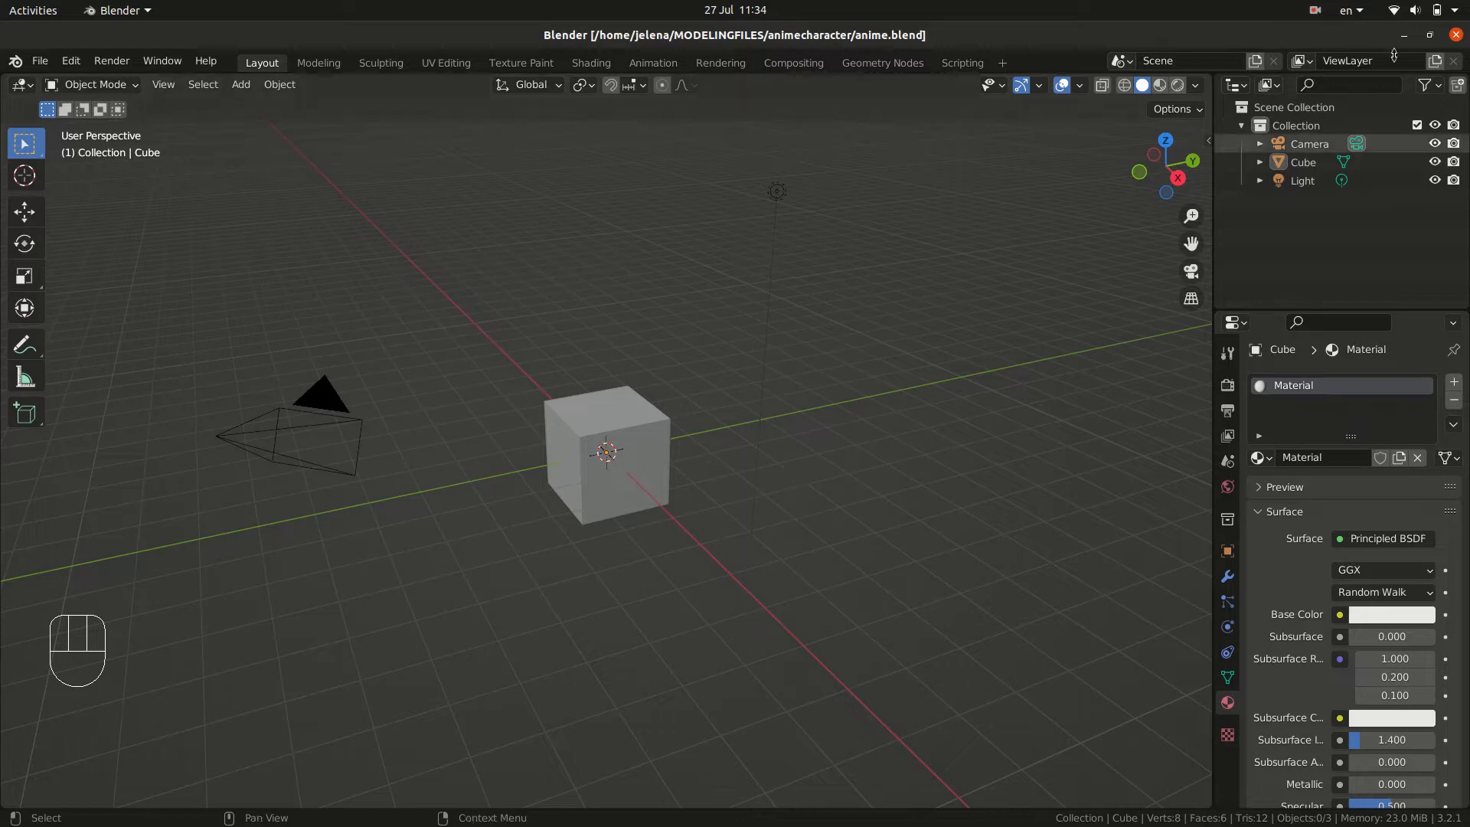
- Delete the default camera, cube and light from the scene
drag(846, 169, 230, 634)
key(x)
click(229, 634)
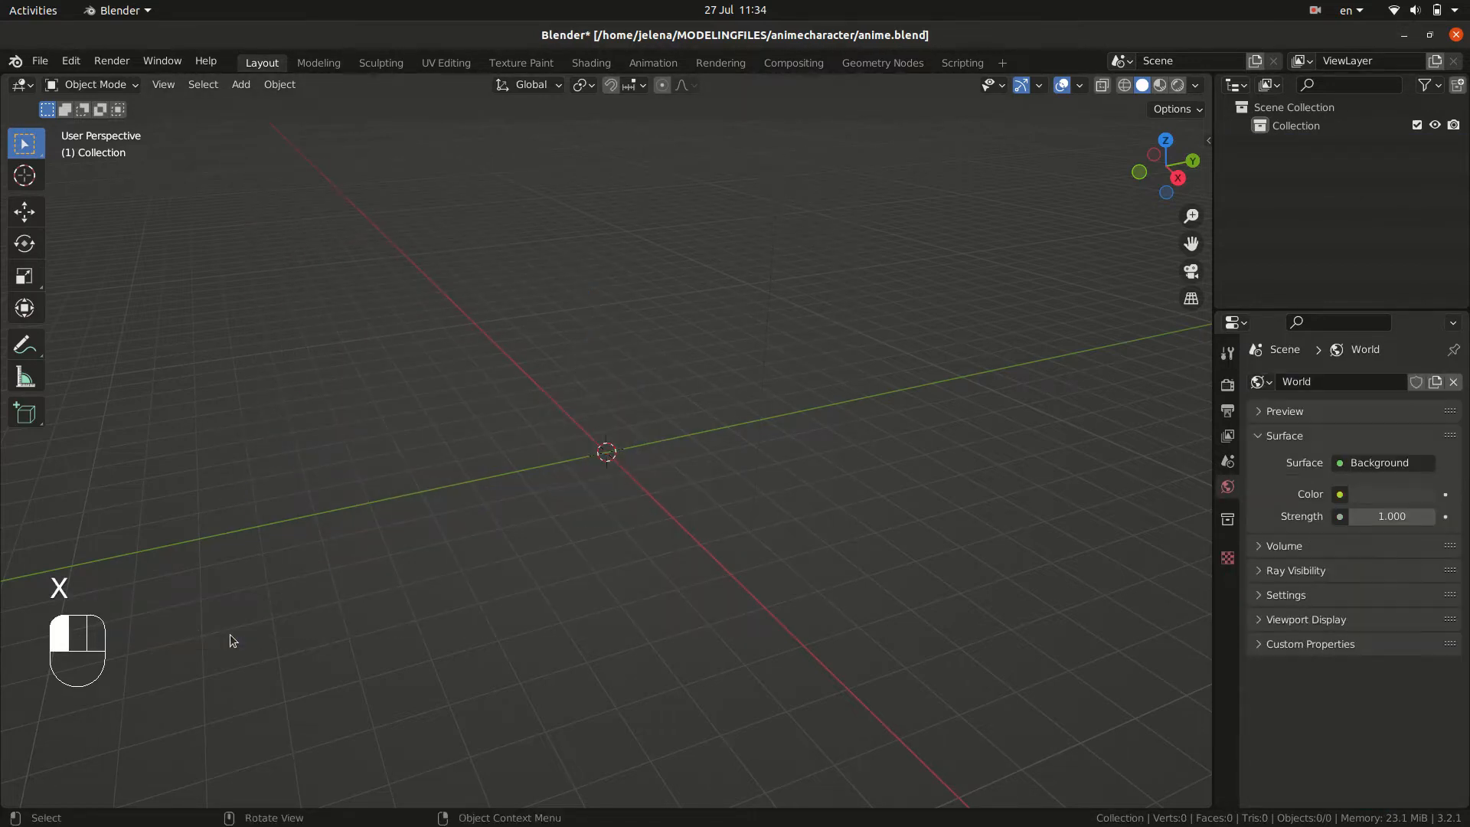
- Load alendablend.png as a reference image aligned to the front orthographic view
key(KP_1)
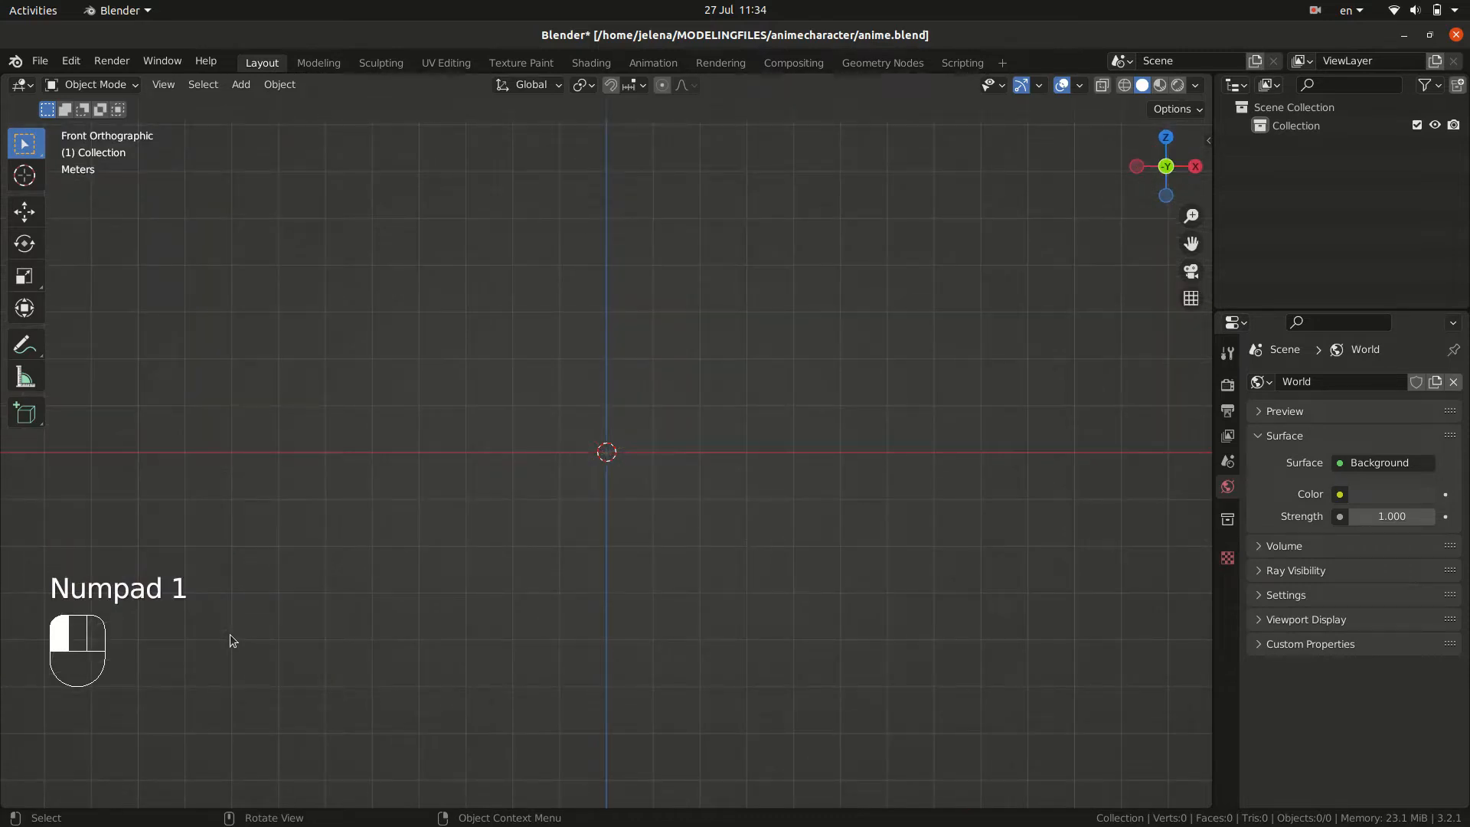
key(shift+a)
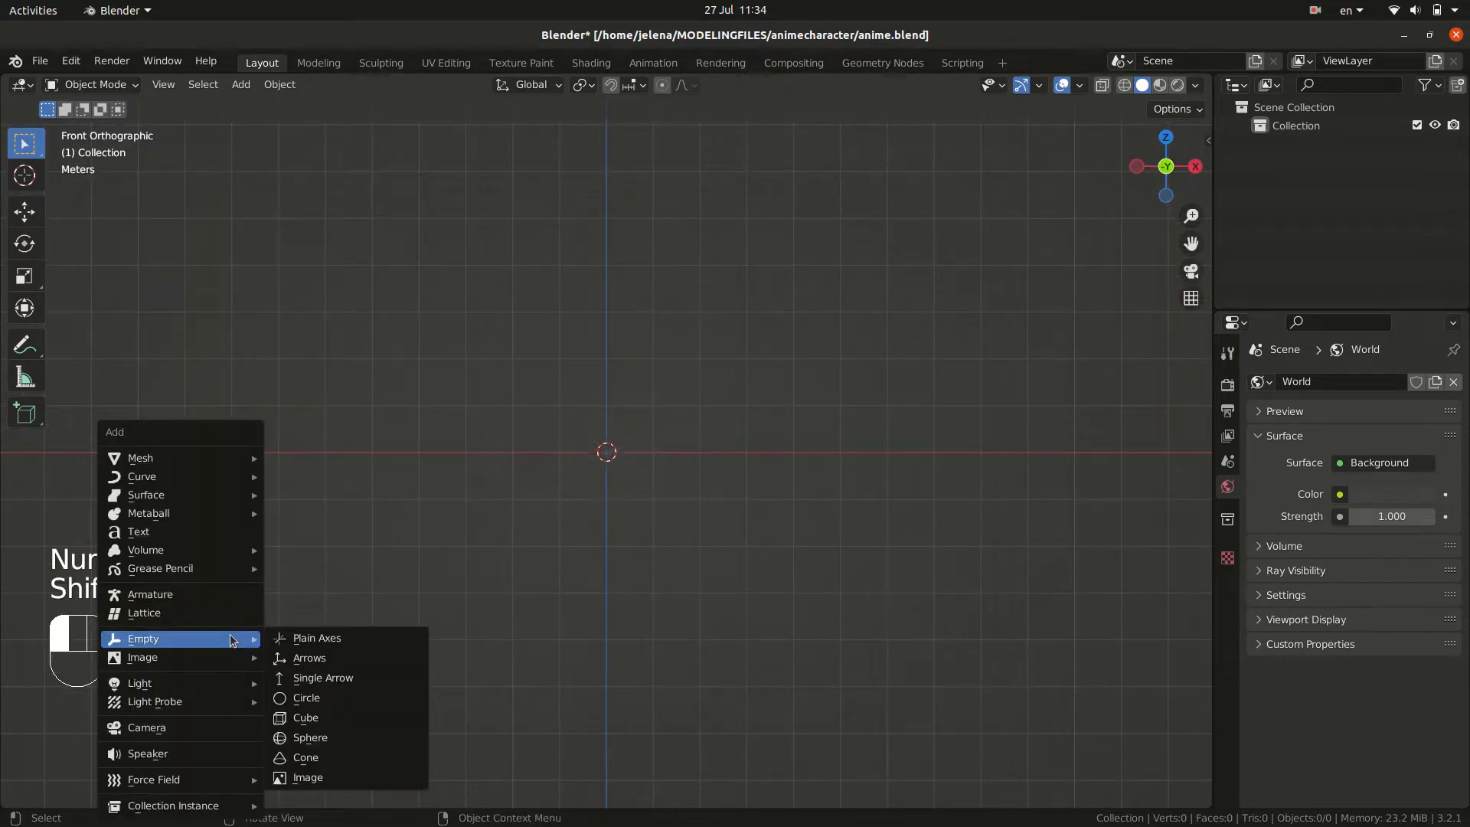
mouse_move(225, 656)
click(302, 659)
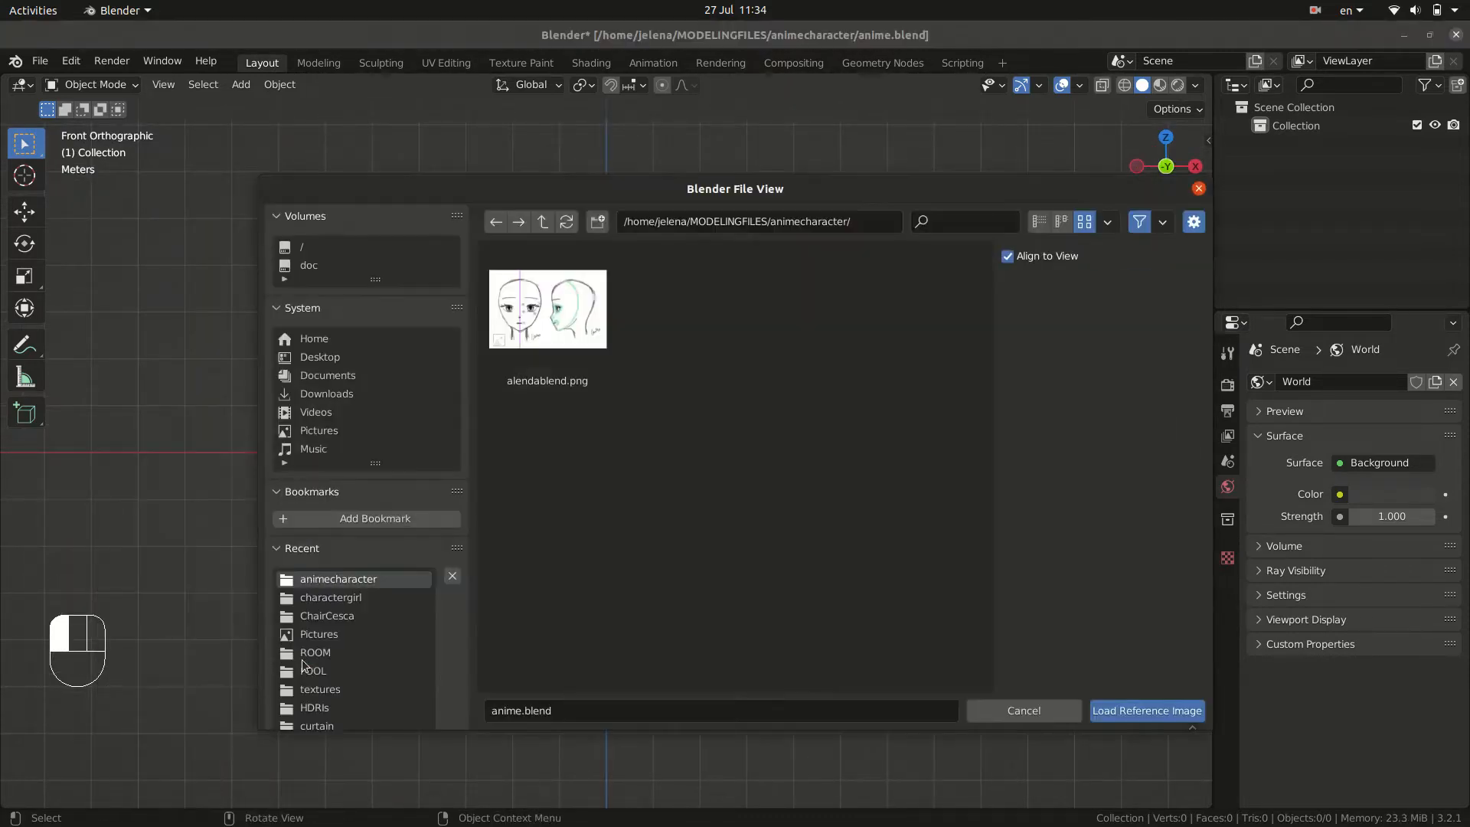
click(568, 321)
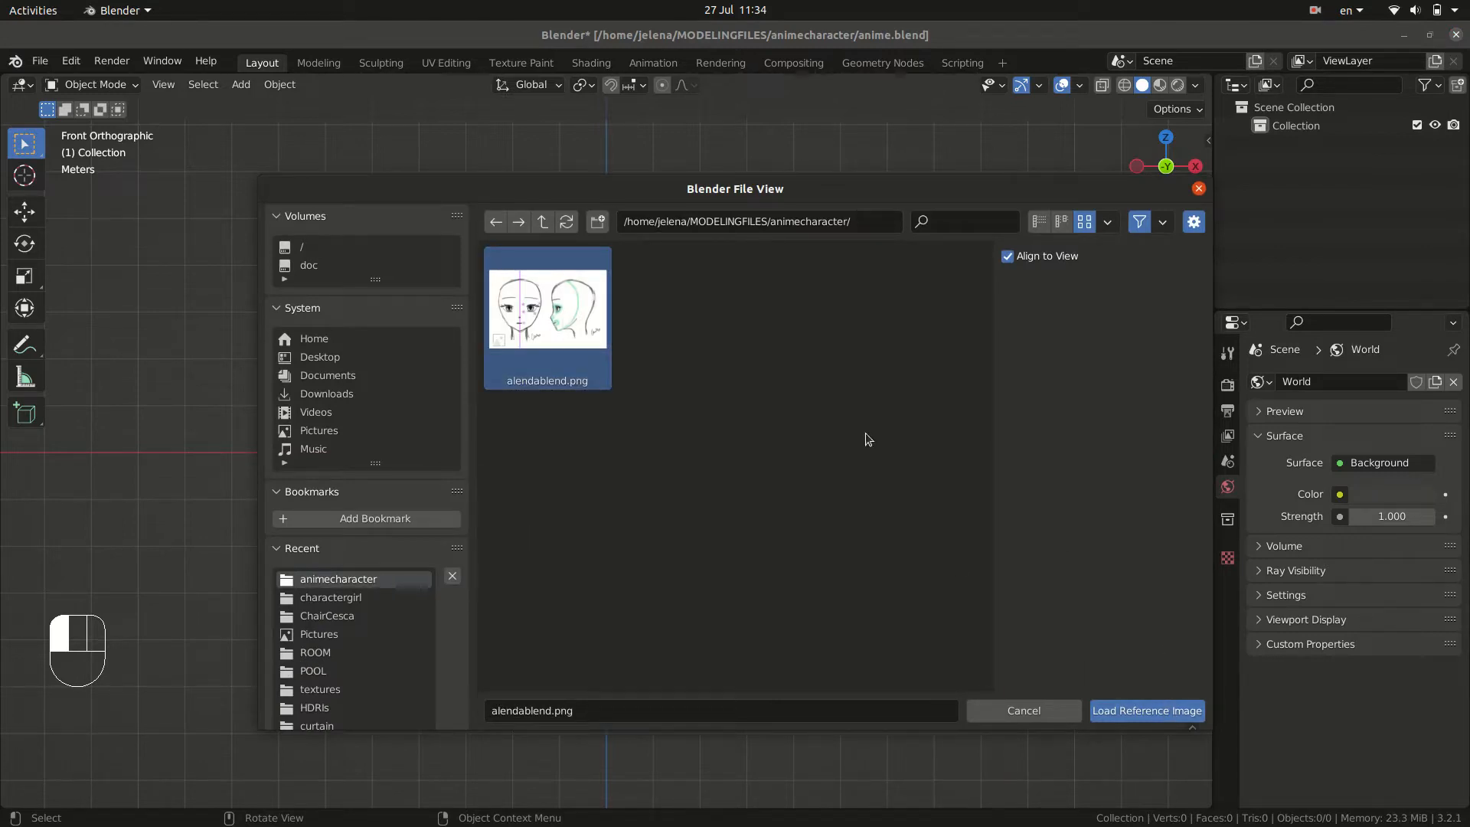
click(1116, 716)
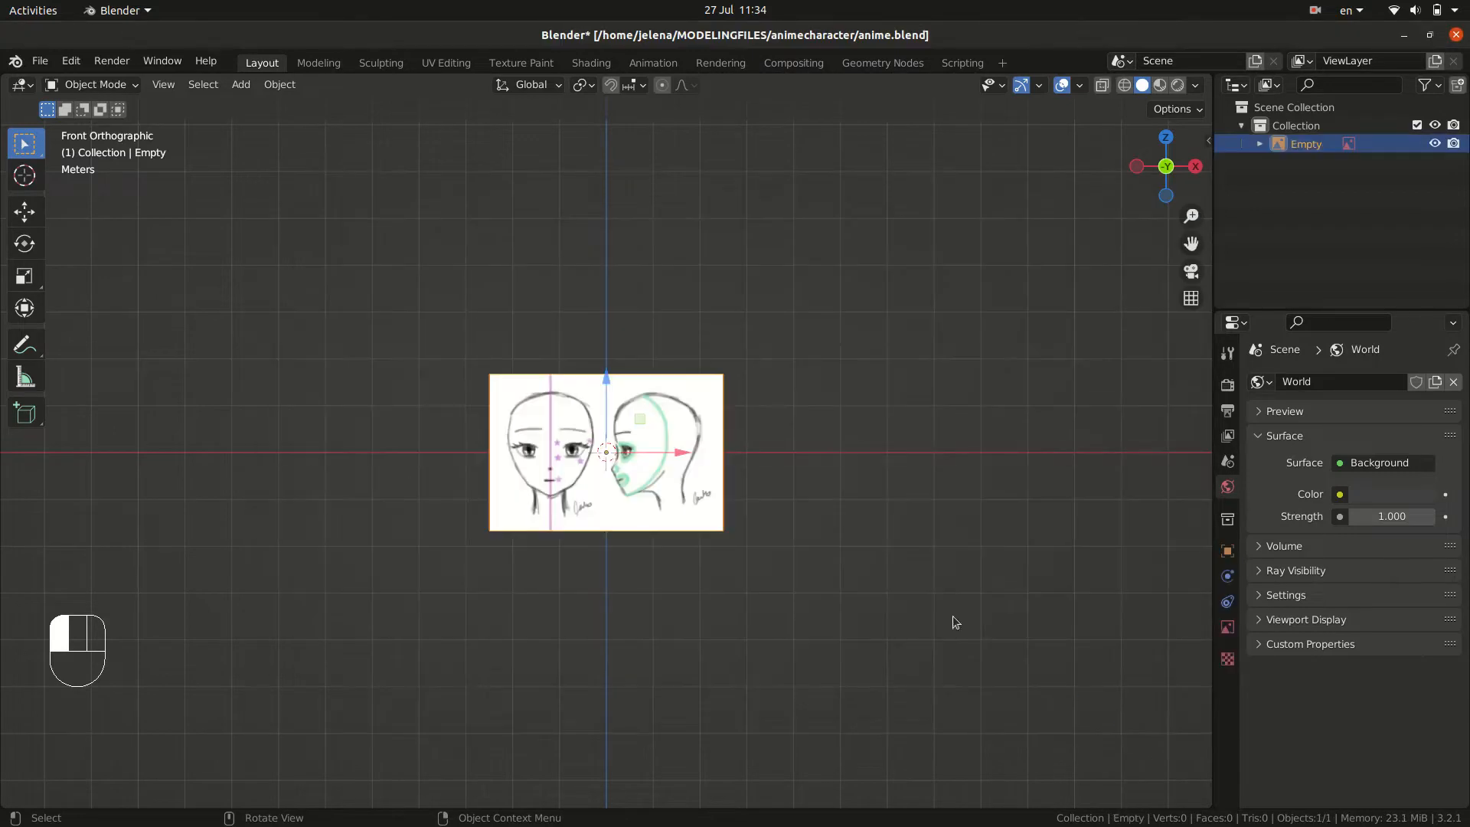
- Enable opacity on the reference image and lower it to about 0.37
scroll(639, 541, up, 4)
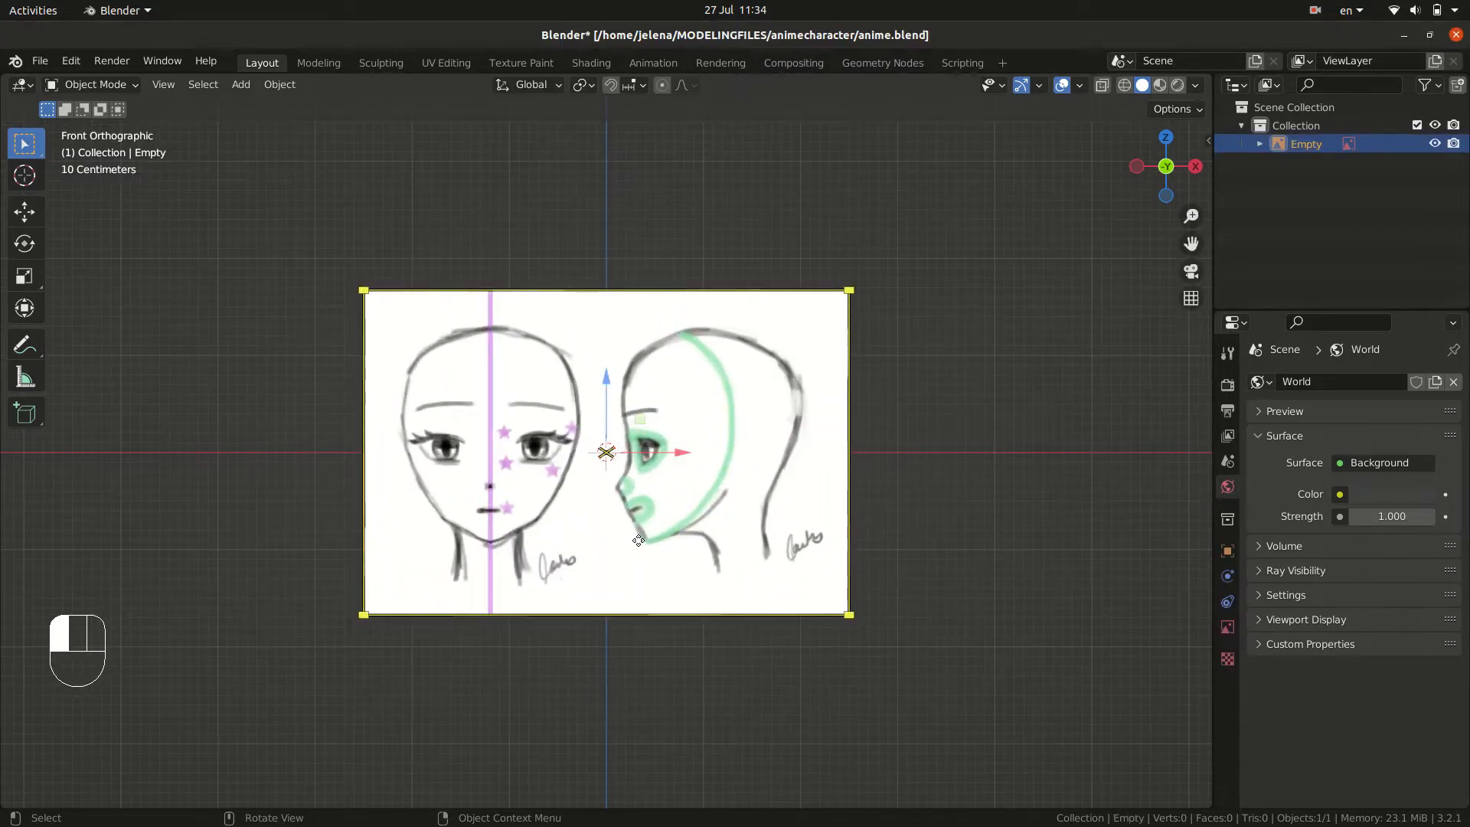
click(1228, 627)
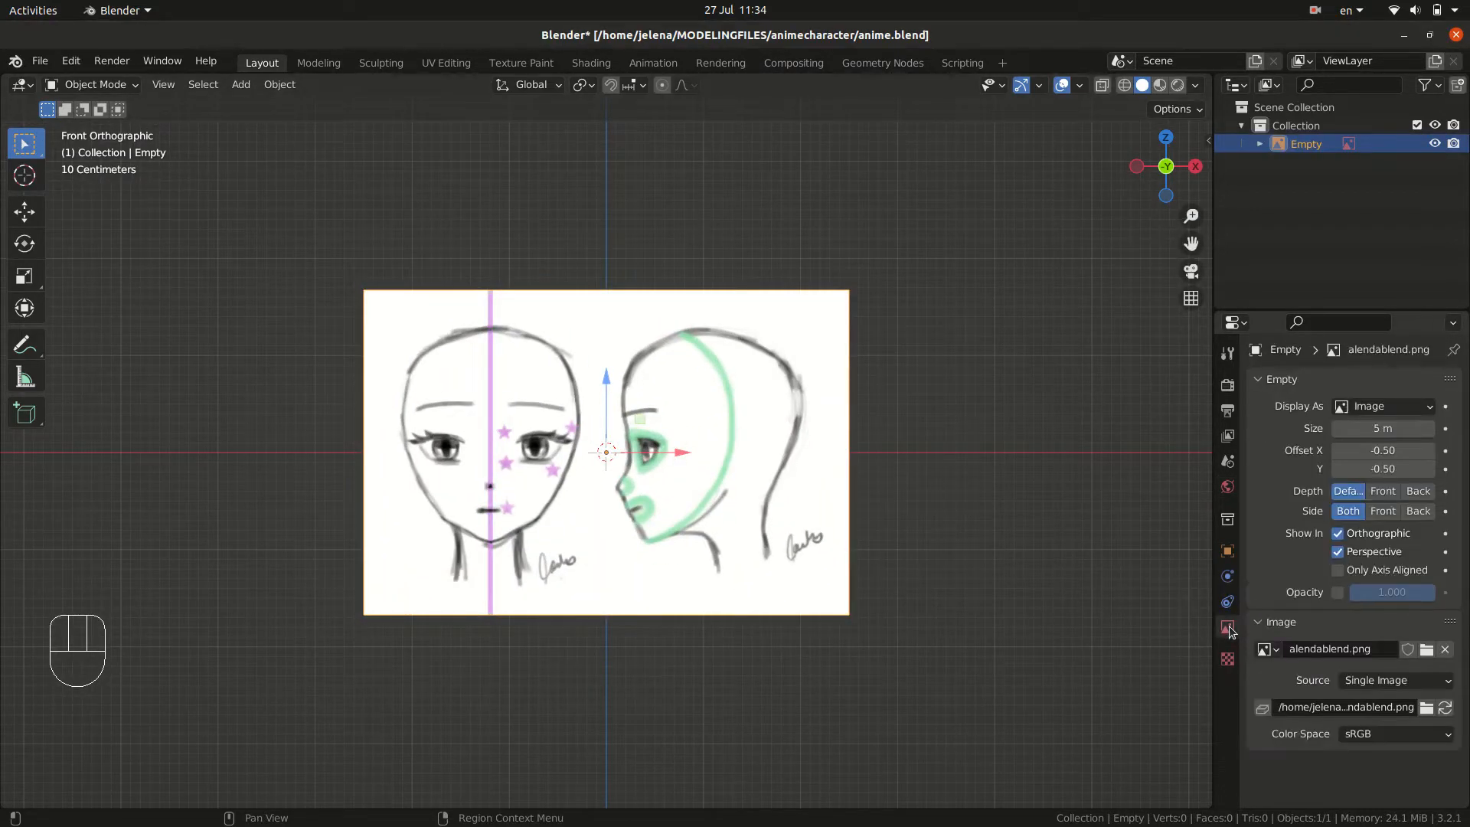
click(1339, 593)
drag(1381, 594, 1345, 594)
- Move the reference image about 1.19 m along X so the front face's centre line sits on the Z axis
scroll(600, 499, up, 2)
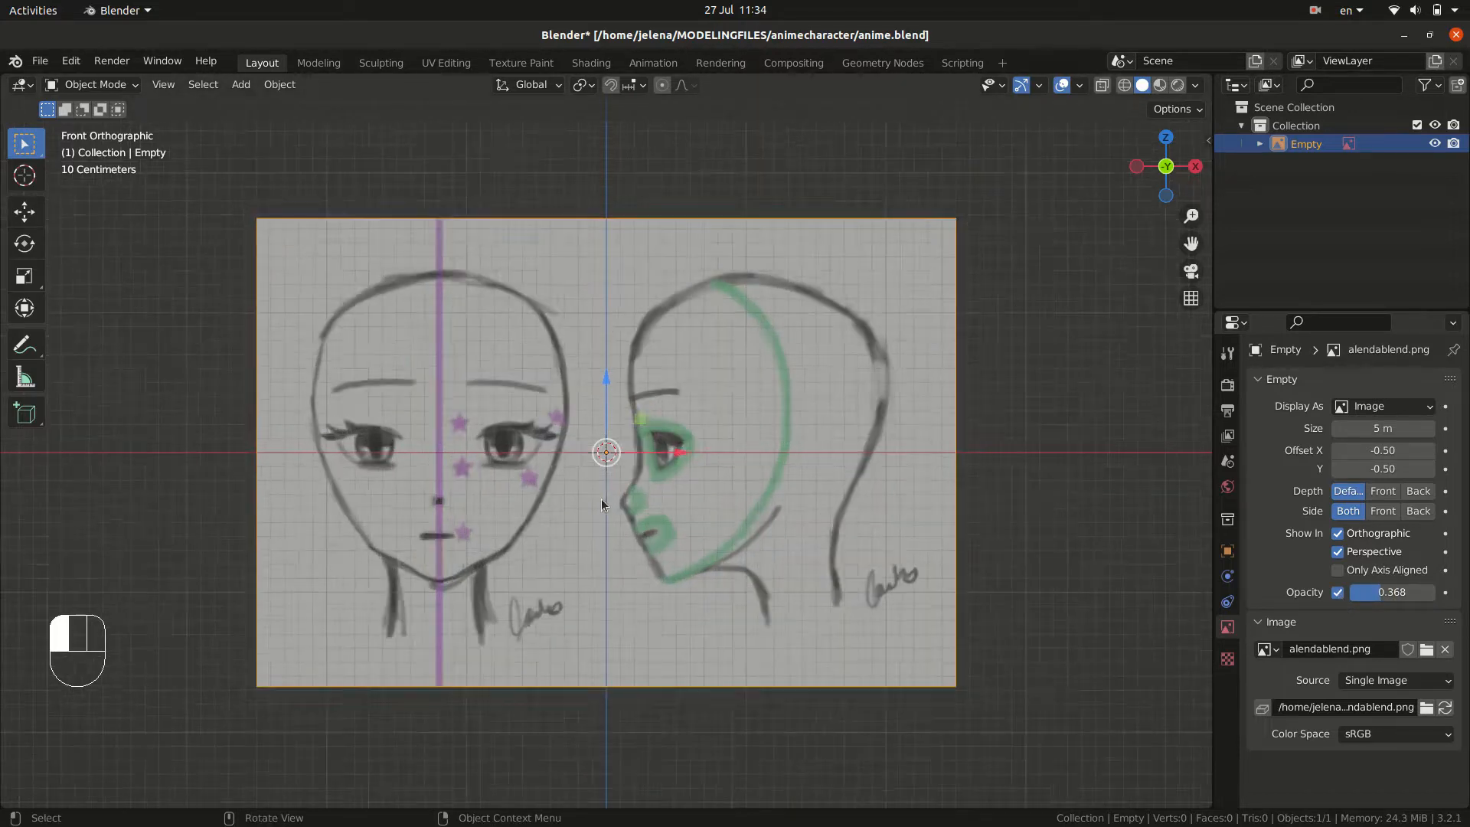
scroll(603, 504, up, 1)
key(g)
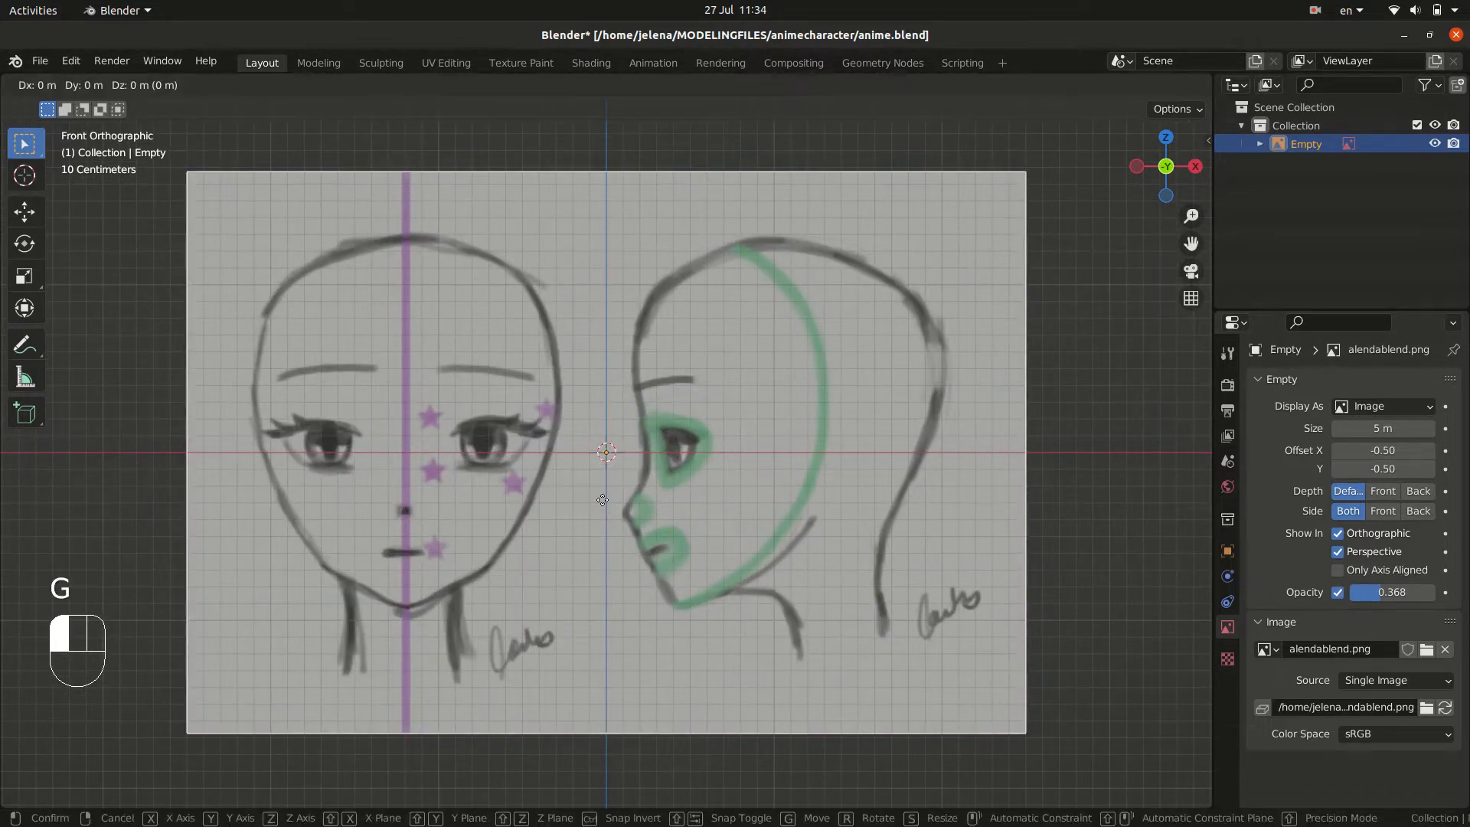
key(x)
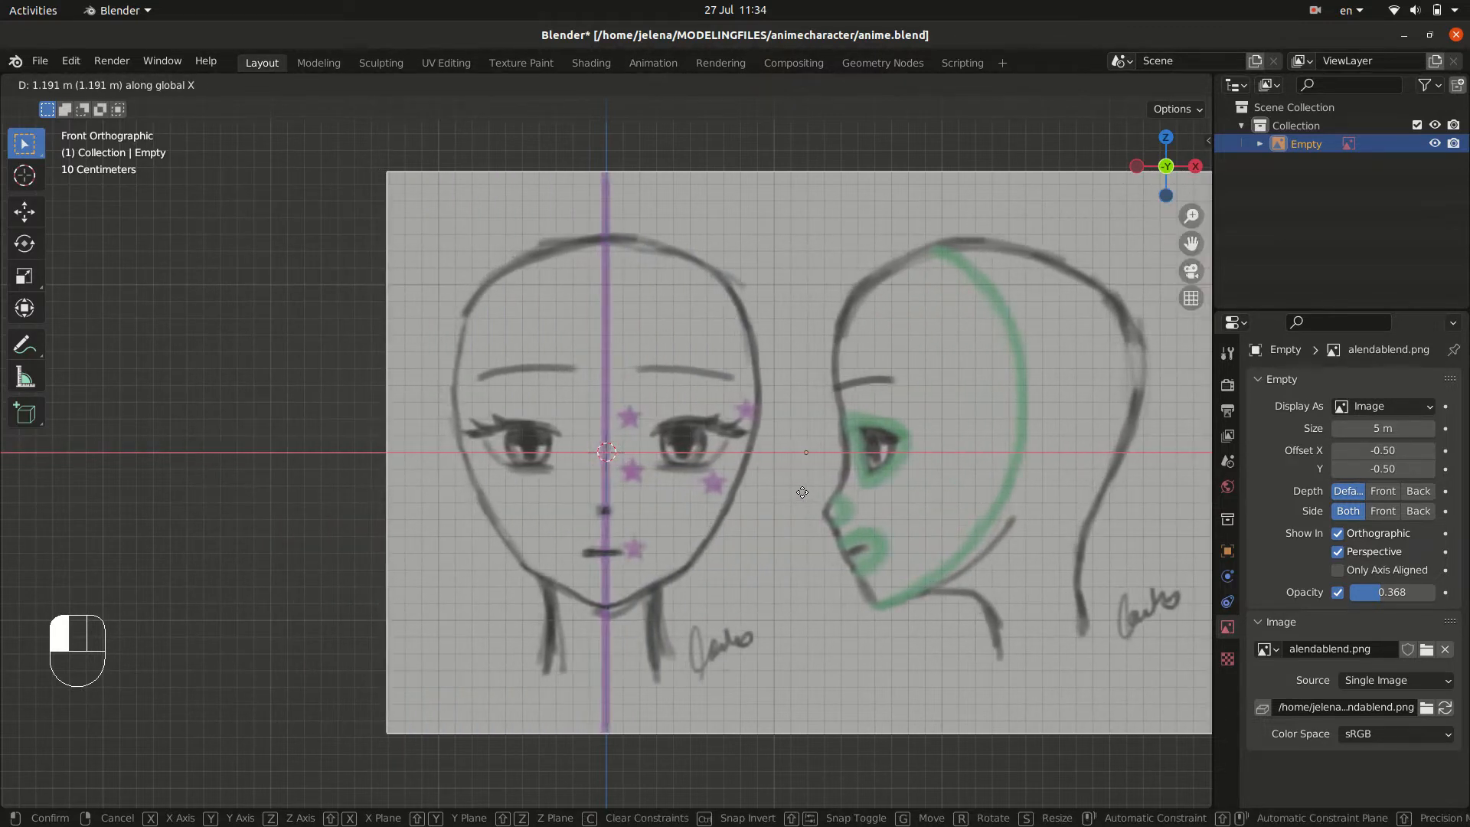
click(801, 490)
- Duplicate the reference image in place and rotate the copy 90 degrees around the Z axis
scroll(751, 474, down, 4)
scroll(751, 474, up, 1)
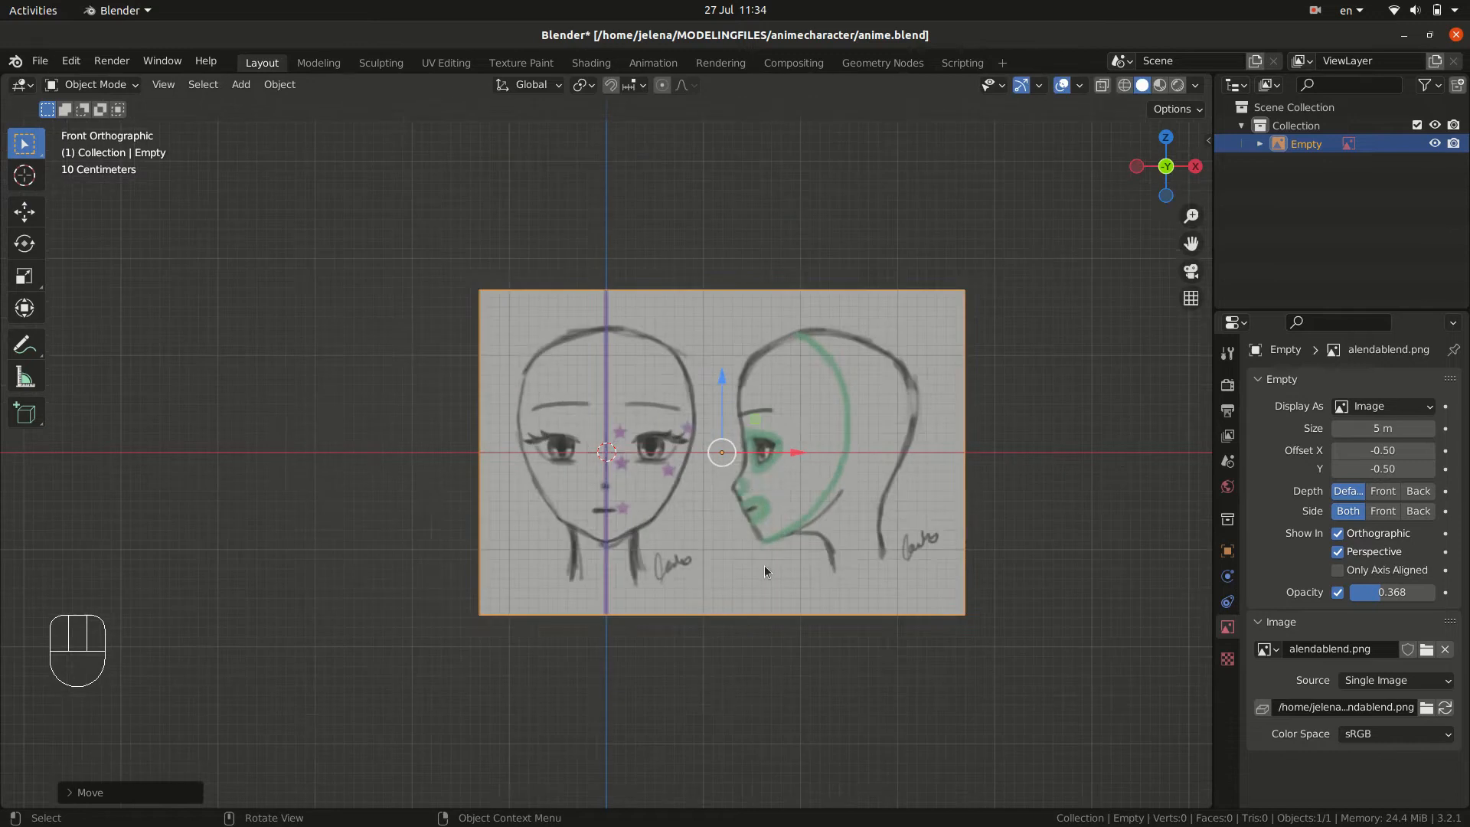
key(shift+d)
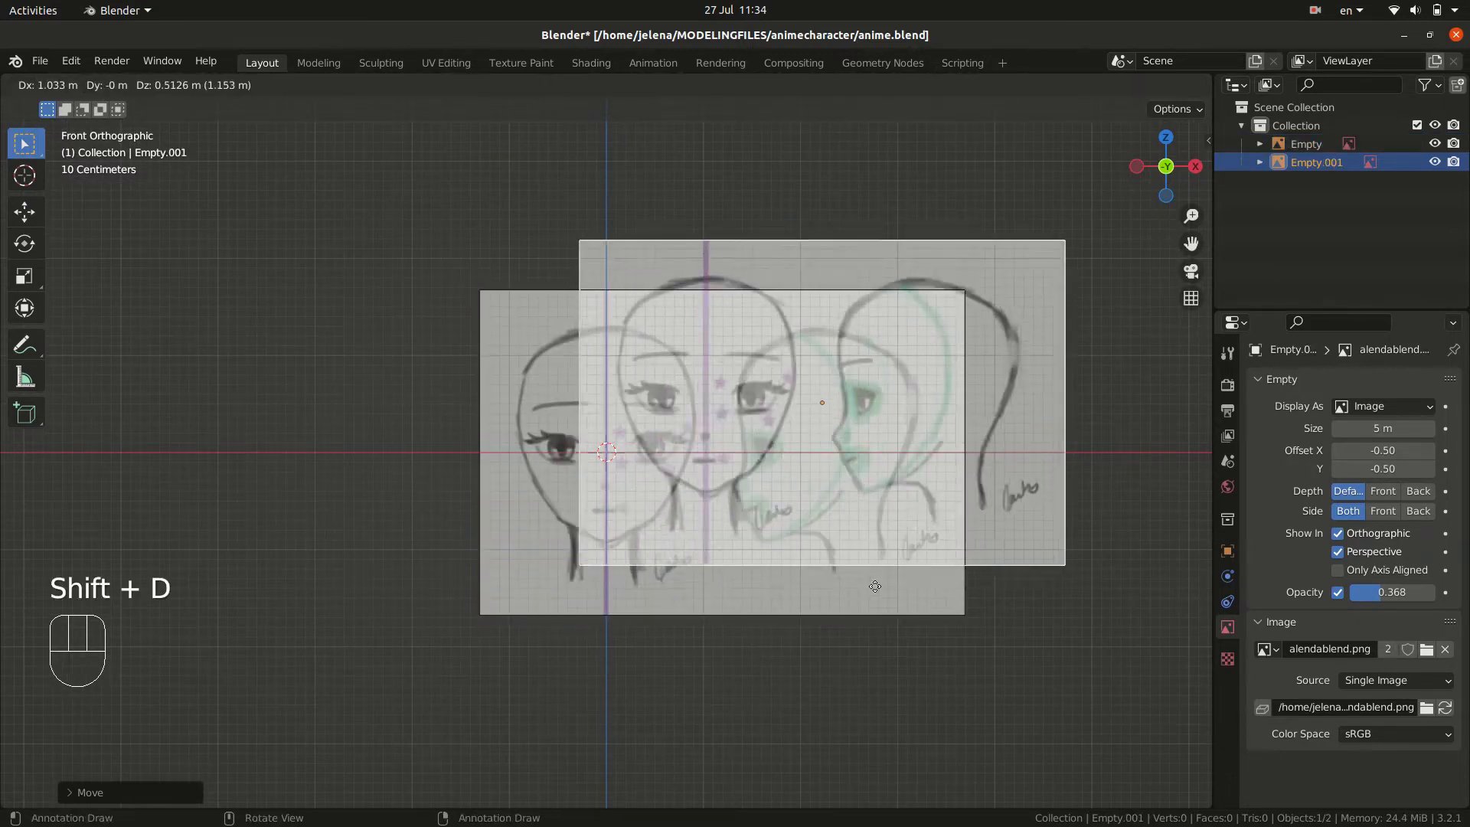
right_click(835, 671)
key(r)
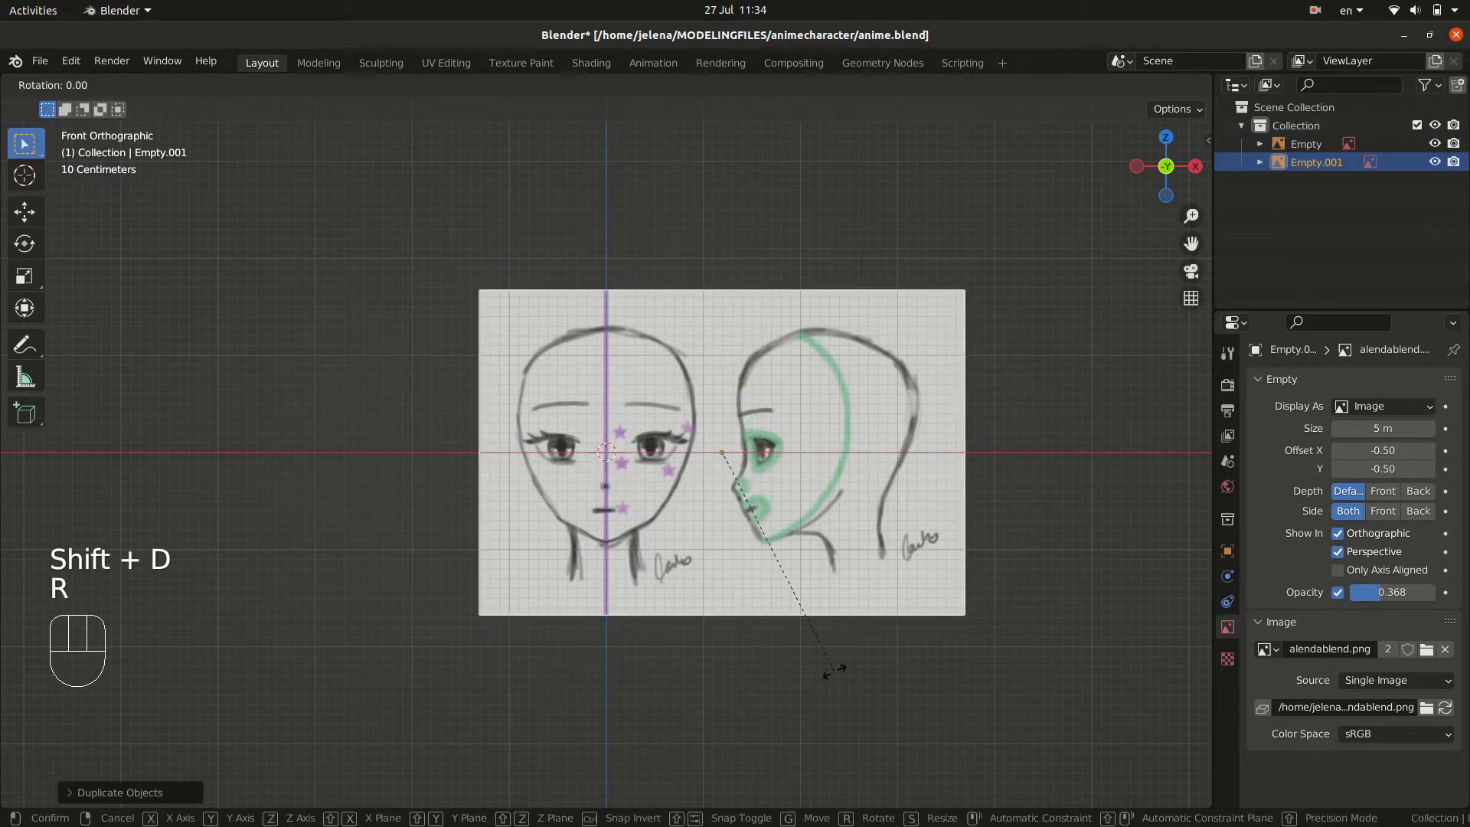
key(z)
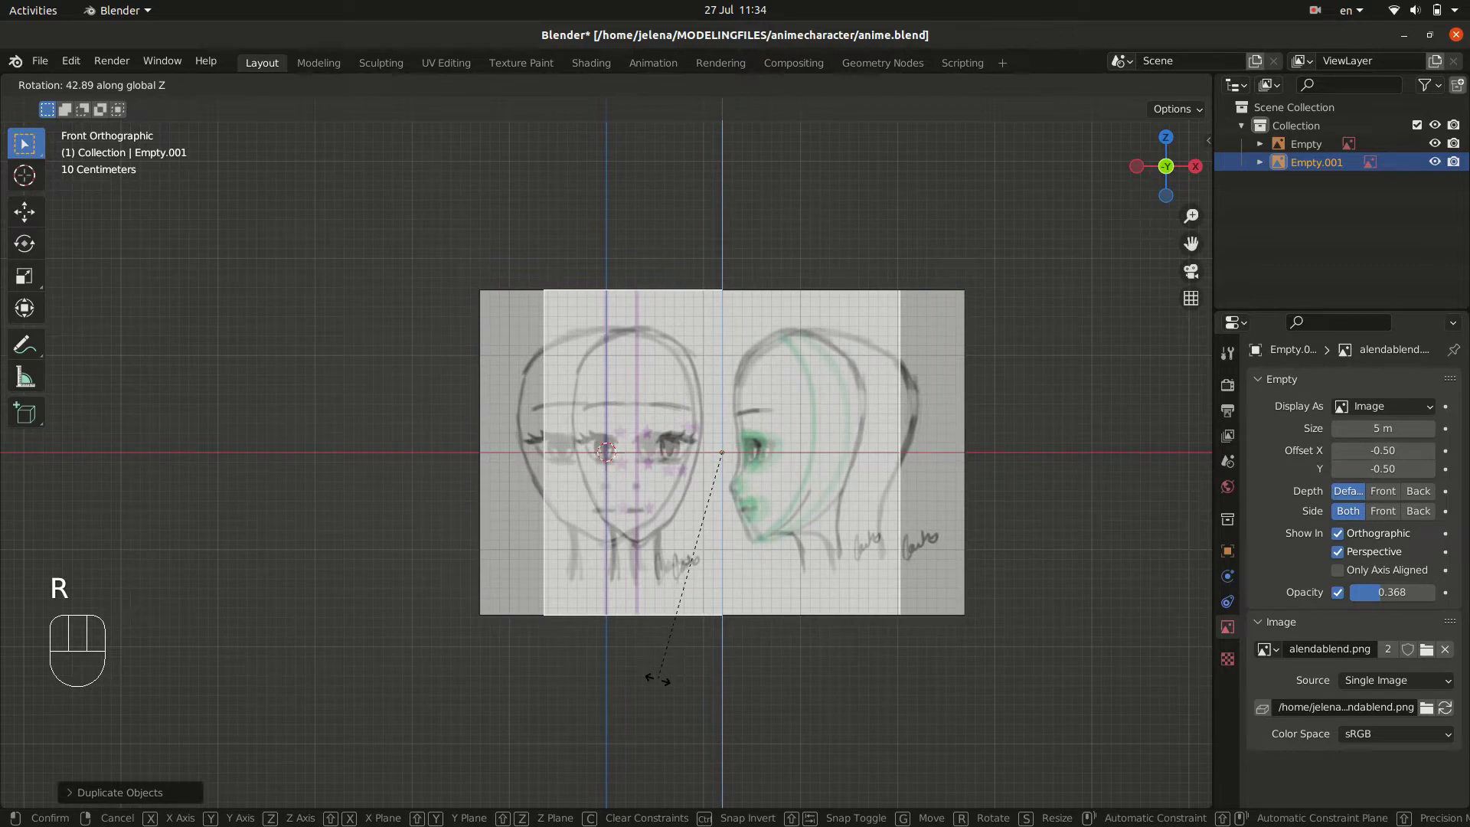
text(90)
key(Return)
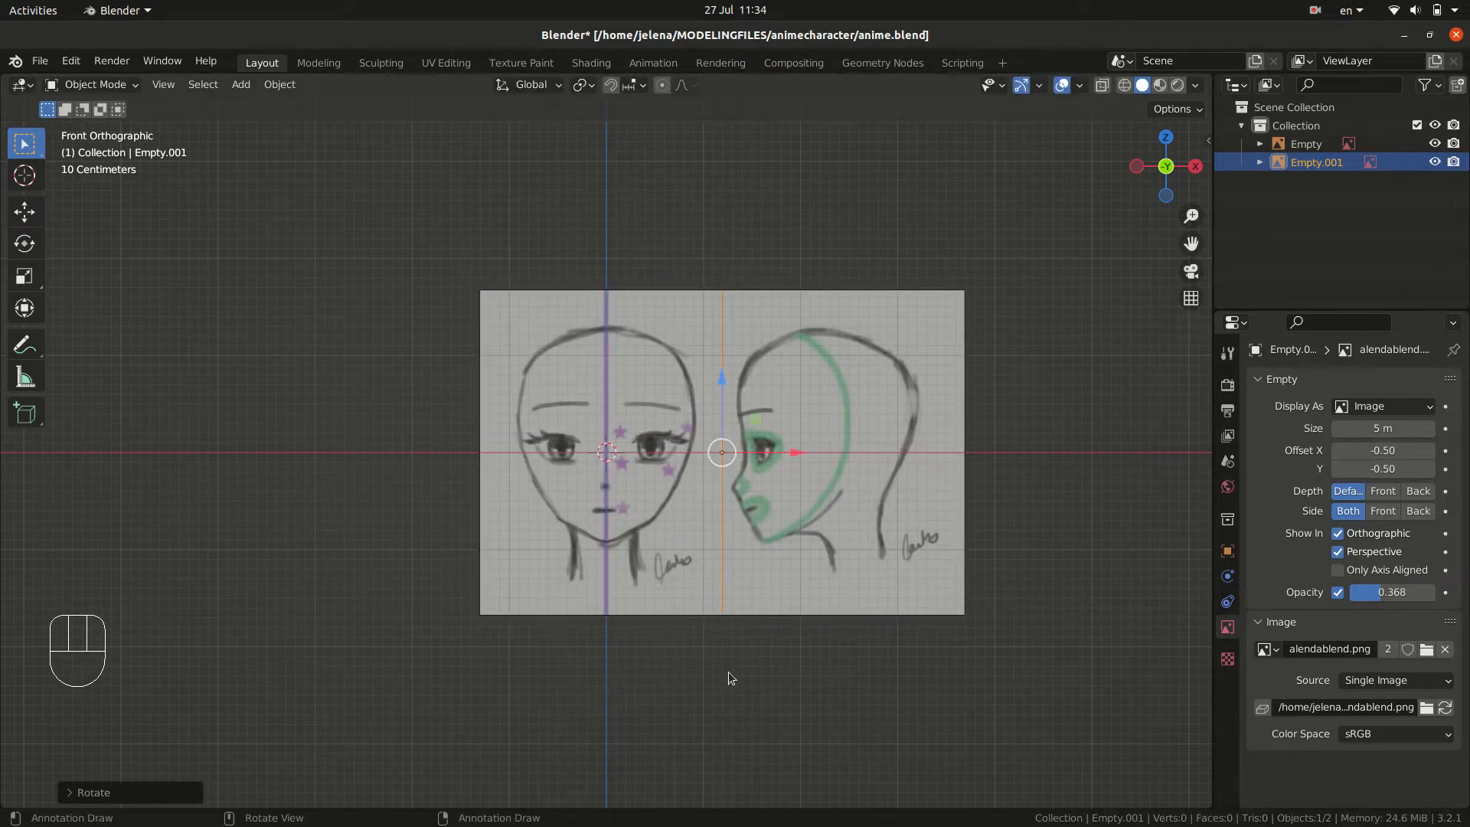
- In the right orthographic view, move the rotated copy about -0.96 m along Y to centre the profile head on the origin
key(KP_3)
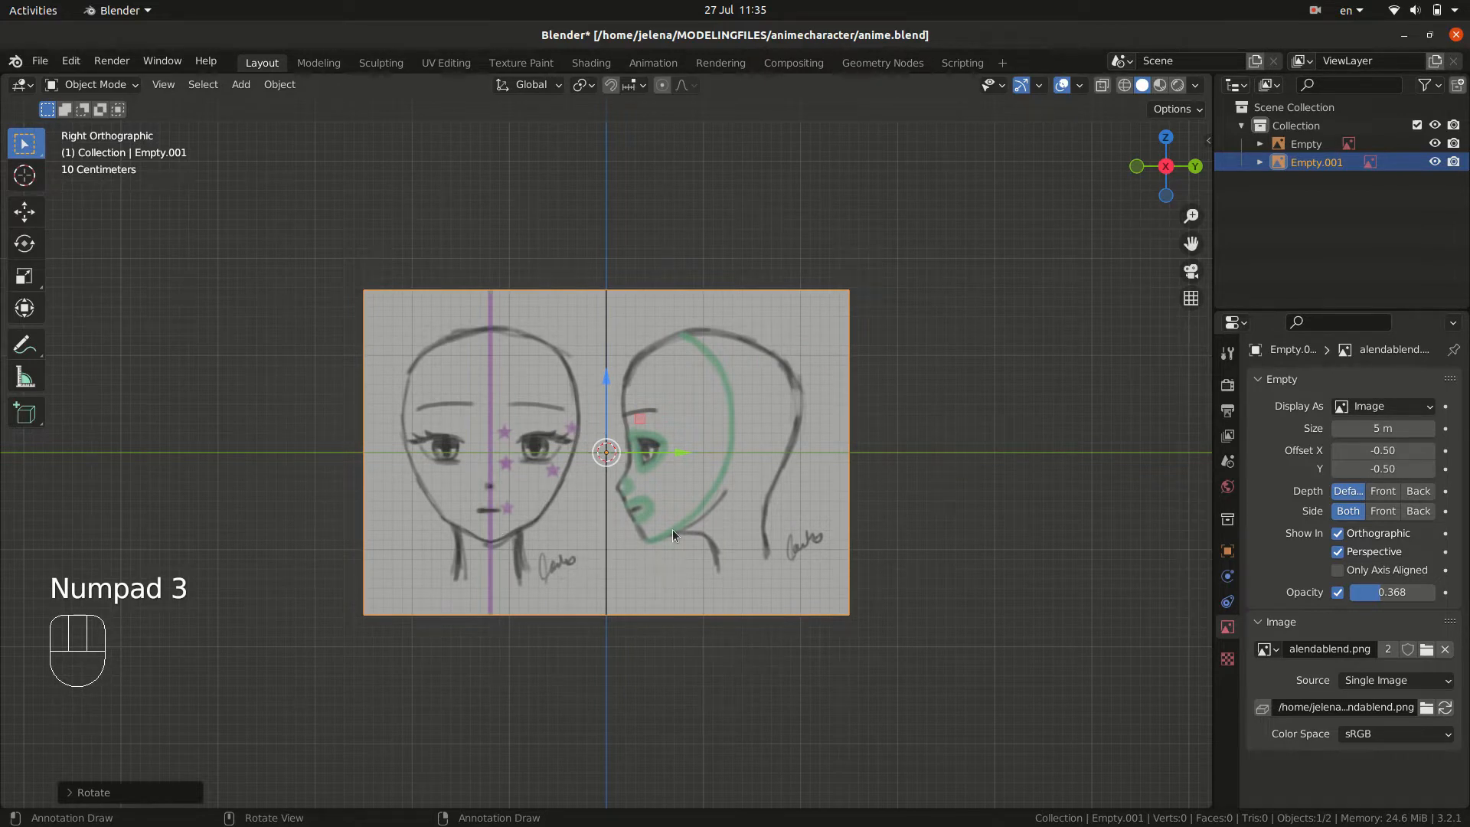
key(g)
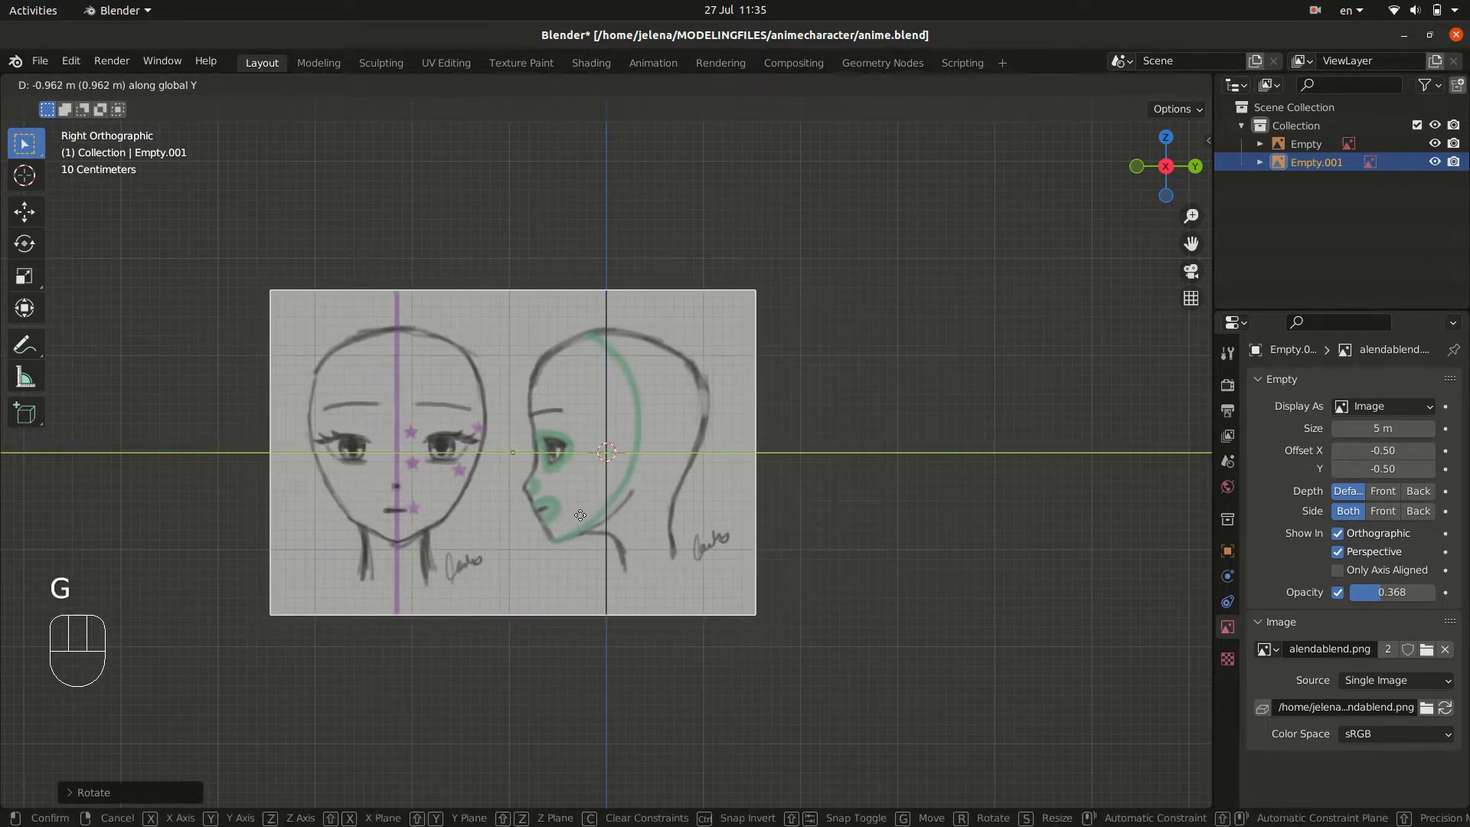
click(580, 515)
- In the top view, move the side reference image along X, well clear of the origin on the negative side
middle_drag(733, 550, 779, 435)
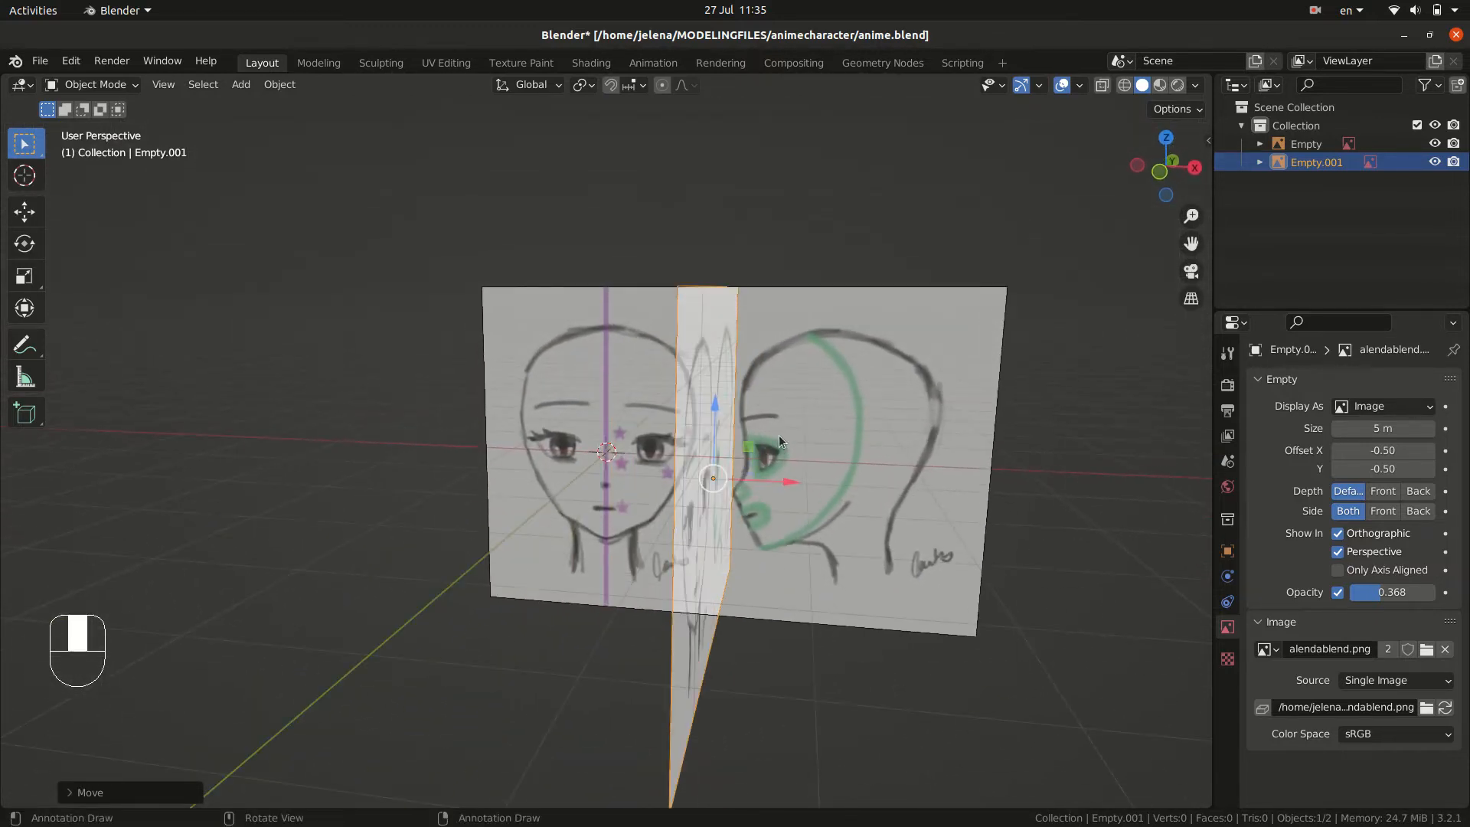
key(KP_7)
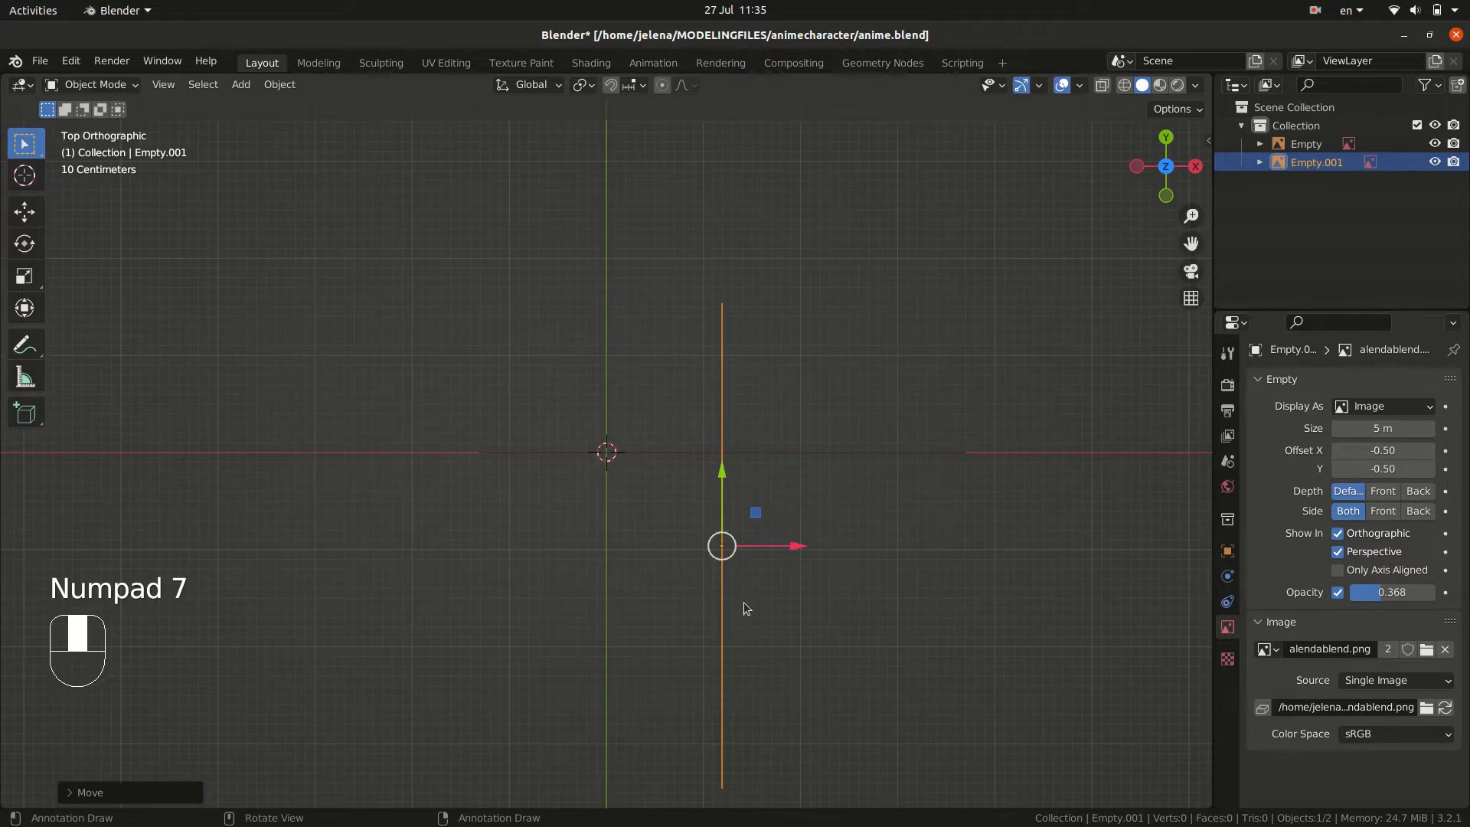
key(g)
key(x)
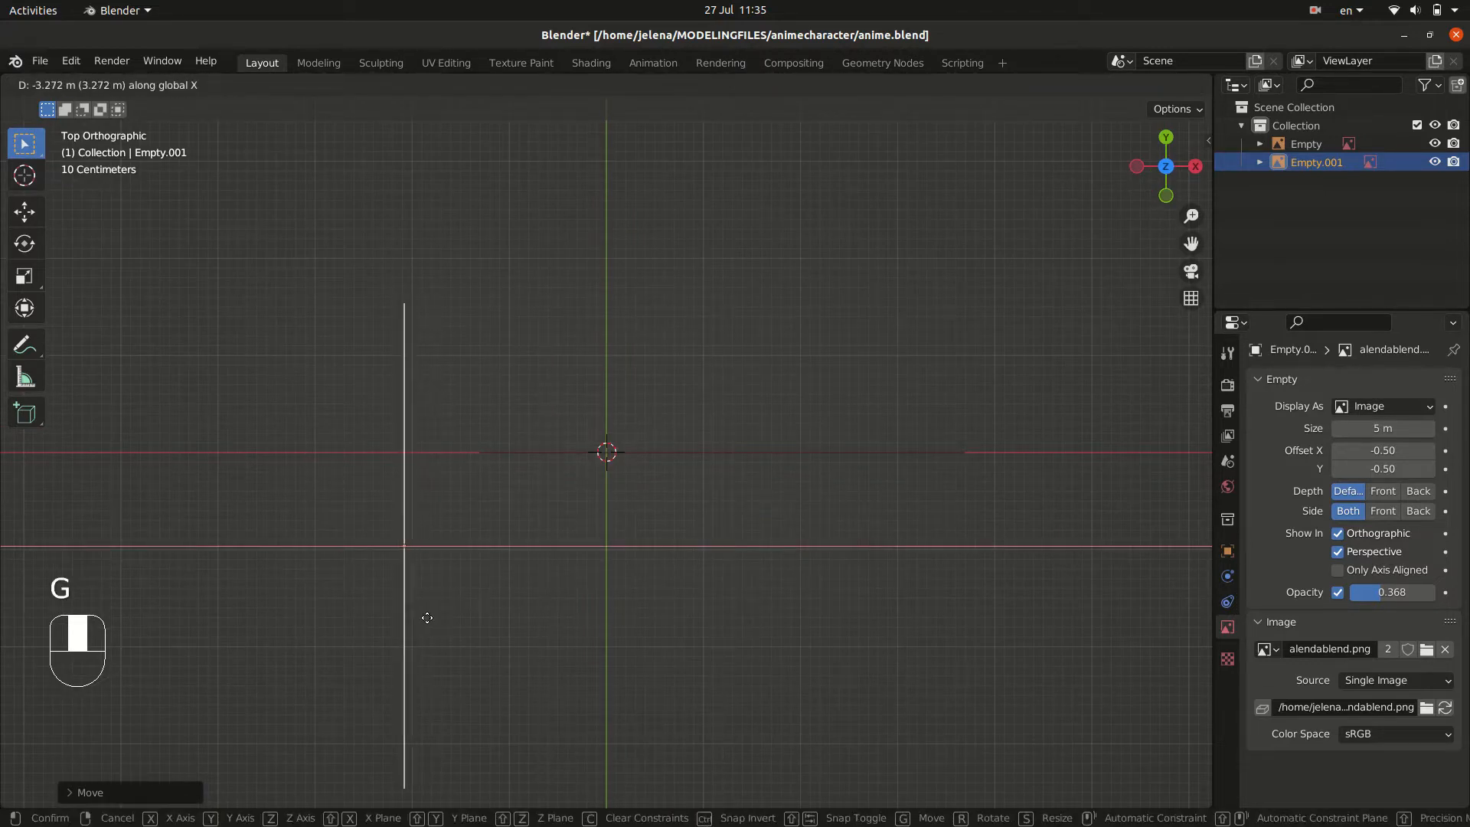
click(408, 617)
- Move the front reference image back along positive Y, well behind the origin
click(661, 452)
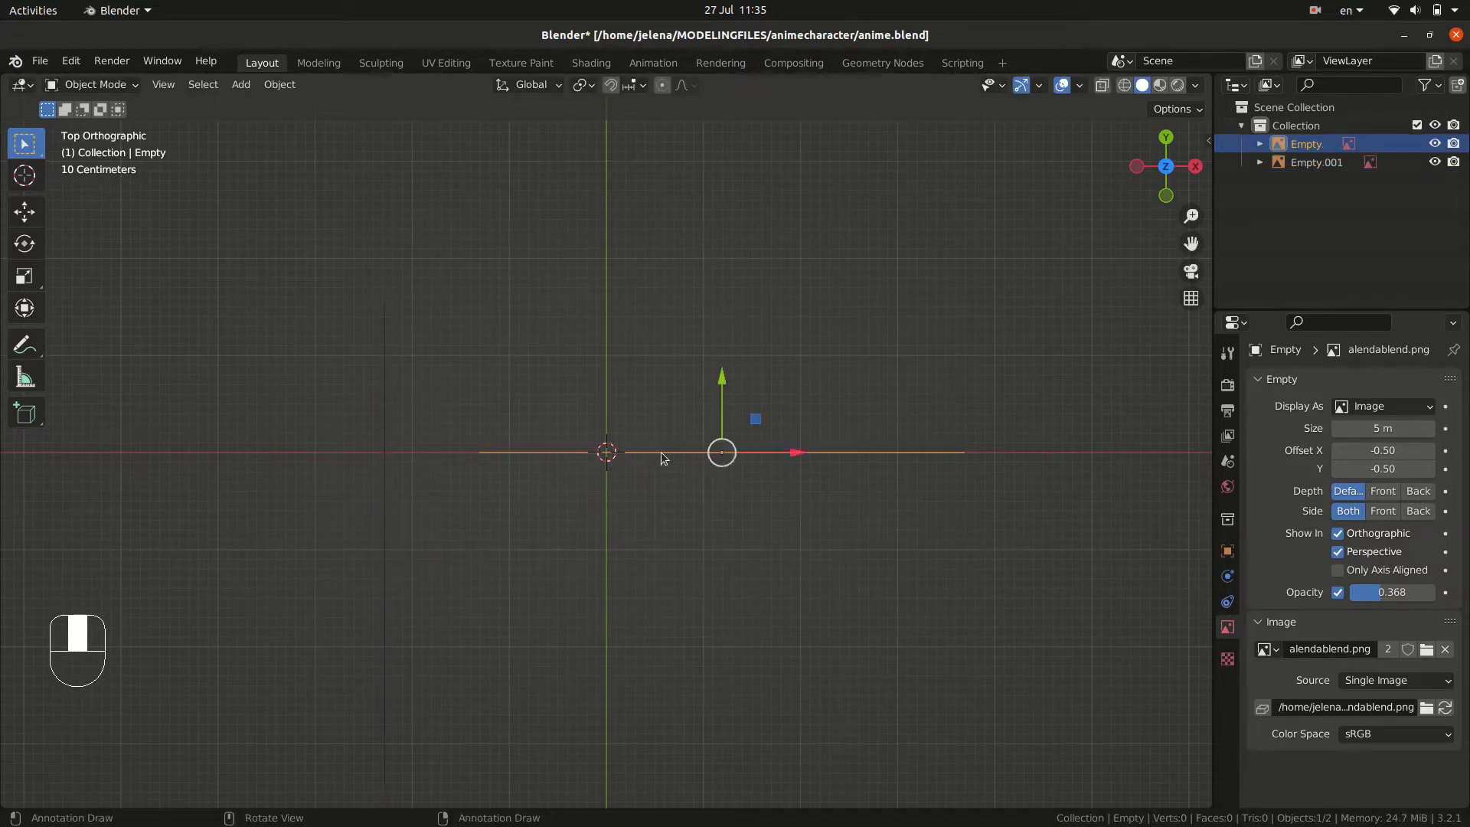
key(g)
key(y)
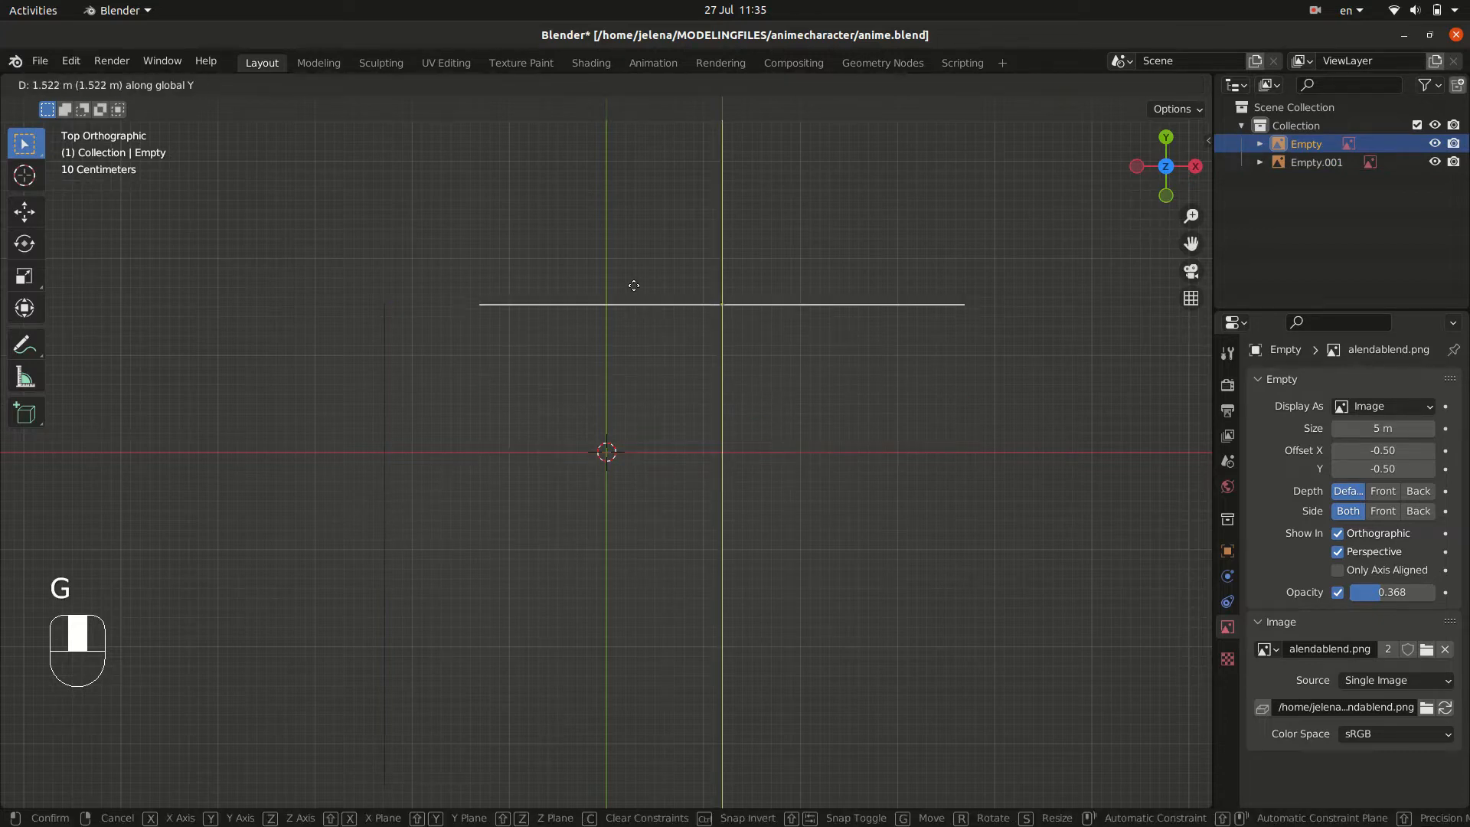
click(619, 221)
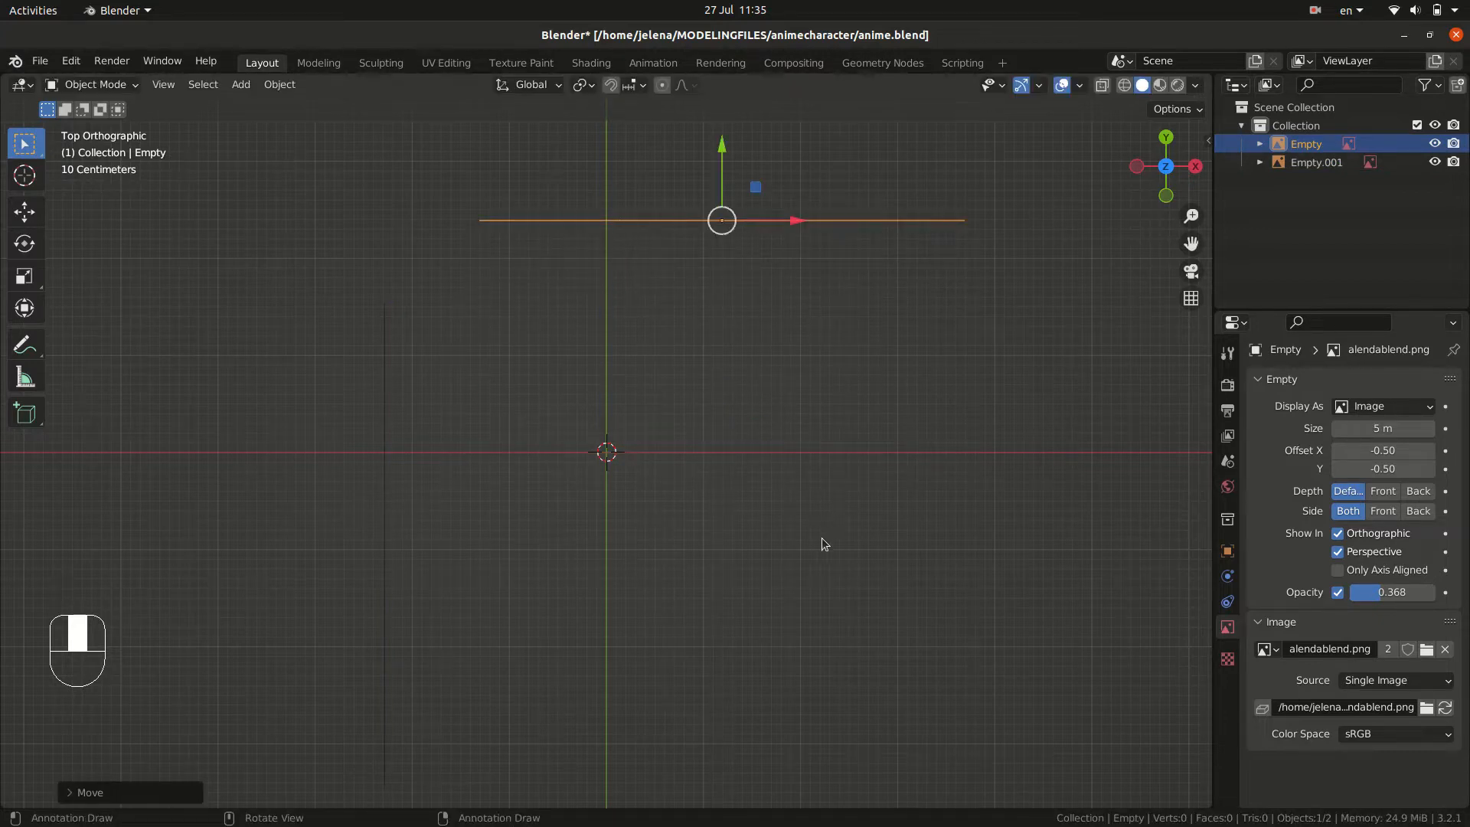
- Add a 32-vertex mesh circle of 1 m radius in the front view and align it to the view
middle_drag(820, 542, 778, 359)
key(KP_1)
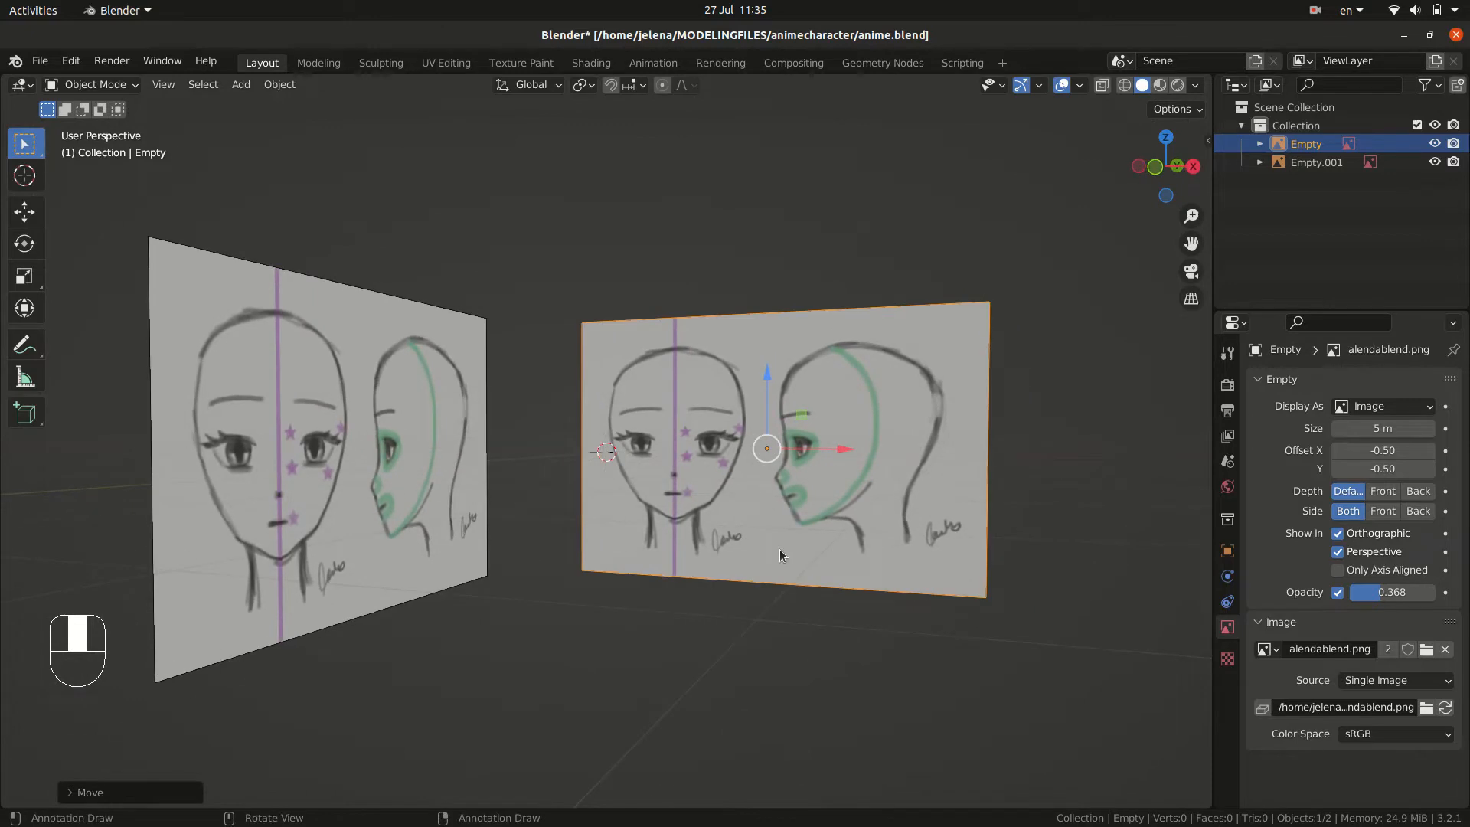
scroll(678, 548, up, 3)
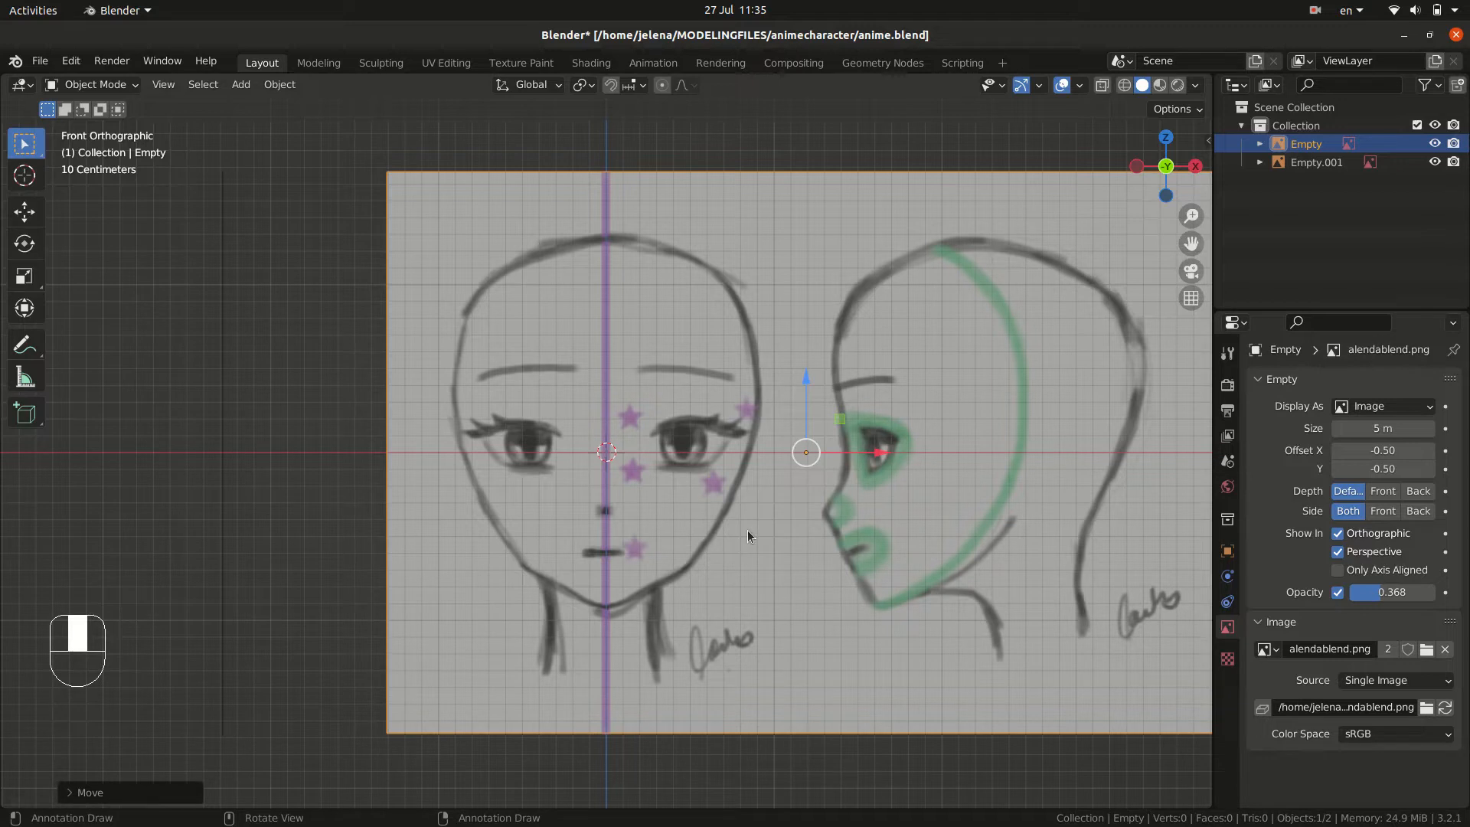
key(shift+a)
mouse_move(718, 339)
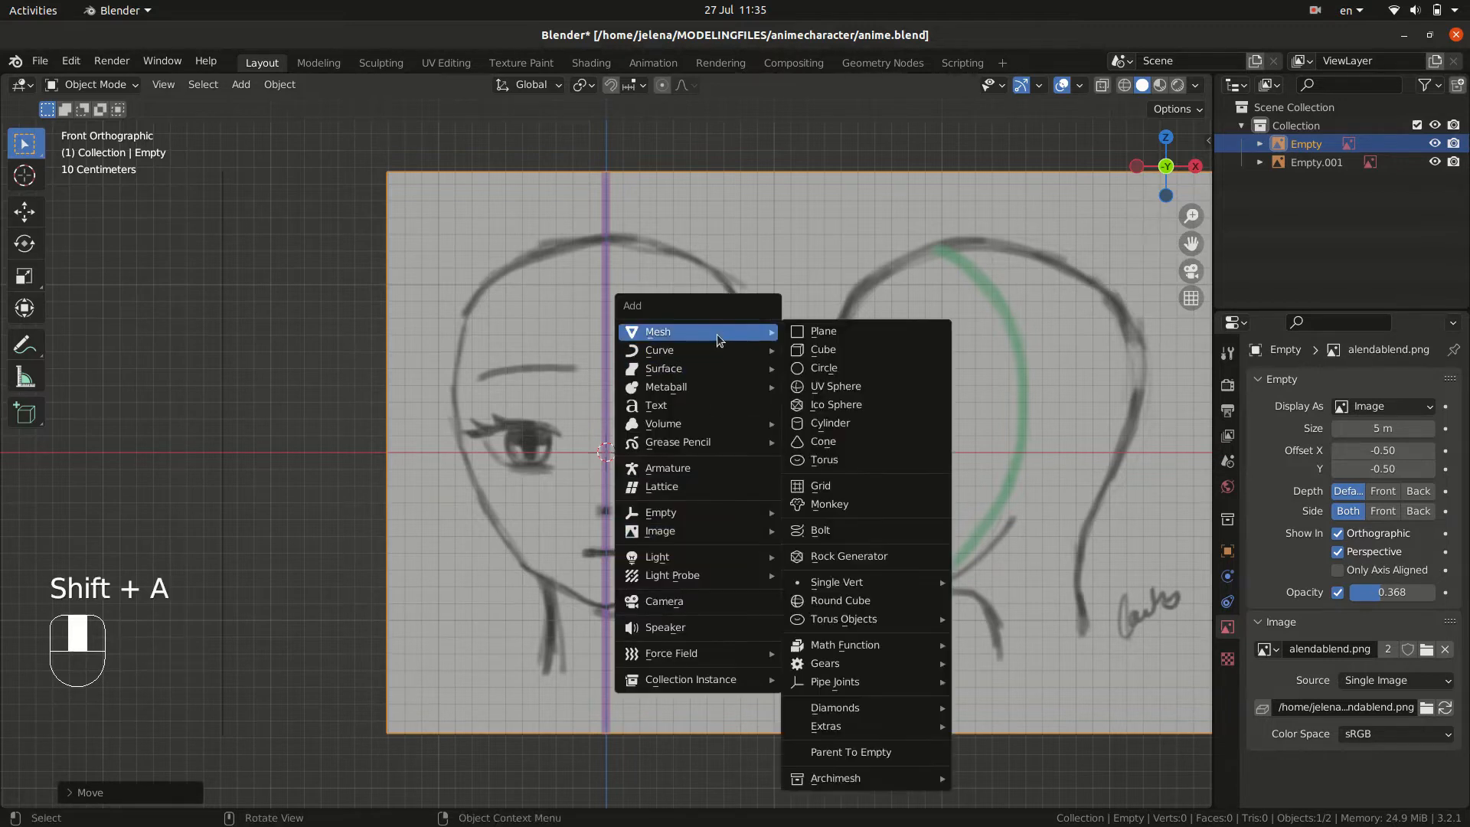
click(801, 367)
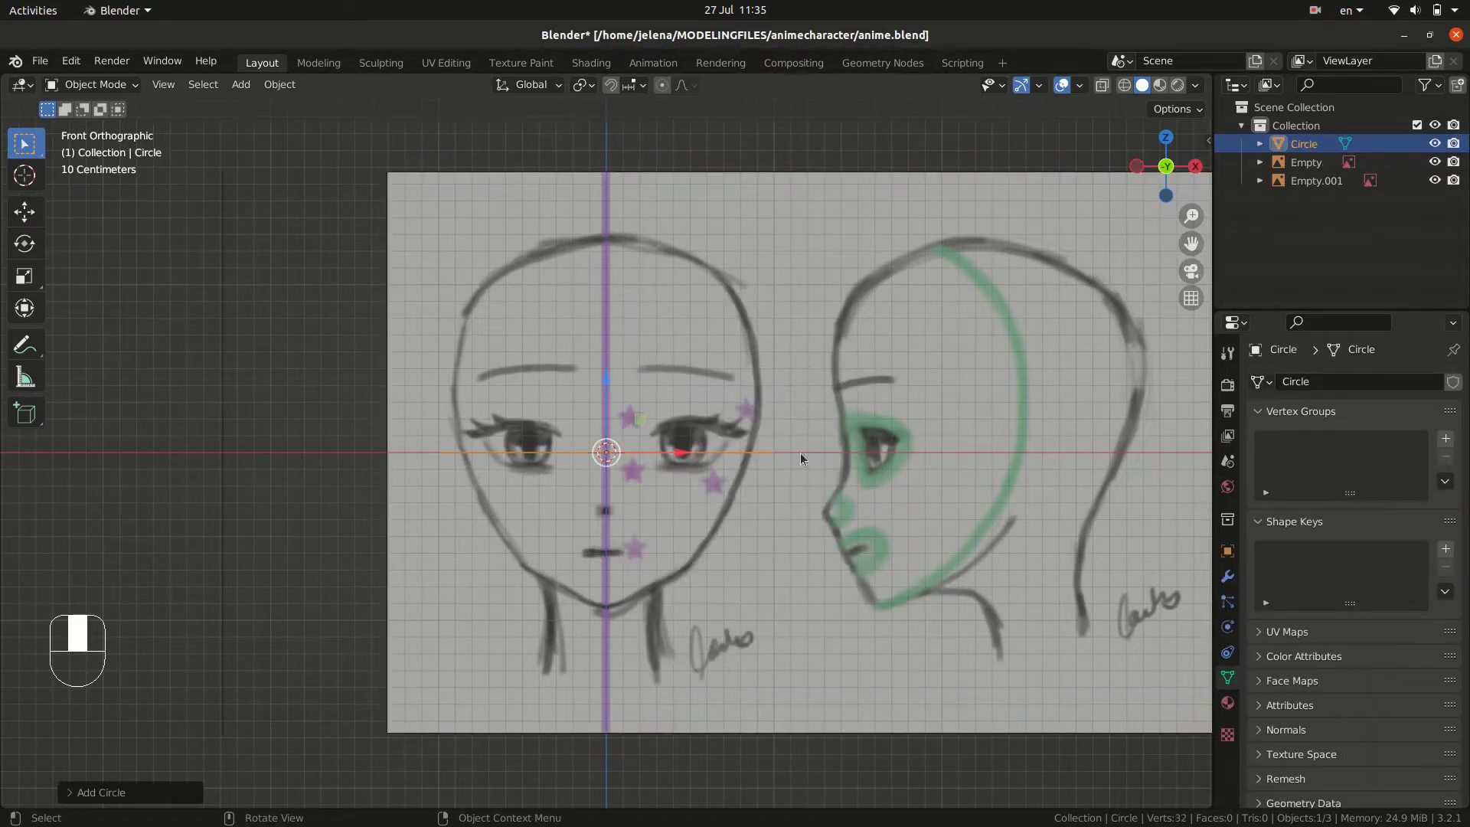
click(87, 790)
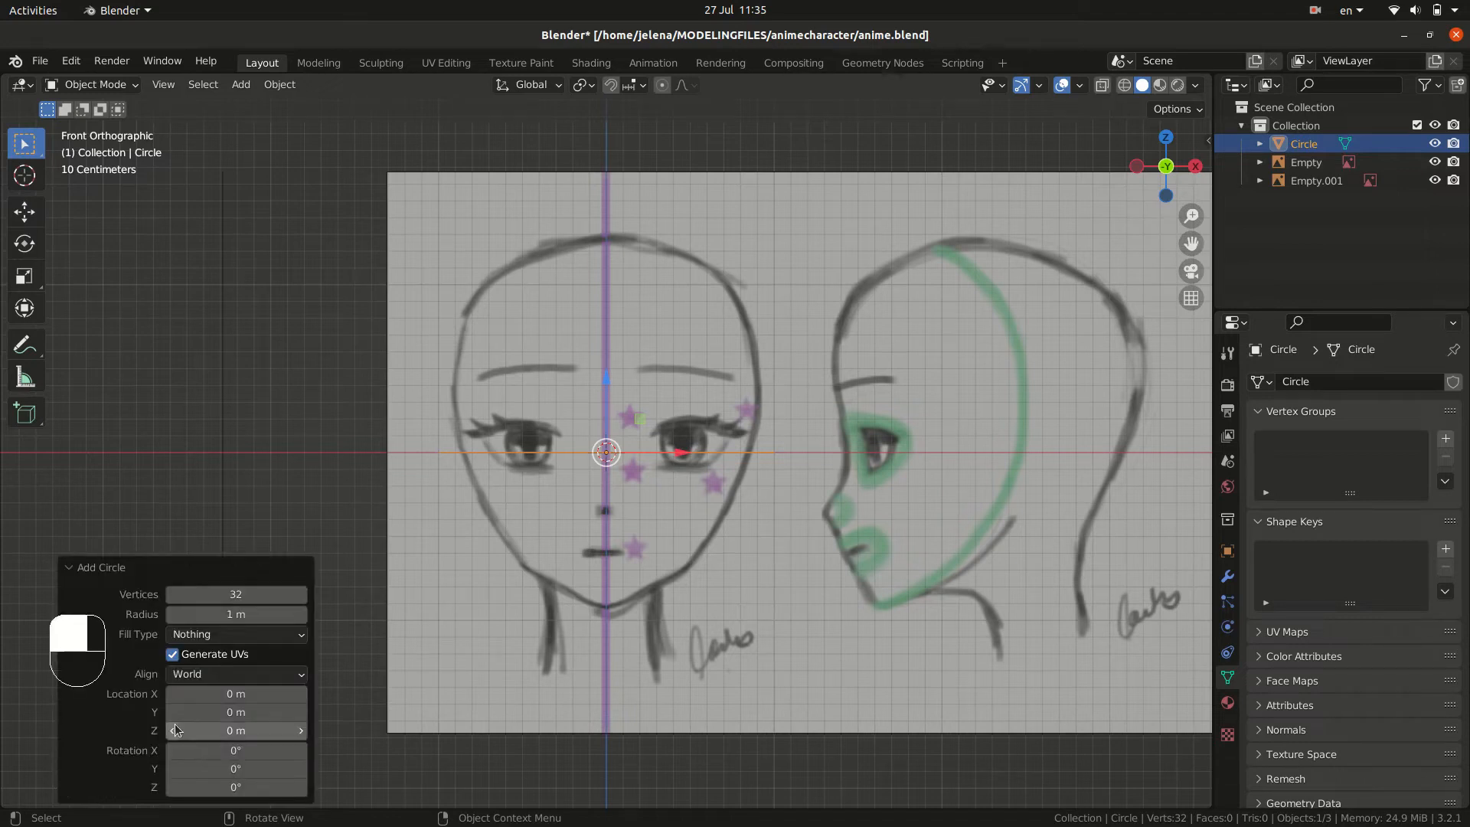
click(203, 674)
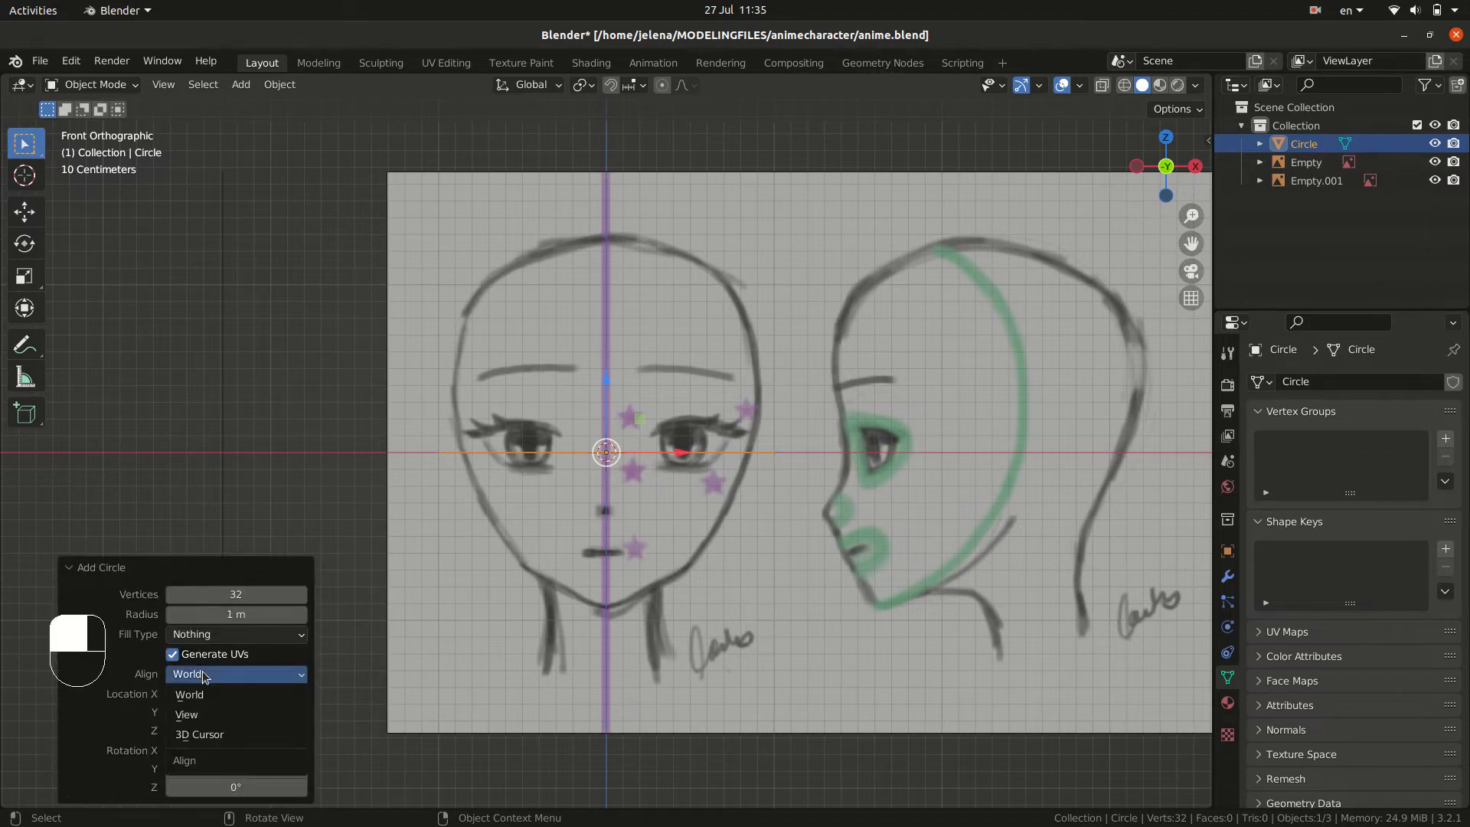
click(201, 715)
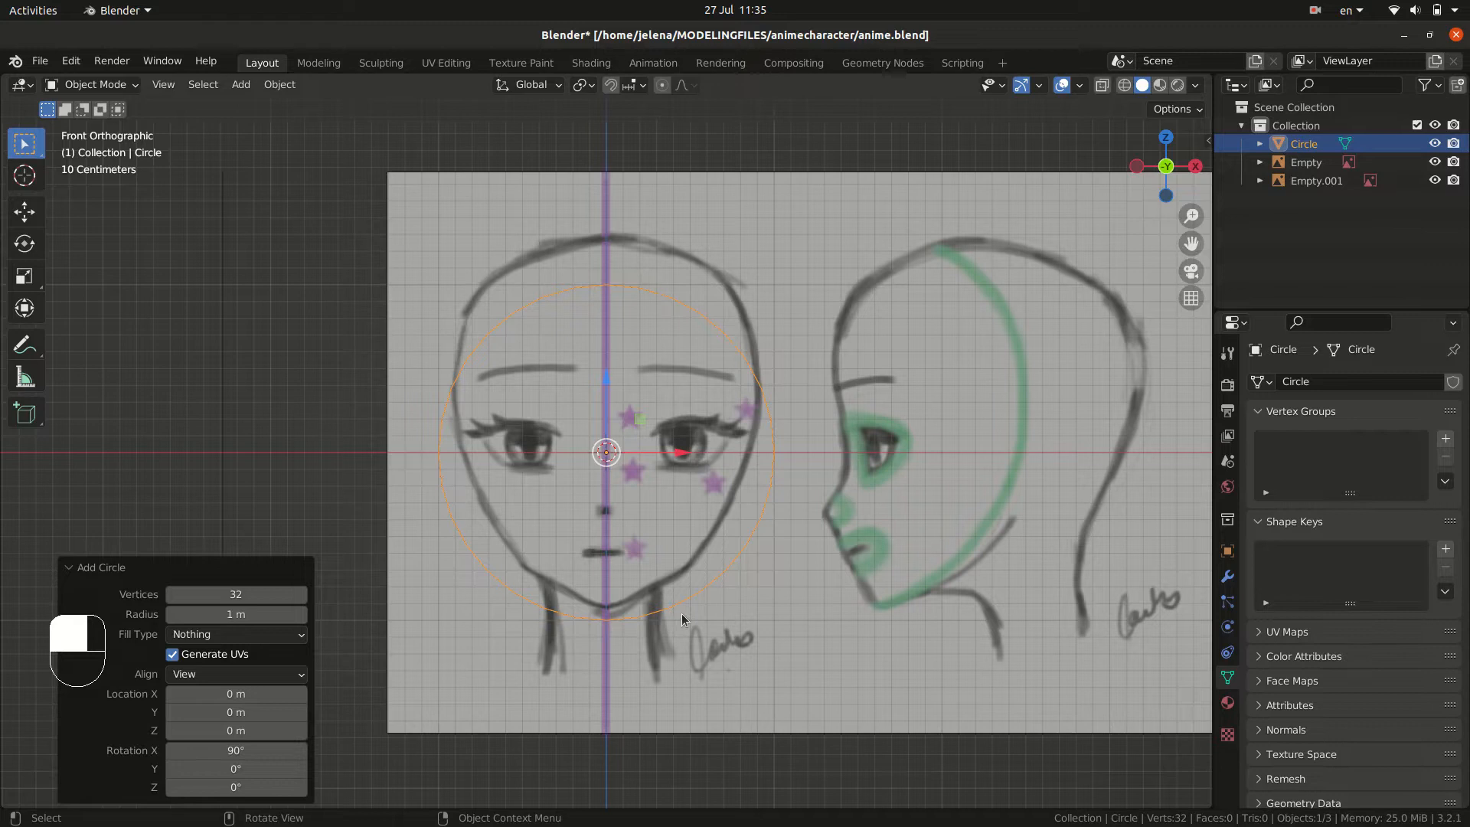
- Move the circle up about 0.21 m along Z over the front face sketch
key(g)
key(z)
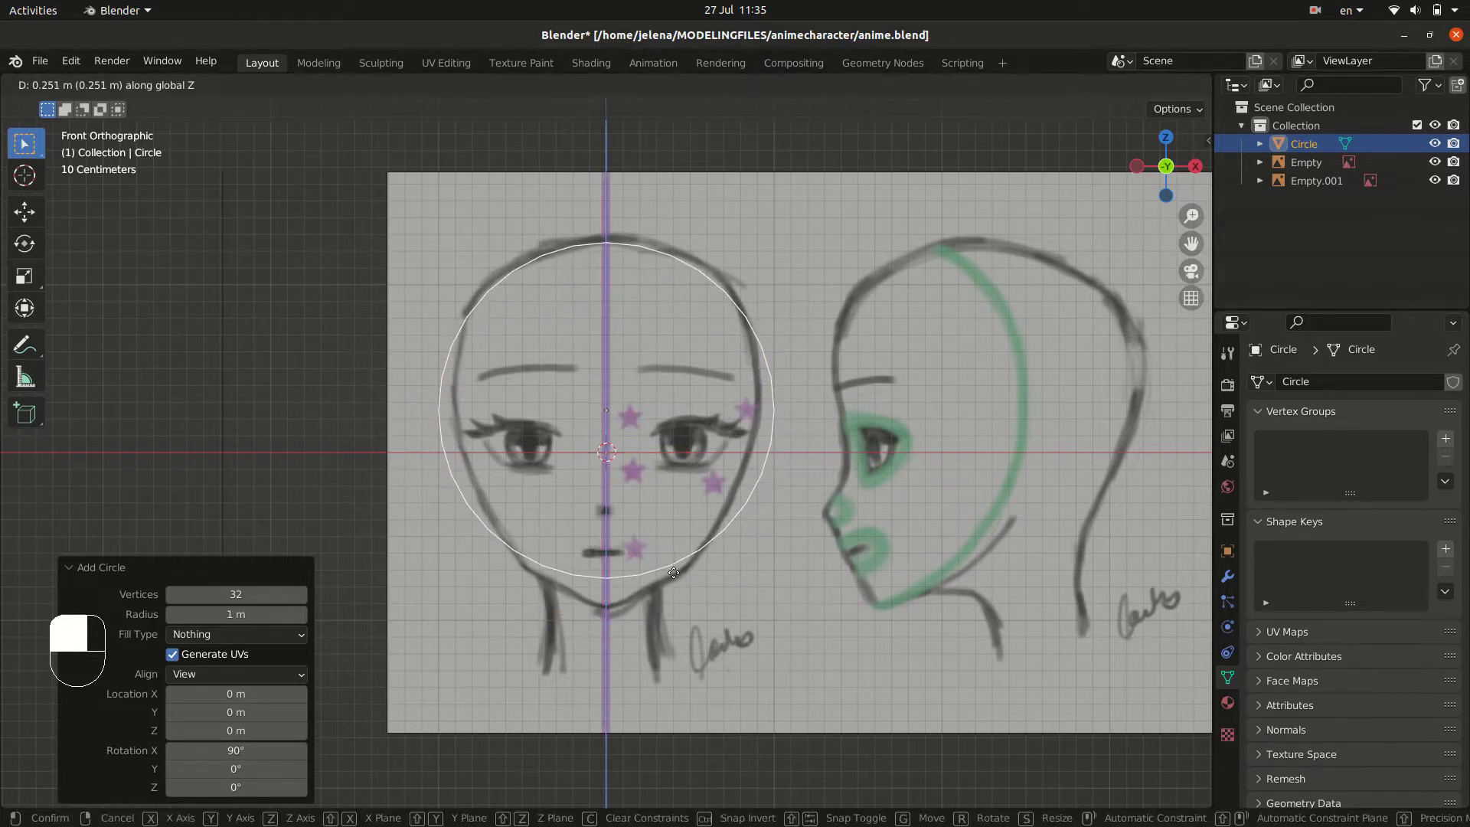
click(673, 584)
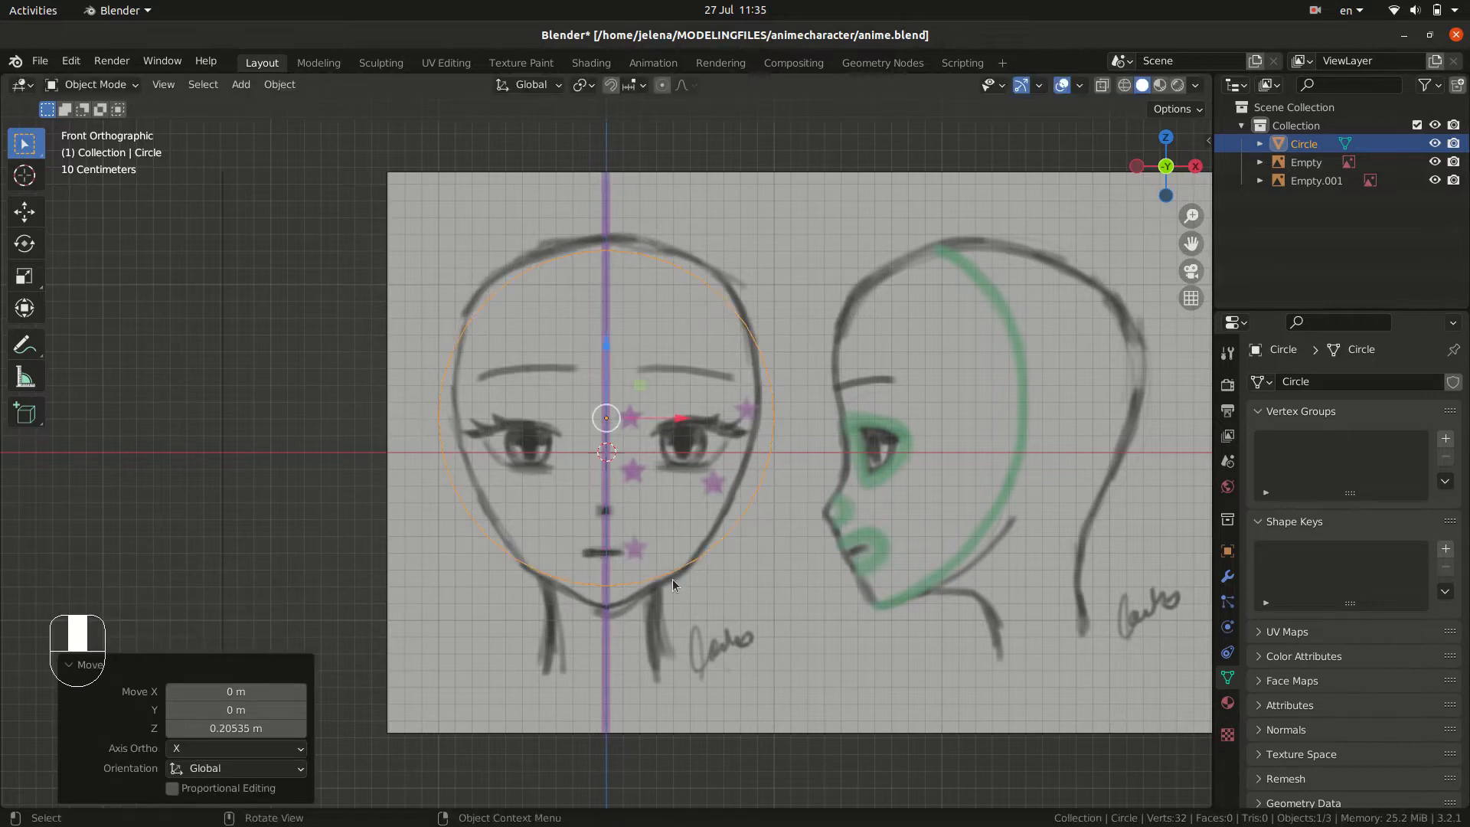
- Delete all the circle's vertices on the negative X side of the centre line in Edit Mode
key(Tab)
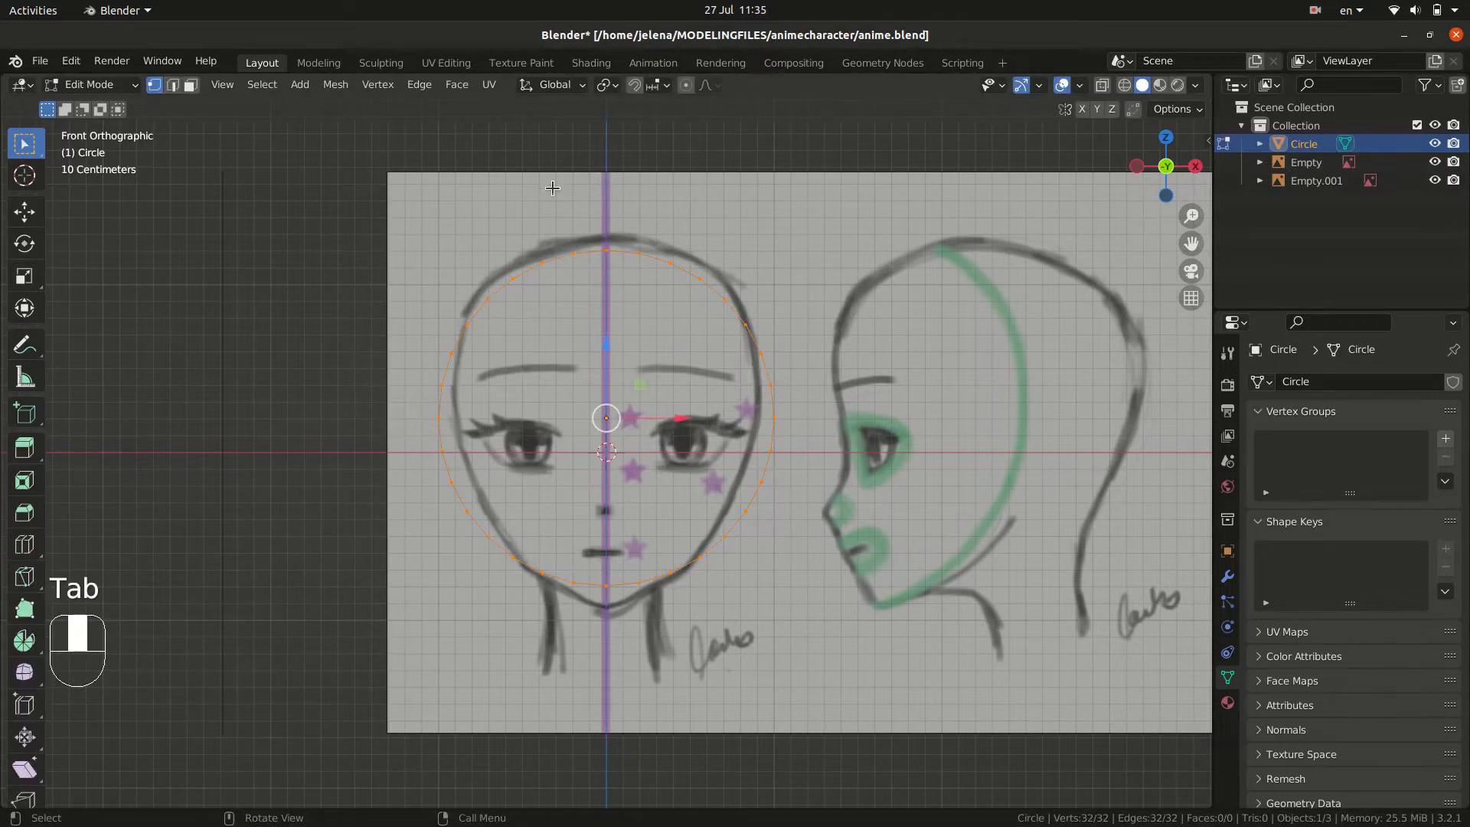
drag(582, 185, 311, 693)
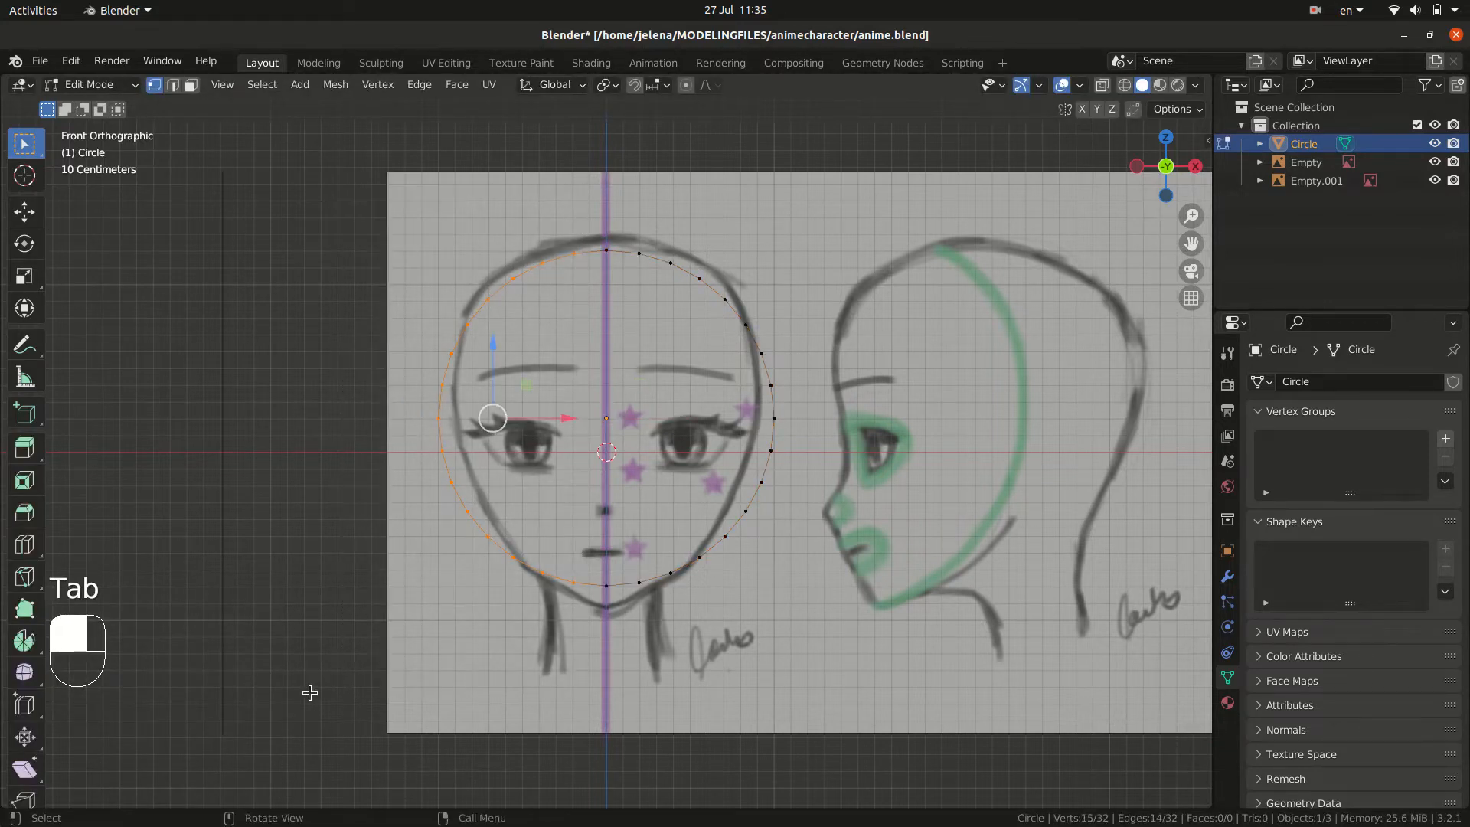
key(x)
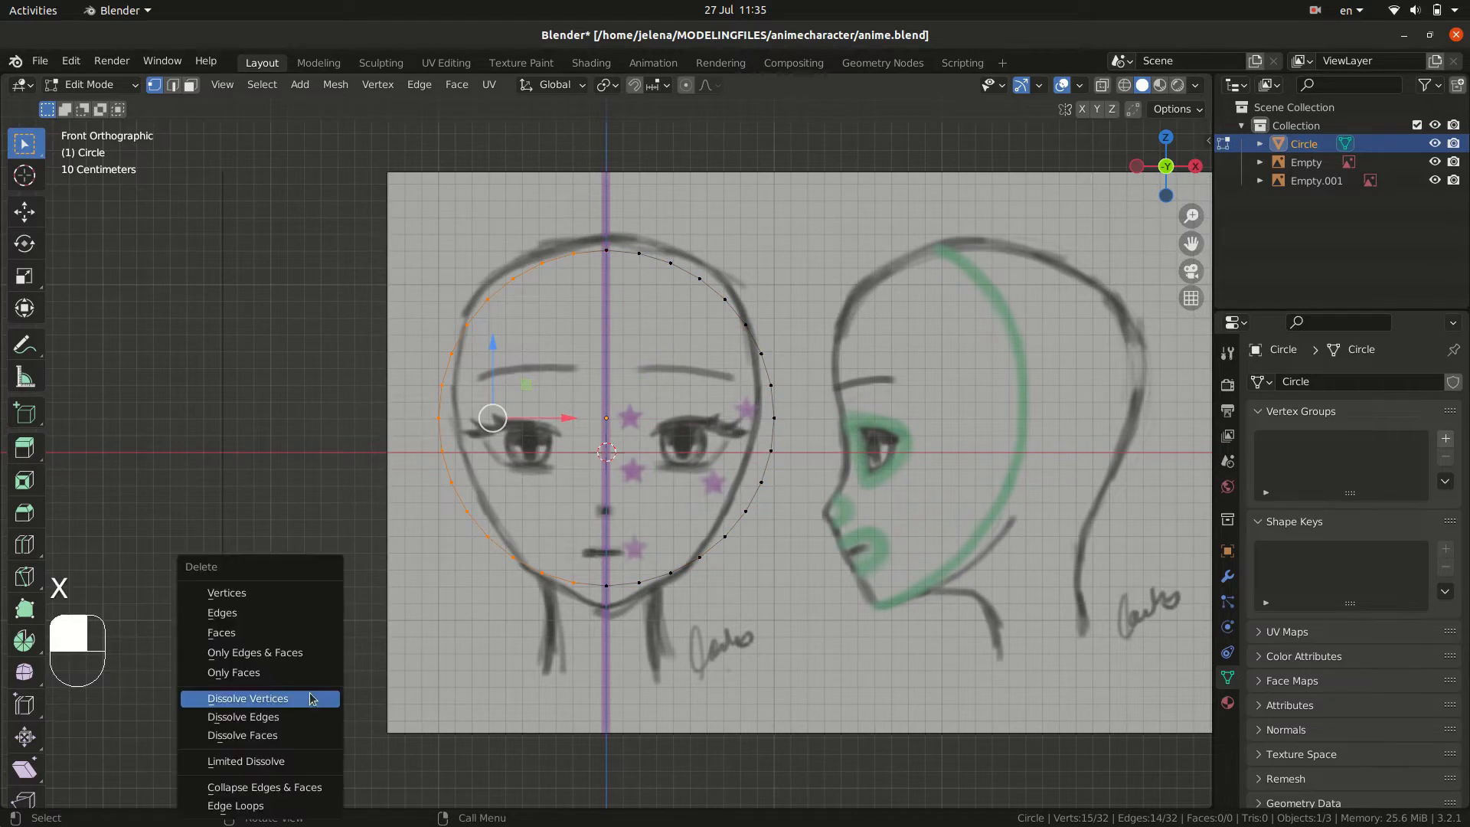
click(280, 597)
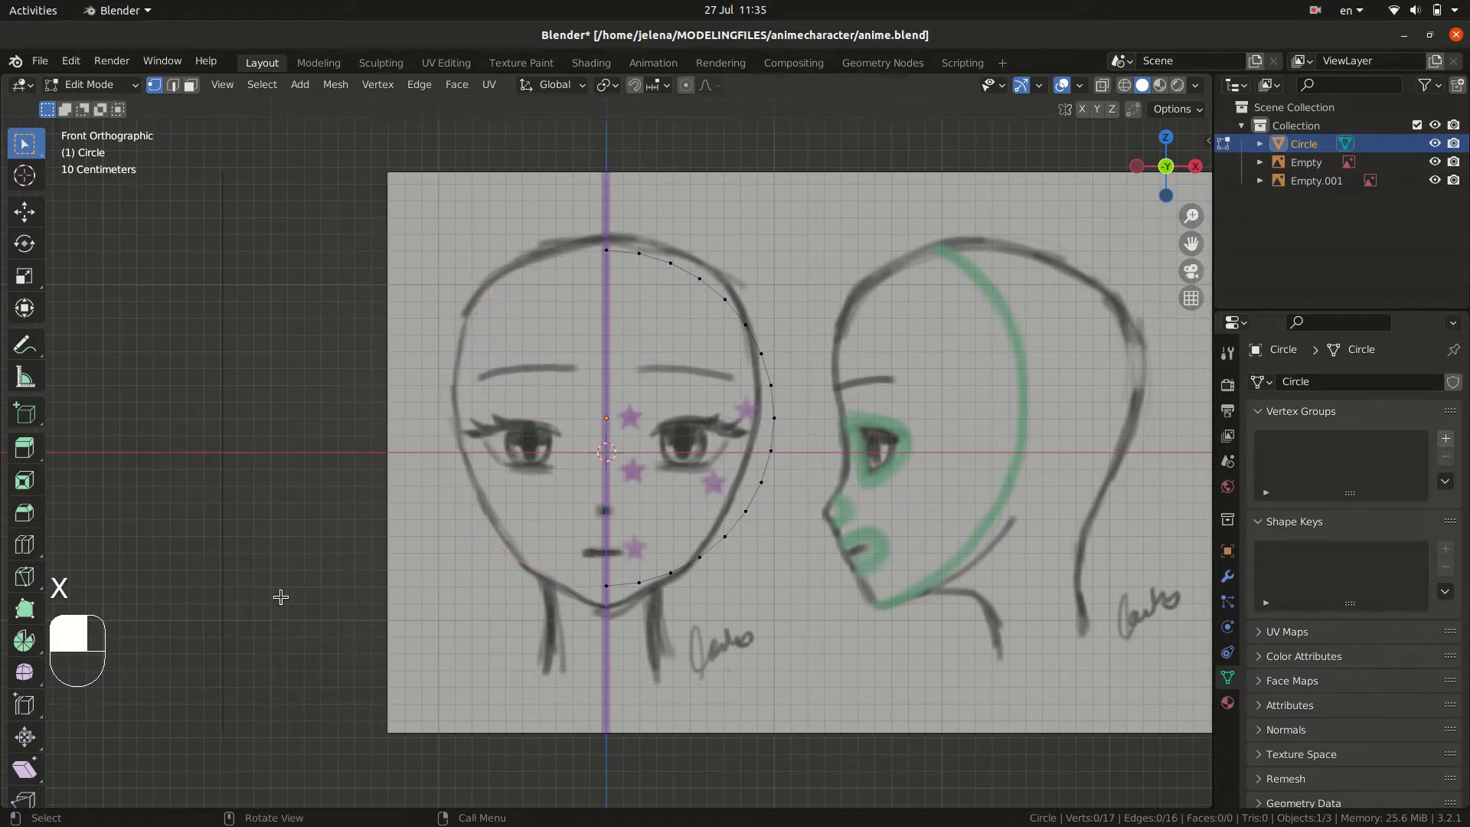
- Add a Mirror modifier on the X axis with clipping enabled to the half circle
click(1227, 576)
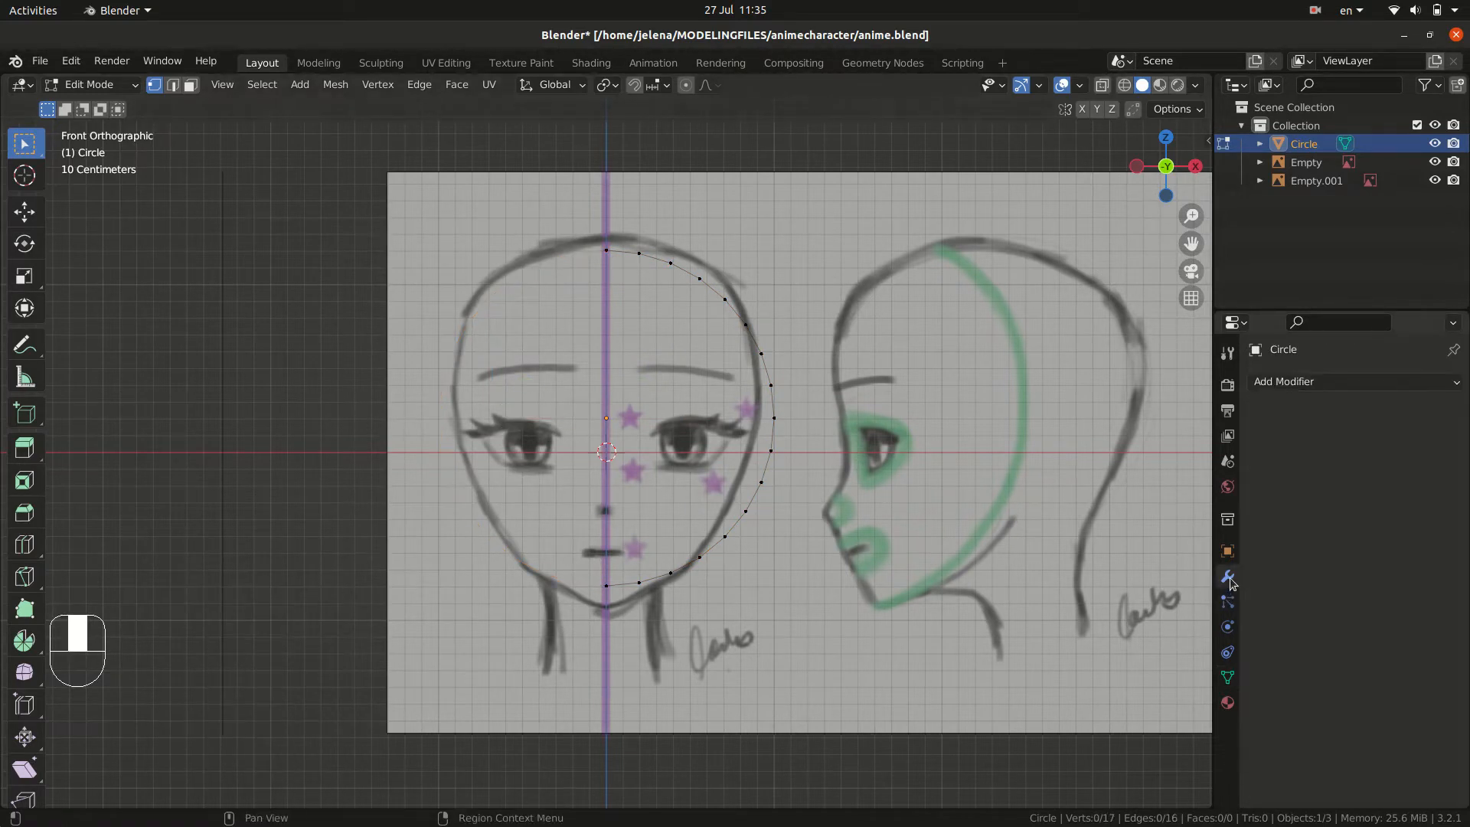
click(1302, 380)
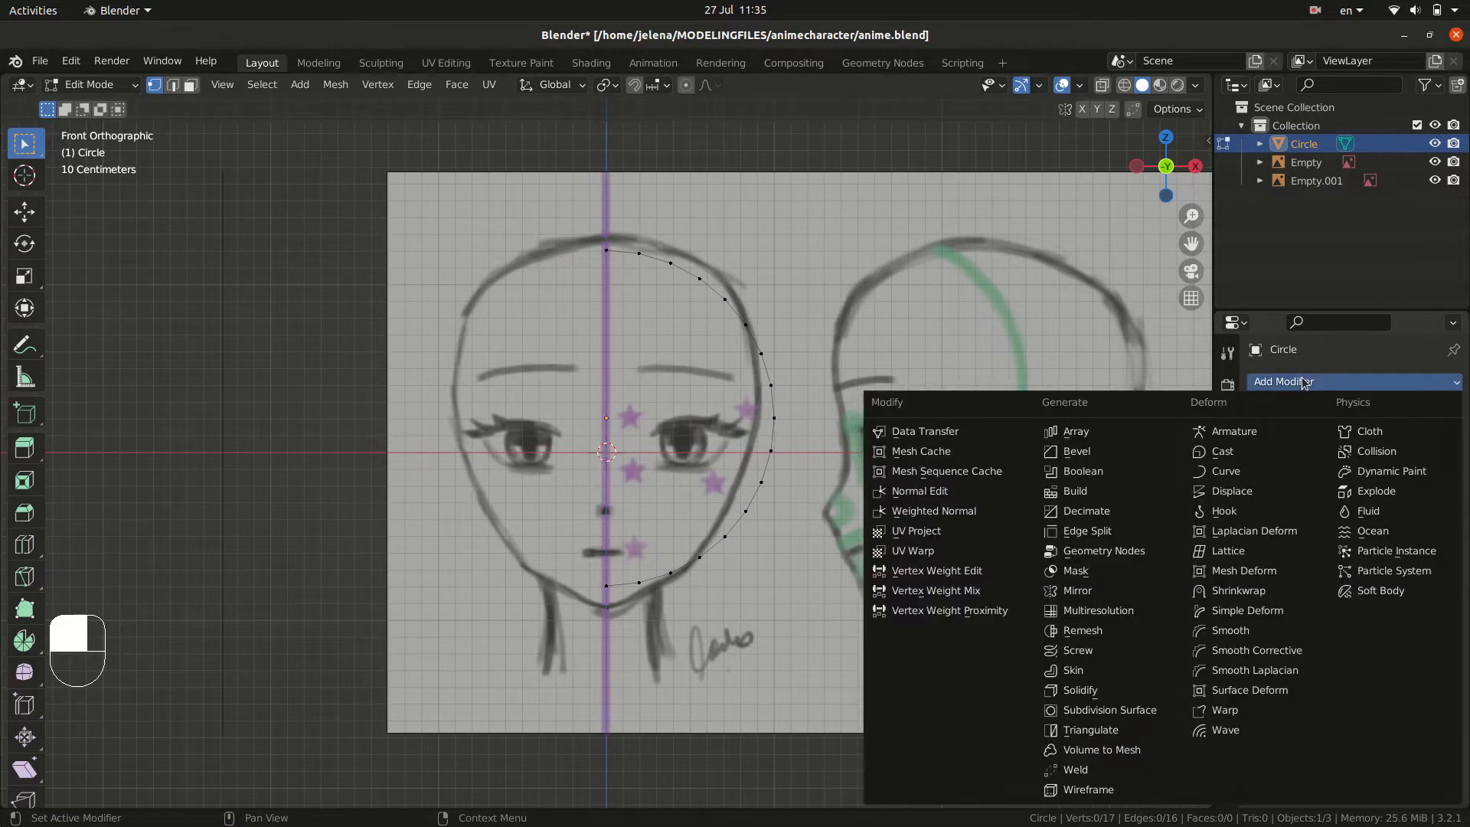
click(1105, 594)
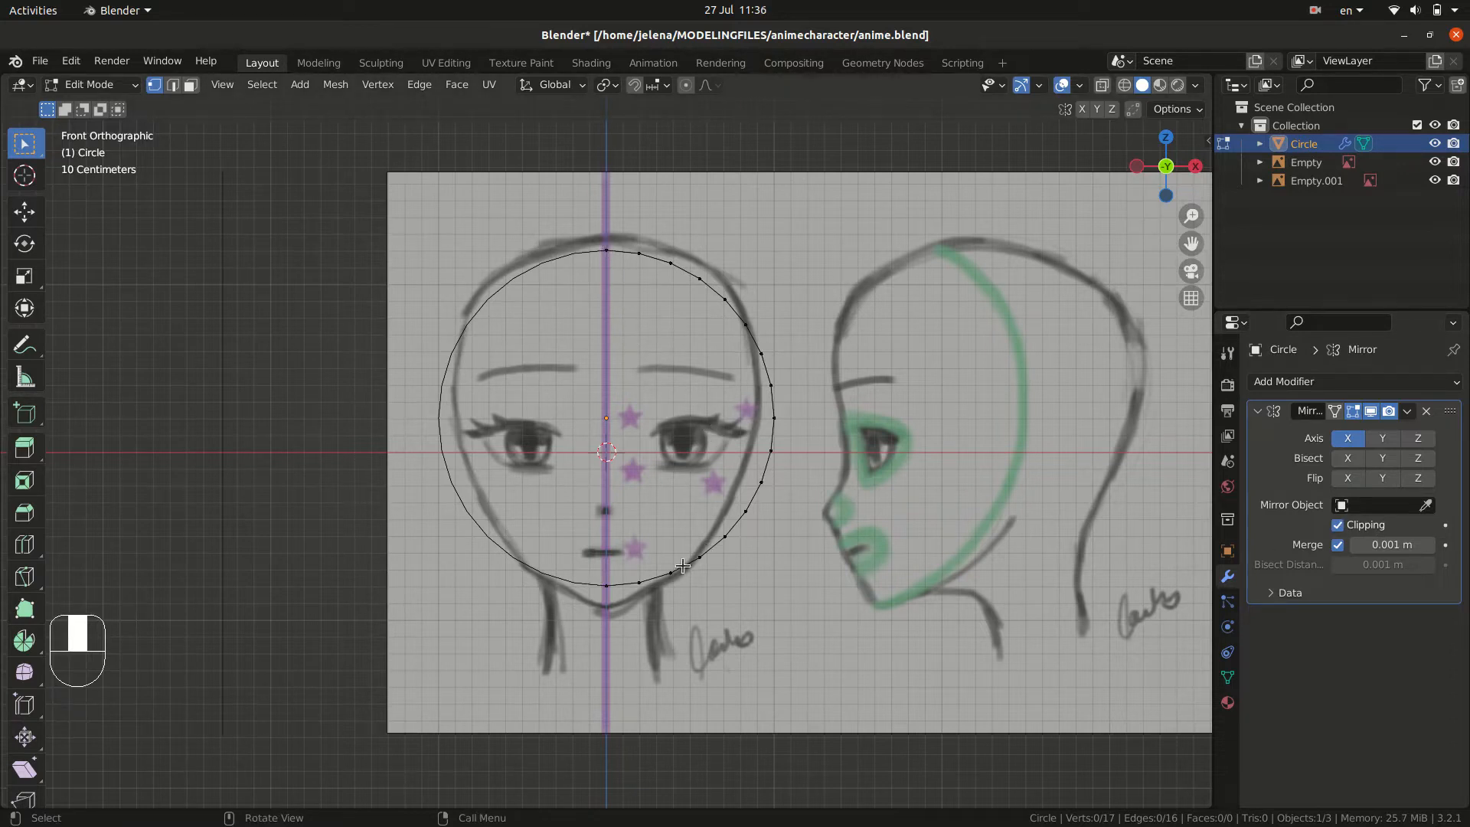
- Move the bottom centre vertex down about 0.14 m to the sketched chin and fit its neighbour to the jawline
click(605, 583)
key(g)
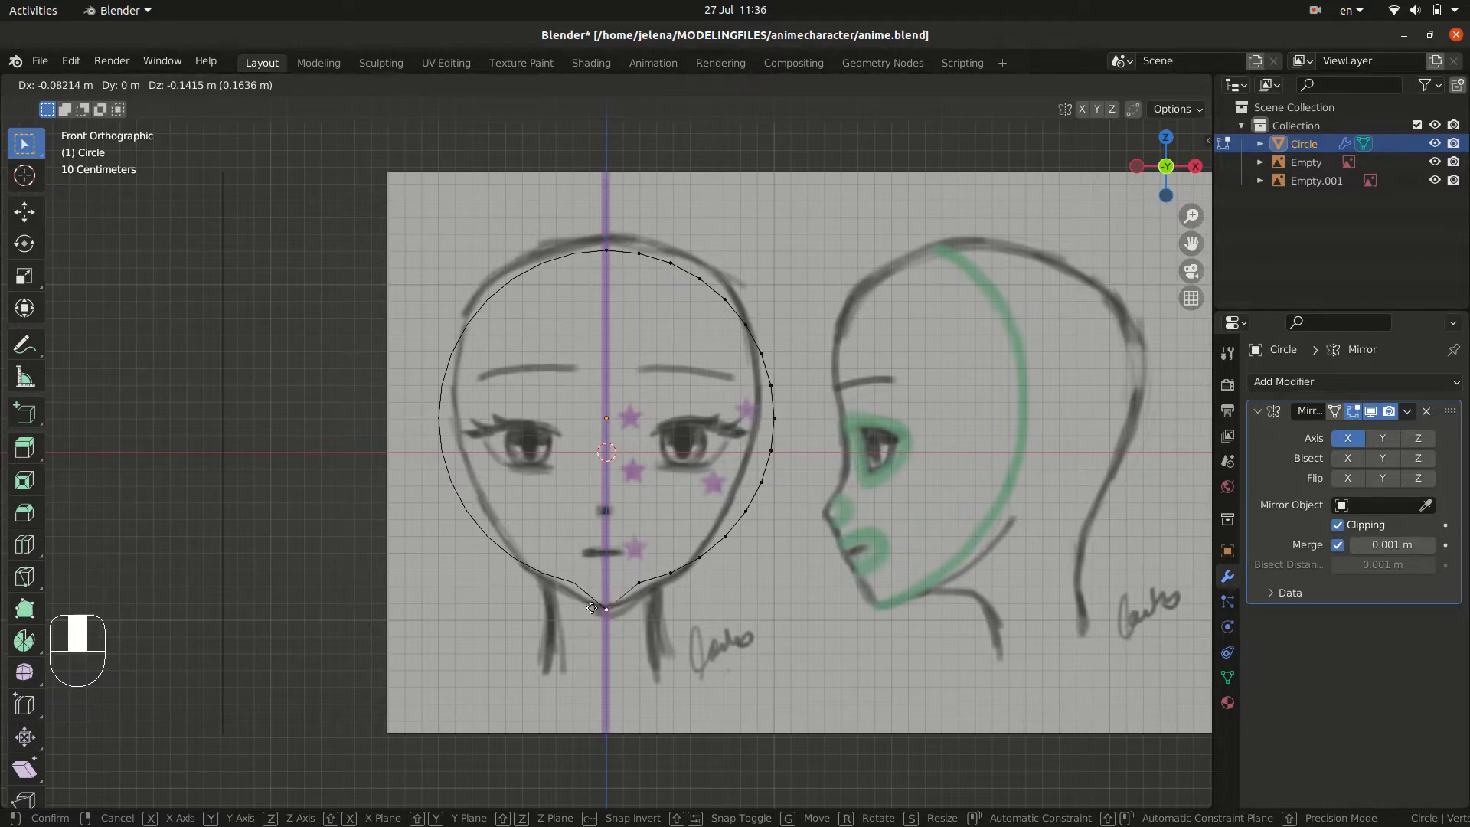
click(592, 608)
click(640, 584)
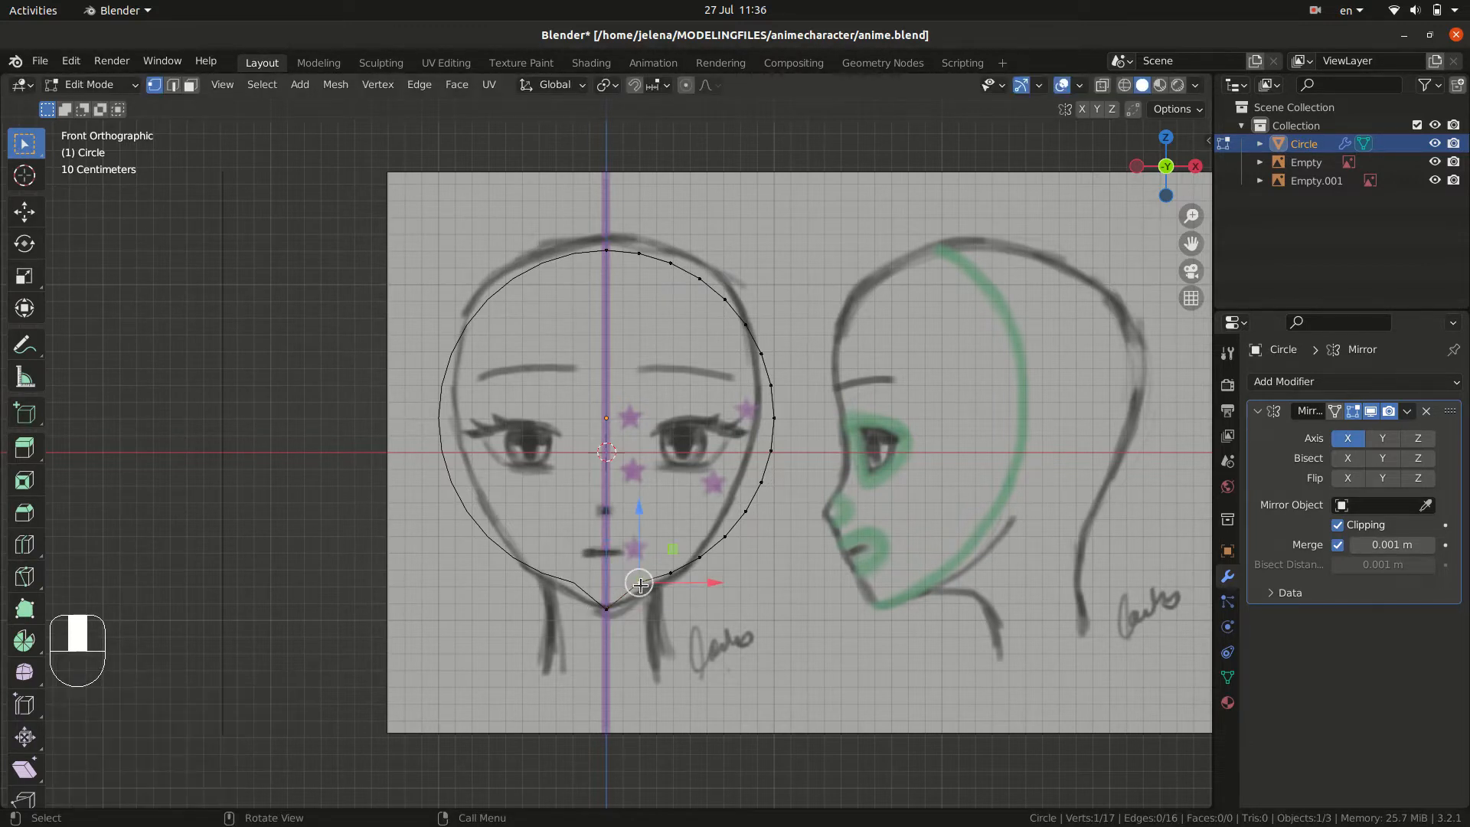
key(g)
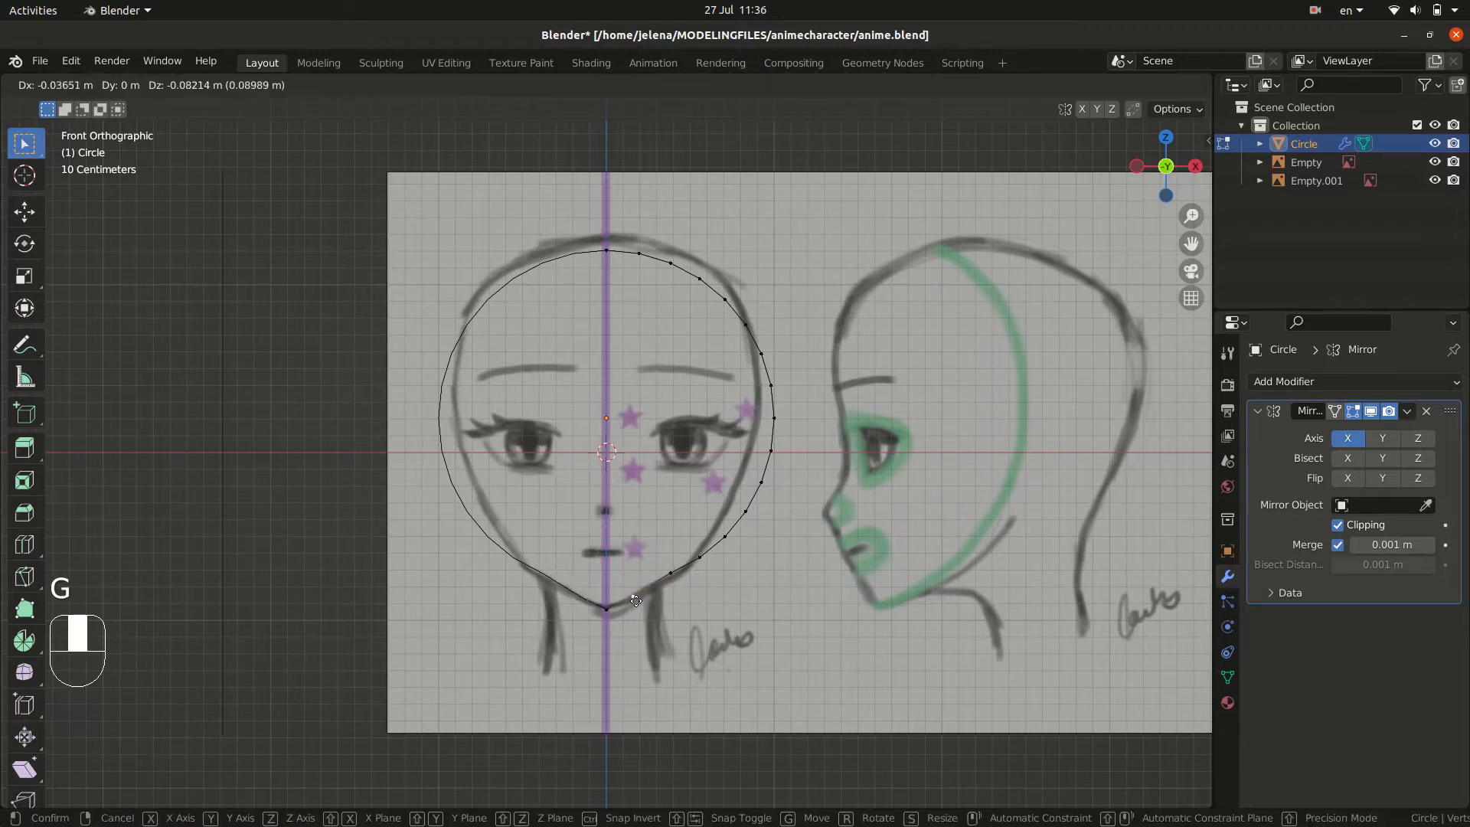
click(639, 601)
- Fit the next three vertices above the chin to the sketched jawline in the front view
click(671, 574)
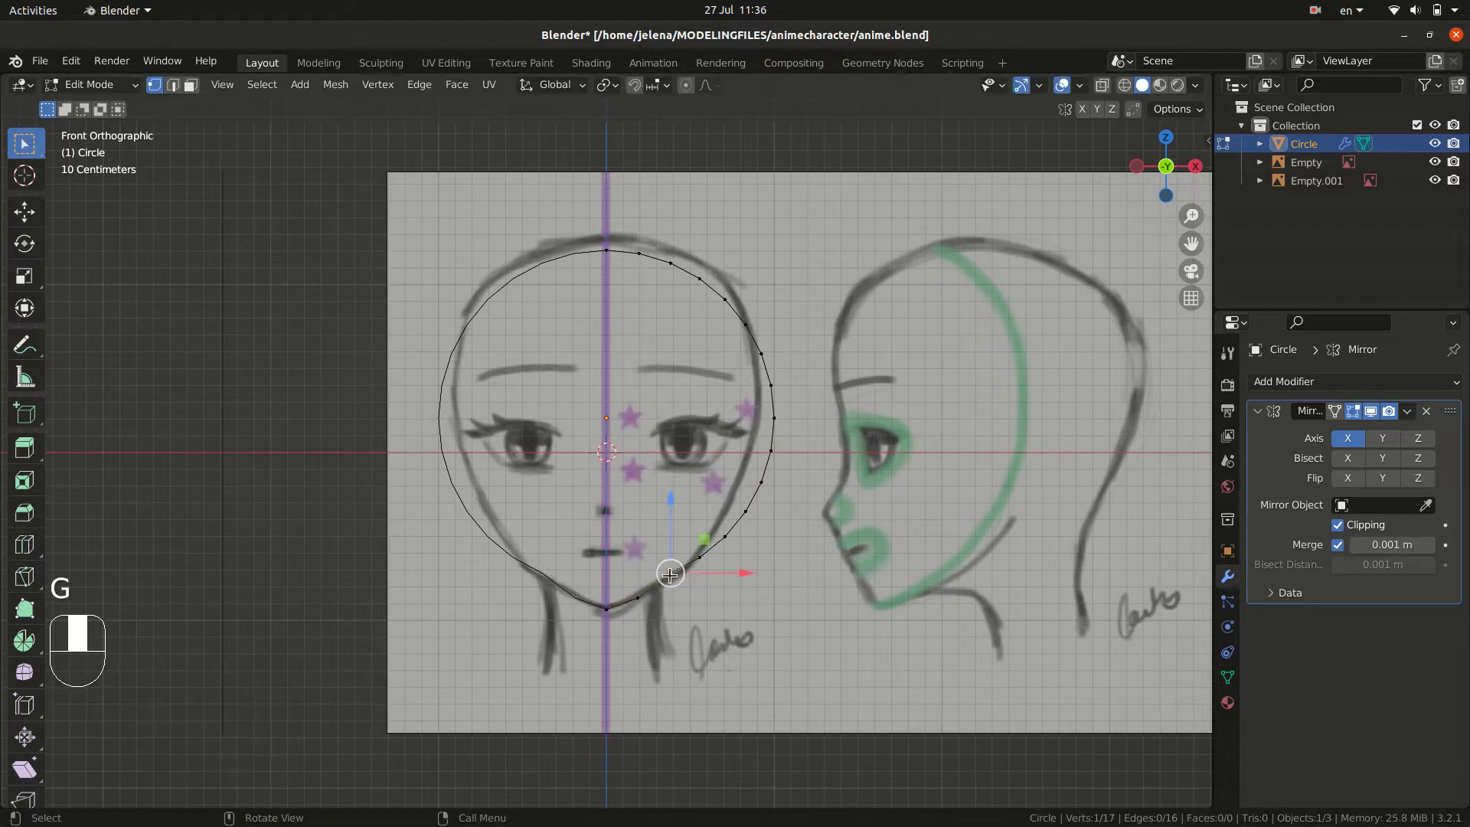
key(g)
click(669, 582)
click(697, 560)
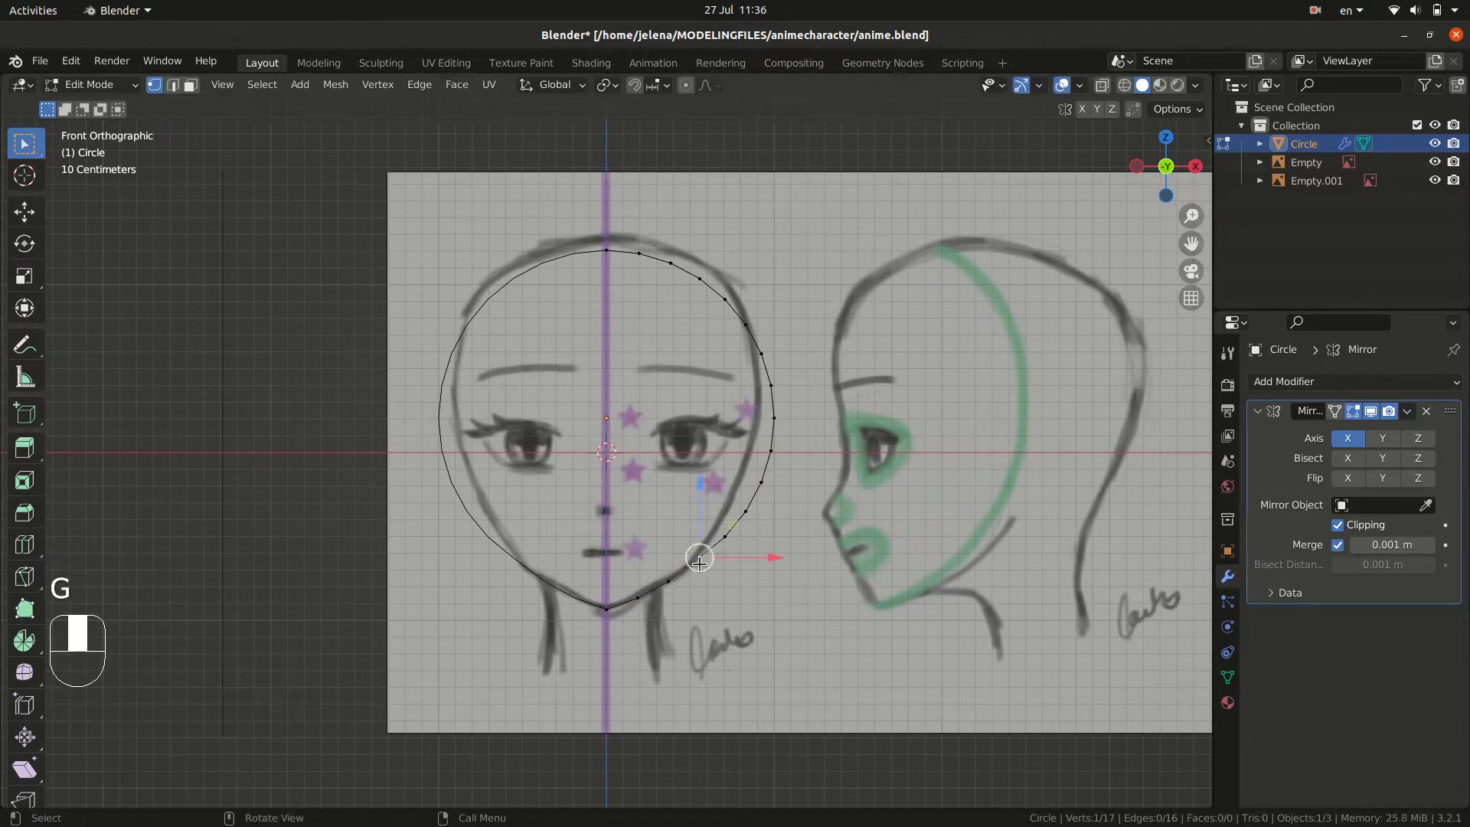
key(g)
click(697, 565)
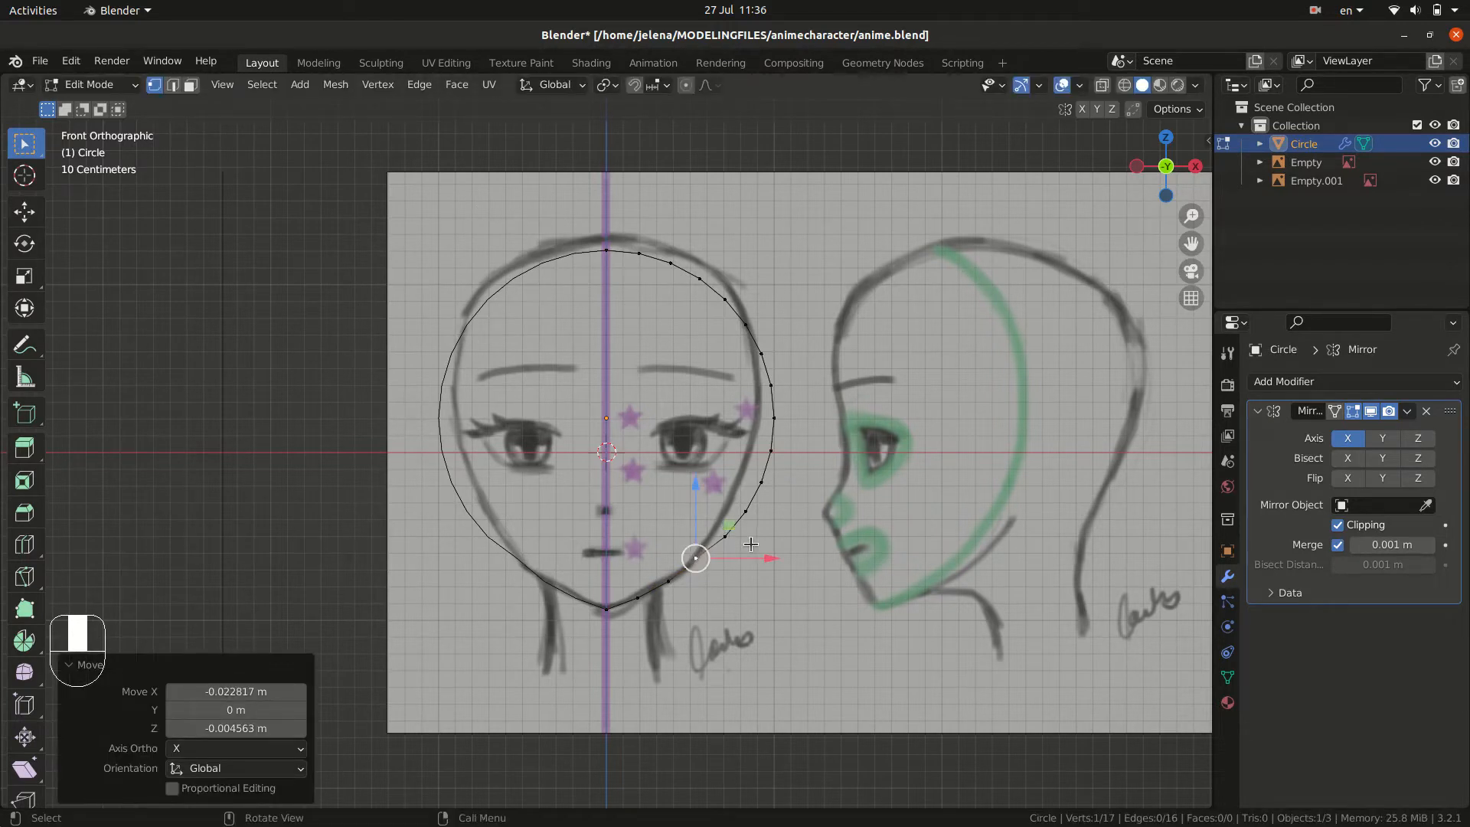
key(g)
click(730, 512)
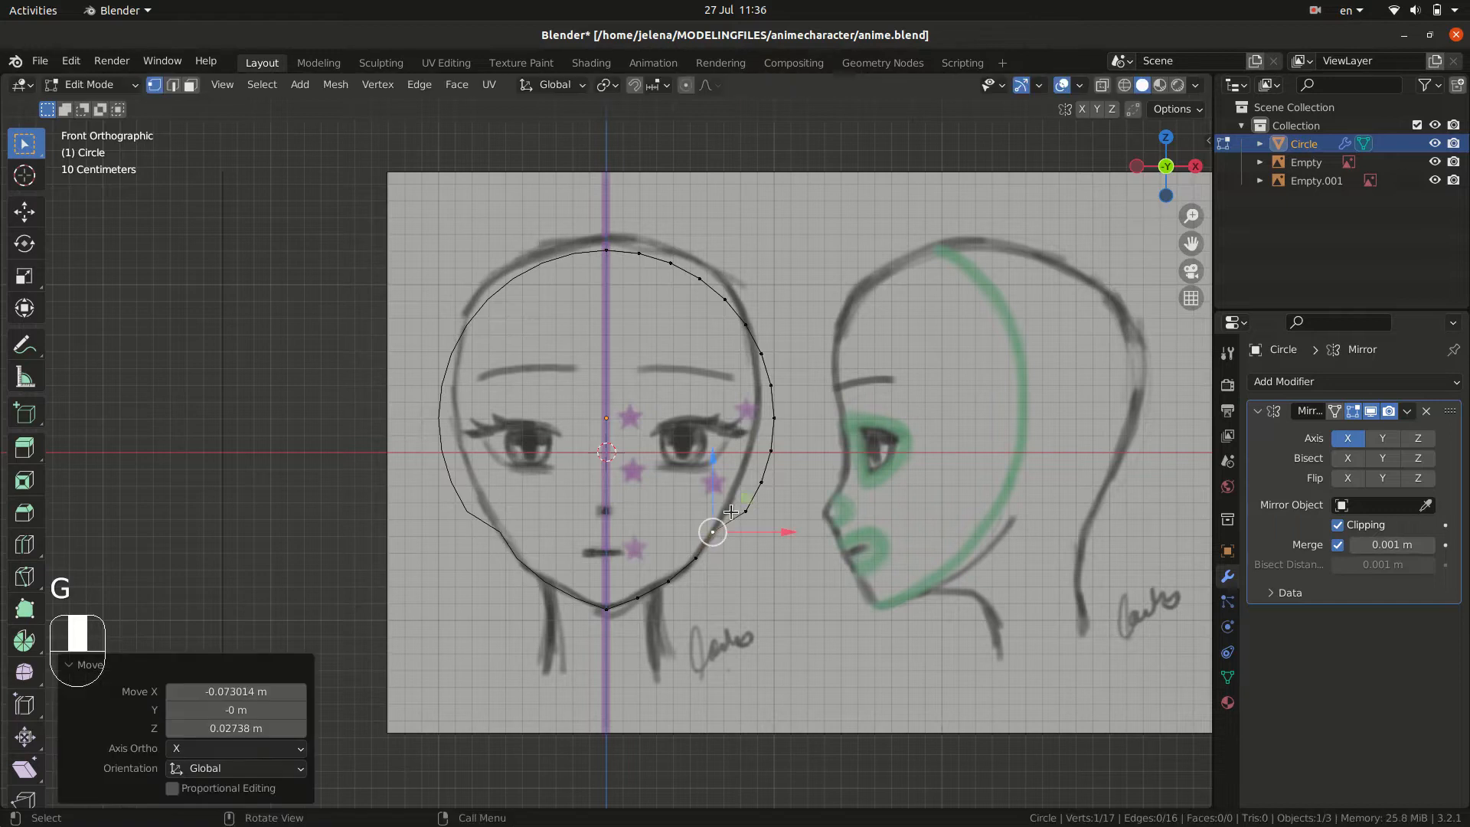
- Pull the next three vertices inward onto the cheek outline, from the upper jaw up to eye level
key(g)
click(760, 485)
scroll(909, 388, up, 4)
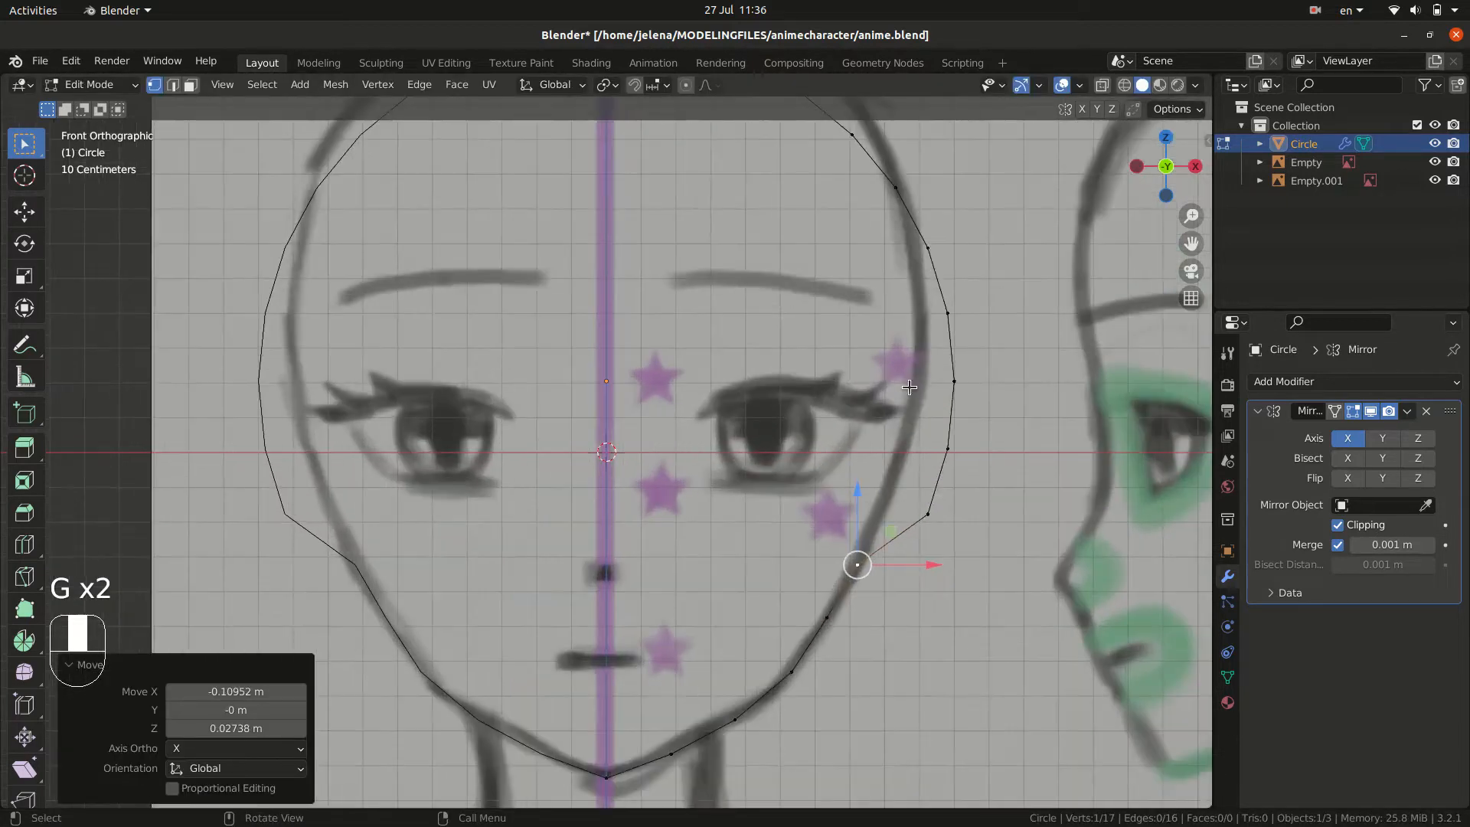
click(929, 513)
key(g)
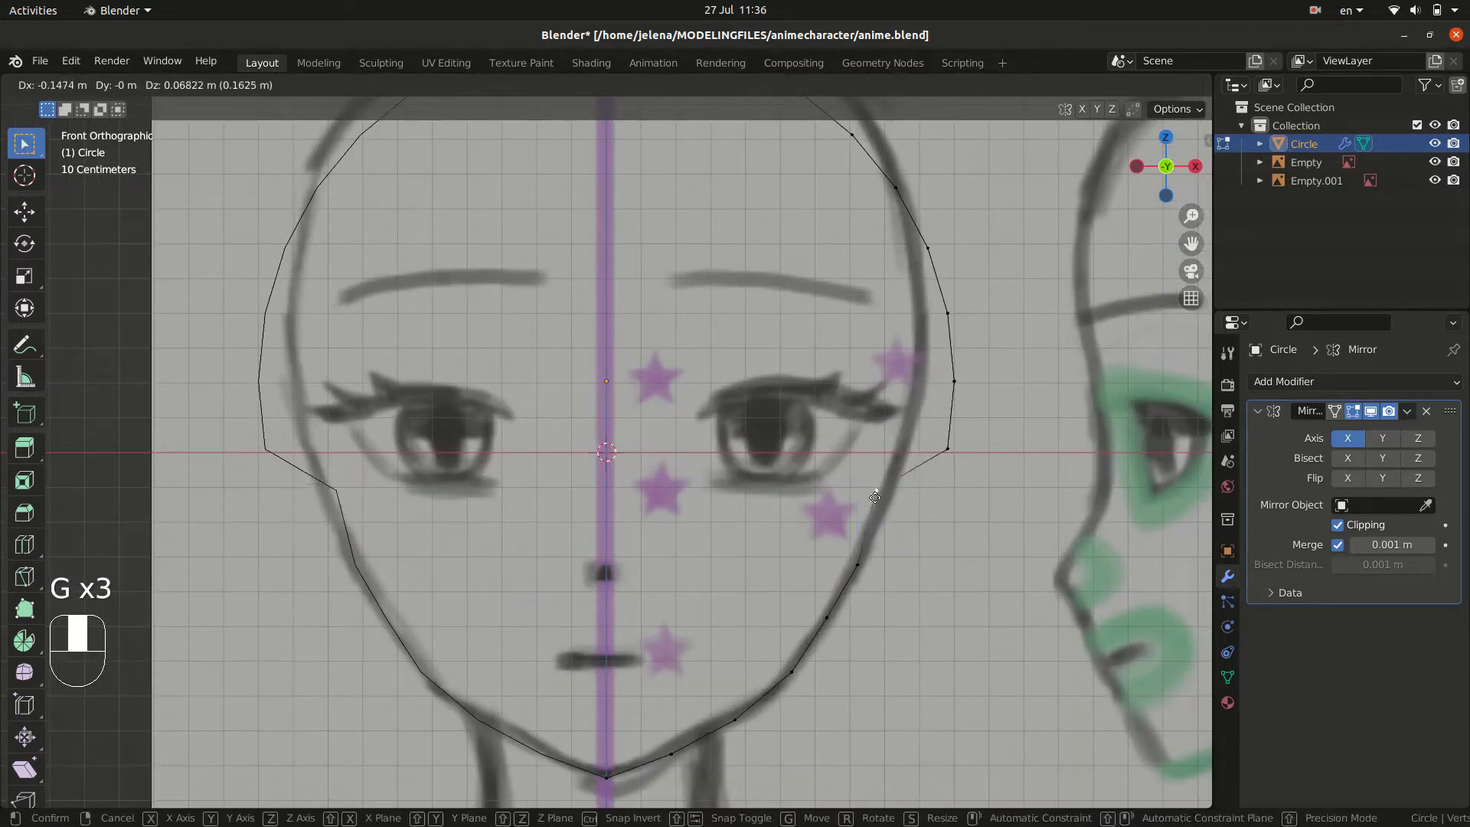
click(886, 499)
click(947, 447)
key(g)
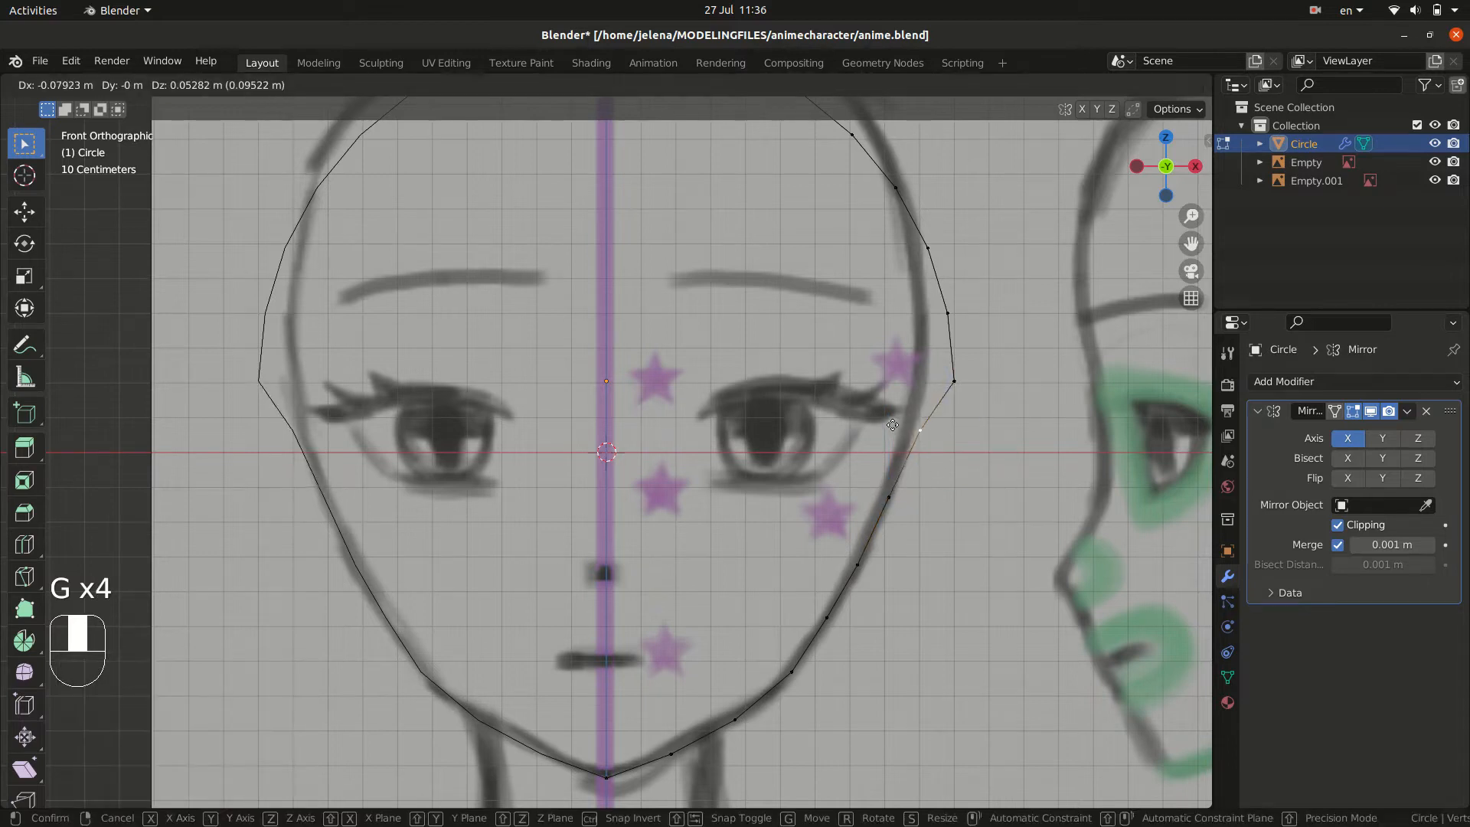
click(884, 425)
- Pull the next three side vertices inward onto the temple outline, from eye level to above the eyebrow
click(953, 379)
key(g)
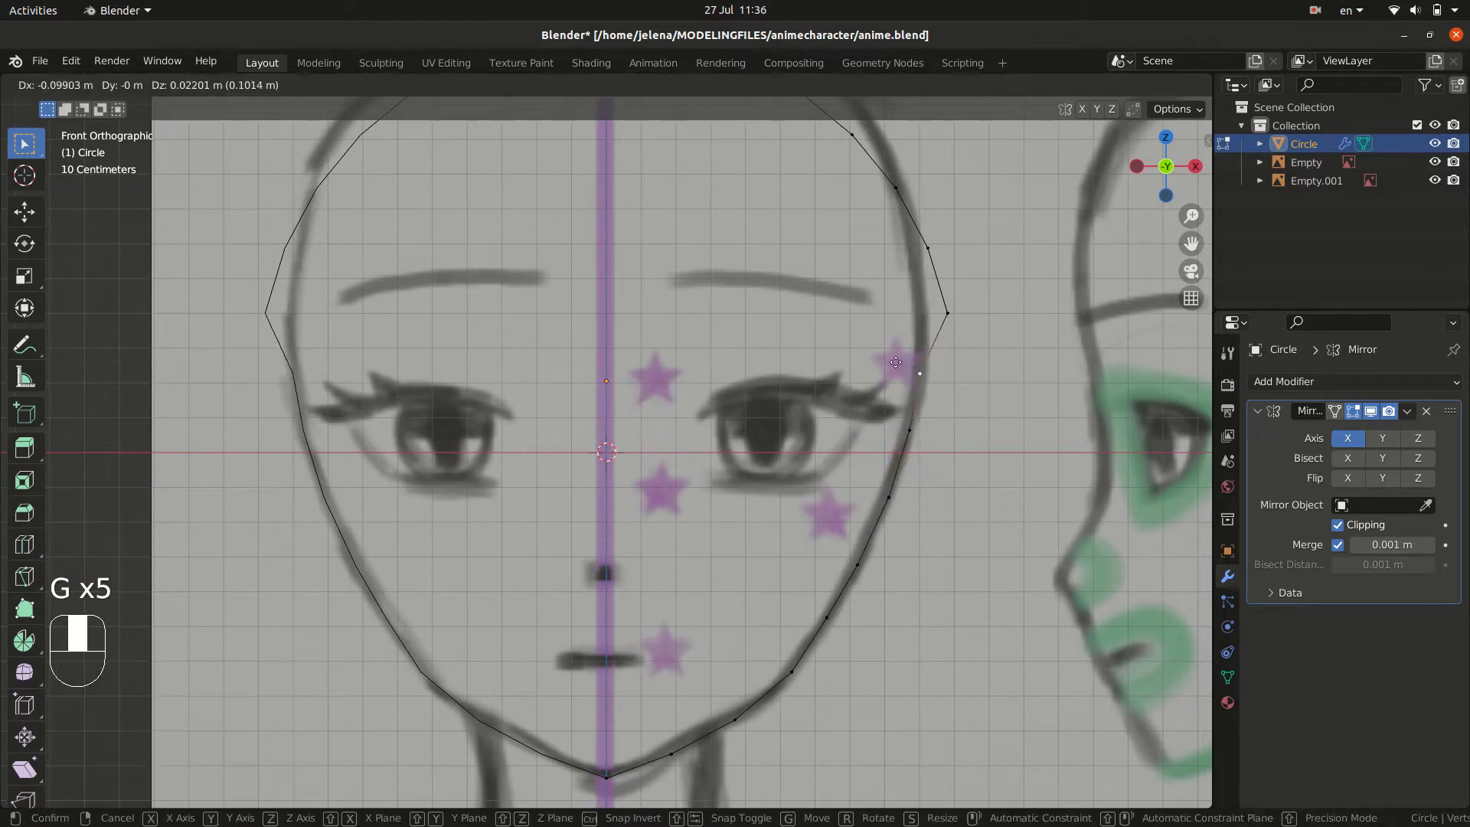
click(918, 338)
click(942, 315)
key(g)
click(917, 307)
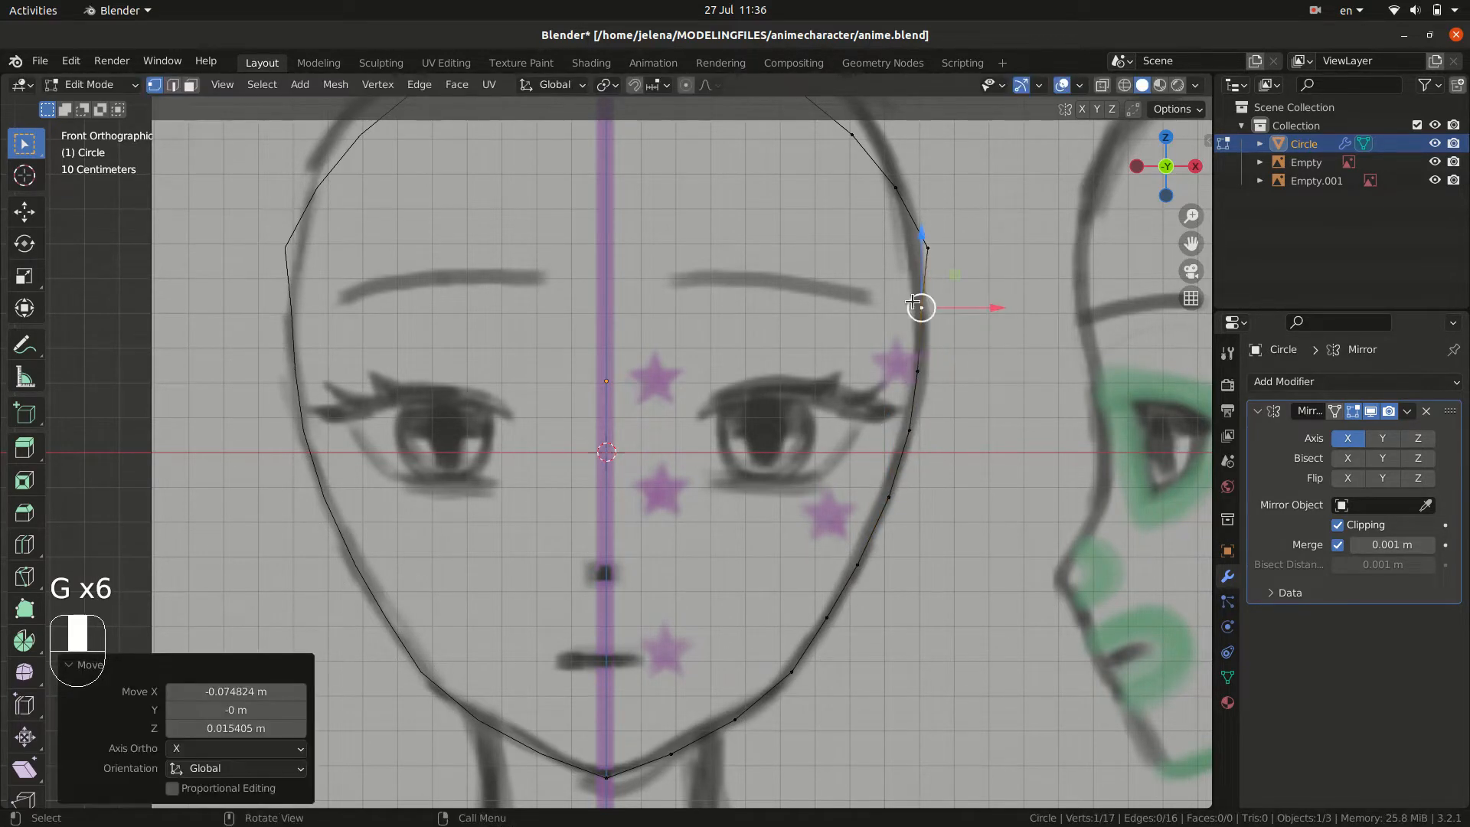
click(928, 249)
key(g)
click(913, 245)
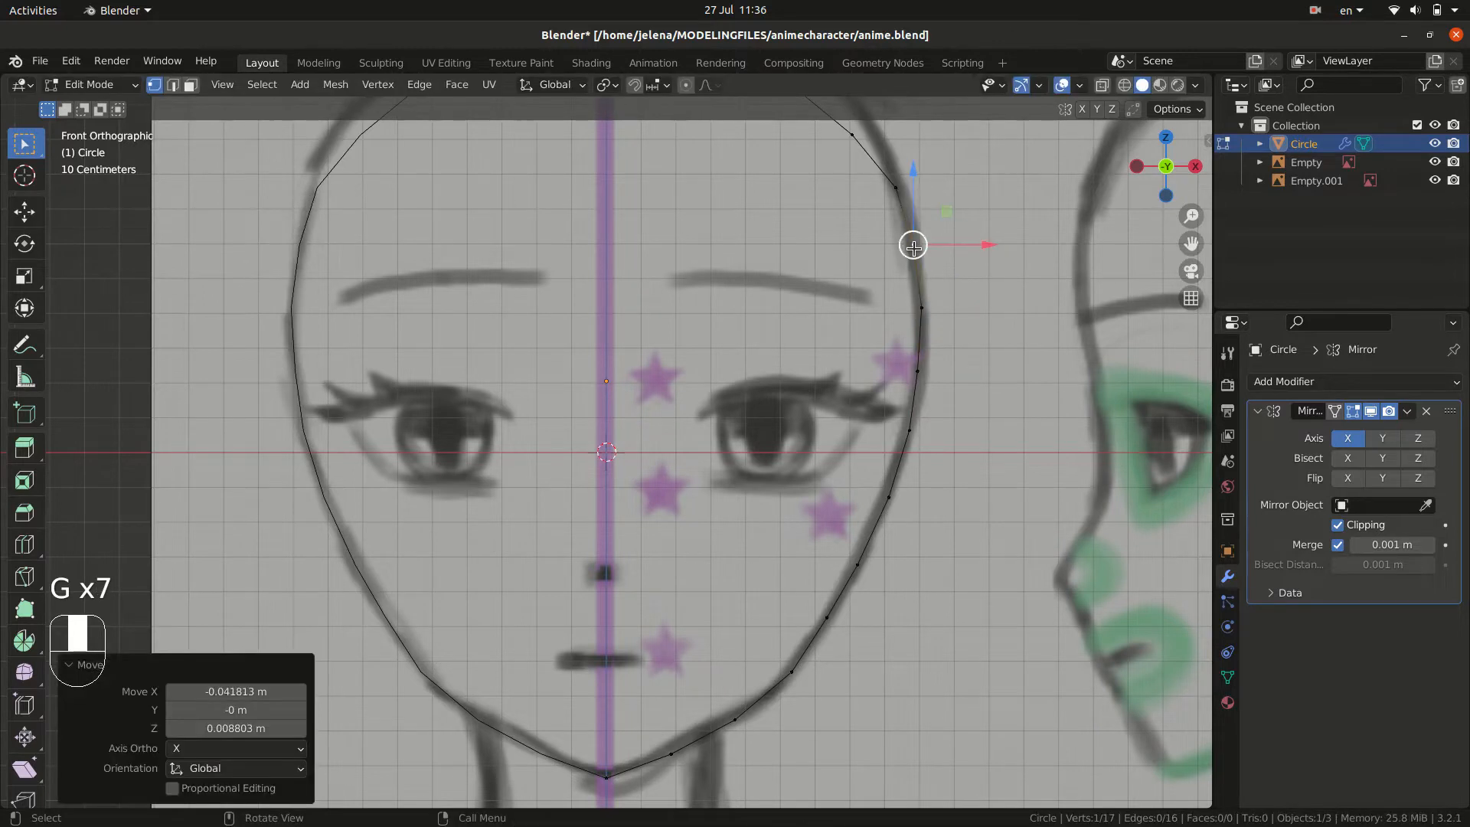
- Move the two upper corner vertices above the temple outward onto the sketched skull outline
shift+middle_drag(965, 265, 965, 491)
click(851, 360)
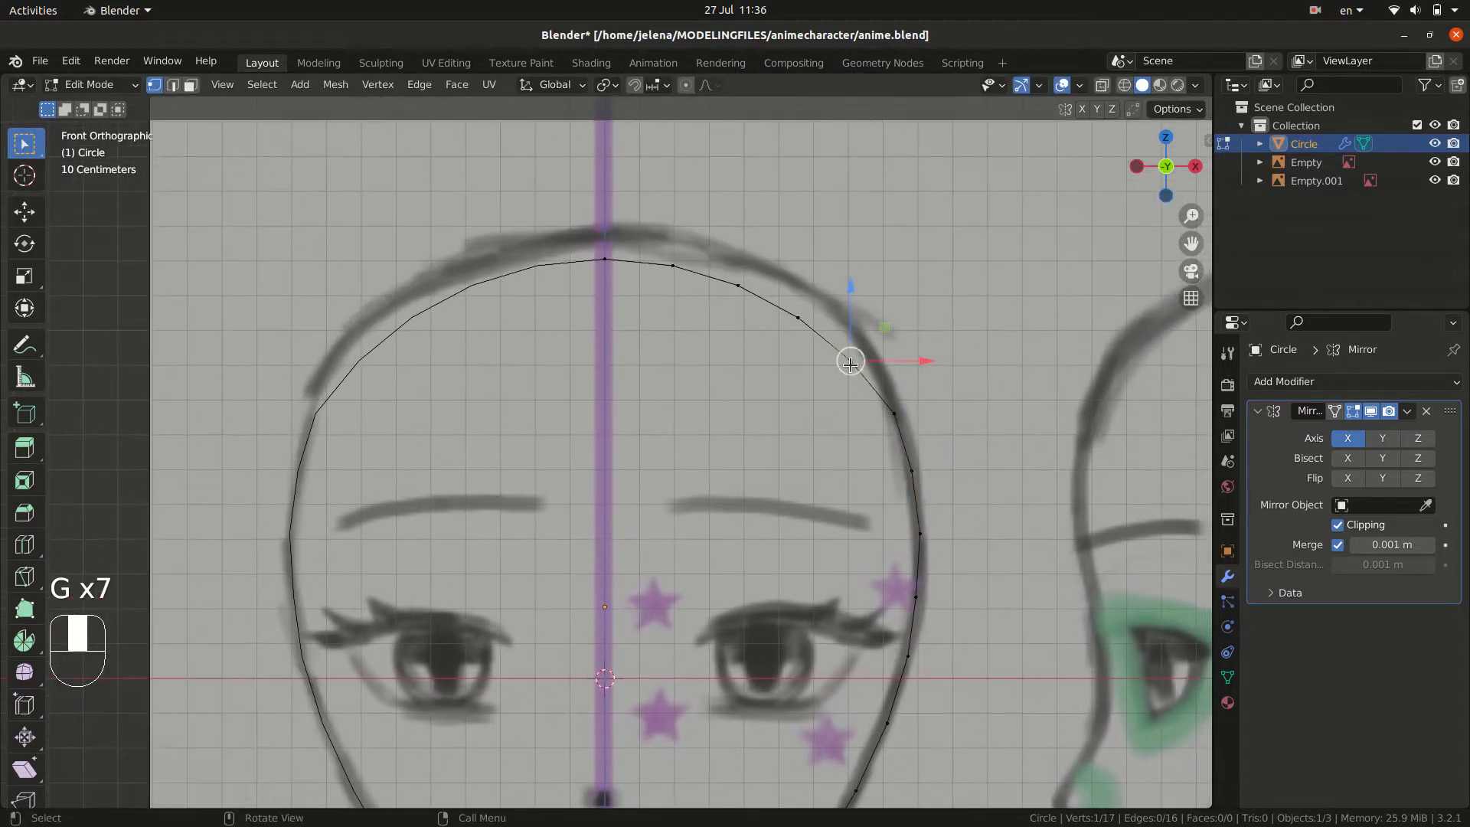
key(g)
click(864, 340)
click(796, 316)
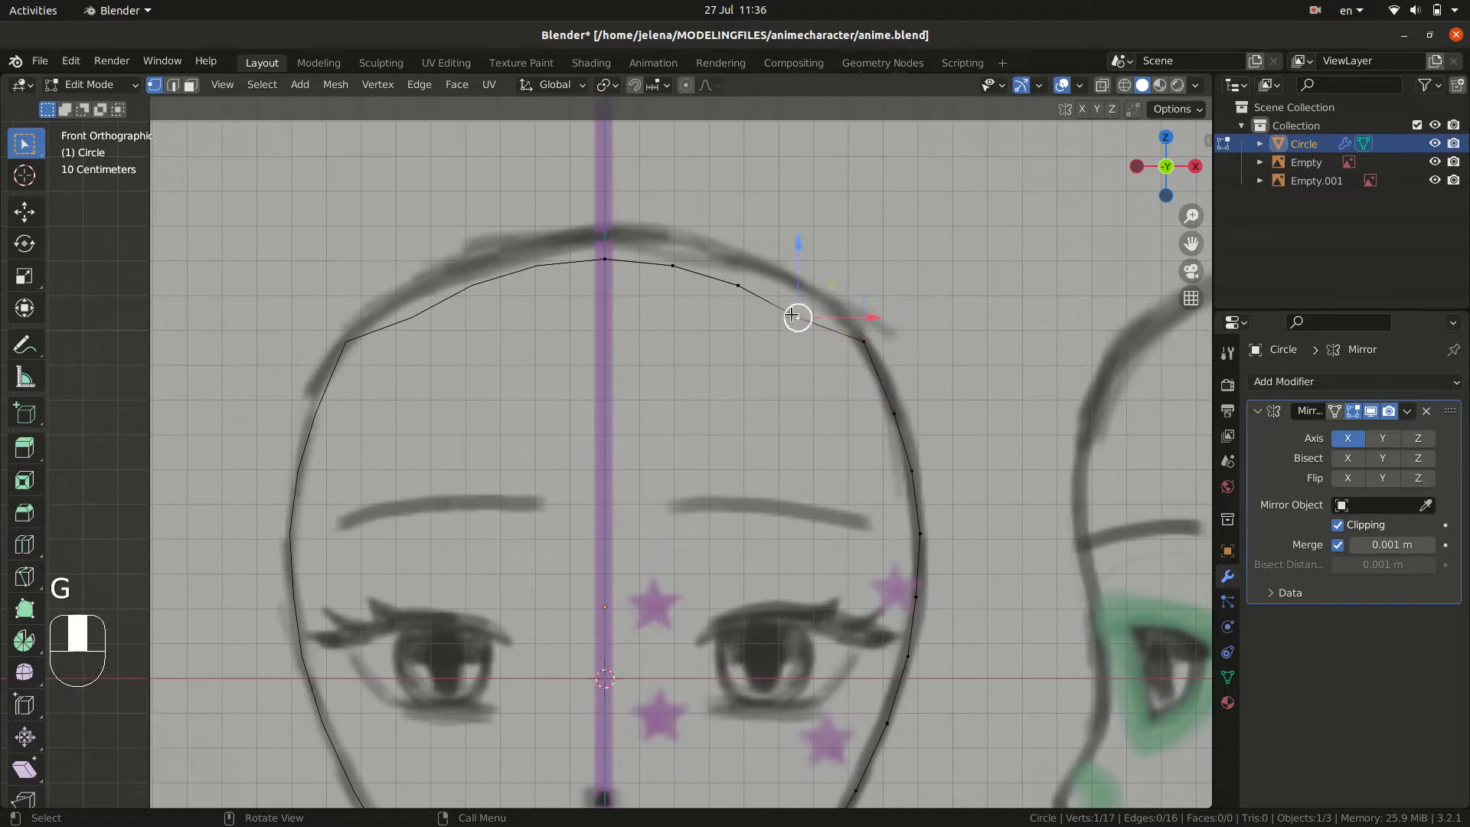
key(g)
click(806, 290)
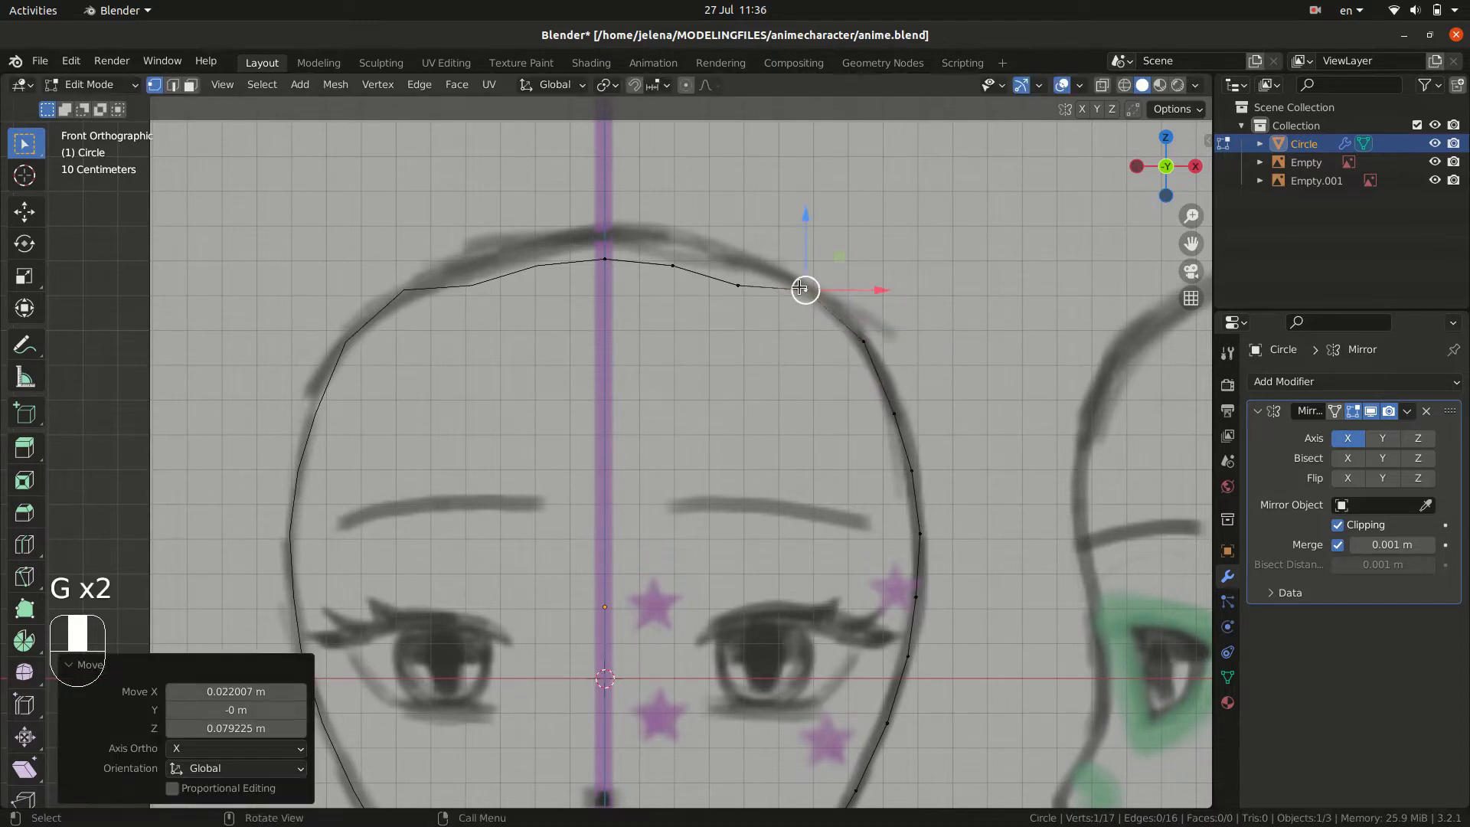
- Raise the top centre vertex about 0.07 m to the sketched crown and fit its two neighbouring vertices to the outline
click(602, 262)
key(g)
click(605, 238)
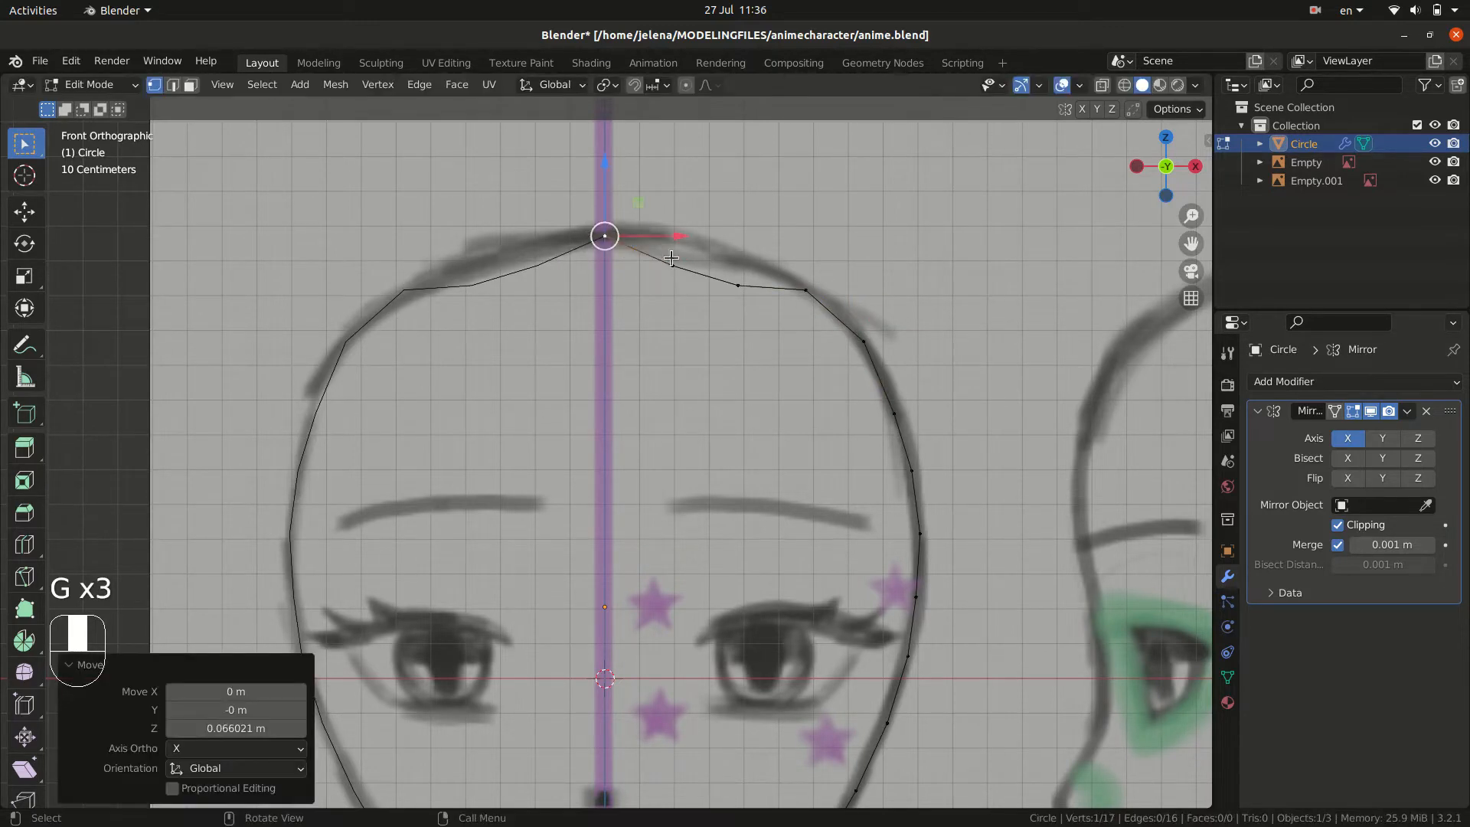
click(674, 256)
key(g)
click(681, 234)
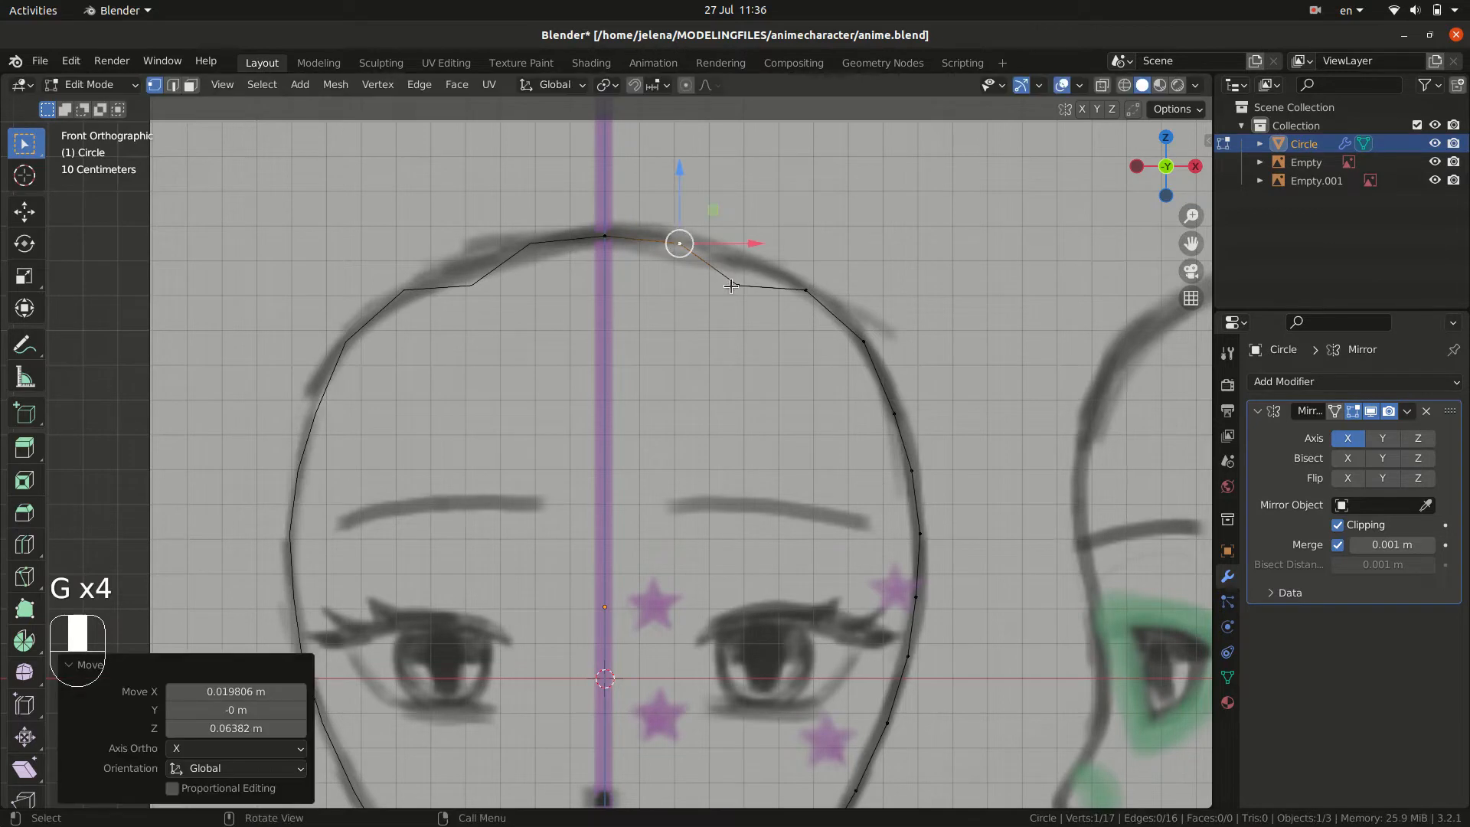
key(g)
click(749, 248)
scroll(770, 397, down, 5)
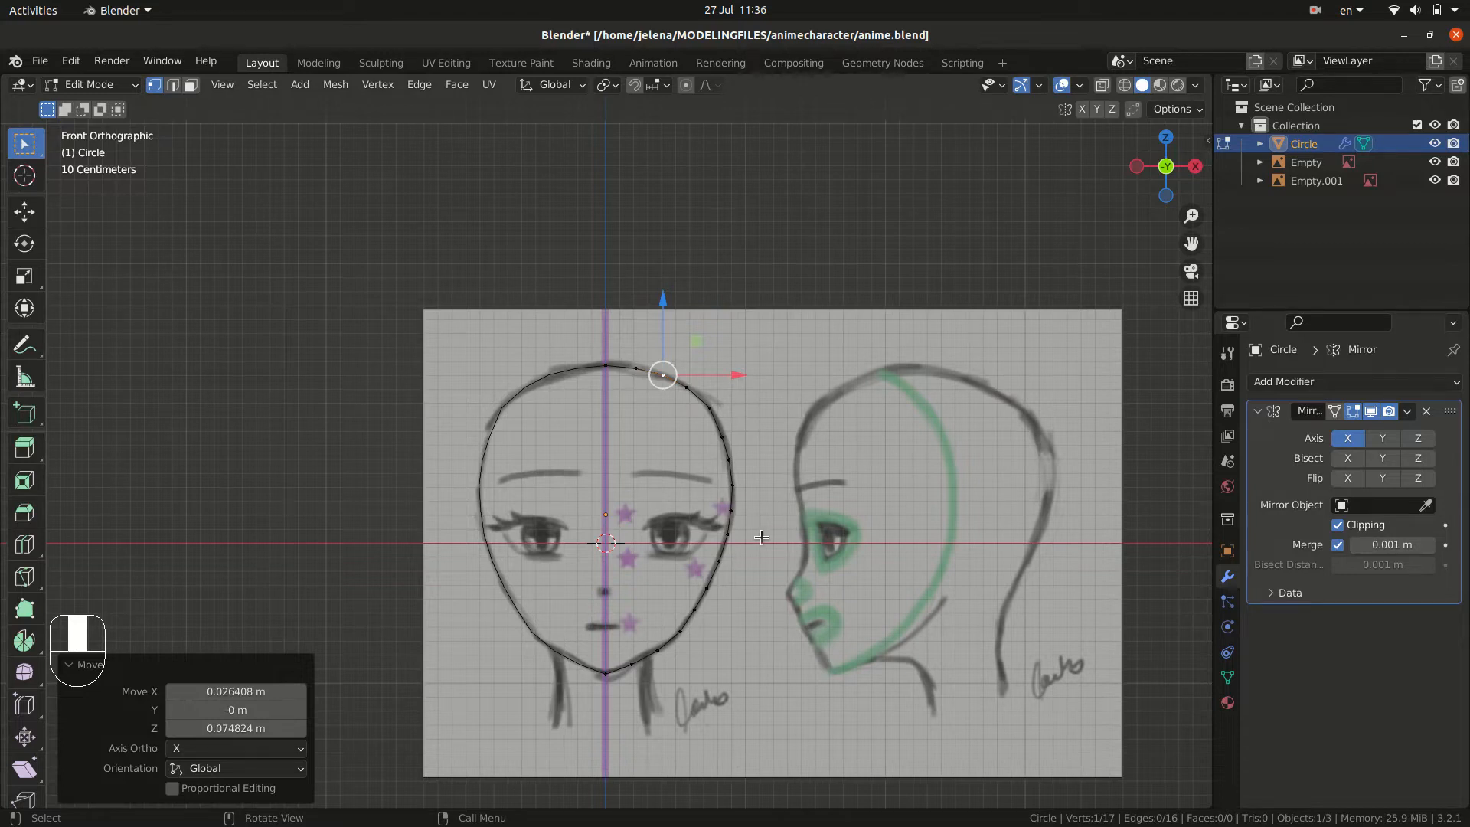
- In the right view, move the chin vertex about 0.53 m along negative Y to the chin of the side profile
key(KP_3)
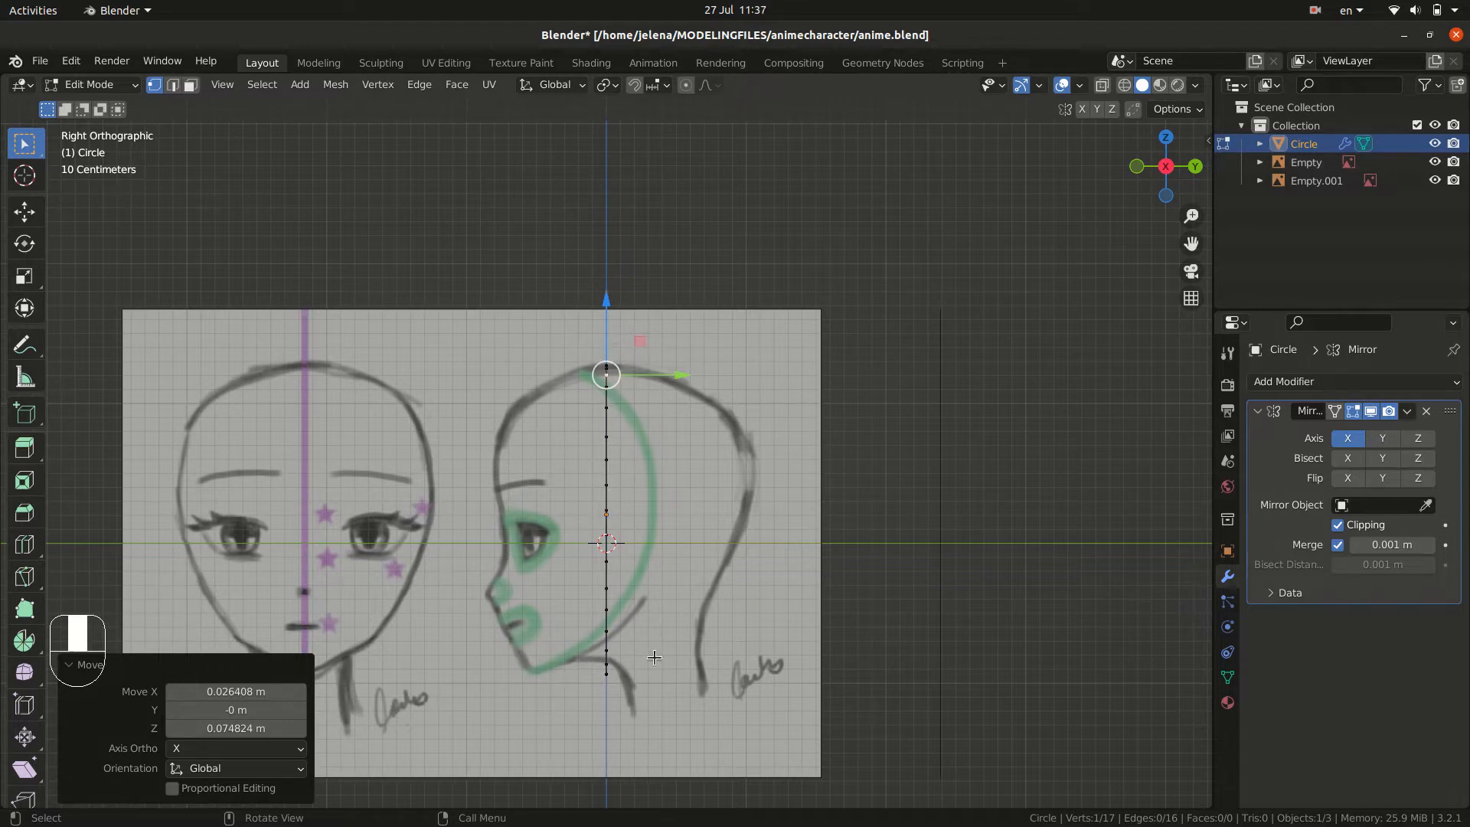
shift+middle_drag(667, 667, 754, 552)
scroll(782, 576, up, 3)
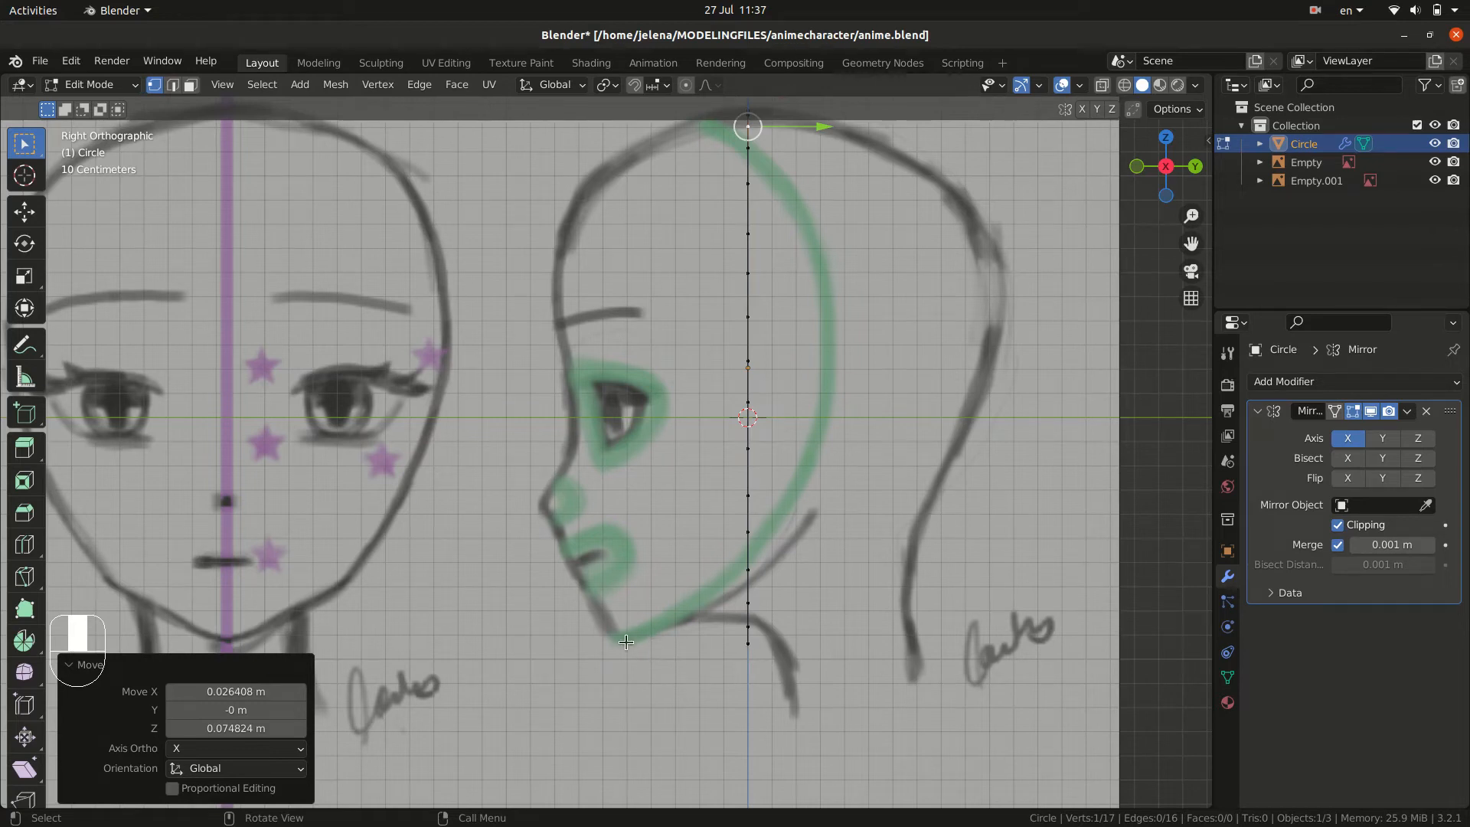
click(749, 647)
key(g)
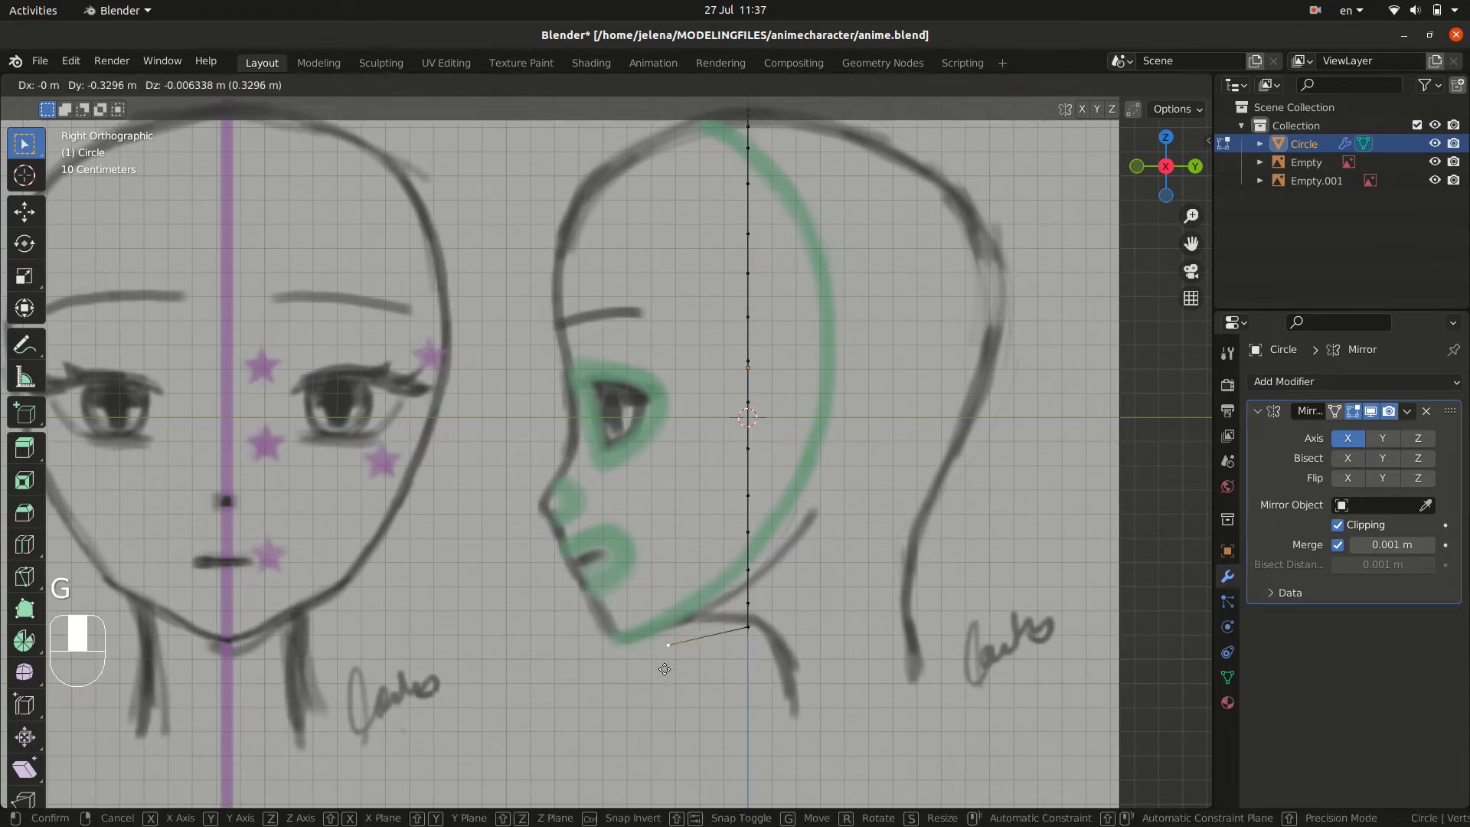
click(623, 668)
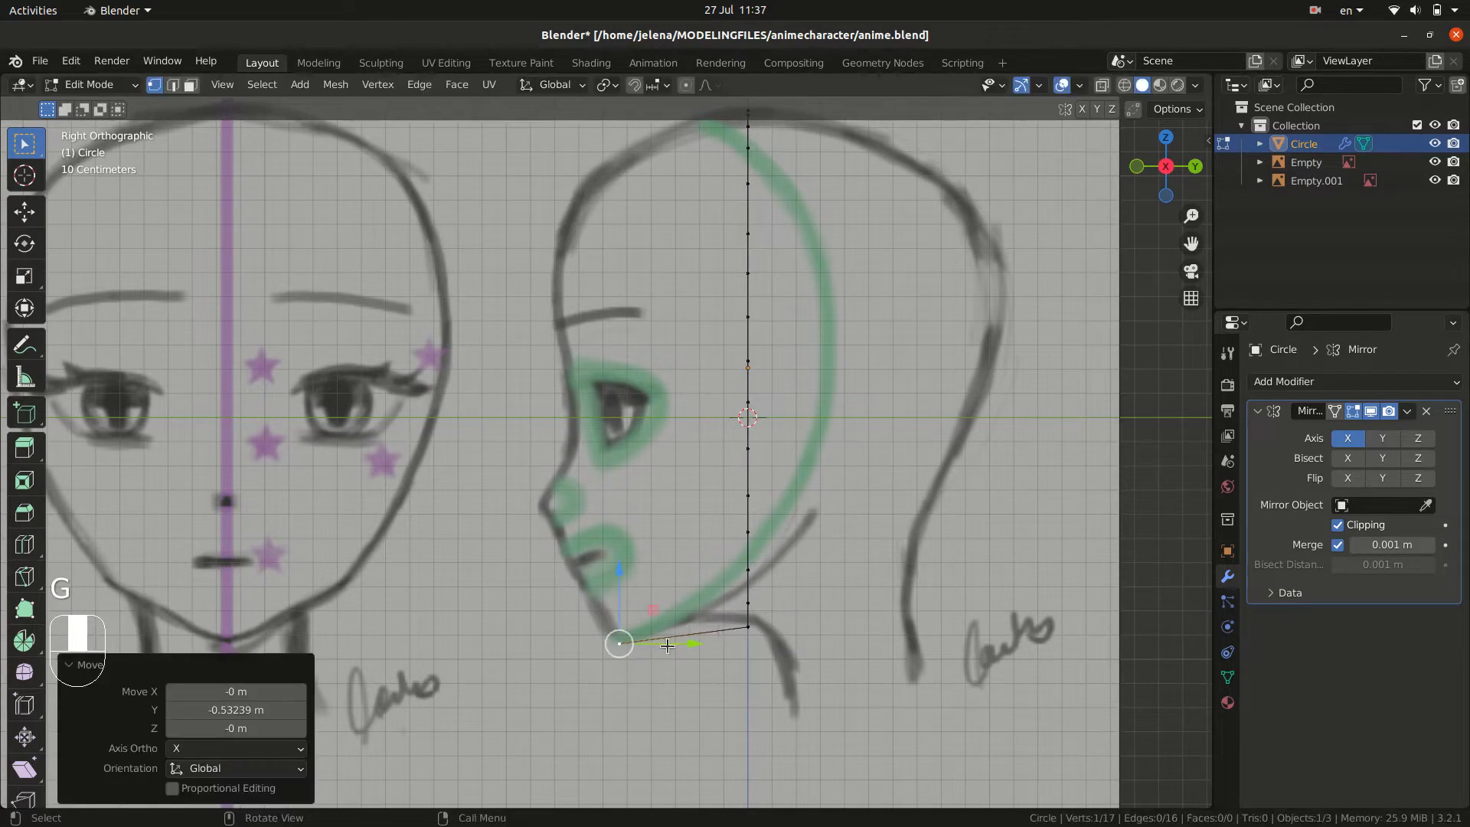
- Move the second jaw vertex about 0.34 m forward onto the green profile line and the third about 0.24 m along negative Y
click(736, 624)
key(g)
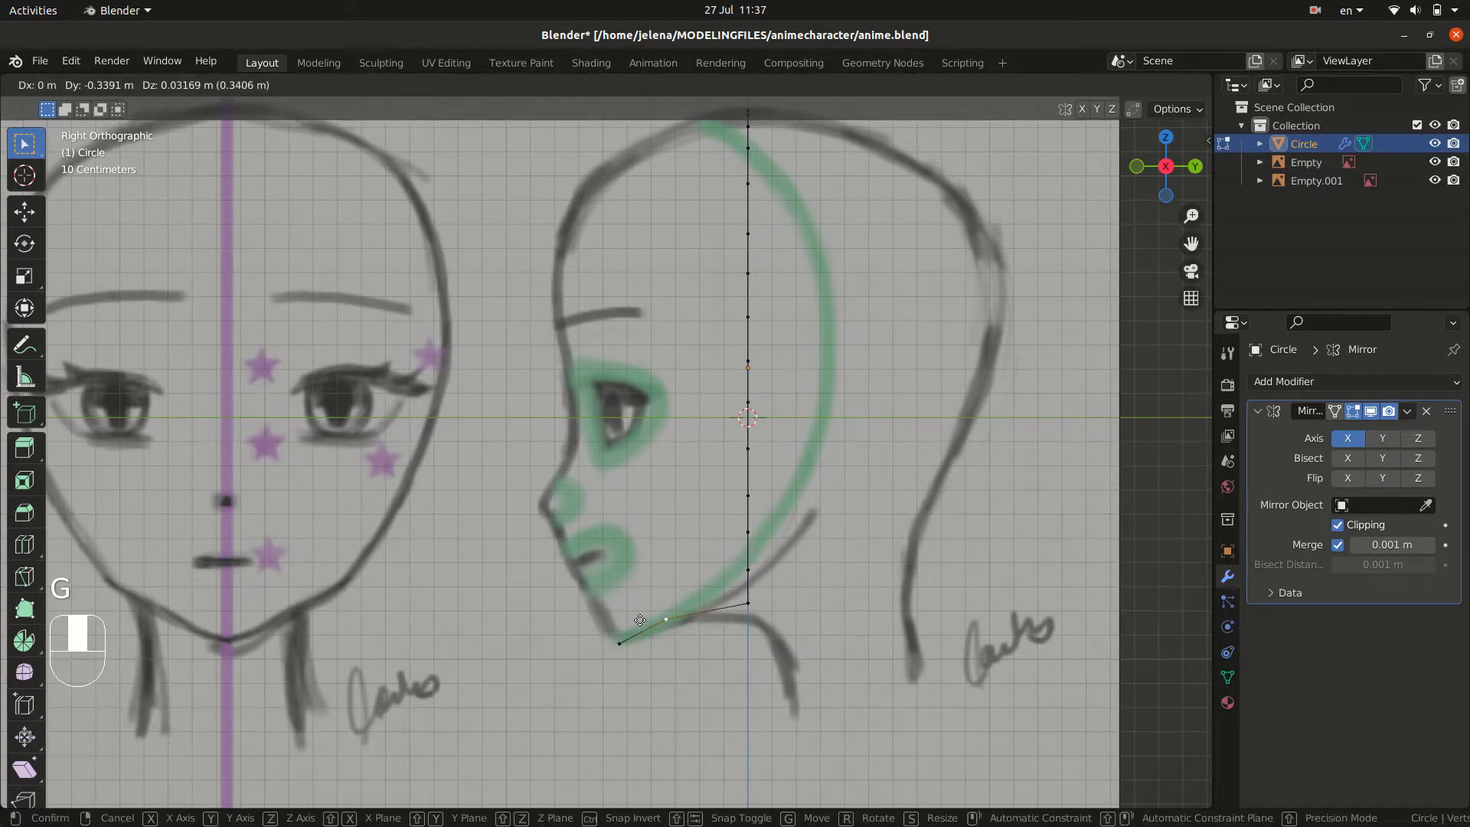
click(640, 620)
click(749, 602)
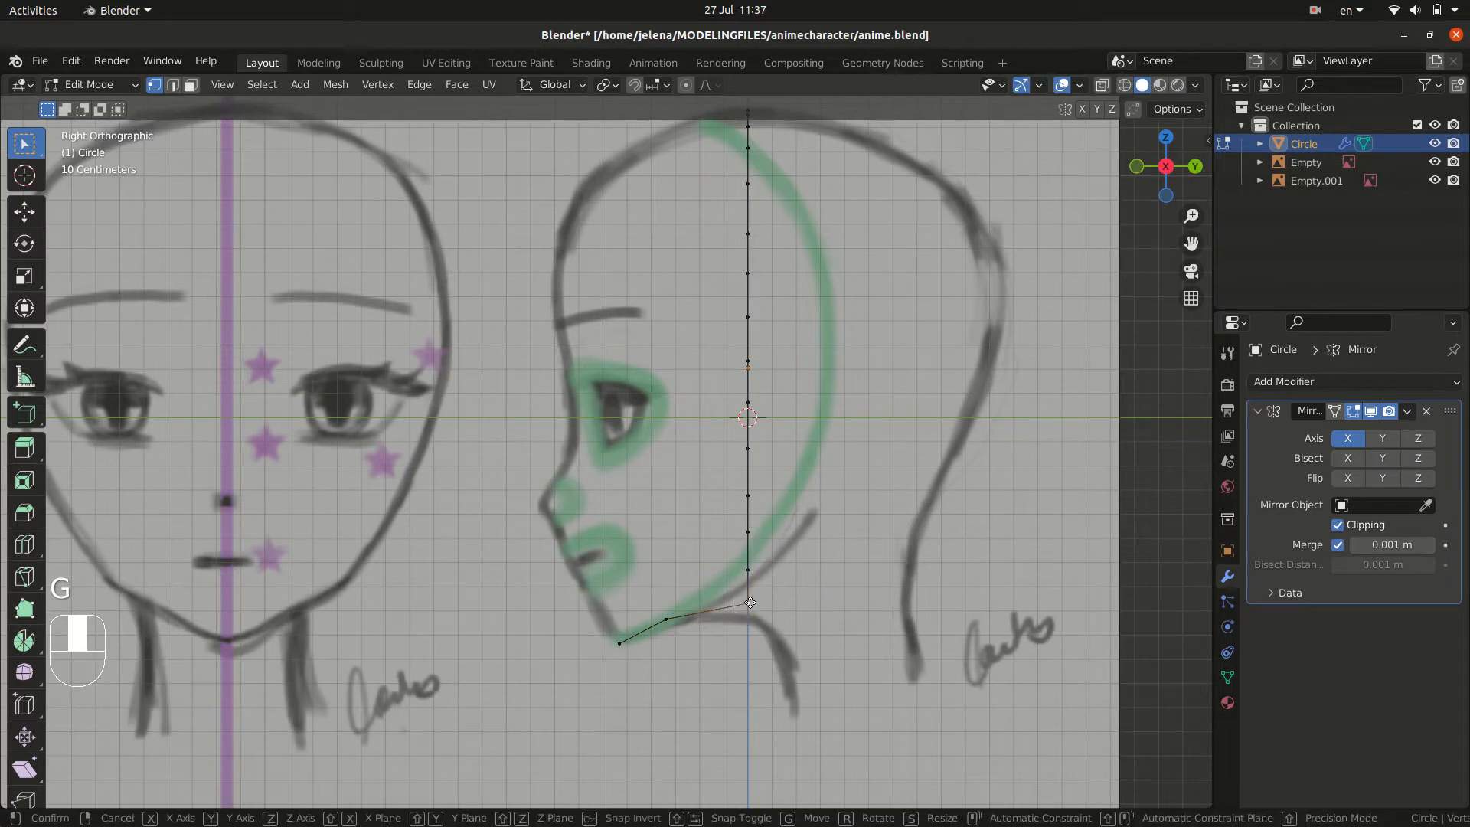
key(g)
key(y)
click(693, 601)
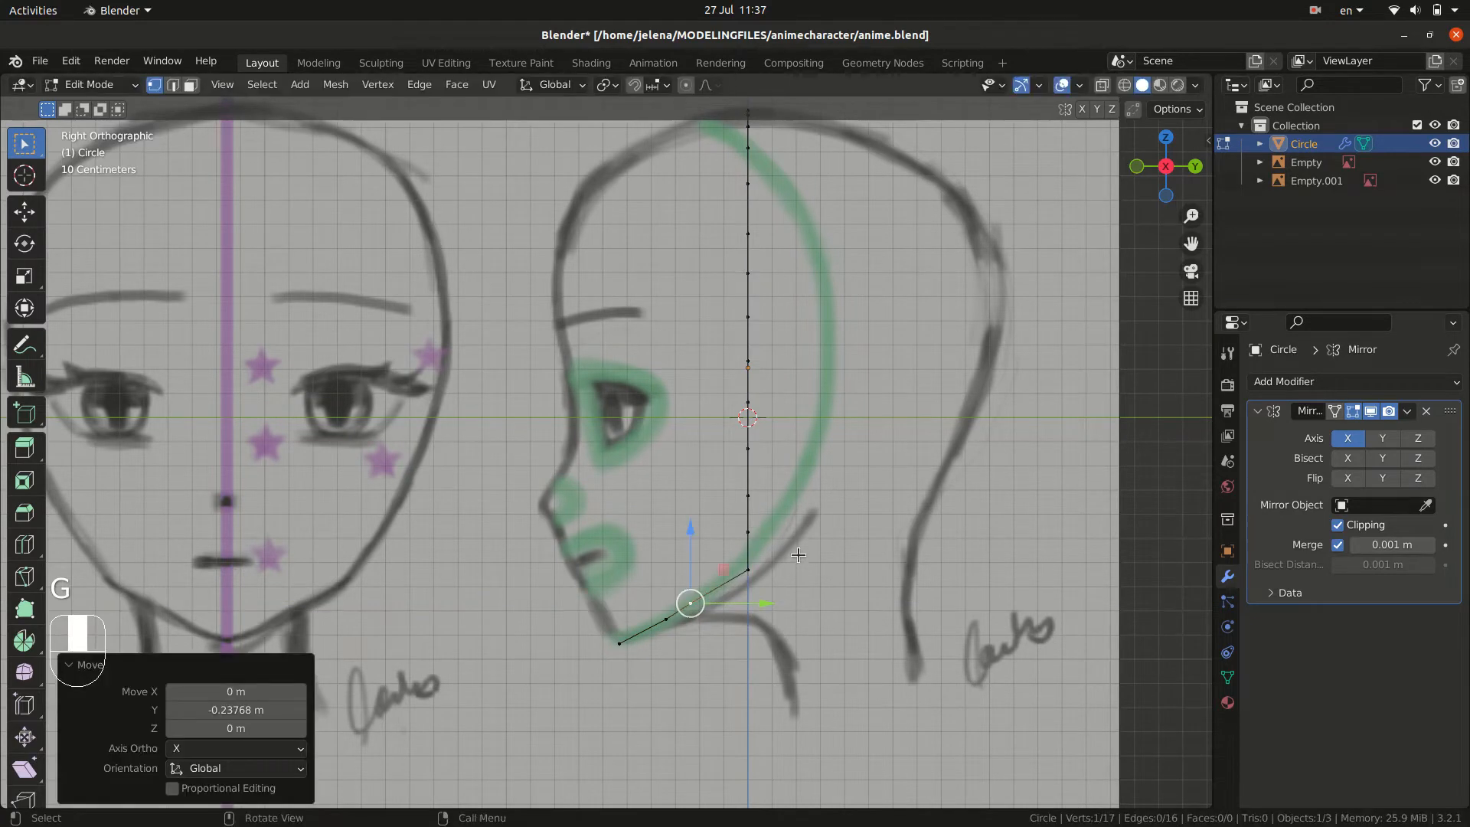
- Move the fourth jaw vertex about 0.07 m along negative Y onto the green profile line and return to the front view
click(751, 571)
key(g)
key(y)
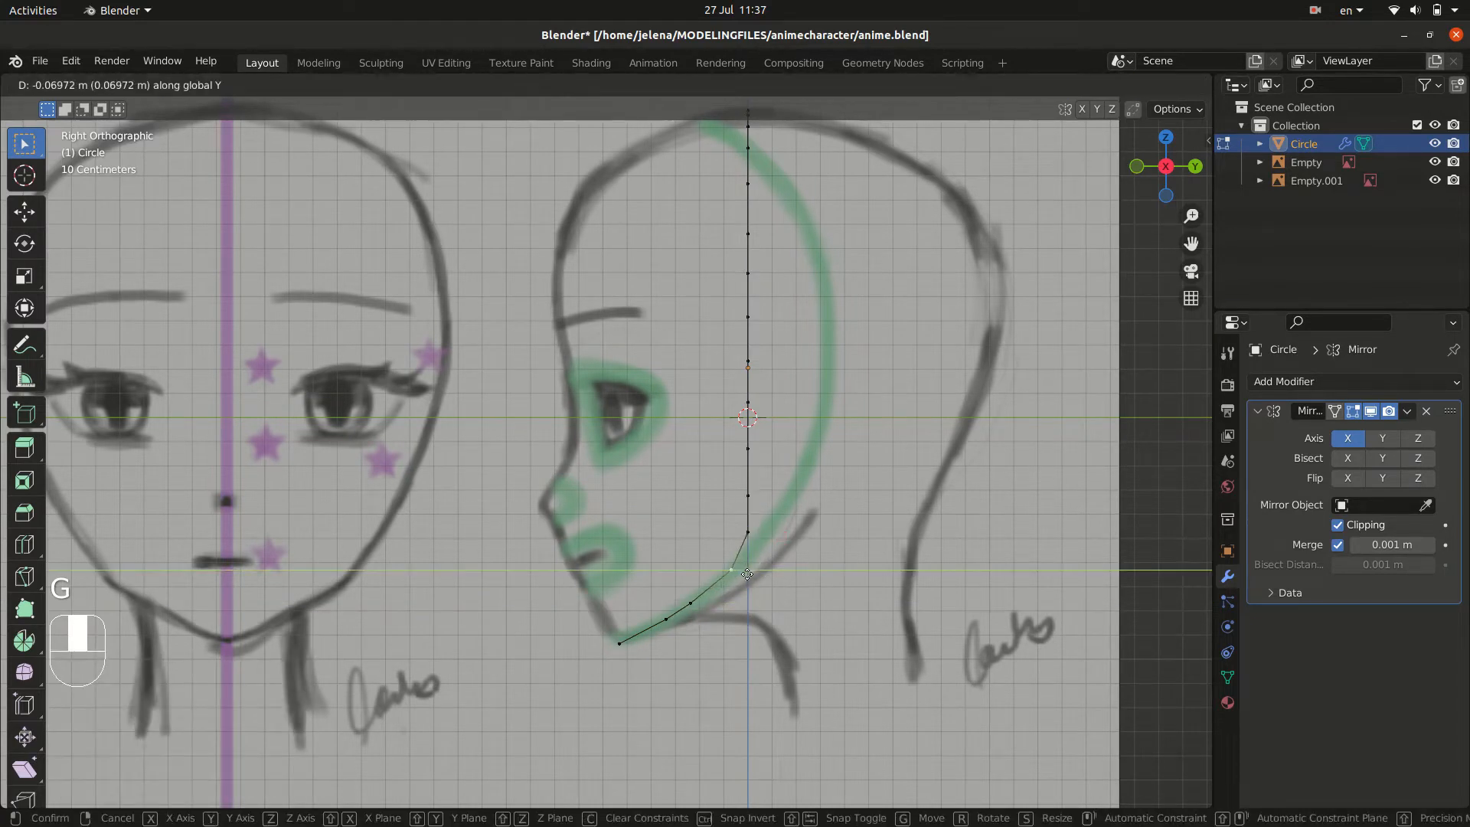
click(735, 571)
scroll(788, 630, down, 3)
scroll(788, 629, down, 1)
key(KP_1)
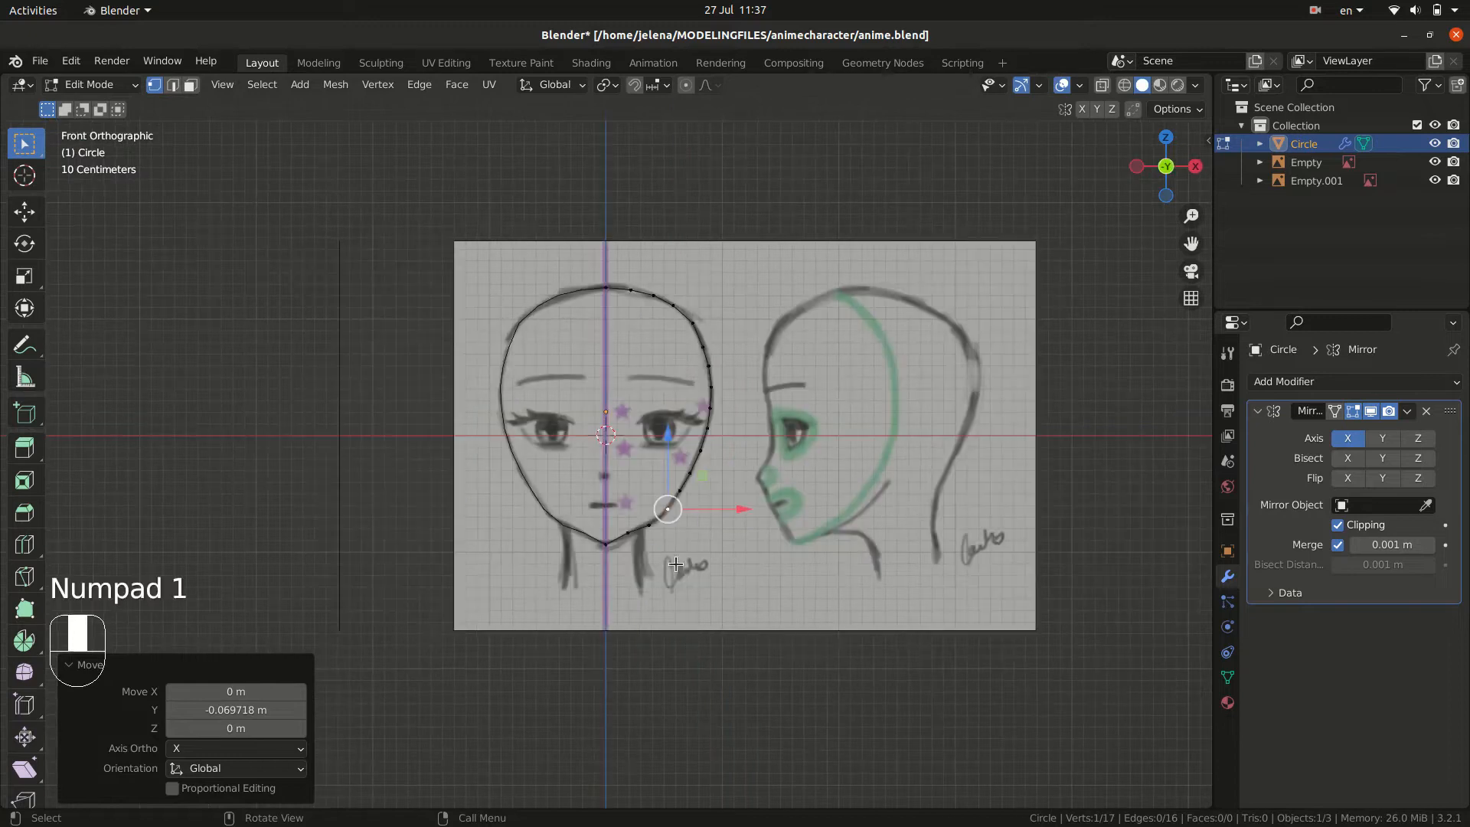
- In the front view, refine the chin vertex and the next two jaw vertices, raising the outer one about 0.02 m onto the sketched jawline
scroll(604, 534, up, 5)
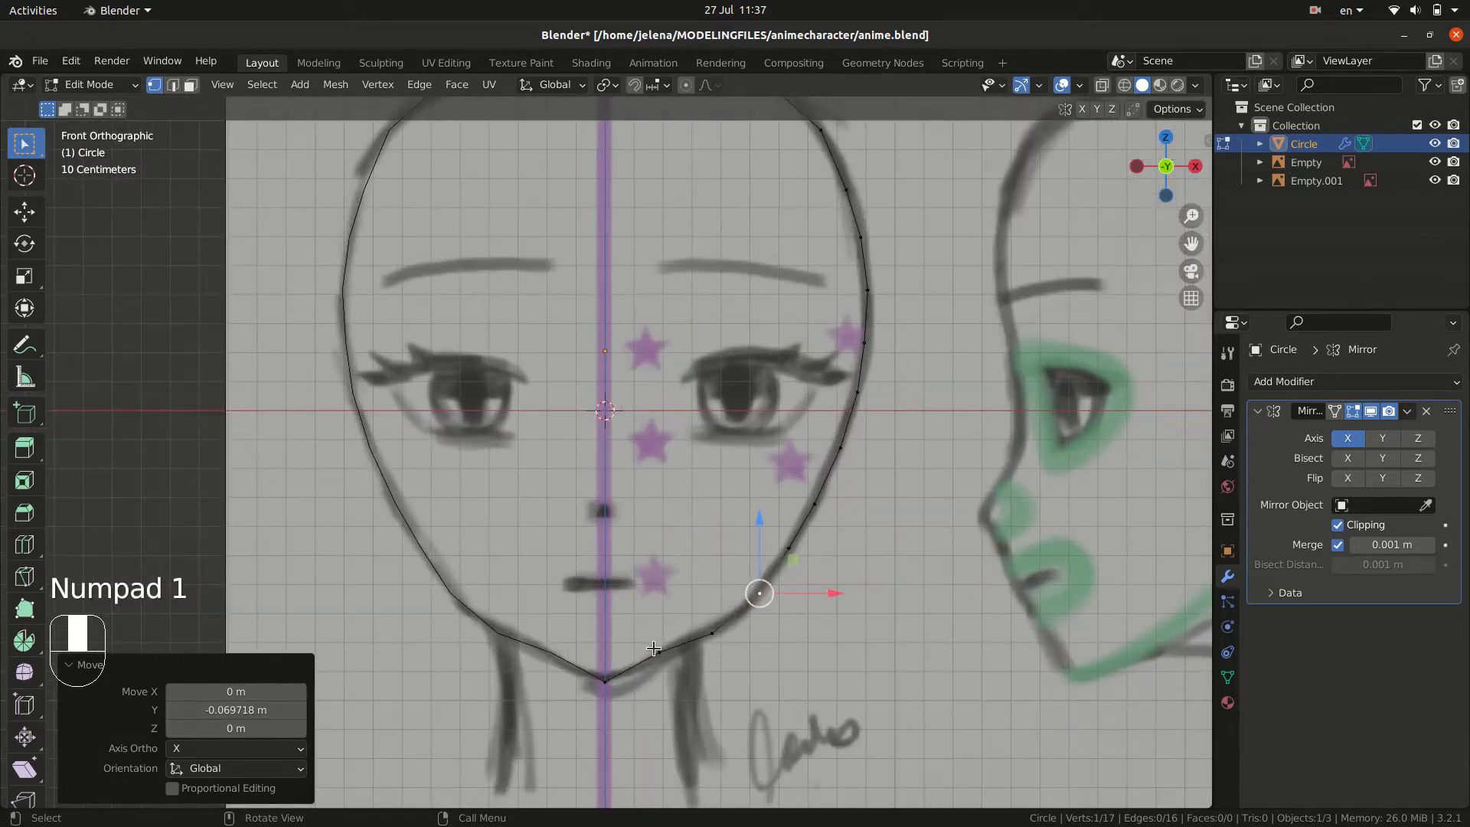
click(610, 681)
key(g)
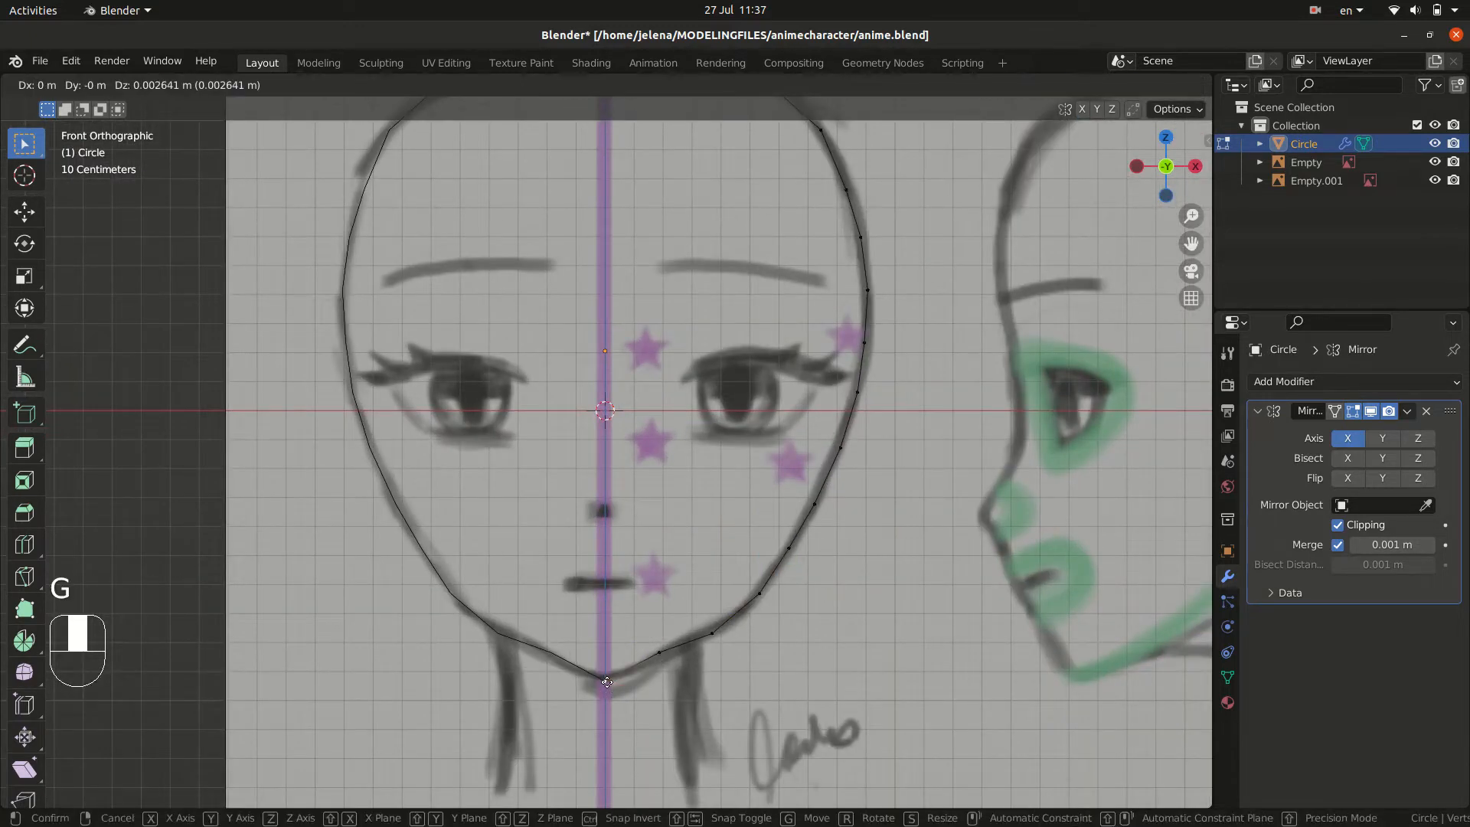
click(605, 679)
click(659, 652)
key(g)
click(659, 651)
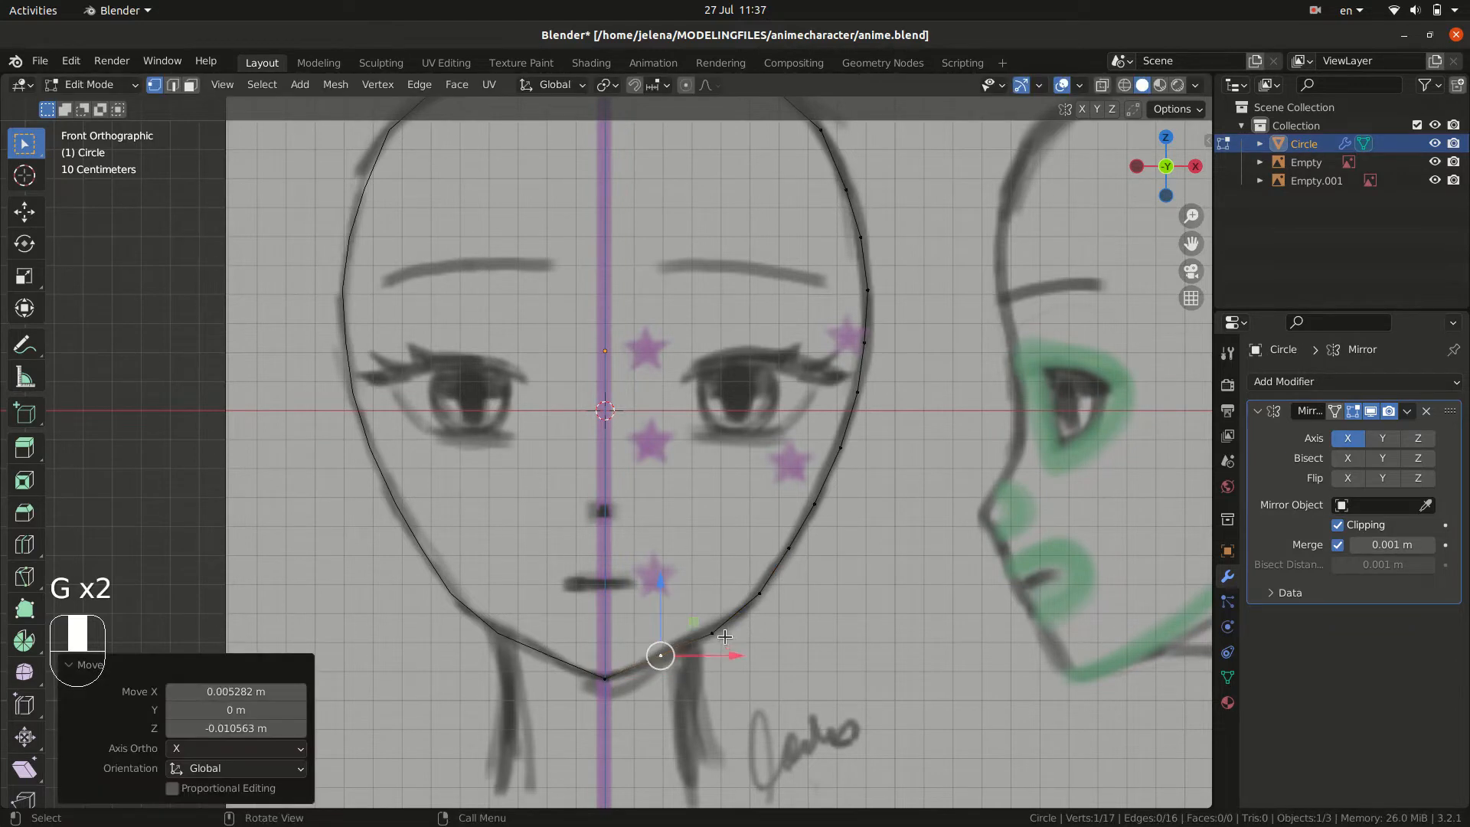
key(g)
click(716, 629)
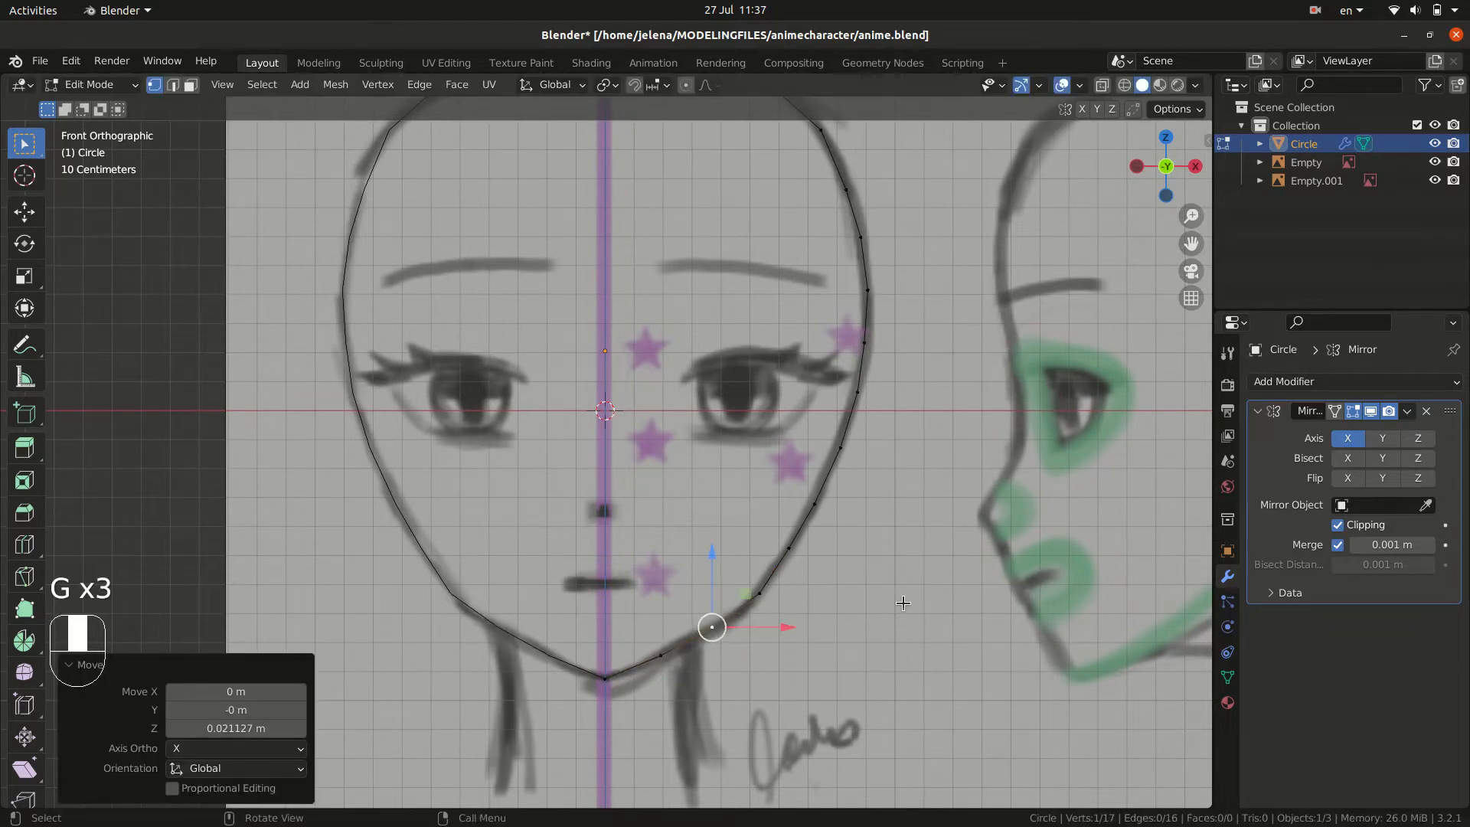
- In the right view, move the third jaw vertex about 0.04 m and the fifth about 0.08 m along Y onto the green line
key(KP_3)
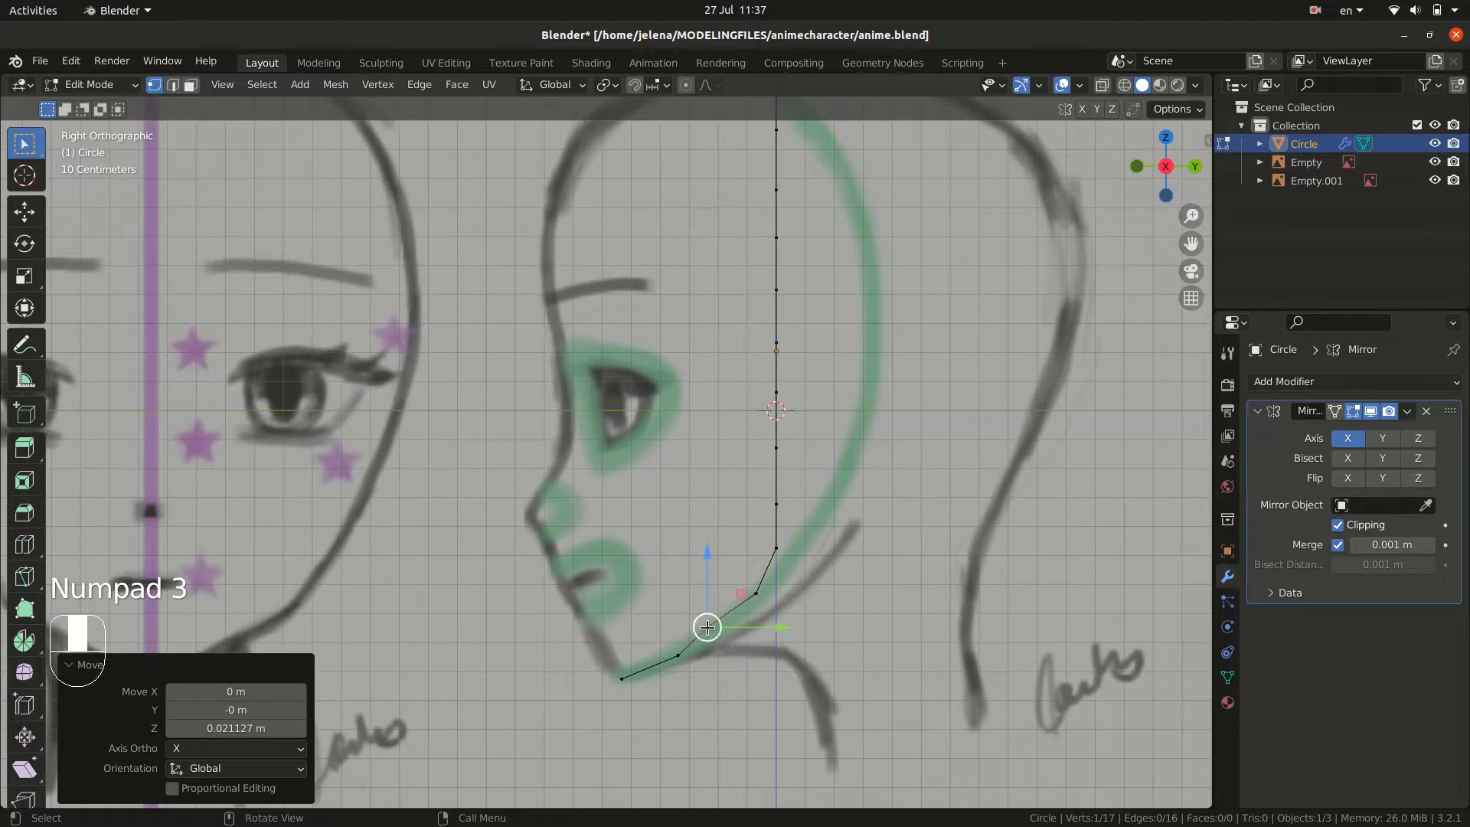
key(g)
click(718, 629)
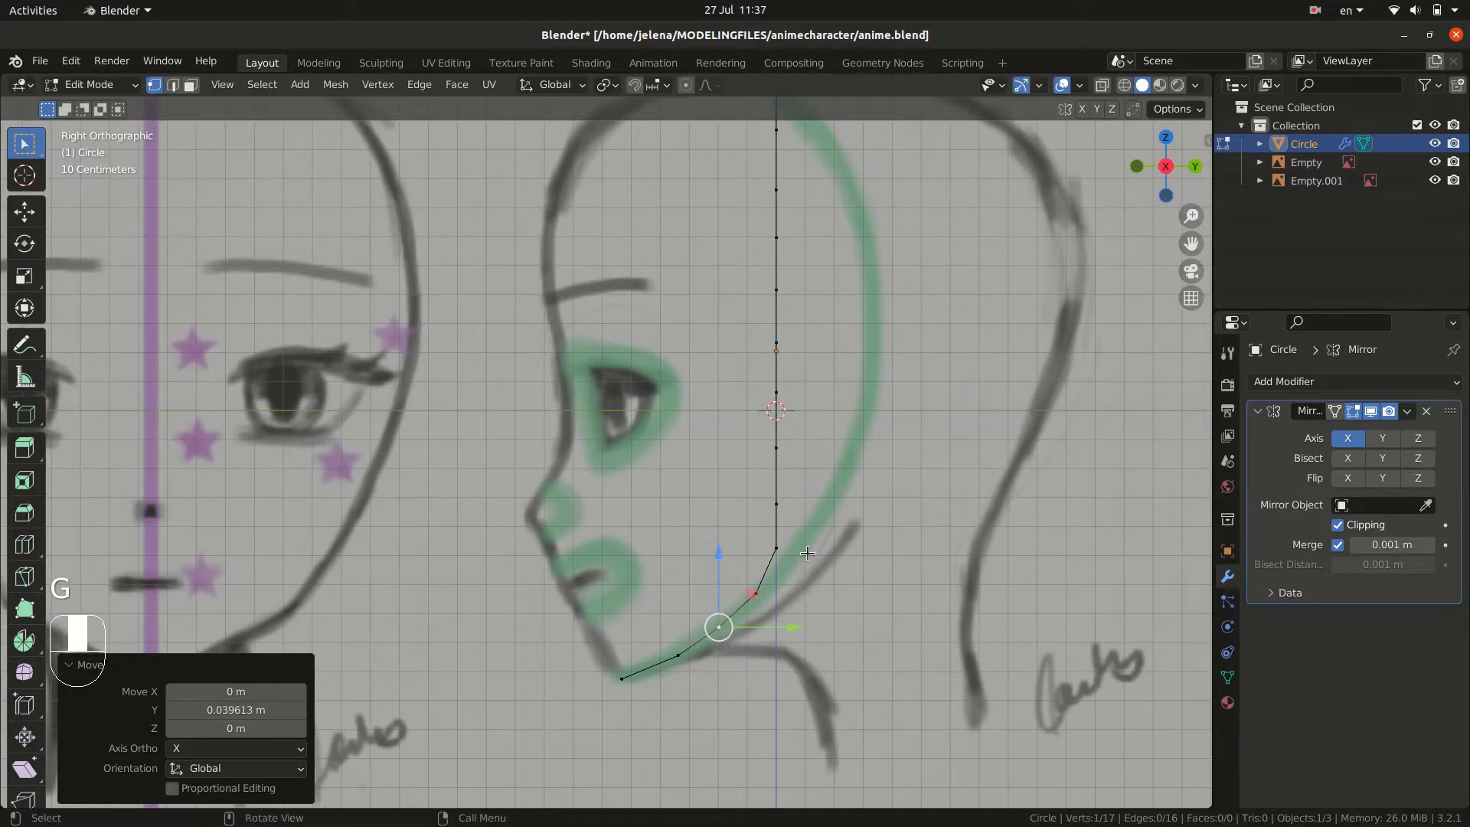
click(776, 552)
key(g)
click(768, 534)
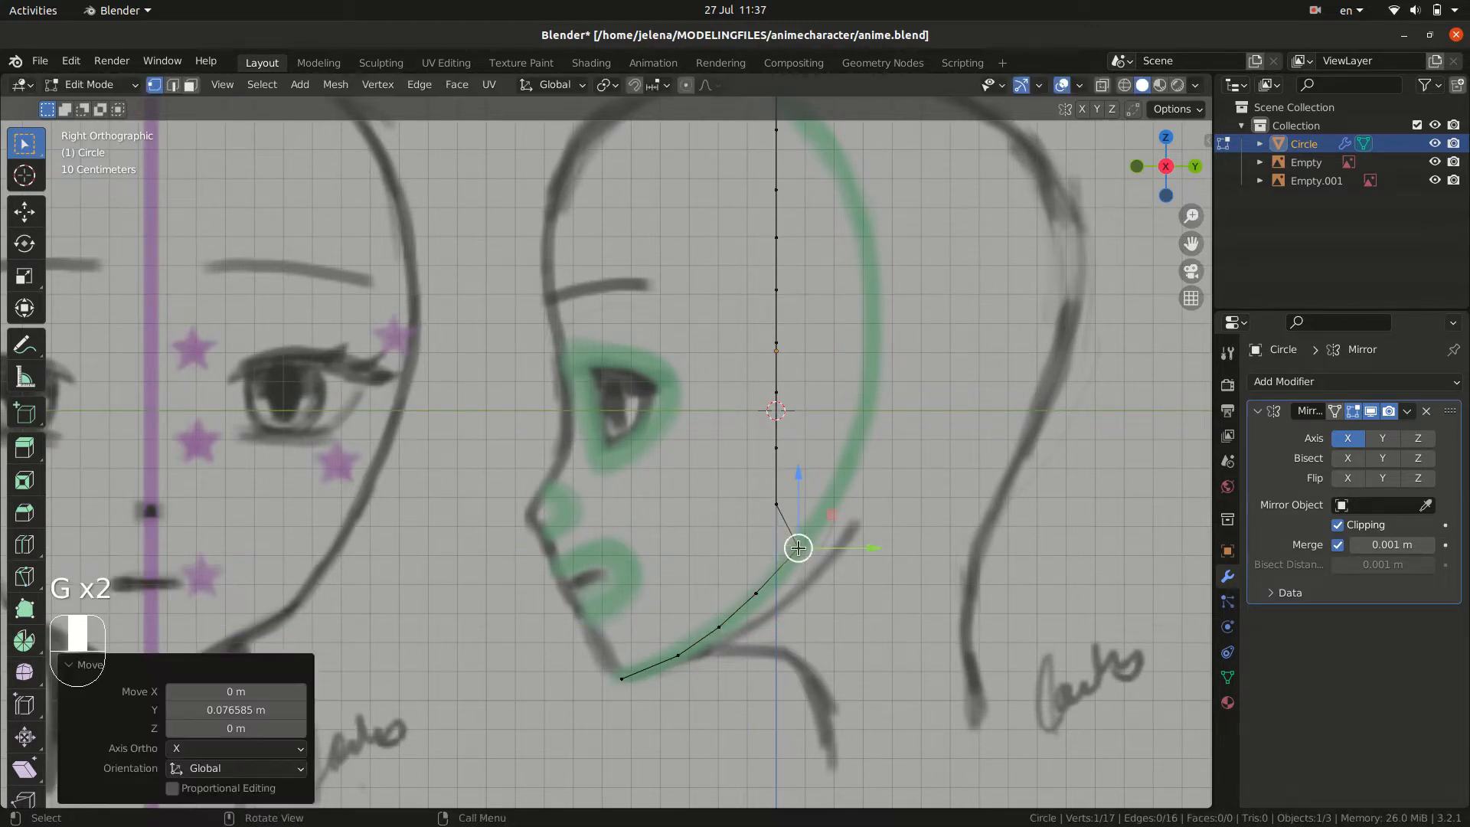
- Move the next three vertices up the outline about 0.17 m, 0.27 m and 0.32 m along Y onto the green line
click(778, 505)
key(g)
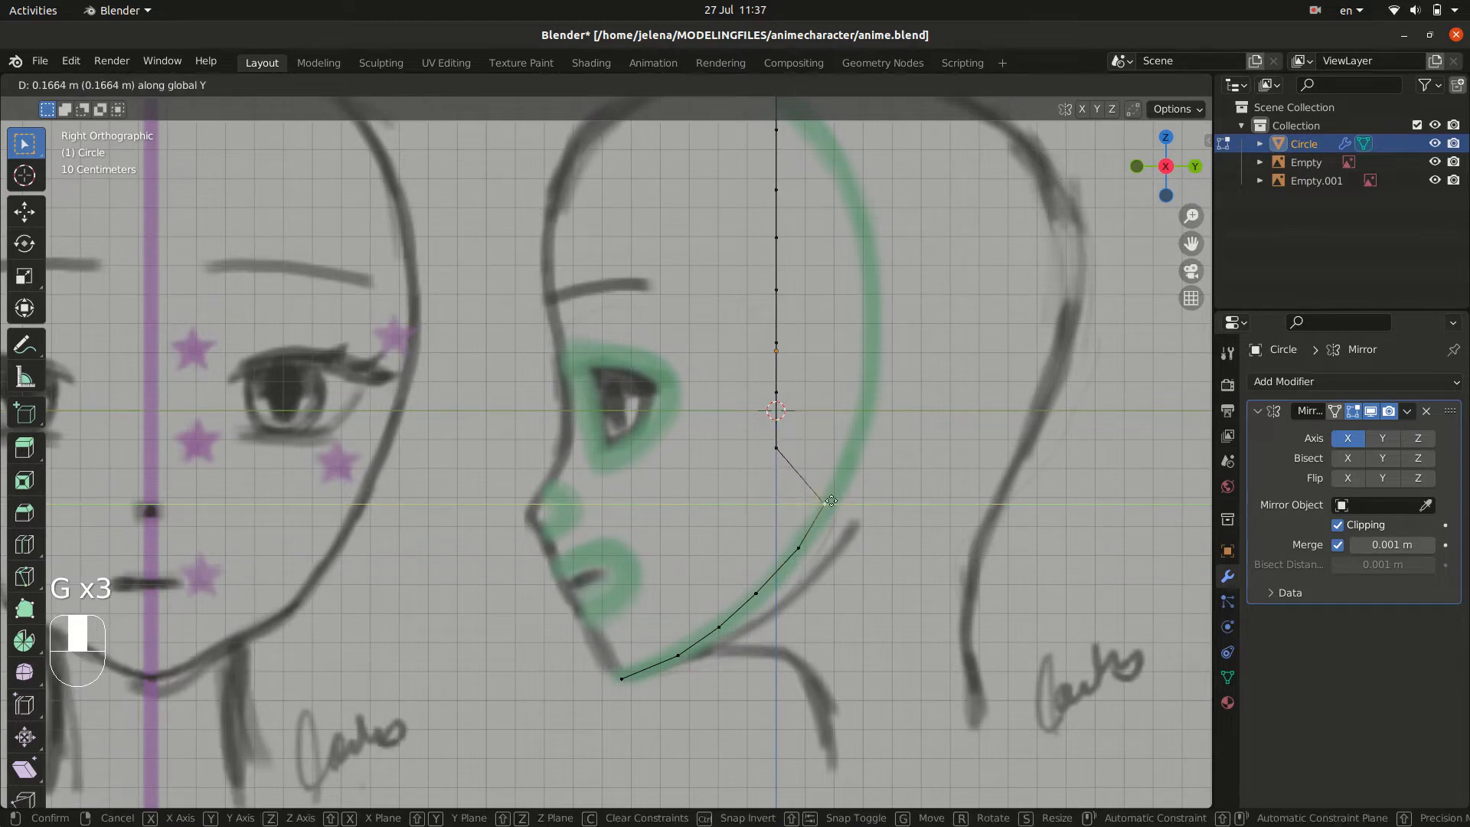
click(831, 501)
key(g)
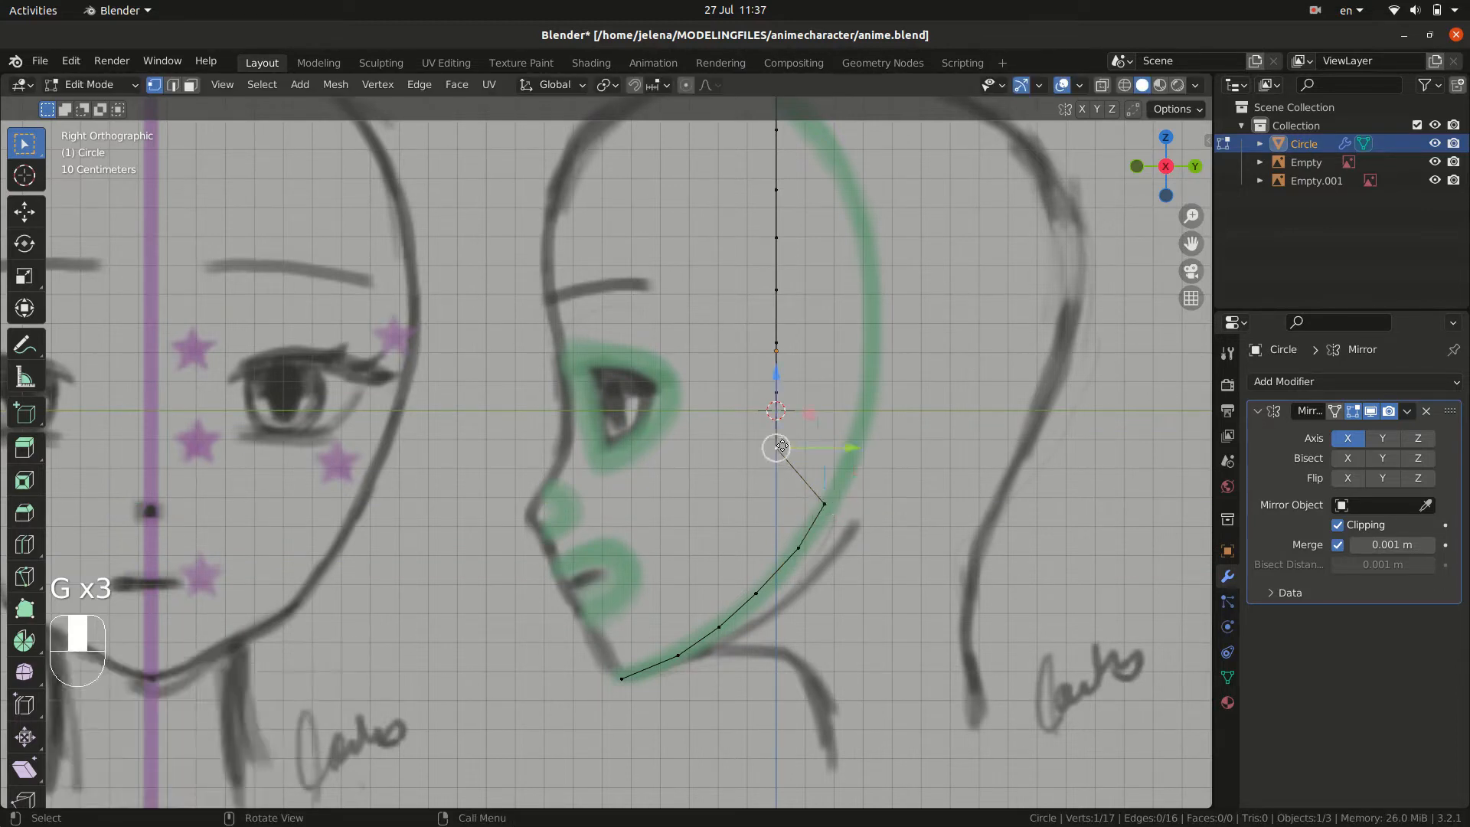
click(799, 387)
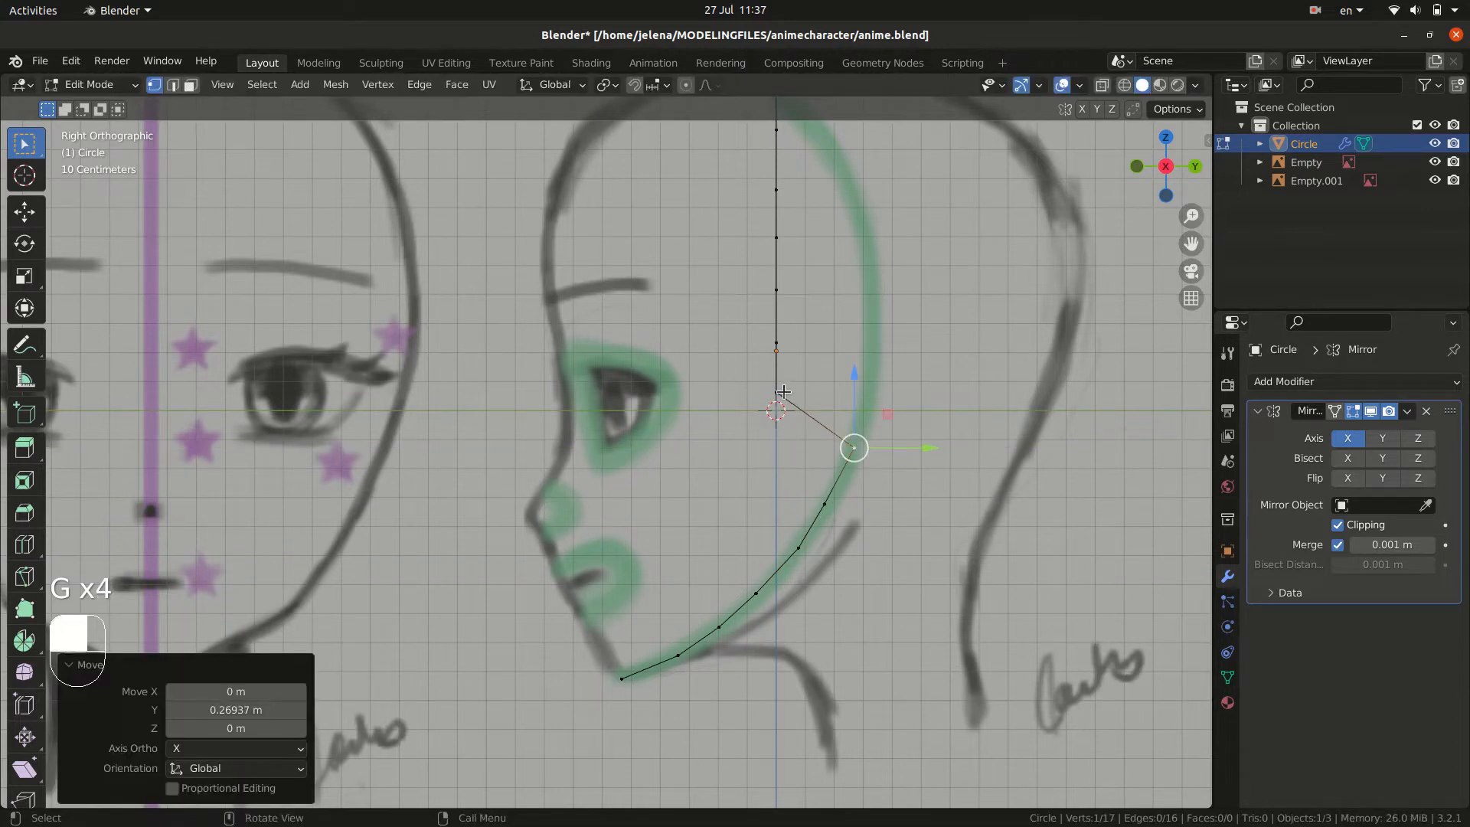
key(g)
click(877, 390)
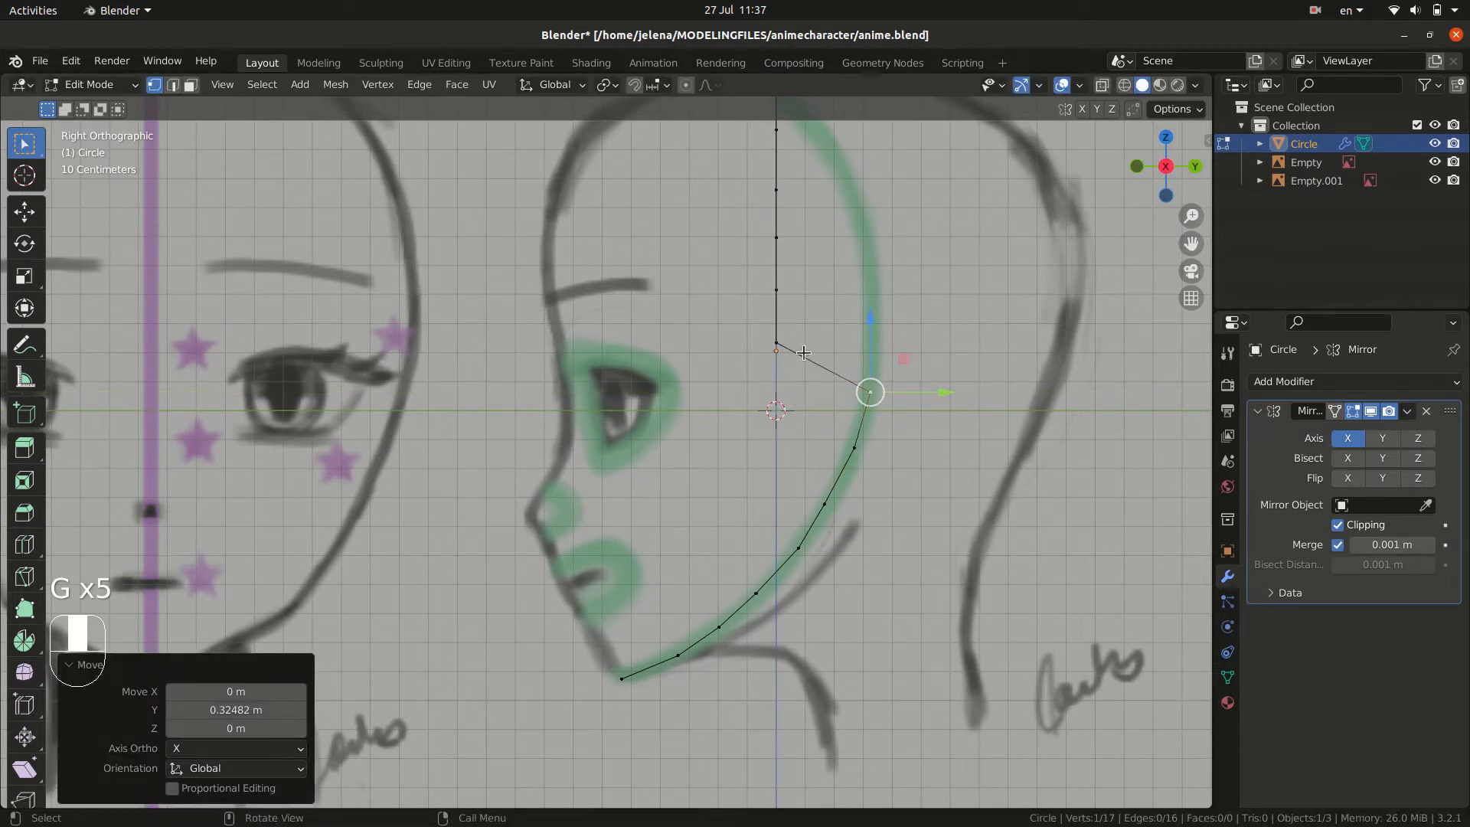
- Move the two vertices just above eye level about 0.33 m and 0.34 m along Y onto the green line
click(777, 342)
key(g)
click(879, 345)
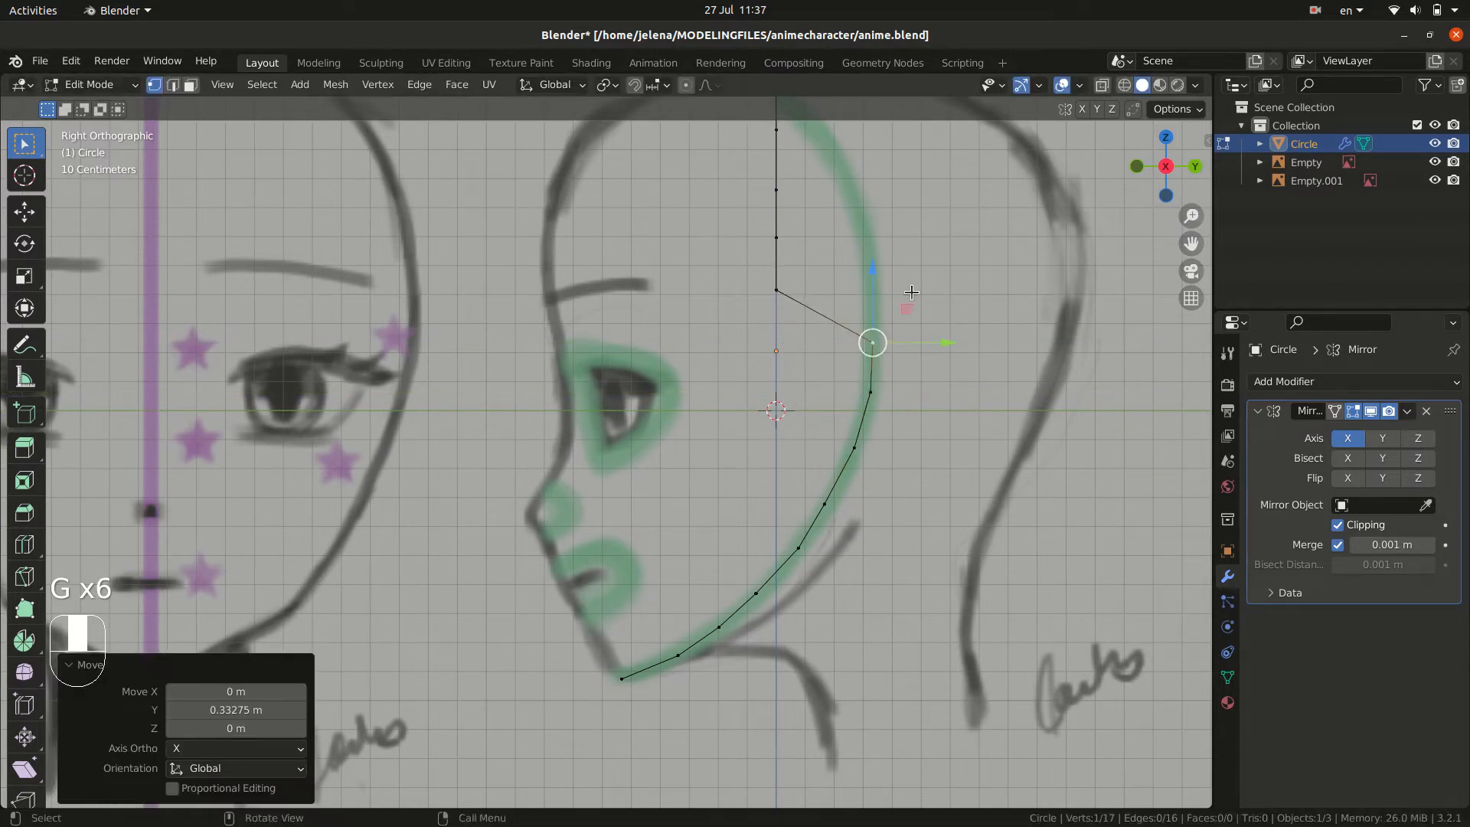
ctrl+middle_drag(910, 293, 946, 199)
shift+middle_drag(920, 331, 806, 579)
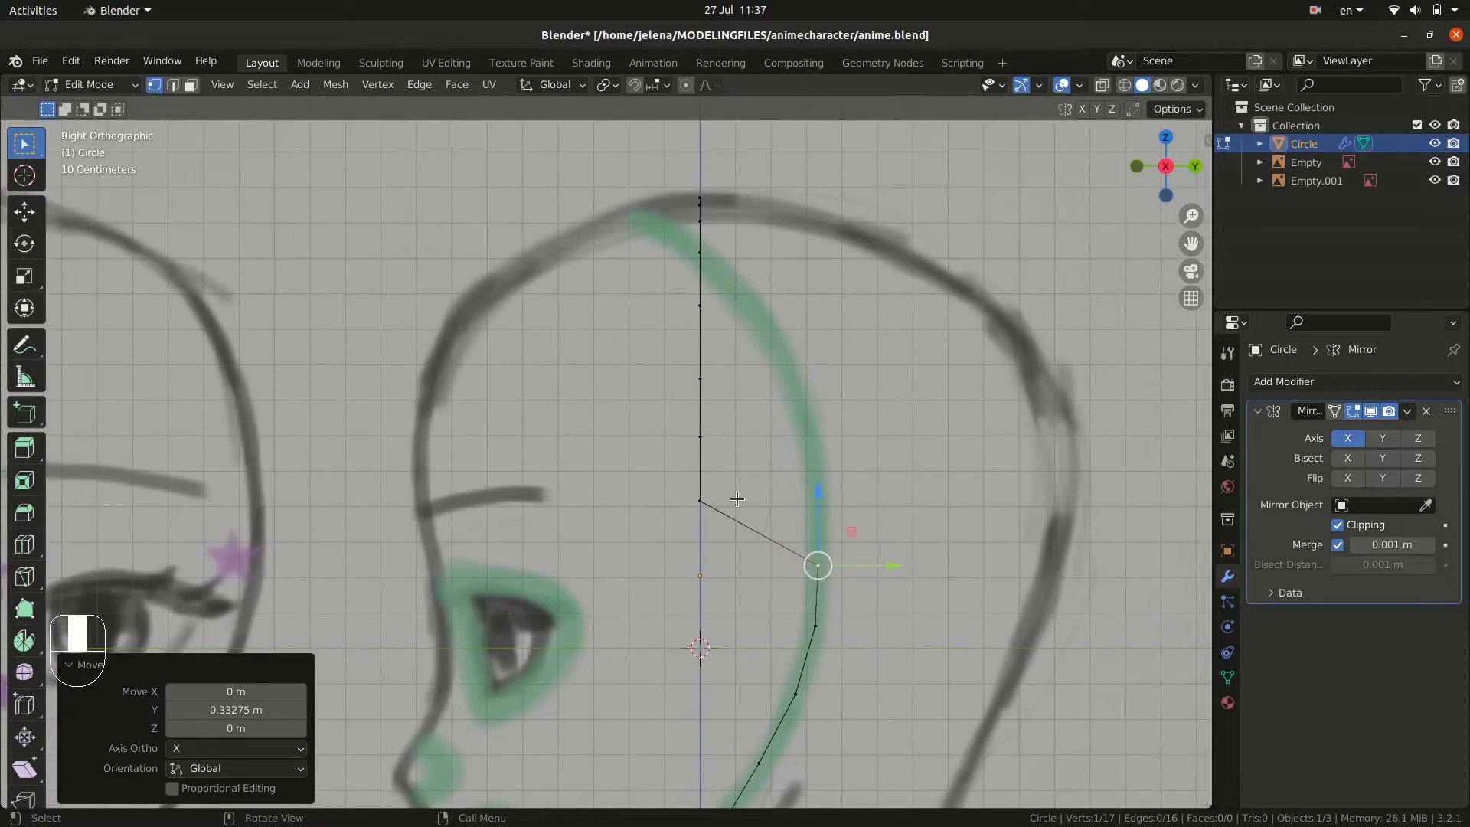
key(g)
click(819, 479)
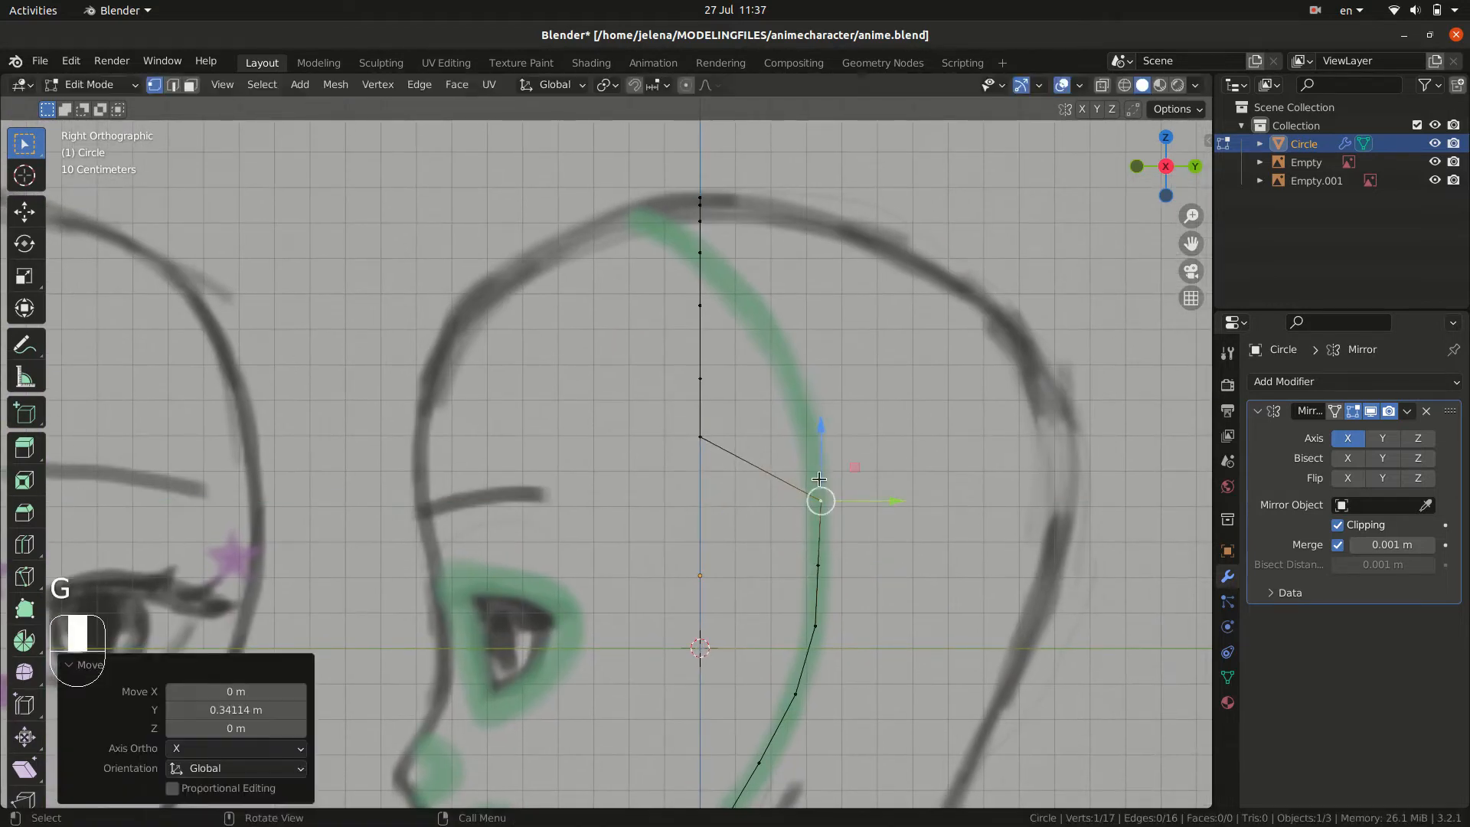
- Move the next three upper-head vertices about 0.31 m, 0.25 m and 0.14 m along Y onto the green curve
click(713, 430)
key(g)
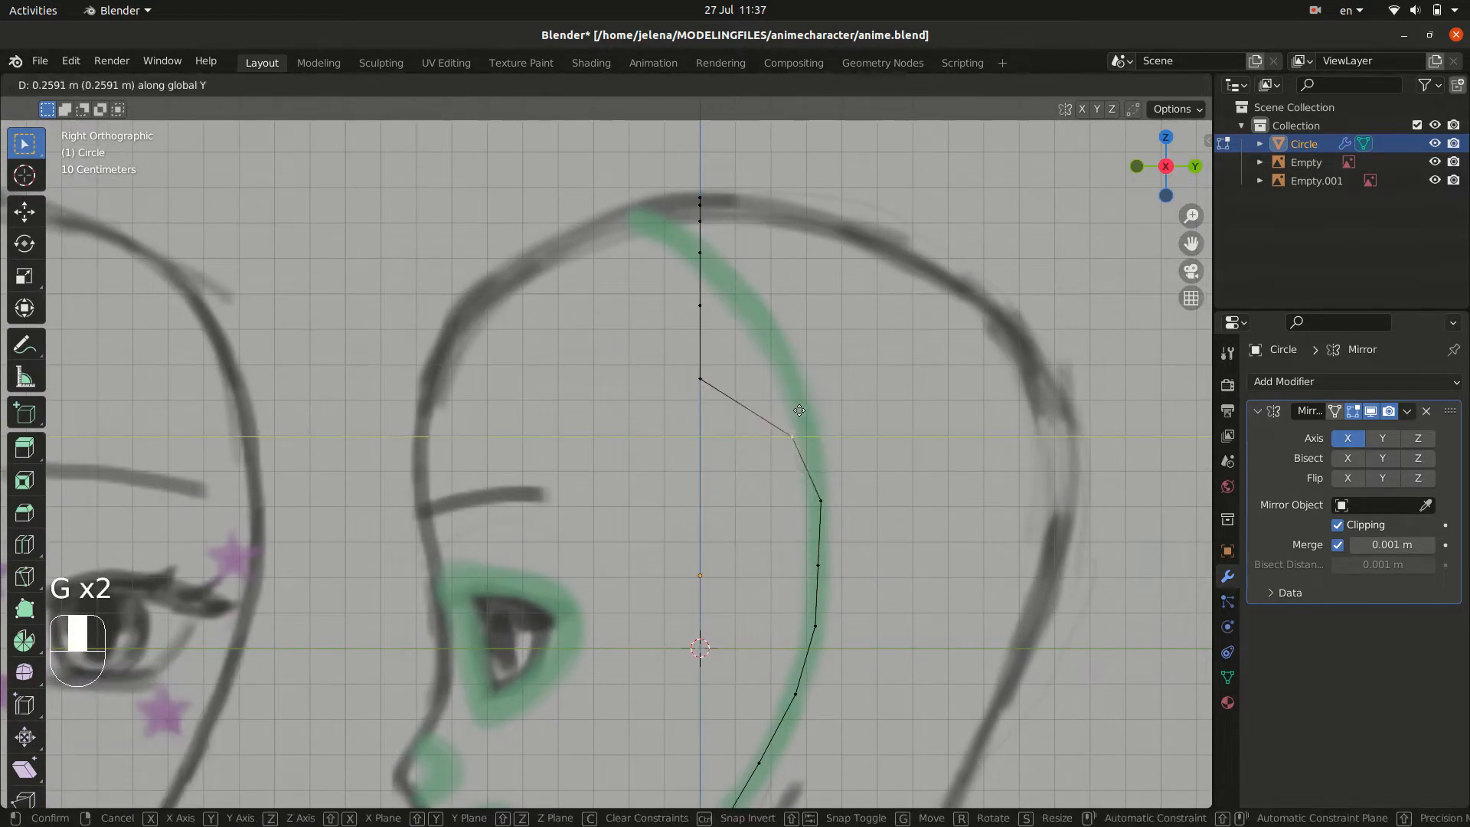
click(811, 407)
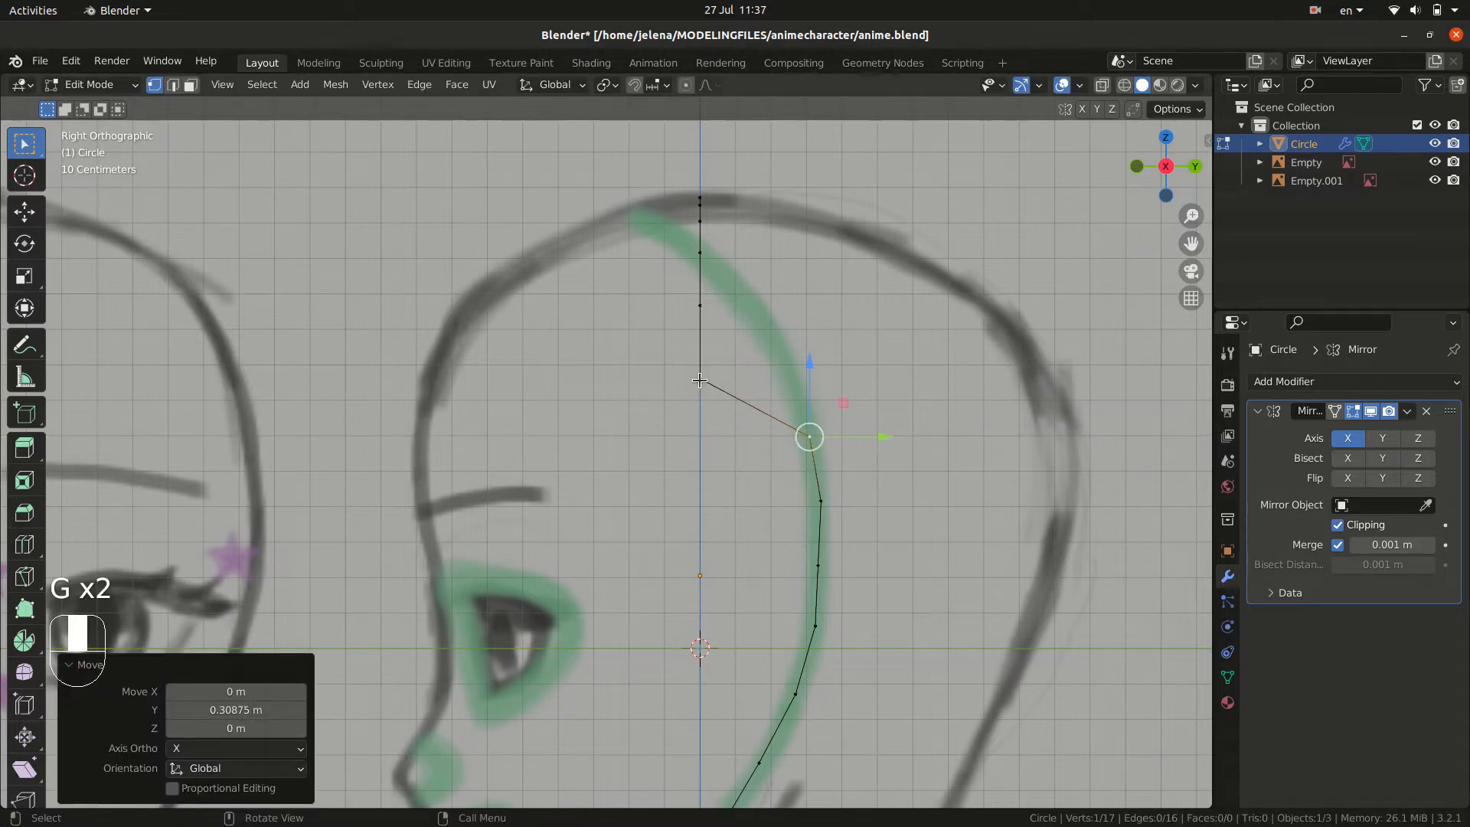
click(703, 377)
key(g)
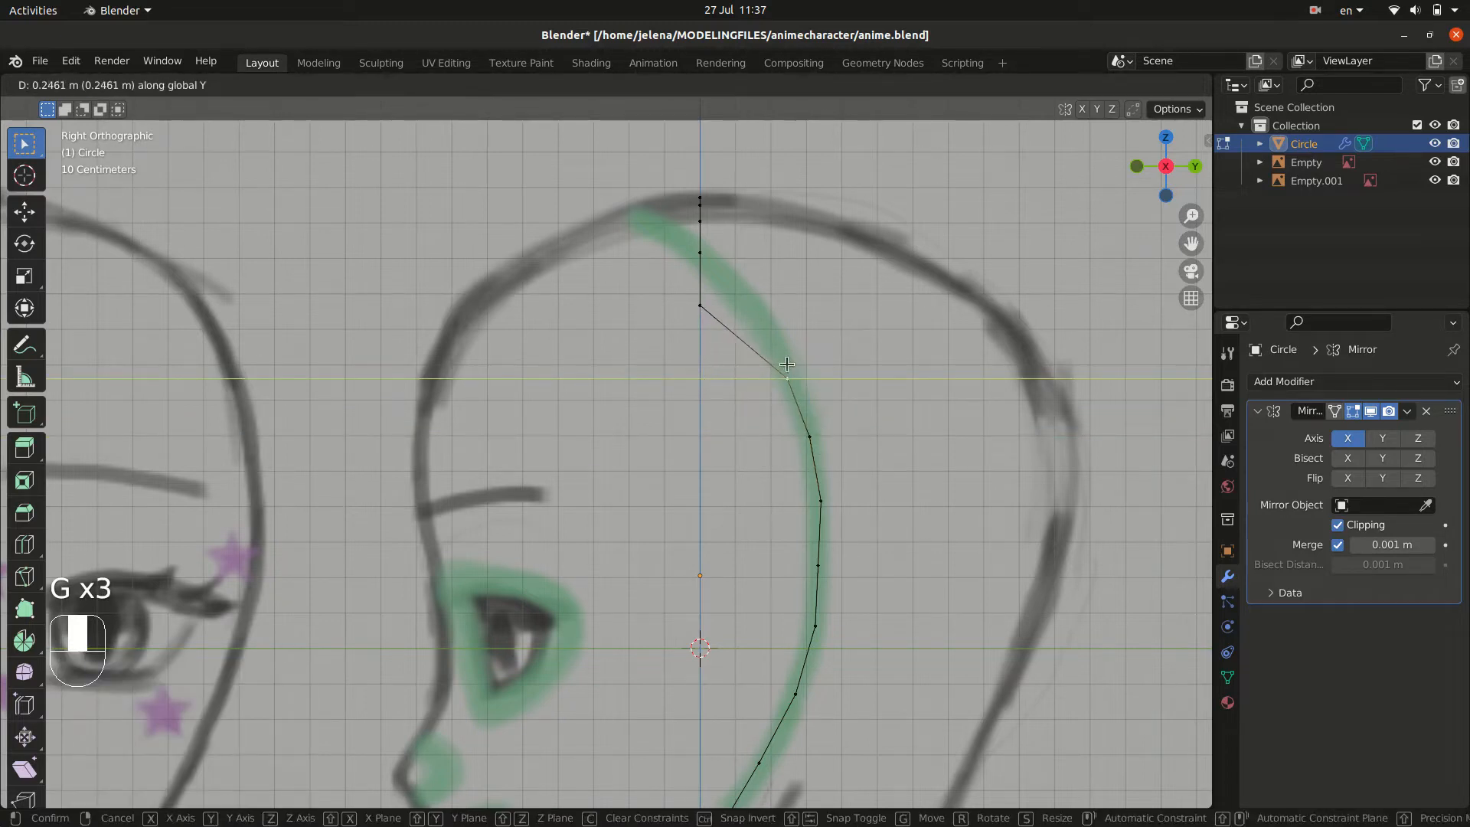
click(788, 367)
click(702, 306)
key(g)
click(751, 311)
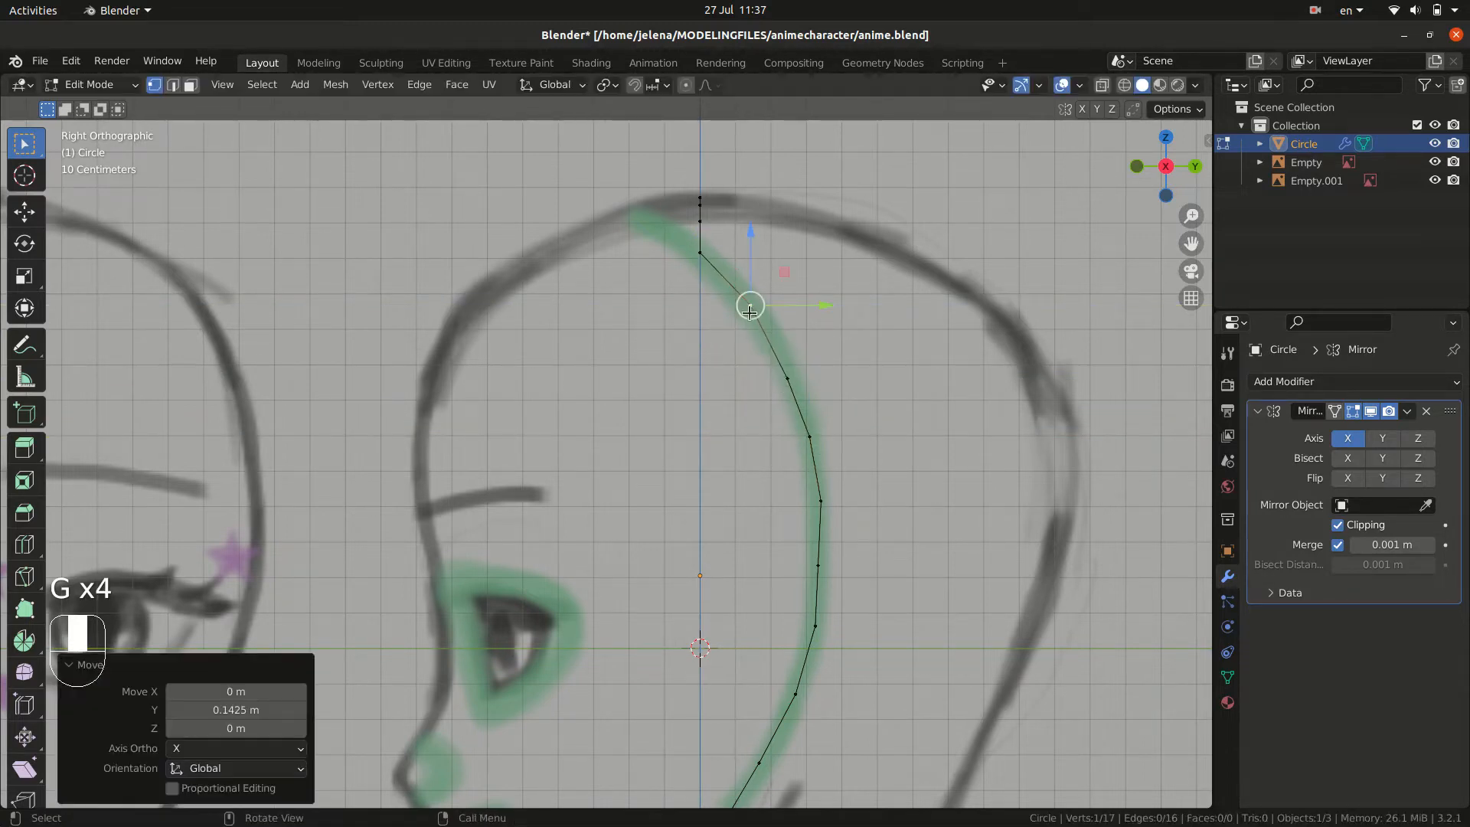
- Shift the three topmost vertices along negative Y to the upper end of the green curve, the crown vertex by about 0.19 m
click(699, 222)
key(g)
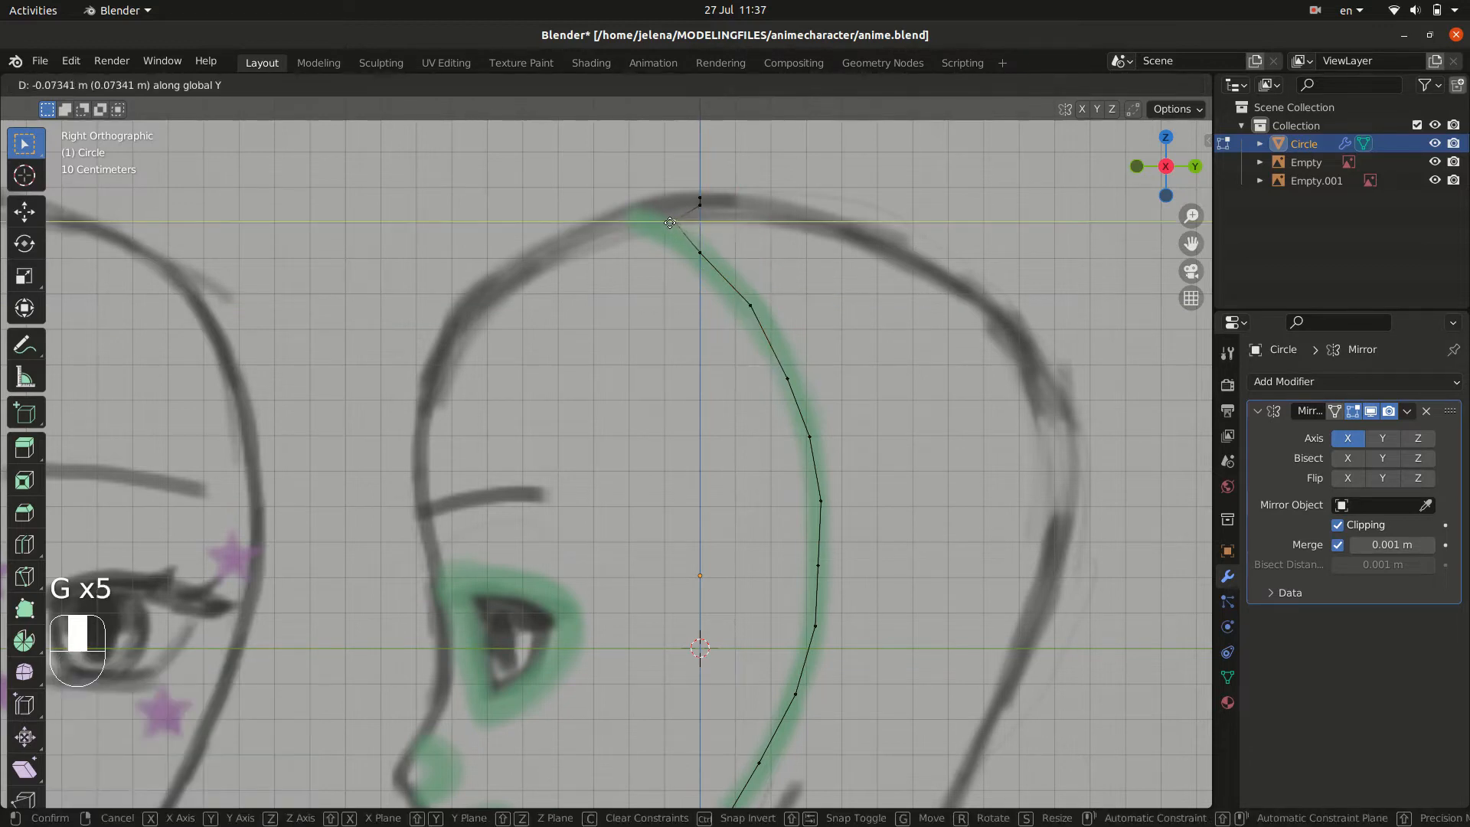
click(666, 221)
key(g)
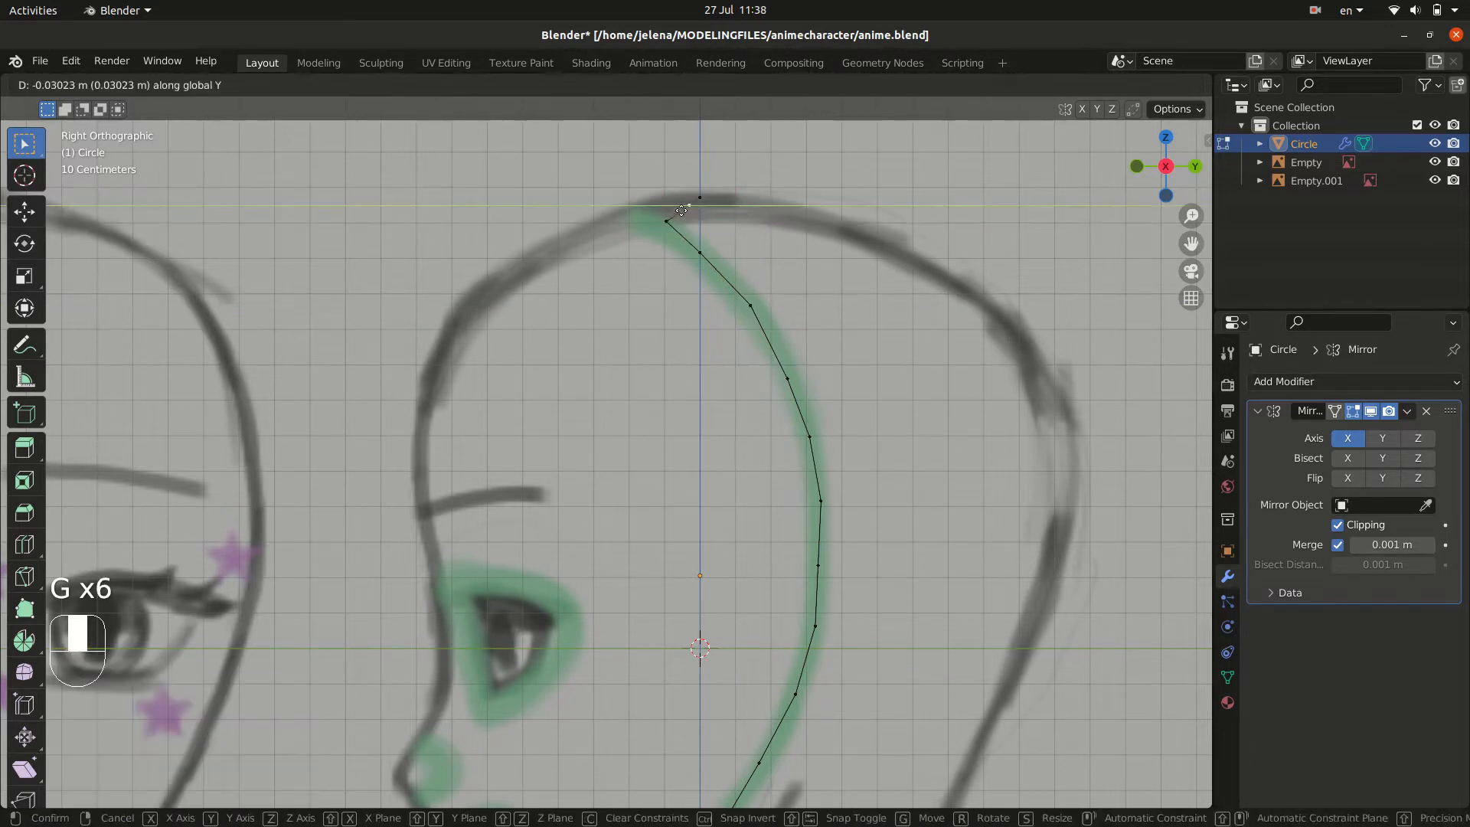
click(698, 193)
key(g)
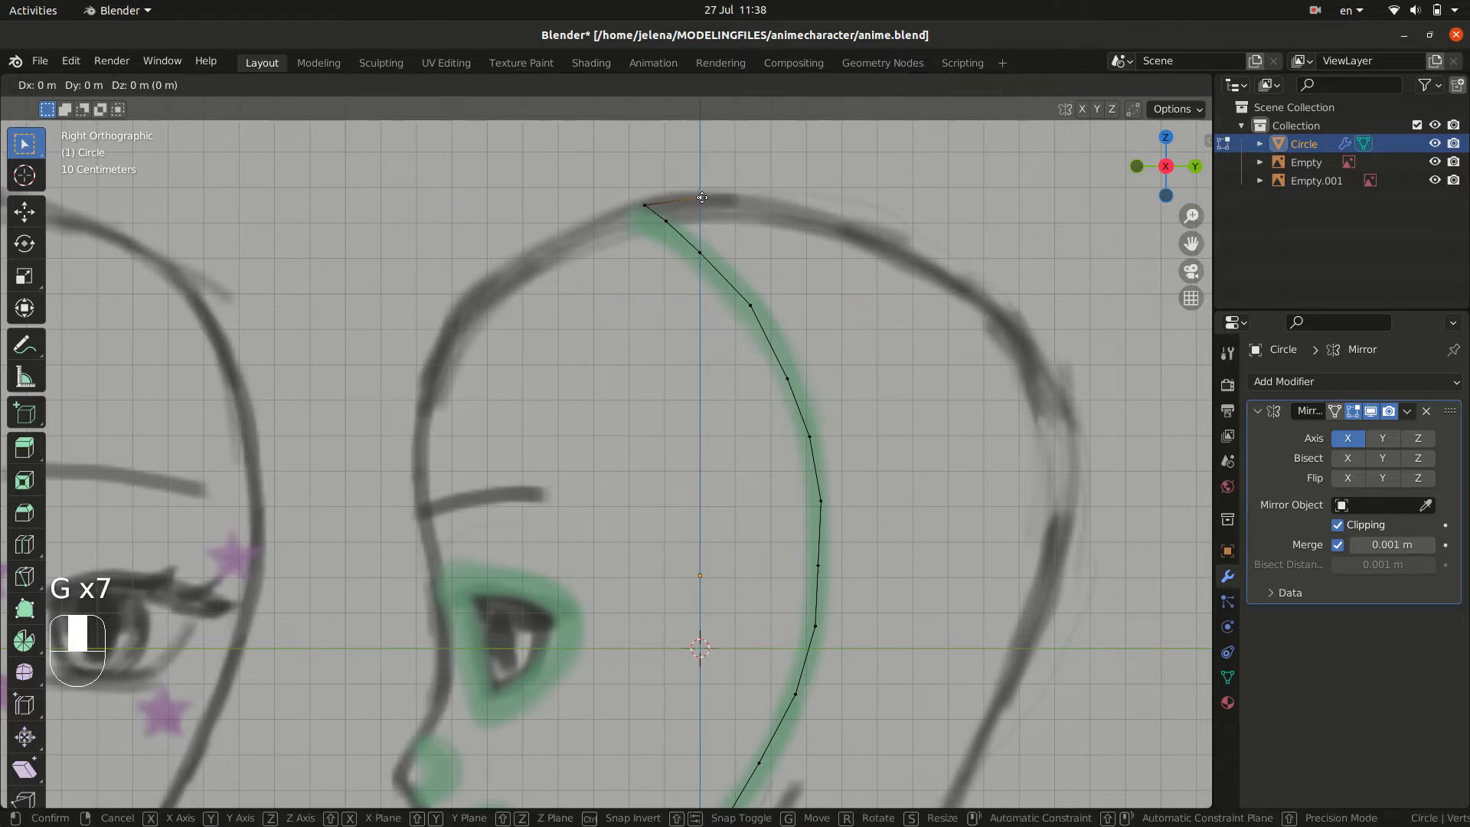
click(635, 211)
scroll(635, 210, down, 5)
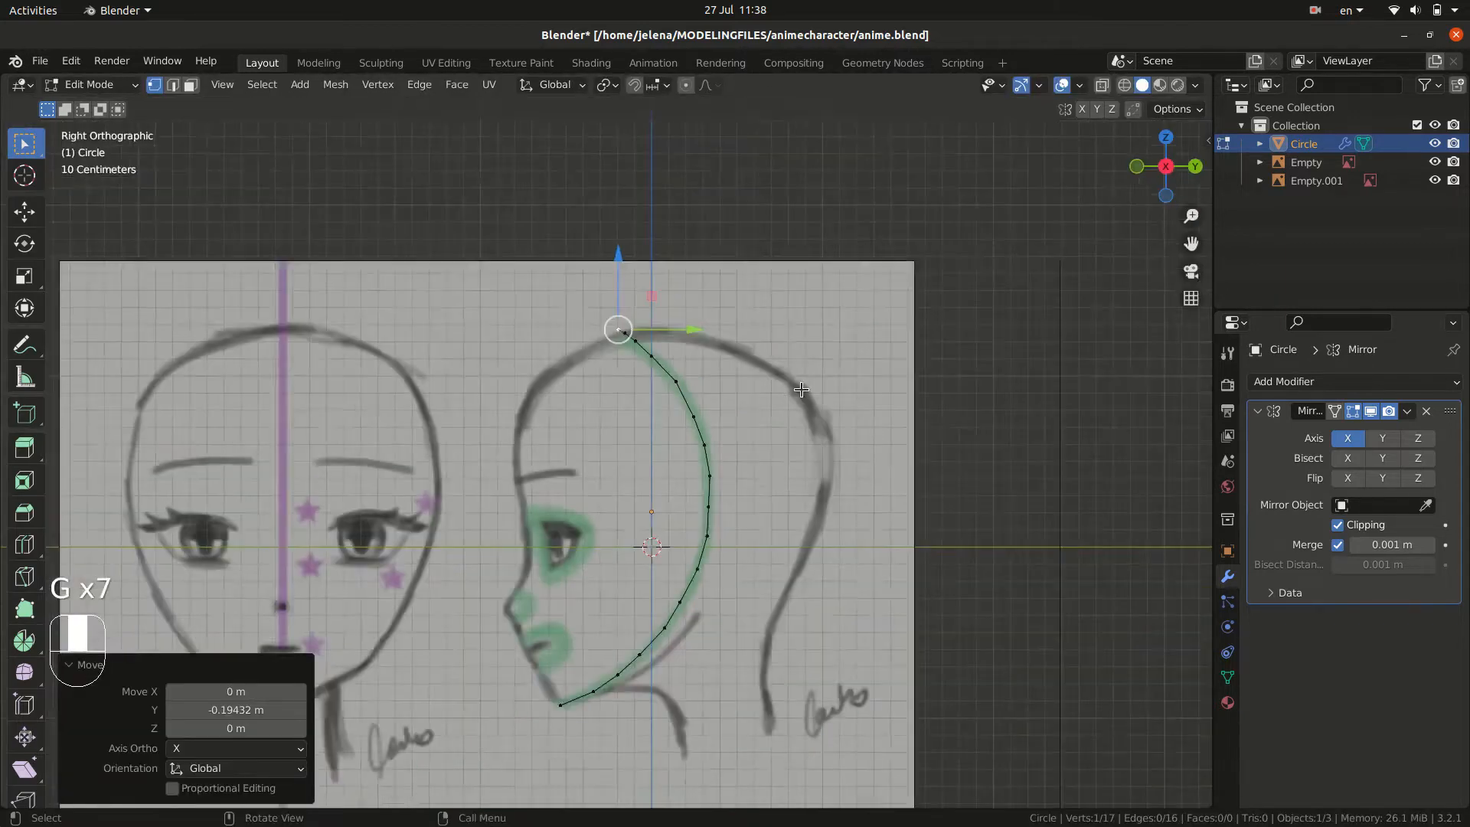
mouse_move(689, 306)
middle_down()
mouse_move(874, 492)
mouse_move(843, 459)
middle_up()
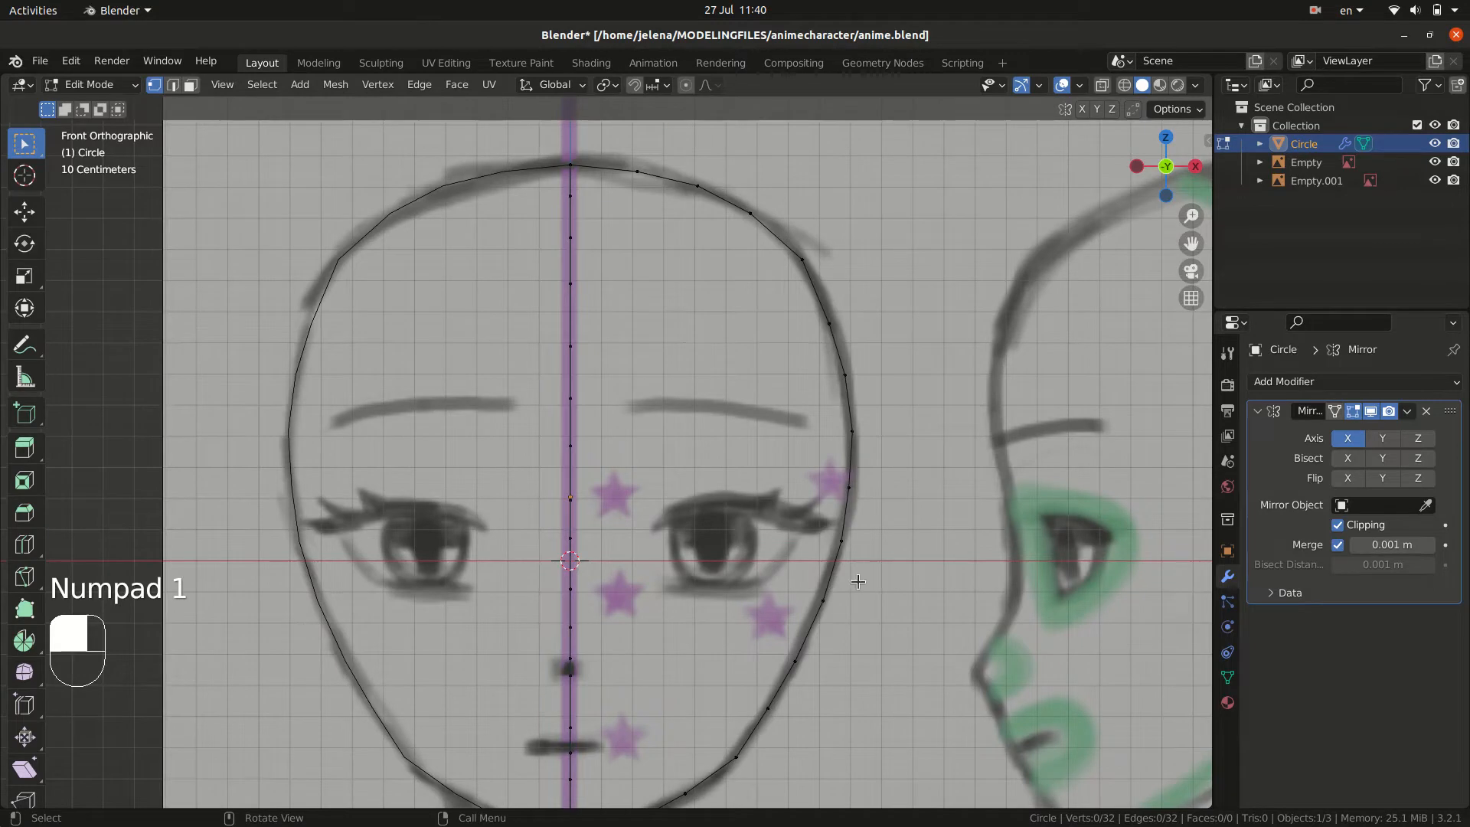
- In the front view, add a single loop cut at the midpoint of the centre-line edge crossing the mouth
mouse_move(906, 552)
ctrl+middle_down()
mouse_move(896, 591)
mouse_move(852, 630)
mouse_move(824, 610)
mouse_move(884, 562)
ctrl+middle_up()
shift+middle_drag(818, 665, 913, 537)
shift+middle_drag(853, 648, 868, 490)
ctrl+middle_drag(830, 626, 864, 571)
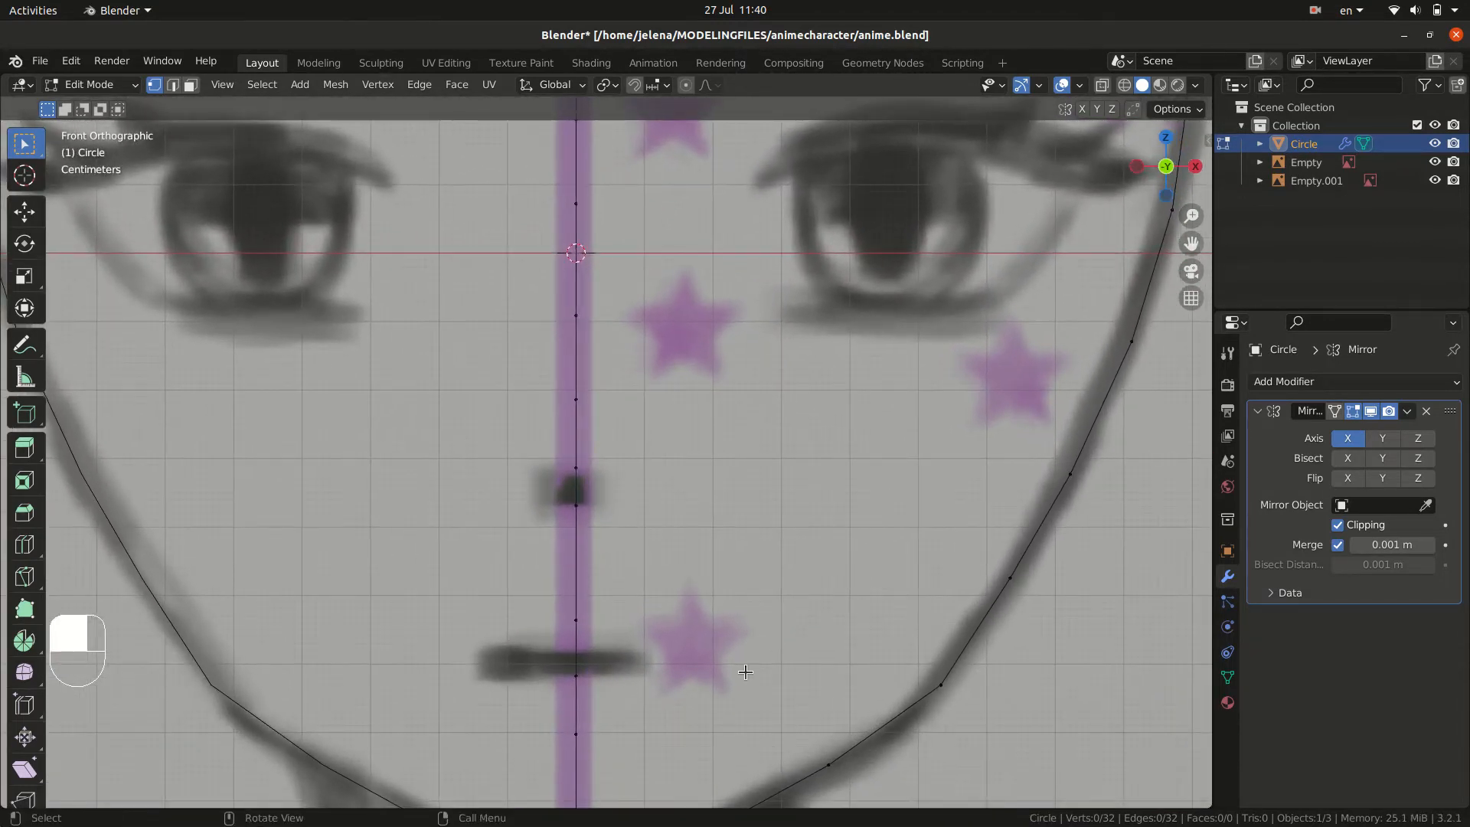
click(576, 677)
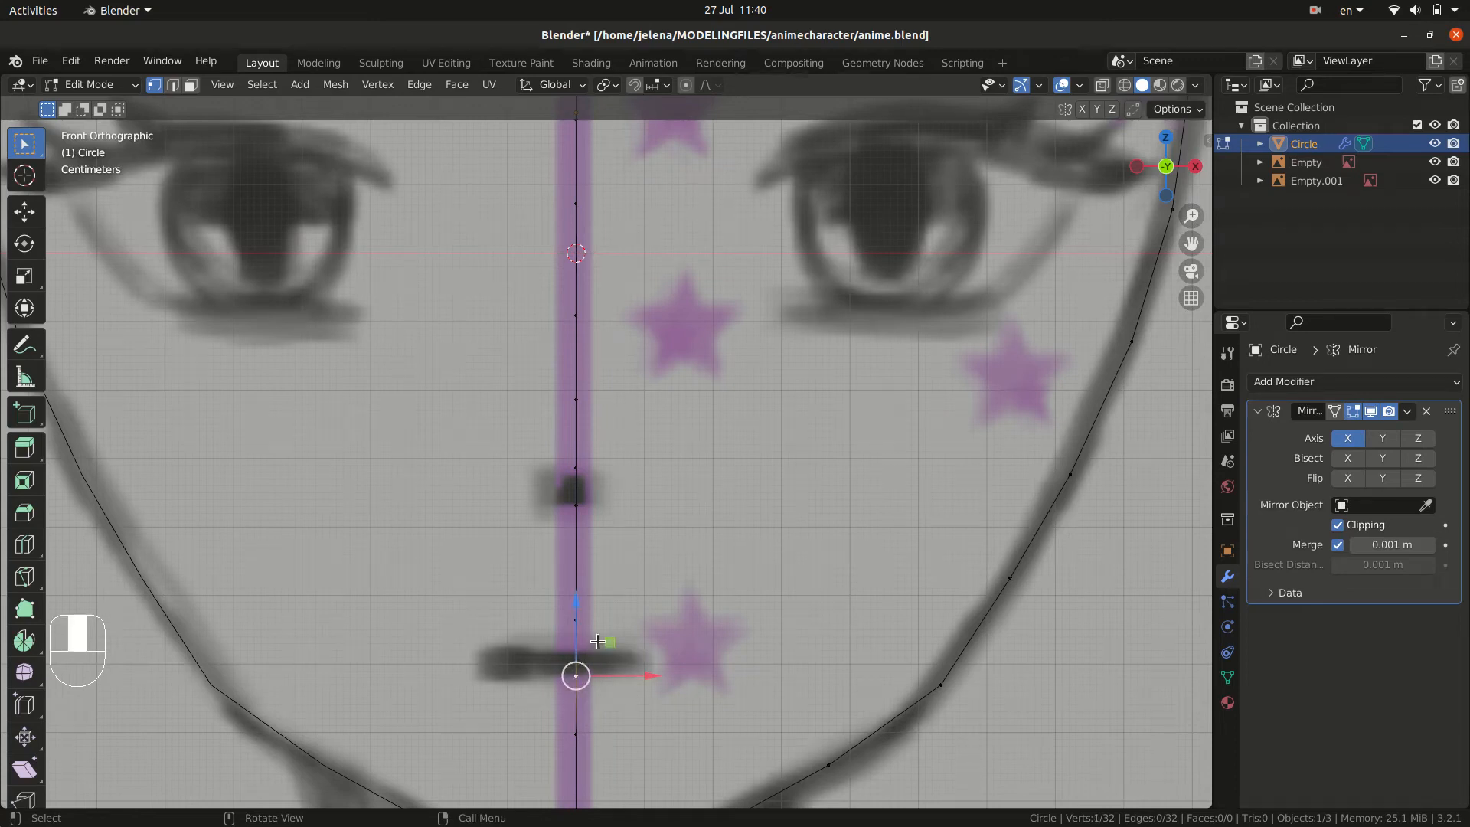
ctrl+right_click(578, 622)
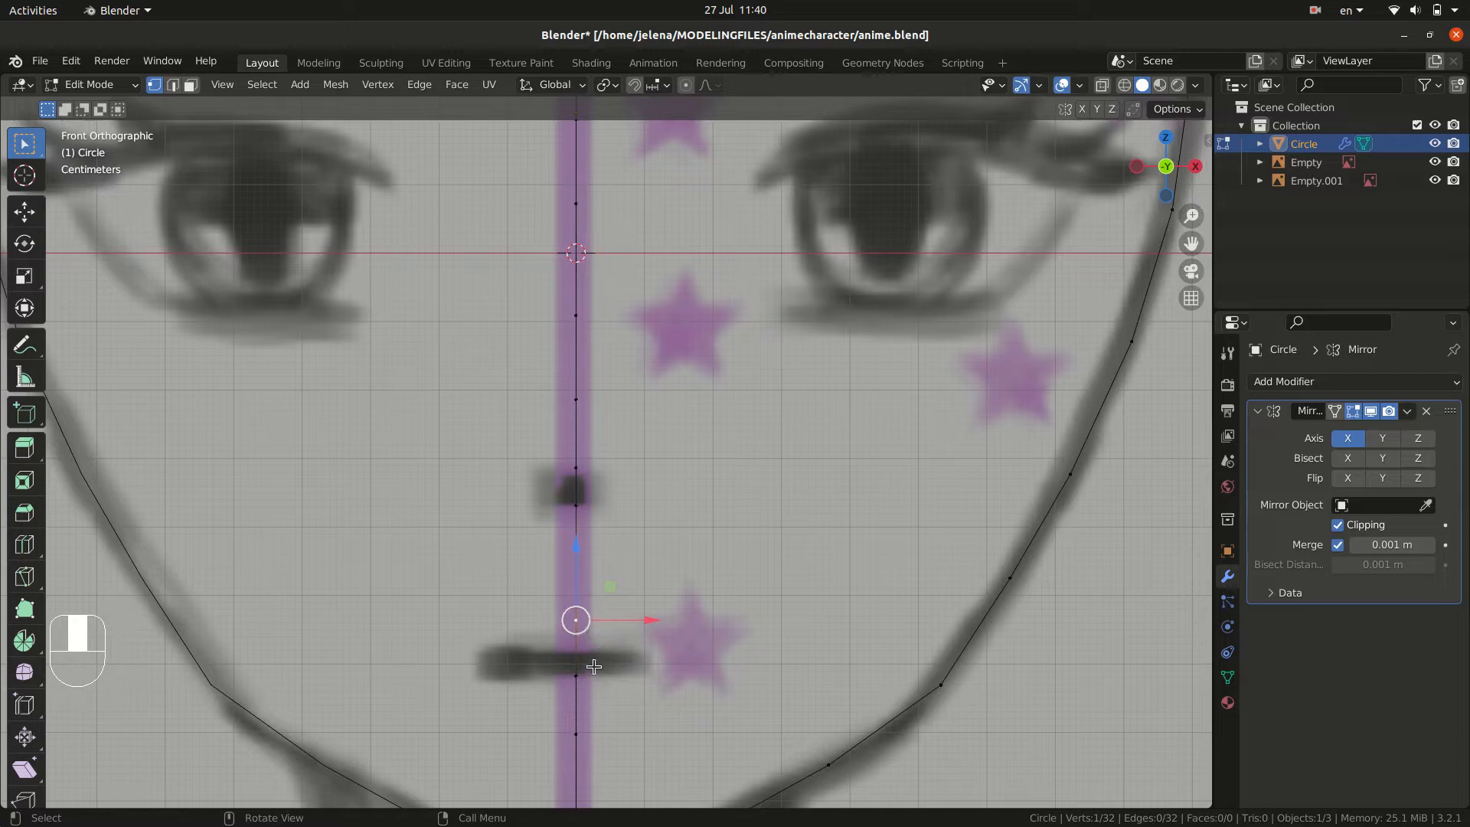
key(ctrl+r)
click(578, 647)
right_click(578, 647)
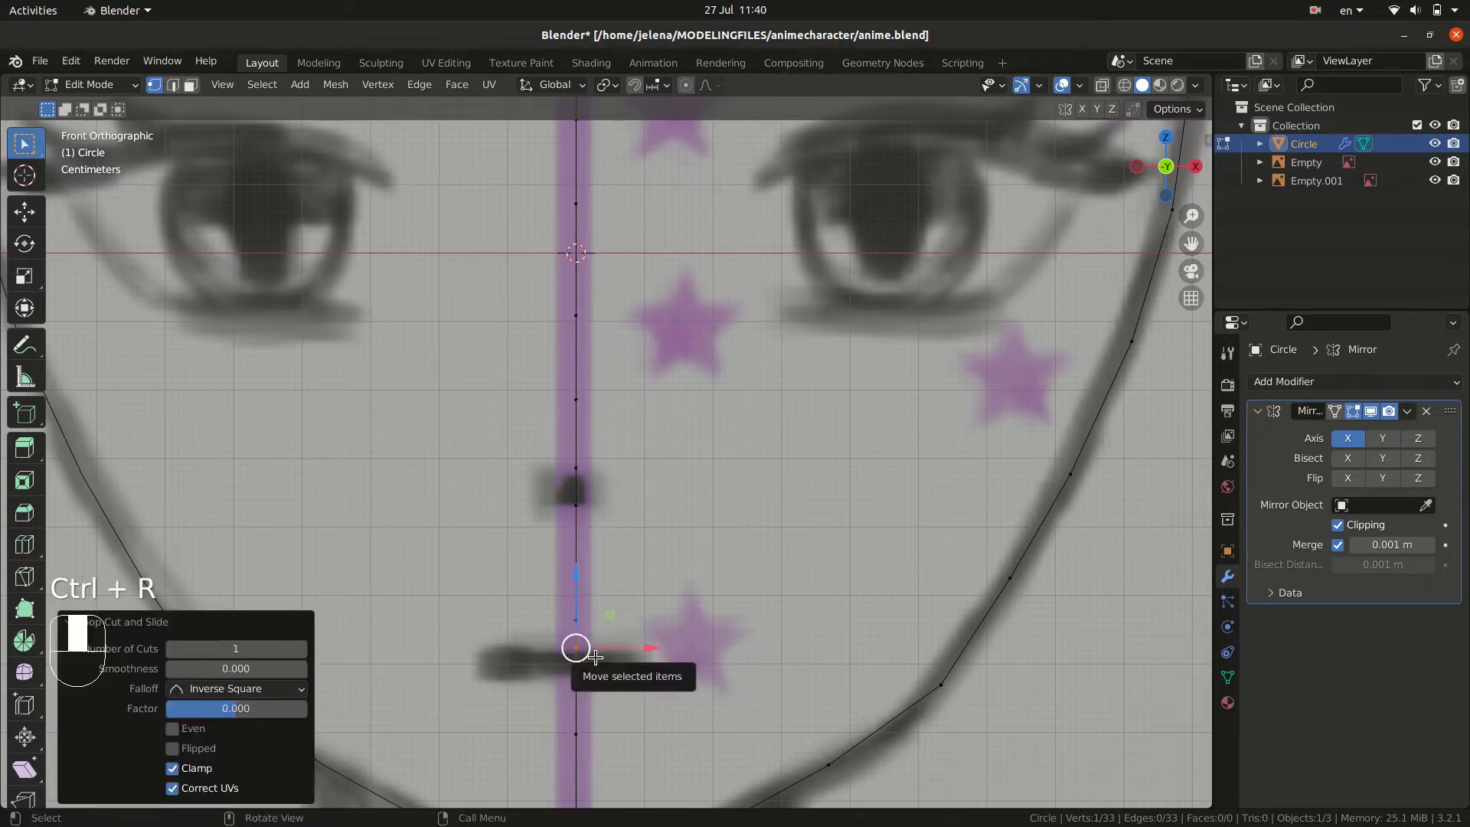
- Slide the new centre vertex down onto the mouth line and the vertex below it up close beneath the mouth
key(g)
key(g)
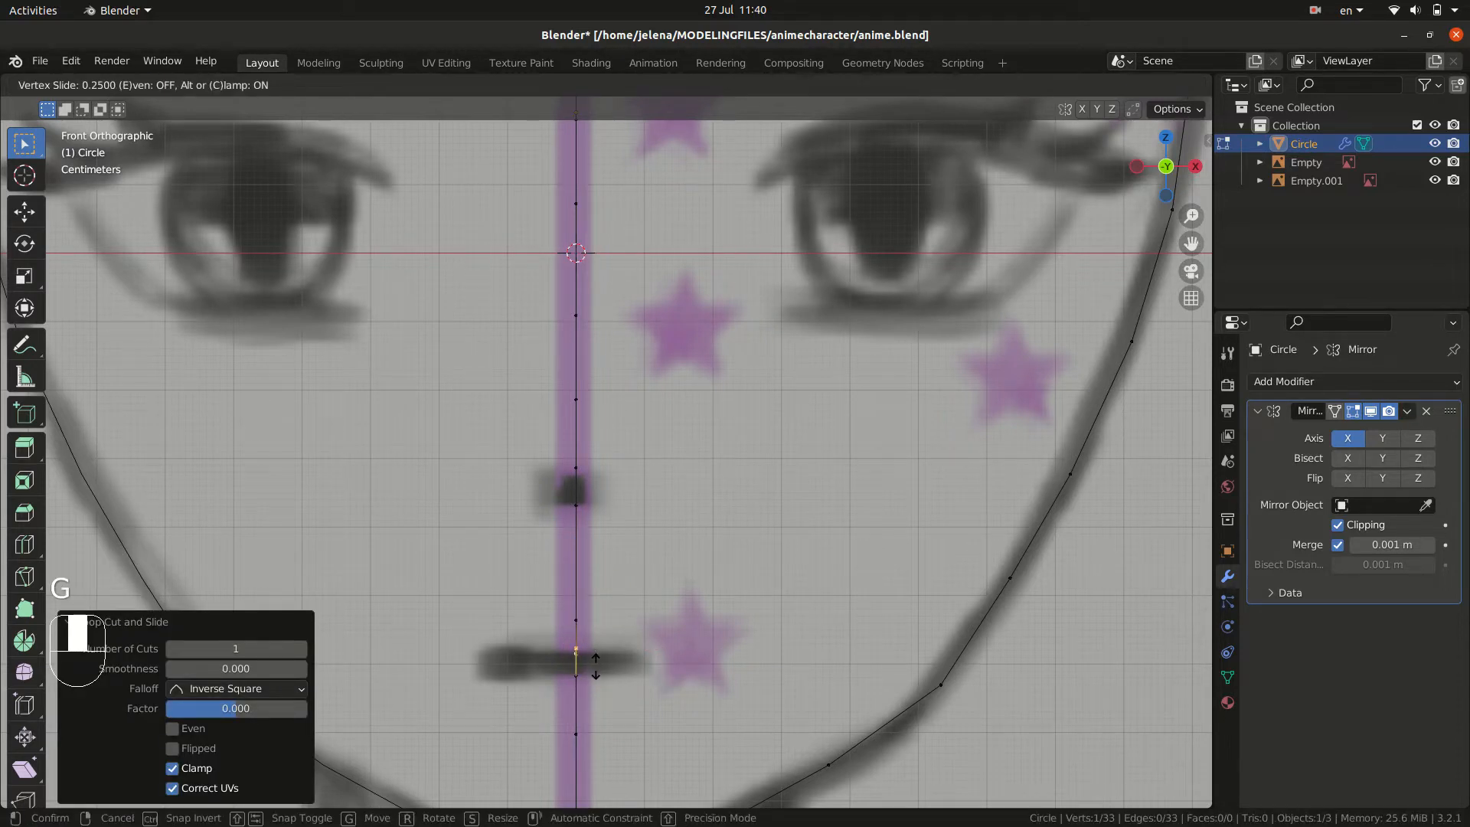
click(596, 666)
key(g)
key(g)
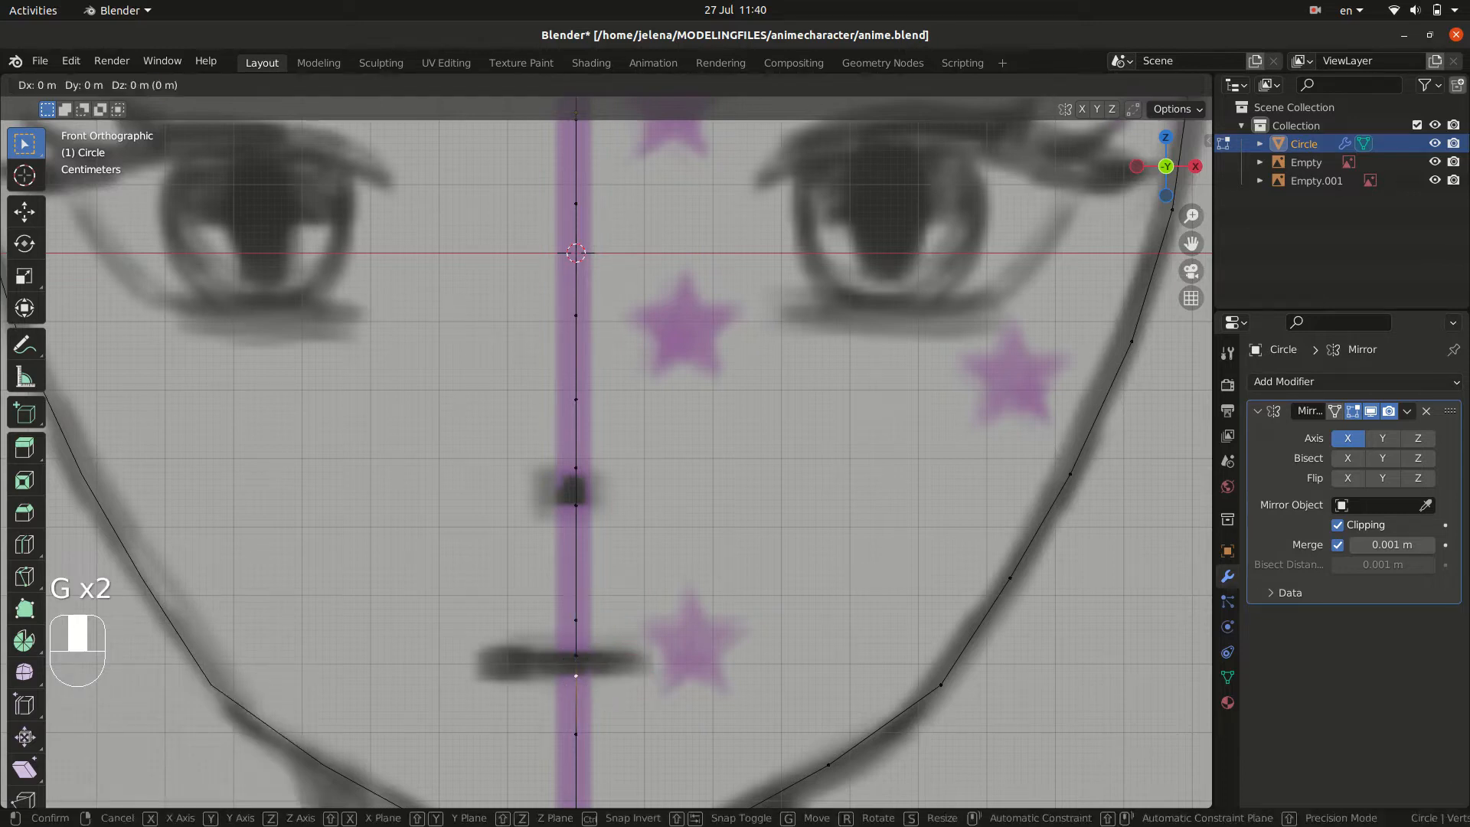
click(604, 693)
key(g)
key(g)
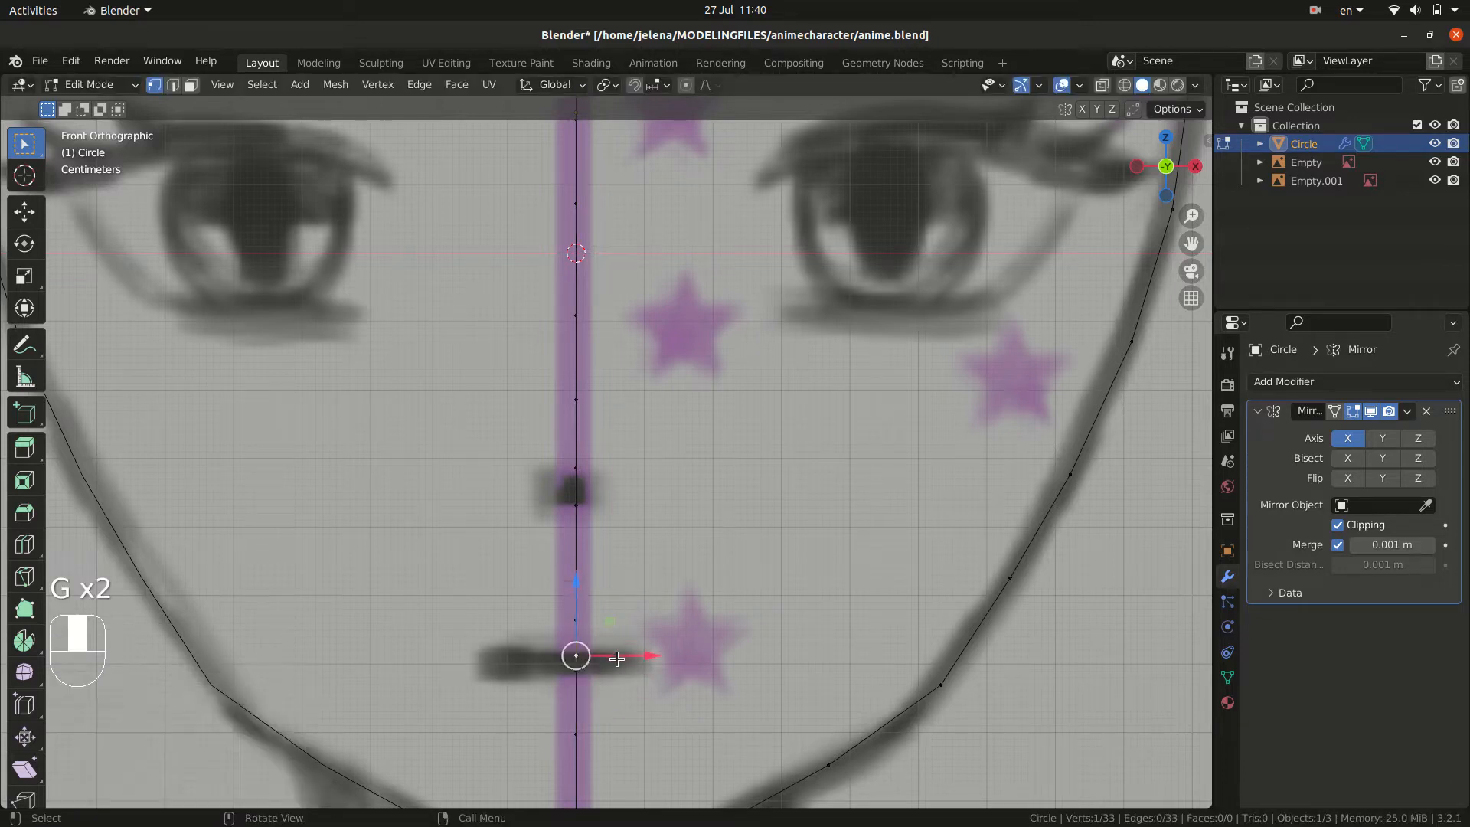
click(611, 667)
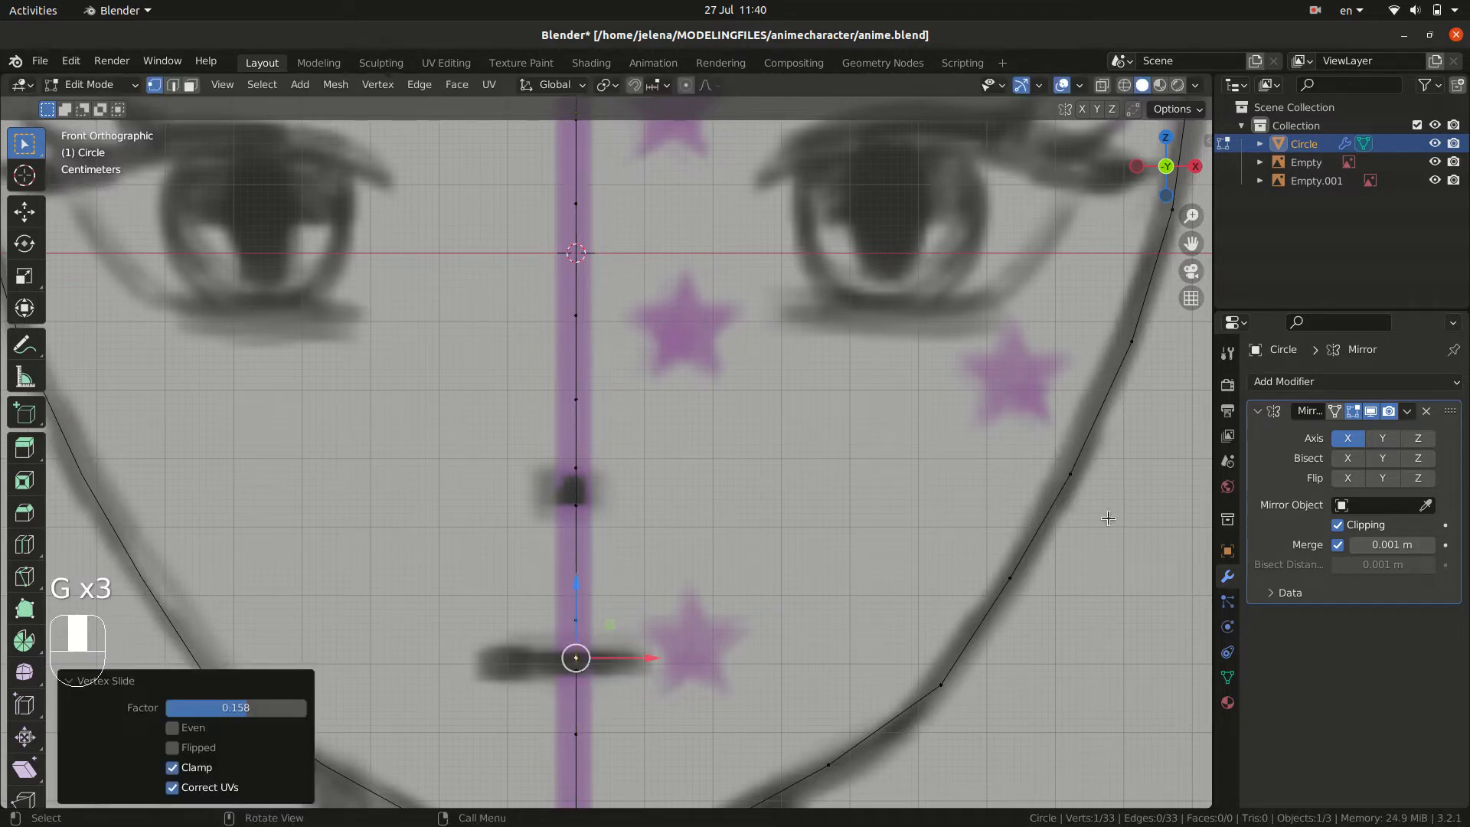
- Turn off Mirror clipping and extrude the mouth's centre vertex outward along the mouth line in two segments of about 0.055 m each
click(1339, 526)
key(e)
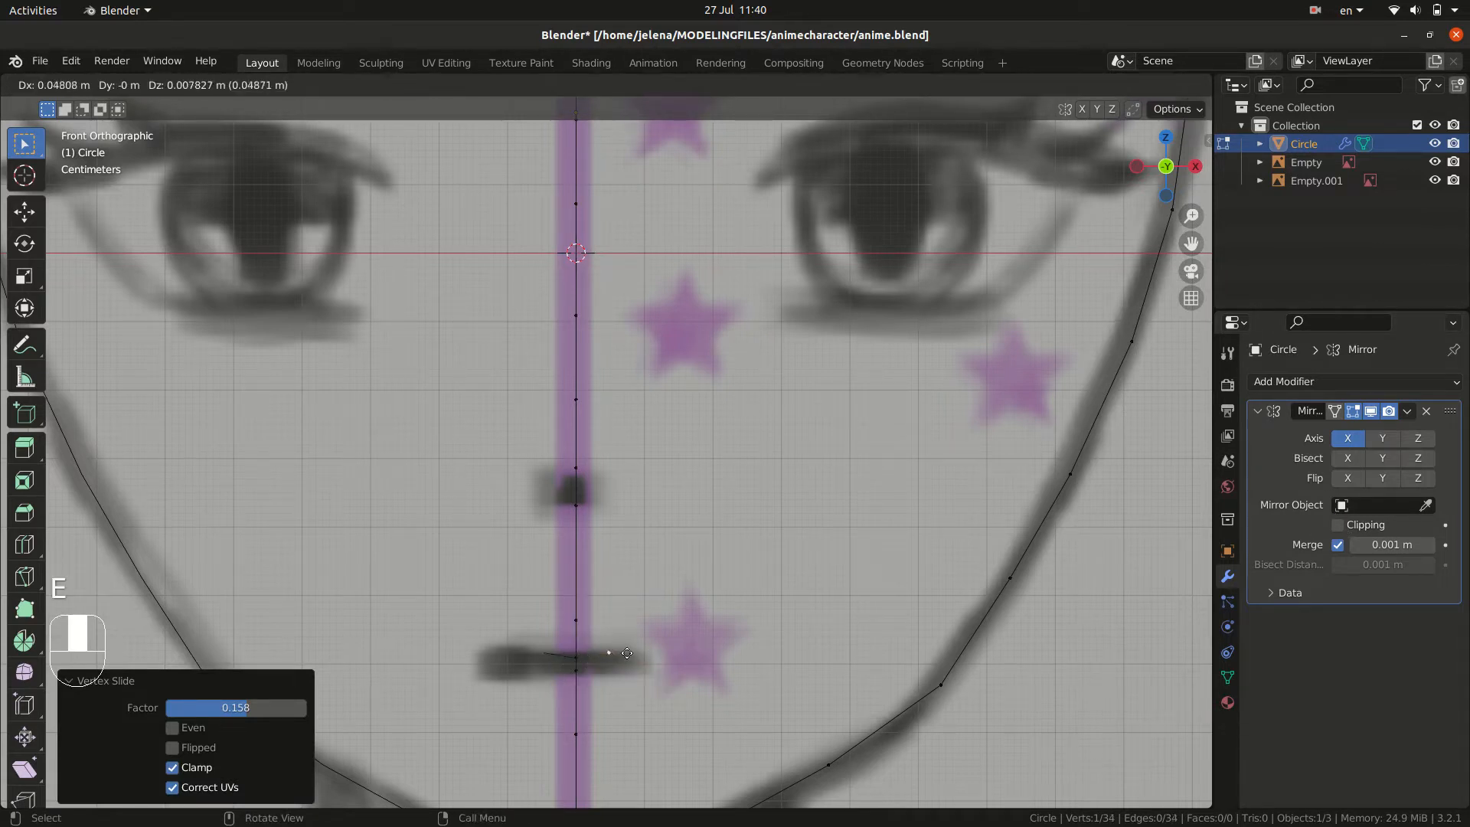
click(622, 658)
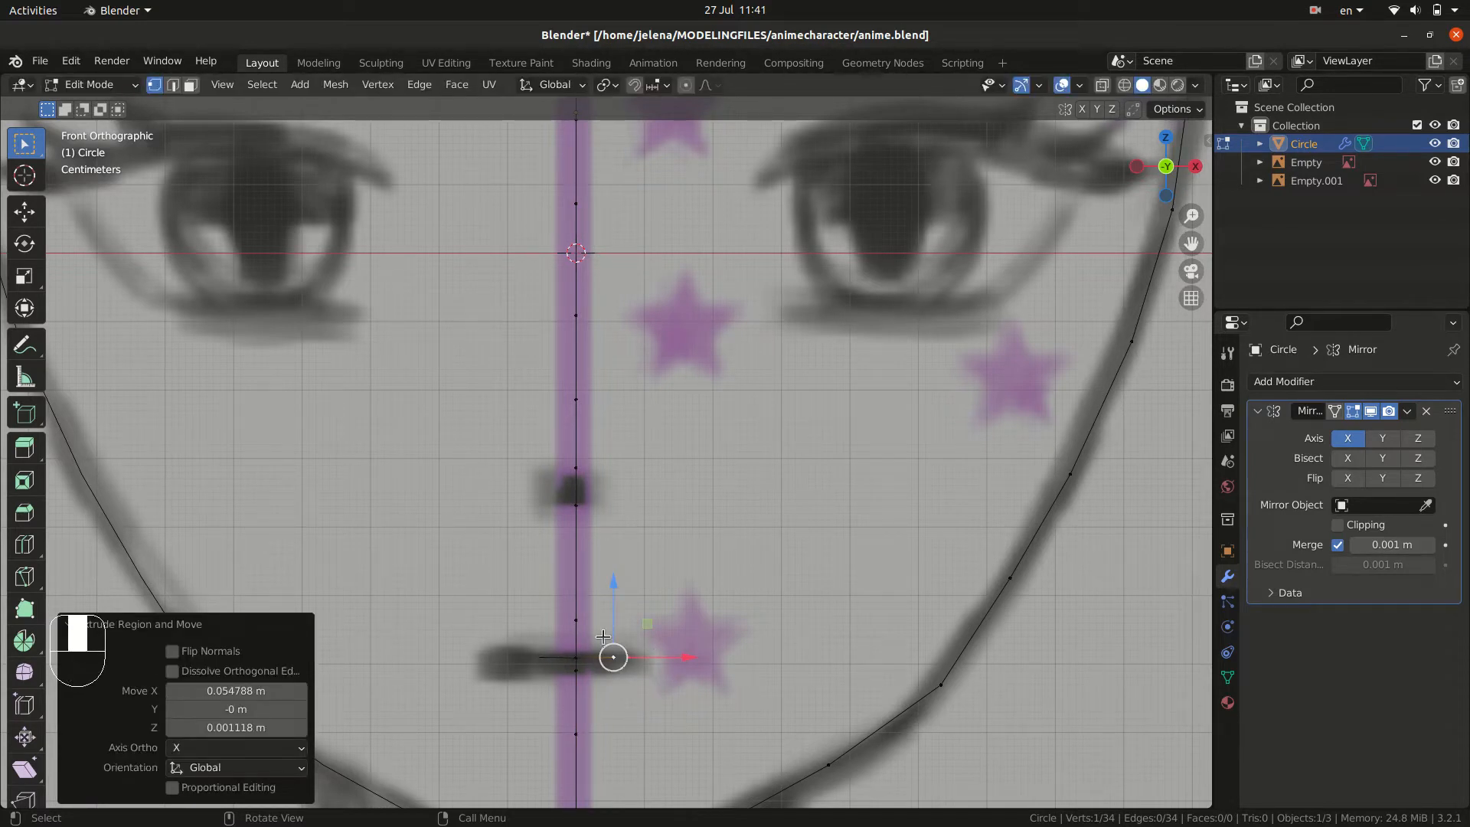
key(e)
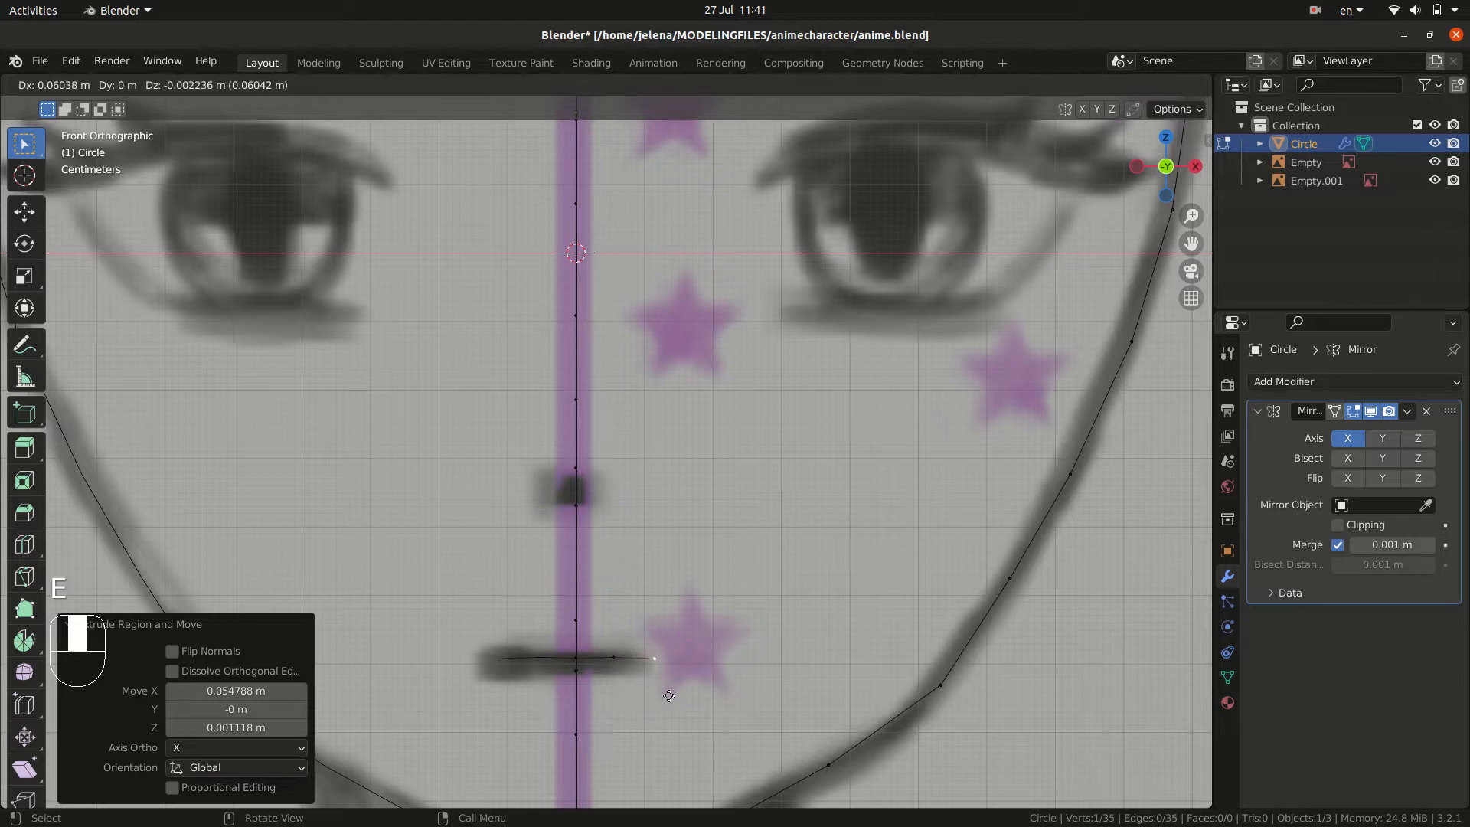
key(x)
click(663, 693)
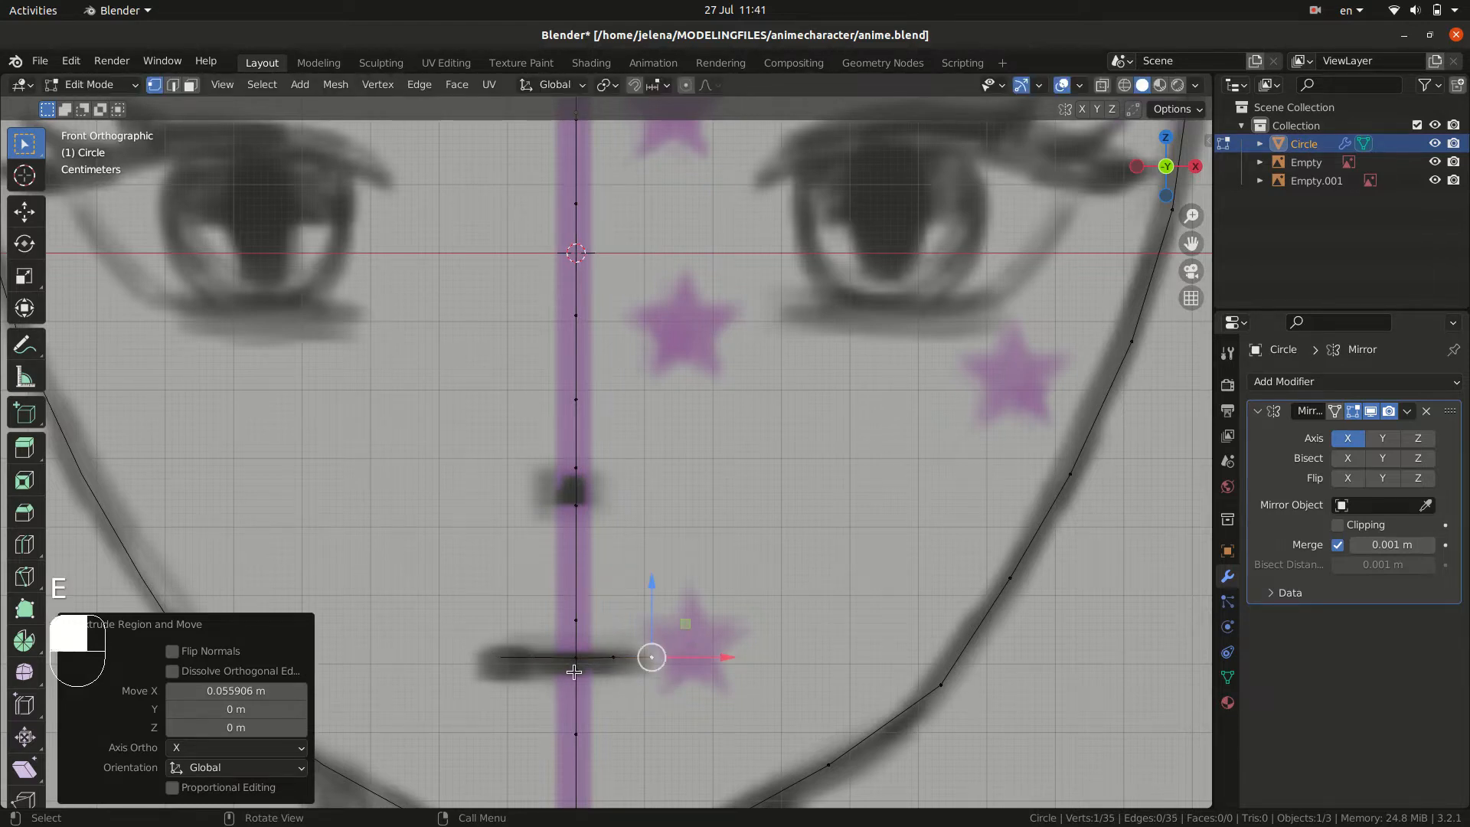
- Extrude the centre-line vertex below the mouth outward in two segments of about 0.06 m and 0.054 m to form the lower lip line
key(e)
click(665, 702)
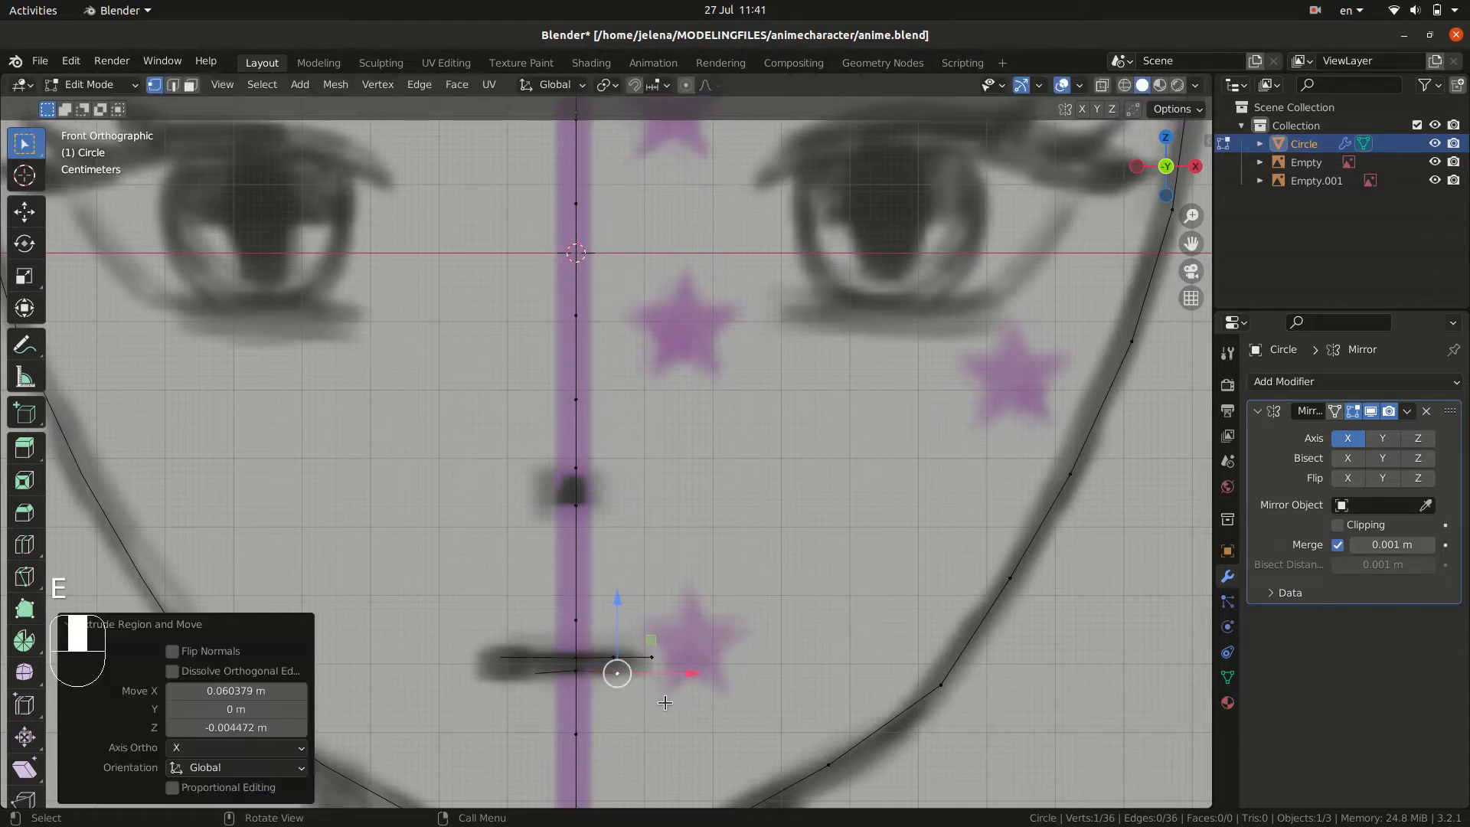
key(g)
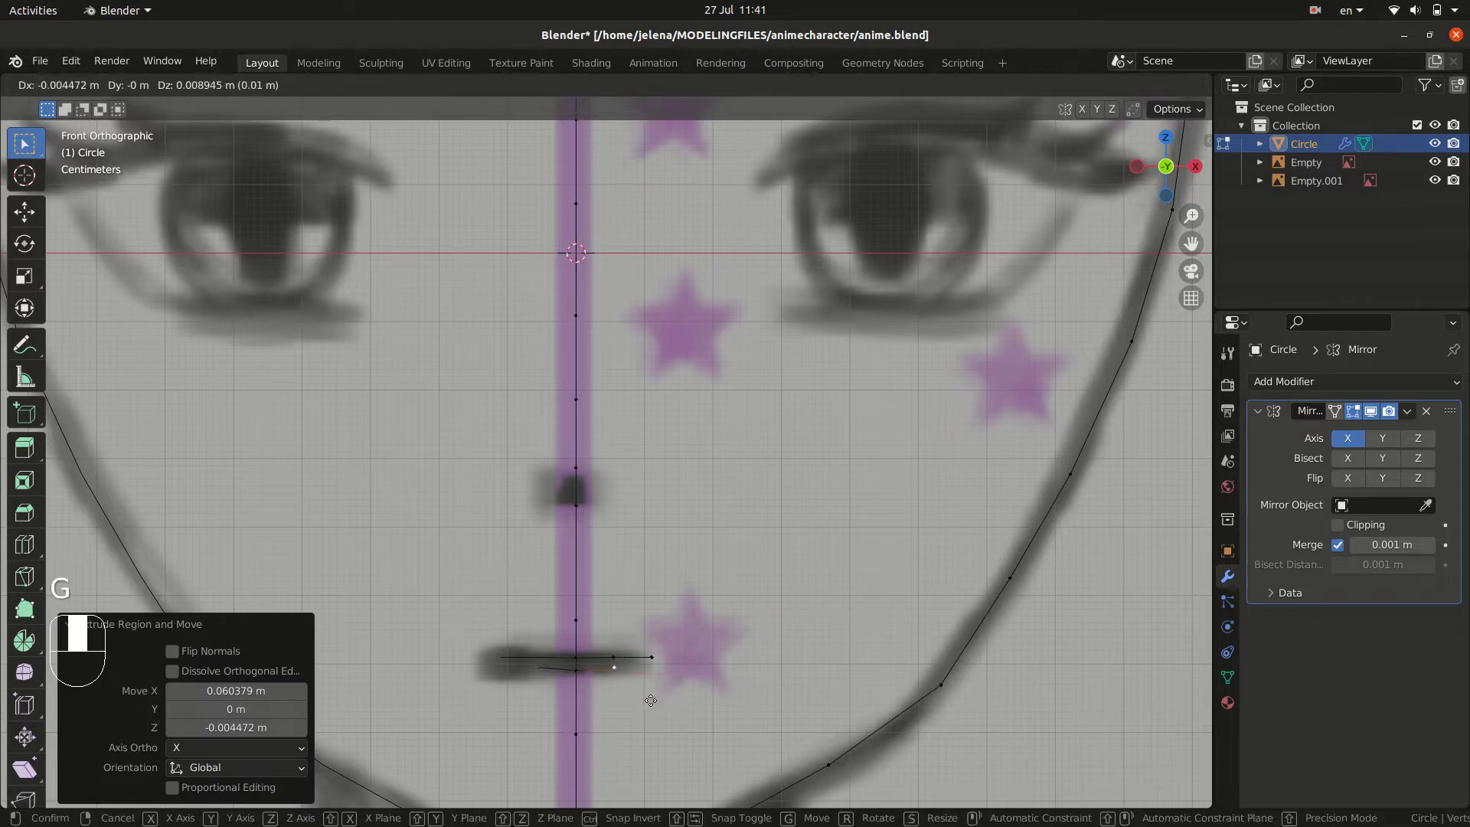
click(650, 701)
key(e)
click(685, 699)
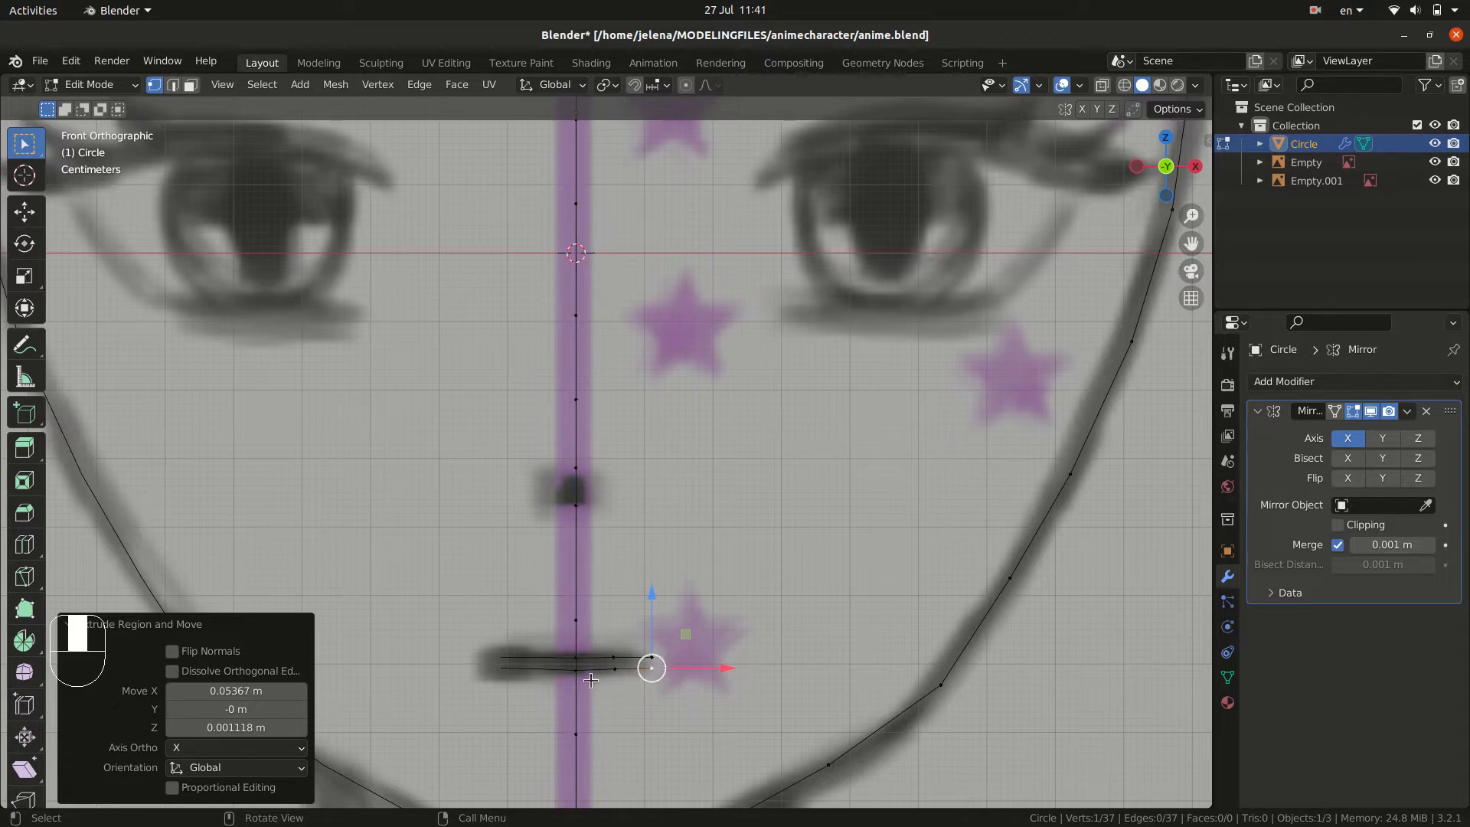
- Merge the end vertices of the upper and lower mouth lines at their center to form the mouth corner
shift+click(652, 657)
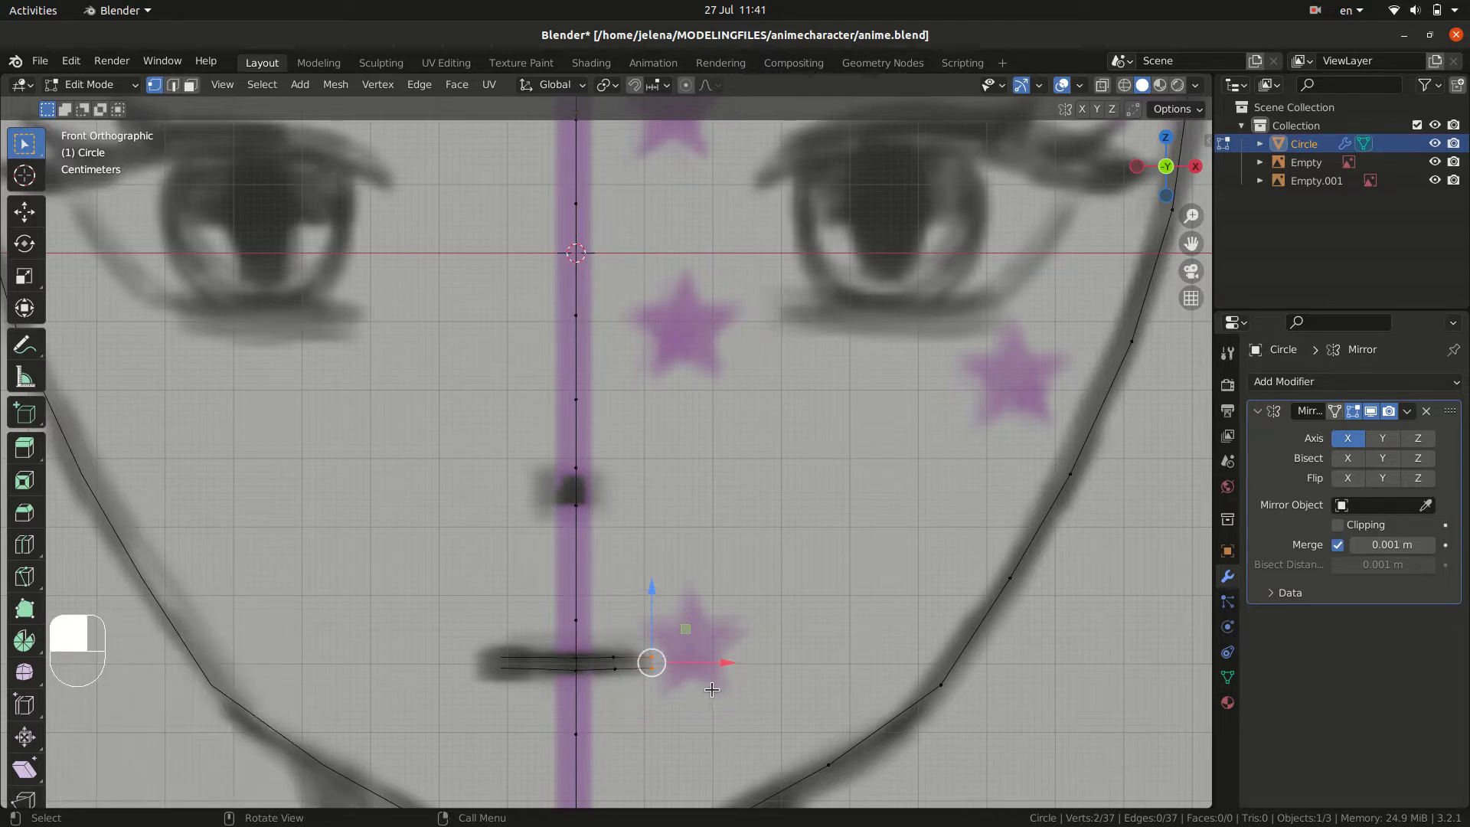
key(m)
click(706, 692)
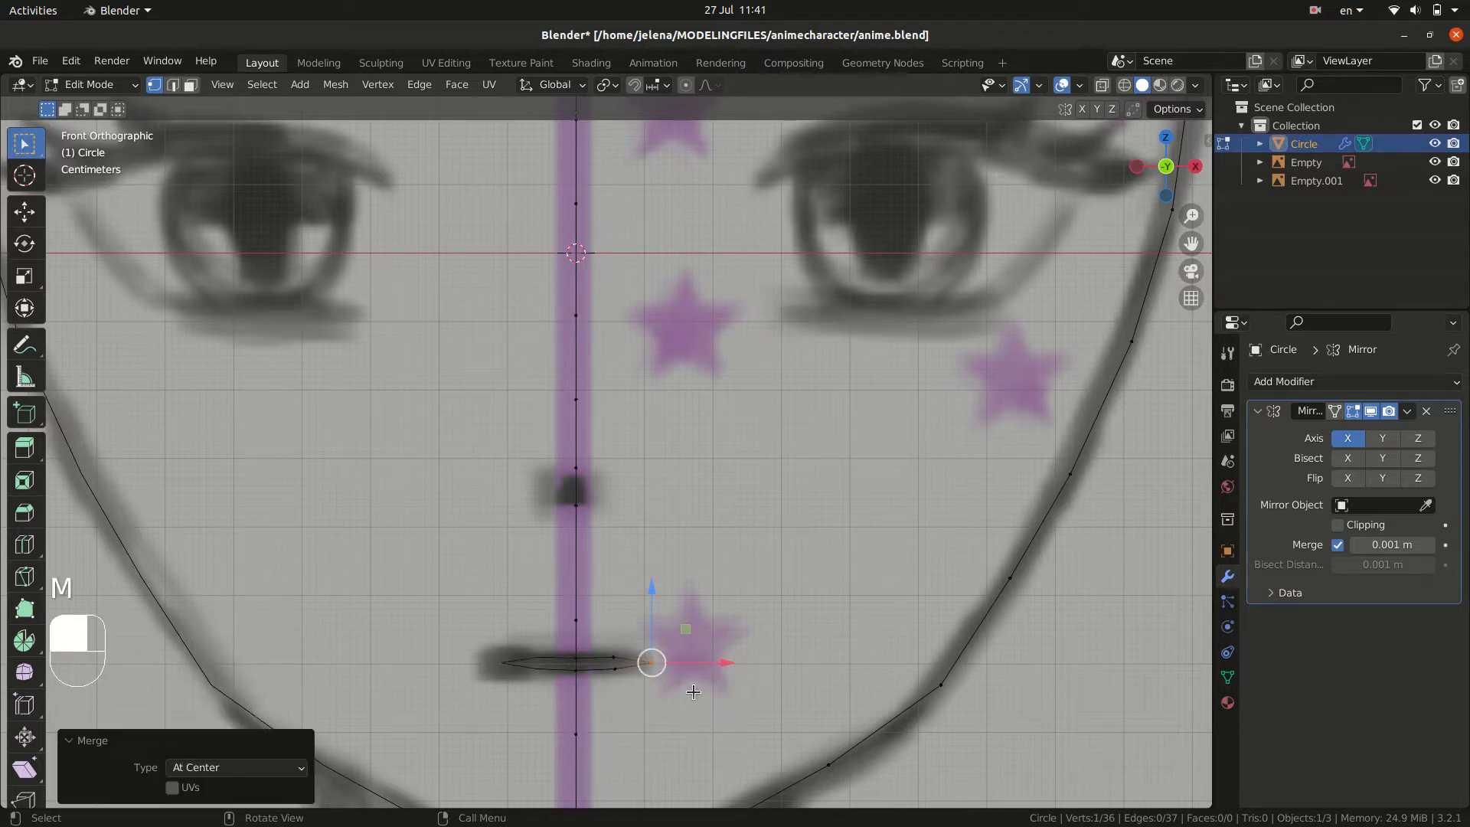
- Extrude the upper line's middle vertex up about 0.03 m and slide the centre-line vertex above the mouth down level with it
click(613, 657)
key(e)
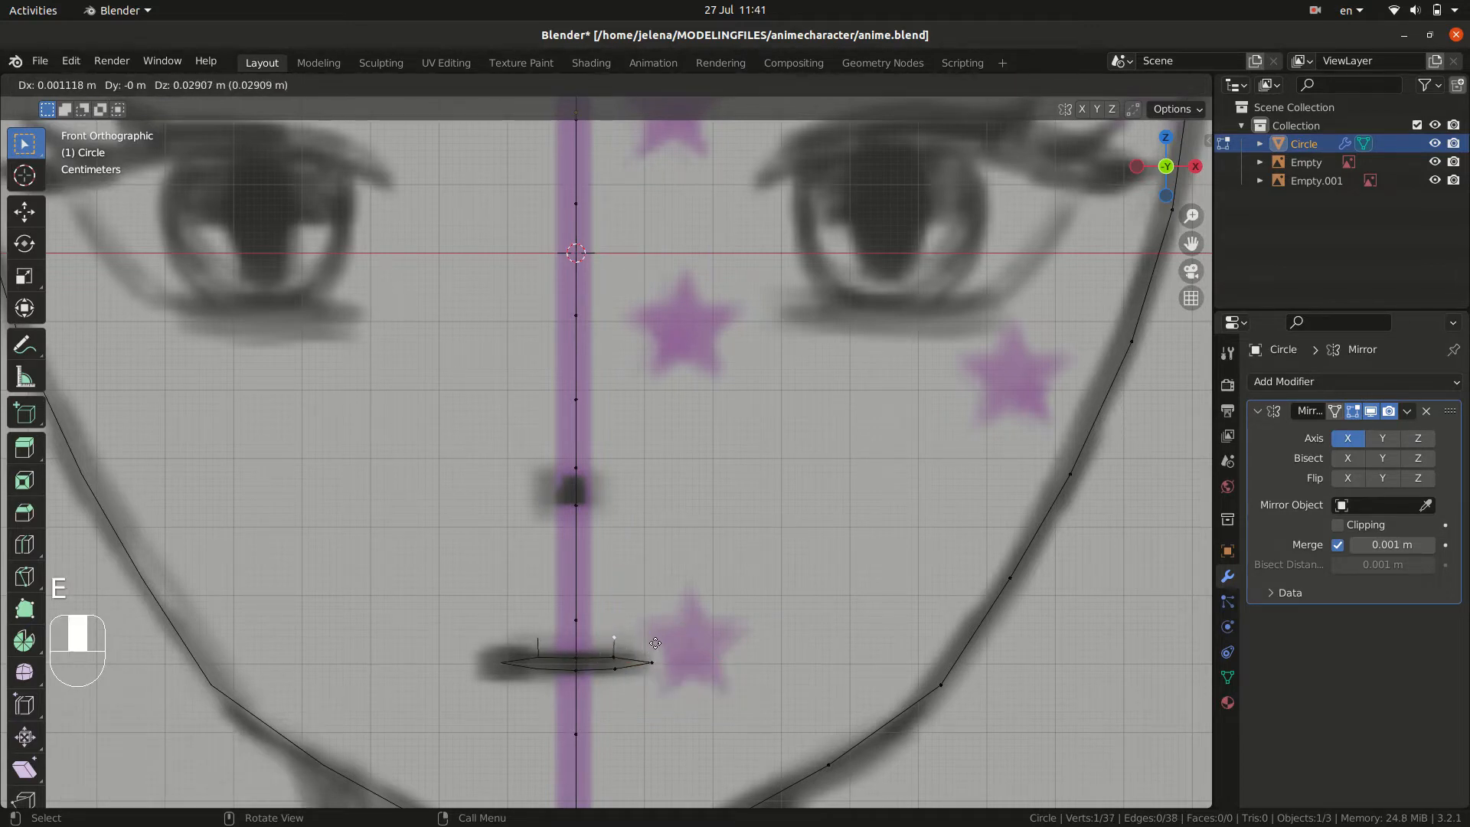
click(648, 641)
click(576, 622)
key(g)
key(g)
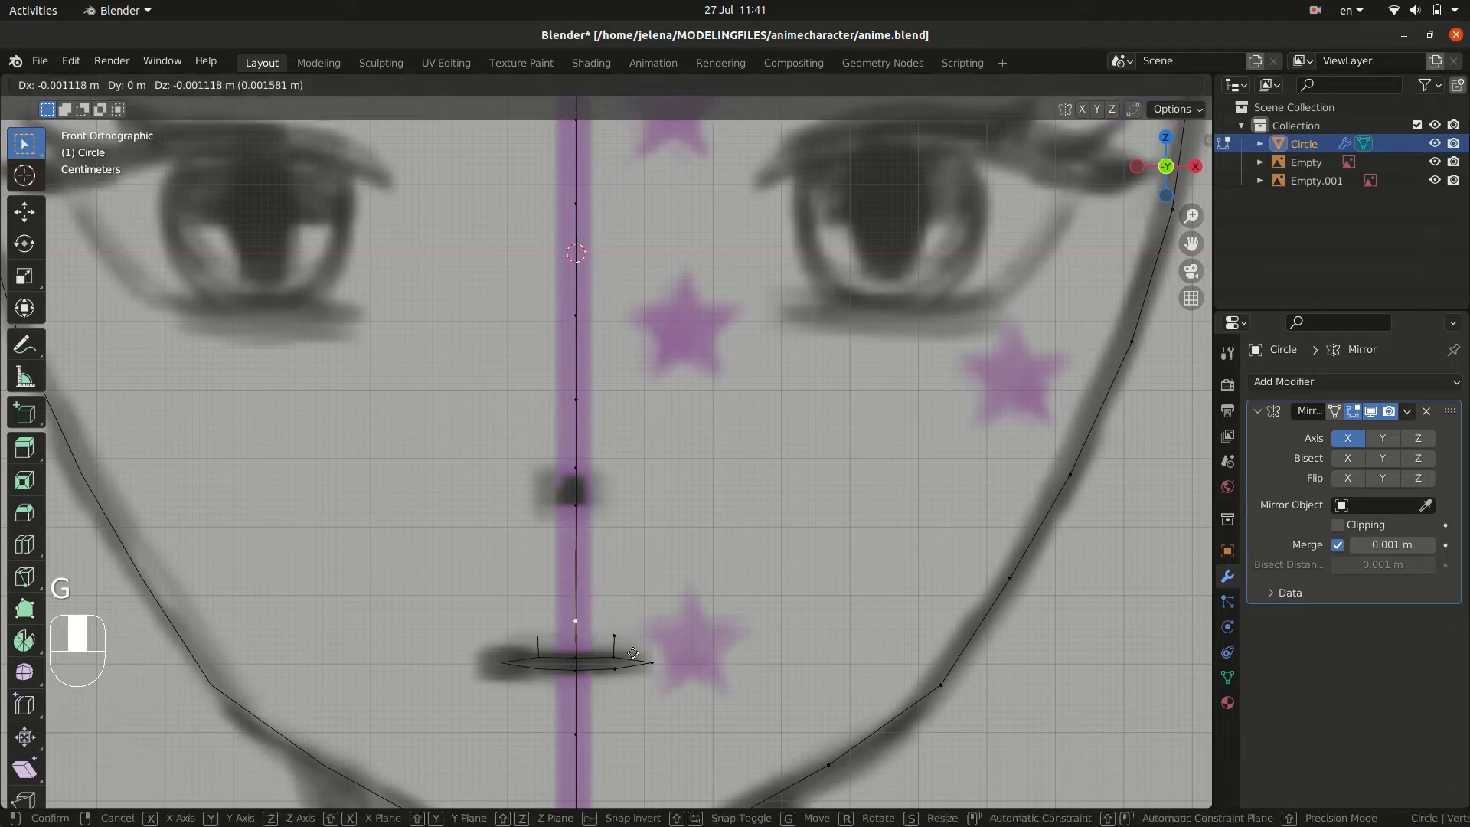
click(631, 665)
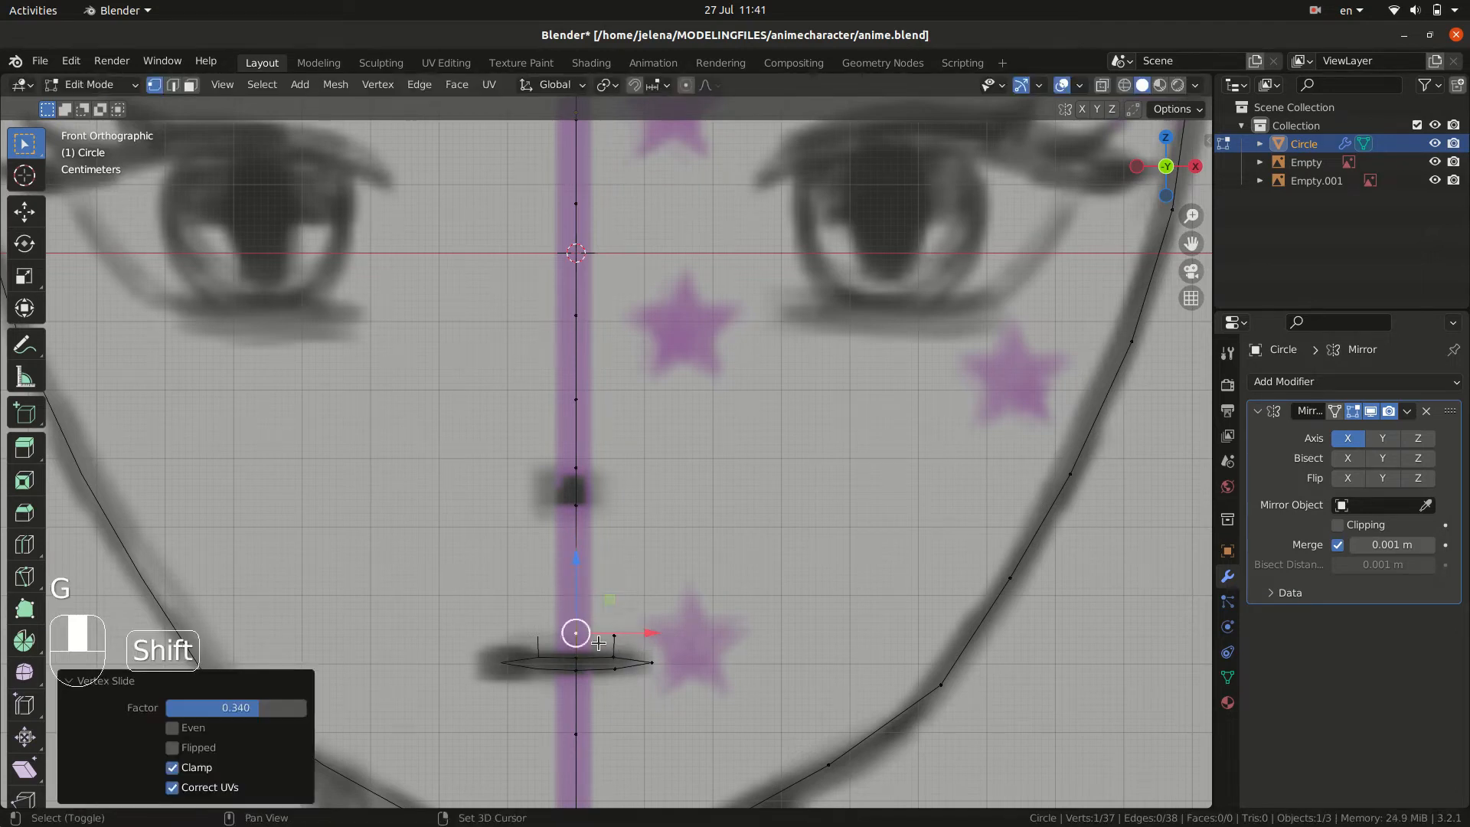
- Fill the inner upper-lip face between the centre line and the extruded vertex
shift+click(619, 652)
shift+click(612, 656)
shift+click(577, 659)
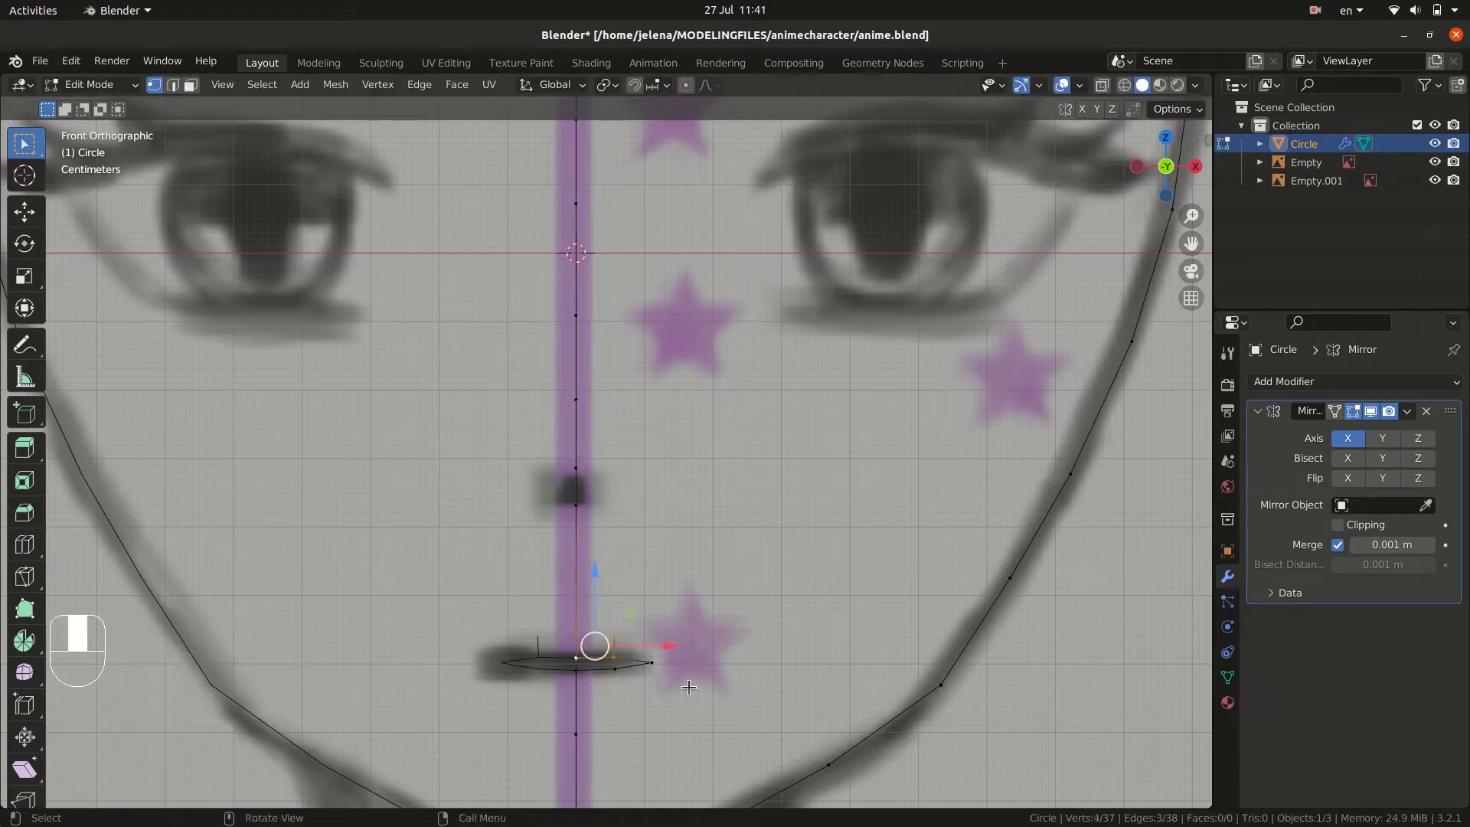
key(f)
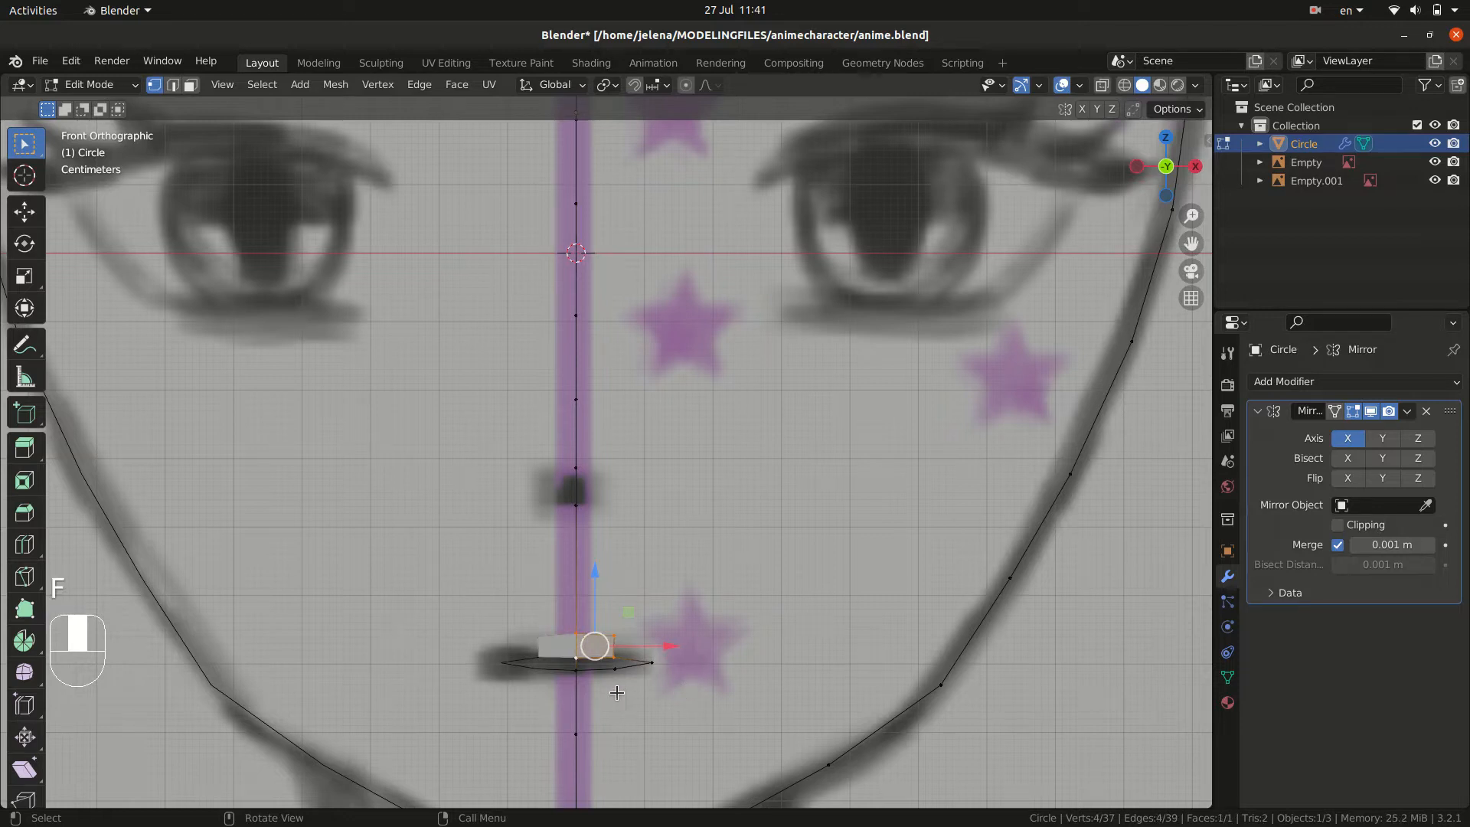
- Extrude the lower line's middle vertex down about 0.037 m and add a single centre-line loop cut slid level with it
click(613, 670)
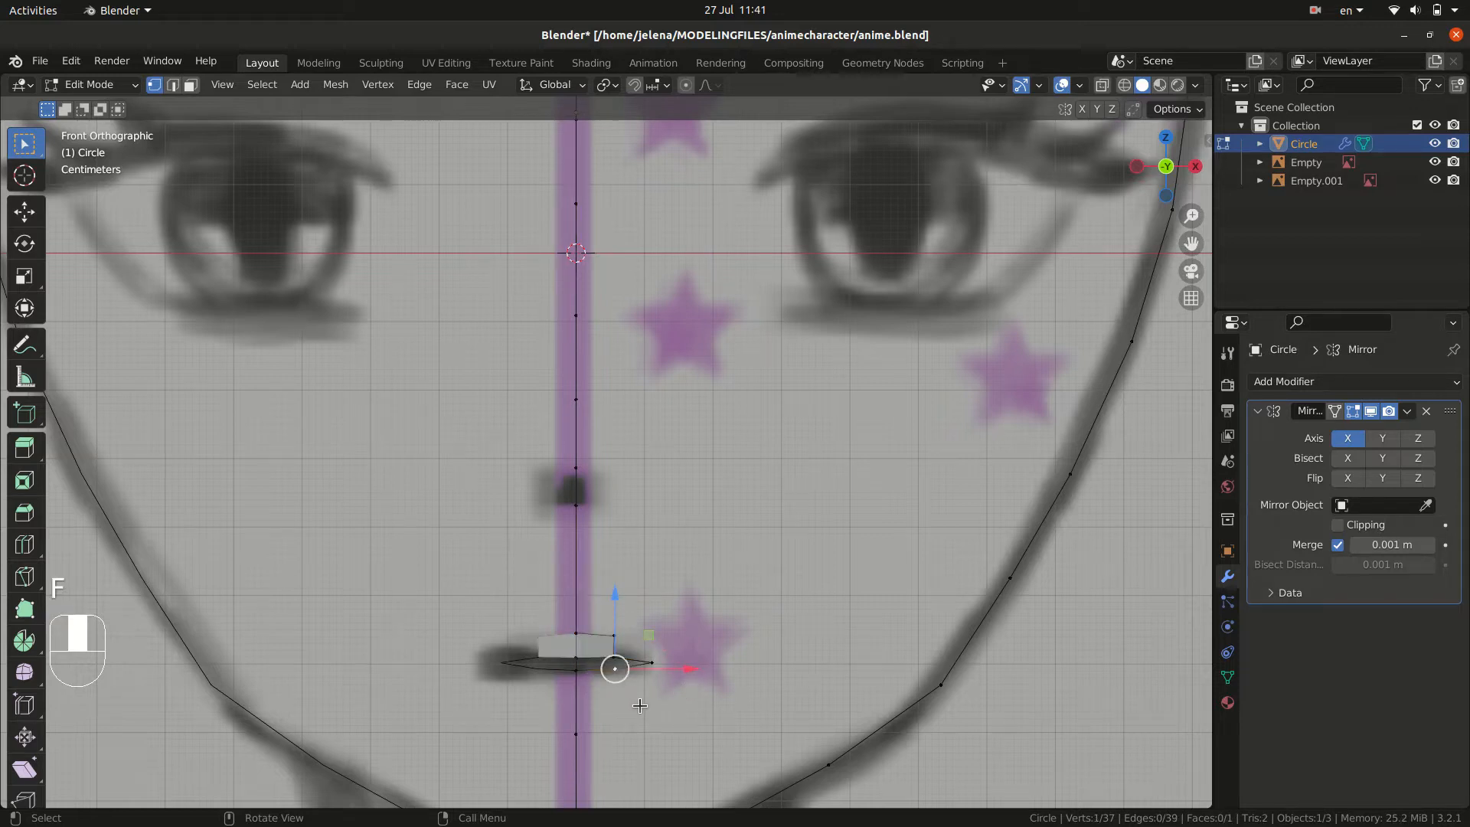
key(e)
click(570, 693)
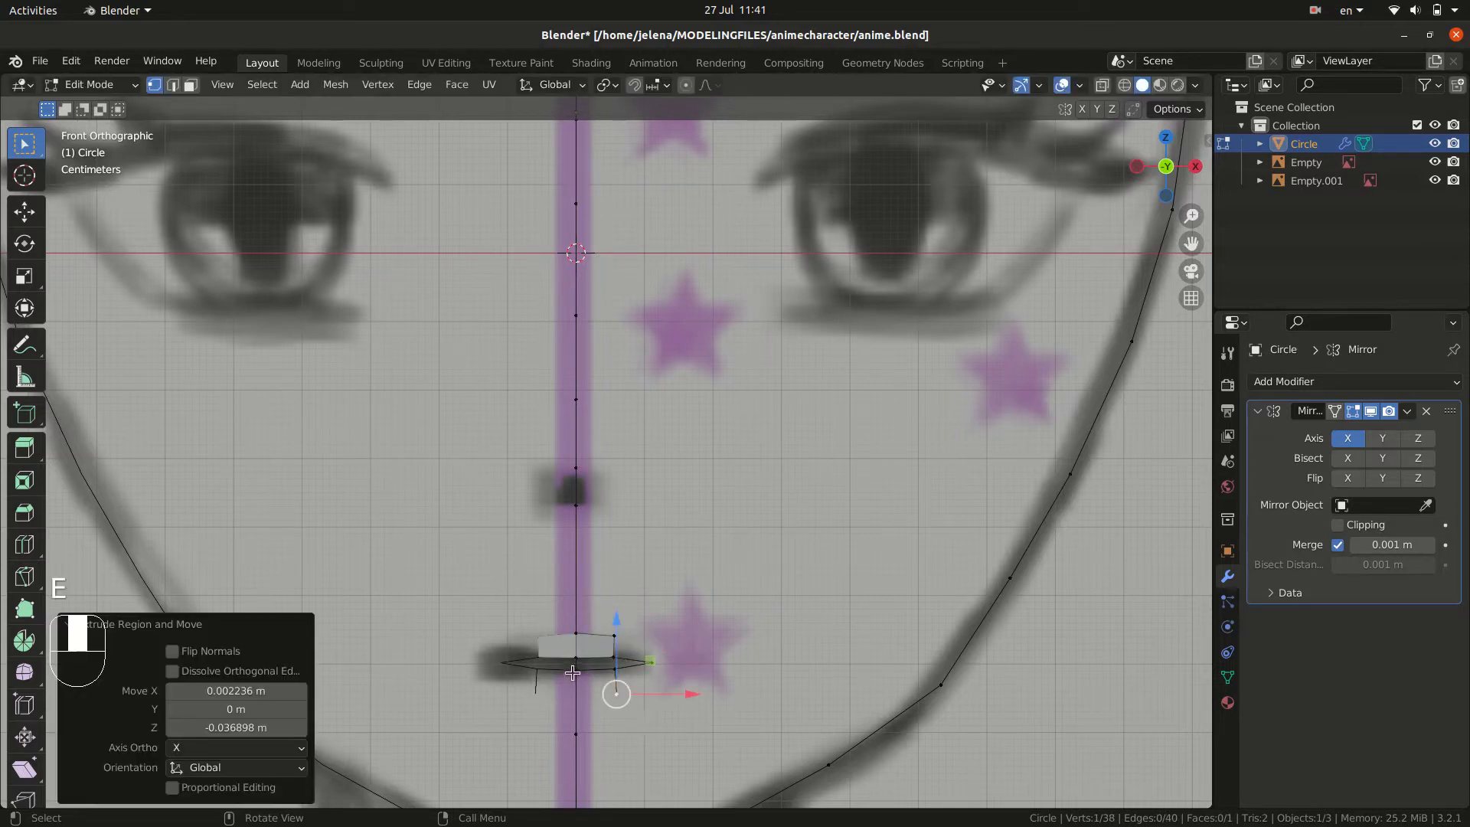
click(572, 673)
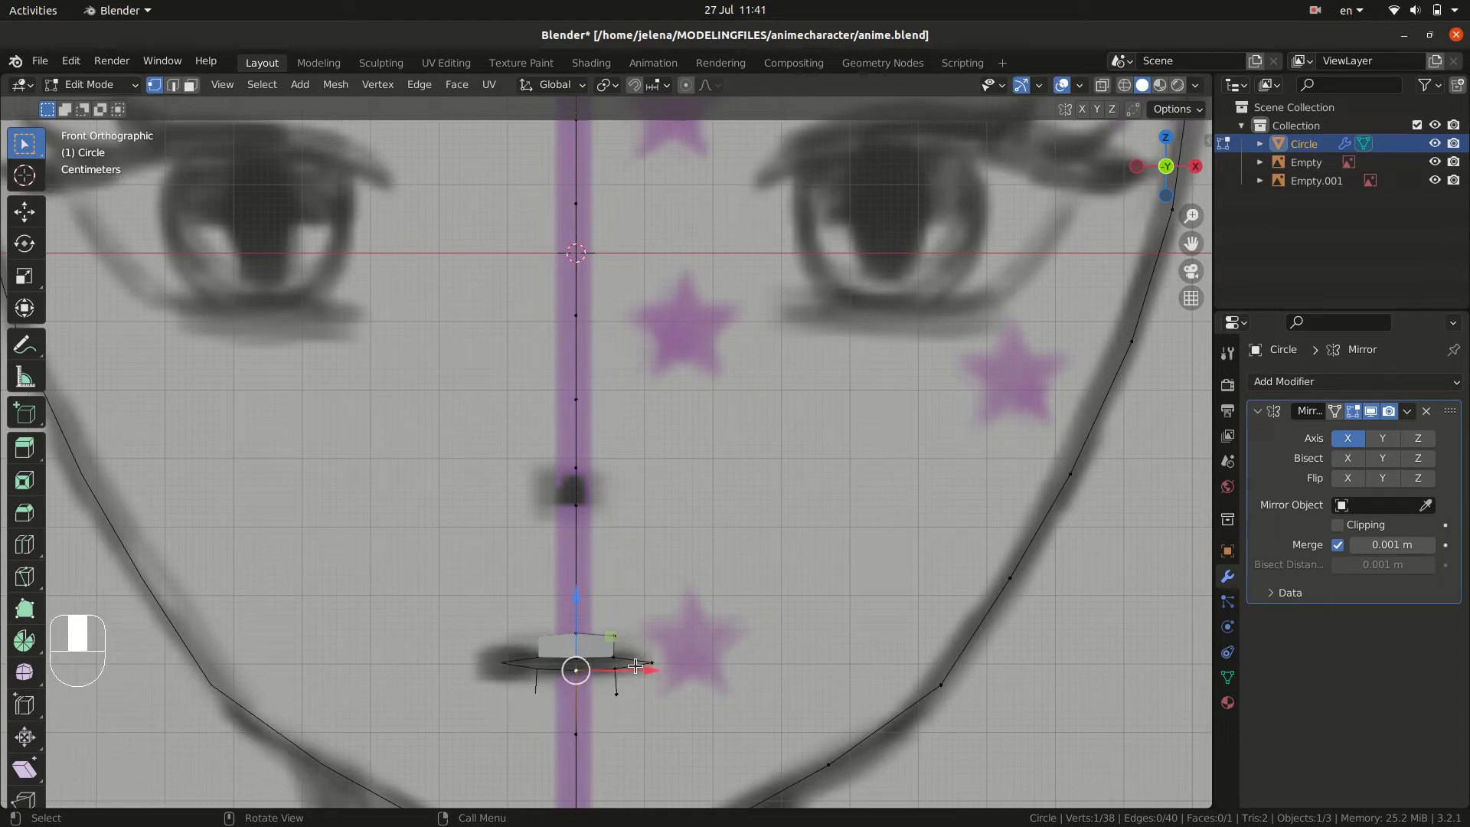
key(ctrl+r)
click(576, 700)
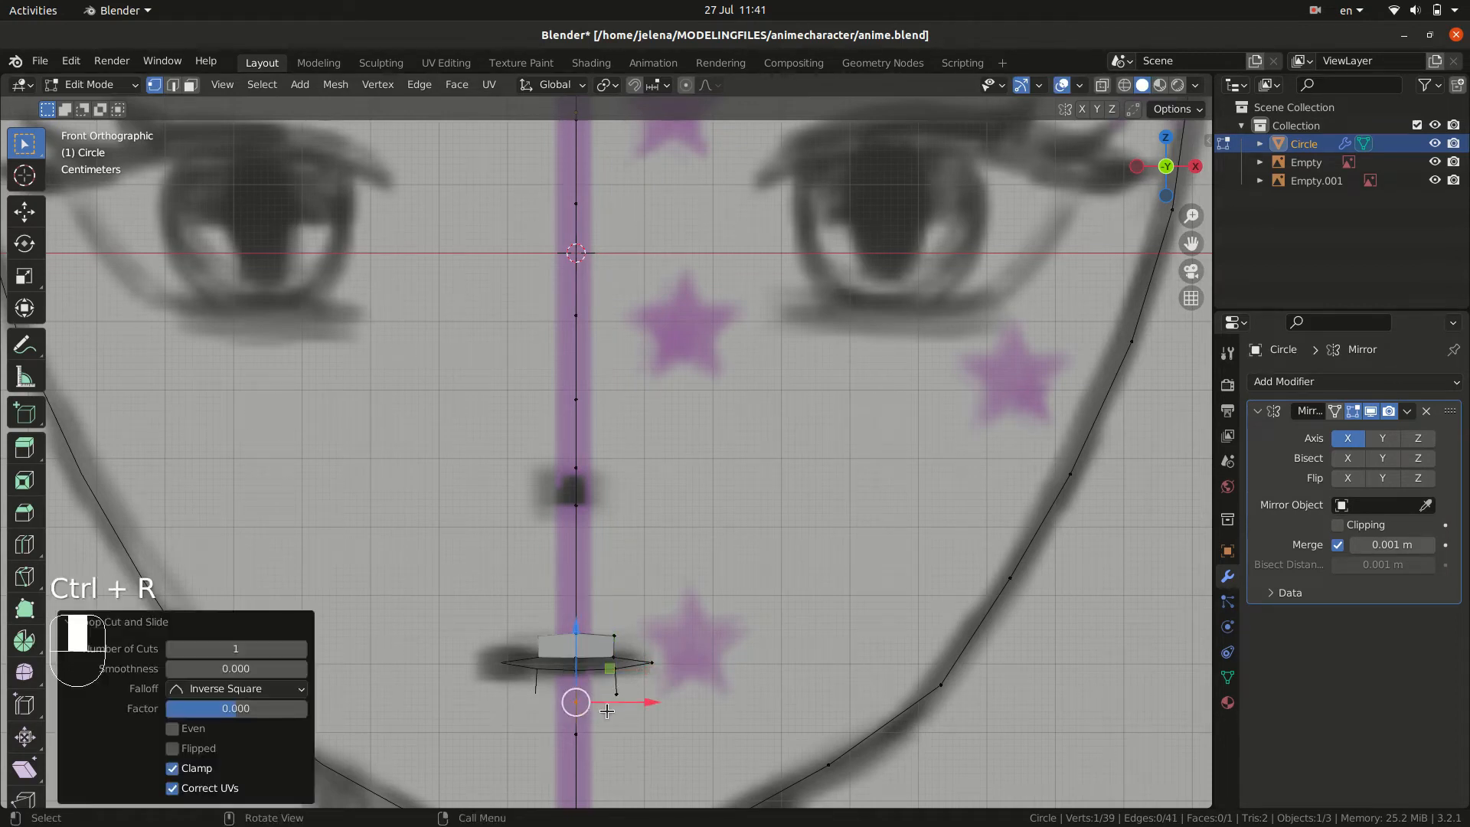
key(g)
key(g)
click(608, 704)
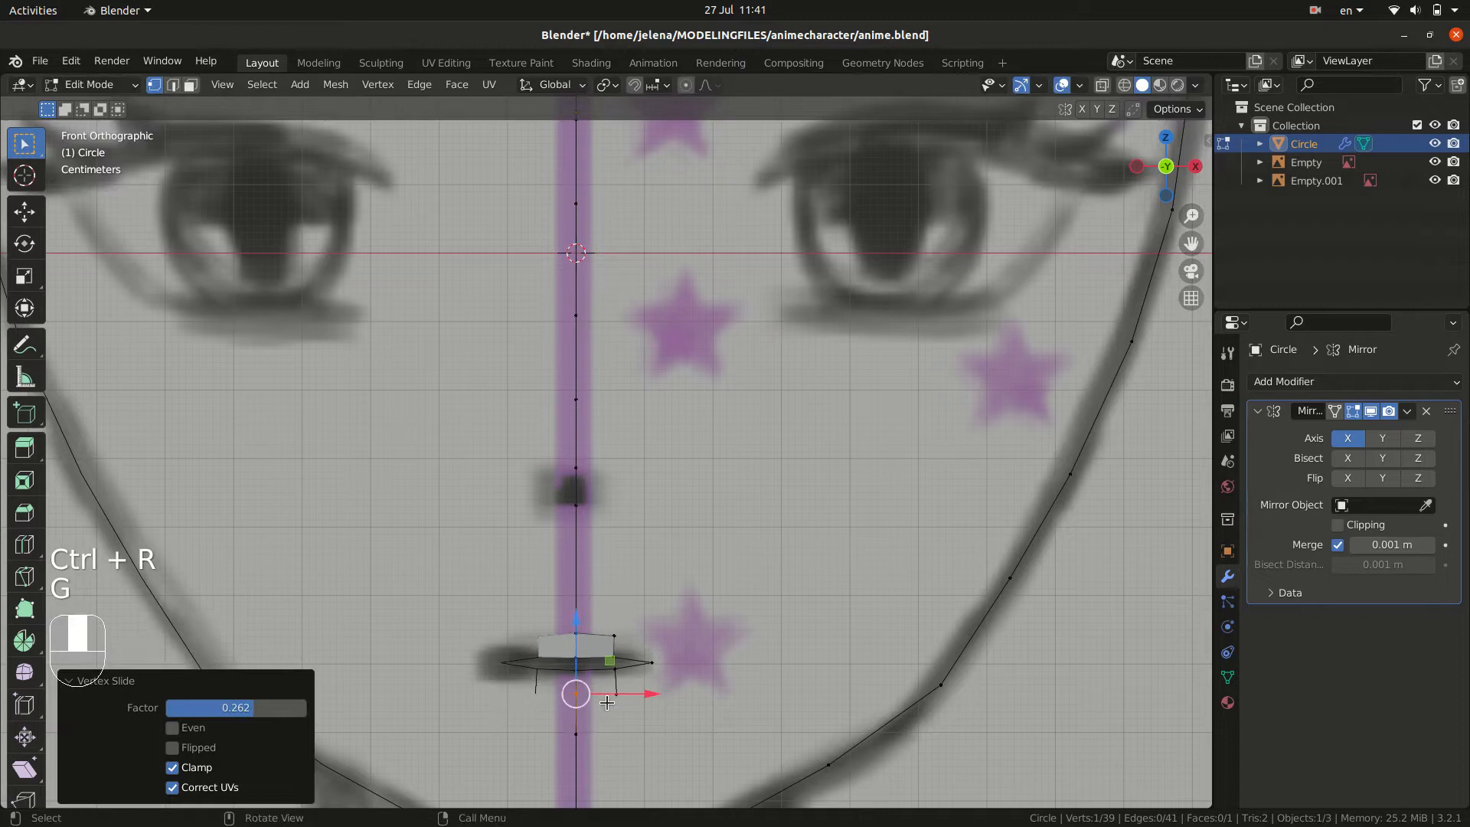
- Fill the inner lower-lip face and raise its outer bottom vertex by about 0.006 m
shift+click(581, 671)
shift+click(616, 672)
key(f)
click(617, 693)
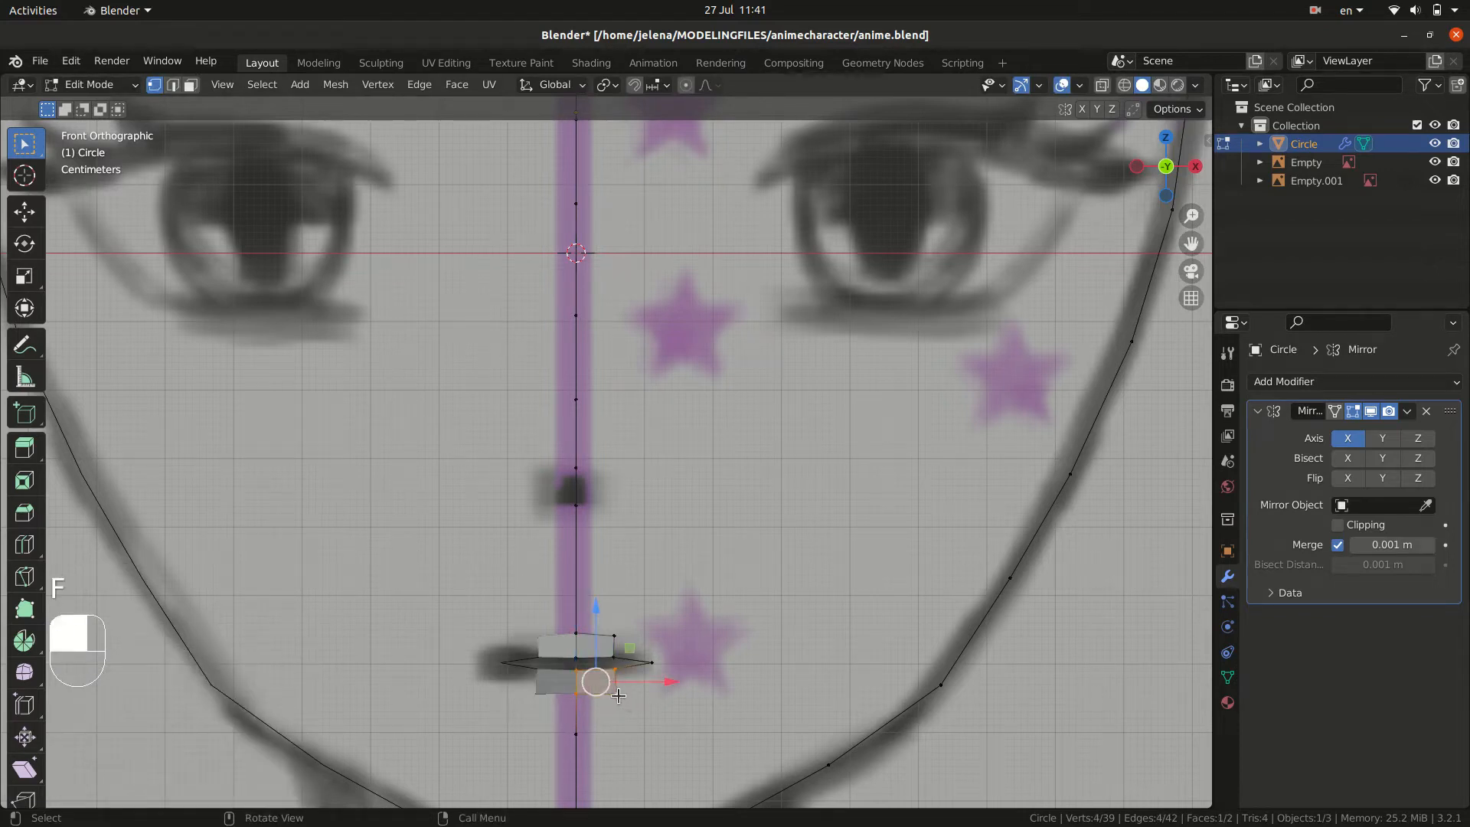
key(g)
click(636, 696)
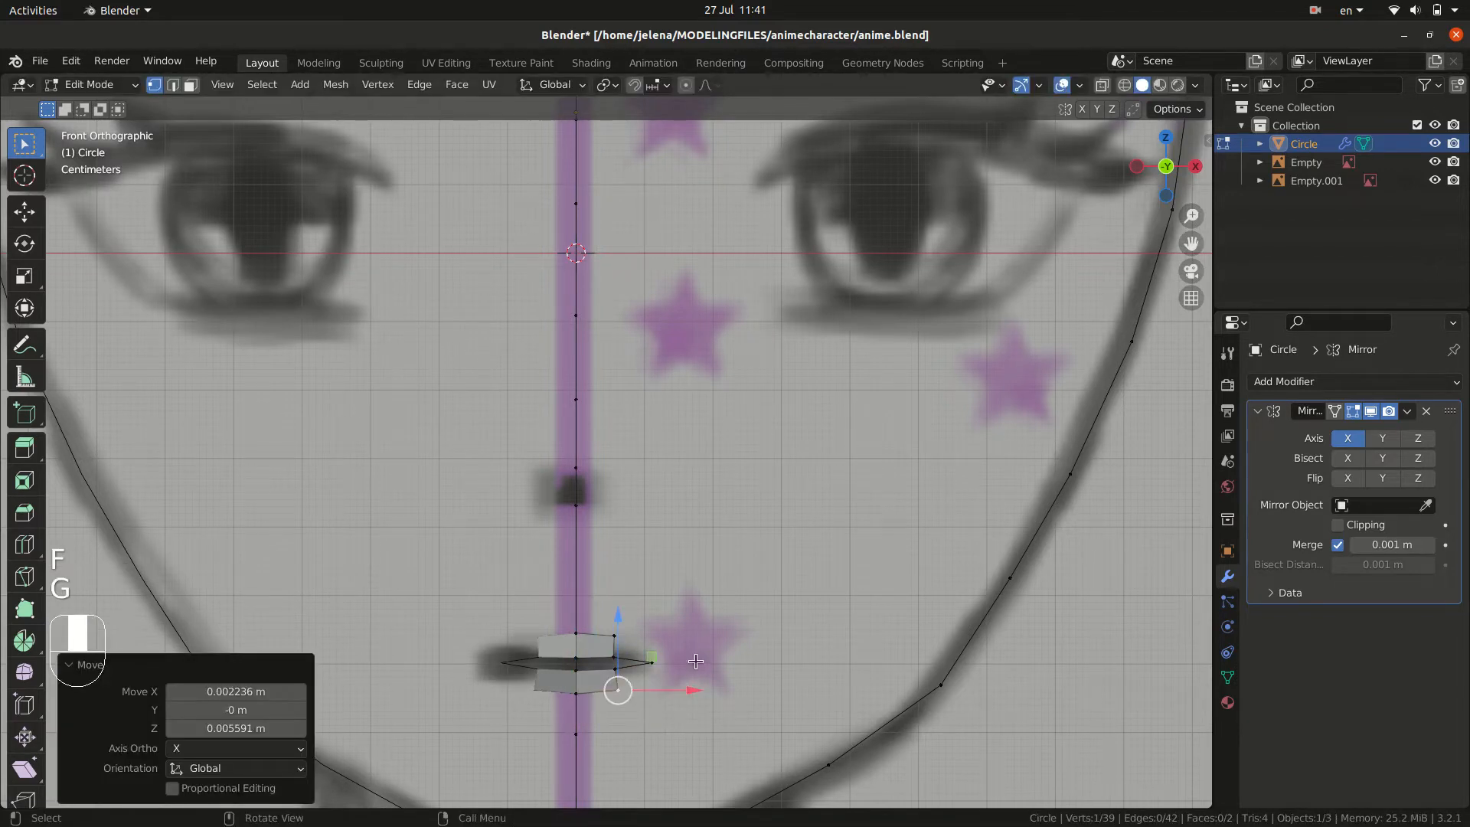
- Extrude the mouth corner vertex up about 0.03 m and fill the outer upper-lip face
key(e)
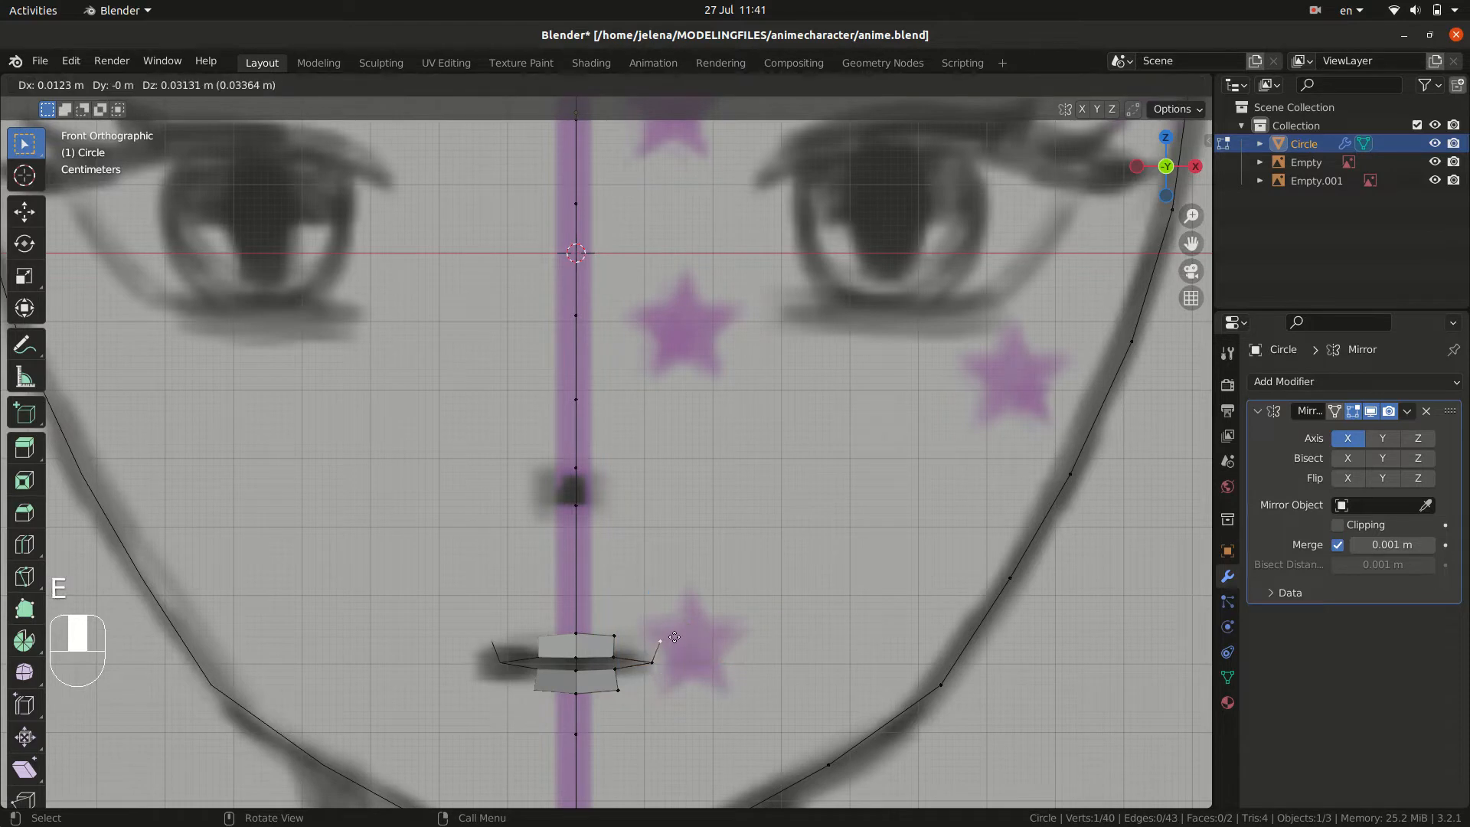
click(667, 638)
shift+click(619, 638)
shift+click(615, 657)
shift+click(657, 663)
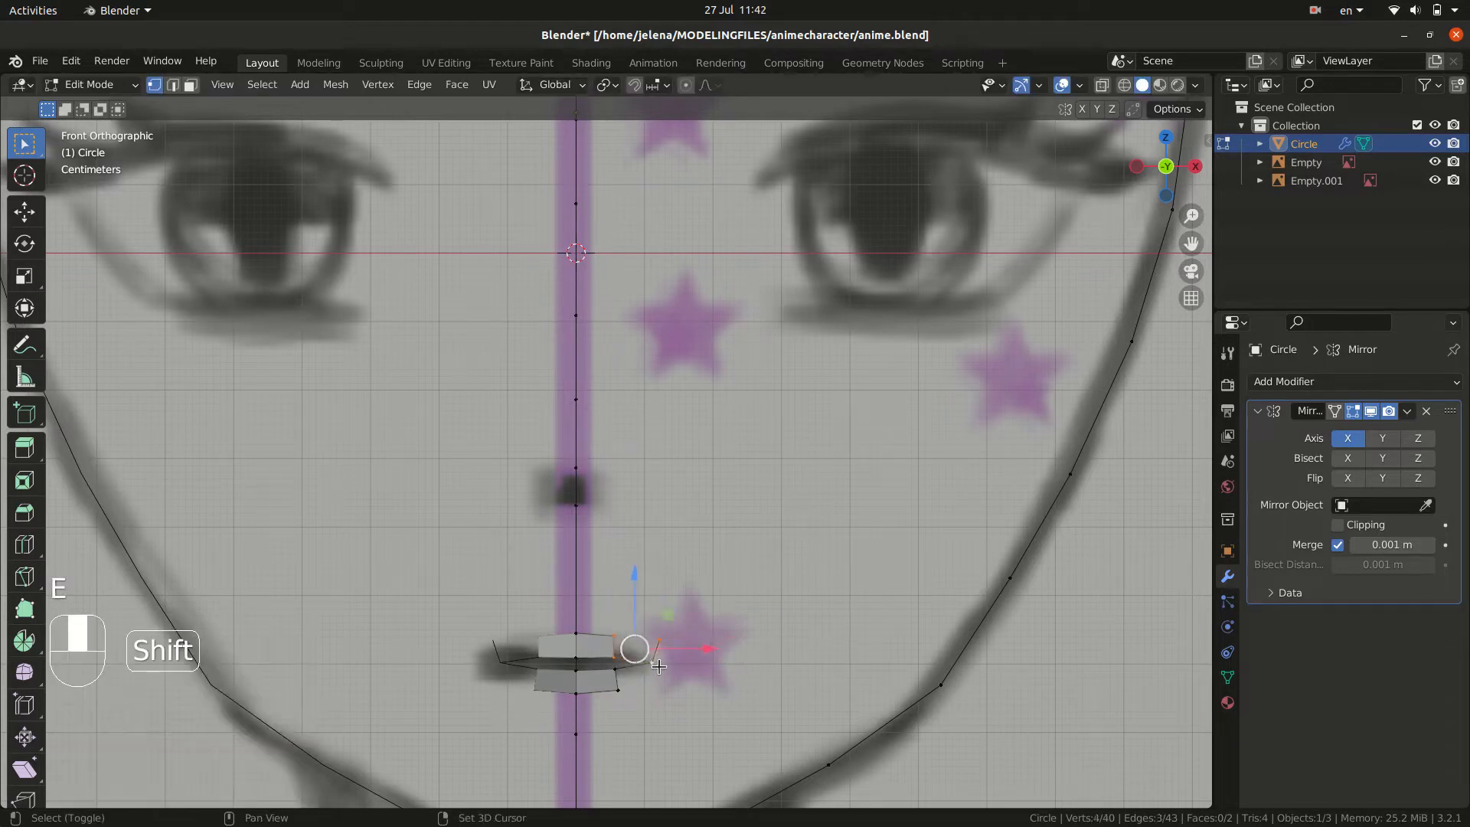
key(f)
- Extrude the mouth corner vertex downward and slightly outward, and fill the outer lower-lip face
click(660, 666)
key(e)
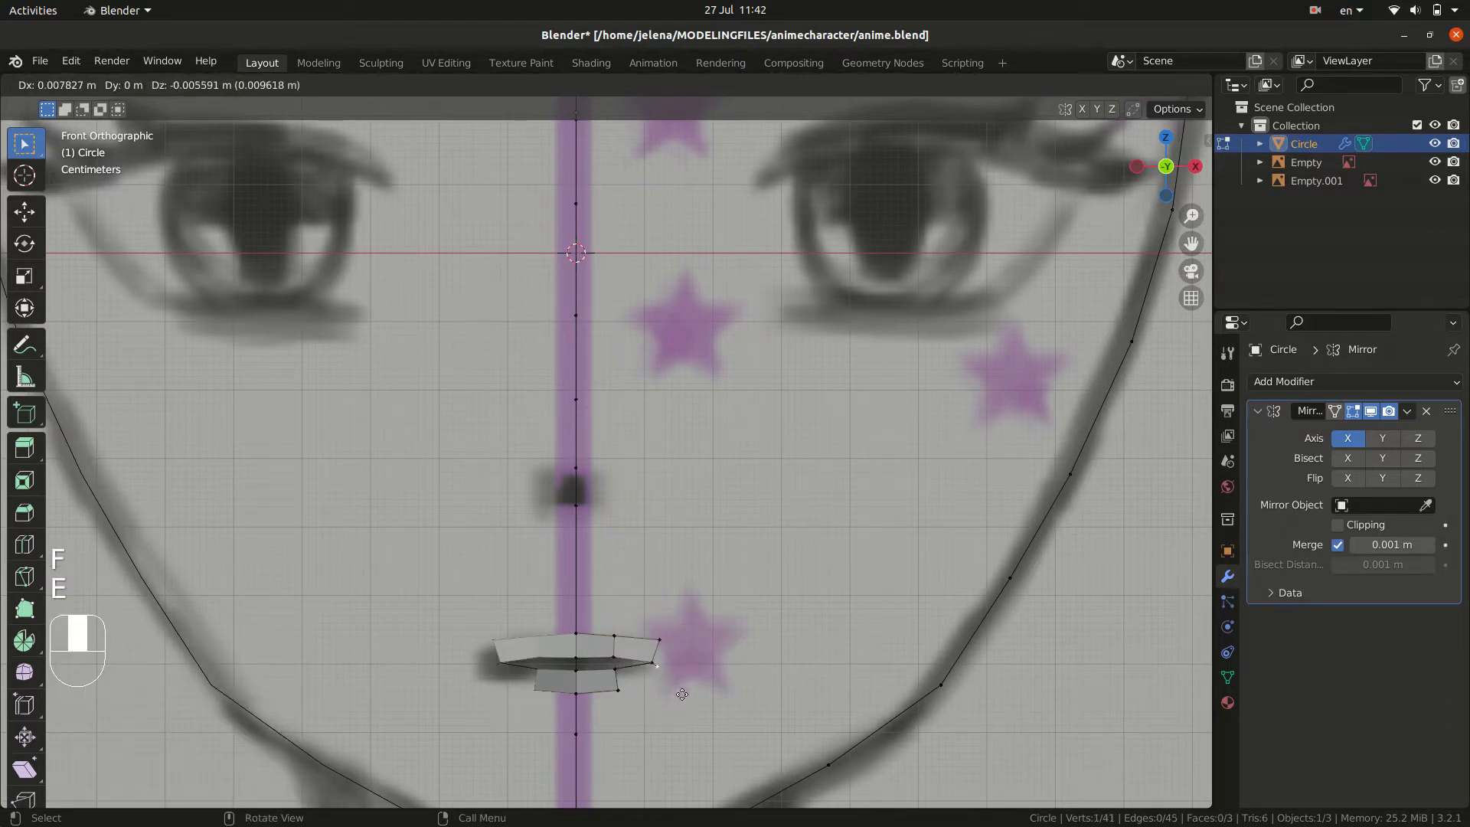
click(683, 709)
shift+click(614, 672)
shift+click(651, 665)
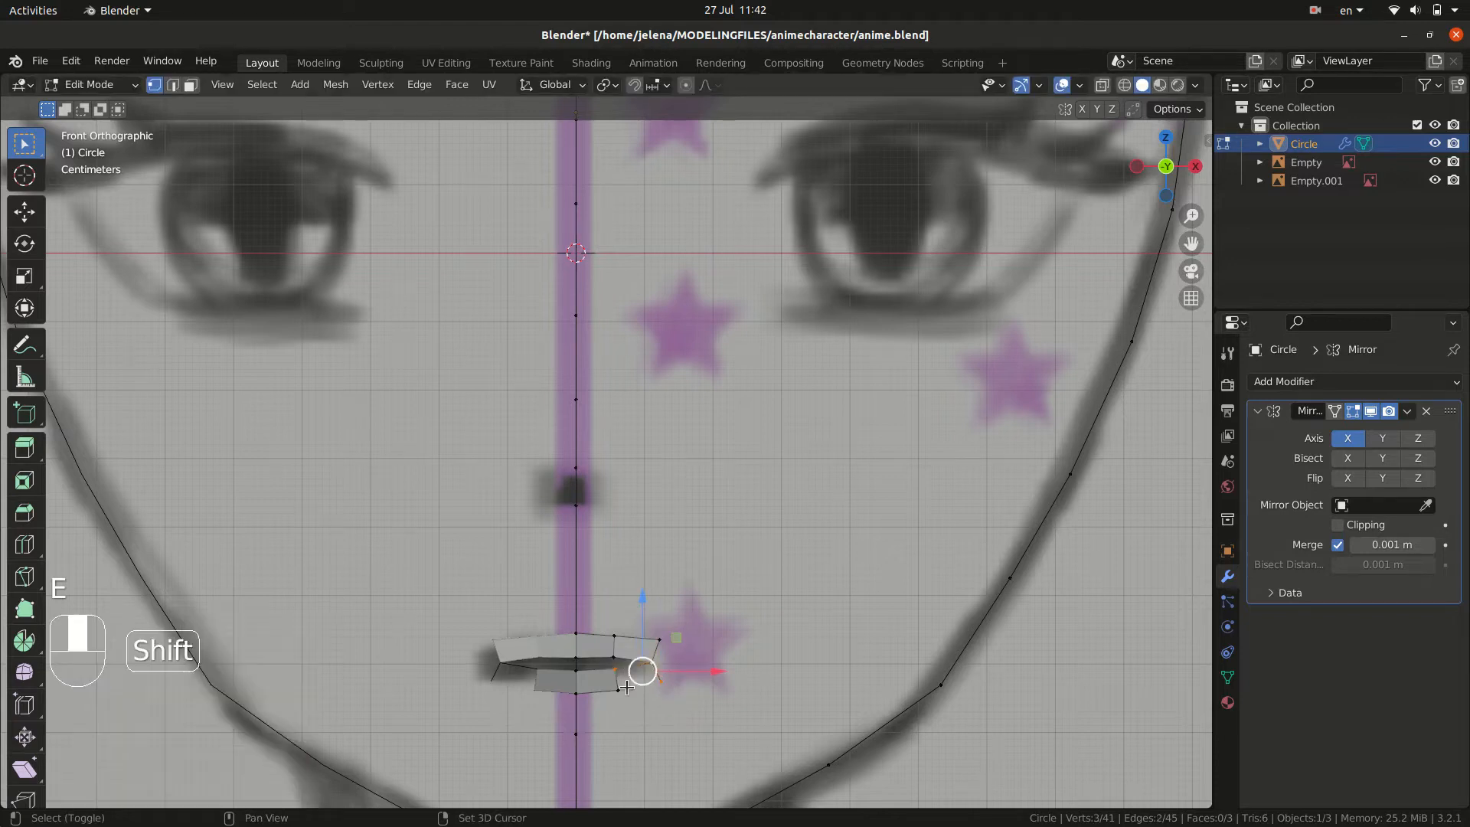
shift+click(620, 690)
key(f)
- Extrude the upper lip's outer vertex about 0.022 m outward and 0.03 m down, and fill the face closing the mouth corner
ctrl+middle_drag(721, 634, 660, 653)
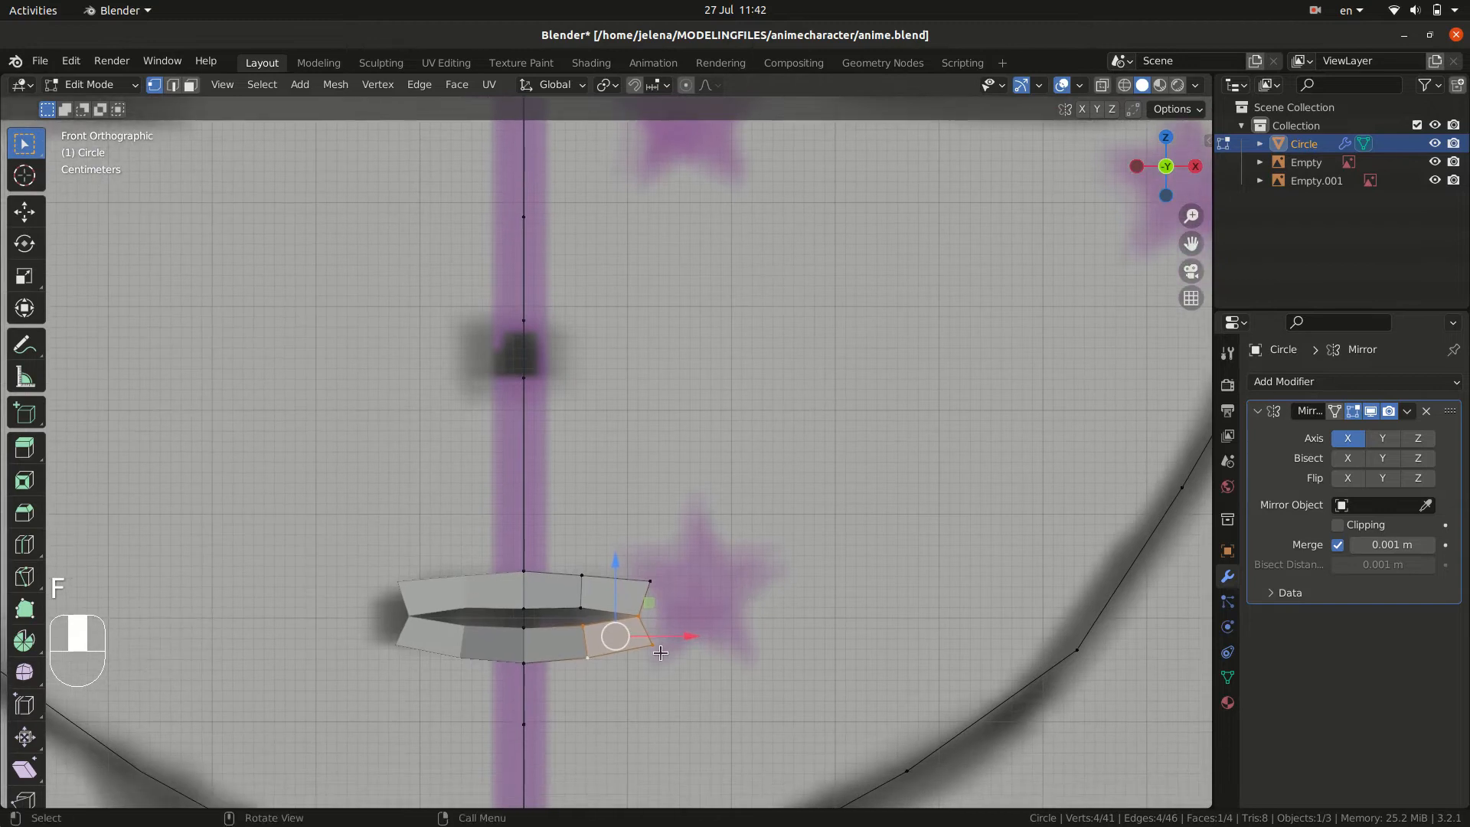
click(651, 582)
key(e)
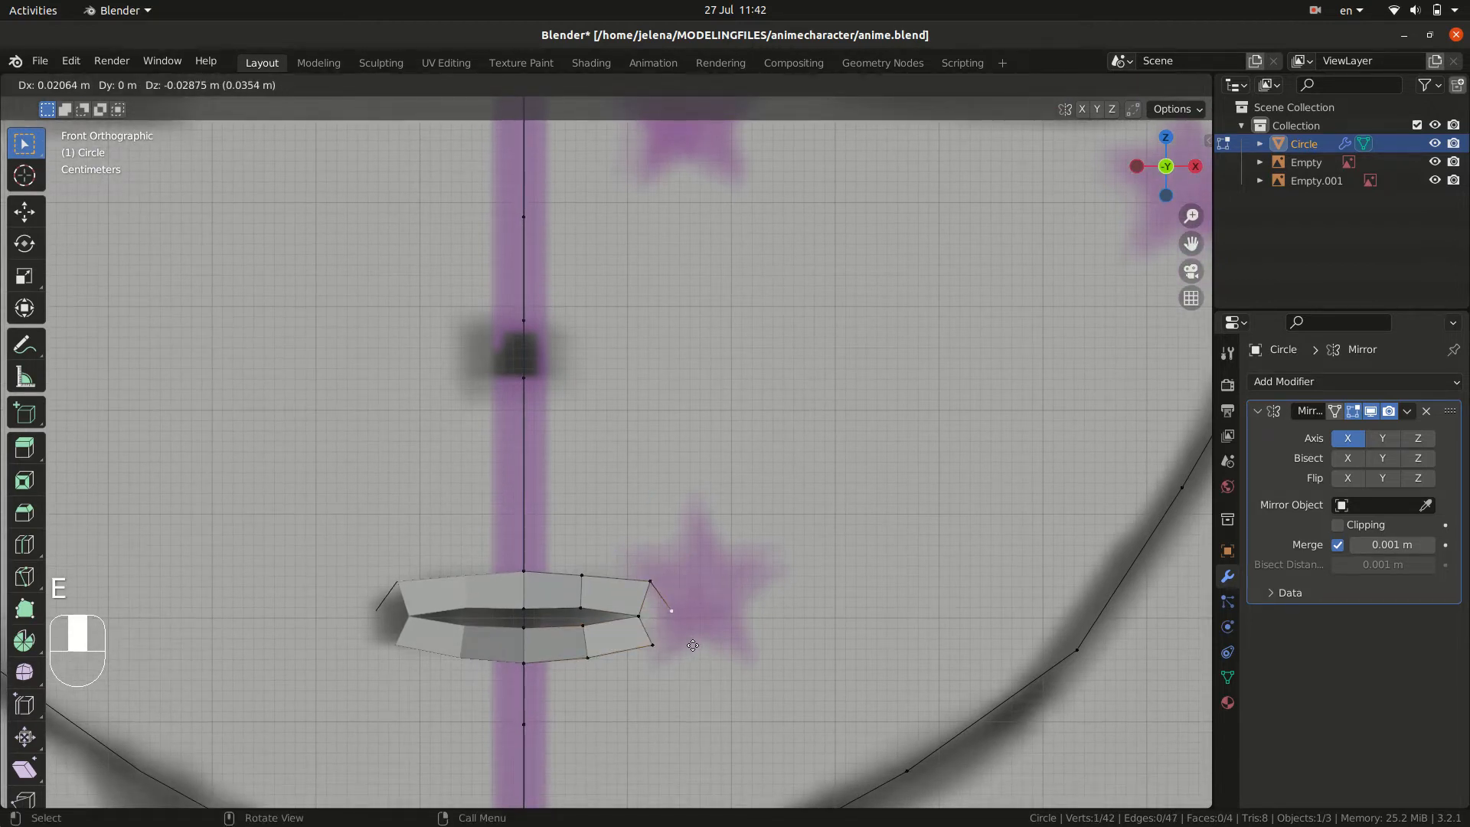
click(694, 647)
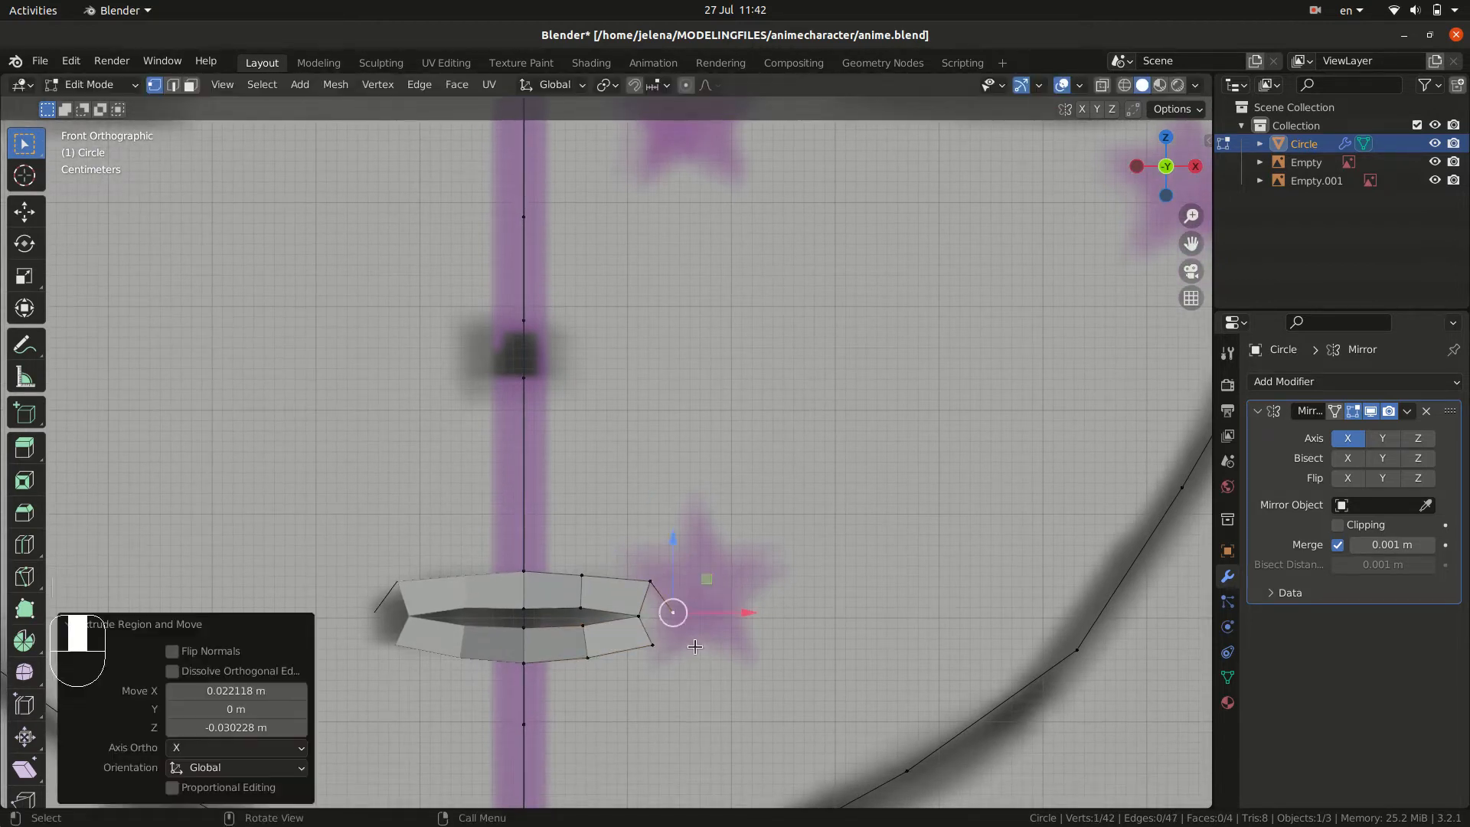
ctrl+click(656, 647)
ctrl+click(641, 619)
shift+click(643, 619)
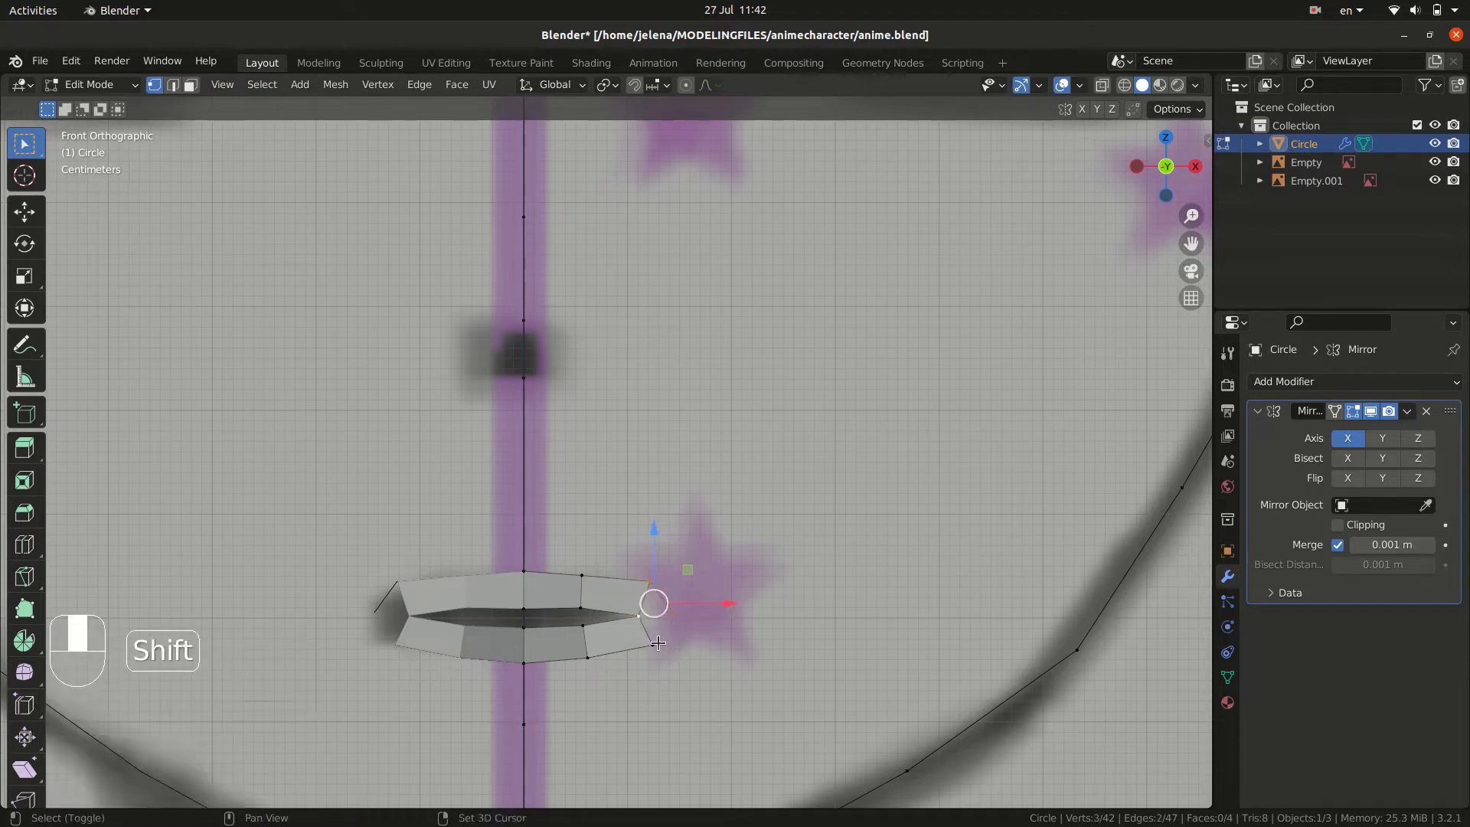
shift+click(658, 643)
key(f)
click(713, 653)
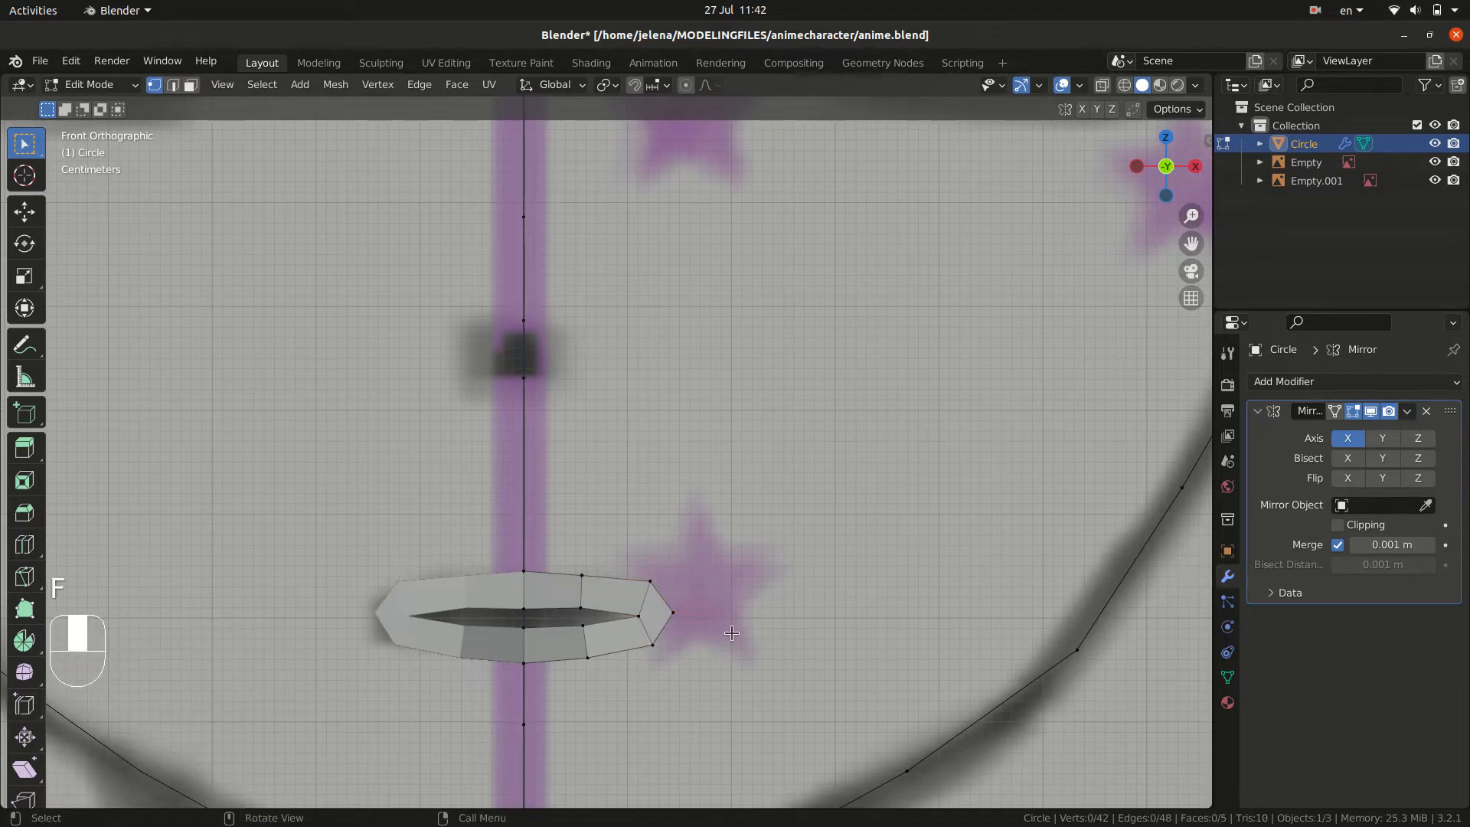
- In the right side view, move the mouth's outermost vertex back about 0.04 m and the lower lip's outer vertex back about 0.05 m
ctrl+middle_drag(790, 572, 758, 621)
middle_drag(758, 600, 766, 596)
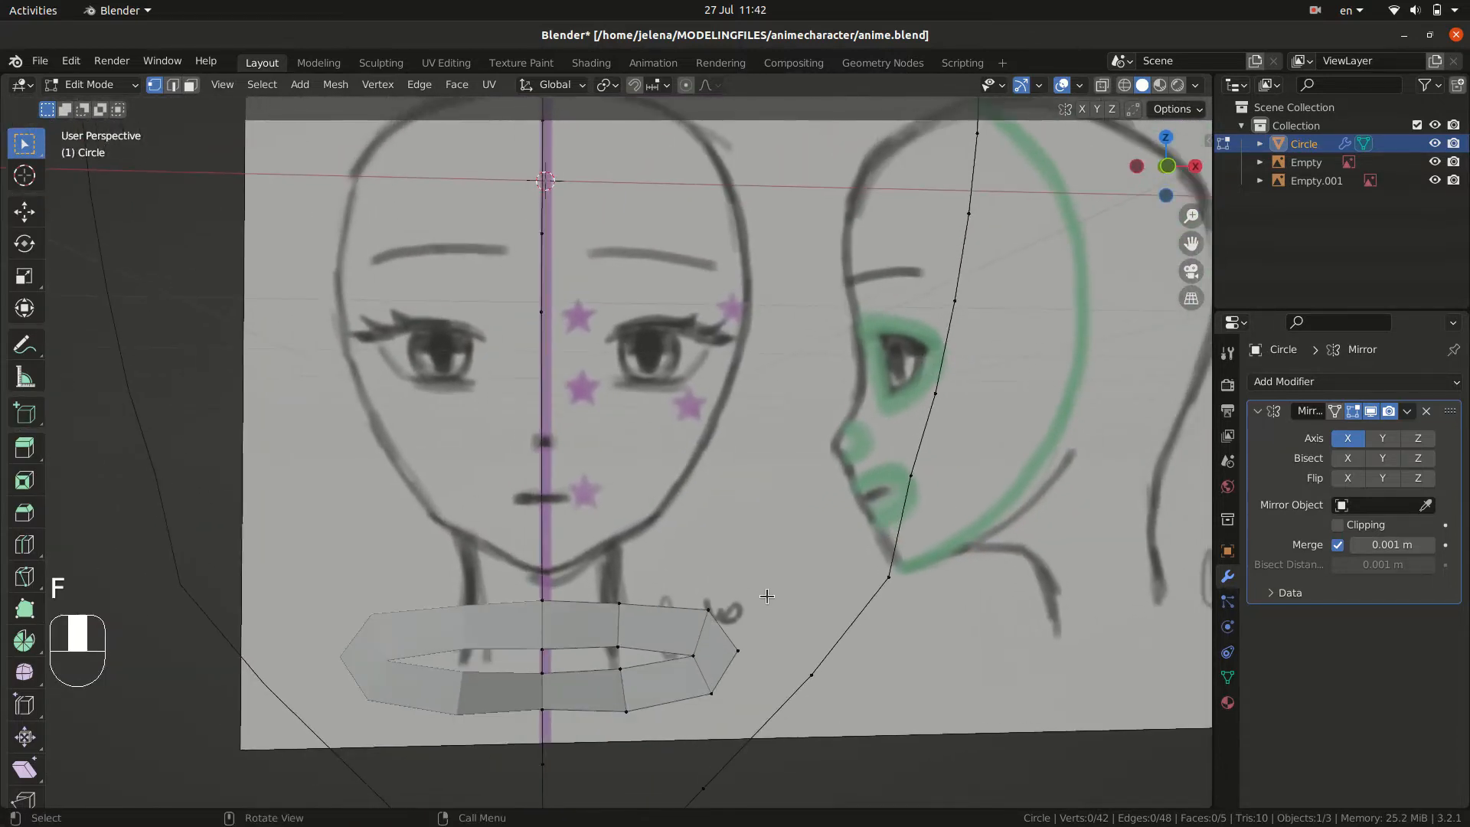
click(740, 650)
key(KP_6)
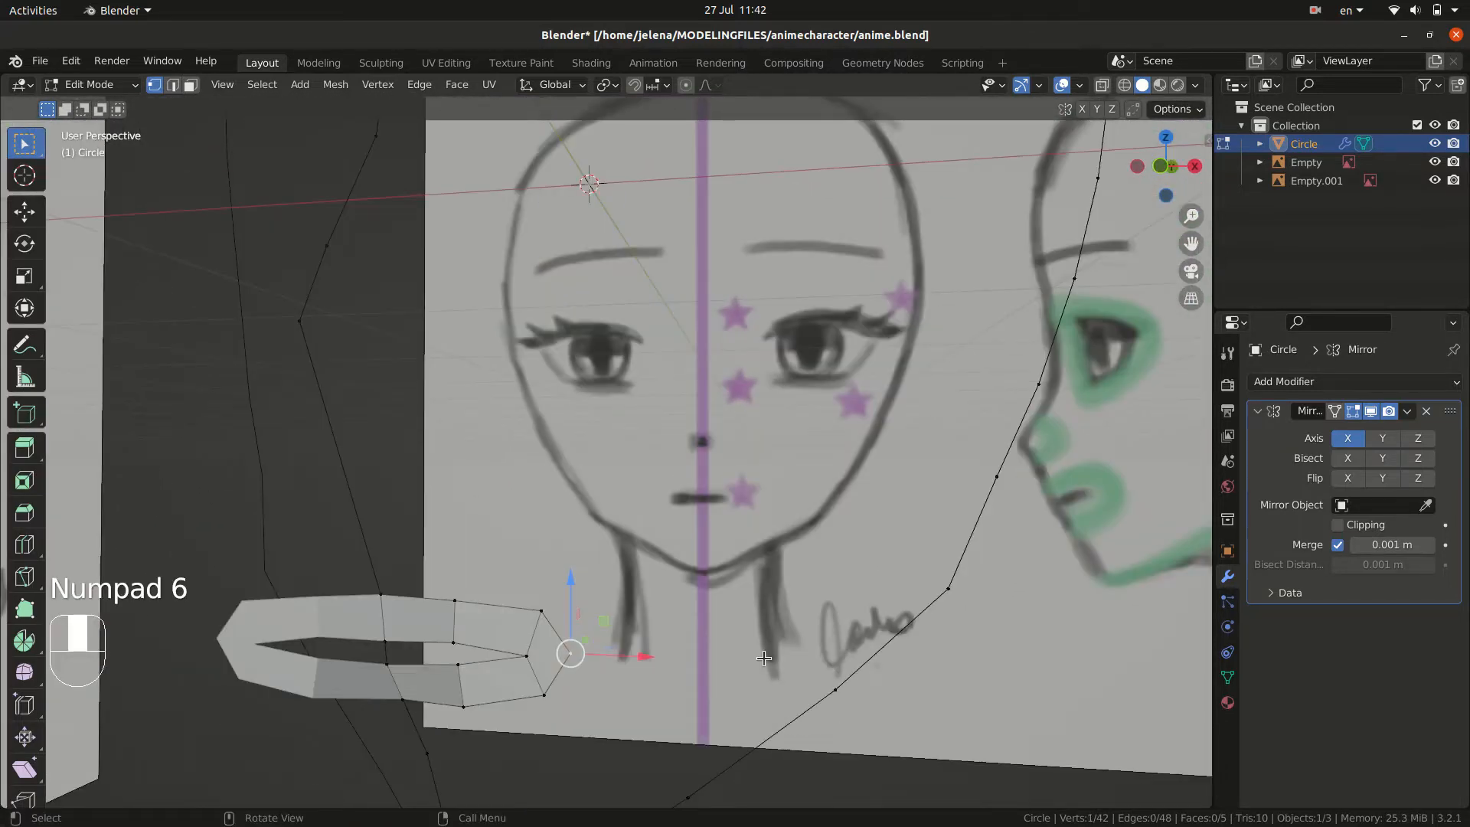
key(KP_3)
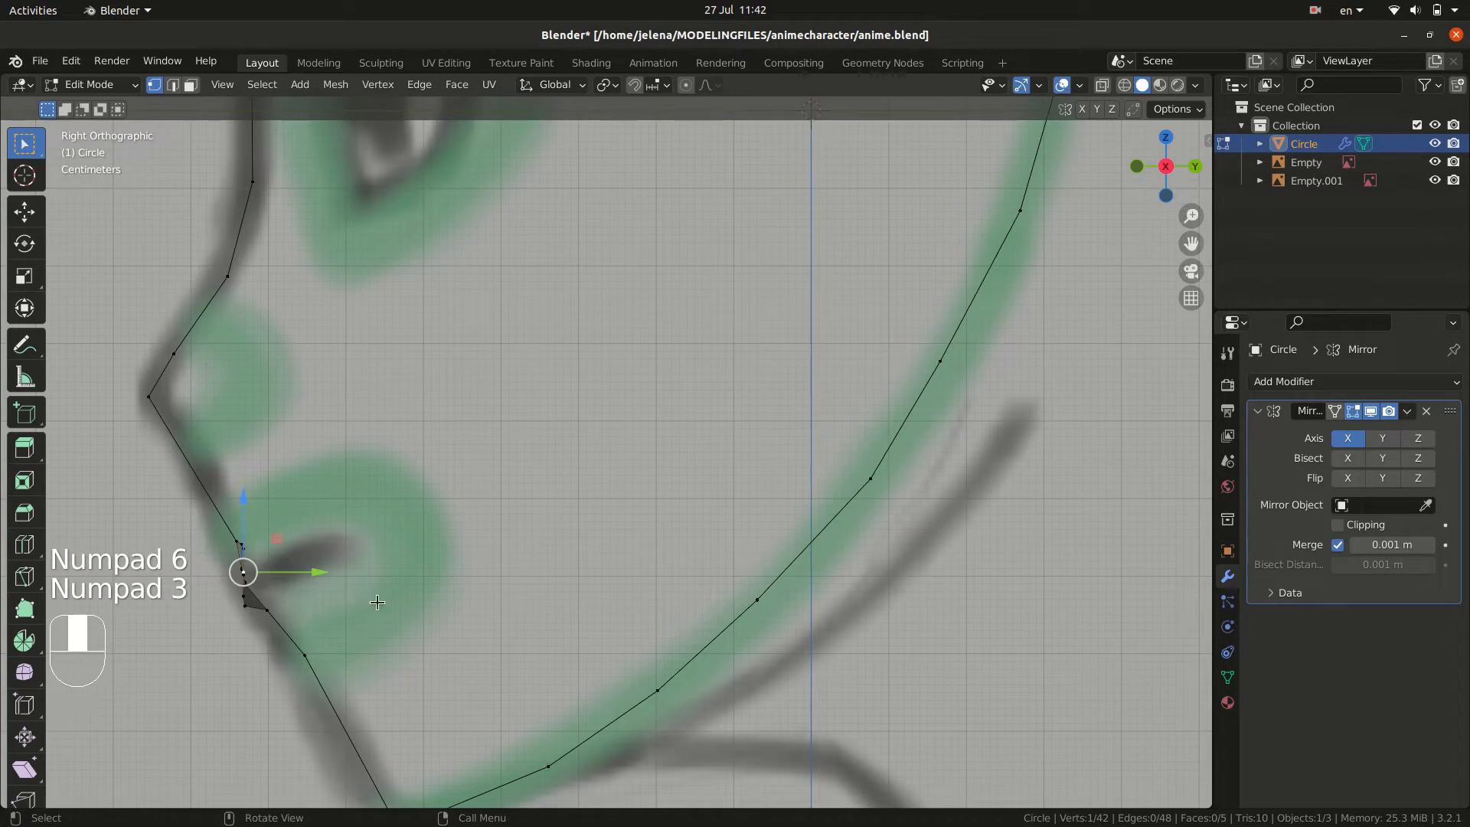
ctrl+middle_drag(376, 603, 566, 559)
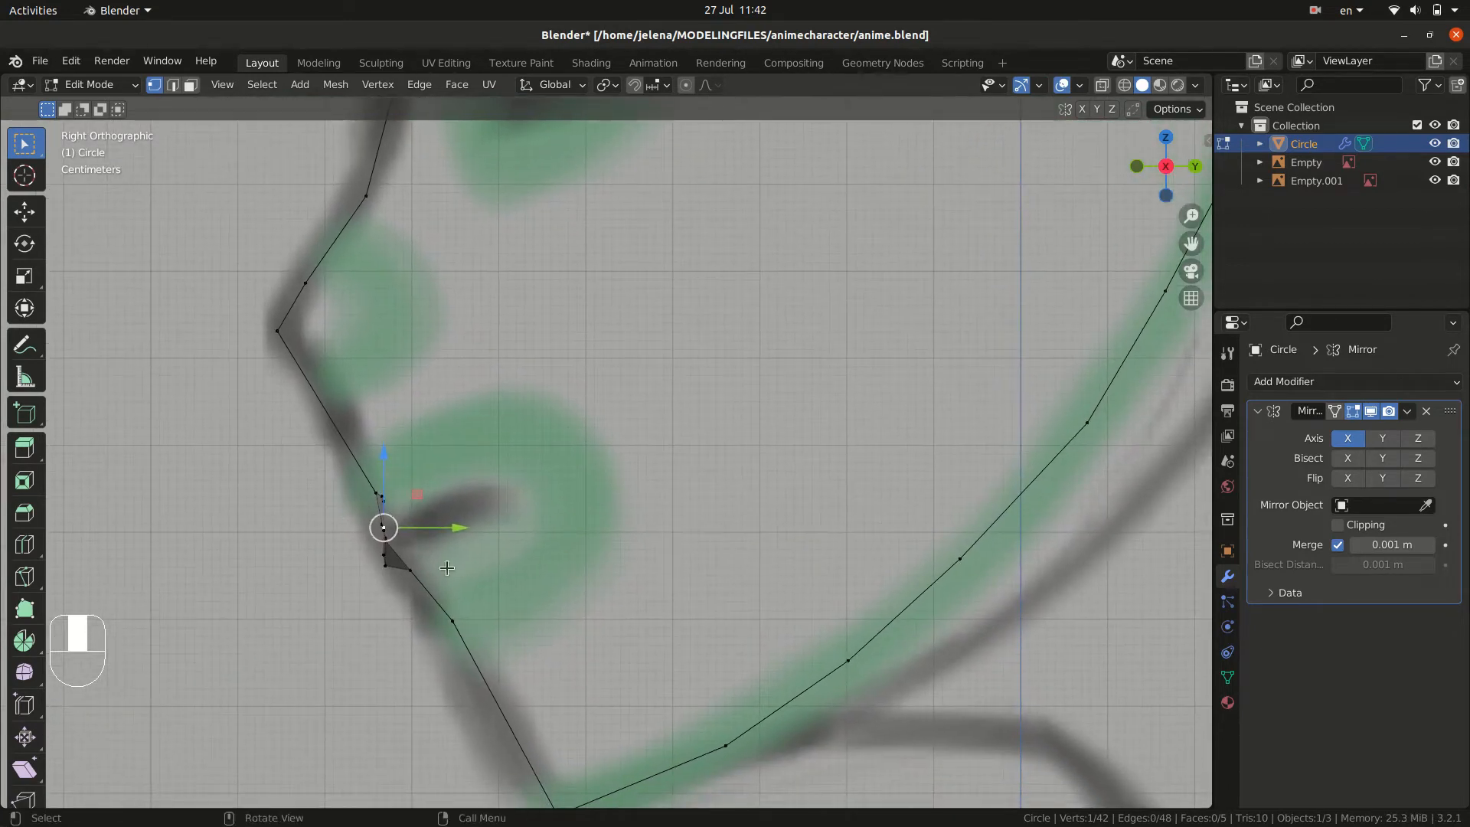
key(g)
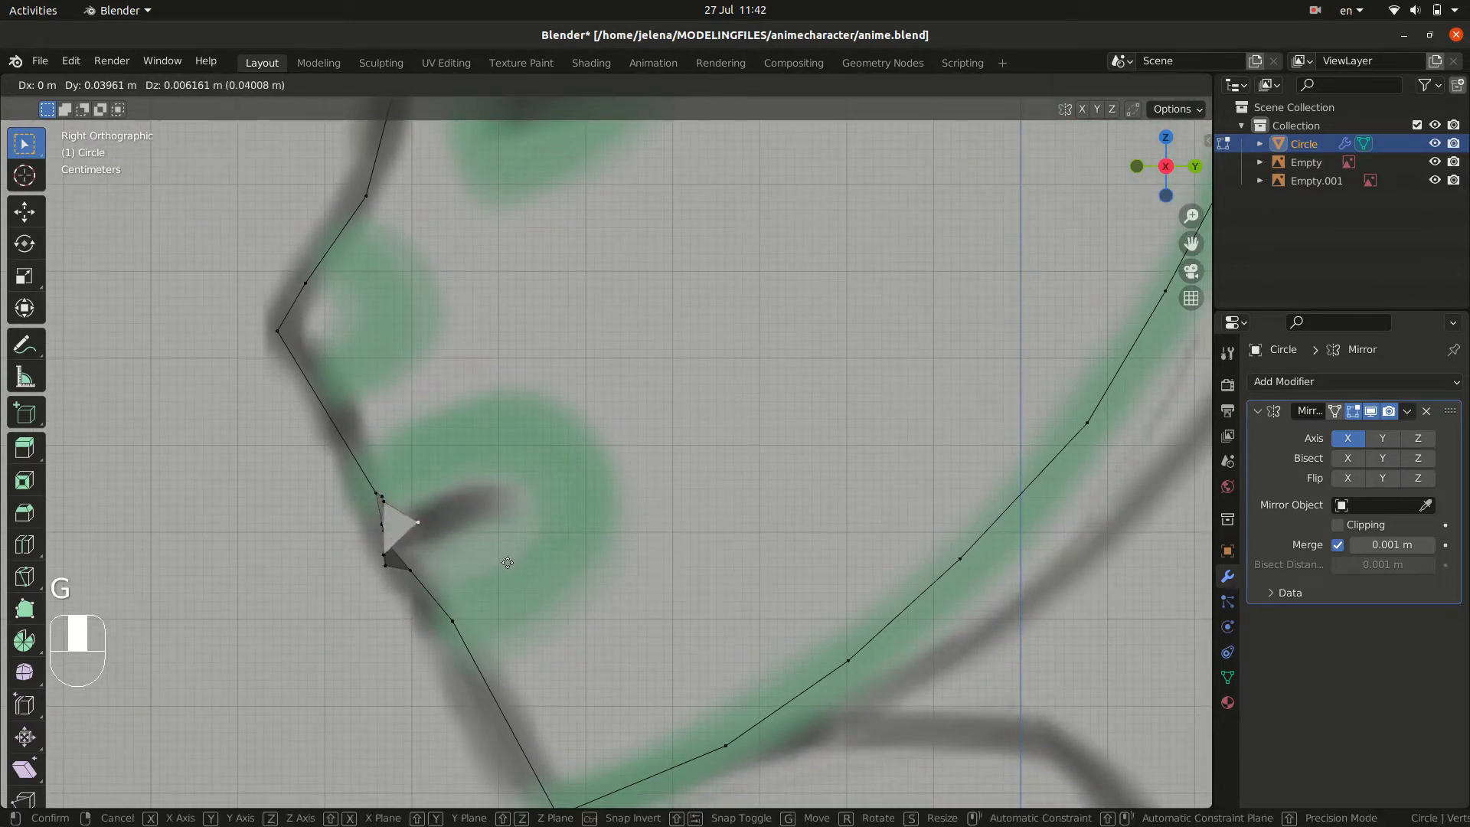
click(460, 567)
key(g)
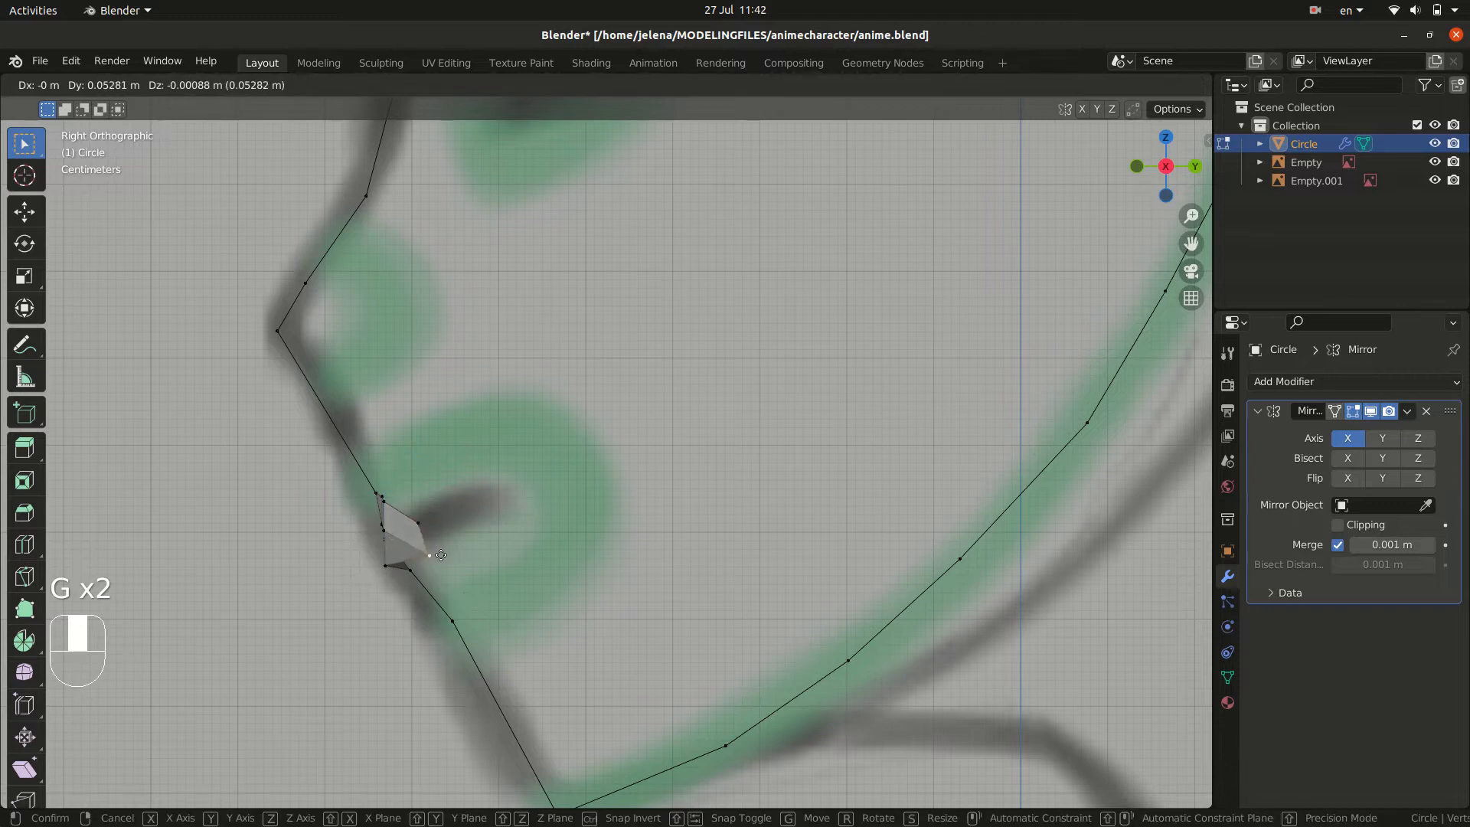
click(437, 554)
- Reposition the remaining lip vertices along the side profile, shifting the upper lip's outer vertex about 0.005 m in Y and 0.006 m in Z
key(g)
key(g)
key(g)
key(g)
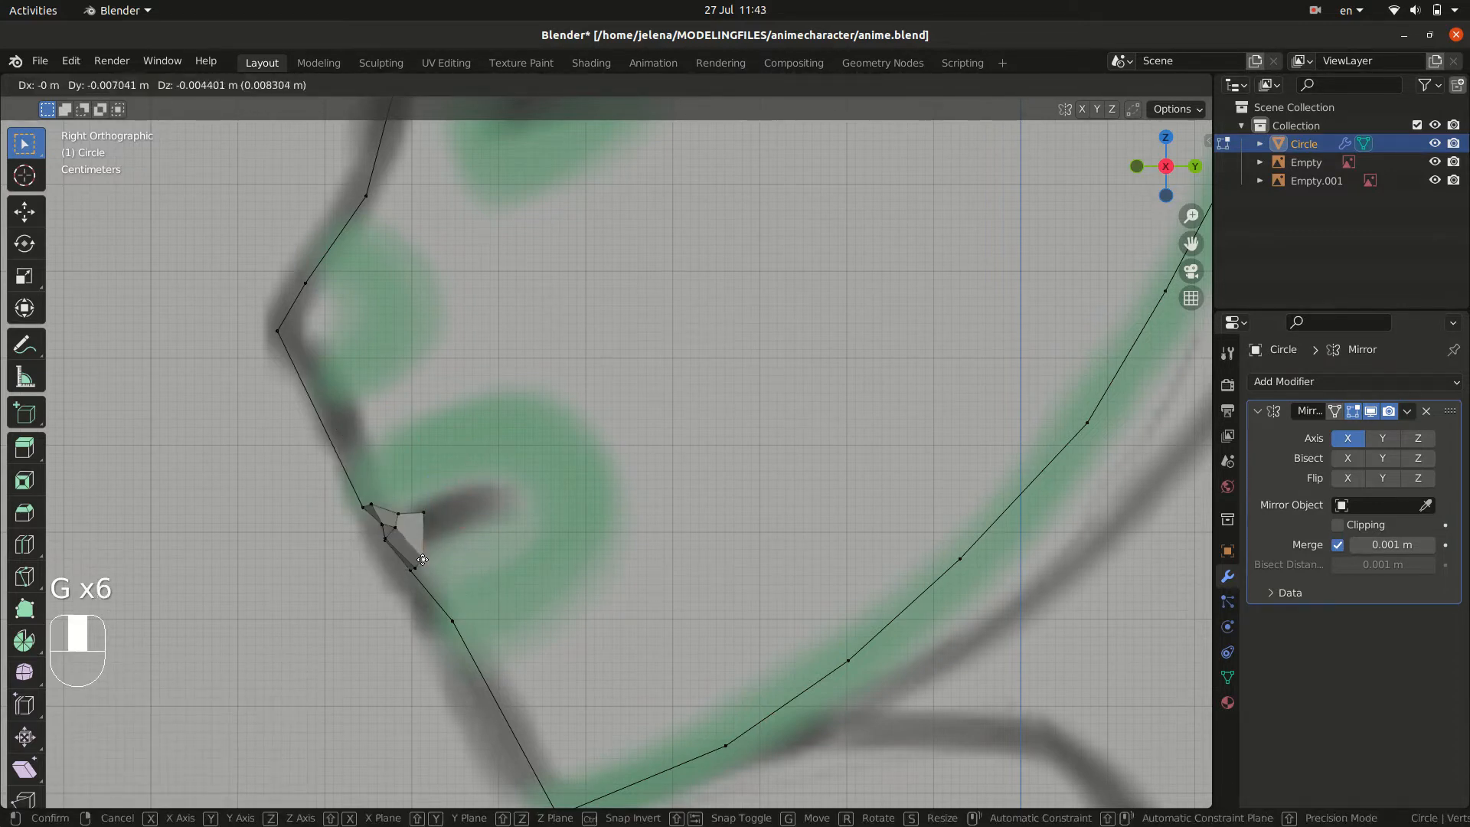
click(422, 517)
key(g)
click(372, 463)
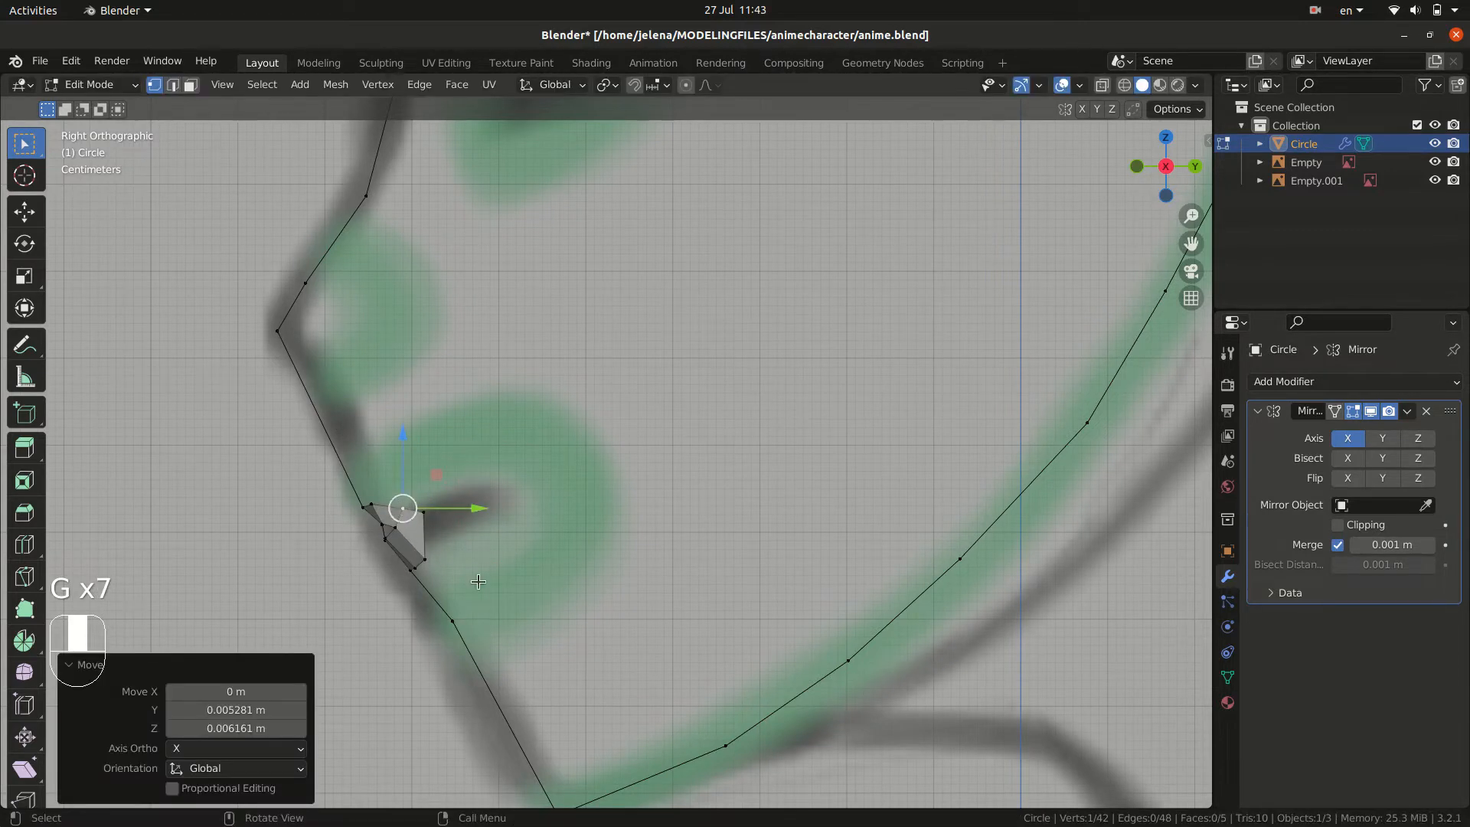
- In the front view, enable clipping on the Mirror modifier and raise the upper lip's centre vertex slightly along the mirror line
key(KP_1)
click(532, 502)
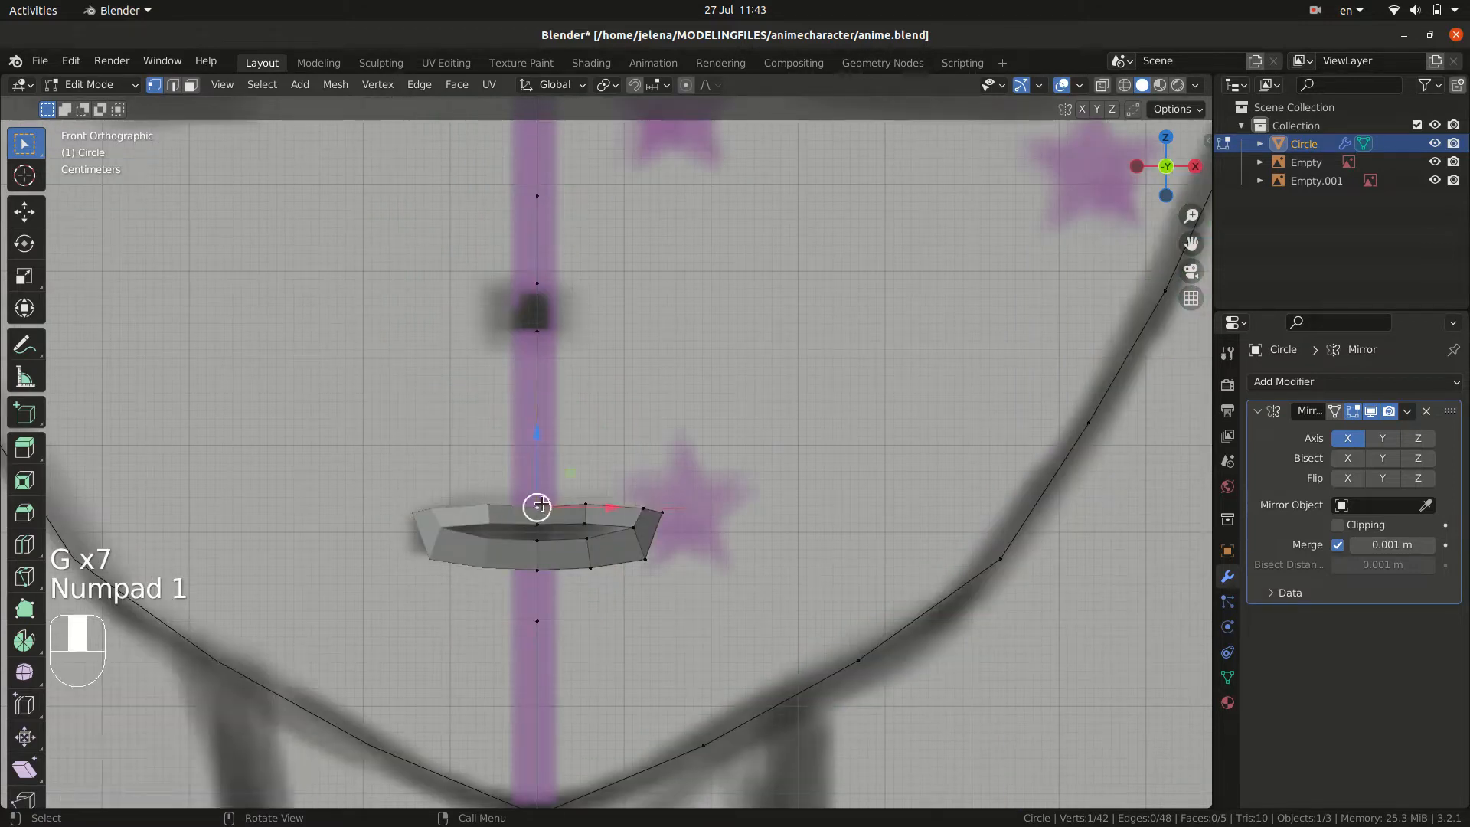
key(g)
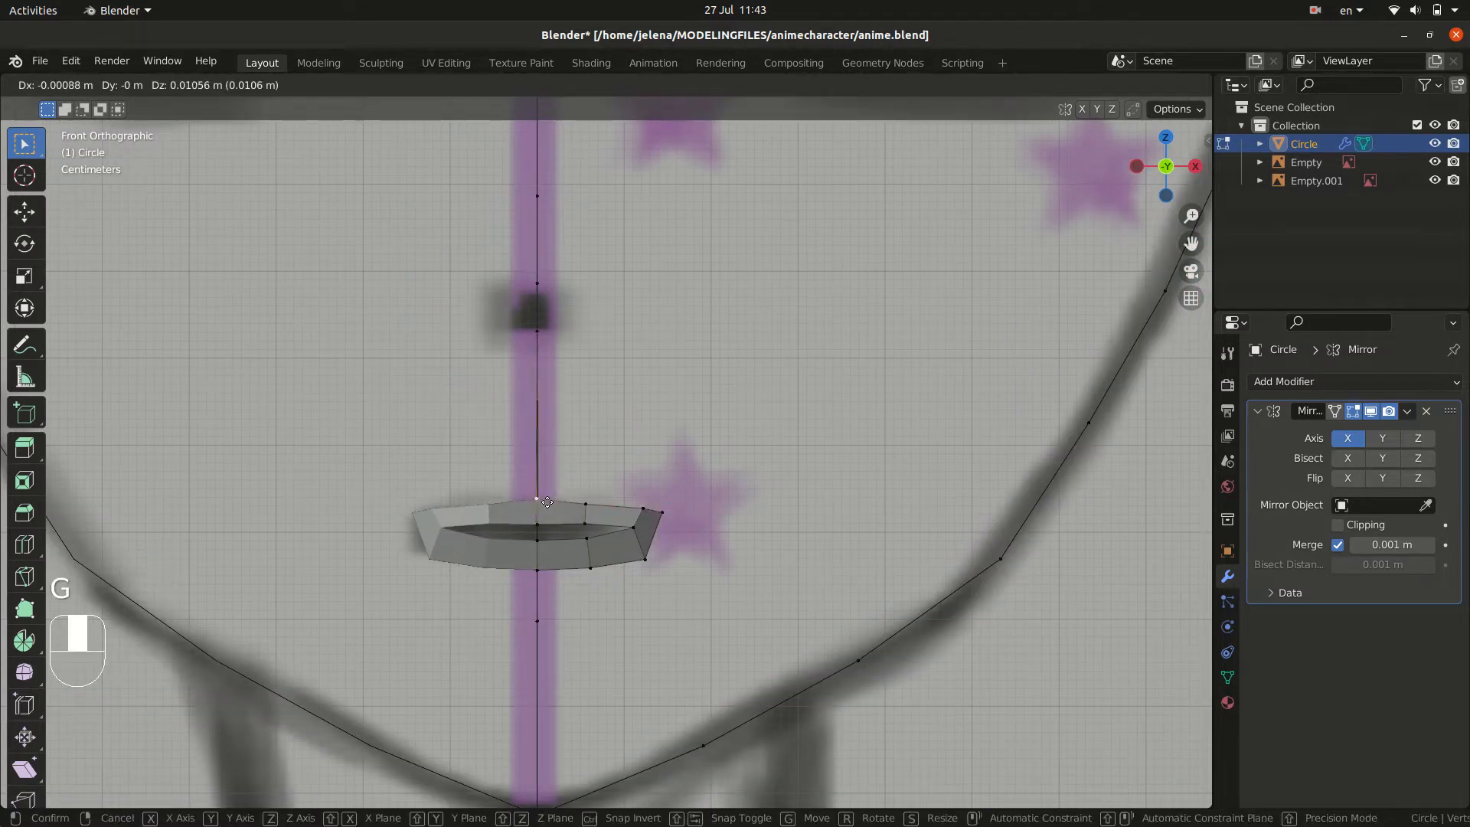
click(567, 500)
click(1338, 525)
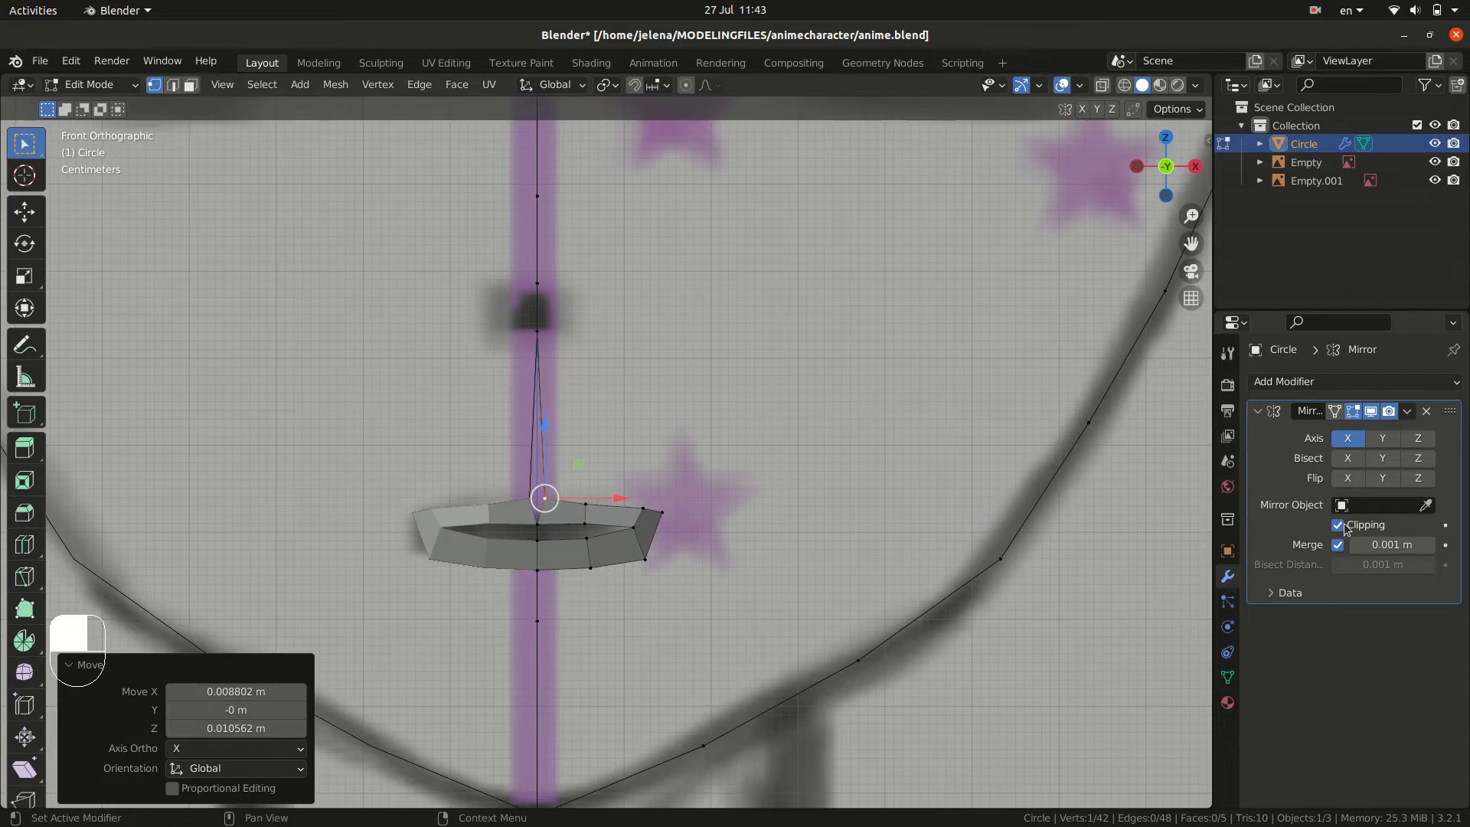
key(ctrl+z)
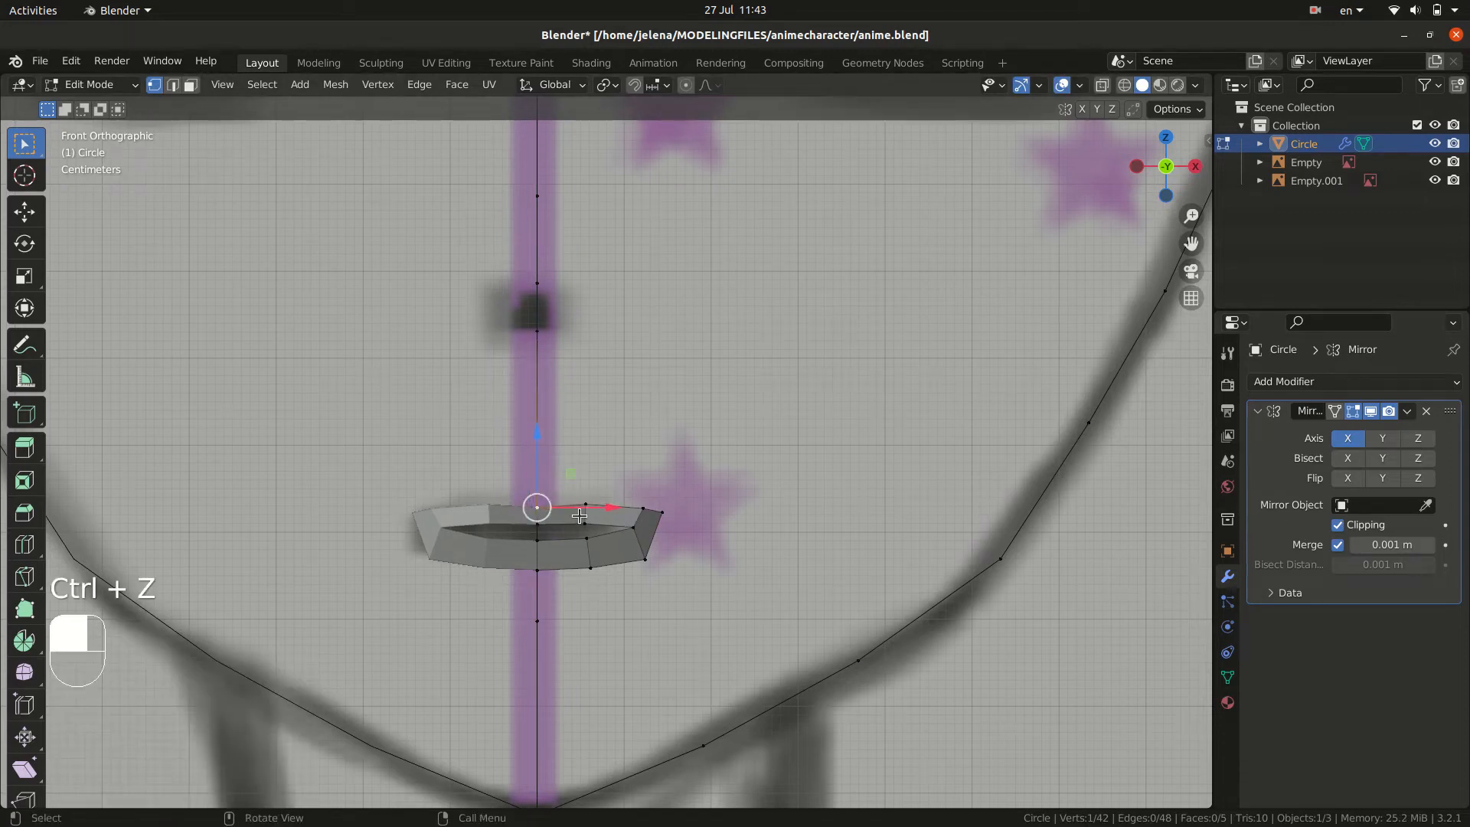
key(g)
click(581, 509)
- Raise the upper lip's next vertex about 0.006 m, and move the inner mouth corner about 0.012 m inward and 0.004 m down
click(586, 504)
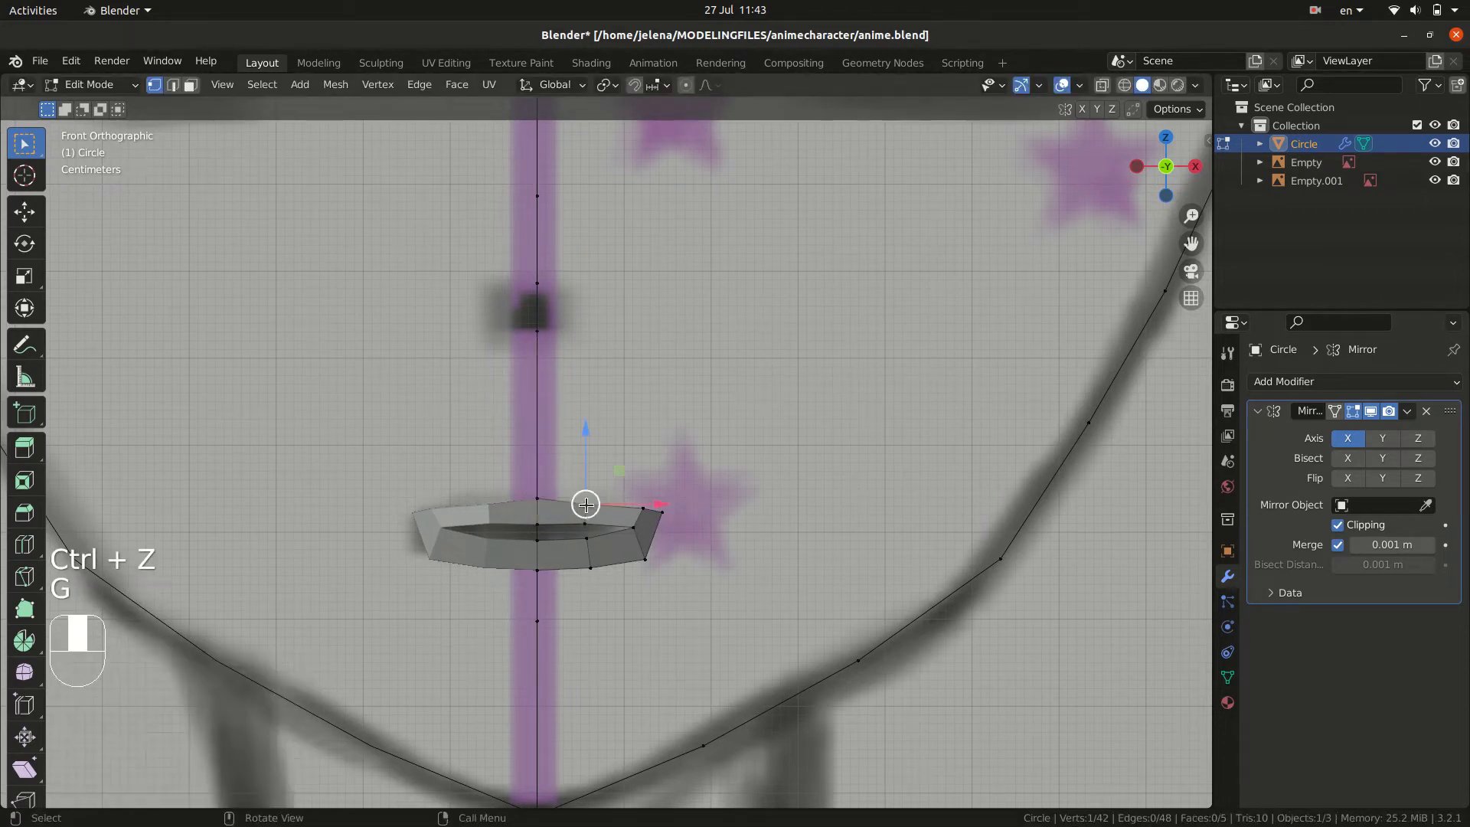
key(g)
click(604, 509)
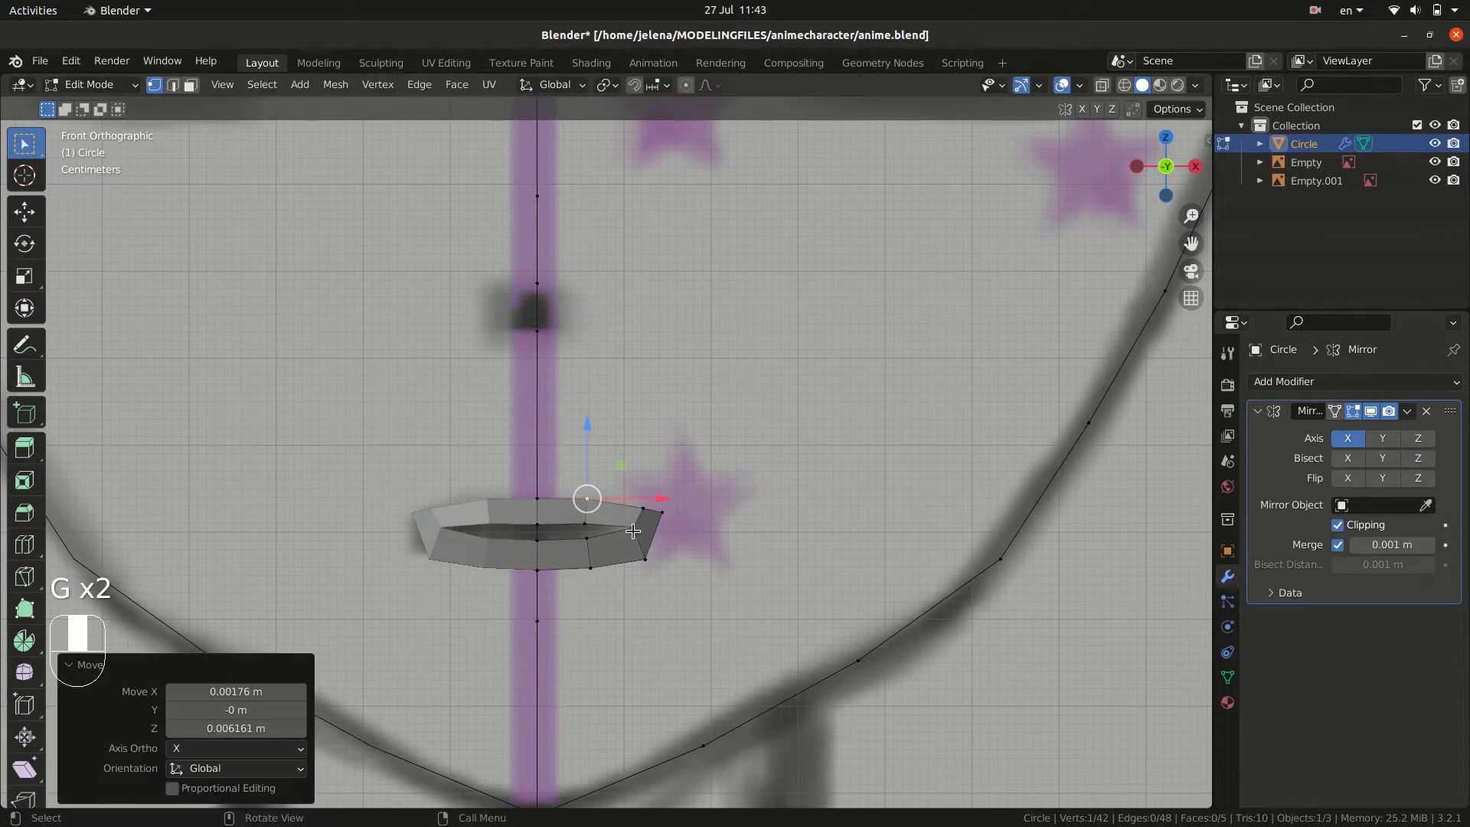
click(632, 531)
key(g)
click(642, 560)
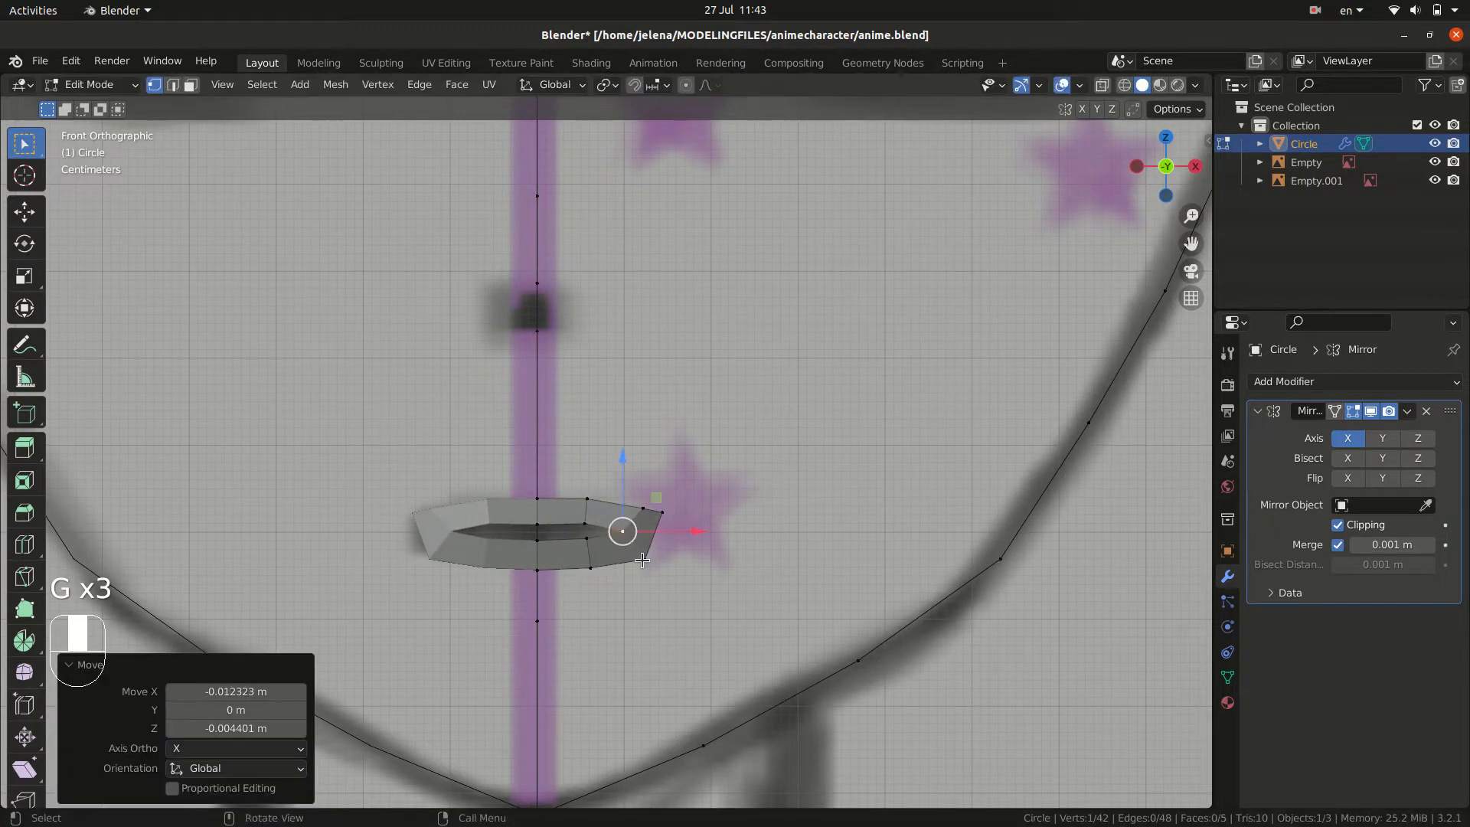
- Shift the lower lip's outer vertex slightly inward and lower the mouth's outermost vertex about 0.026 m
key(g)
click(634, 558)
key(g)
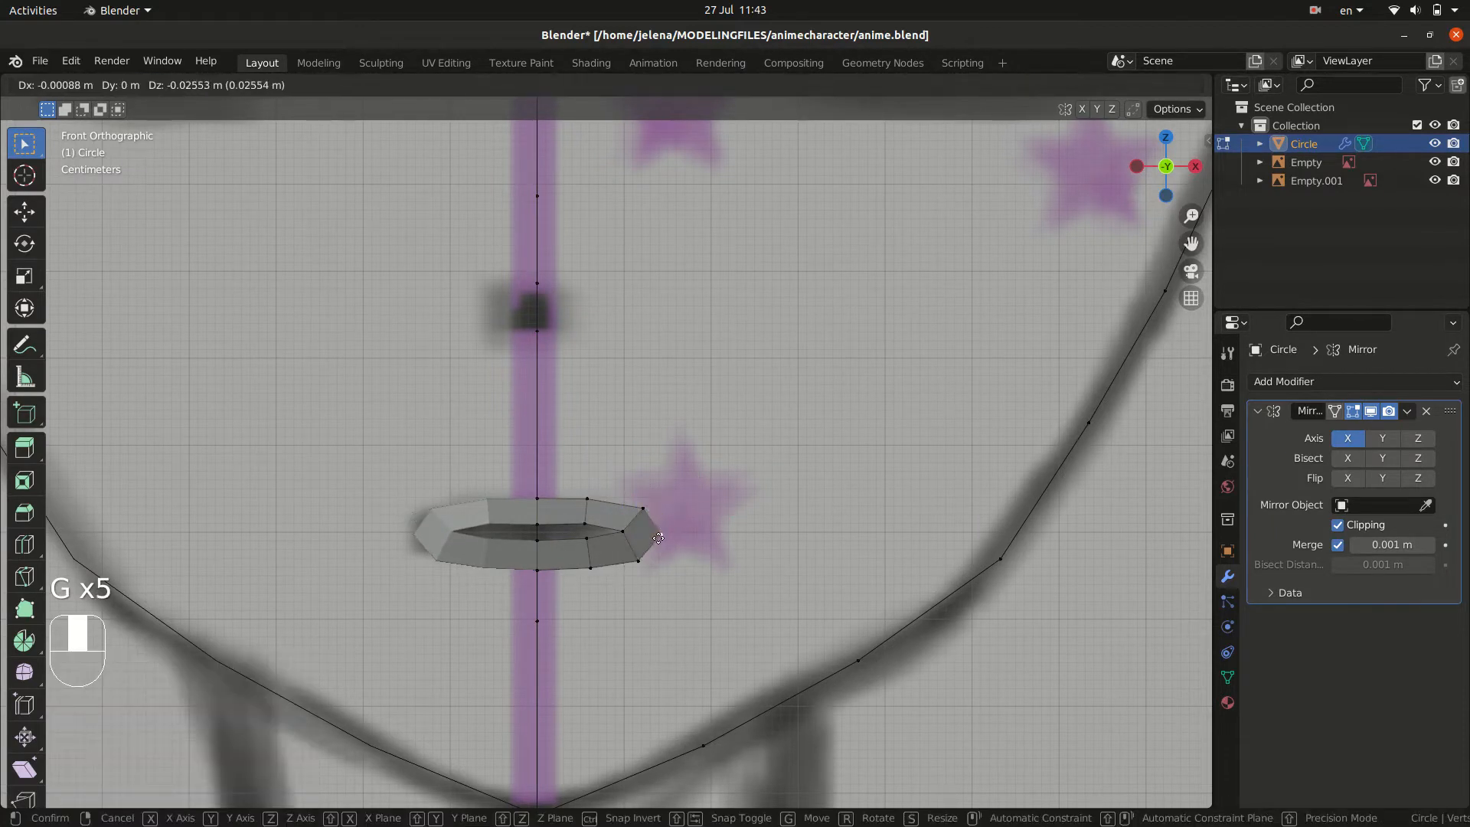
click(660, 532)
- Select the inner lip vertices together with the mouth's outermost vertex and show them in the right side view
shift+click(540, 528)
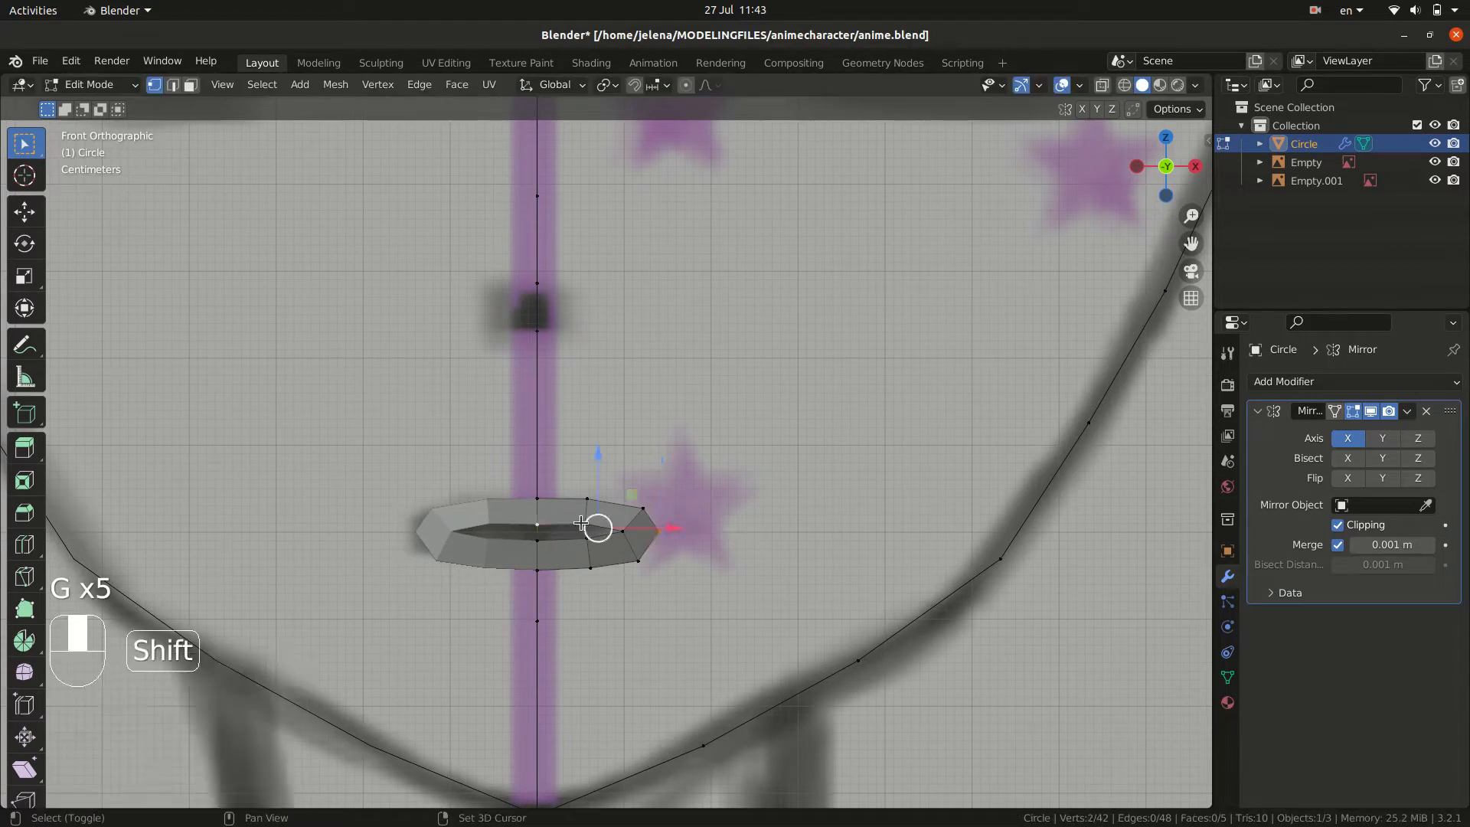
shift+click(540, 540)
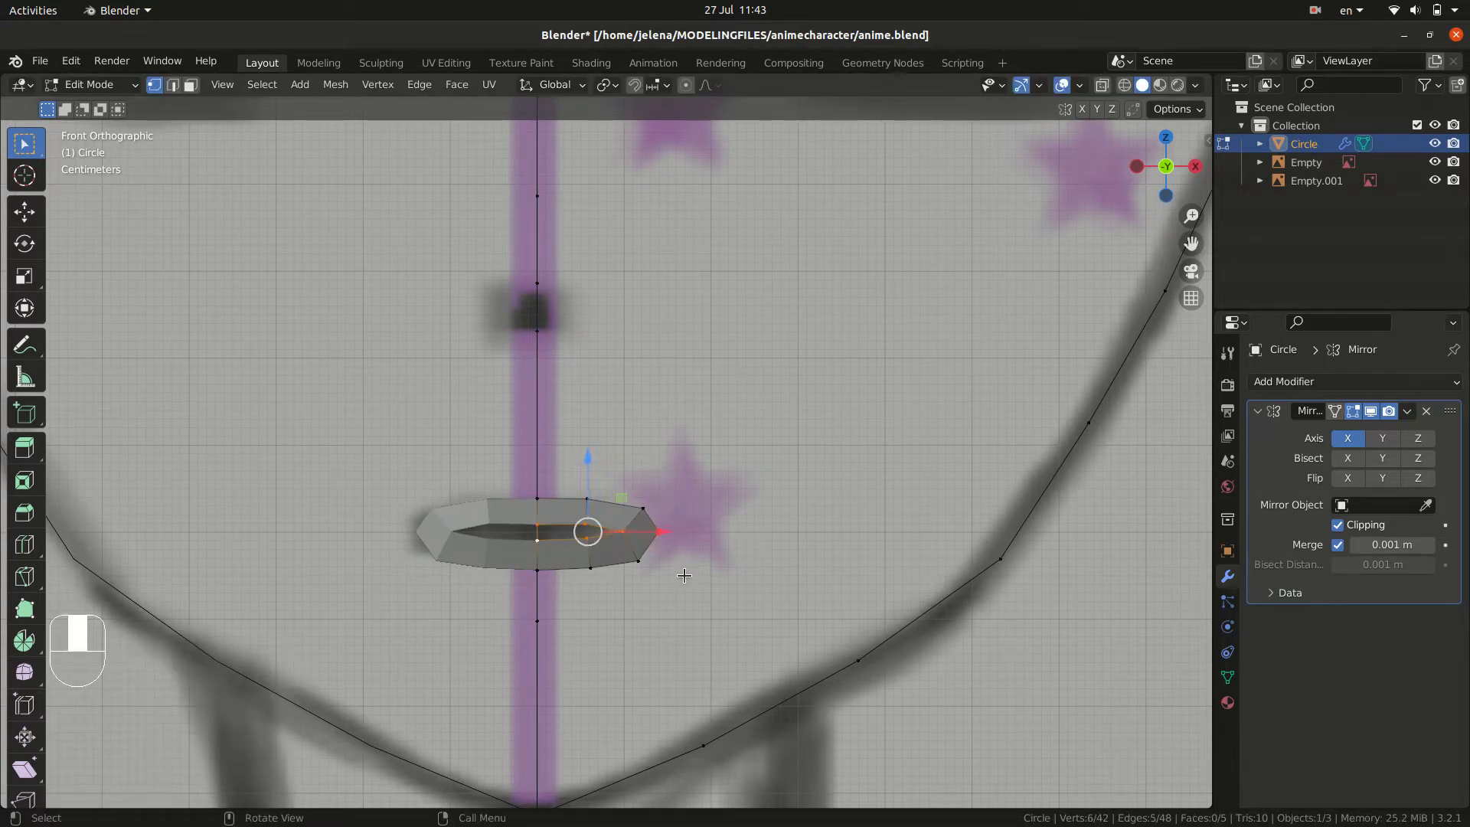
key(KP_3)
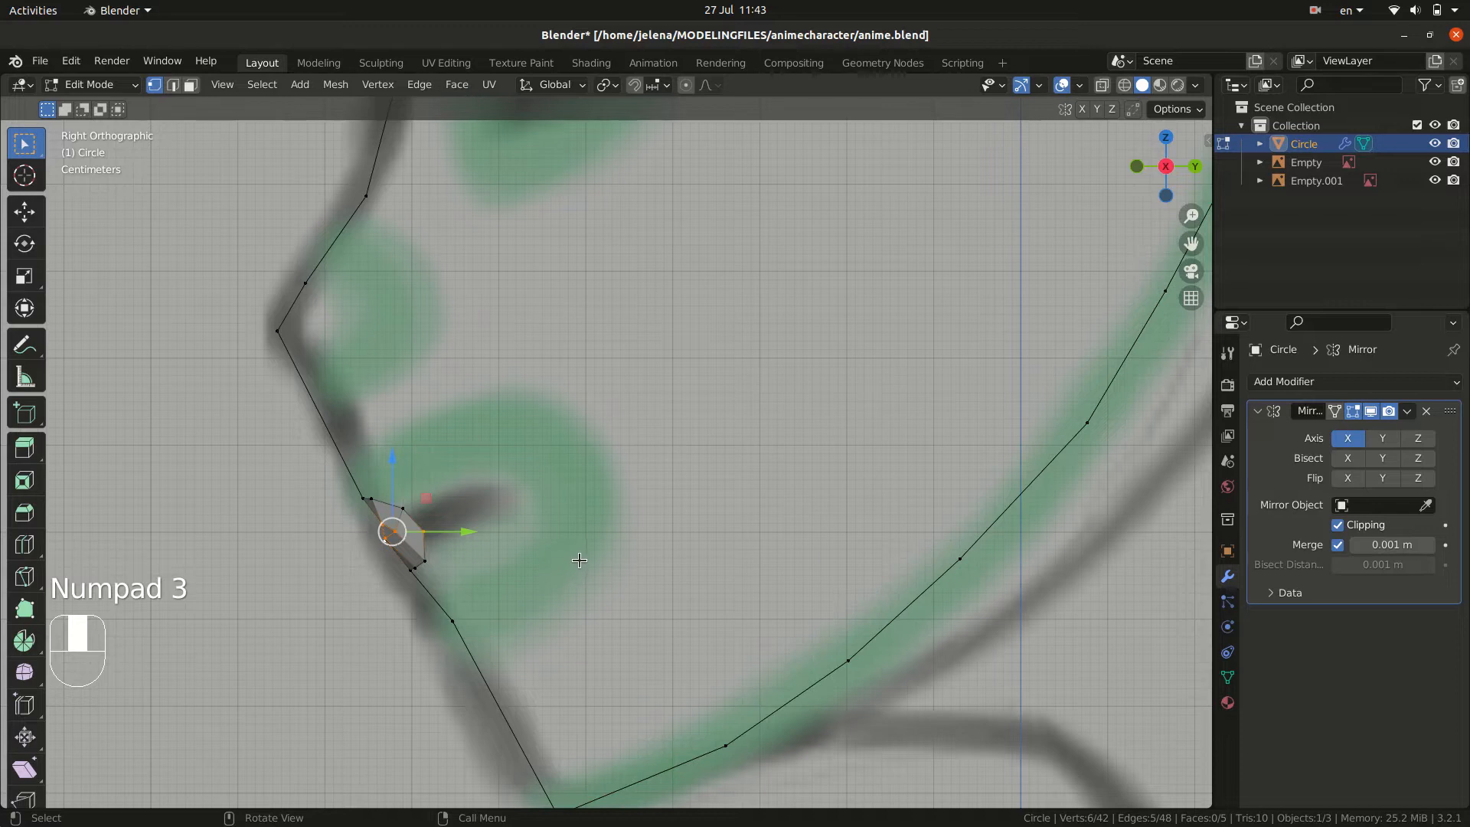
key(g)
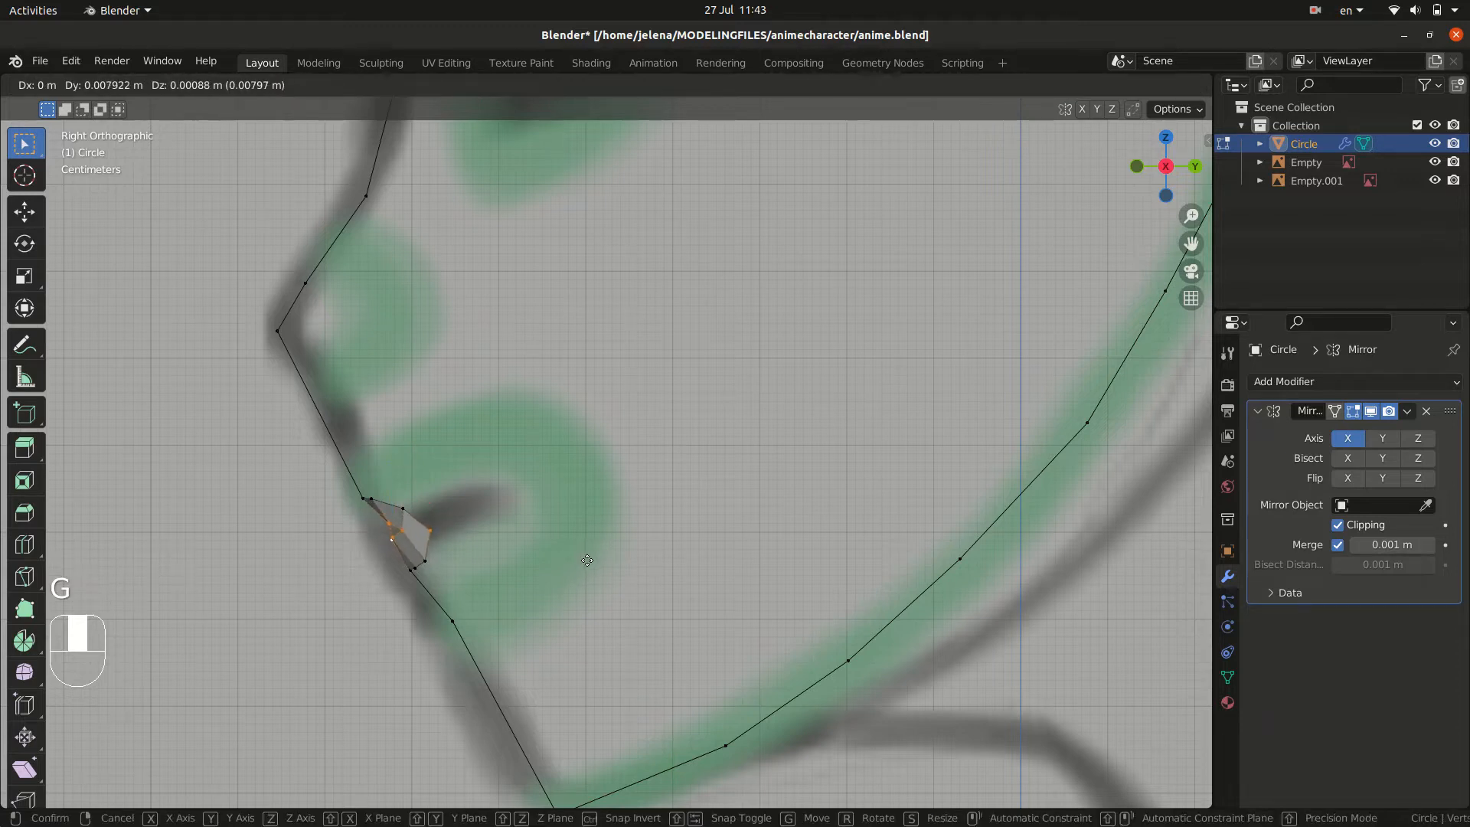
click(588, 560)
key(ctrl+z)
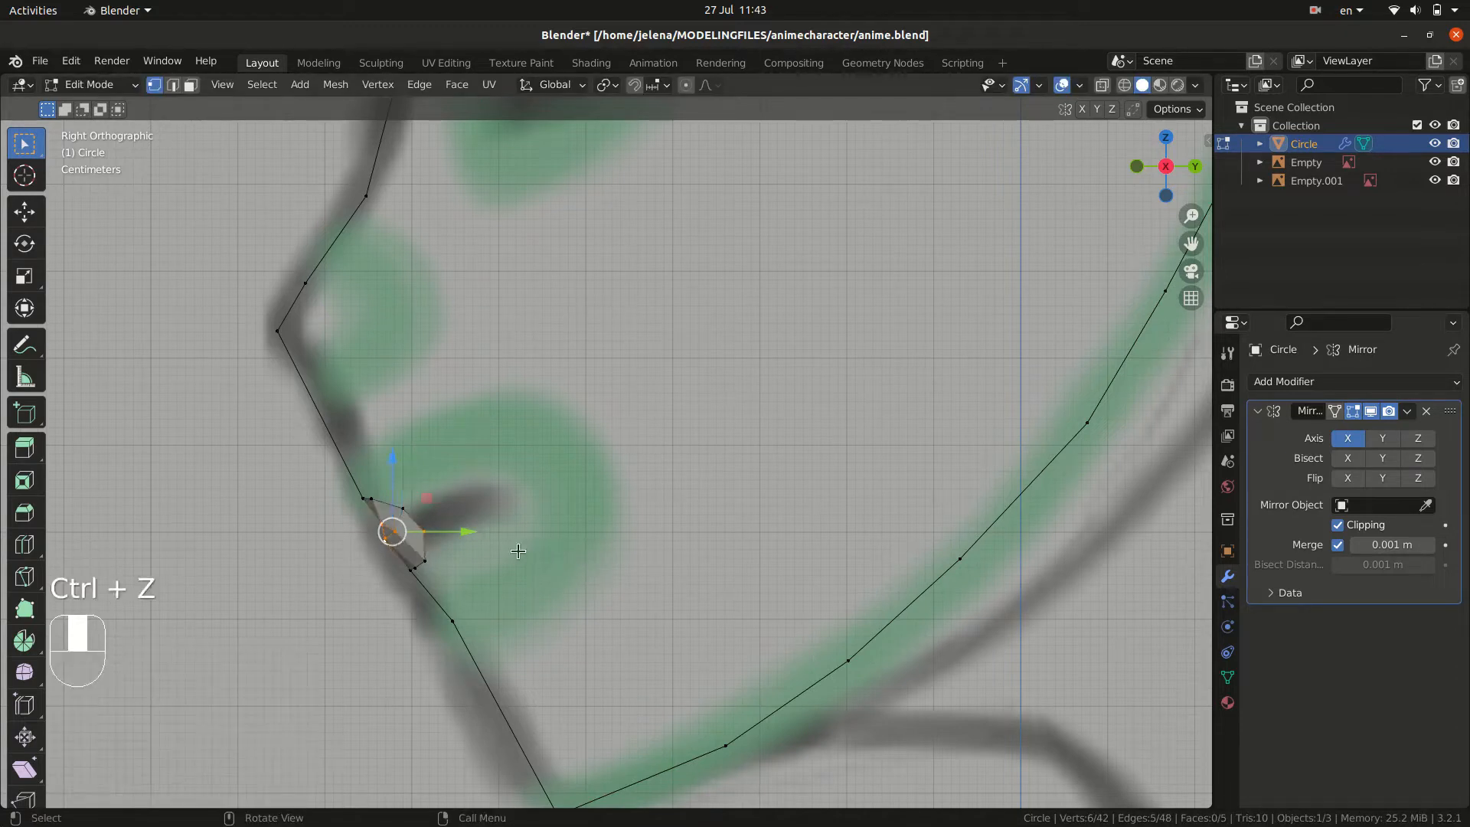
- Exclude the mouth's outermost vertex, move the inner lip vertices about 0.011 m back and 0.003 m up, and adjust the lower inner lip vertex
shift+click(426, 533)
key(g)
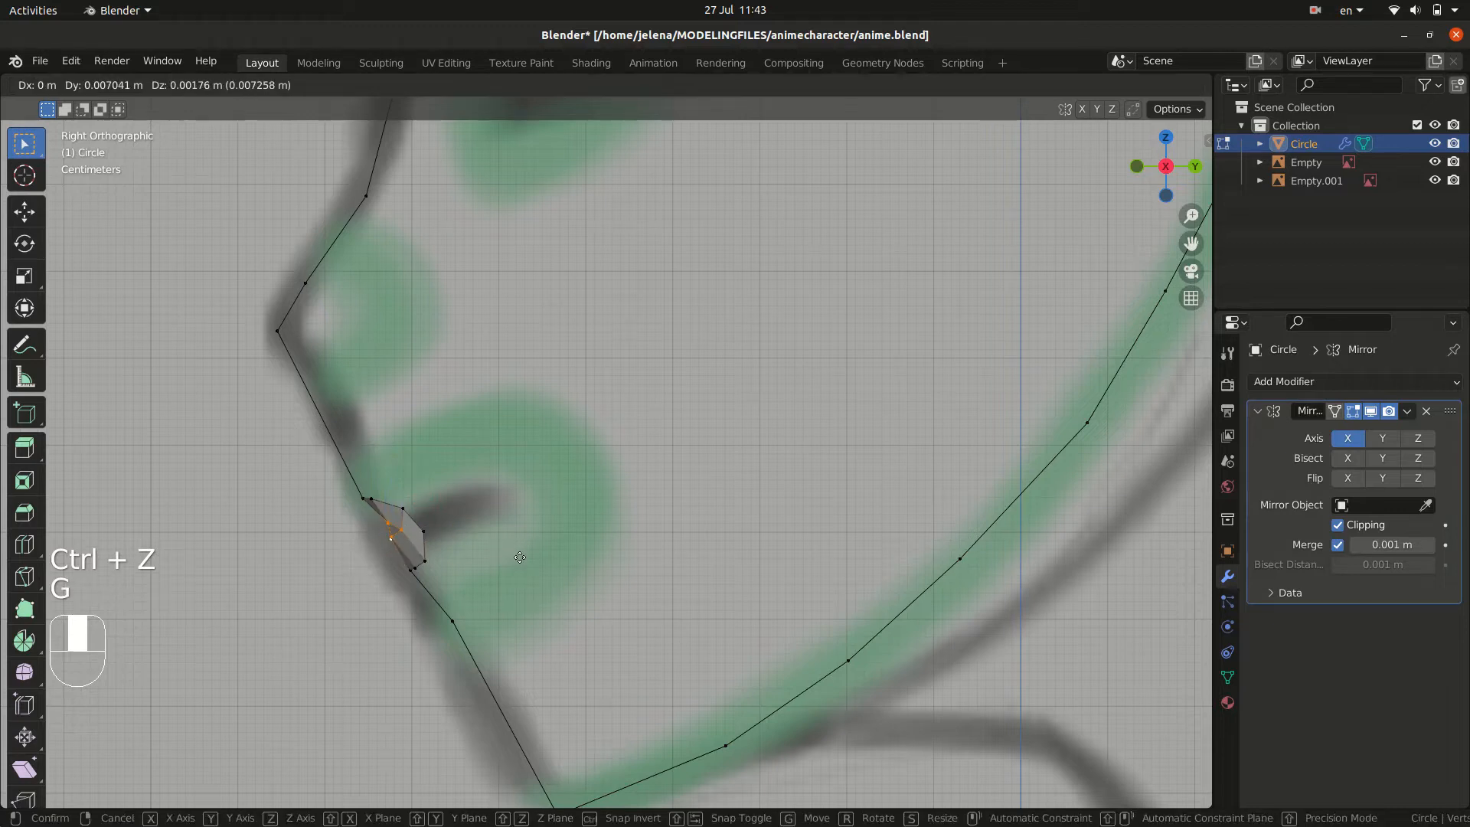
click(509, 557)
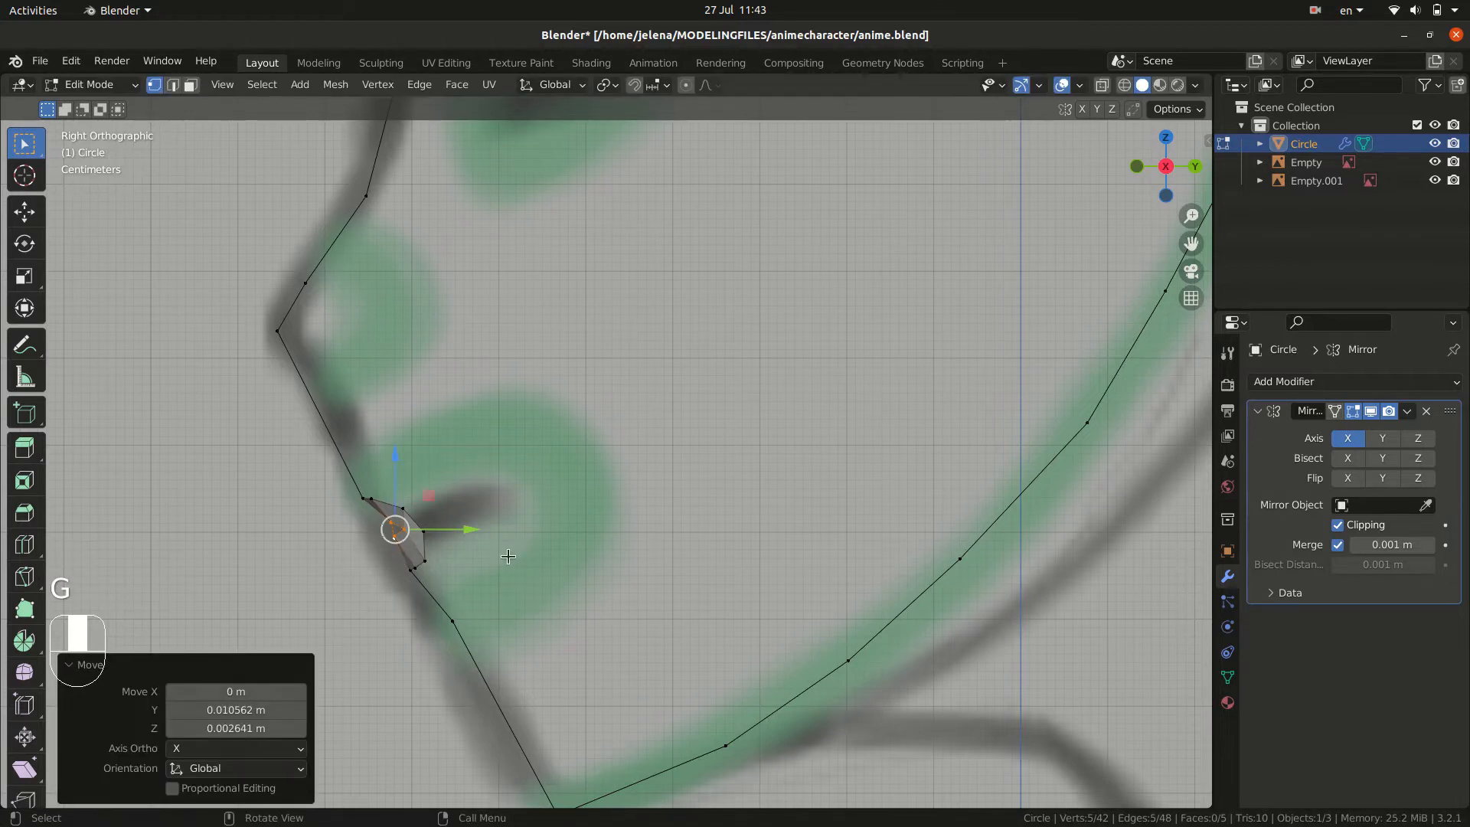
click(404, 537)
key(g)
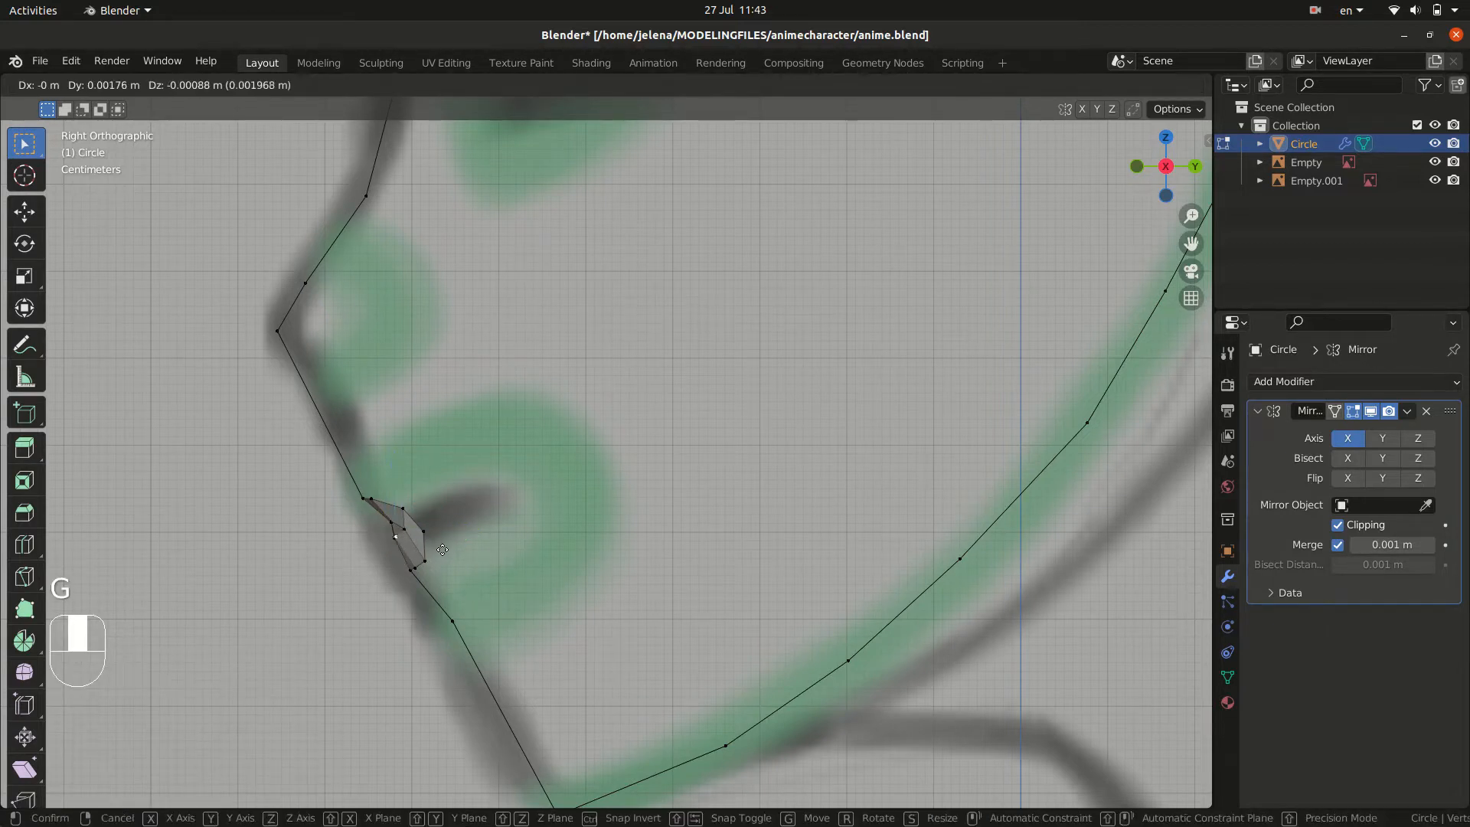
click(397, 548)
- In the front view, extrude the mouth's outer edge loop and scale it about 2.29 times into a surrounding ring of faces
middle_drag(566, 574, 657, 561)
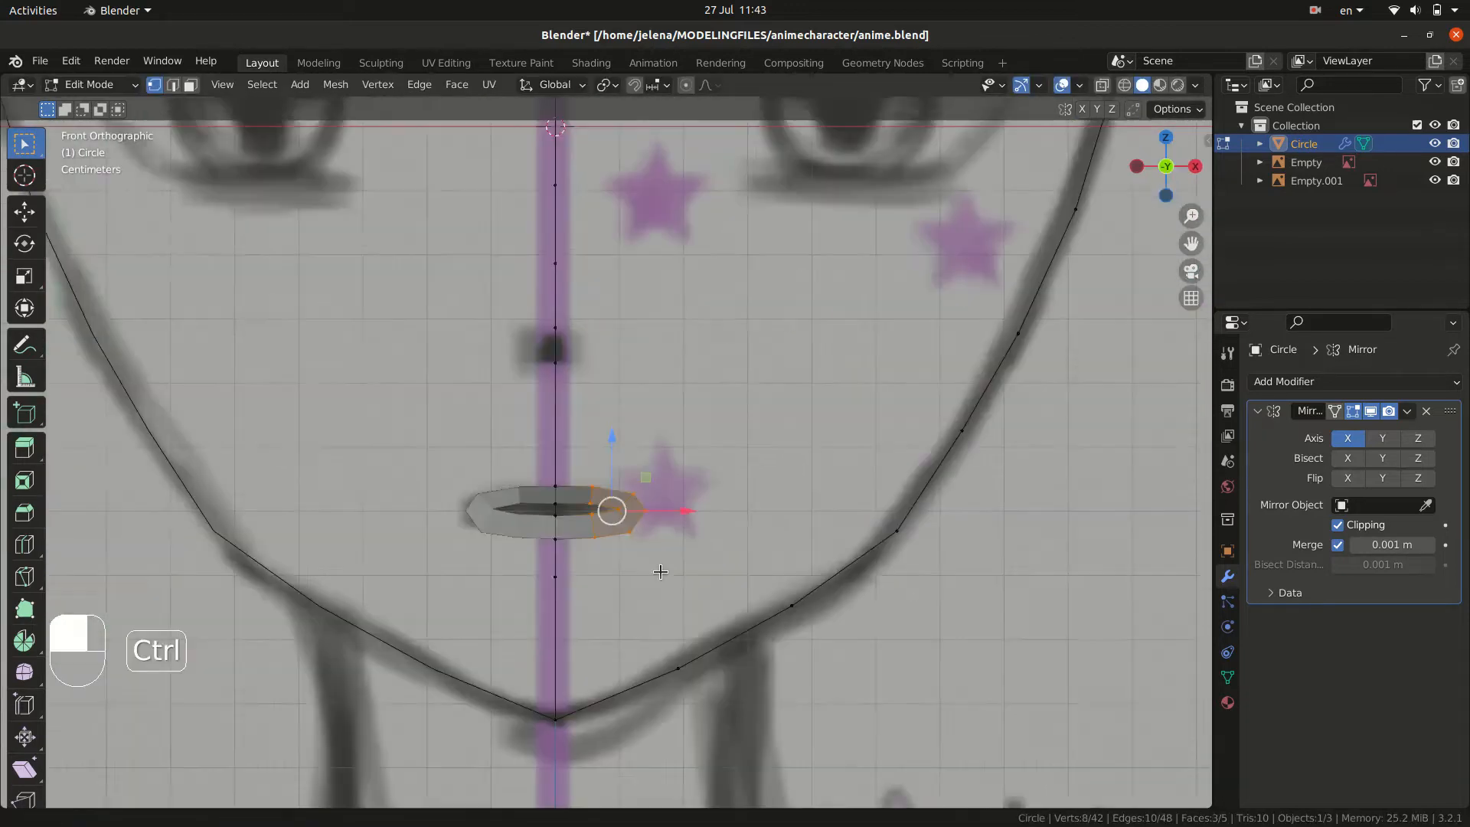
ctrl+middle_drag(660, 571, 919, 512)
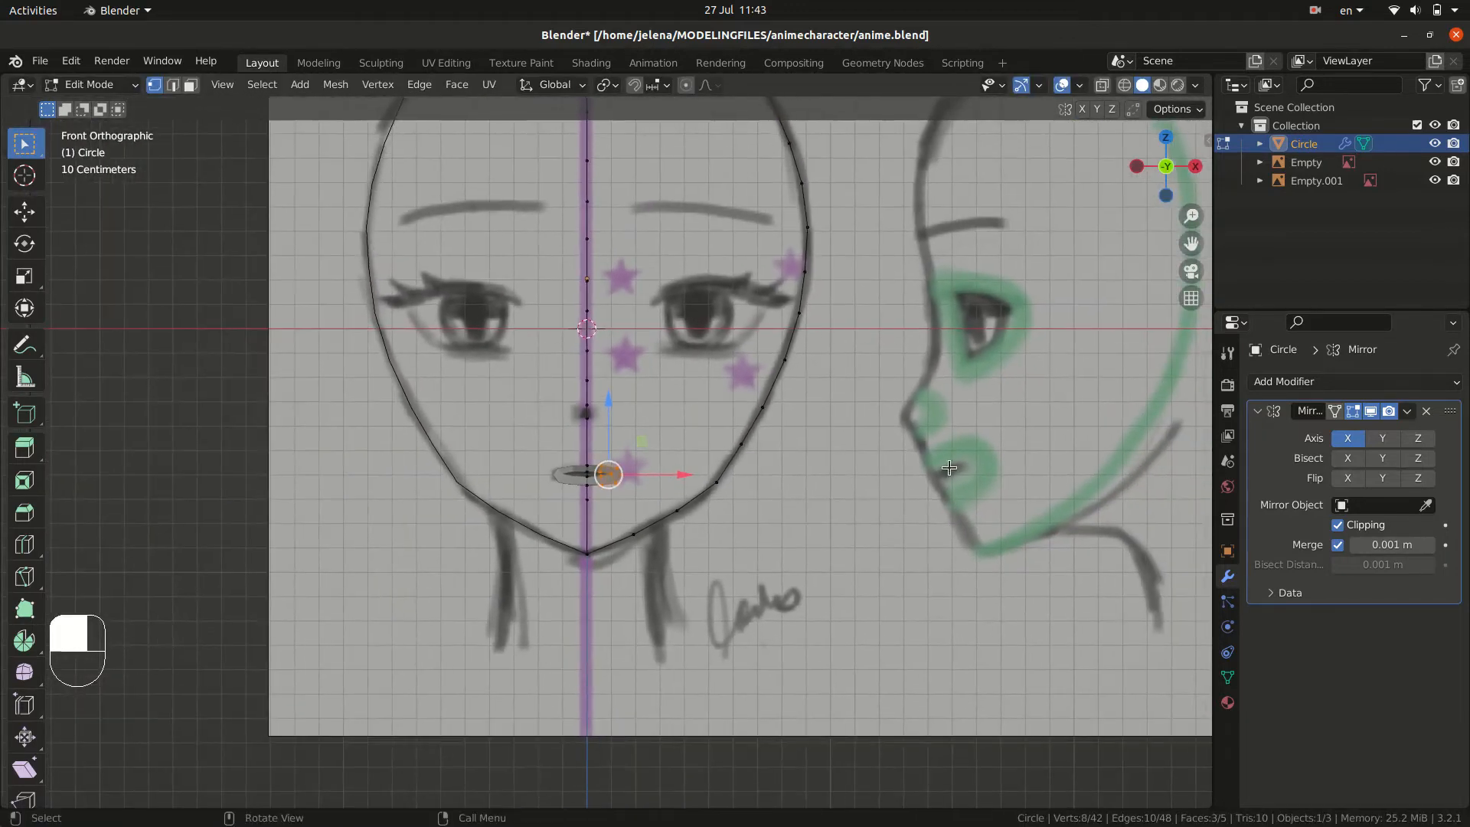
ctrl+middle_drag(684, 561, 663, 524)
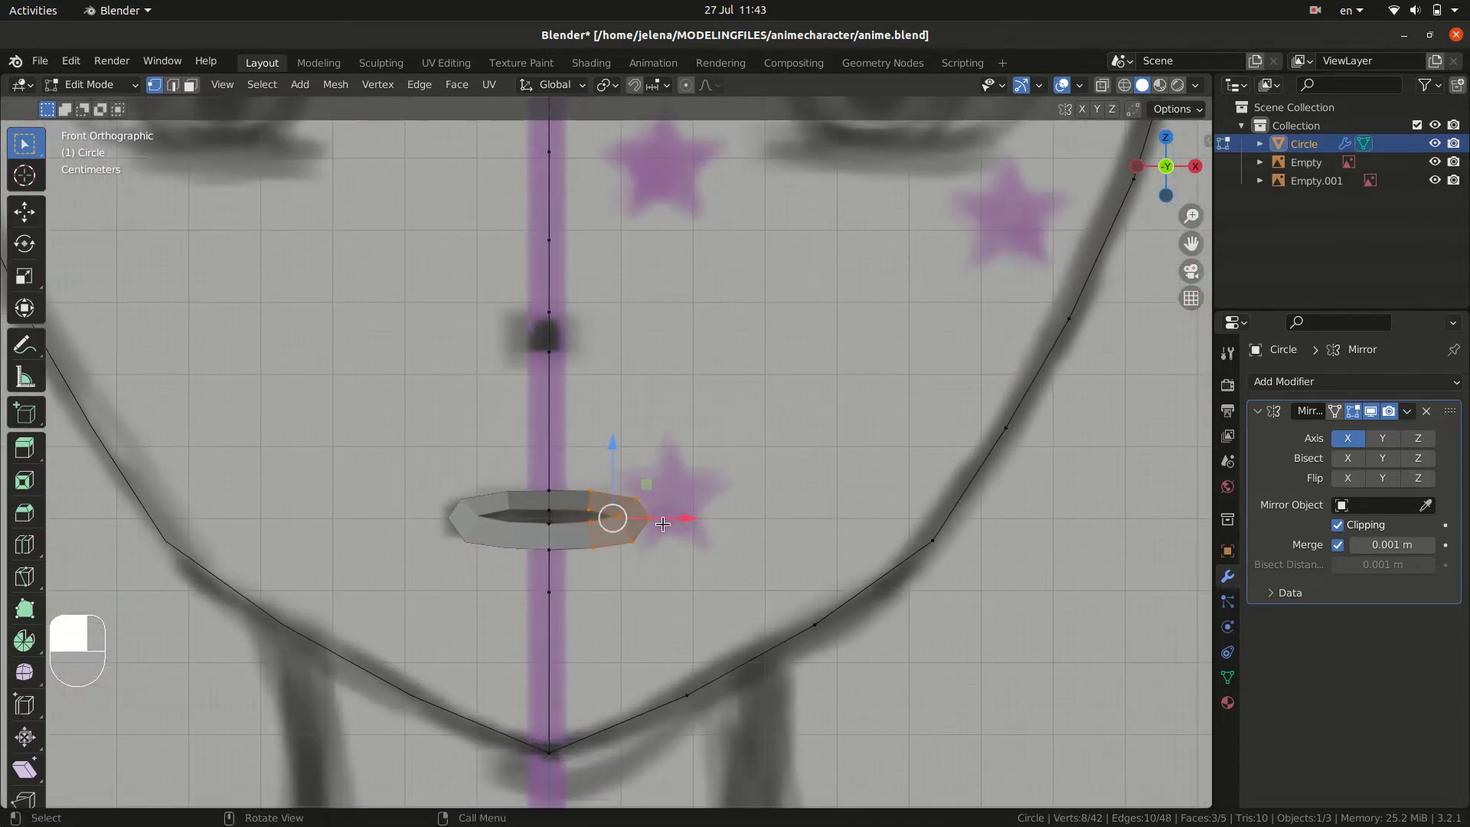
click(628, 574)
alt+click(611, 542)
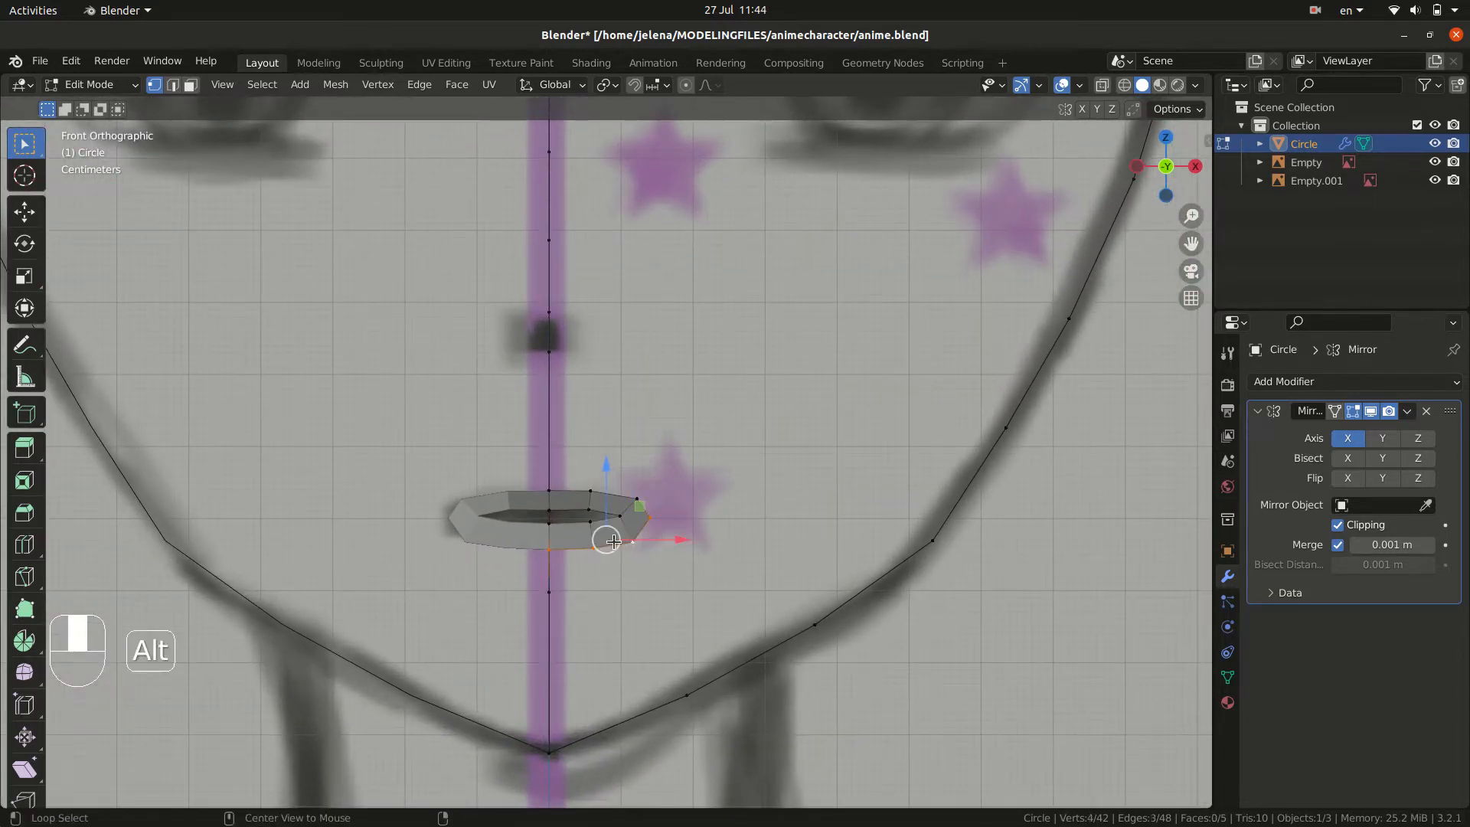
alt+shift+click(612, 494)
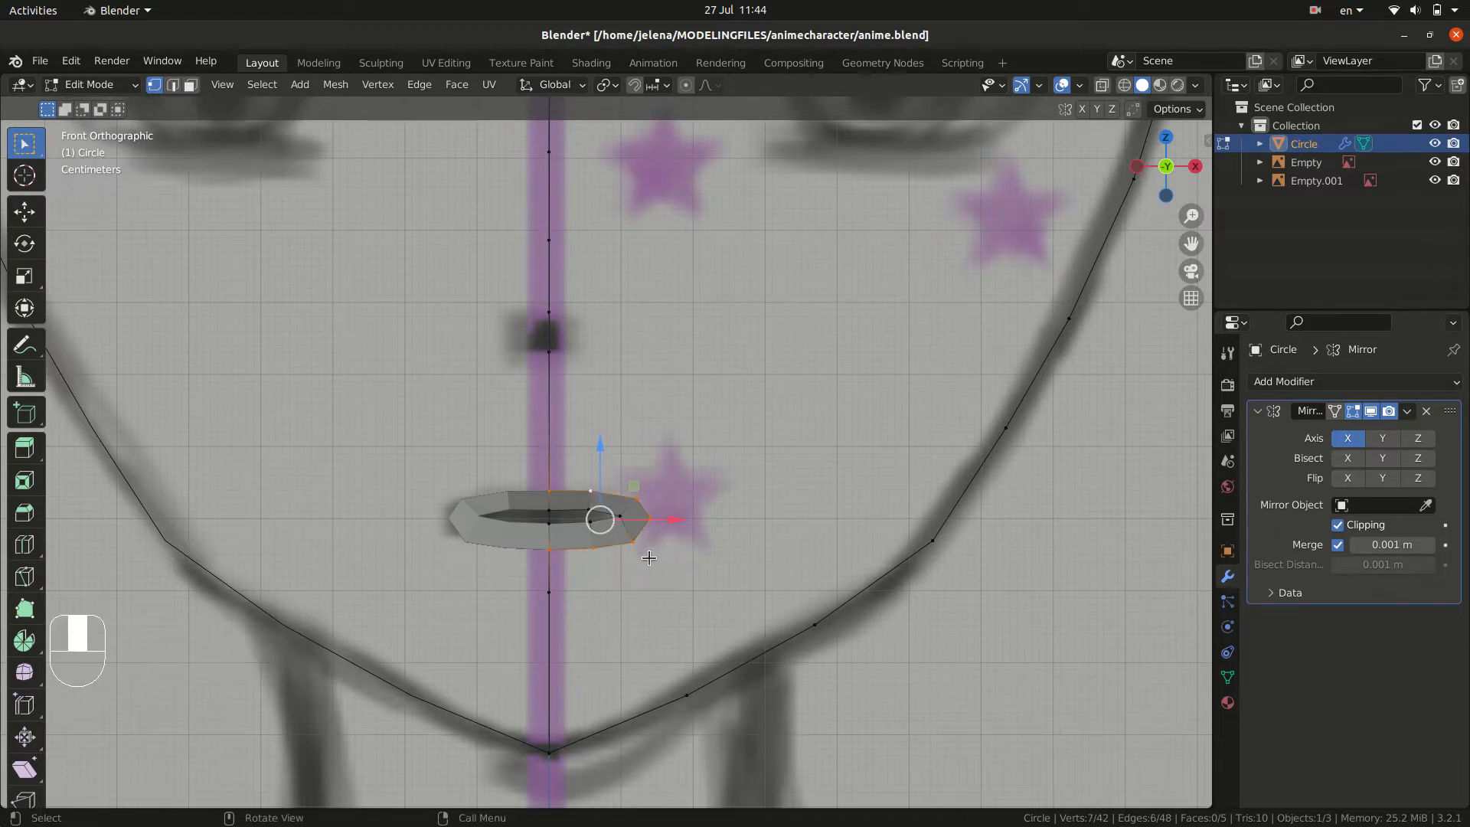
key(e)
key(s)
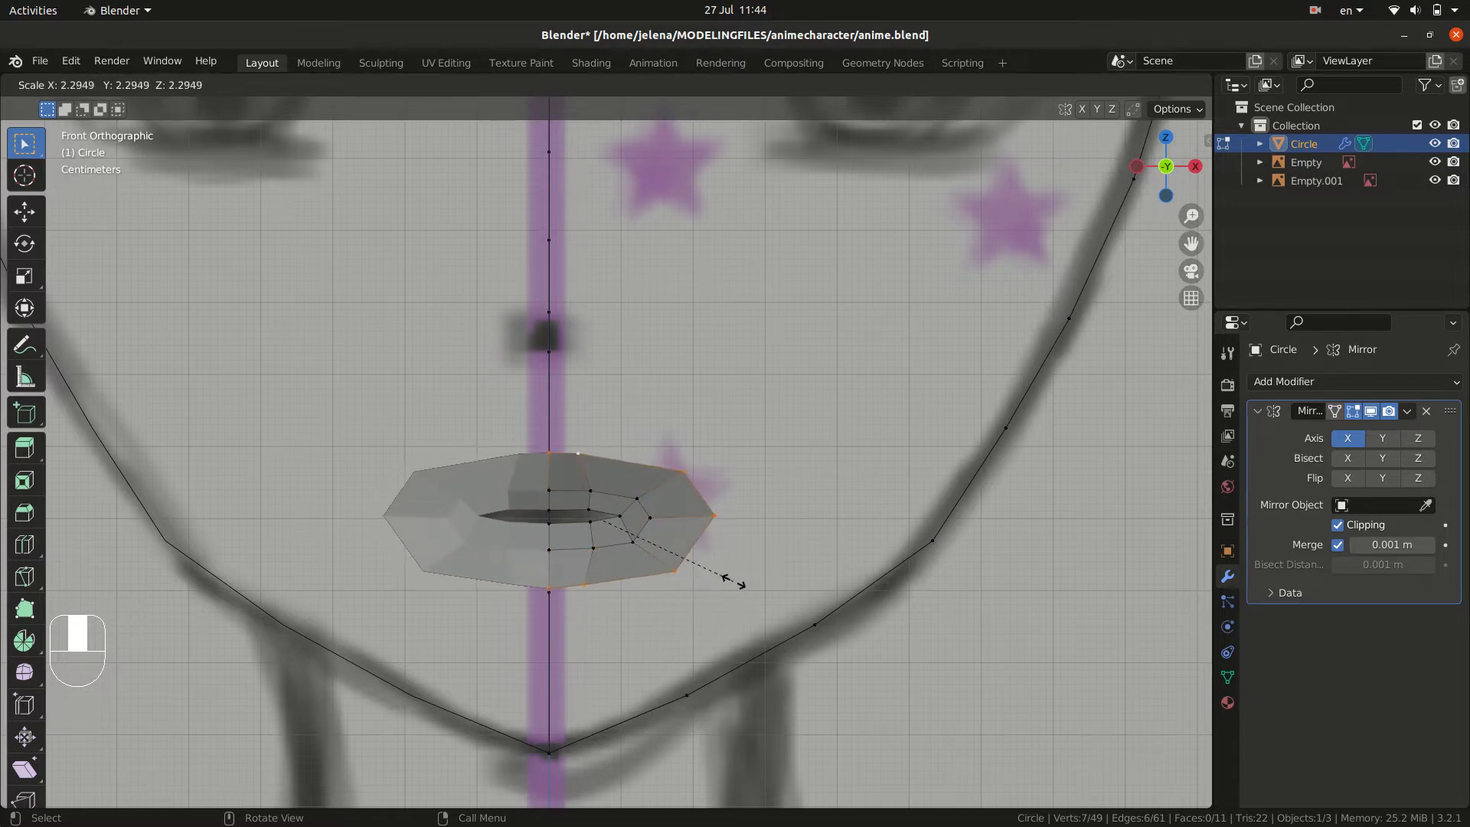
- Slide the centre-line vertex just below the mouth ring down toward the chin
click(552, 595)
key(g)
key(g)
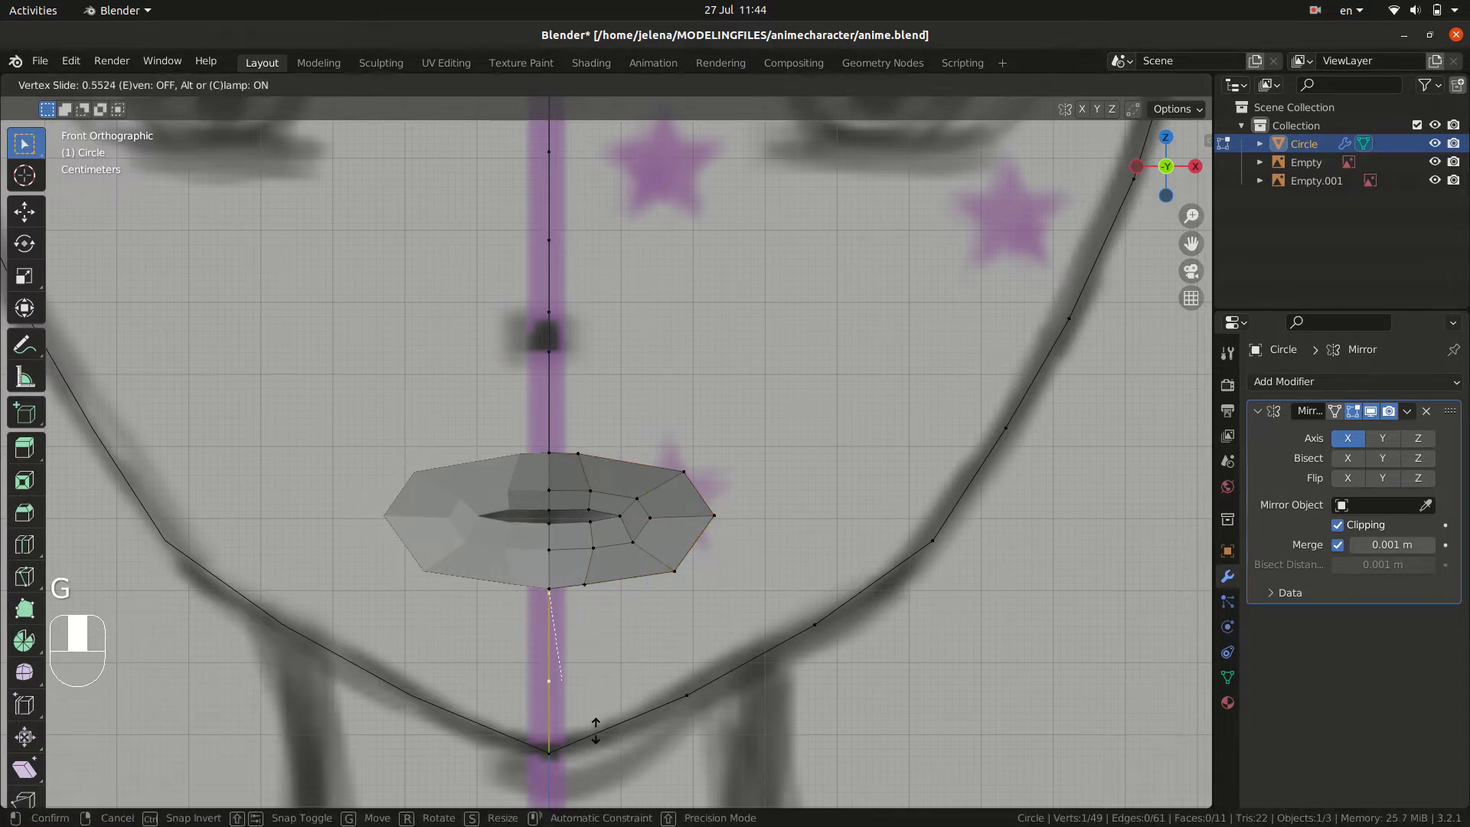
click(595, 704)
- Scale the mouth ring's outer edge loop by about 1.31 along the Z axis
click(560, 449)
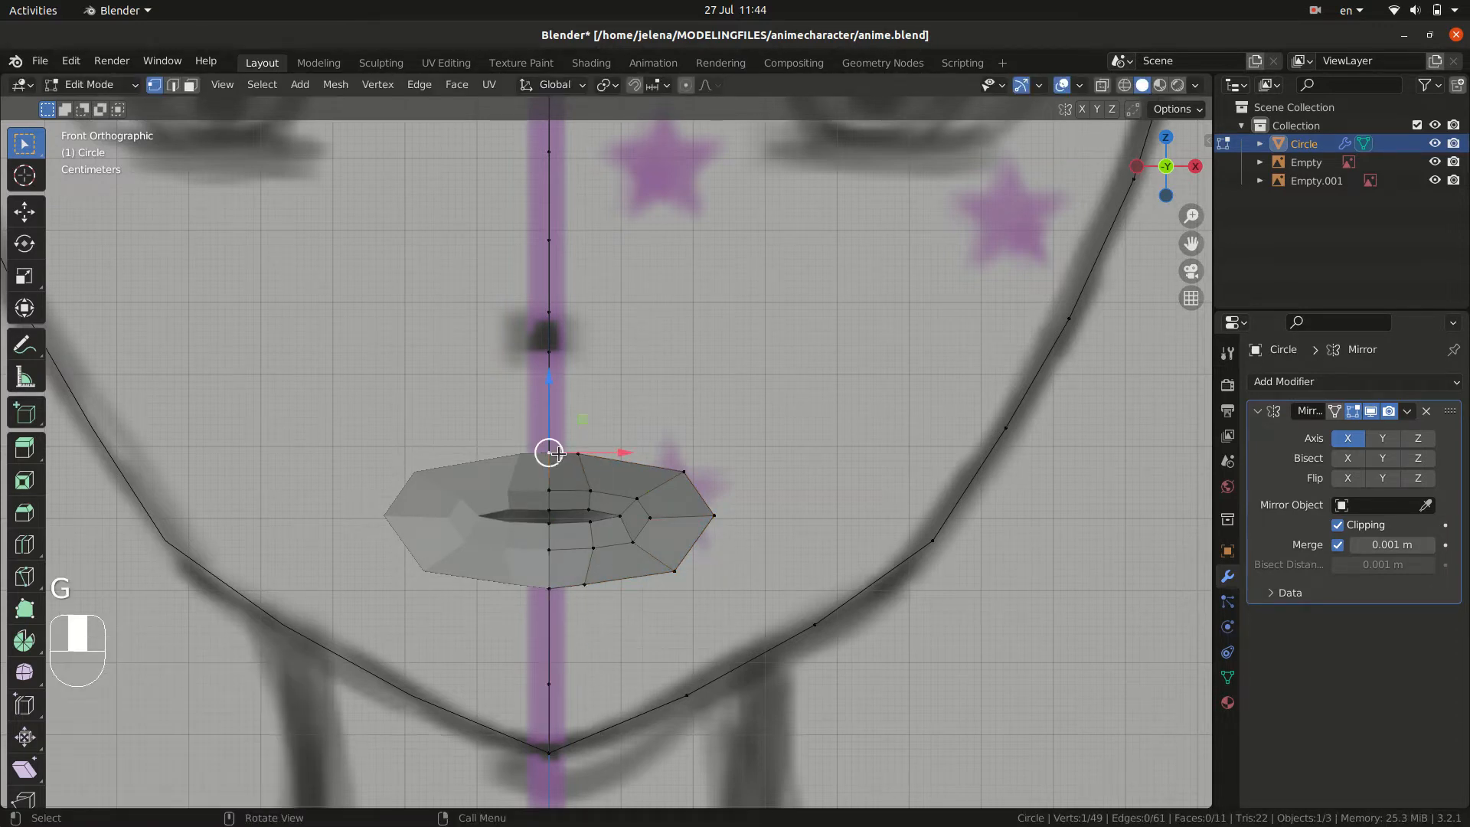
alt+click(625, 576)
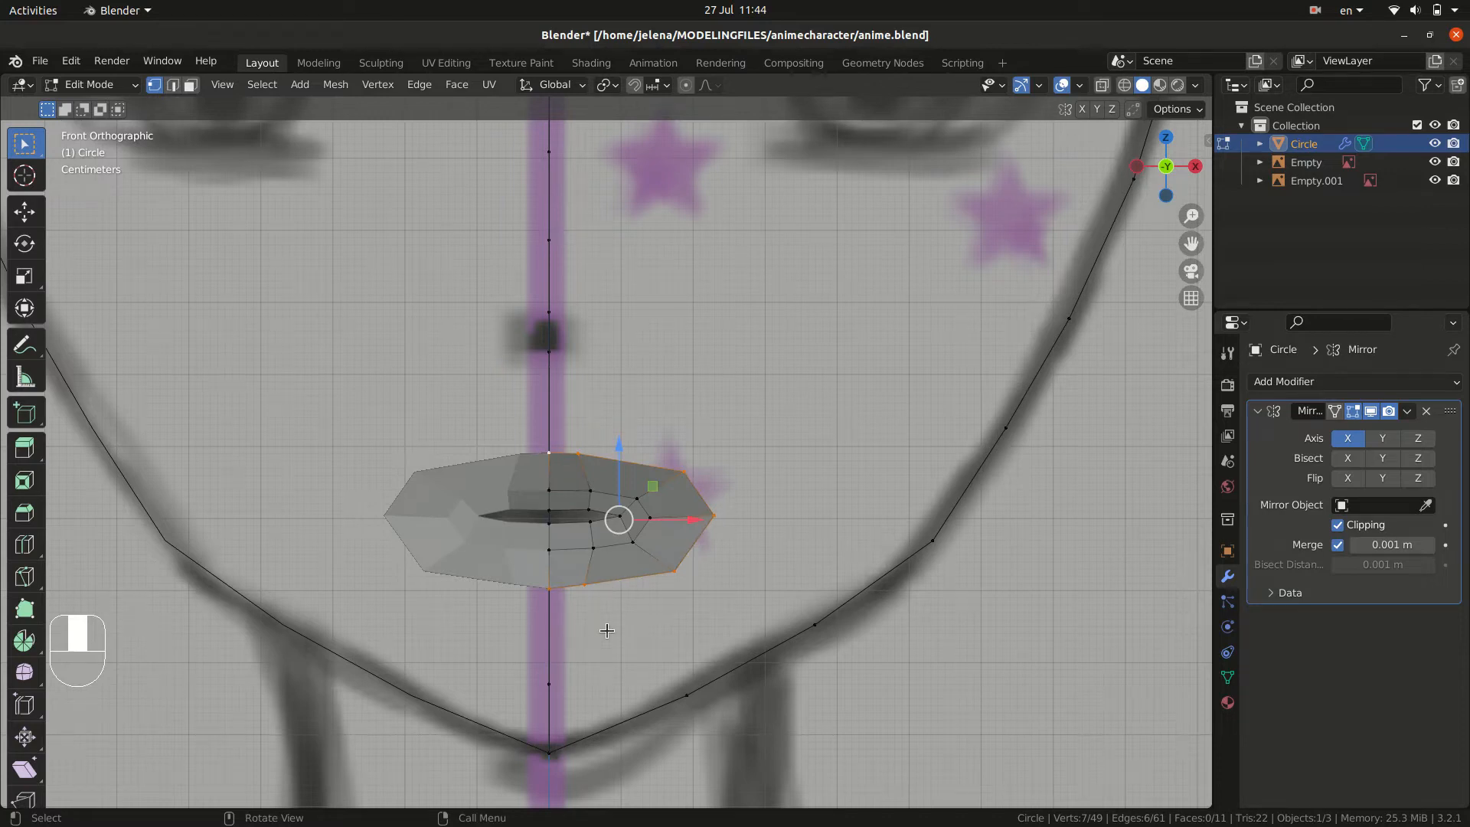
key(s)
key(z)
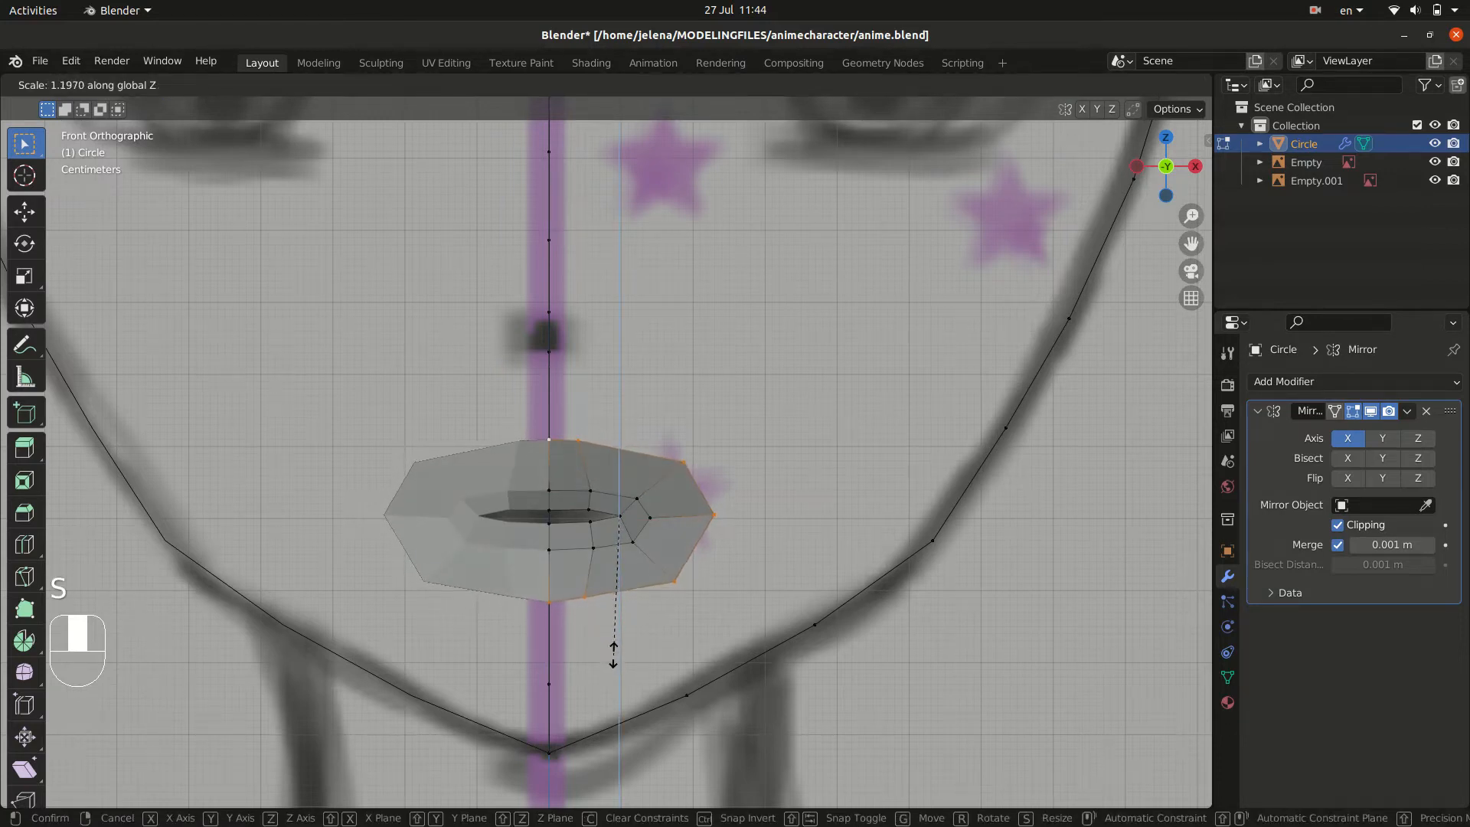
click(613, 657)
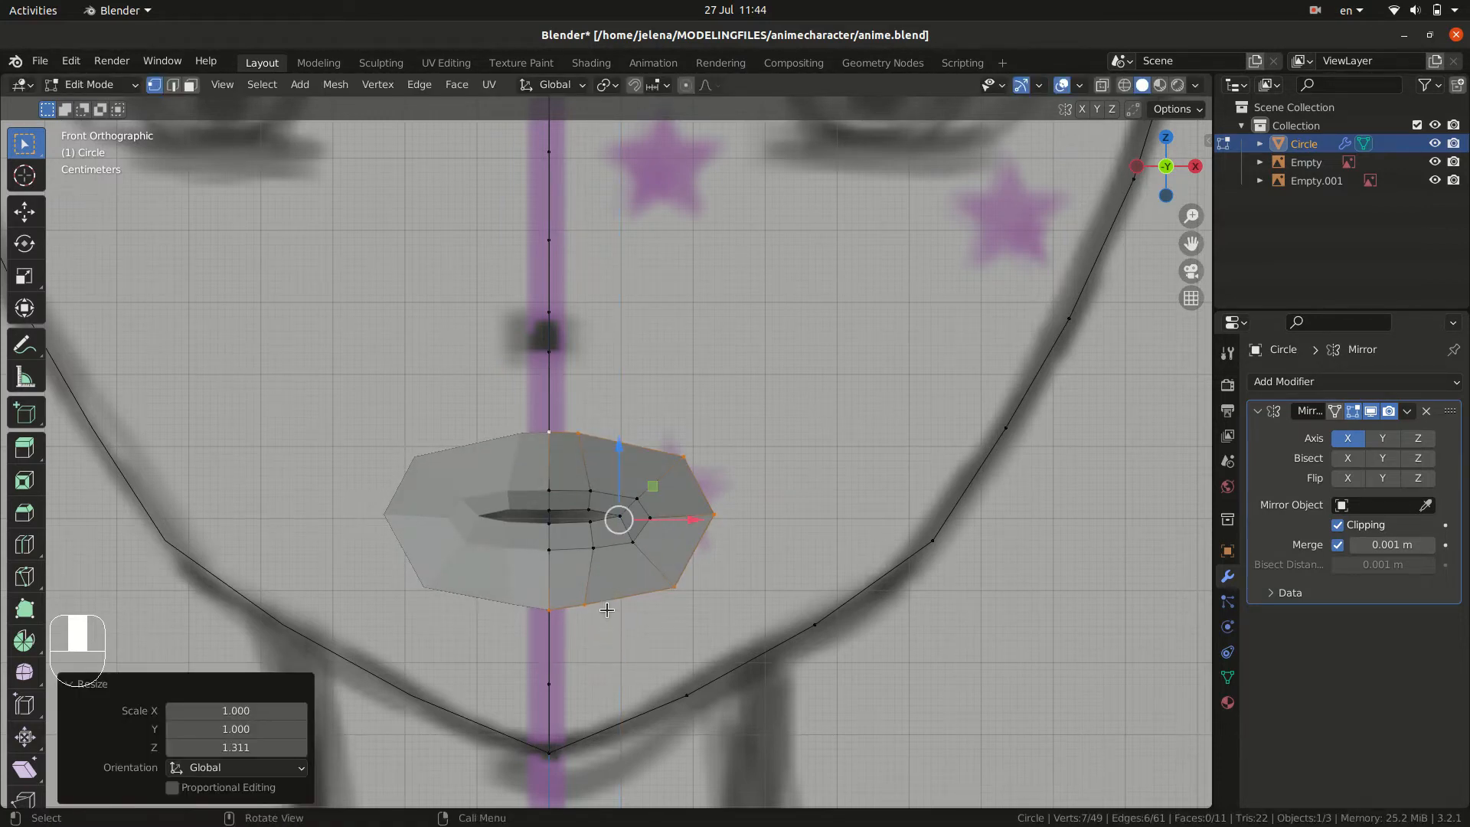
- In the right side view, move the ring's top centre vertex back and up onto the profile, and its neighbour about 0.014 m back
click(595, 605)
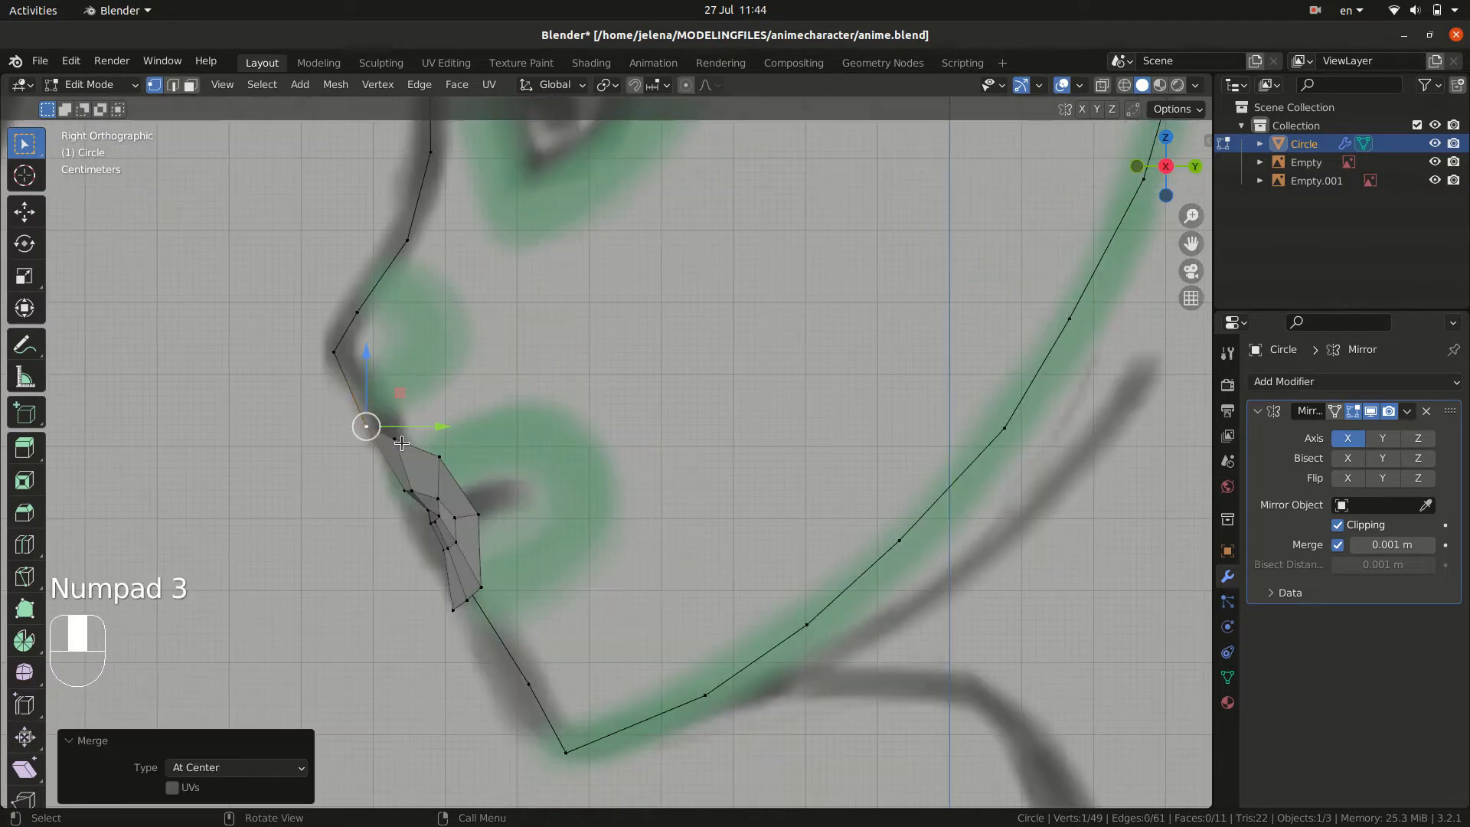
key(g)
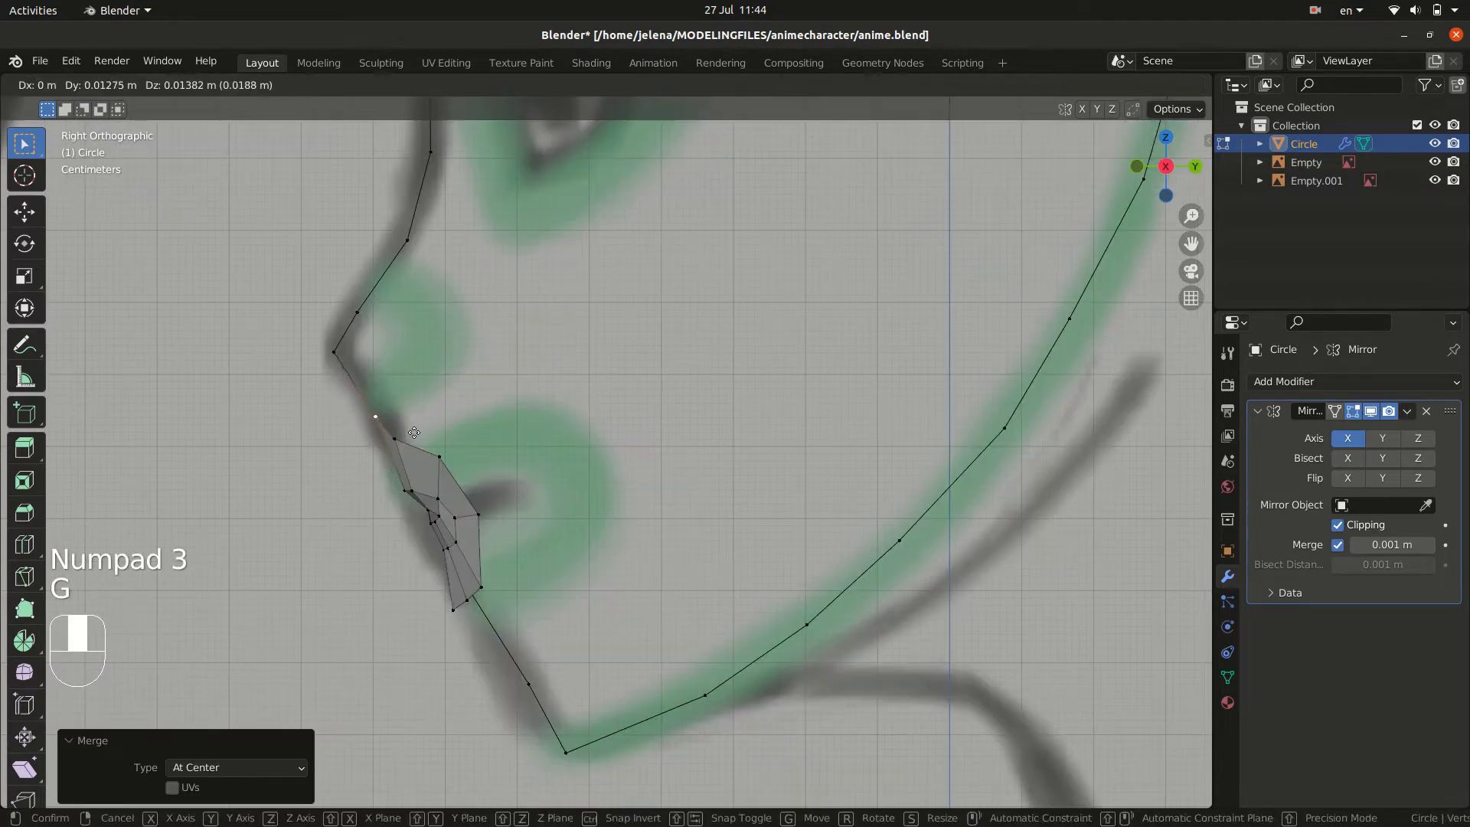
click(414, 432)
key(g)
click(408, 438)
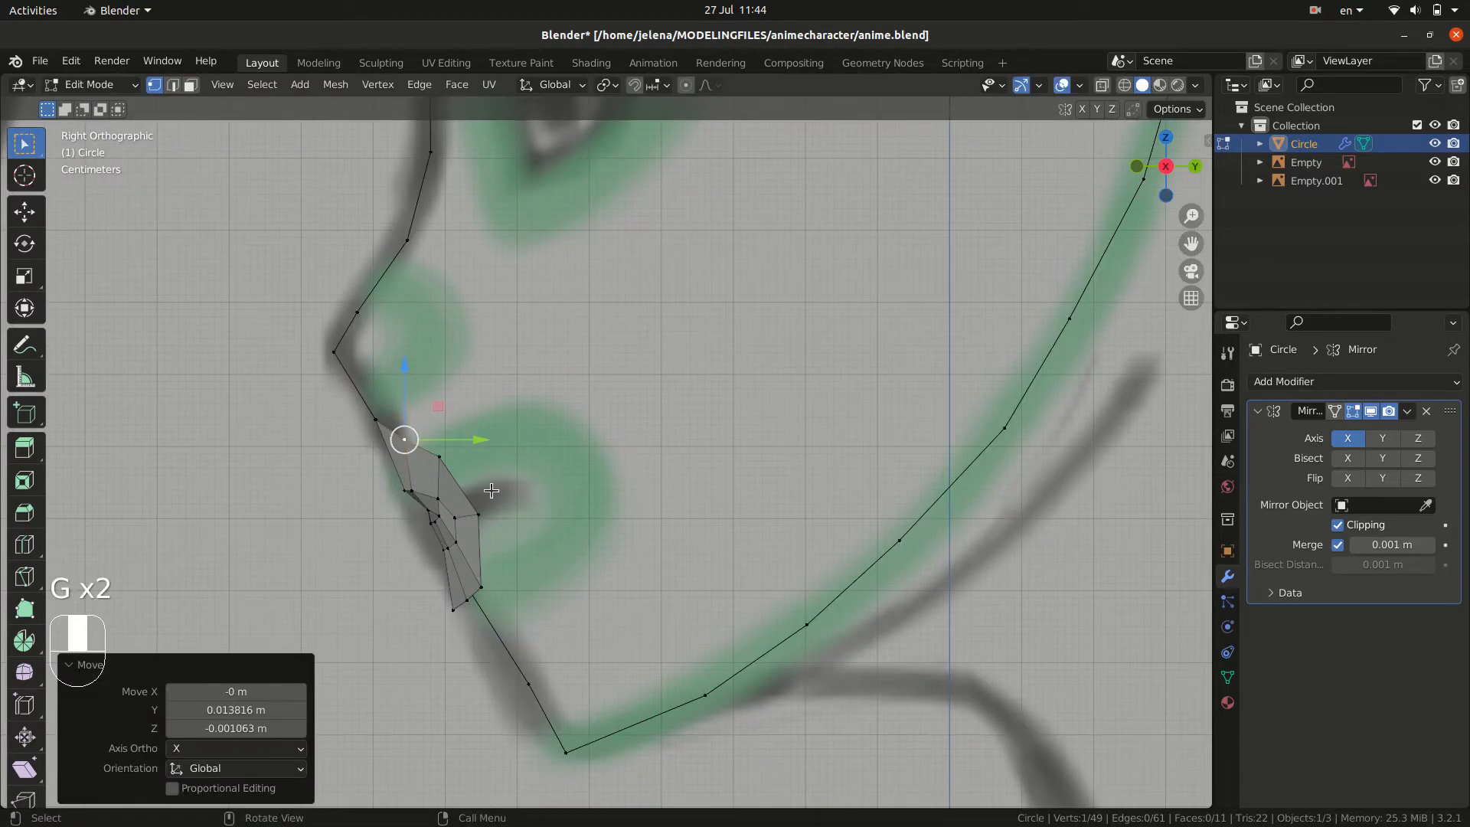
- Raise the ring's outermost vertex about 0.017 m, and move the vertex below it about 0.018 m back and 0.02 m up
click(482, 515)
key(g)
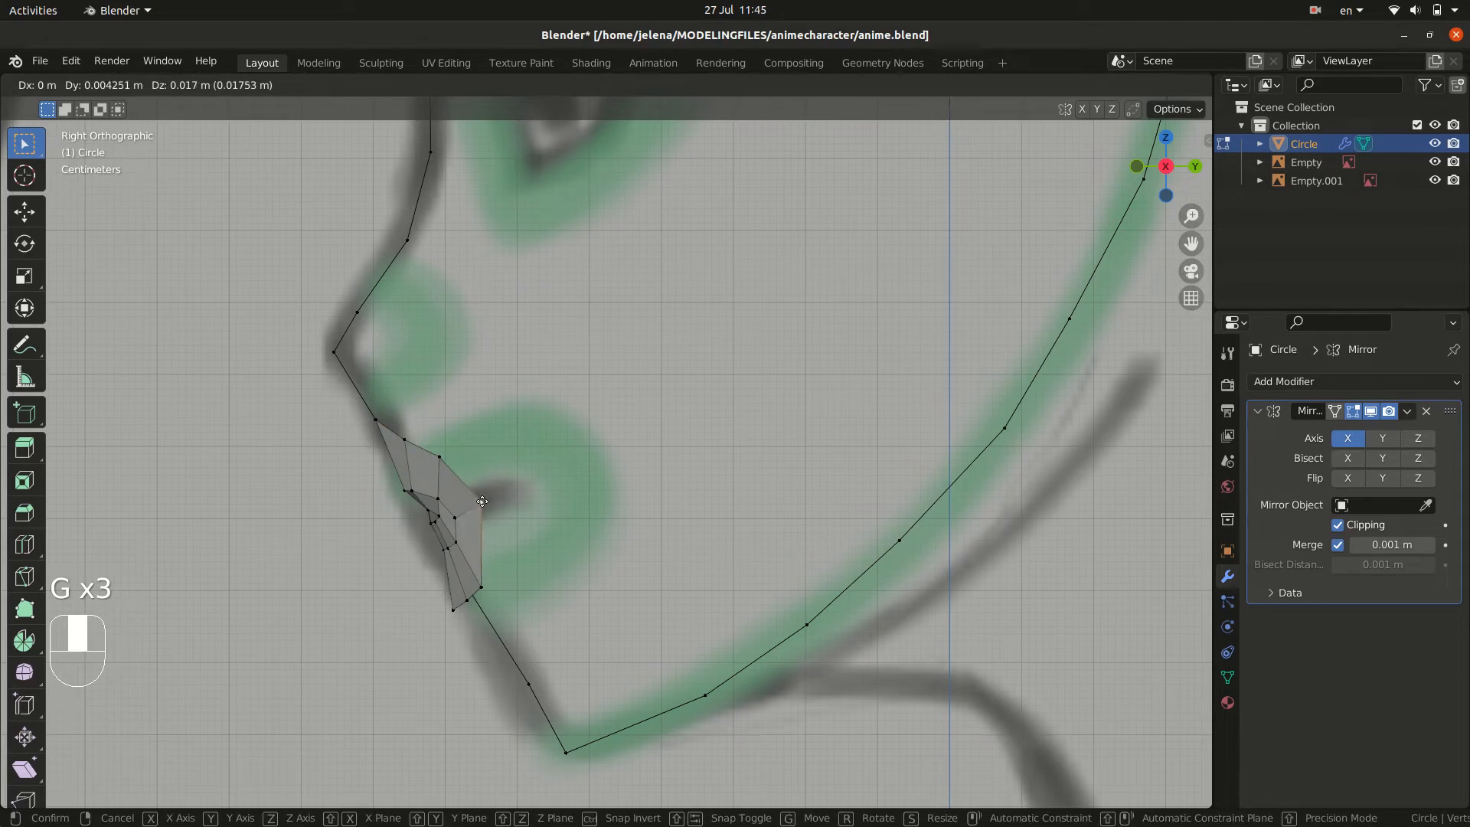
click(486, 504)
click(484, 585)
key(g)
click(494, 572)
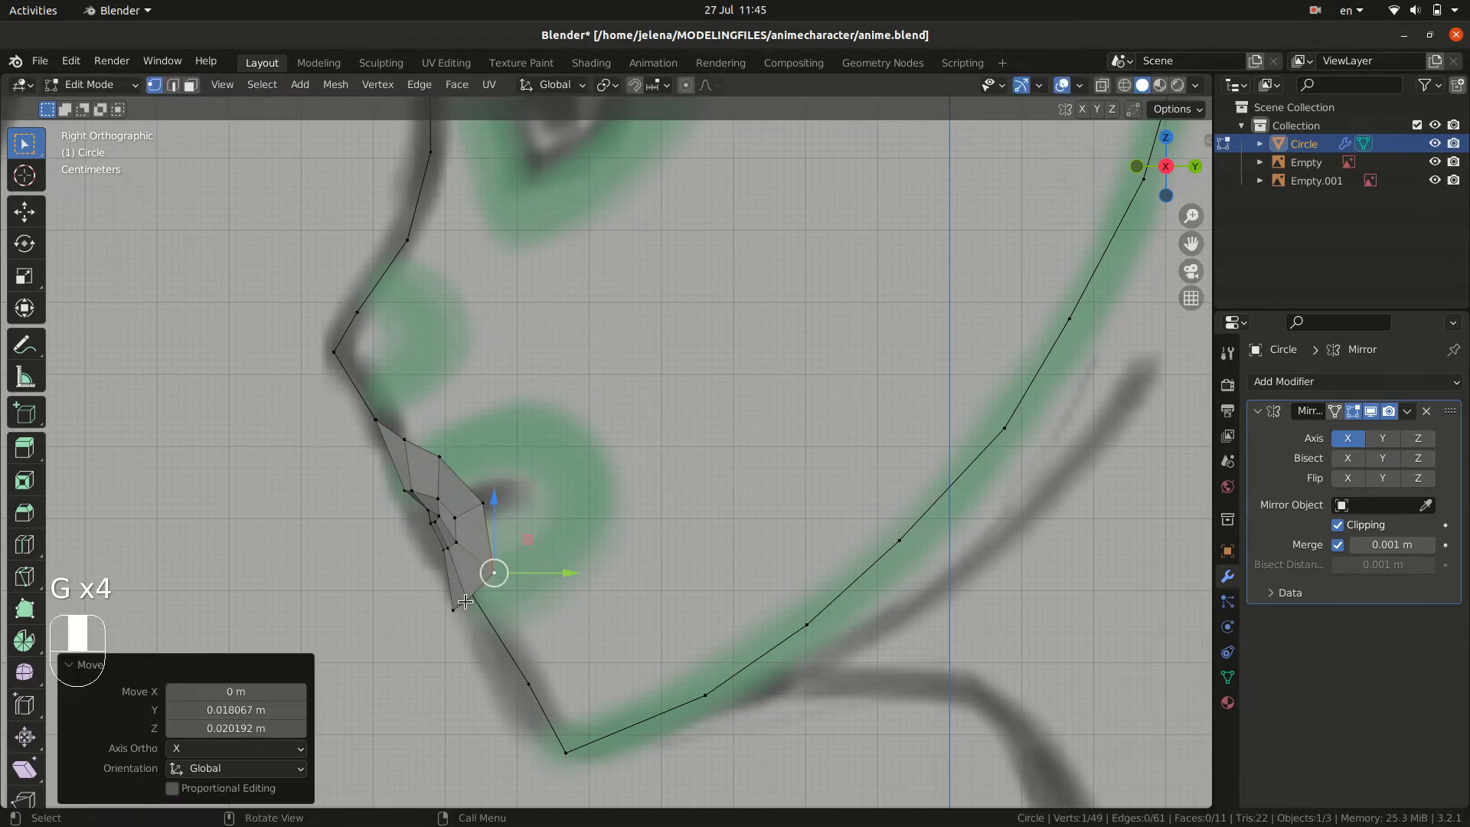
- Move the ring's lower vertex beside the bottom centre back and up along the side profile
key(g)
click(454, 613)
click(481, 598)
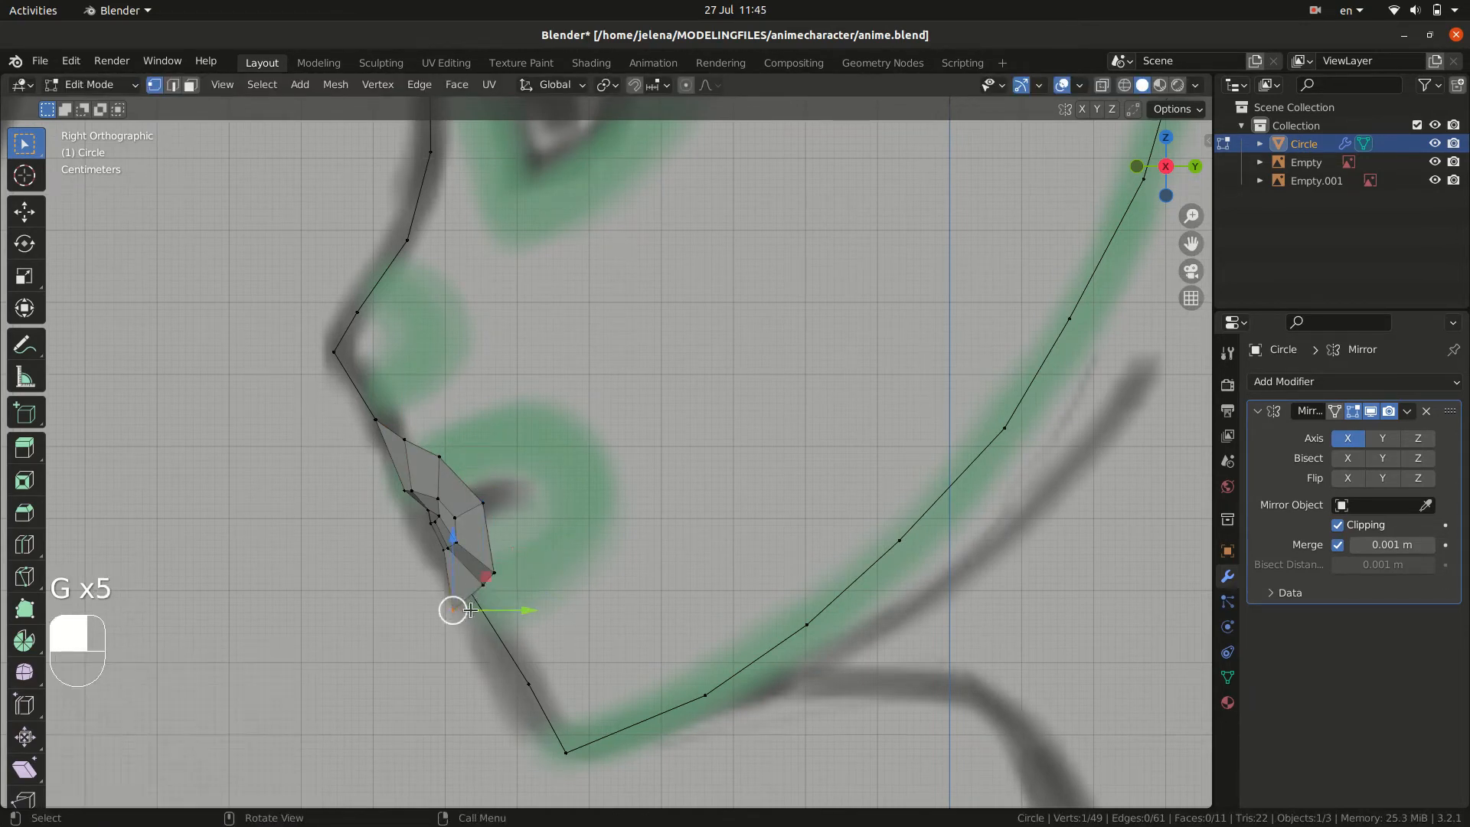
- In front view, try sliding the centre-line vertex below the mouth ring upward by a factor of about 0.49, then merging at centre
mouse_move(519, 605)
middle_down()
mouse_move(577, 535)
mouse_move(516, 622)
middle_up()
key(KP_1)
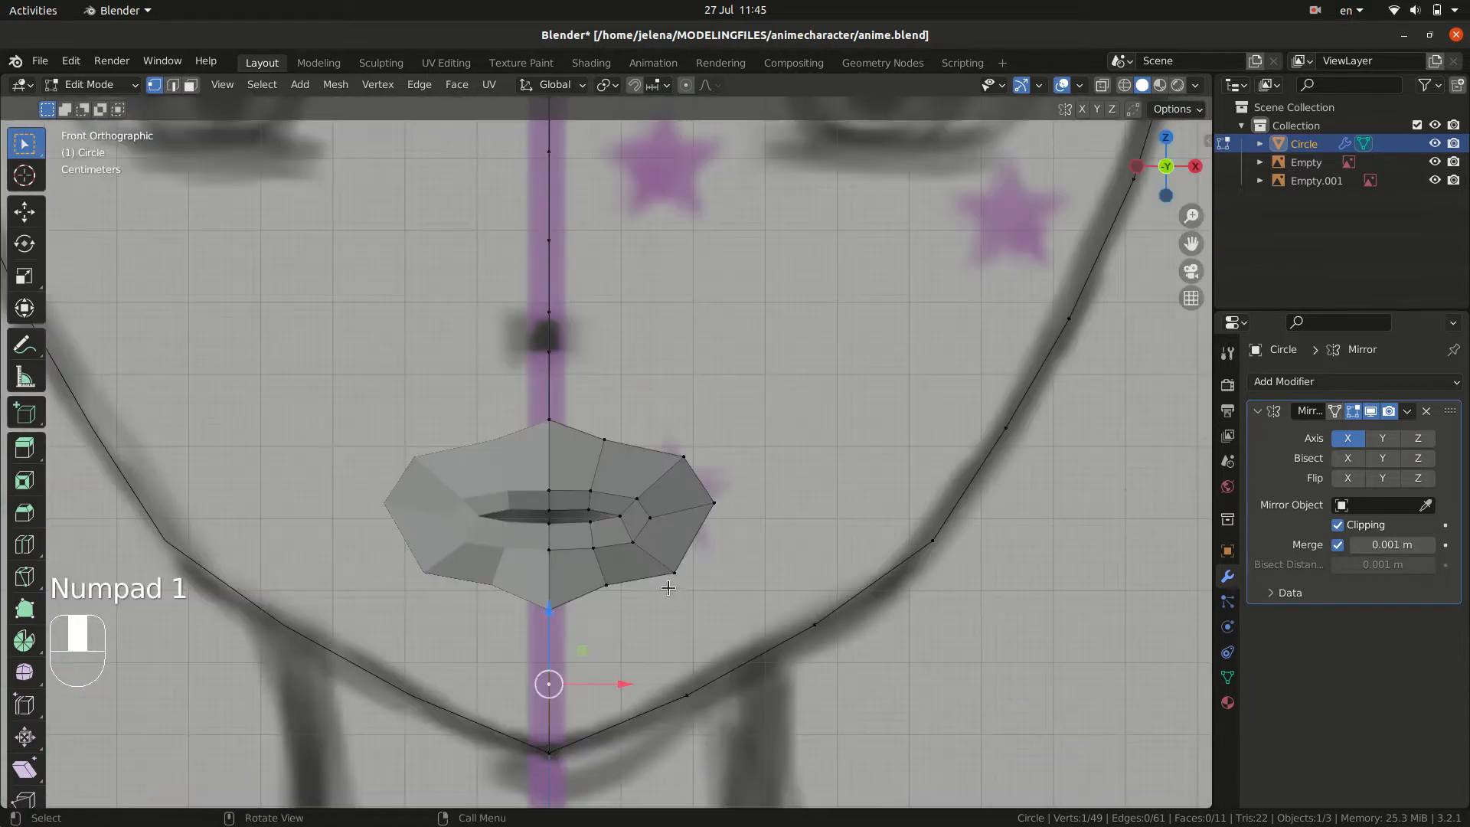
key(g)
key(g)
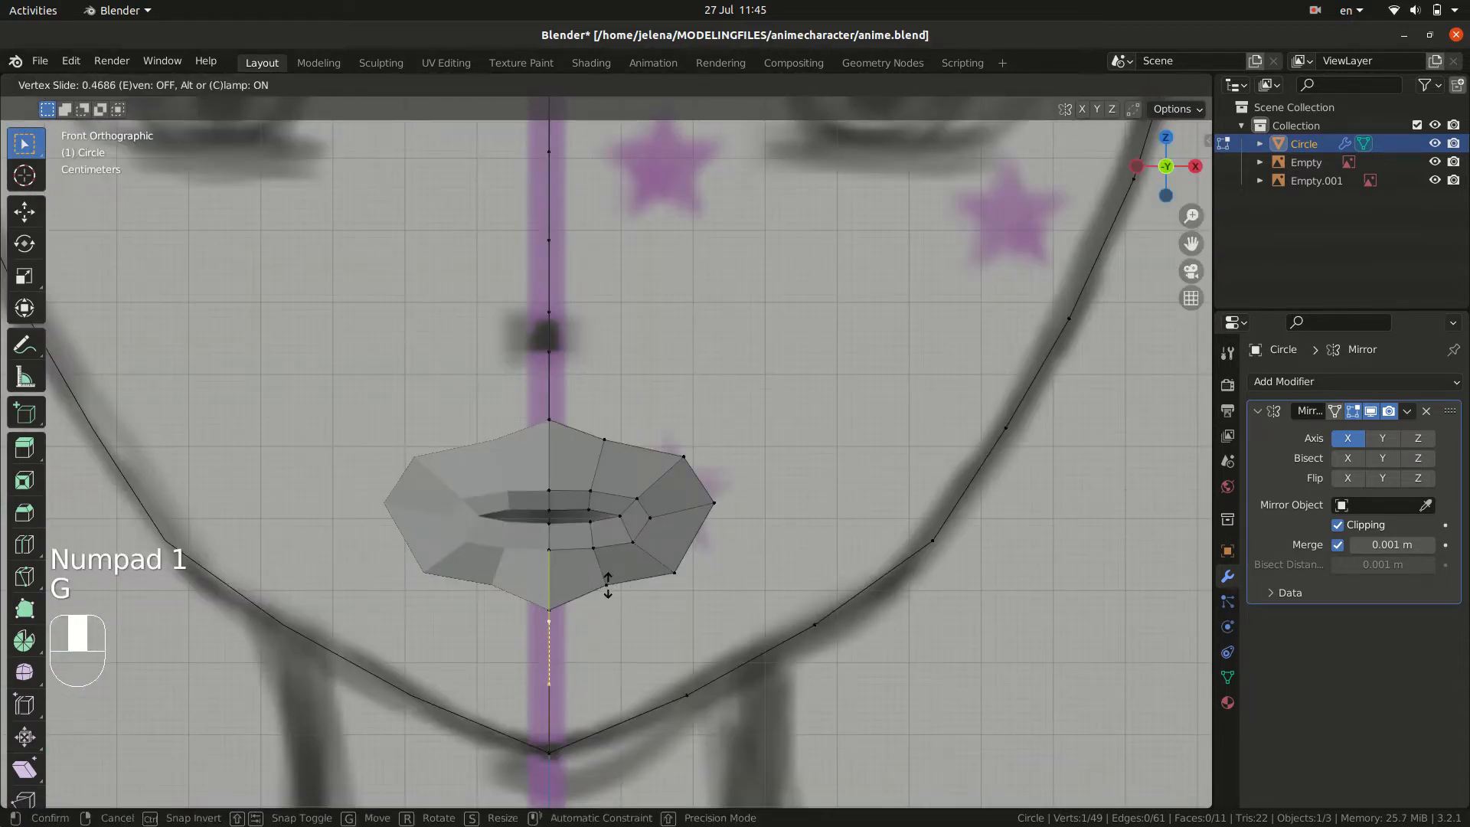
click(608, 583)
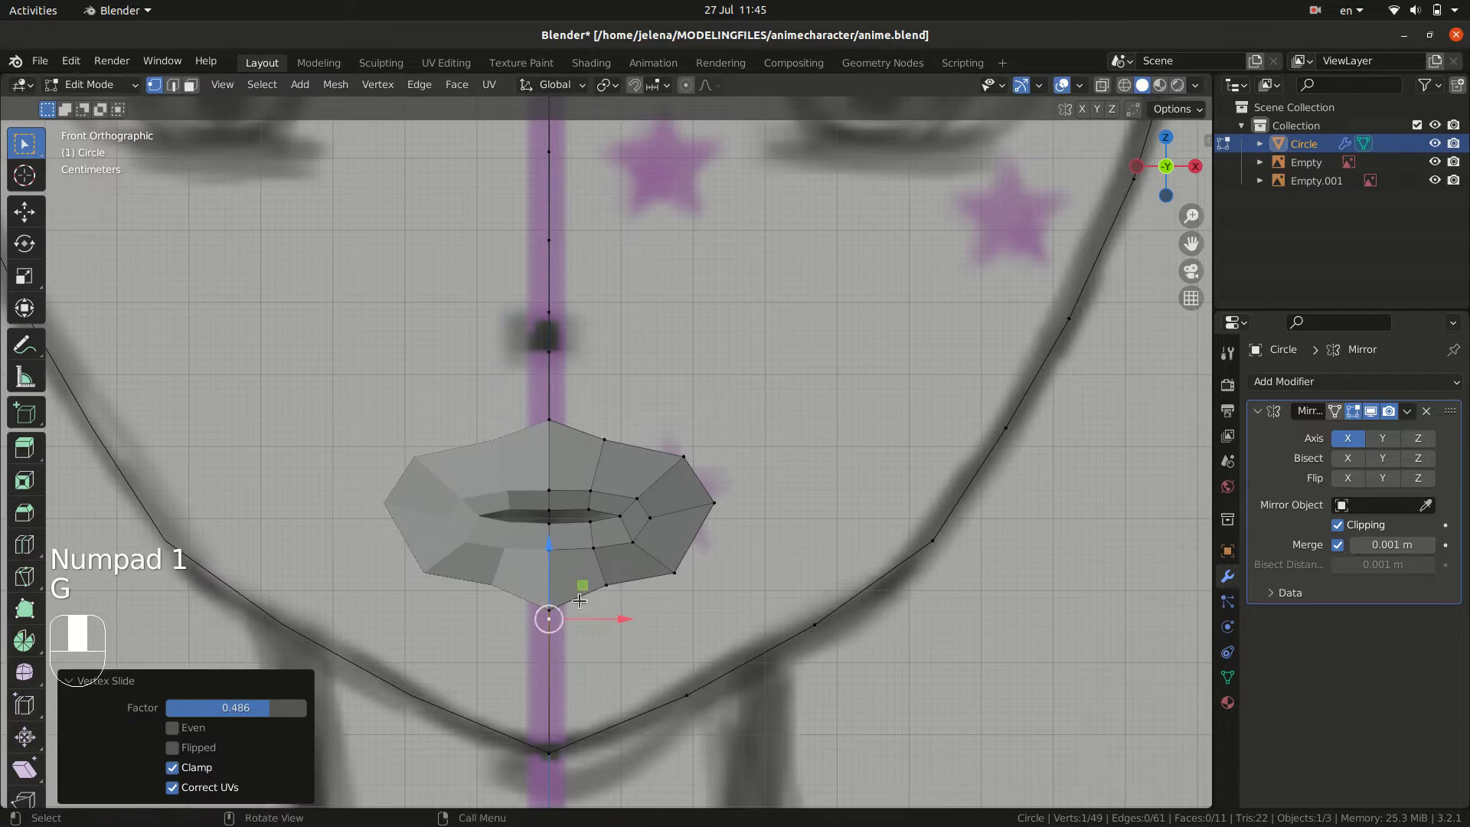
key(m)
click(636, 582)
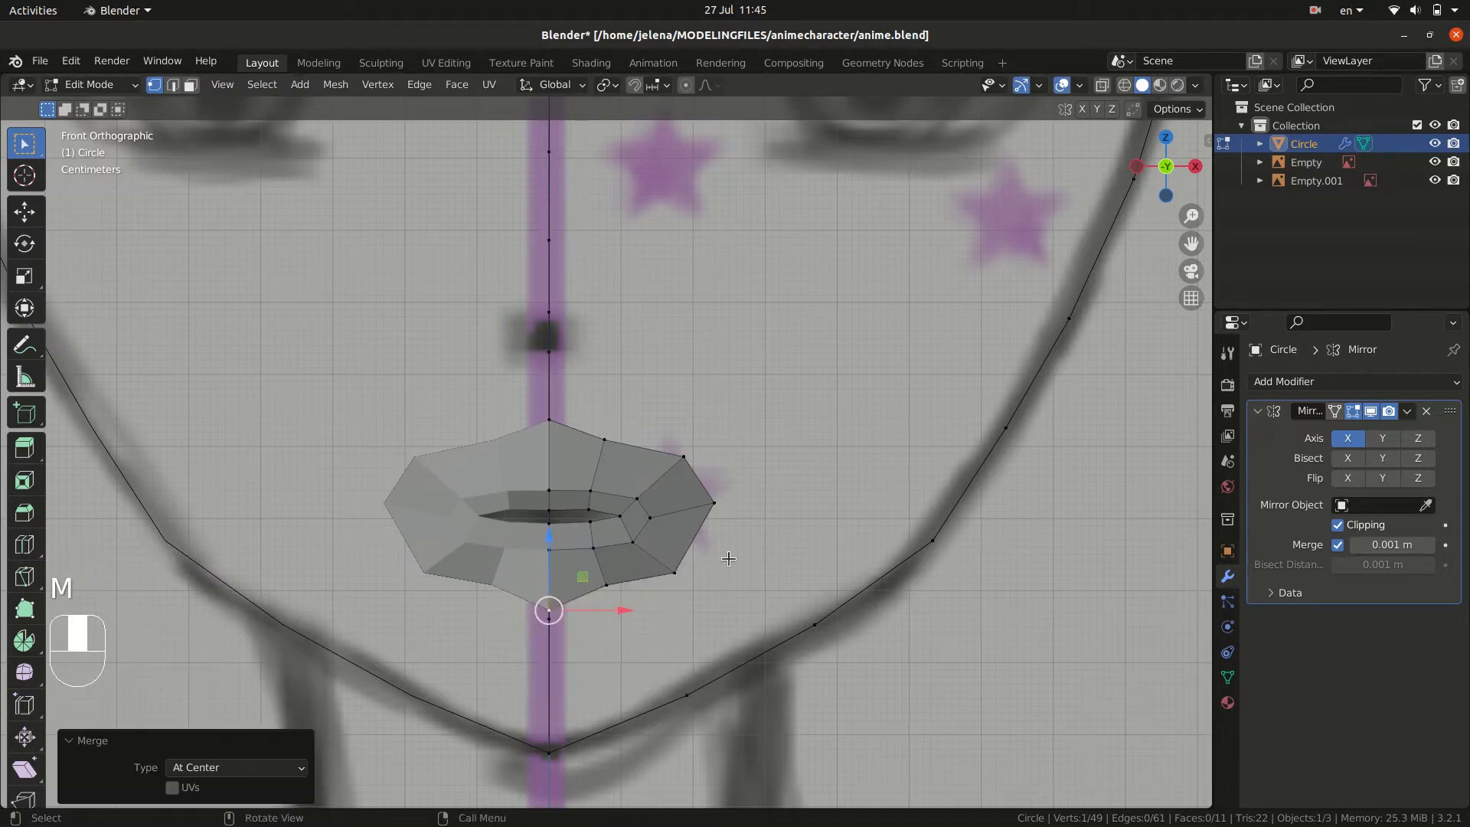
- Try moving the ring's bottom centre vertex back and up in side view, then undo the move, merge and vertex slide
middle_drag(728, 559, 557, 578)
key(KP_3)
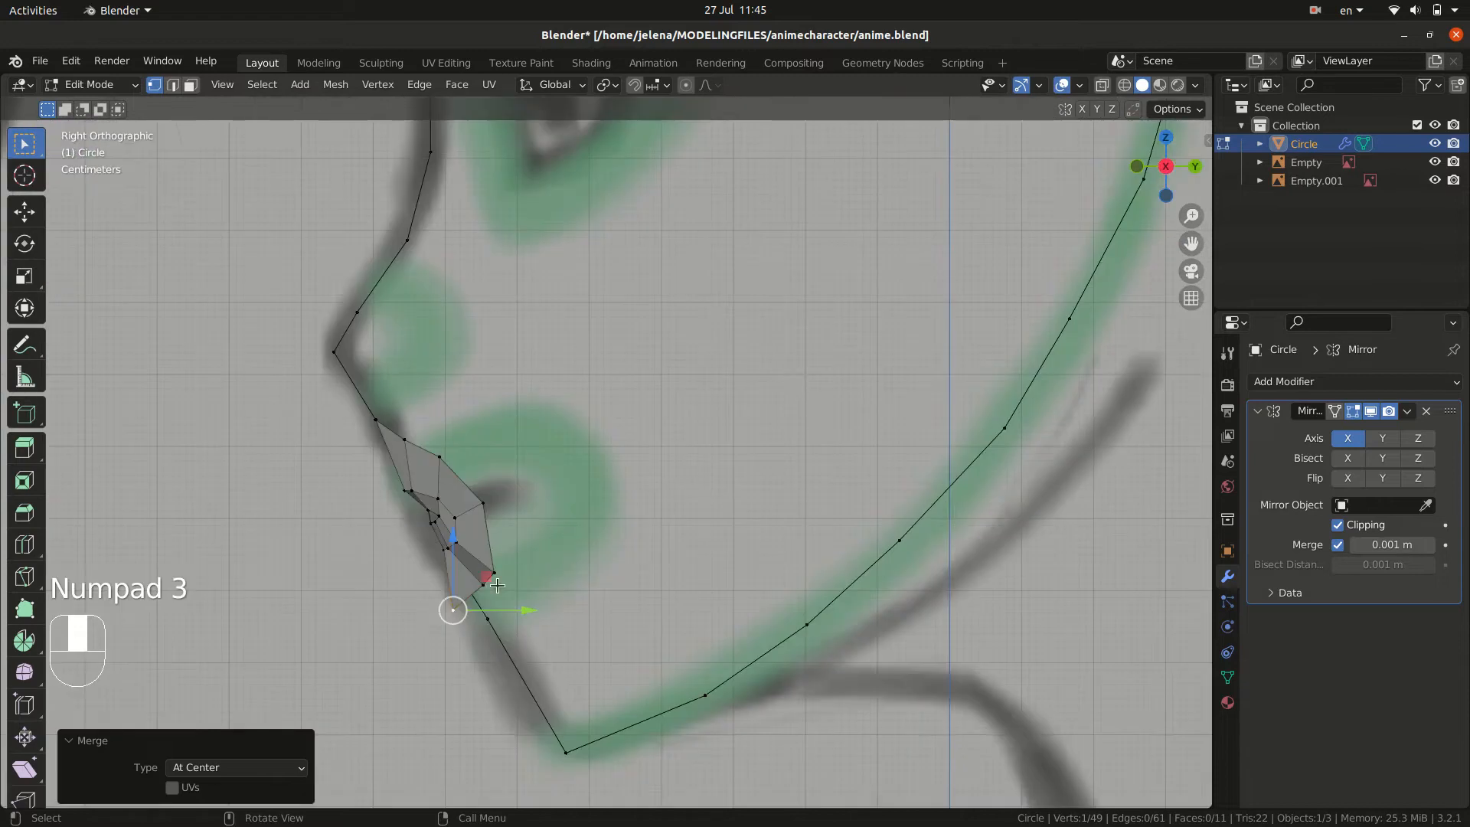
key(g)
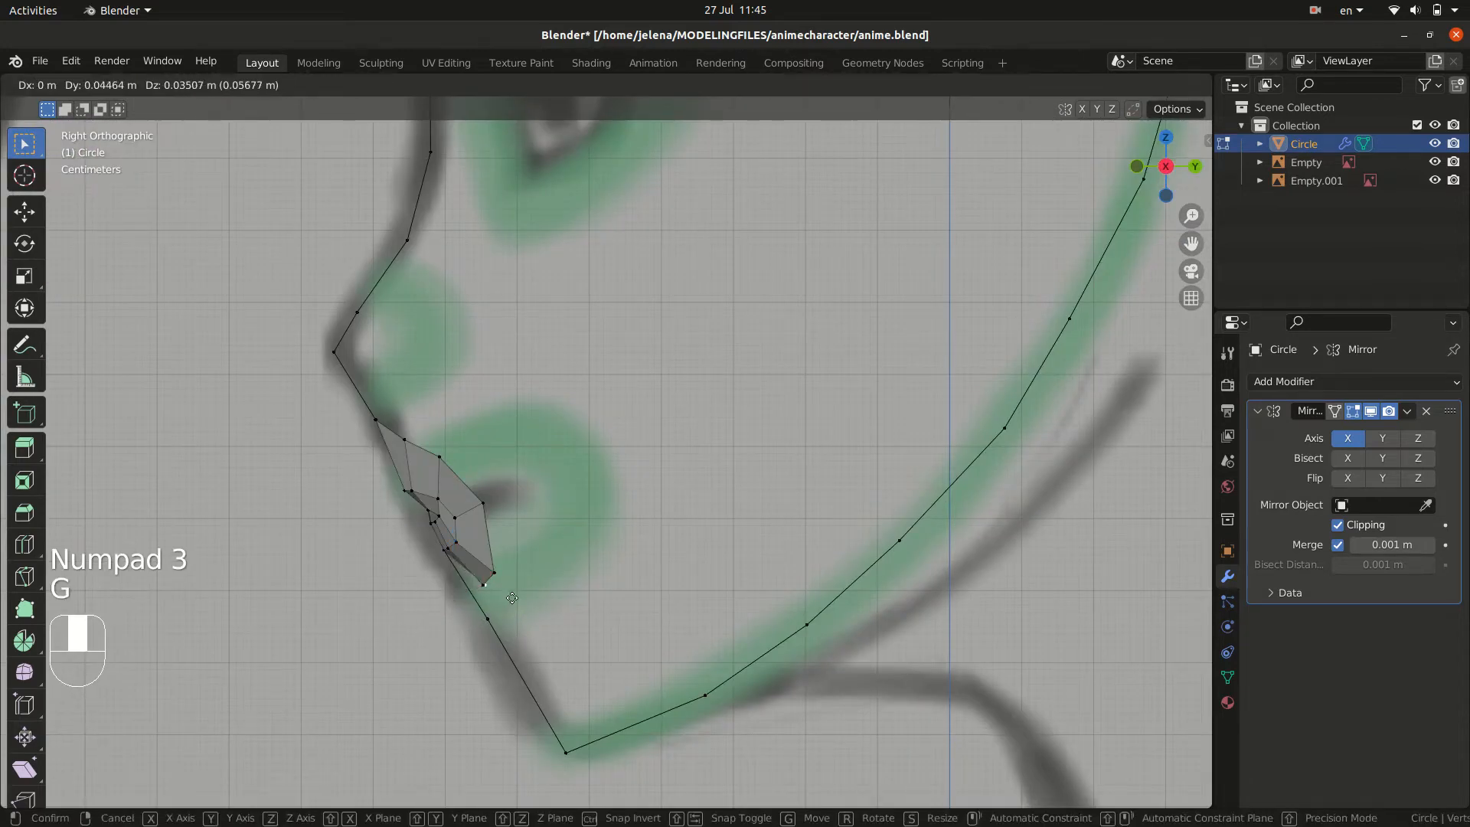
click(503, 609)
key(ctrl+z)
key(ctrl+z)
key(ctrl+z)
key(ctrl+z)
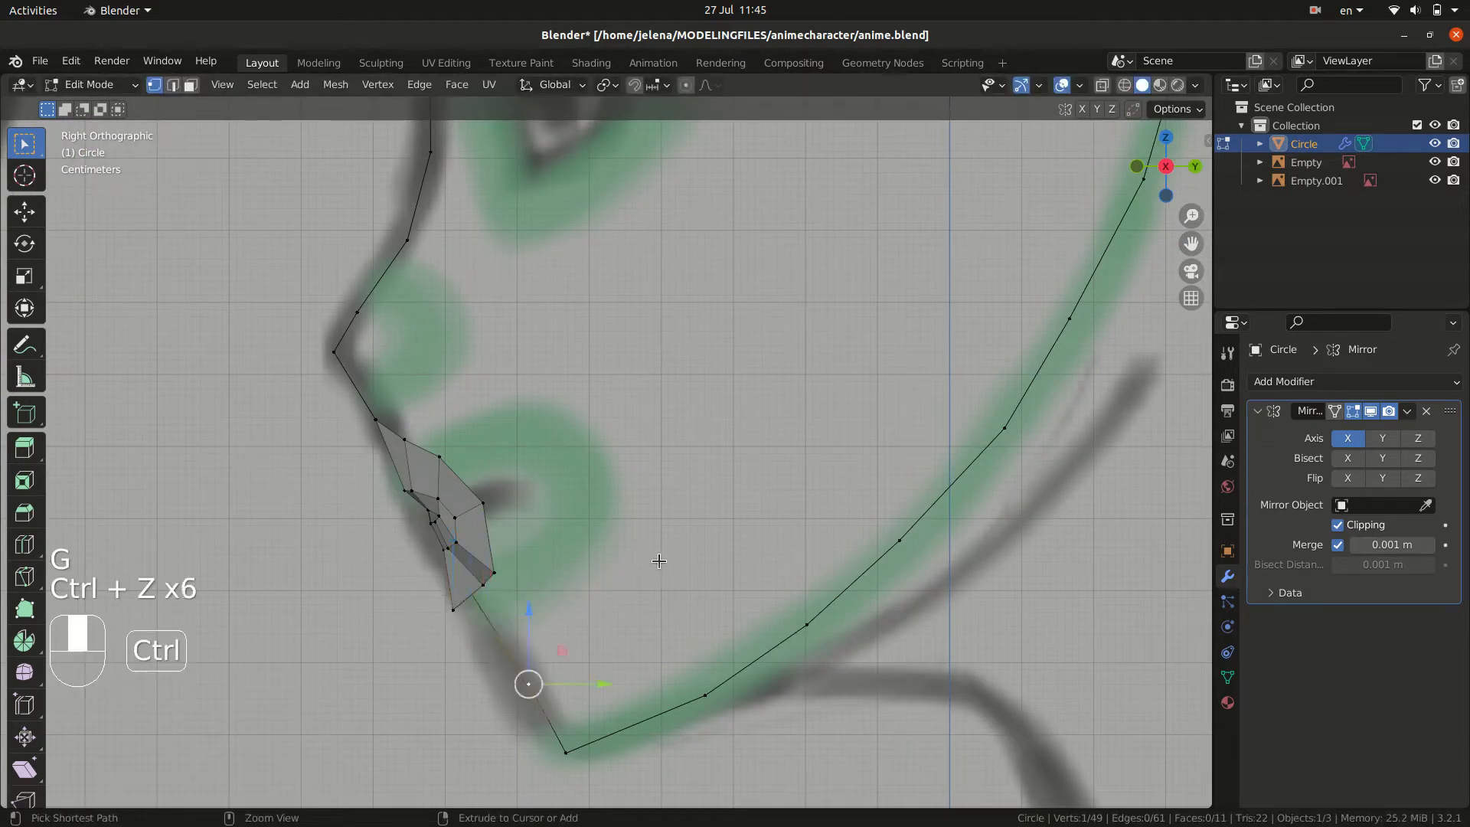
- Merge the profile vertex below the mouth with the ring's bottom centre vertex at centre, moving the result about 0.006 m back and 0.005 m up
key(g)
key(g)
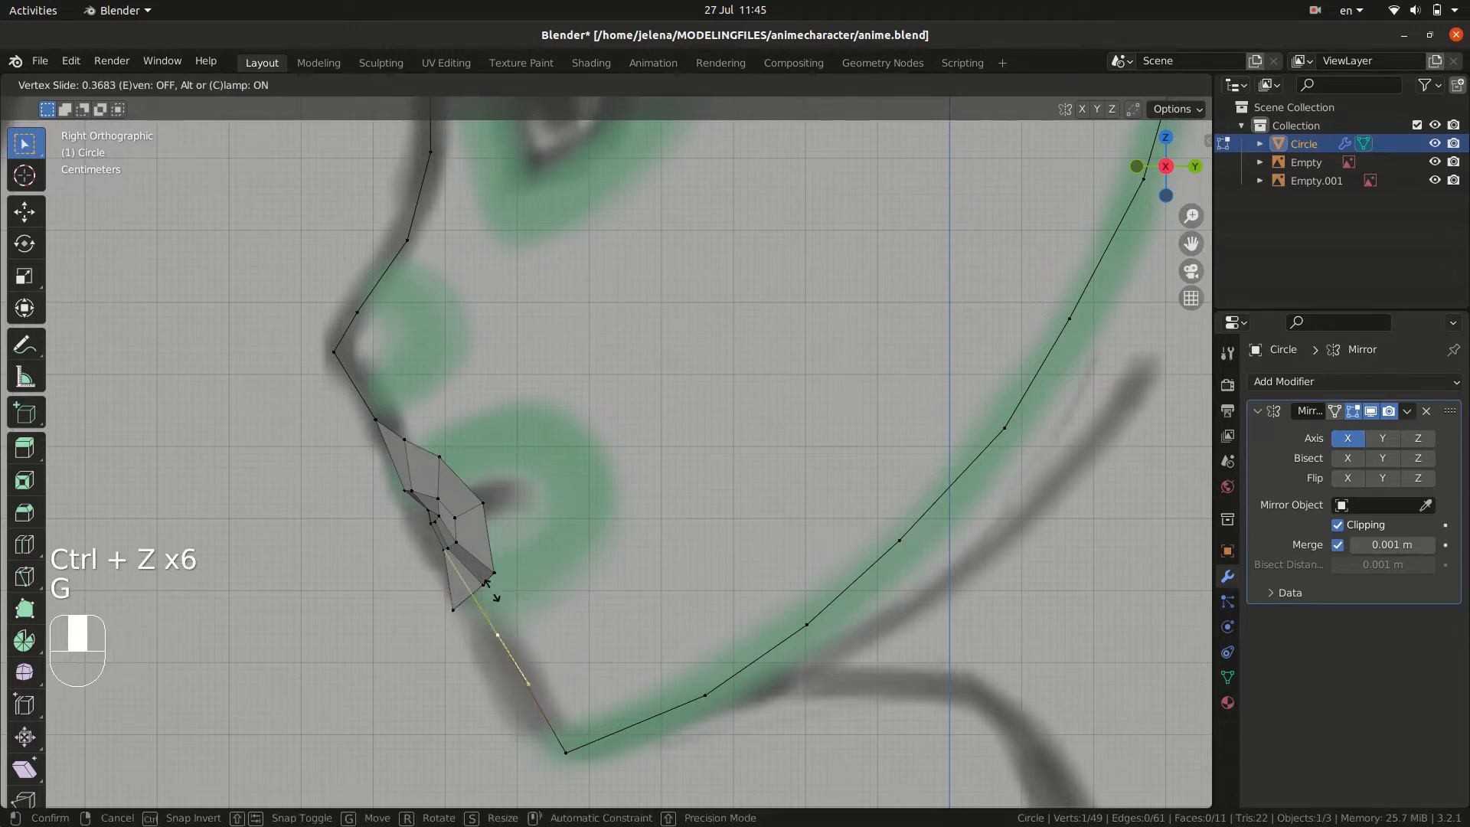
click(481, 605)
shift+click(455, 610)
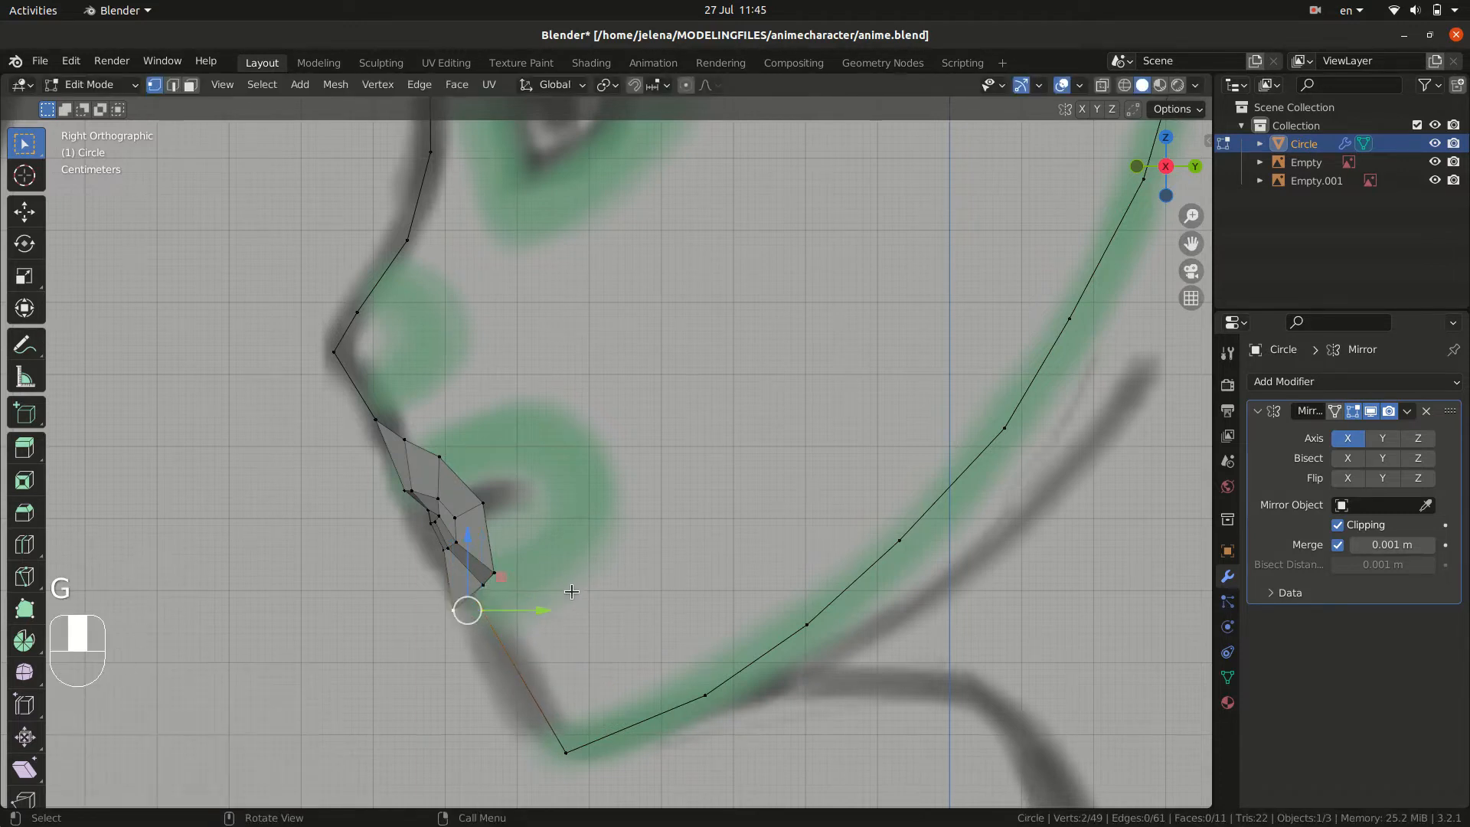
key(m)
click(563, 596)
key(g)
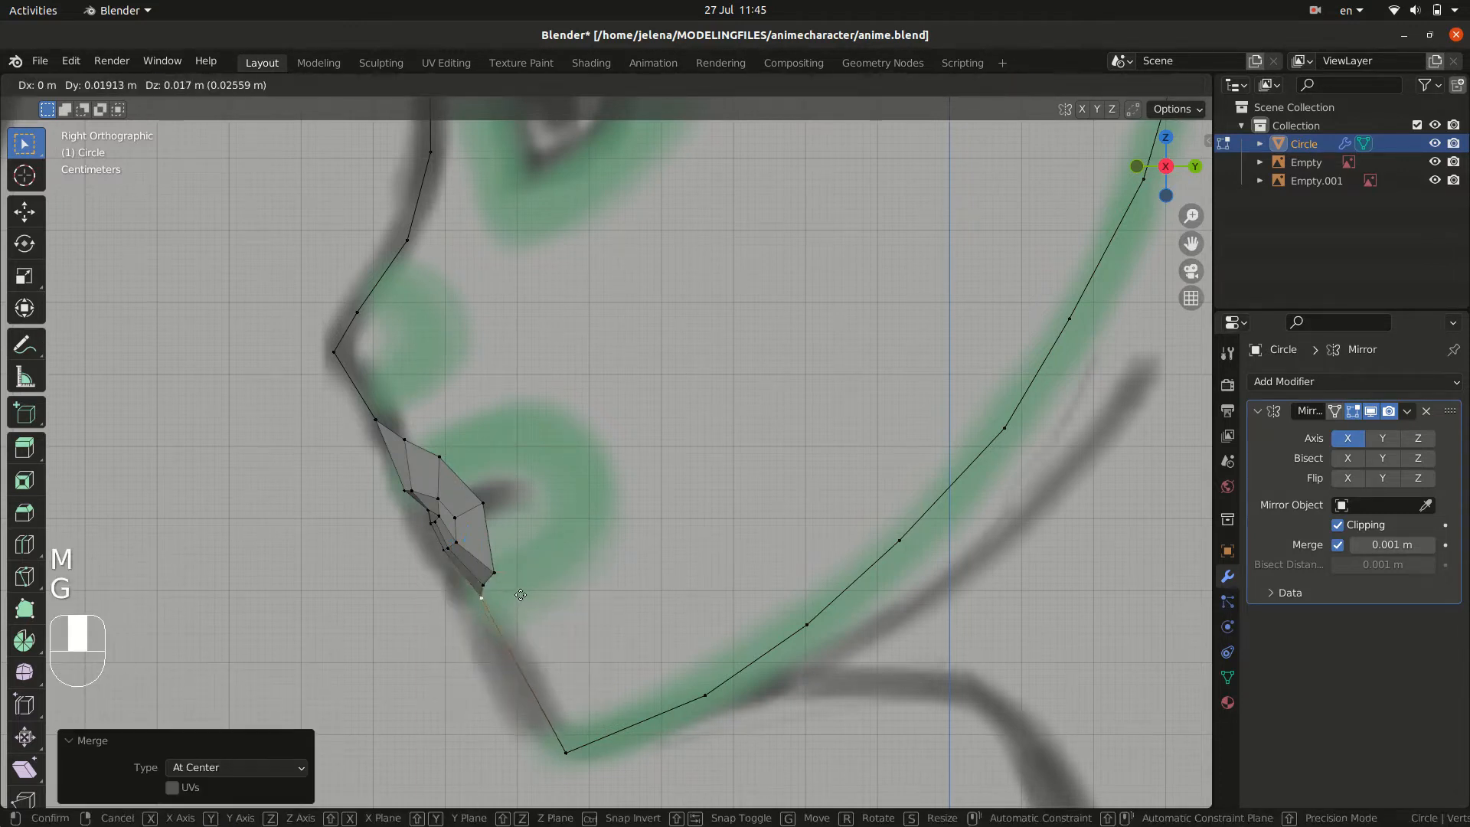
click(510, 605)
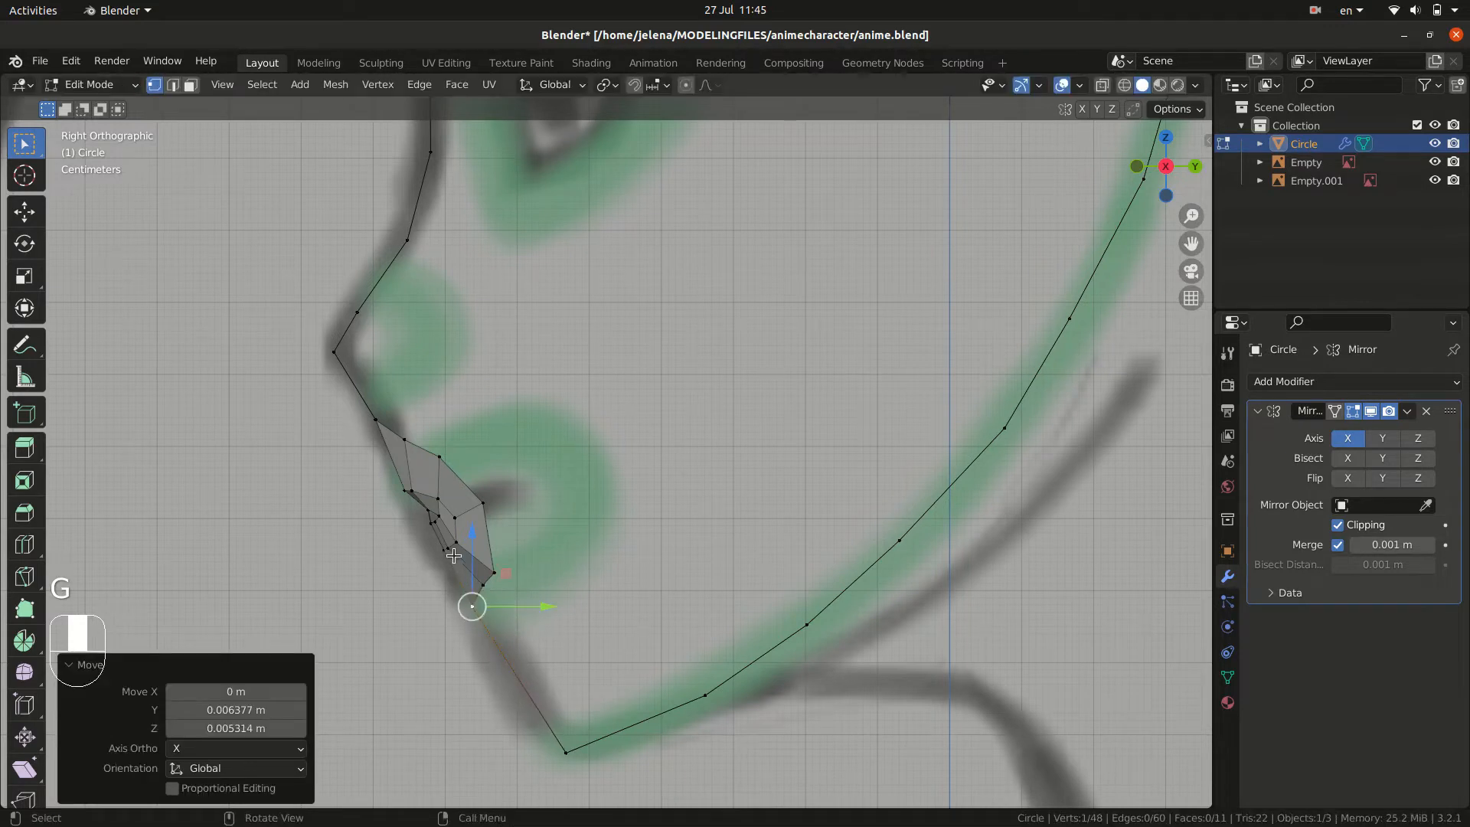
- Move the lower lip's centre vertices about 0.011 m and 0.005 m forward and slightly down, and nudge the upper lip's top centre vertex forward
click(444, 549)
key(g)
click(429, 540)
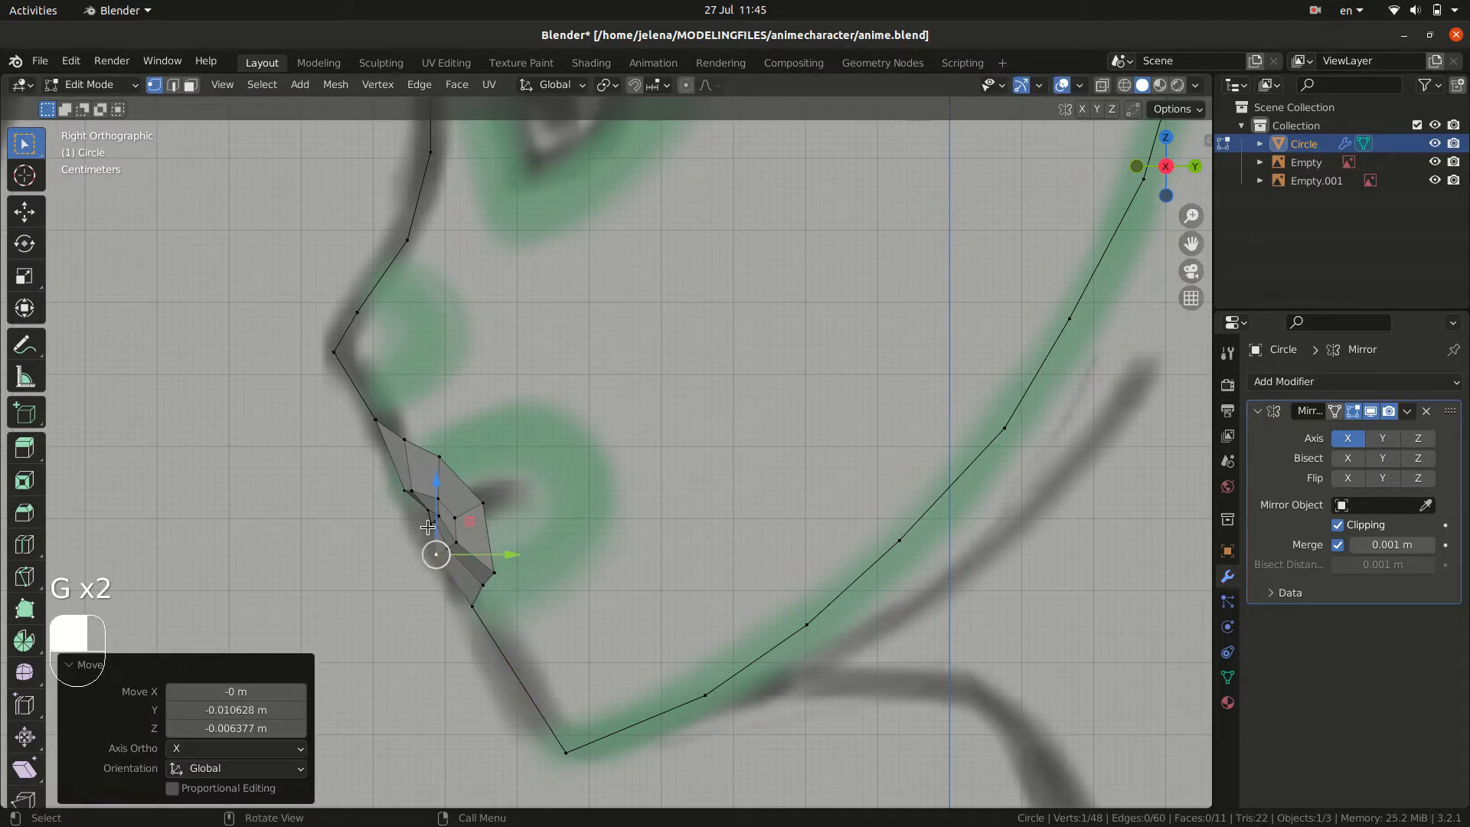
key(g)
click(415, 509)
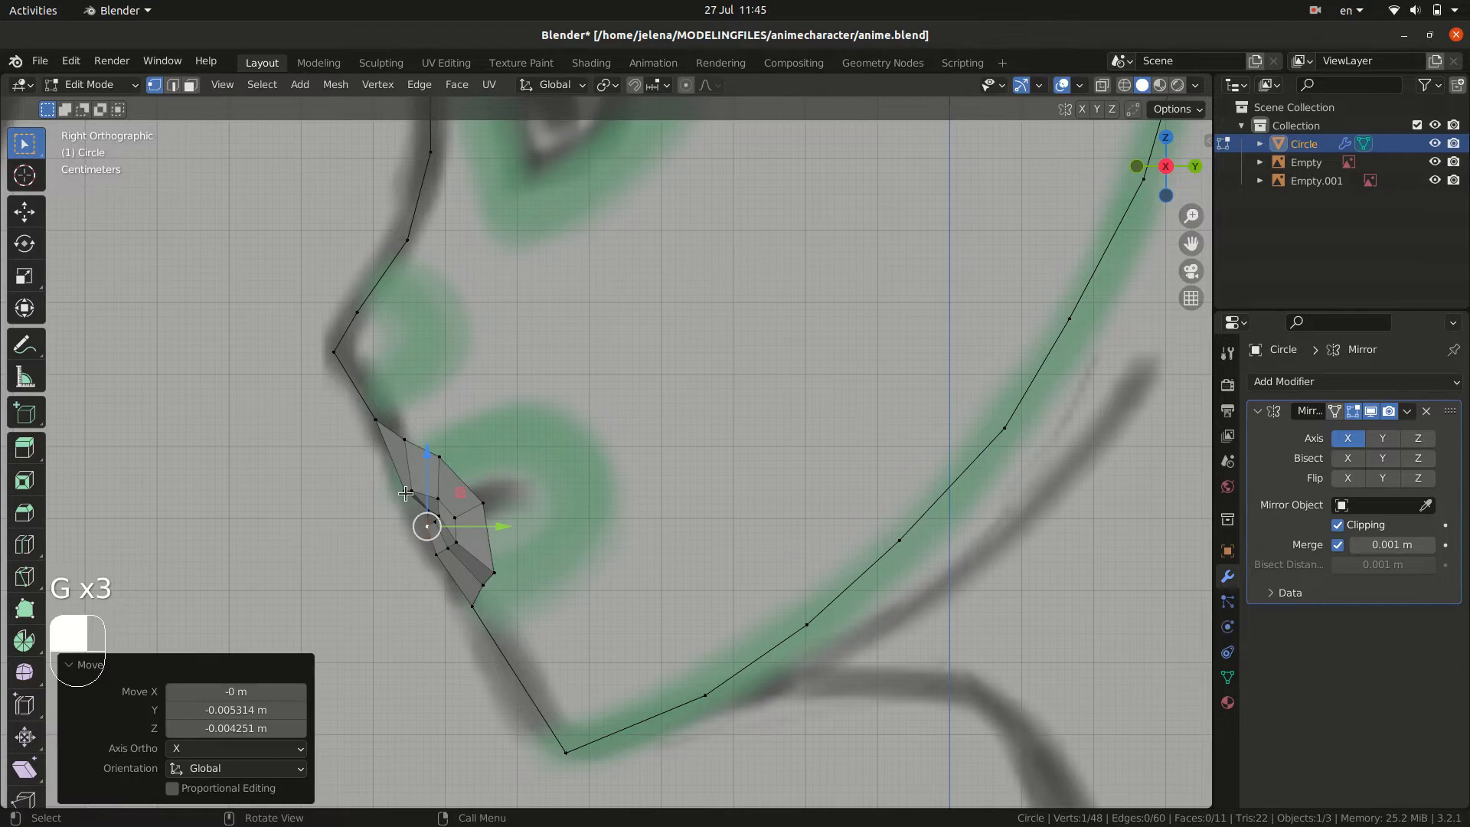
key(g)
click(401, 494)
- In the side view, move the mouth ring's two lower outer vertices slightly back to round the lower contour
click(482, 583)
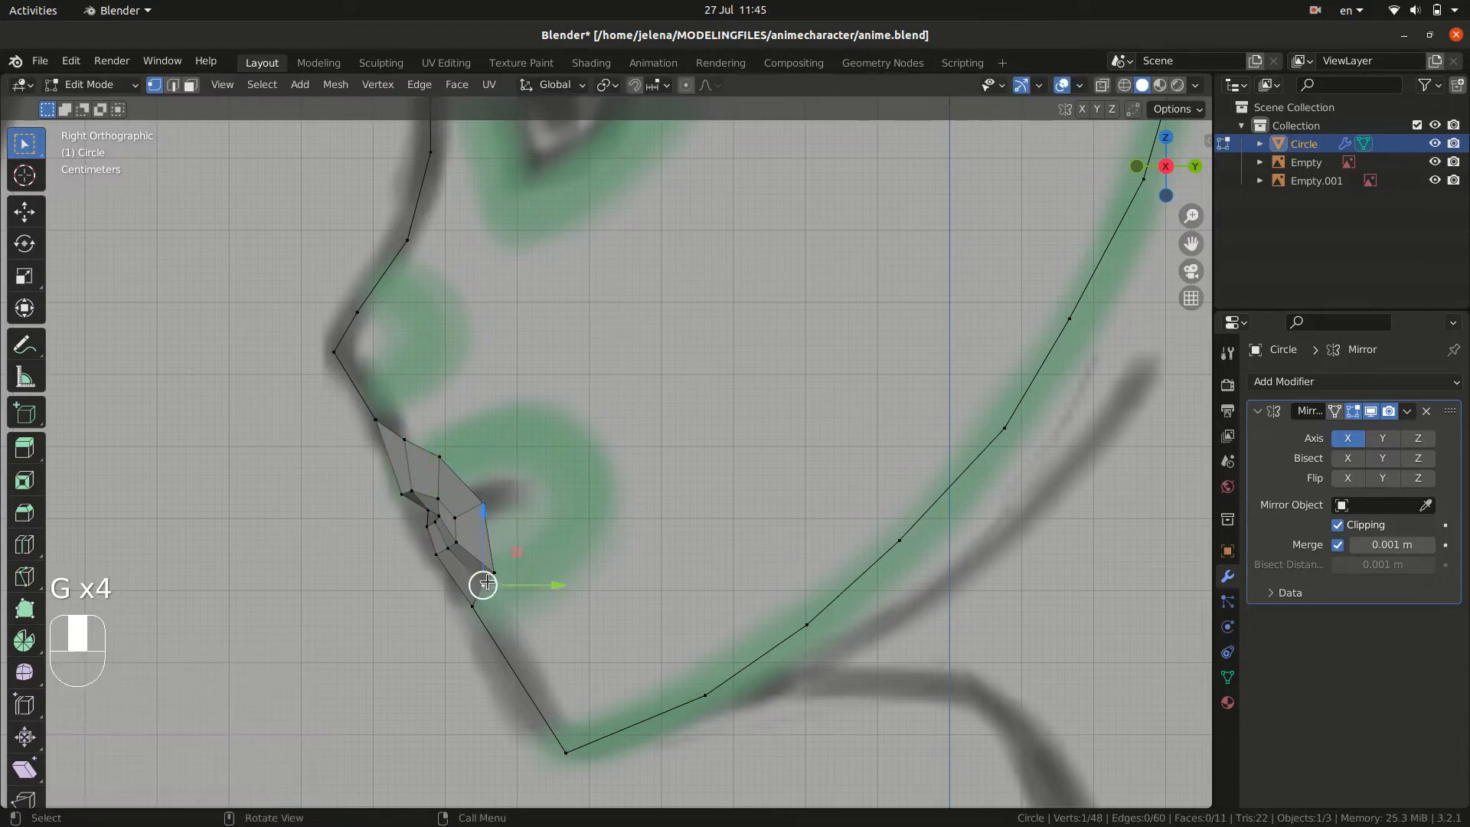
key(g)
click(490, 588)
click(493, 564)
key(g)
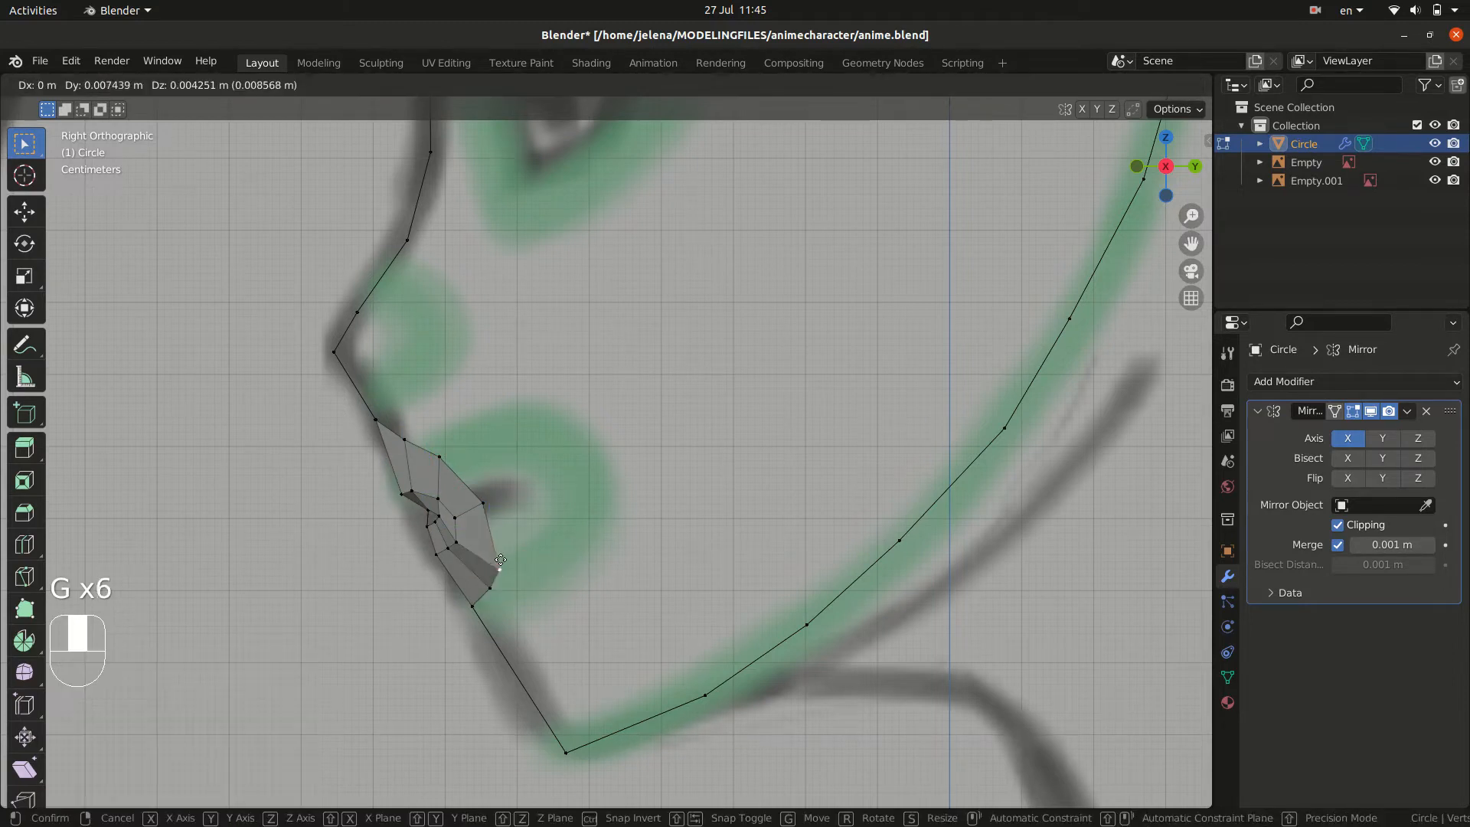
click(499, 568)
- Move the ring's outermost vertex back and slightly up, and the vertex above it about 0.012 m back and 0.018 m up
key(g)
click(456, 454)
key(g)
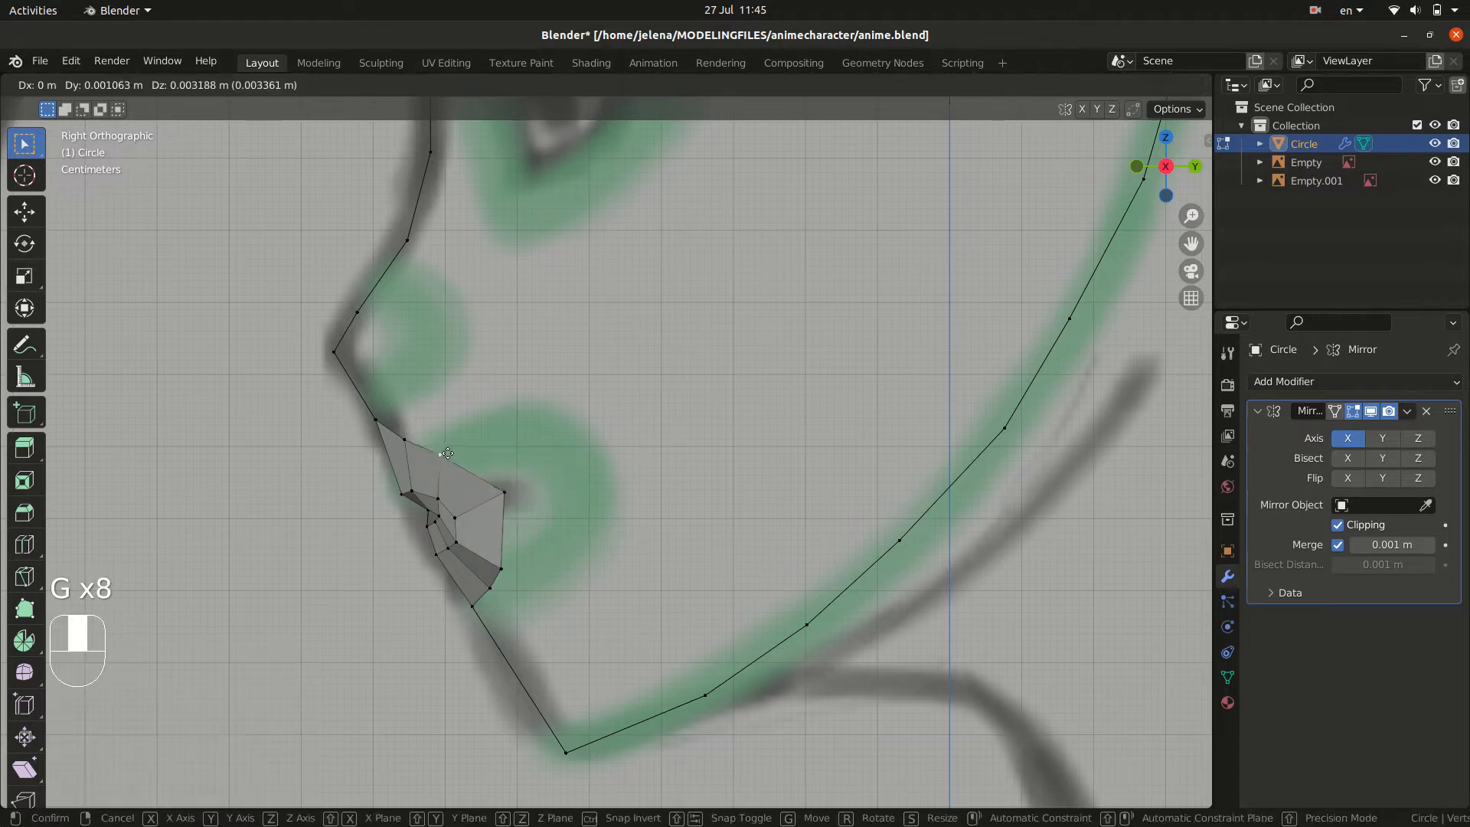
click(463, 442)
- In front view, move the ring's vertex beside the top centre outward and up, and the one beside the bottom centre 0.013 m outward and 0.017 m down
key(KP_1)
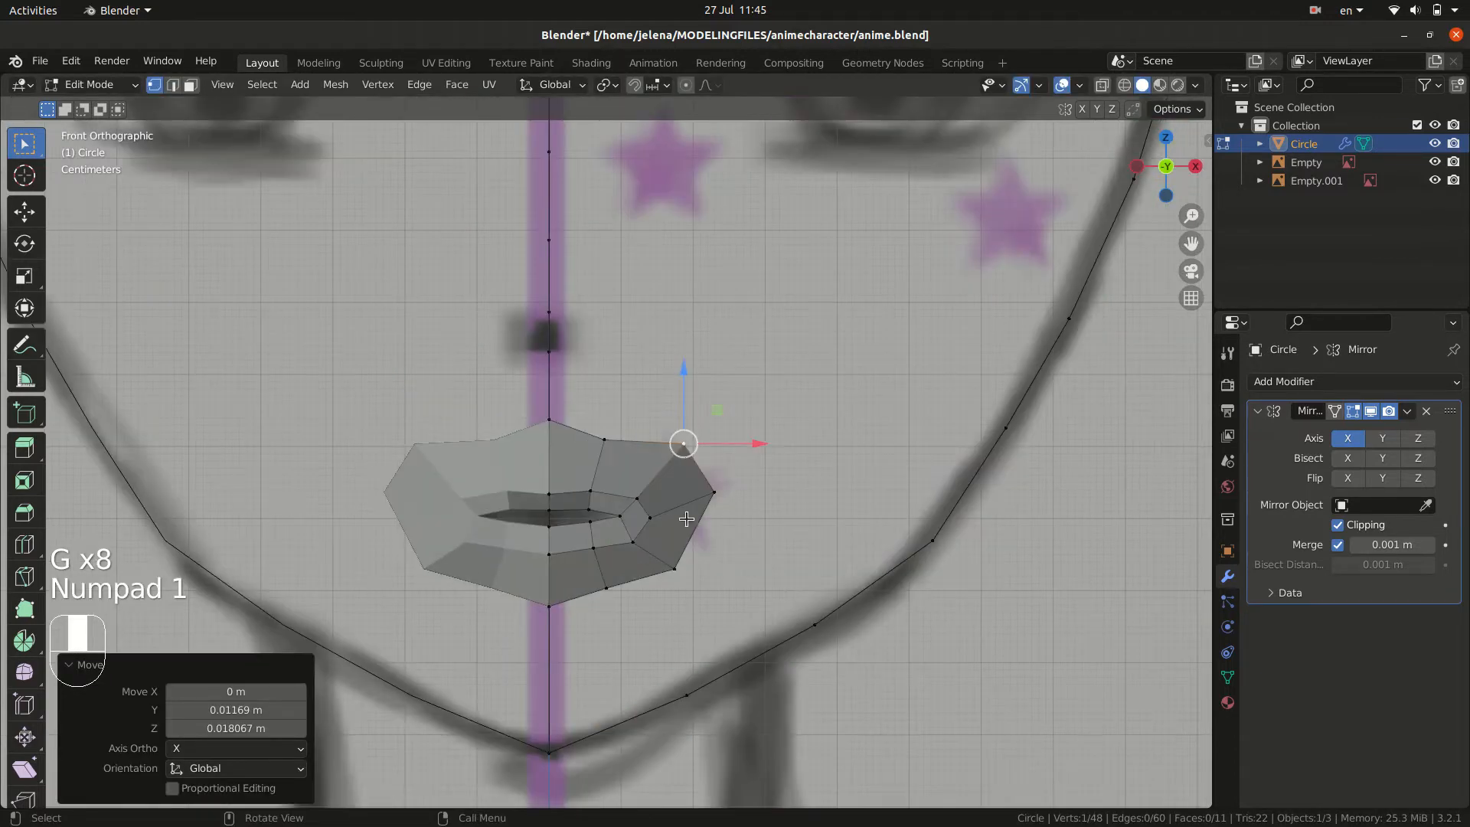
click(605, 443)
key(g)
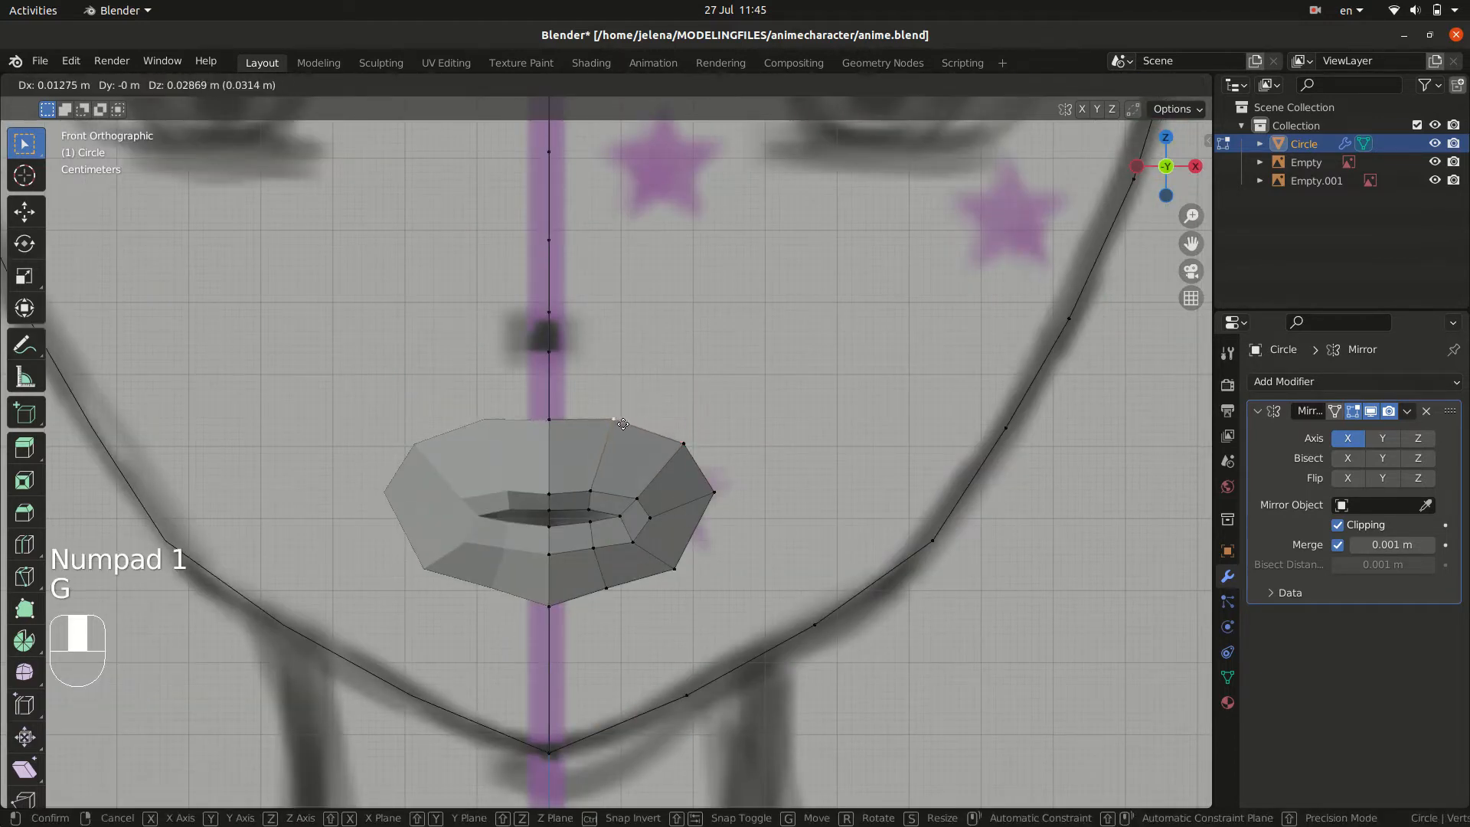
click(613, 422)
click(606, 588)
key(g)
click(616, 600)
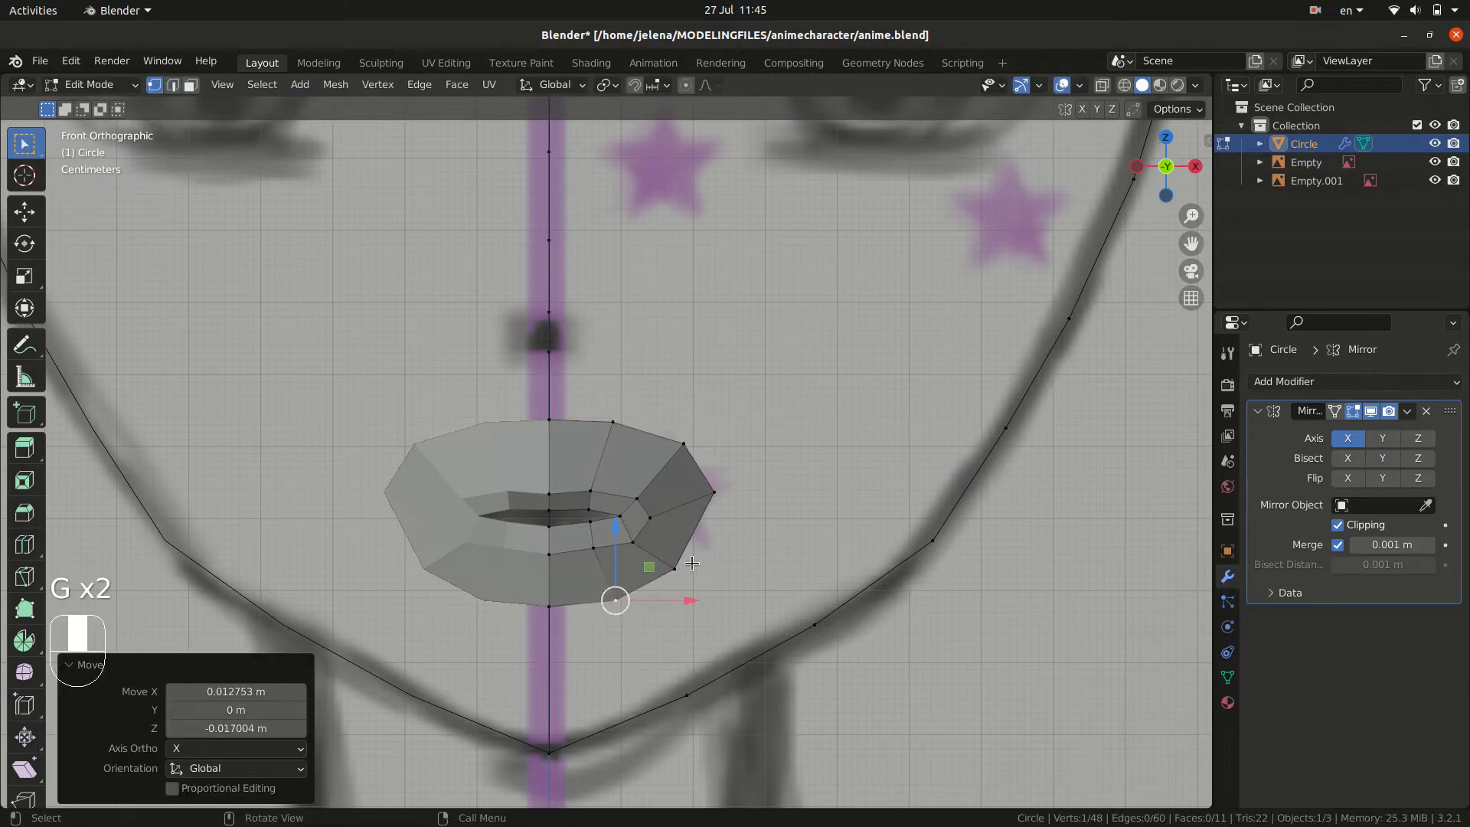
- Nudge the ring's lower corner vertex slightly down and lower its outermost vertex to even out the oval
click(674, 573)
key(g)
click(675, 574)
click(715, 492)
key(g)
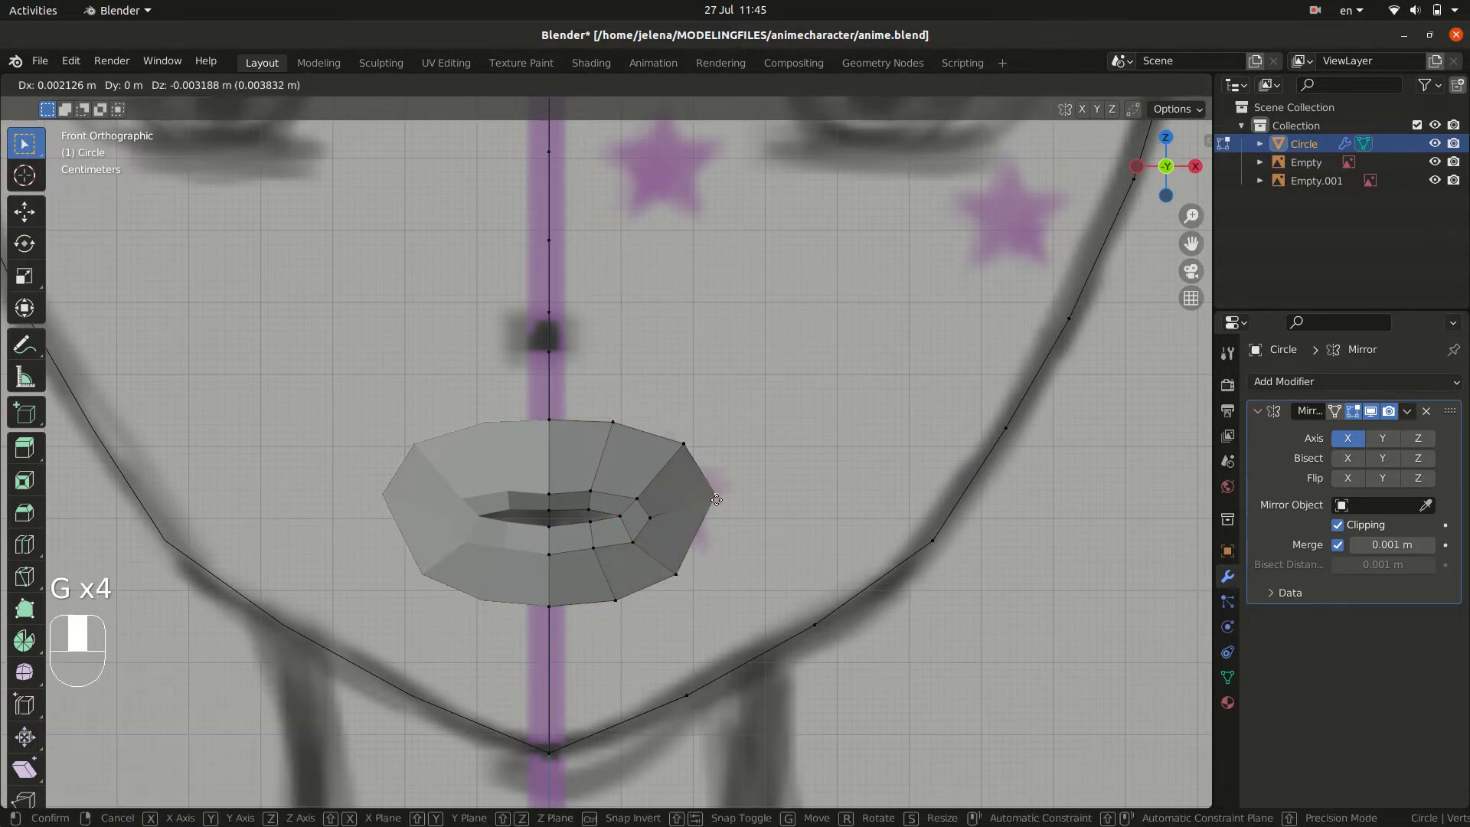
click(713, 507)
- Raise the upper lip's top centre vertex slightly and its lower centre vertex about 0.002 m
click(550, 494)
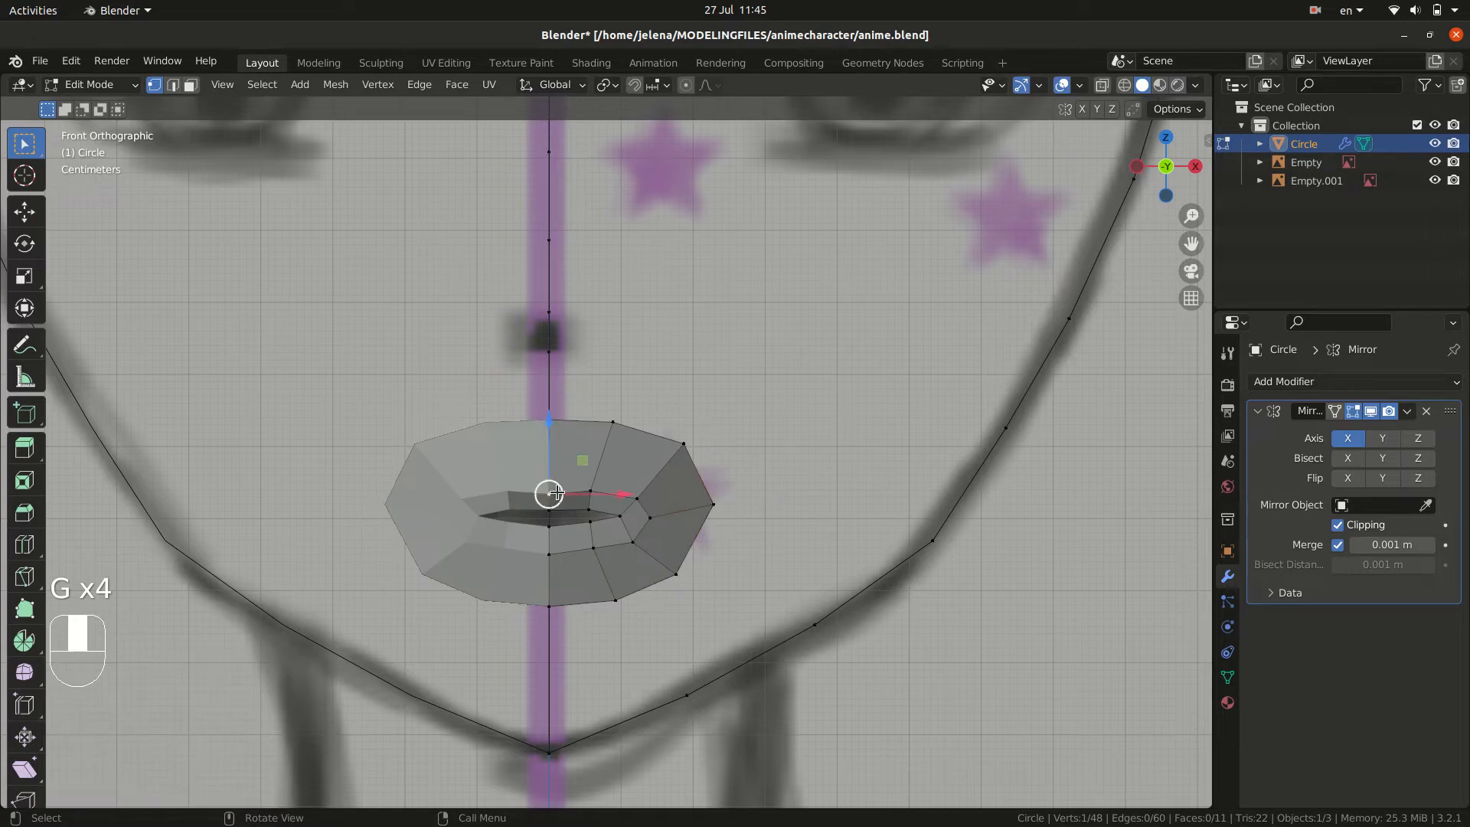
key(g)
click(554, 491)
click(555, 510)
key(g)
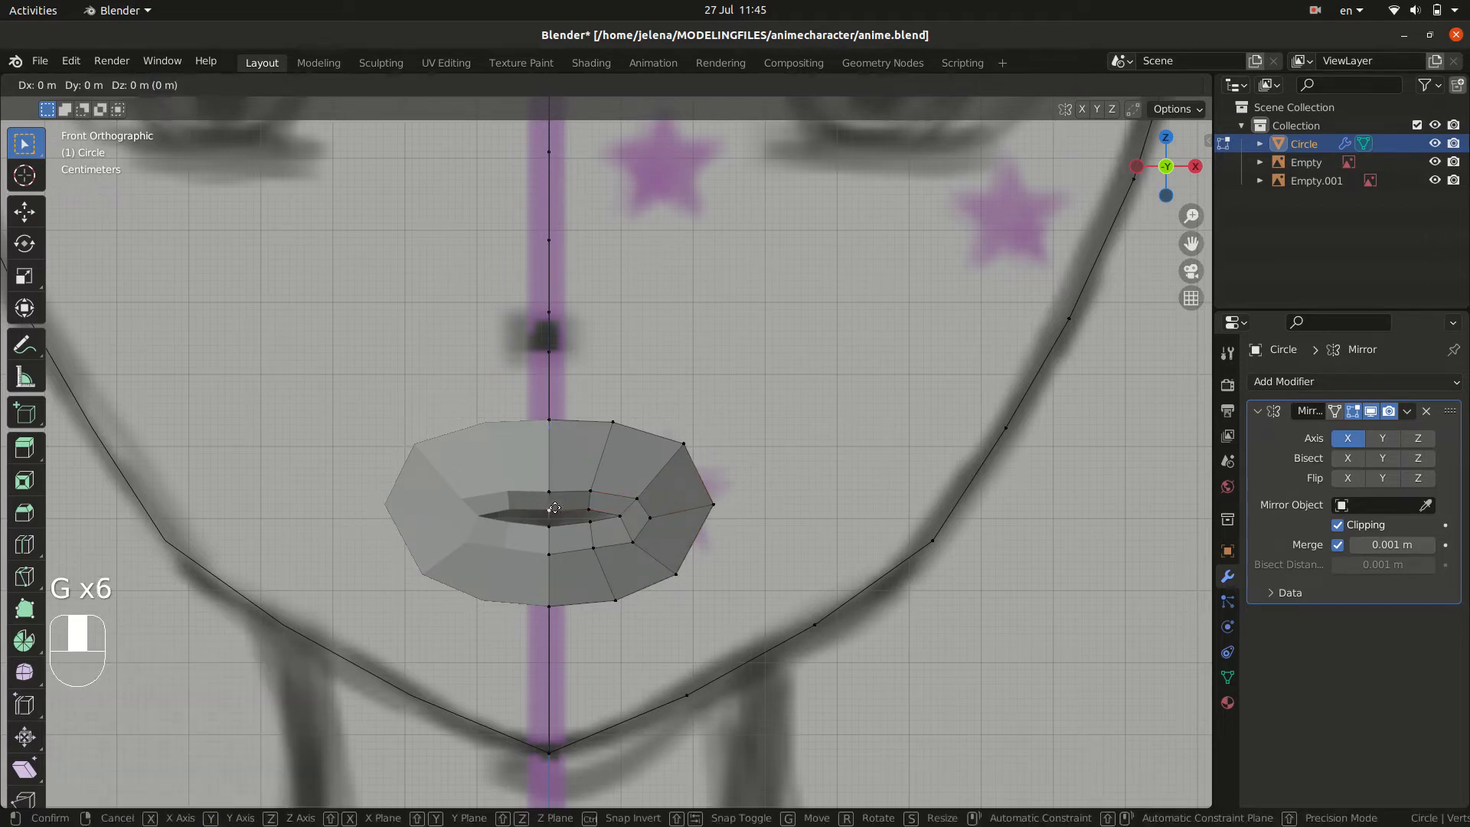
click(553, 508)
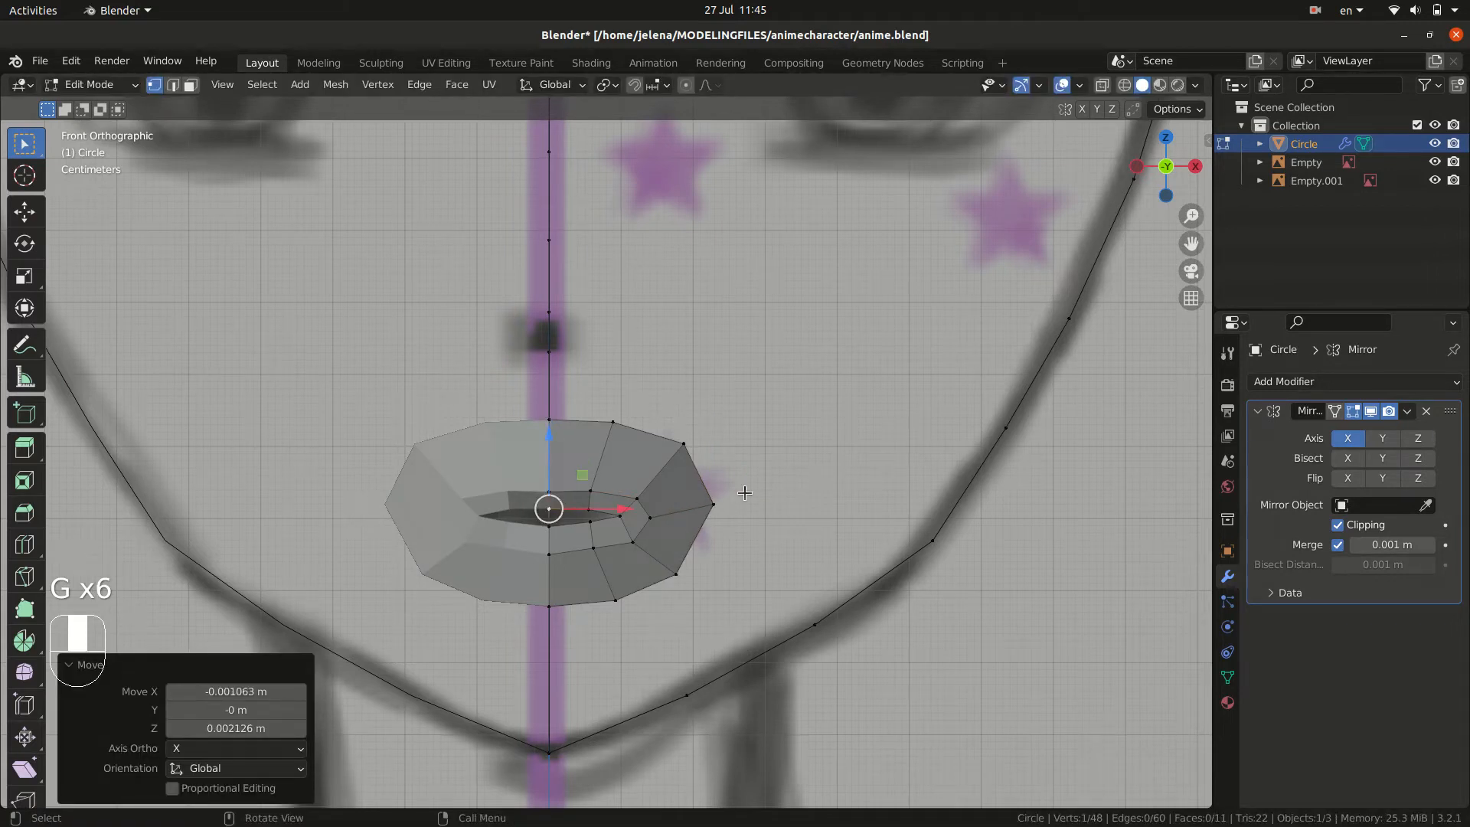
- Examine the mouth's face loops by selecting the outer and inner rings of faces and viewing the mesh at an angle
key(3)
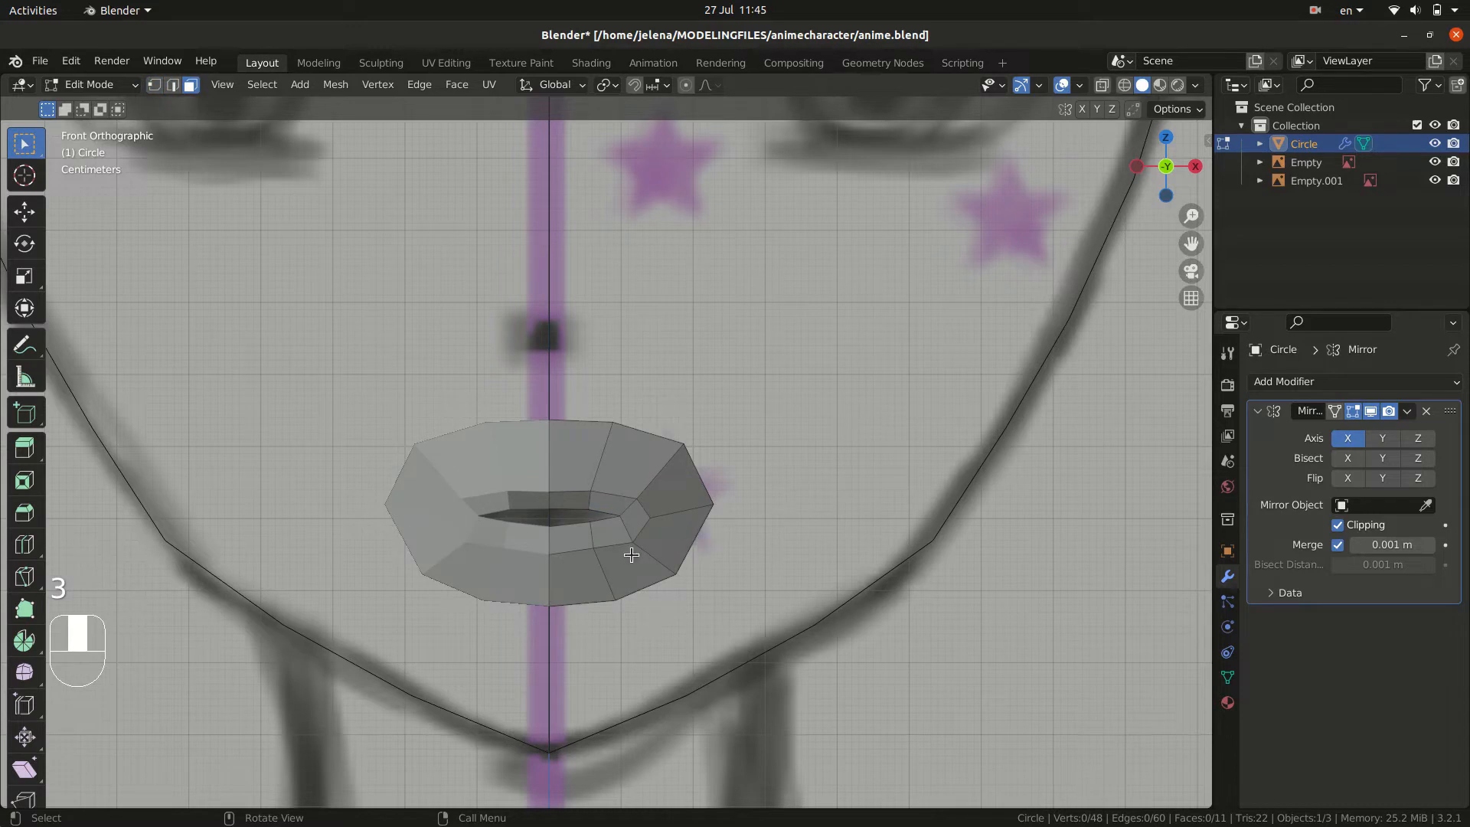
alt+click(657, 557)
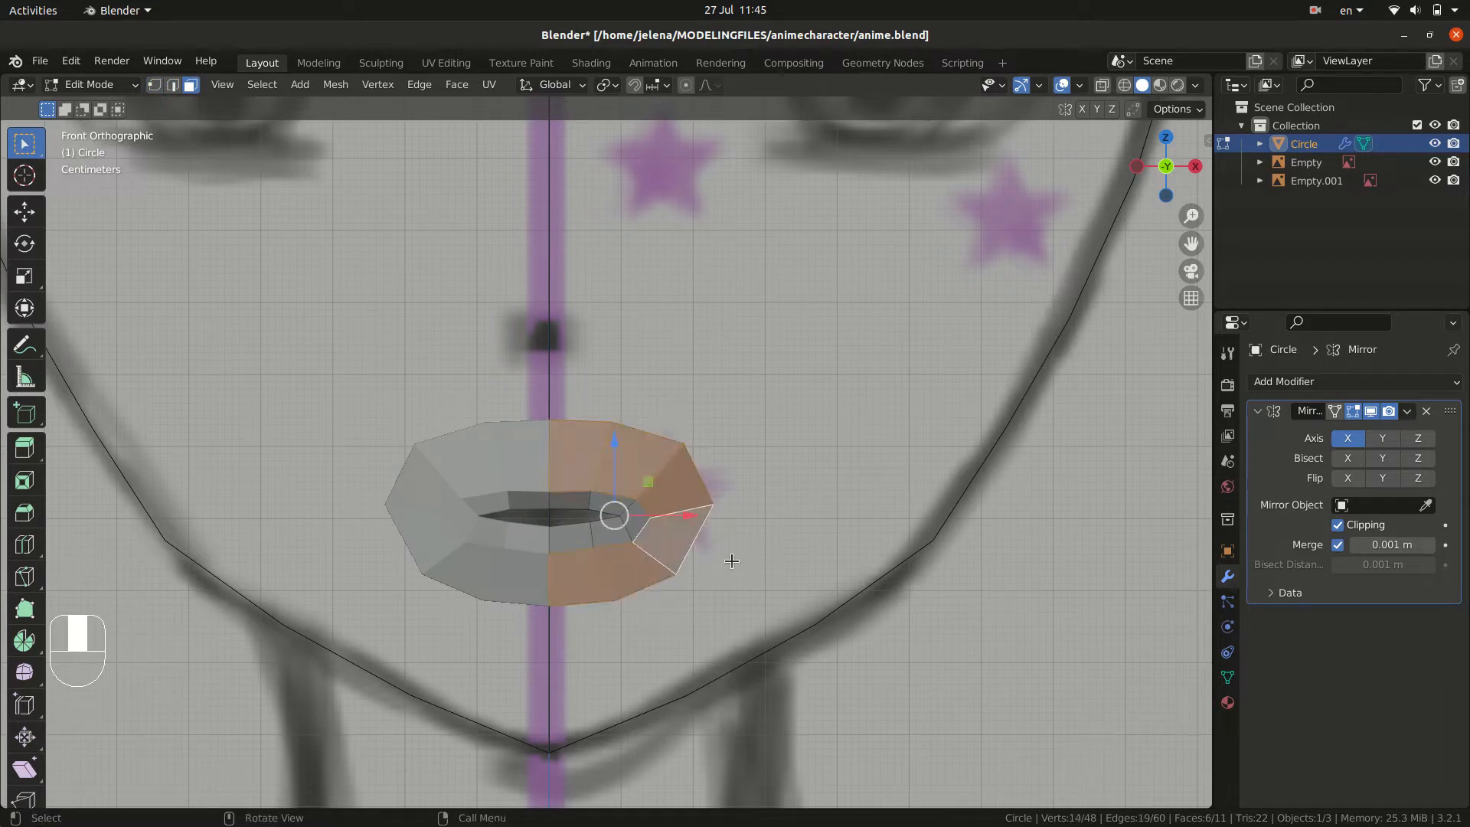
click(672, 482)
alt+click(625, 529)
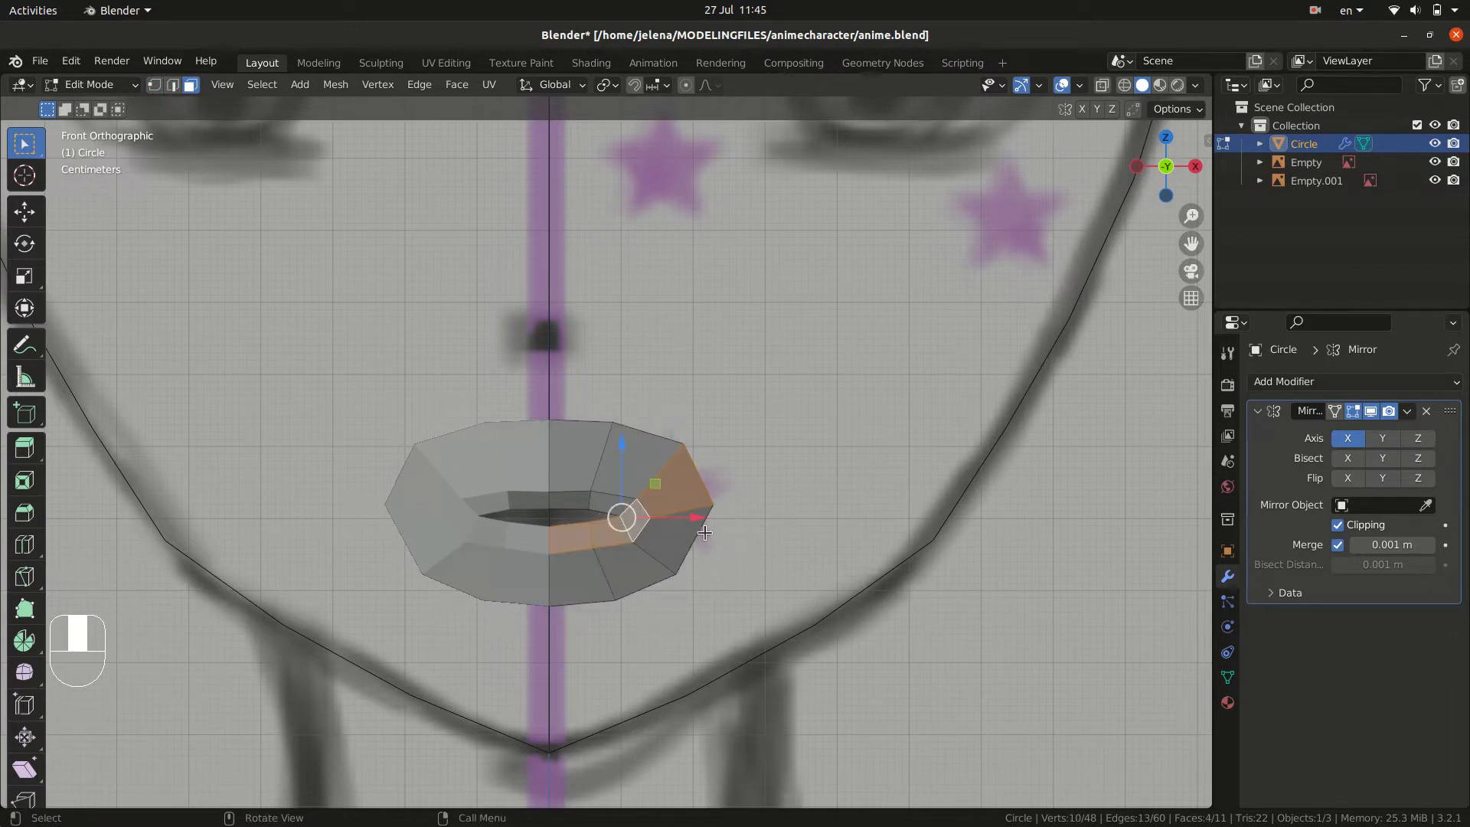
alt+click(674, 558)
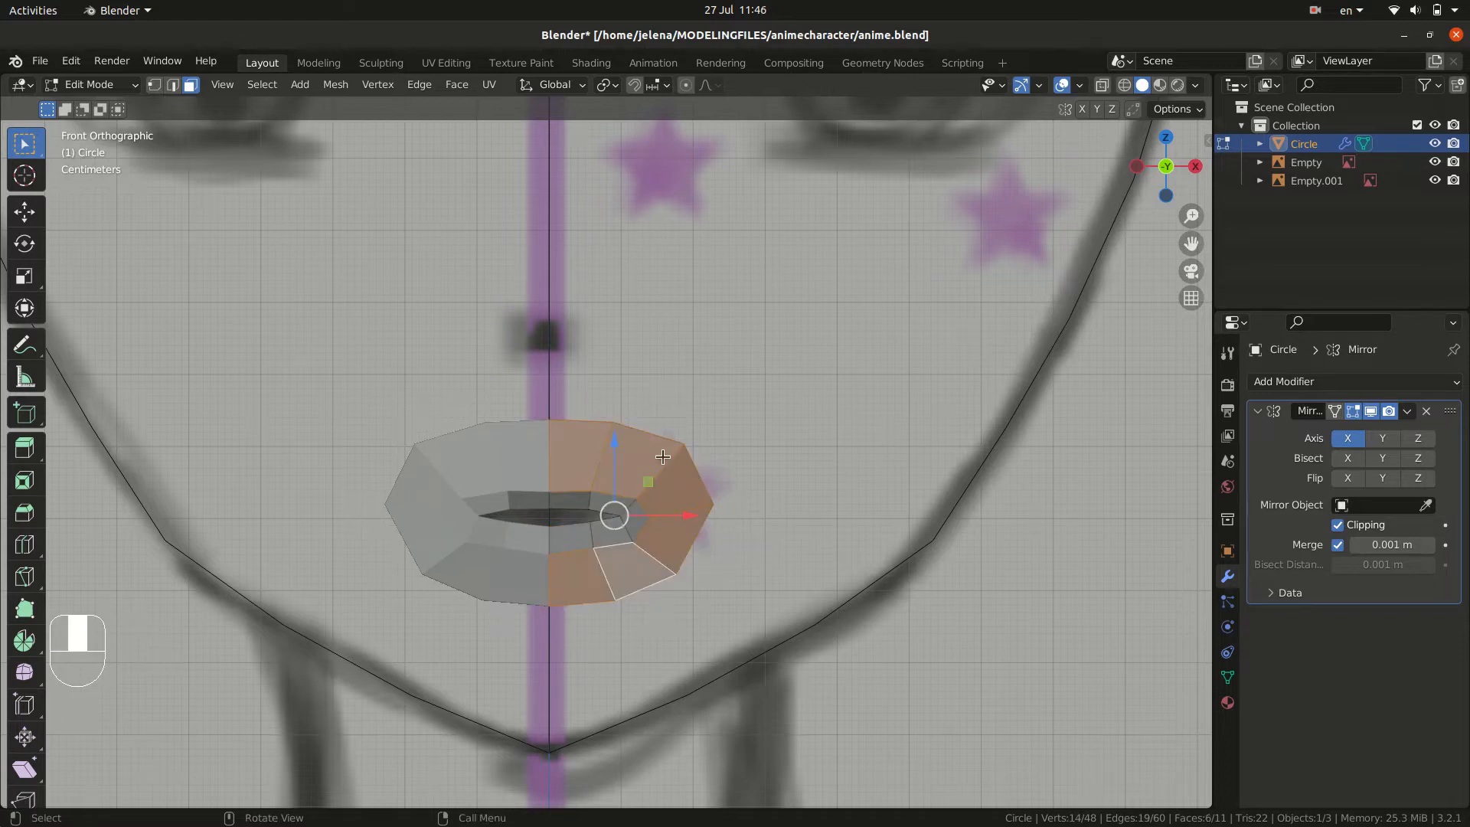
click(676, 497)
mouse_move(674, 494)
middle_down()
mouse_move(504, 556)
mouse_move(573, 500)
mouse_move(567, 525)
mouse_move(610, 502)
mouse_move(769, 498)
mouse_move(628, 567)
mouse_move(644, 519)
middle_up()
key(Tab)
key(Tab)
- Delete the loose centre edge crossing the mouth opening between the upper and lower lips
key(2)
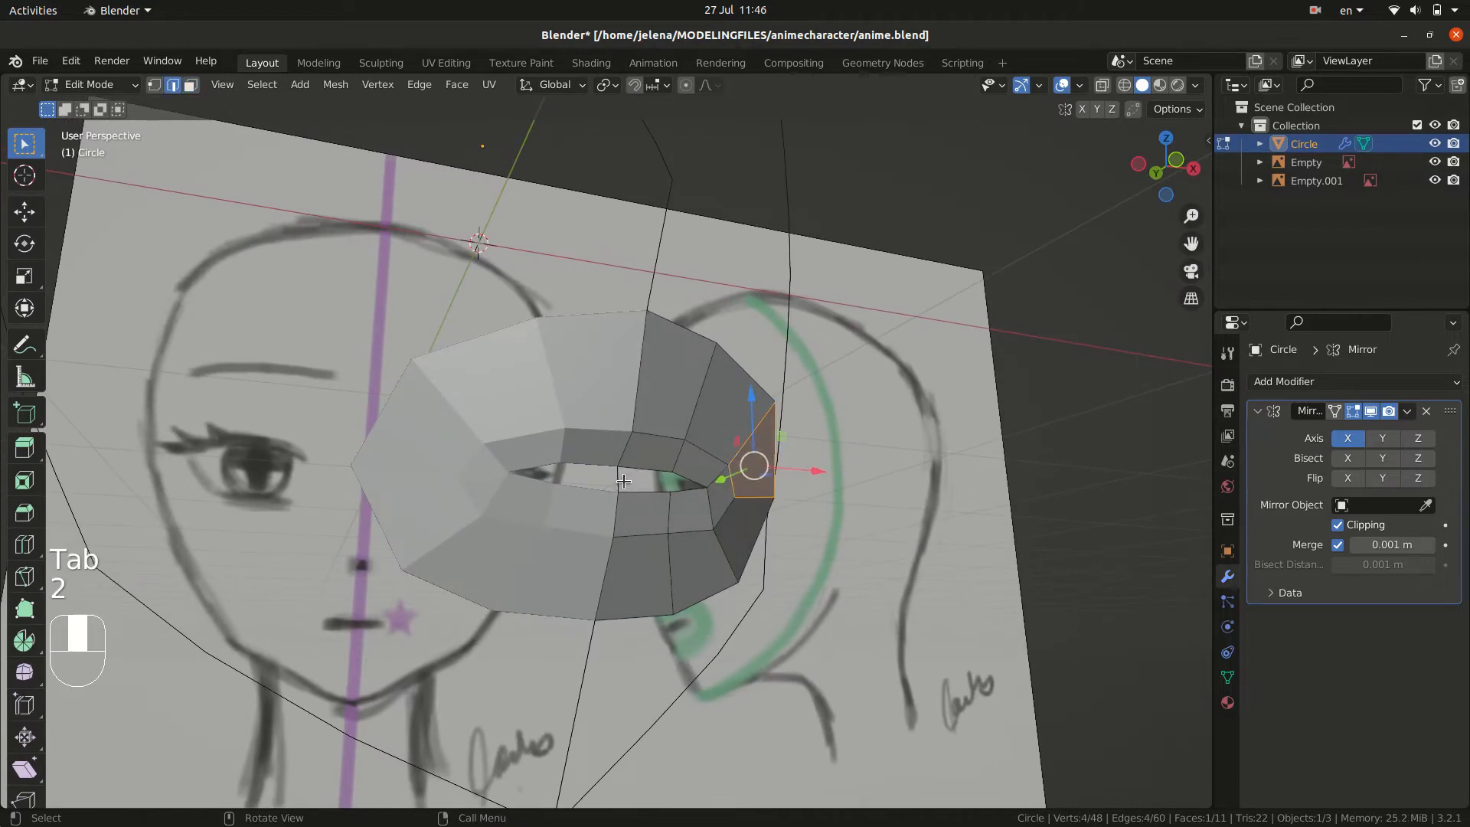
click(619, 487)
key(x)
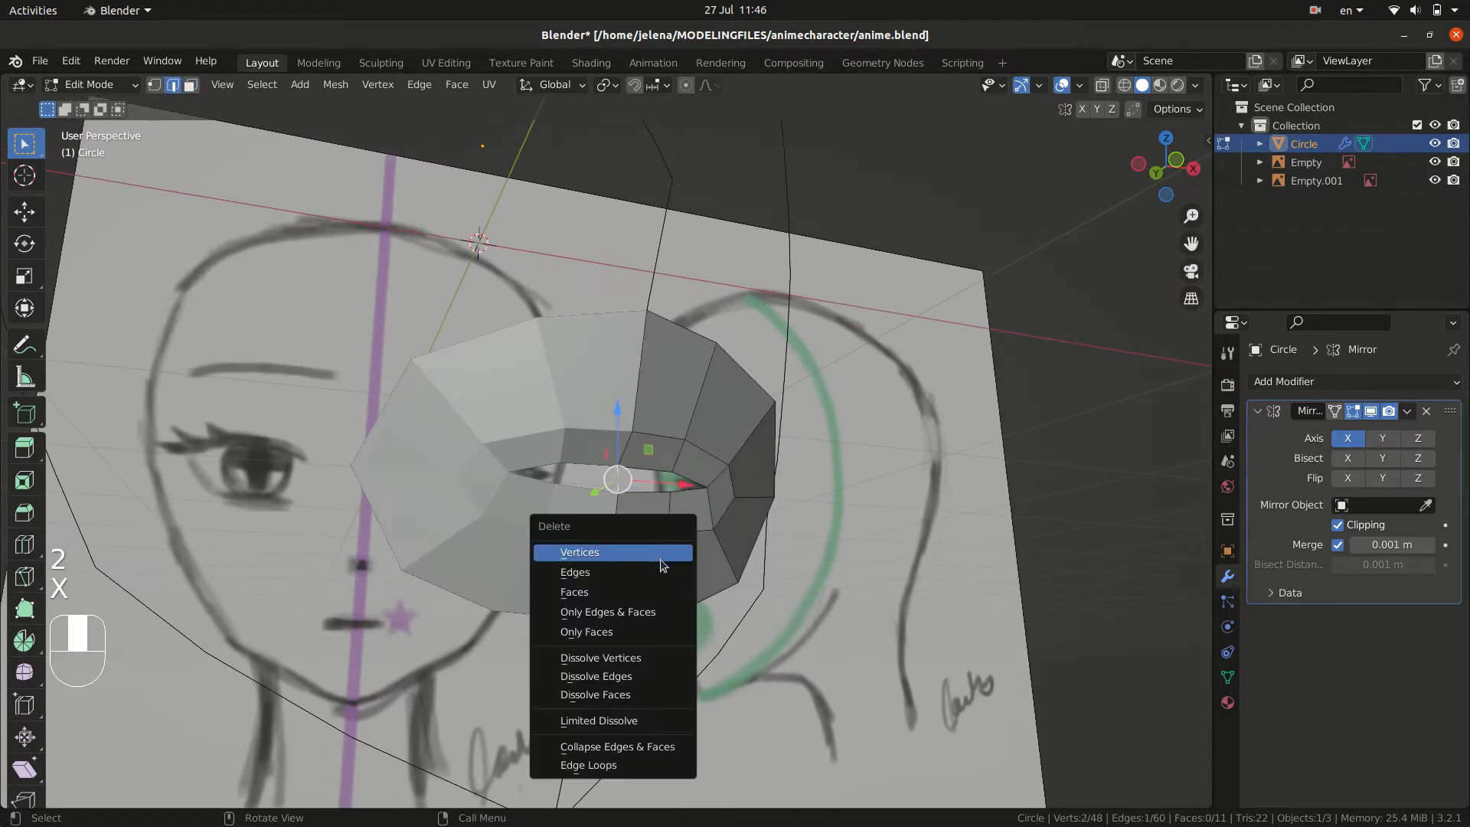
click(616, 572)
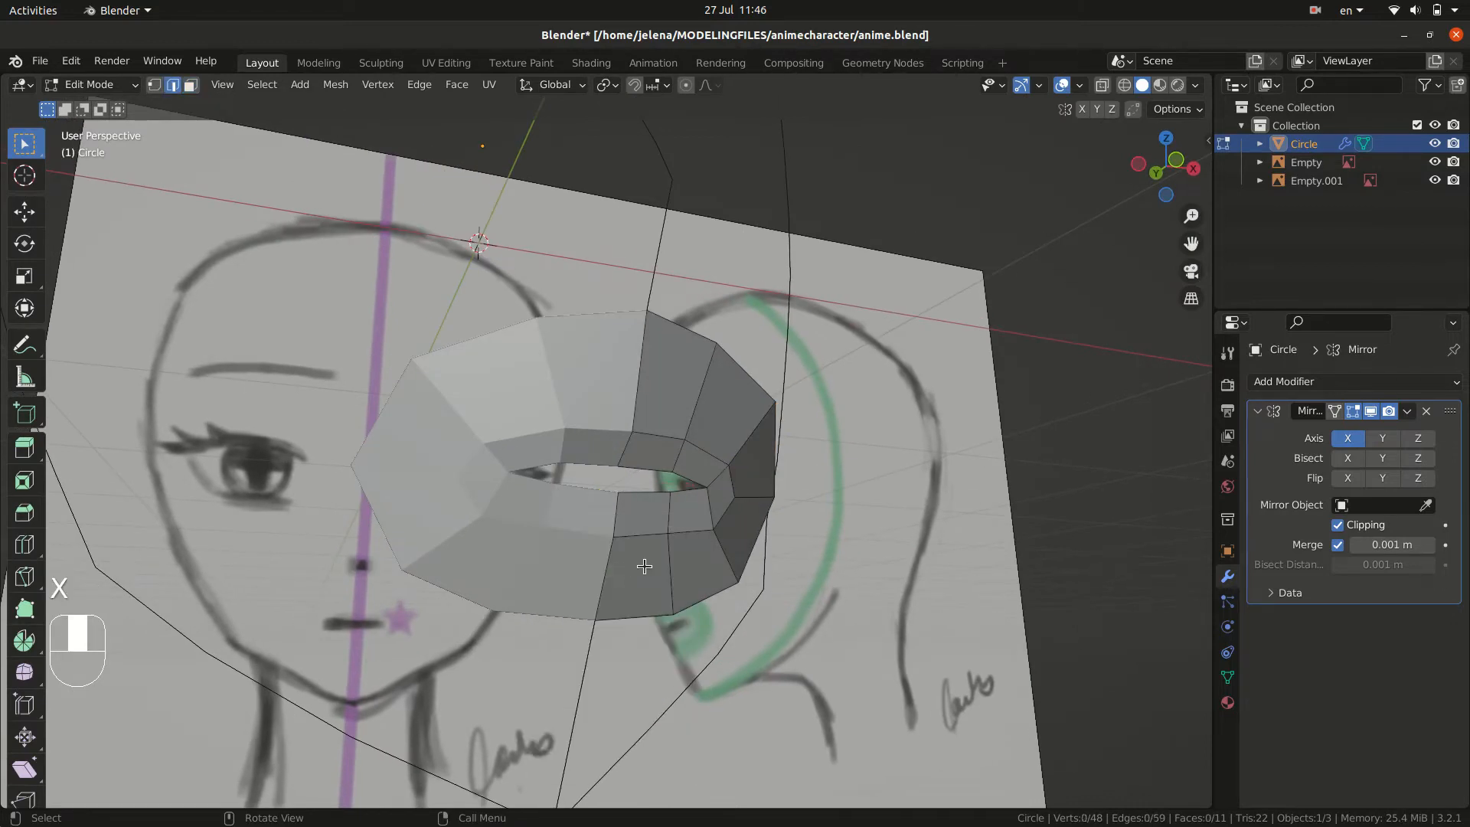
- Merge all of the mesh's vertices by distance at 0.0001 m, clear the selection and return to the front view
mouse_move(643, 562)
middle_down()
mouse_move(735, 535)
mouse_move(705, 549)
middle_up()
mouse_move(833, 455)
middle_down()
mouse_move(739, 517)
mouse_move(804, 484)
mouse_move(817, 450)
mouse_move(743, 518)
mouse_move(470, 580)
mouse_move(703, 516)
mouse_move(748, 521)
middle_up()
key(1)
key(a)
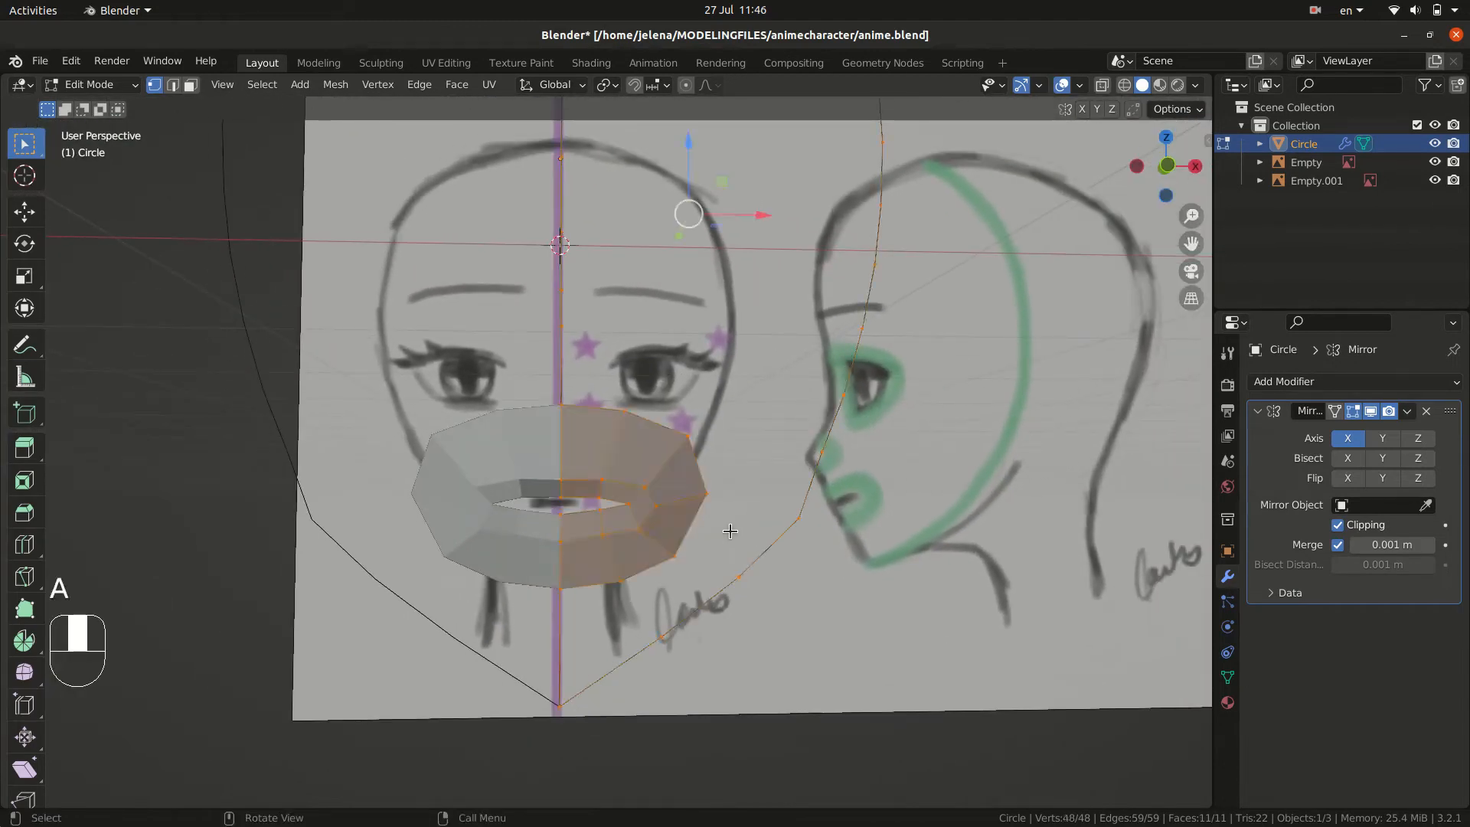
key(m)
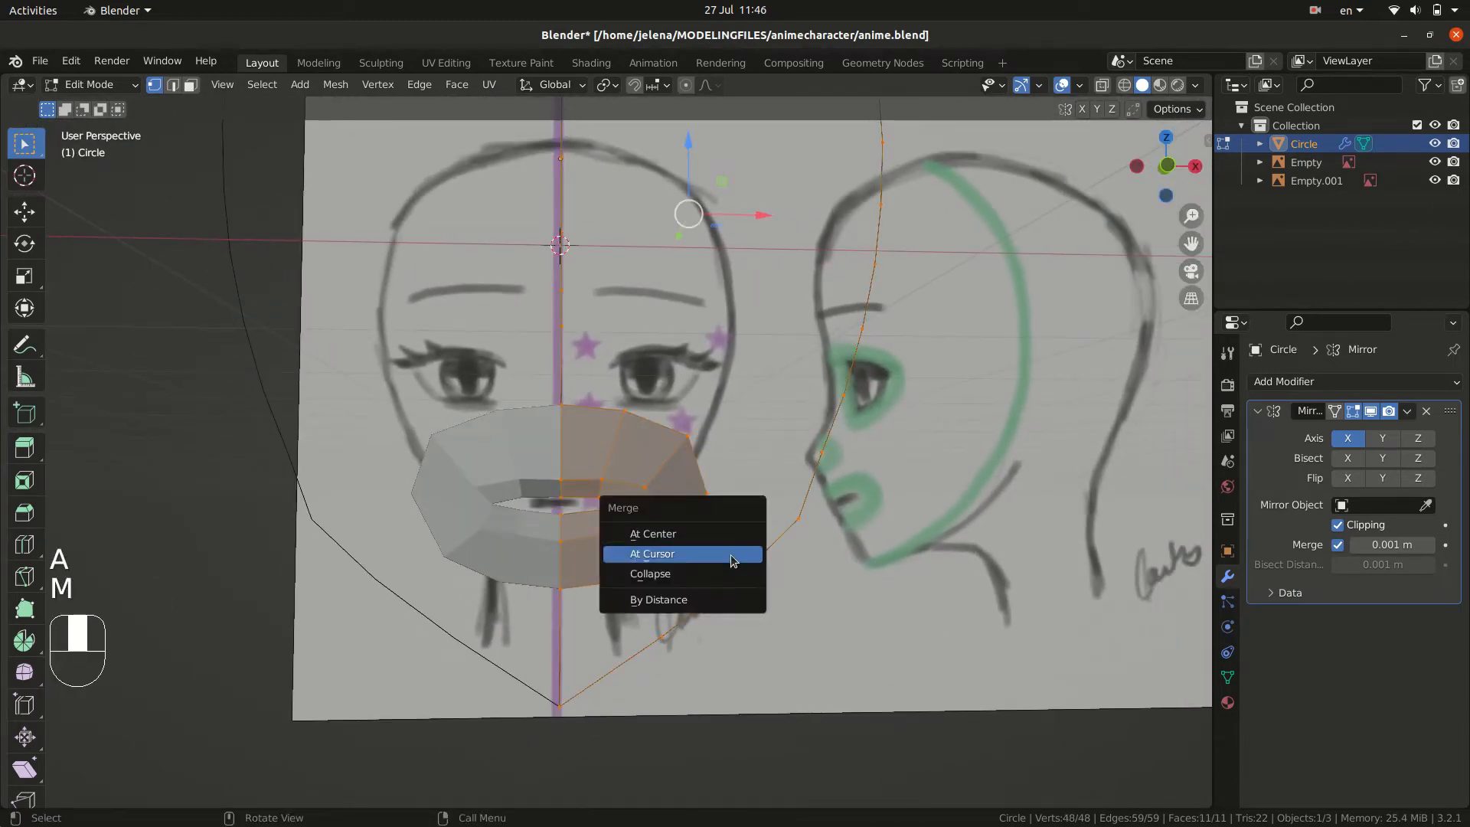
click(708, 600)
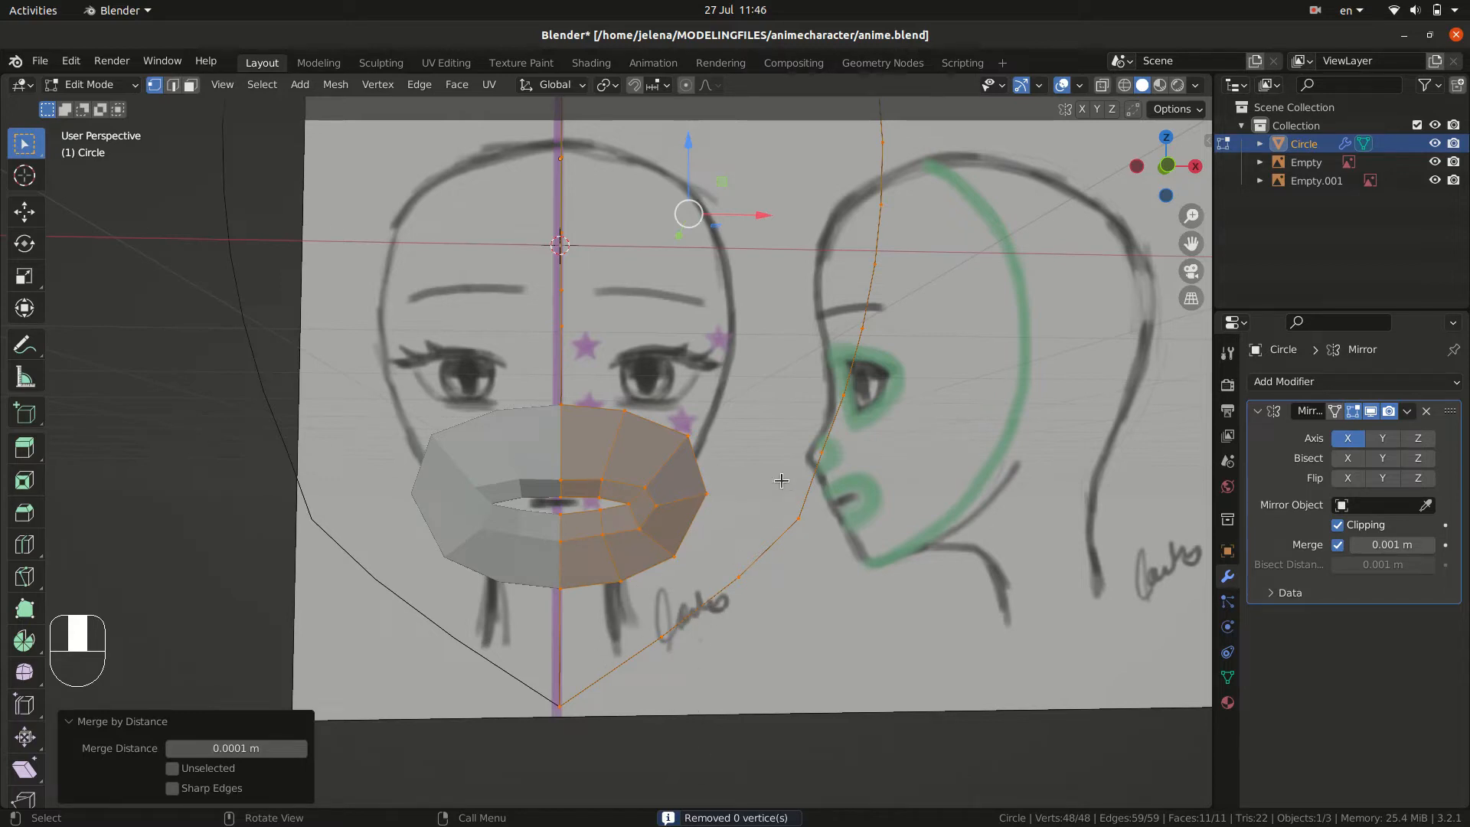
click(698, 714)
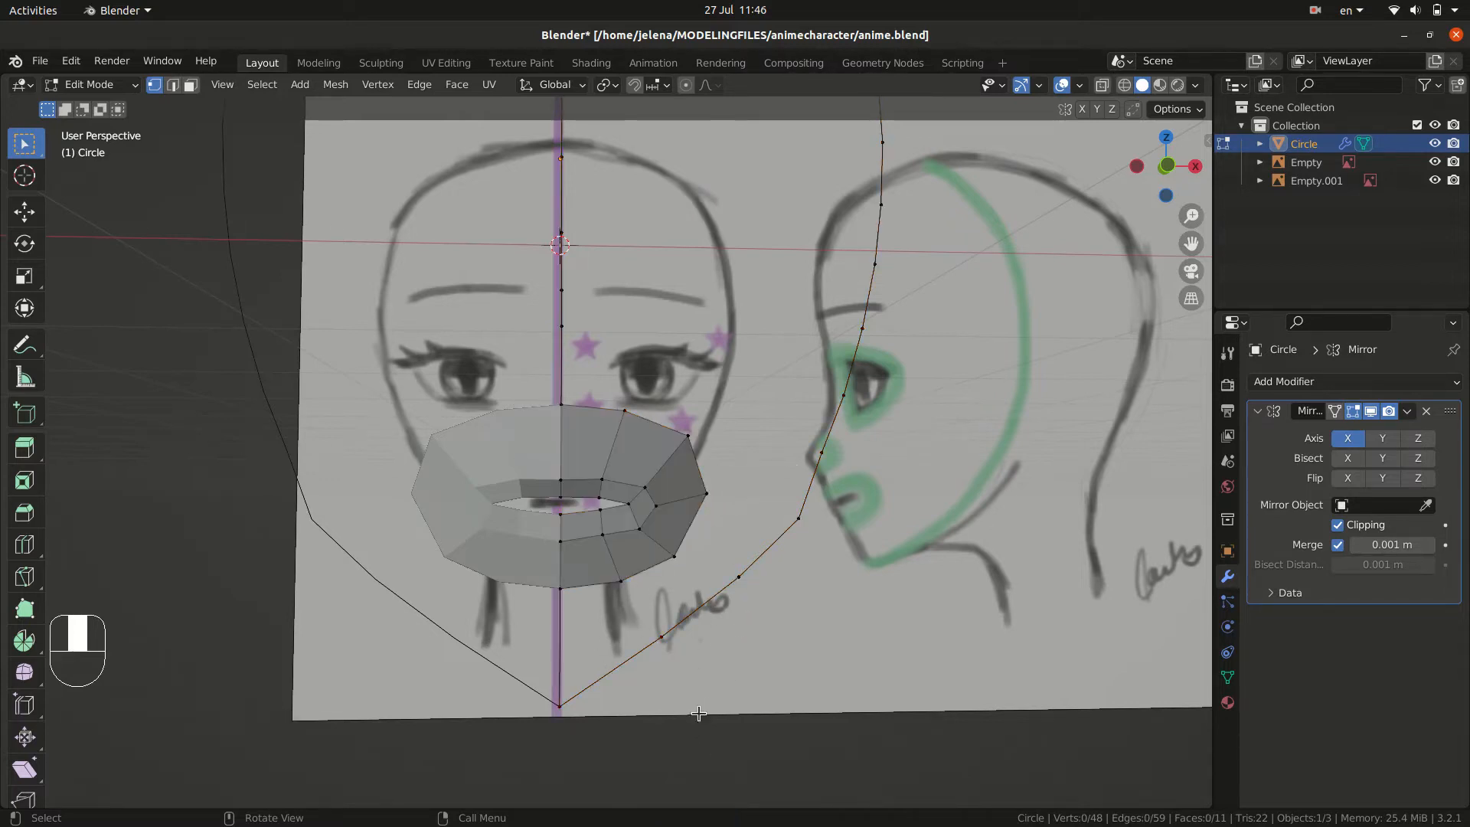
middle_drag(863, 446, 808, 499)
key(KP_1)
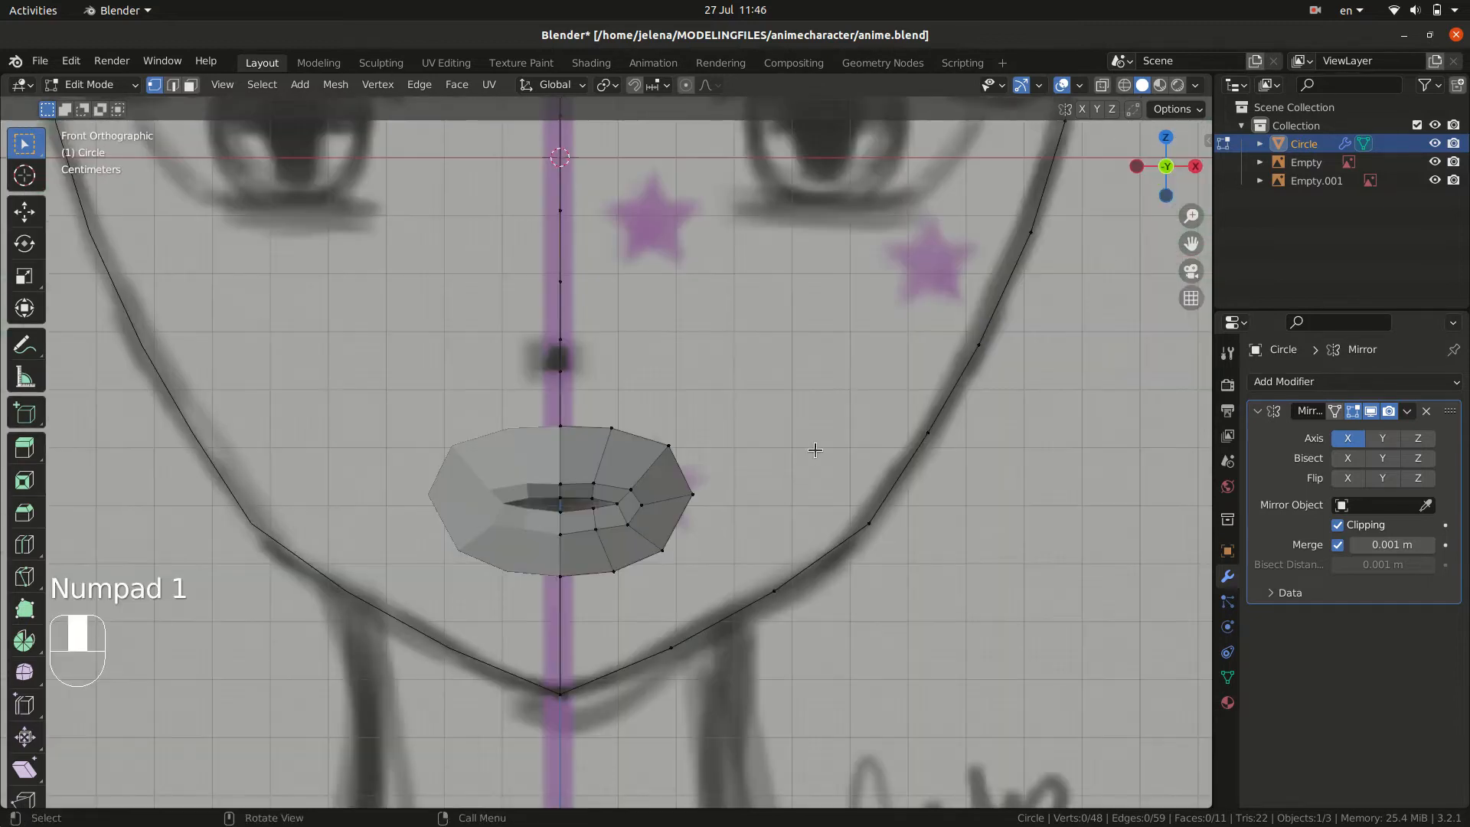
- Add a 12-vertex mesh circle aligned to the front view
ctrl+middle_drag(804, 399, 741, 488)
shift+middle_drag(749, 357, 751, 498)
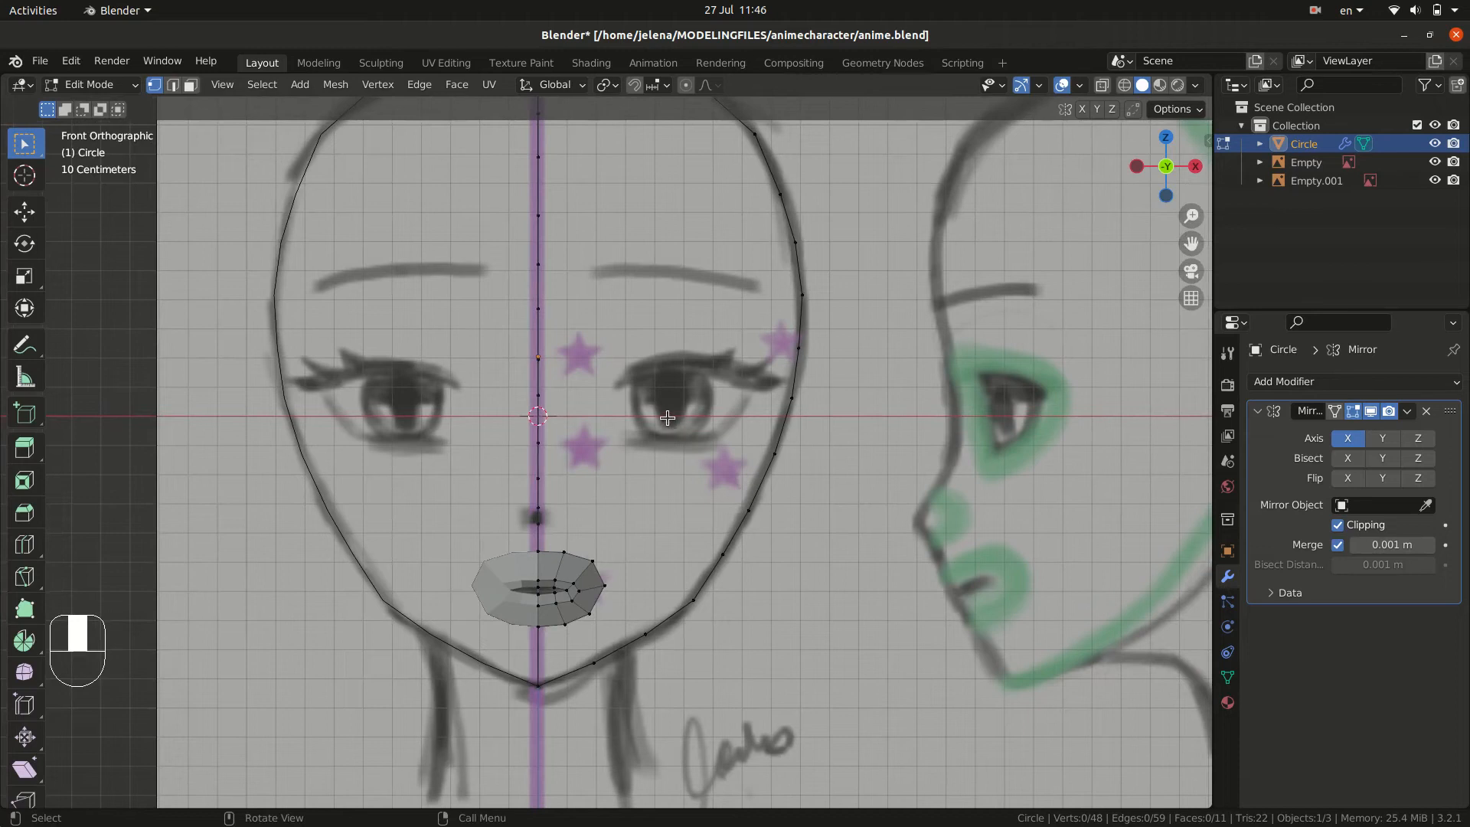
key(shift+a)
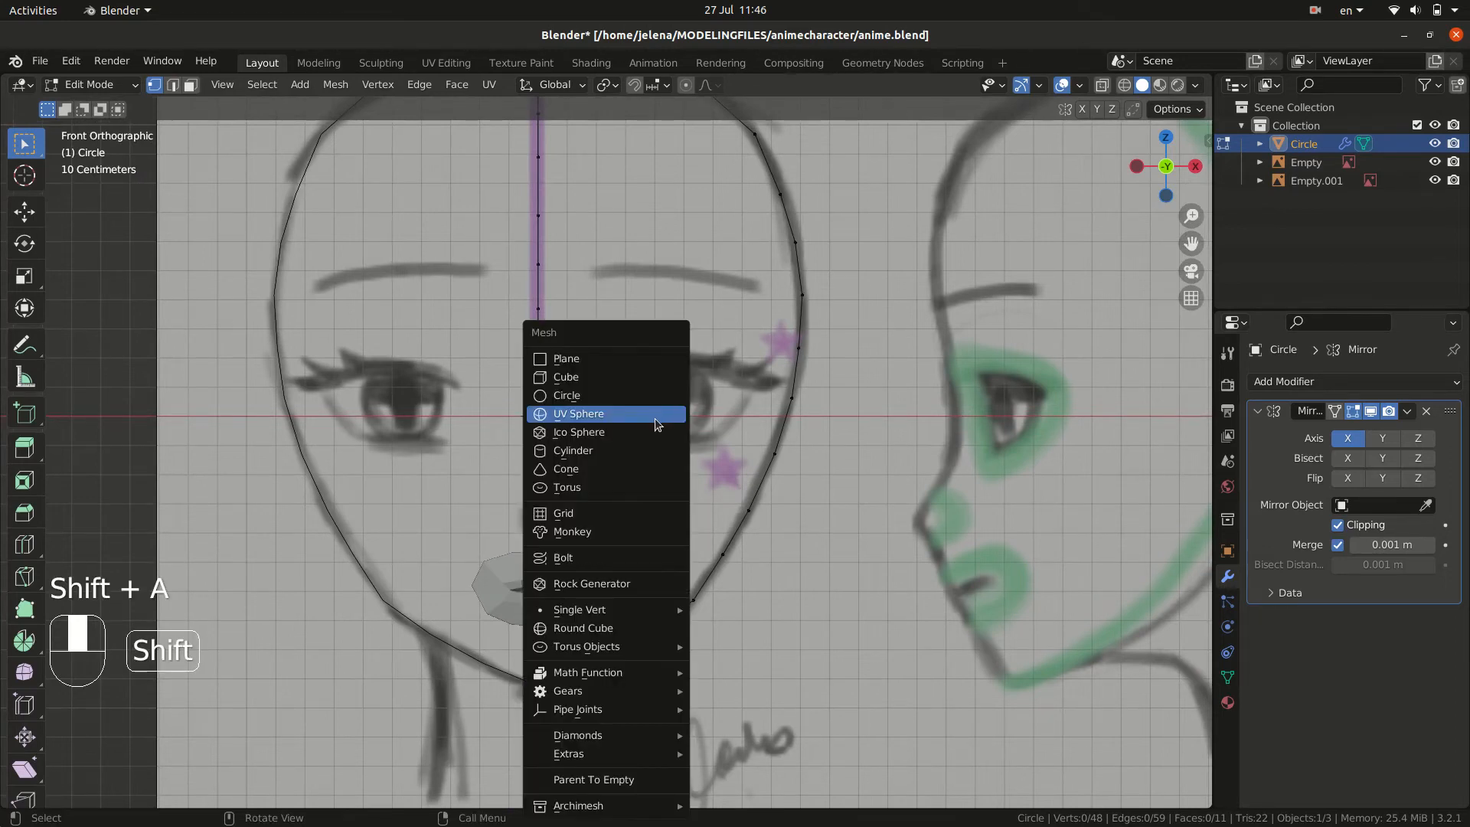
click(643, 397)
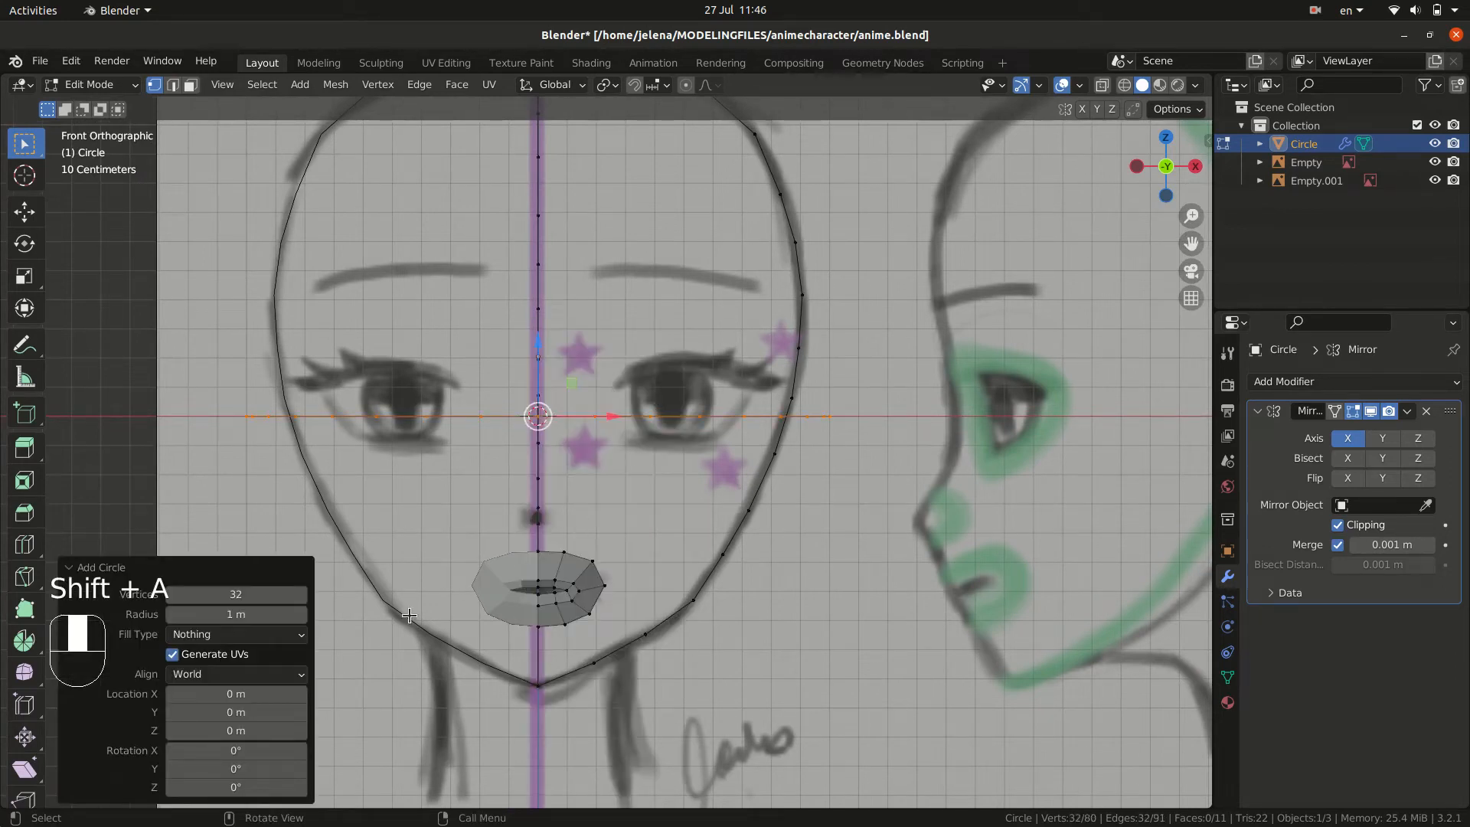
click(252, 596)
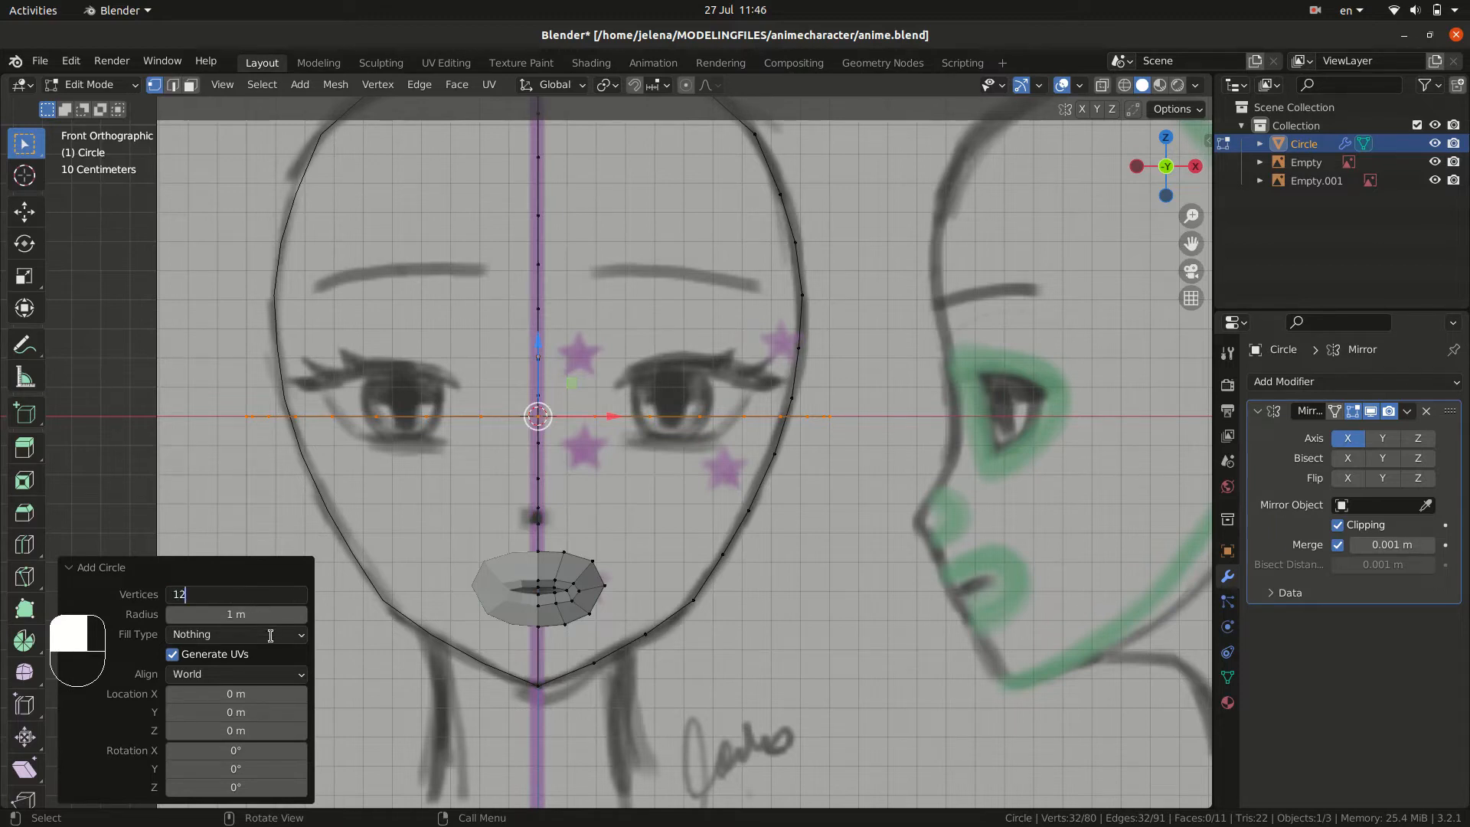
text(12)
key(Return)
click(250, 674)
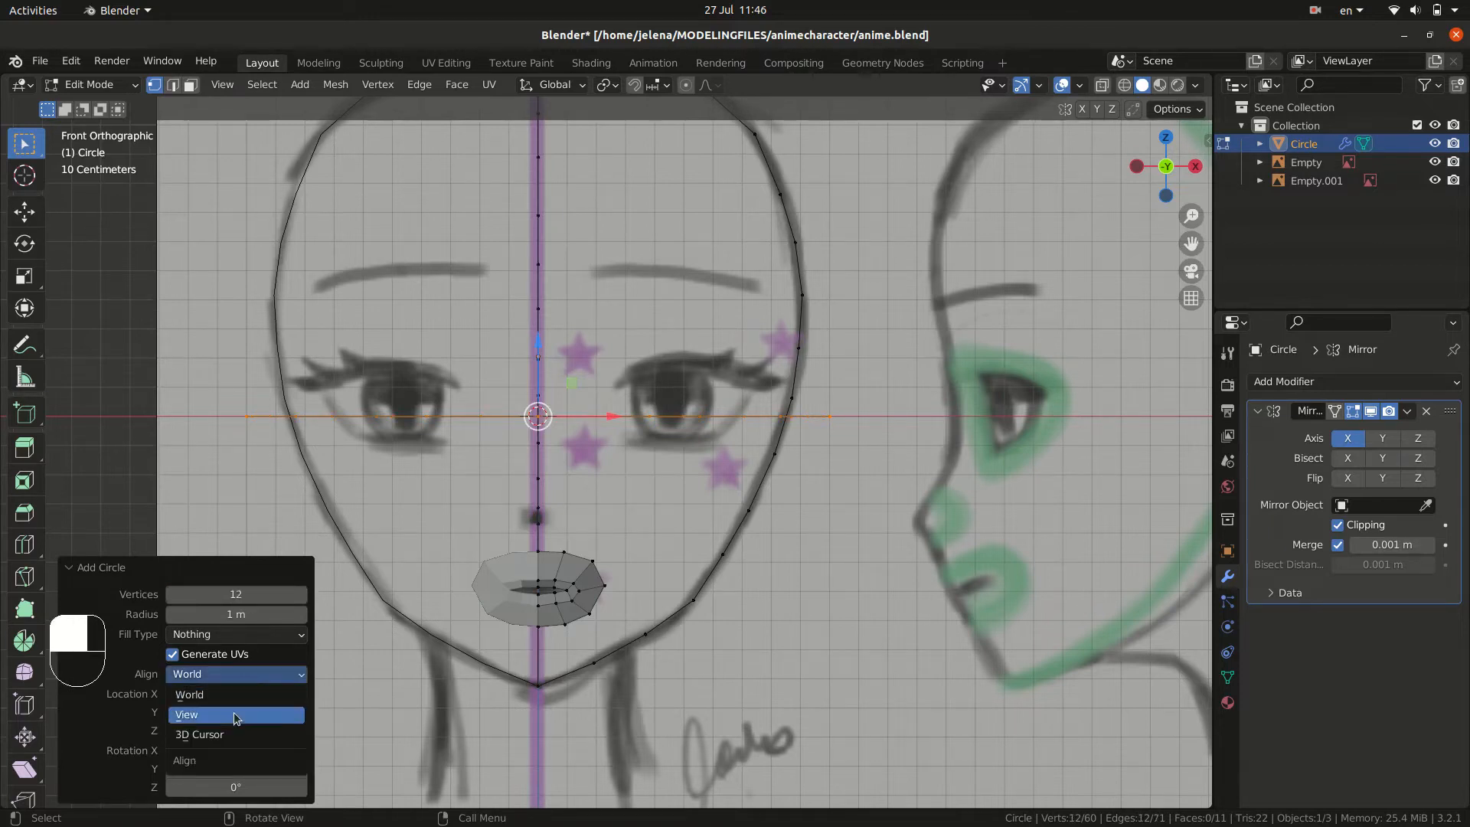
click(255, 702)
- Scale the circle to about 0.25 and, with the mirror's clipping disabled, move it about 0.525 m in X onto the sketched eye
key(s)
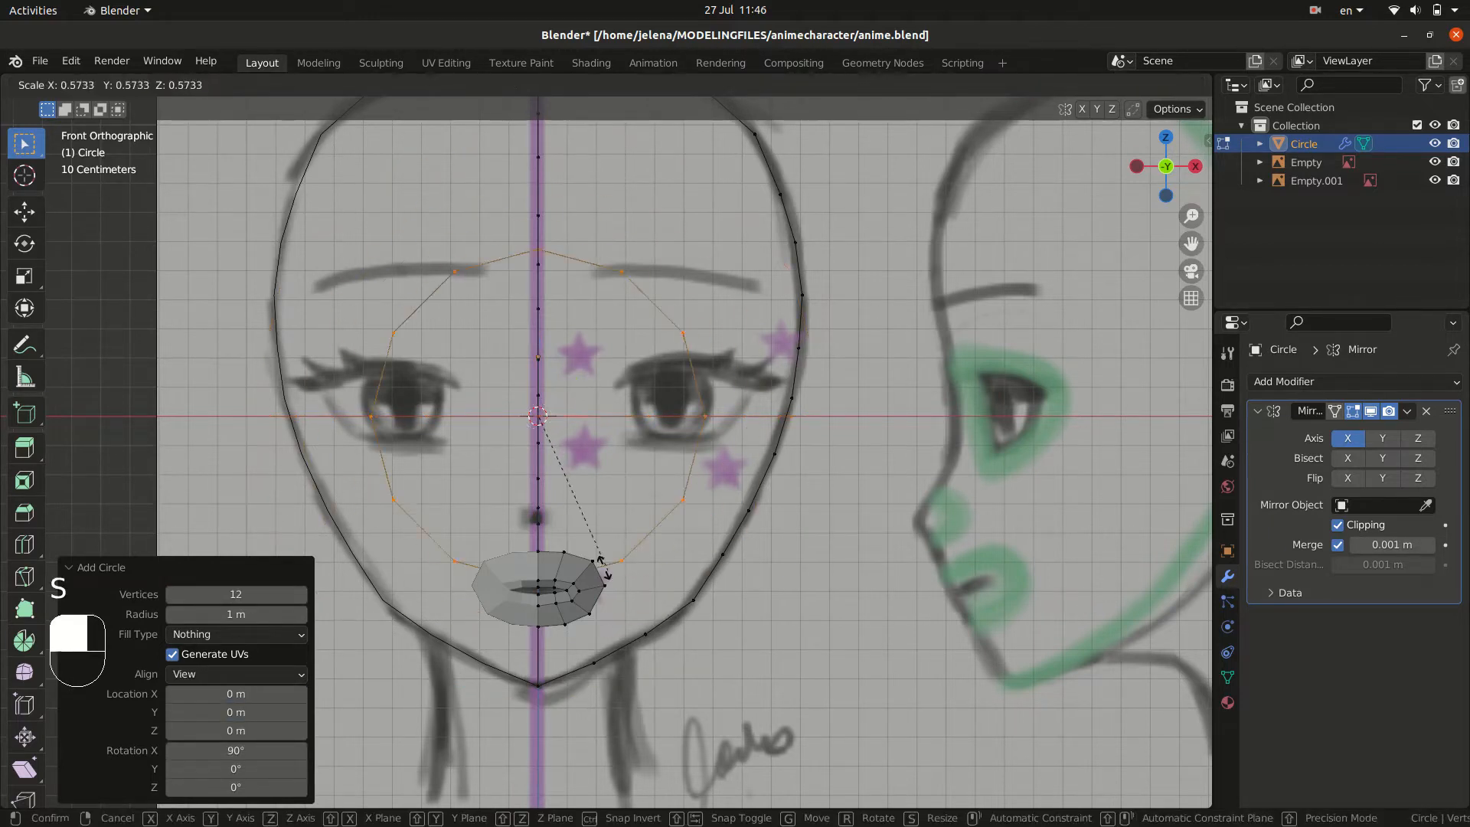
click(557, 487)
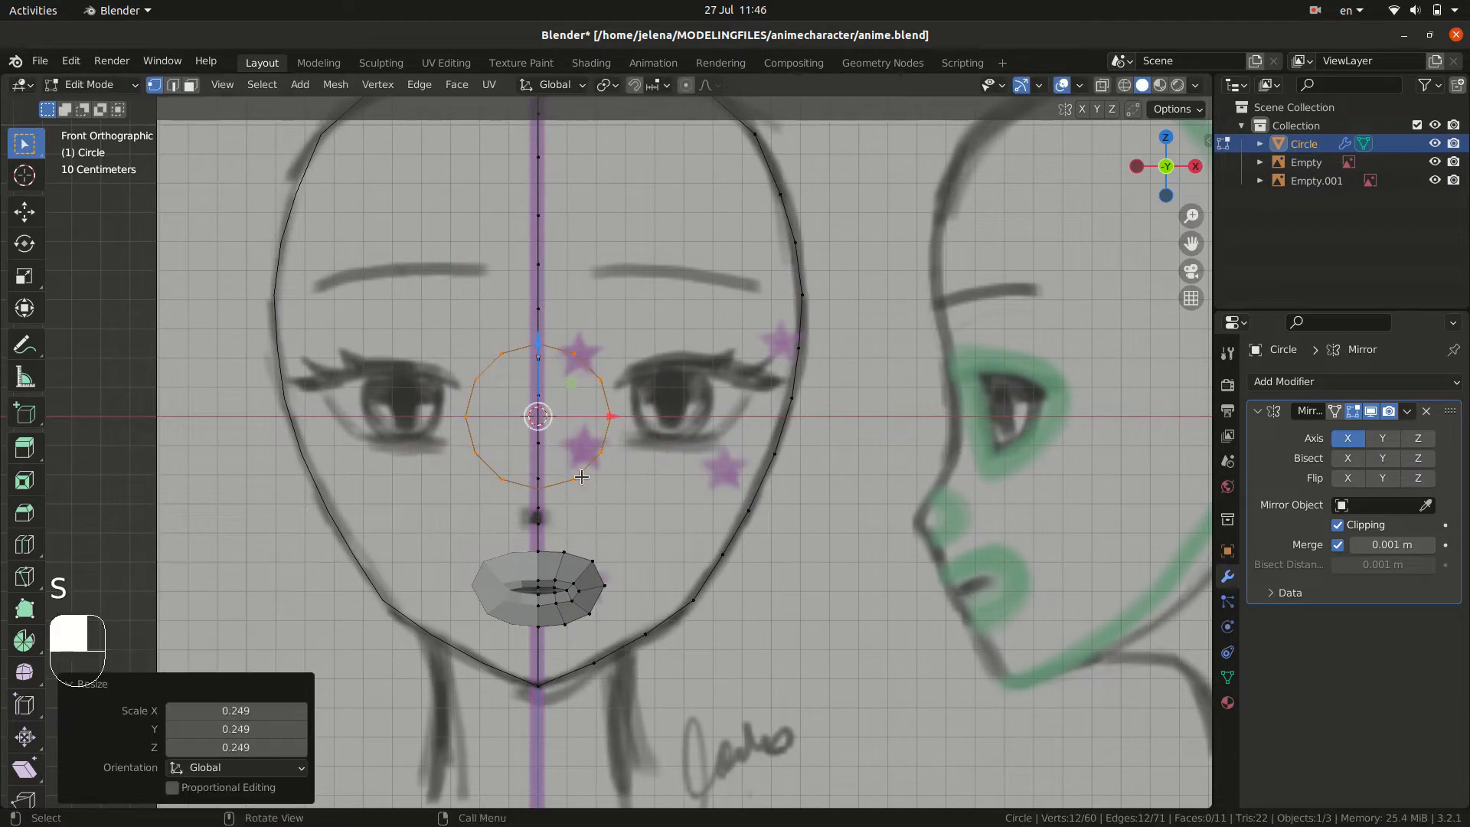
click(1338, 525)
key(g)
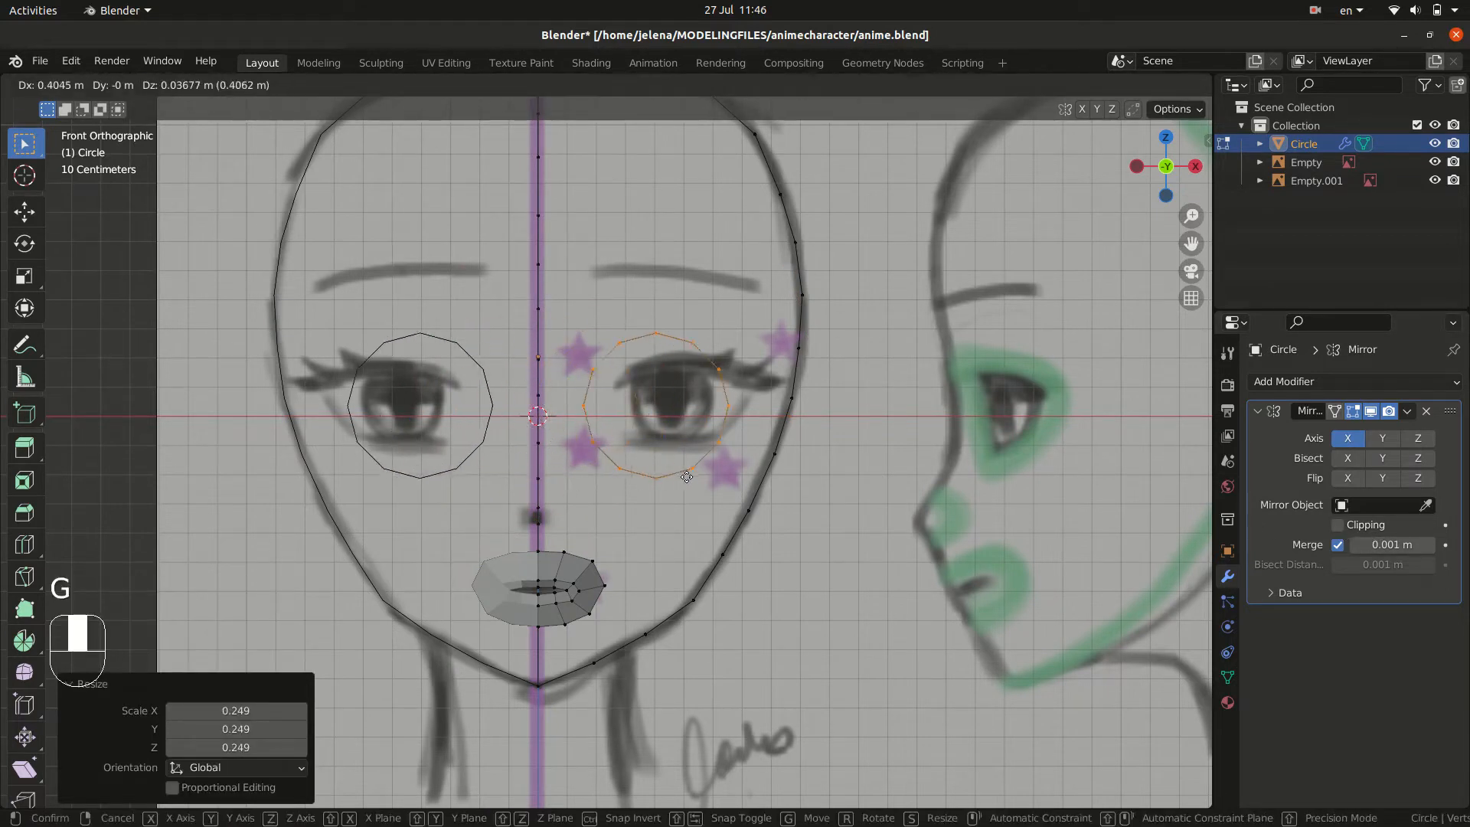
click(709, 484)
- Shrink the eye circle by about 0.53 and again by about 0.96, centring it over the sketched iris
key(s)
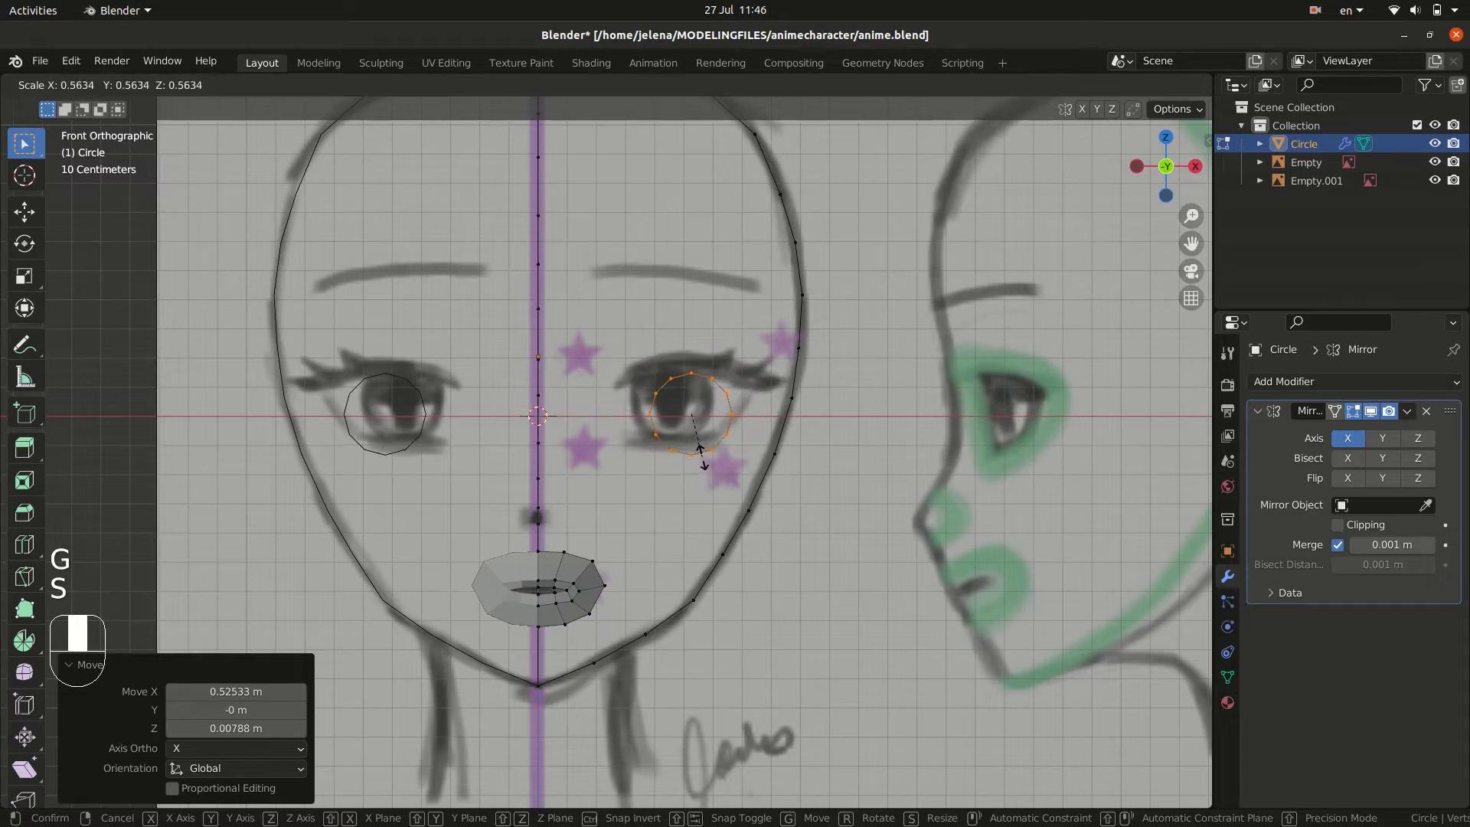
click(701, 453)
key(g)
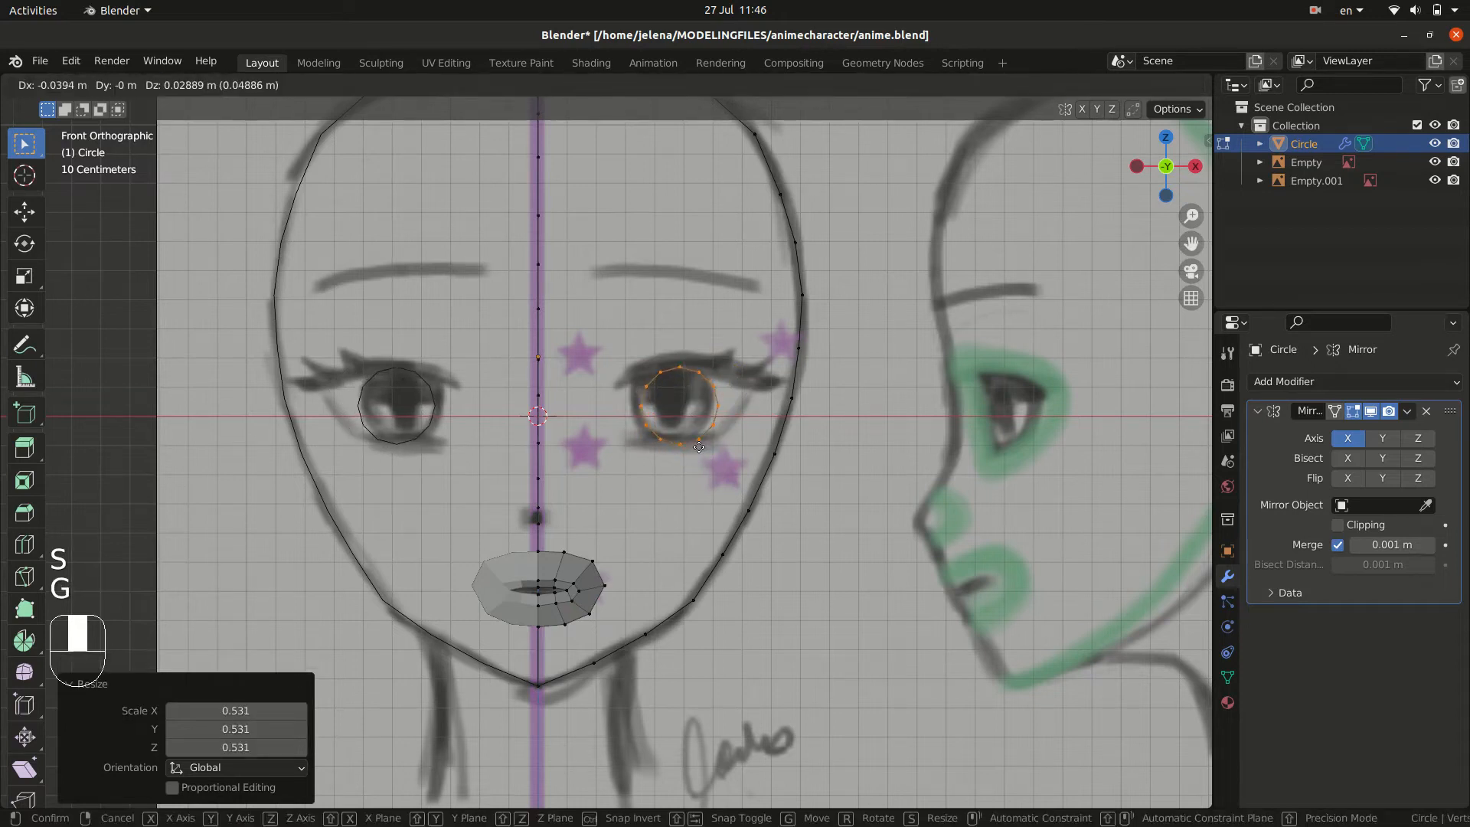
click(705, 447)
key(s)
click(705, 445)
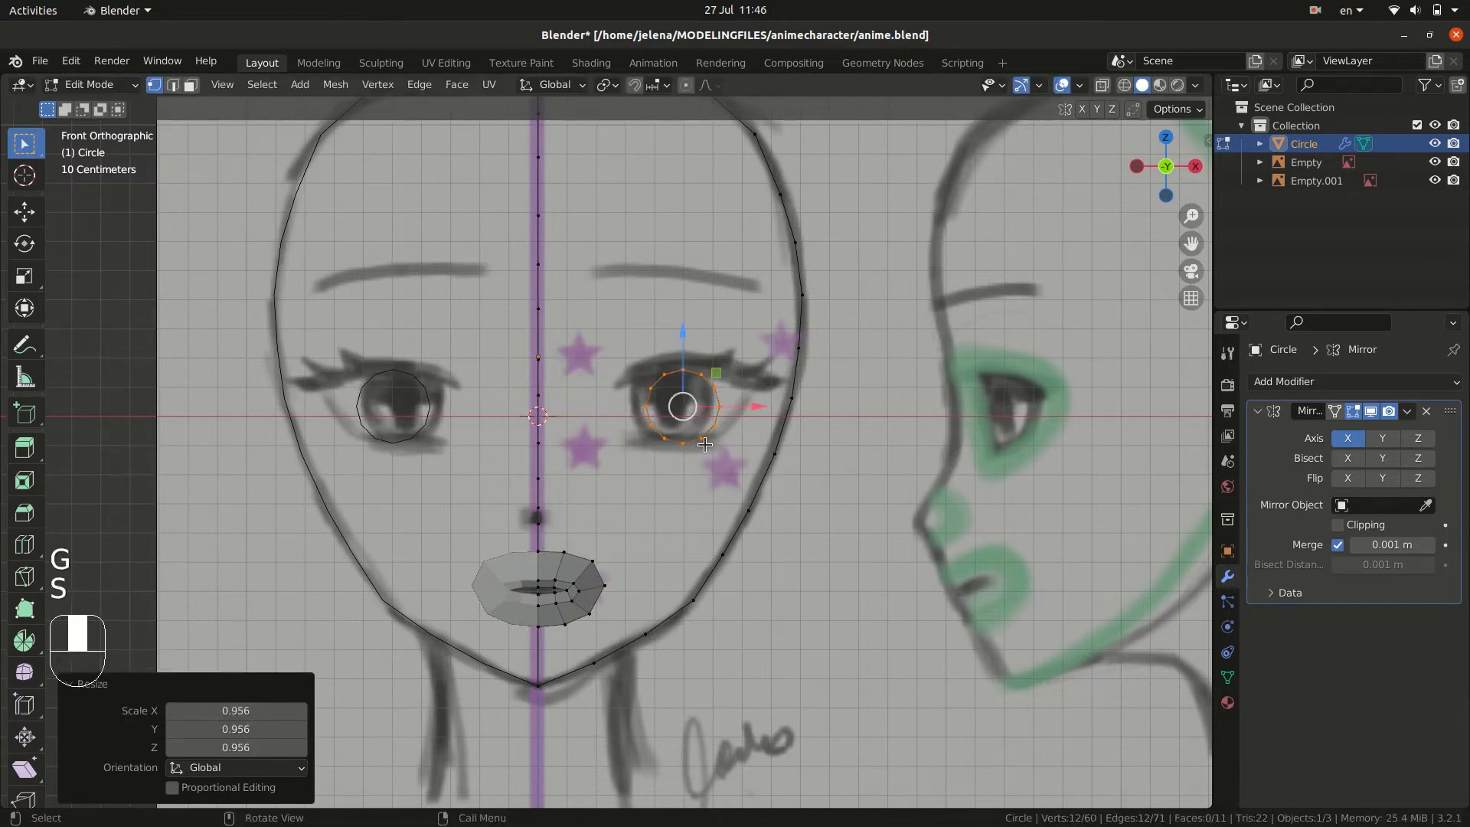
- Spread the circle's two lower vertices outward along the lower eyelid, about 0.039 m inward and 0.053 m outward in X
ctrl+middle_drag(738, 420, 1024, 342)
ctrl+middle_drag(911, 405, 702, 482)
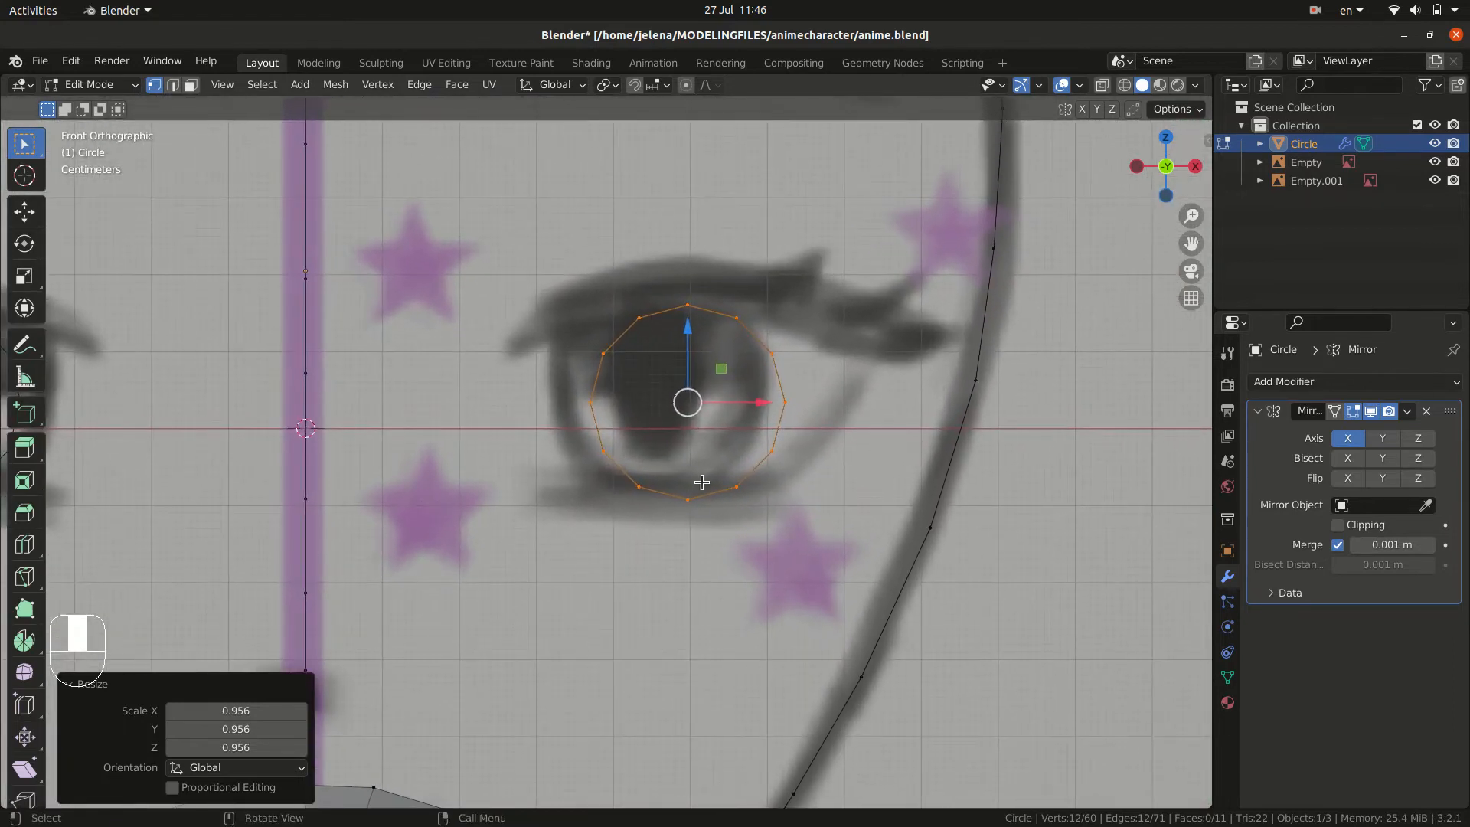
click(641, 487)
key(g)
click(712, 481)
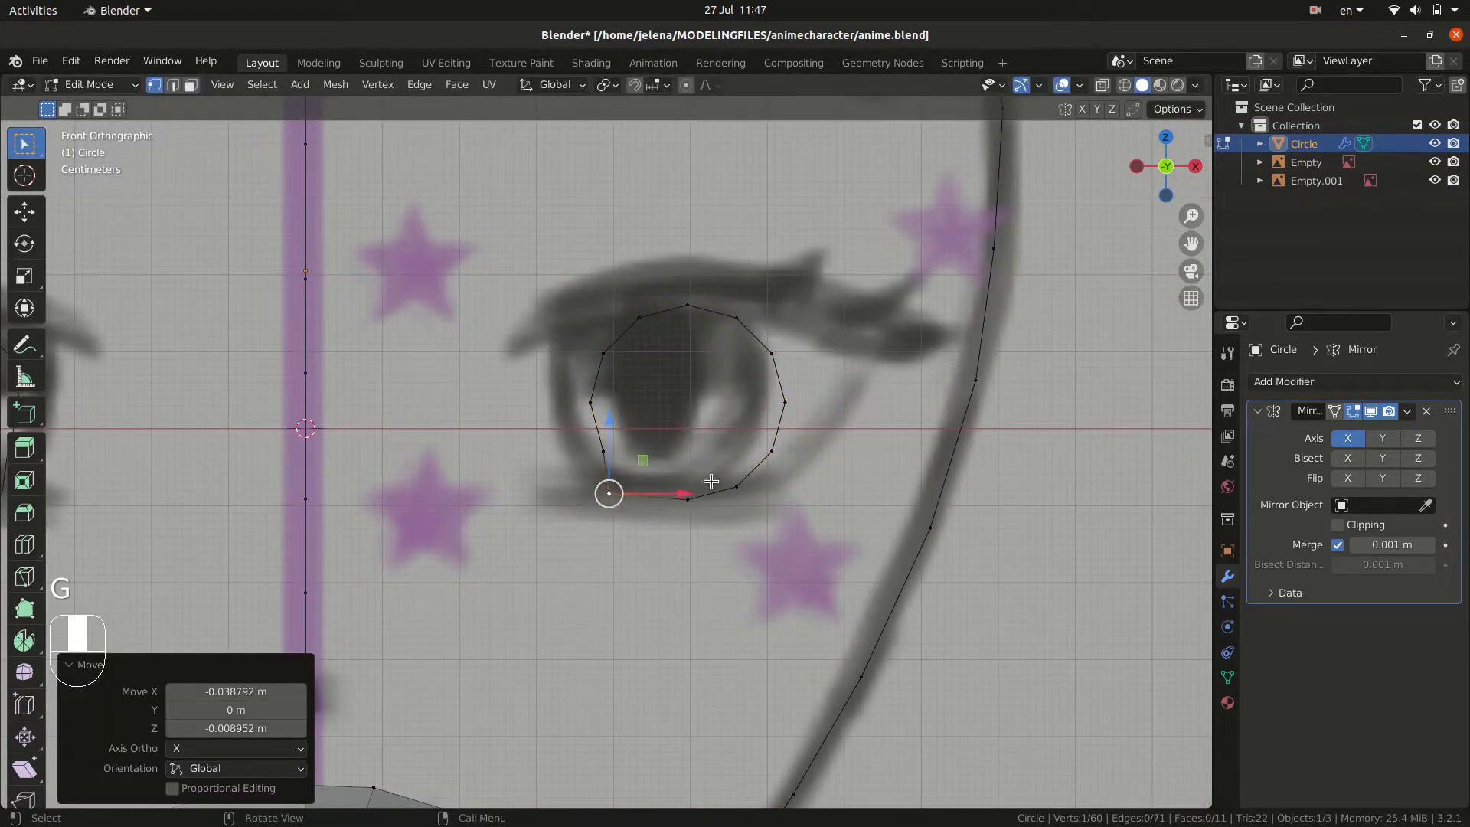
click(737, 486)
key(g)
click(777, 485)
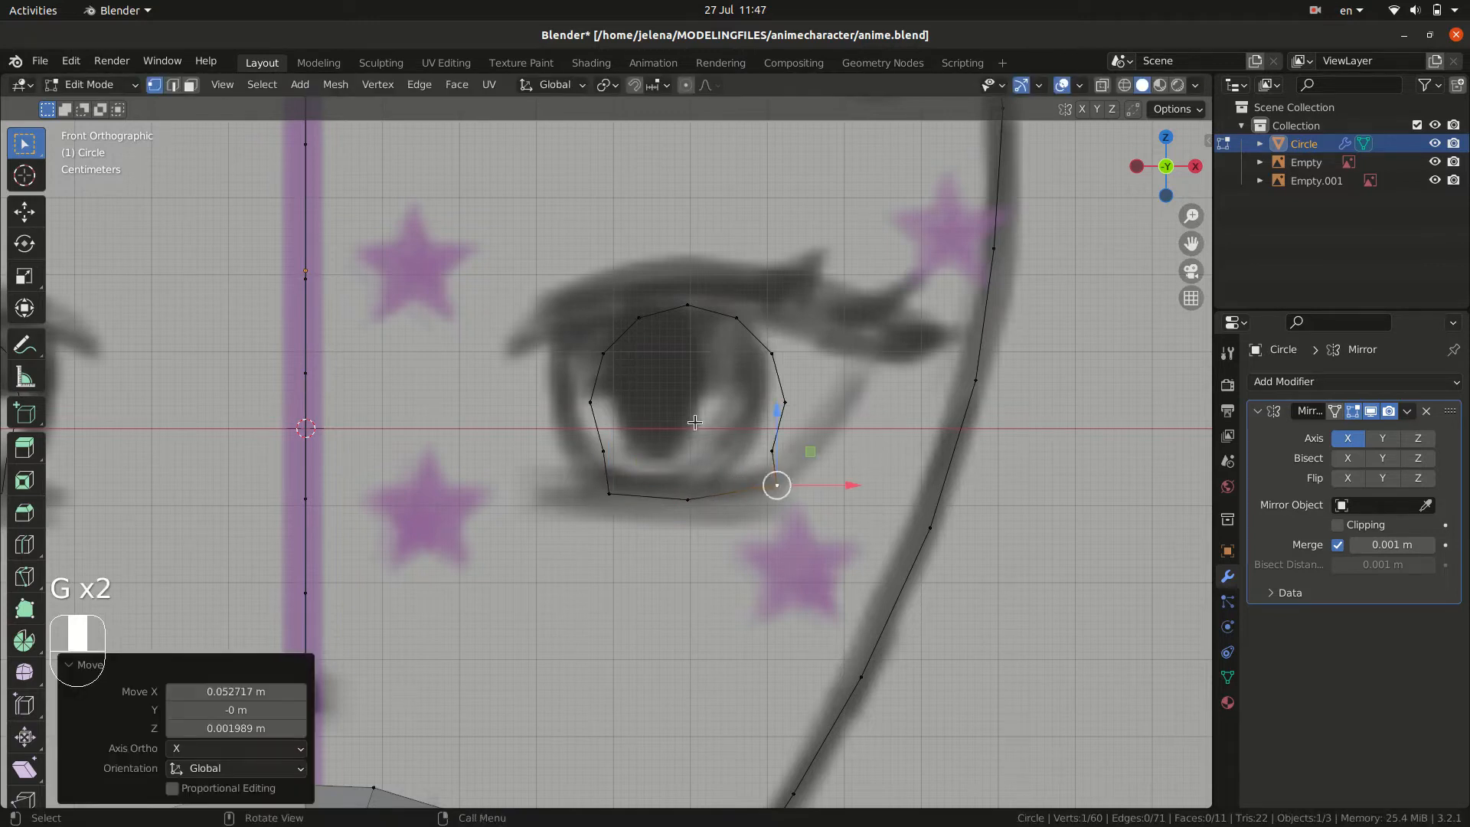
- Spread the two vertices beside the circle's top vertex sideways along the upper eyelid line
click(637, 320)
key(g)
click(597, 320)
click(737, 317)
key(g)
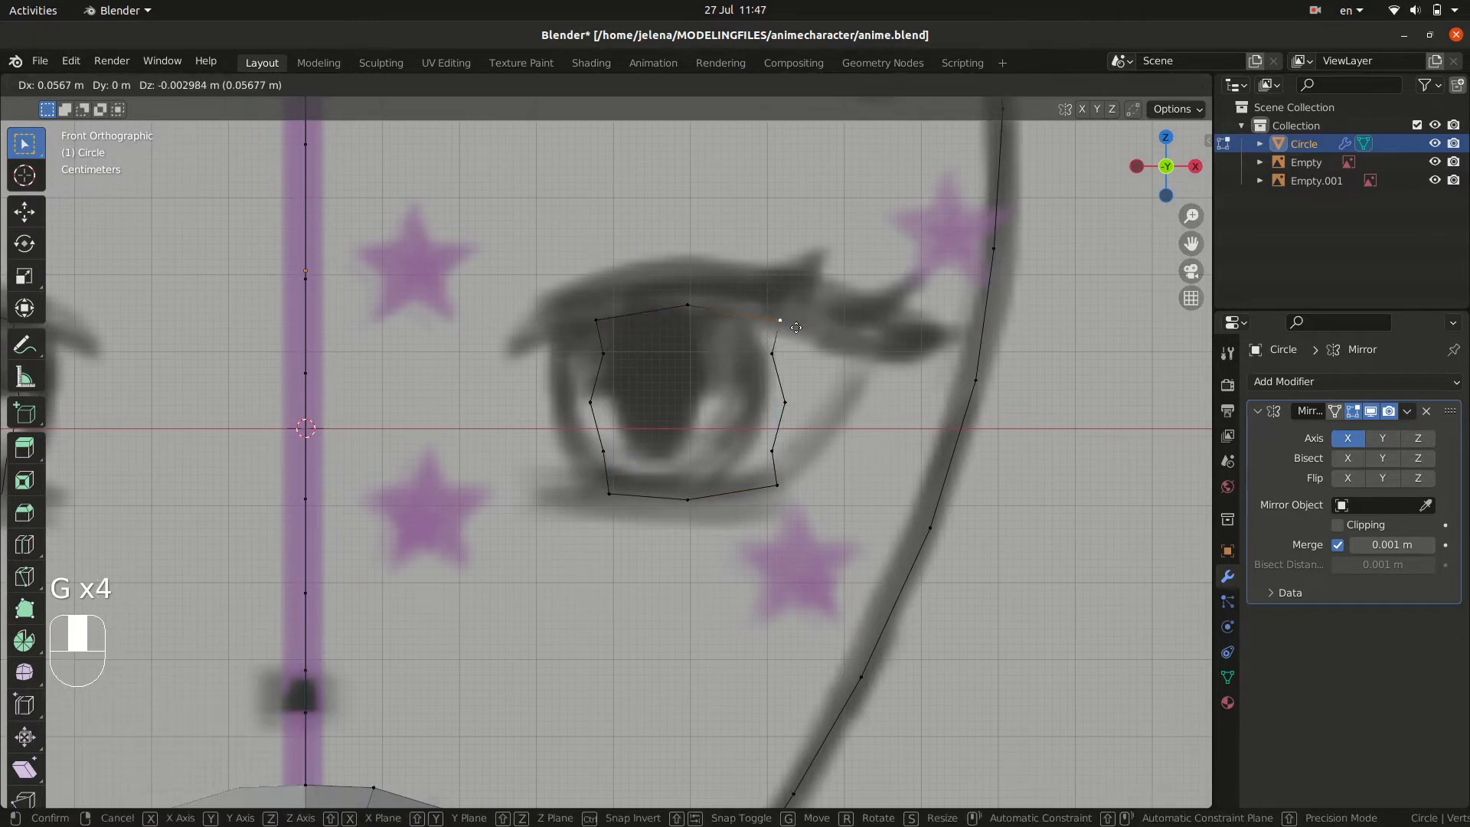
click(796, 325)
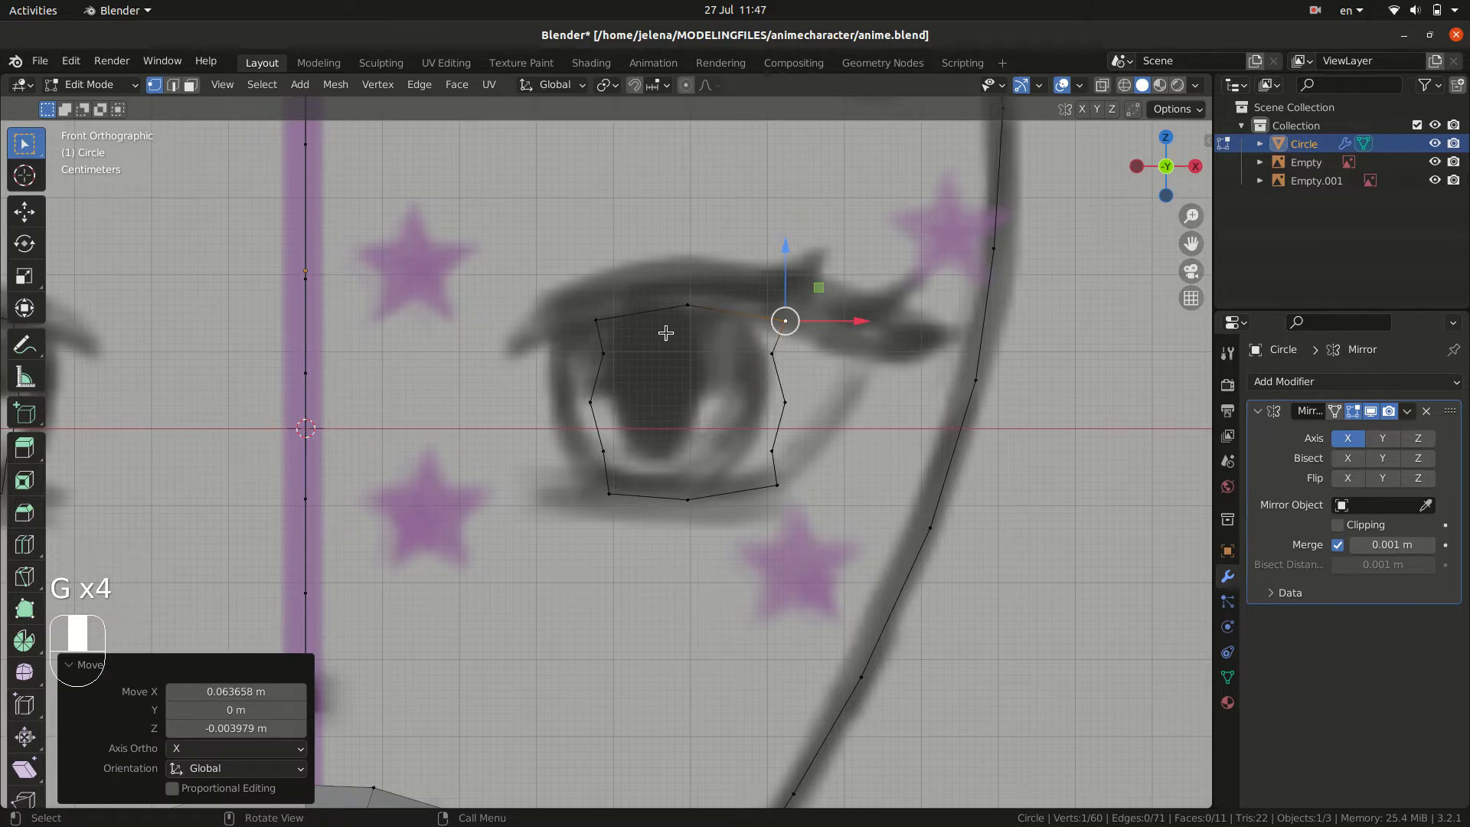
- Move the loop's three nose-side vertices toward the nose to form the inner corner of the eye
click(604, 353)
key(g)
click(507, 352)
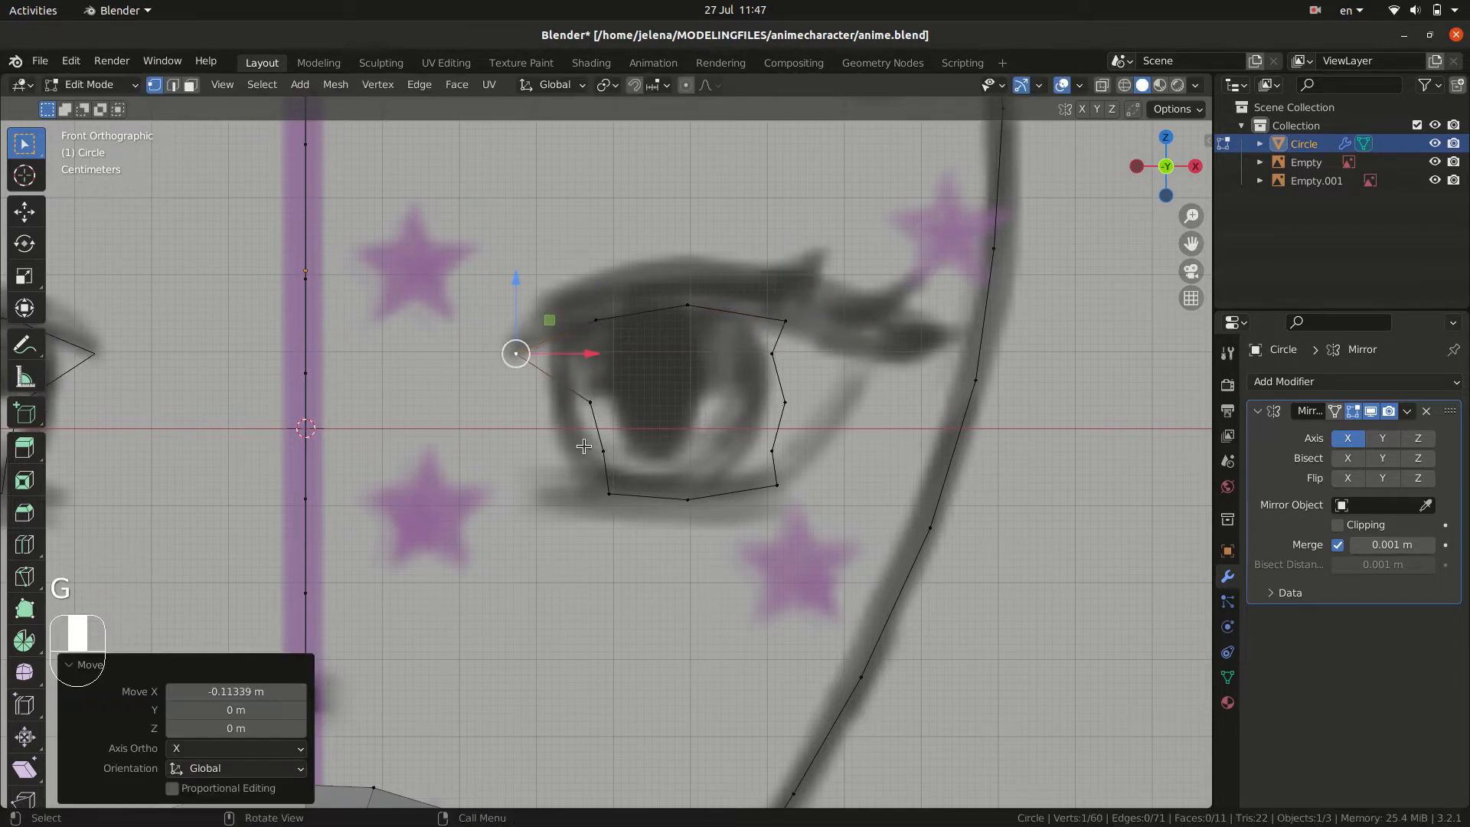
click(585, 449)
key(g)
click(508, 482)
click(588, 403)
key(g)
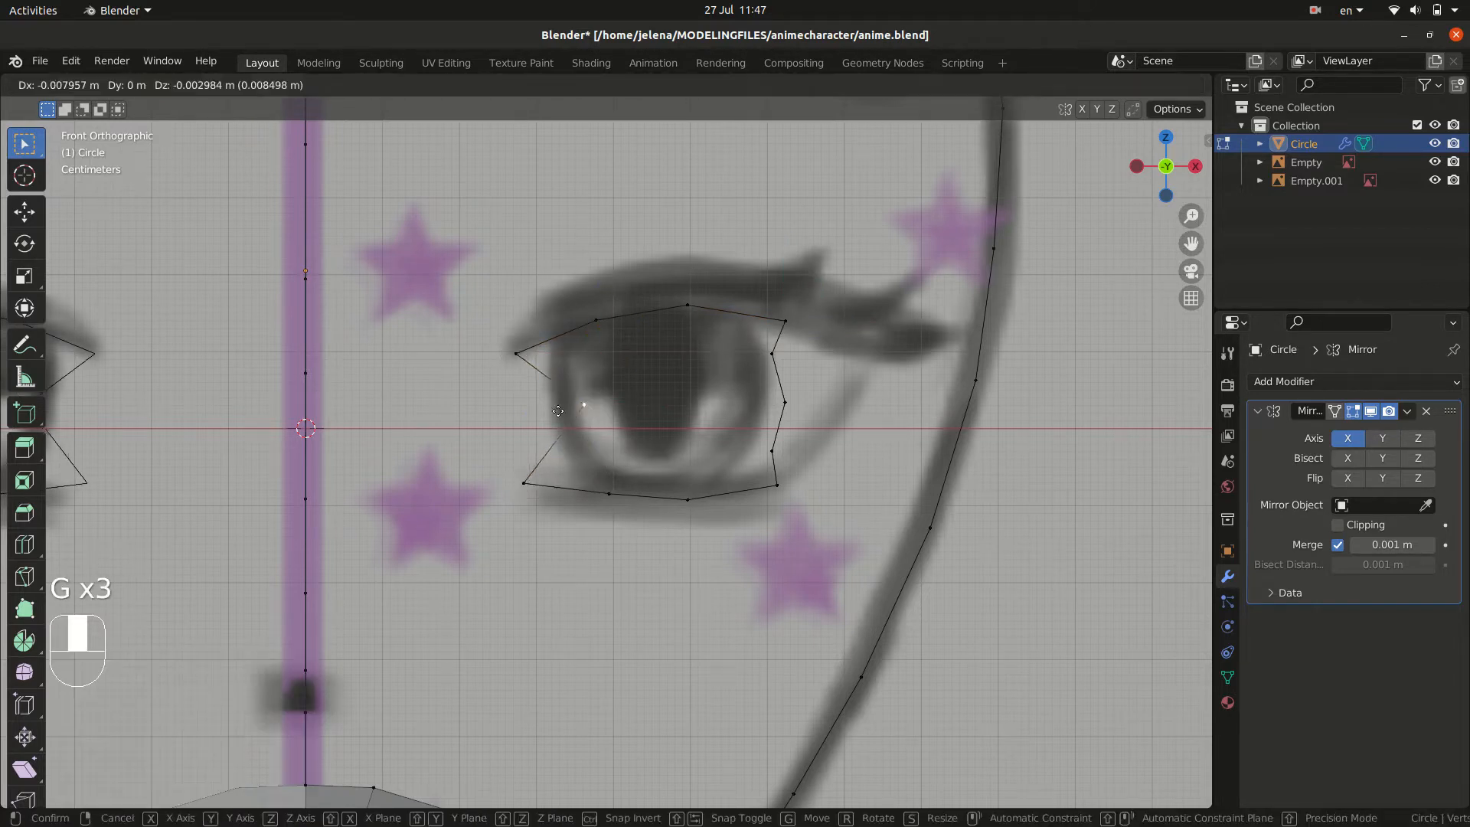
click(476, 433)
- Move the loop's three temple-side vertices outward to form the outer corner below the sketched lashes
click(762, 451)
key(g)
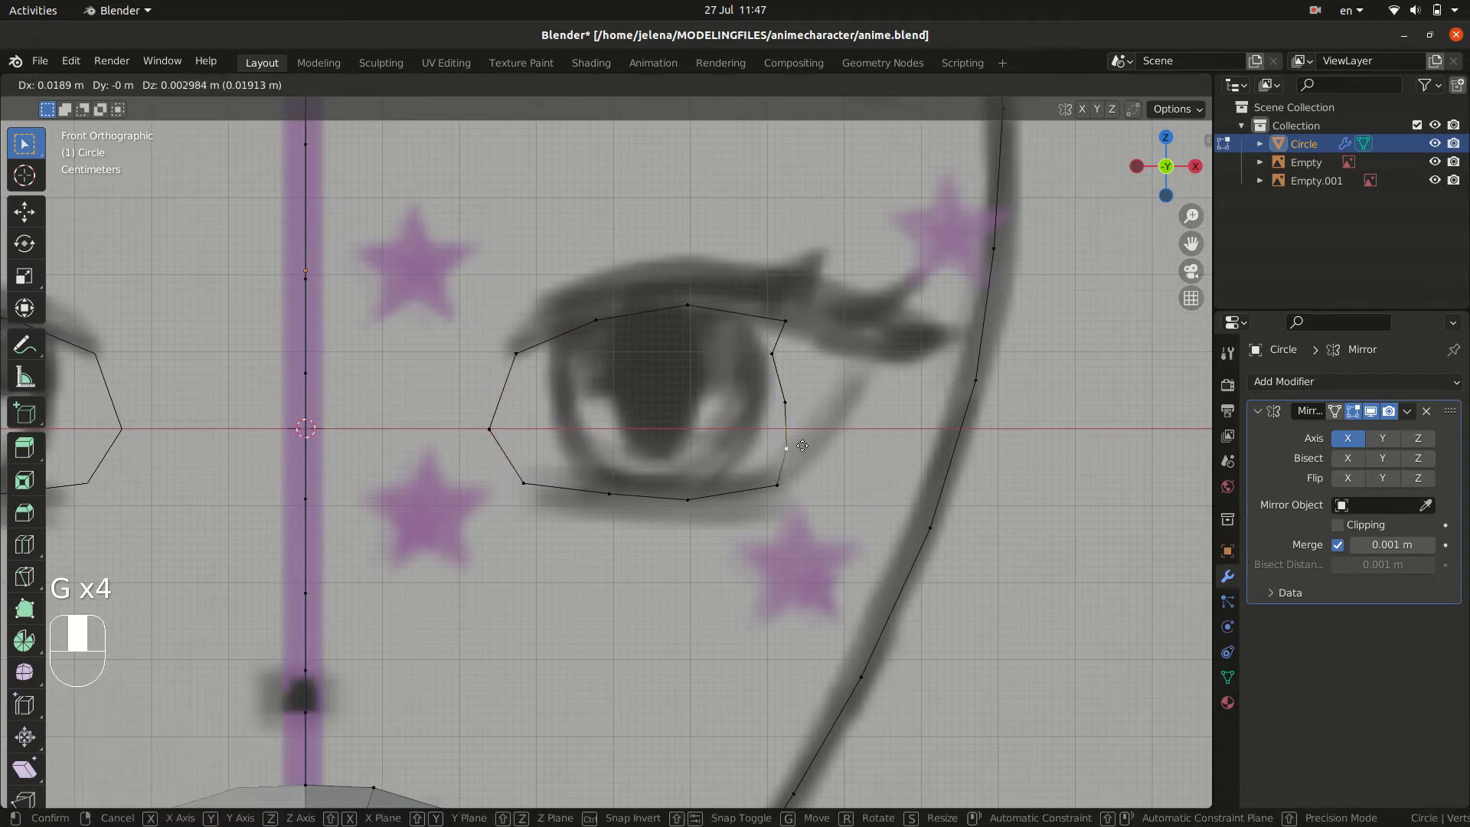
click(836, 427)
click(771, 353)
key(g)
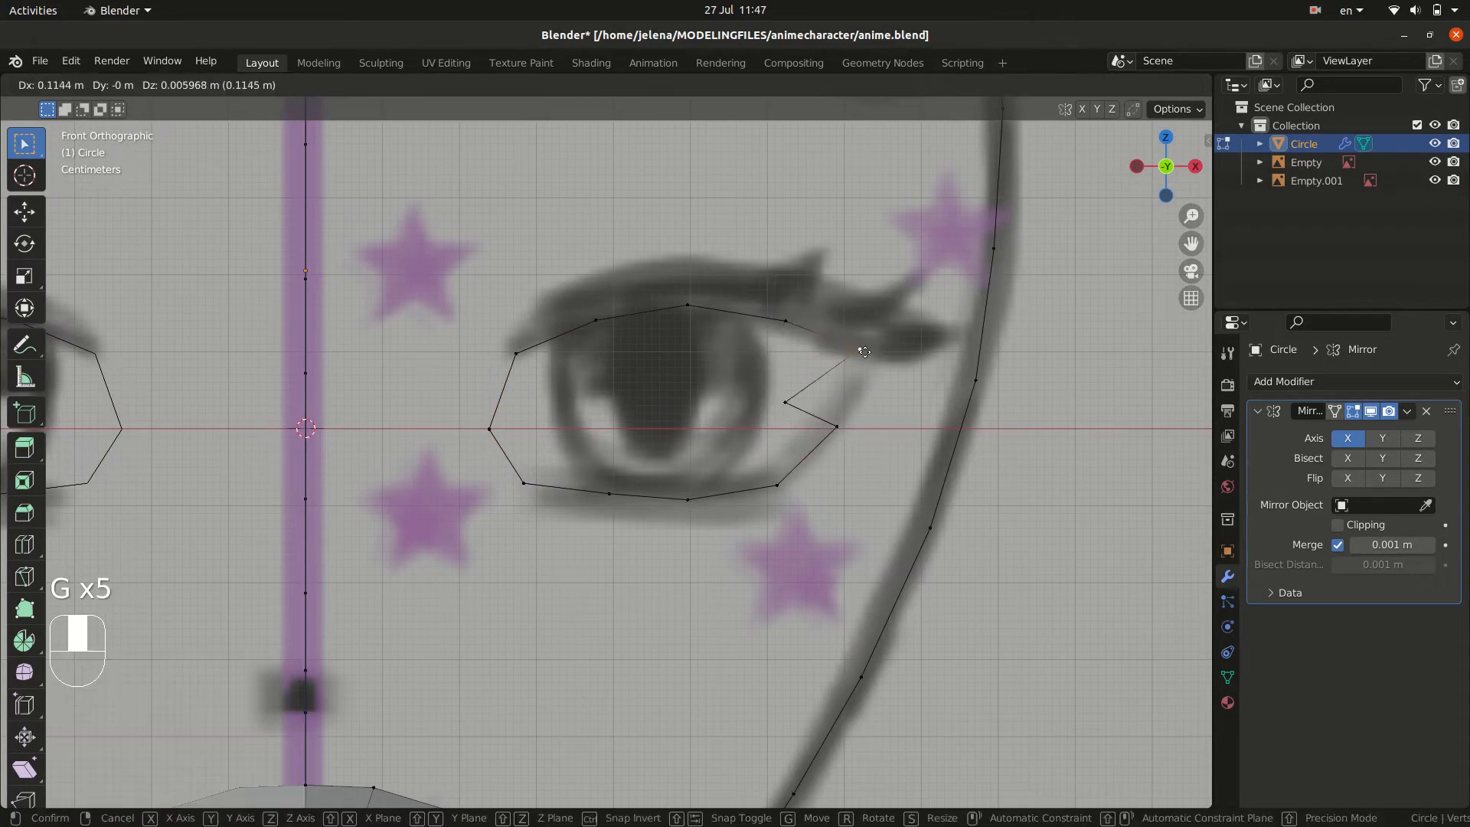
click(842, 346)
click(891, 370)
click(786, 402)
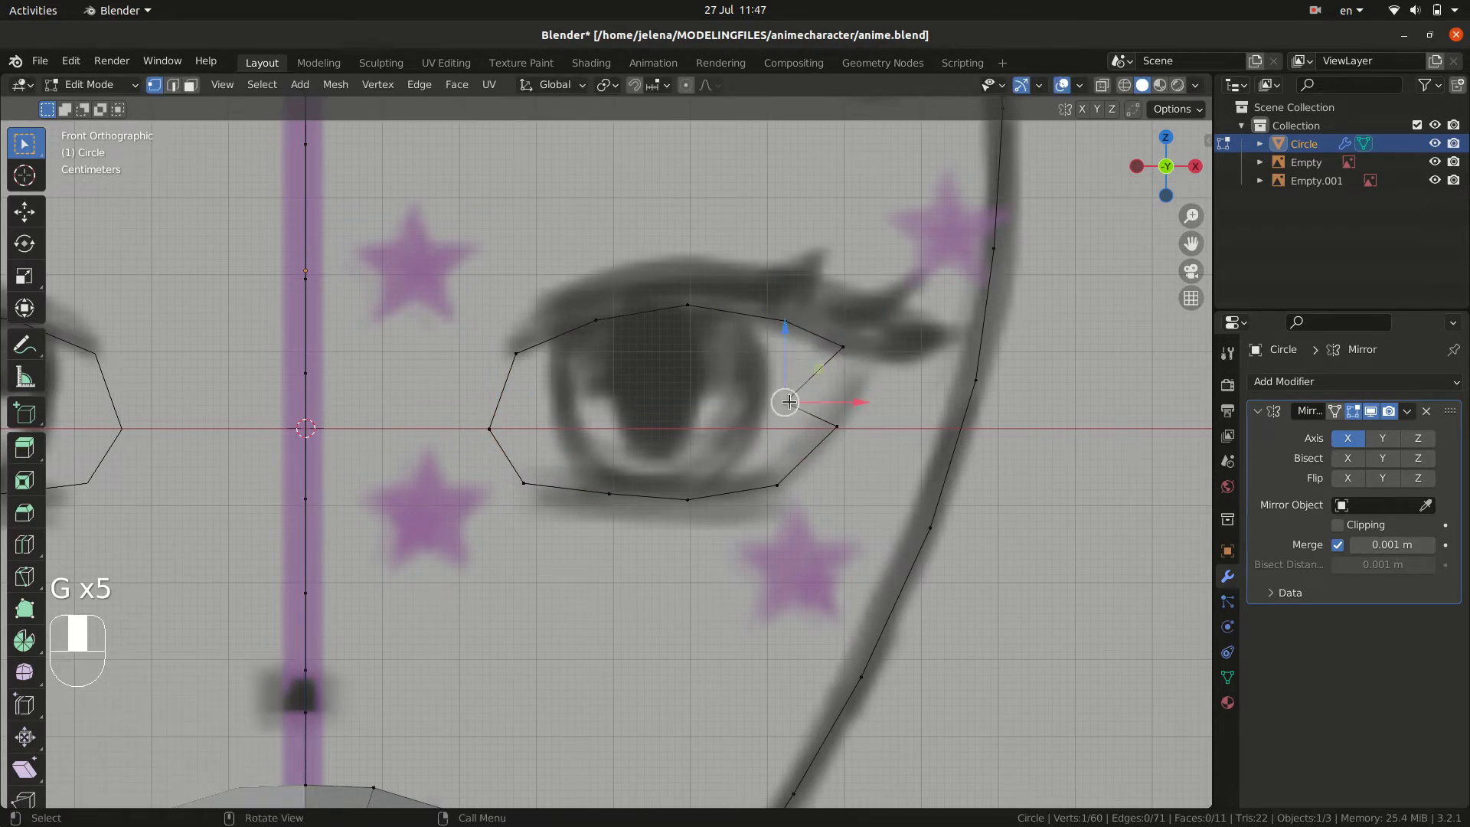
key(g)
click(883, 366)
- Select the whole linked eye loop and move it about -0.582 m along Y onto the eye in the side sketch
ctrl+middle_drag(876, 360, 720, 504)
key(KP_3)
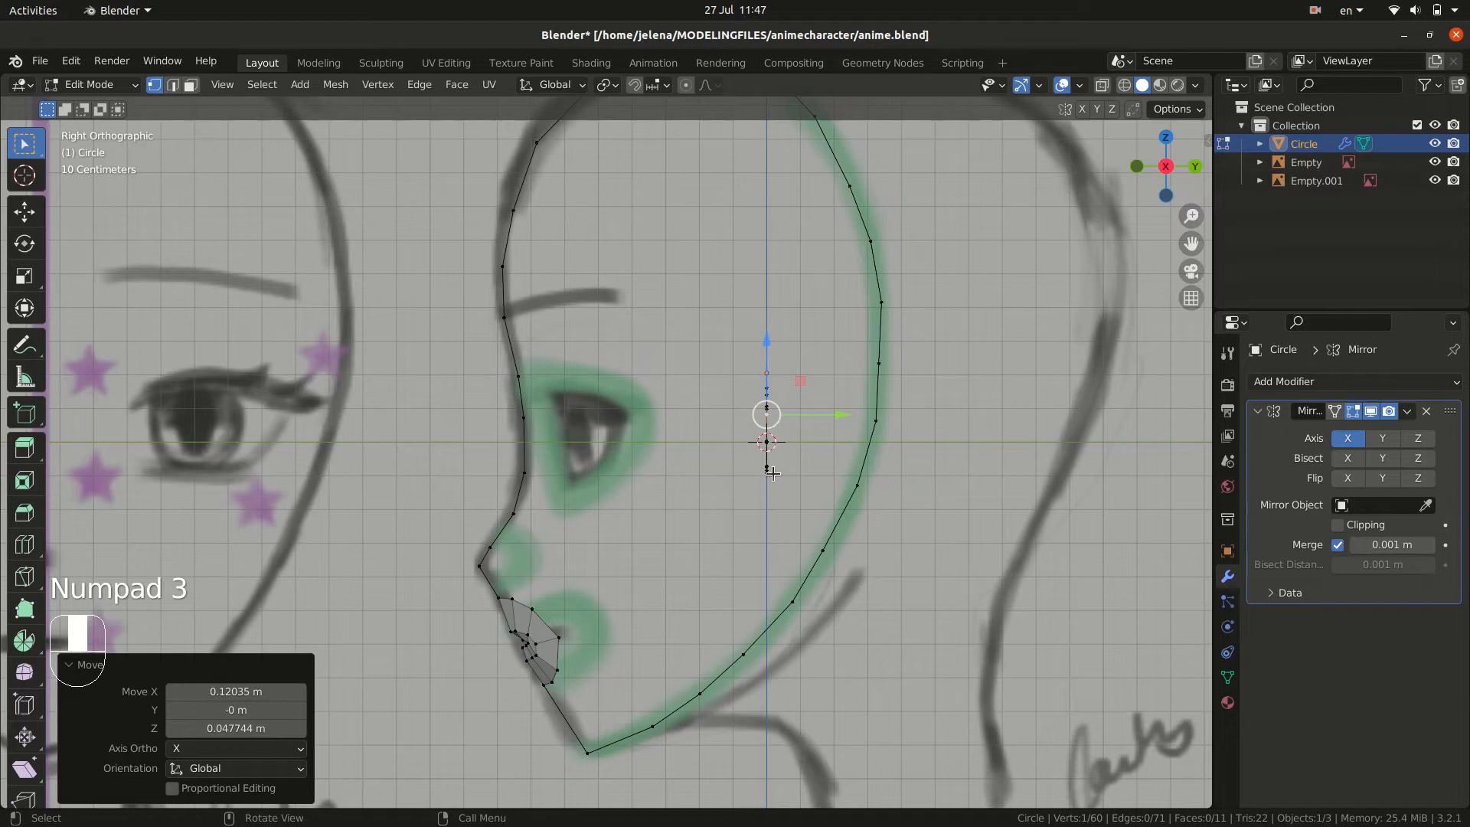
middle_drag(825, 485, 835, 470)
key(alt)
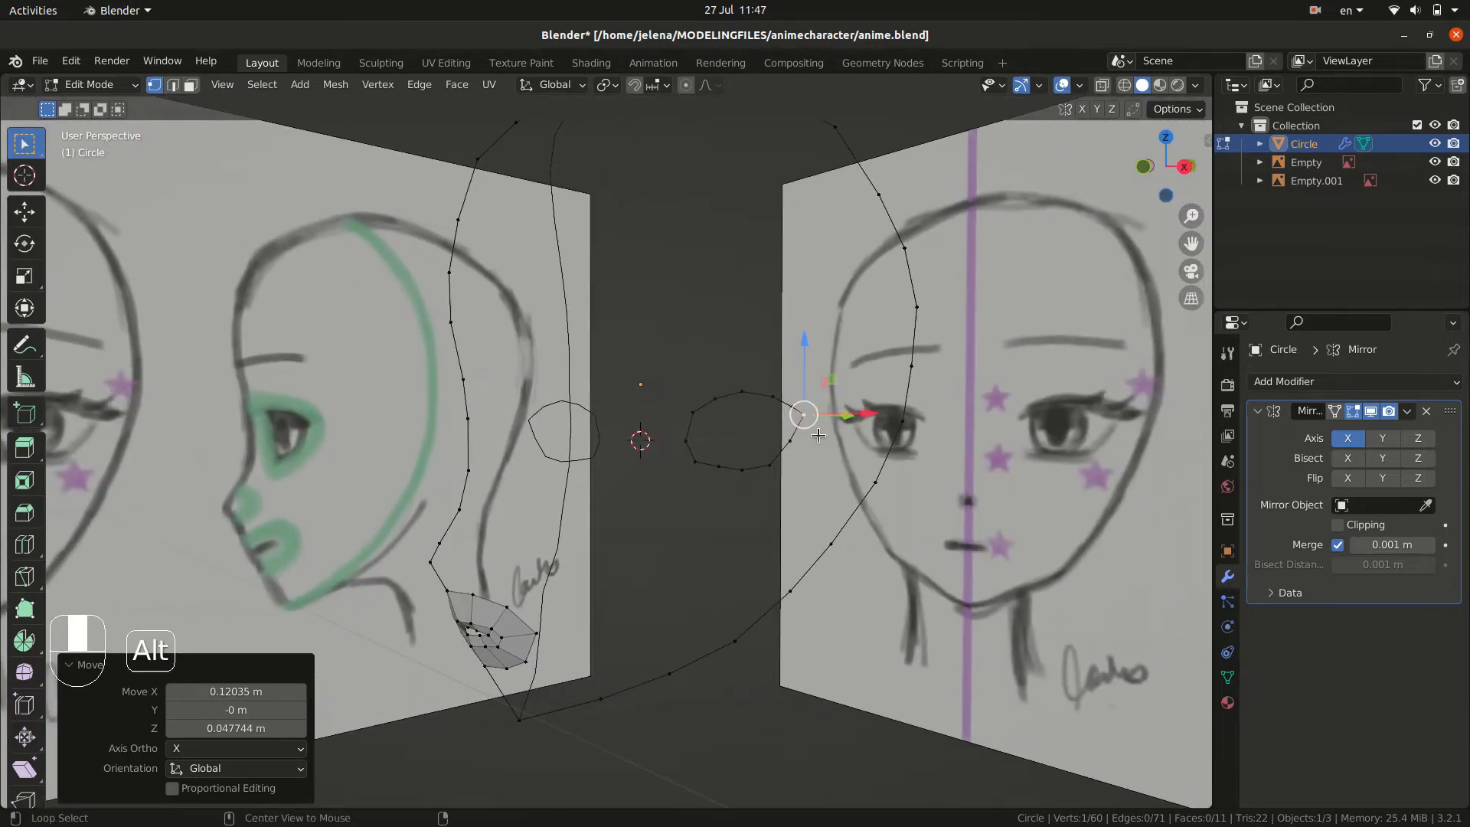
alt+click(782, 453)
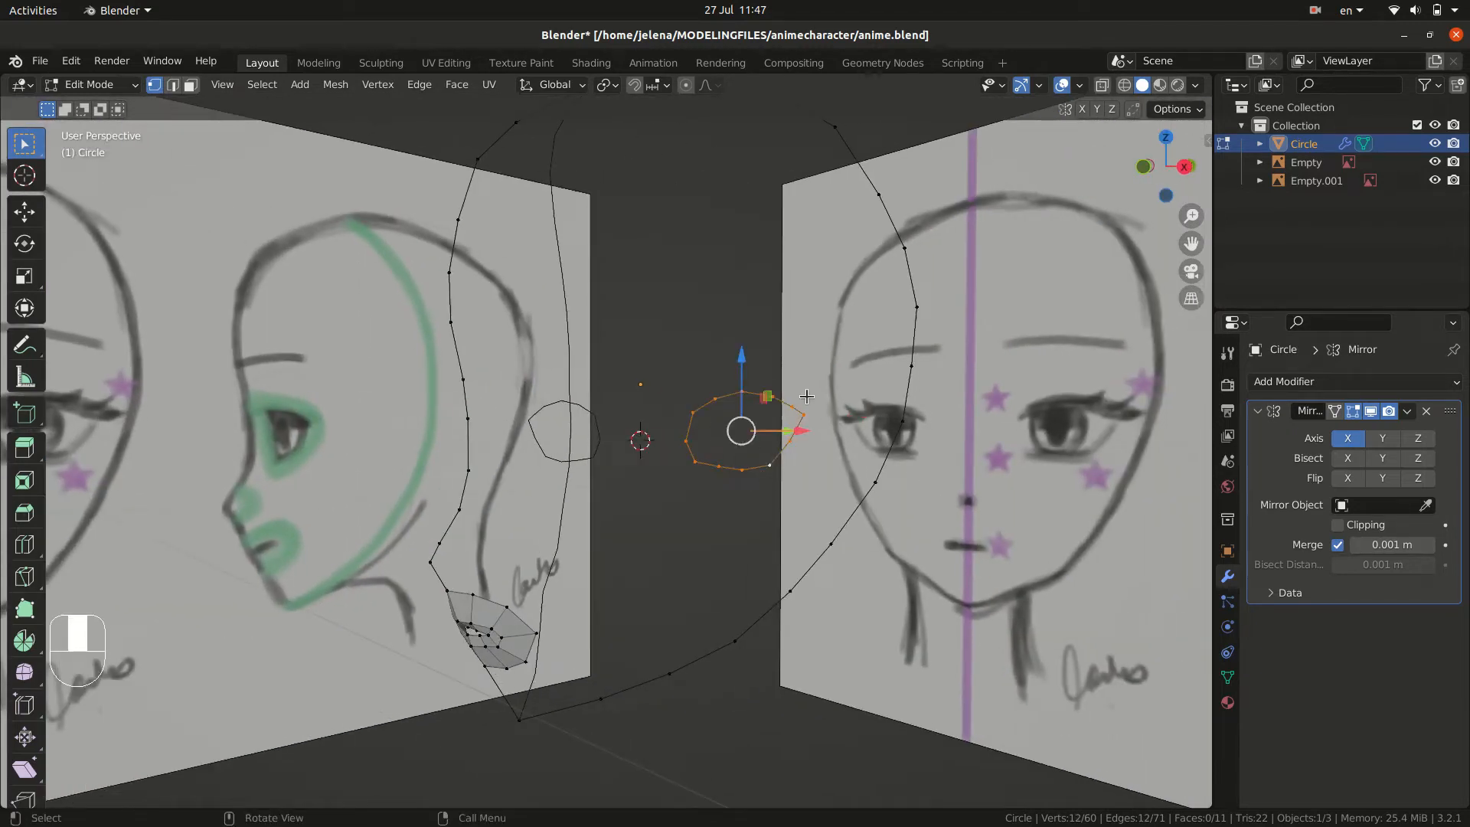
click(772, 467)
click(742, 475)
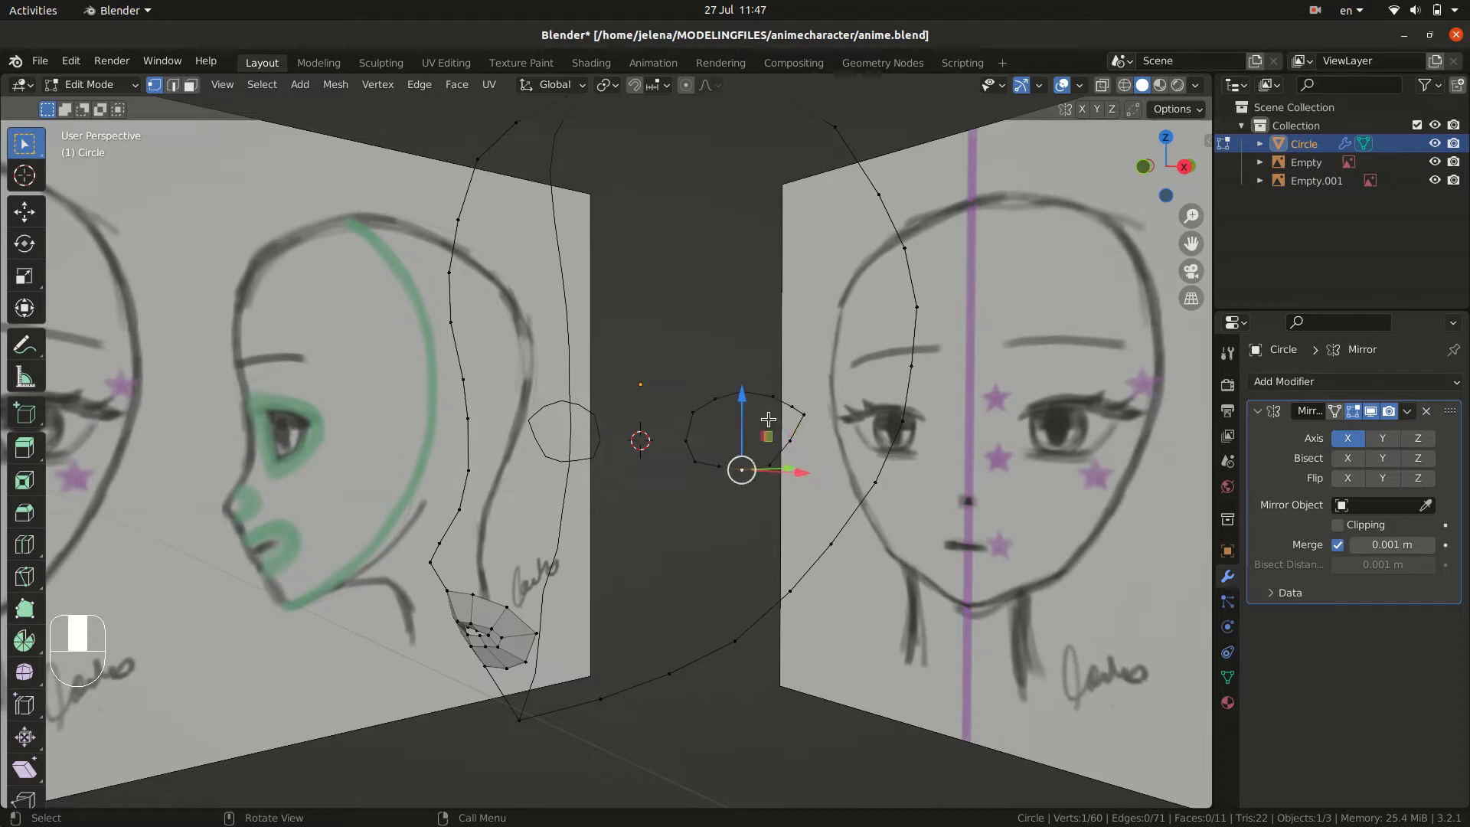
key(l)
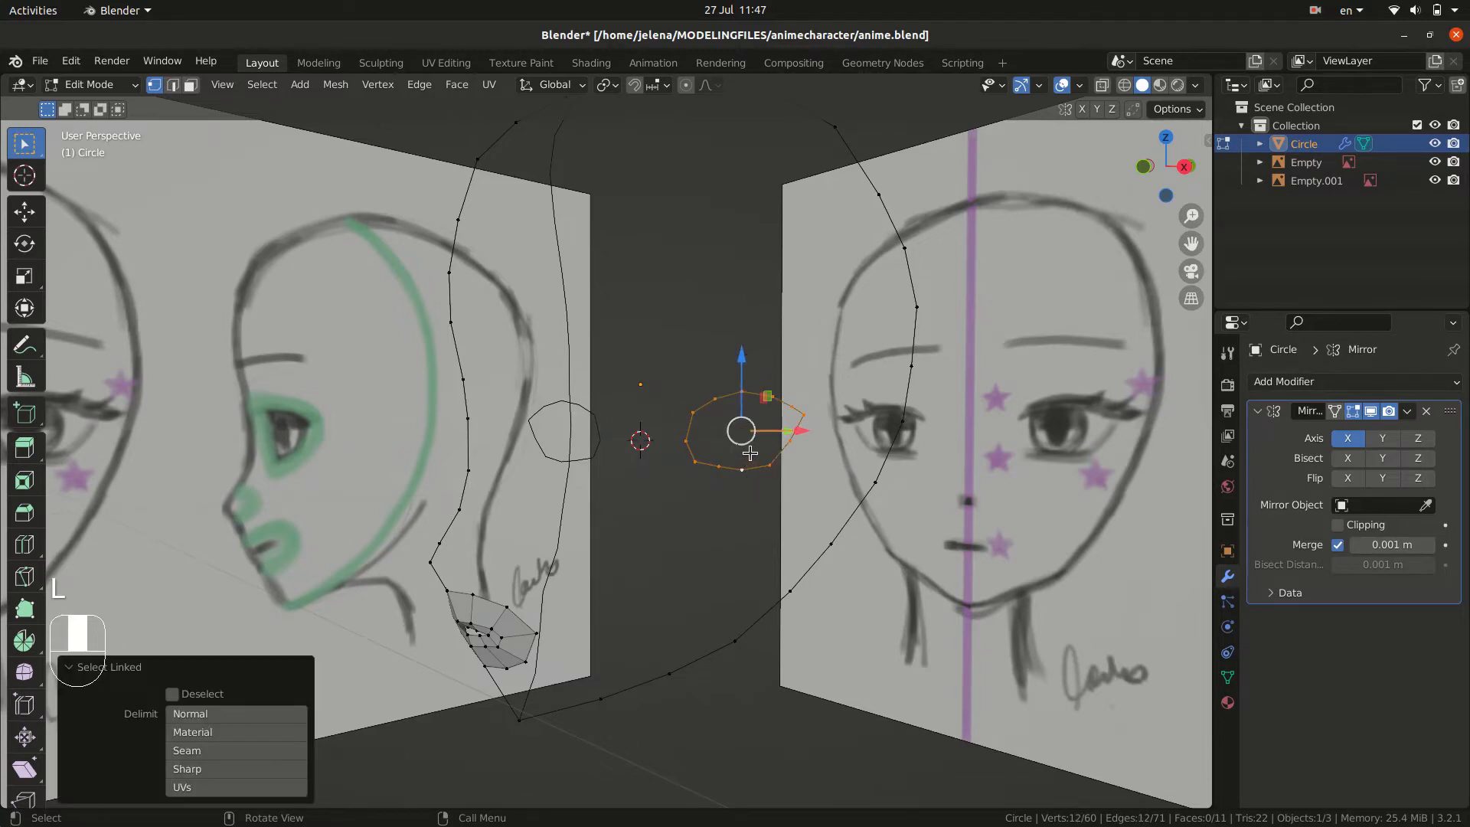
key(KP_3)
key(g)
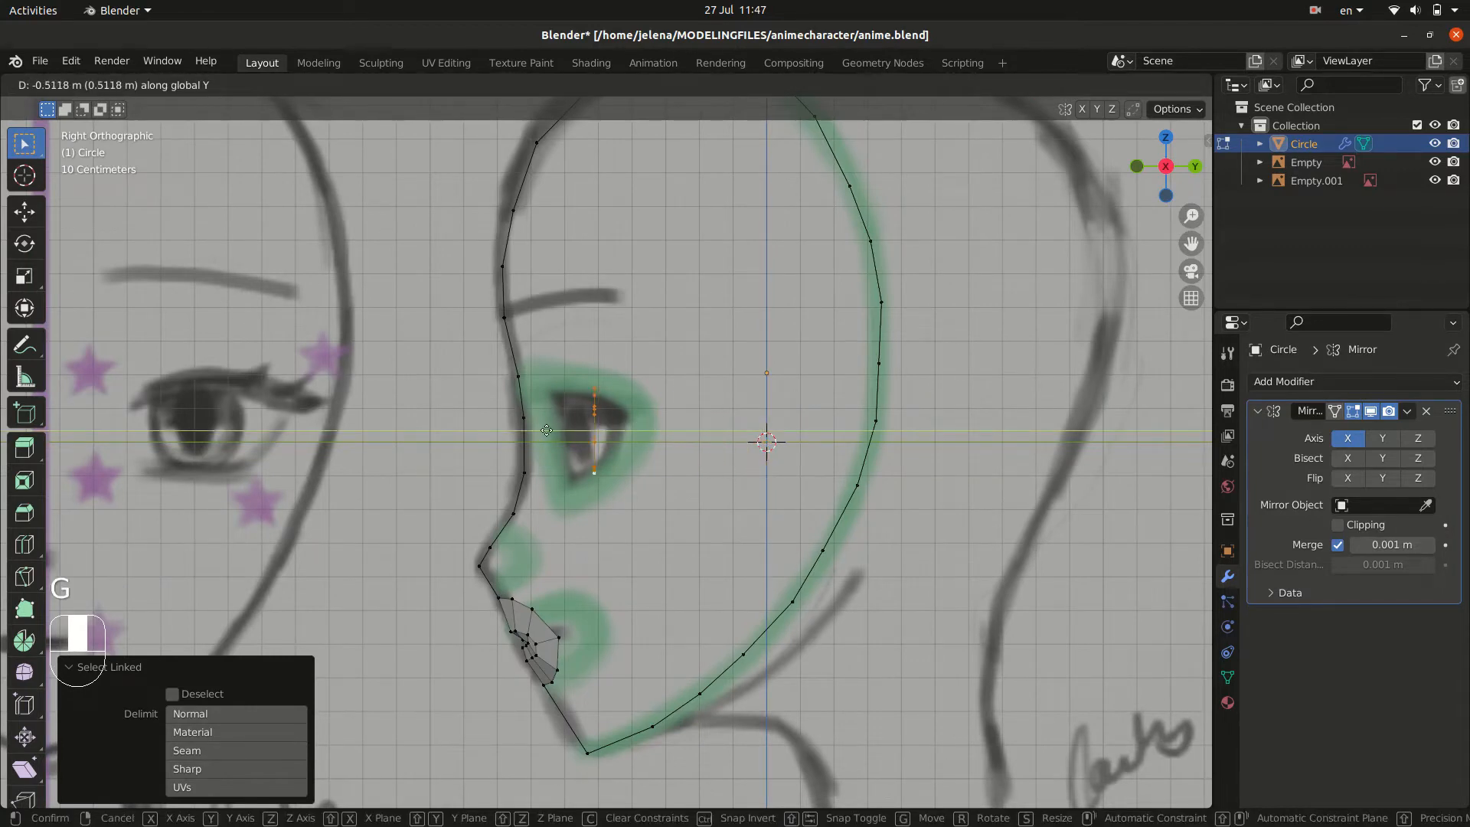
click(526, 430)
- Move the eye loop's outermost corner vertex back about 0.166 m along Y to the sketched eye's rear corner
middle_drag(653, 409, 697, 414)
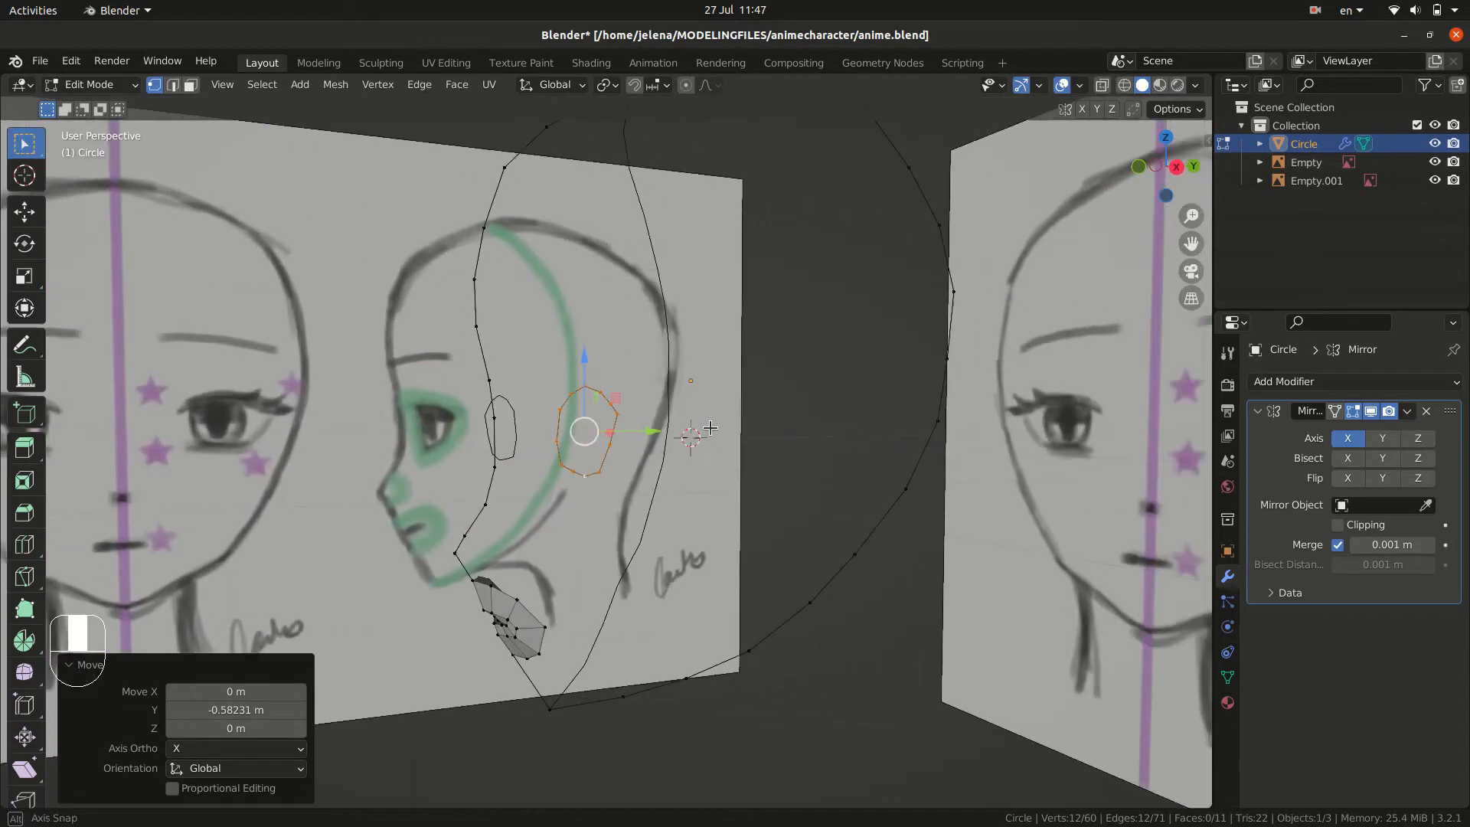
click(616, 413)
key(KP_3)
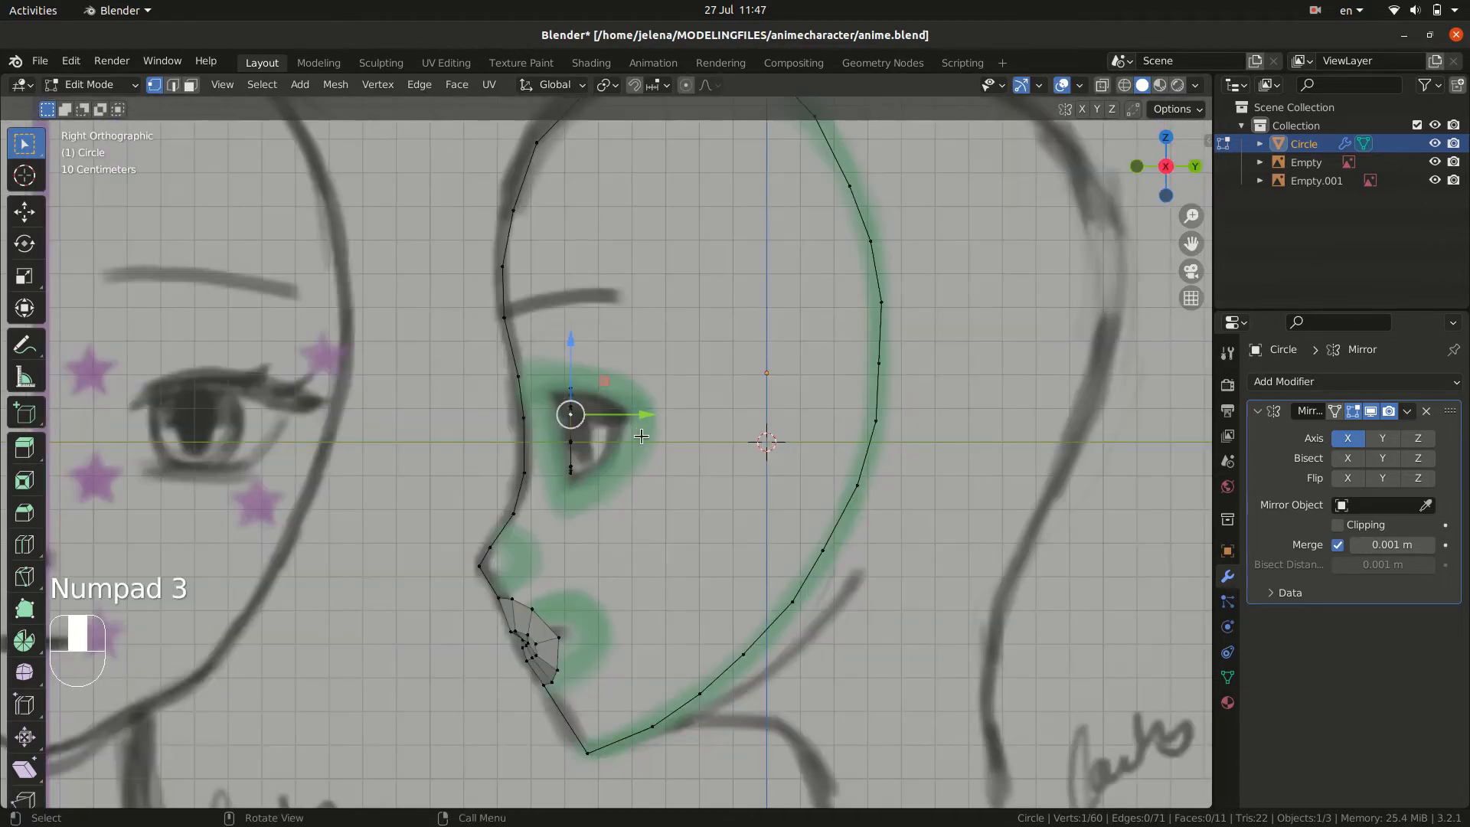
key(g)
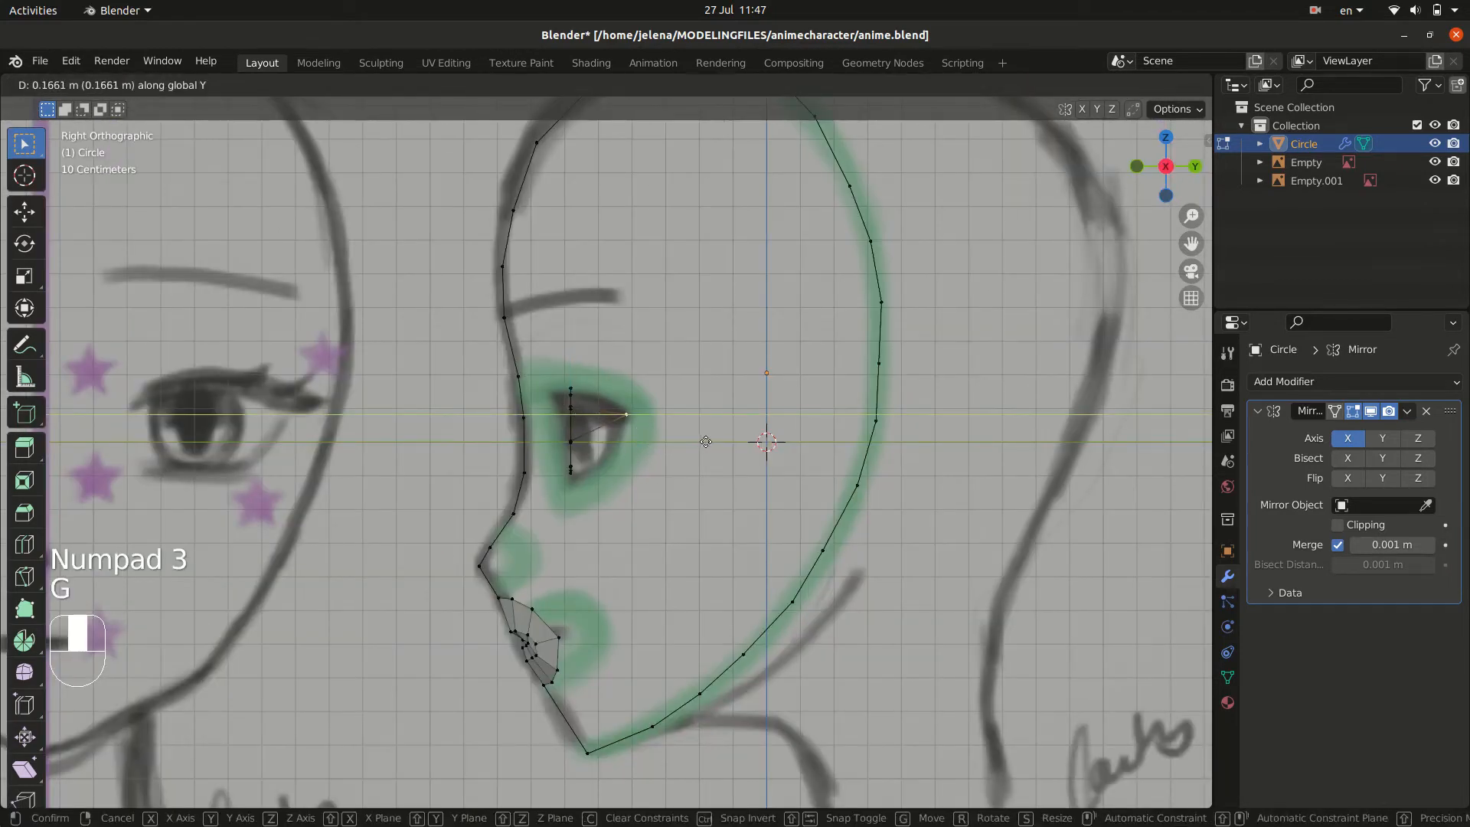
click(706, 442)
- Move the vertex below the eye's outer corner back about 0.127 m along Y and the corner vertex about 0.016 m forward
middle_drag(706, 442, 679, 475)
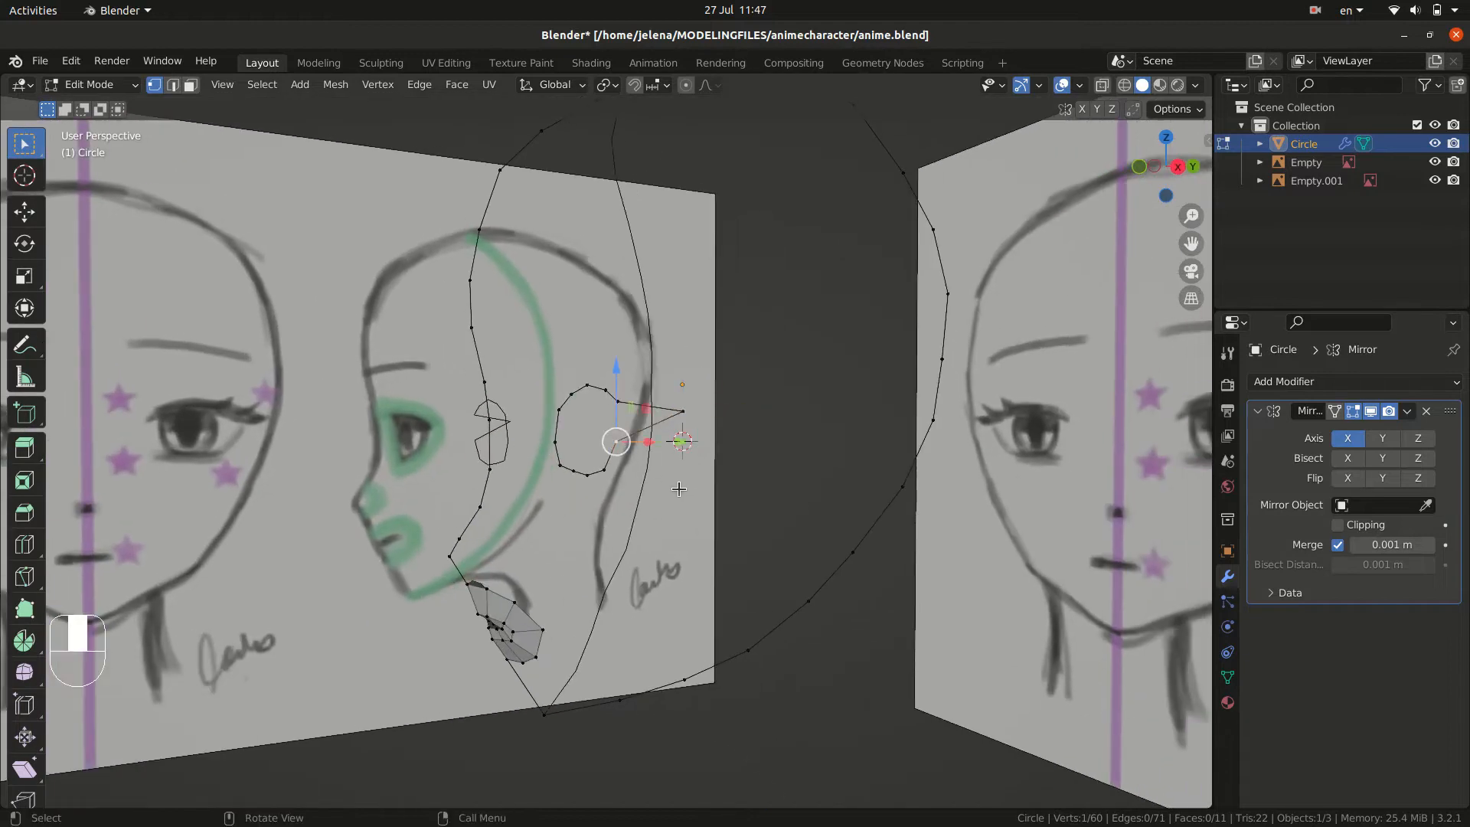
key(g)
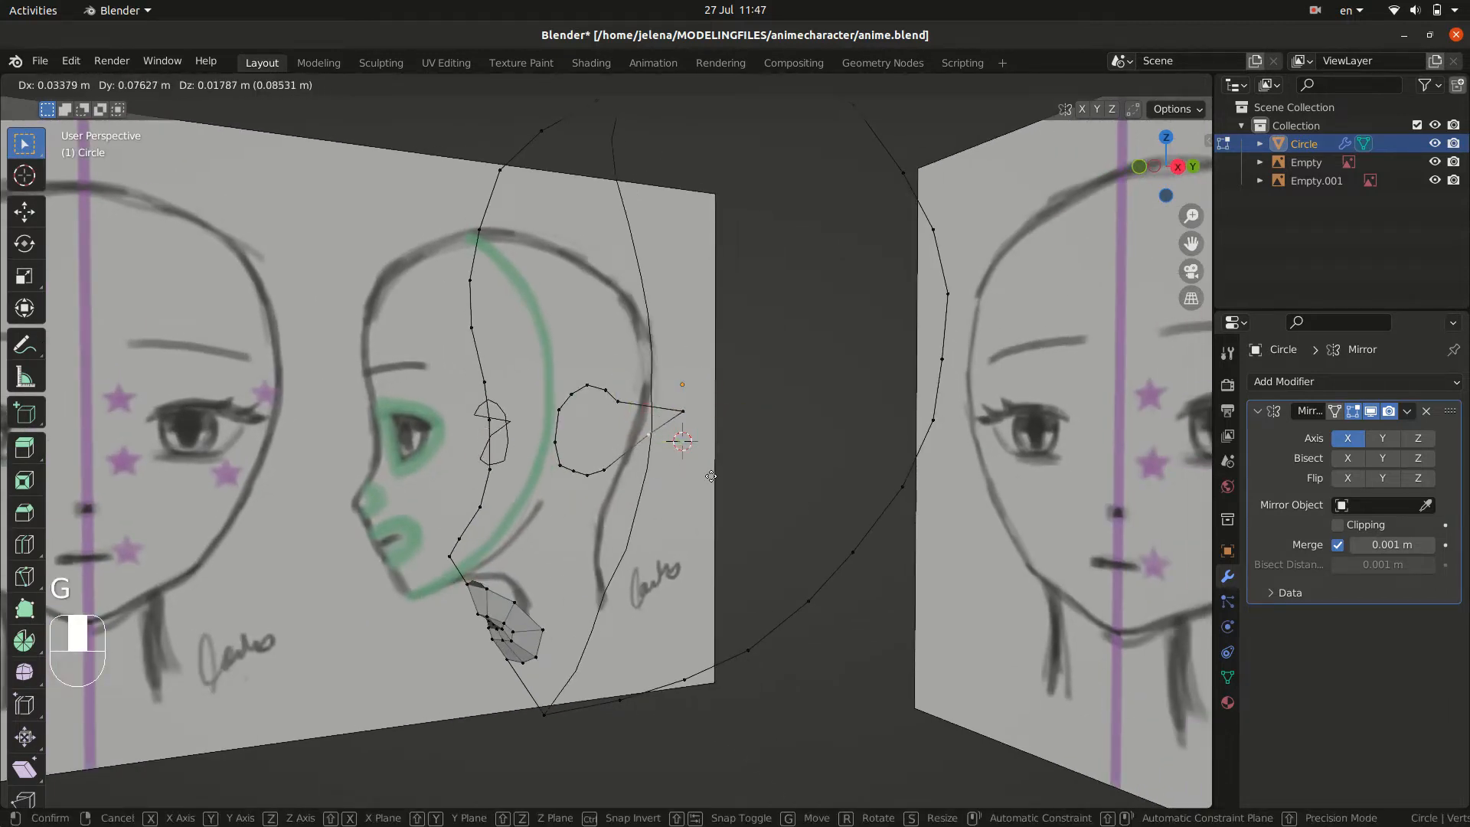
right_click(704, 491)
key(KP_3)
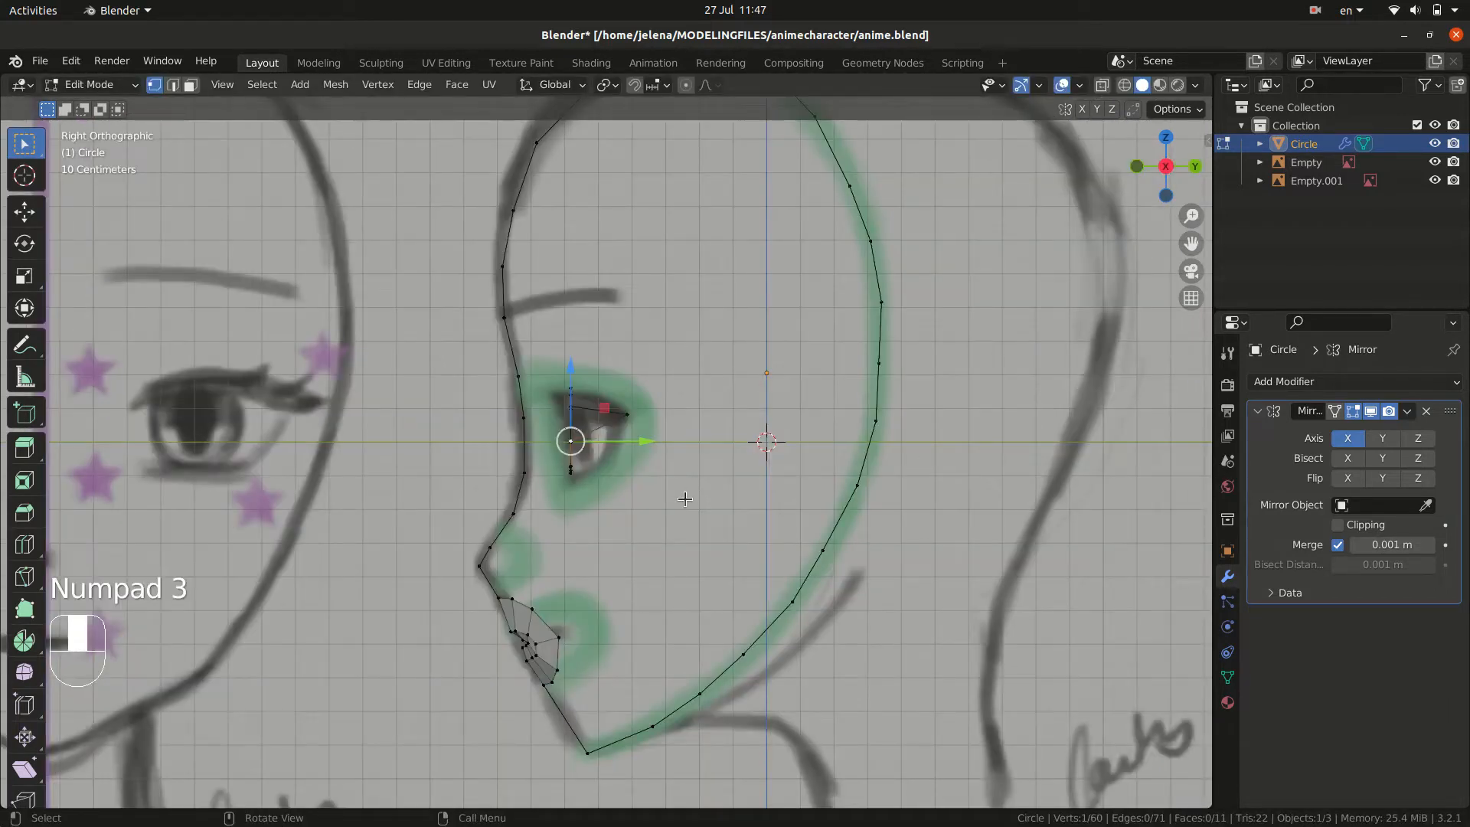
key(g)
click(731, 496)
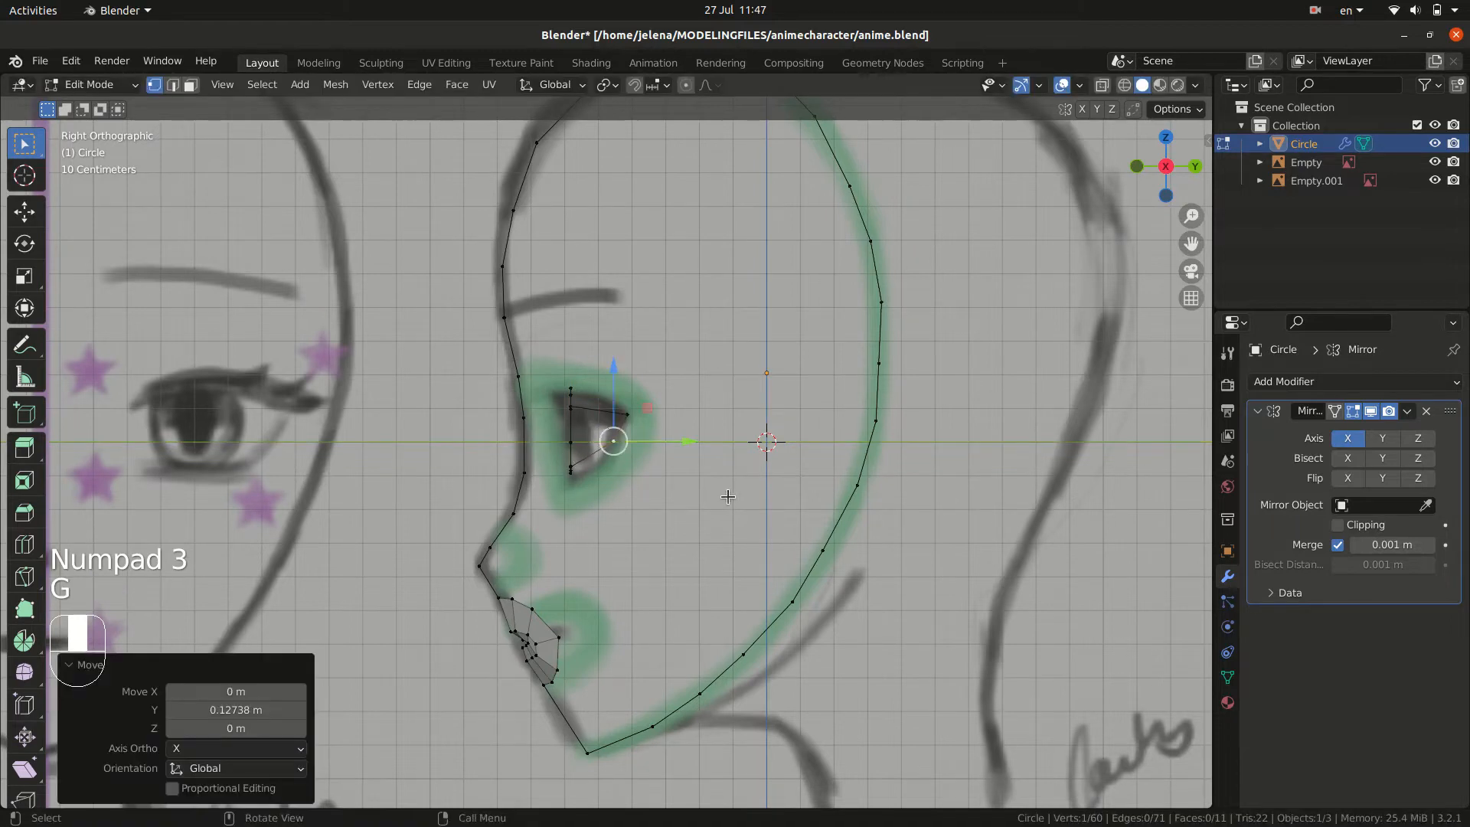
key(g)
click(624, 417)
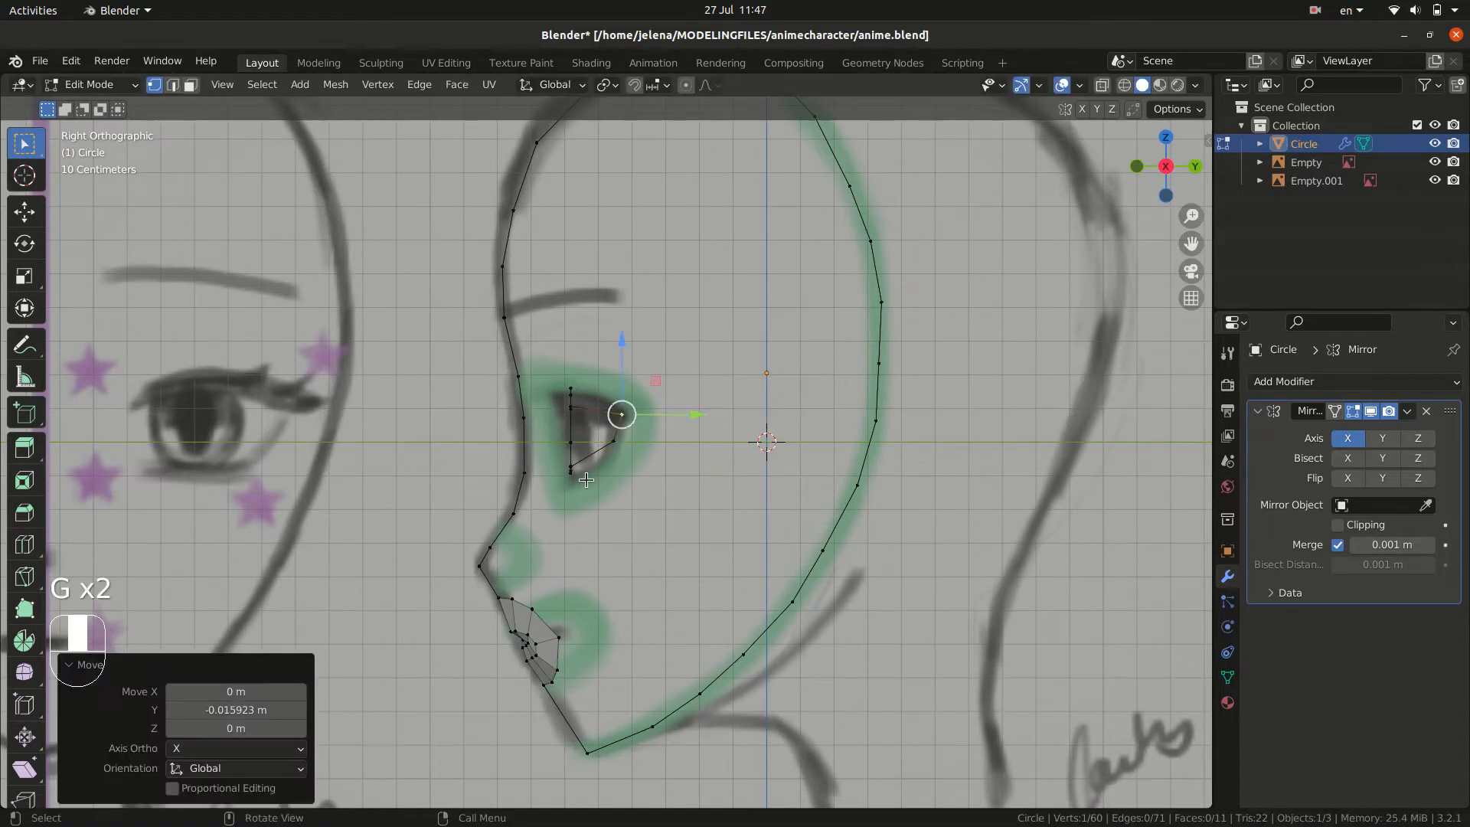
- Move the eye loop's next two lower vertices toward the nose back along Y by about 0.071 m and 0.027 m
middle_drag(624, 417, 605, 471)
click(591, 466)
key(KP_3)
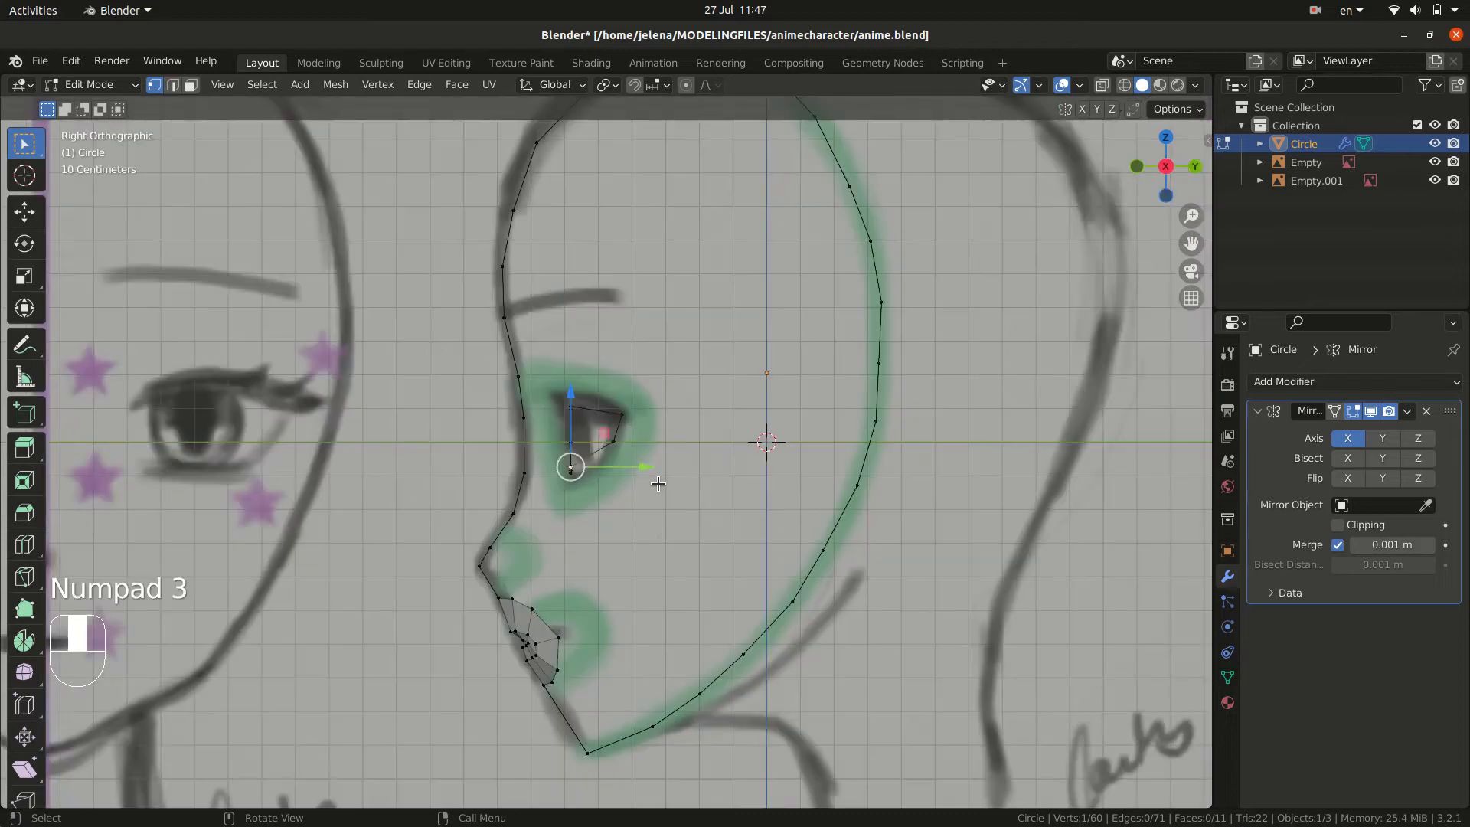
key(g)
click(687, 489)
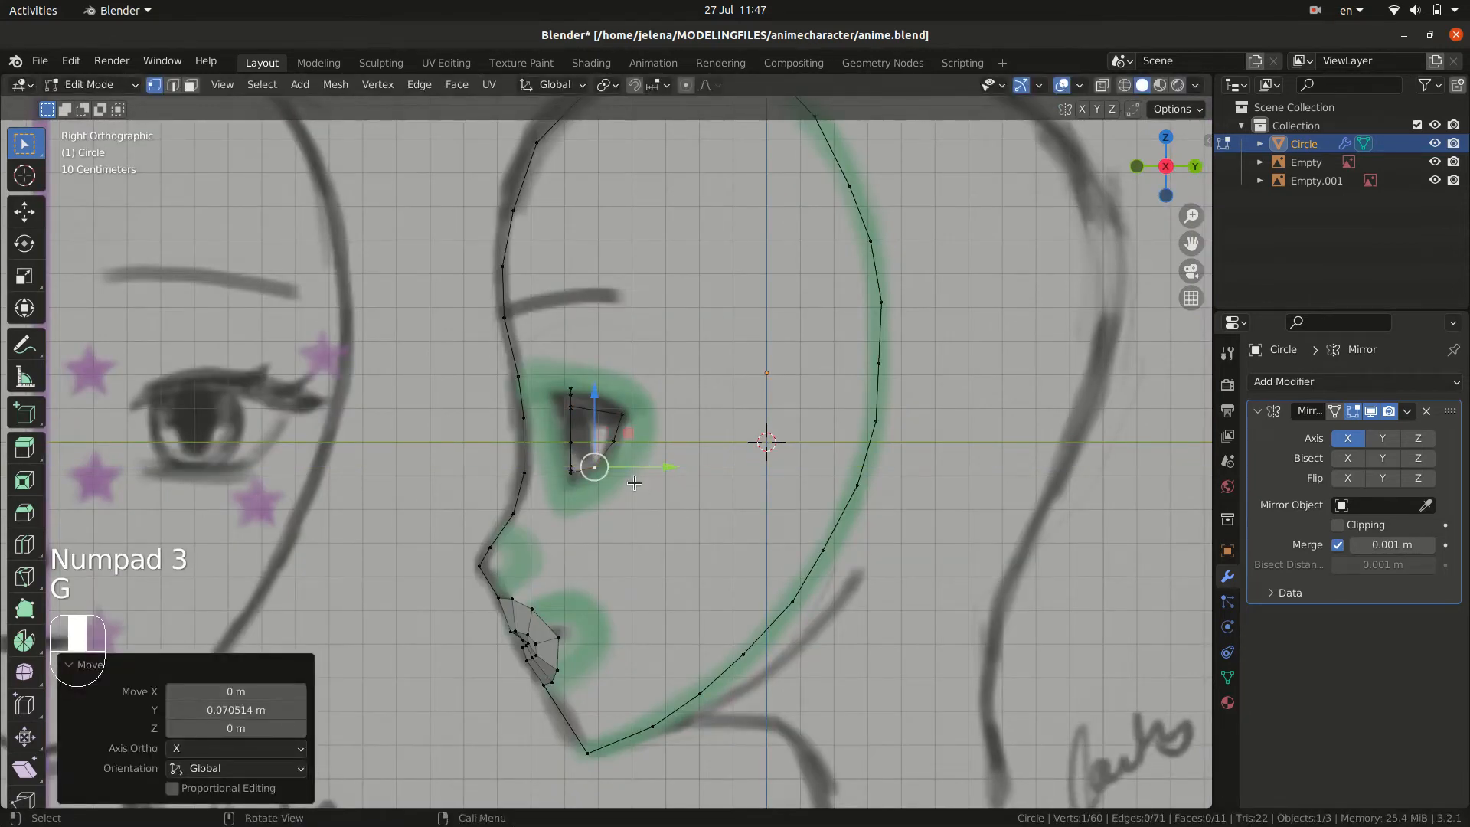
middle_drag(687, 488, 628, 480)
key(KP_3)
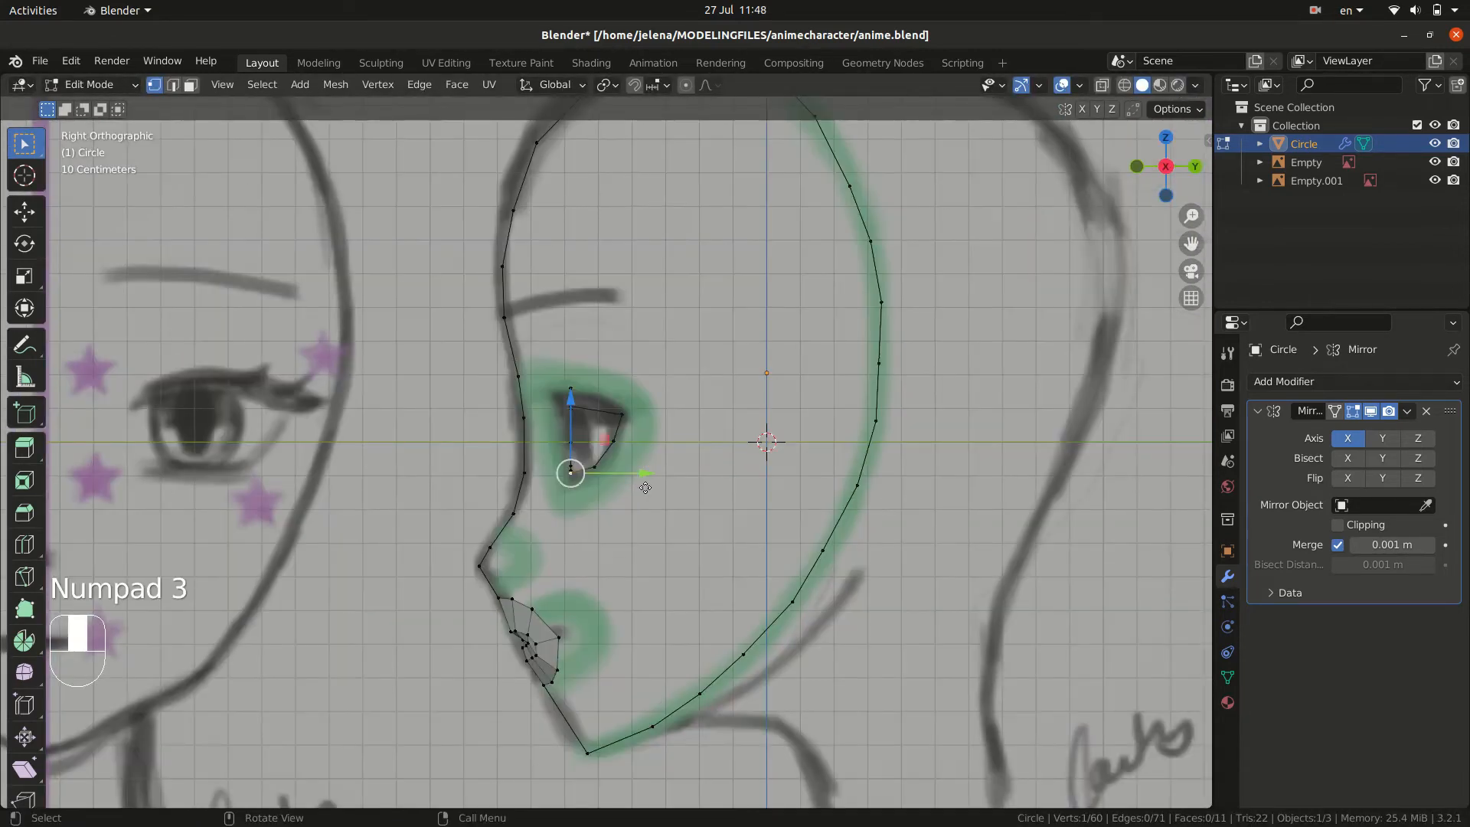
key(g)
click(651, 489)
- Move the upper vertex beside the eye's outer corner back about 0.107 m along Y onto the sketched lid in side view
middle_drag(652, 488, 674, 429)
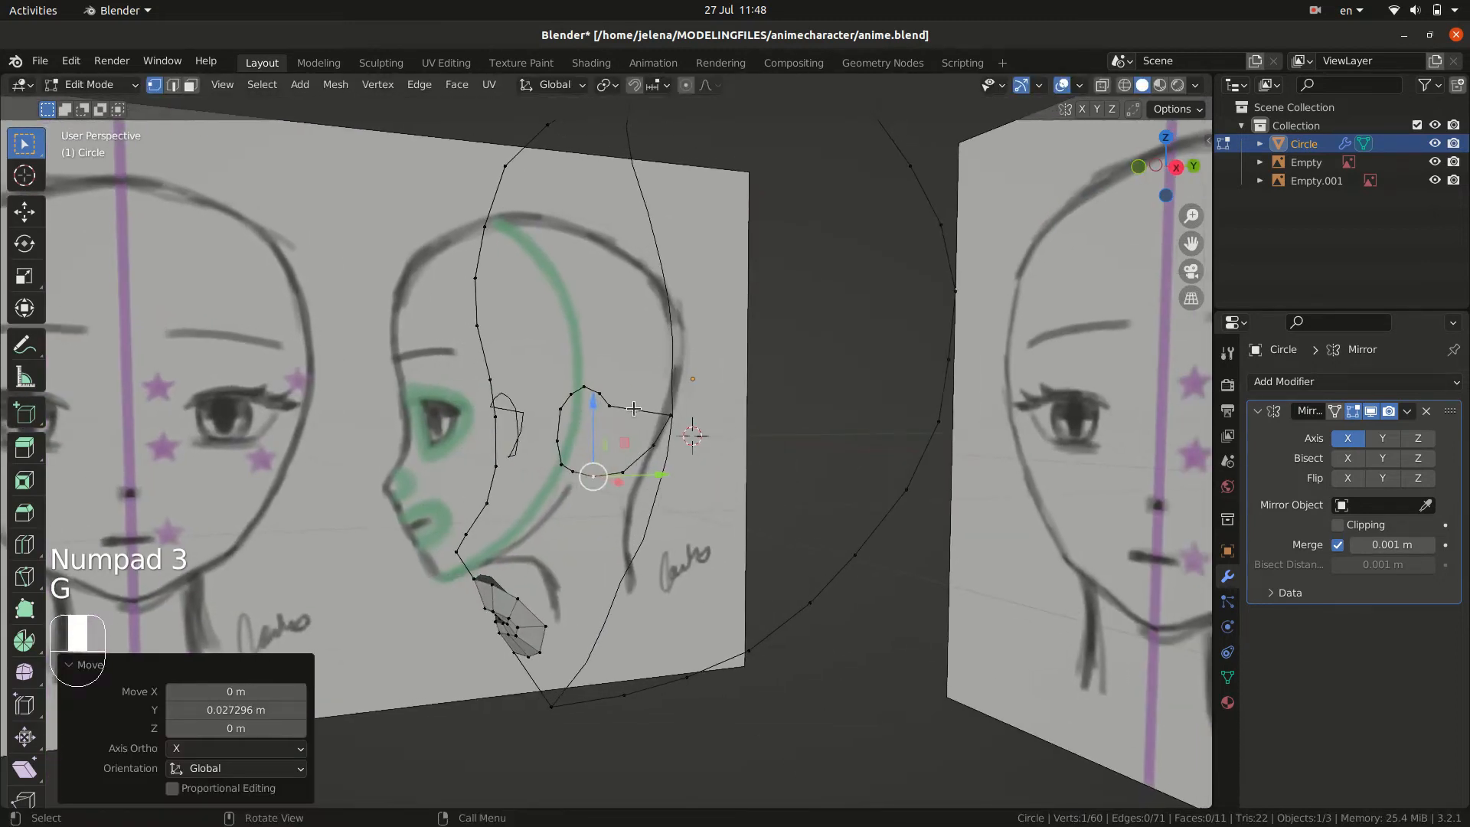
click(610, 405)
key(KP_3)
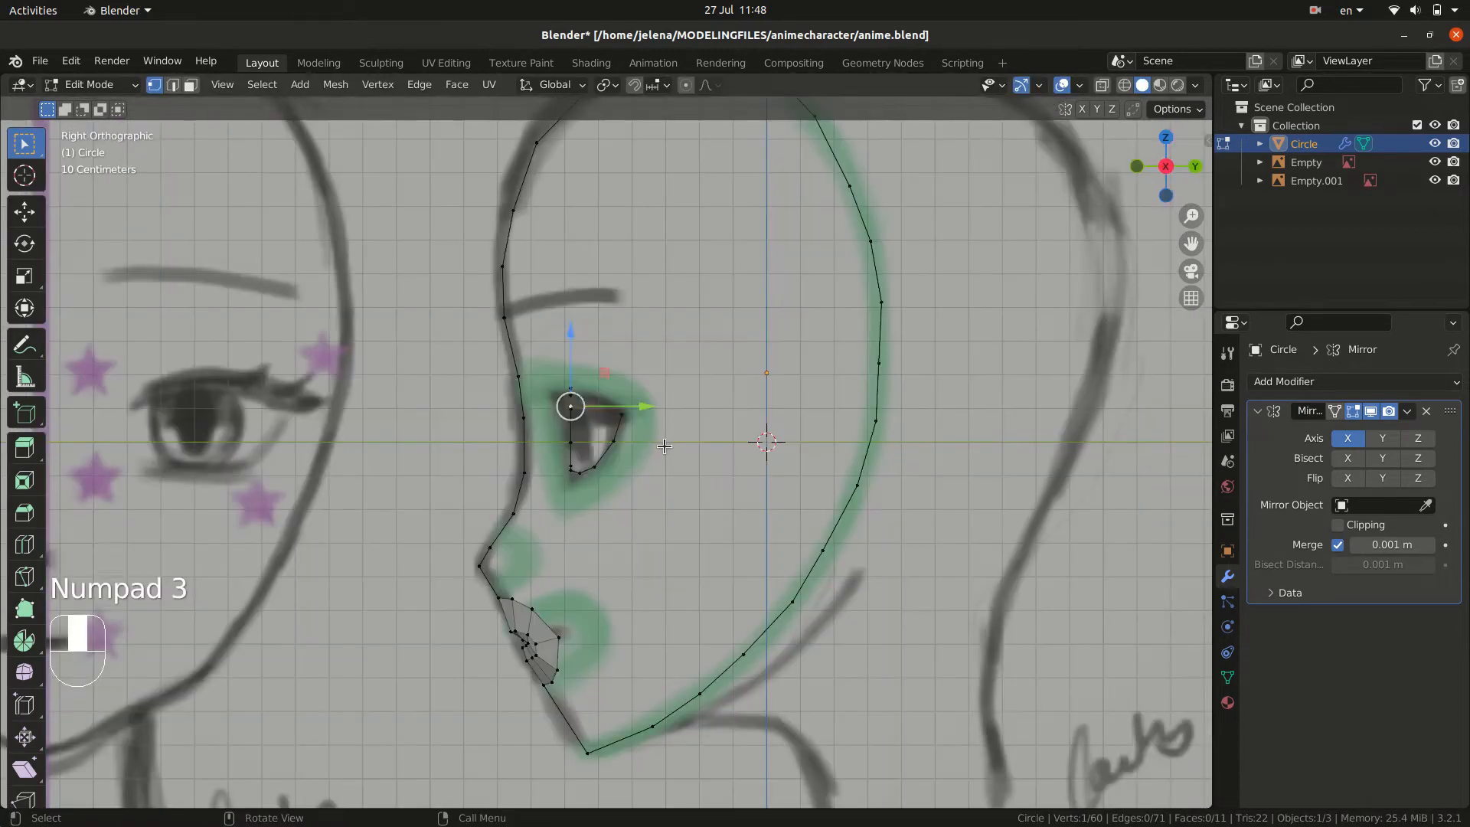
key(g)
click(696, 438)
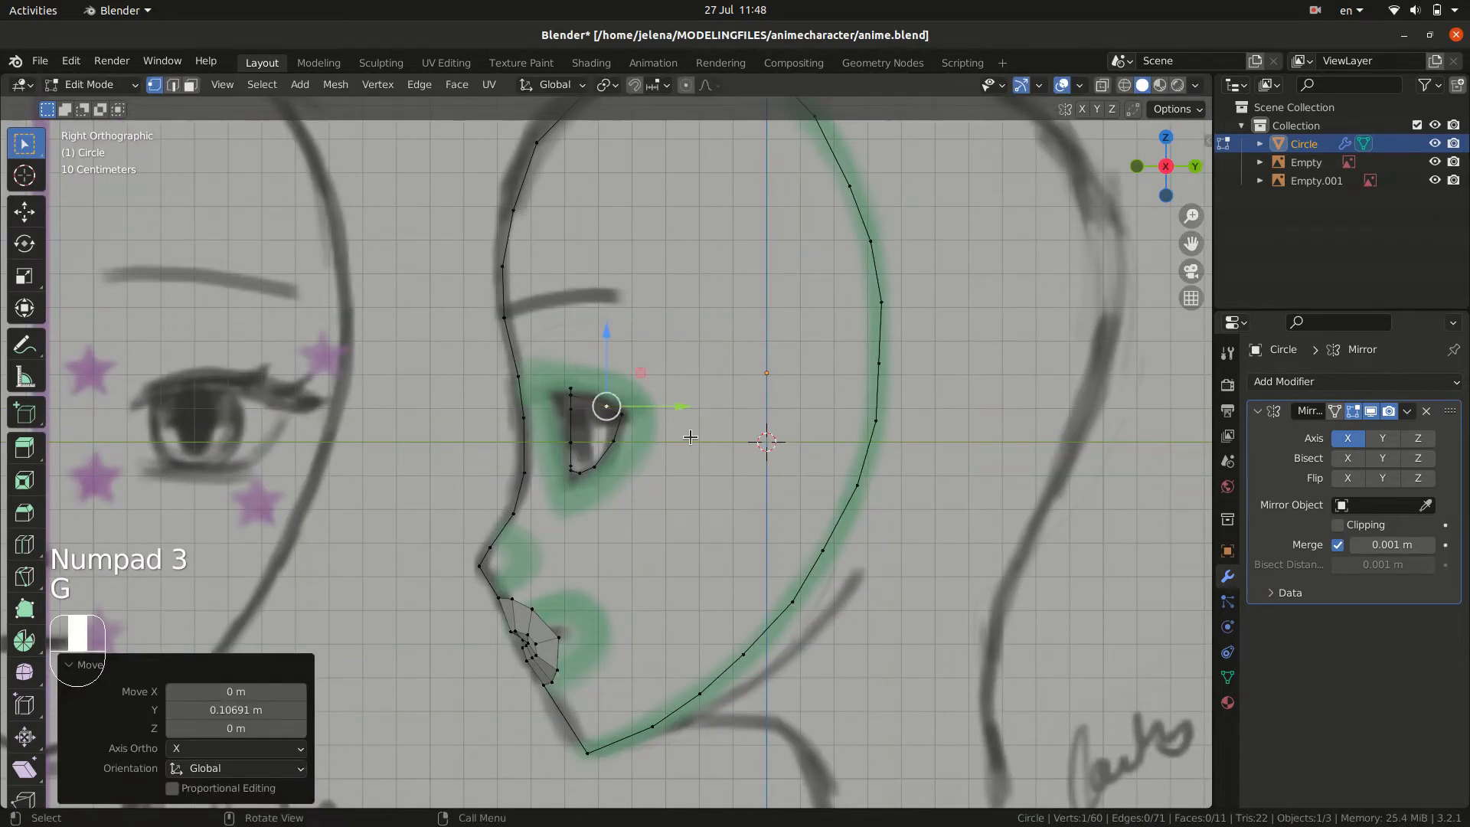
- Move the upper lid's inner side vertex about 0.027 m forward along Y and its outer counterpart about 0.064 m back
key(g)
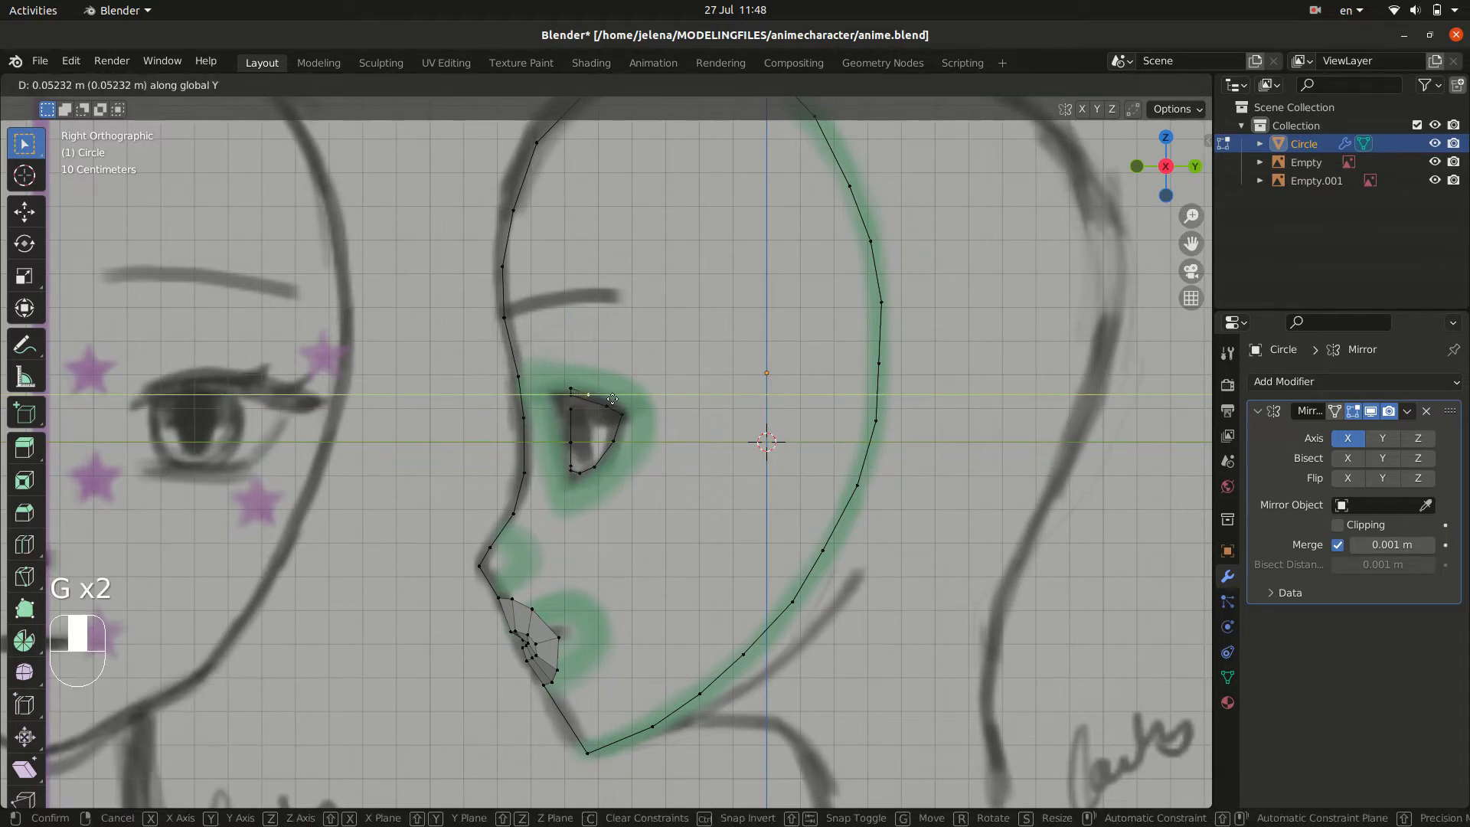
click(588, 402)
click(572, 396)
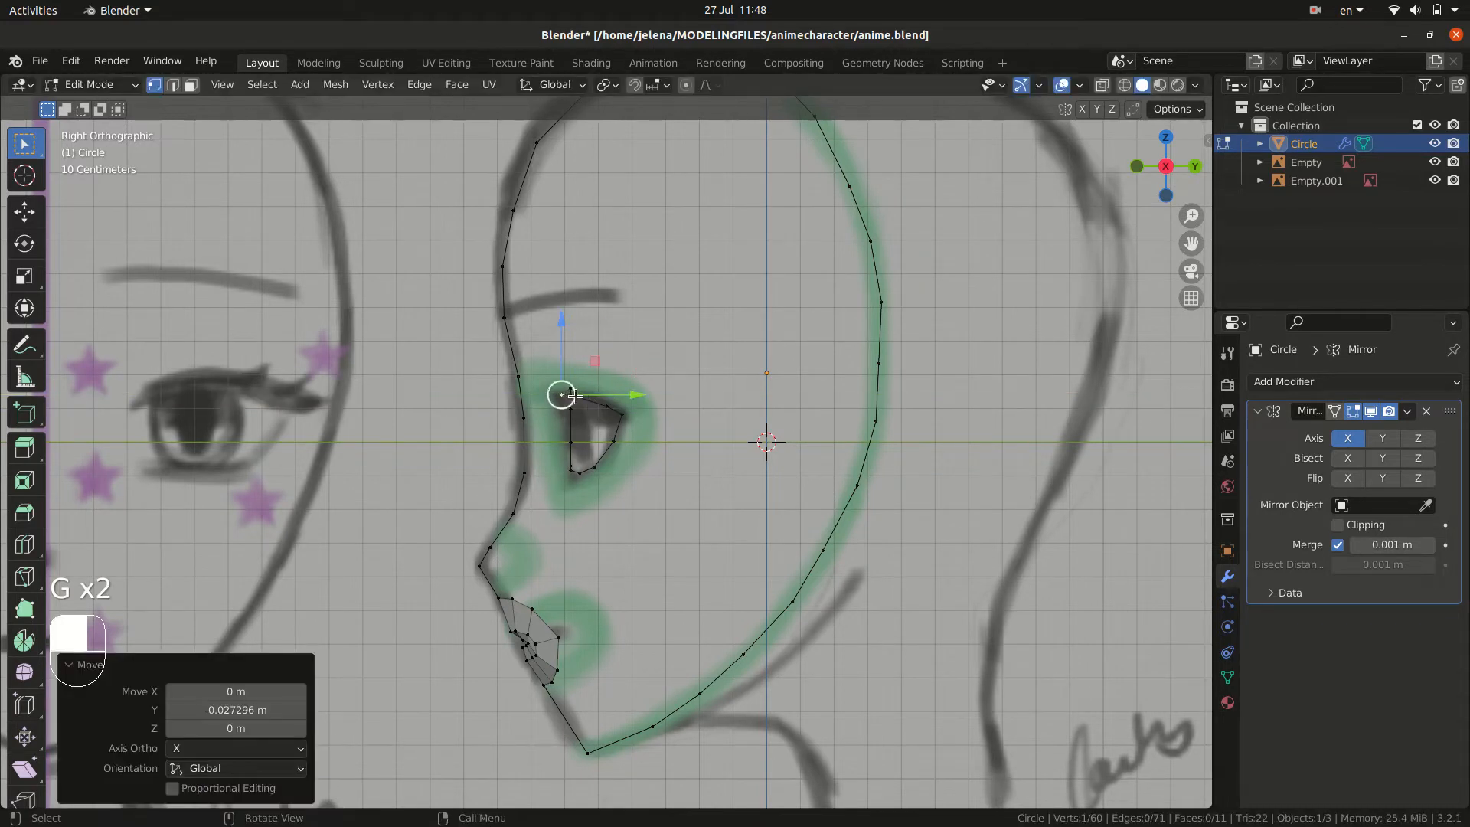
key(g)
click(635, 404)
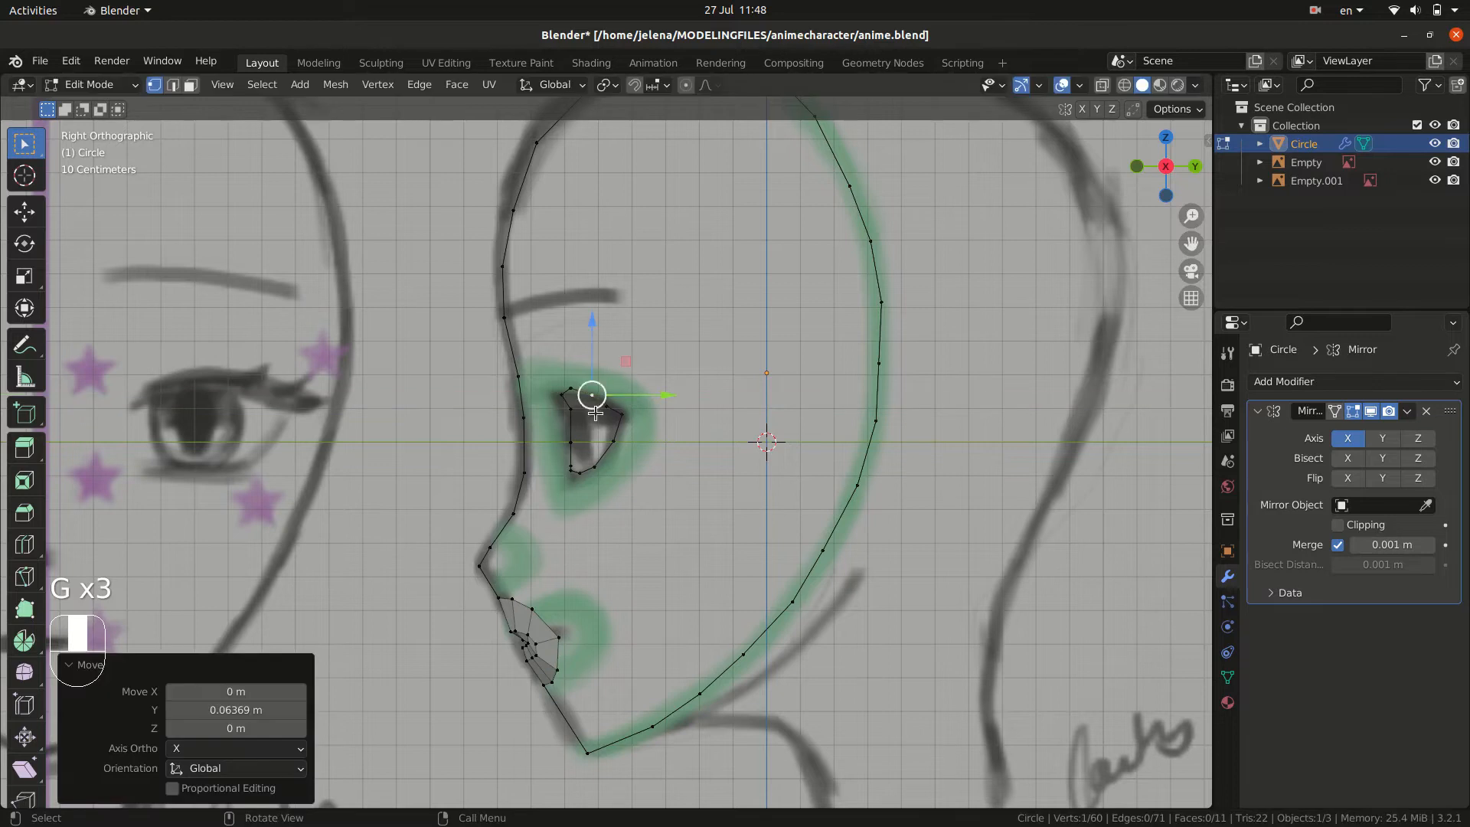
- Move the eye loop's three nose-side vertices forward along Y, the upper by about 0.023 m and the middle by 0.020 m
click(571, 408)
key(g)
click(576, 415)
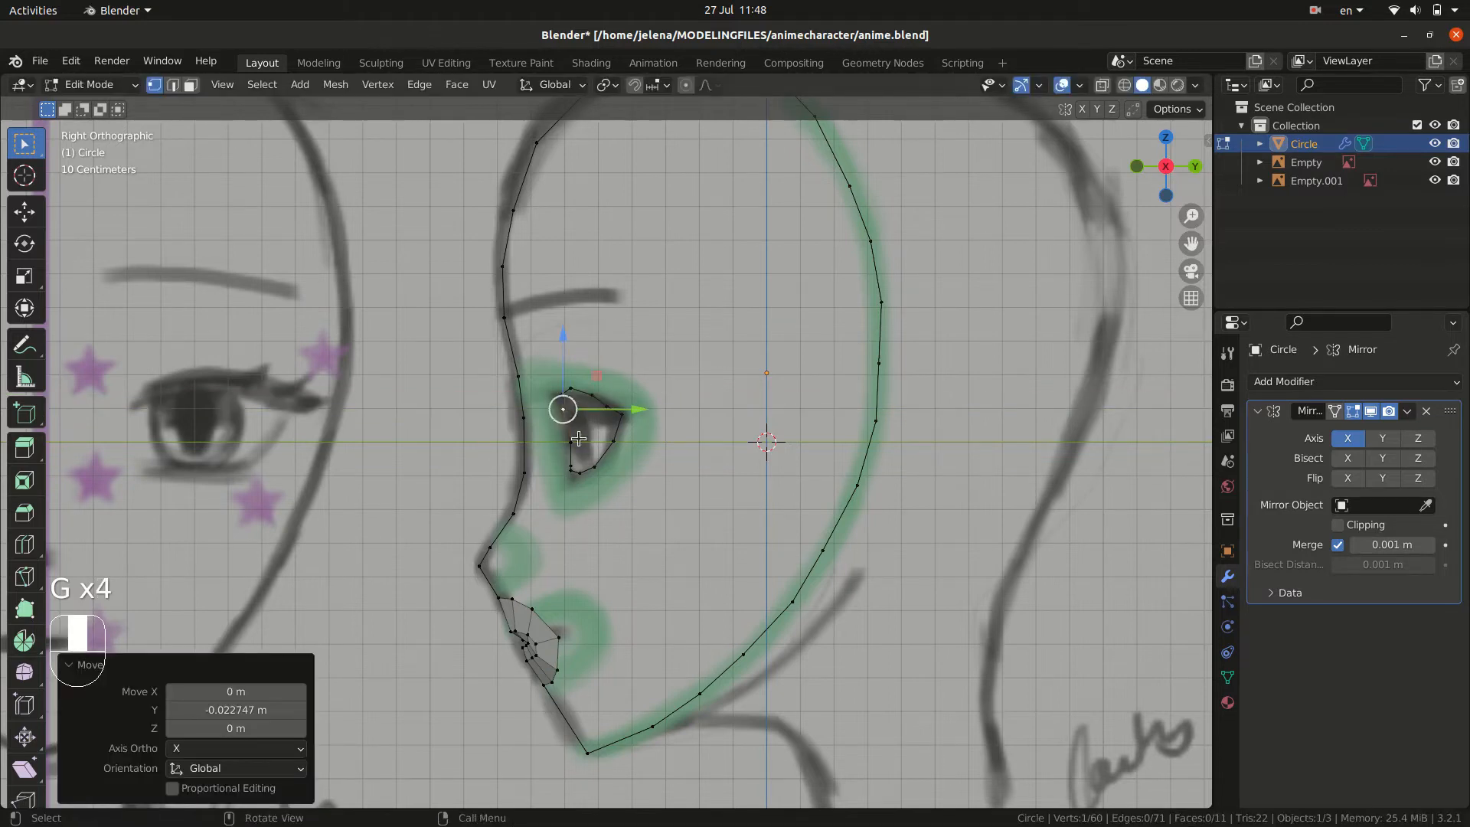
click(571, 442)
key(g)
click(570, 443)
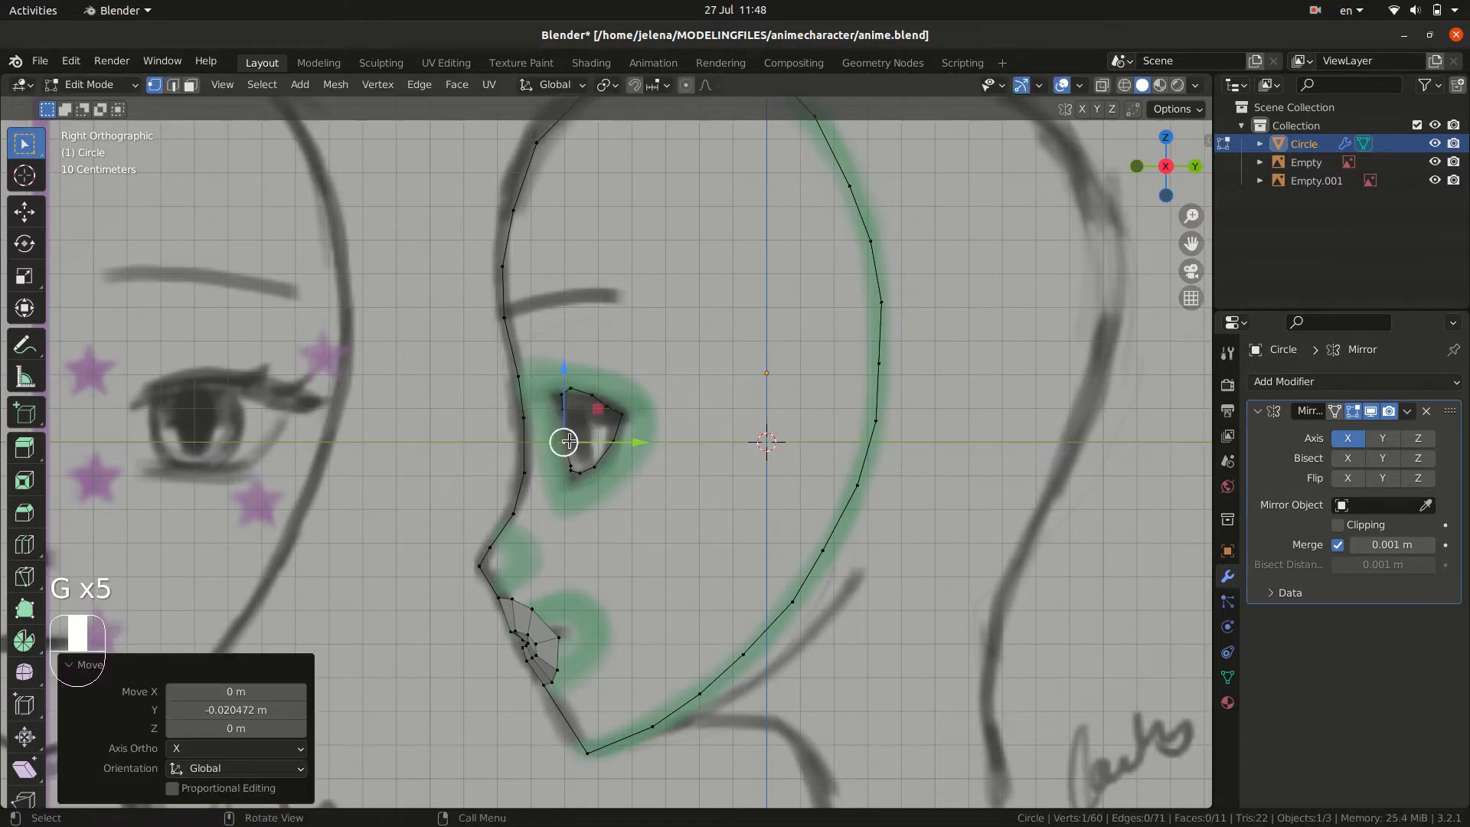
click(574, 462)
key(g)
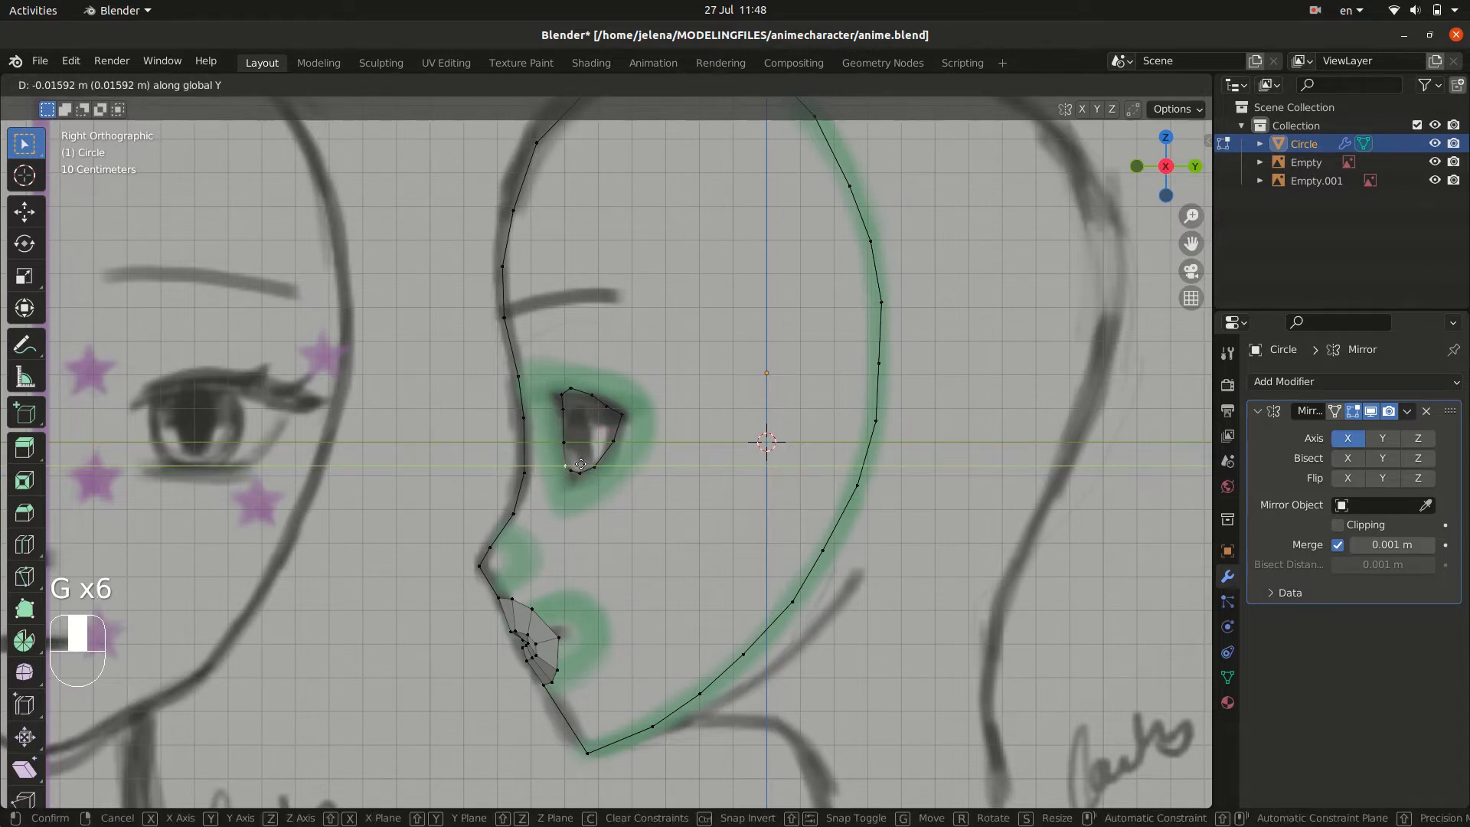
click(567, 461)
- Move the upper nose-side vertex slightly further forward along Y and the inner corner vertex about 0.011 m further forward
click(564, 410)
key(g)
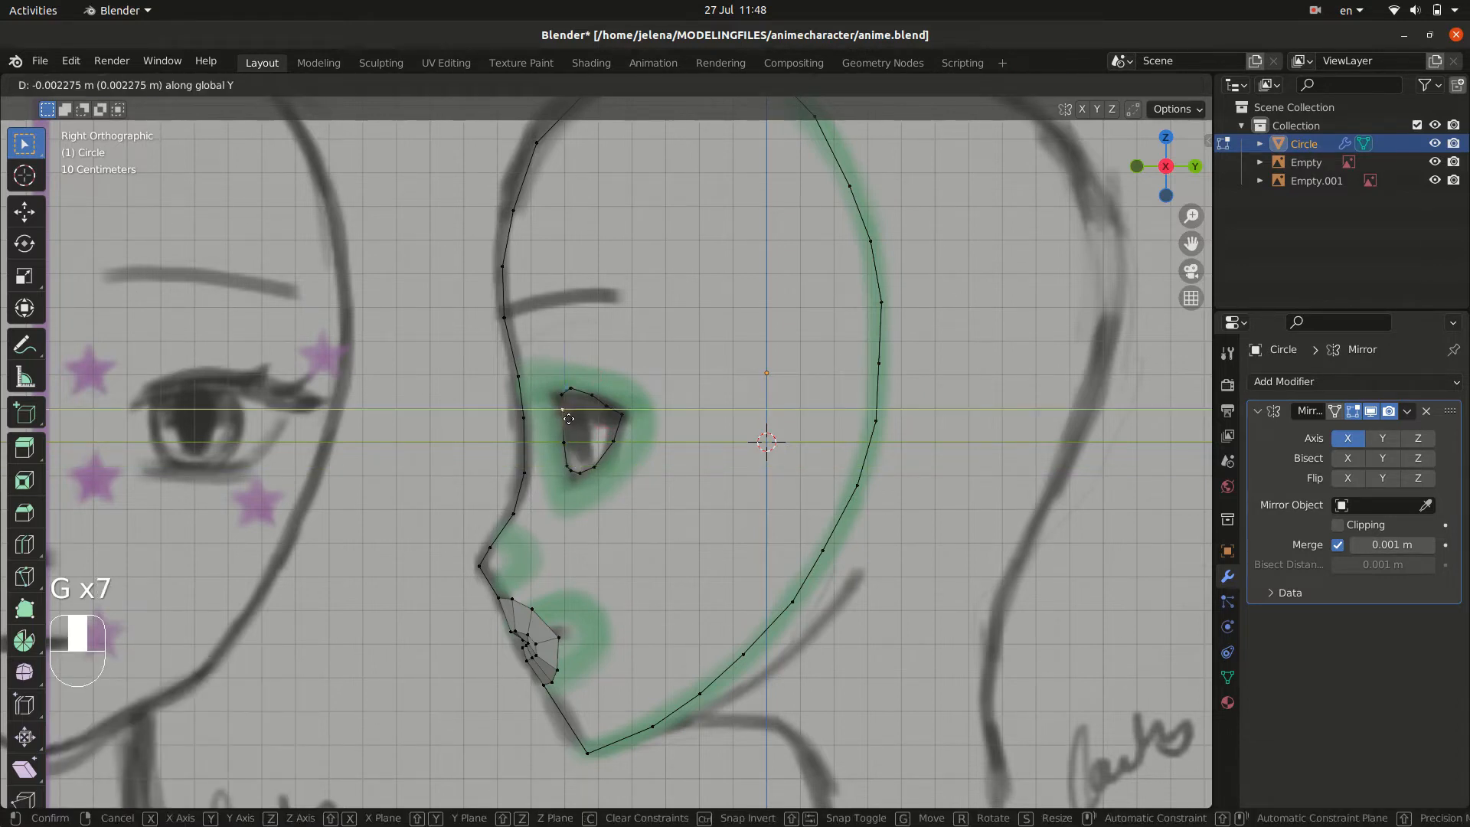
click(560, 411)
click(564, 444)
key(g)
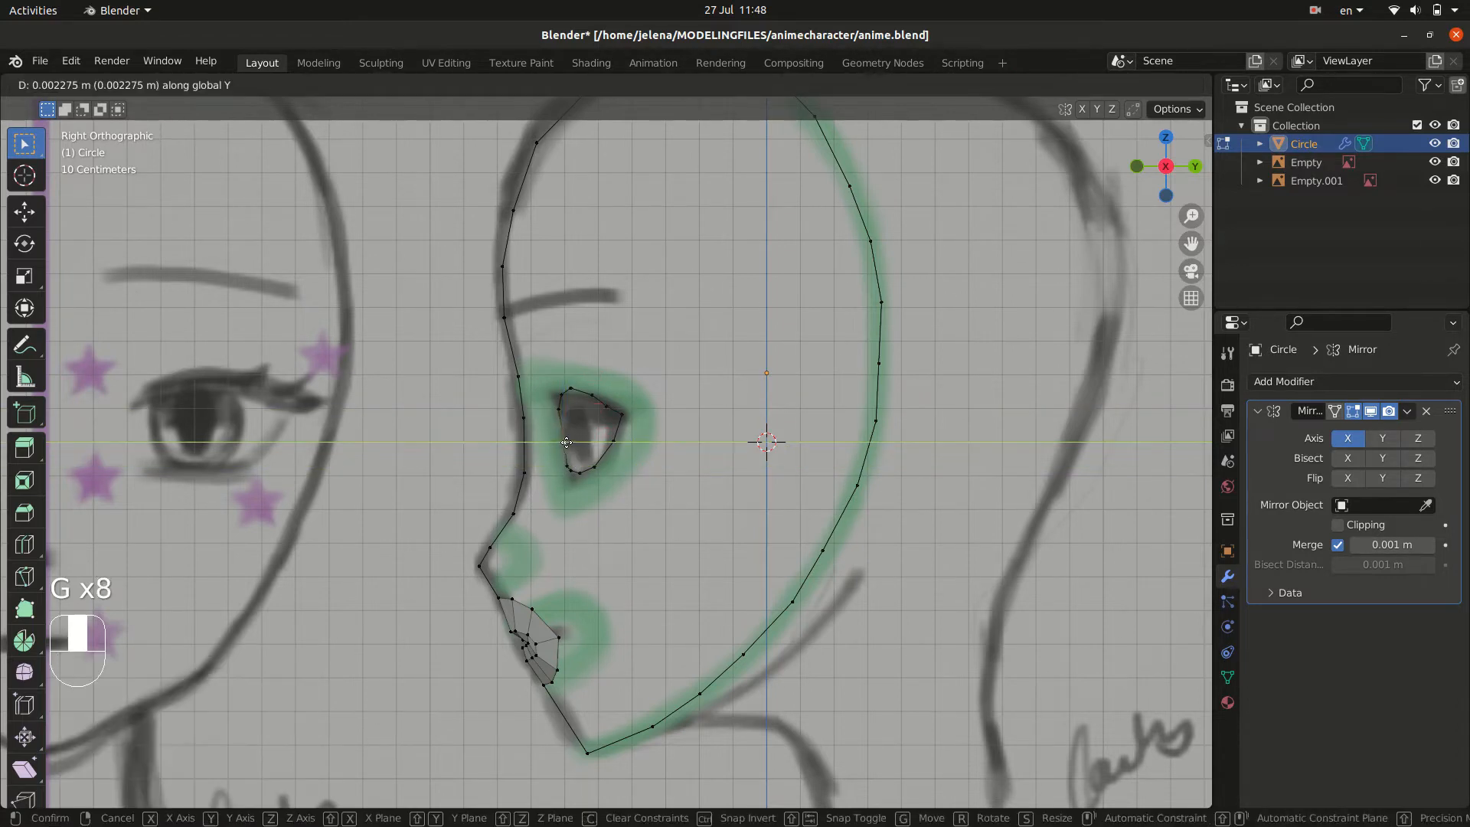
click(562, 439)
- Extrude the whole eye edge loop outward in front view, scaling the new ring to about 1.308
middle_drag(563, 439, 701, 384)
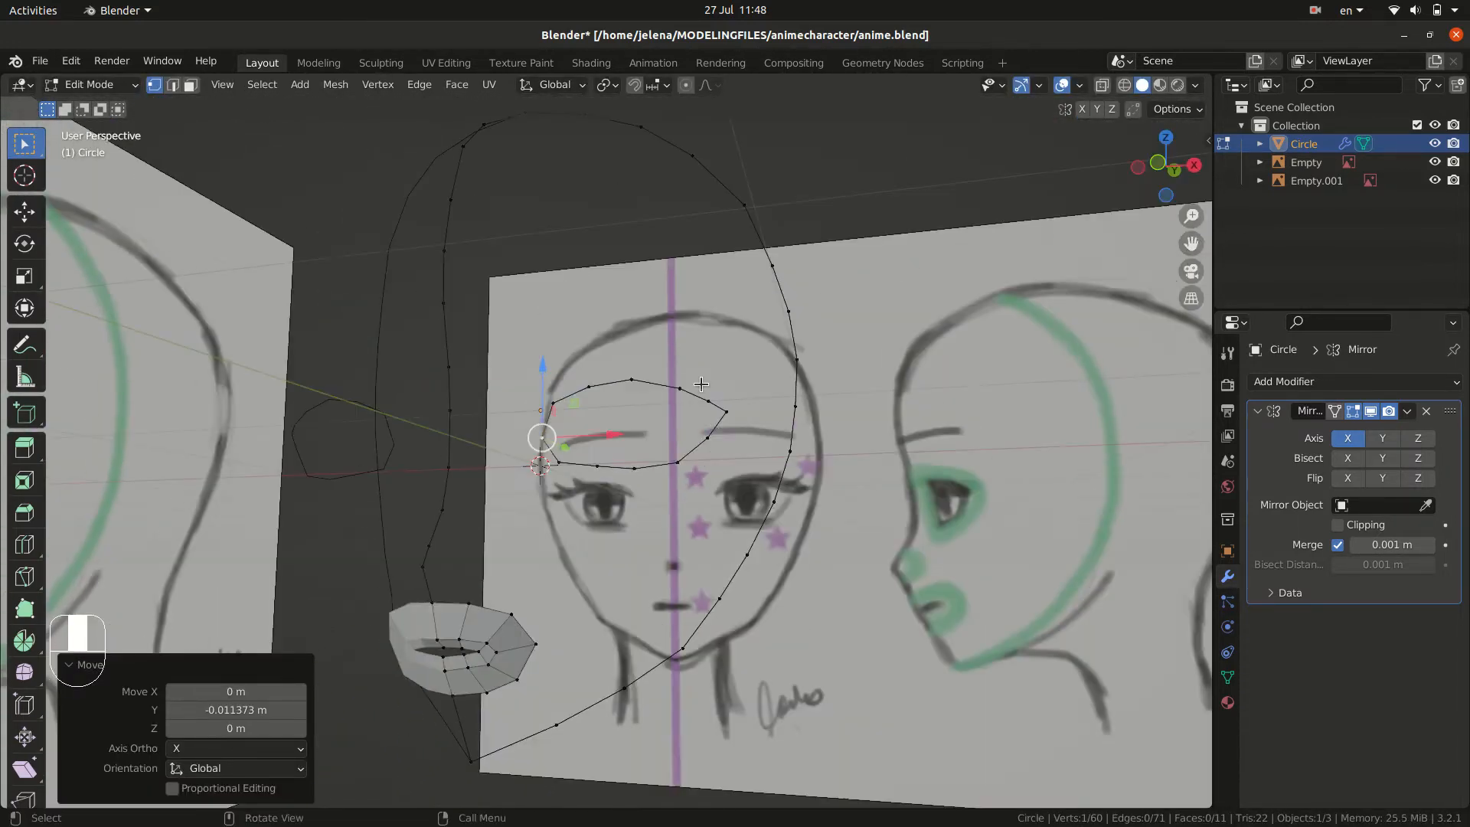
key(KP_1)
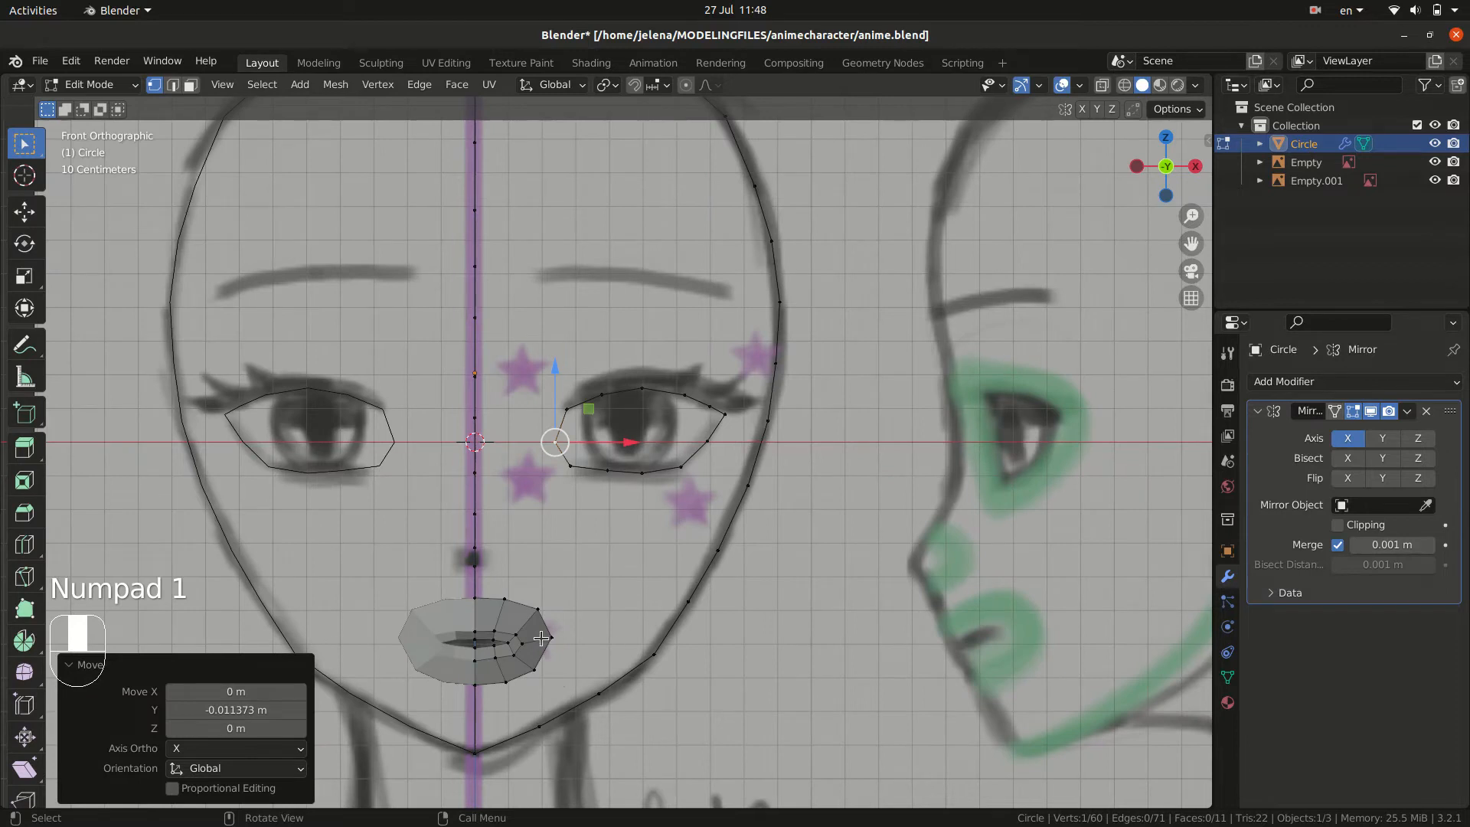
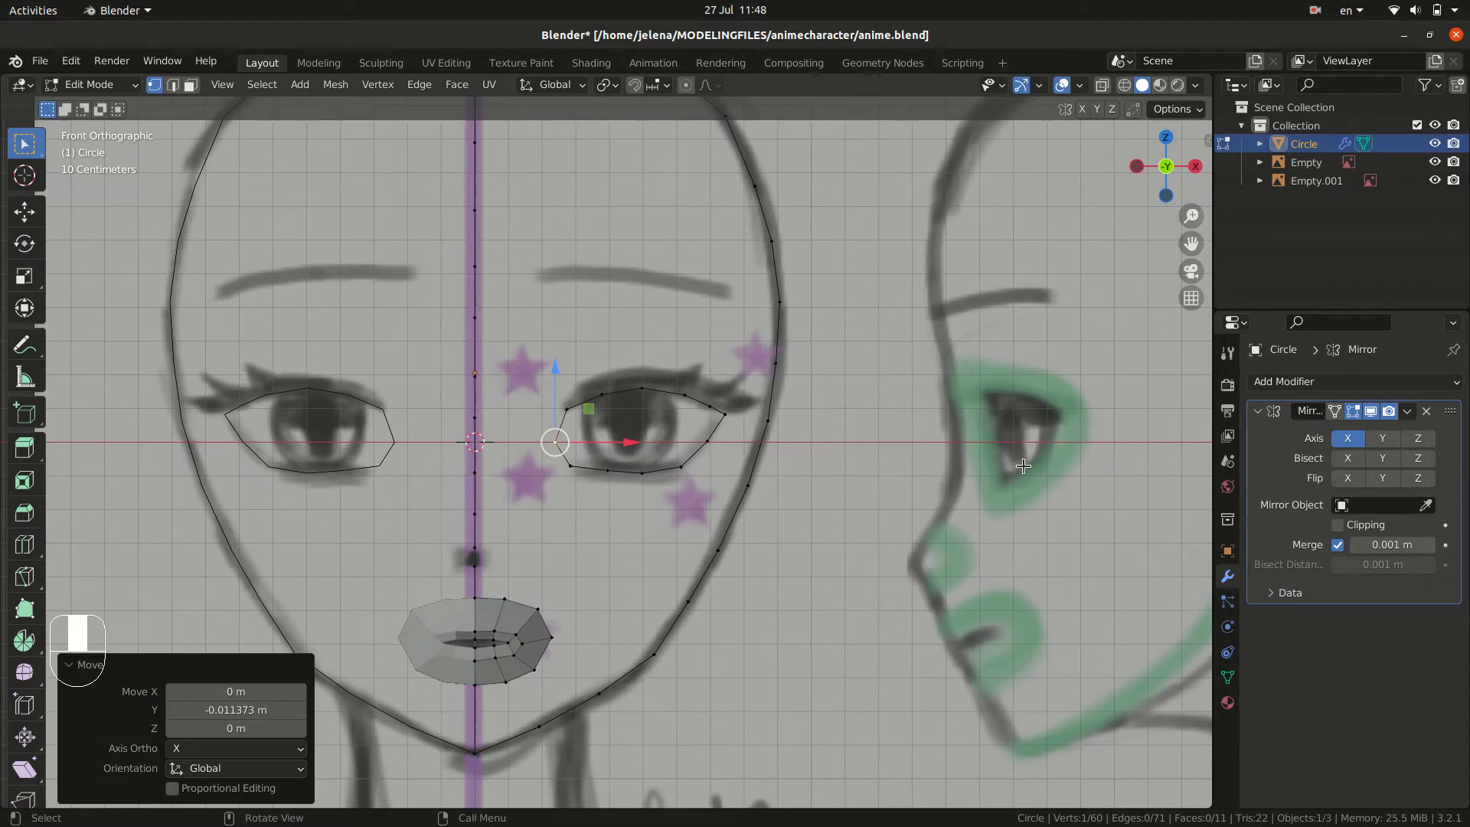
alt+click(590, 469)
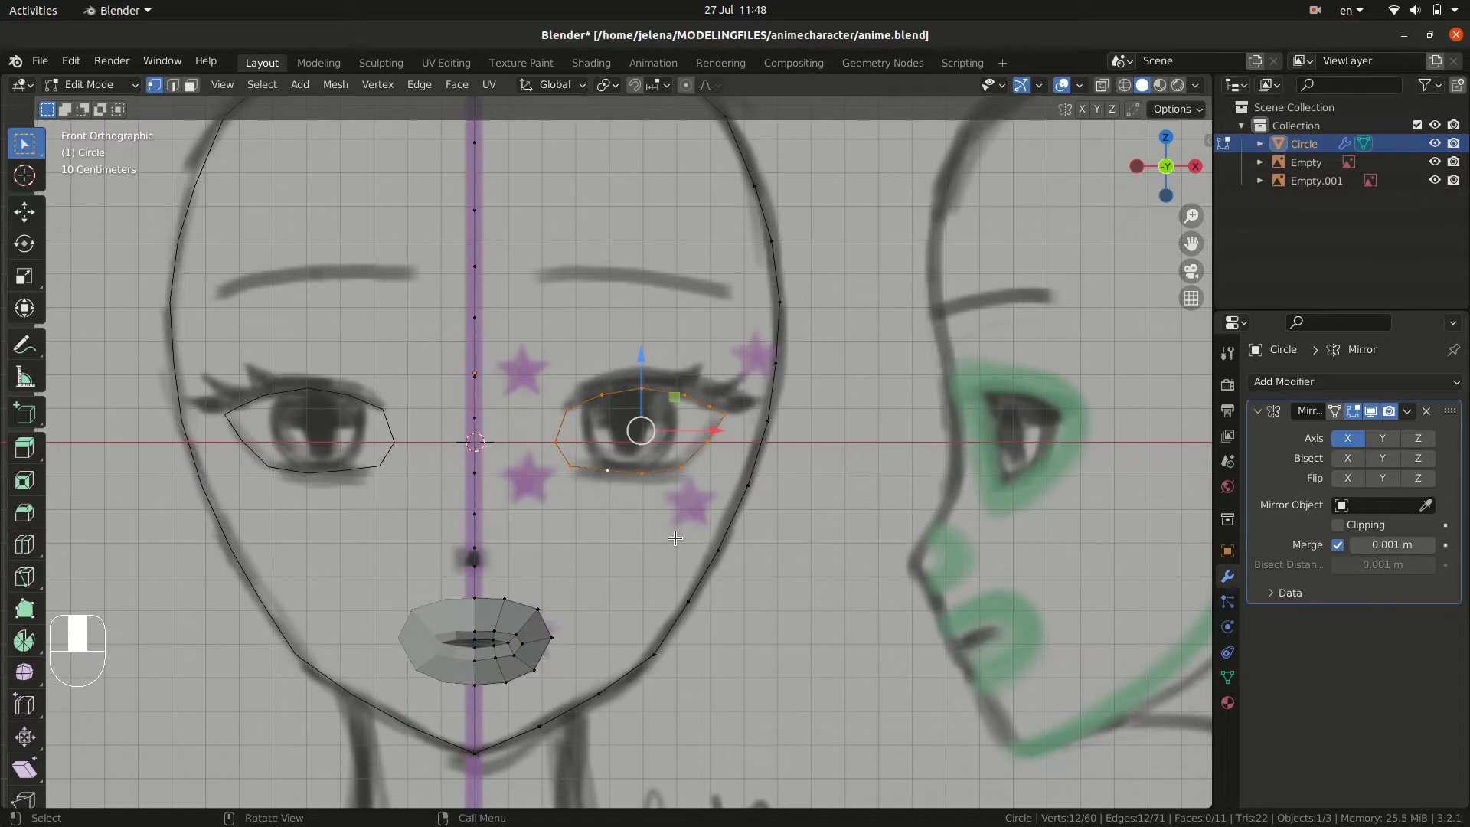
key(e)
key(s)
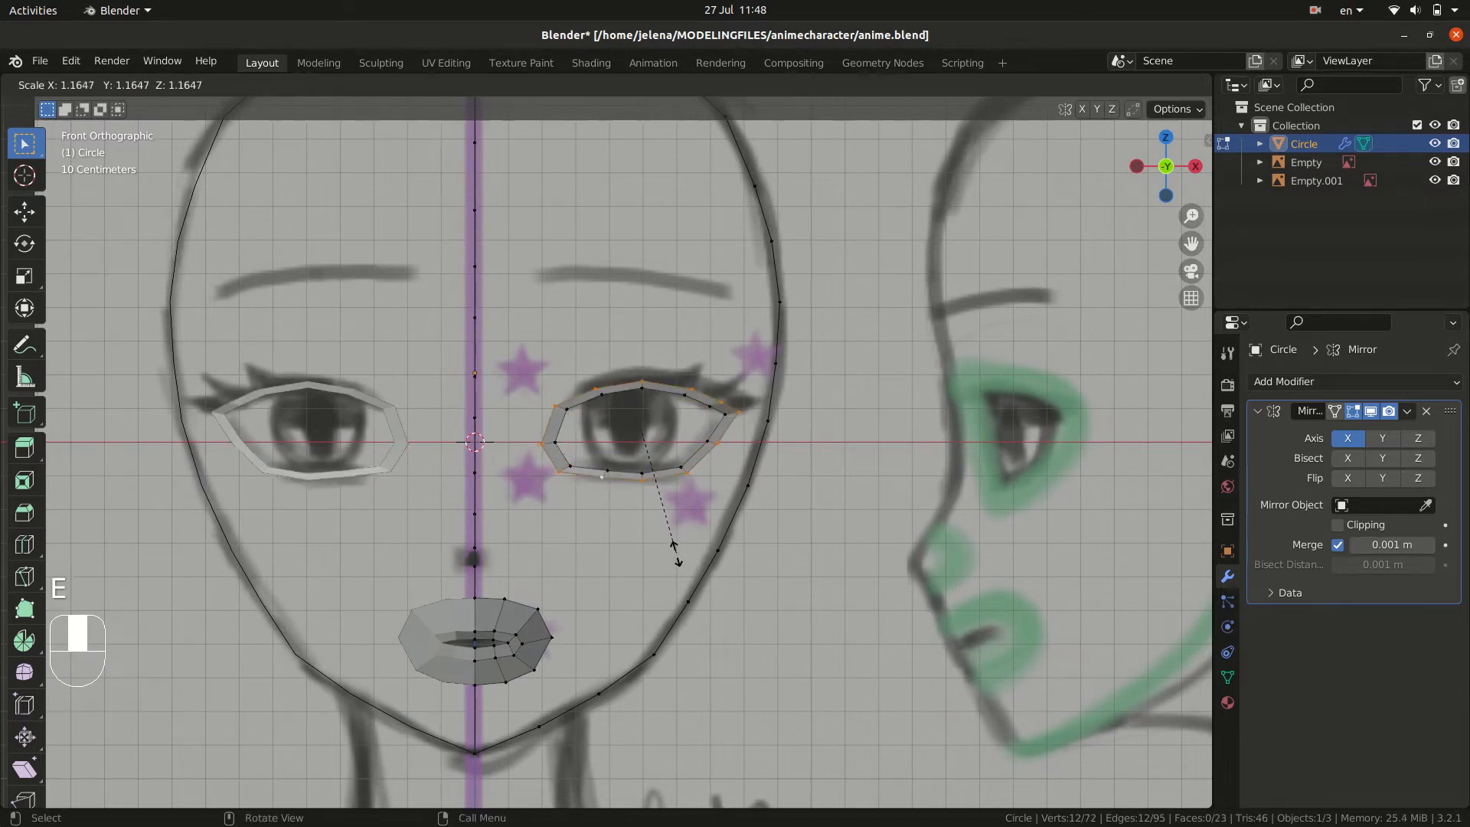
click(682, 567)
- Scale the new eye ring to about 0.965 along X and 1.155 along Z
key(s)
key(x)
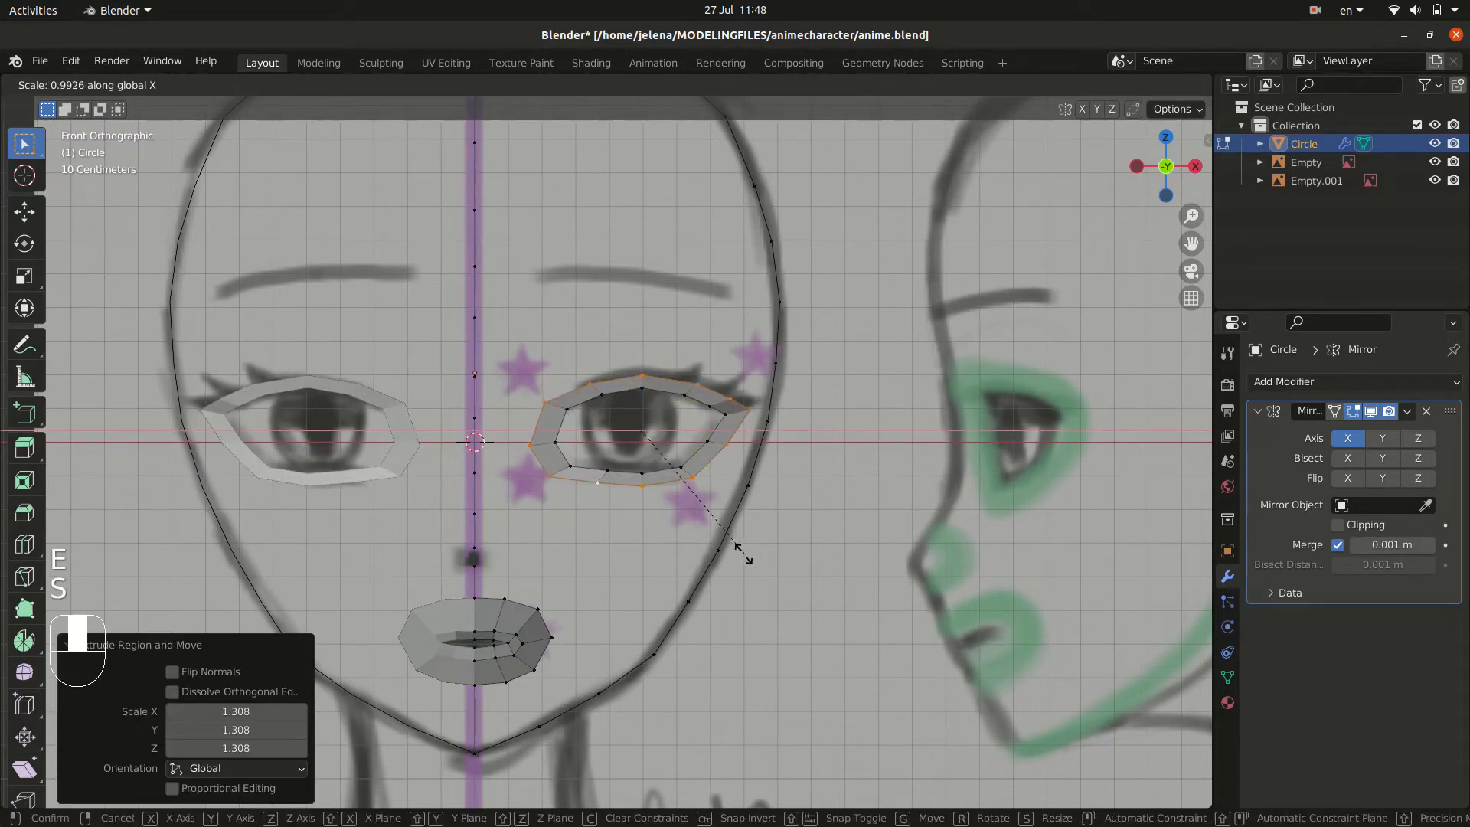
click(720, 560)
key(s)
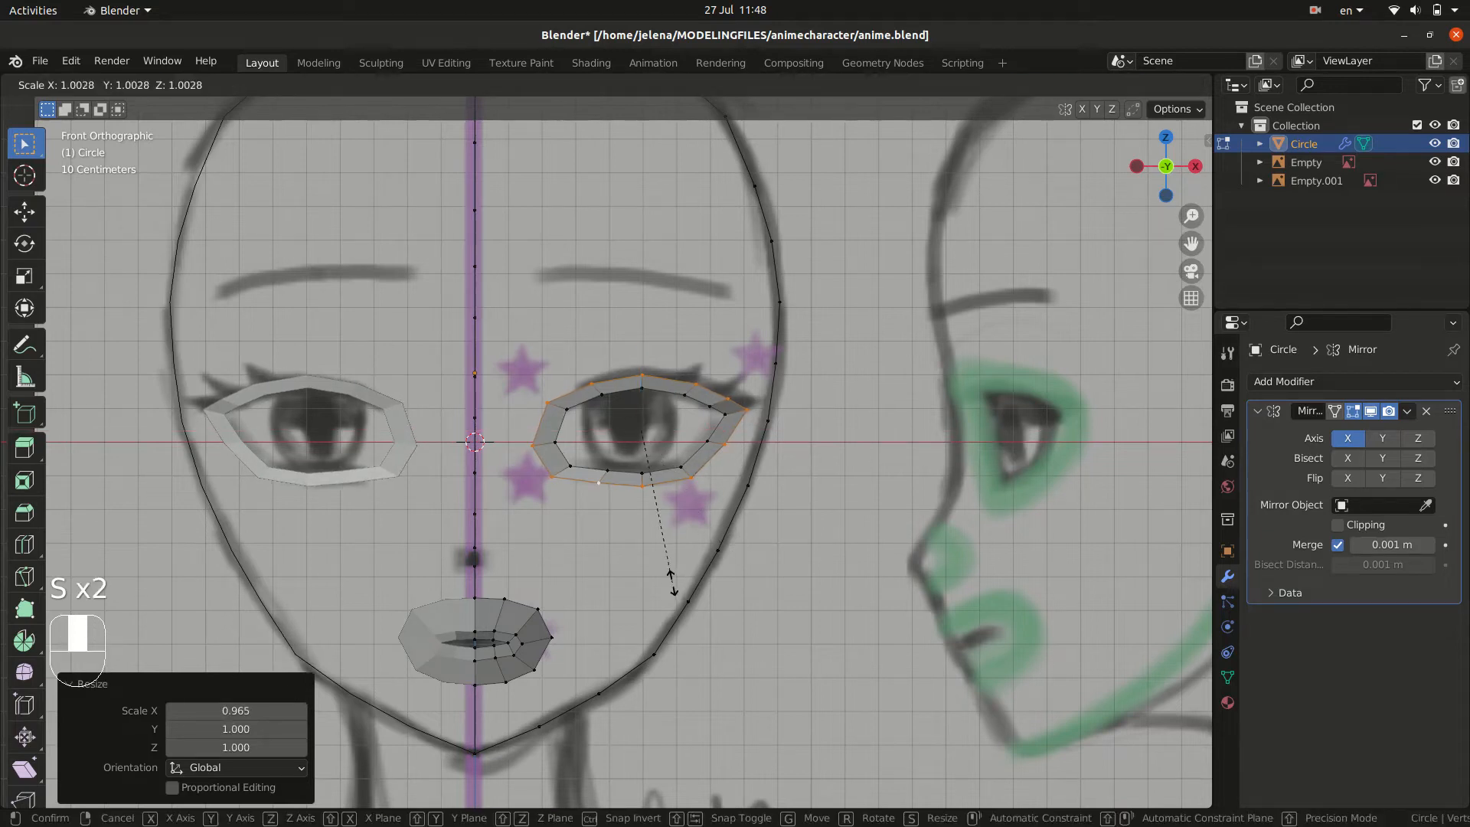
key(z)
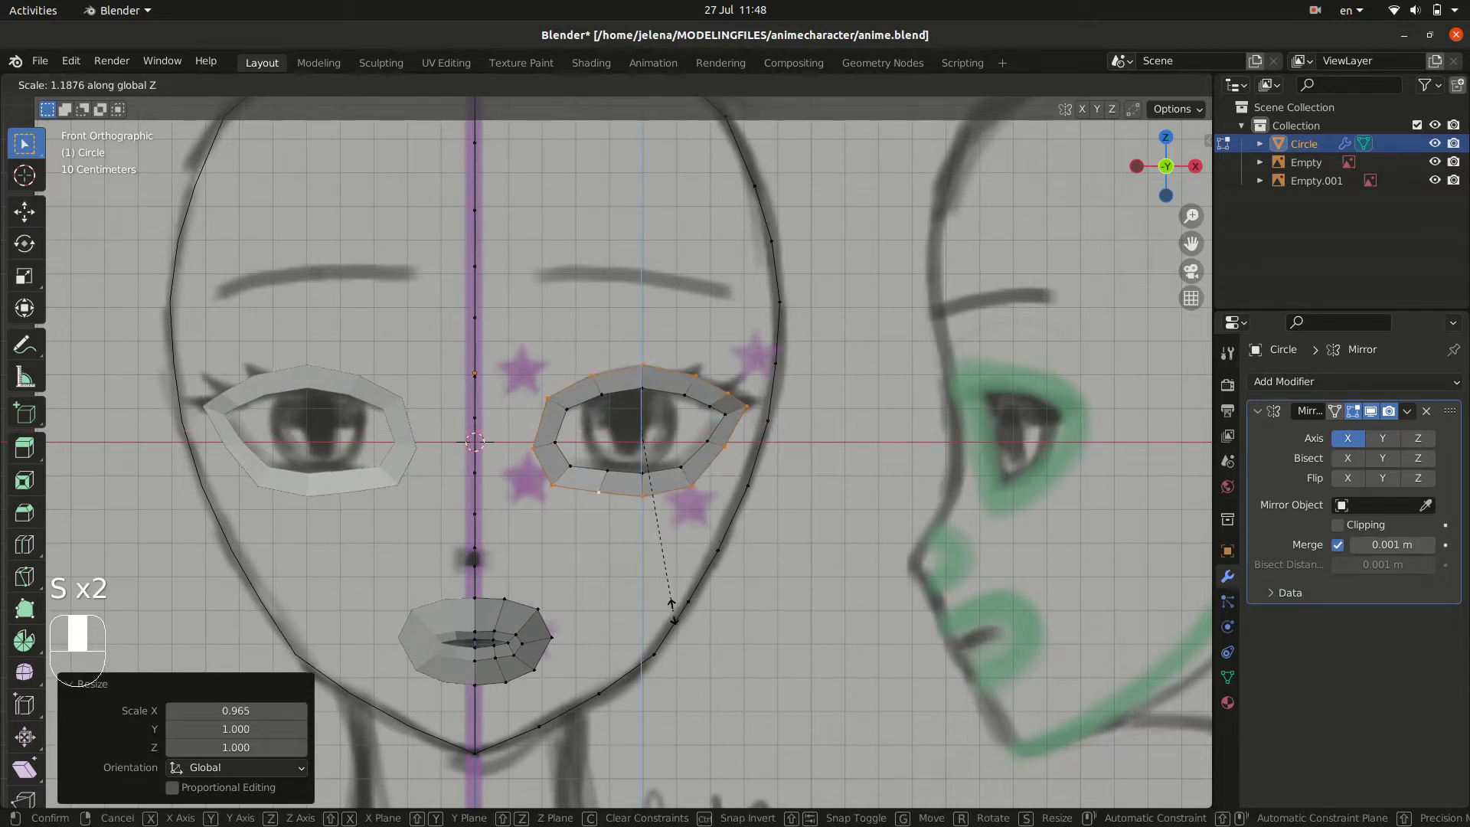
click(674, 607)
- Extrude a second ring around the eye scaled to about 1.416 and narrow it to about 0.961 along X
middle_drag(773, 489, 718, 510)
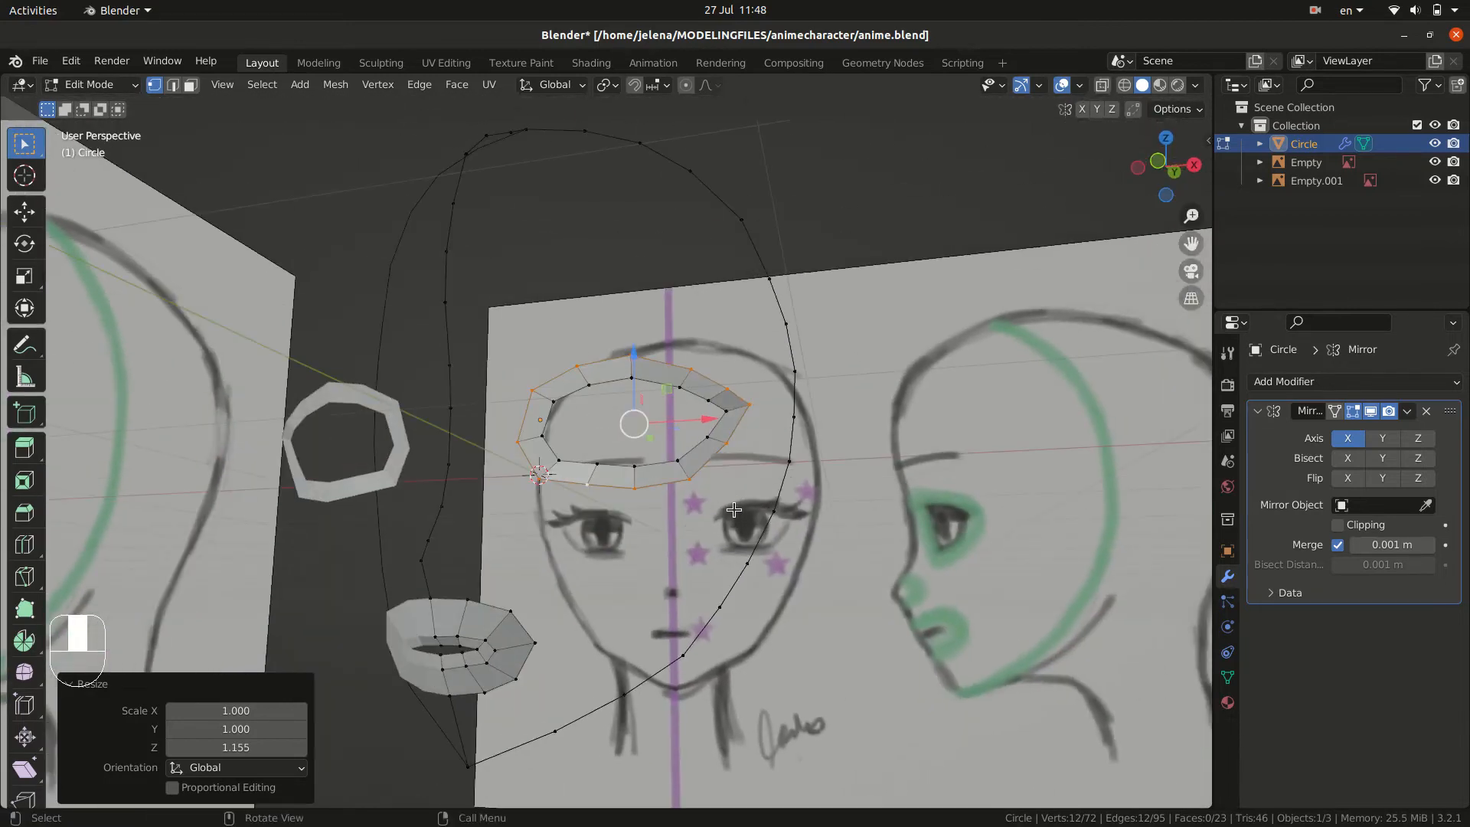
key(KP_1)
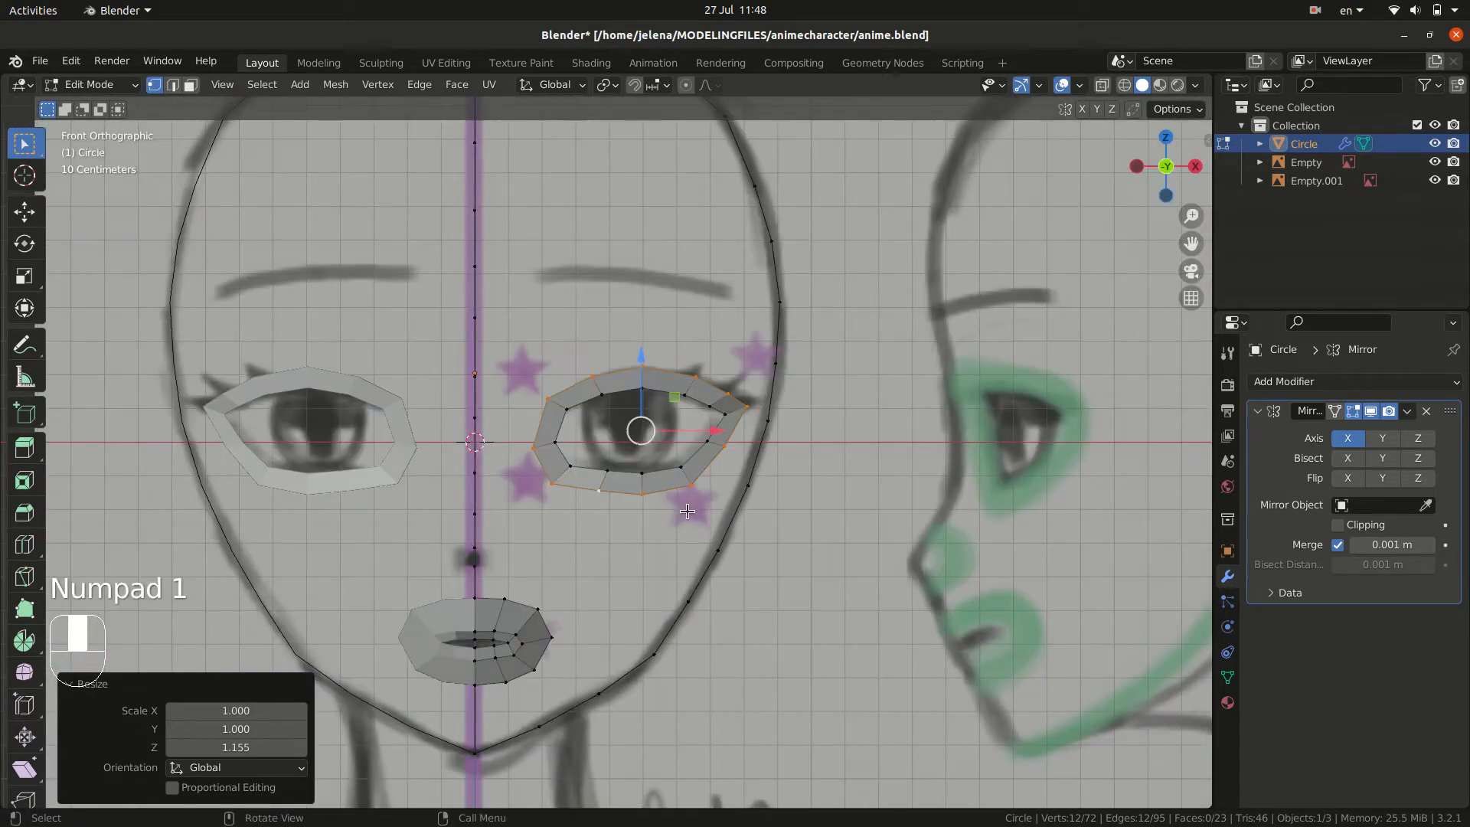
key(e)
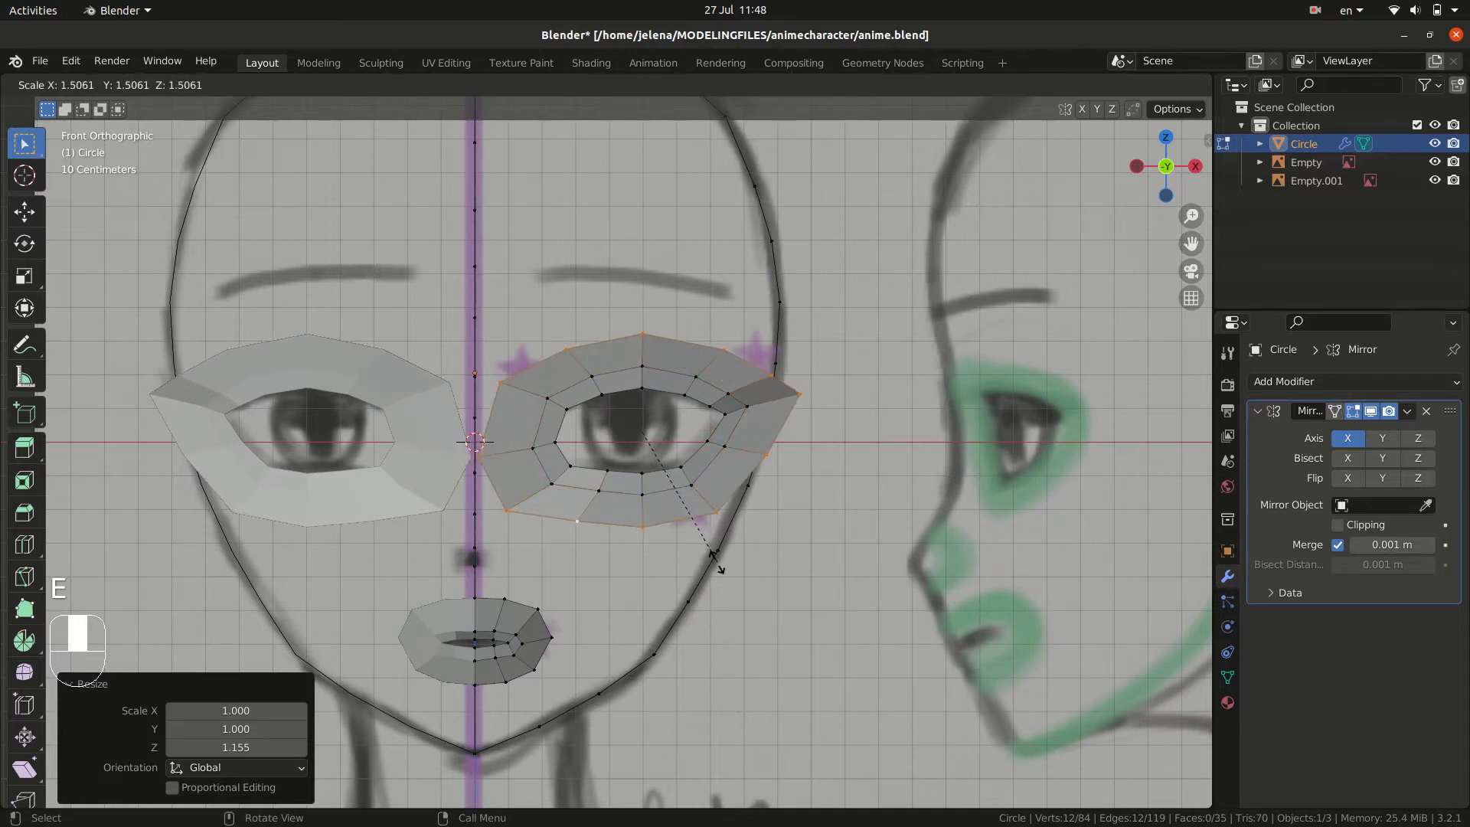
click(706, 556)
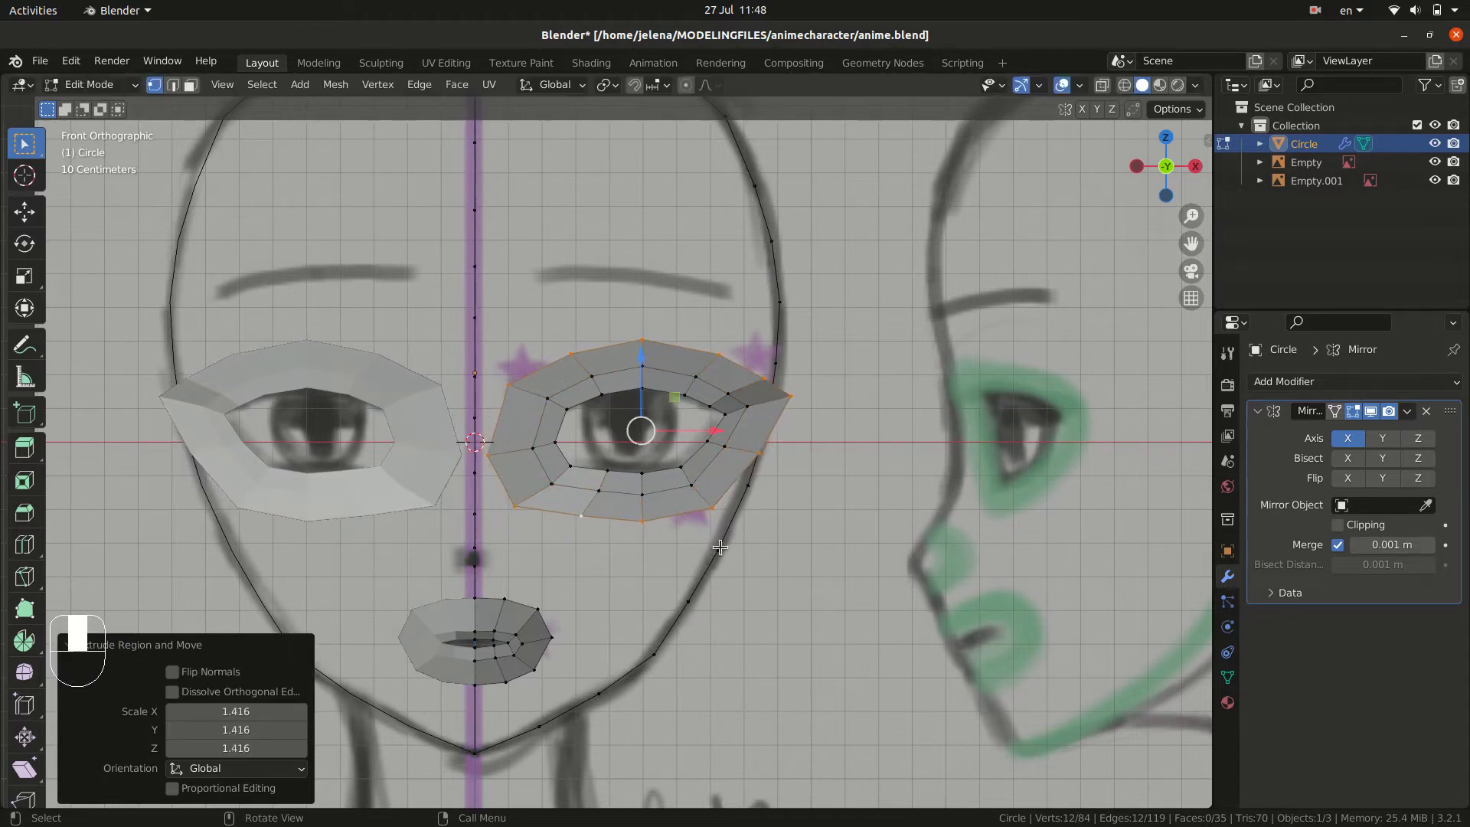
key(s)
key(x)
click(765, 543)
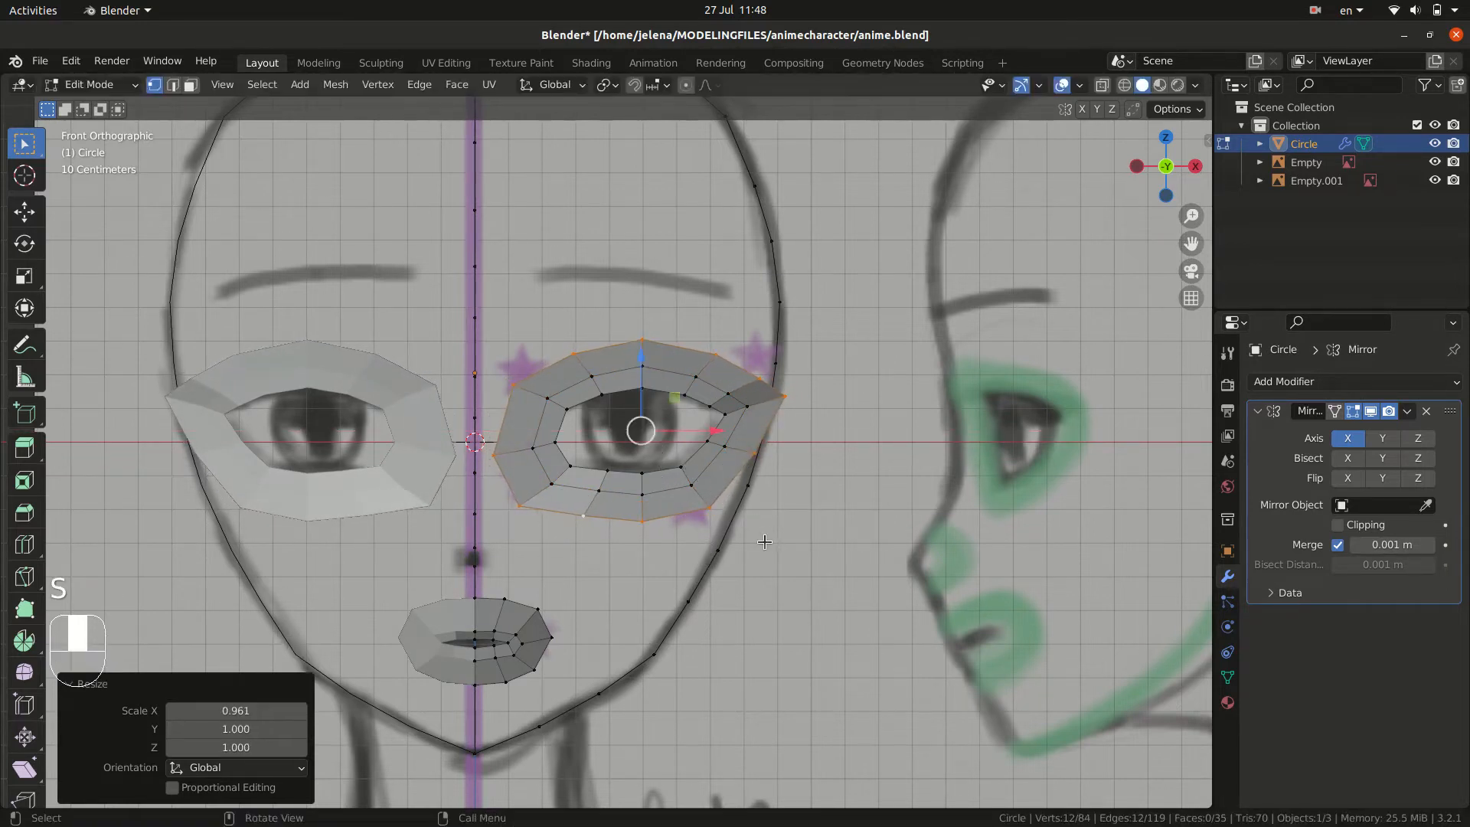
- Move the outer ring's temple-side corner vertex about 0.061 m inward along X onto the head outline
middle_drag(765, 542, 766, 456)
click(797, 494)
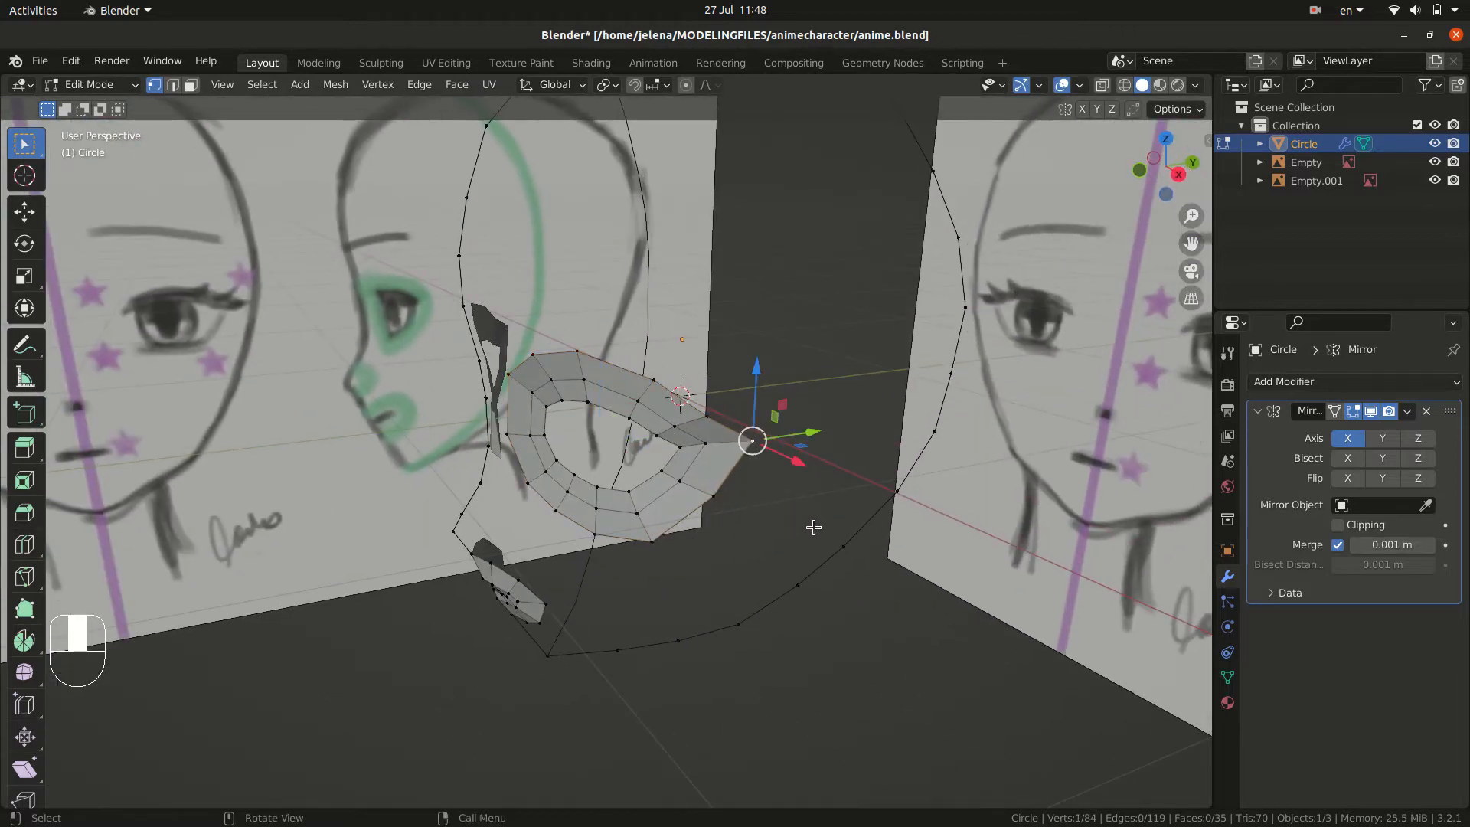
key(KP_1)
key(g)
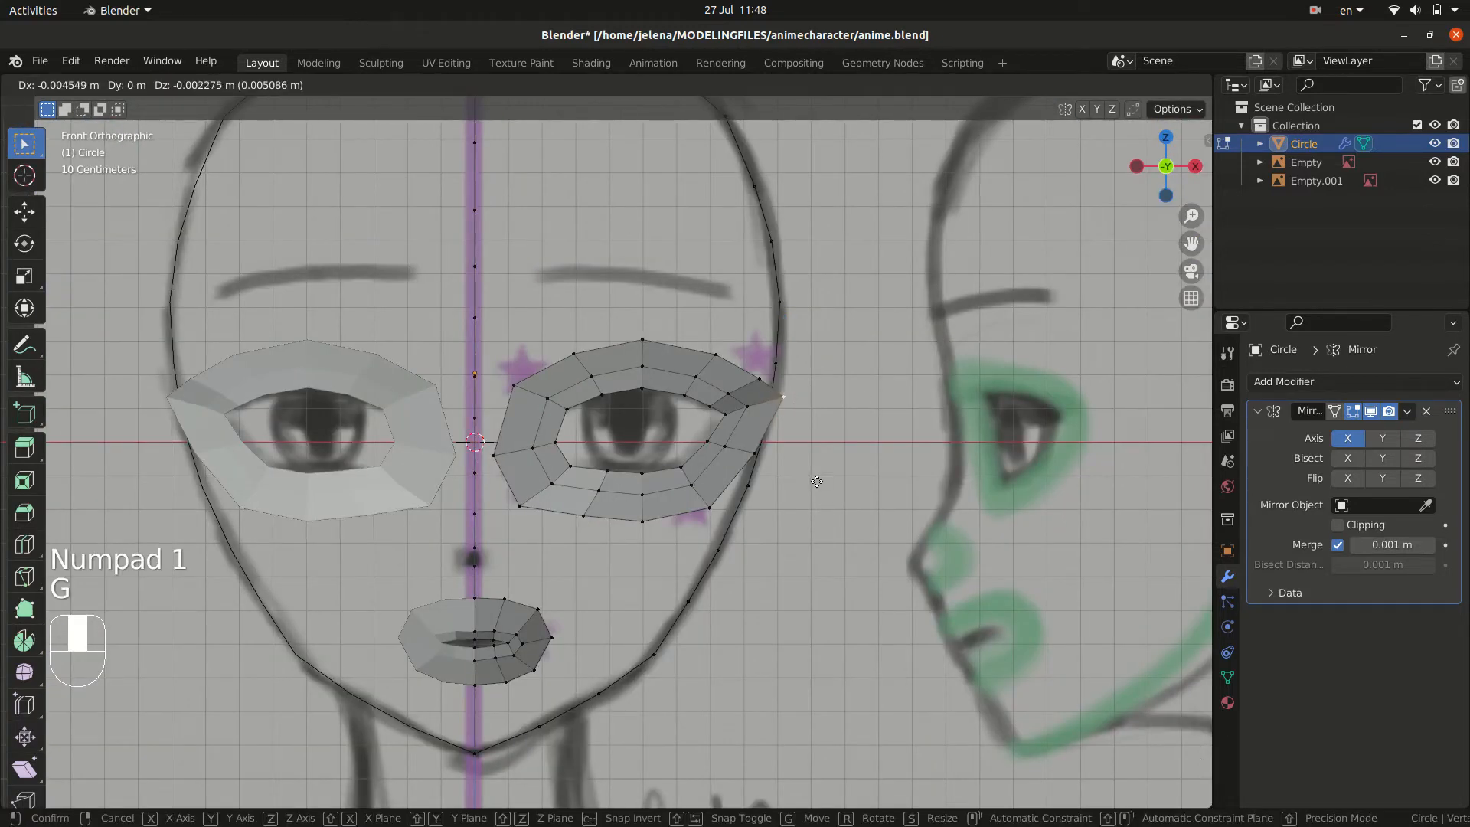
click(754, 389)
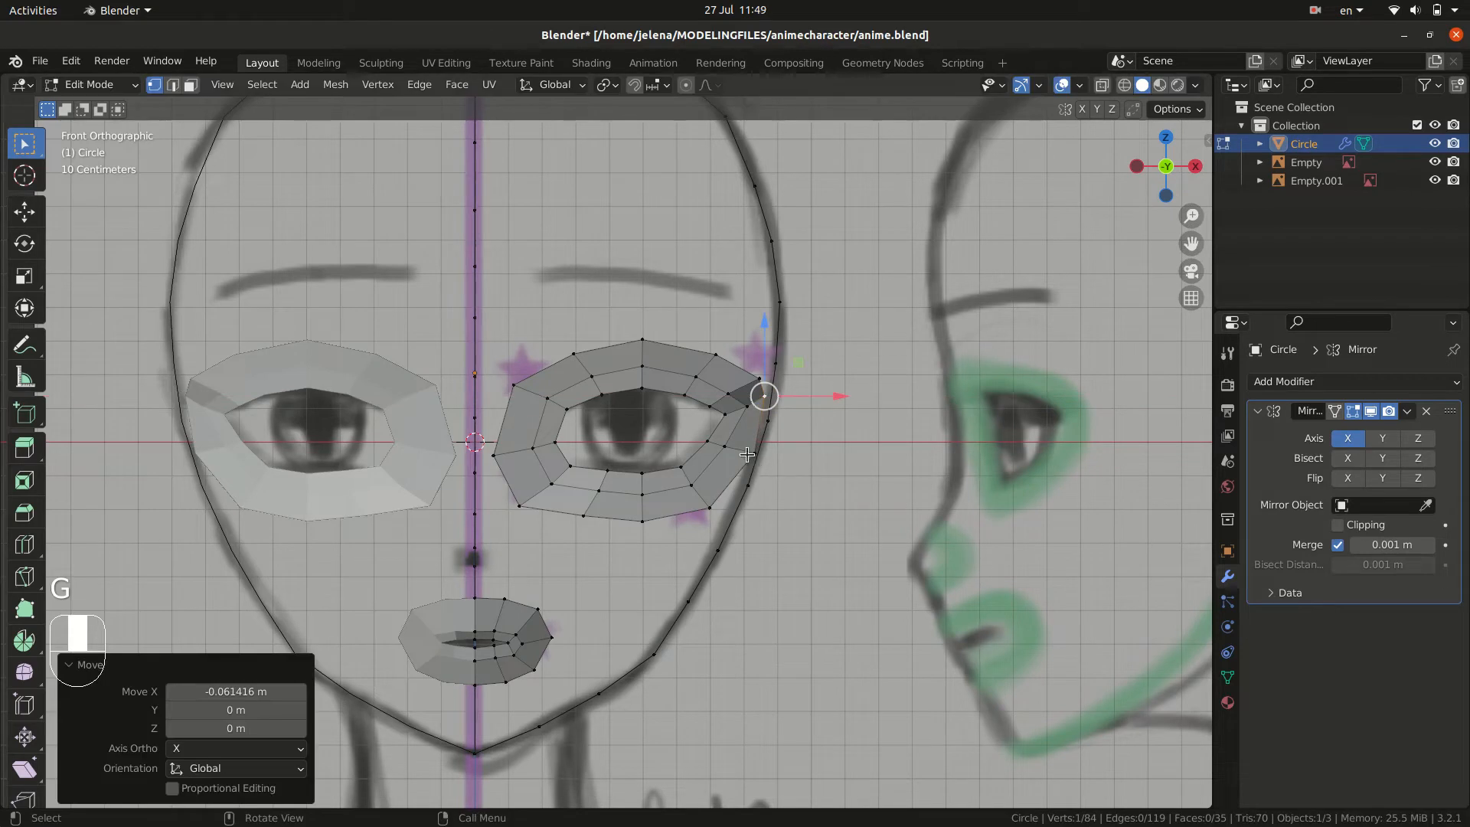
- Move the vertices below and above the outer ring's corner about 0.011 m inward along X, raising the upper one about 0.018 m
click(751, 453)
key(g)
click(751, 458)
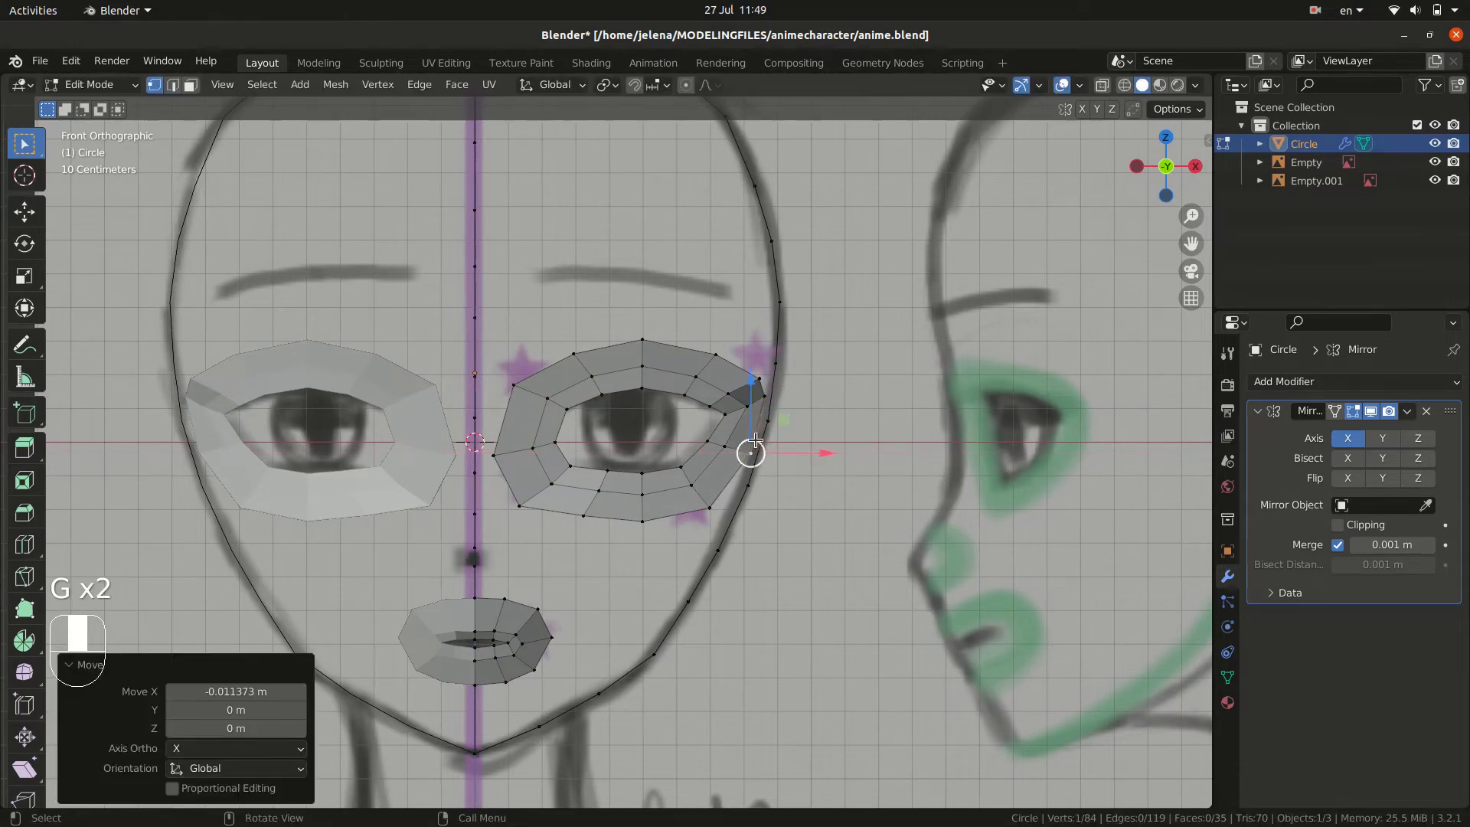
click(751, 375)
key(g)
click(754, 374)
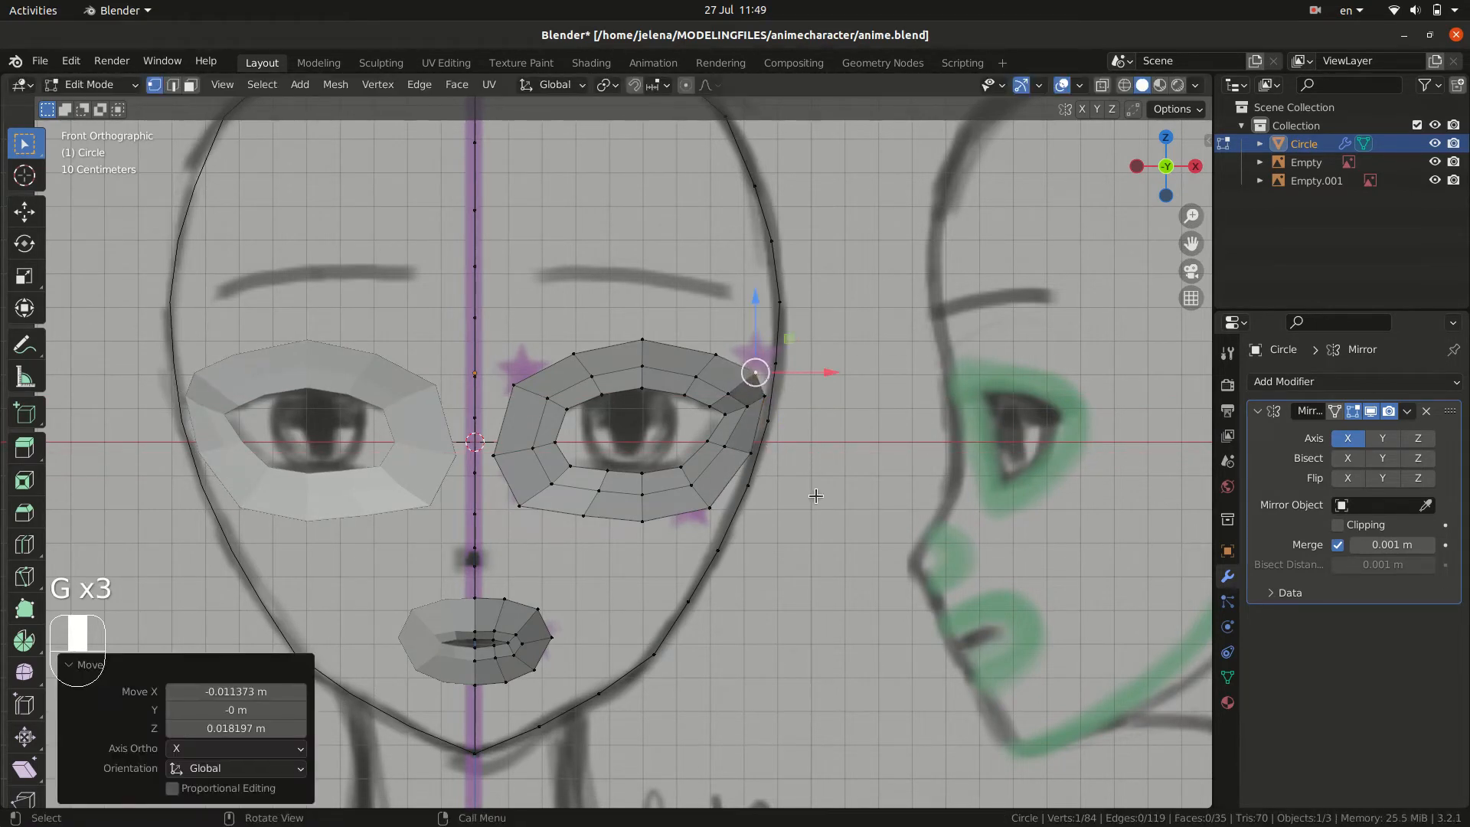
- Examine the eye mesh from the side and in perspective, checking its outer and inner face loops in face mode
key(KP_3)
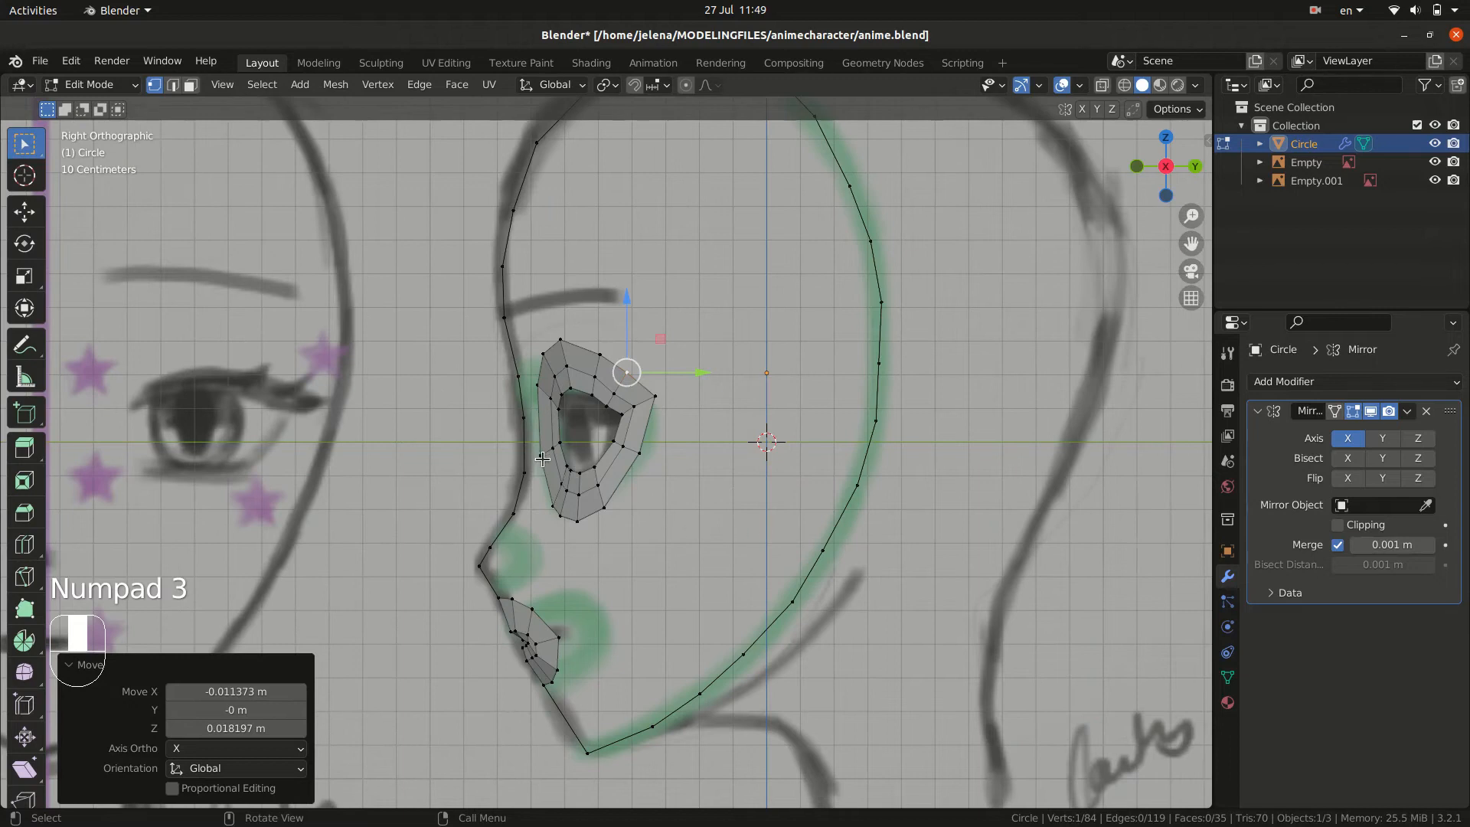
middle_drag(701, 499, 750, 487)
key(3)
ctrl+middle_drag(766, 436, 733, 461)
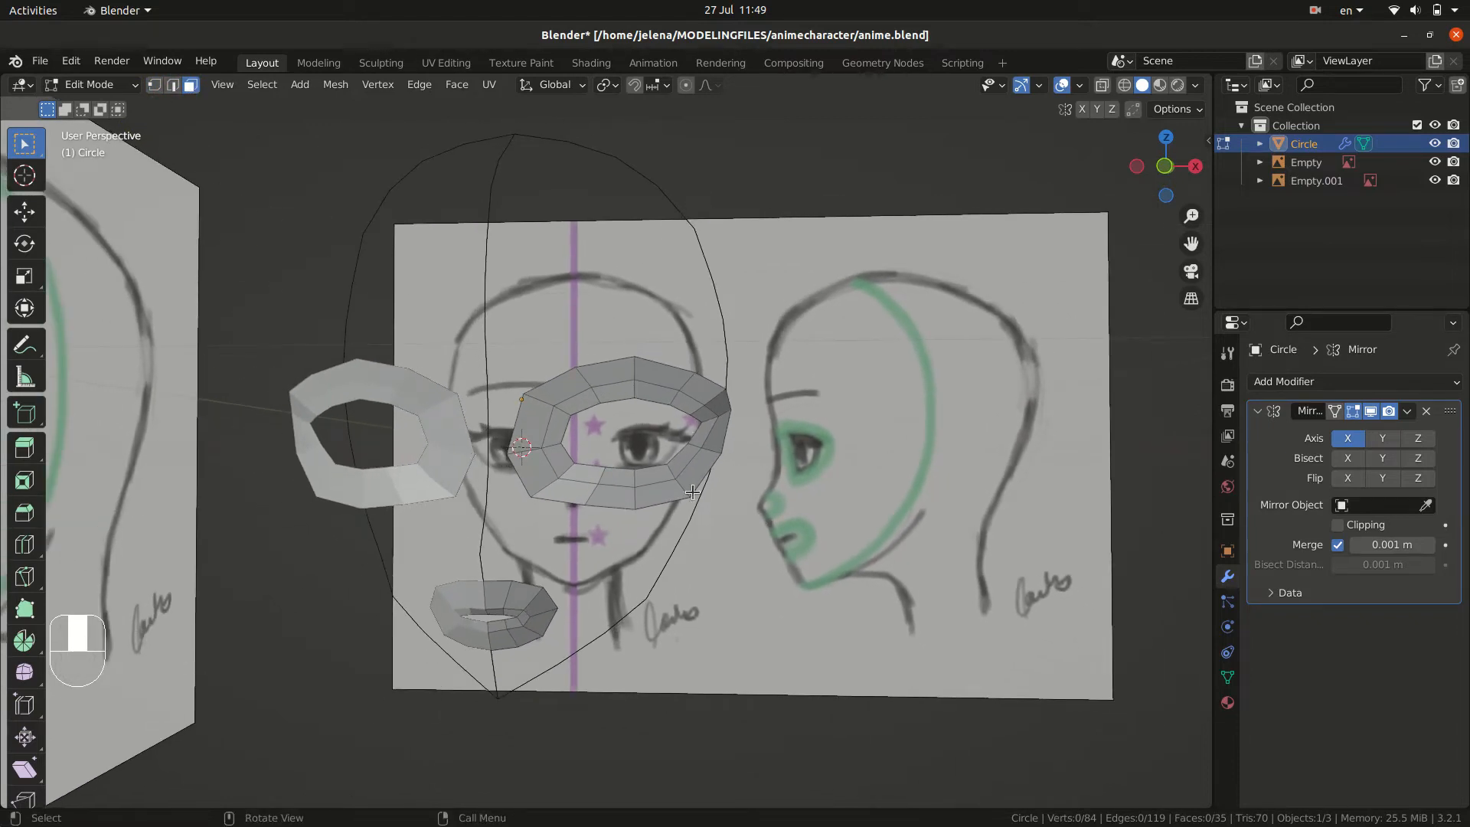
alt+click(636, 497)
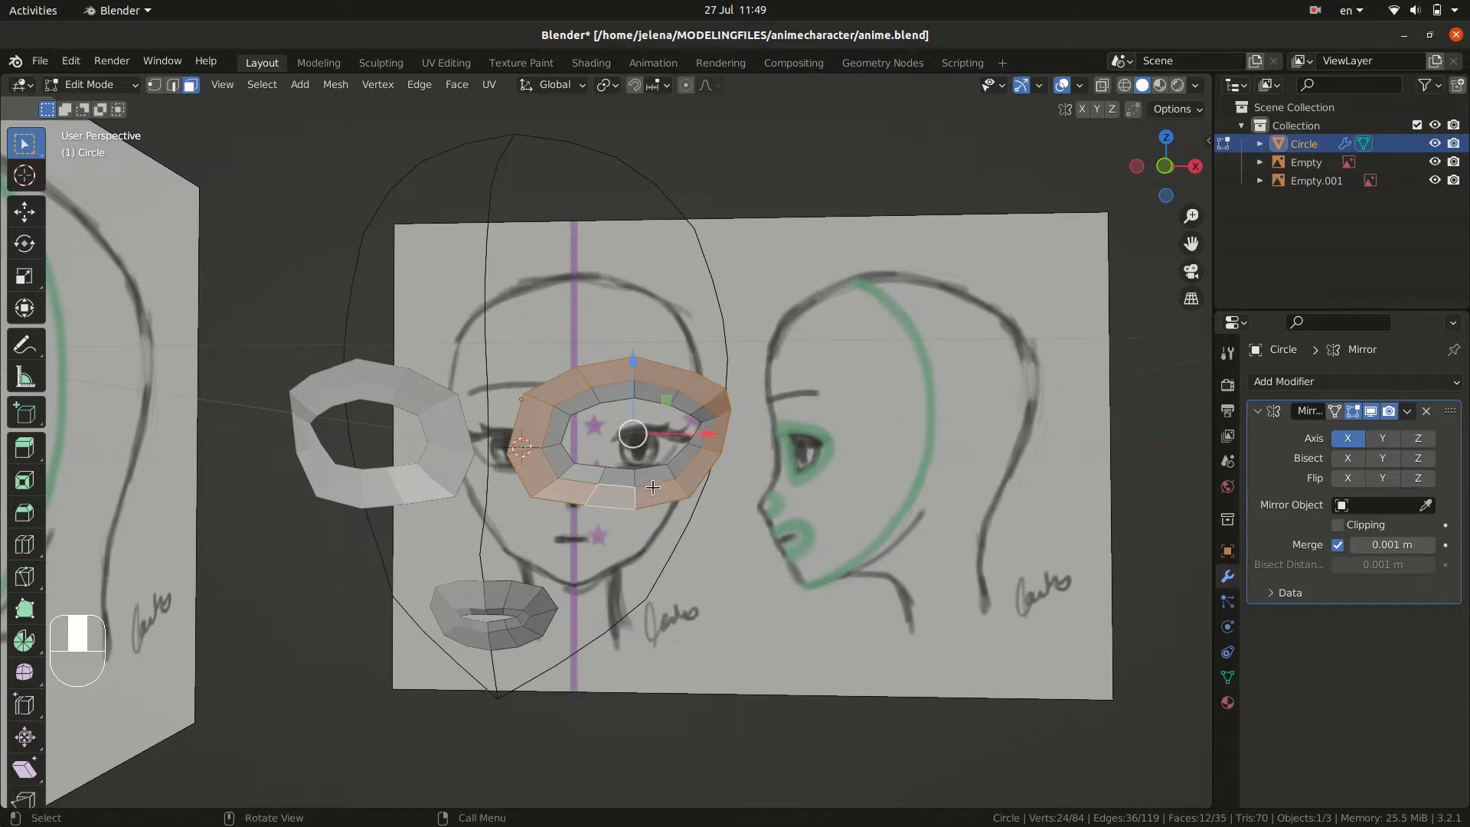
alt+click(636, 476)
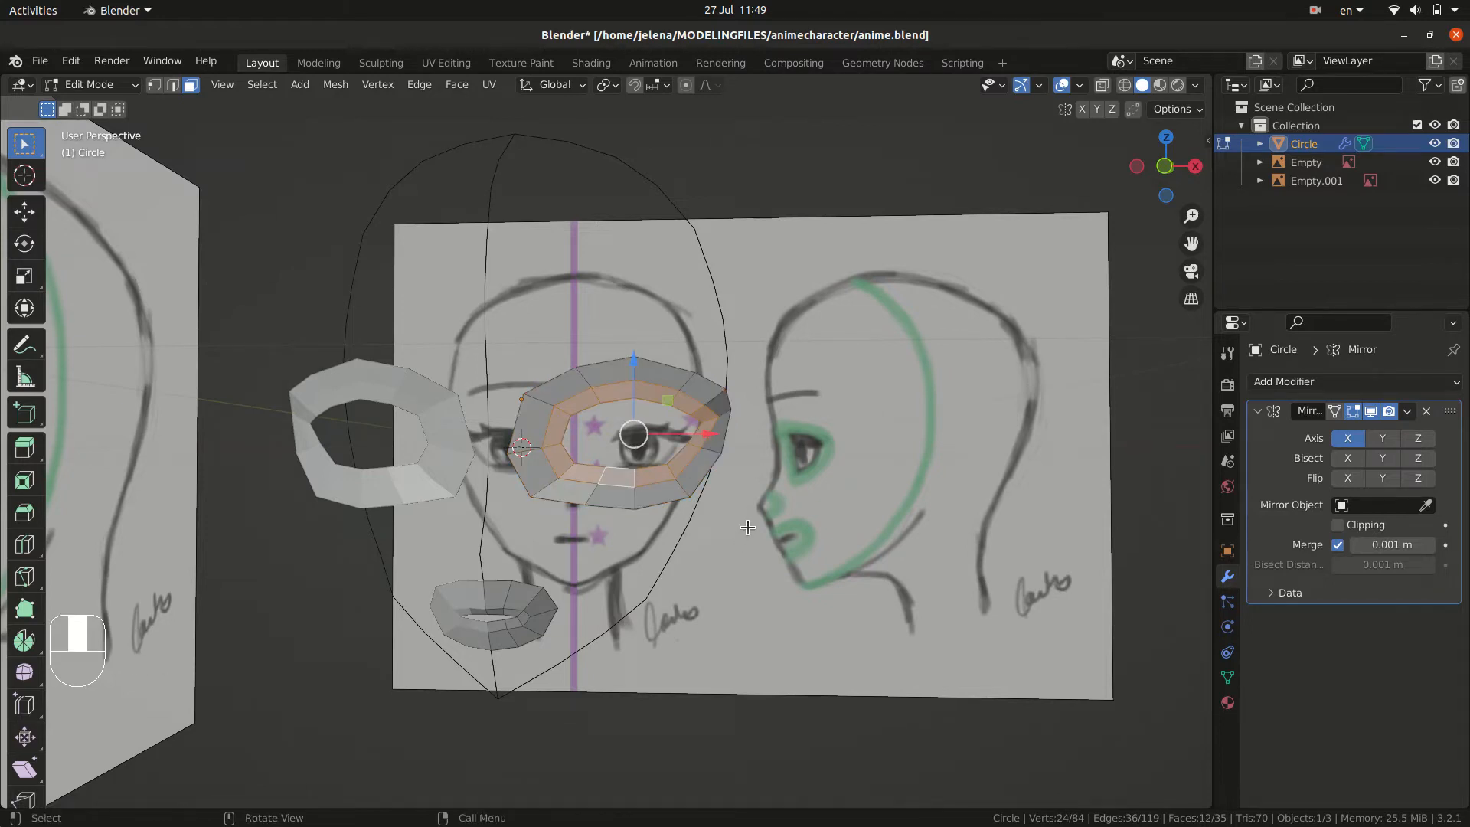
key(KP_1)
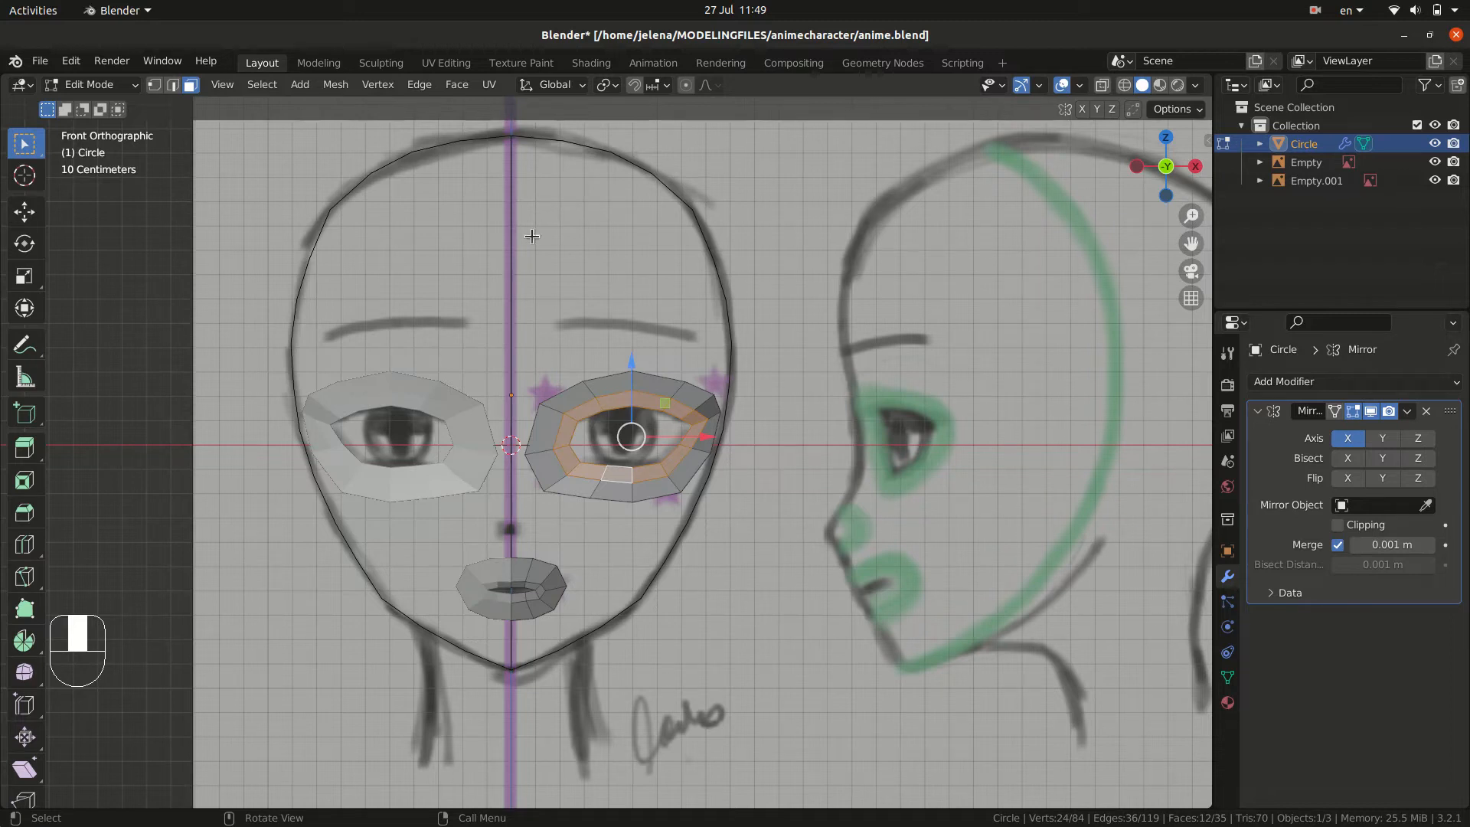
- Extrude the profile's centre-line vertices, from the upper forehead down to the nose, about 0.047 m along X
middle_drag(677, 416, 524, 340)
key(1)
alt+click(488, 354)
key(KP_1)
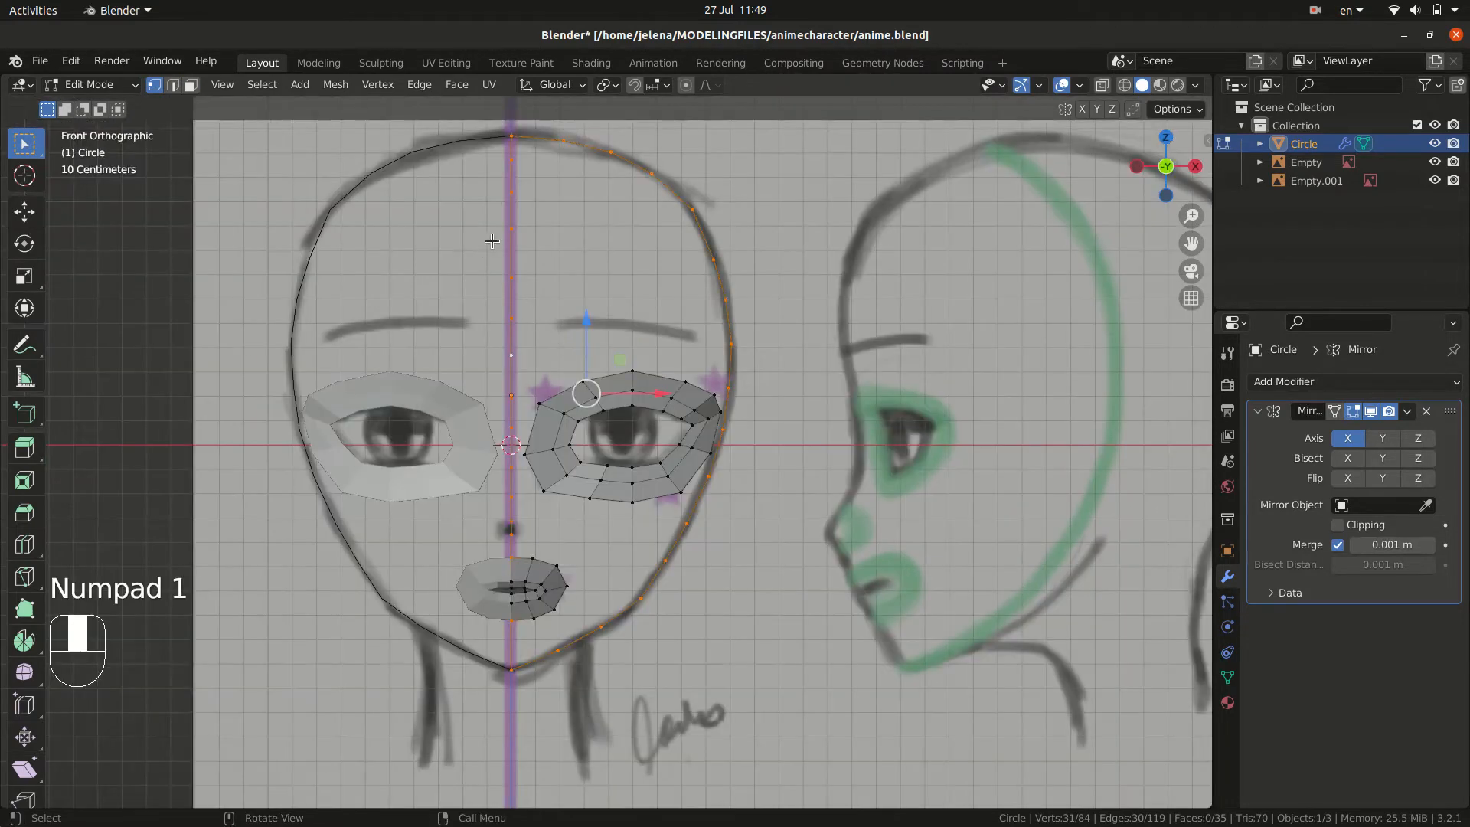
click(482, 160)
drag(491, 151, 515, 542)
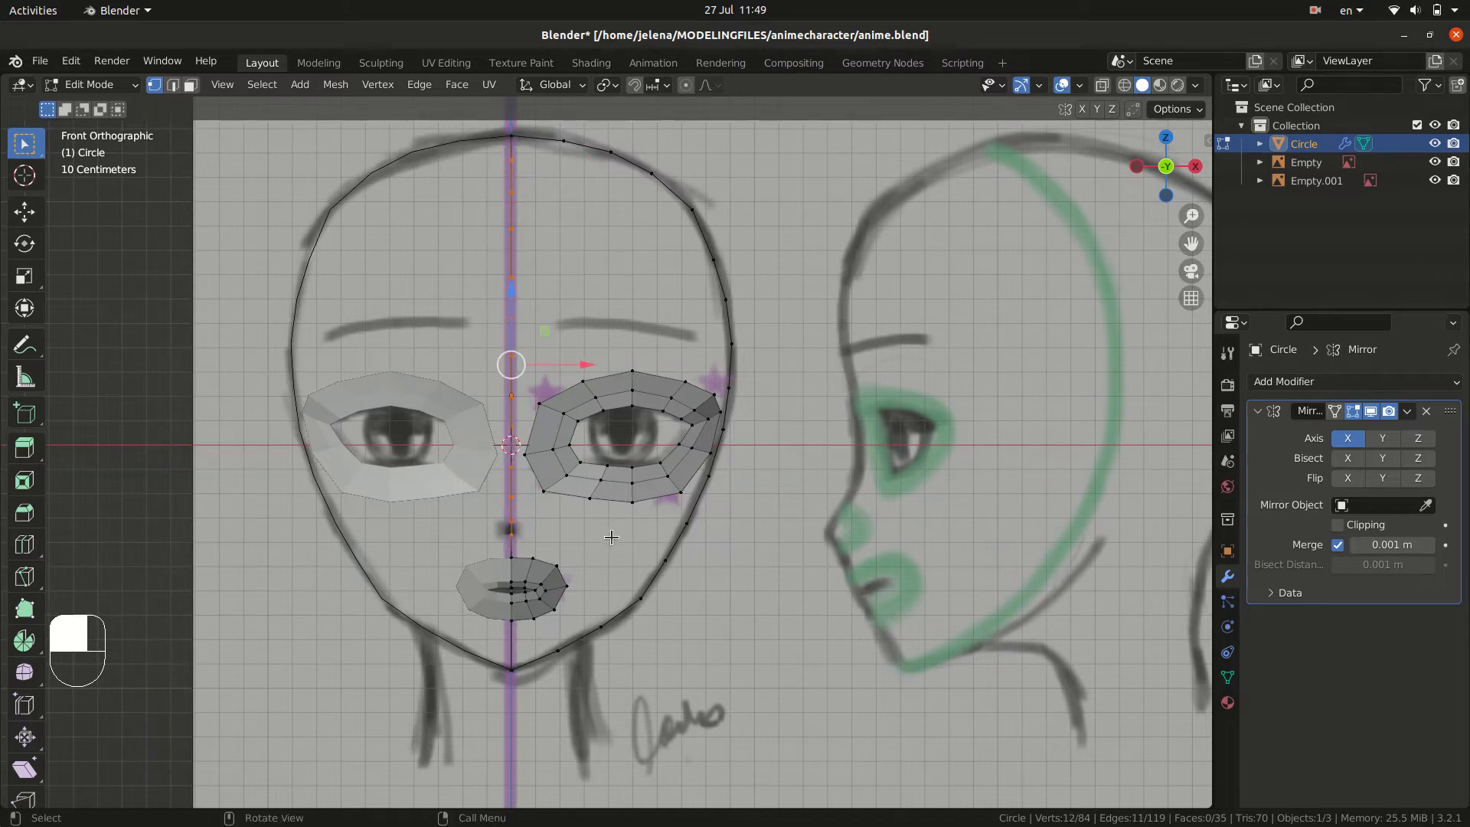
key(e)
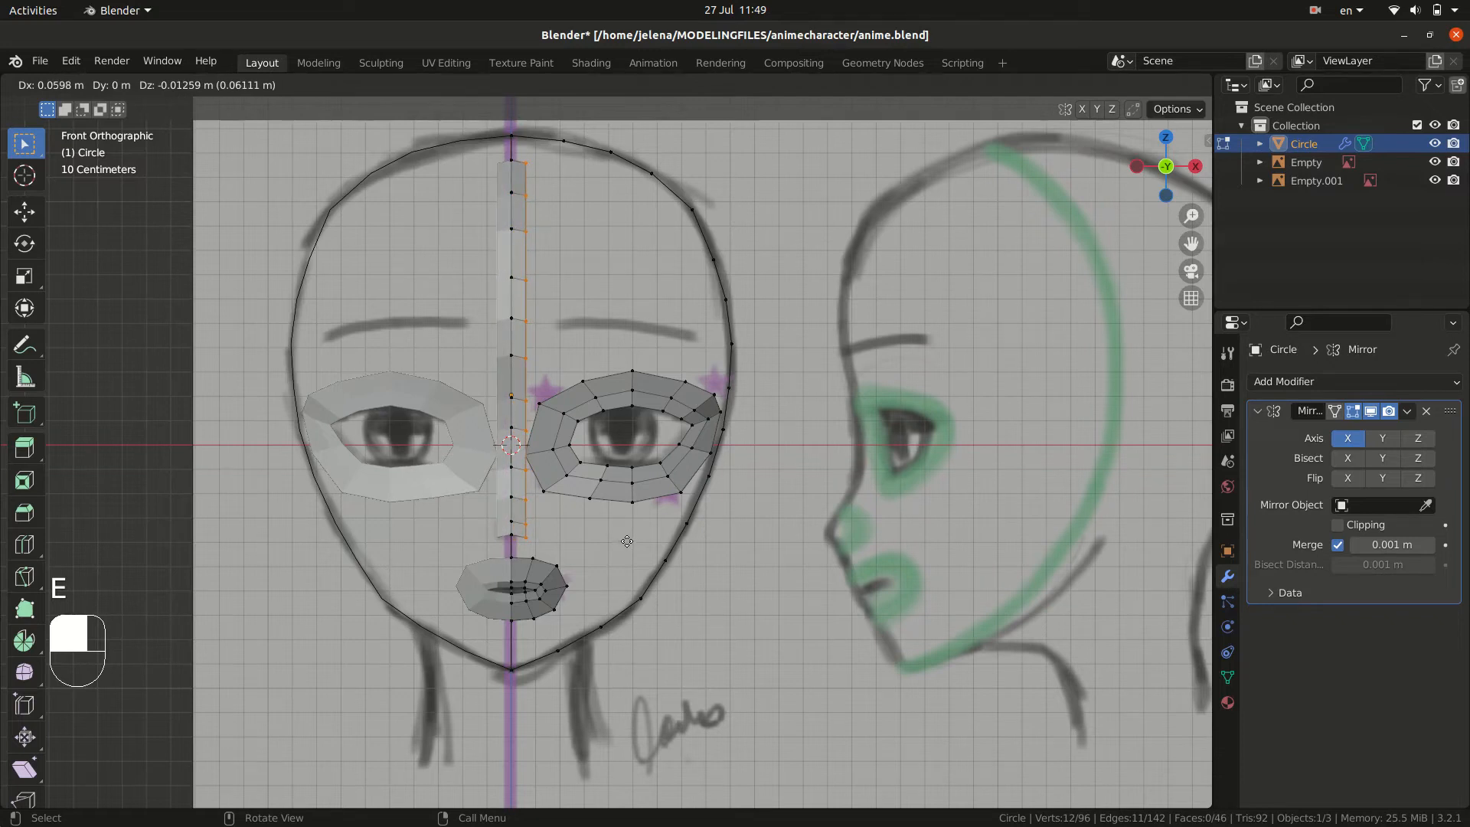
key(x)
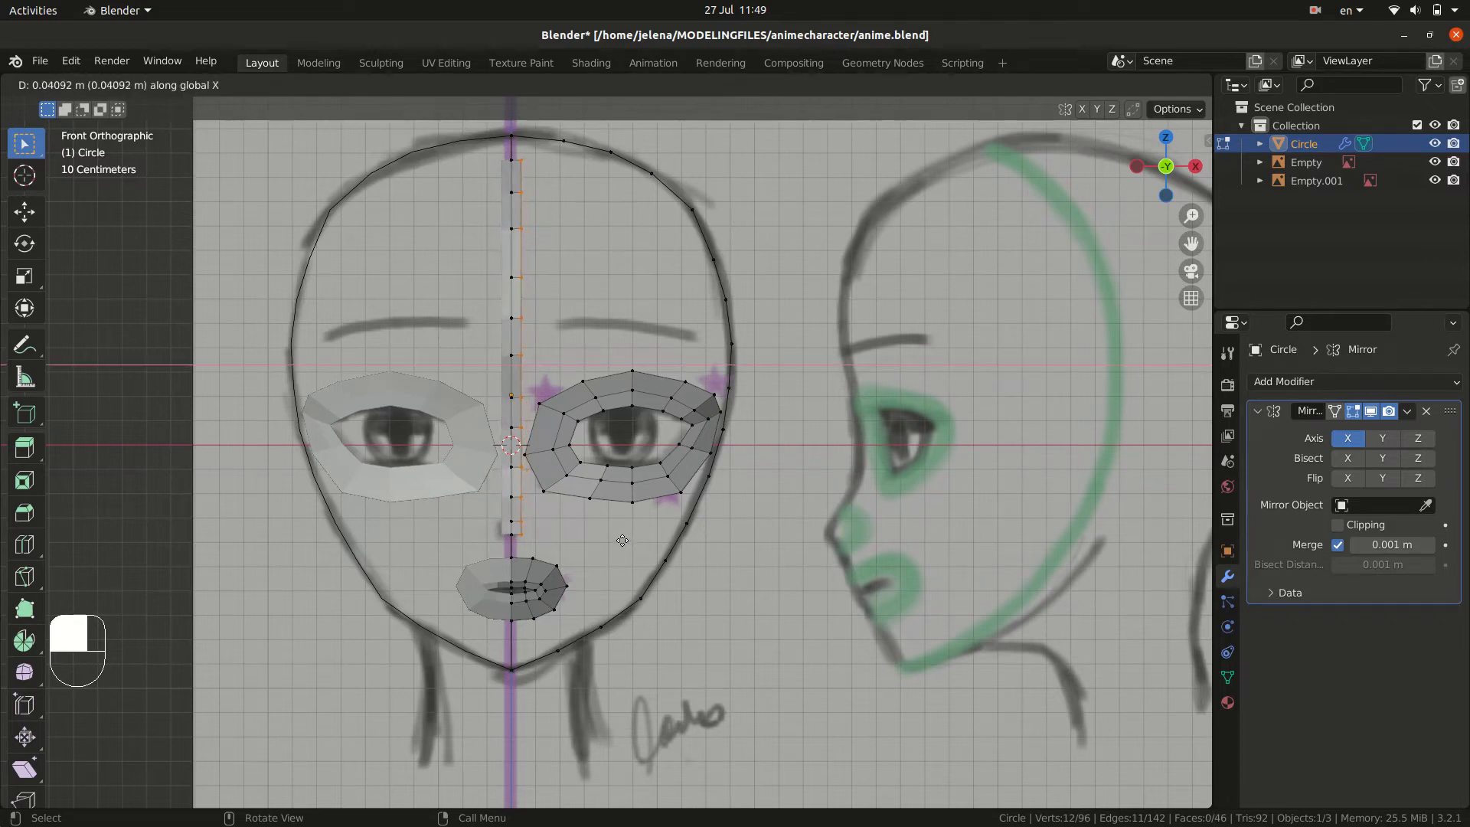
click(623, 536)
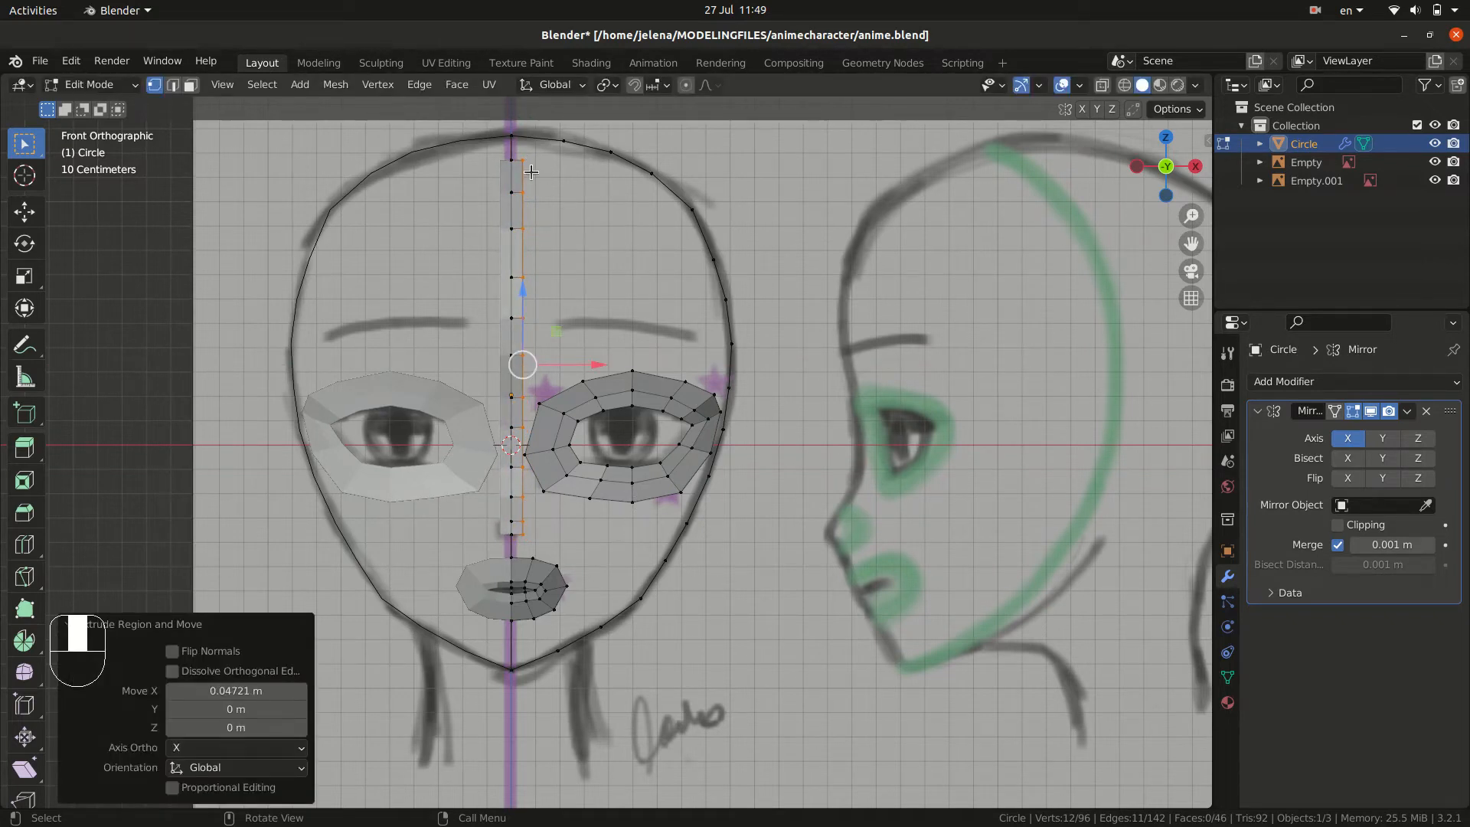
- Cut the head outline edge beside the crown at its midpoint and move the strip's top vertex about 0.037 m outward along X
click(534, 134)
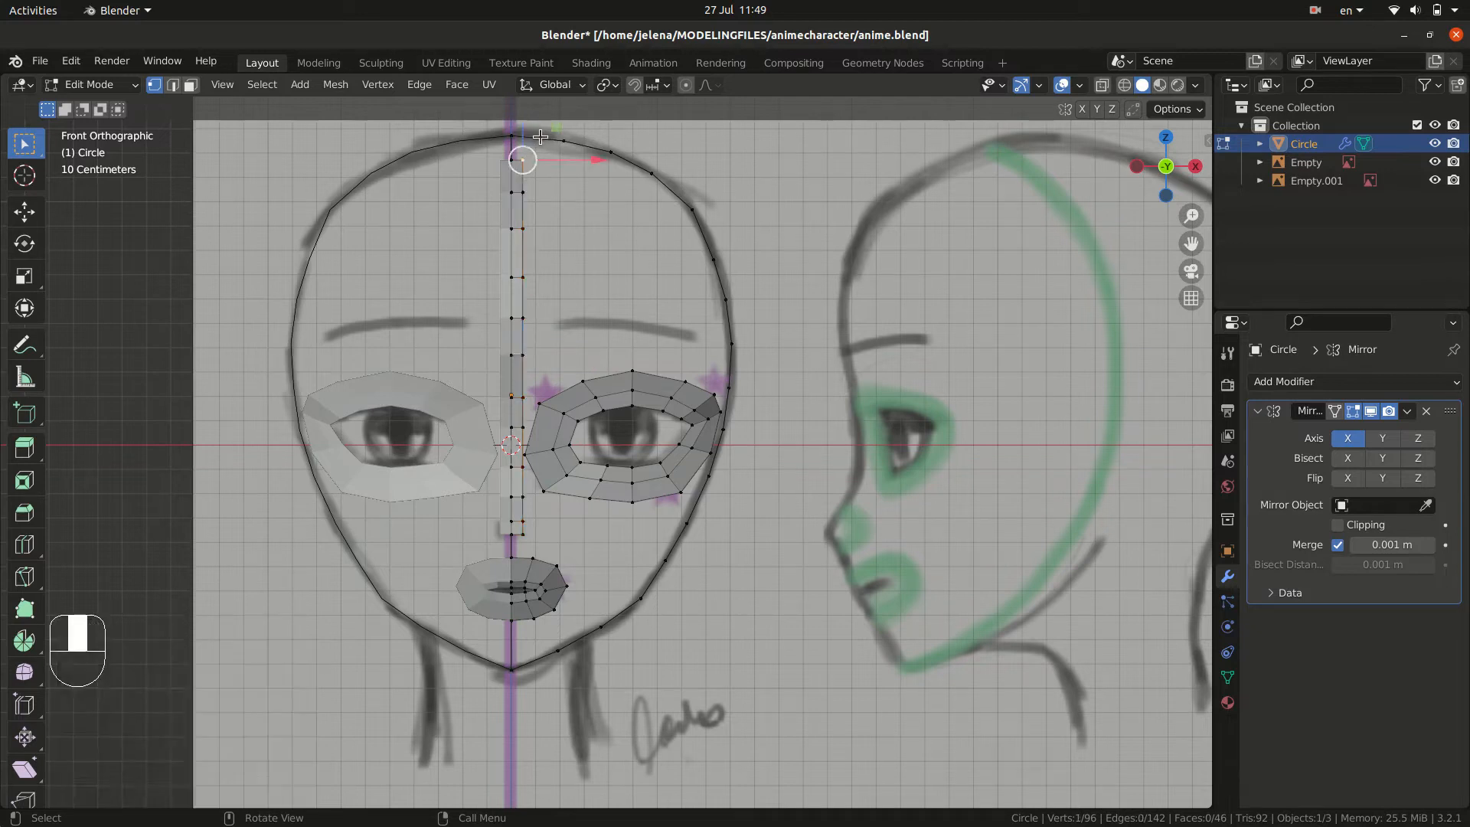
key(ctrl)
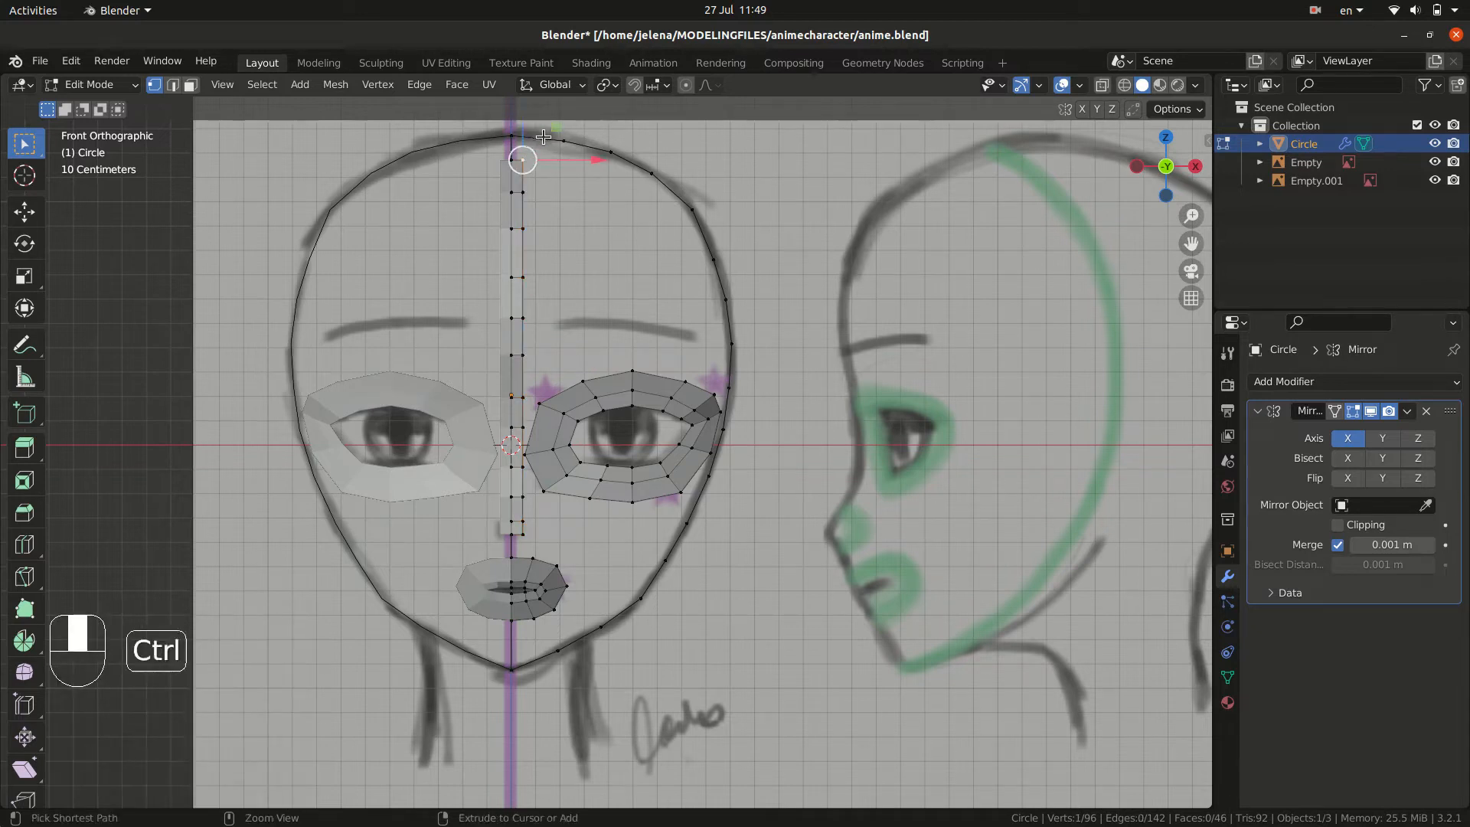
key(ctrl+r)
click(541, 136)
right_click(548, 166)
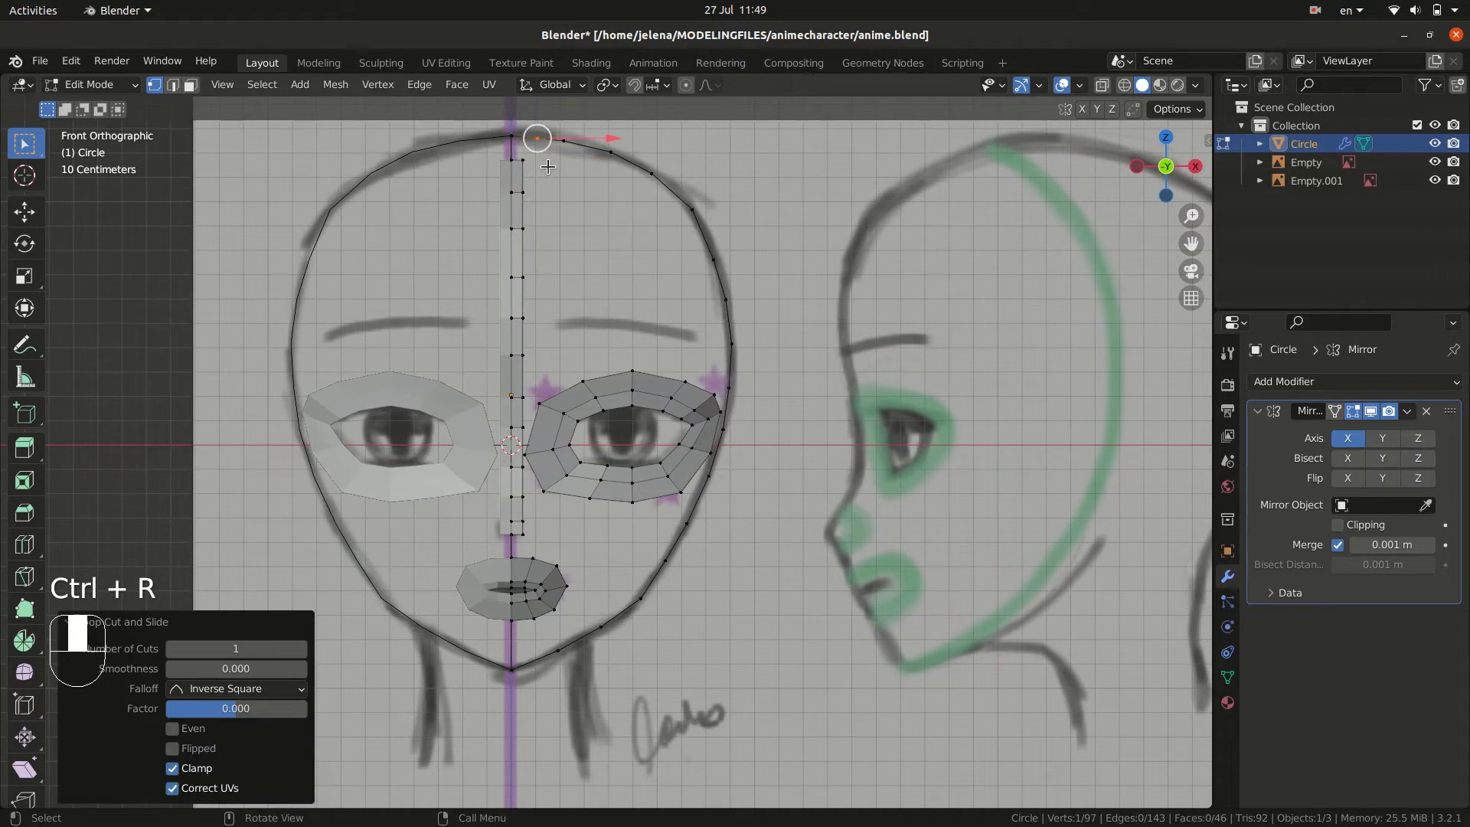
click(523, 158)
key(g)
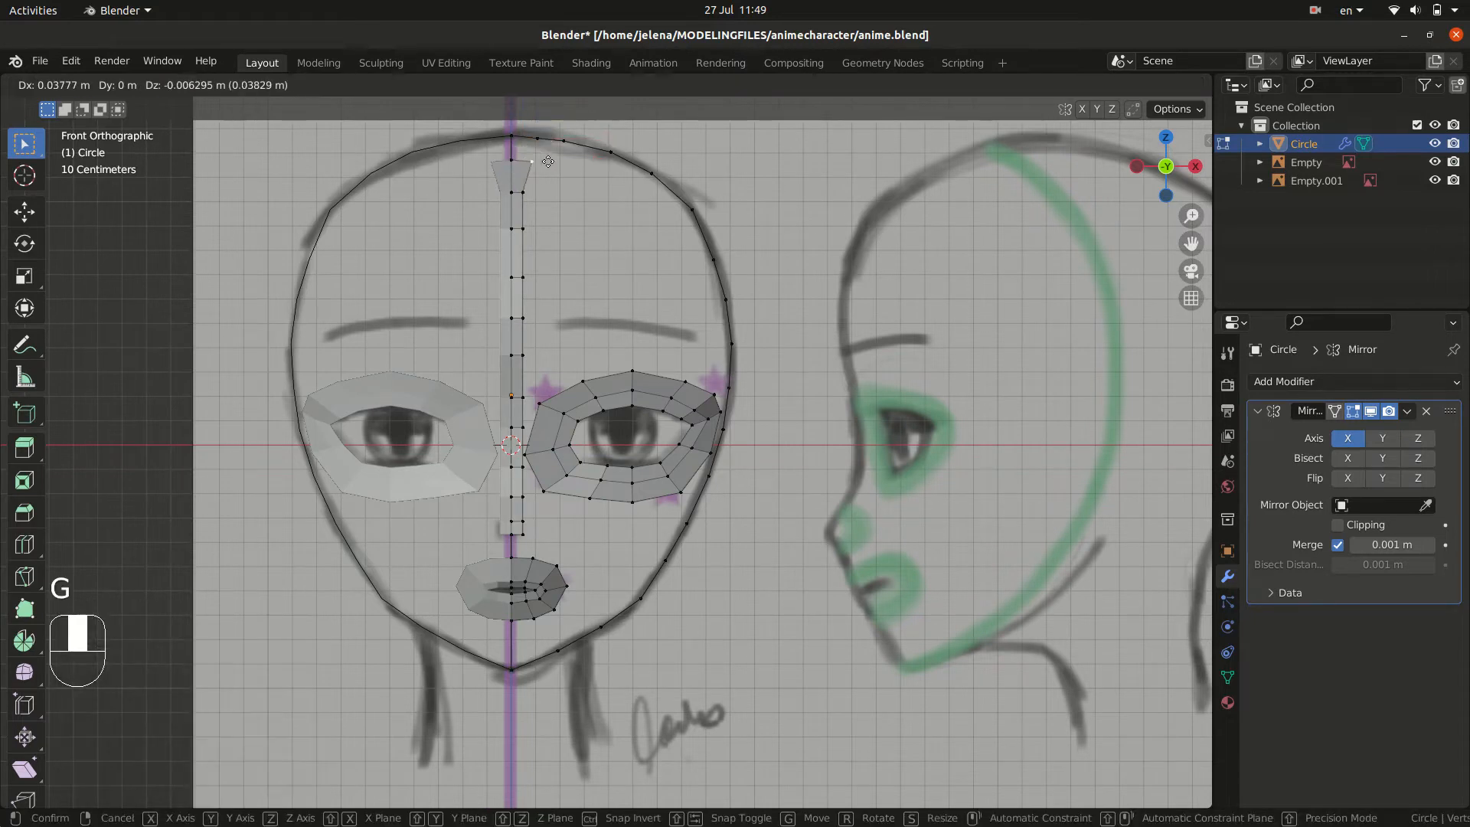
click(549, 156)
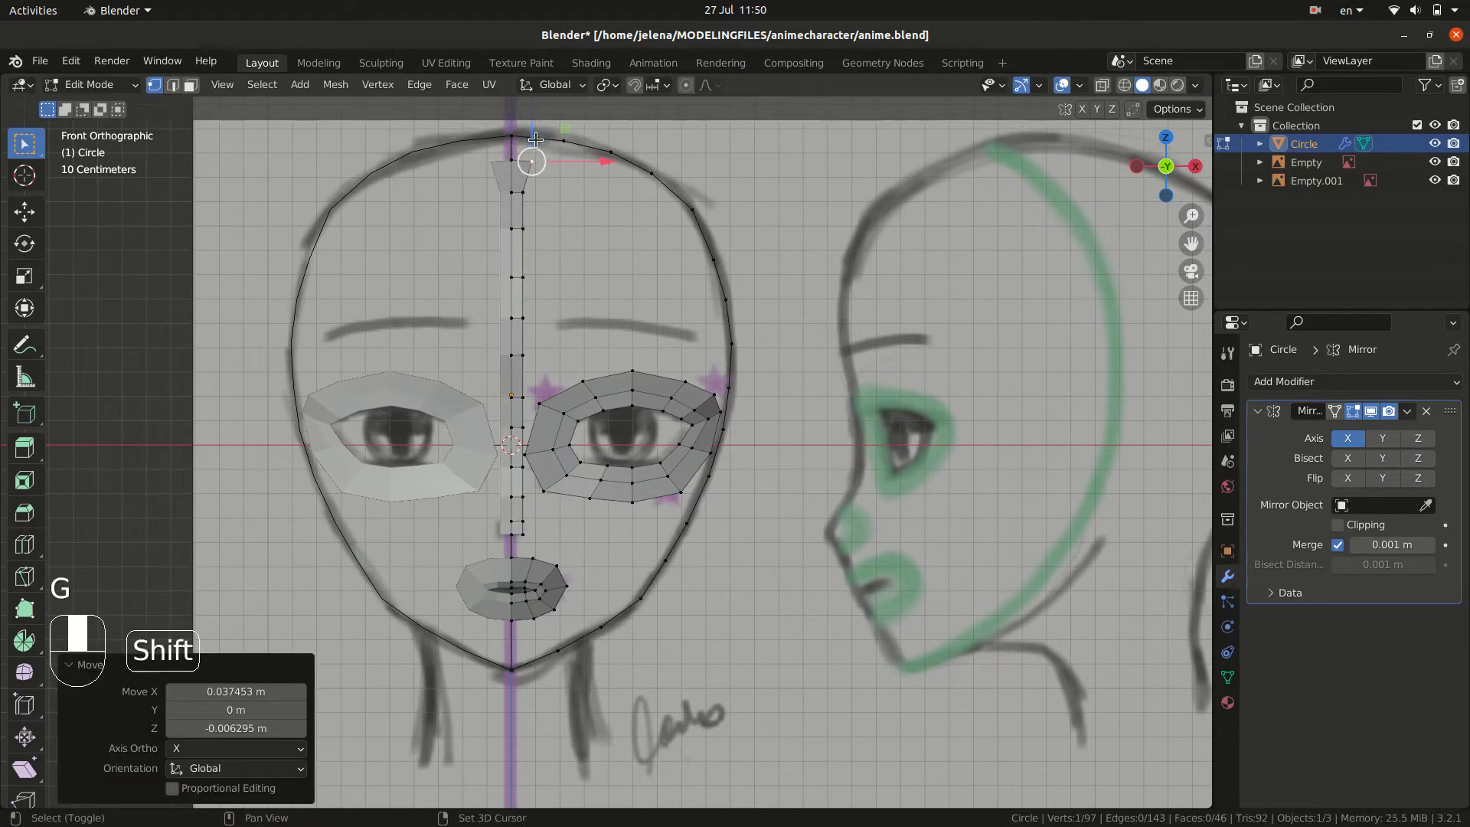
- Fill a face between the strip's top edge and the crown edge of the head outline
shift+click(538, 138)
shift+click(513, 134)
shift+click(512, 159)
key(g)
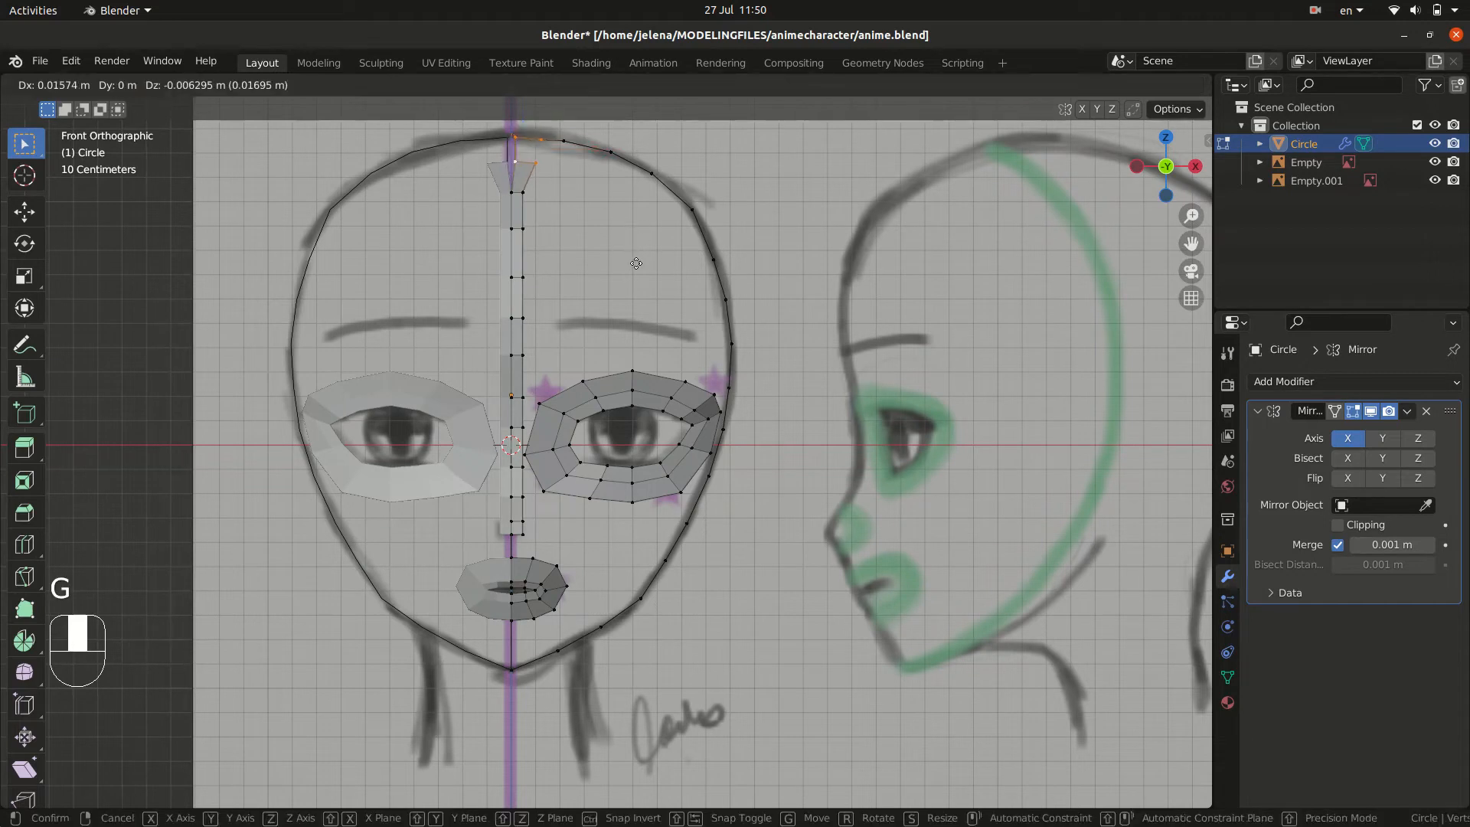
click(636, 261)
key(ctrl+z)
key(f)
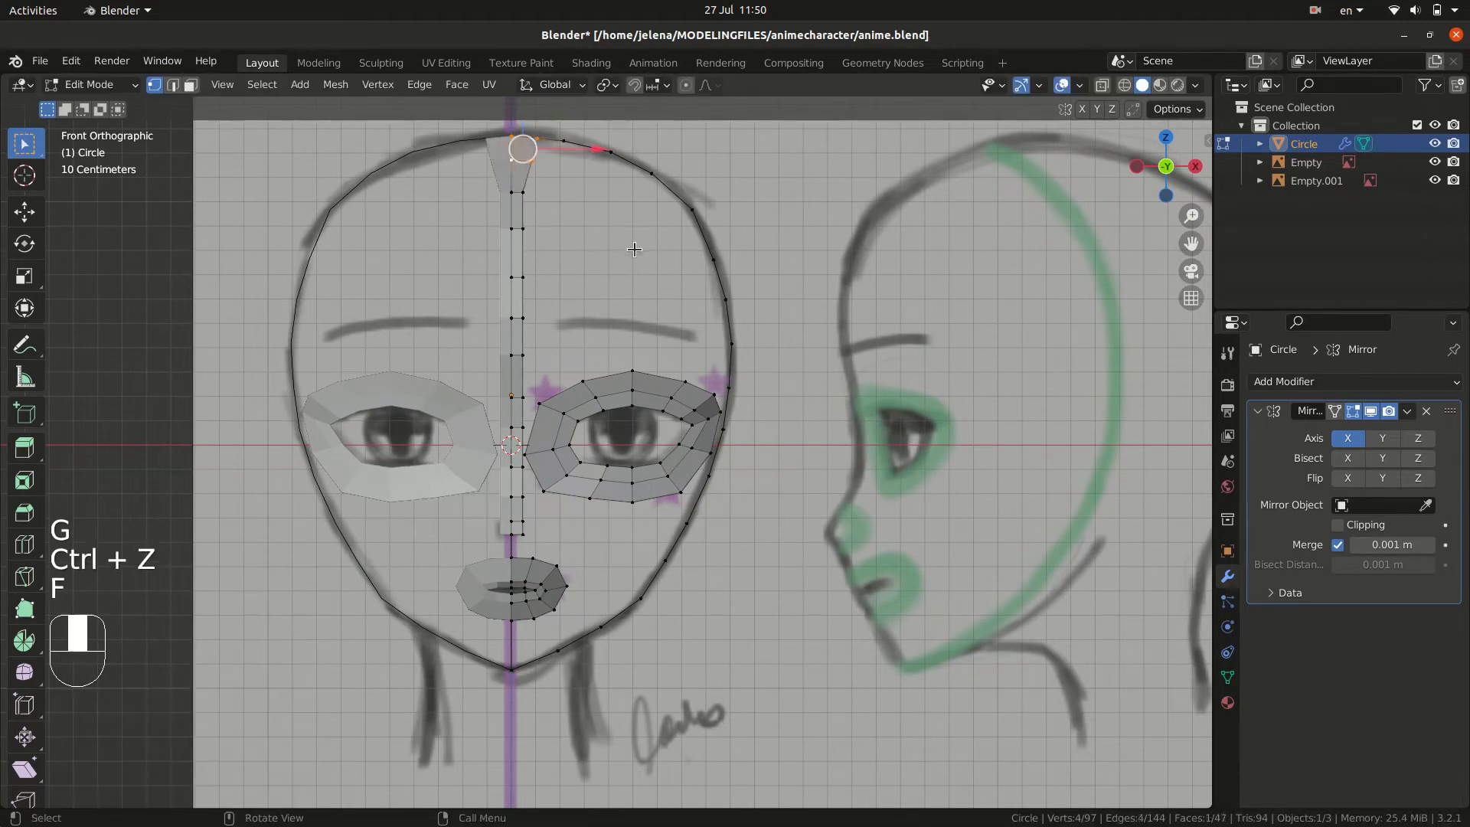
- Move the forehead strip's second outer vertex about 0.025 m outward along X and 0.009 m down
click(524, 196)
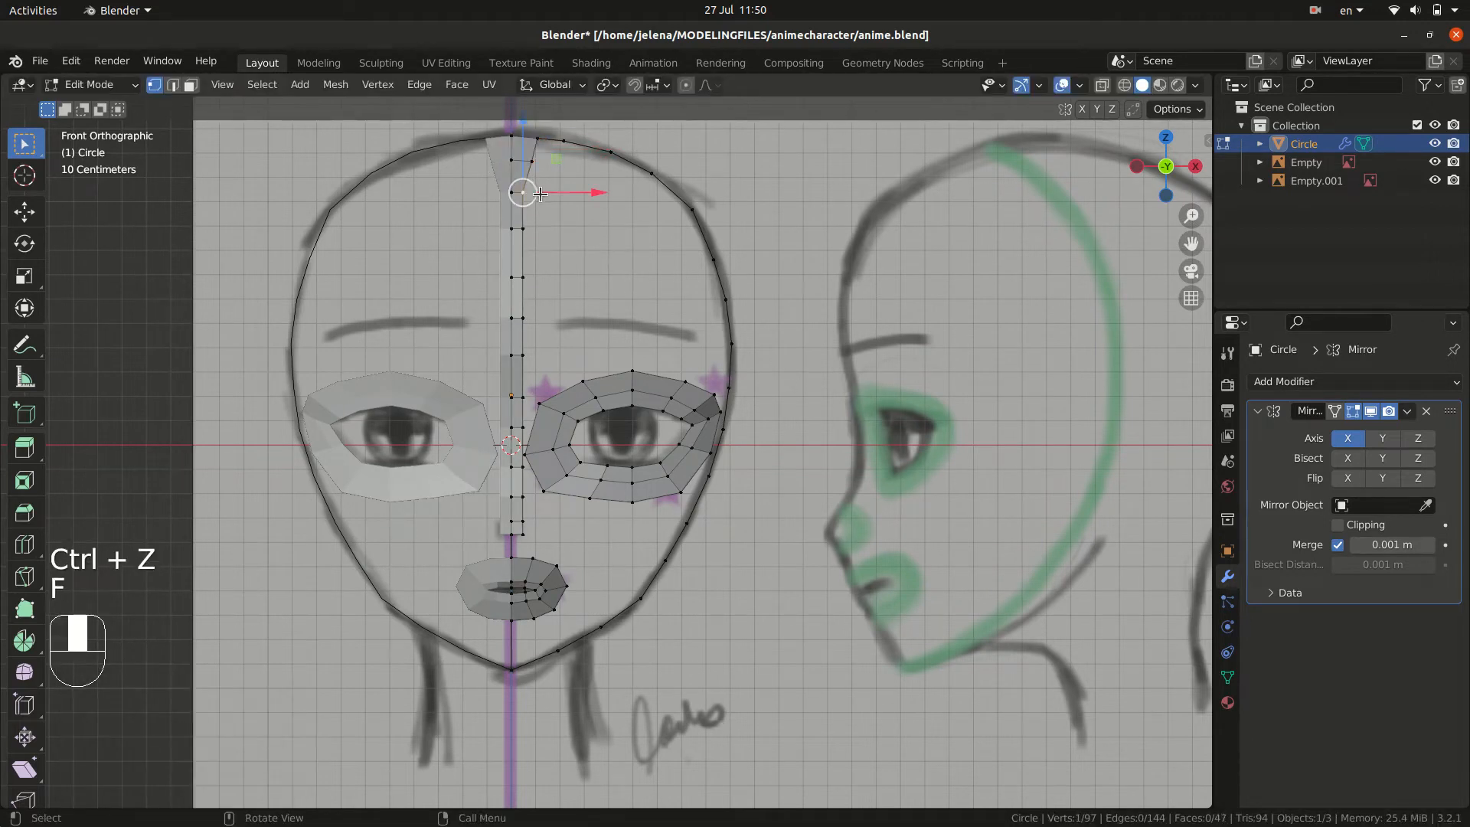
key(g)
click(548, 199)
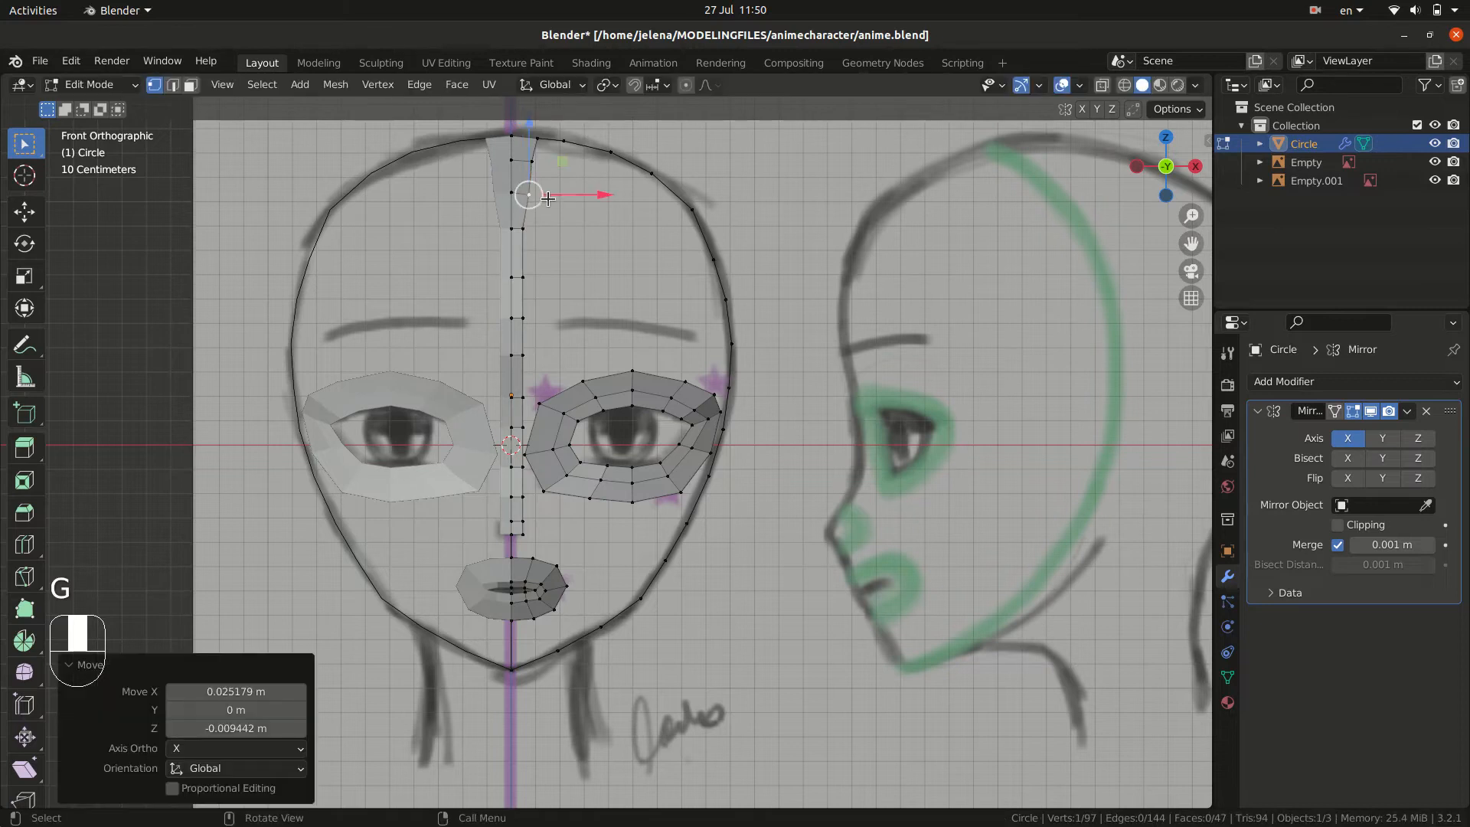
- Add a vertical edge loop through the upper lip beside the centre line and shift its top vertex about 0.007 m inward along X
shift+middle_drag(582, 597, 749, 484)
key(ctrl+r)
click(559, 562)
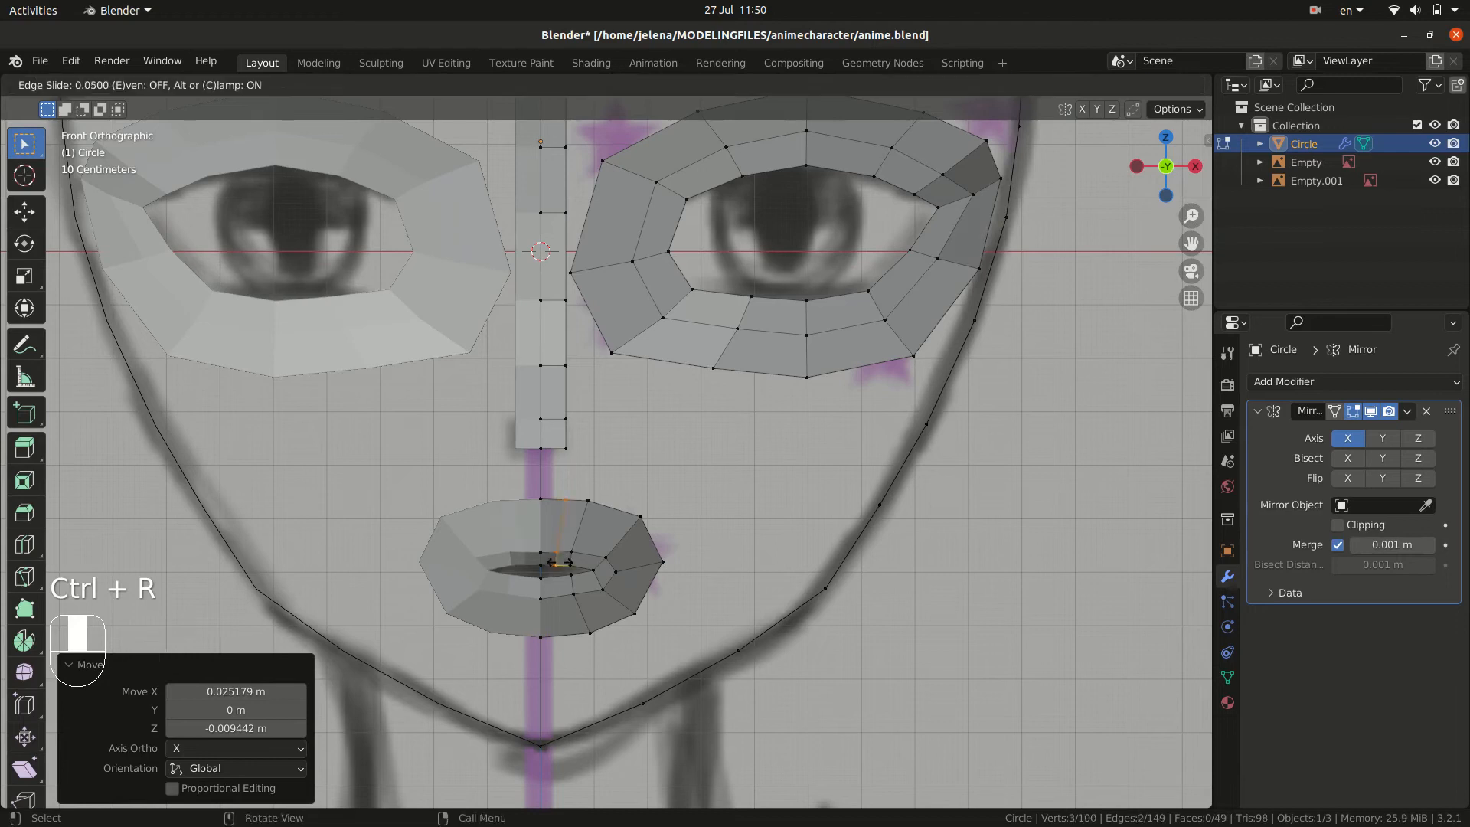
click(559, 563)
click(564, 498)
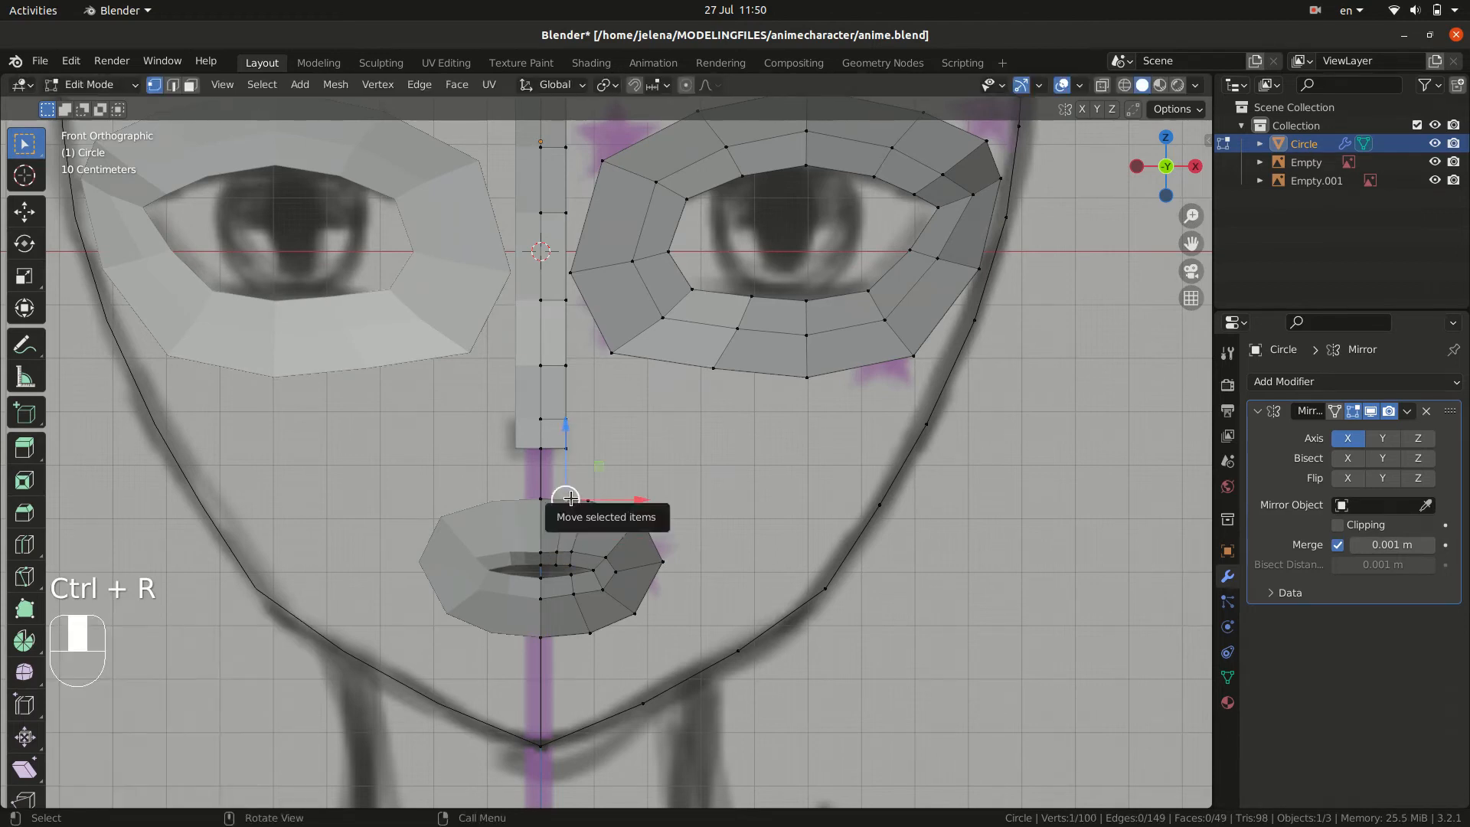
key(g)
click(558, 499)
- Add a vertical loop cut through the lower lip at factor -0.071 and move its bottom vertex about 0.006 m inward and down
key(ctrl+r)
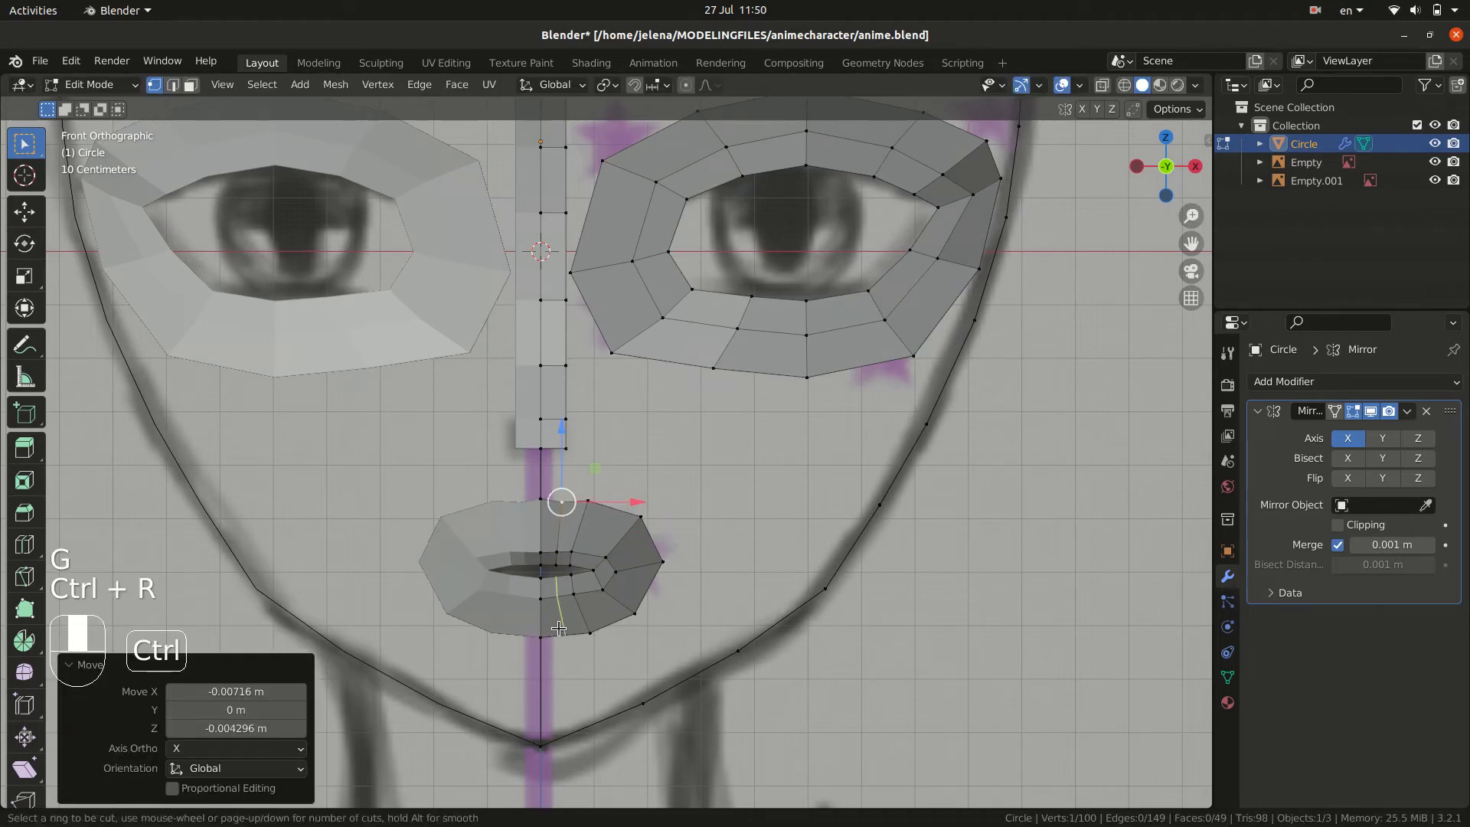
click(558, 605)
click(563, 652)
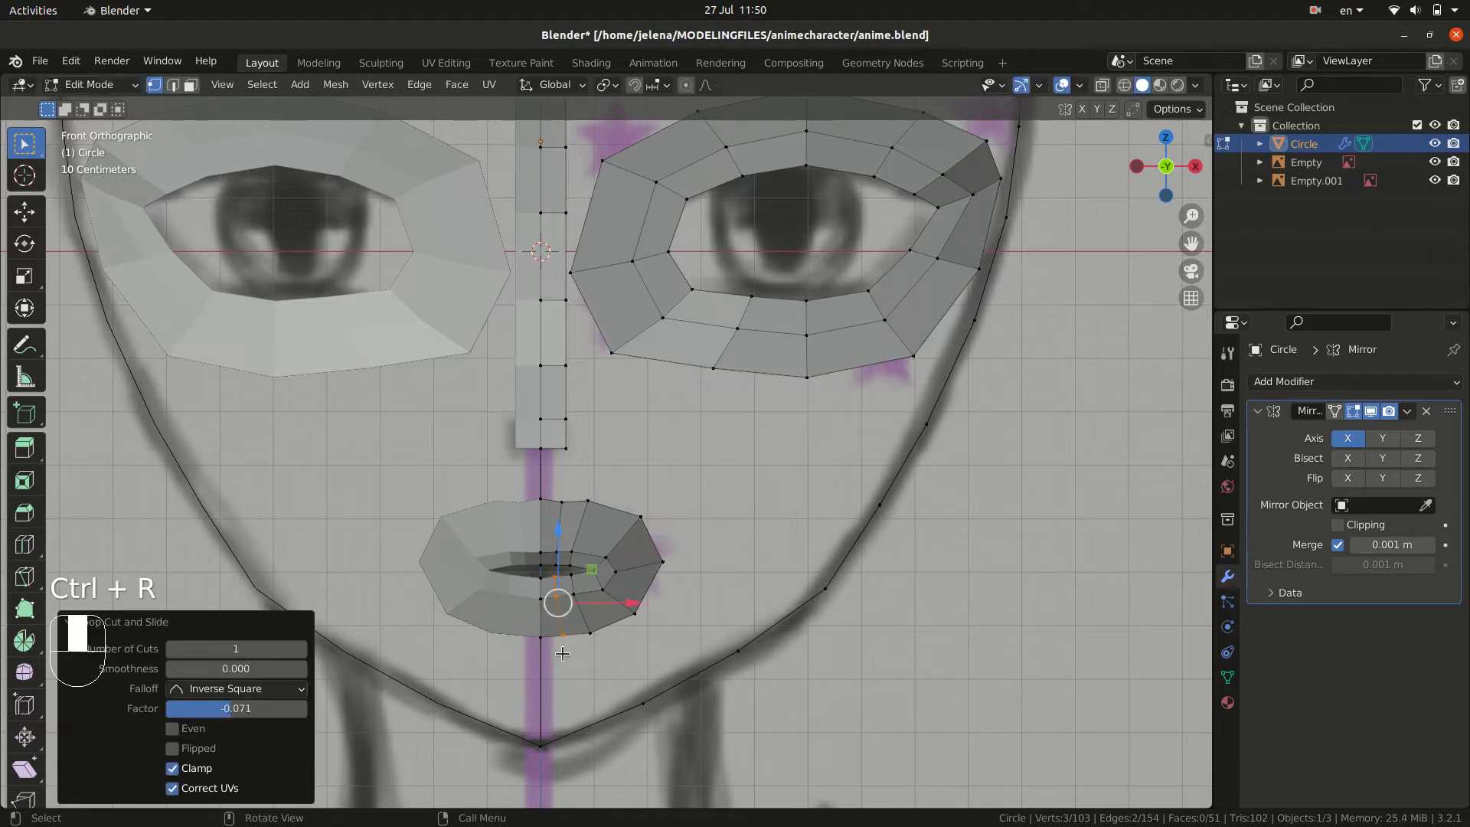
key(g)
click(565, 647)
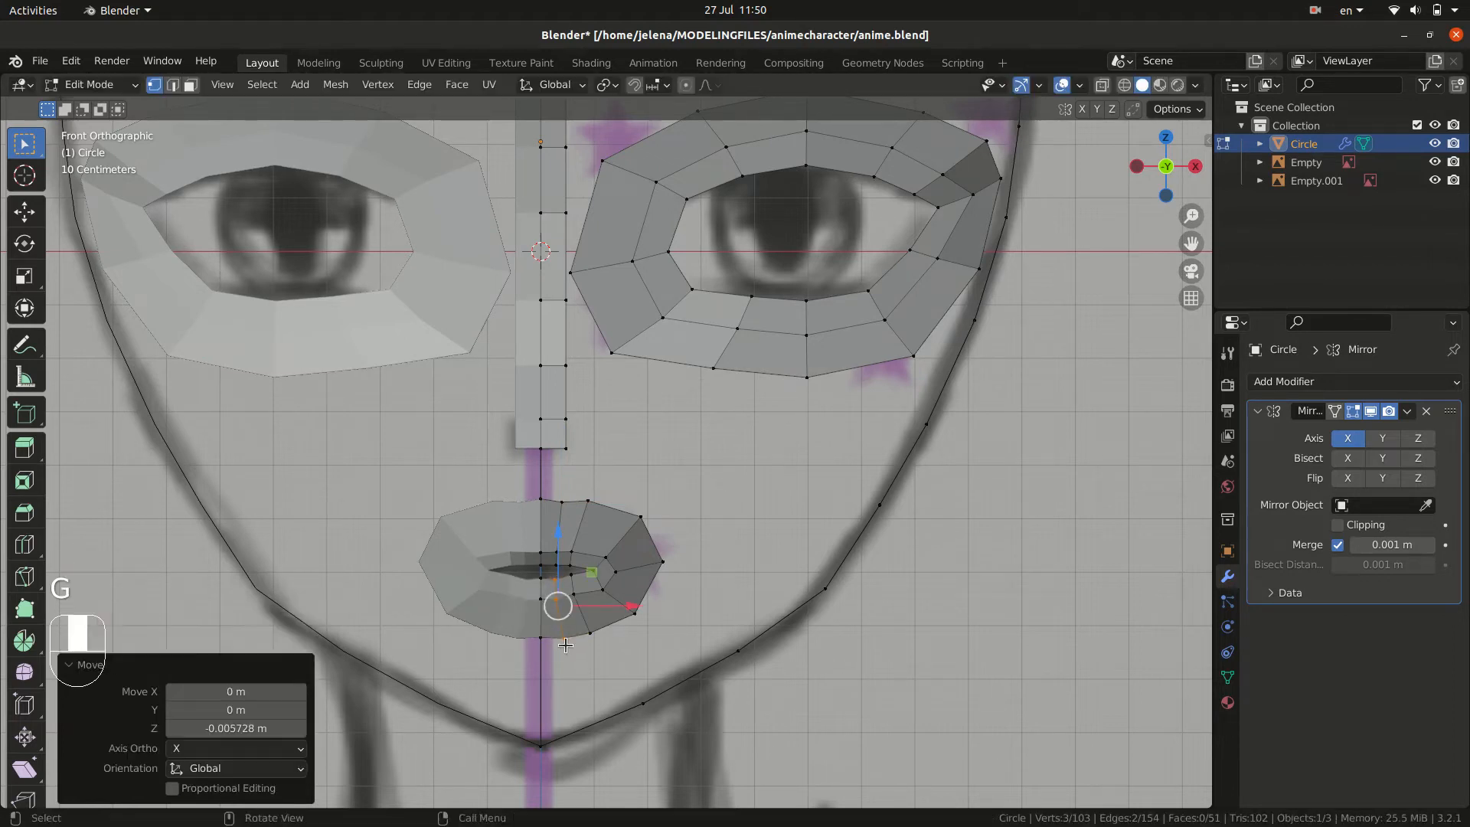
key(ctrl+z)
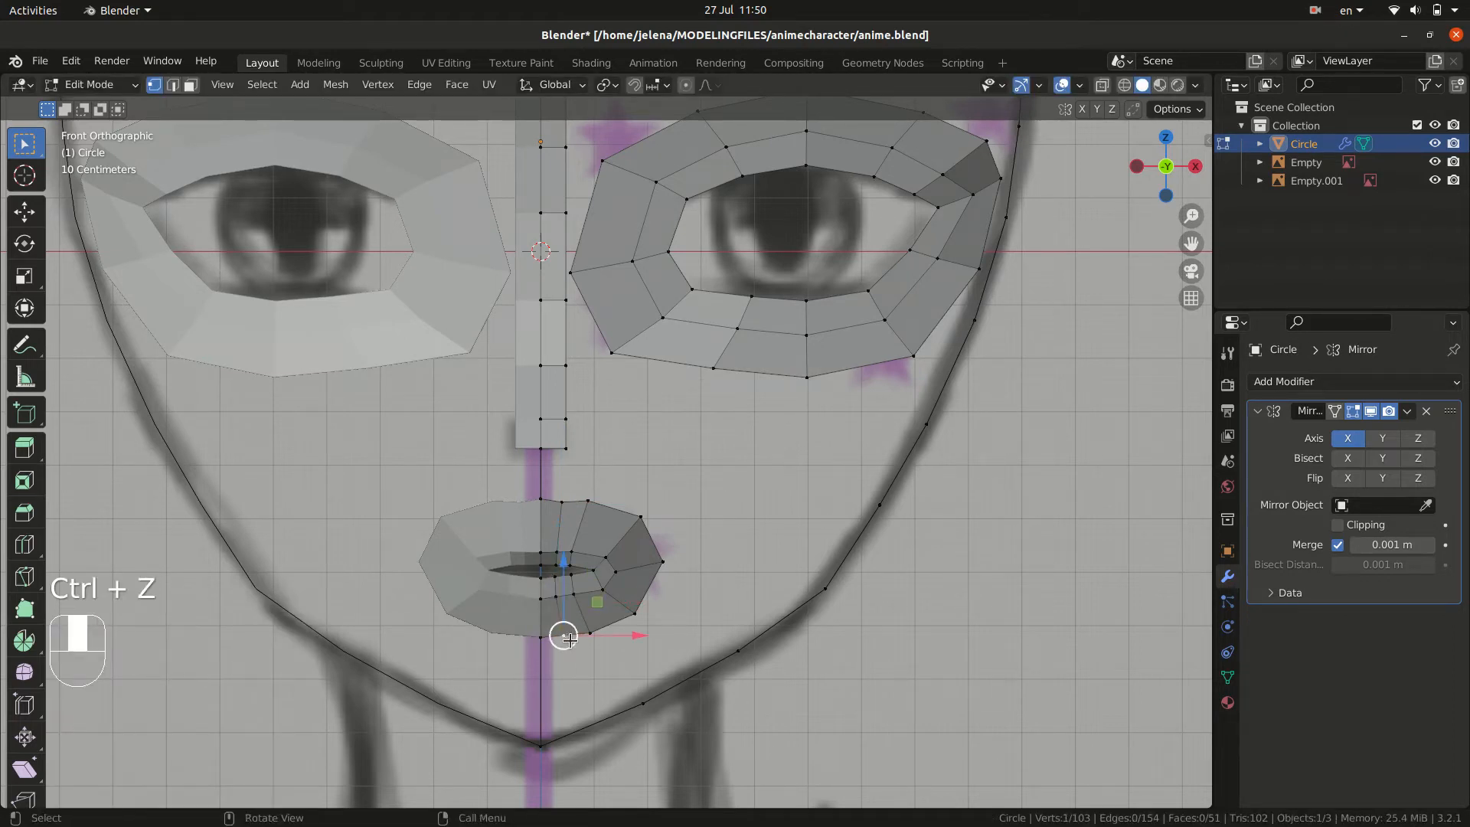
key(g)
click(567, 643)
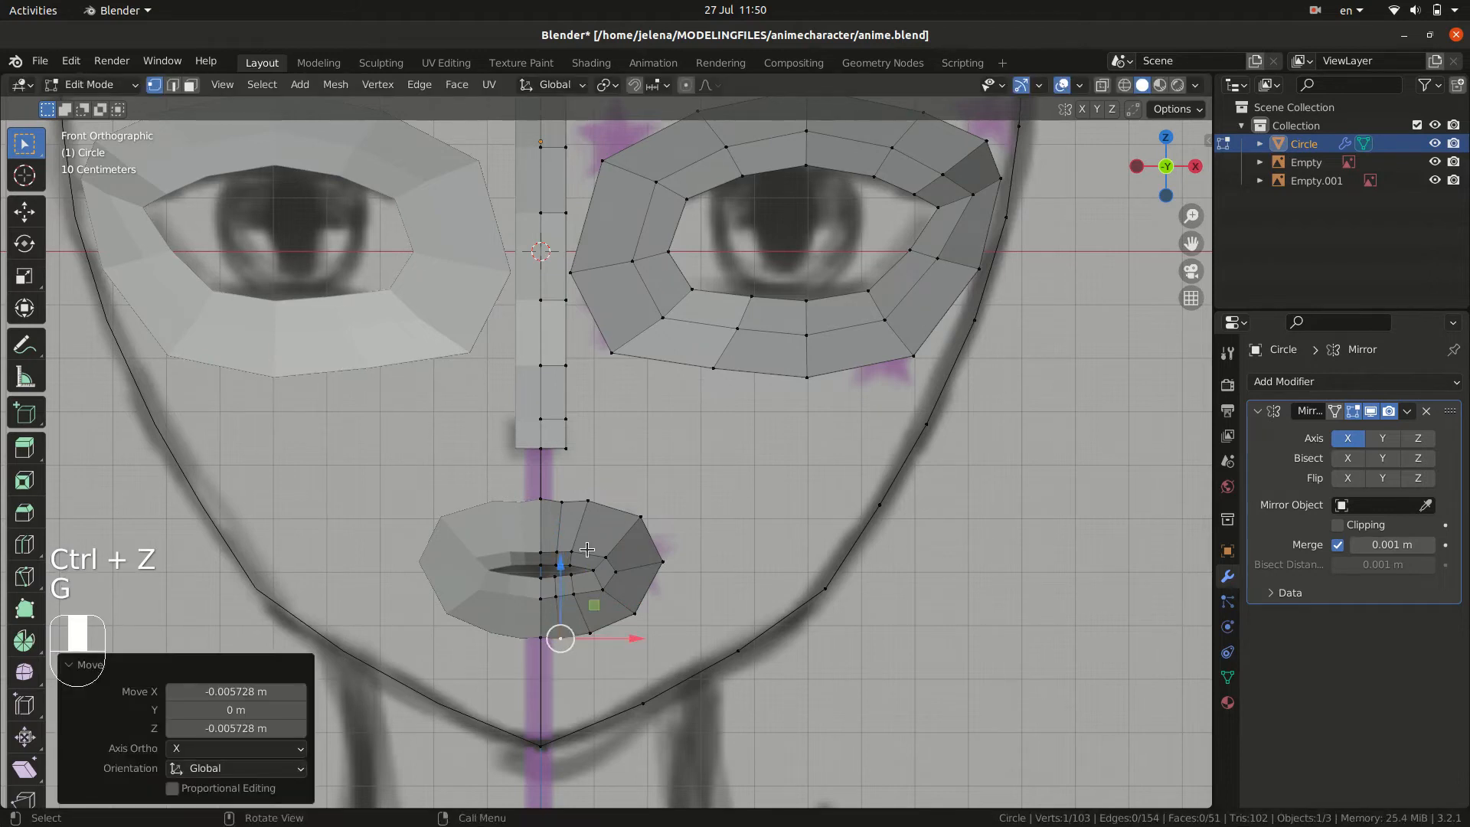
- Raise the upper lip's new top vertex about 0.007 m and fill a face between the lip and the nose strip
click(563, 501)
key(g)
click(564, 499)
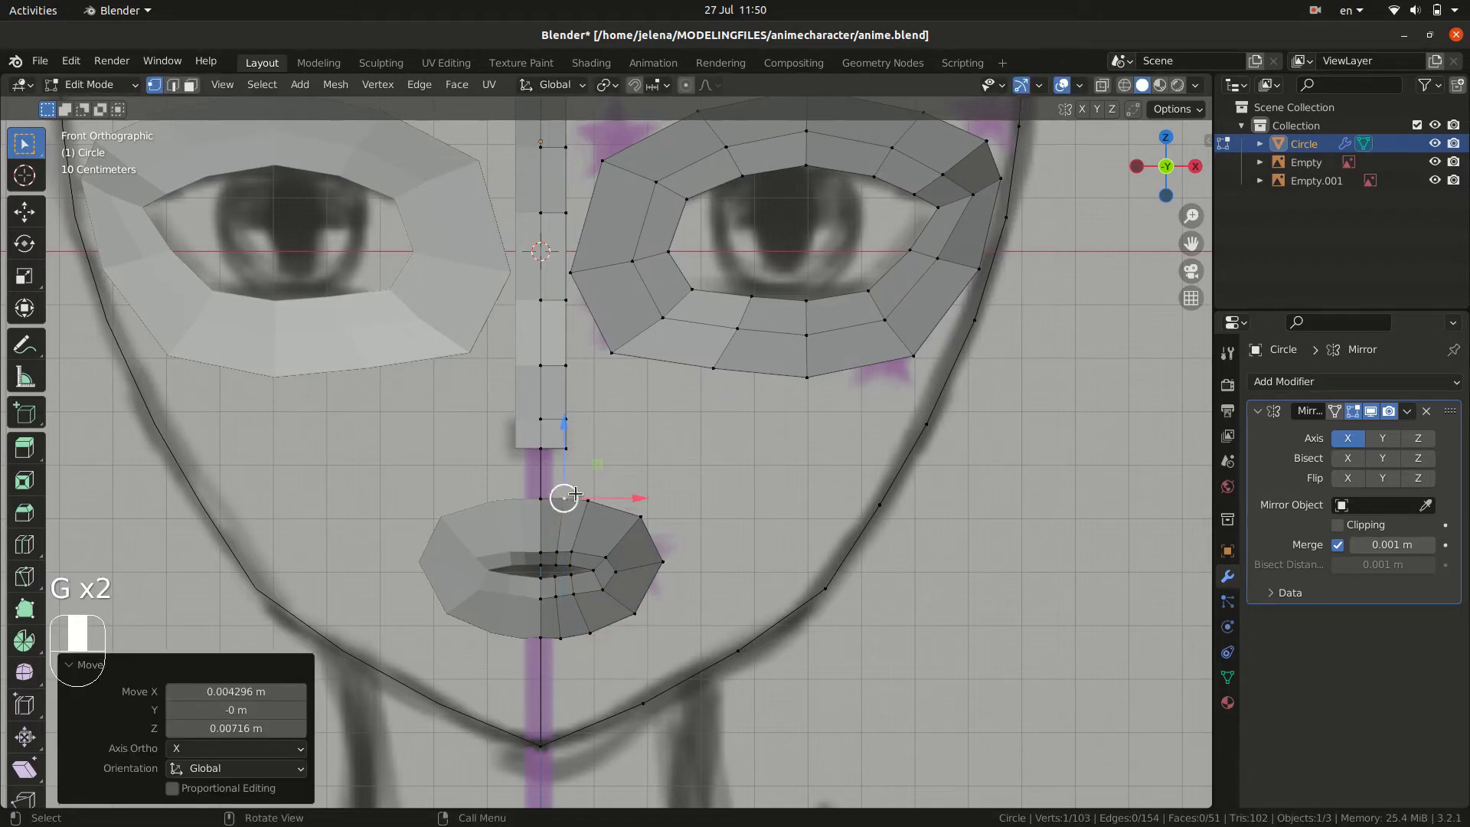
shift+click(546, 452)
shift+click(566, 451)
shift+click(543, 496)
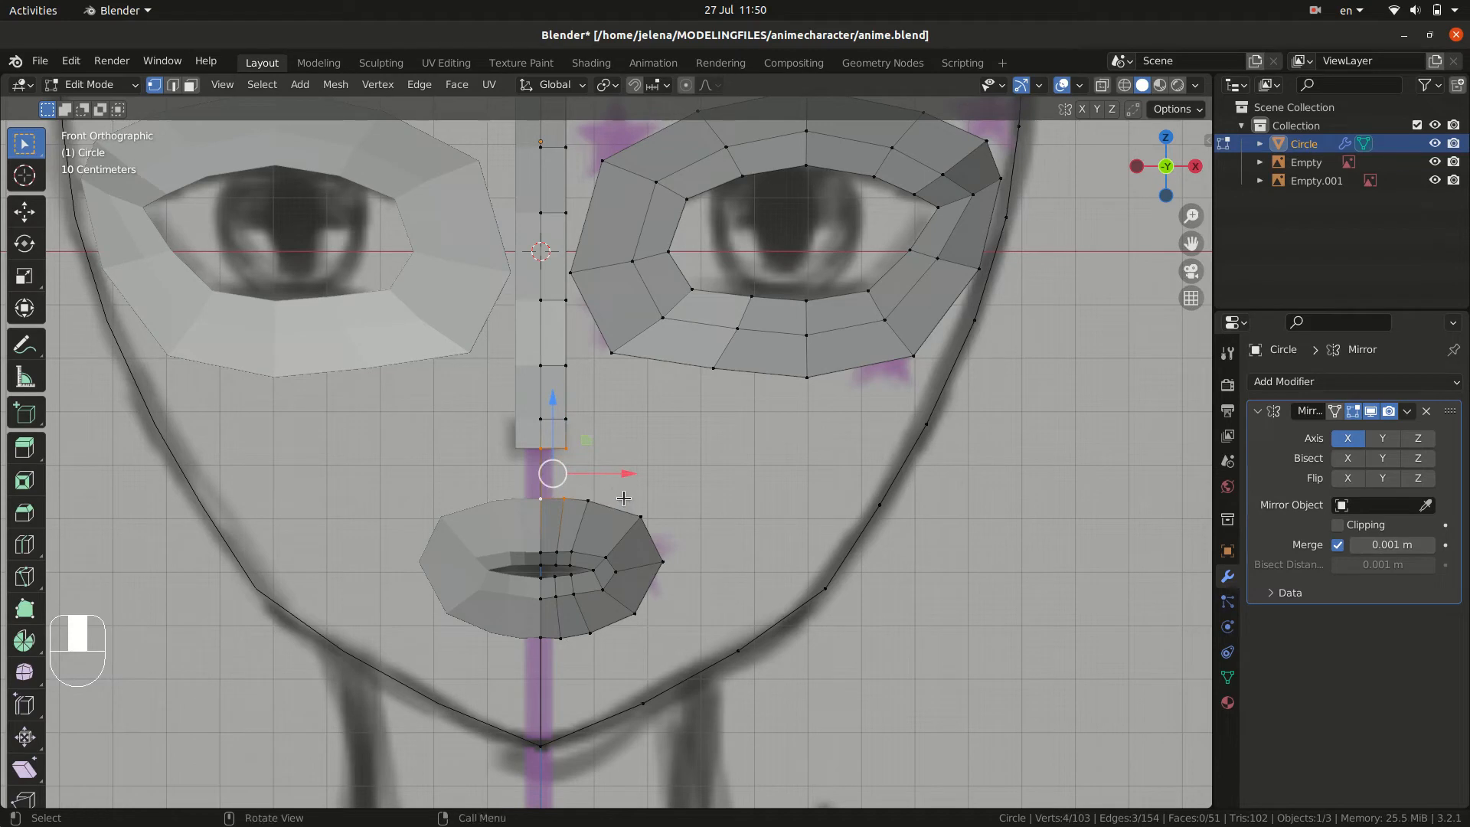
key(f)
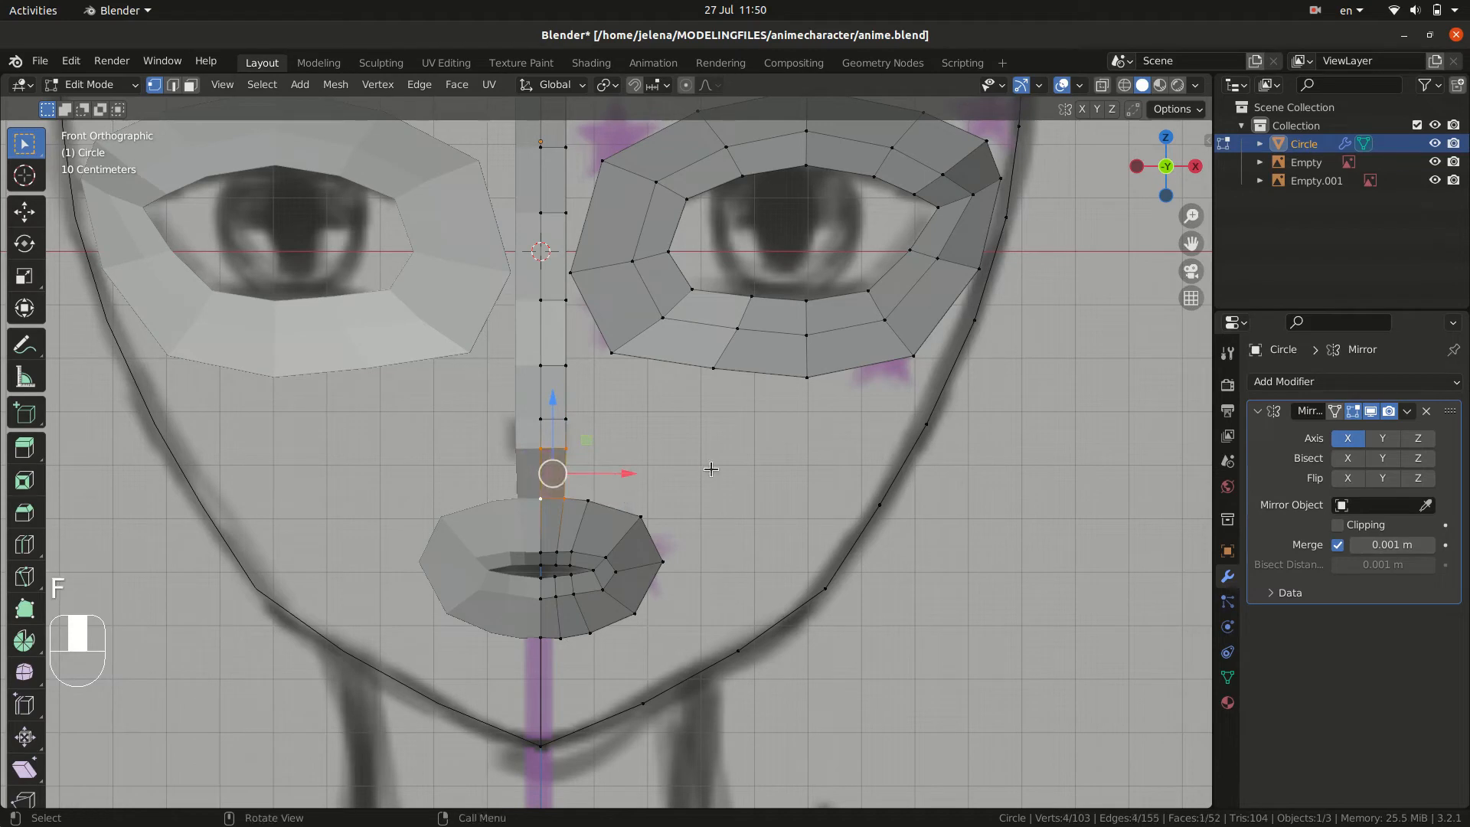
- Cut the jaw outline edge beside the chin tip and fill a face between the lower lip and the chin
key(ctrl+r)
click(589, 738)
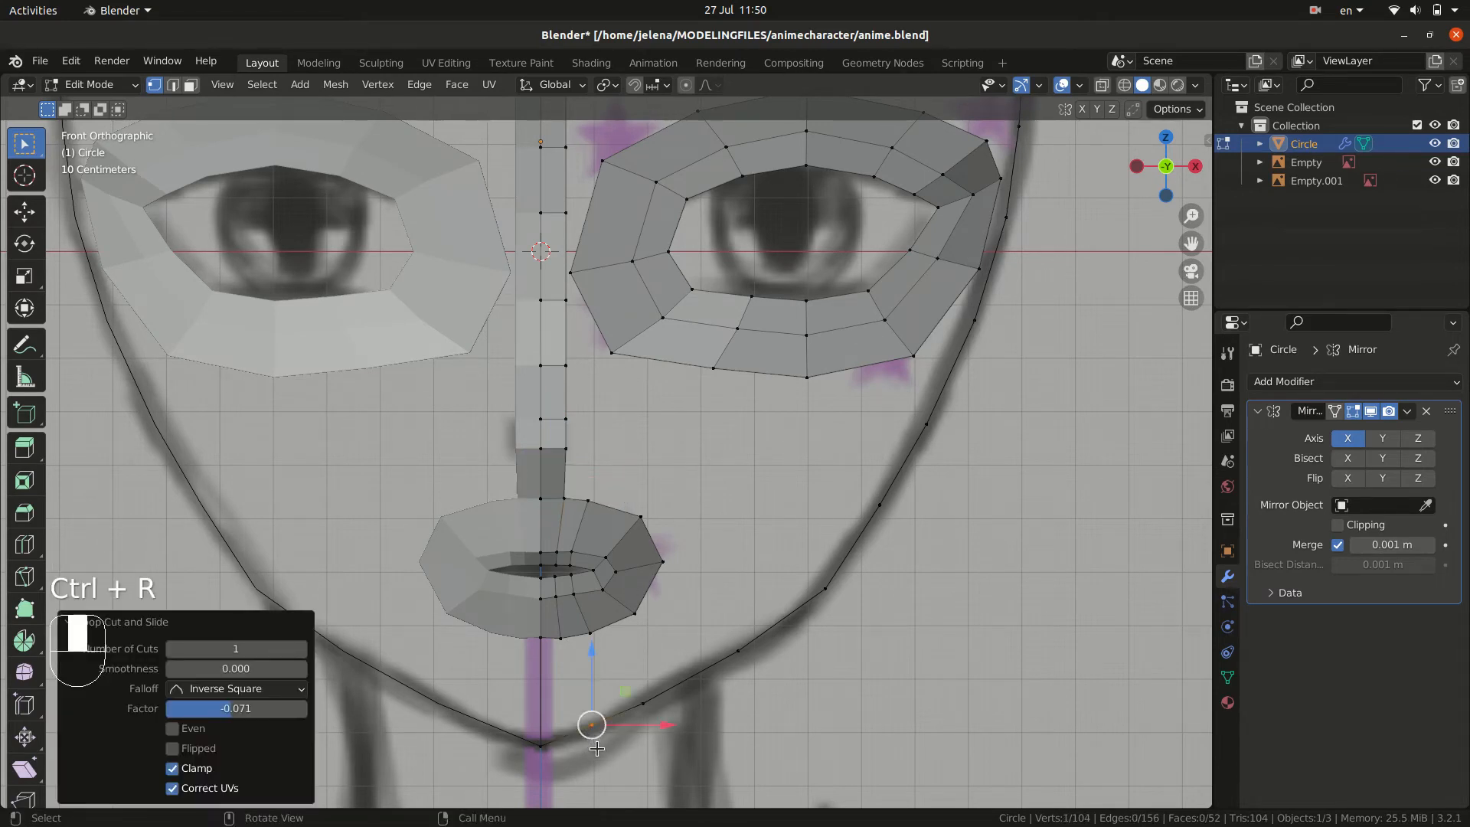
shift+click(542, 642)
shift+click(552, 649)
shift+click(553, 745)
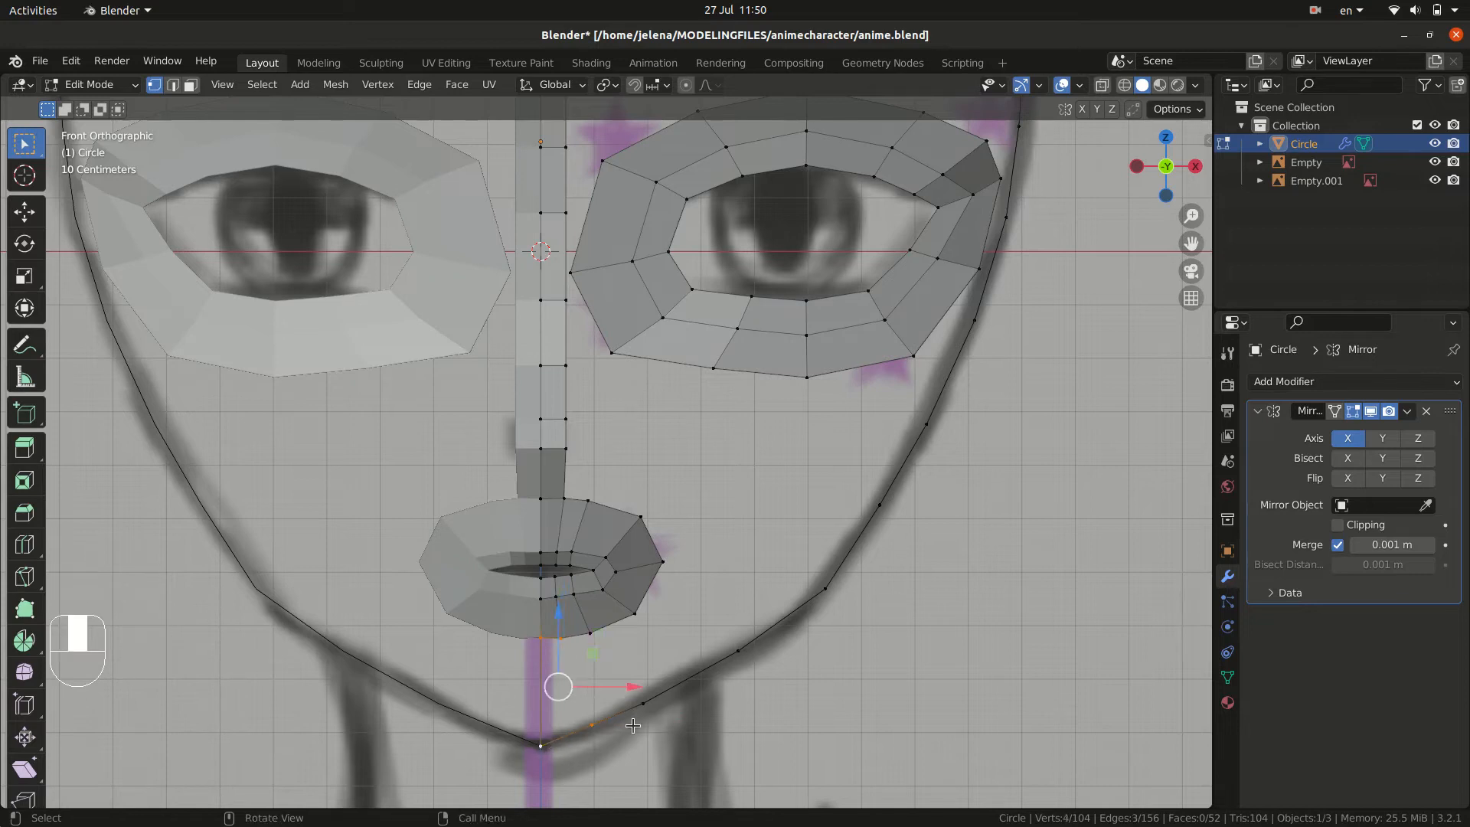
key(f)
- Add a loop cut across the chin face at factor -0.015 and move its outer vertex about -0.007 m along Y and -0.014 m along Z
middle_drag(759, 684, 703, 672)
key(ctrl+r)
click(578, 696)
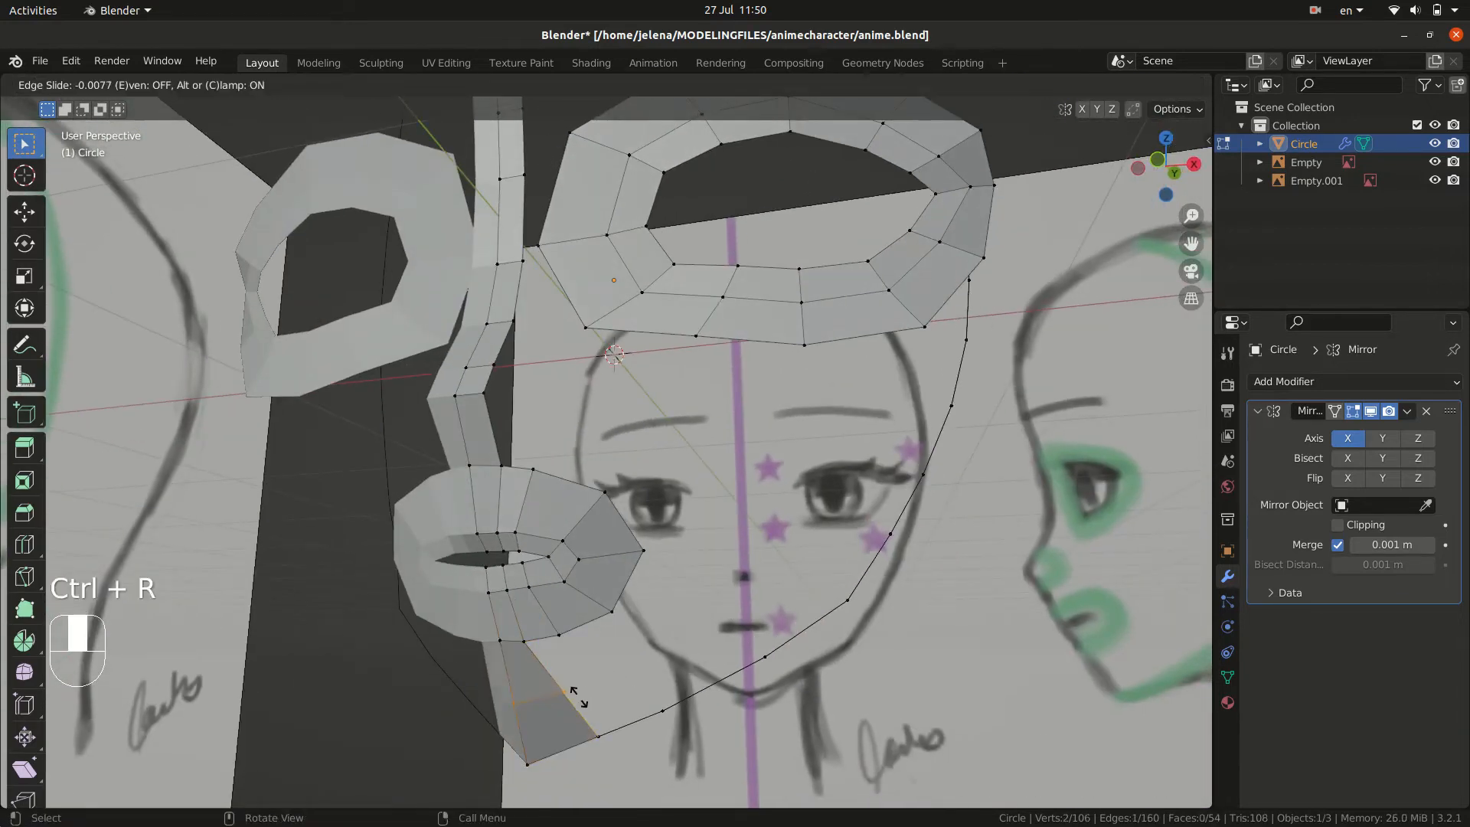
click(578, 695)
key(KP_3)
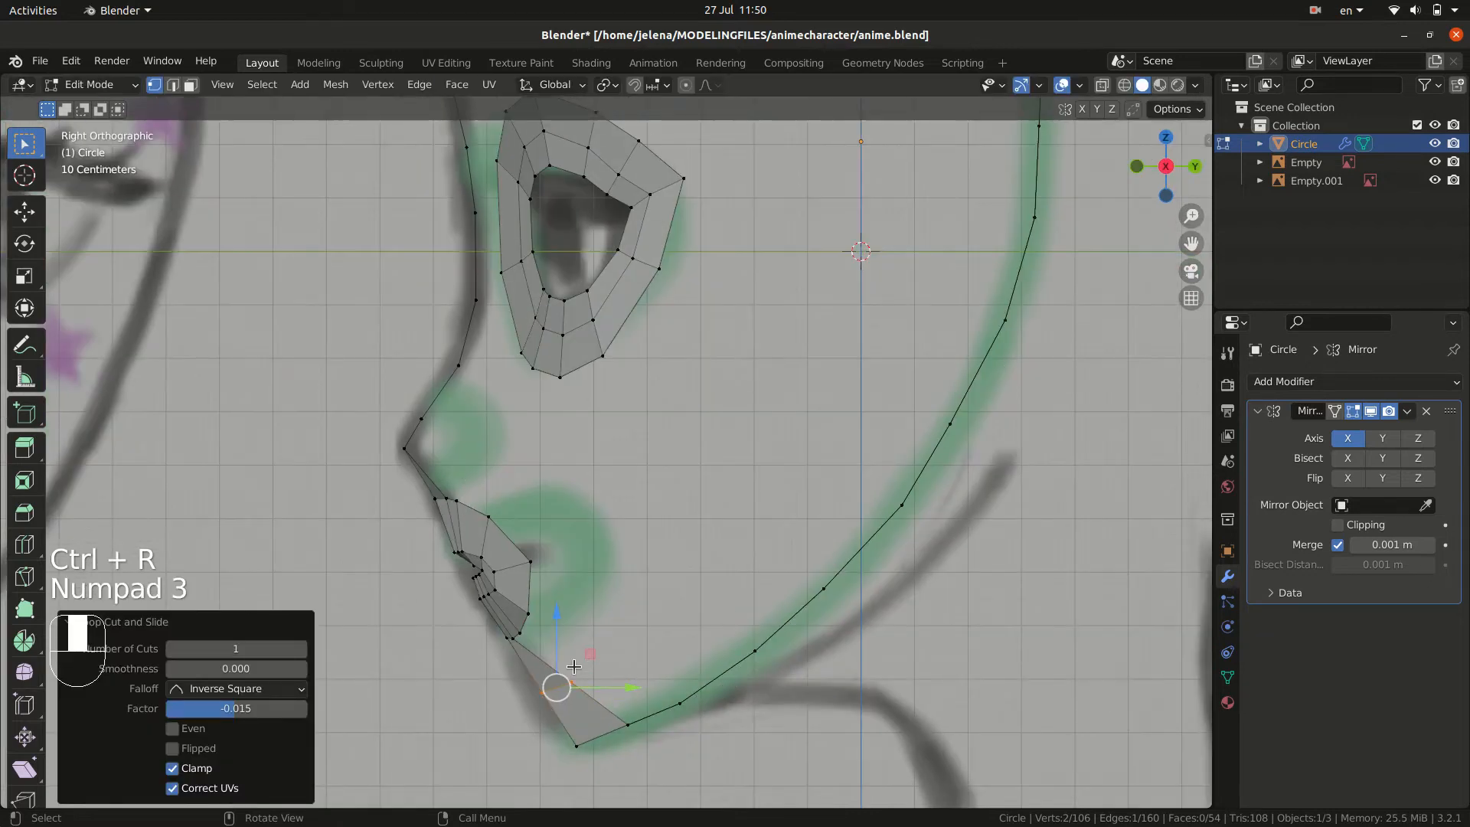
click(558, 687)
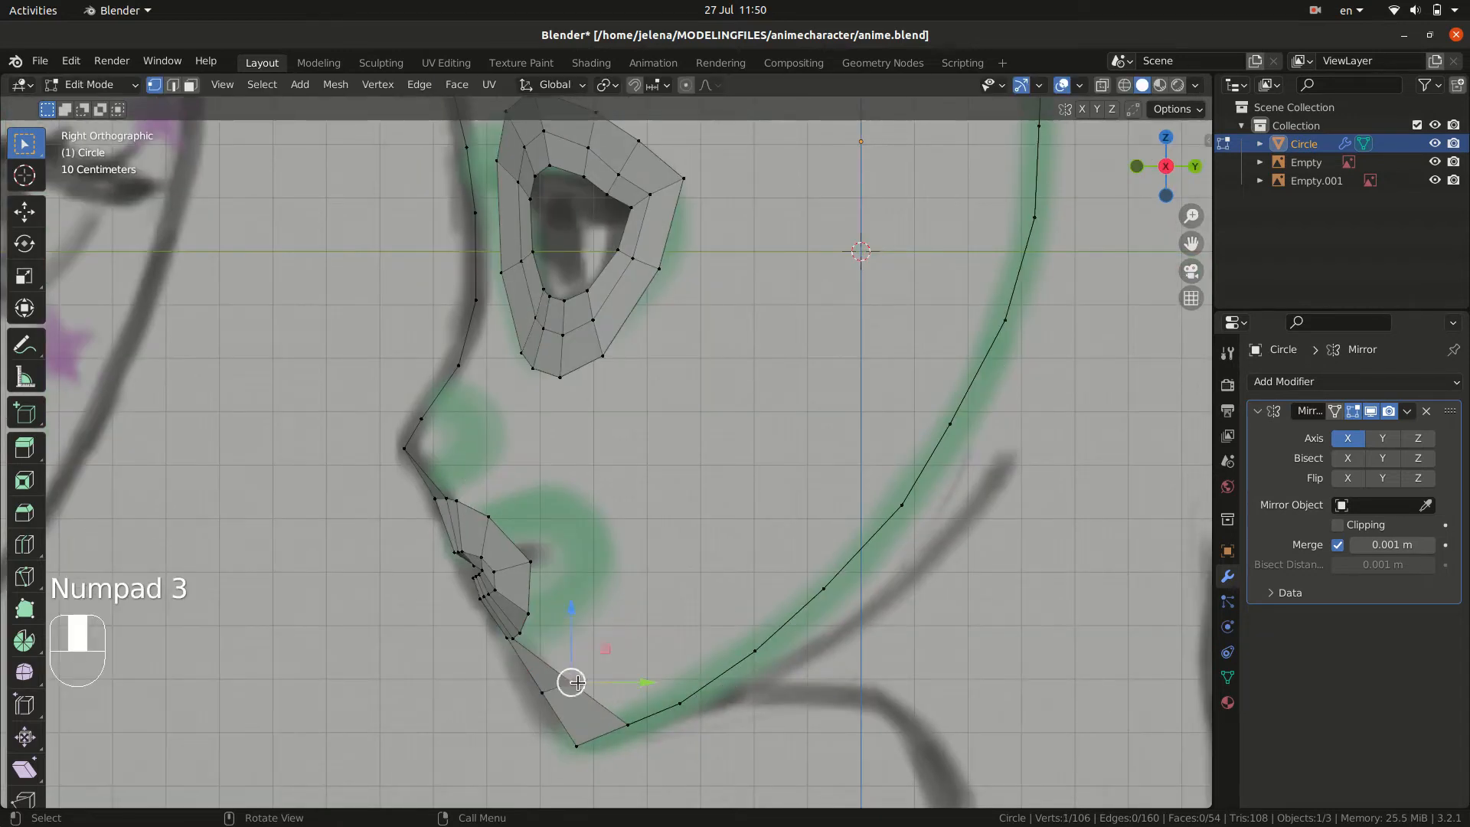
key(g)
click(575, 689)
middle_drag(576, 689, 743, 471)
key(KP_1)
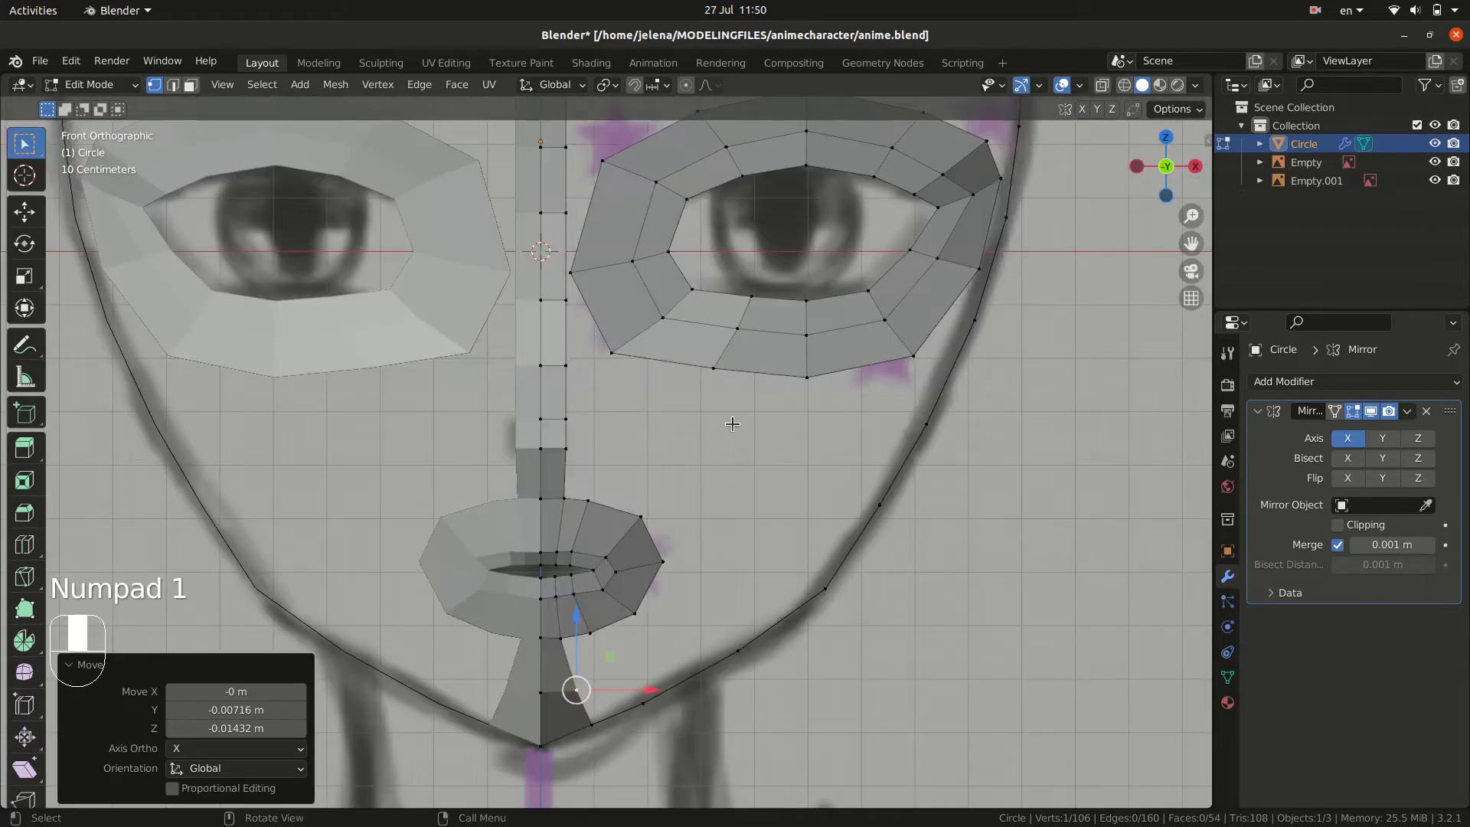
ctrl+middle_drag(701, 409, 709, 359)
shift+middle_drag(709, 358, 751, 507)
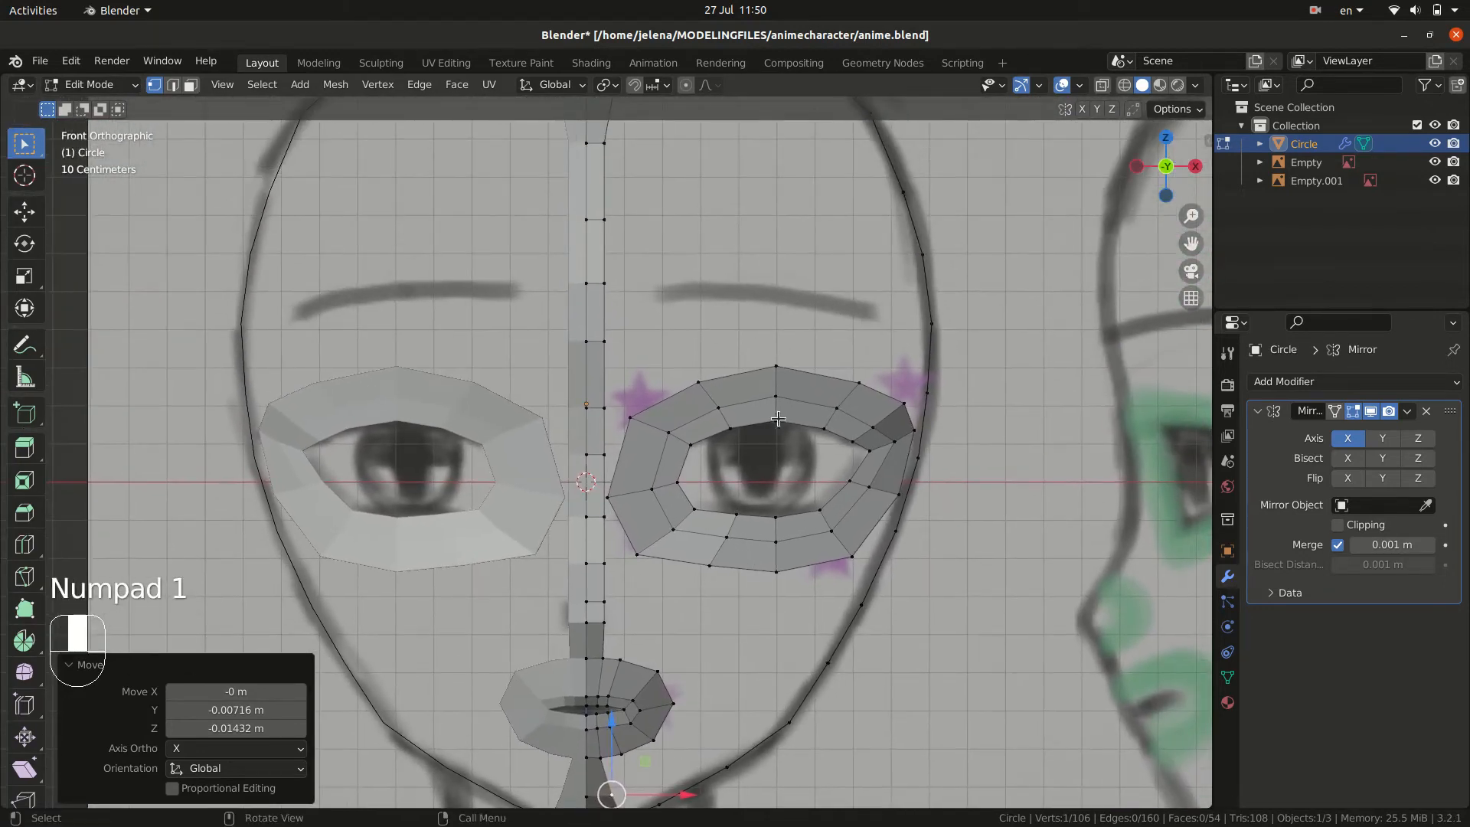
- Turn on X-ray display for the face mesh in the front view
key(alt+z)
scroll(766, 452, up, 3)
click(800, 509)
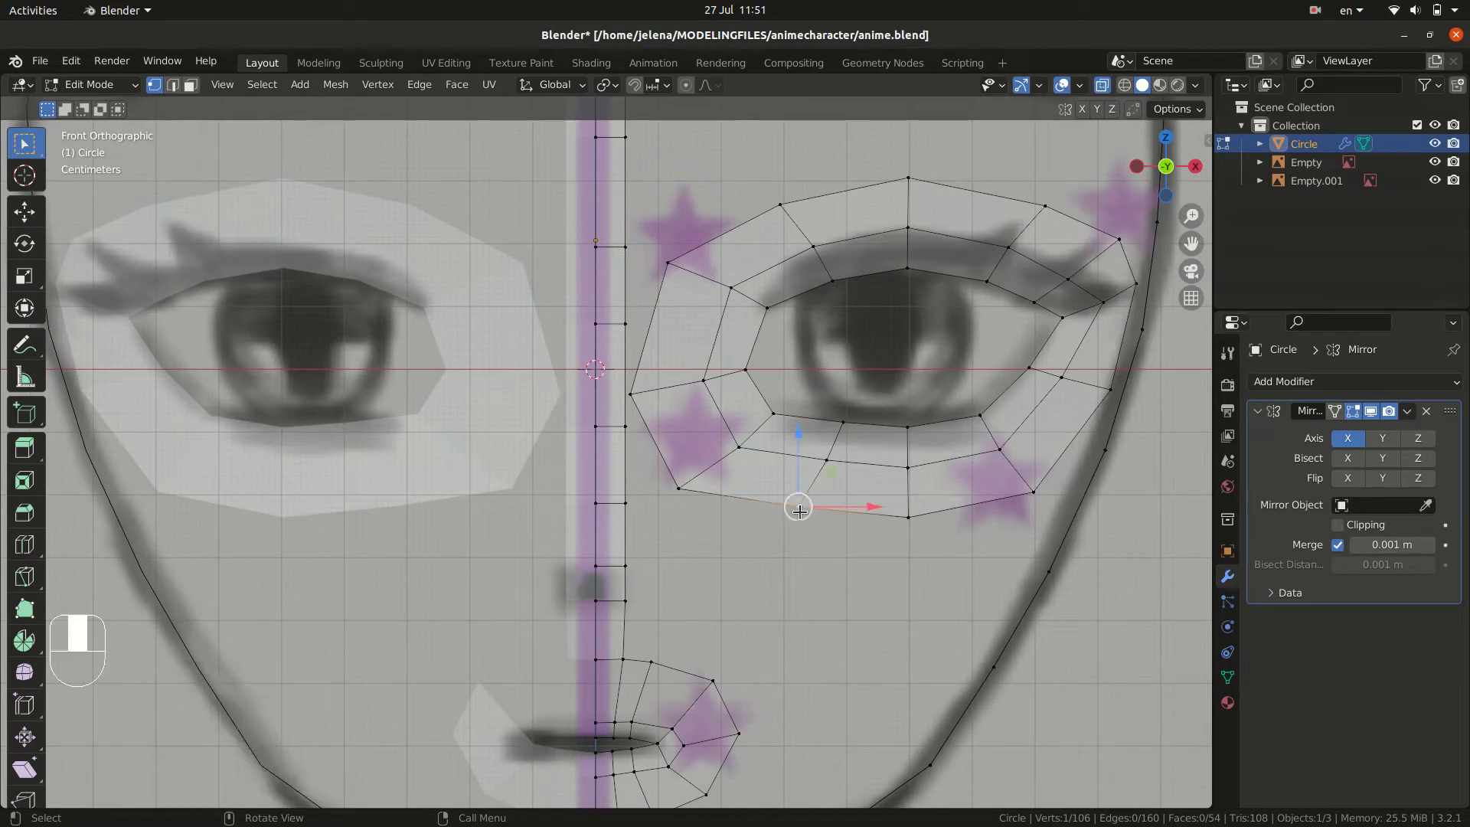
key(g)
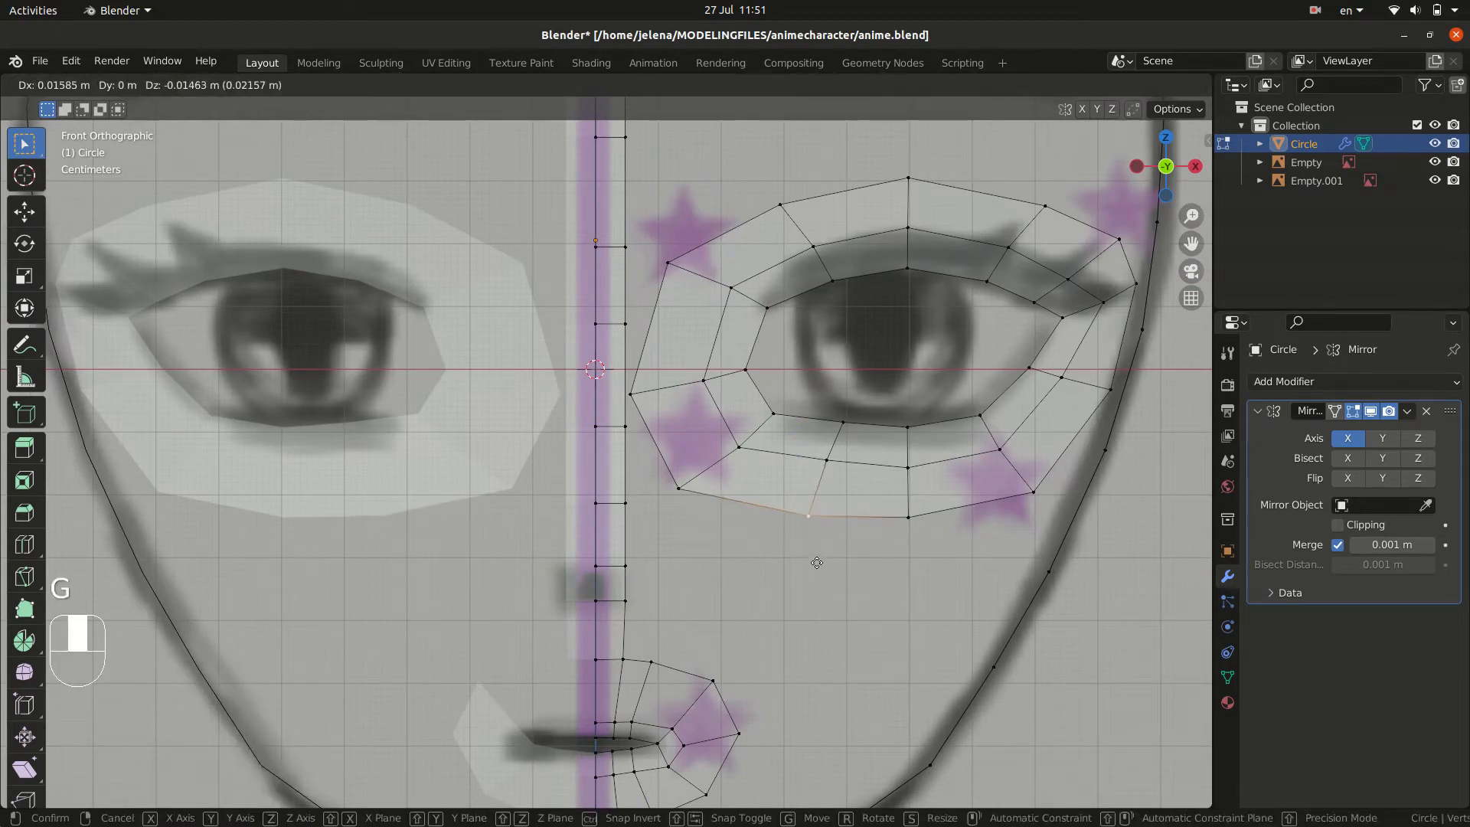
click(808, 563)
key(ctrl+z)
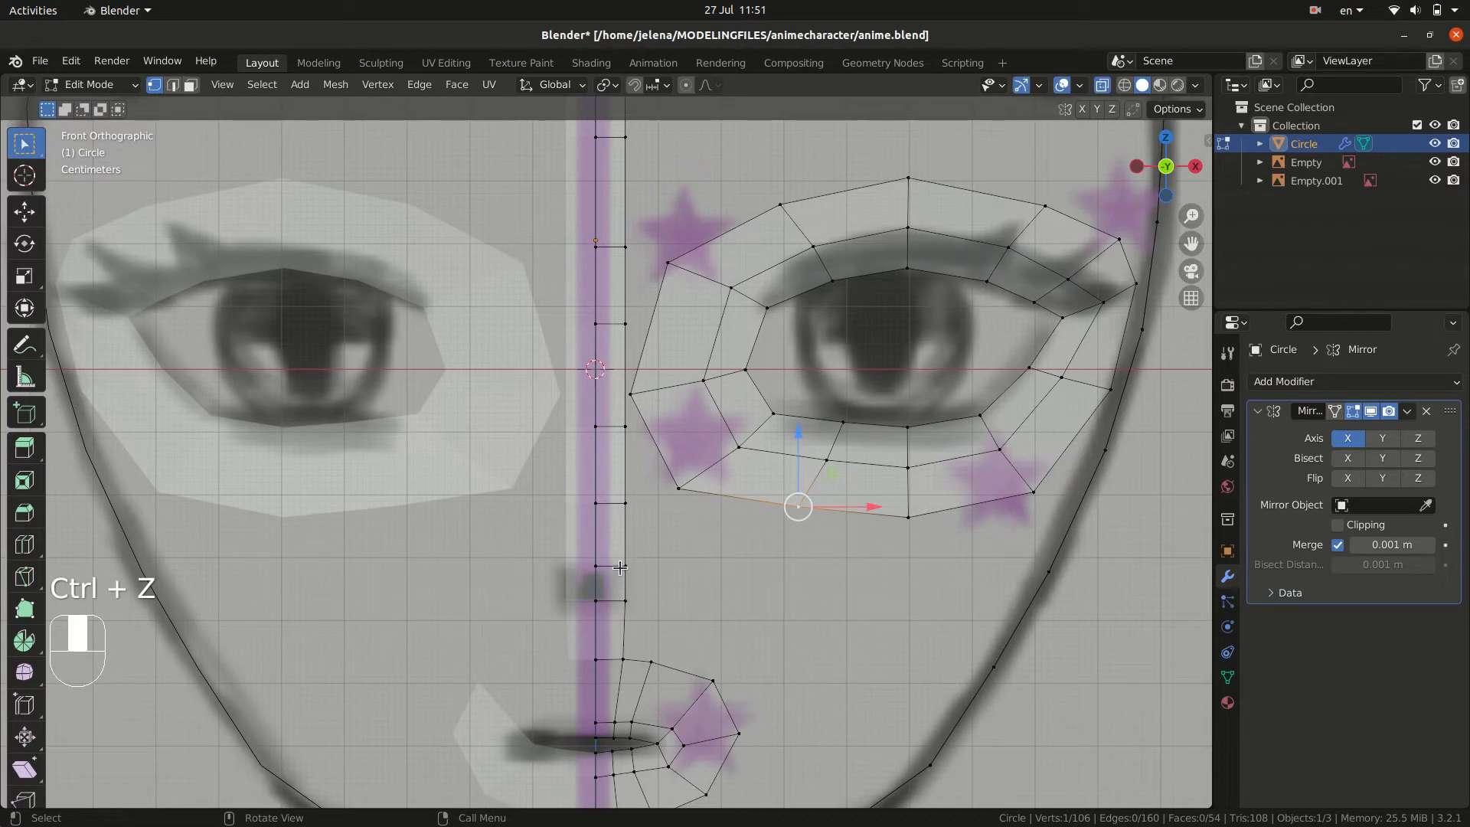
- Merge the two side vertices of the centre strip beside the nose tip at their center
drag(615, 559, 675, 616)
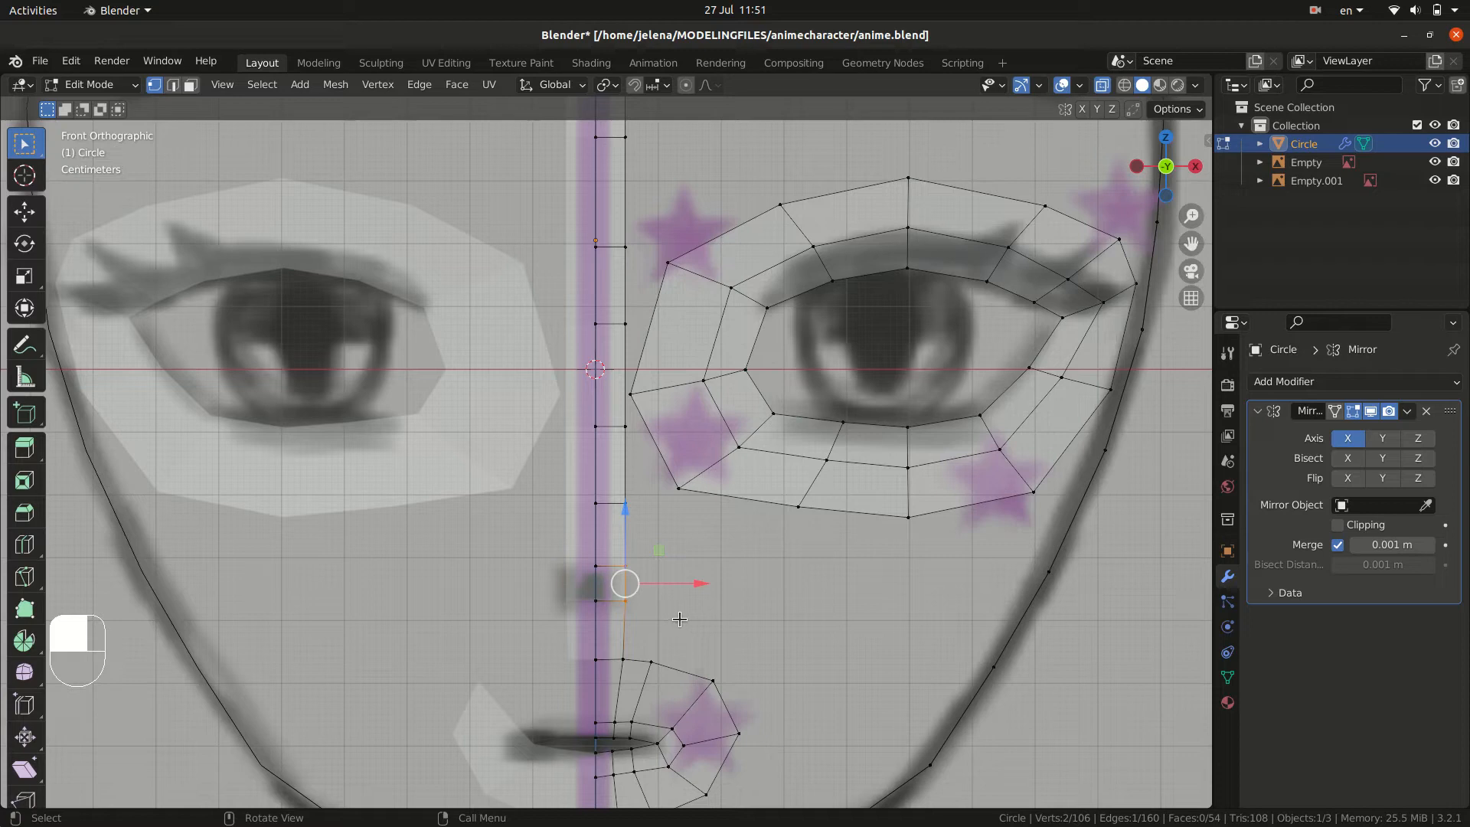
key(m)
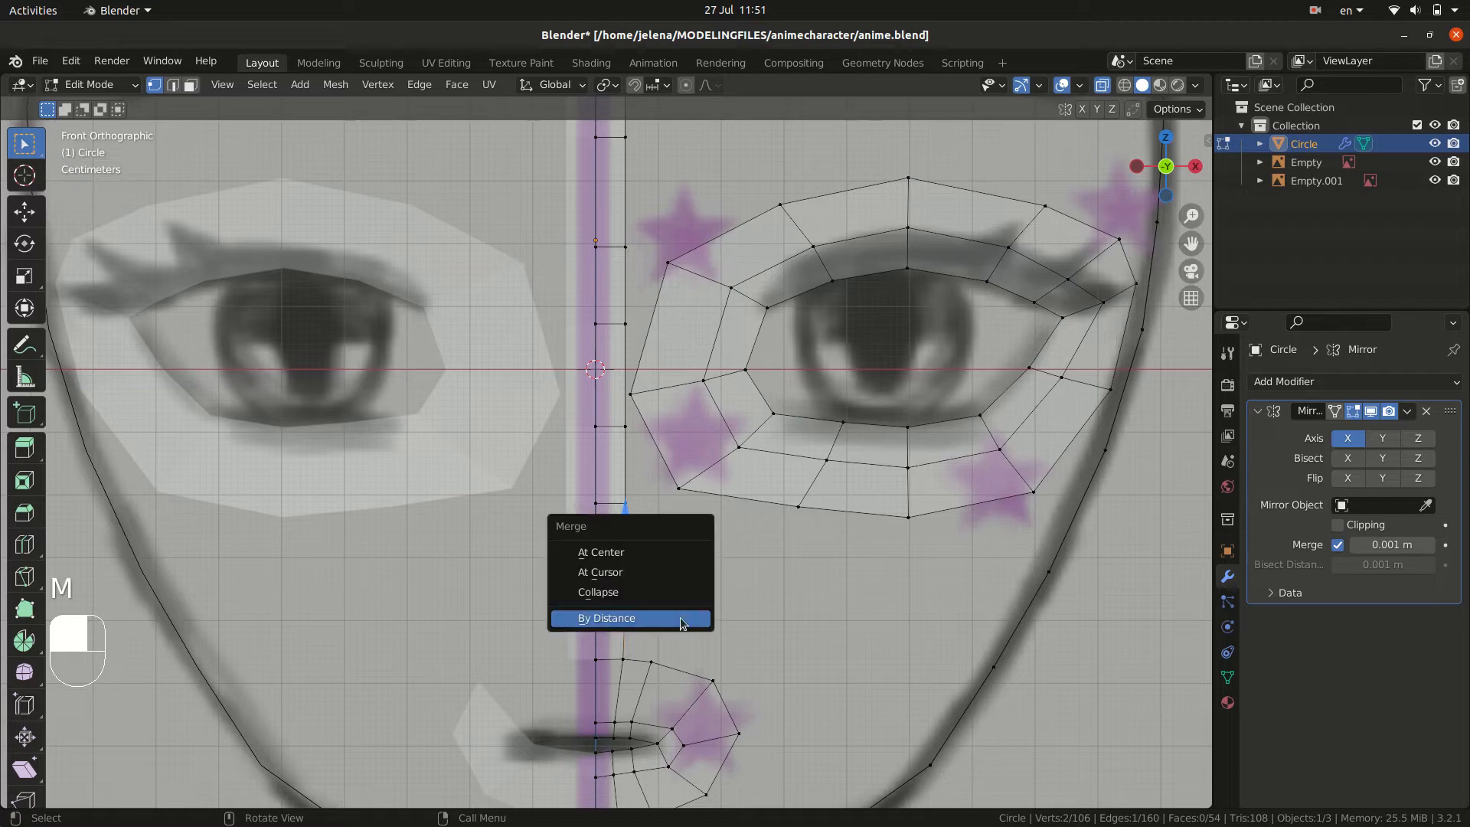
click(672, 562)
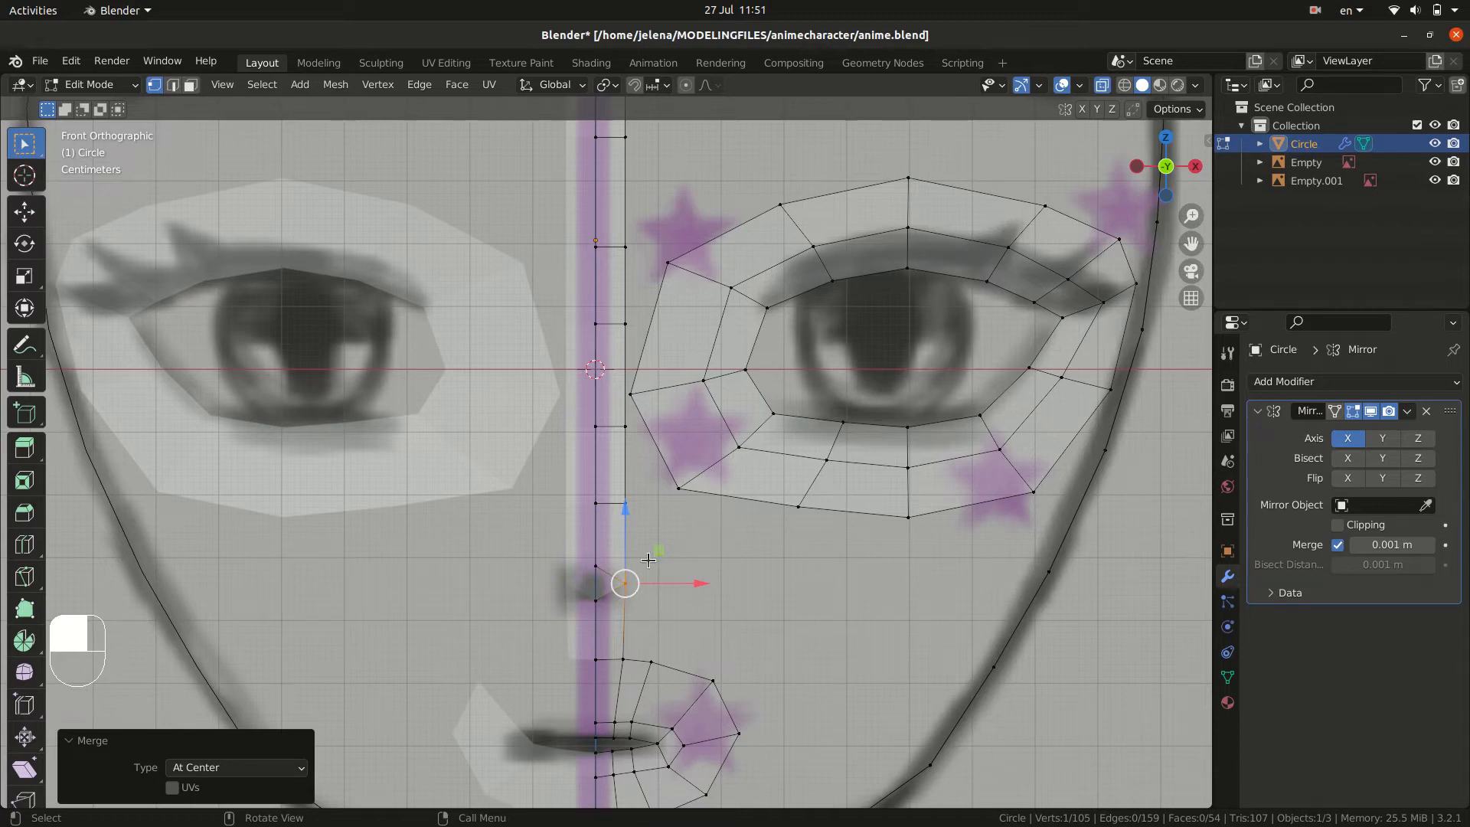
- Delete the triangular face at the nose tip
click(592, 569)
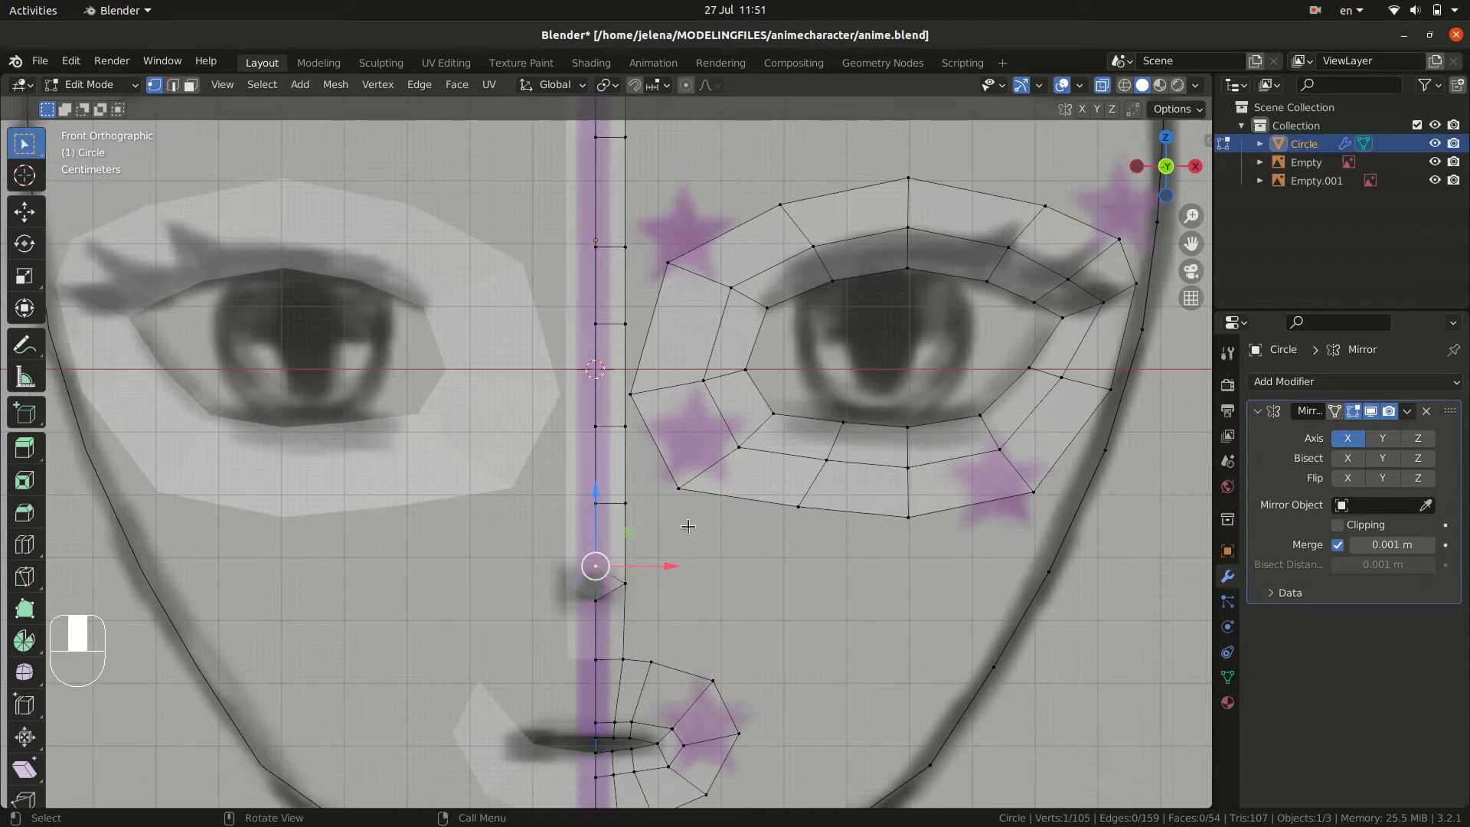
key(3)
click(610, 592)
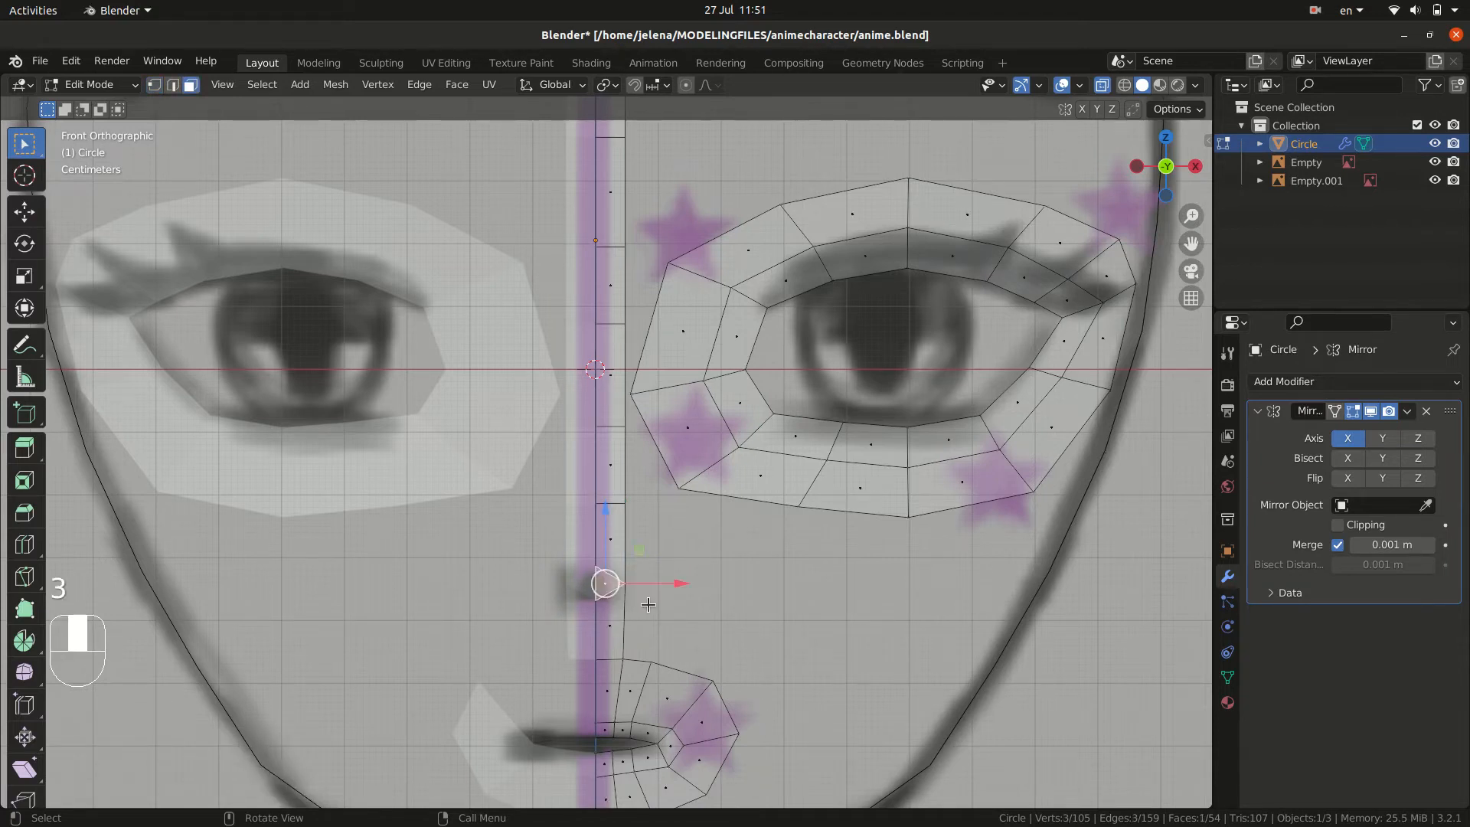
key(x)
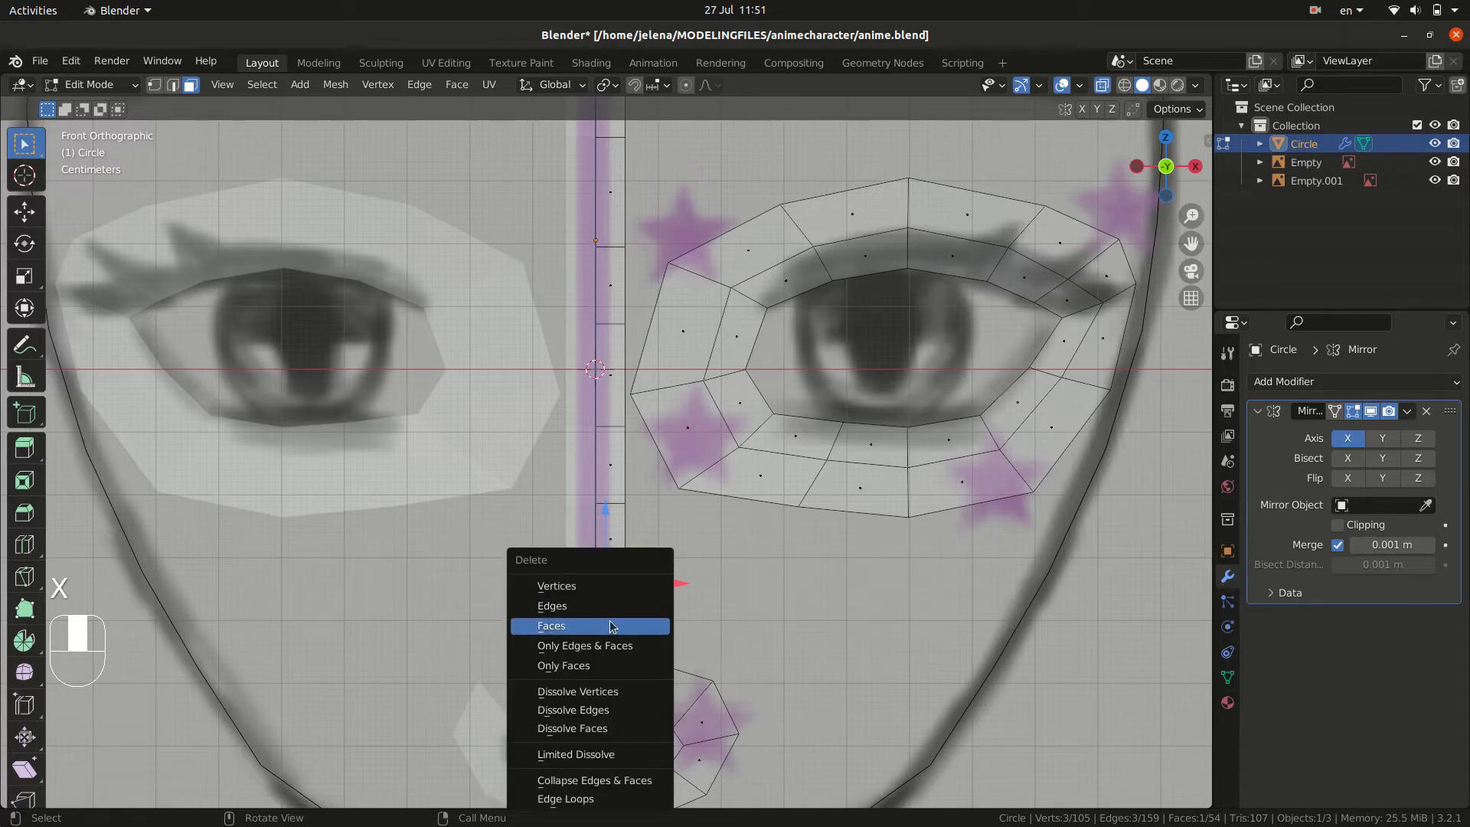
click(615, 625)
- Extrude the upper midline vertex of the nose gap about 0.028 m down along Z, and enable Clipping on the Mirror modifier
key(1)
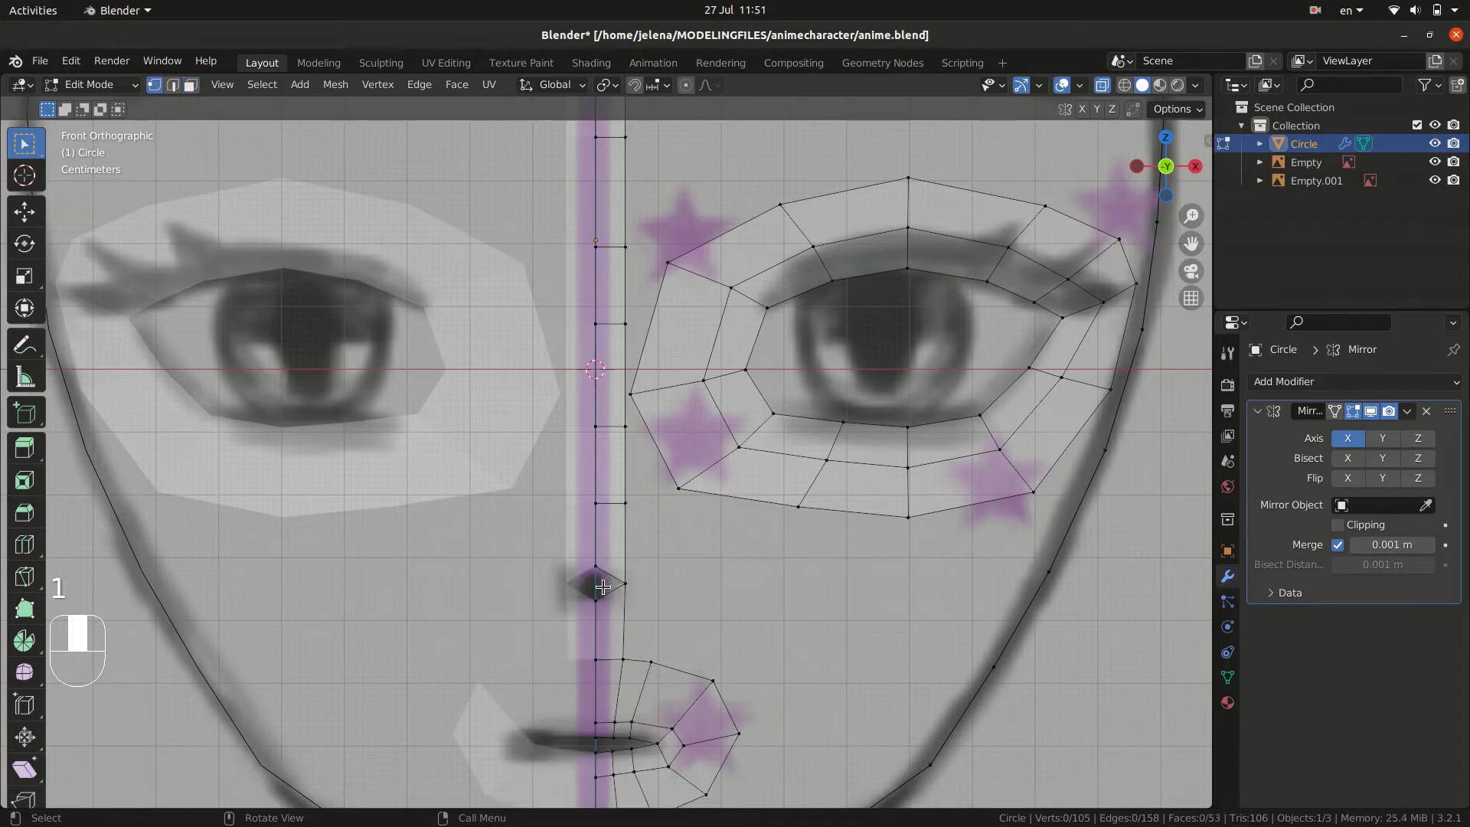
click(599, 571)
key(e)
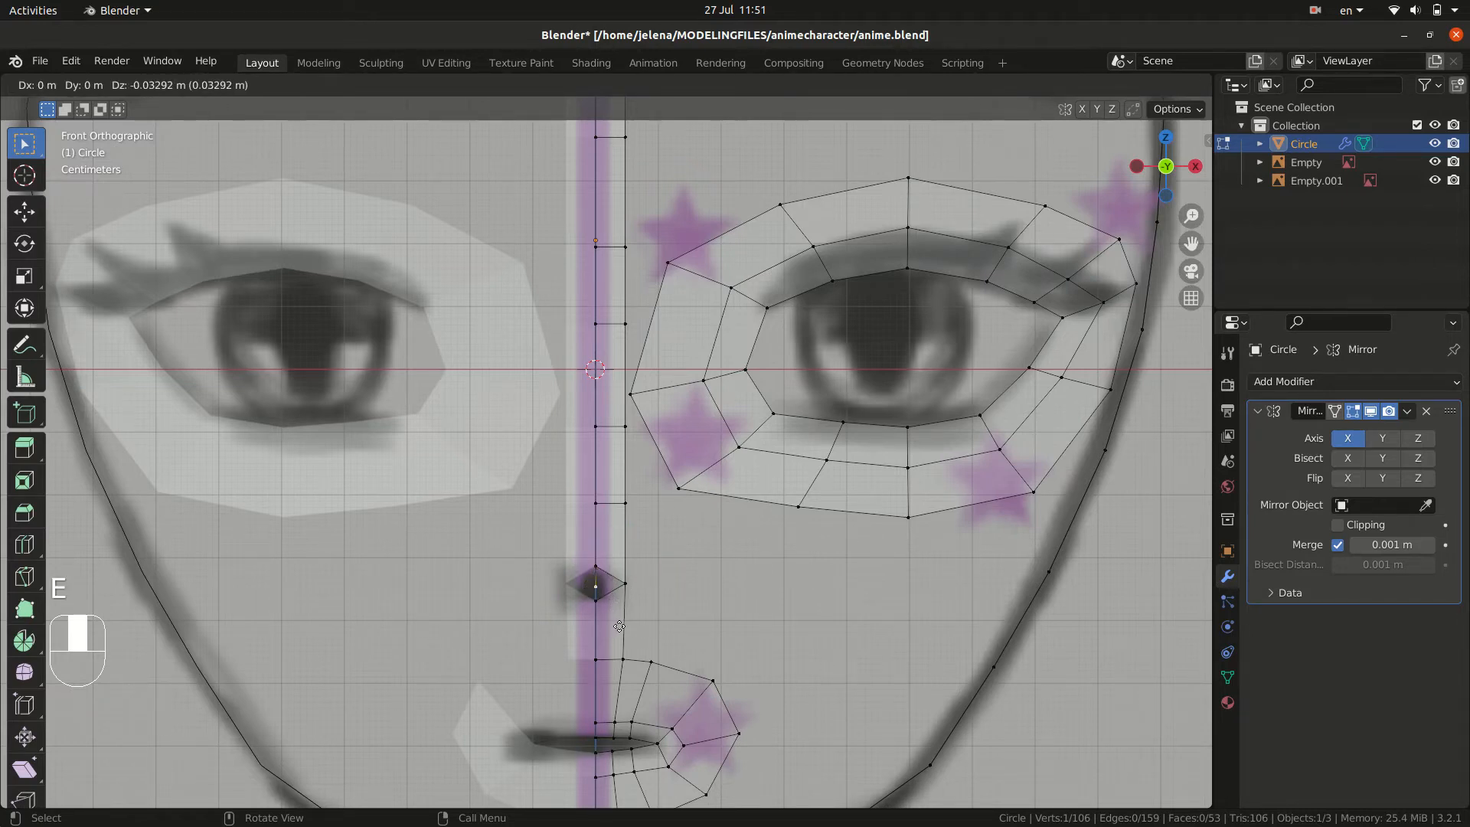
key(z)
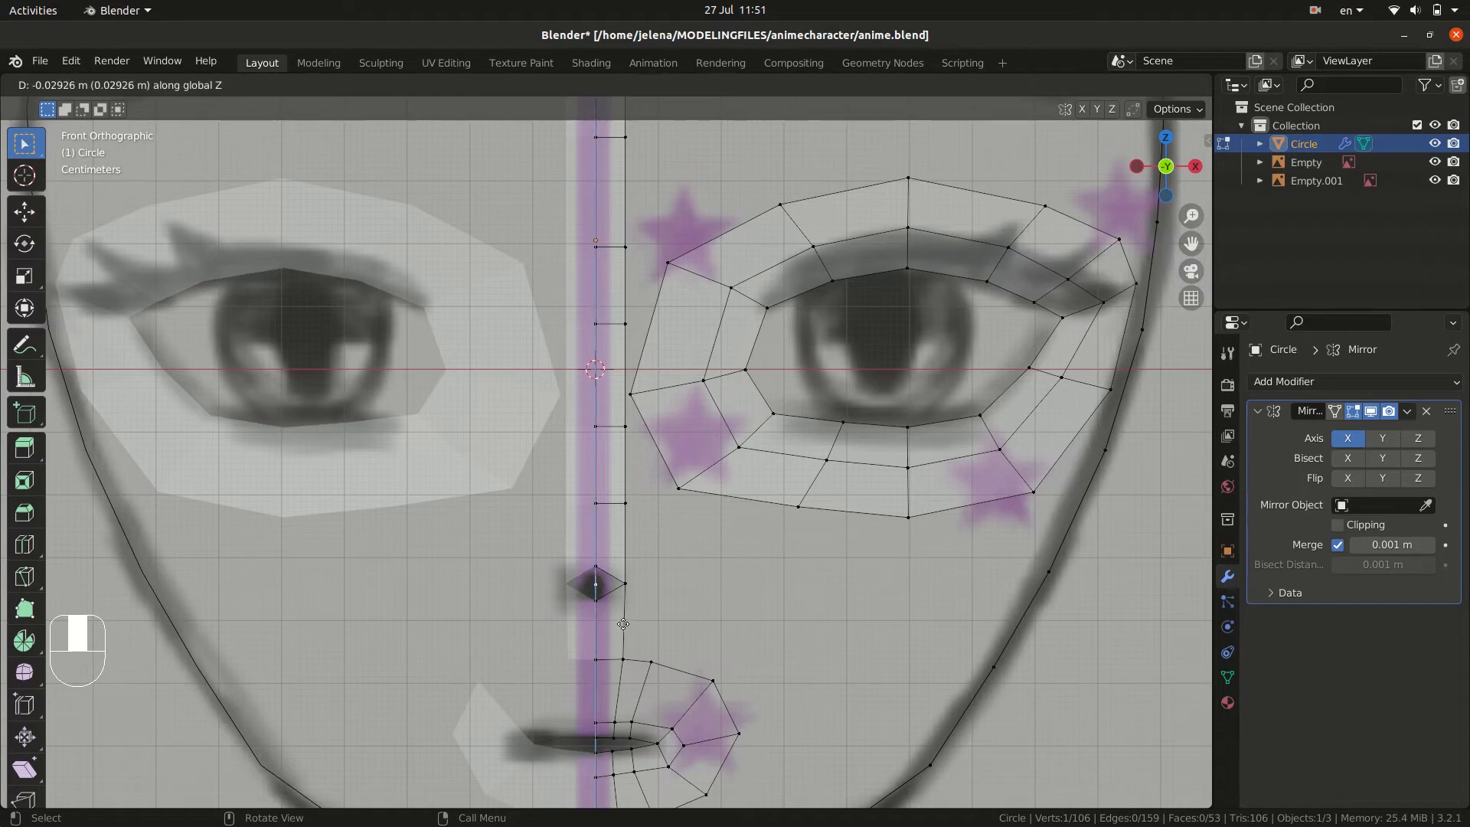
click(622, 623)
click(1338, 524)
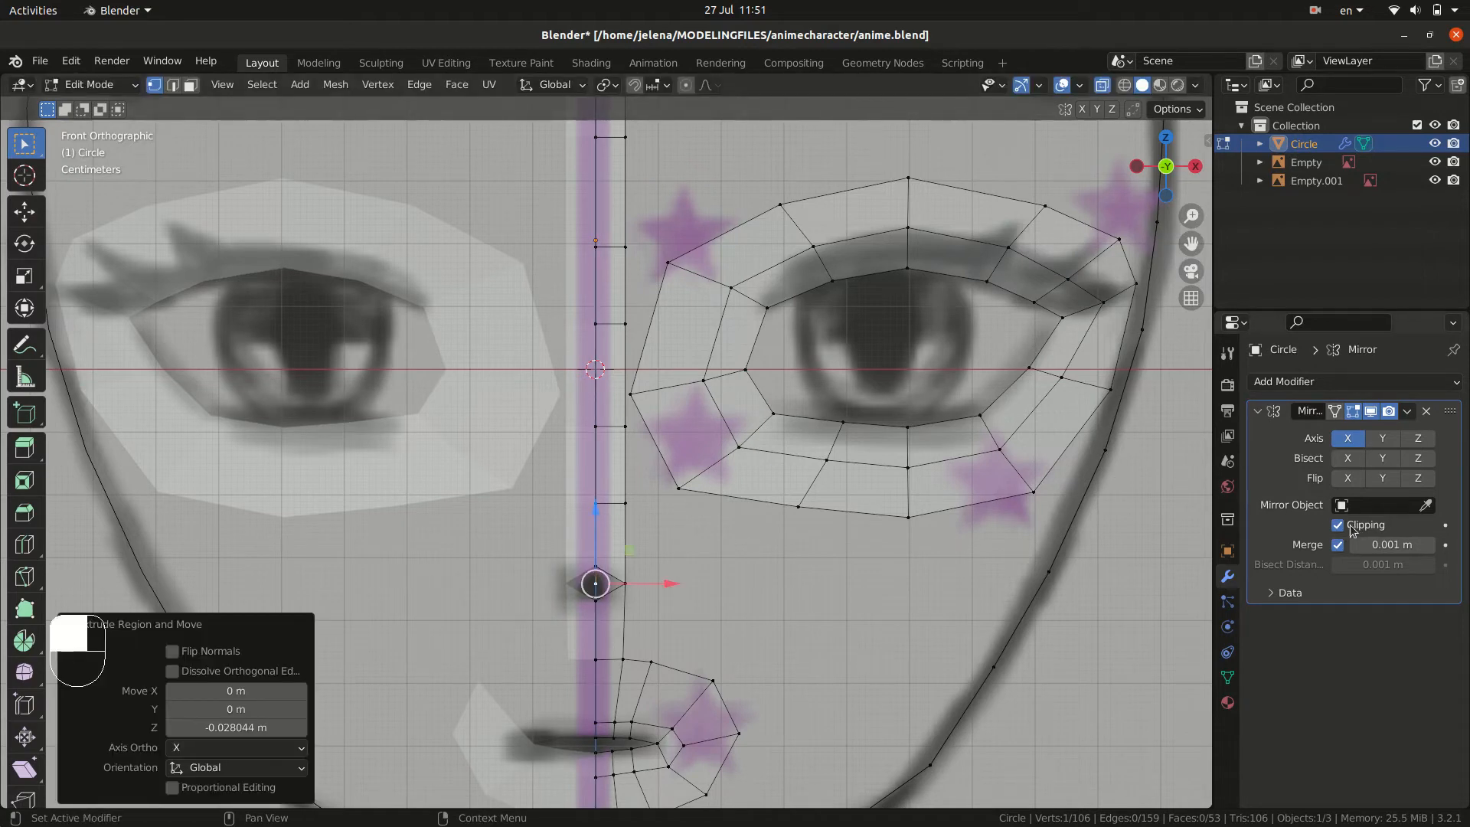
- Fill the nose-tip gap with a face between the three midline vertices and the merged side vertex
shift+click(596, 601)
shift+click(624, 585)
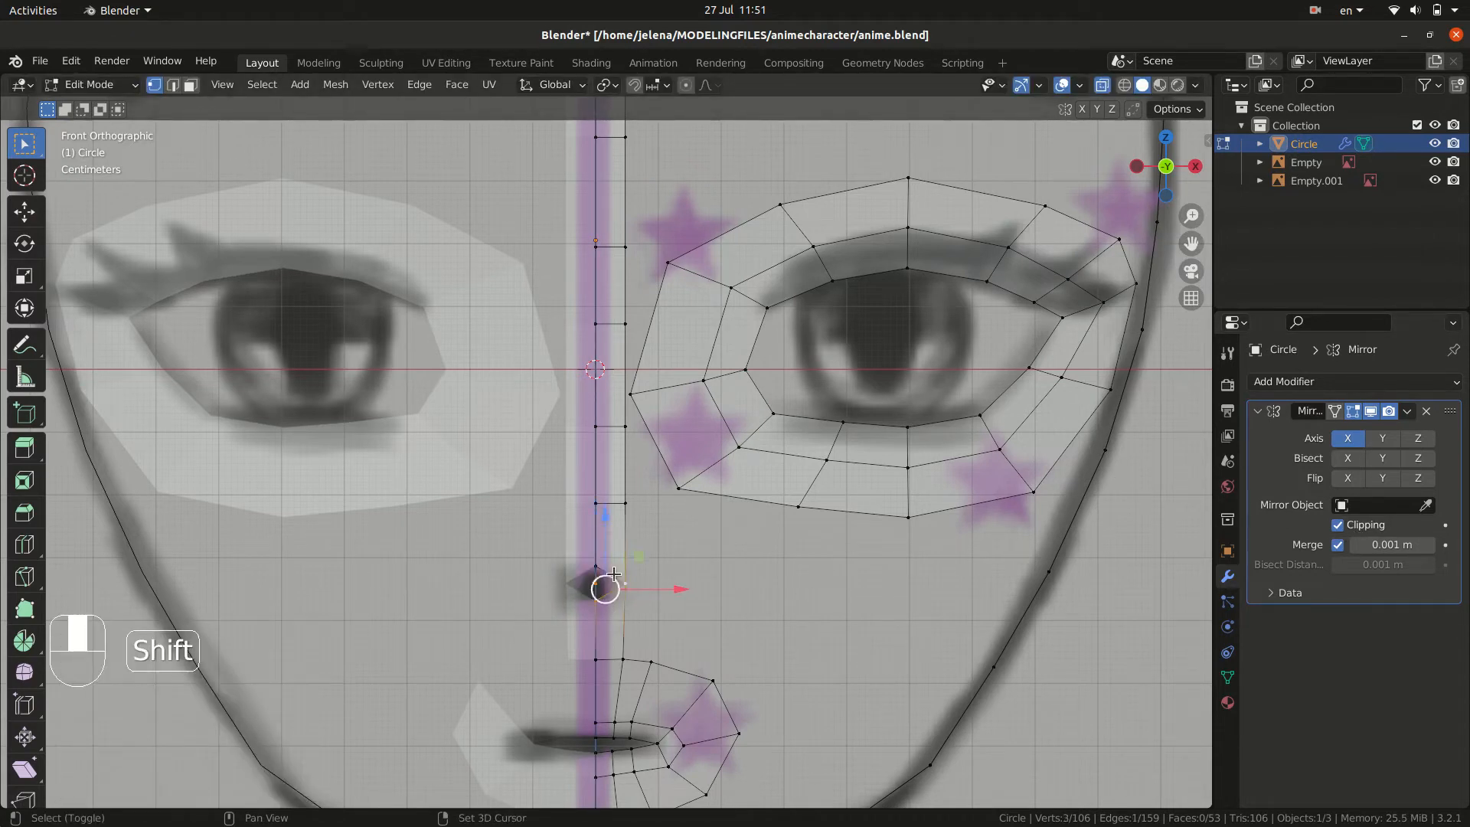
shift+click(595, 567)
key(f)
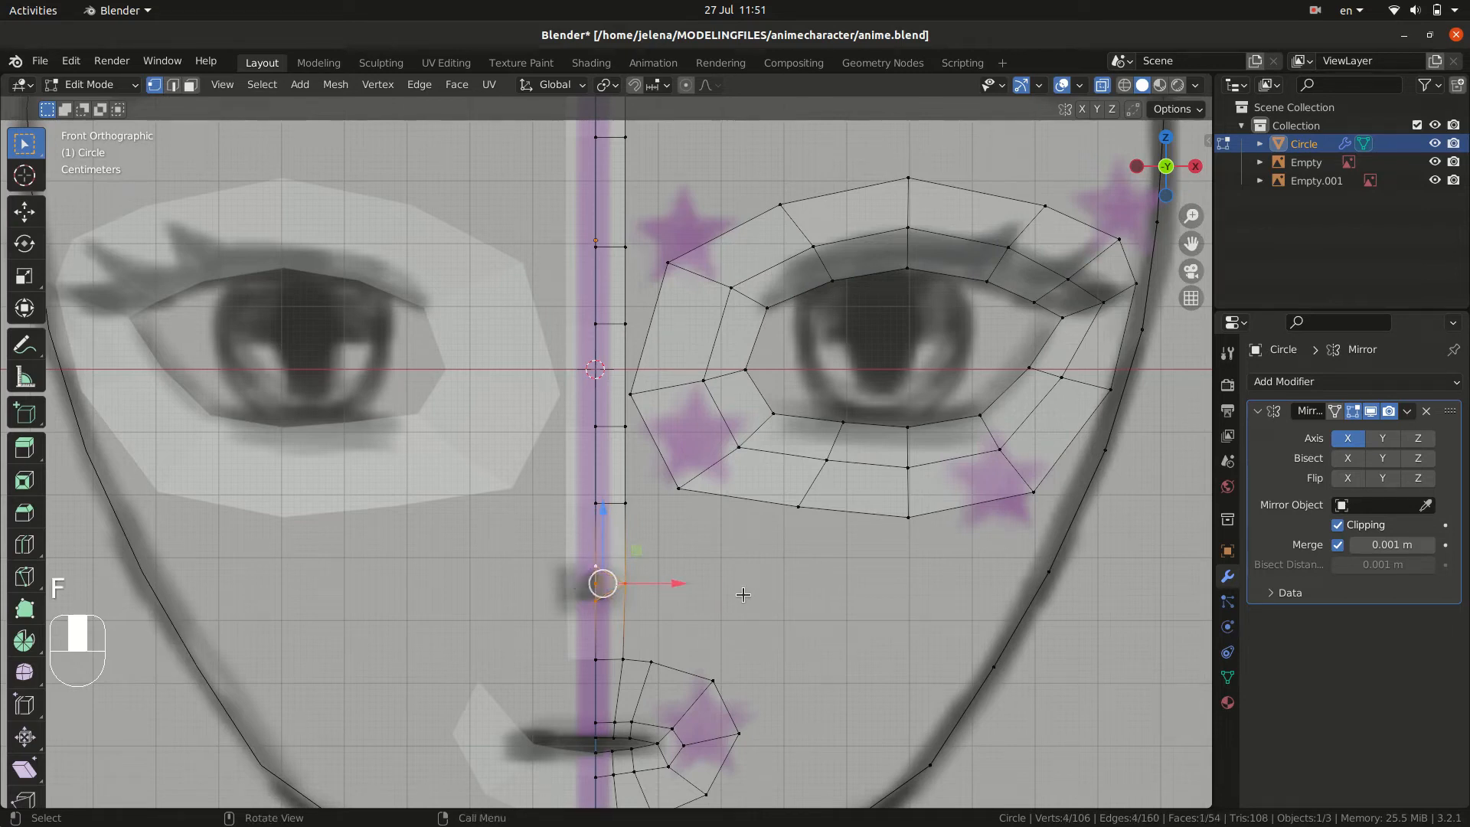
- In side view, move the middle nose-tip vertex about 0.045 m forward and 0.006 m down, and start moving the vertex above it
click(601, 585)
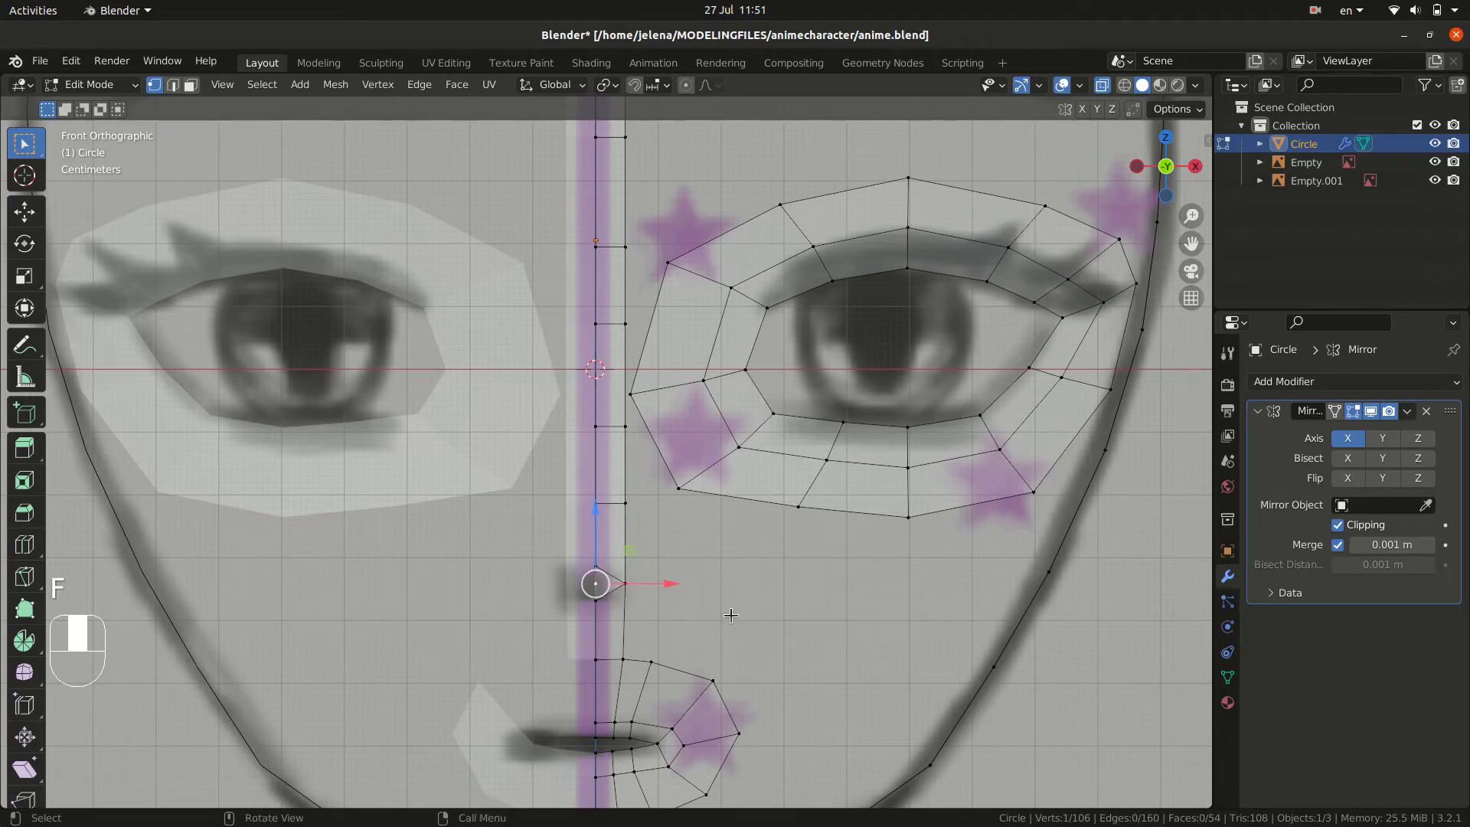
key(KP_3)
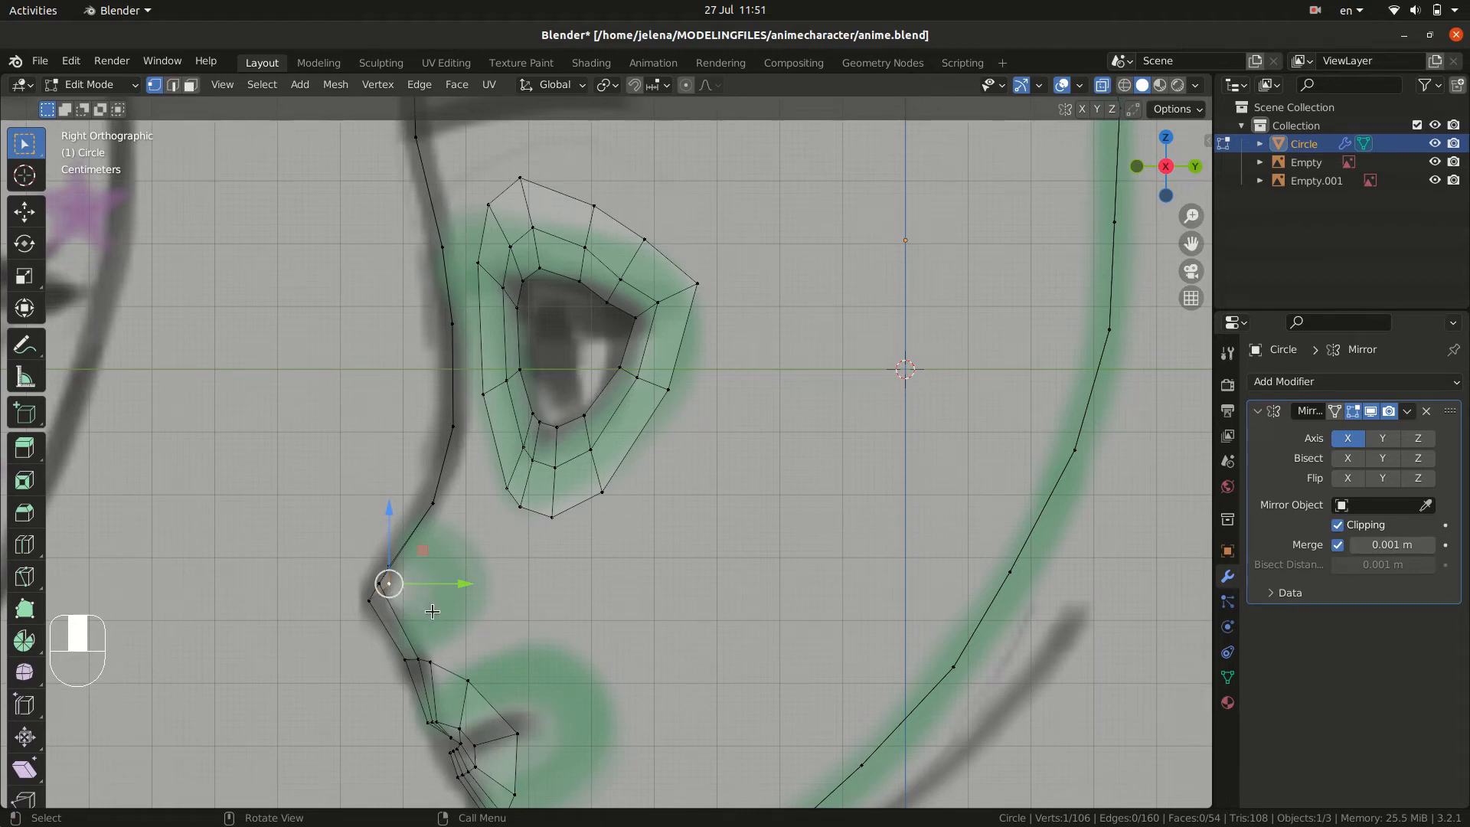
key(g)
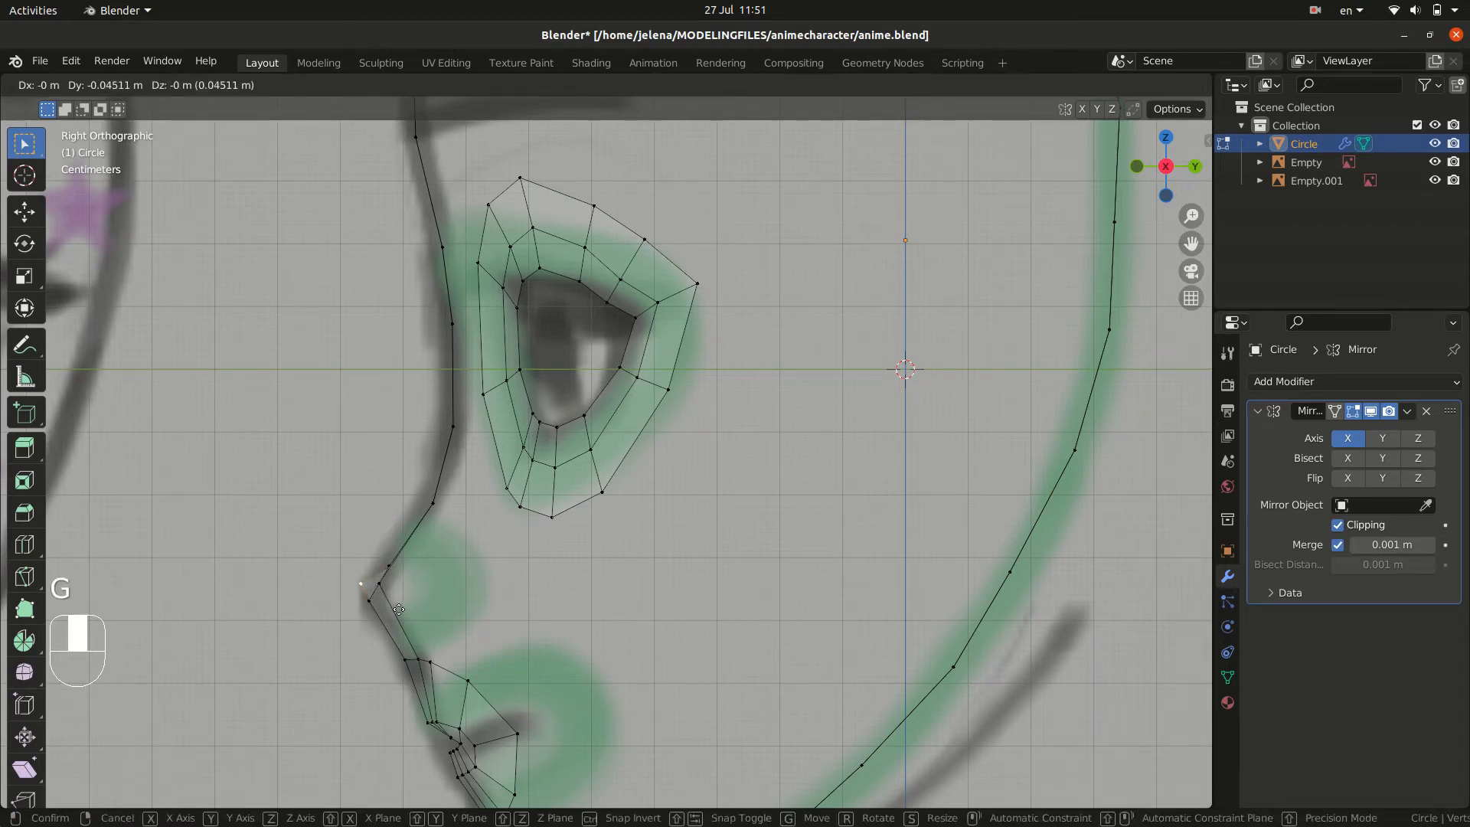
click(397, 613)
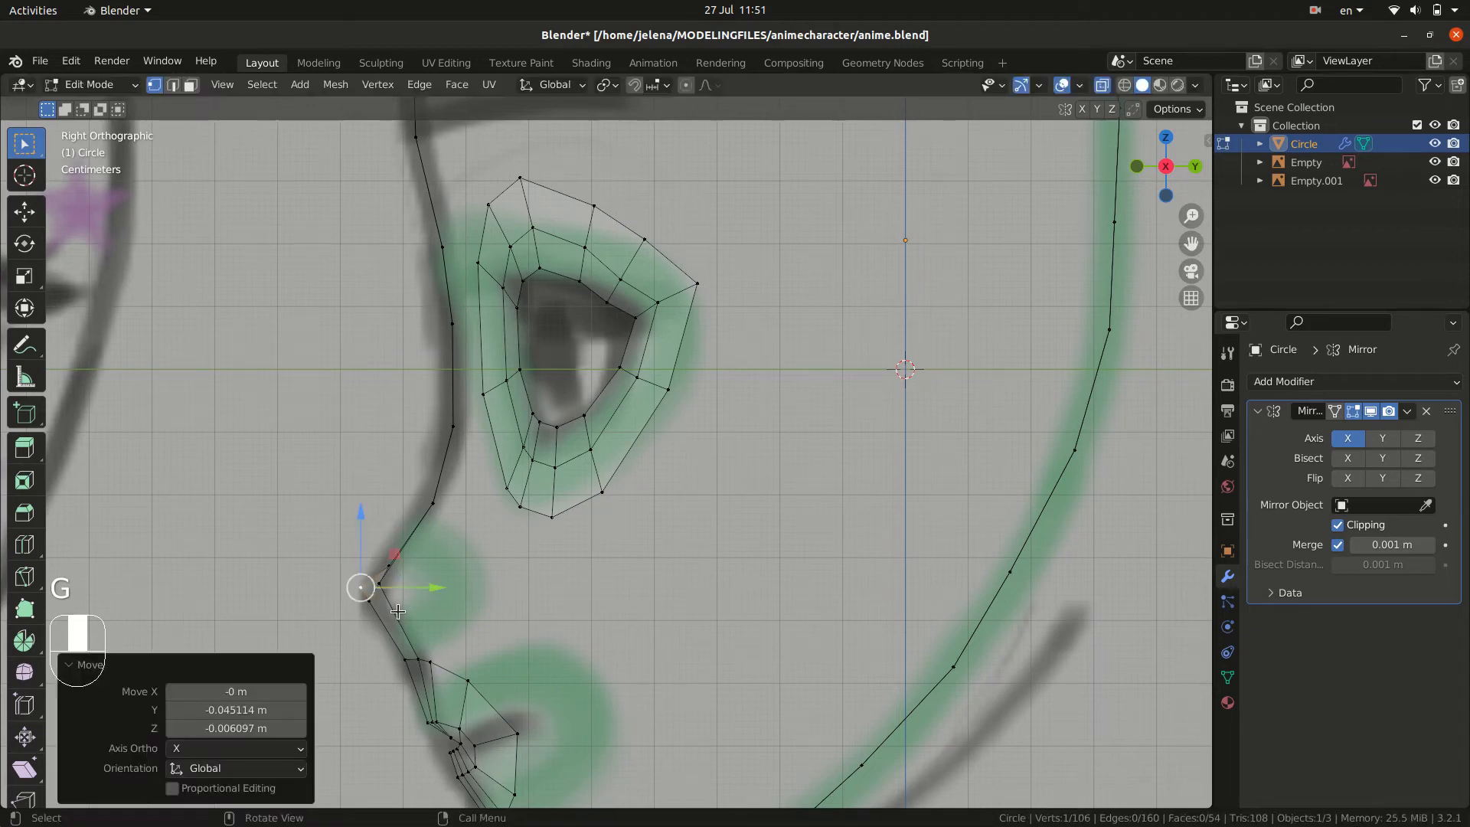
click(389, 567)
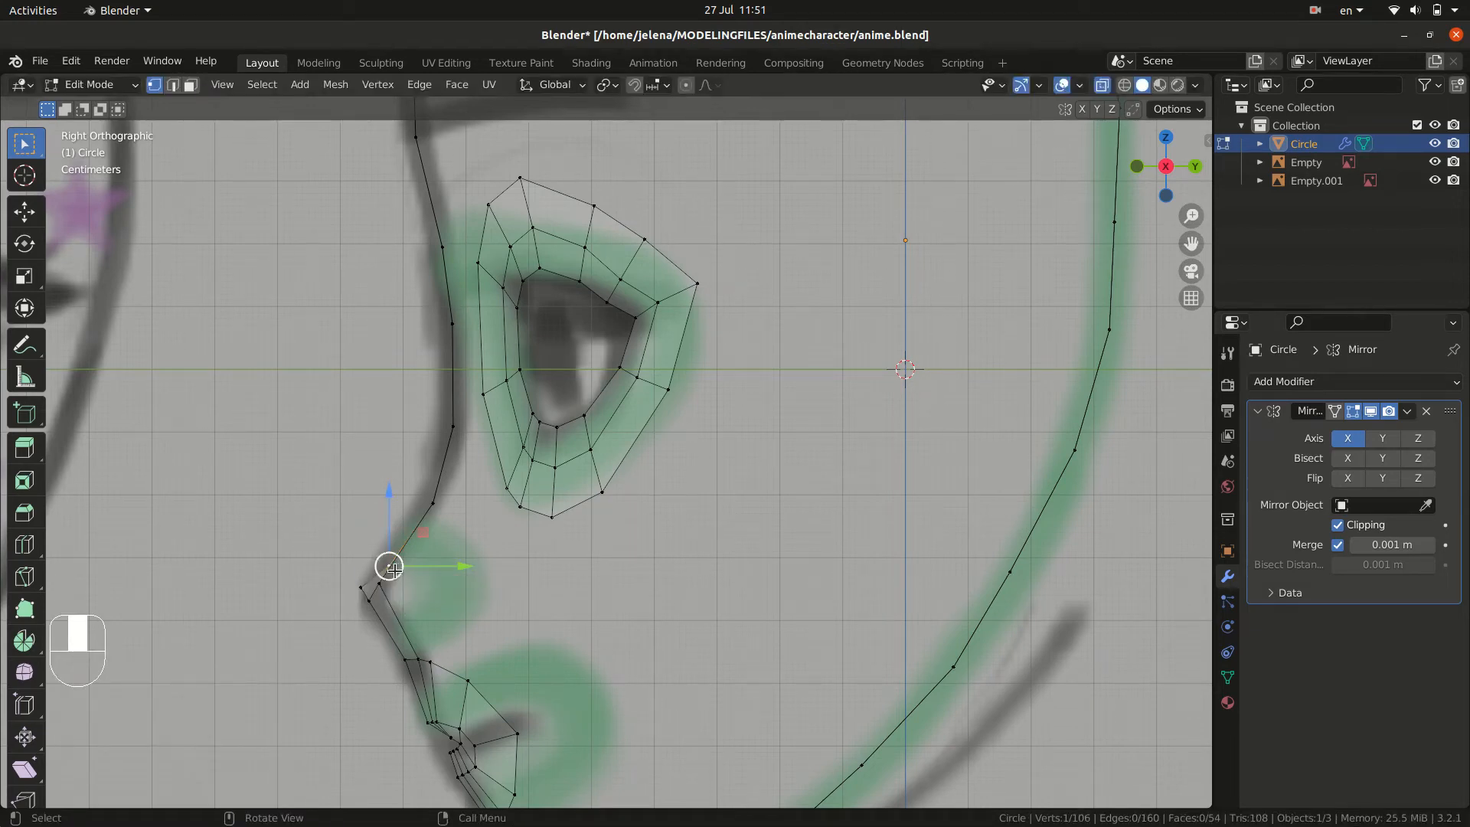
key(g)
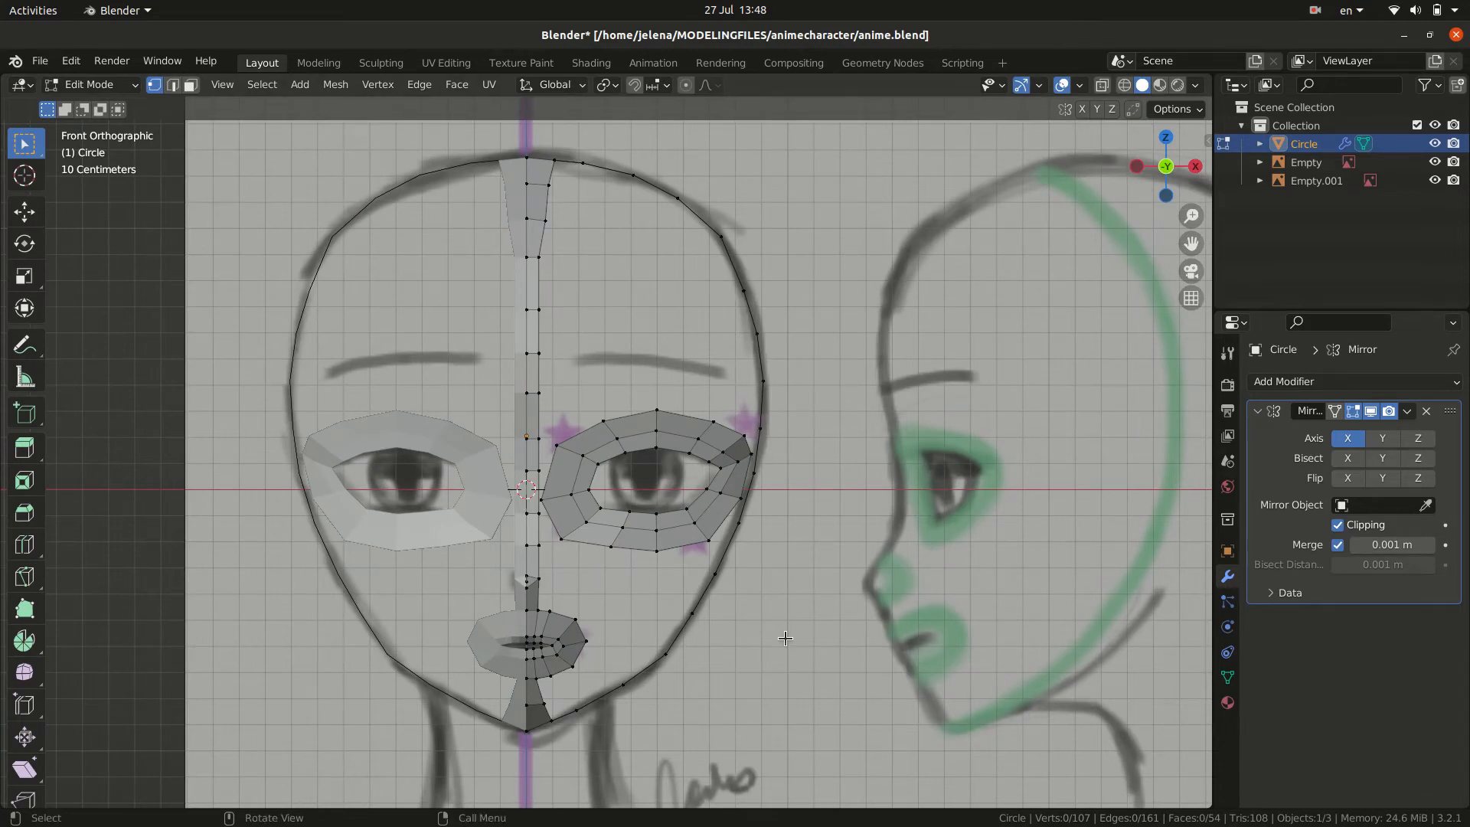
- Extrude the 15 head-outline vertices running from beside the chin up to near the crown about 0.186 m forward in side view
middle_drag(785, 638, 734, 636)
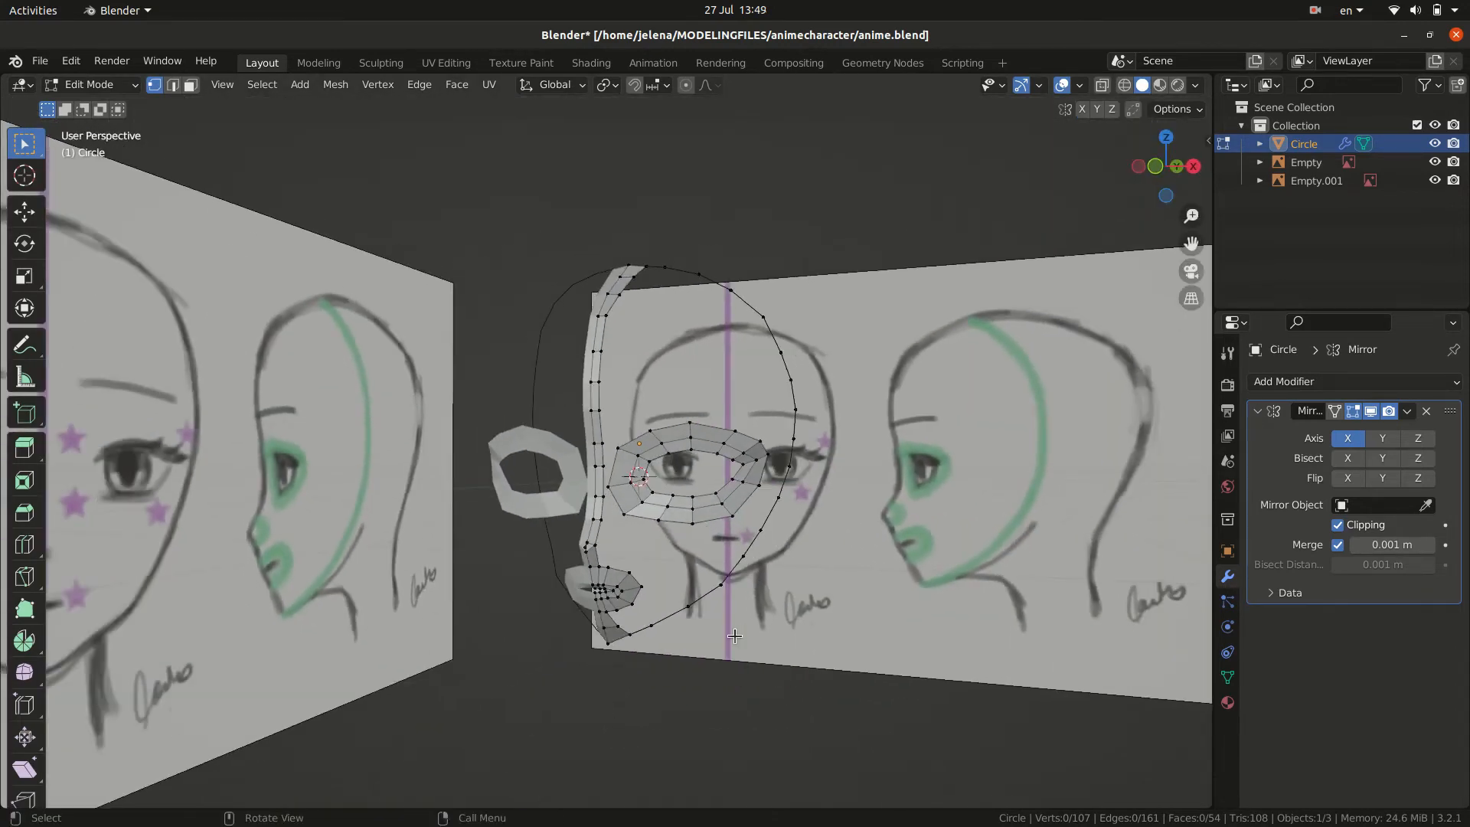
click(651, 625)
shift+click(689, 606)
shift+click(721, 584)
shift+click(744, 556)
shift+click(761, 528)
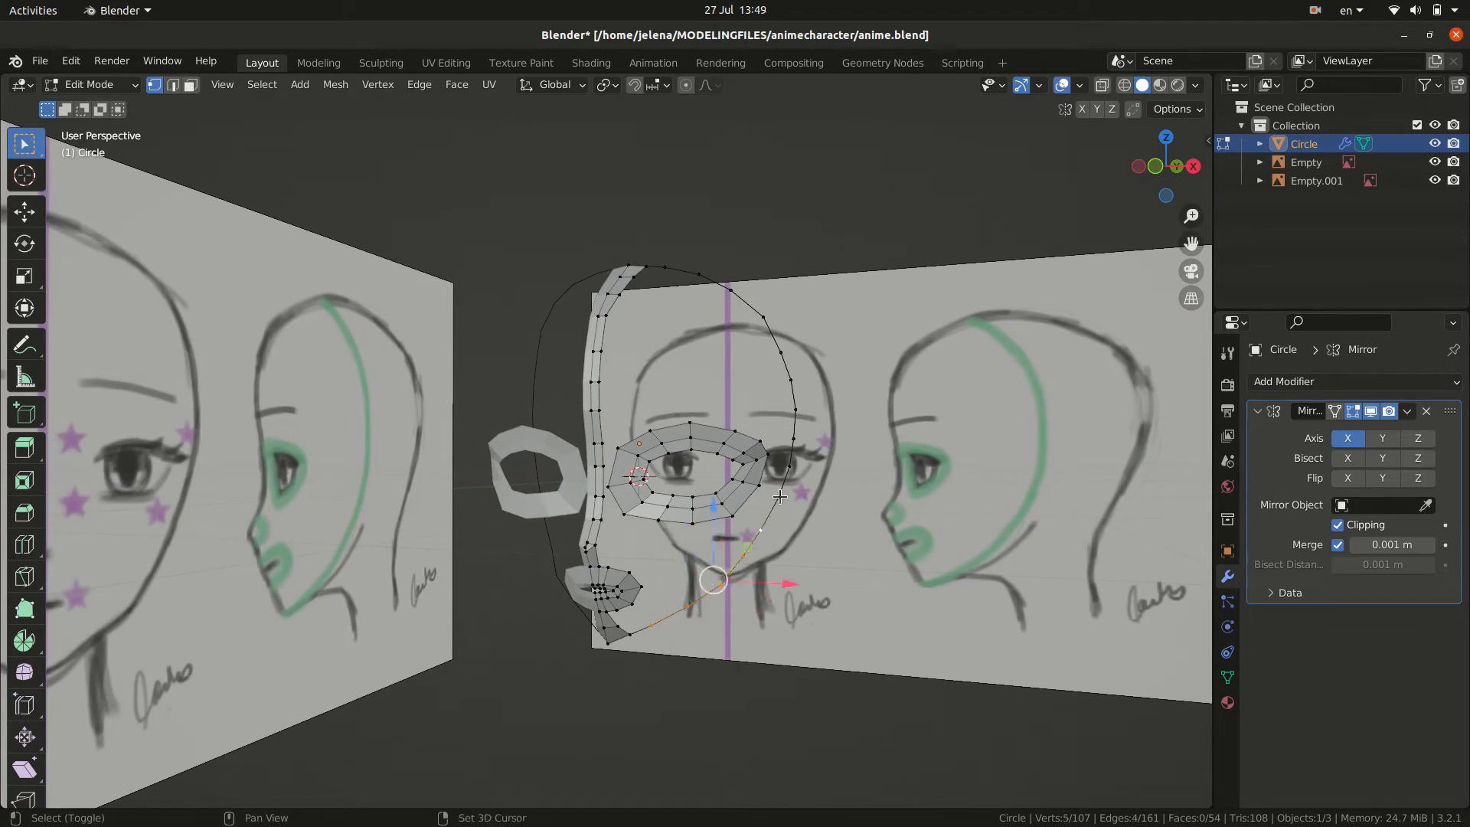
shift+click(778, 500)
shift+click(789, 468)
shift+click(793, 440)
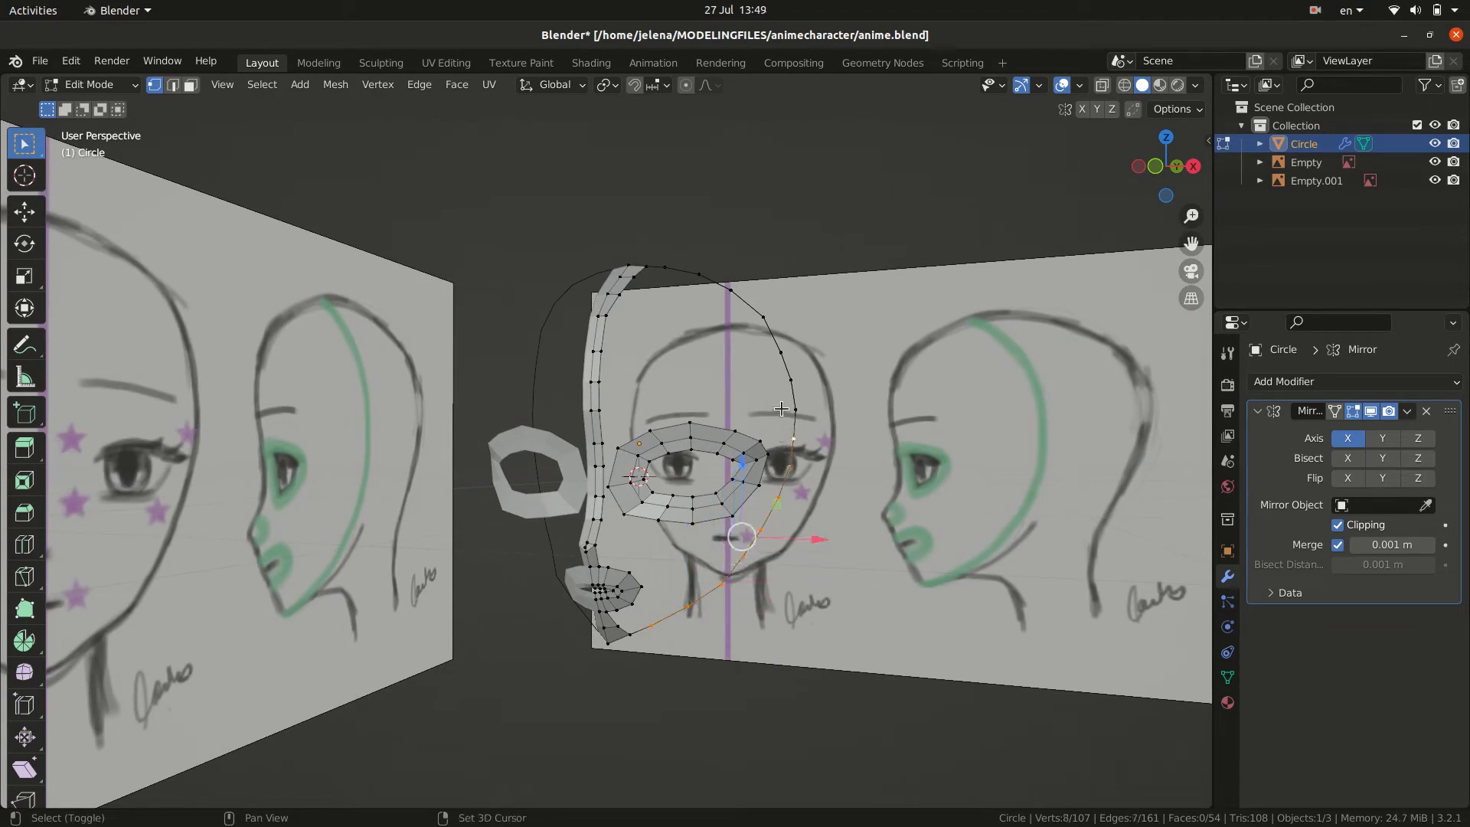
shift+click(782, 409)
shift+click(783, 379)
shift+drag(701, 273, 782, 368)
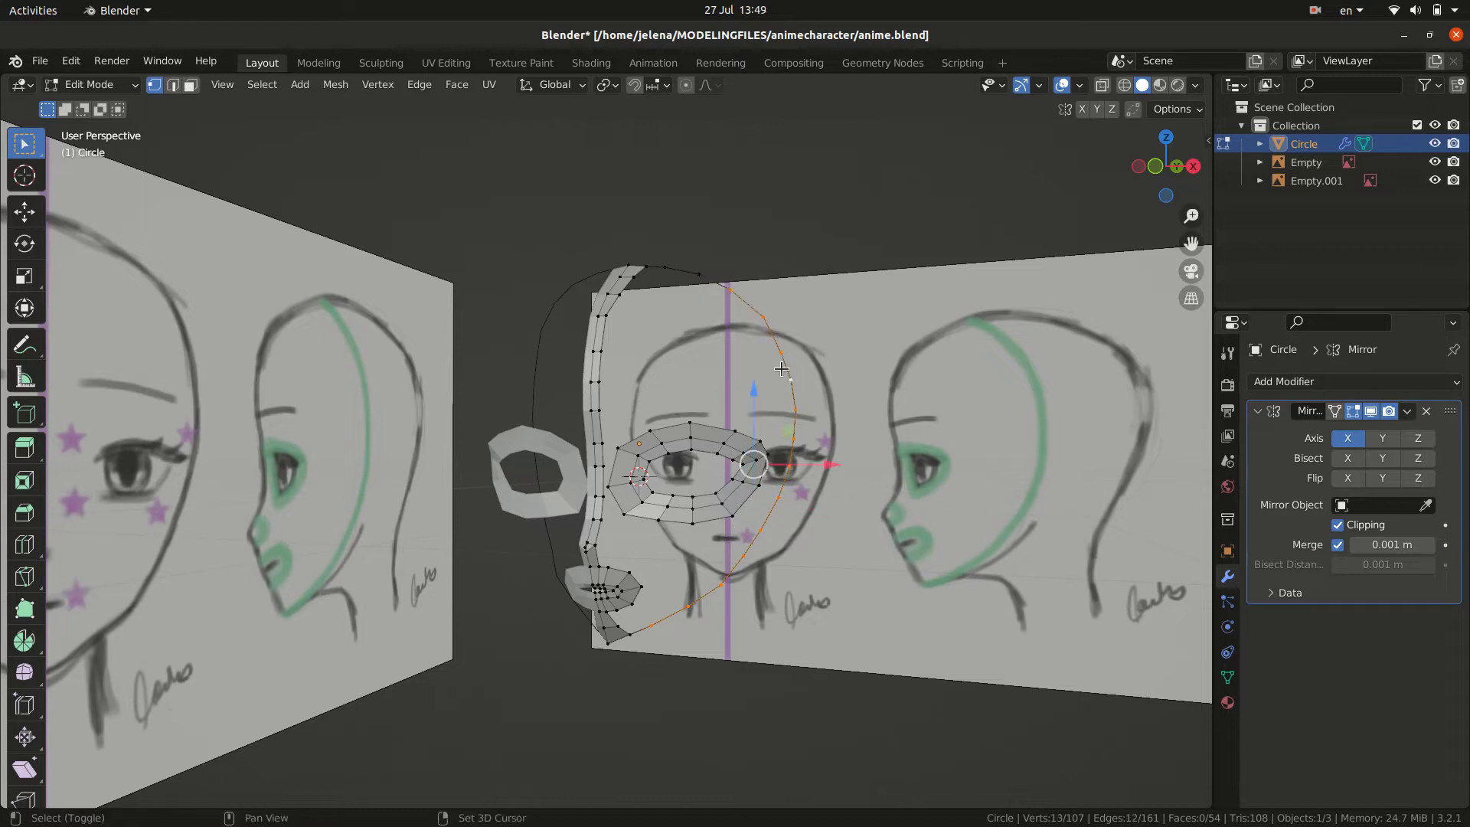
shift+click(698, 274)
shift+click(664, 268)
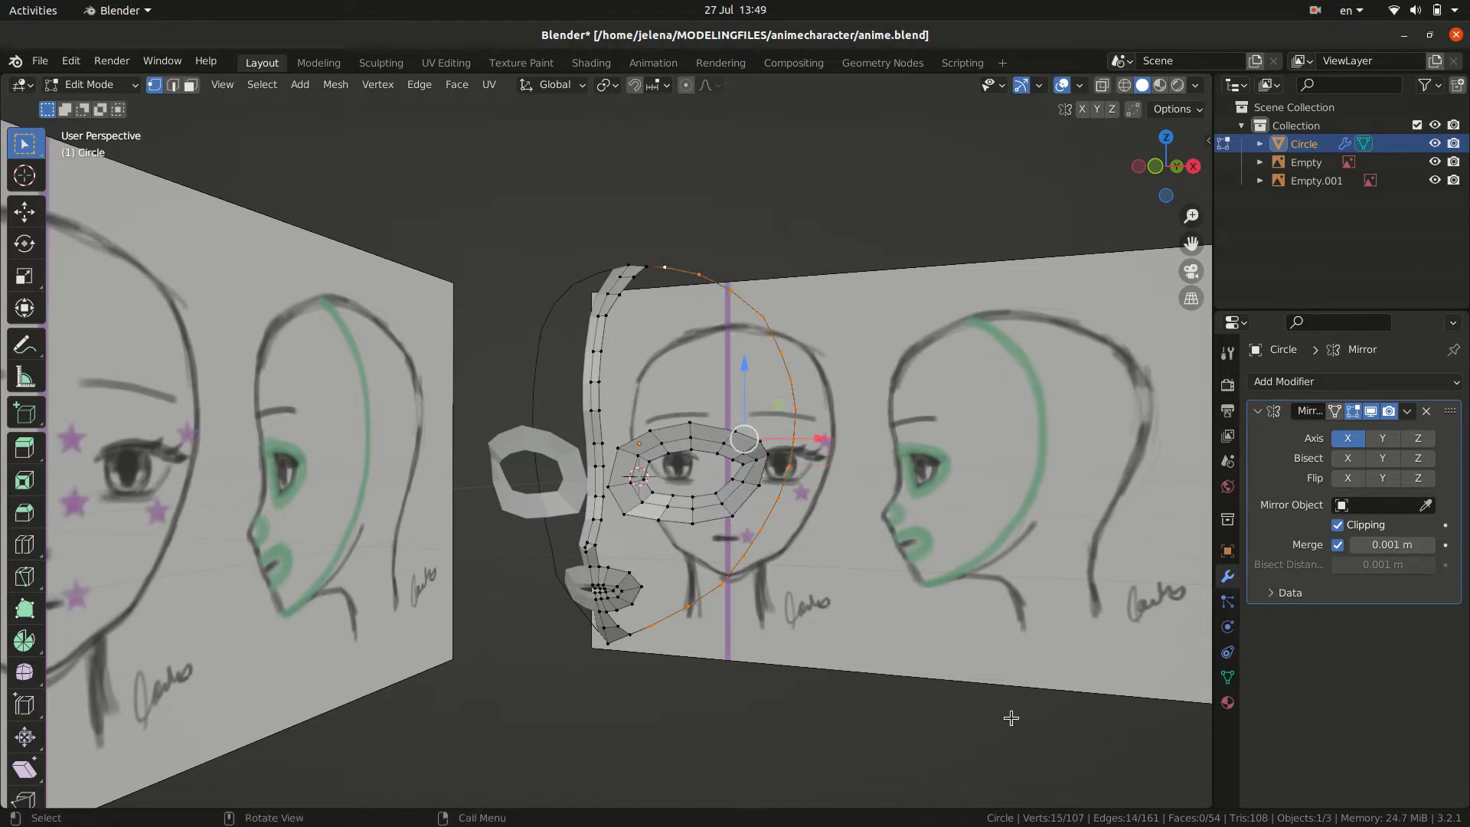
key(KP_3)
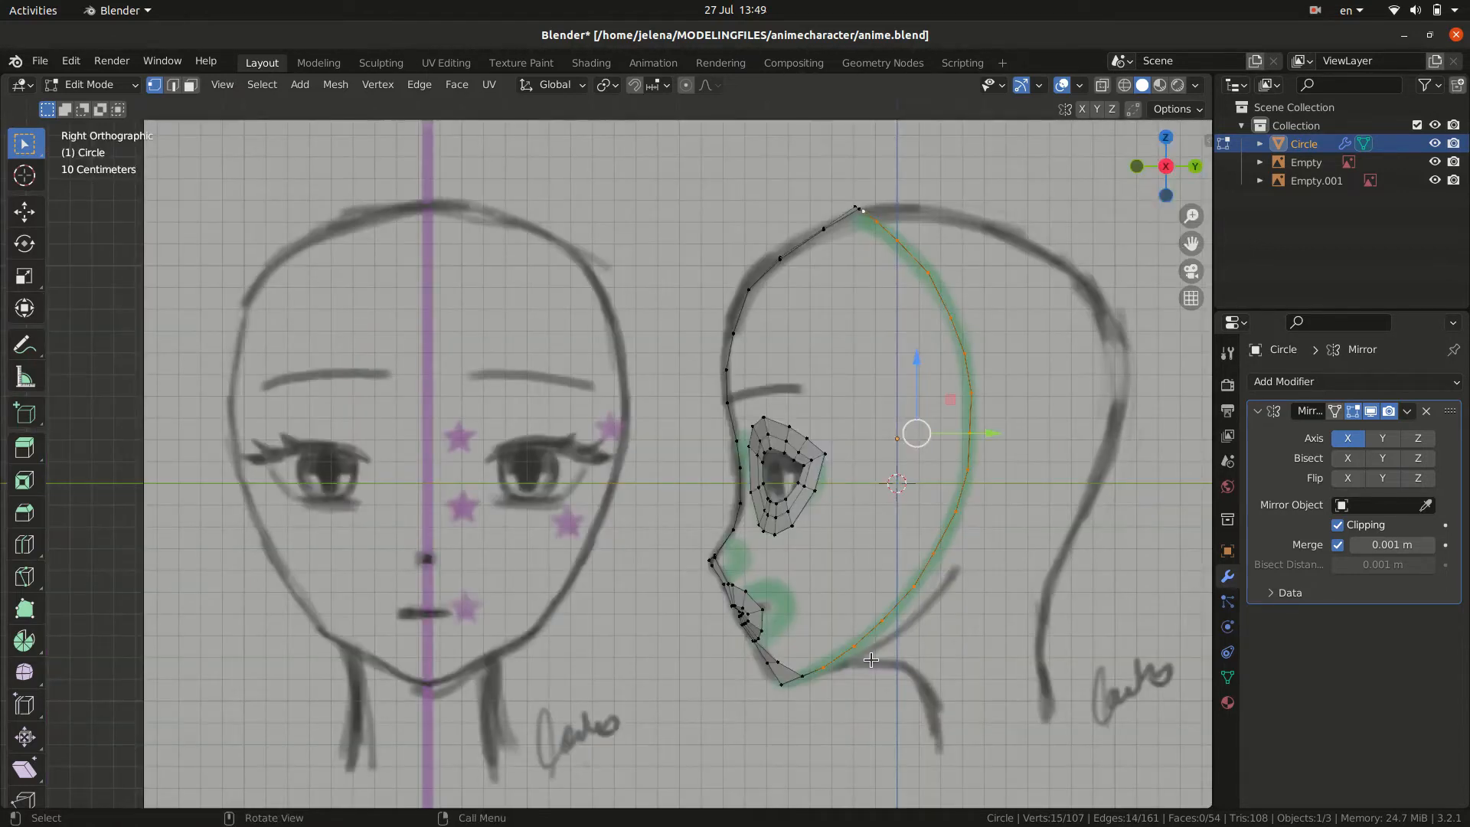
key(e)
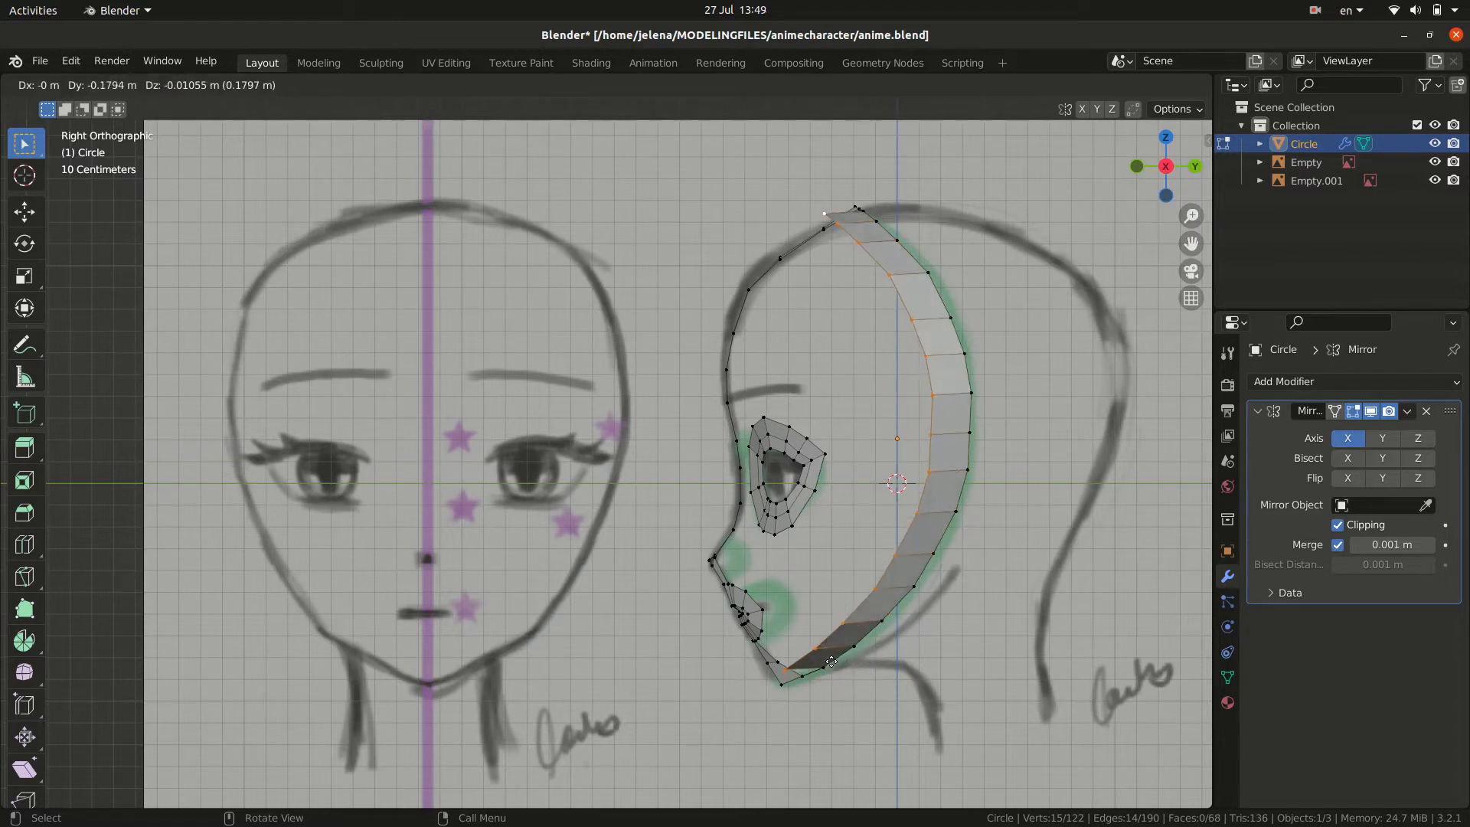
click(831, 661)
- Scale the extruded outline edge to about 0.929 and move it about 0.021 m back and 0.021 m down
key(s)
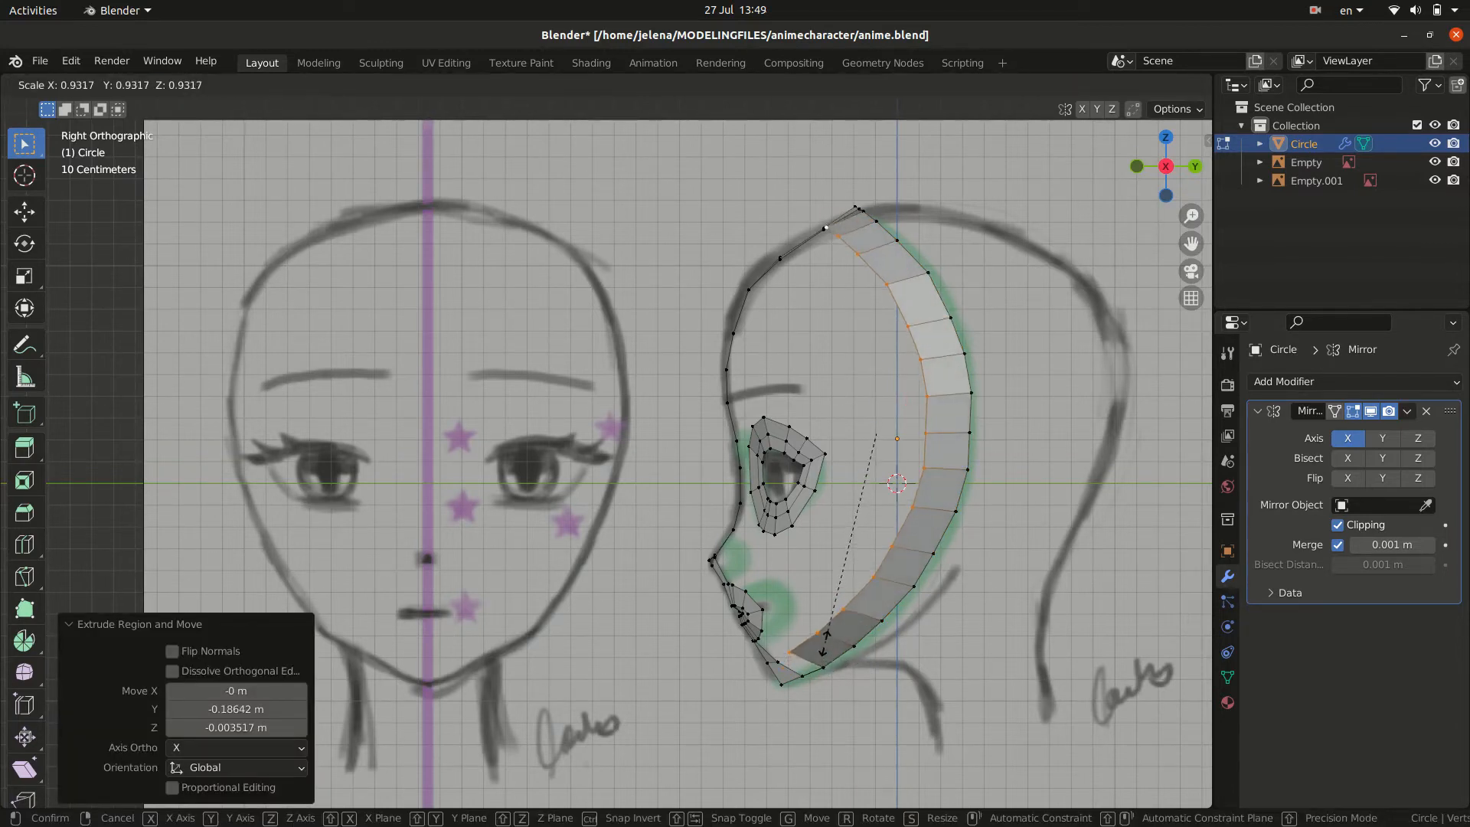
click(823, 642)
key(g)
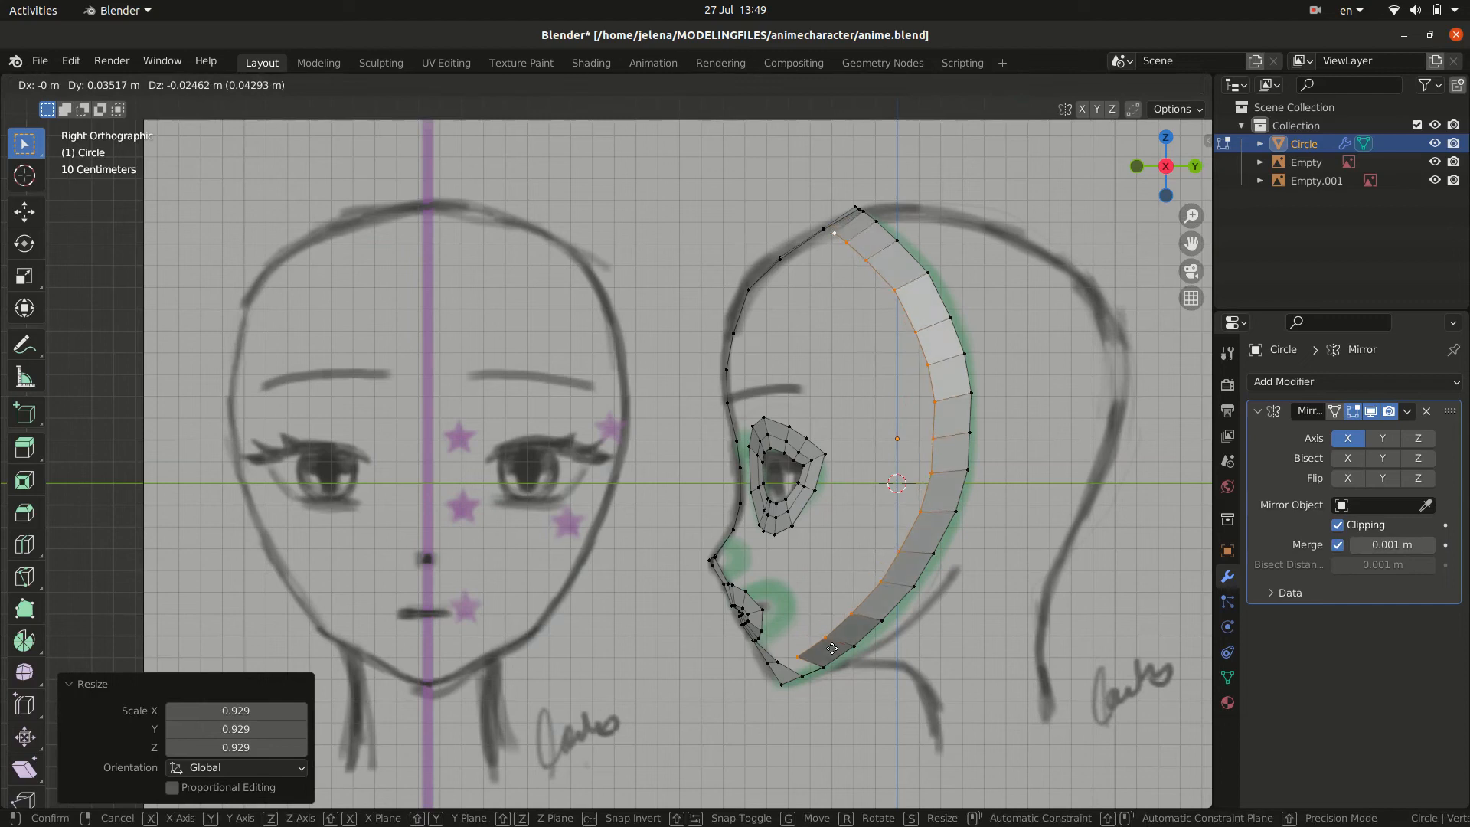
click(828, 647)
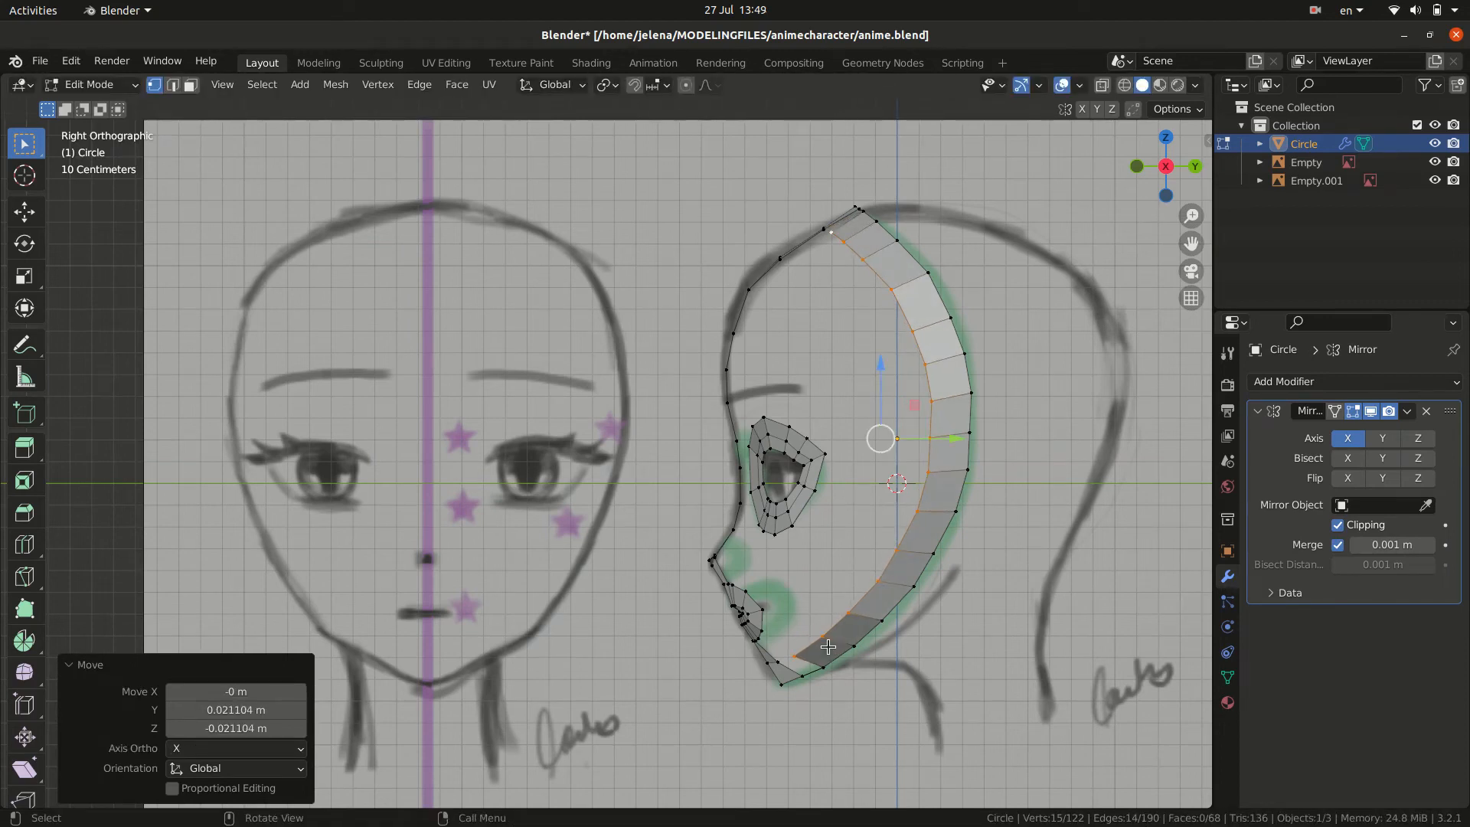
- Fill the gap at the crown with a face joining the outline strip's upper end to the centre strip
key(KP_1)
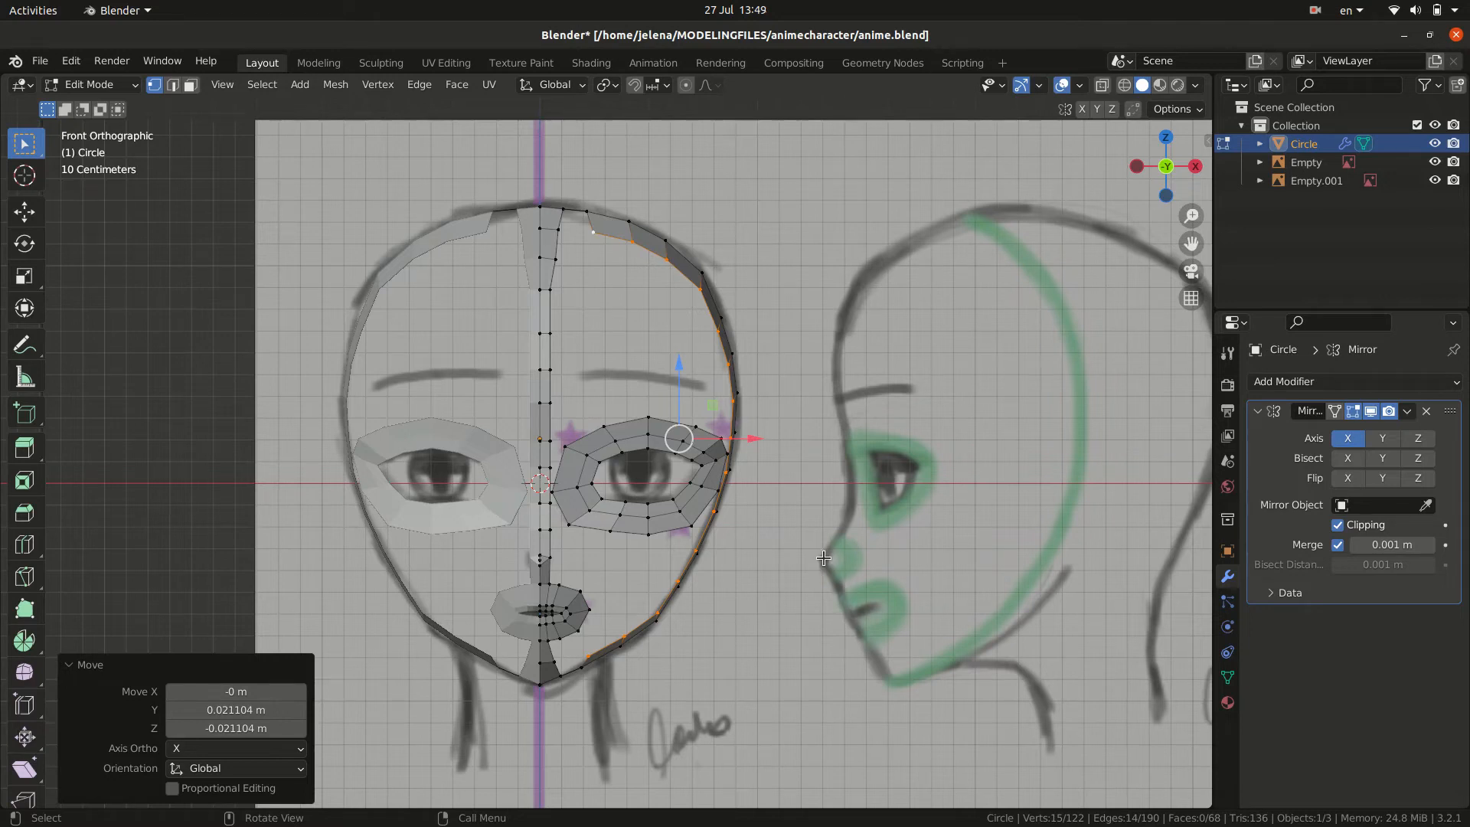
click(805, 531)
click(594, 232)
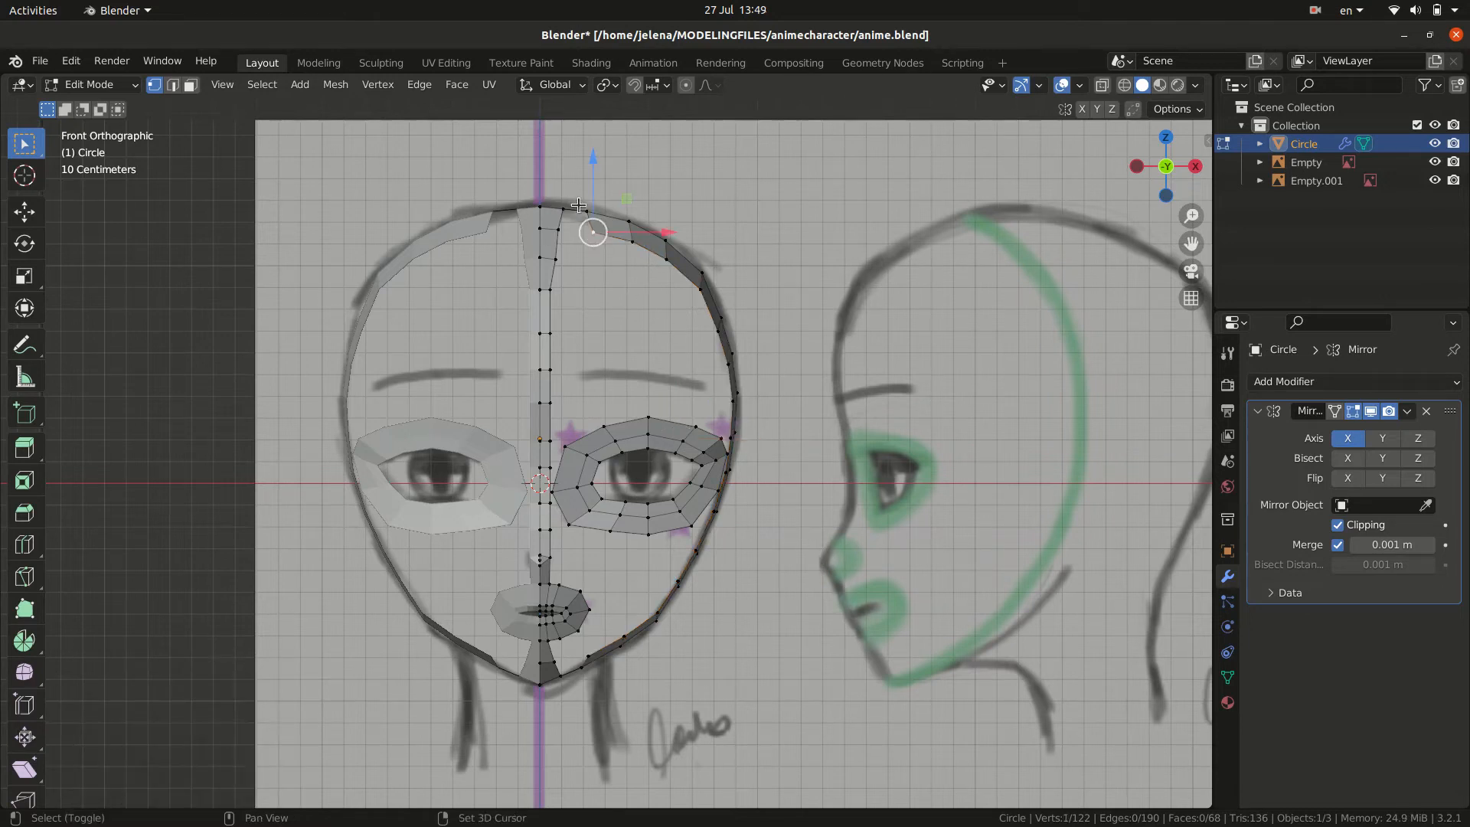
shift+click(585, 211)
shift+click(560, 204)
shift+click(559, 230)
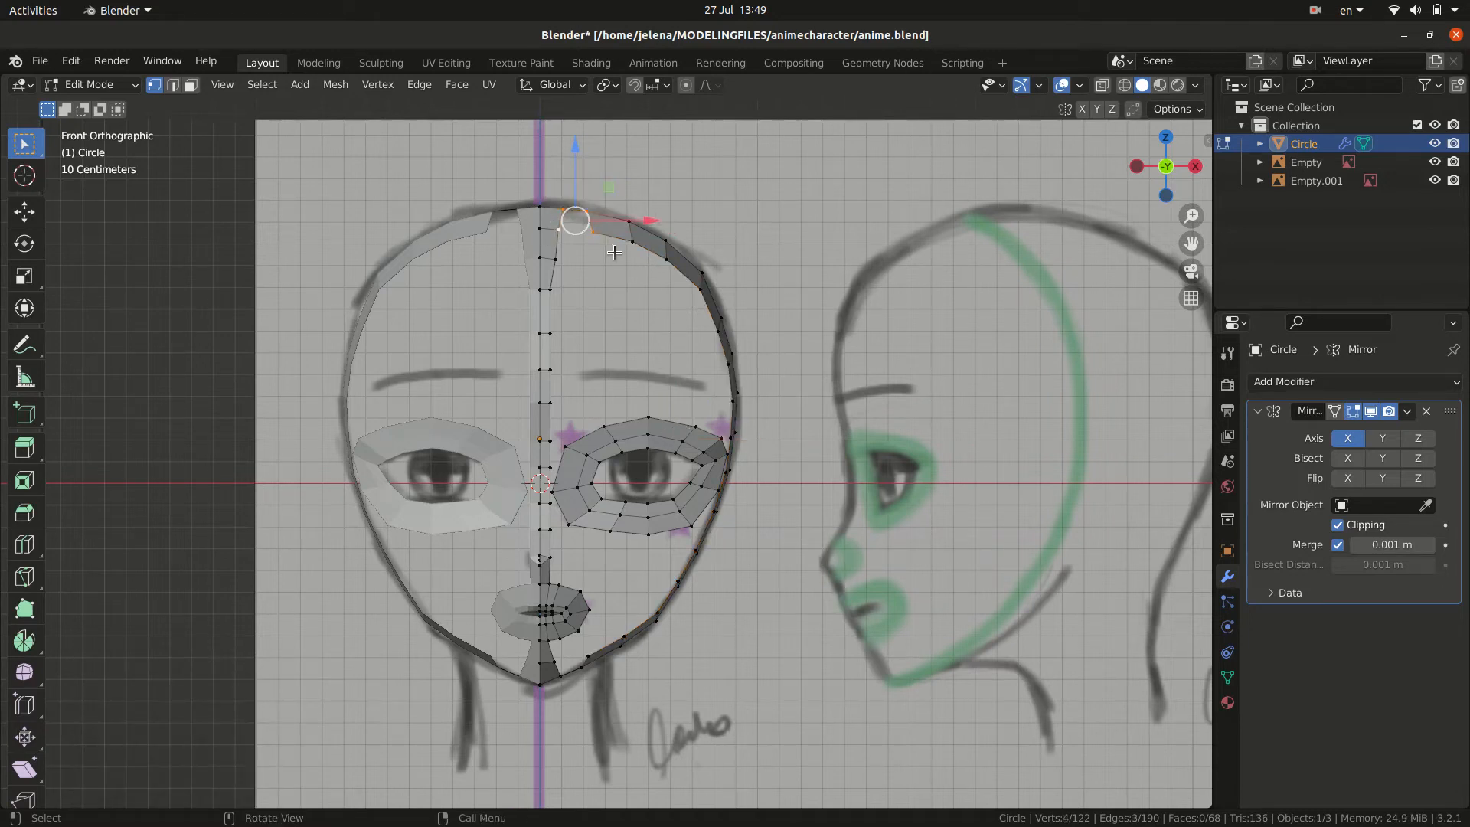
key(f)
shift+scroll(620, 552, down, 5)
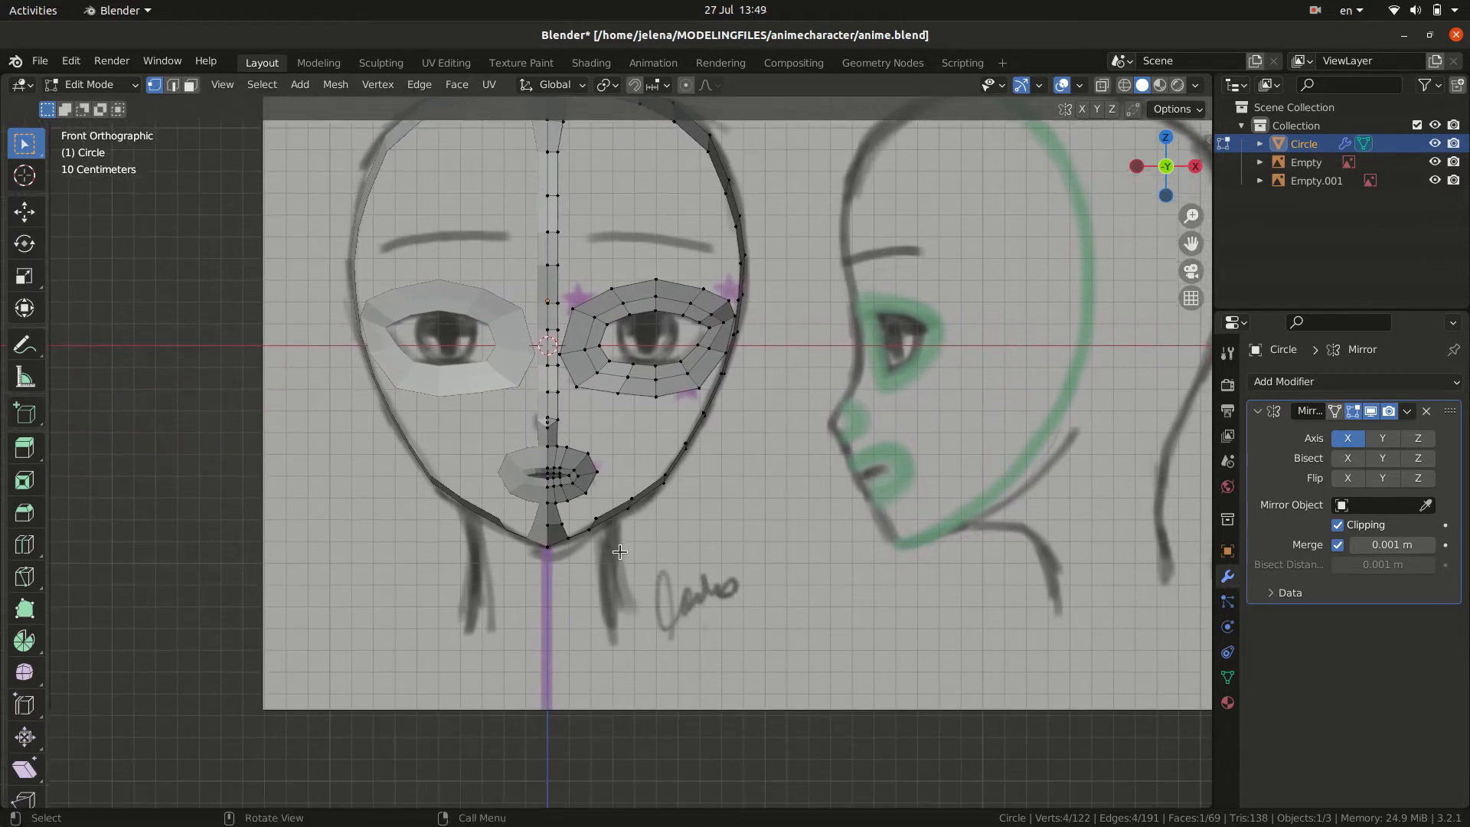
- Fill the gap beside the chin with a face joining the chin piece to the lower end of the jaw strip
scroll(619, 552, up, 3)
ctrl+click(570, 591)
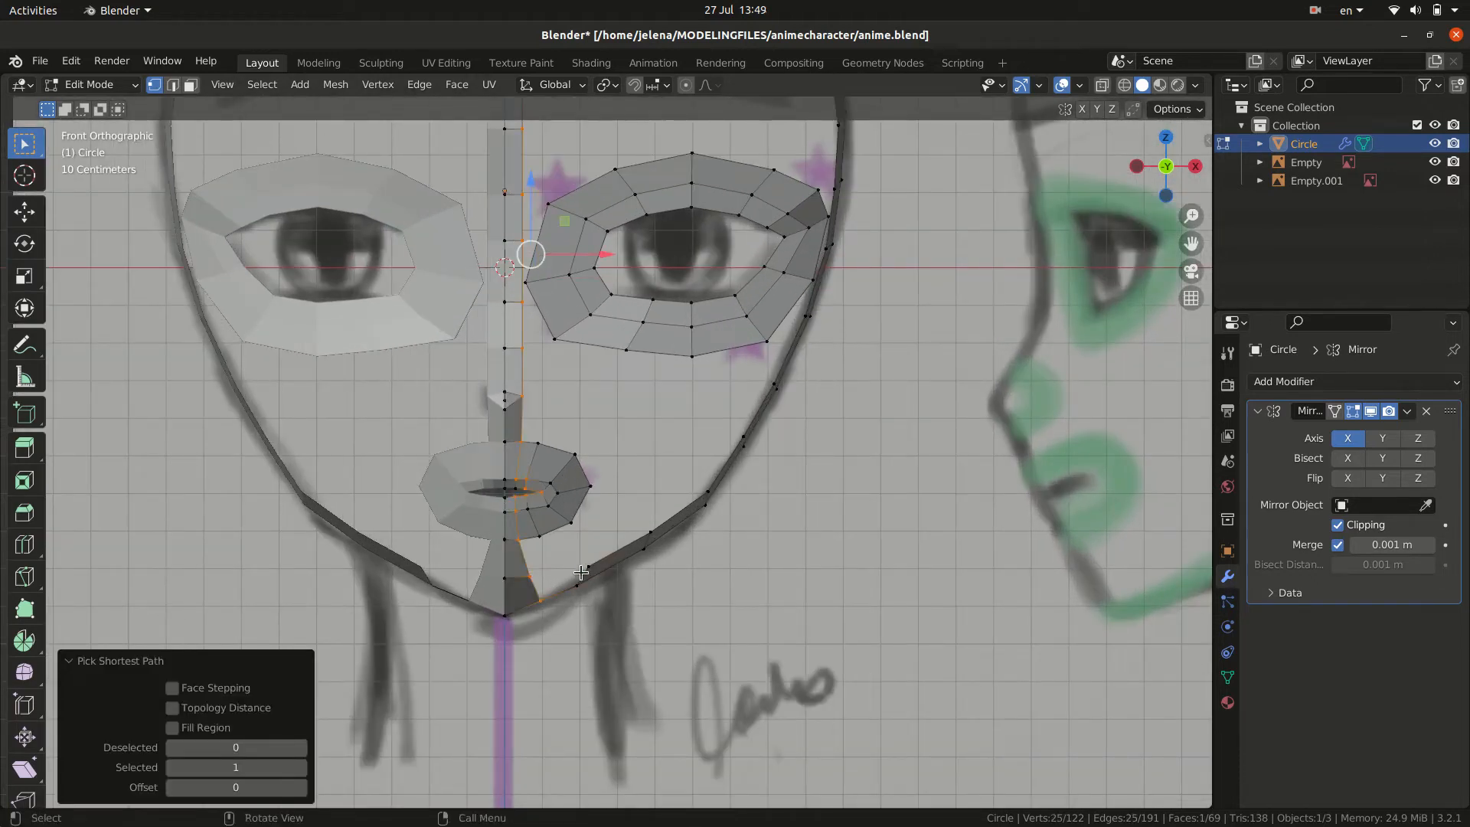
click(586, 566)
shift+click(531, 576)
shift+click(540, 599)
shift+click(576, 589)
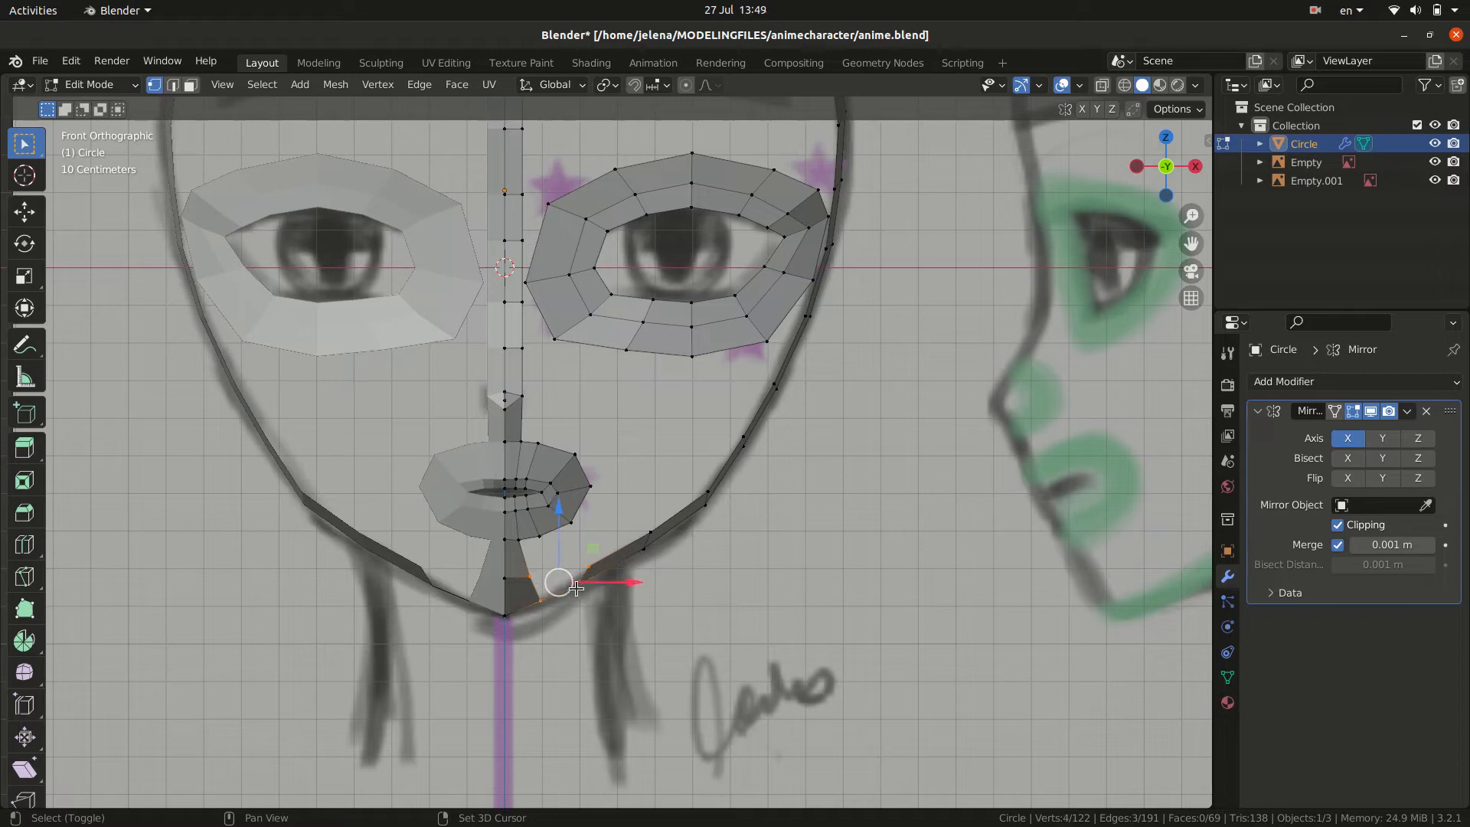
key(f)
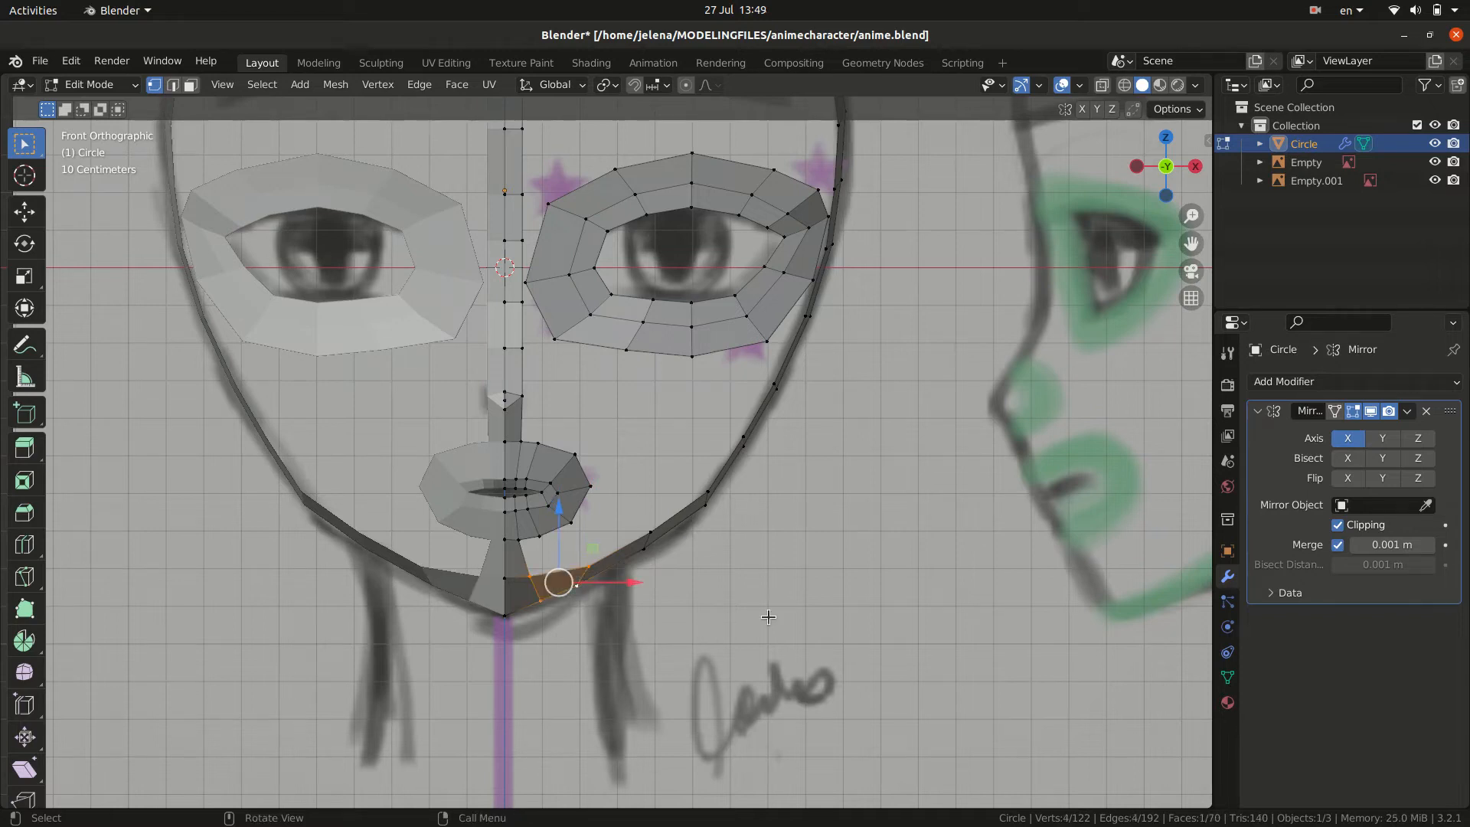
- Nudge the jaw strip's two inner vertices nearest the chin, the first about 0.016 m inward, the second about 0.006 m up
click(586, 568)
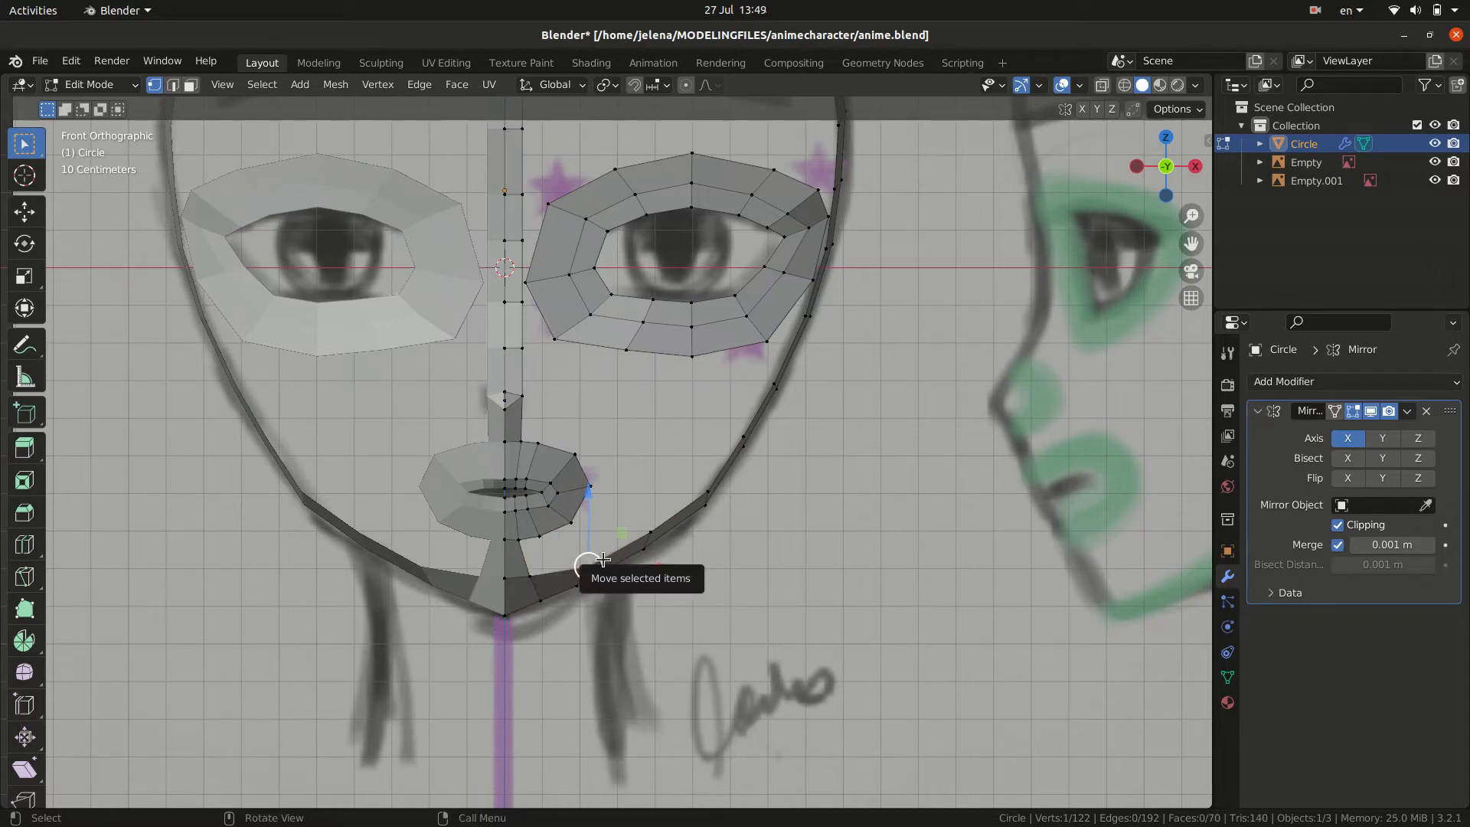
drag(604, 559, 599, 558)
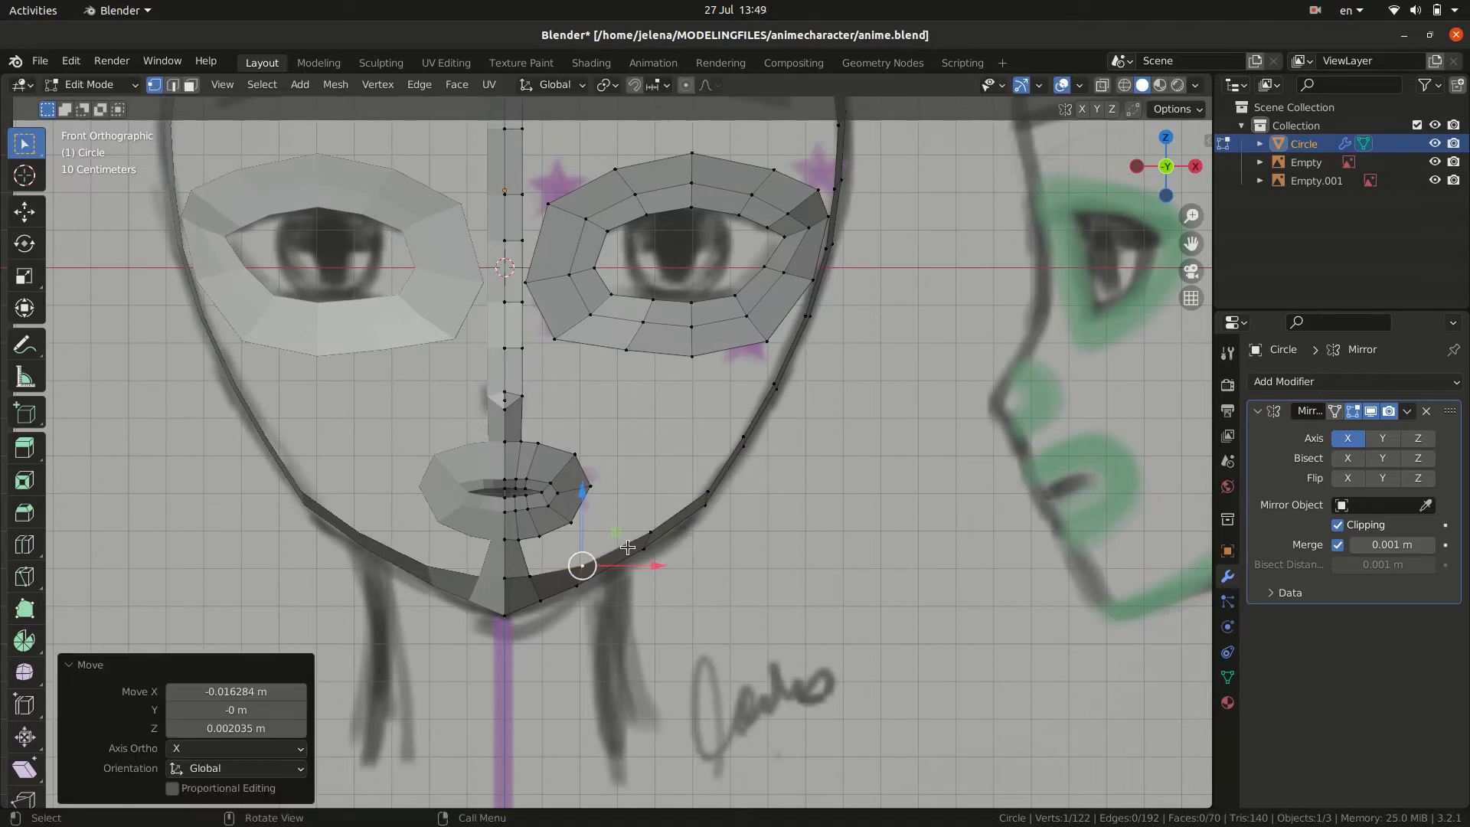
click(645, 530)
key(g)
click(643, 527)
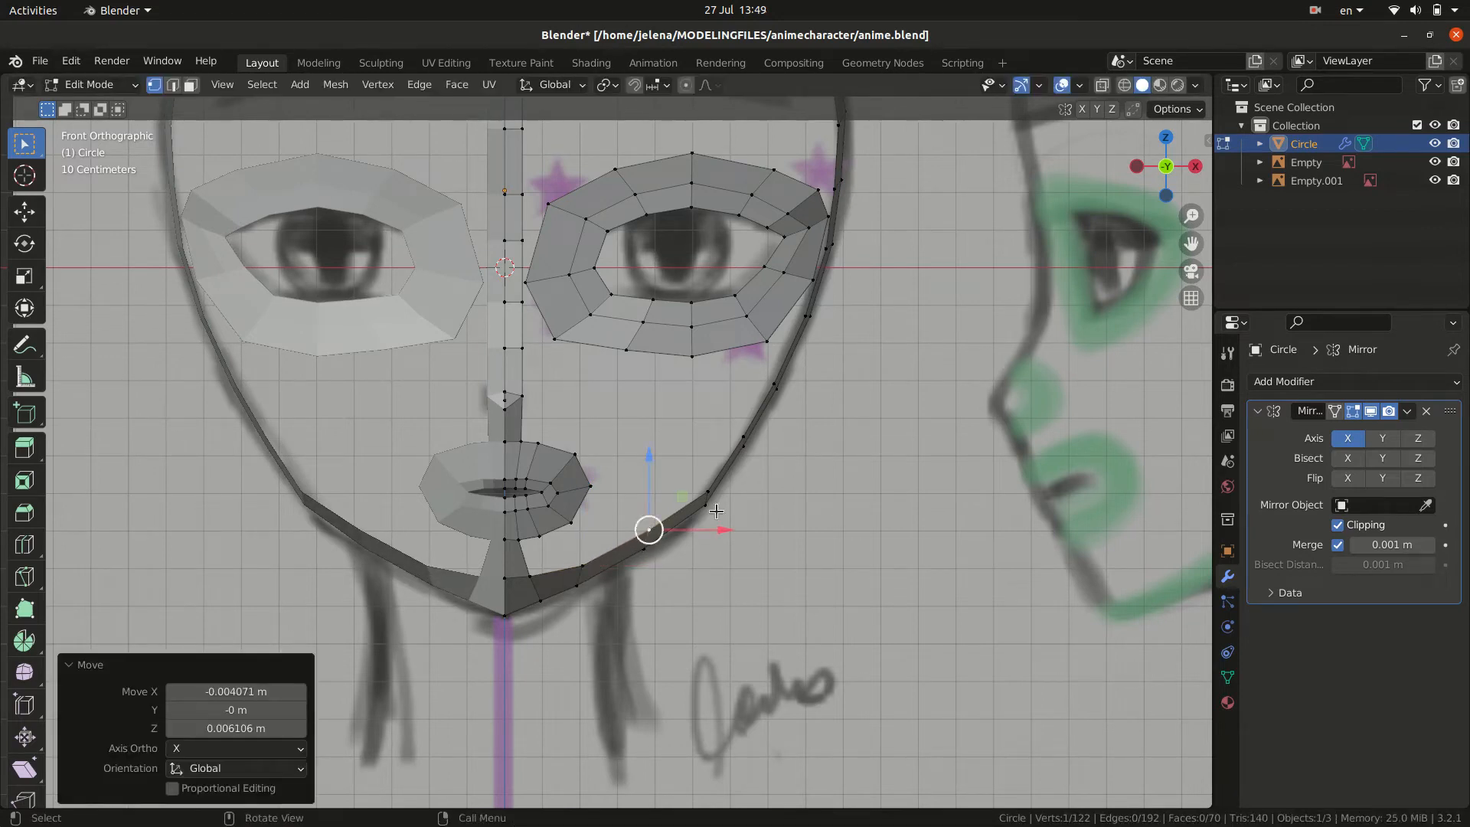
scroll(1037, 392, down, 4)
middle_drag(948, 396, 821, 390)
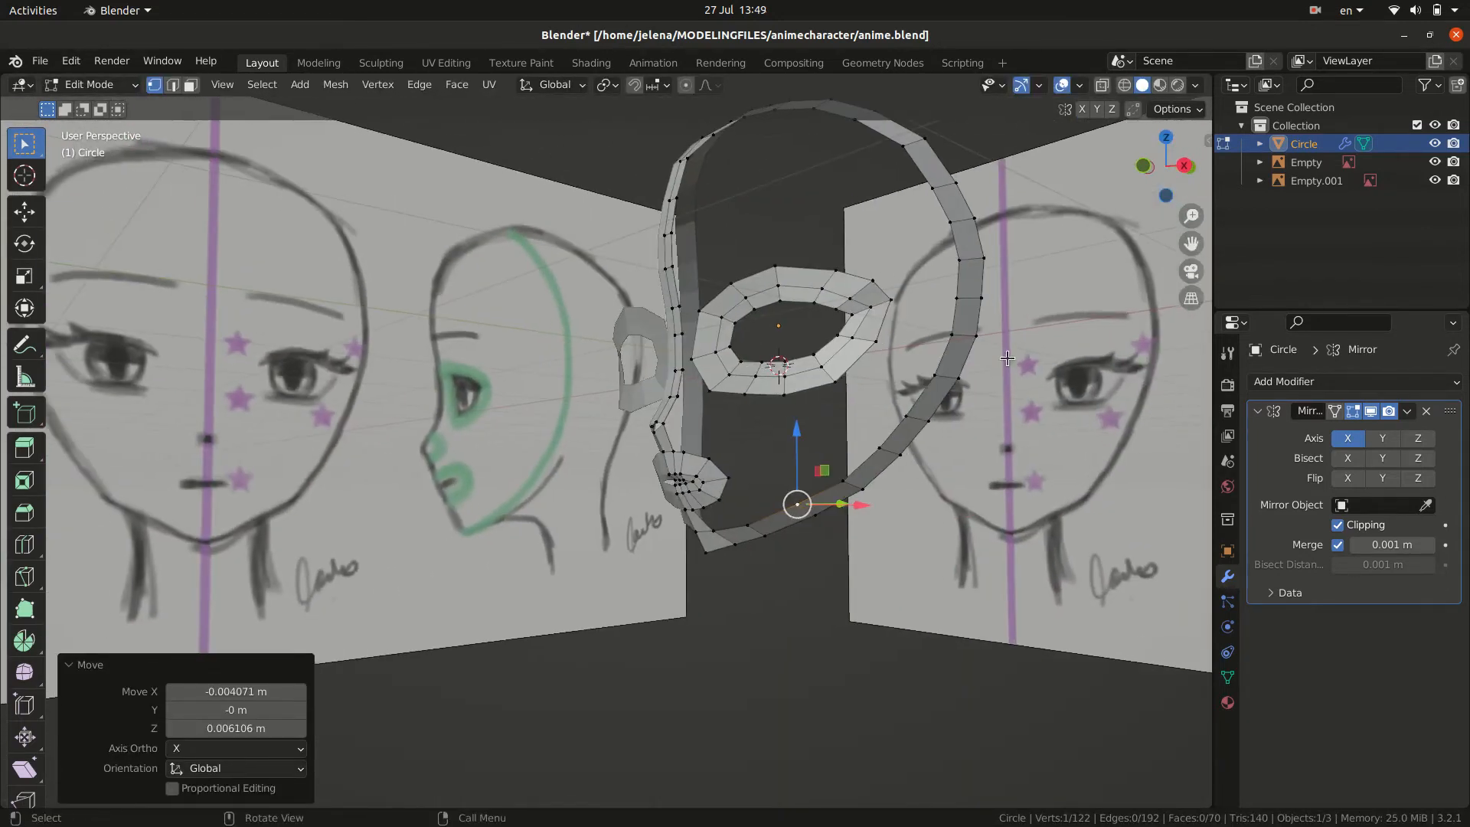
key(KP_3)
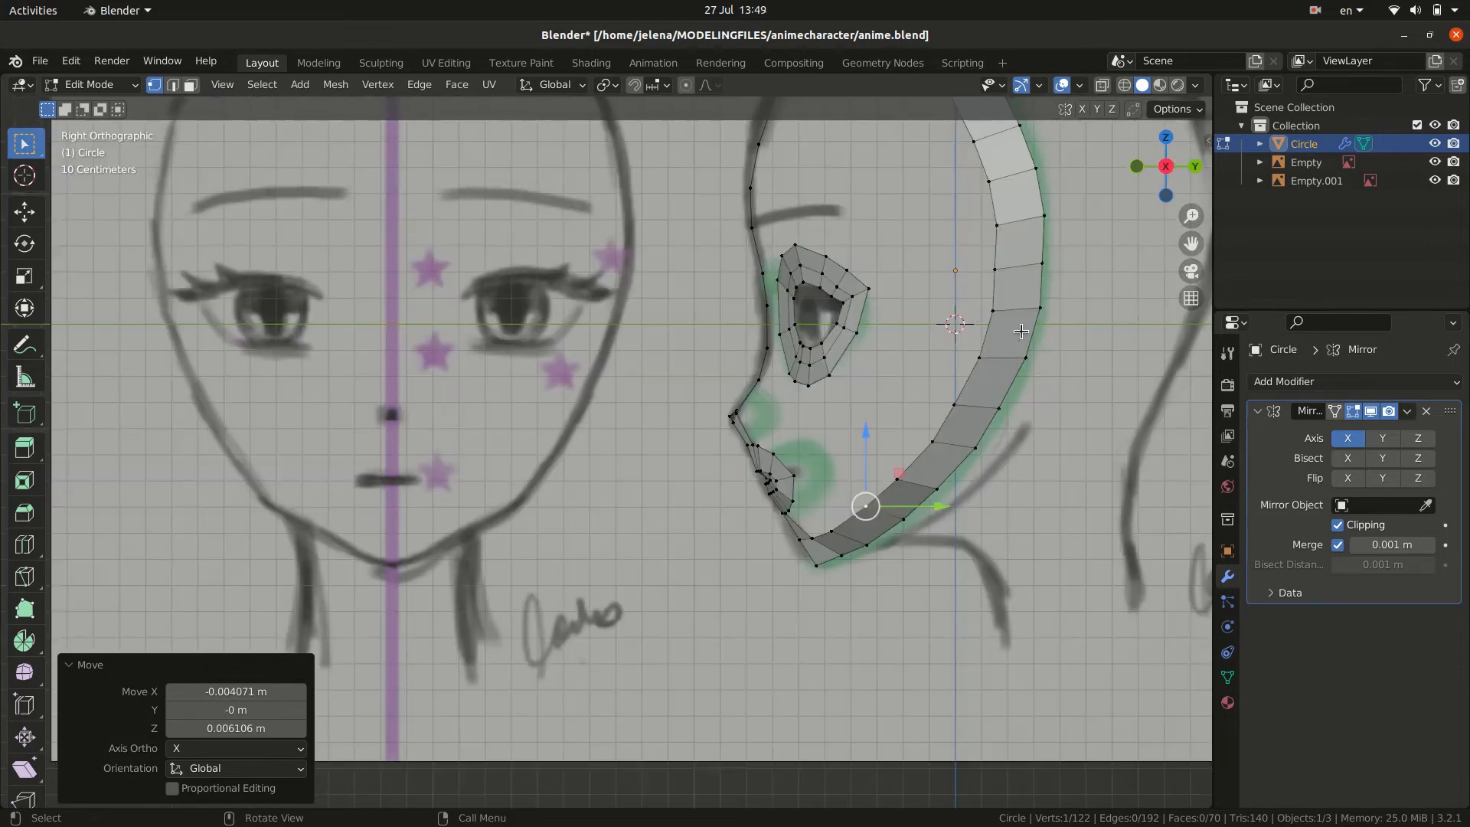
scroll(1021, 330, down, 3)
scroll(551, 330, up, 3)
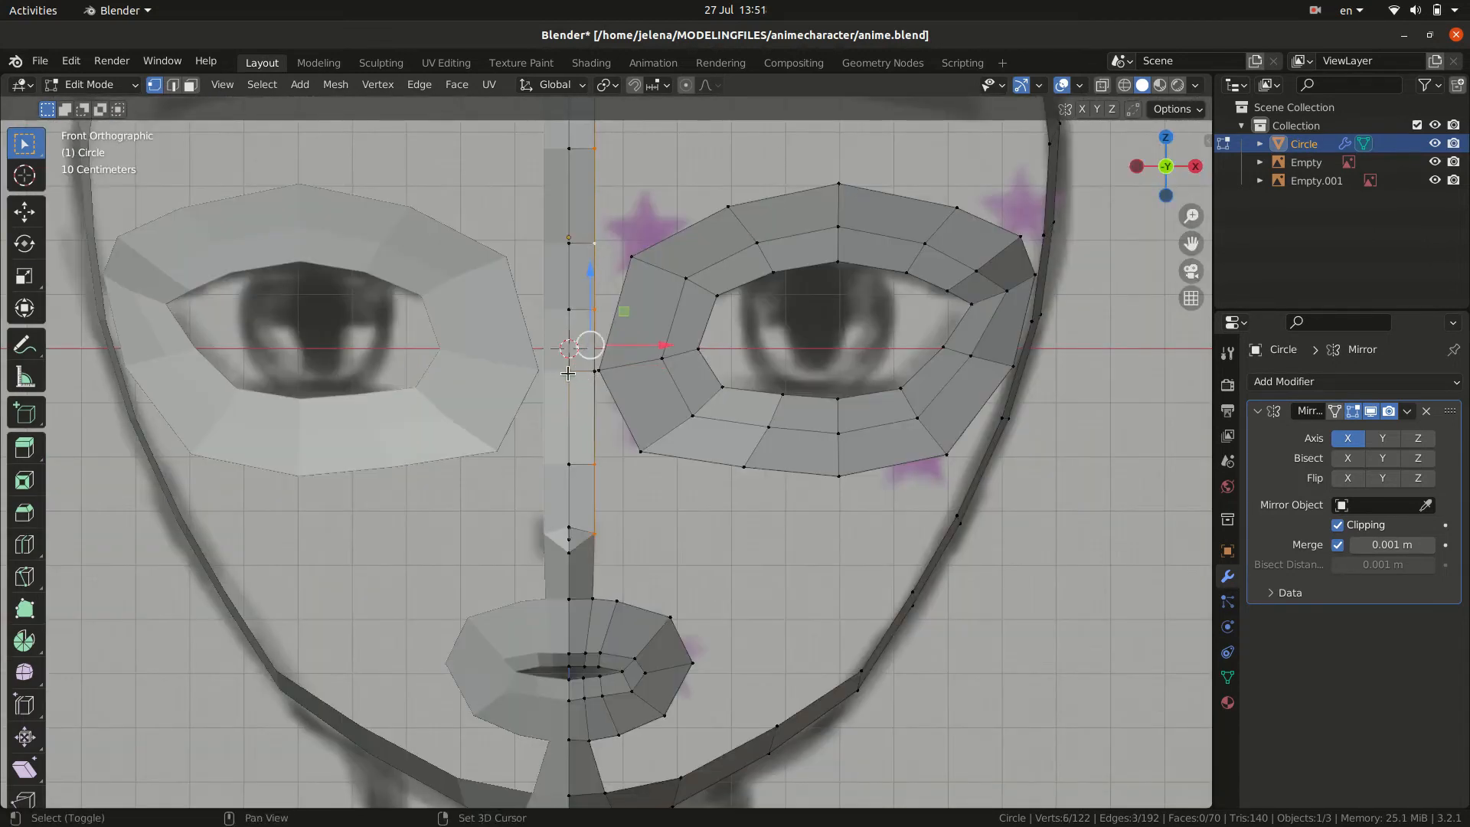
- Extrude the centre strip's ten outer-edge vertices, from the nose tip up to the upper forehead, about 0.047 m outward along X
shift+click(568, 374)
shift+click(594, 373)
scroll(678, 353, down, 2)
scroll(603, 217, down, 1)
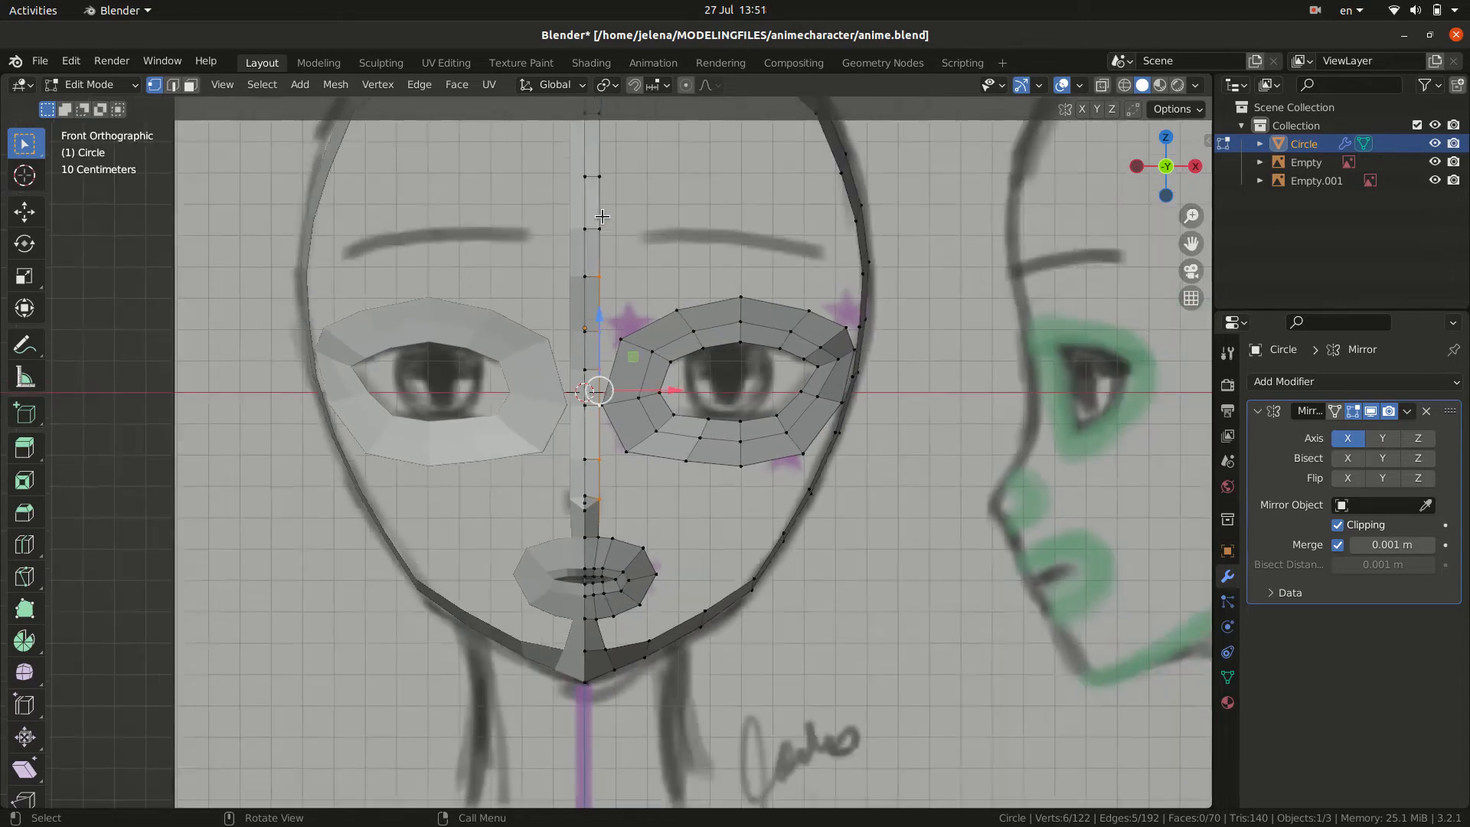
scroll(603, 217, down, 1)
drag(597, 149, 630, 302)
shift+click(608, 135)
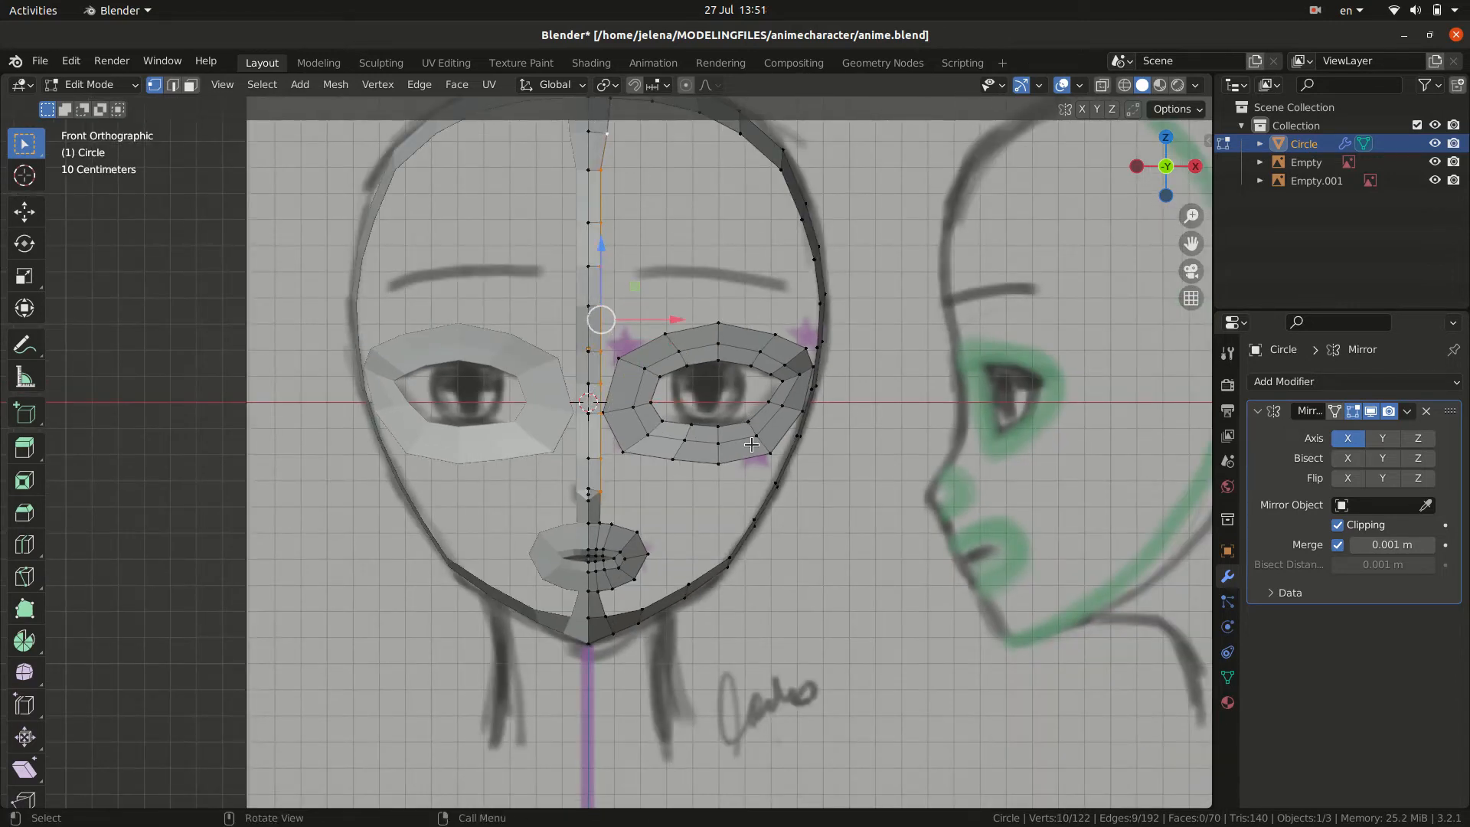
key(e)
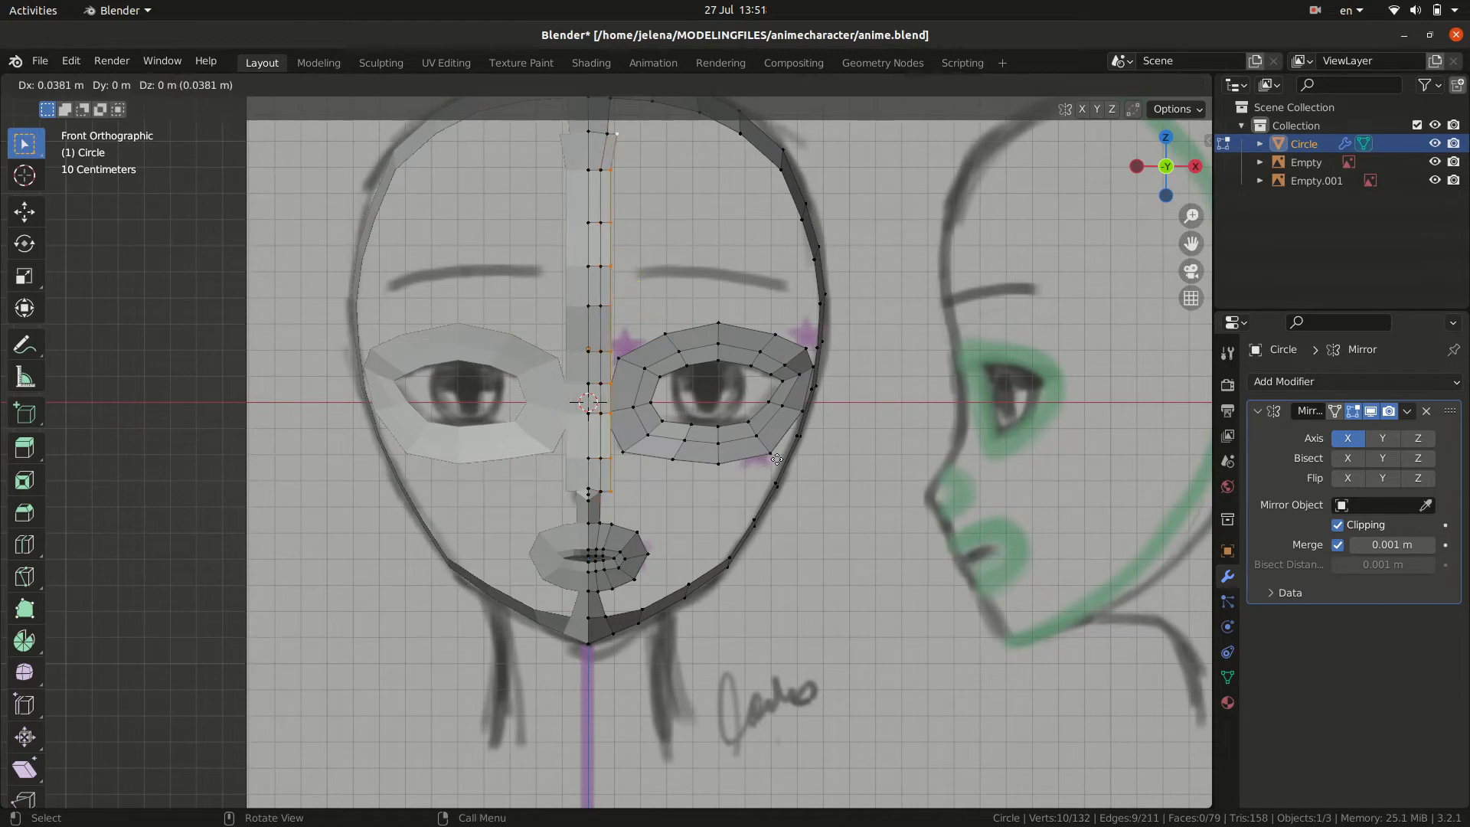
click(777, 459)
- Move the extruded edge about 0.038 m back and 0.003 m down in side view
key(KP_3)
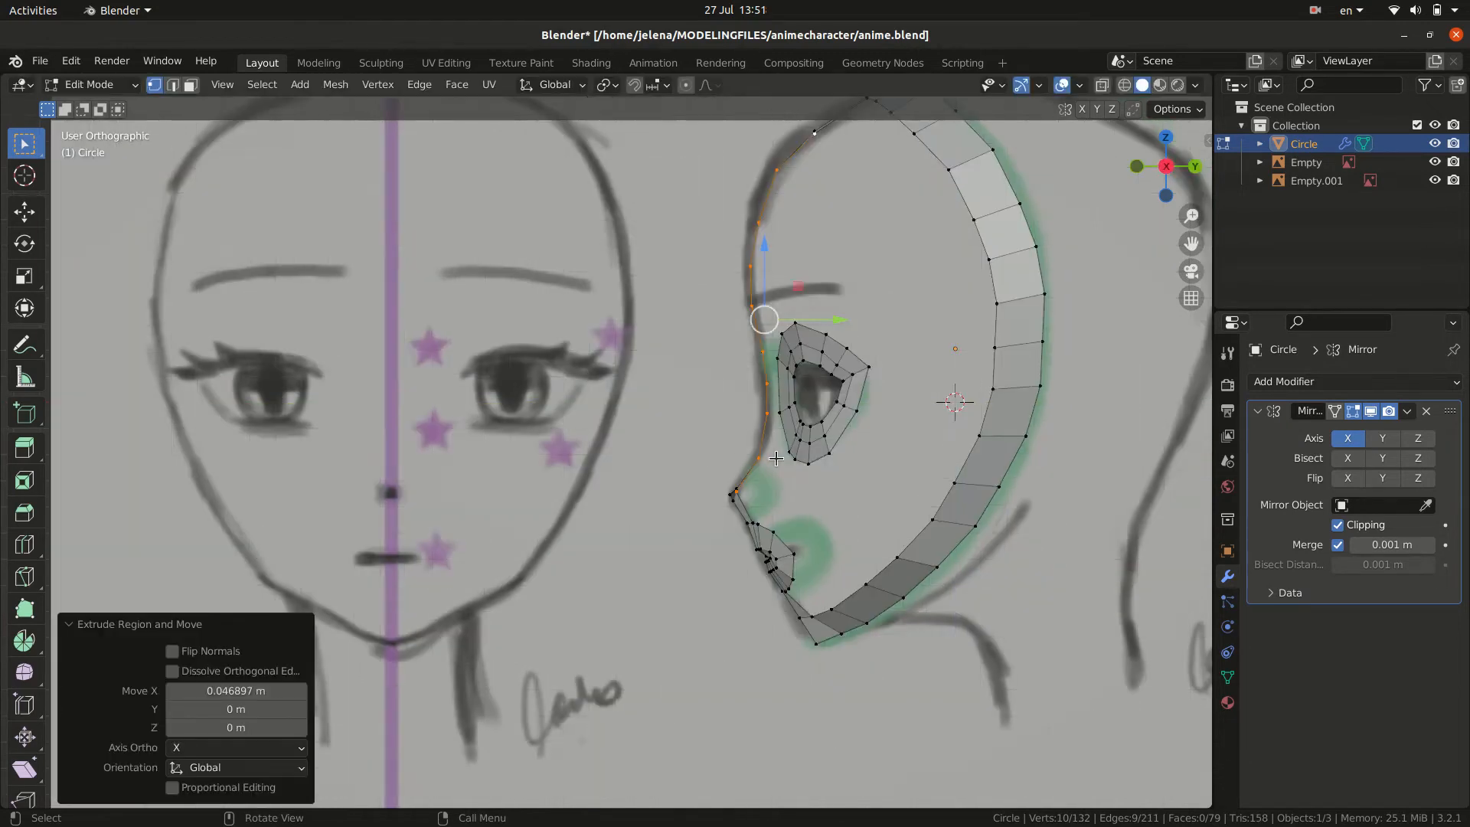
key(g)
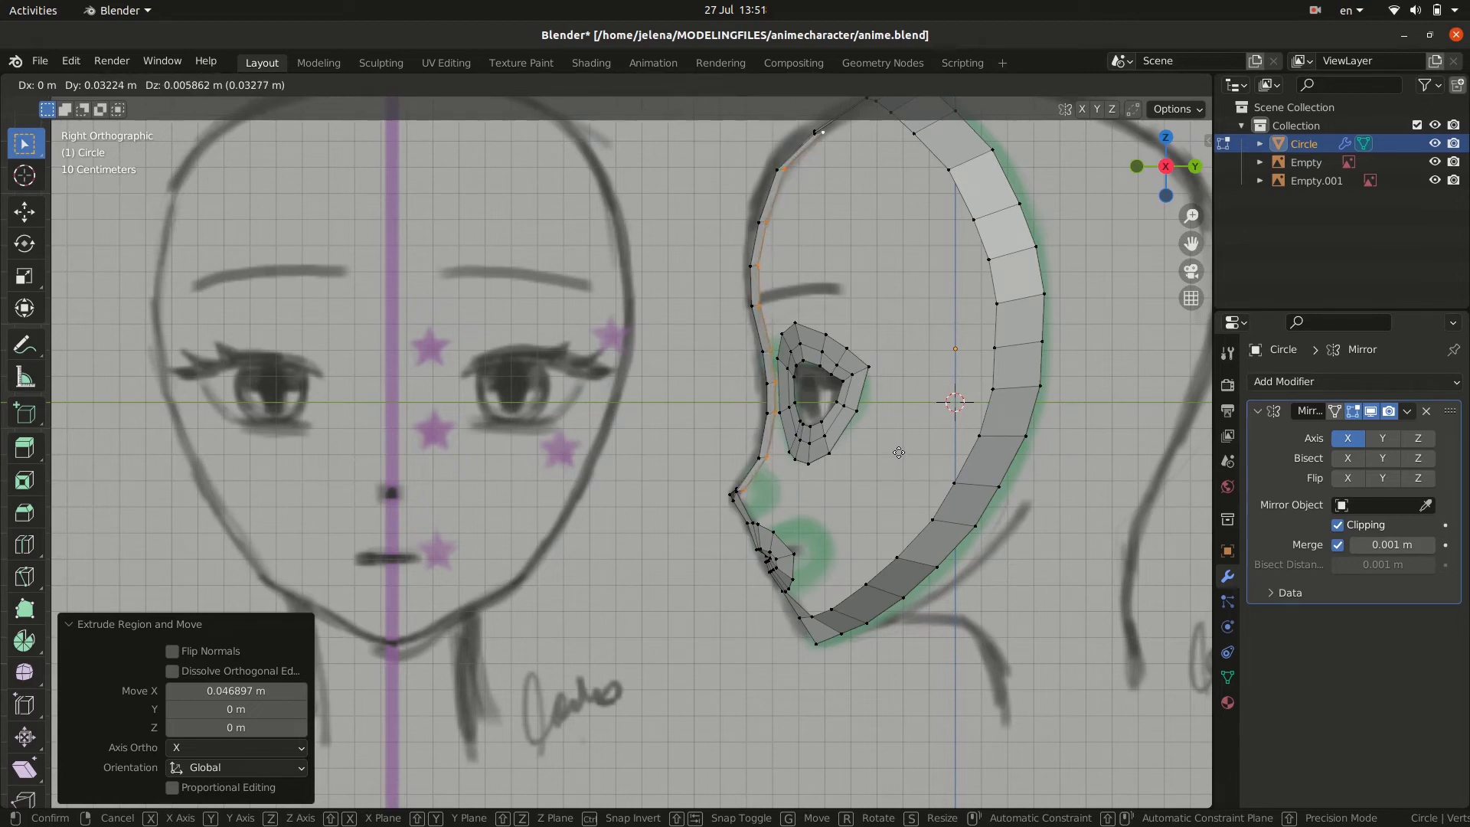
click(902, 453)
middle_drag(902, 453, 847, 467)
scroll(879, 453, up, 5)
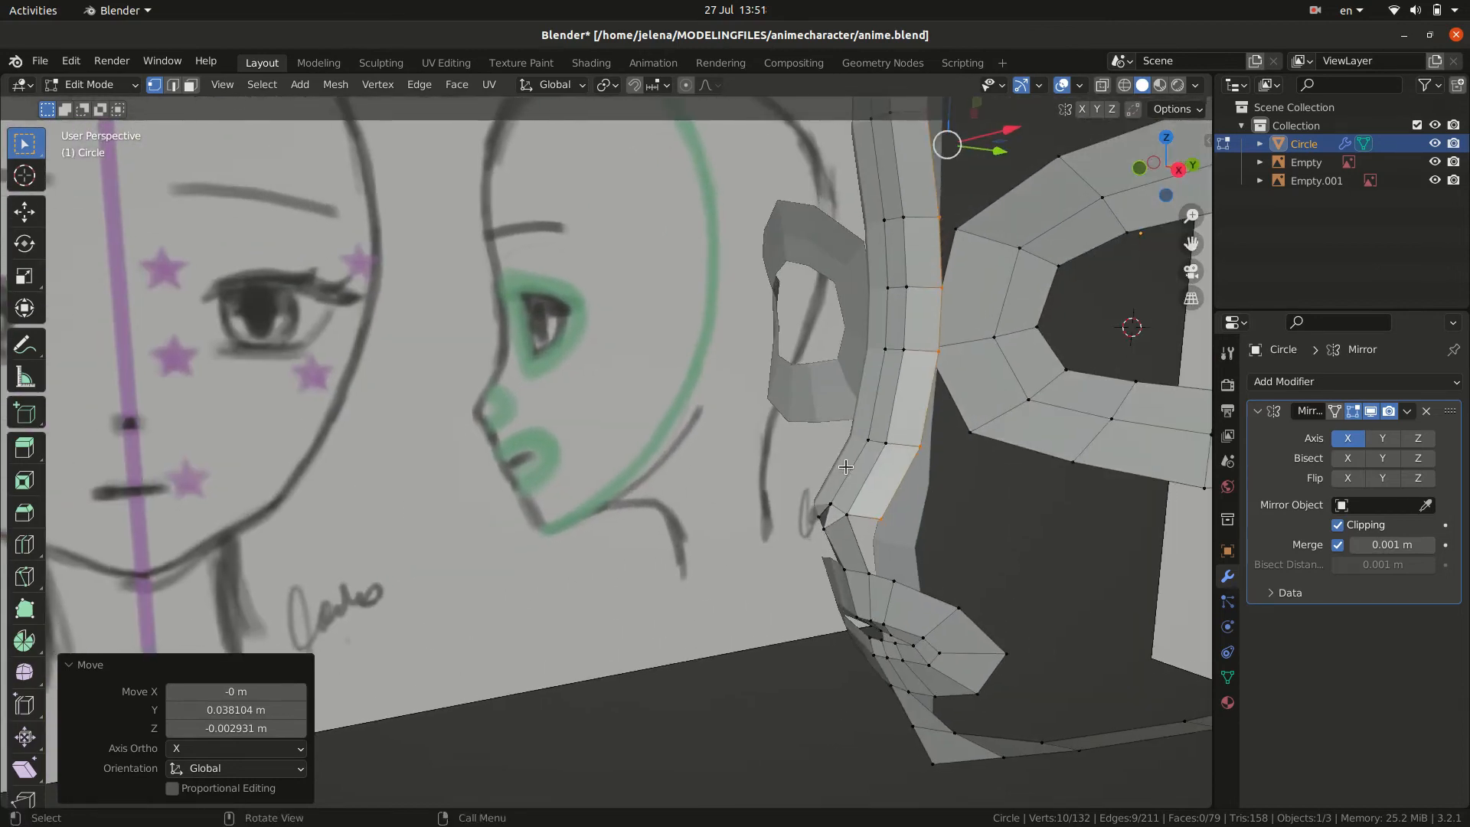
- Merge the extruded strip's vertex at the inner eye corner with the adjacent eye-ring vertex at their center
key(KP_3)
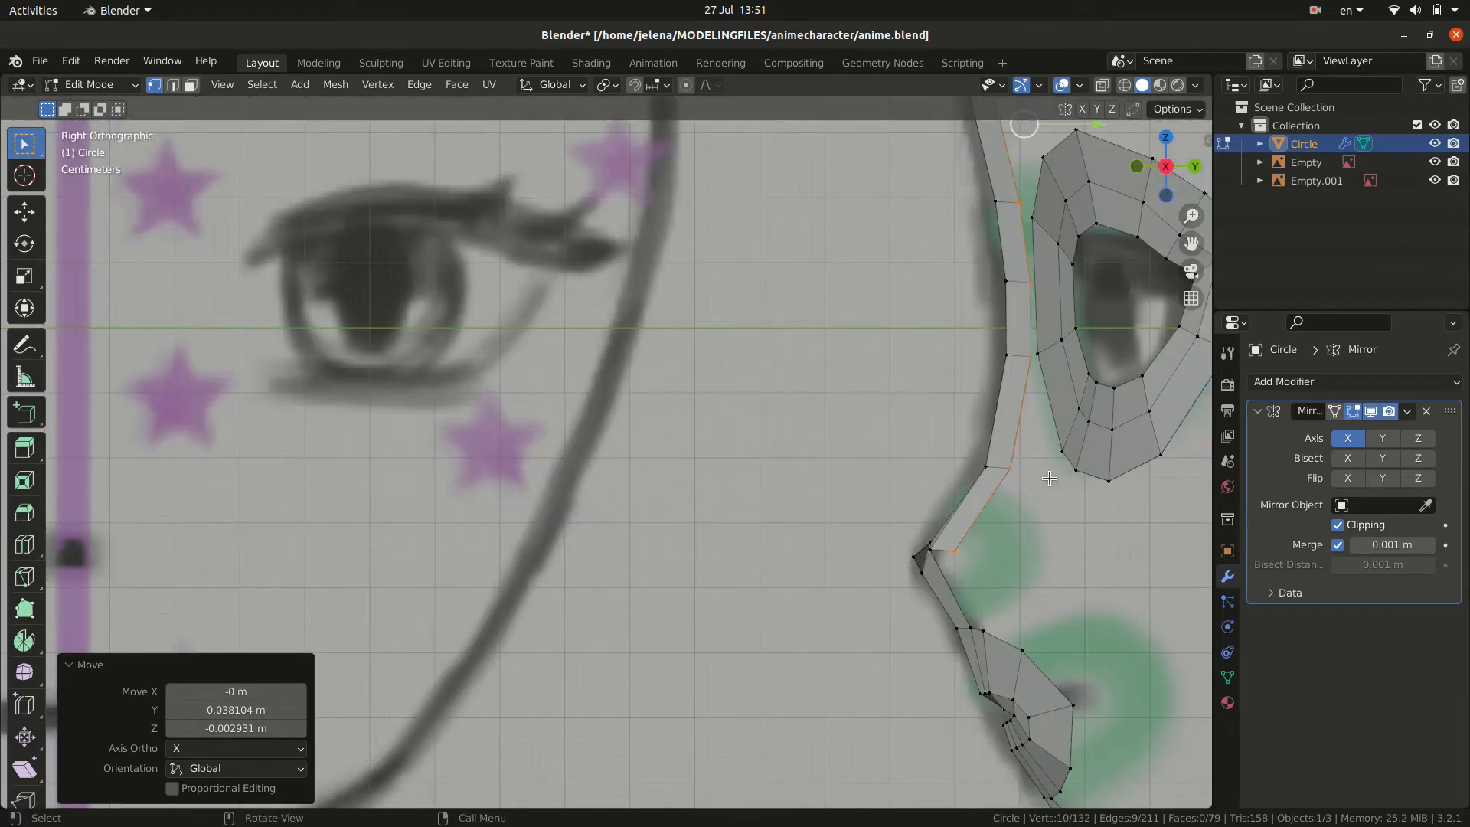
scroll(885, 394, down, 1)
click(969, 368)
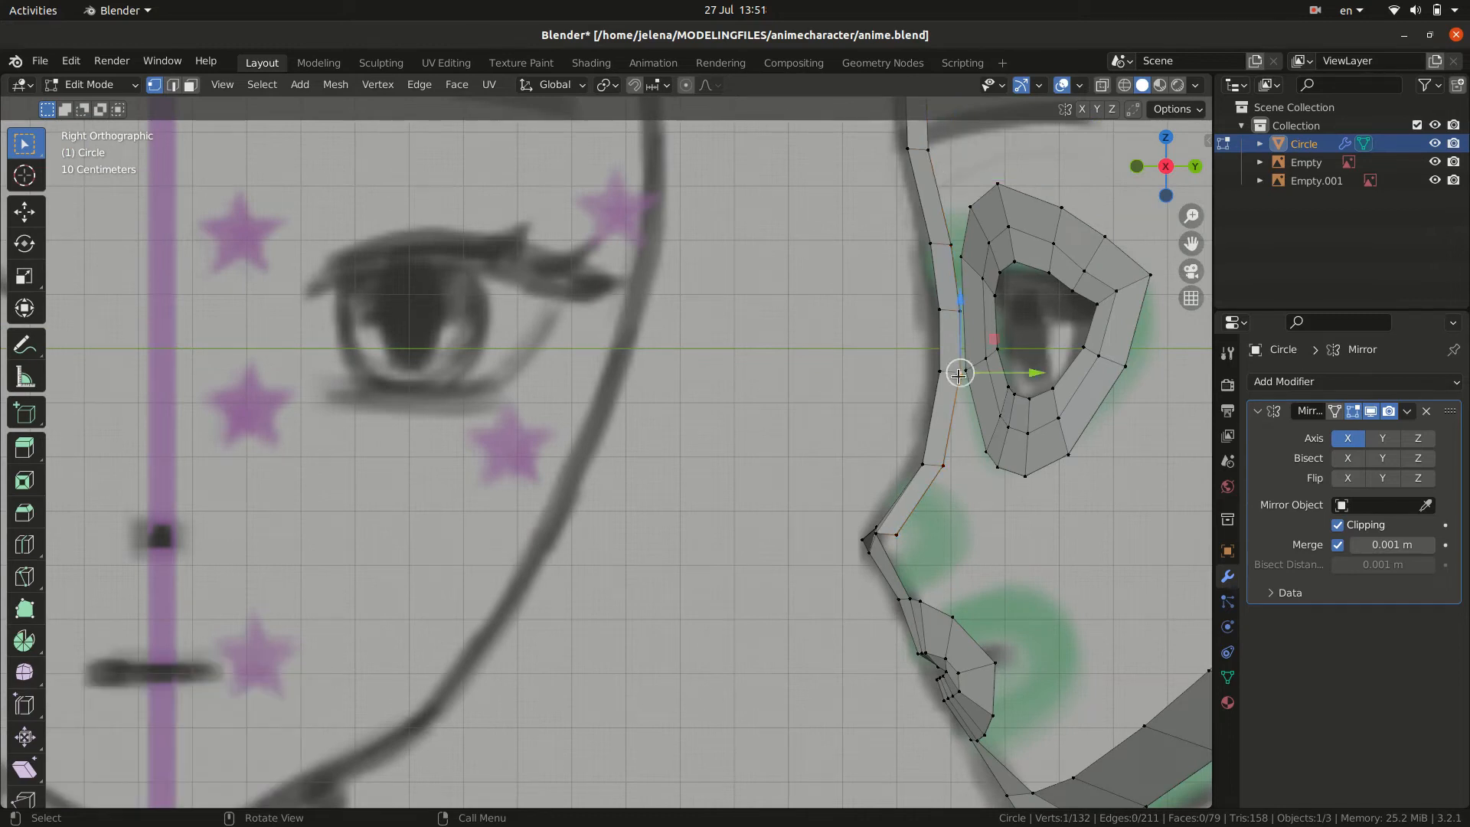
key(m)
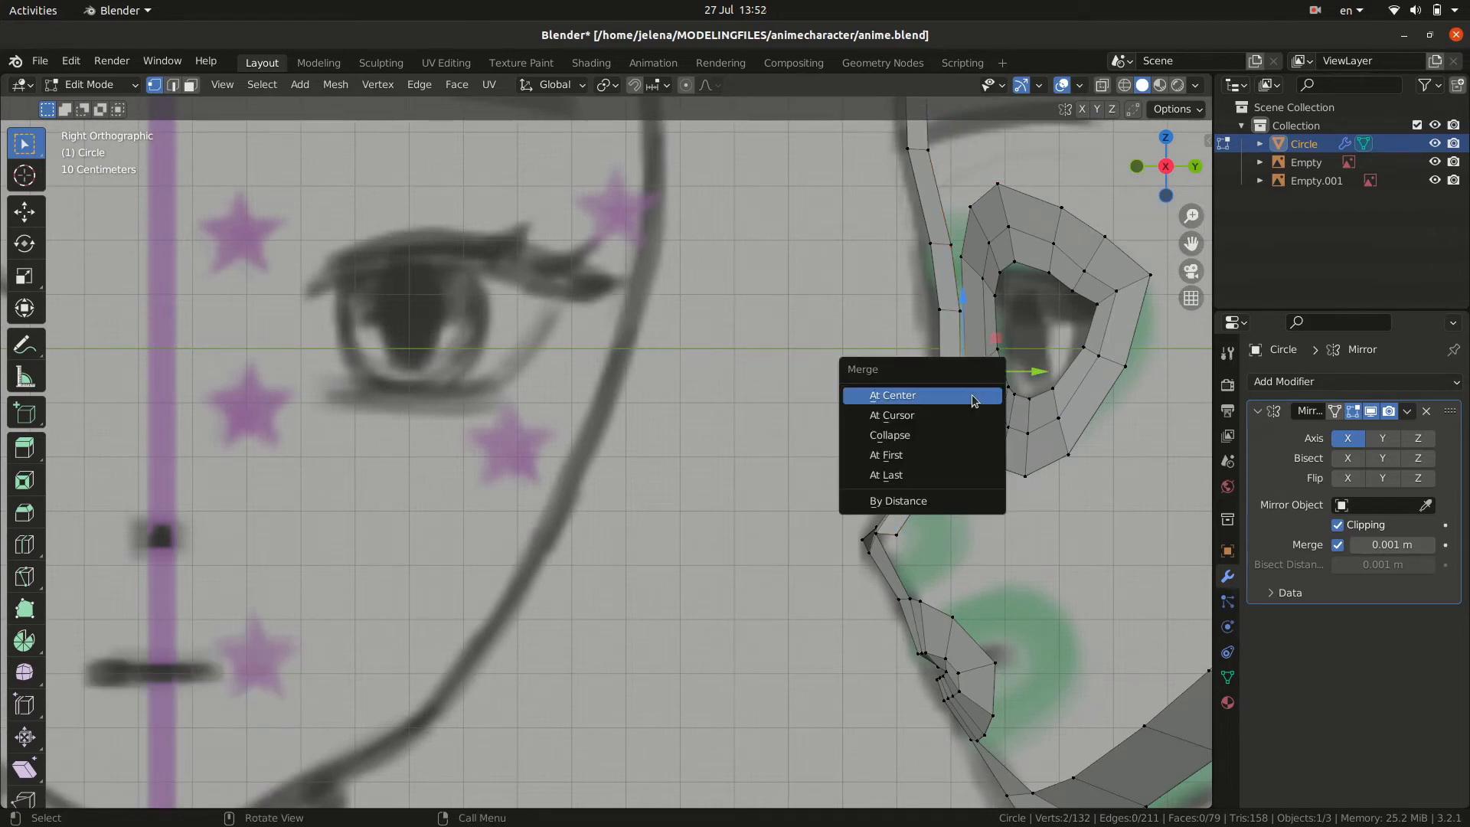
click(945, 399)
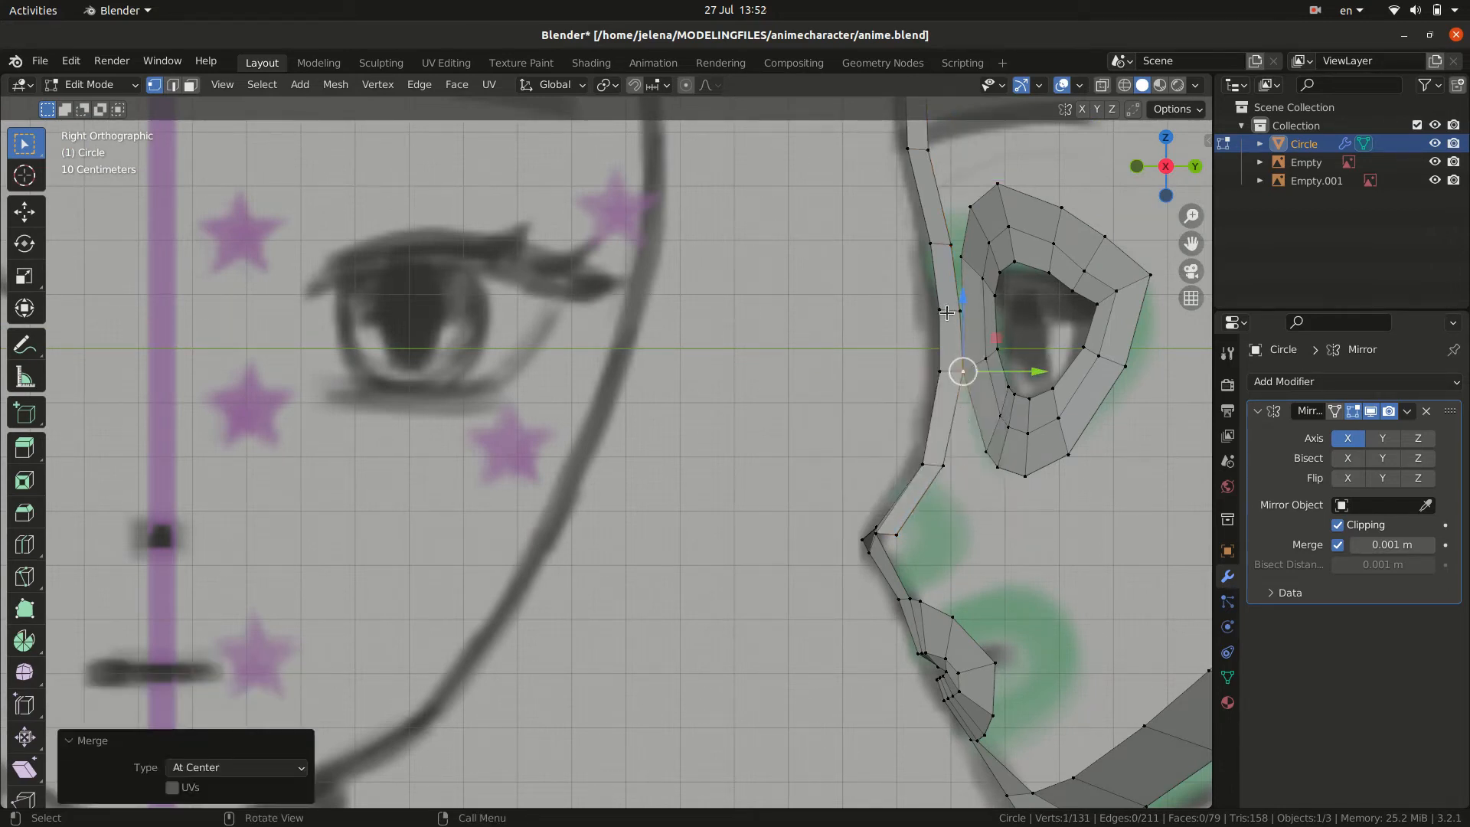
- Slide the horizontal edge row across the nose bridge, just above the merged vertex, upward by a factor of about 0.39
key(KP_1)
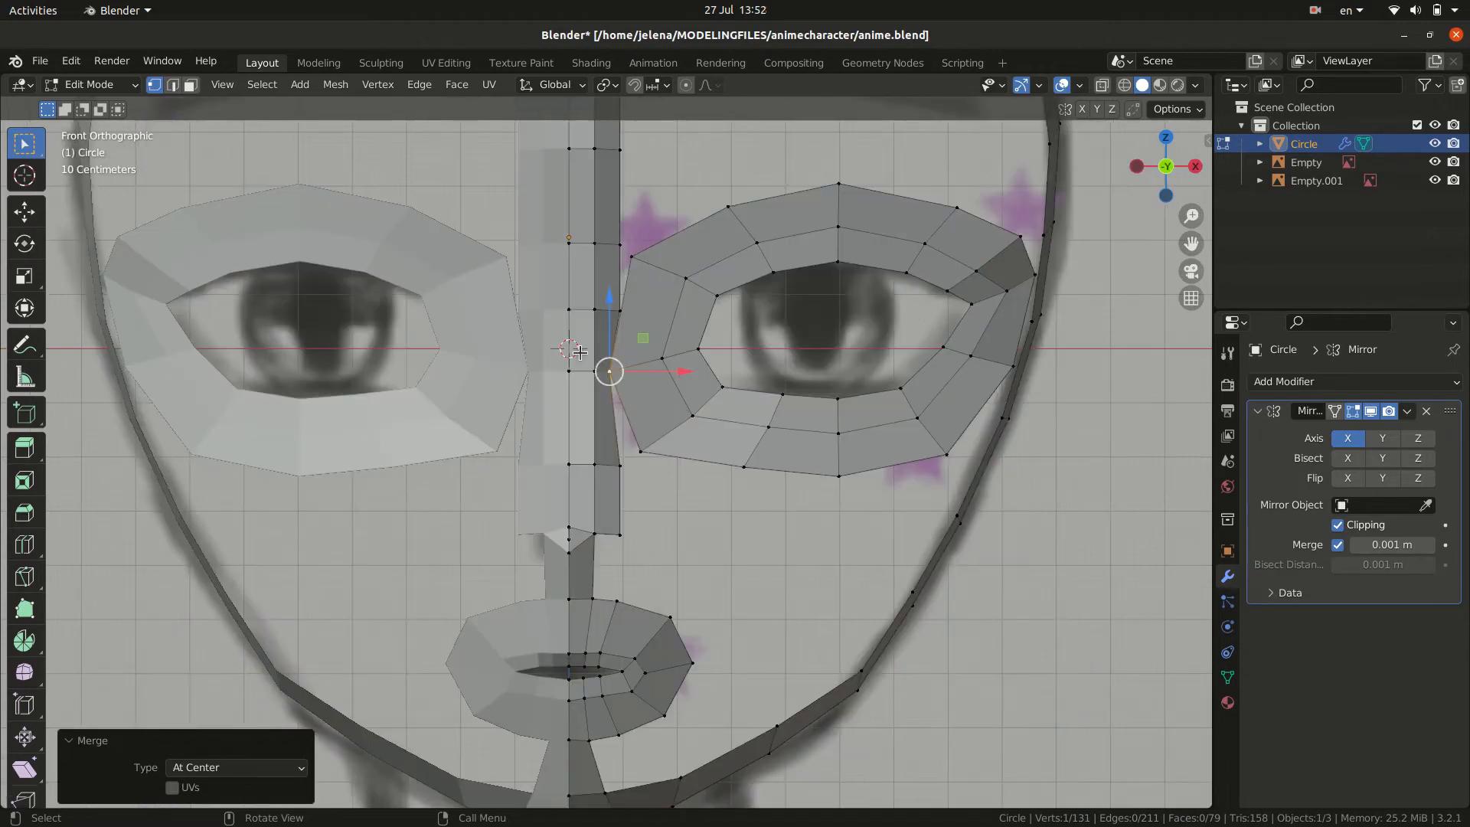
alt+click(645, 326)
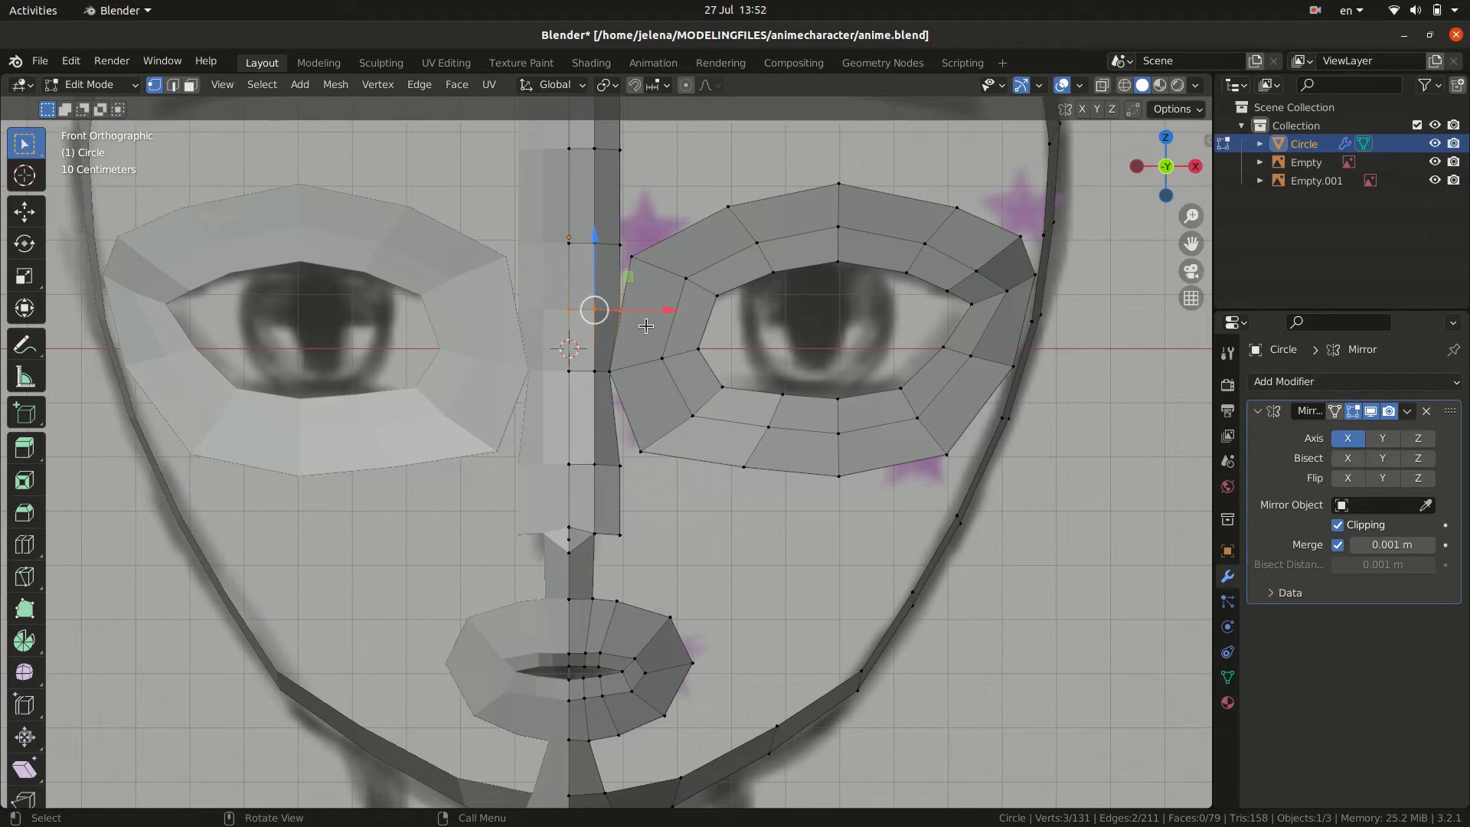
key(g)
key(g)
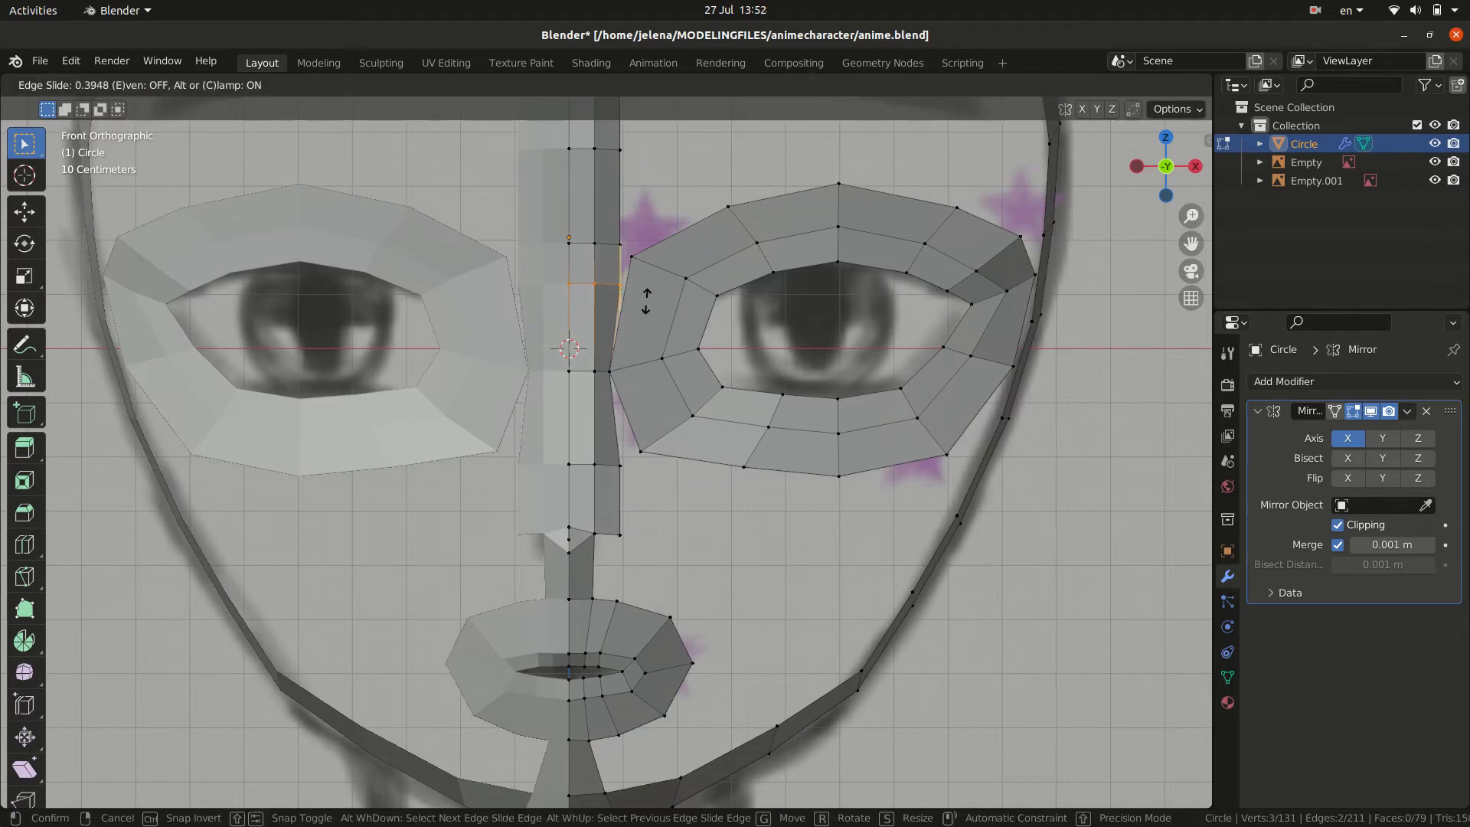
click(647, 294)
- Move the eye ring's upper inner vertex about 0.047 m down and merge it at center with the neighbouring bridge strip vertex
click(638, 268)
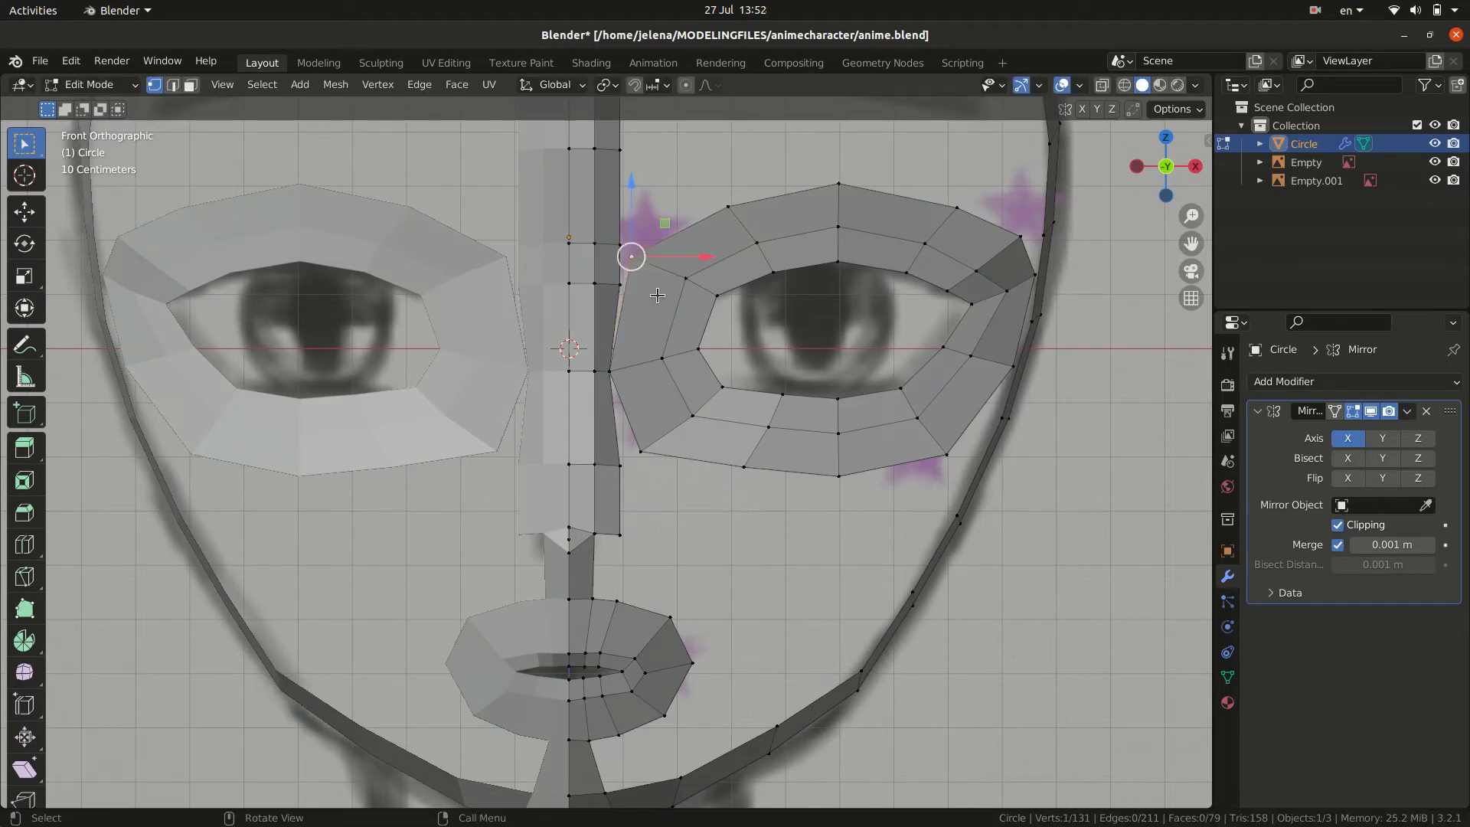
key(g)
click(656, 321)
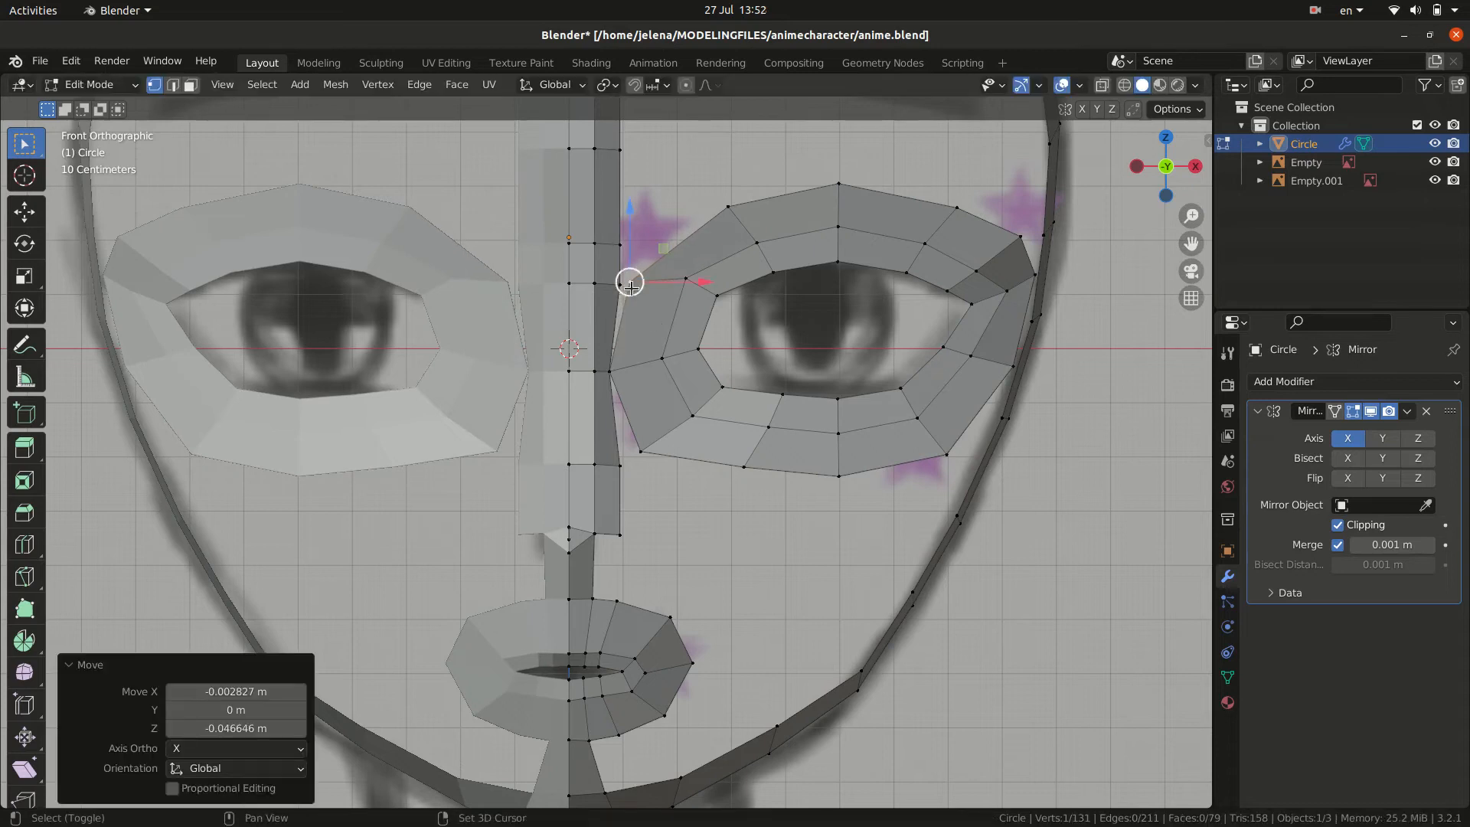
shift+click(631, 287)
key(m)
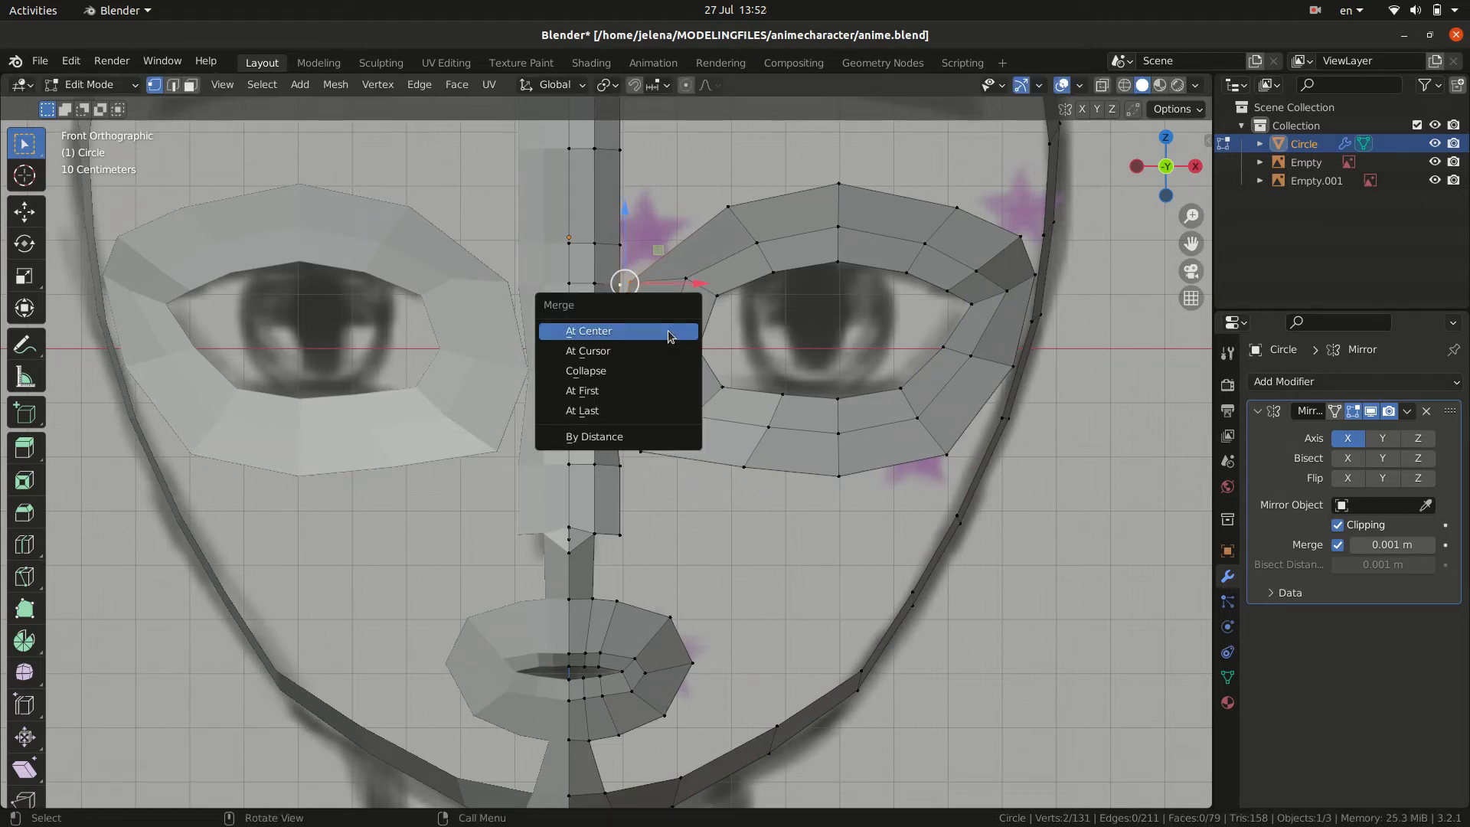
click(669, 331)
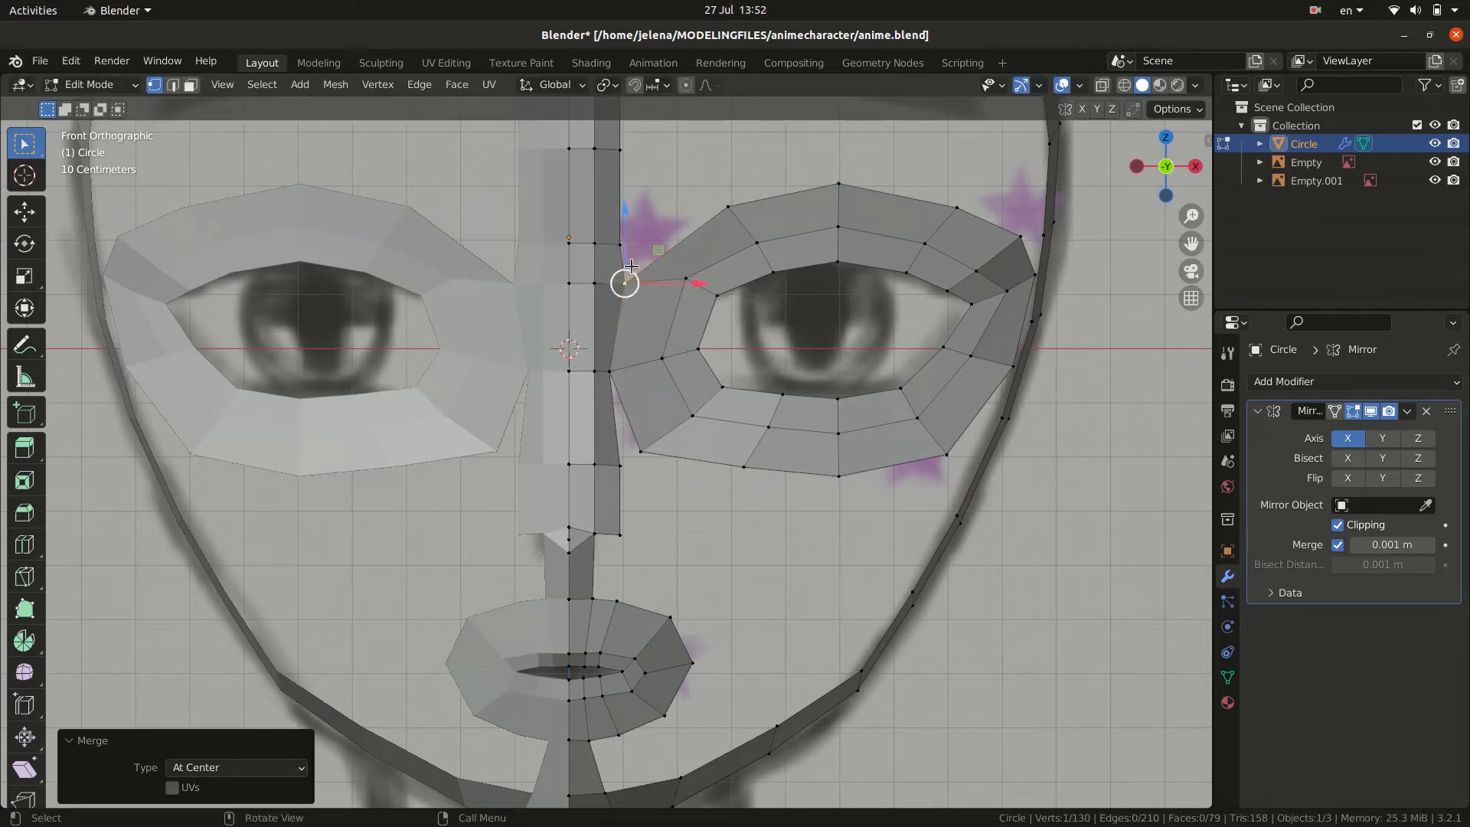
- Slide the next horizontal edge row above the bridge upward by a factor of 0.8
drag(546, 237, 630, 253)
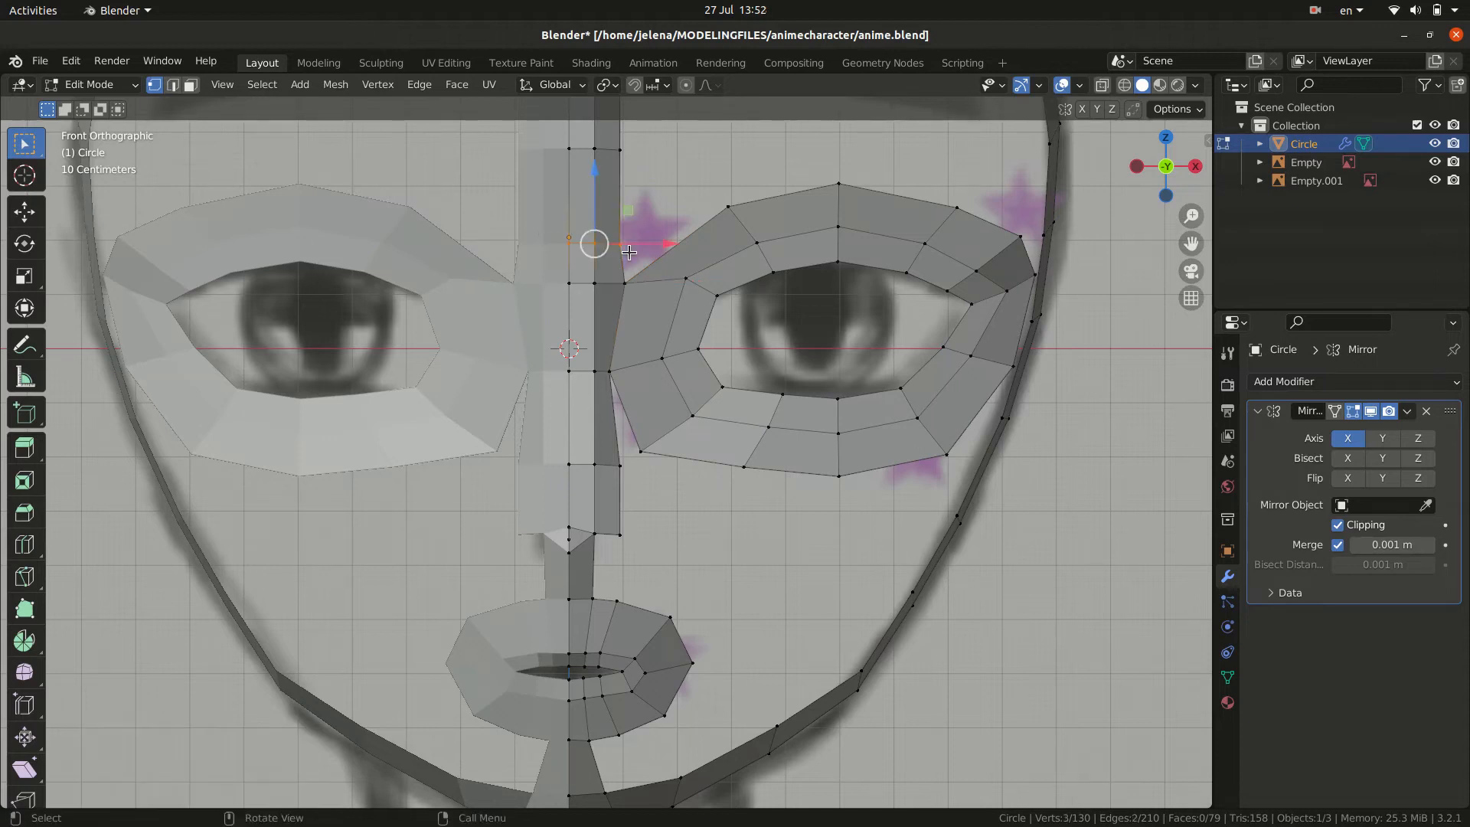
key(g)
key(g)
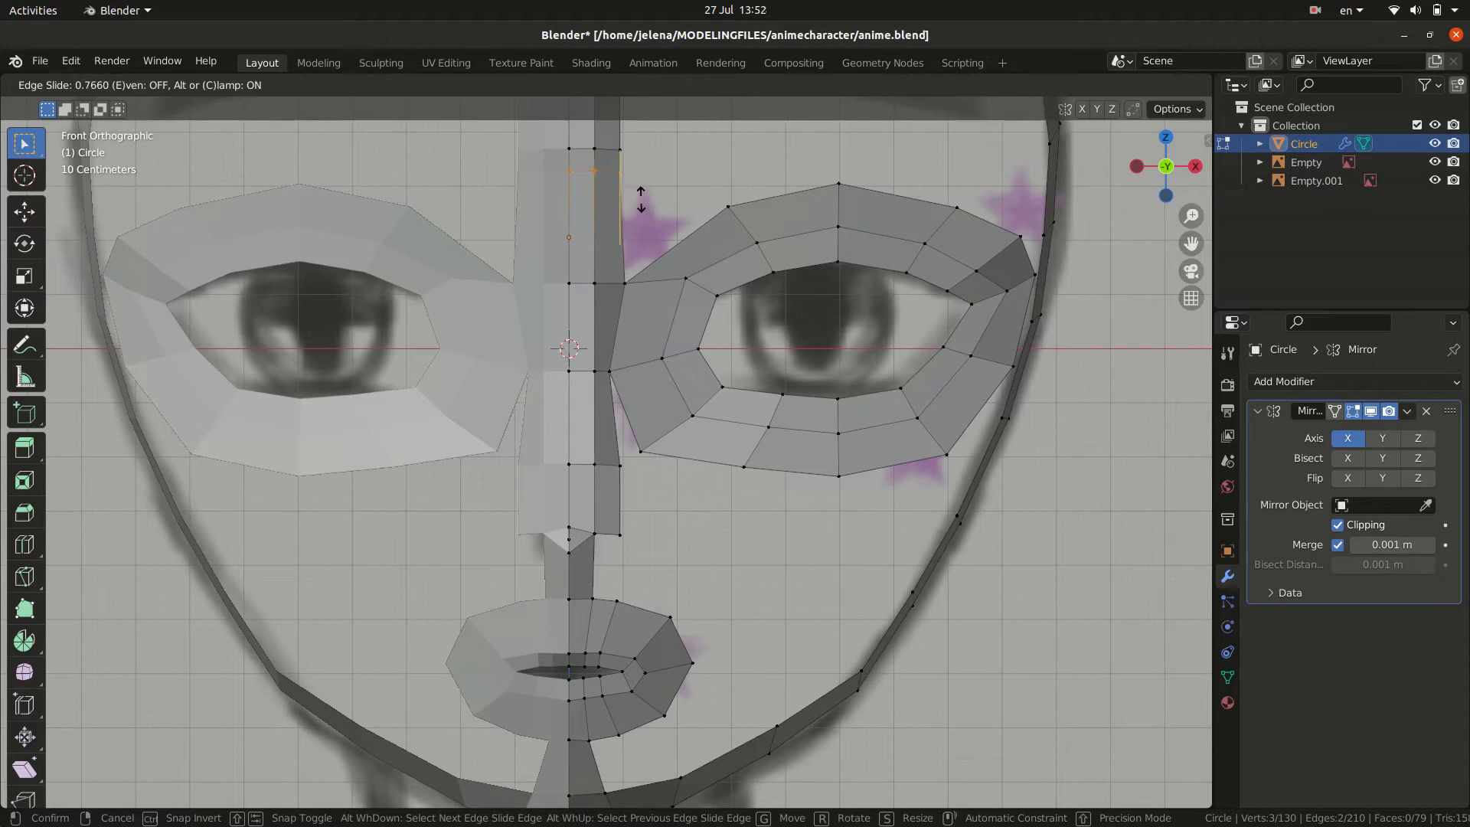
click(641, 195)
- Fill the gap at the top of the forehead with a face joining the new strip's upper end to the head outline strip
scroll(662, 232, down, 4)
shift+middle_drag(663, 237, 656, 314)
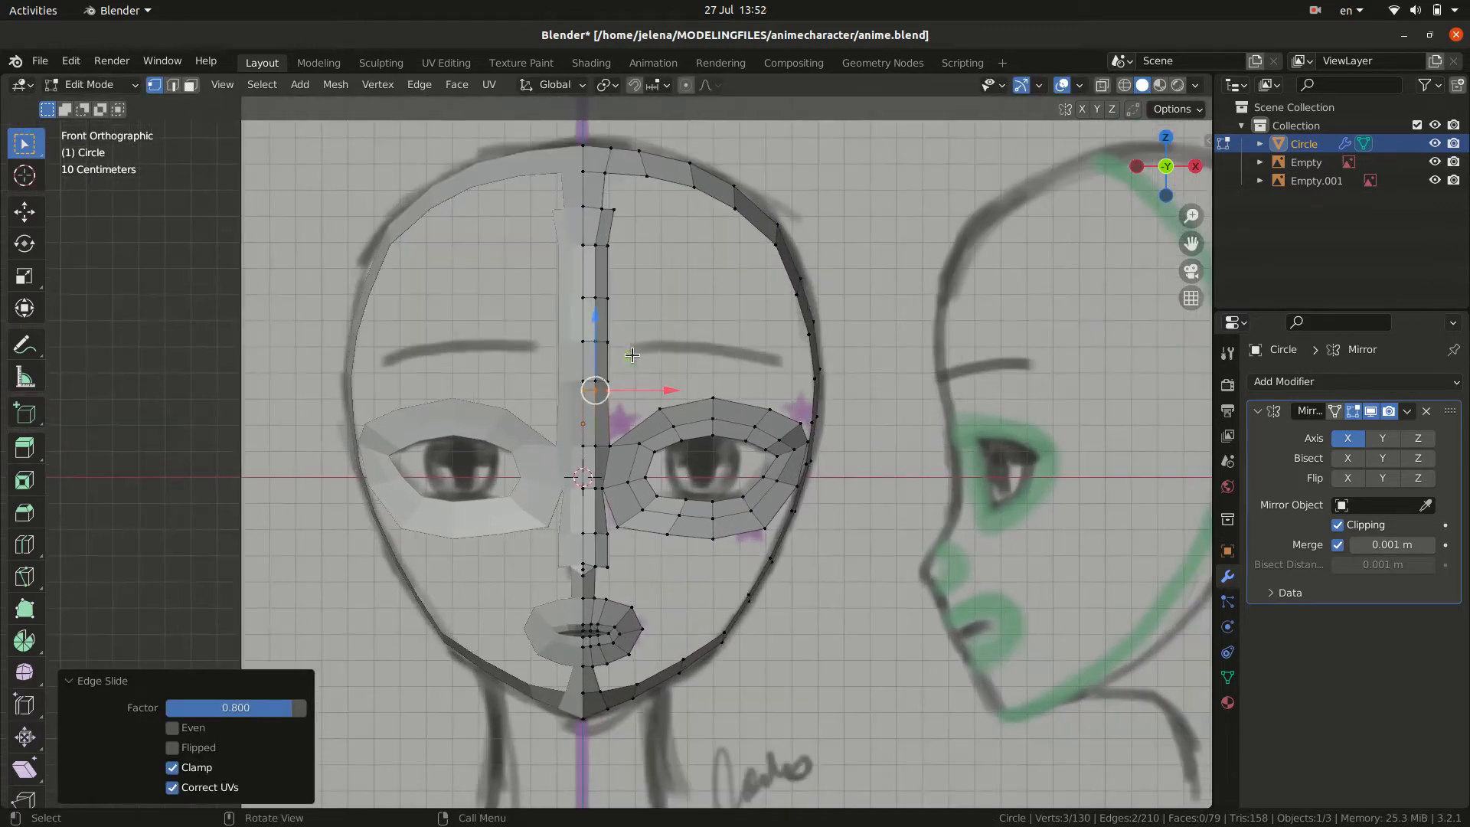
scroll(632, 354, up, 4)
middle_drag(737, 193, 711, 224)
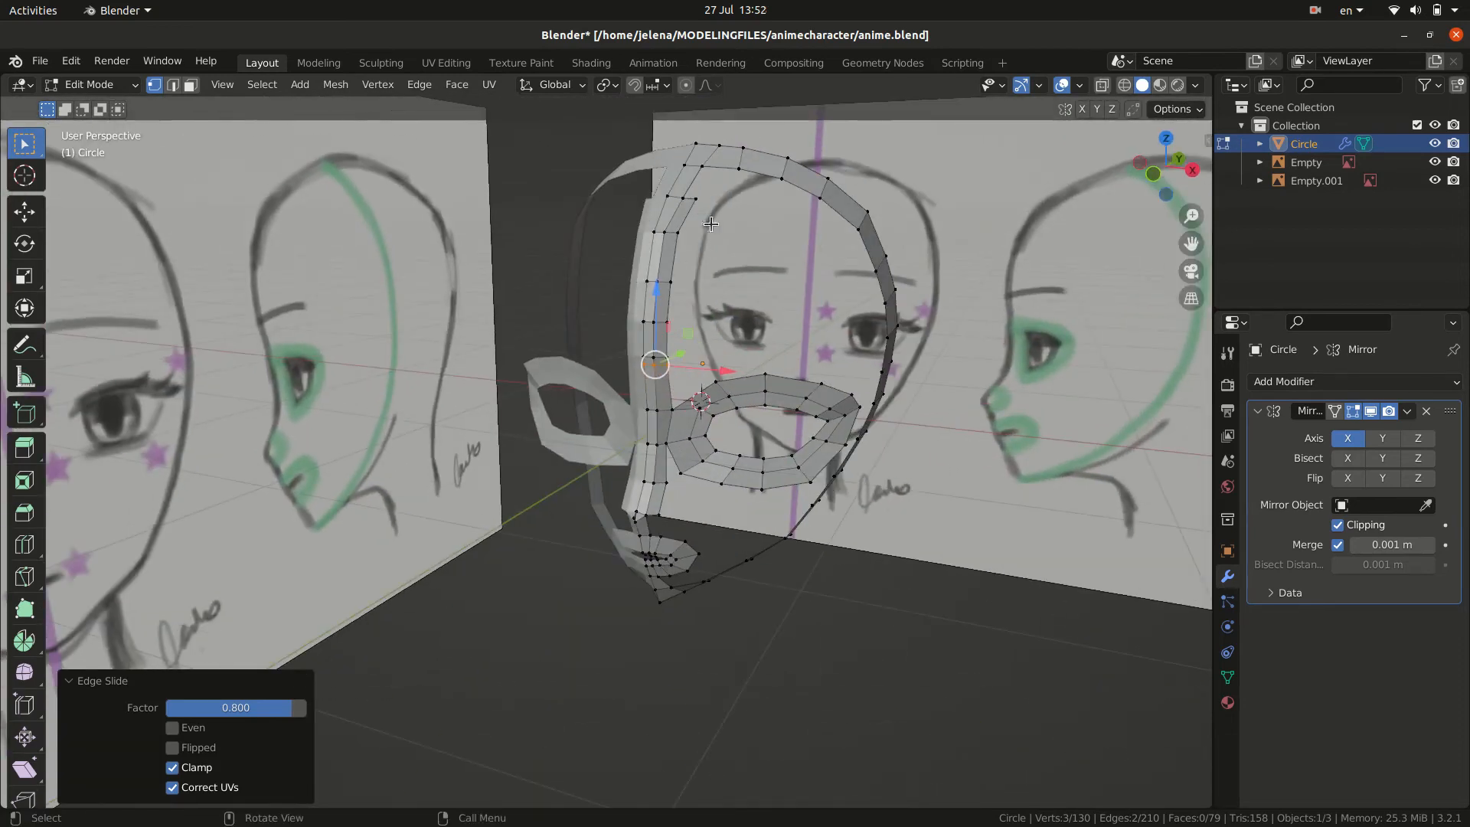
shift+click(698, 163)
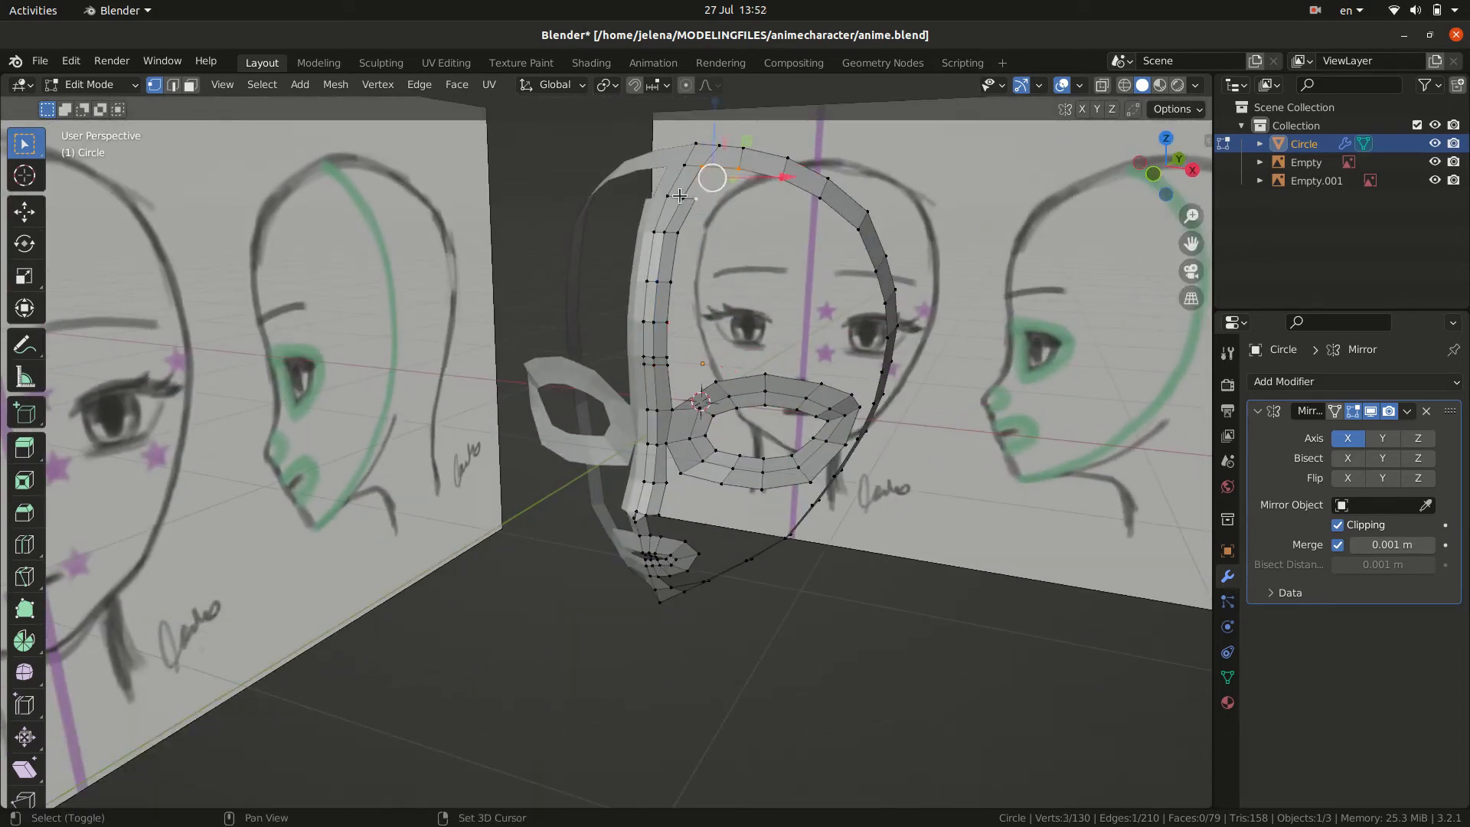
key(f)
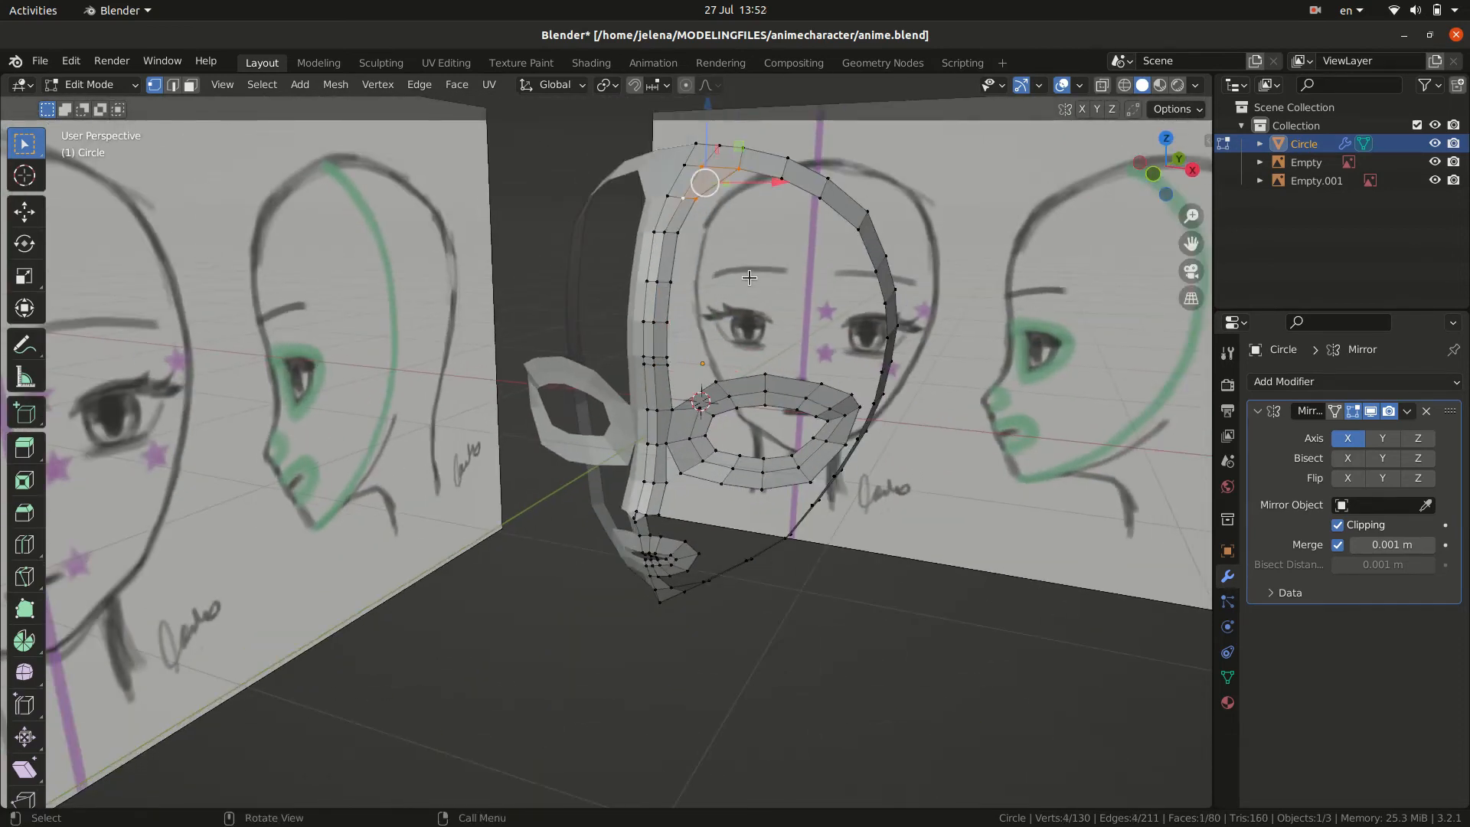
- Fill the gap below the mouth with a face joining the mouth ring's lower edge to the chin and jaw strip
middle_drag(750, 278, 665, 444)
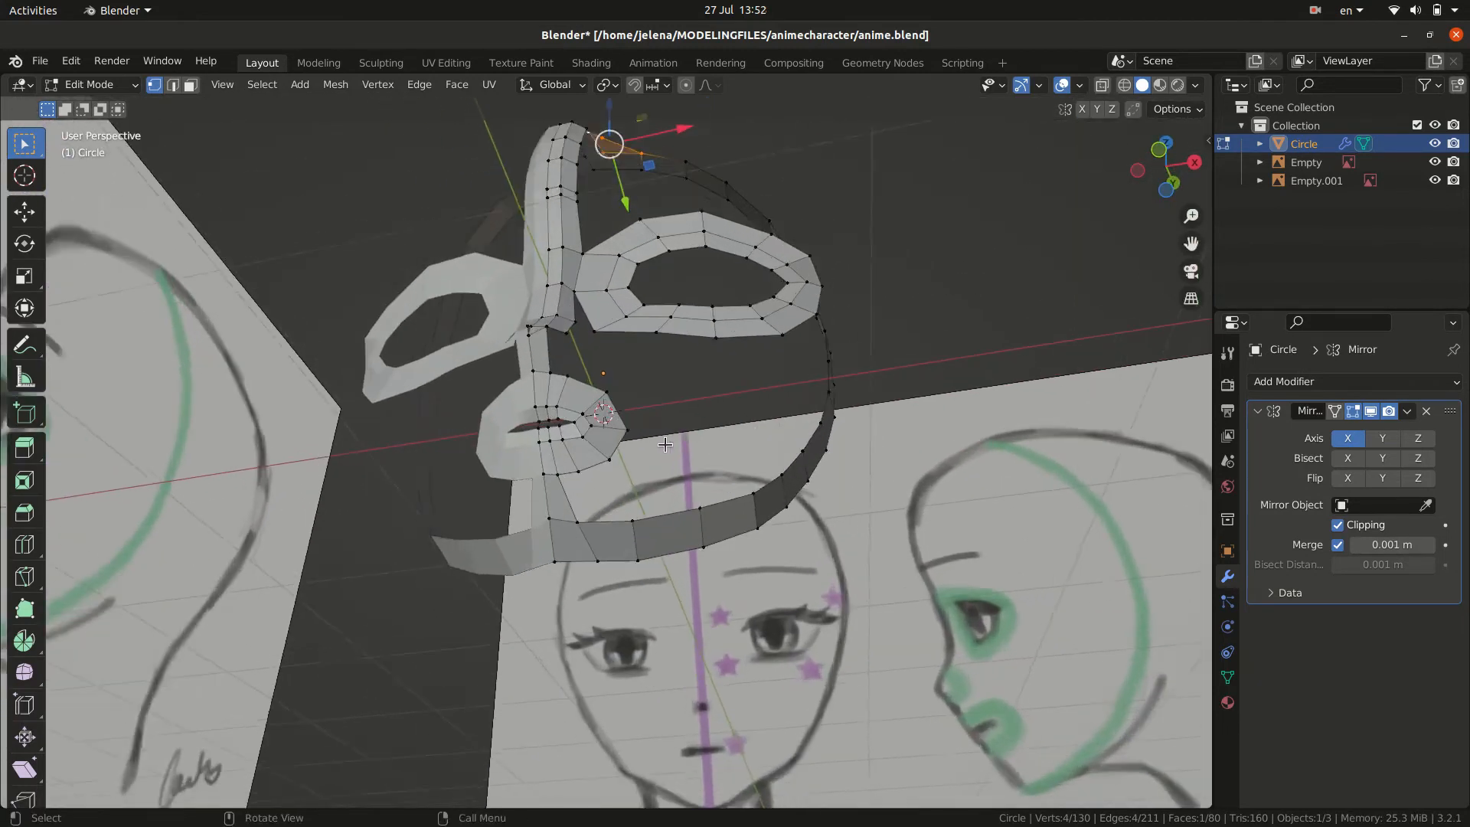
scroll(665, 445, up, 1)
click(575, 478)
shift+click(549, 480)
shift+click(572, 537)
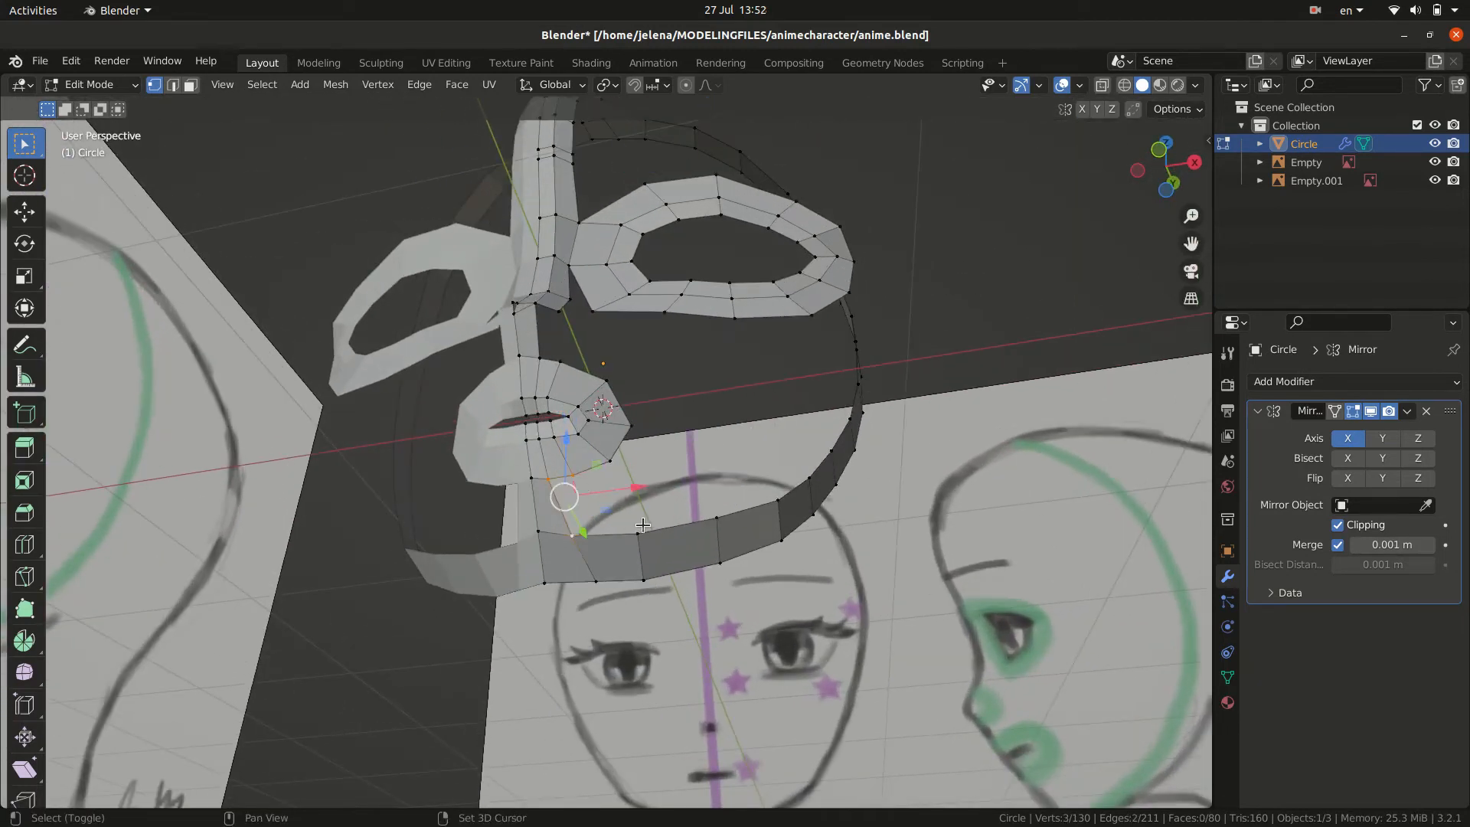
shift+click(635, 537)
key(f)
- Fill the gap between the nose's underside and the mouth ring's upper edge with a four-vertex face
middle_drag(636, 538, 648, 387)
click(573, 356)
shift+click(596, 356)
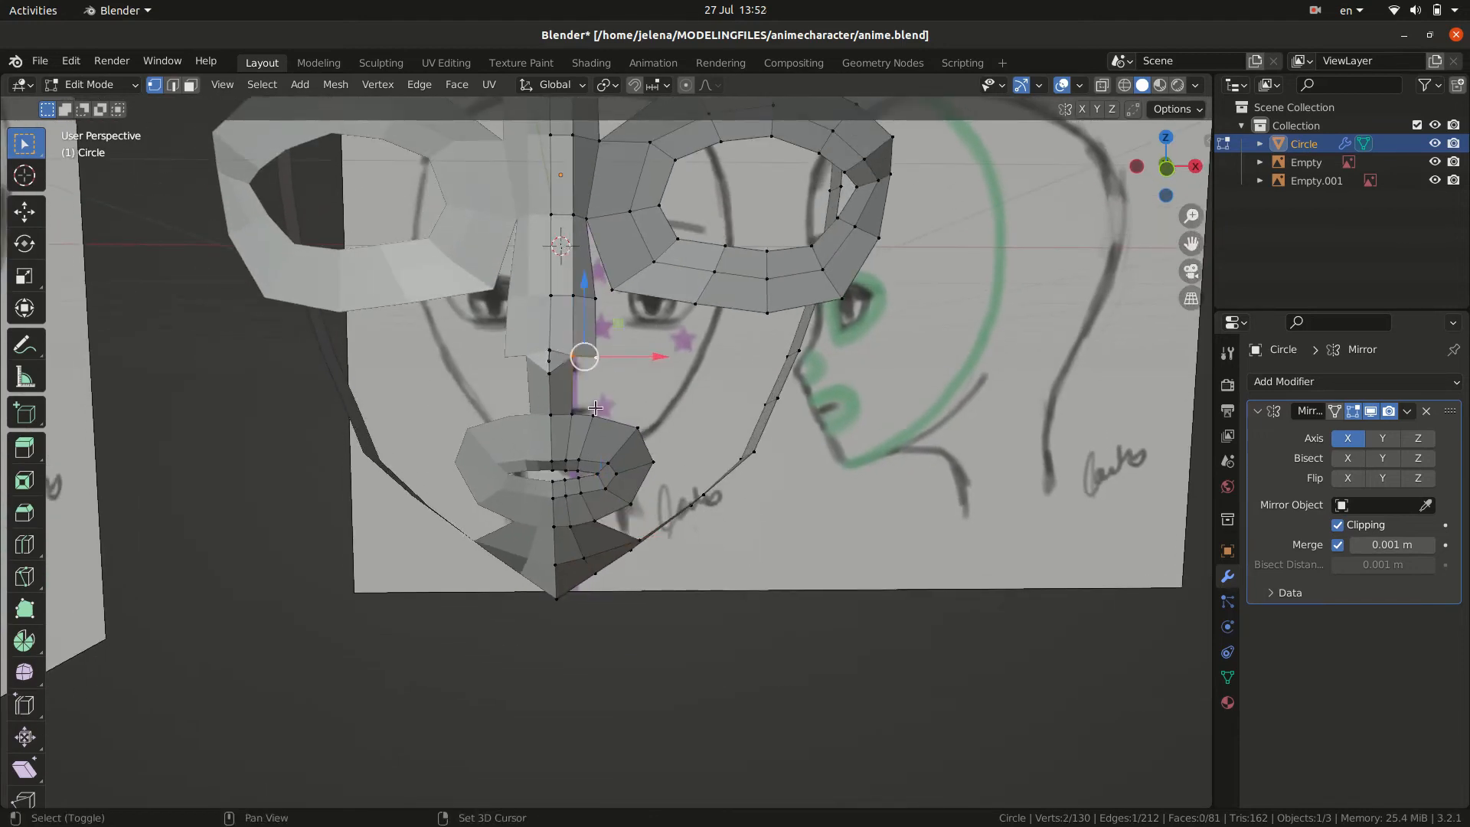
shift+click(593, 416)
shift+click(572, 416)
key(f)
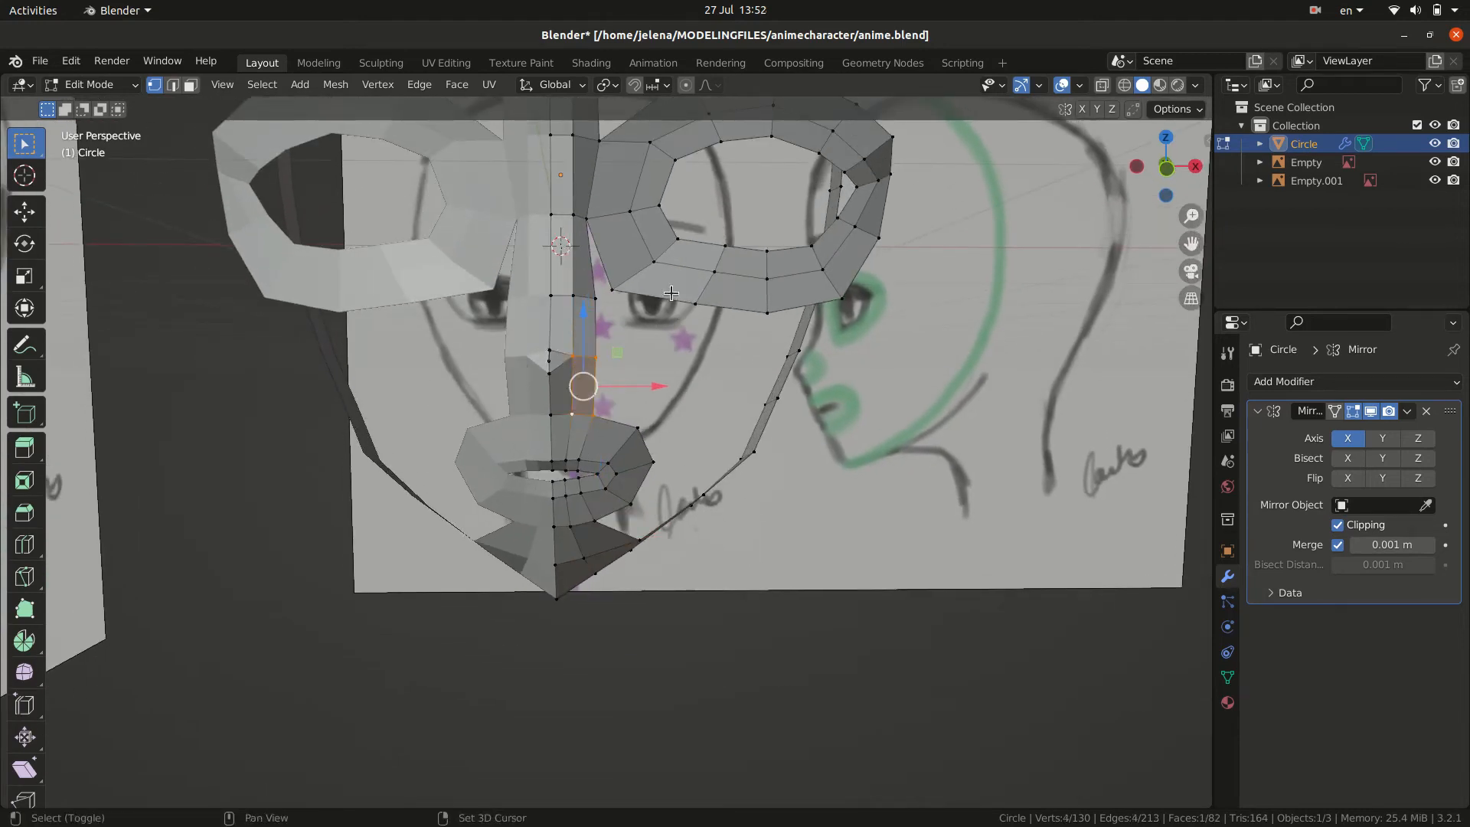
- Merge the eye ring's lower inner vertex at center with the neighbouring vertex on the side of the nose
mouse_move(678, 426)
middle_down()
mouse_move(671, 436)
mouse_move(675, 424)
middle_up()
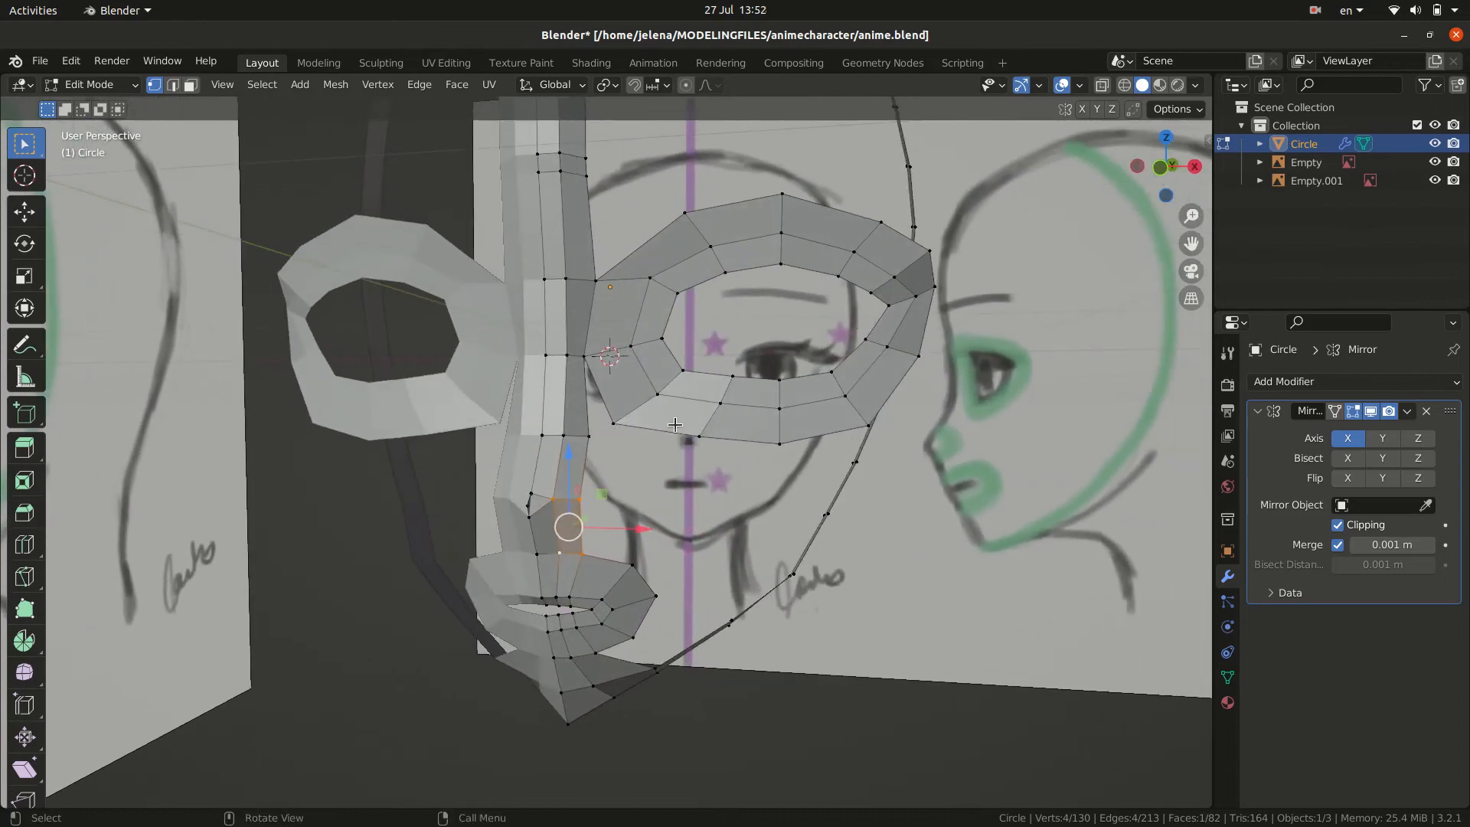
click(619, 424)
shift+click(589, 436)
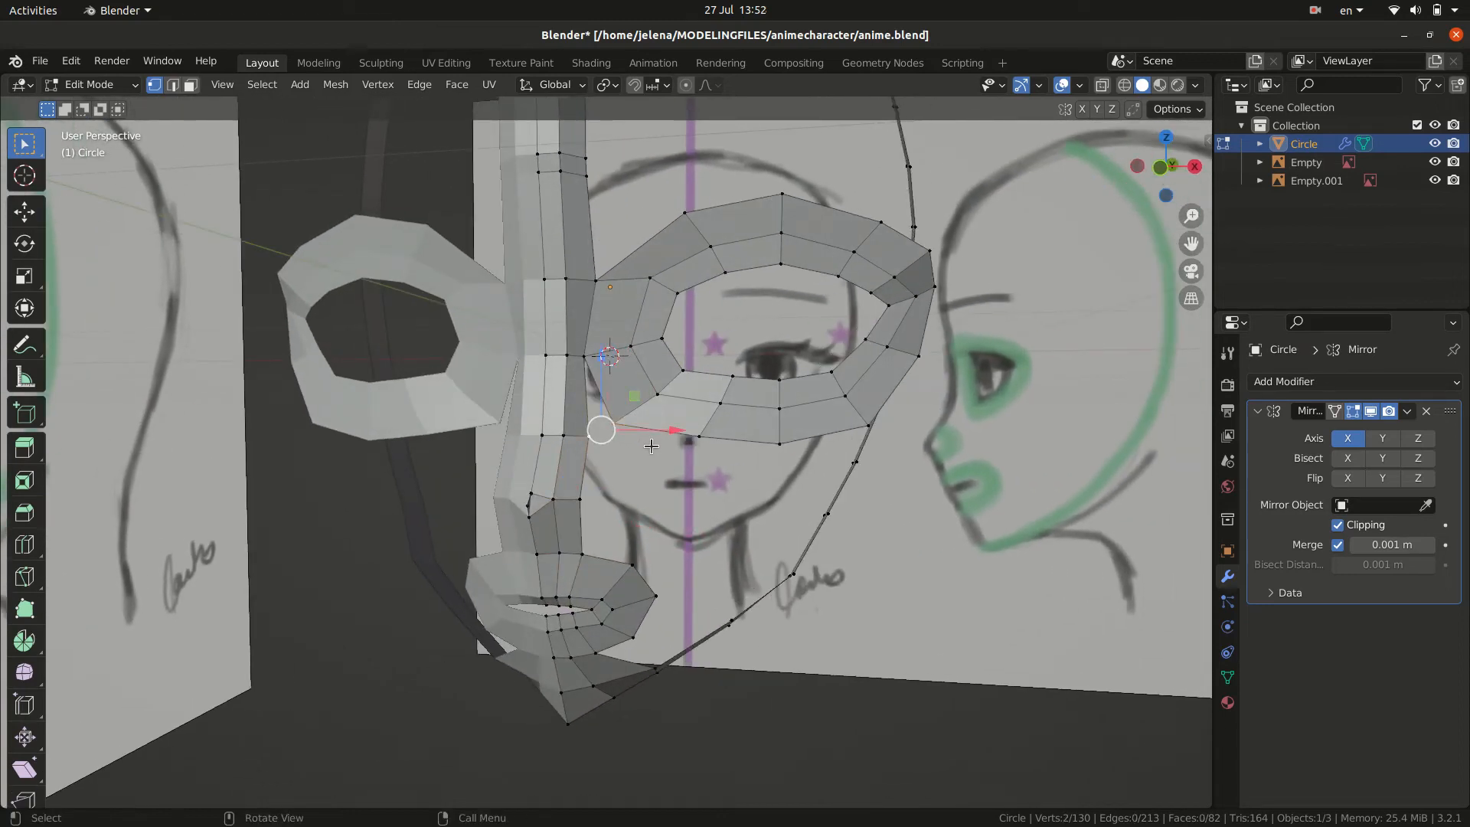
key(m)
click(642, 450)
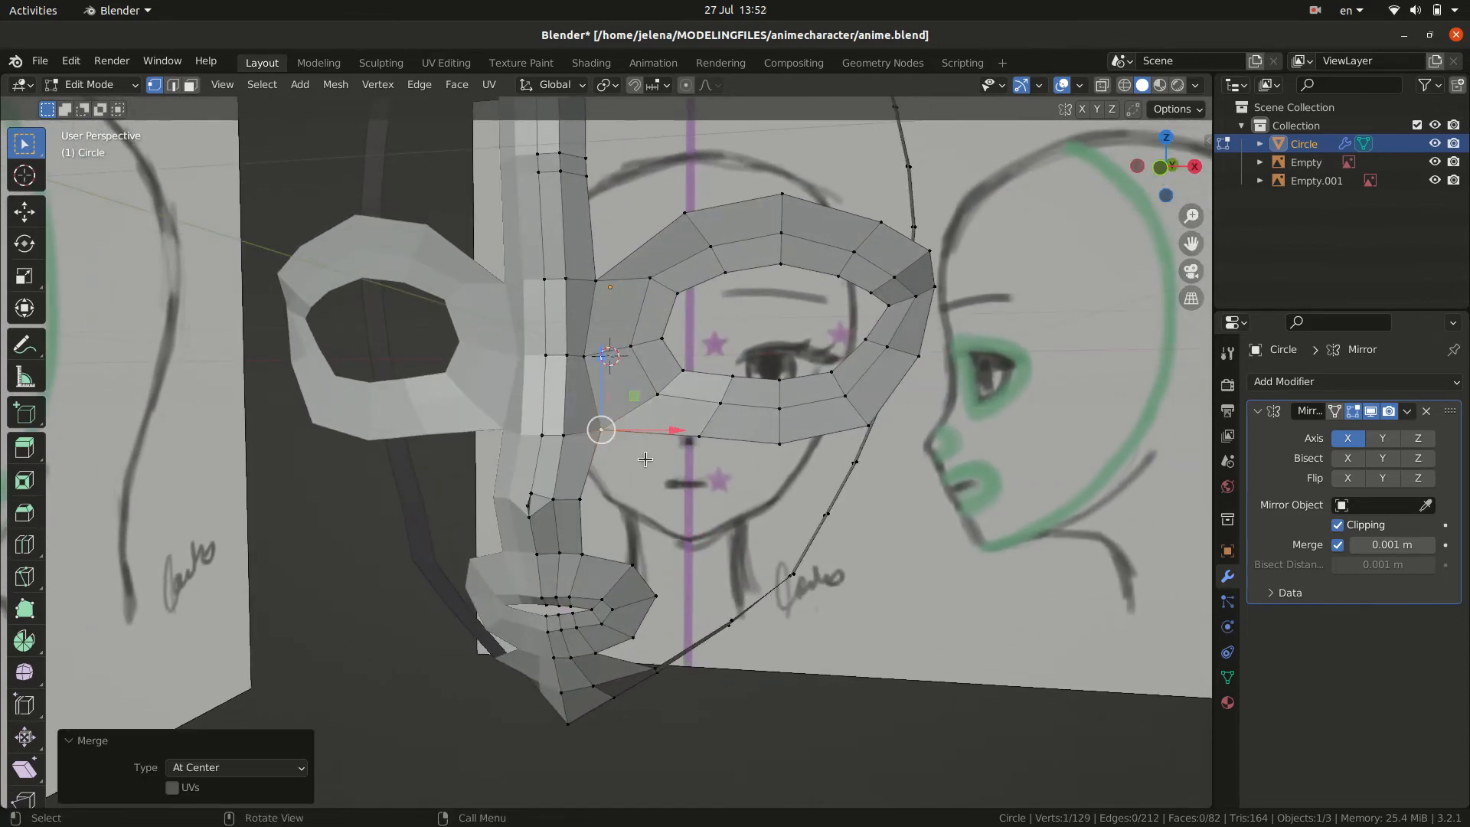
- In front view, move the merged vertex about 0.036 m up and slightly towards the nose
key(KP_1)
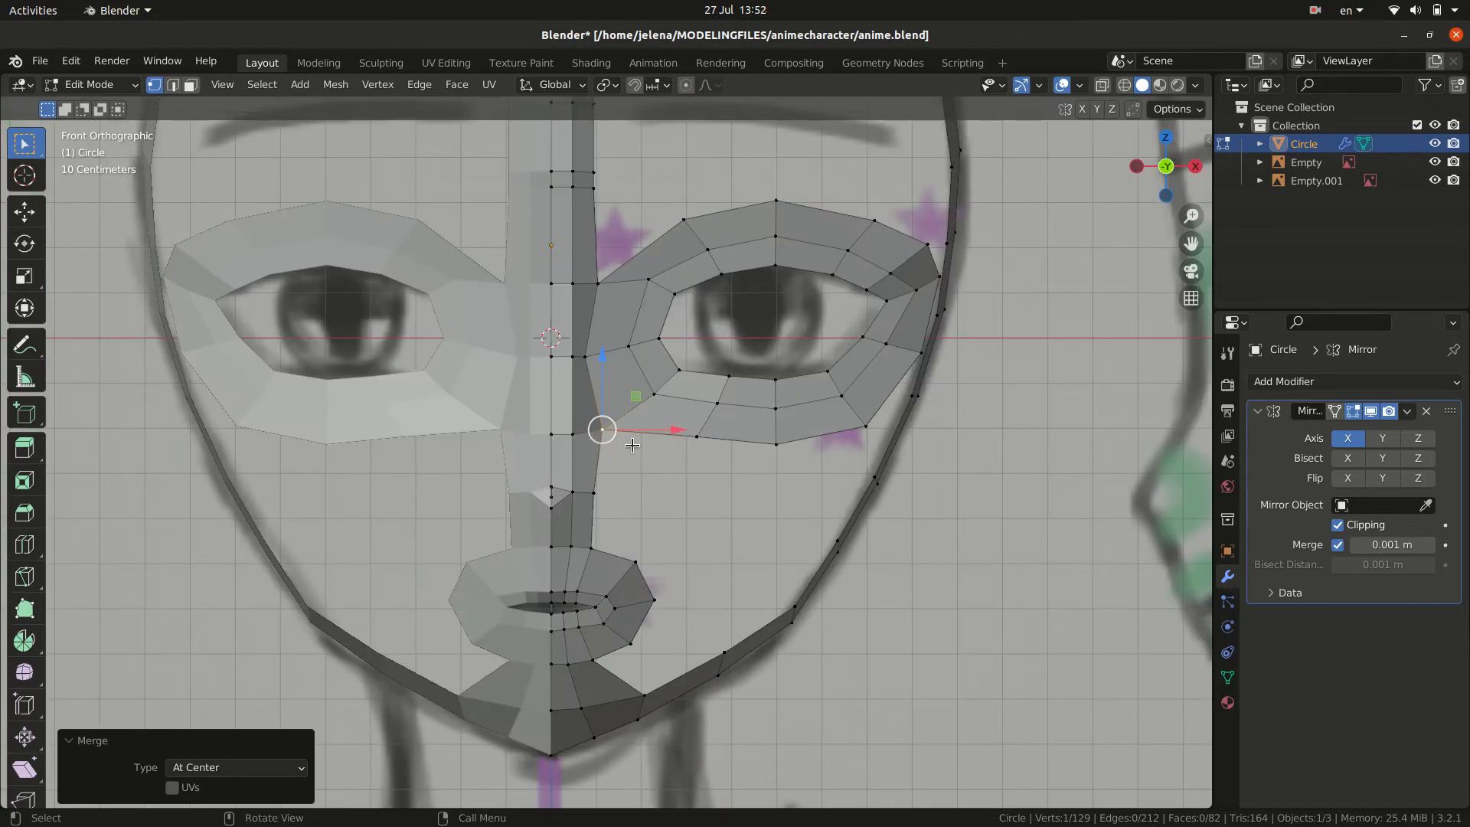
key(g)
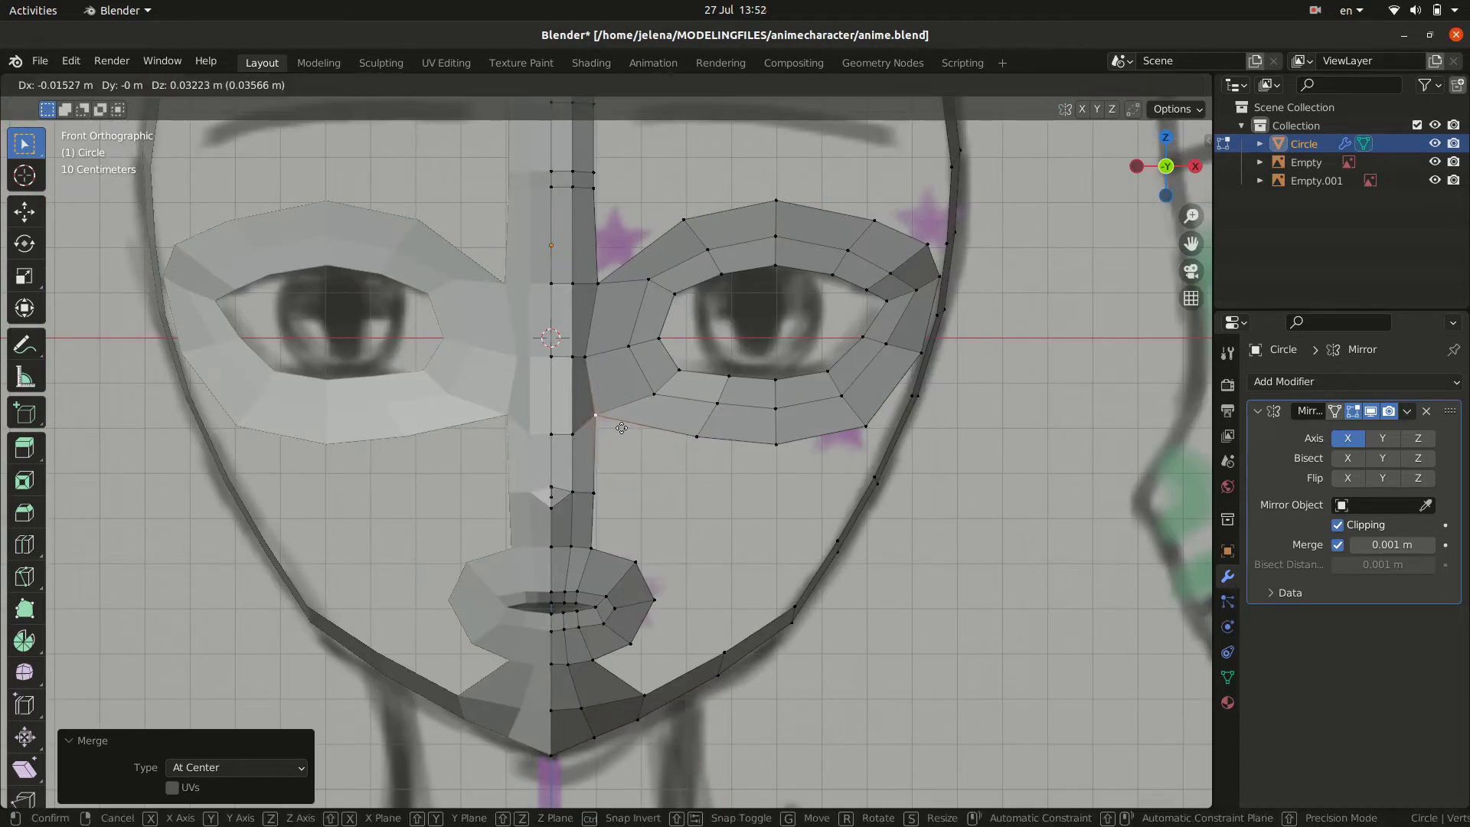
click(632, 435)
click(664, 467)
- In front view, extrude the eye ring's lower edge vertex nearest the nose about 0.15 m down onto the cheek
middle_drag(664, 467, 675, 522)
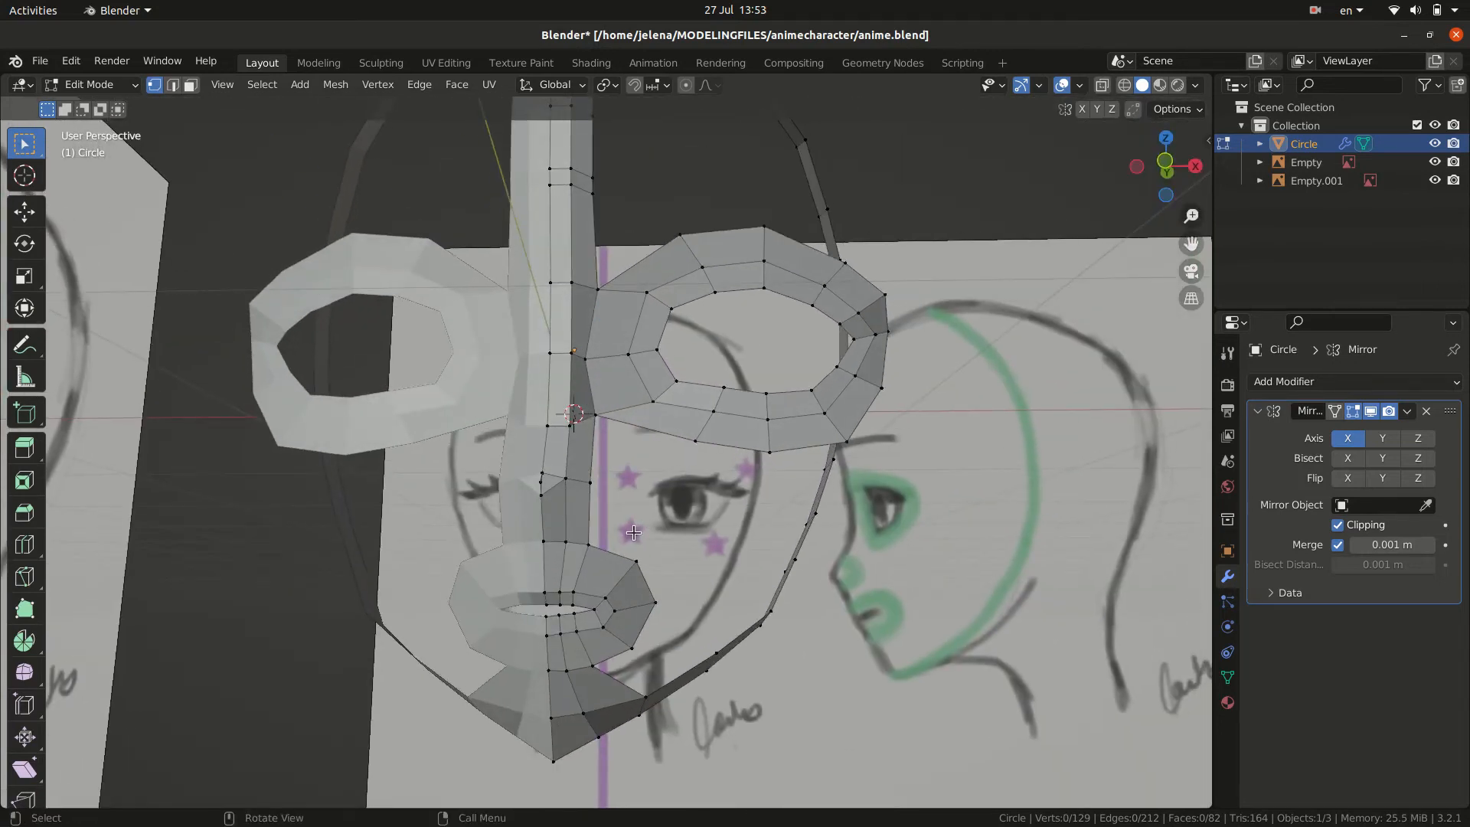
middle_drag(648, 471, 660, 427)
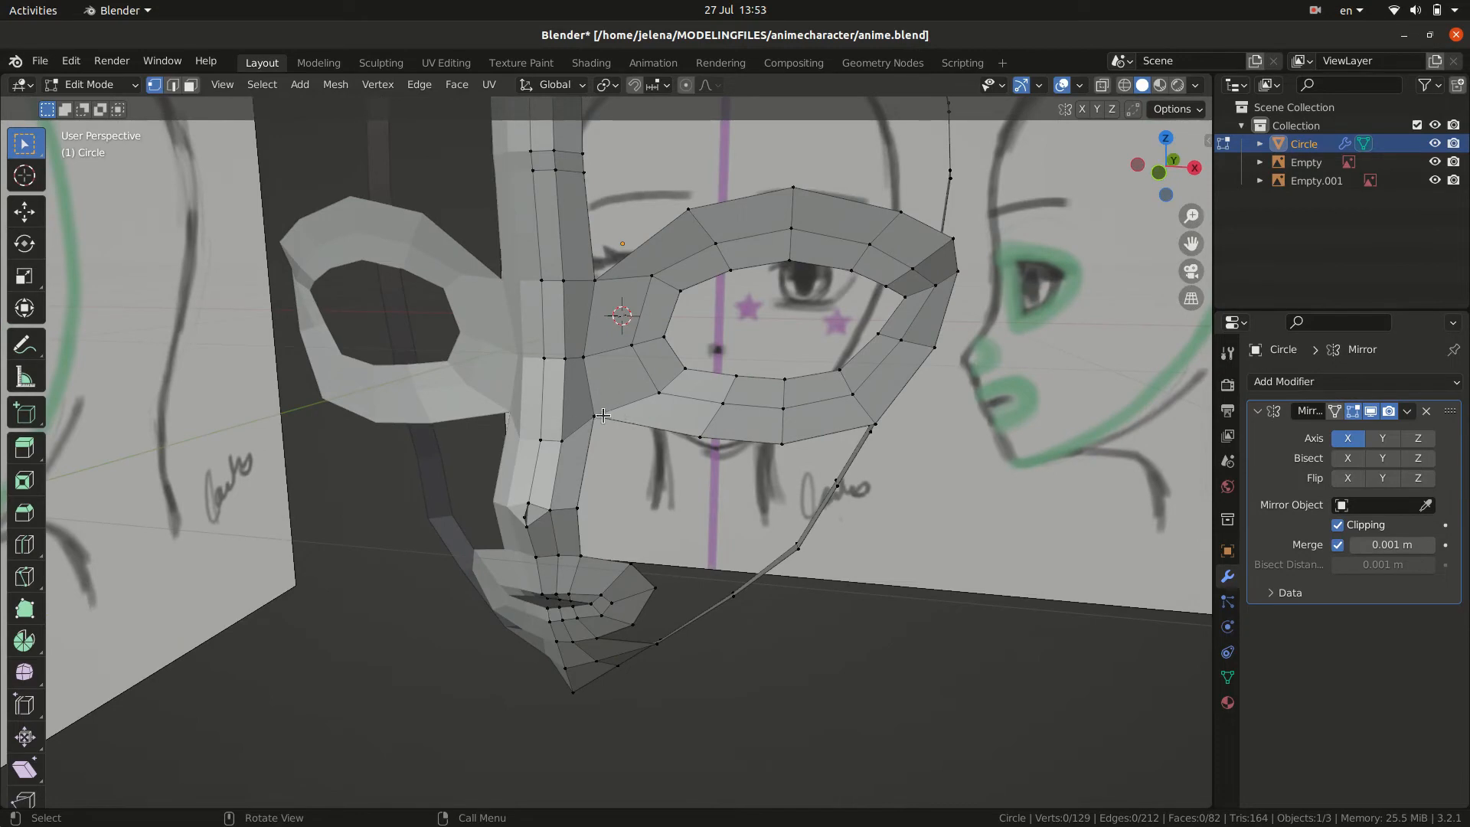
middle_drag(667, 500, 700, 498)
key(KP_1)
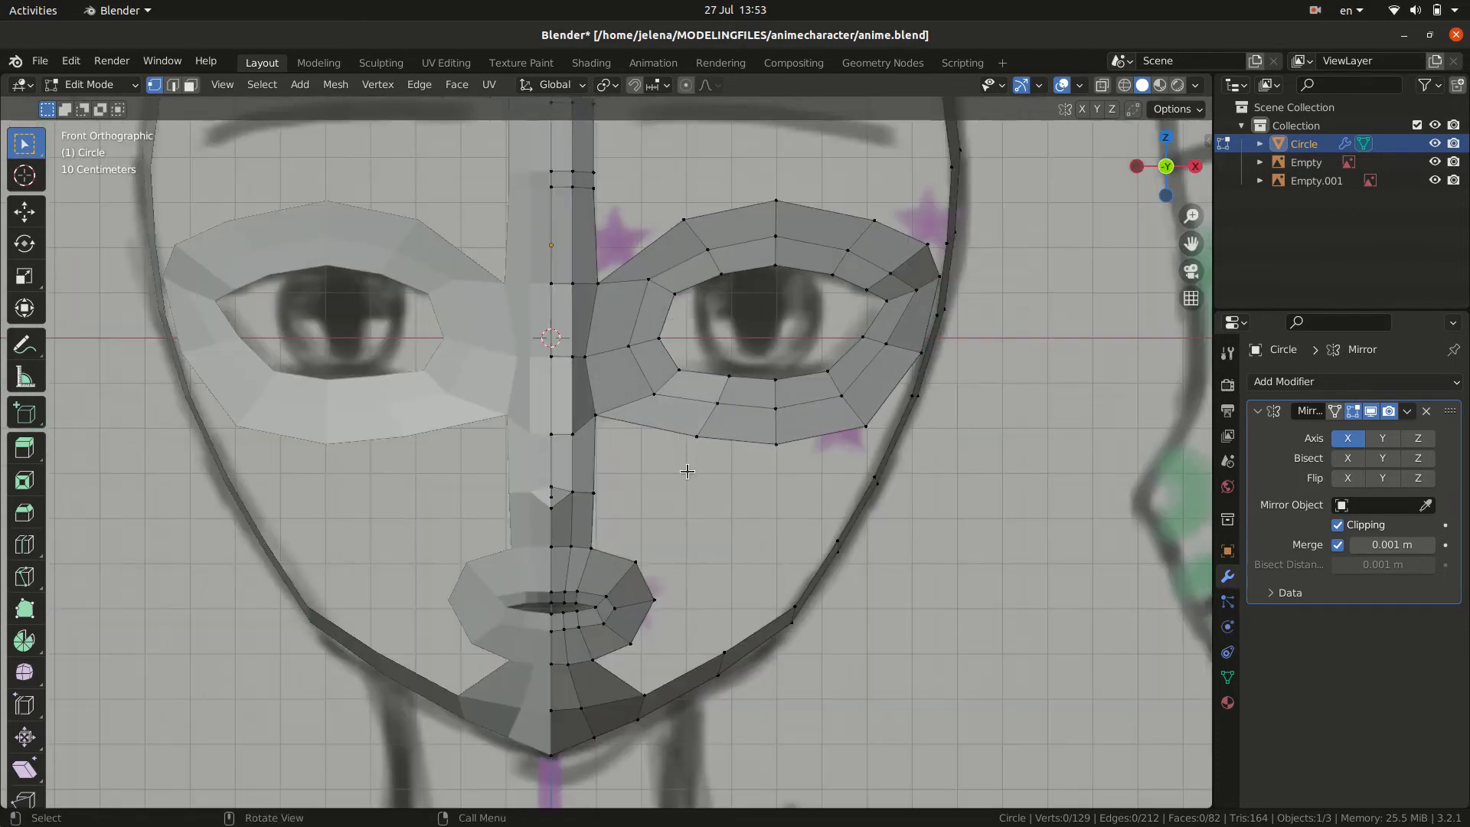
click(697, 437)
key(e)
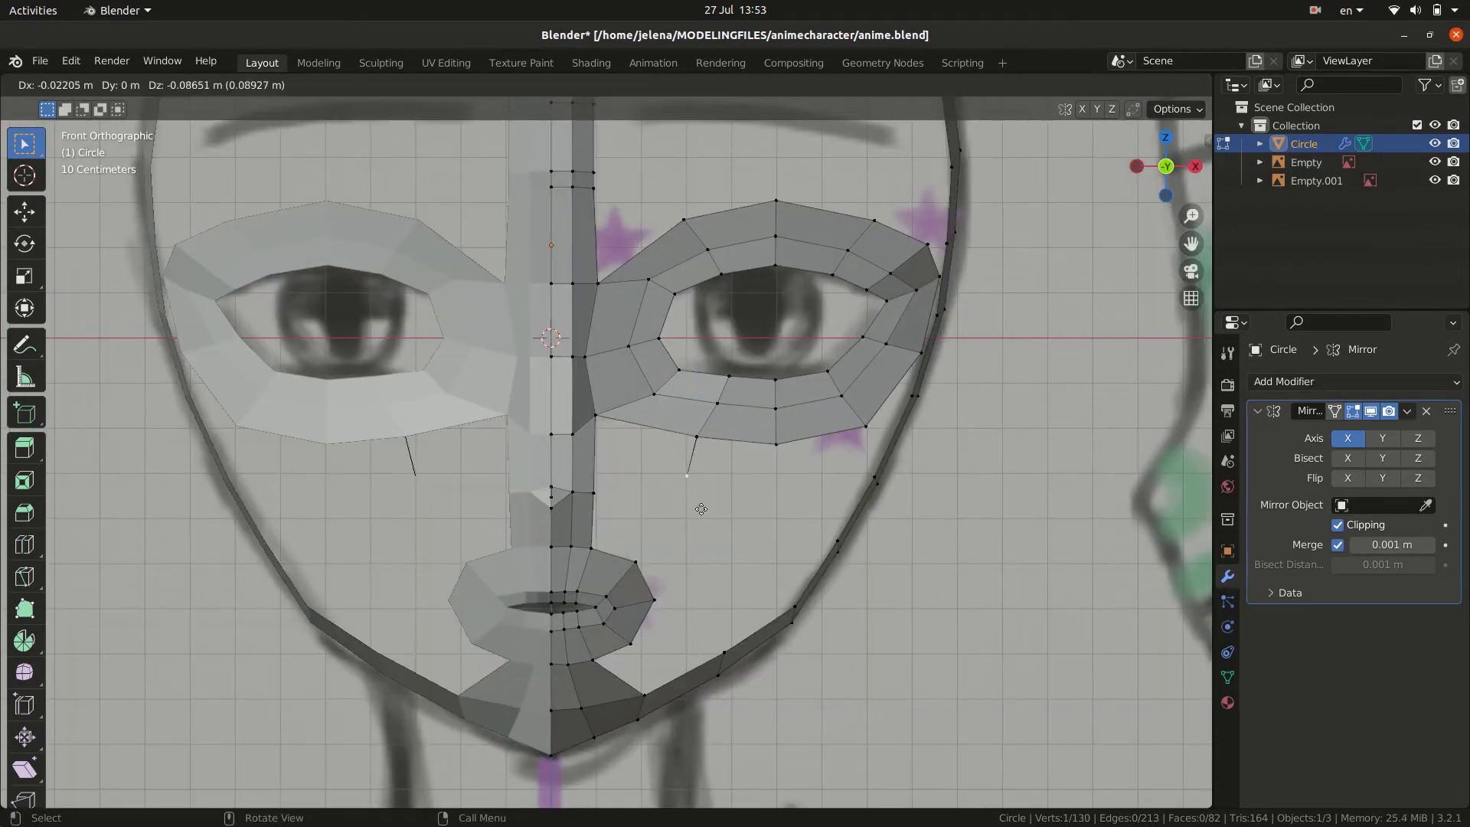
click(698, 531)
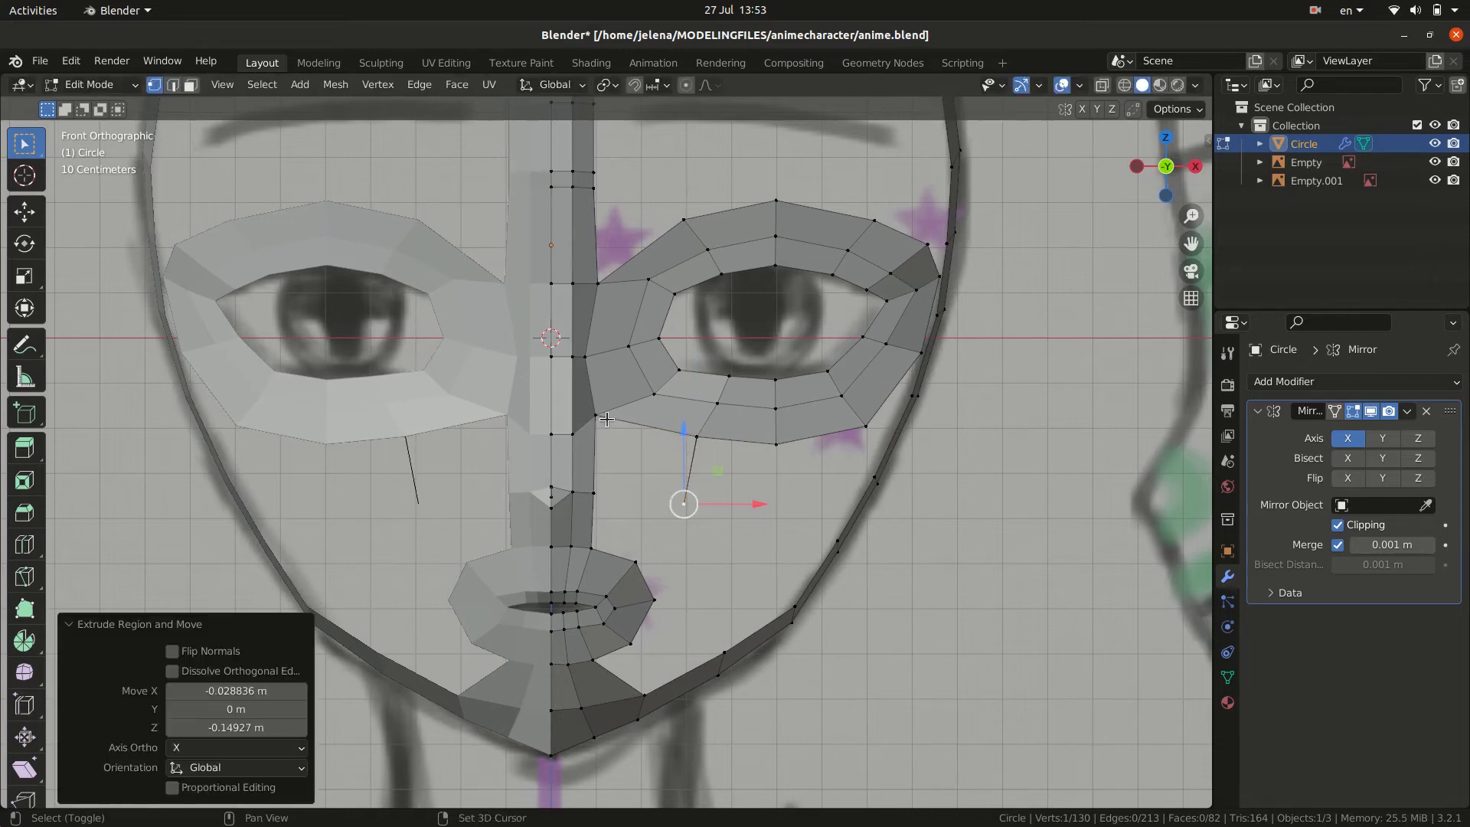
- Fill a face between the side of the nose, the eye ring's lower inner edge and the new cheek vertex
shift+click(596, 416)
shift+click(696, 437)
shift+click(594, 494)
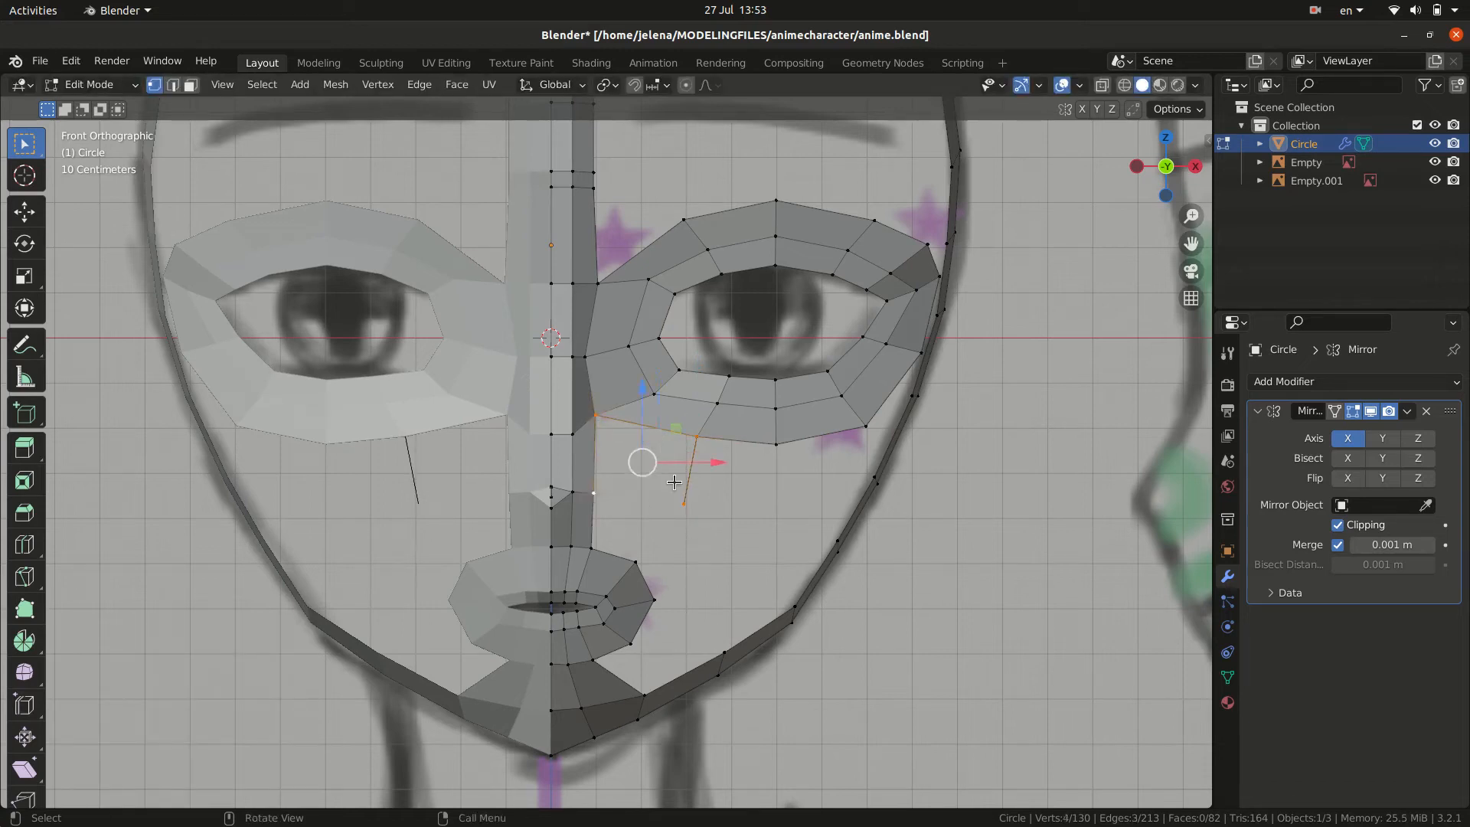
key(f)
click(737, 464)
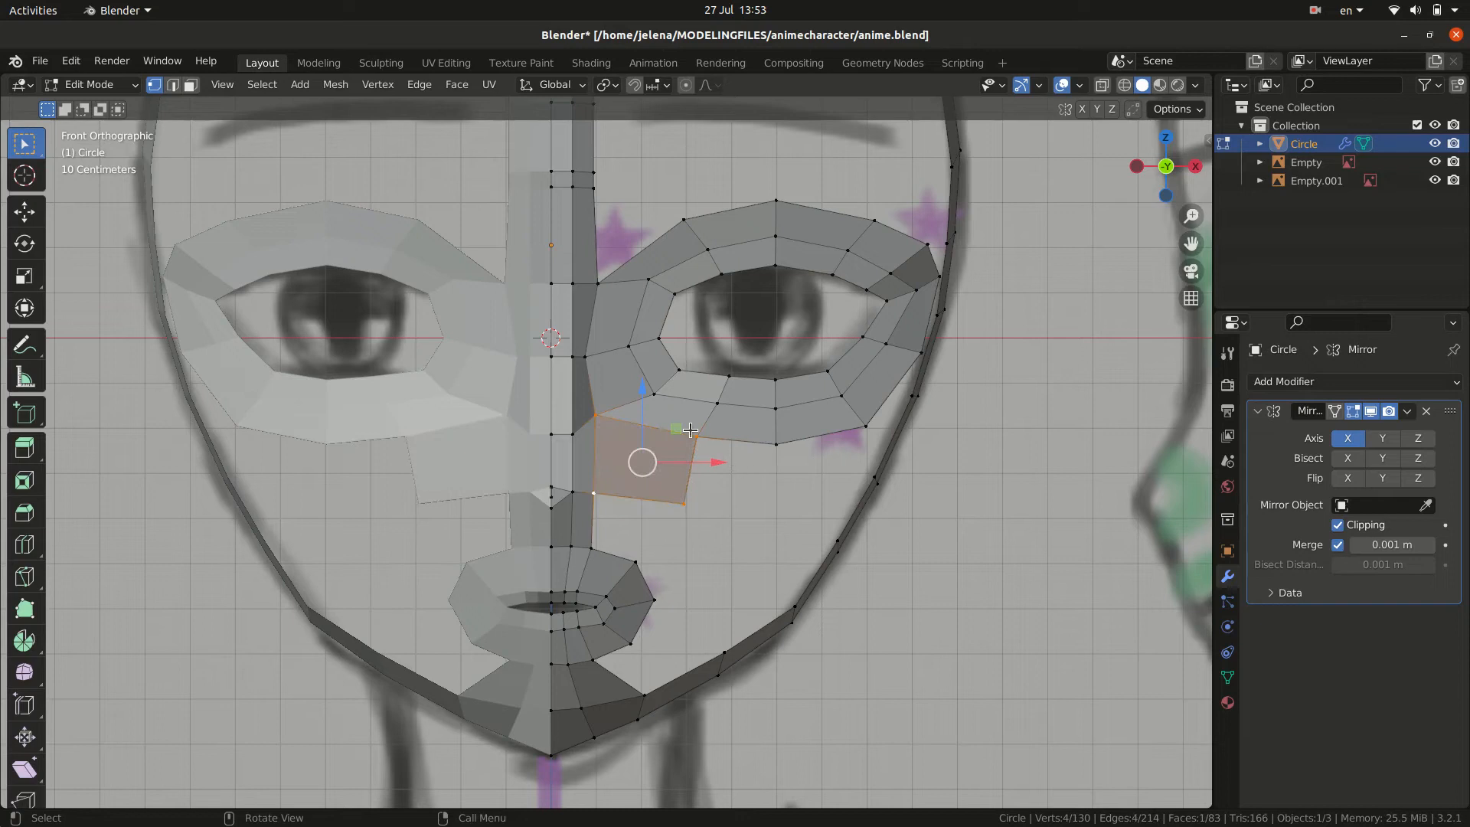
- Extrude the cheek vertex twice outward below the eye ring, ending just inside the head outline
click(684, 504)
key(e)
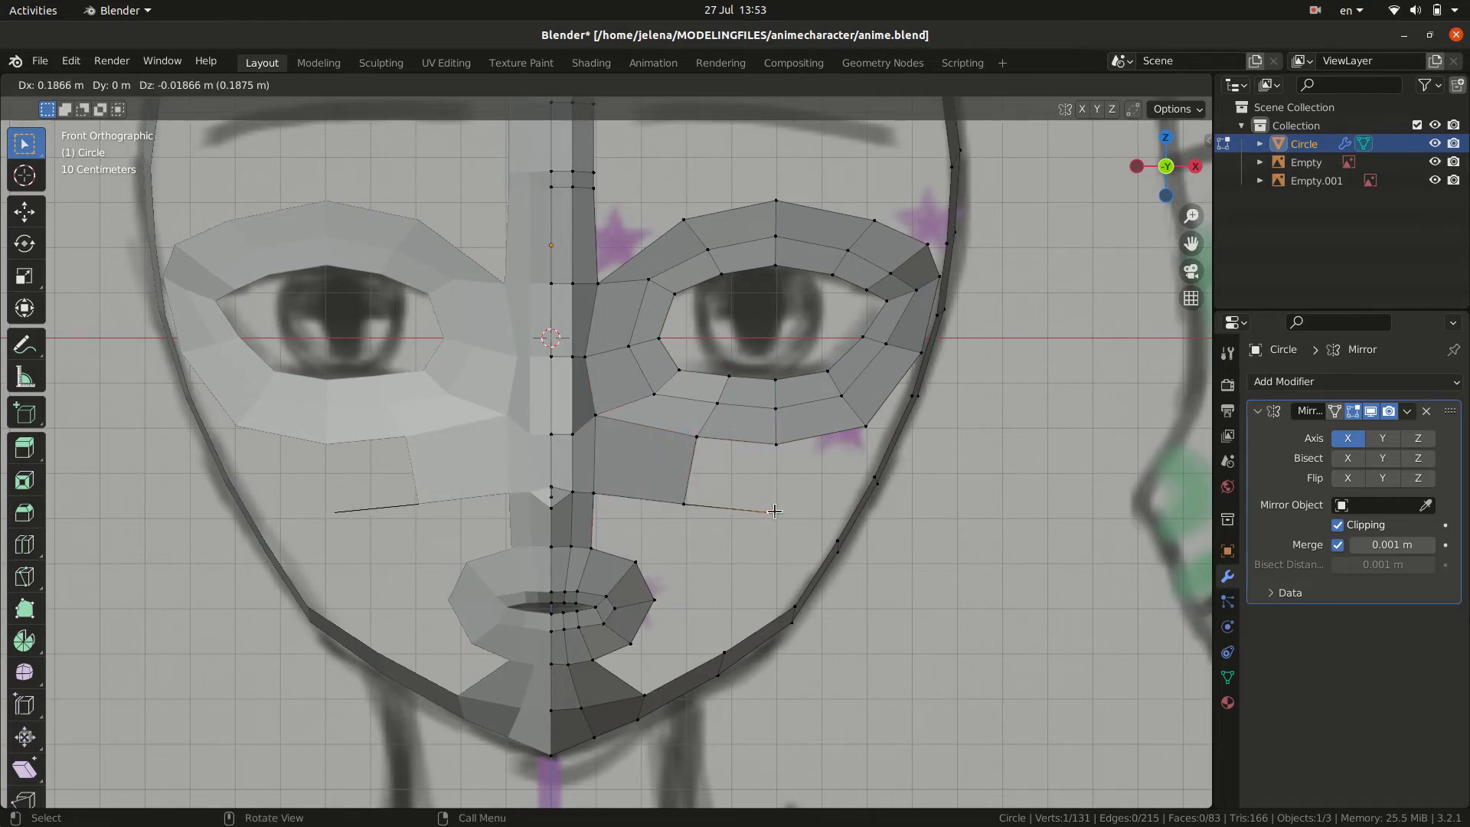
click(781, 512)
key(e)
click(884, 484)
- Fill the middle cheek gap between the eye ring's lower edge and the extruded cheek line with a face
click(776, 443)
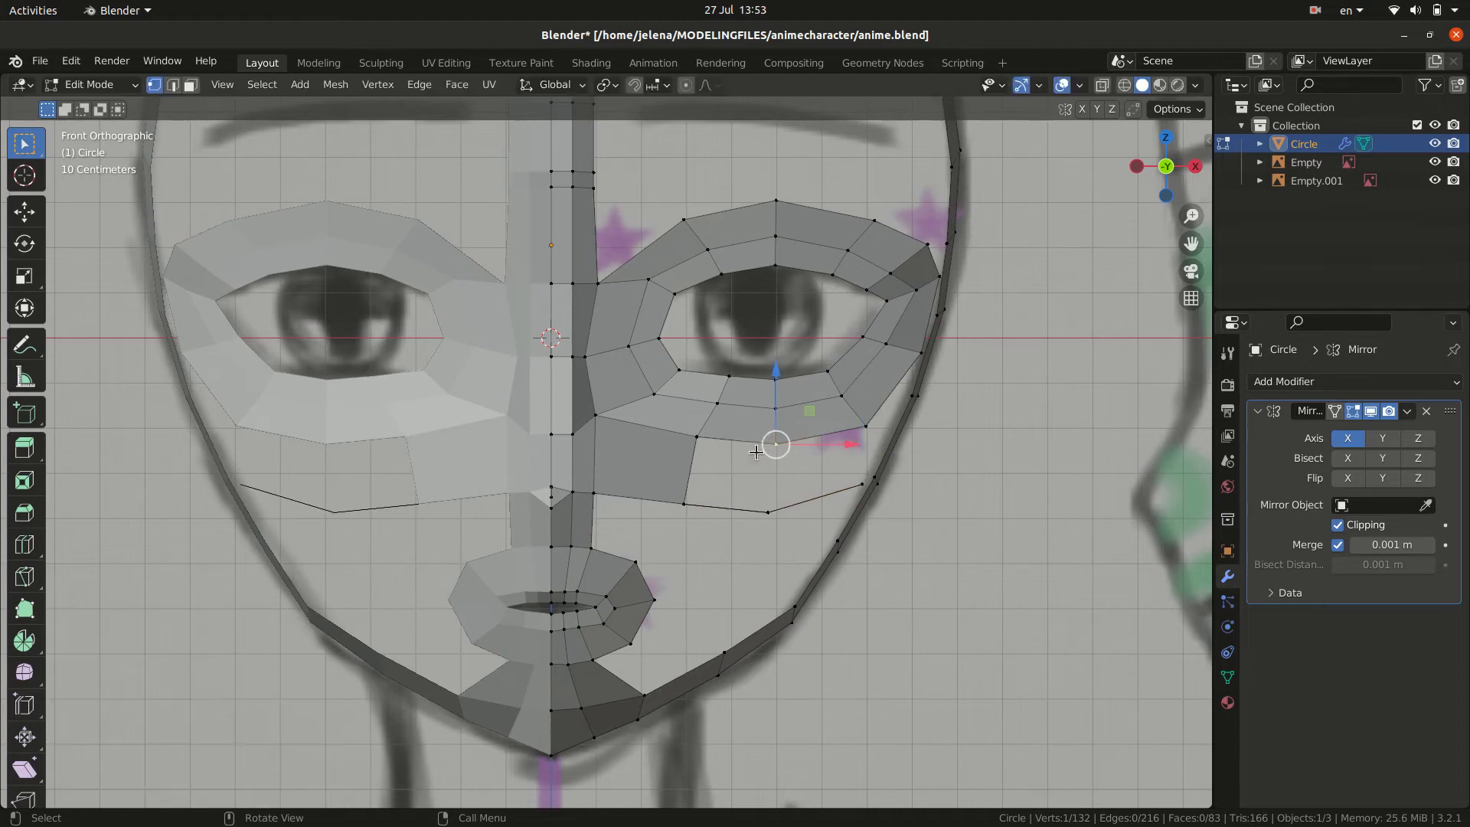
shift+click(696, 436)
shift+click(768, 512)
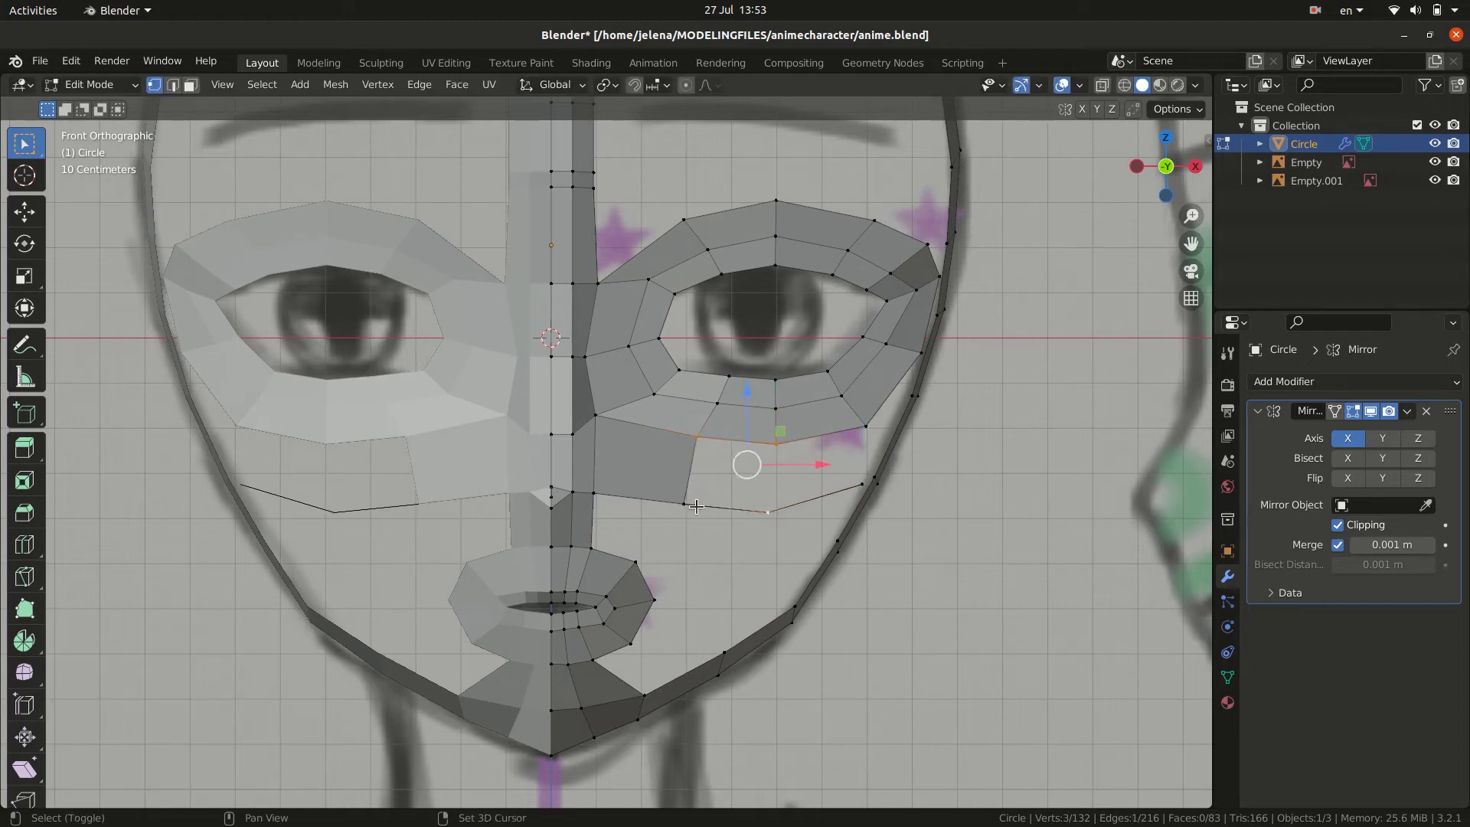
shift+click(683, 504)
key(f)
key(alt+a)
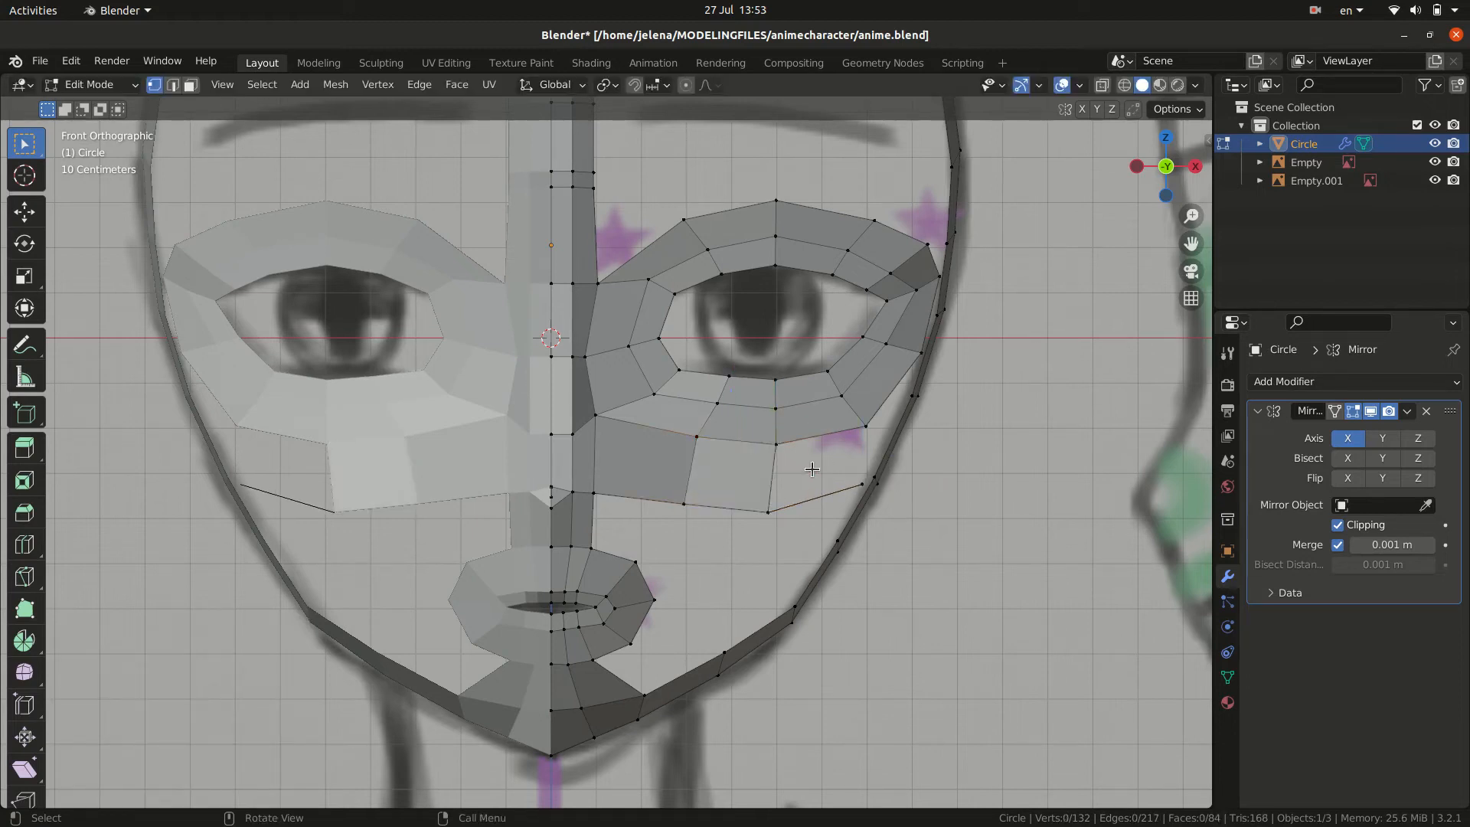
- Turn on the Screencast Keys display and fill the outermost cheek gap below the eye ring with a face
click(173, 85)
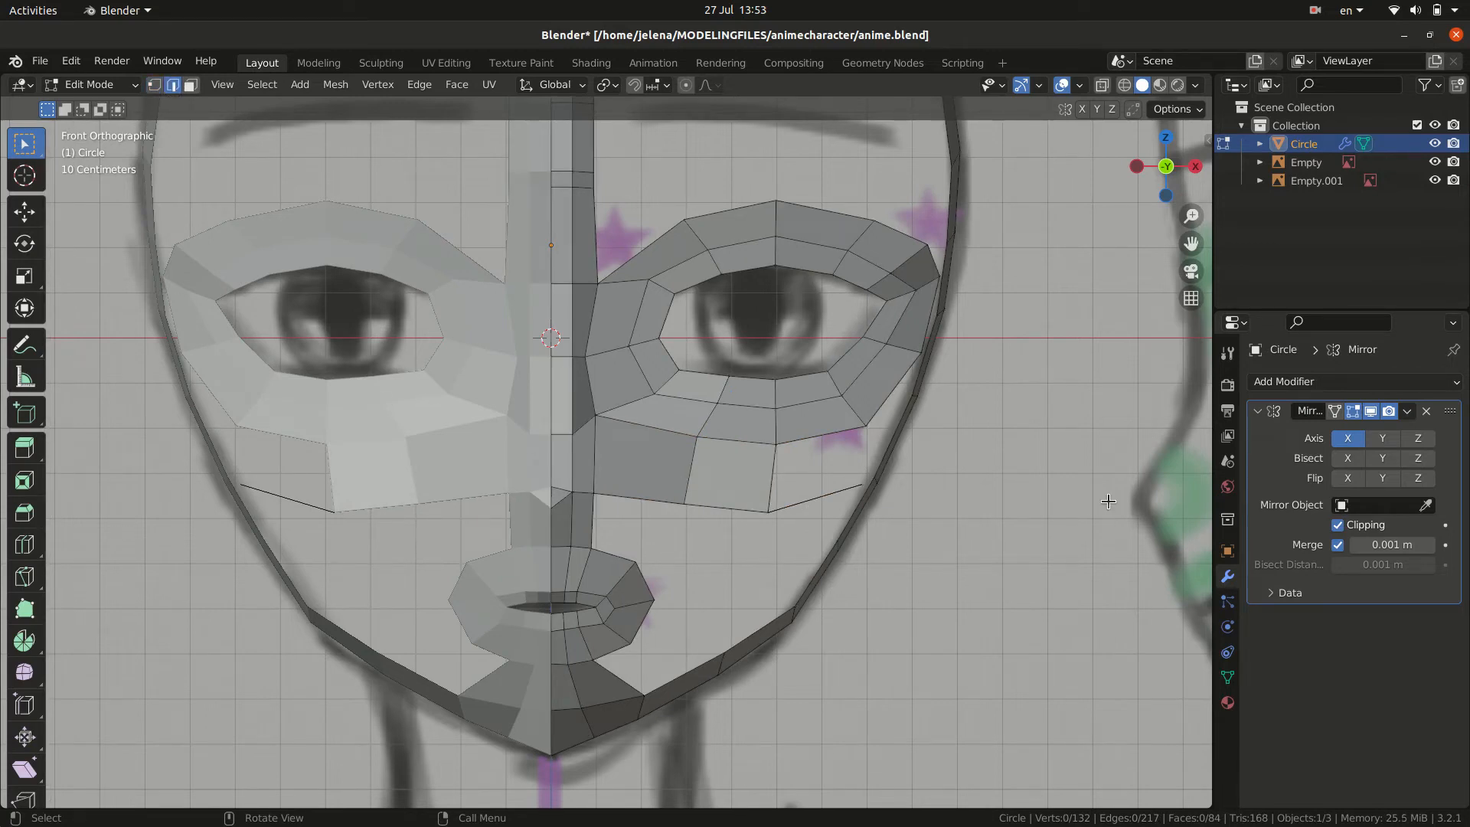
key(n)
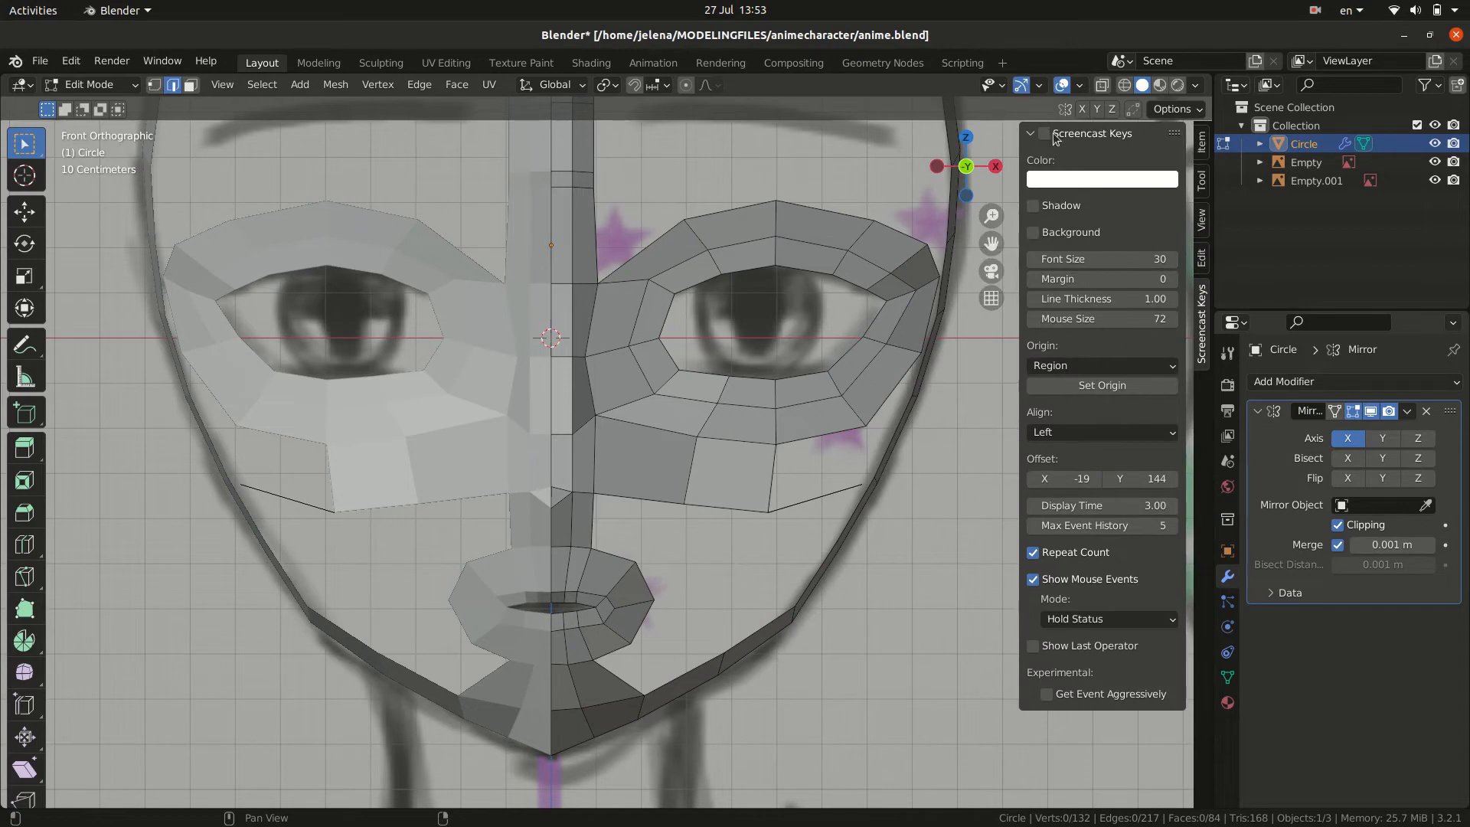
key(n)
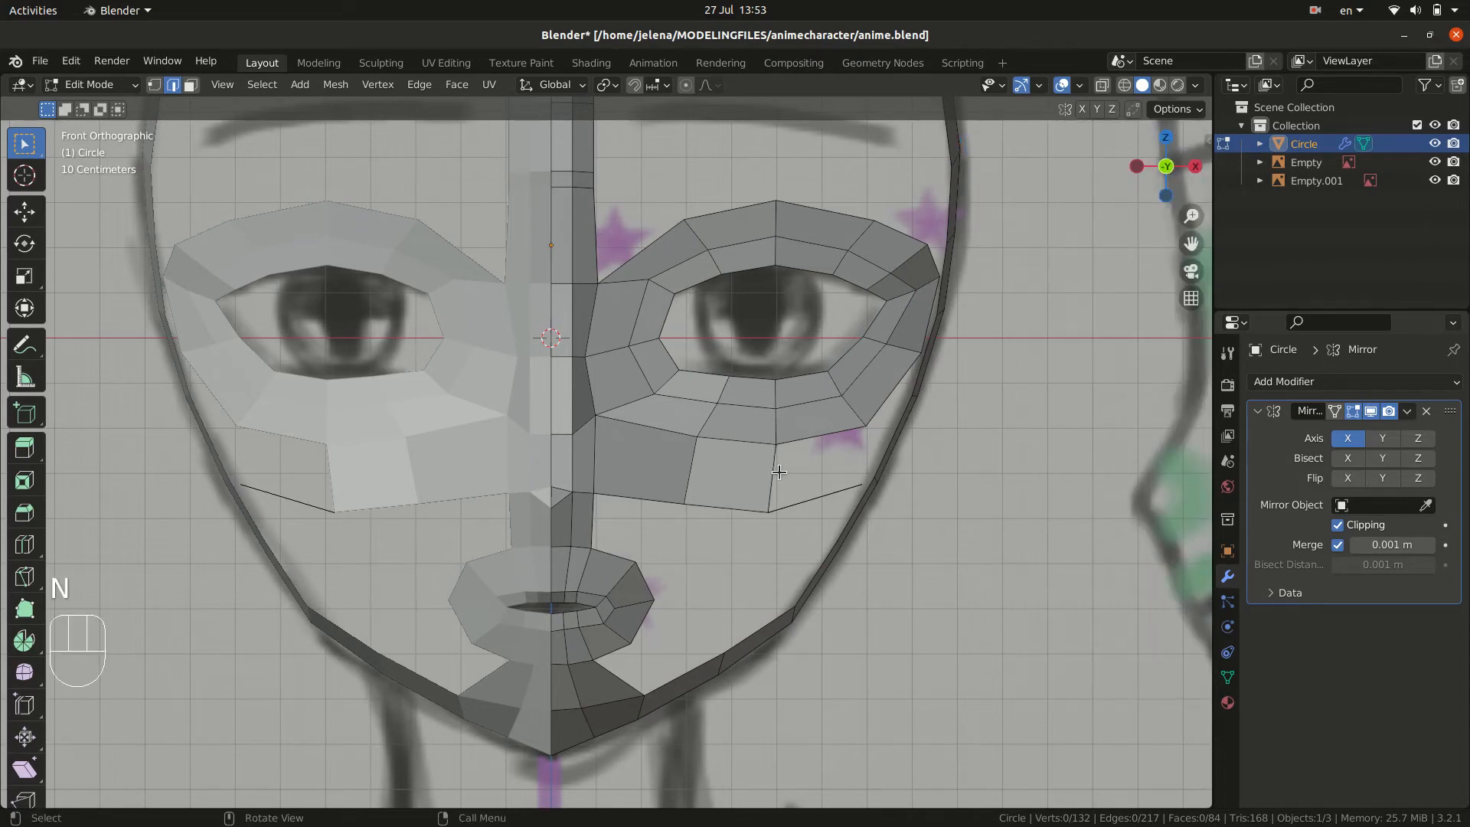
key(f)
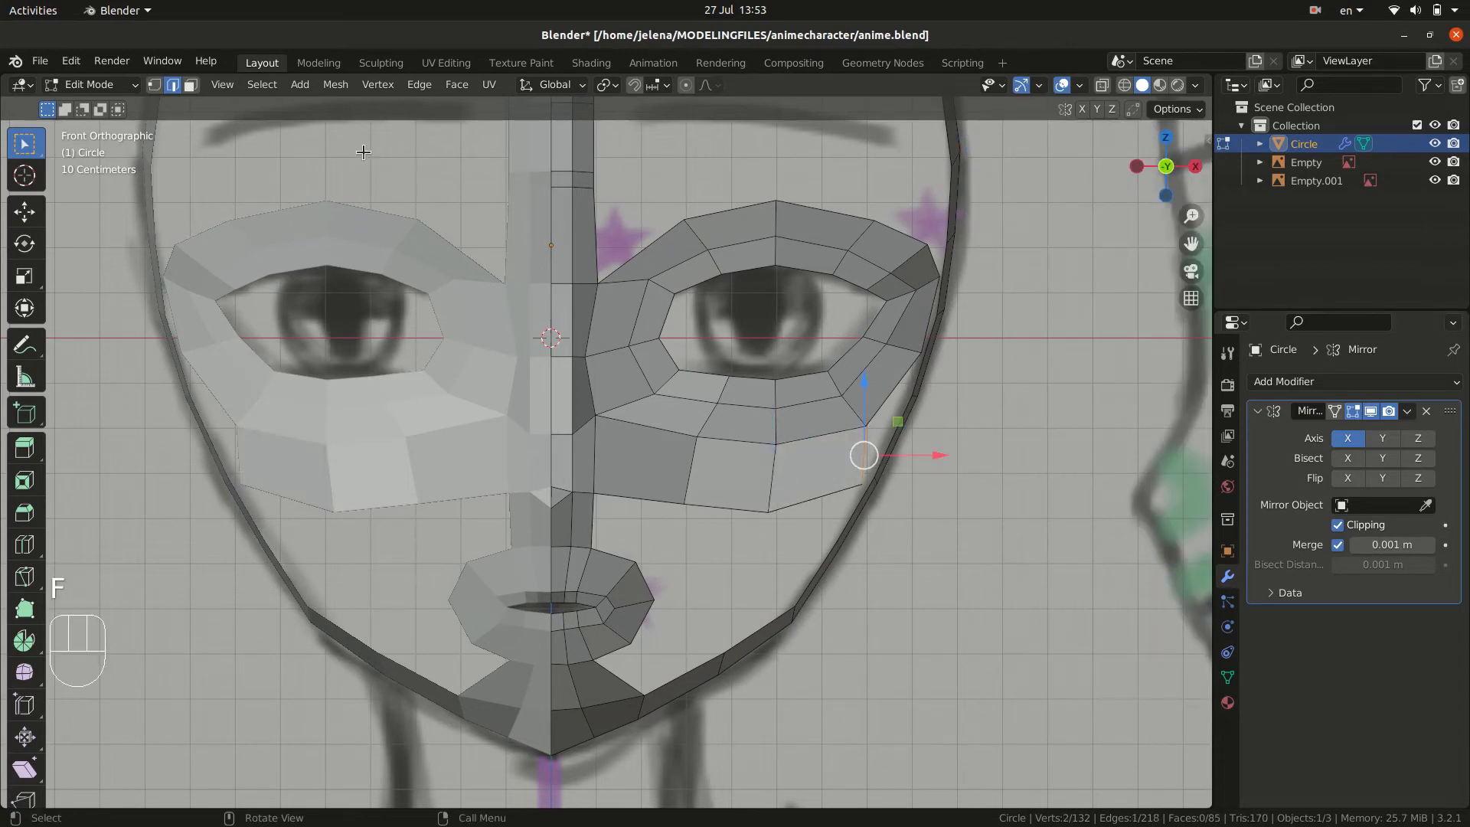
- Fill a face between the side of the nose, the mouth ring's upper outer edge and the inner cheek vertex
click(154, 85)
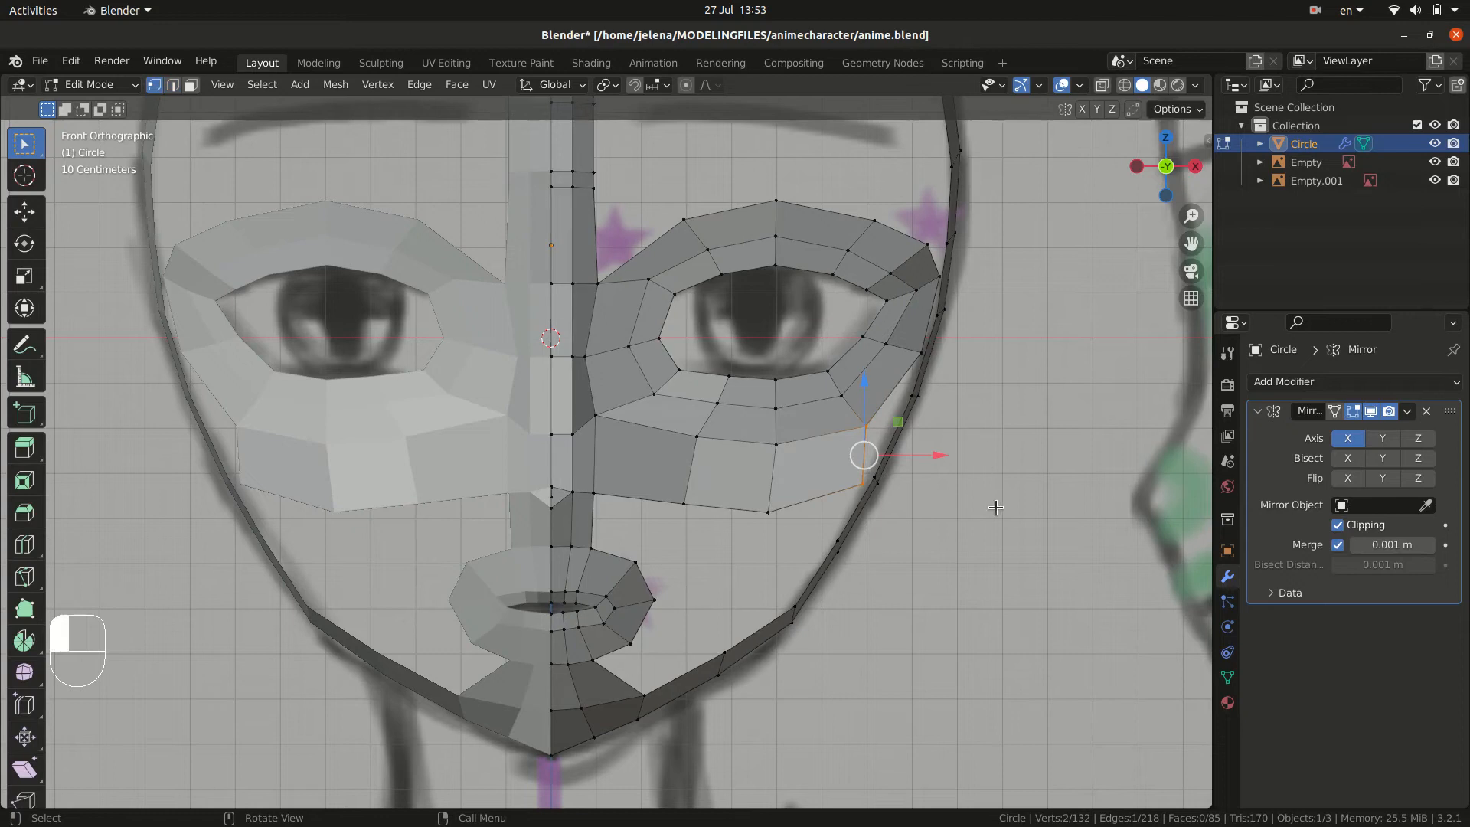
click(588, 498)
shift+click(593, 548)
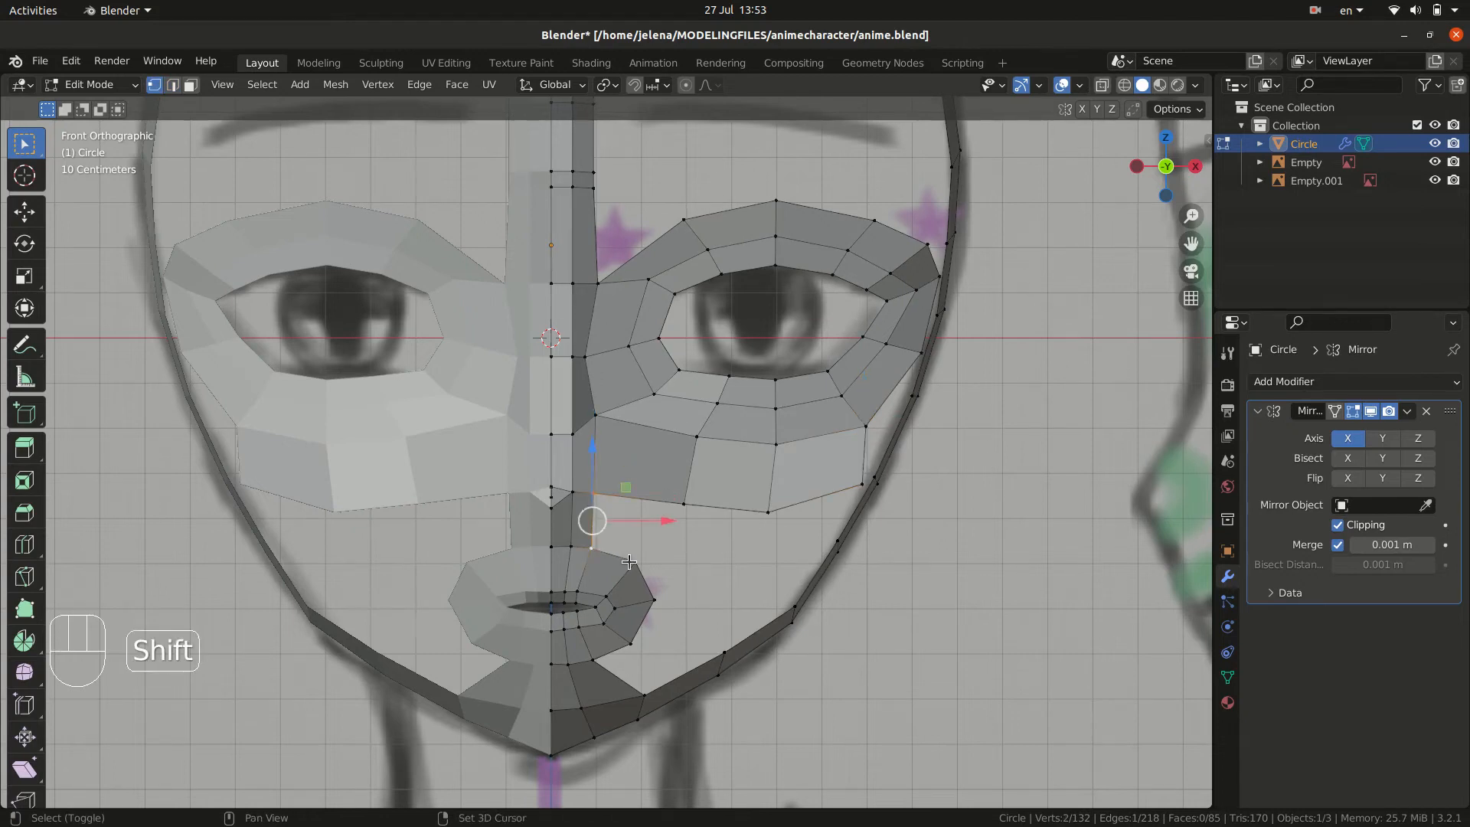
shift+click(634, 563)
shift+click(684, 504)
key(f)
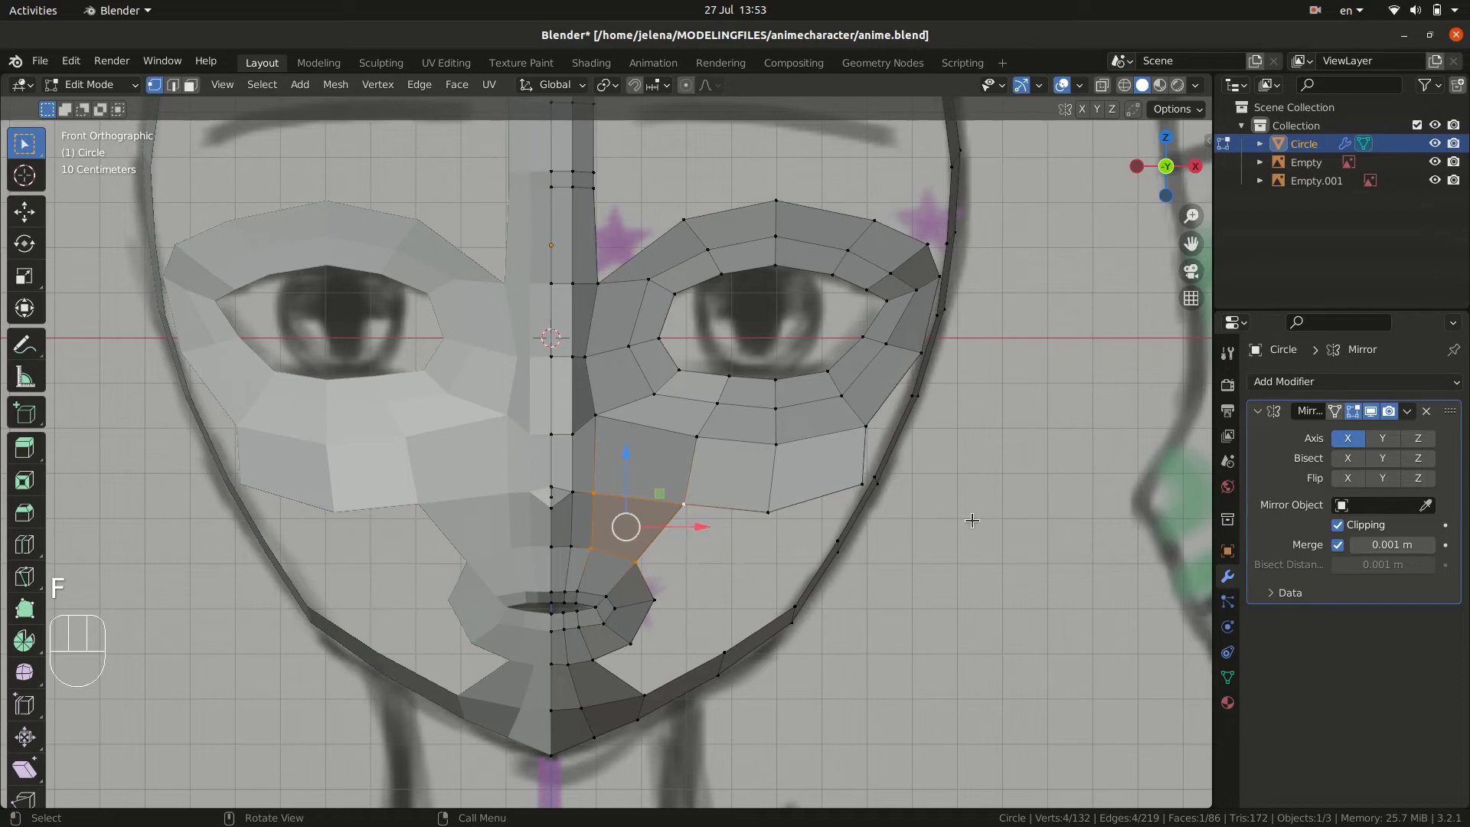
- Extrude the eye ring's upper vertex nearest the nose about 0.1 m straight up towards the brow
click(590, 187)
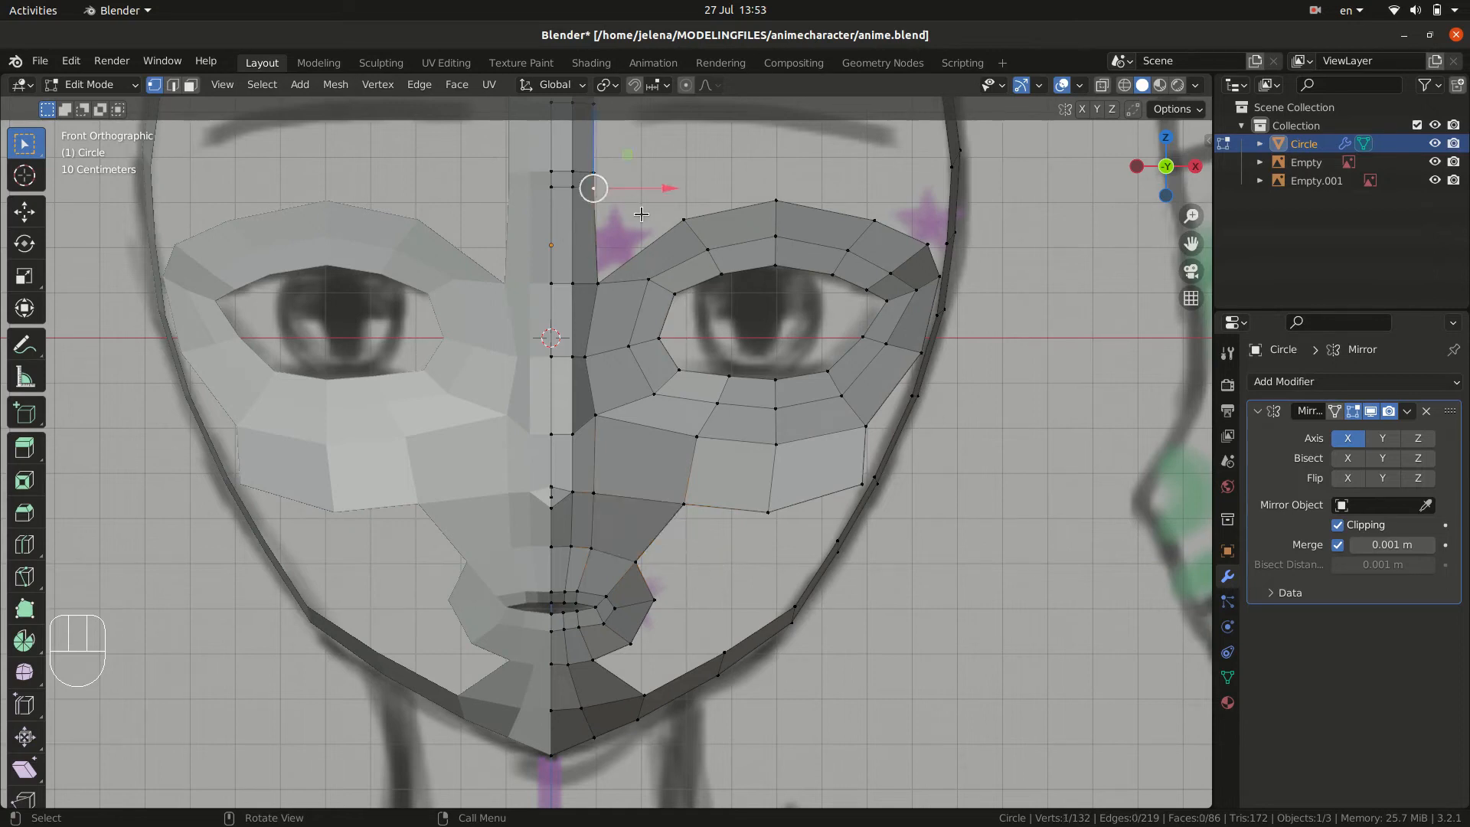
click(686, 218)
key(e)
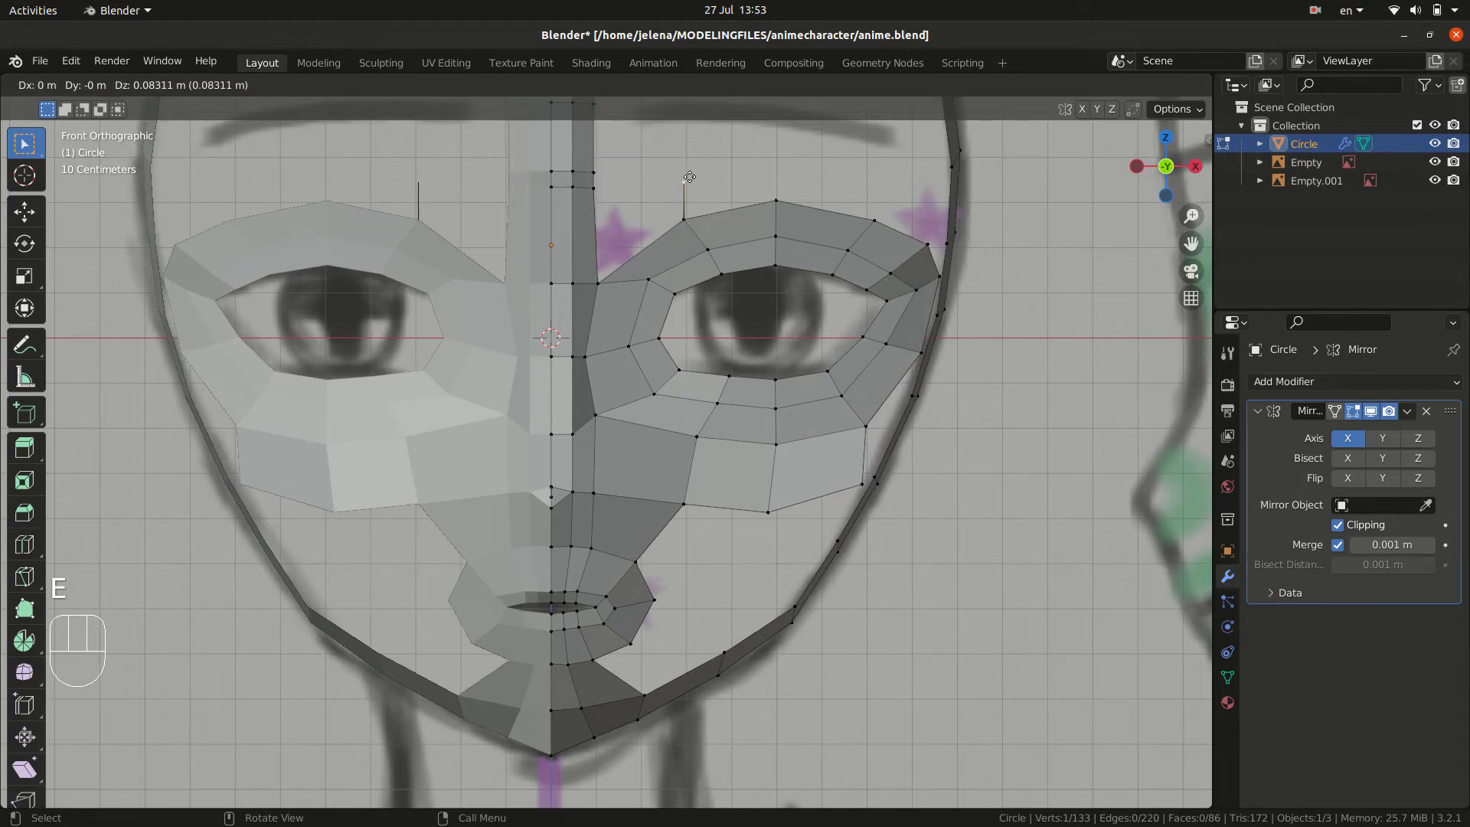
click(689, 170)
- Slide the upper of the two close edge rows above the nose bridge upward with a factor of -0.655
drag(534, 151, 618, 179)
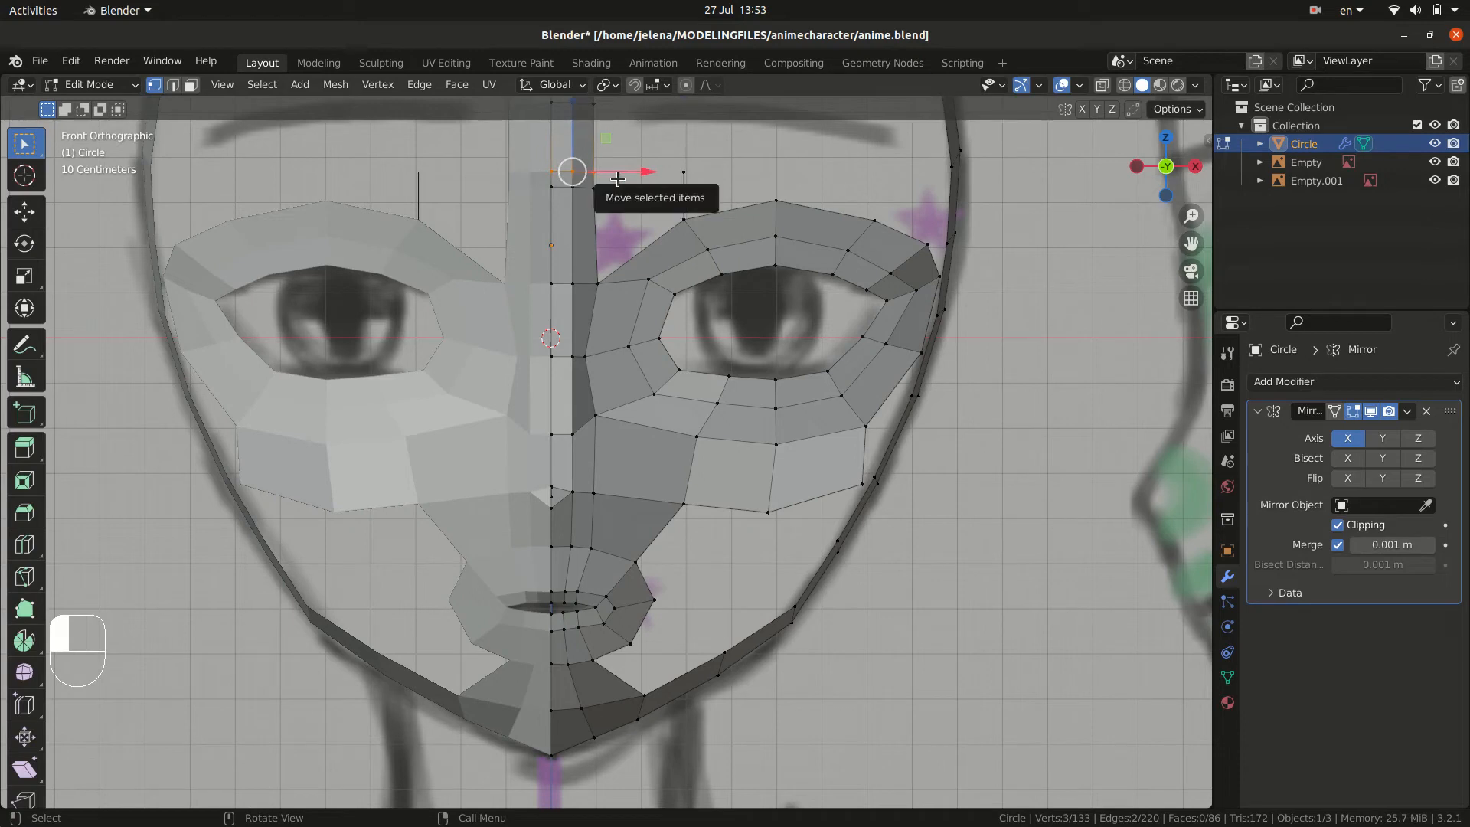
key(g)
key(g)
click(618, 152)
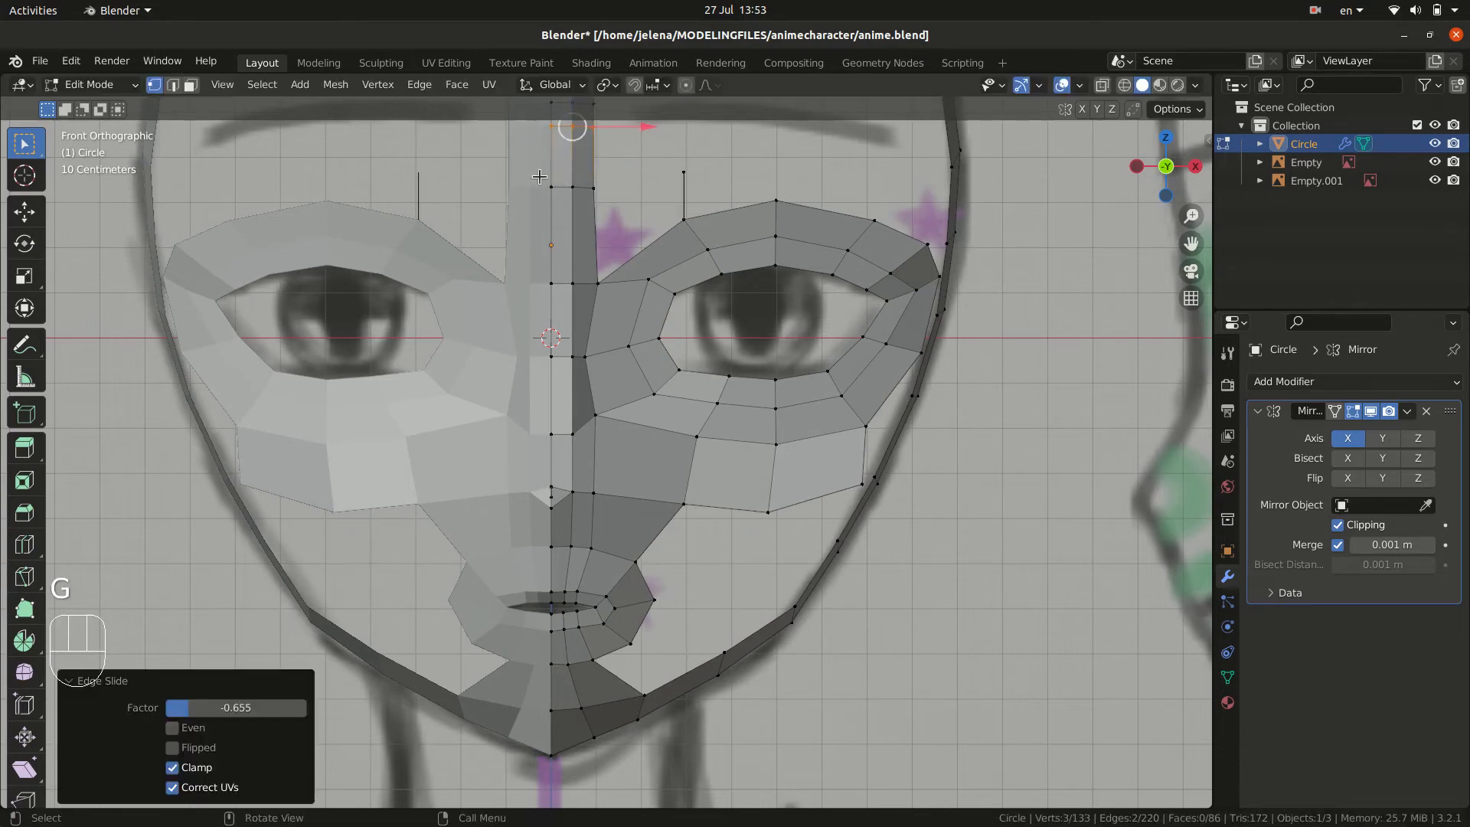
- Slide the lower edge row above the nose bridge up to the height of the vertex extruded above the eye
drag(524, 163, 616, 210)
key(g)
key(g)
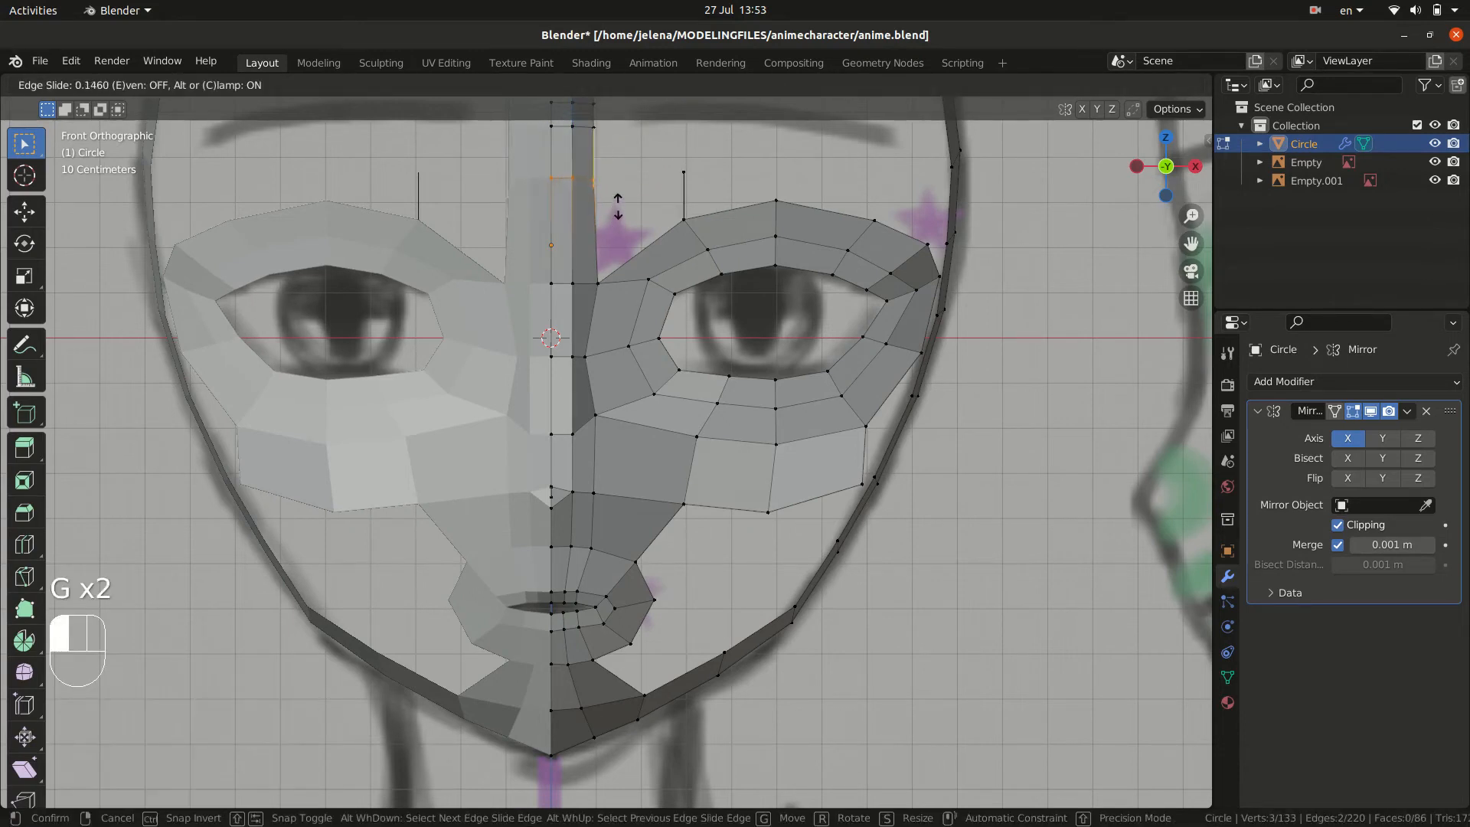
click(618, 203)
- Fill a face between the forehead strip, the eye ring's upper inner edge and the vertex extruded above it
click(603, 278)
shift+click(690, 226)
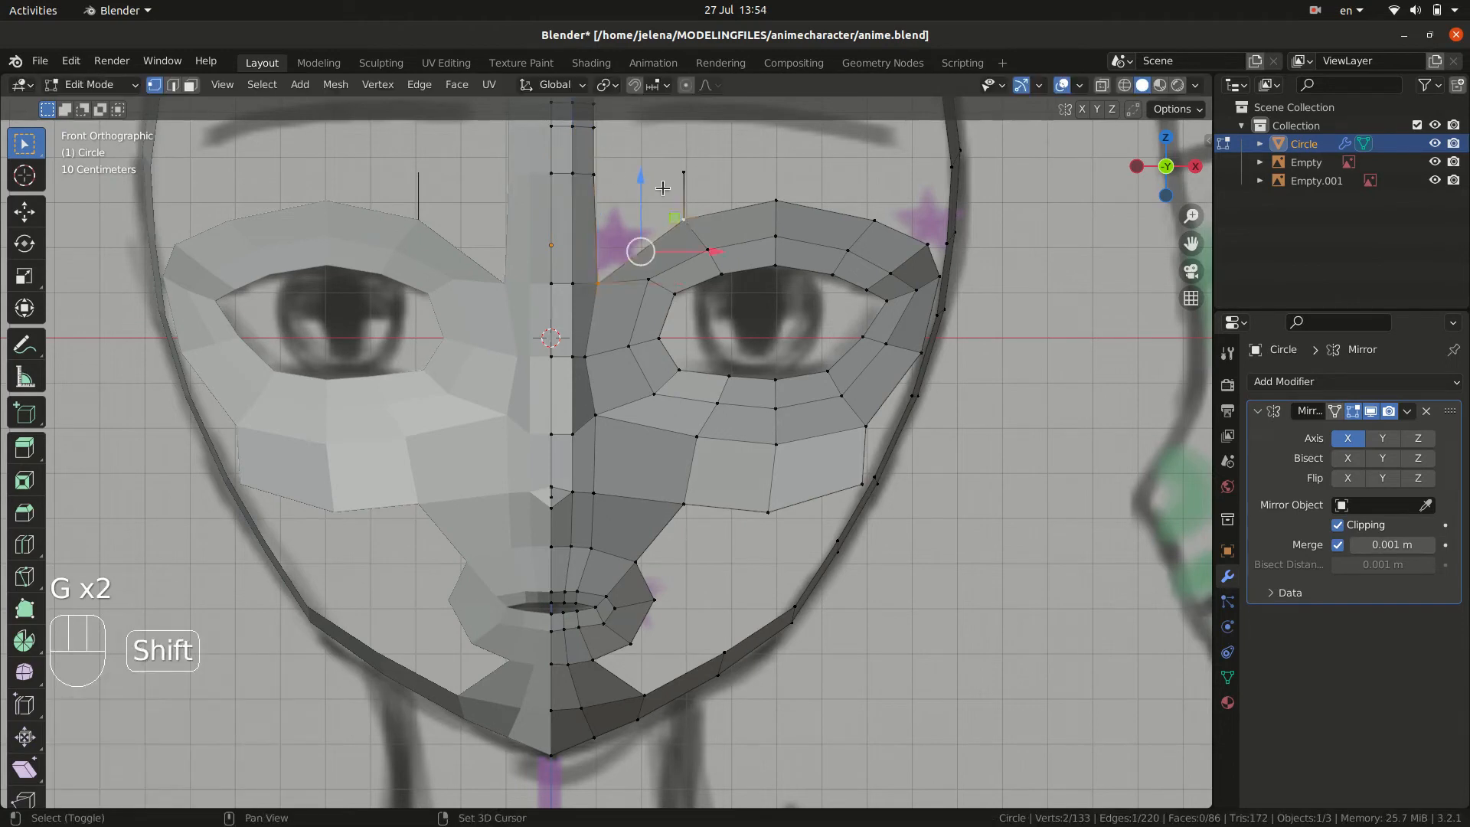
shift+click(600, 178)
shift+click(695, 174)
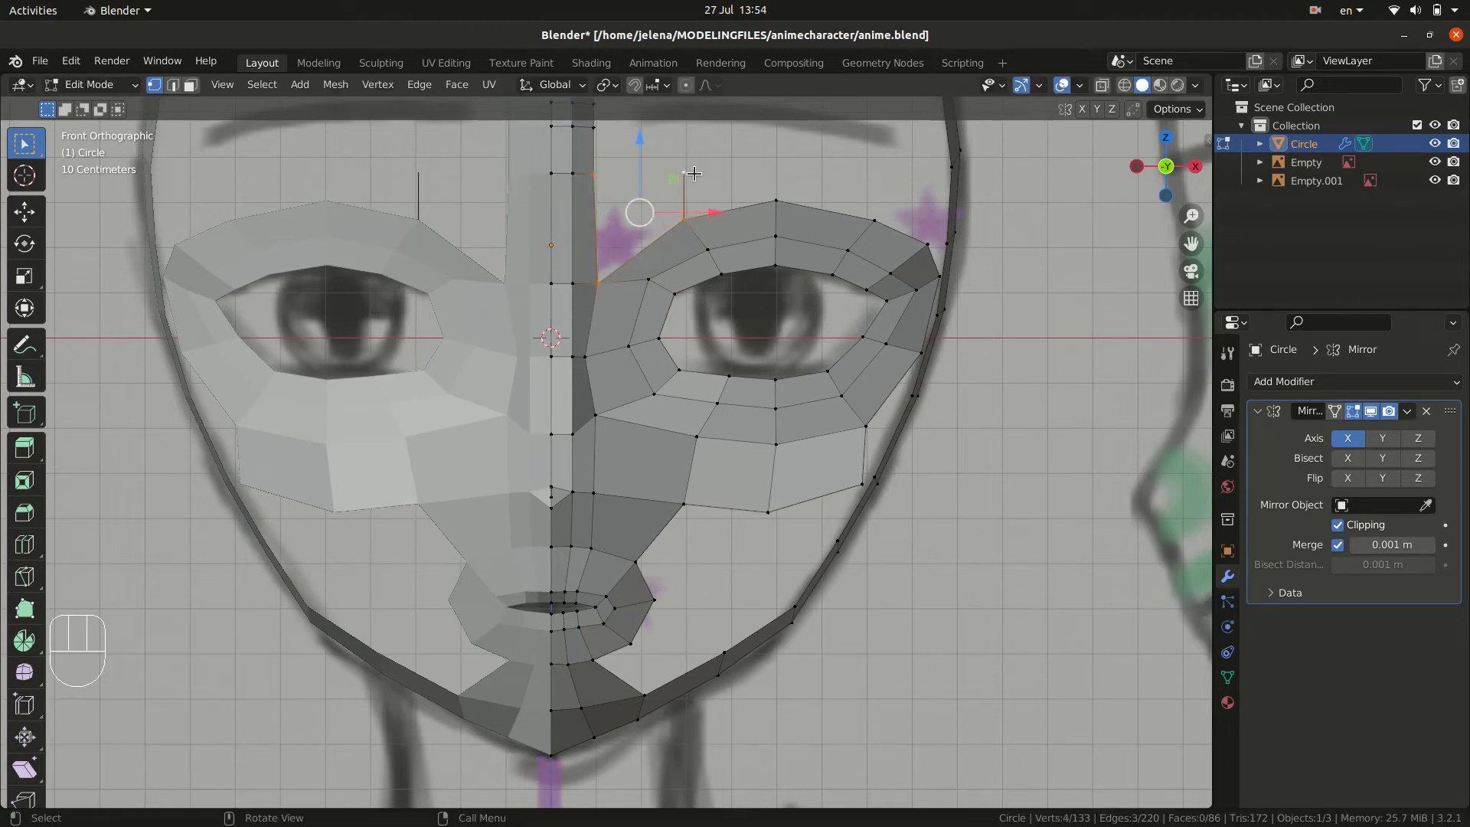
key(f)
- Extrude the eye ring's three upper outer vertices straight up one by one to about brow height
click(764, 205)
key(e)
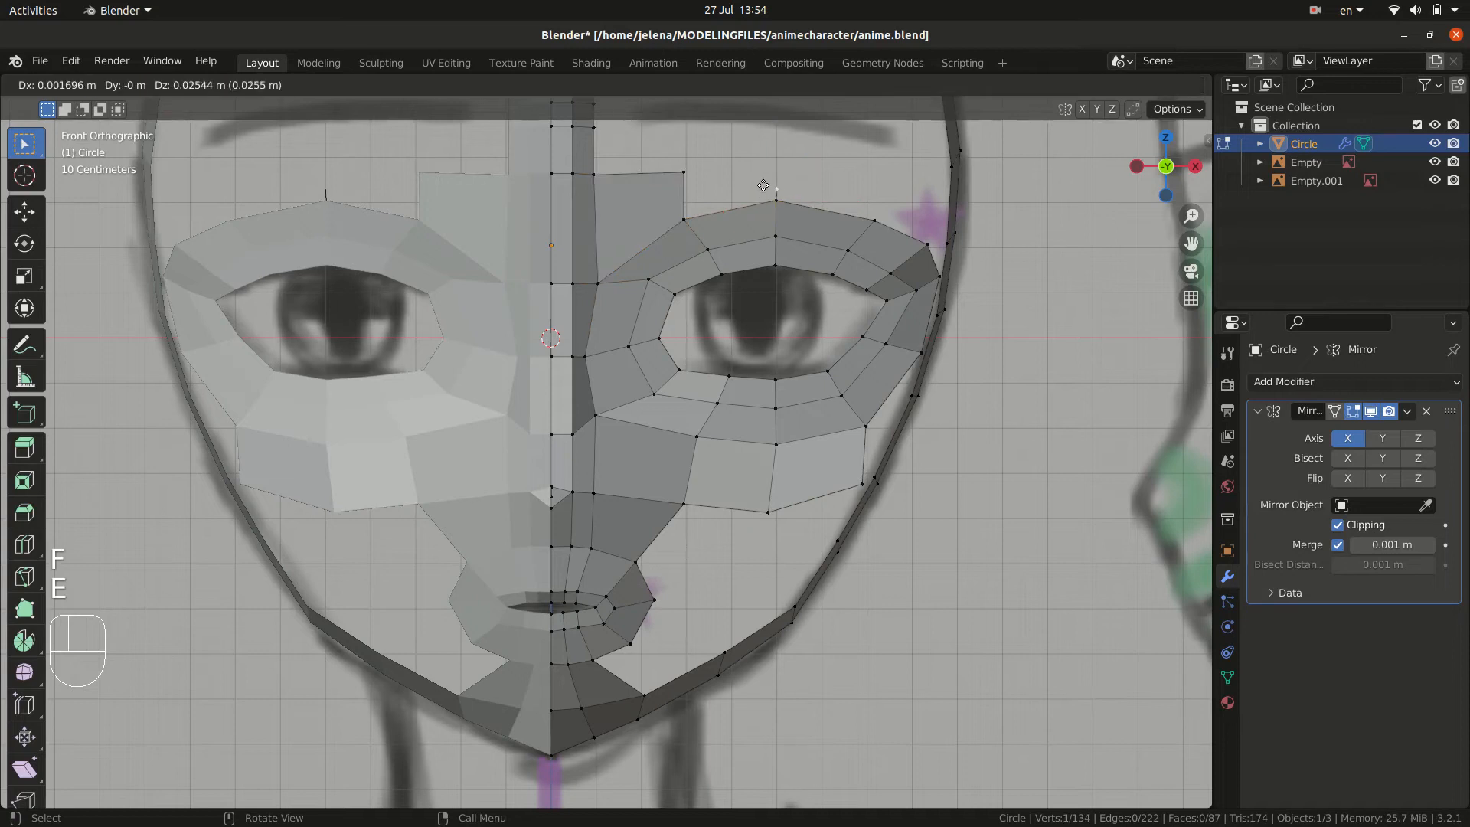
click(762, 170)
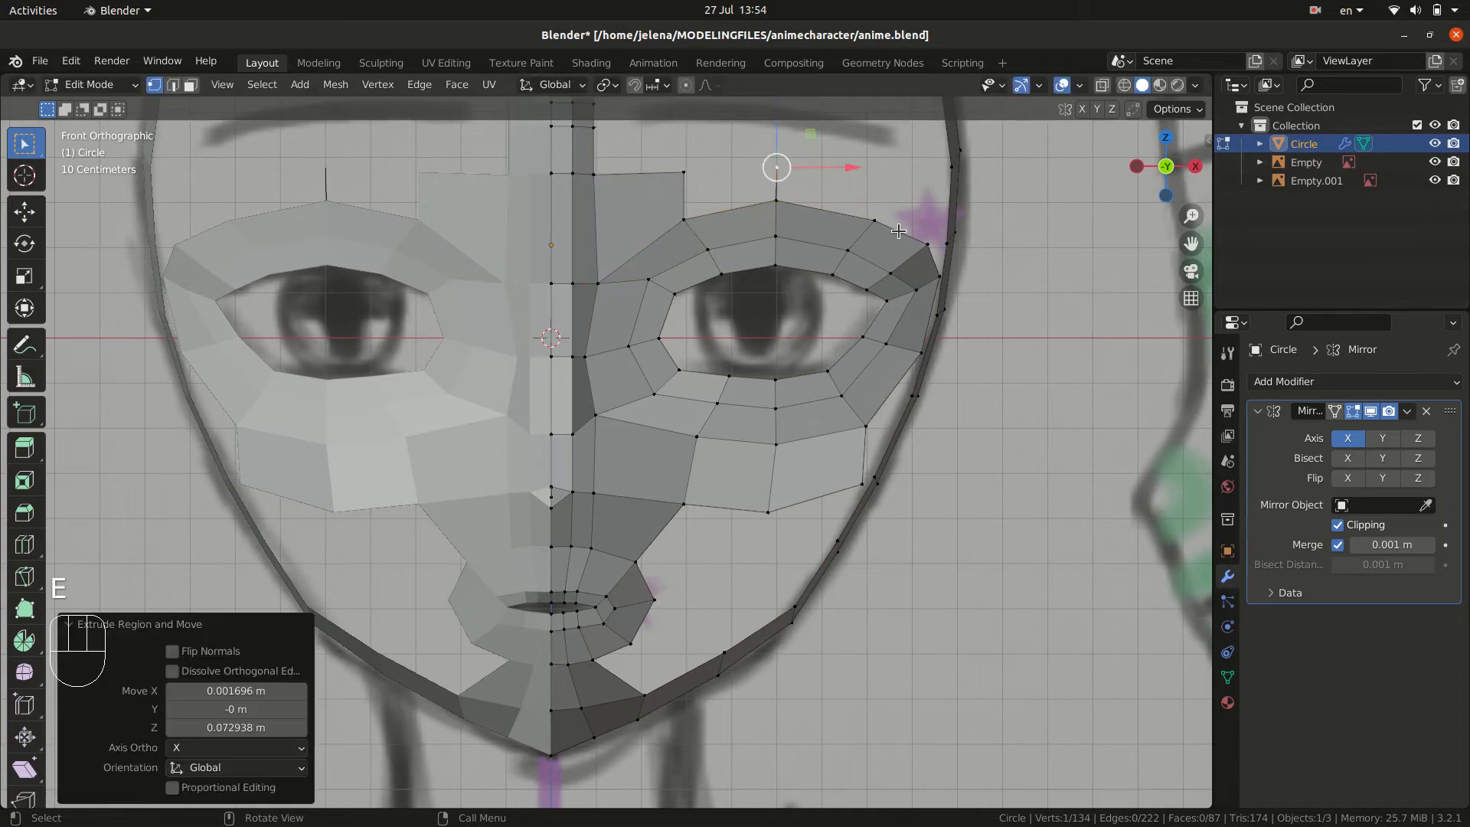
click(871, 223)
key(e)
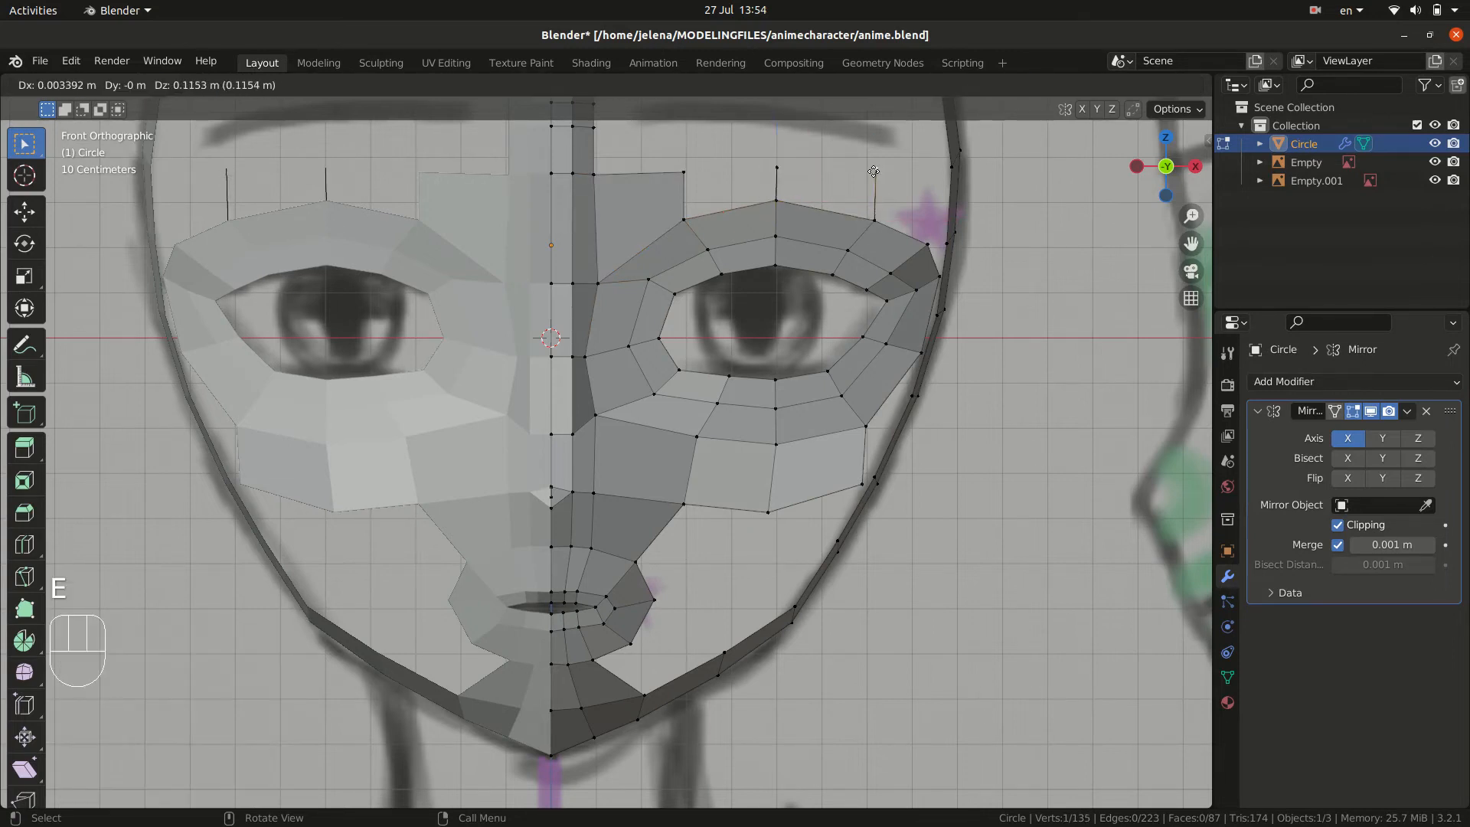
click(871, 172)
click(926, 243)
key(e)
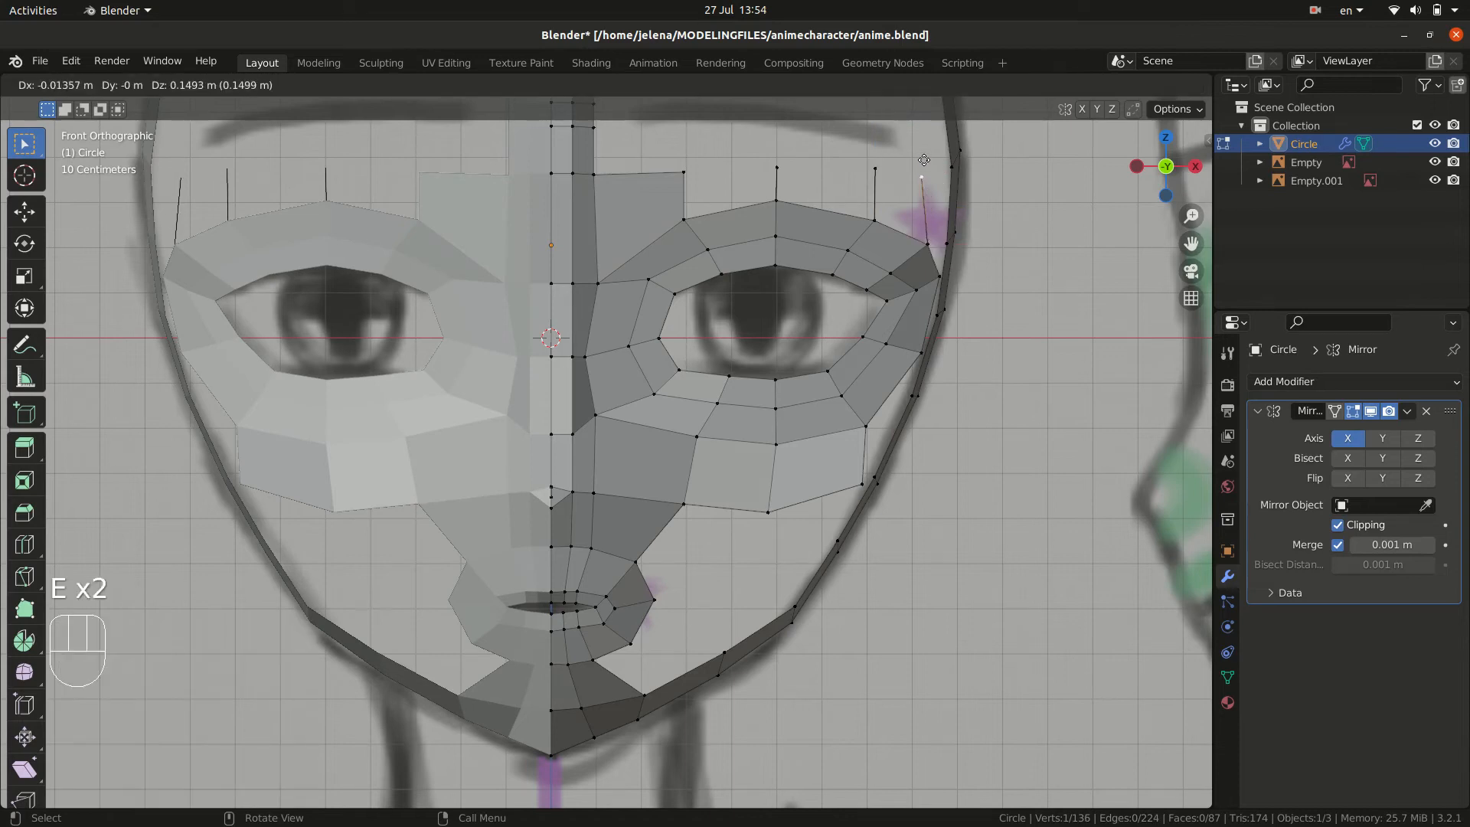
click(927, 147)
- Fill a face above the eye ring between the innermost extruded brow vertex and the one above the middle of the eye
click(684, 220)
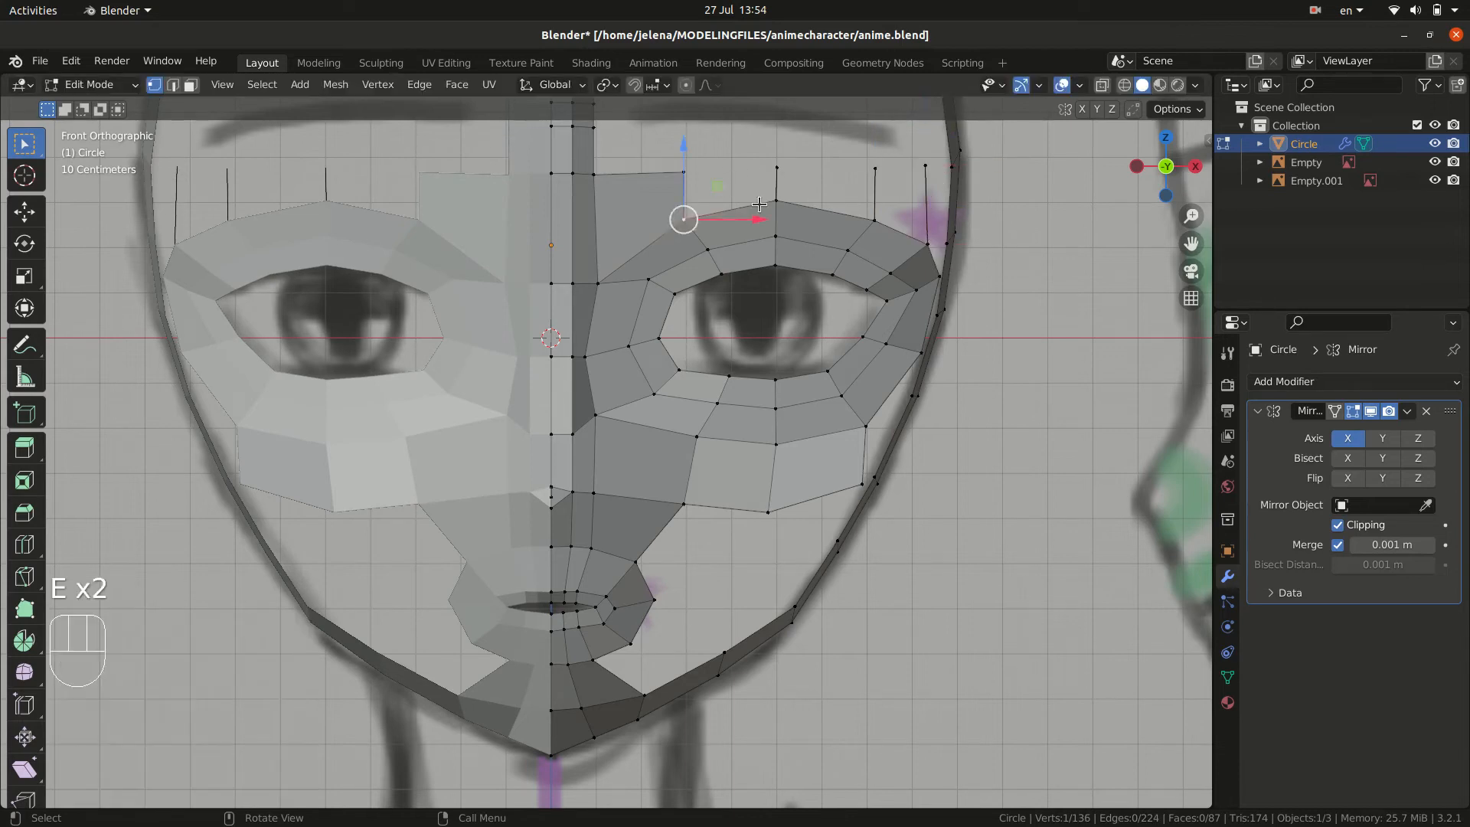
shift+click(777, 201)
shift+click(778, 167)
shift+click(684, 170)
key(f)
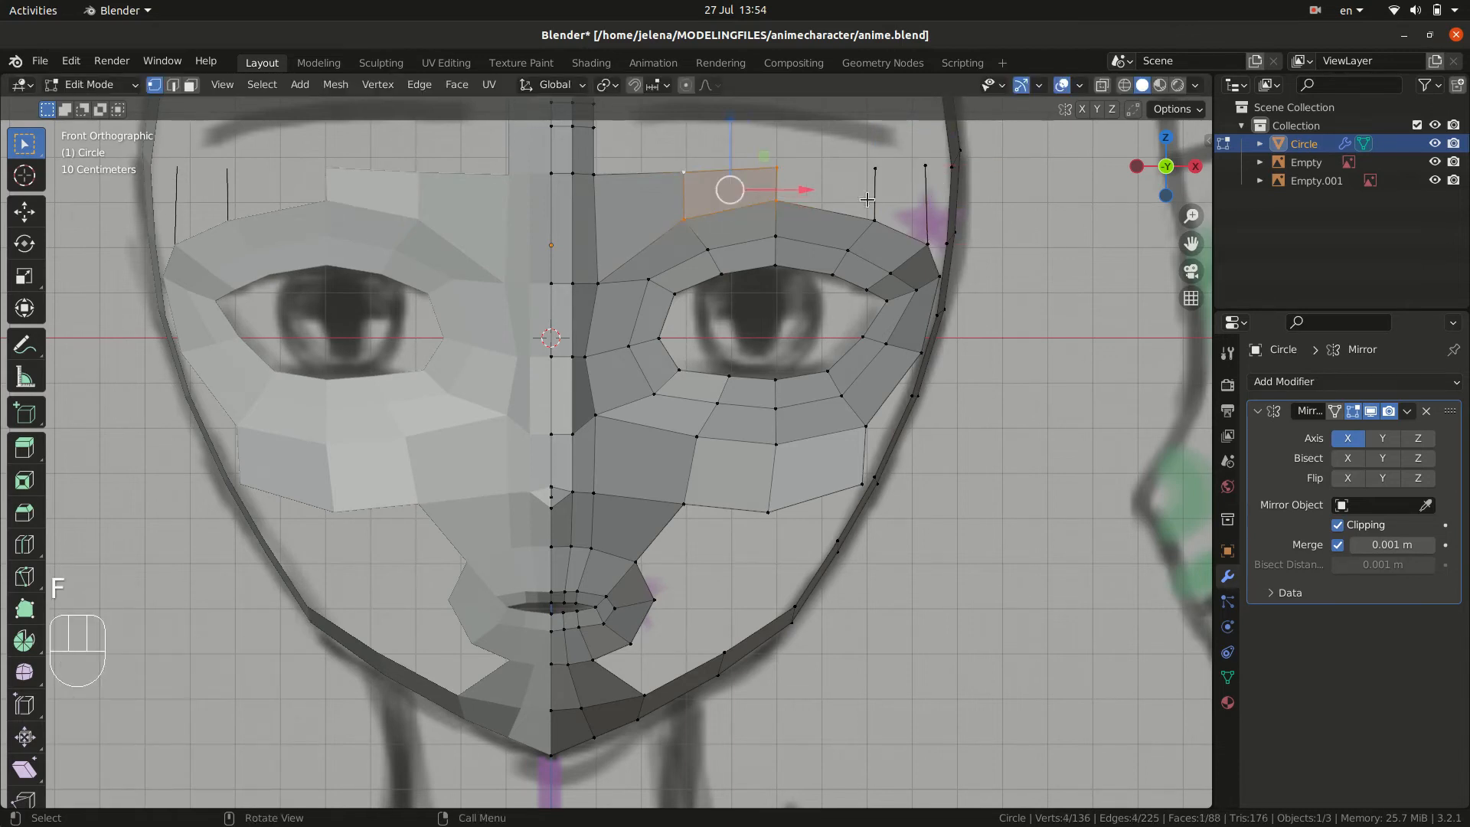
- Fill the next face outward above the eye, from the middle extruded vertex to its outer neighbour
click(875, 219)
click(776, 201)
shift+click(777, 167)
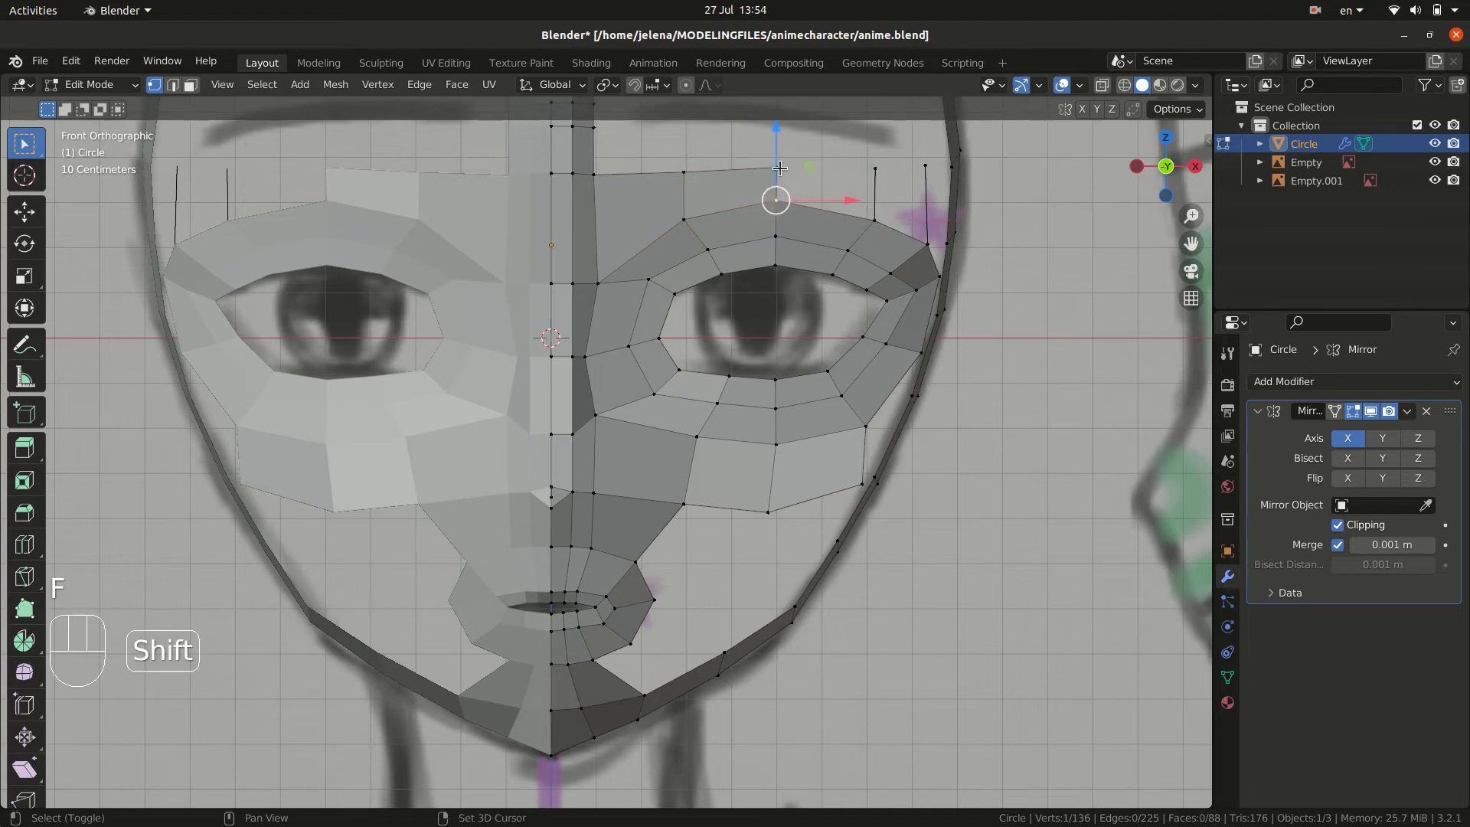
shift+click(876, 165)
shift+click(873, 220)
key(f)
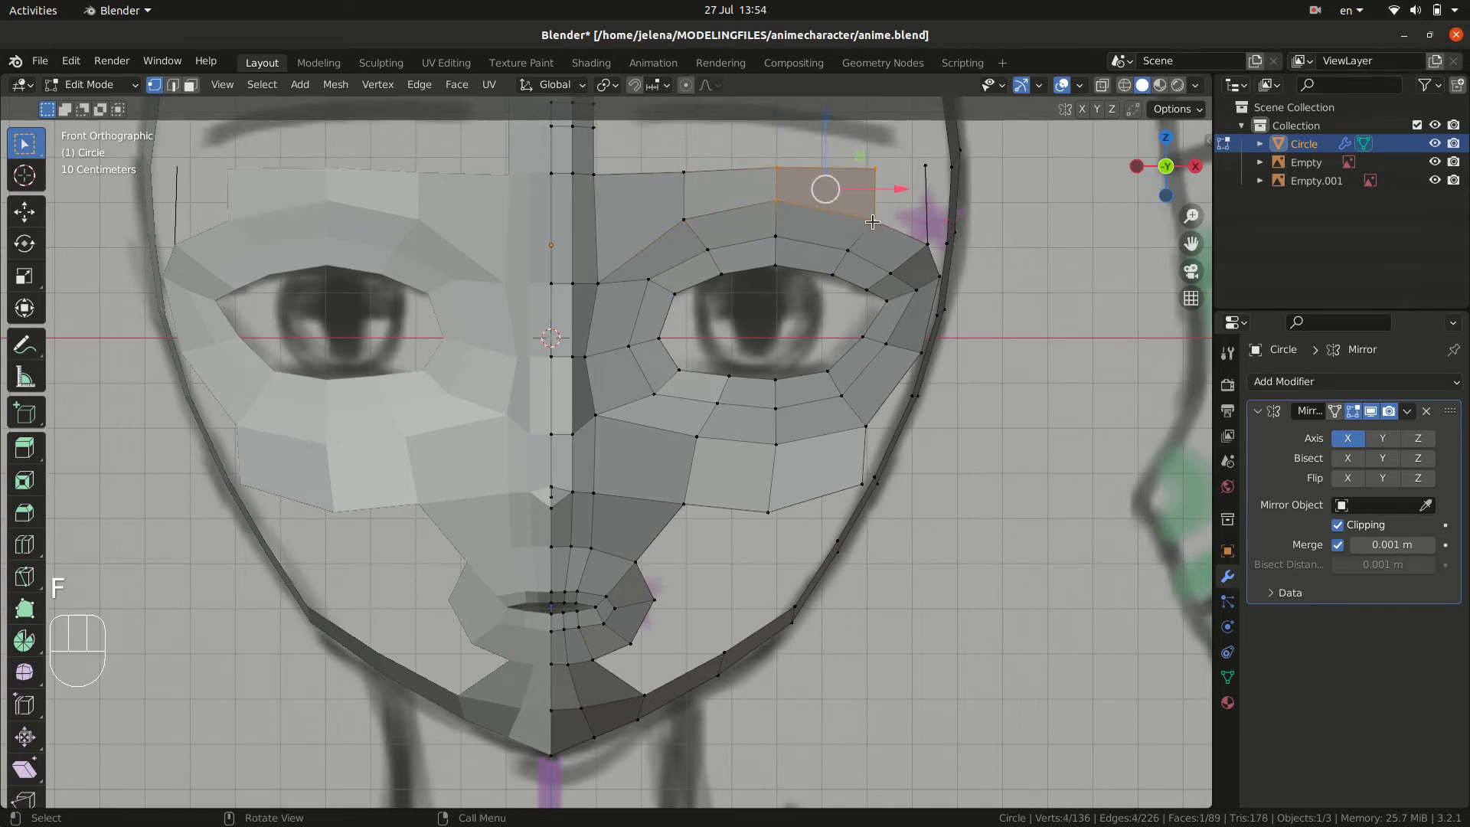
- Fill the outermost gap of the brow row between the last two extruded vertices and the eye ring
click(929, 247)
shift+click(877, 220)
shift+click(877, 170)
shift+click(924, 167)
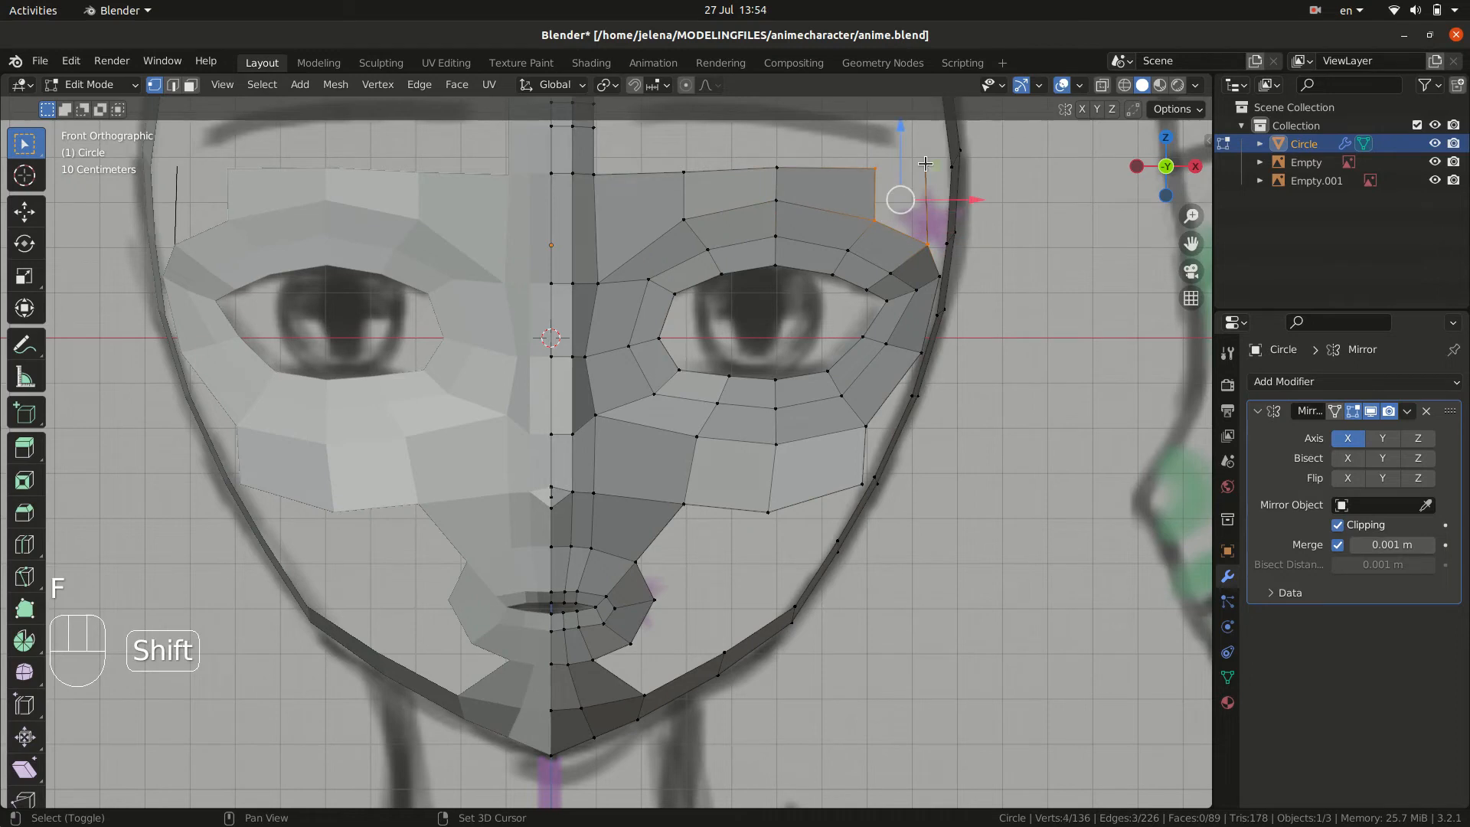
key(f)
- In the right view, move the cheek strip's outer lower corner vertex about 0.15 m back and 0.03 m down
middle_drag(1042, 521, 795, 506)
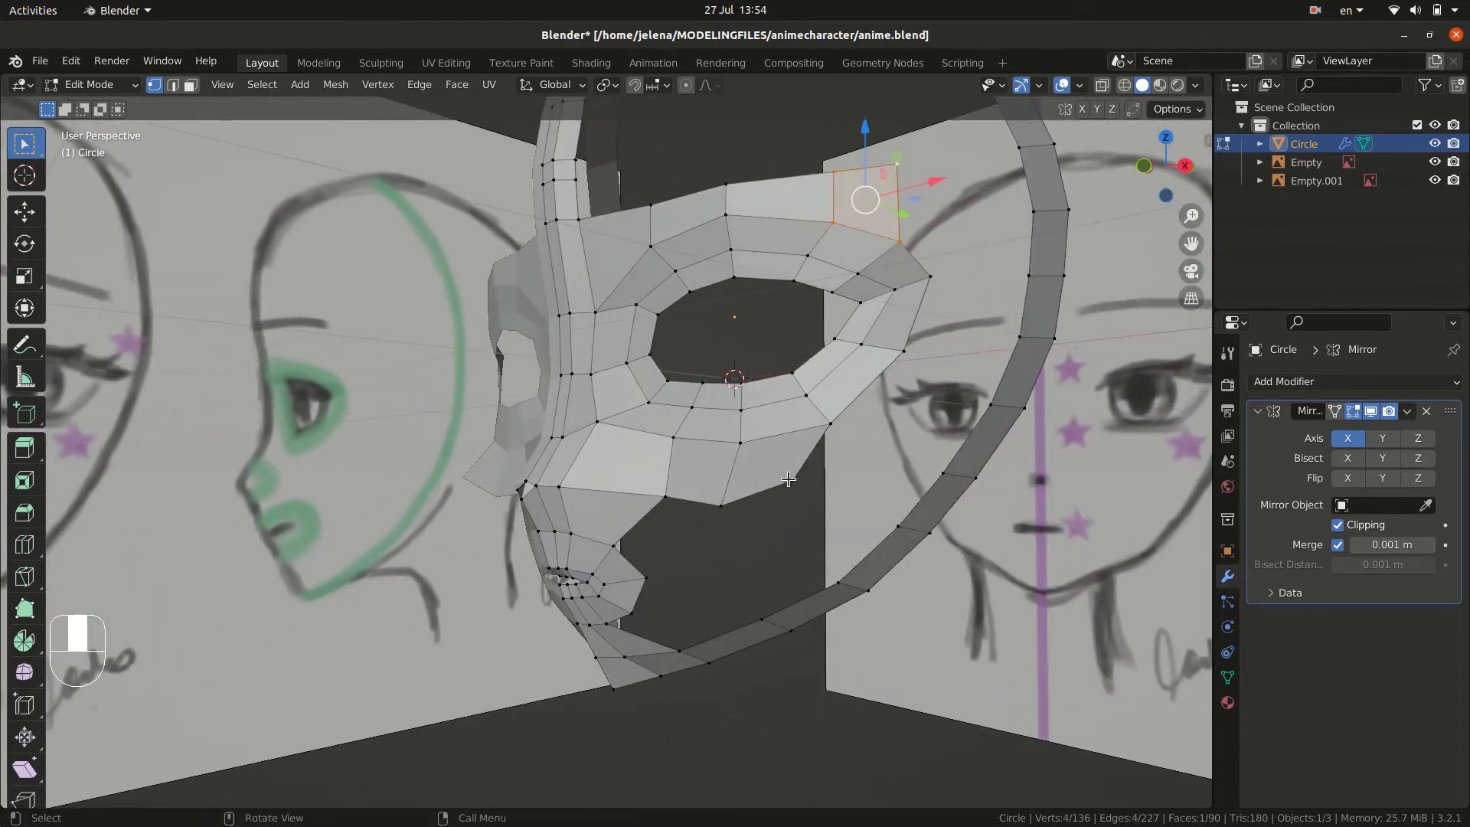
click(790, 479)
key(KP_3)
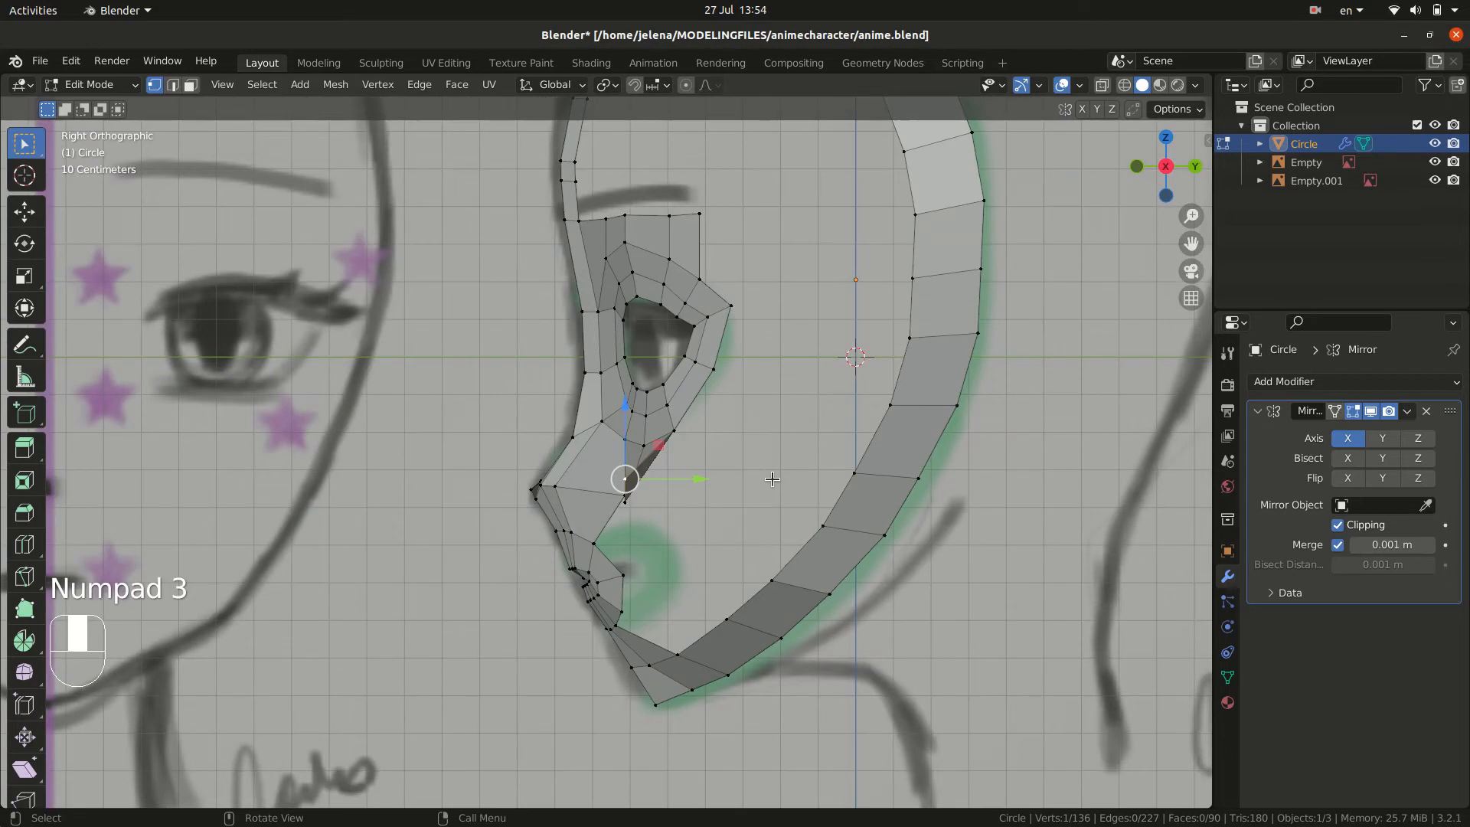
key(g)
click(687, 484)
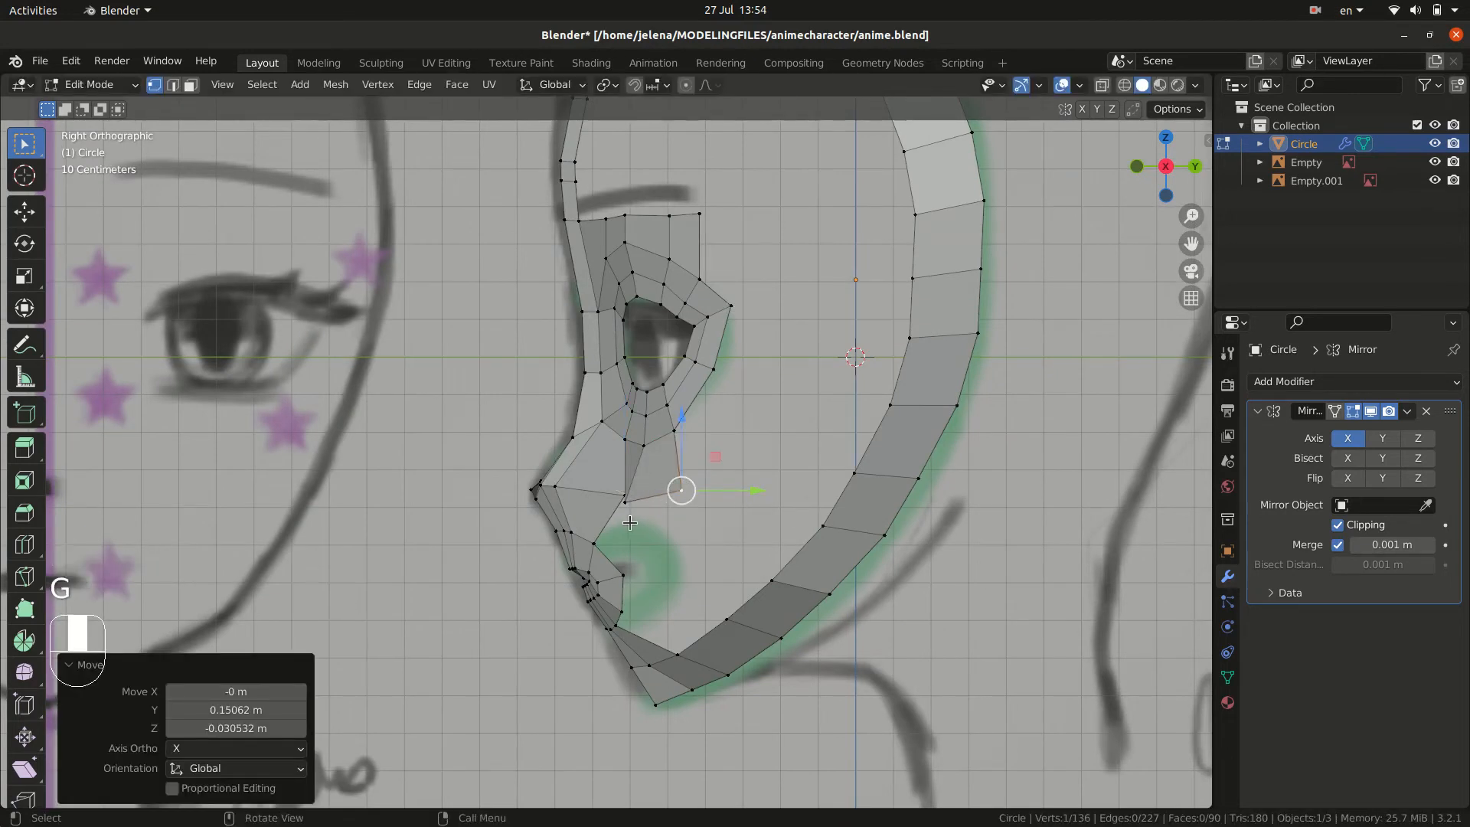
- Move the cheek strip's middle lower vertex about 0.05 m back and 0.03 m up, and raise the outer corner vertex about 0.02 m
key(g)
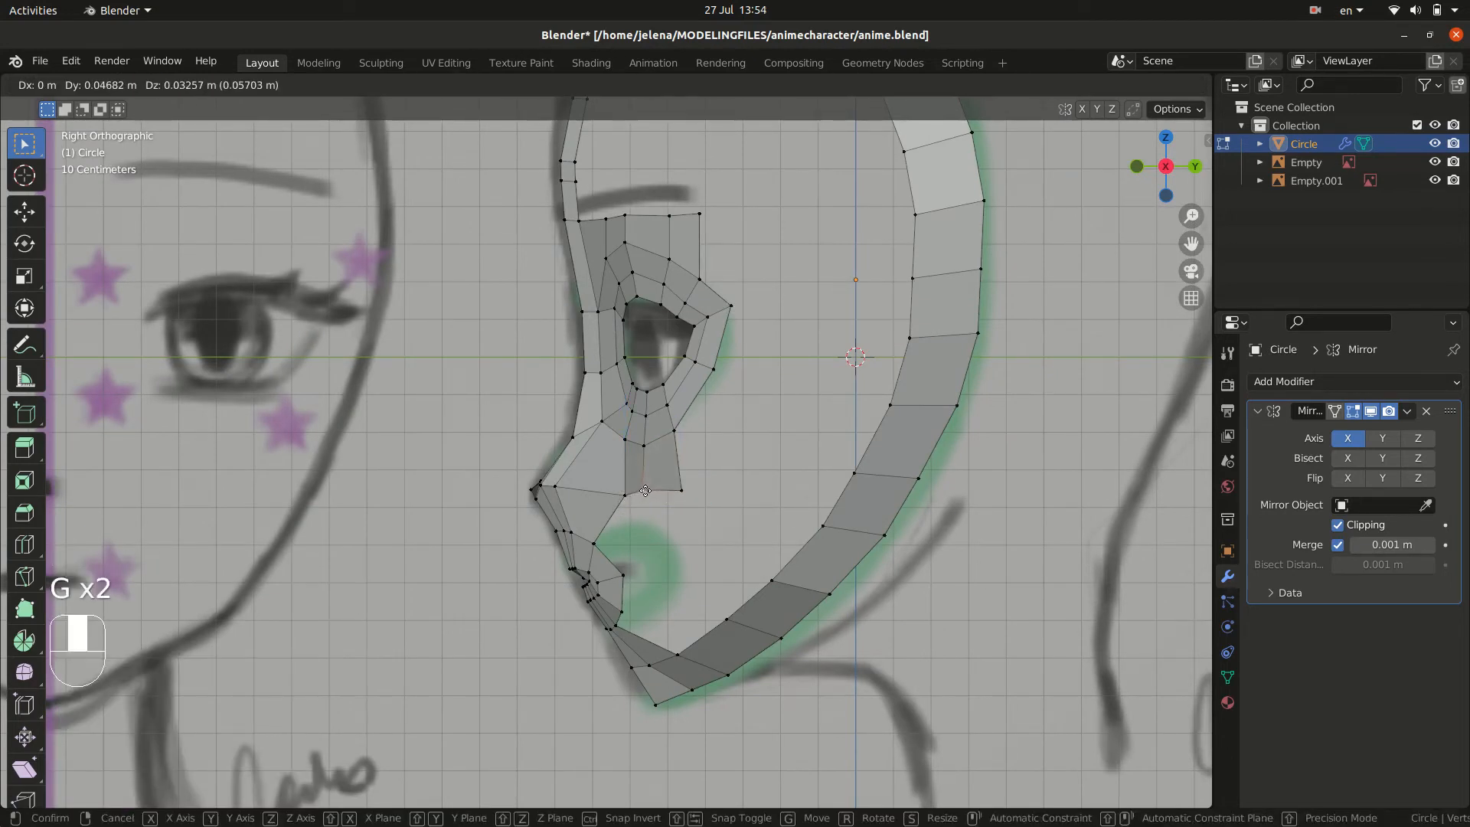
click(645, 491)
key(g)
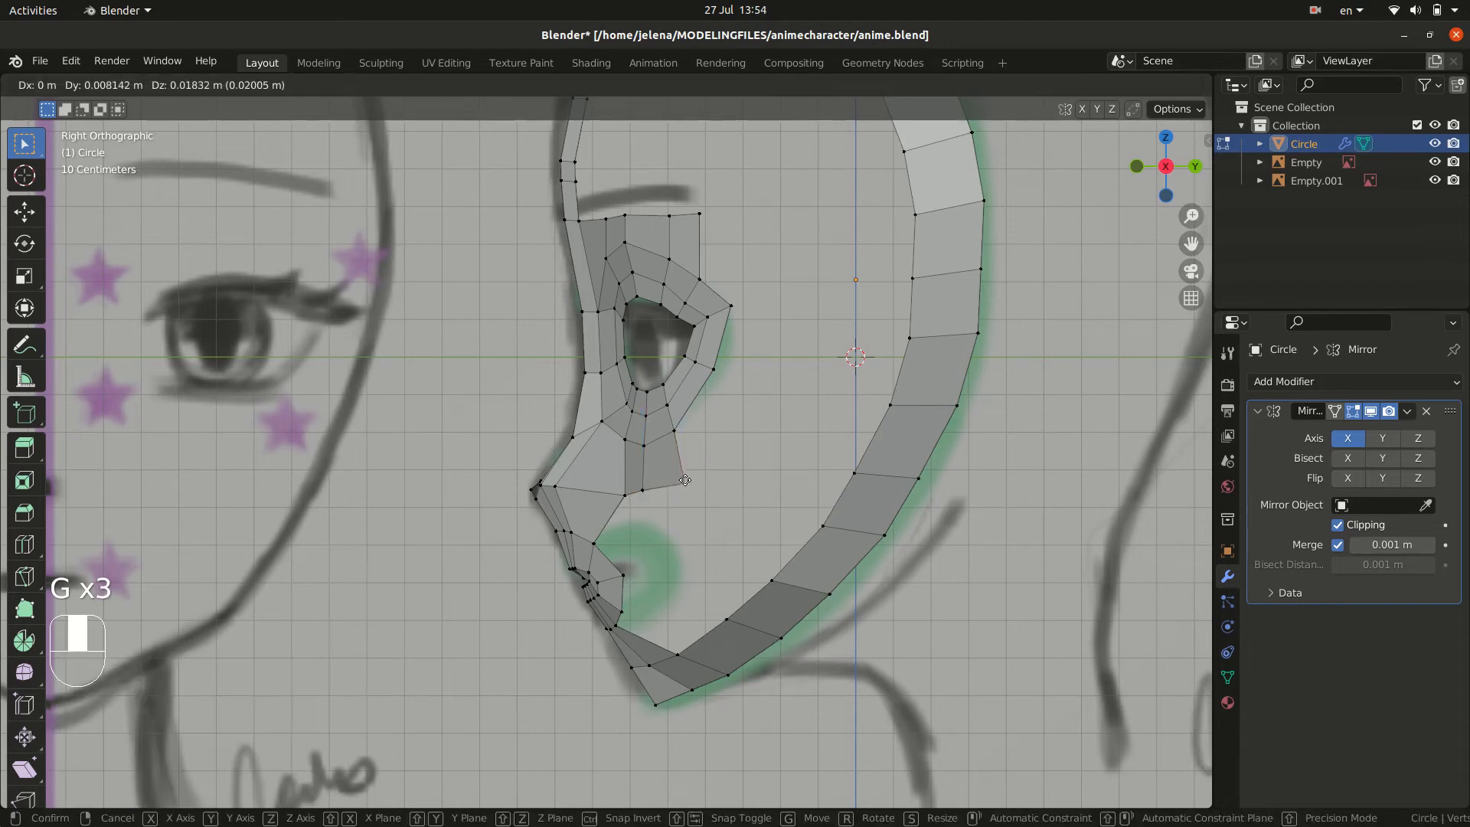
click(678, 438)
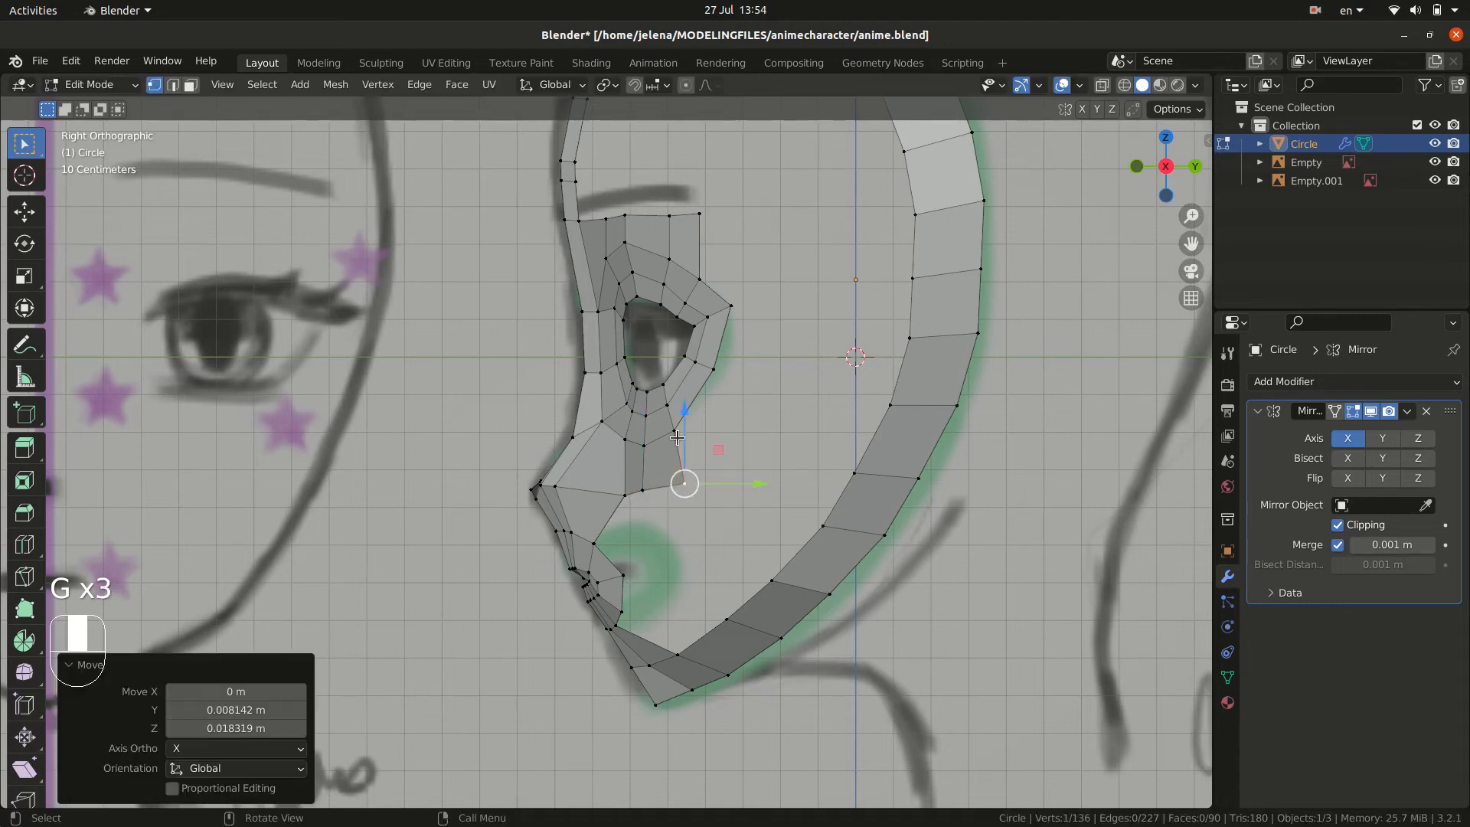
- Extrude the eye ring's outer corner vertex about 0.25 m straight up and fill the face between it and the brow row
click(733, 307)
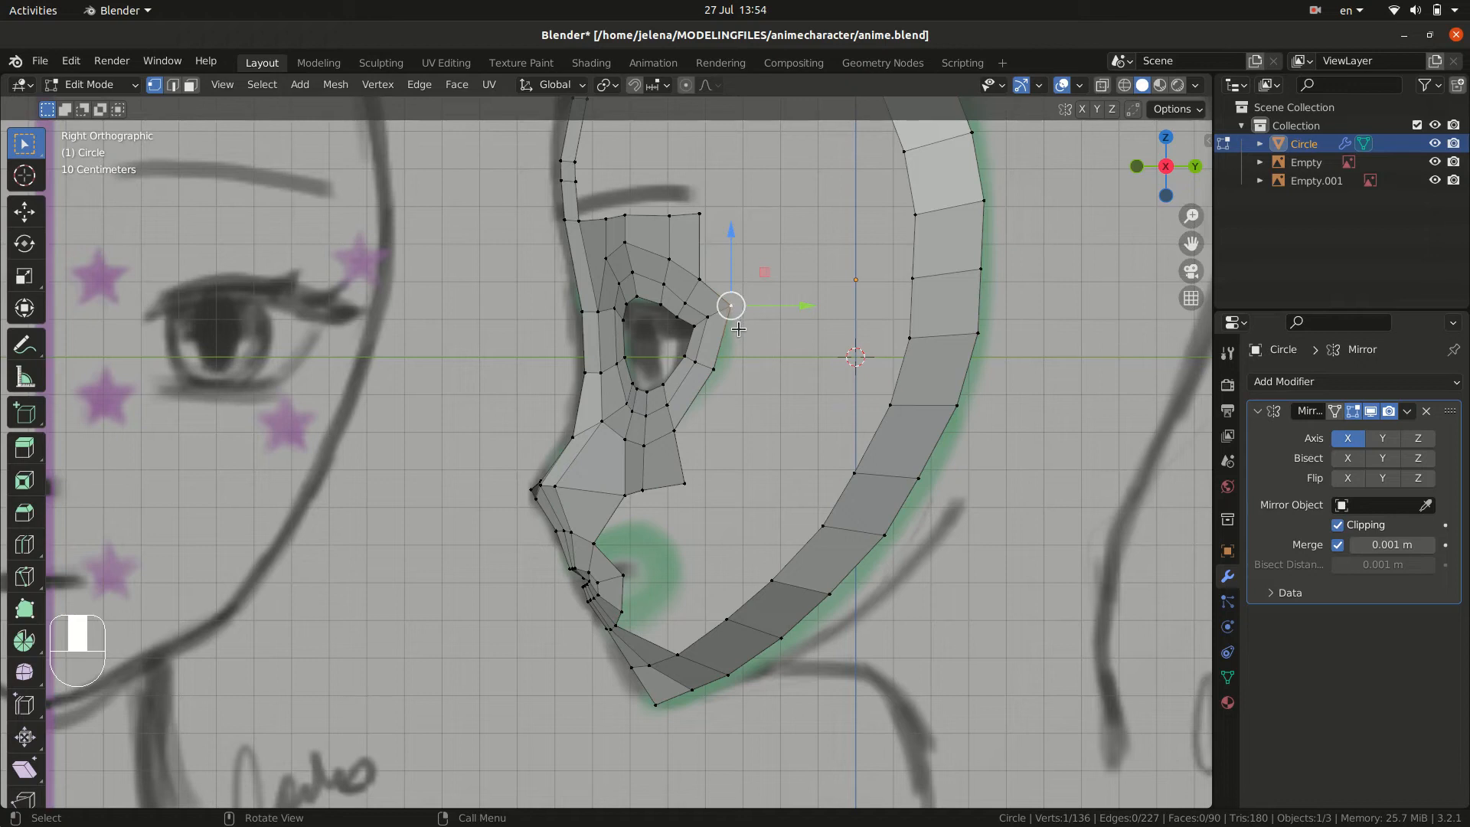
key(e)
click(733, 217)
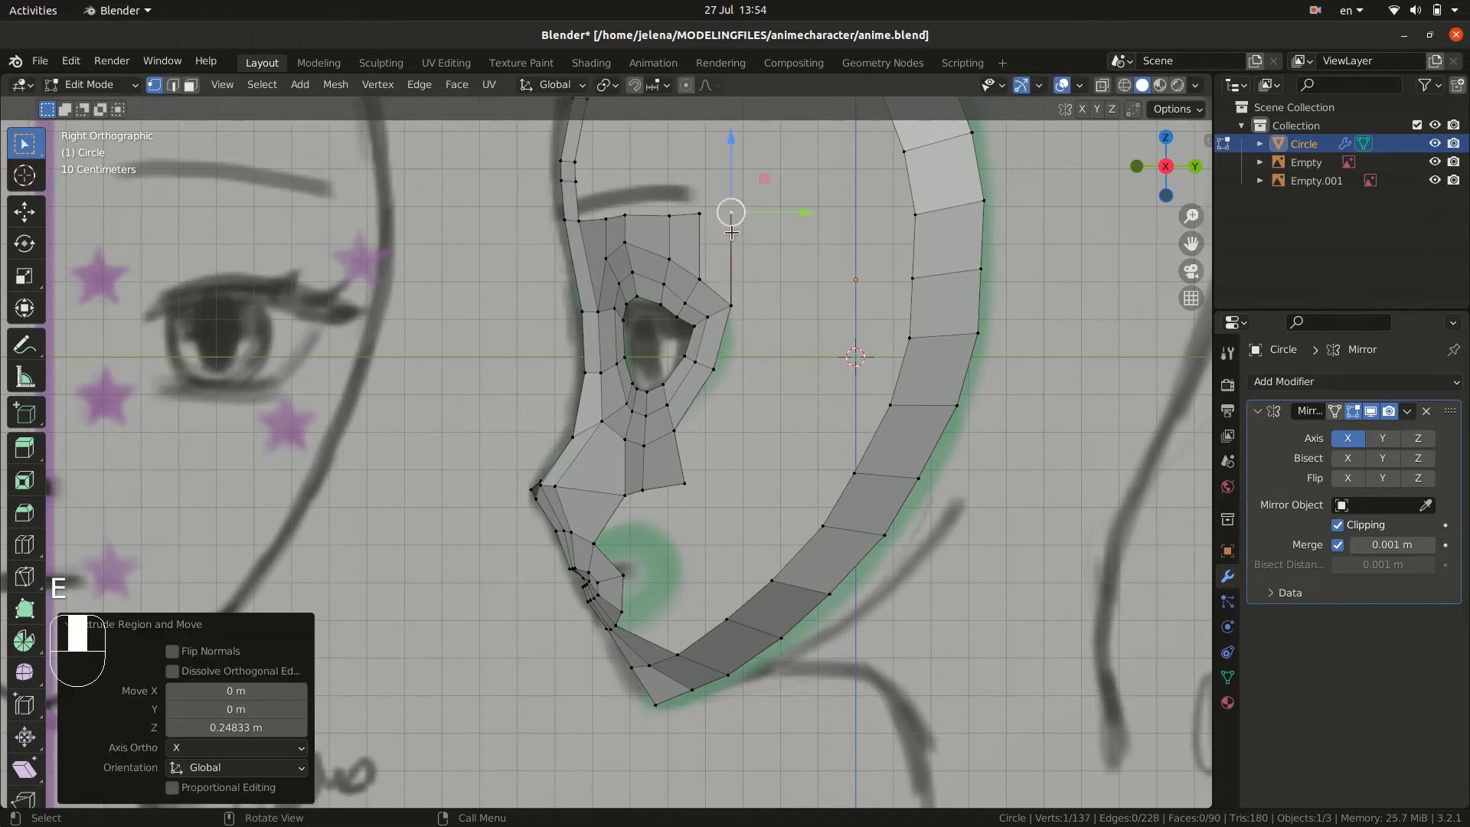
shift+click(697, 215)
shift+click(700, 281)
shift+click(734, 309)
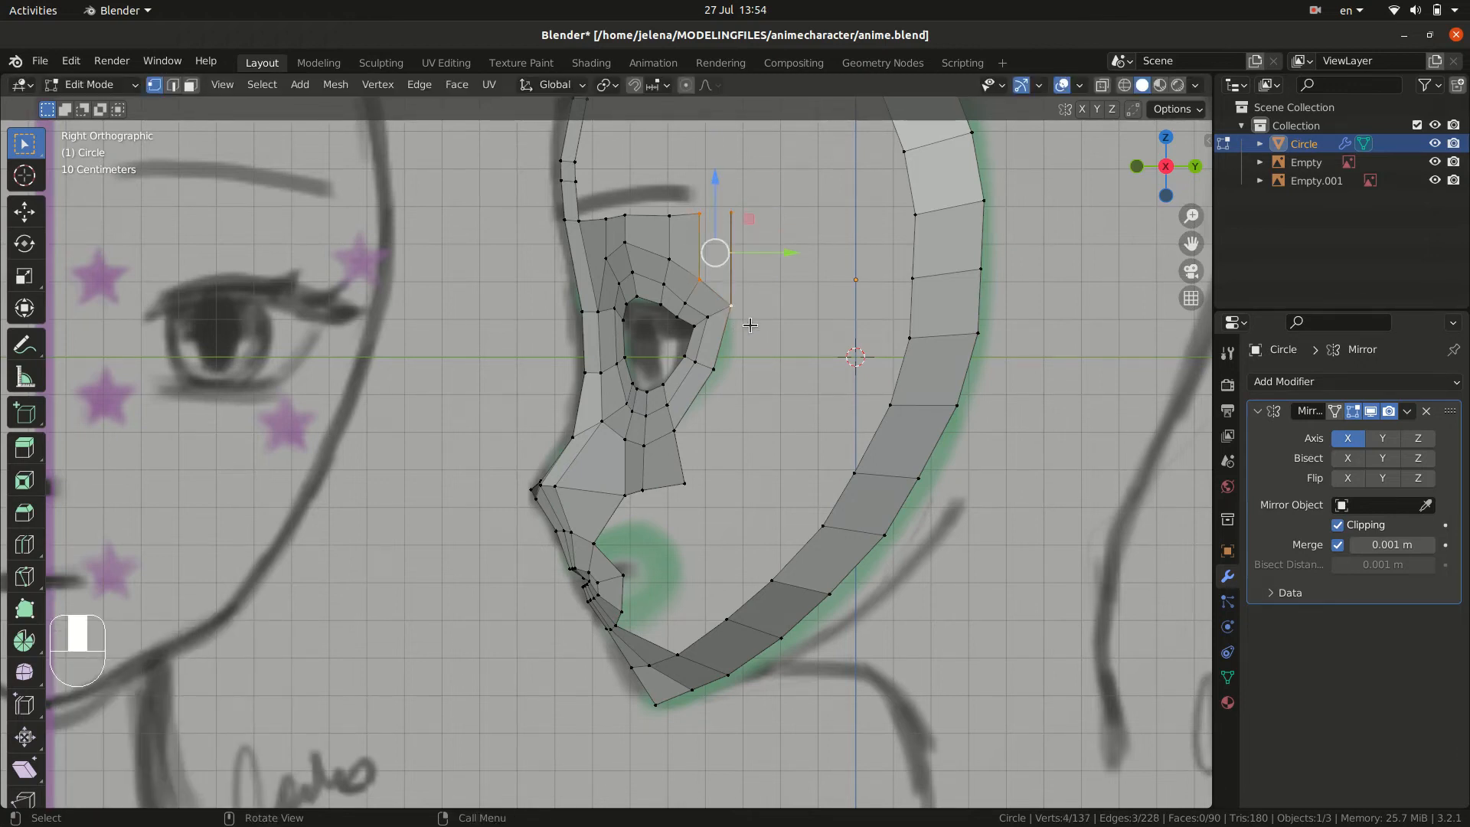
key(f)
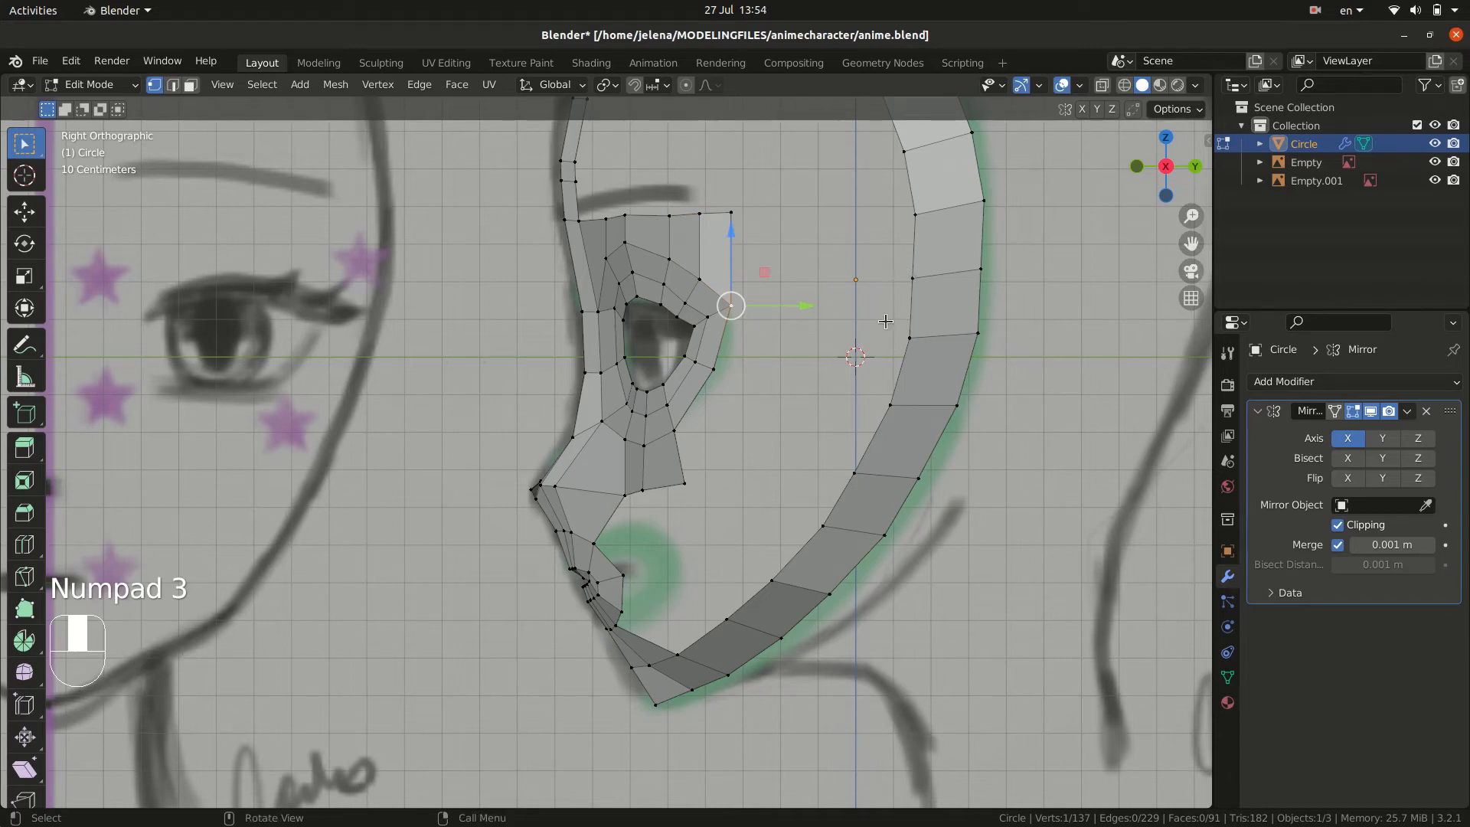
- Slide the head-outline strip's edge row beside the eye upward, level with the eye ring's outer corner
alt+click(946, 320)
key(g)
key(g)
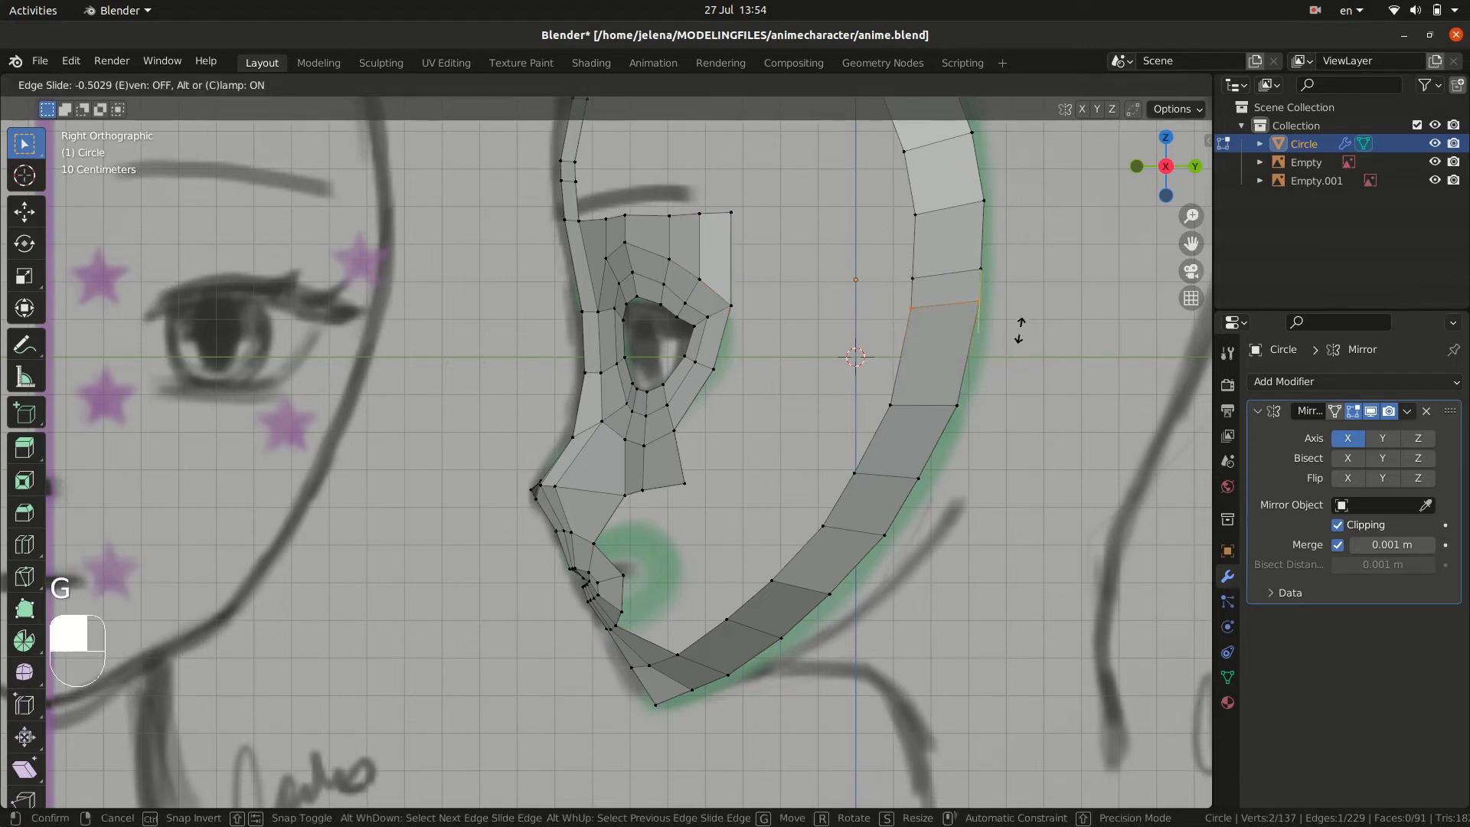
click(1018, 317)
- Fill a face between the eye ring's outermost edge and the head-outline strip segment at the same height
click(743, 298)
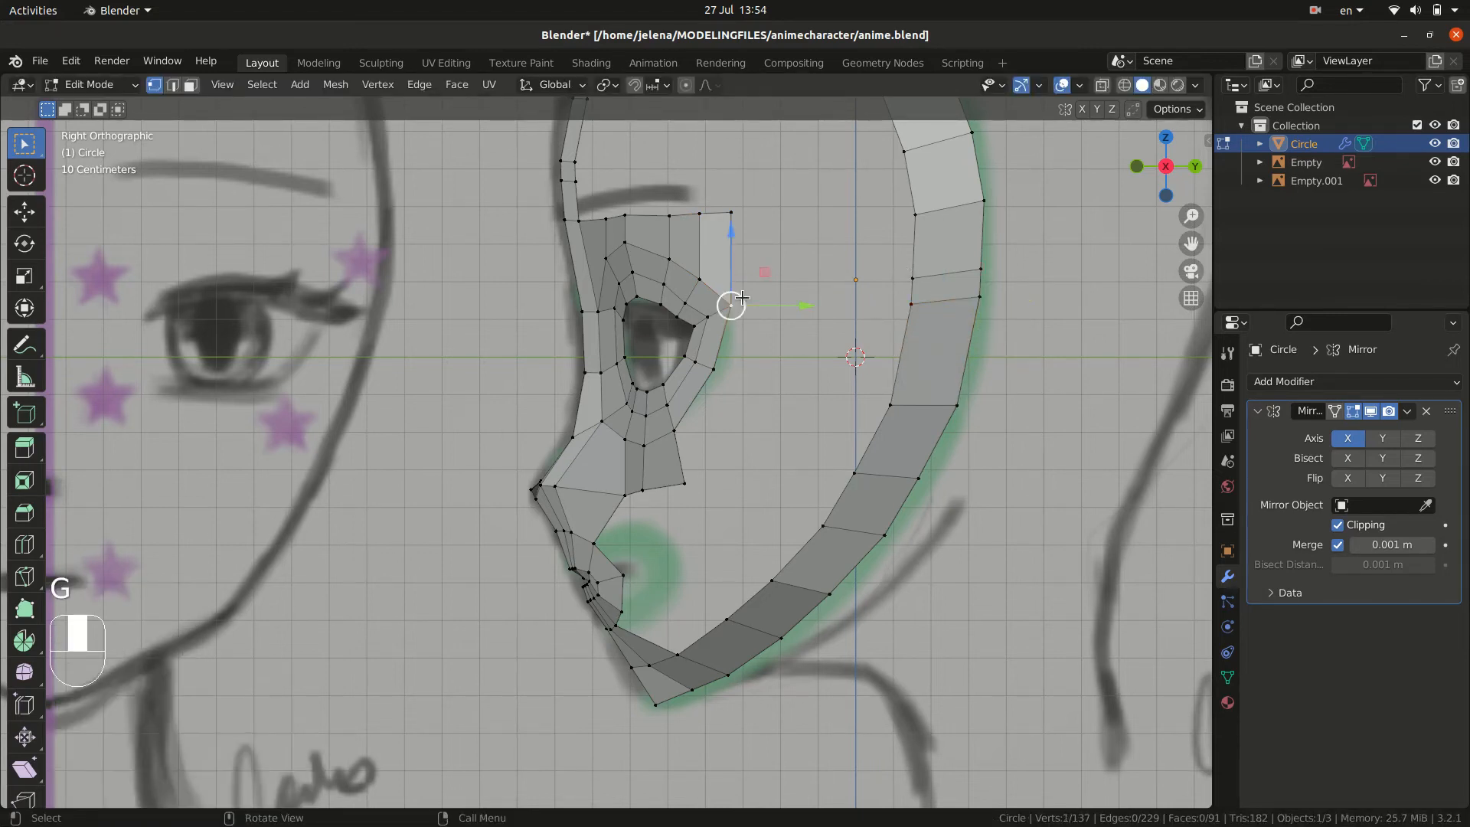
shift+click(912, 302)
shift+click(887, 400)
shift+click(712, 372)
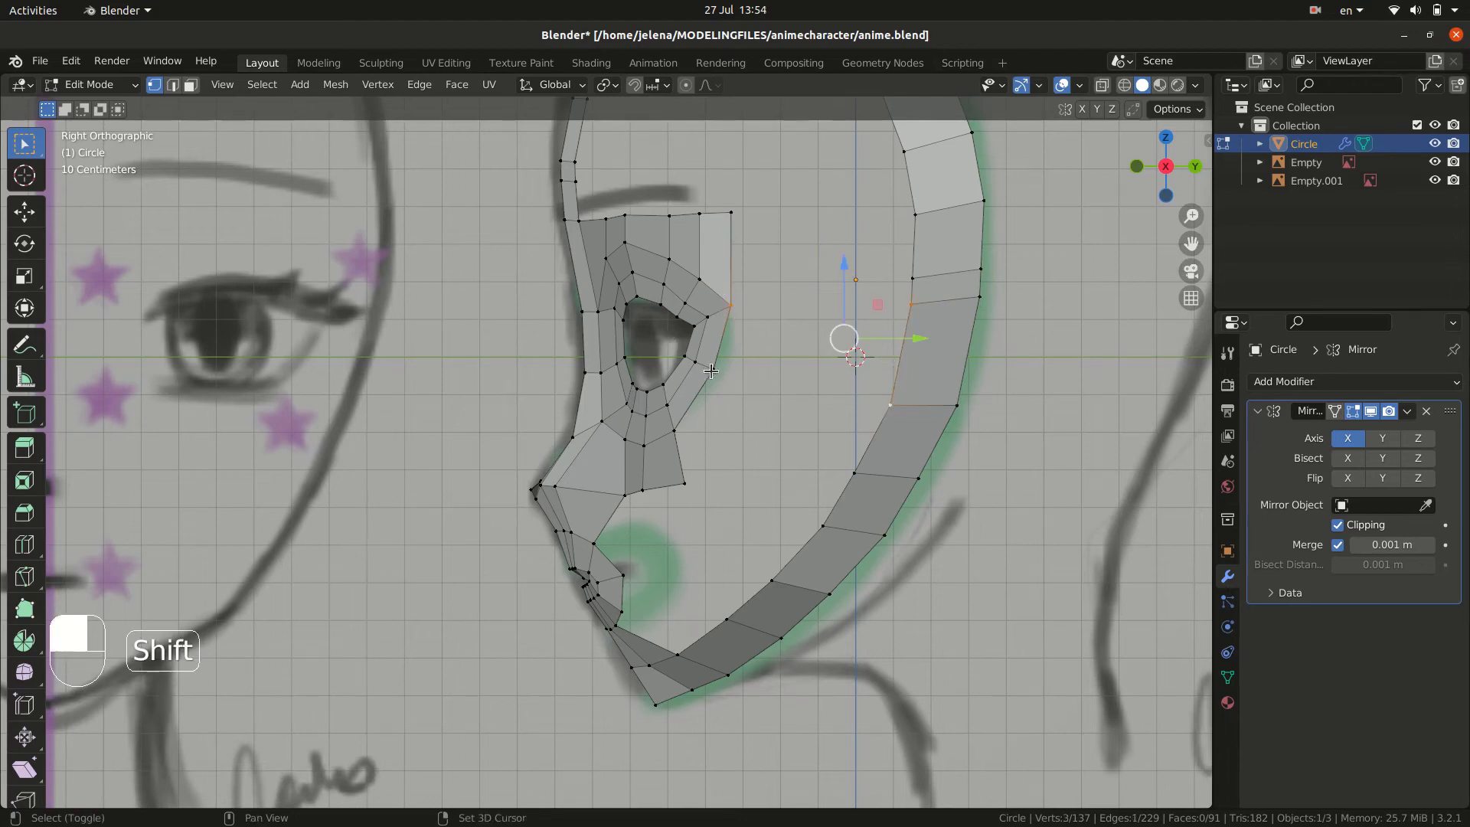
key(f)
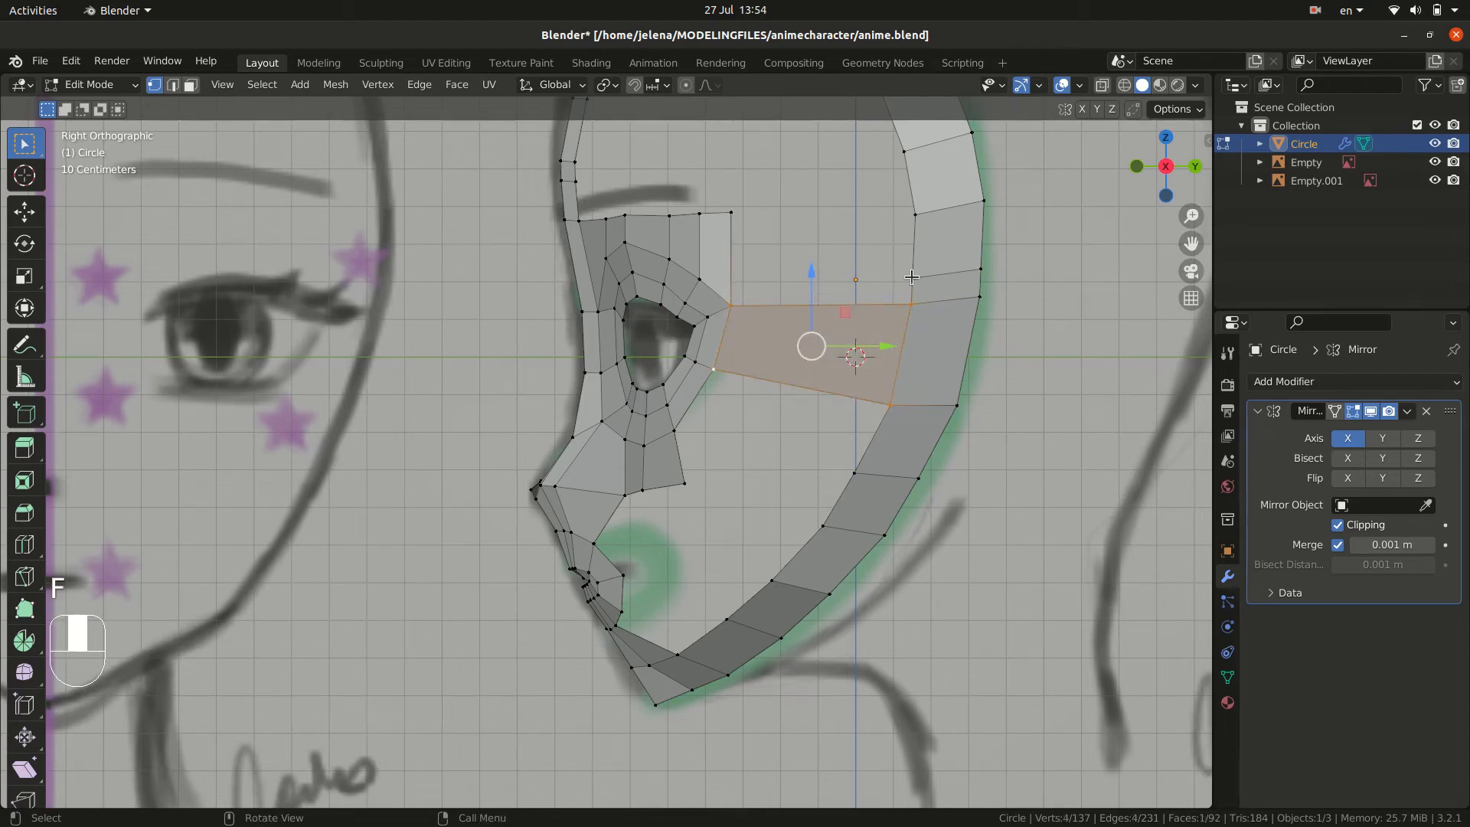
- Slide the head-outline strip's next higher edge row upward to just below the row above it, at brow height
click(1038, 274)
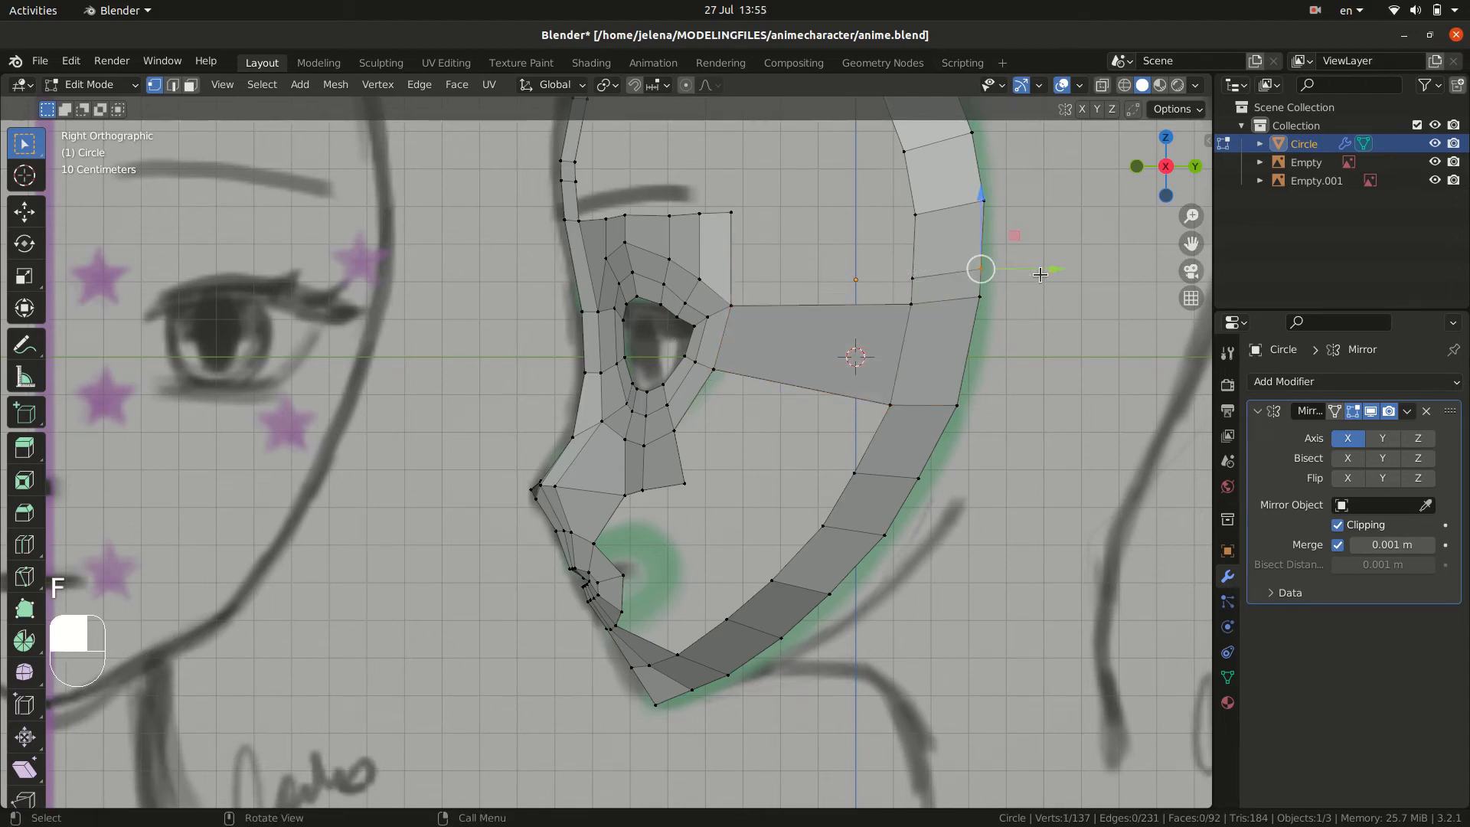
shift+click(913, 278)
key(g)
key(g)
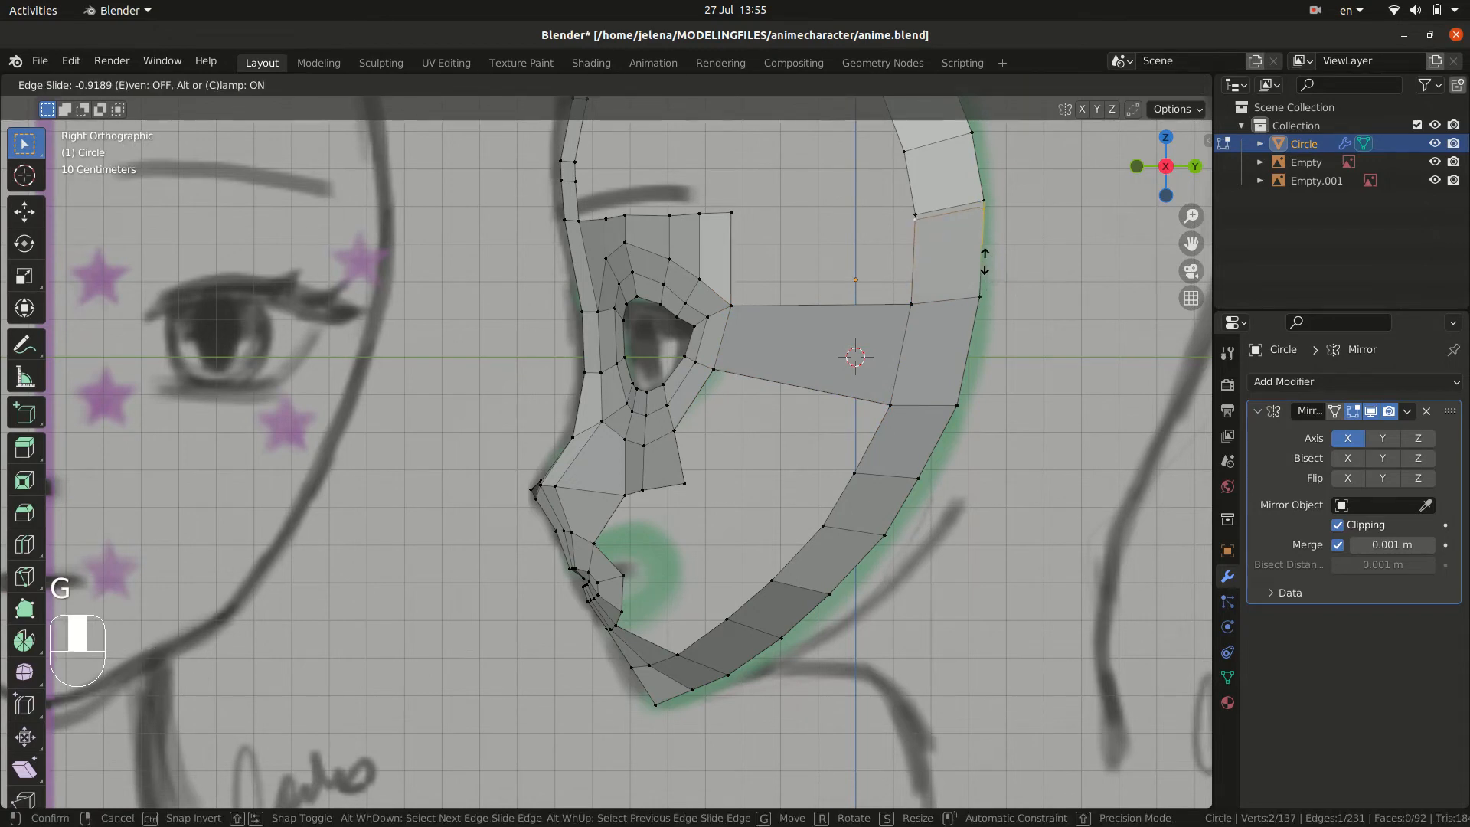
click(988, 263)
click(982, 205)
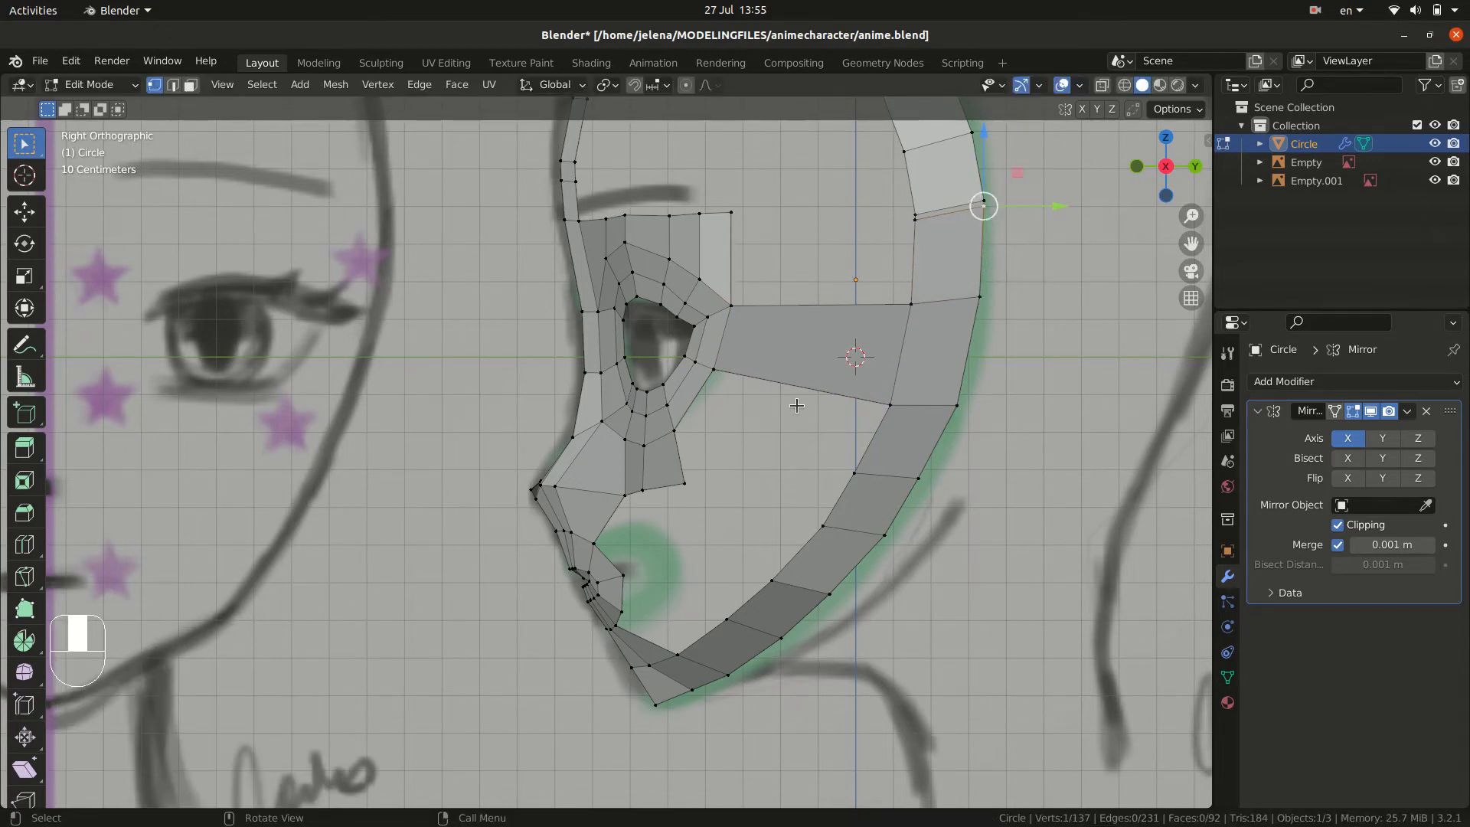
- Fill the next face down between the eye ring's lower outer edge and the head-outline strip
click(676, 430)
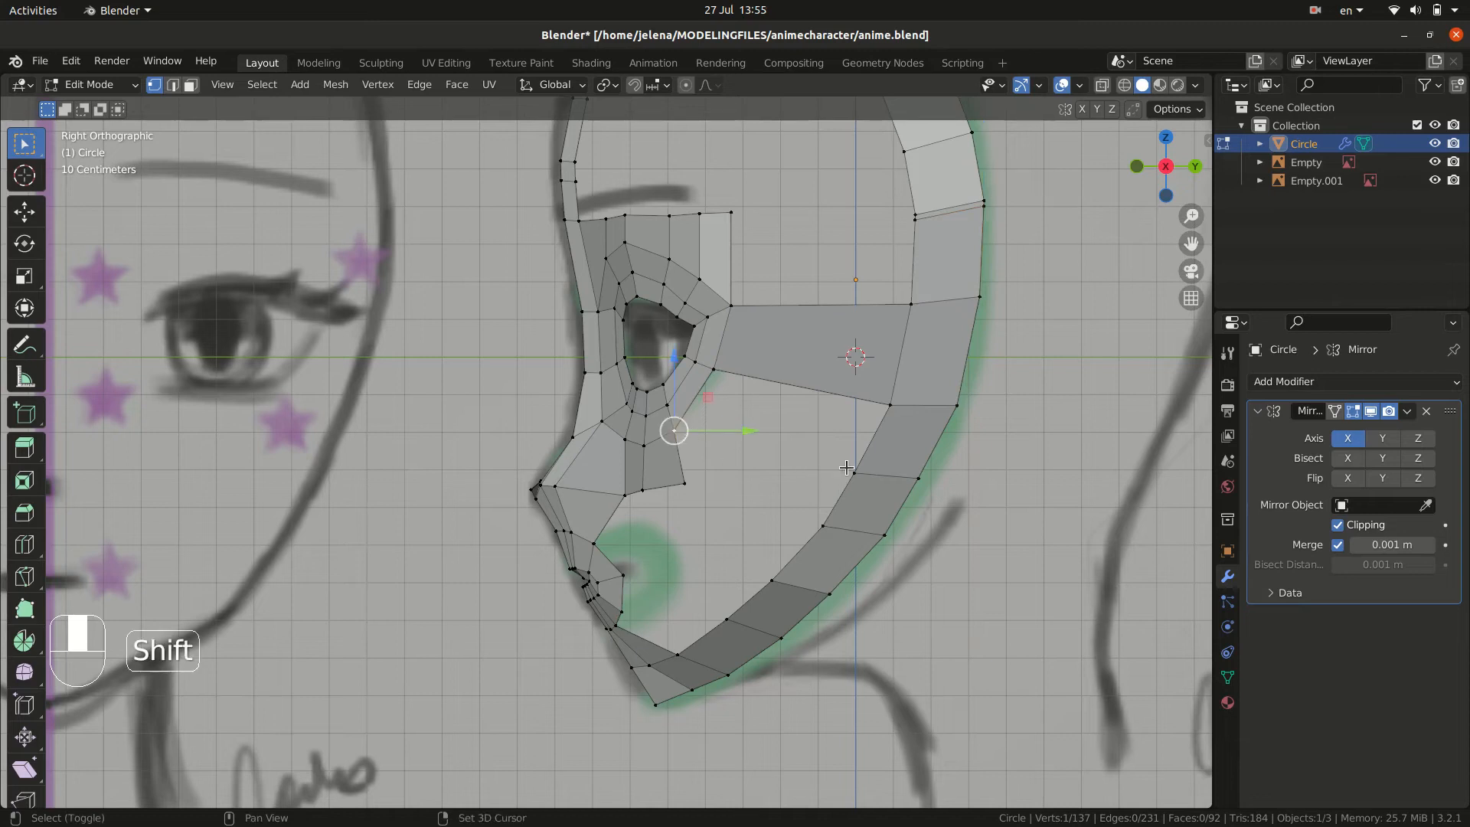
shift+click(854, 474)
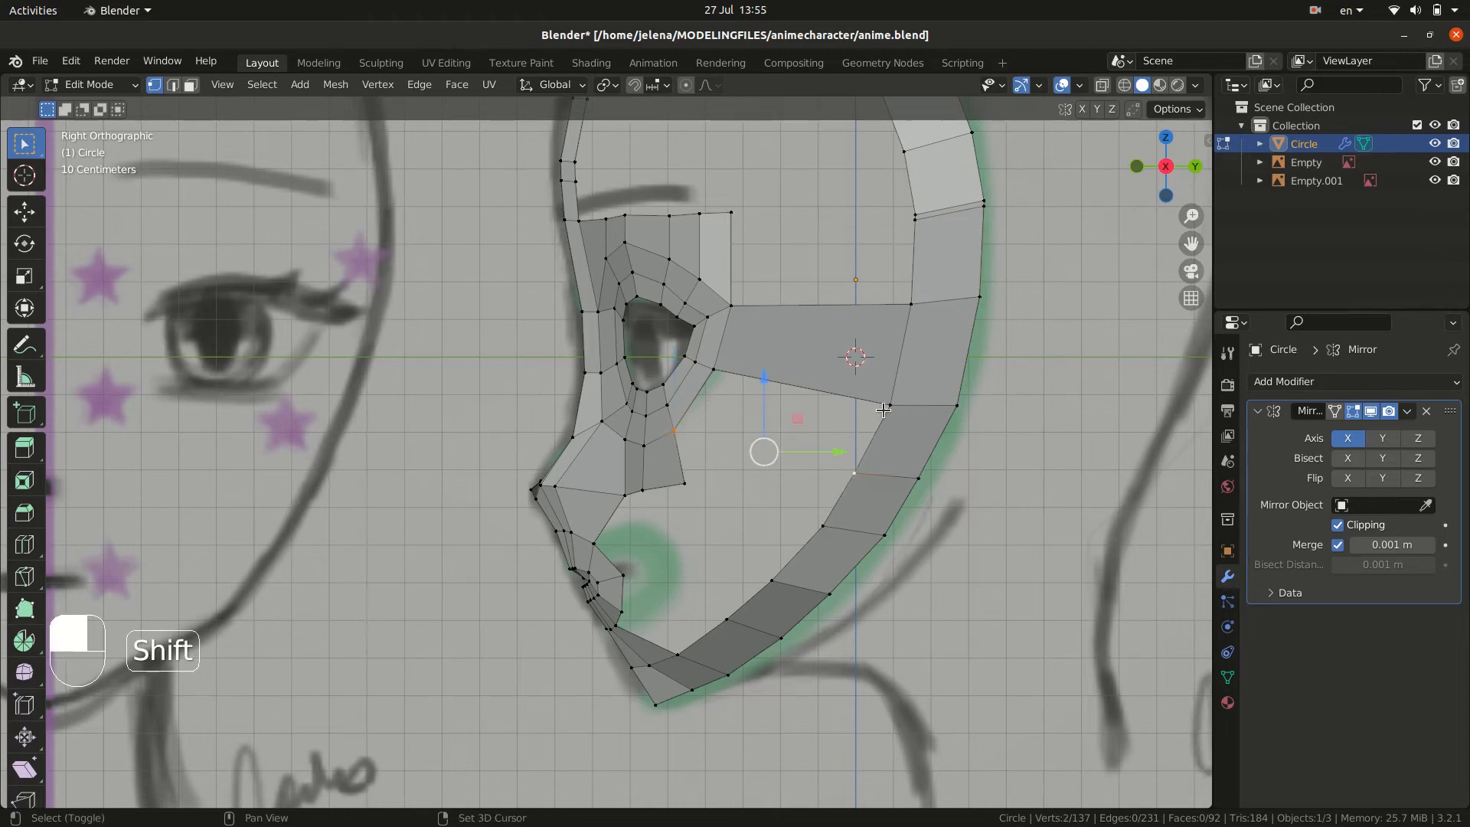
shift+click(891, 406)
shift+click(713, 370)
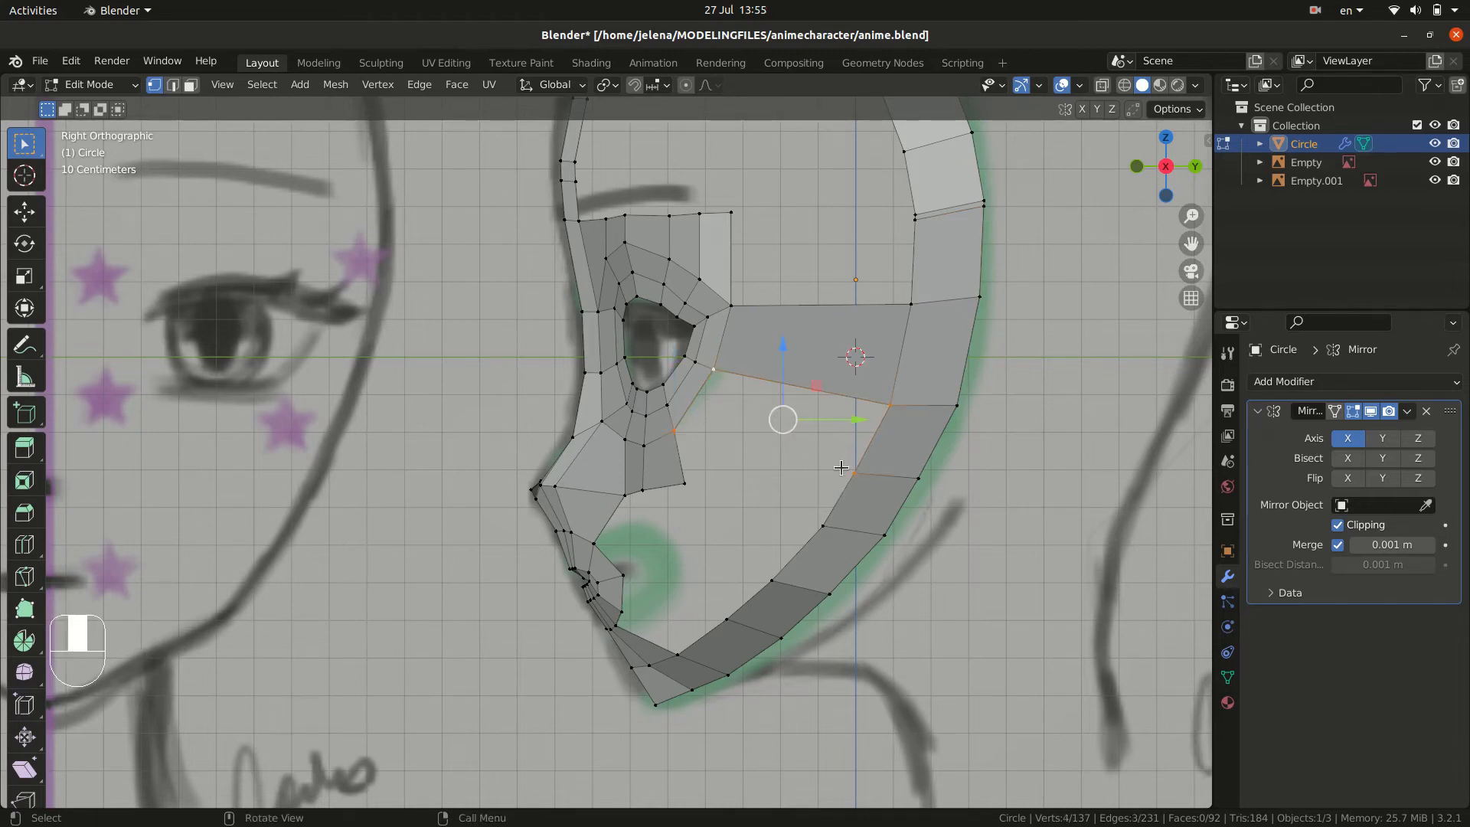
key(f)
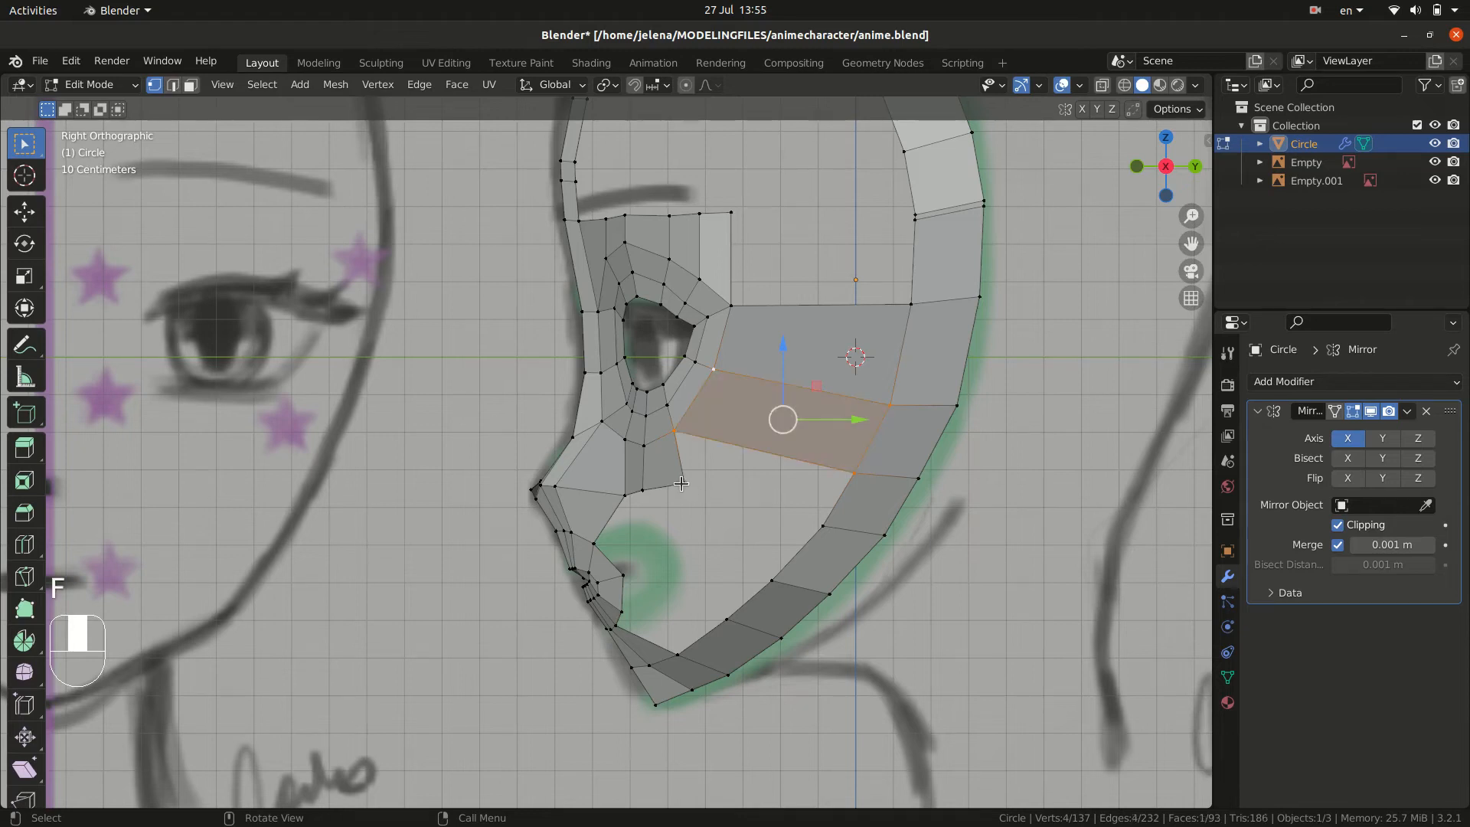
- Fill a face between the cheek strip's outer edge and the head-outline strip below the previous face
click(683, 483)
shift+click(822, 525)
shift+click(856, 475)
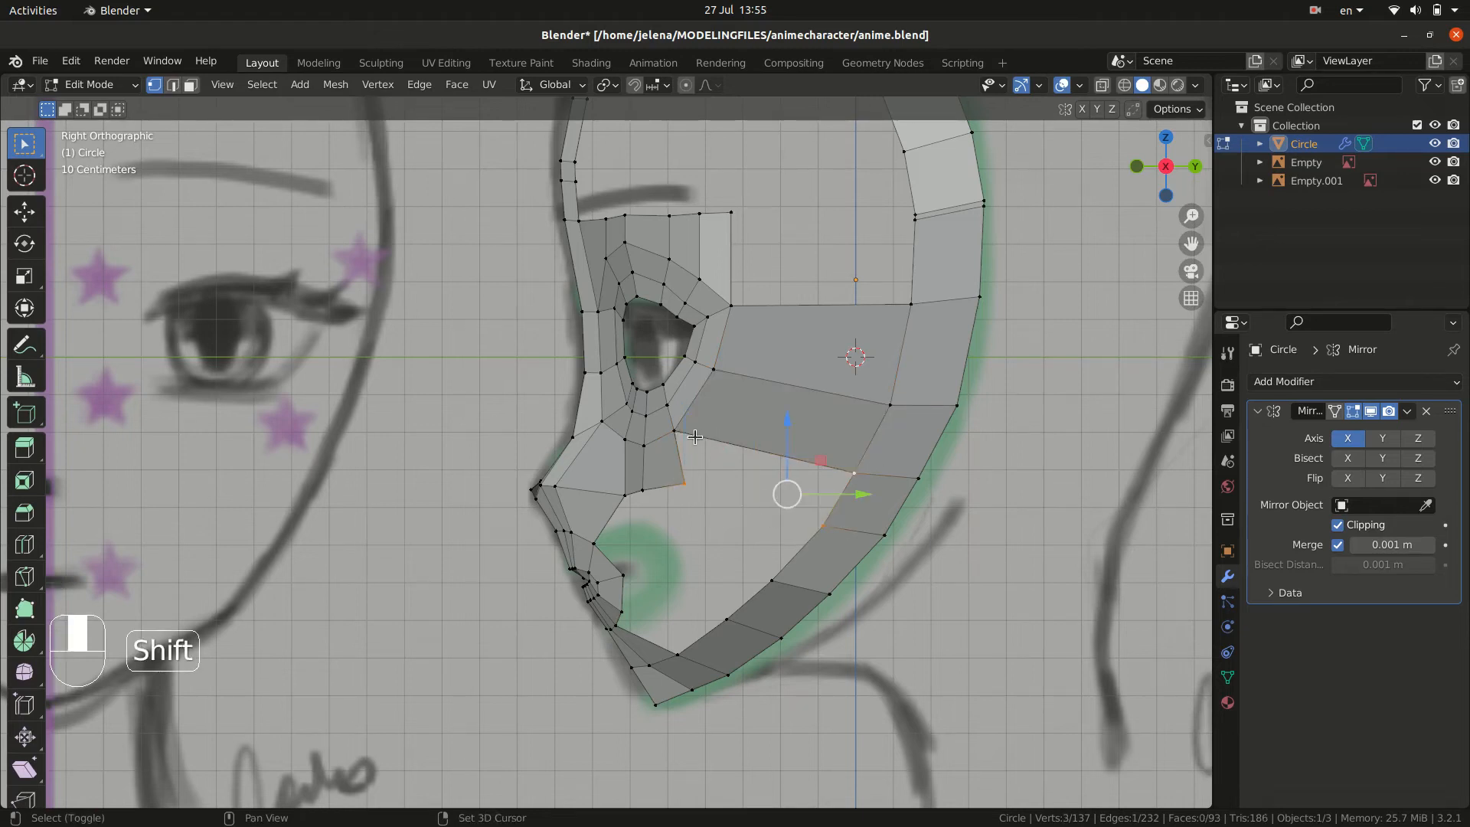
shift+click(674, 432)
key(f)
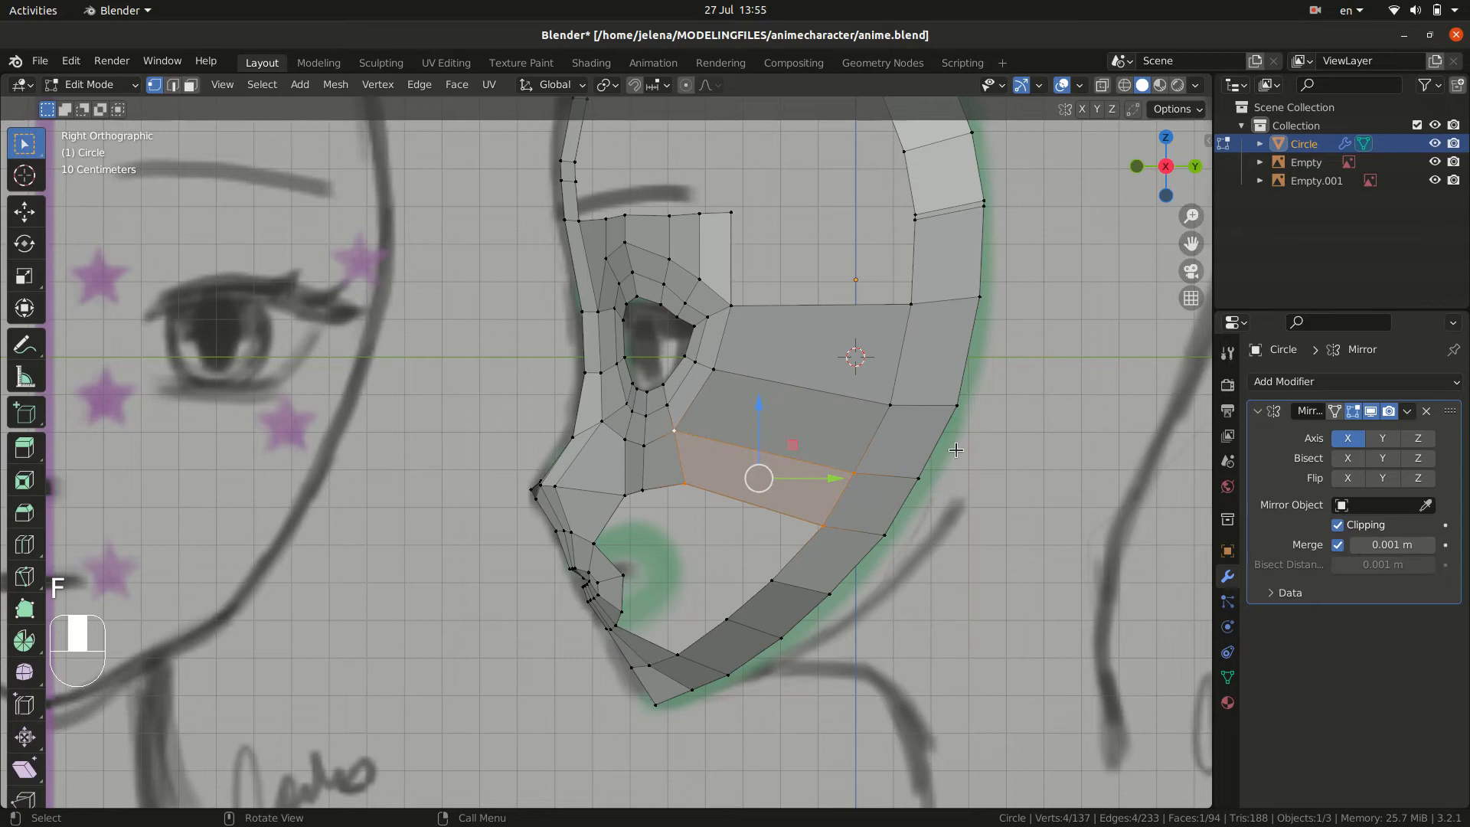
click(994, 456)
- Fill the temple face between the brow row's outer edge and the head-outline strip
click(730, 213)
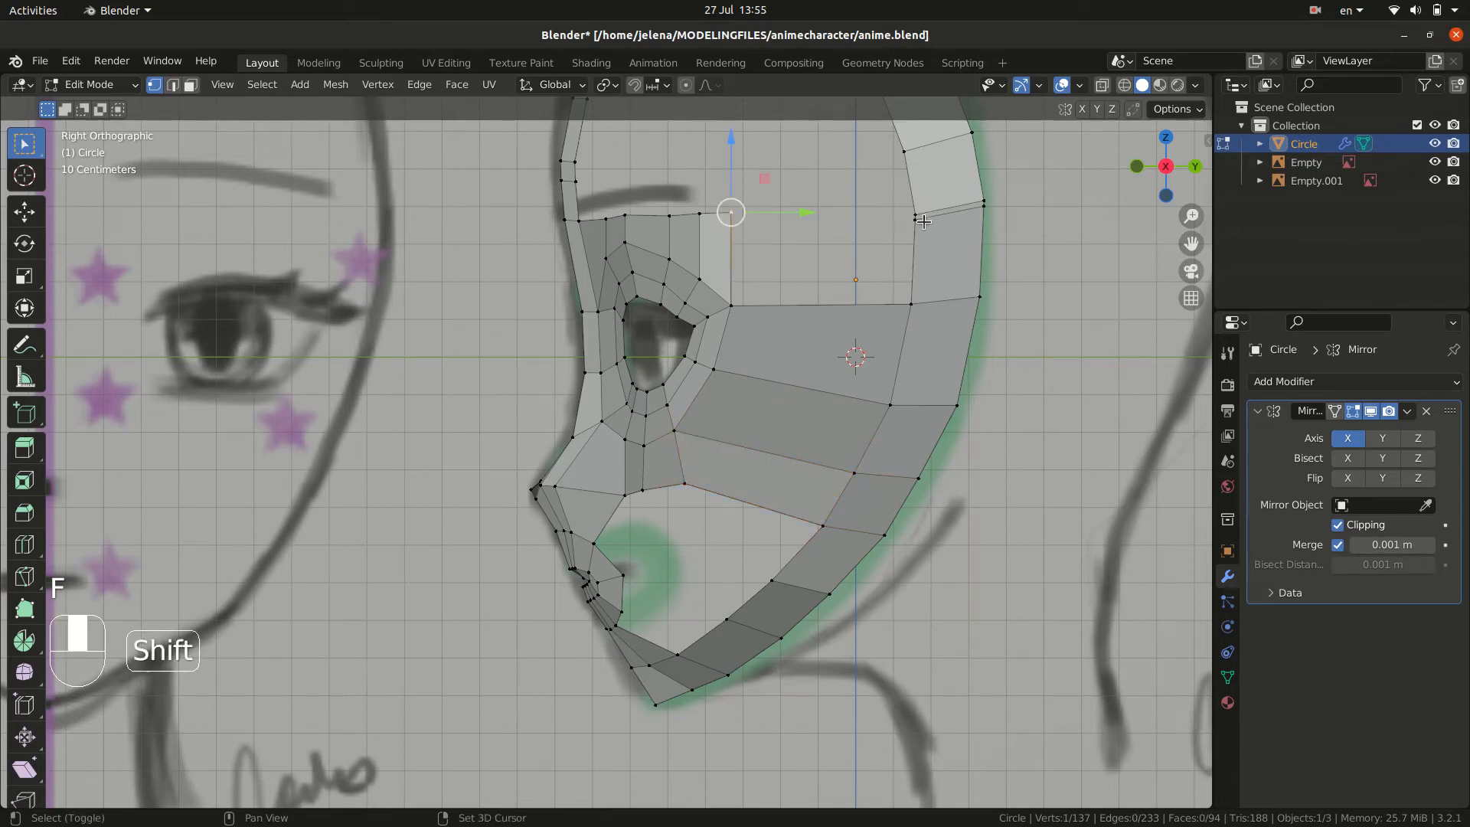
shift+click(915, 217)
shift+click(908, 305)
shift+click(731, 306)
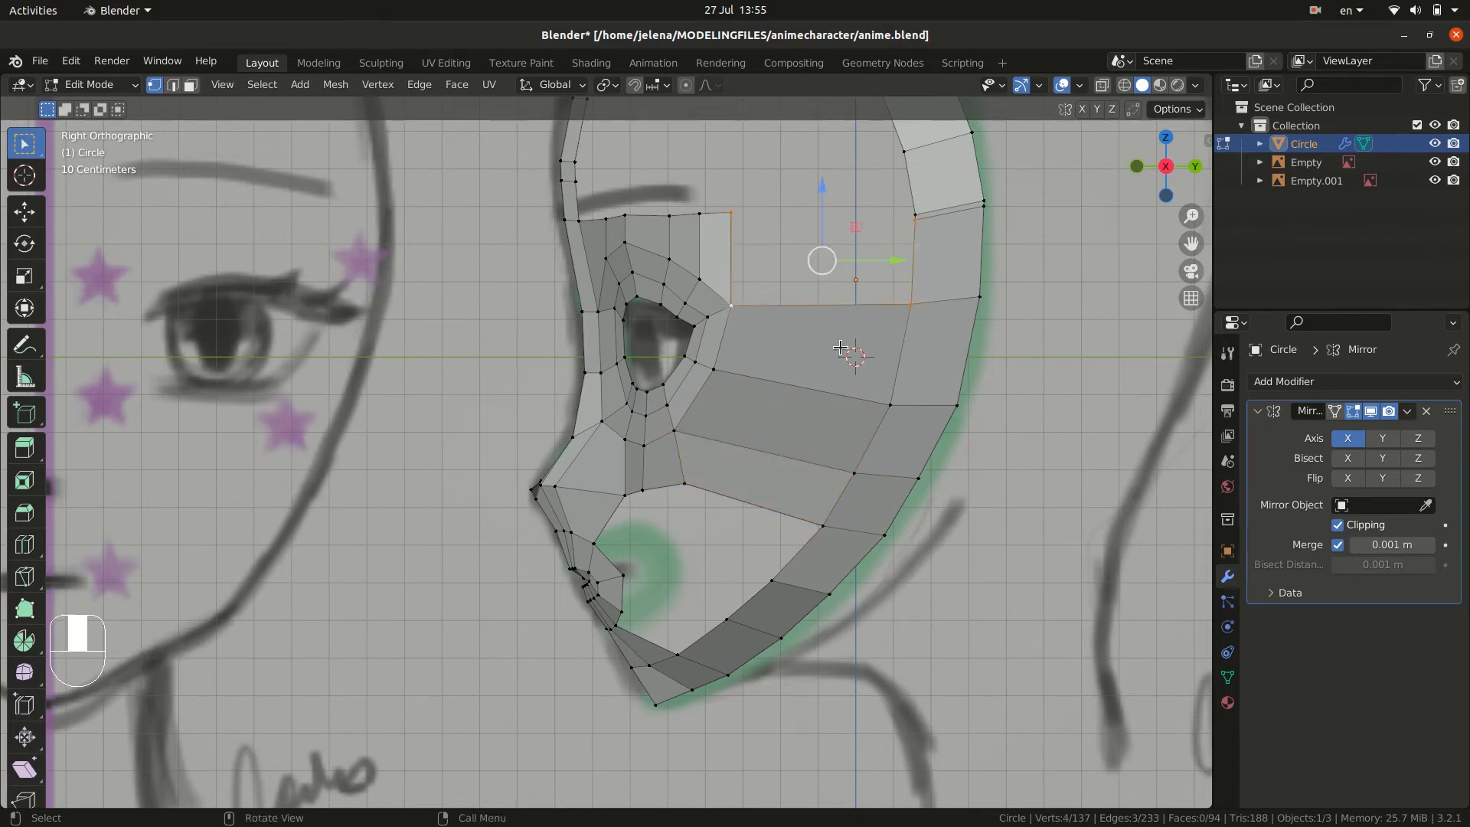
key(f)
- Delete the head-outline strip's face directly above the brow row
shift+middle_drag(1057, 200, 930, 475)
scroll(930, 475, up, 2)
key(3)
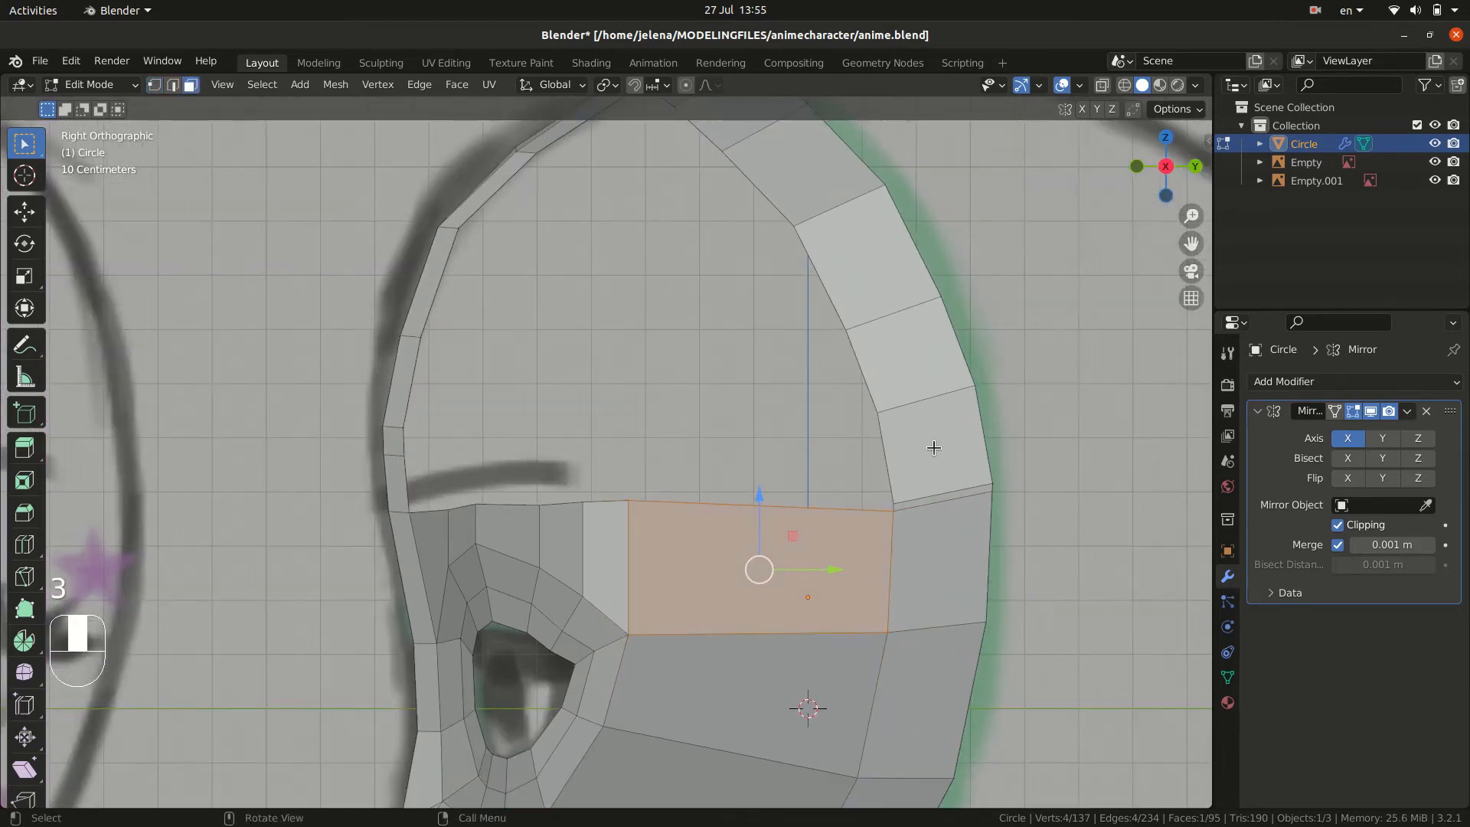
click(935, 442)
key(x)
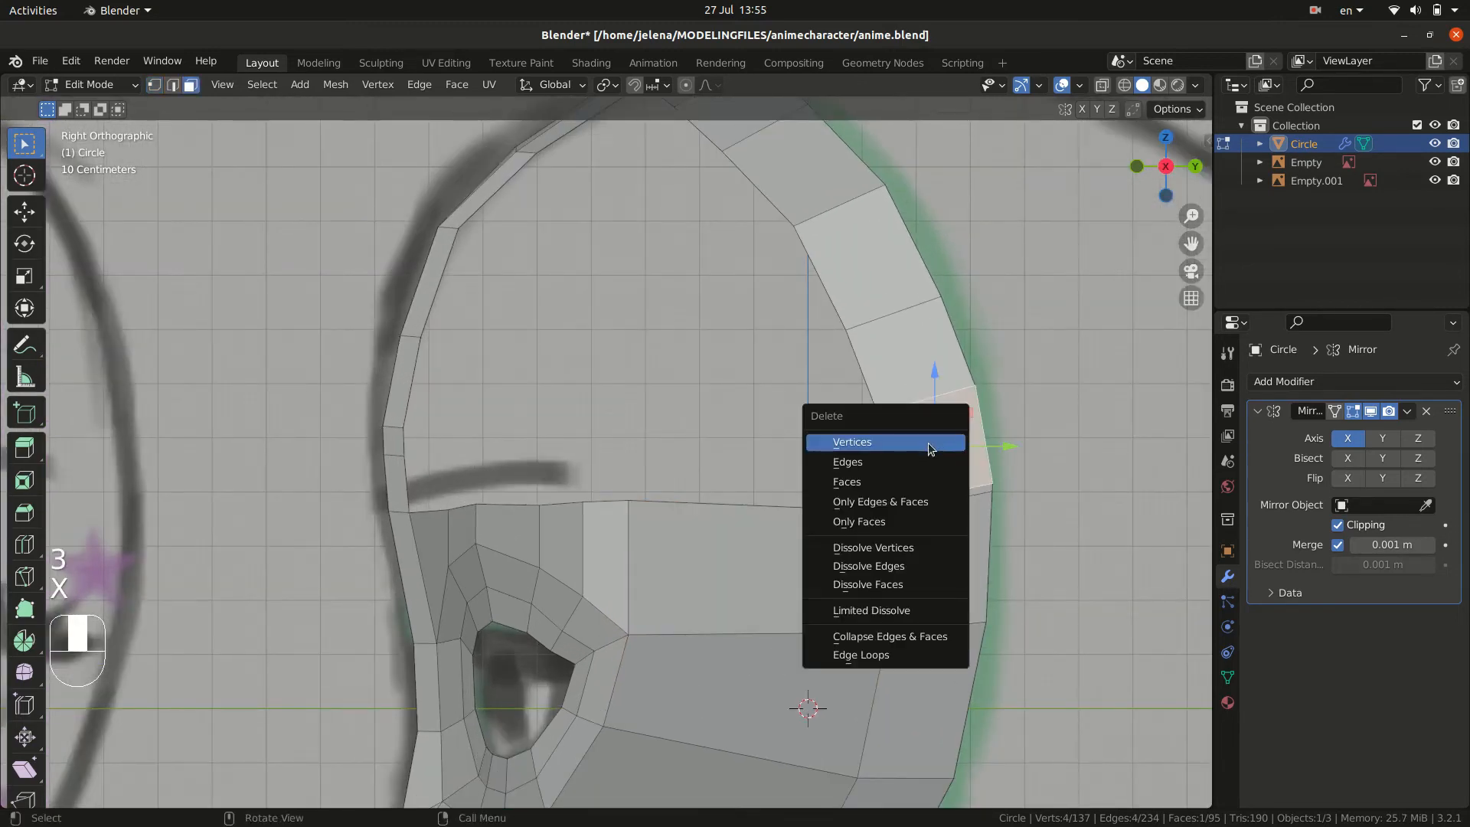
click(932, 485)
- Delete the two leftover vertices of the thin sliver face at the outline strip's brow level
key(1)
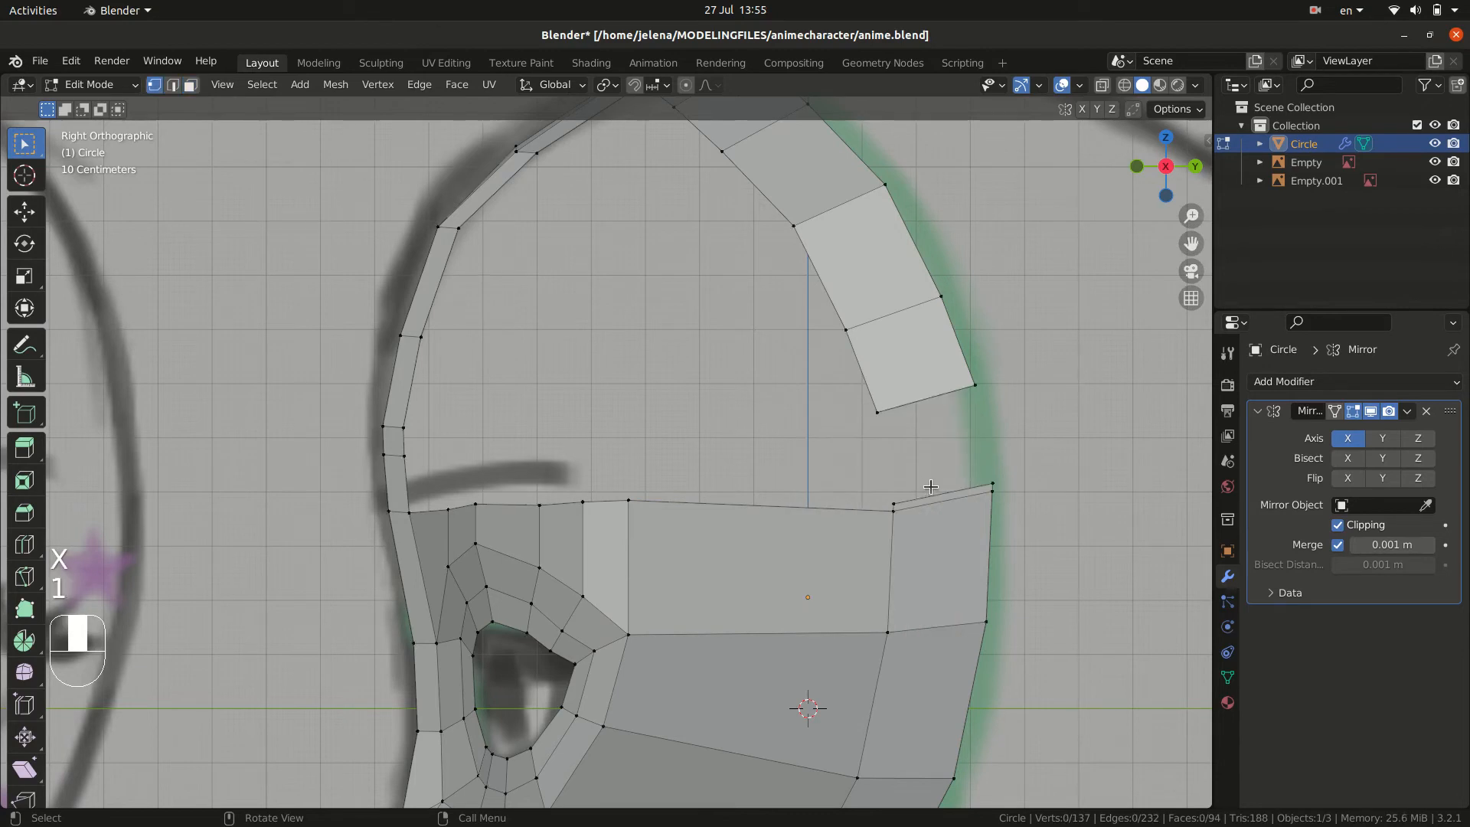
click(893, 505)
shift+click(993, 485)
key(x)
click(941, 487)
- Fill the gap in the head-outline strip above the brow row with a single face
click(897, 513)
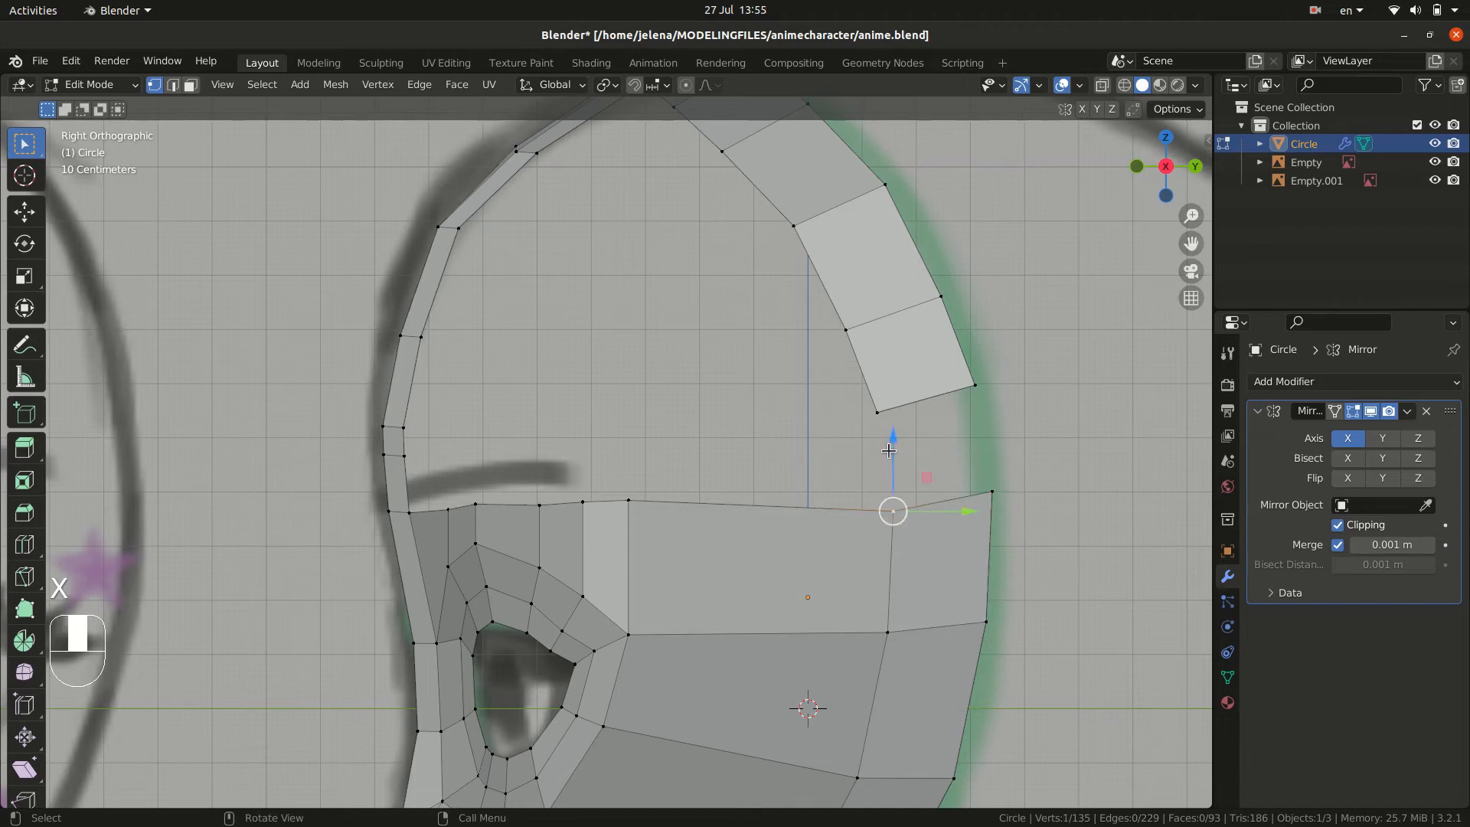
shift+click(892, 398)
shift+click(969, 388)
shift+click(993, 491)
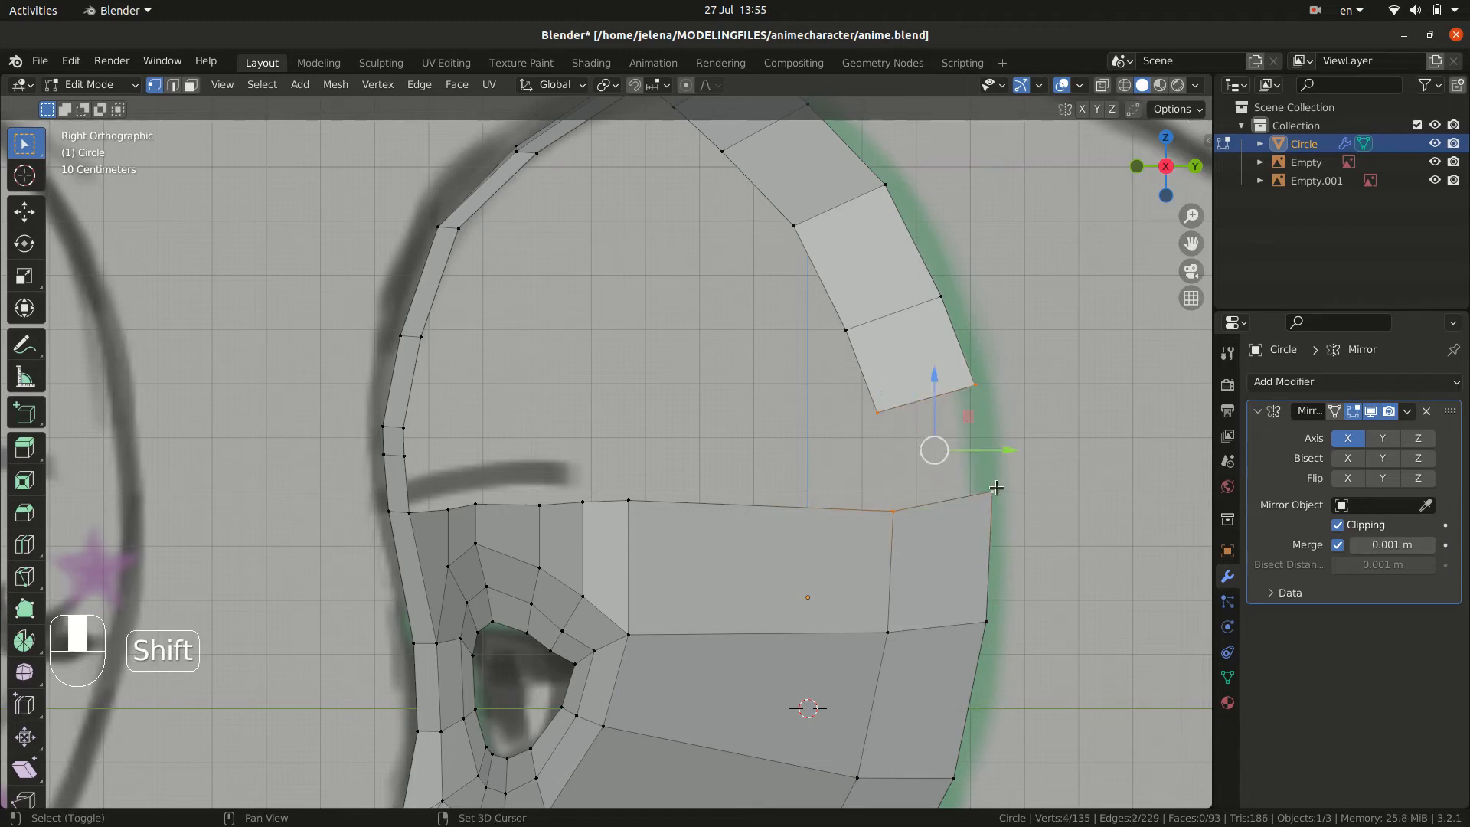
key(f)
- Delete the four faces in the two tiers of the central forehead strip directly above the brow row
scroll(775, 520, down, 1)
middle_drag(773, 524, 560, 427)
click(483, 437)
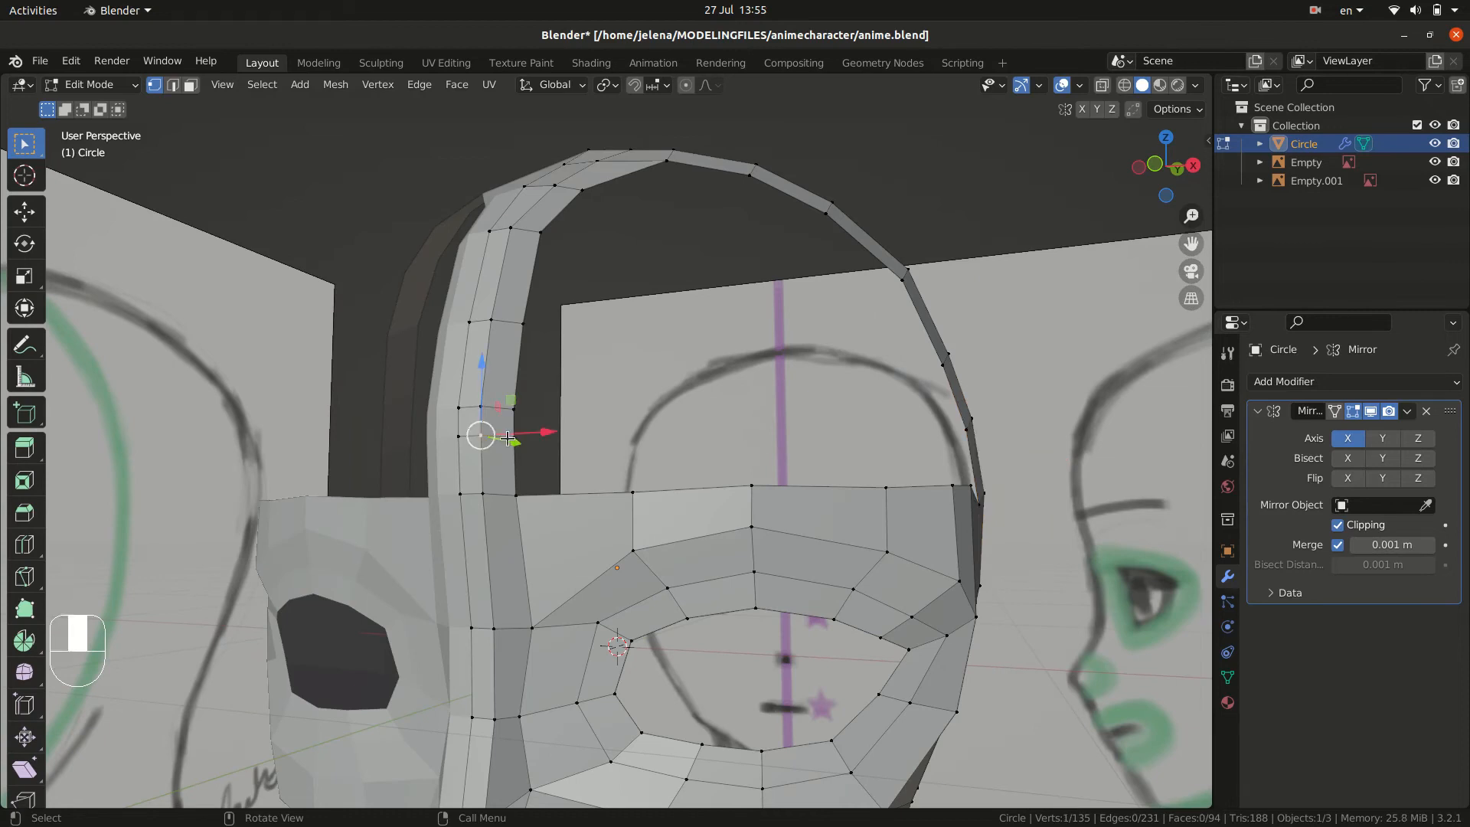
shift+click(513, 436)
shift+click(458, 437)
key(3)
click(505, 423)
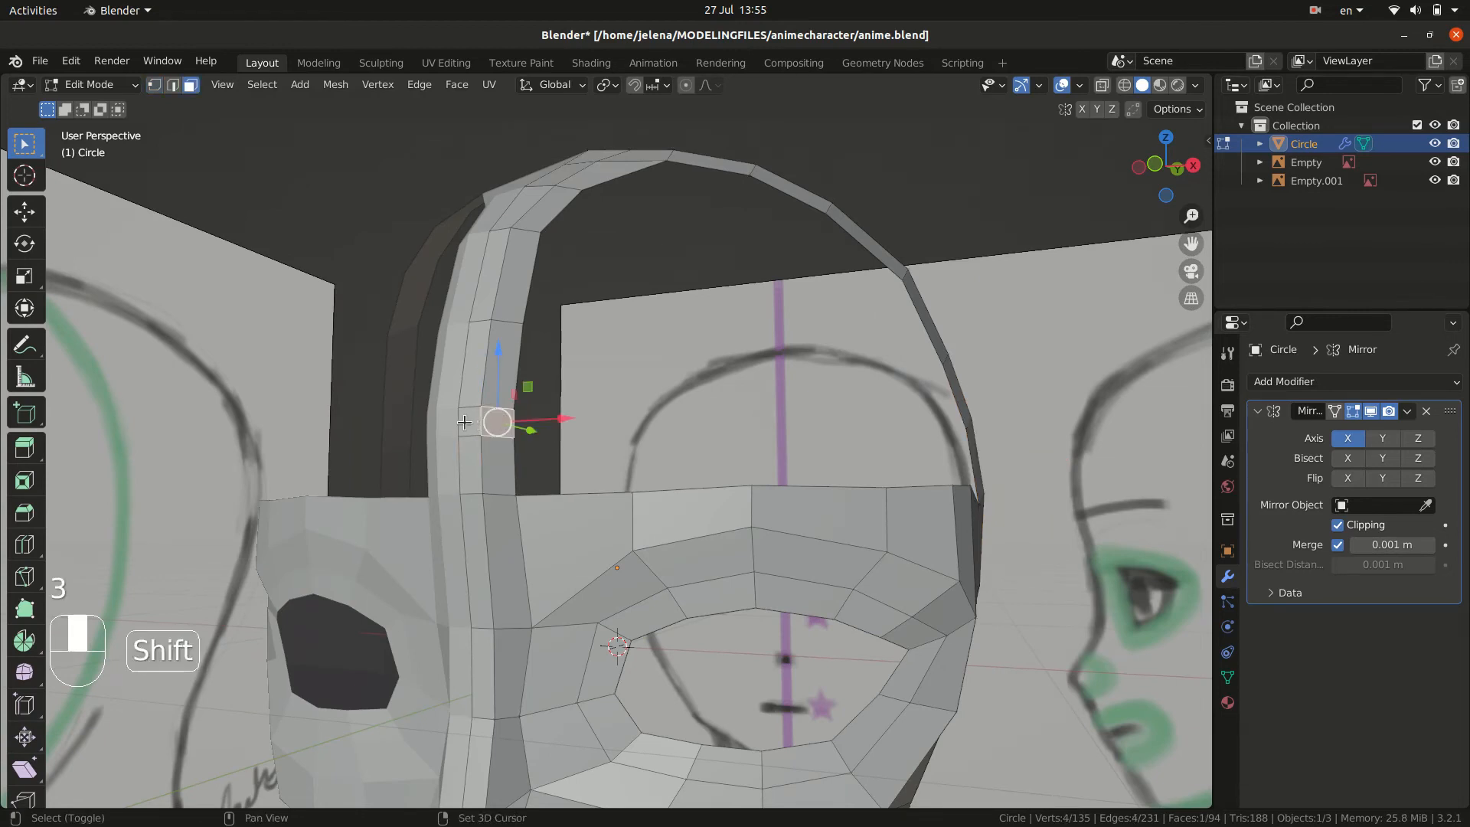
shift+click(471, 427)
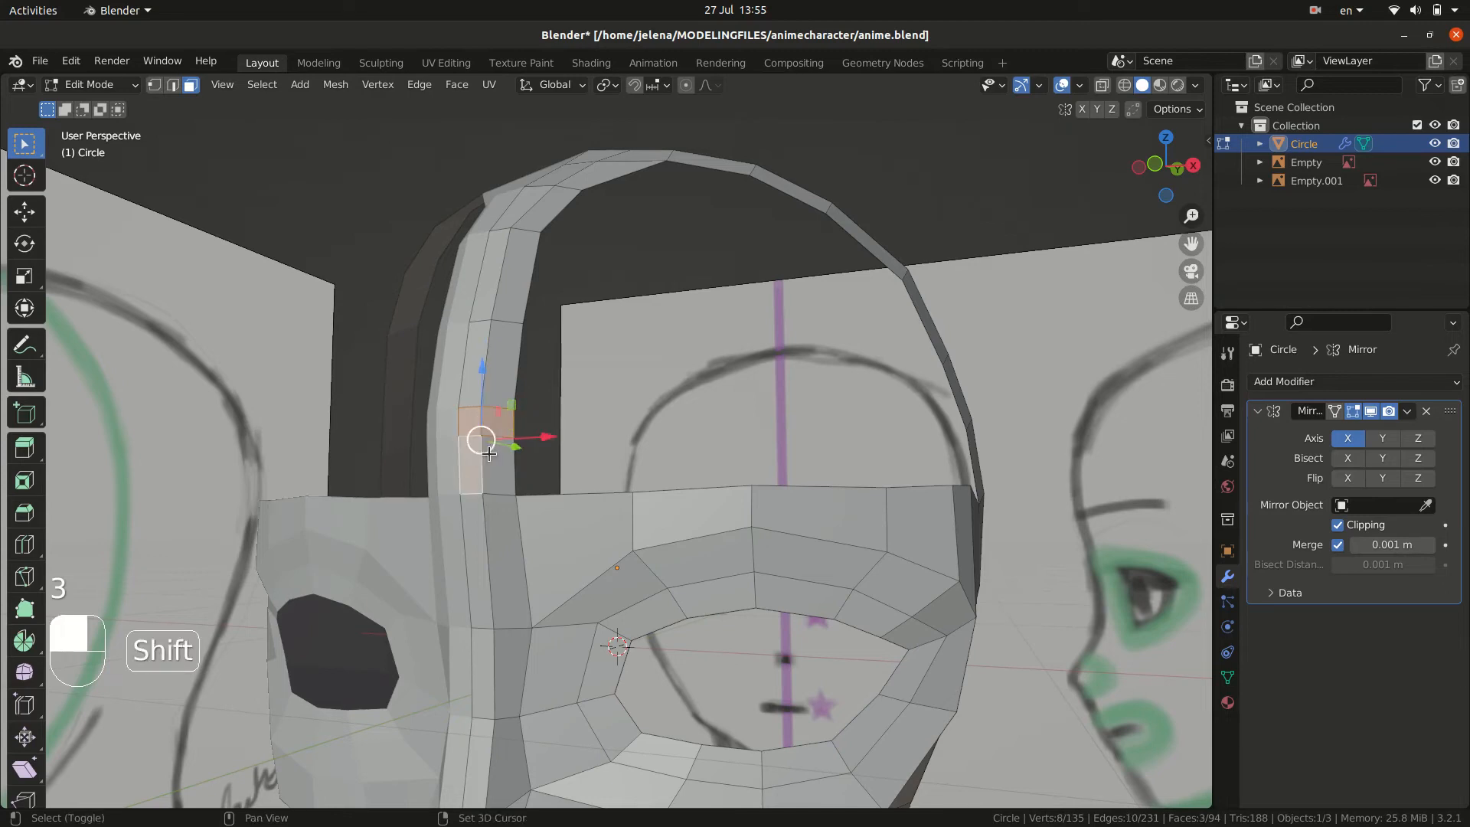
shift+click(472, 464)
shift+click(499, 465)
key(x)
click(480, 495)
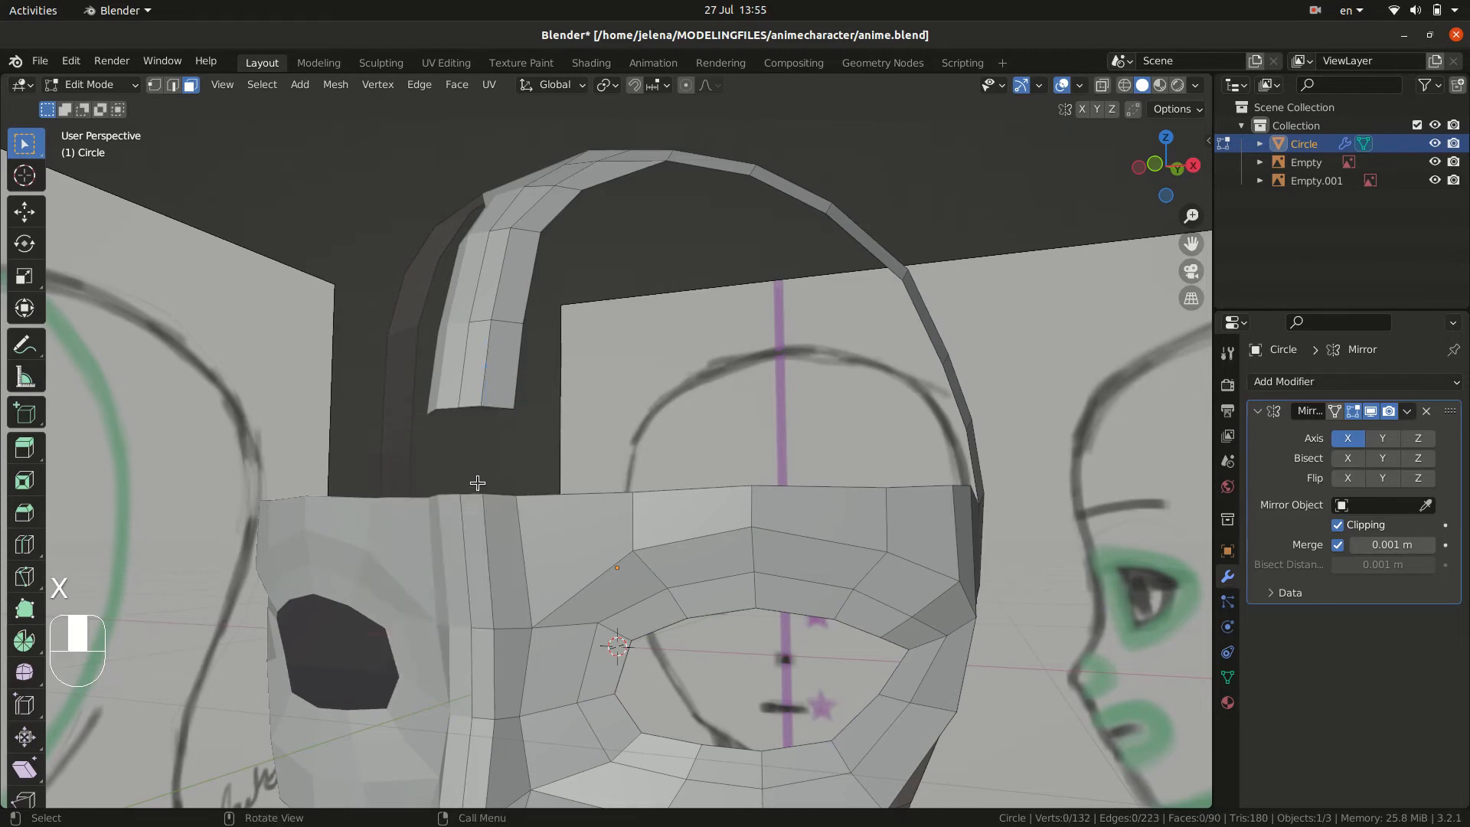
- Fill the face beside the mirror line across the gap in the central forehead strip
key(1)
shift+click(459, 408)
shift+click(481, 406)
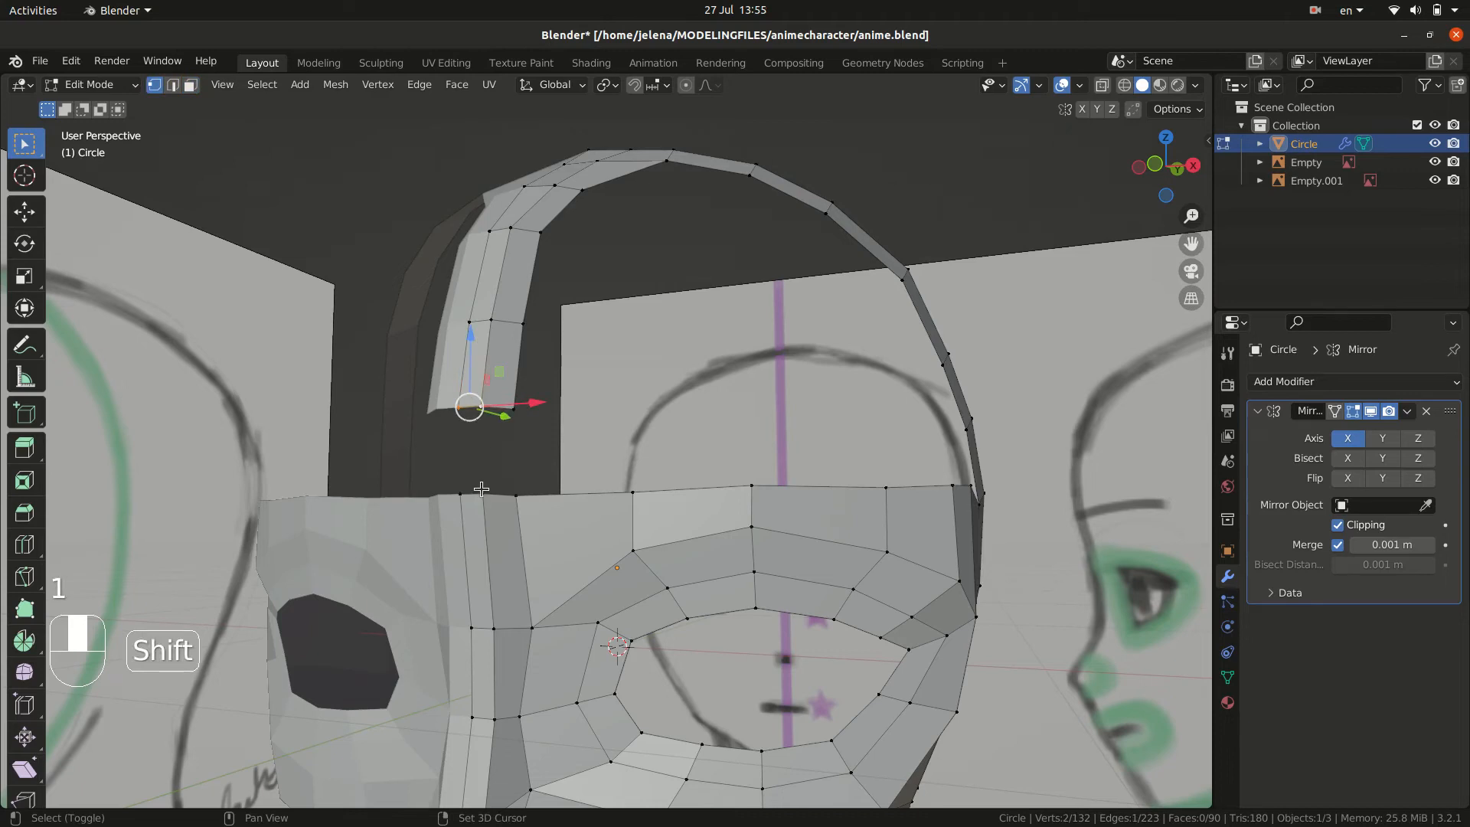
shift+click(461, 492)
shift+click(485, 496)
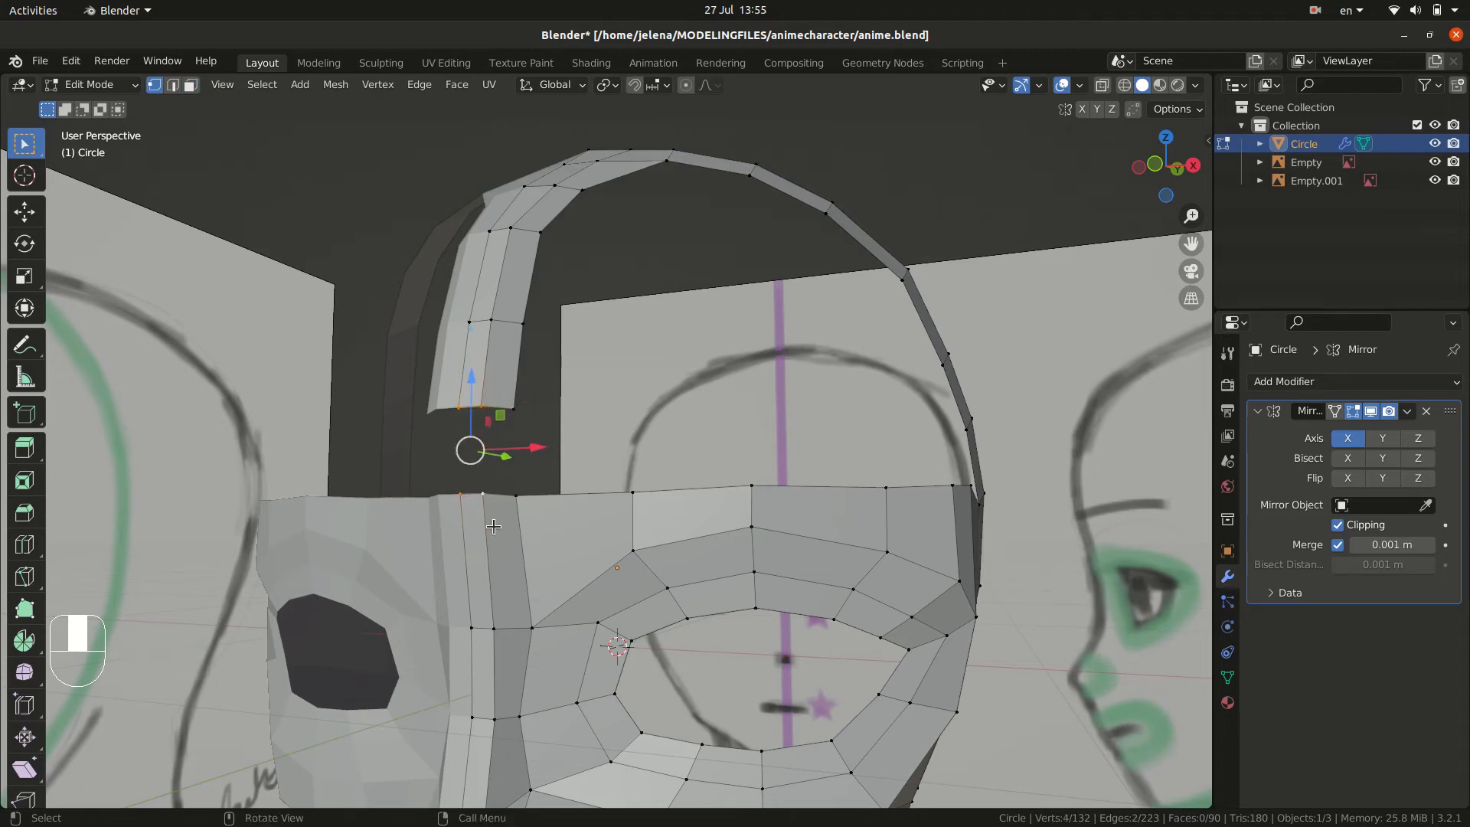
key(f)
- Fill the remaining outer face in the central forehead strip's gap, next to the one at the mirror line
click(487, 499)
shift+click(519, 494)
shift+click(516, 410)
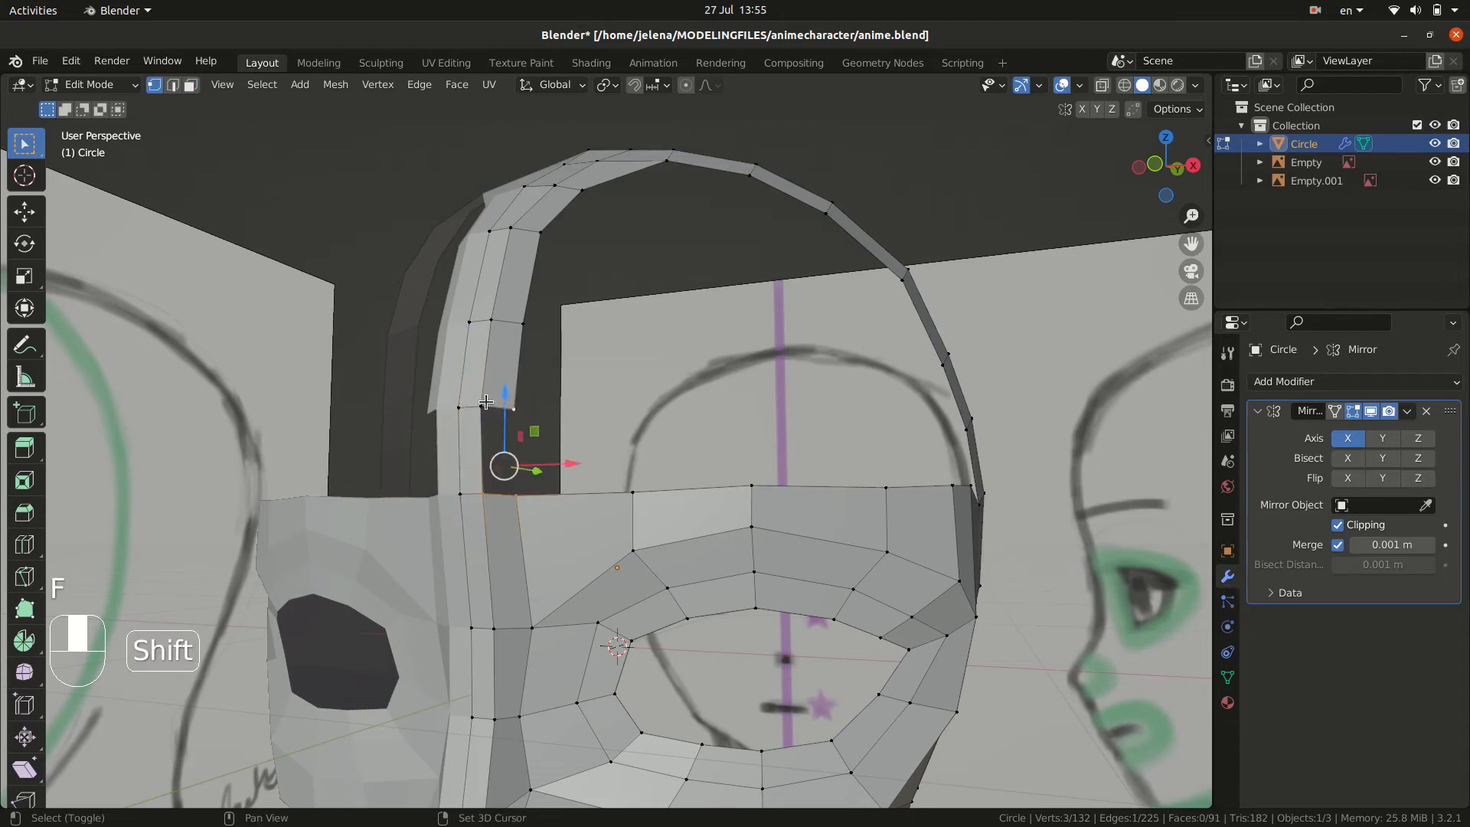
shift+click(484, 402)
key(f)
- Extrude the brow row's upper edge chain upward by about 0.16 m in the front view, leaving out the innermost edge
middle_drag(502, 425, 850, 519)
key(KP_3)
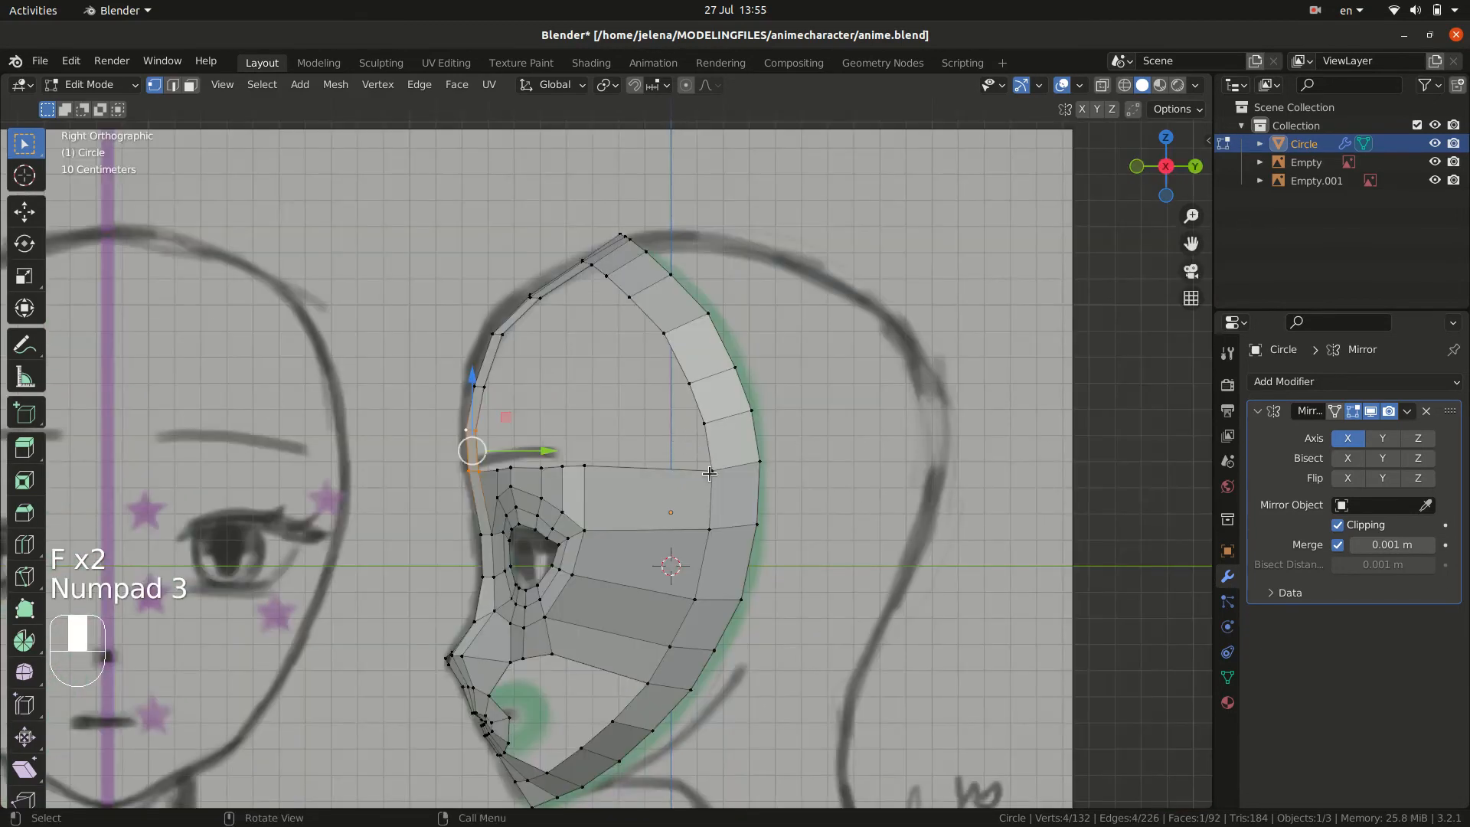
middle_drag(593, 446, 660, 446)
click(660, 458)
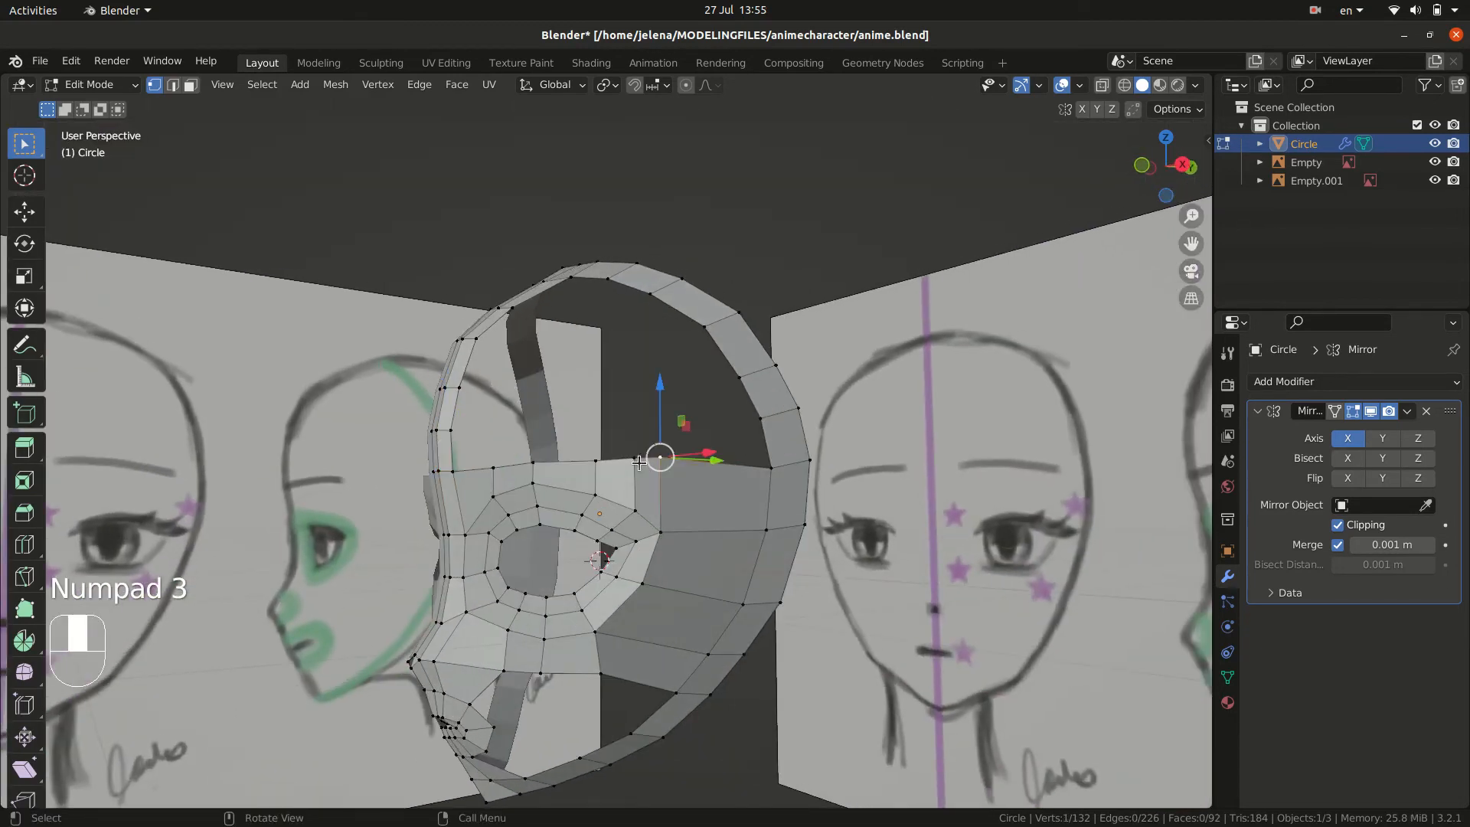
shift+click(596, 462)
shift+click(619, 463)
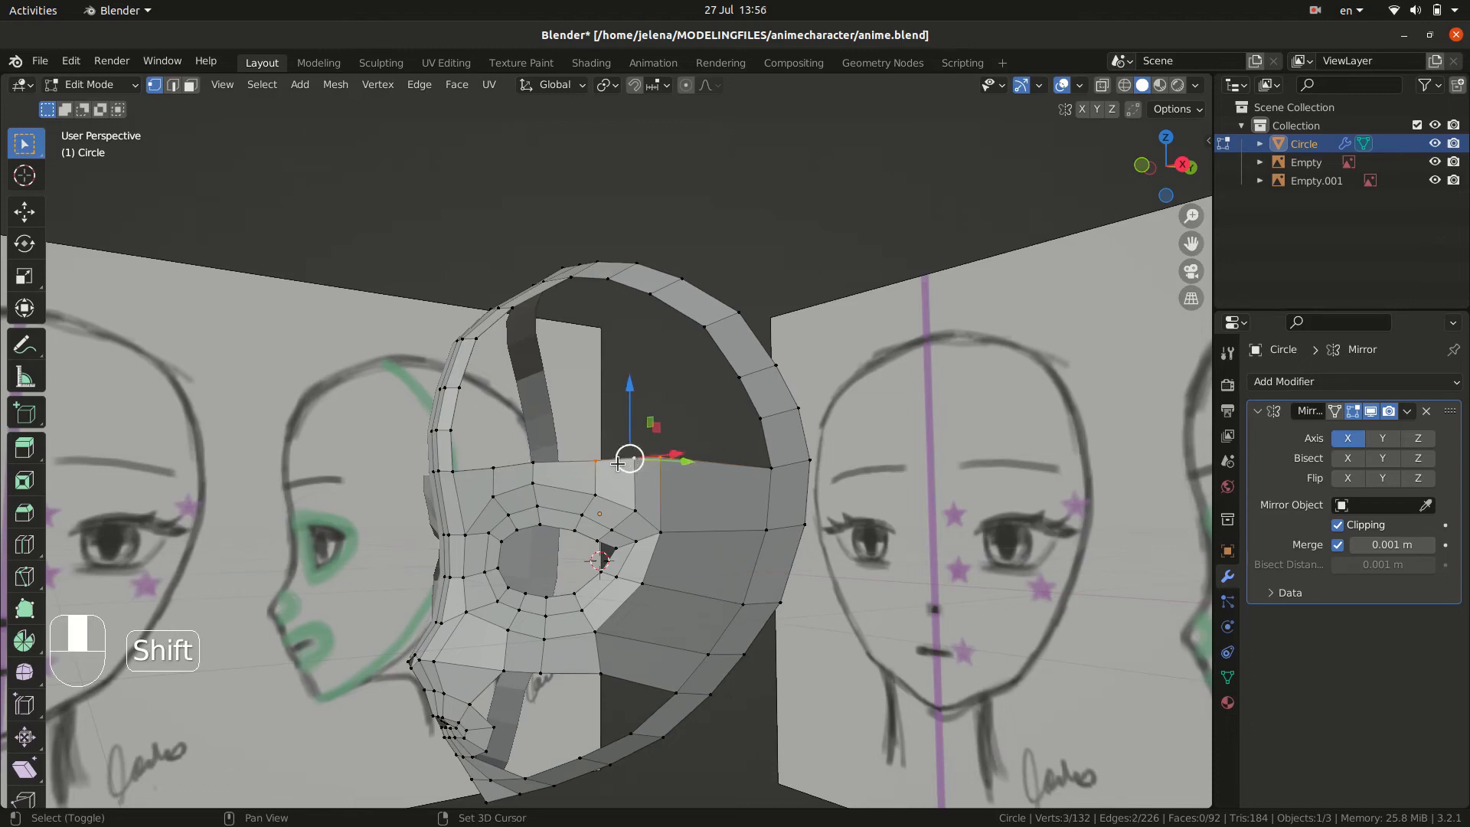
shift+click(533, 462)
shift+click(494, 467)
middle_drag(493, 468, 813, 562)
key(KP_1)
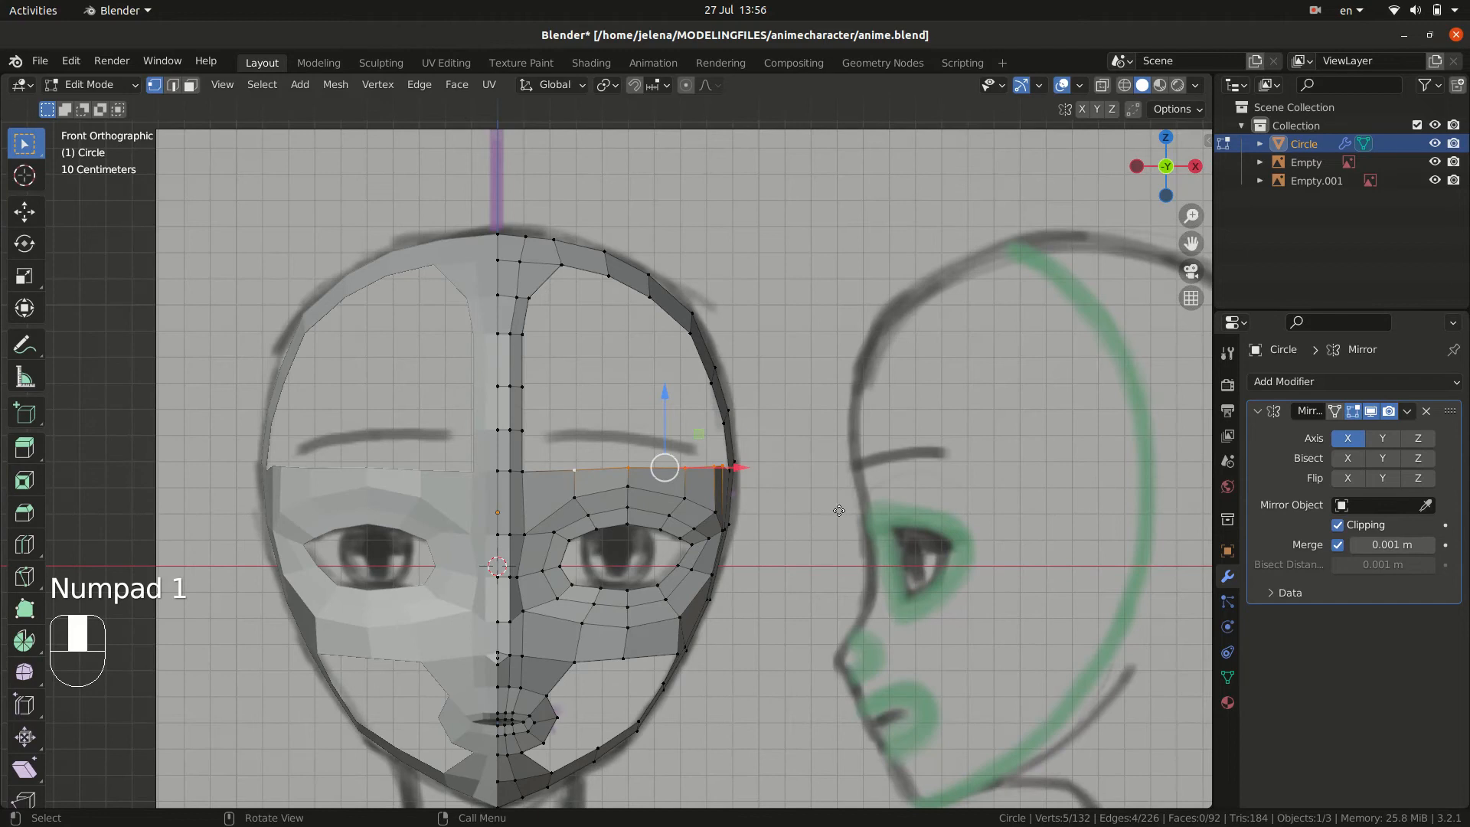
key(e)
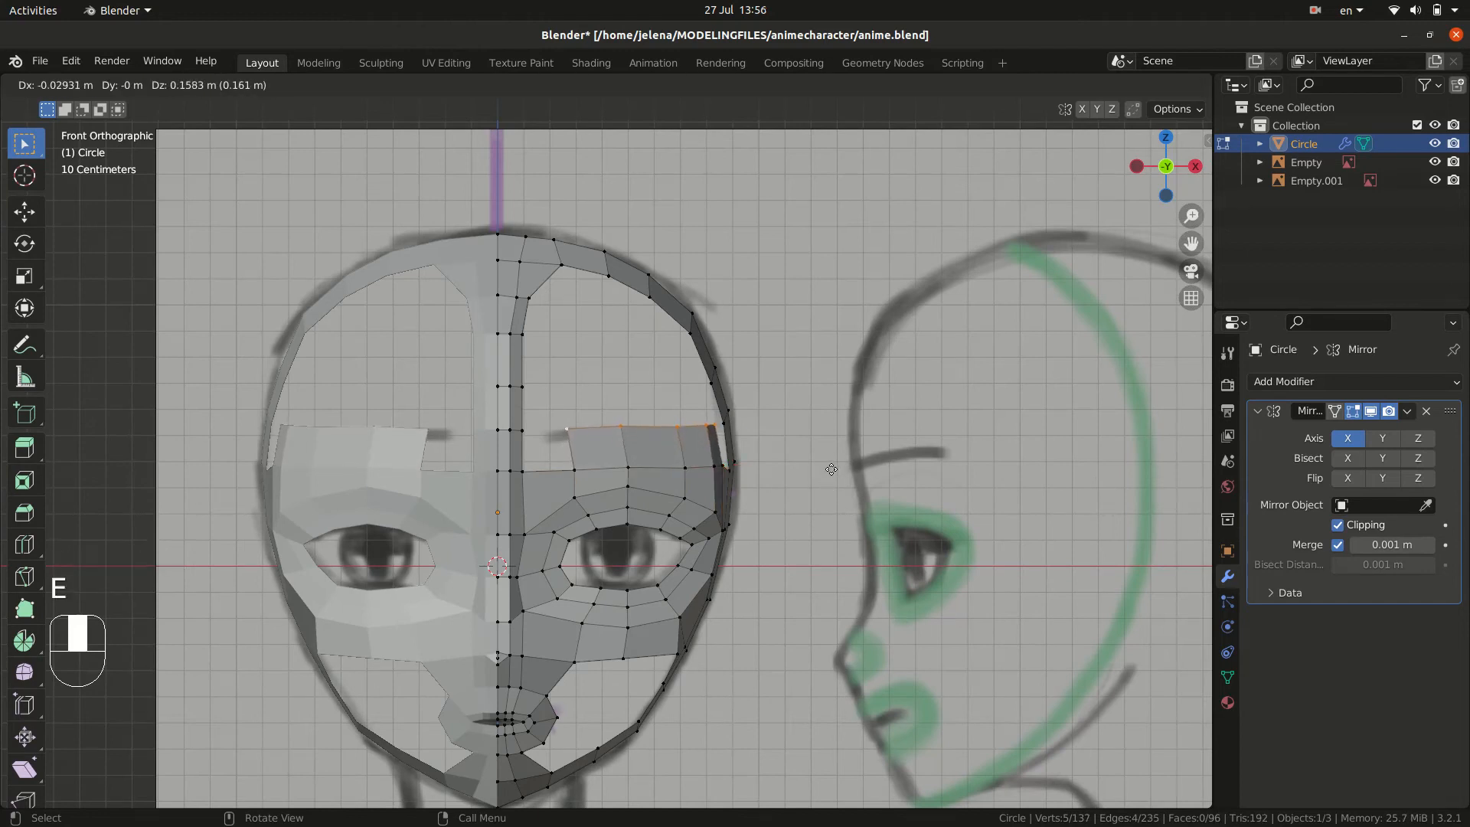
click(834, 467)
- Fill the face between the central forehead strip and the extruded brow row's inner edge
click(574, 462)
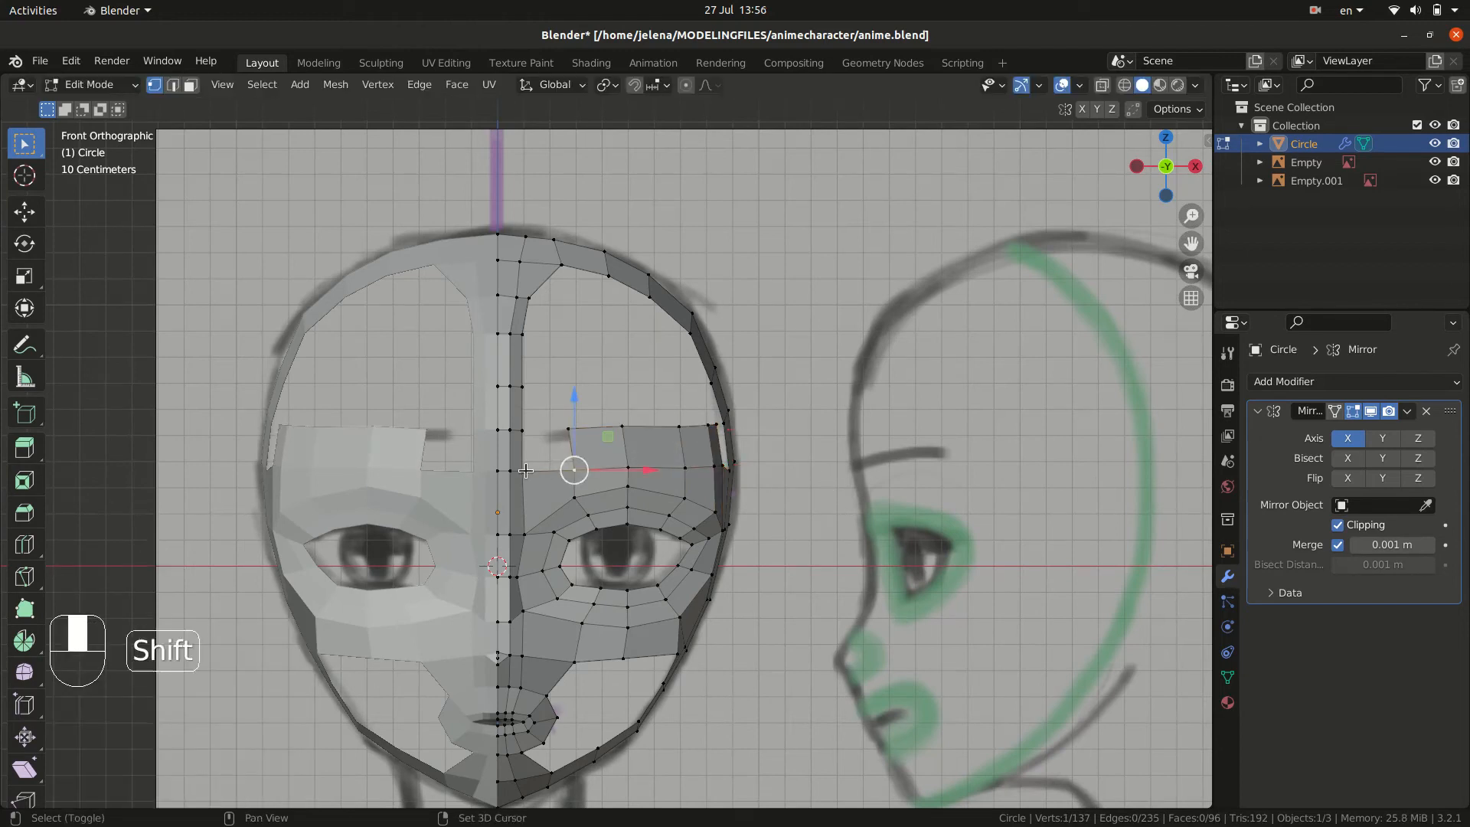
shift+click(514, 470)
shift+click(571, 431)
click(522, 467)
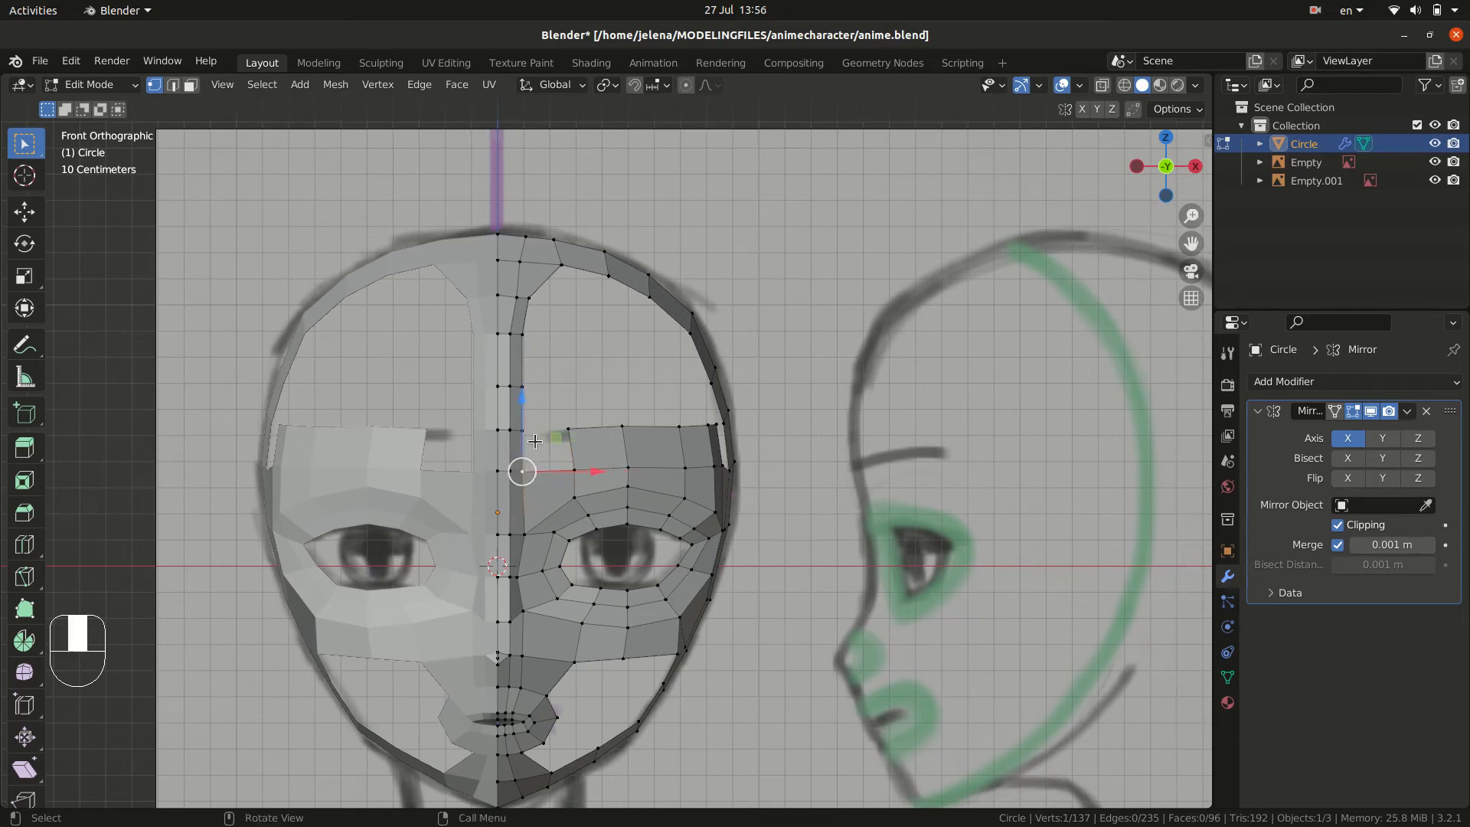
shift+click(524, 431)
shift+click(570, 430)
shift+click(570, 467)
key(f)
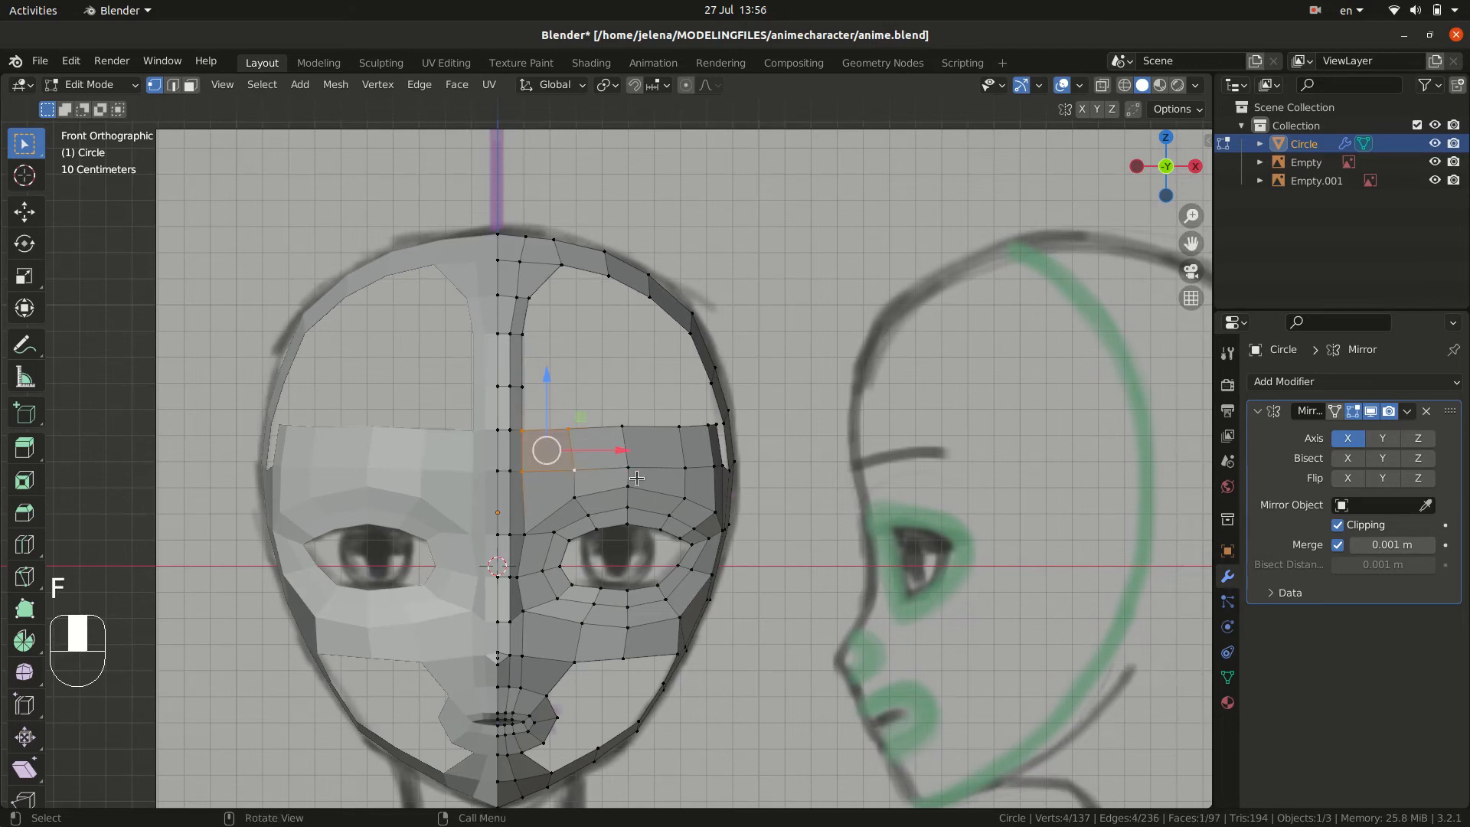
- Fill the face between the extruded row's outer edge and the head-outline strip
middle_drag(637, 478, 813, 503)
key(2)
click(698, 467)
key(f)
- Extrude the new row's upper edges, except the innermost and outermost, upward by about 0.19 m for a second forehead row
key(KP_1)
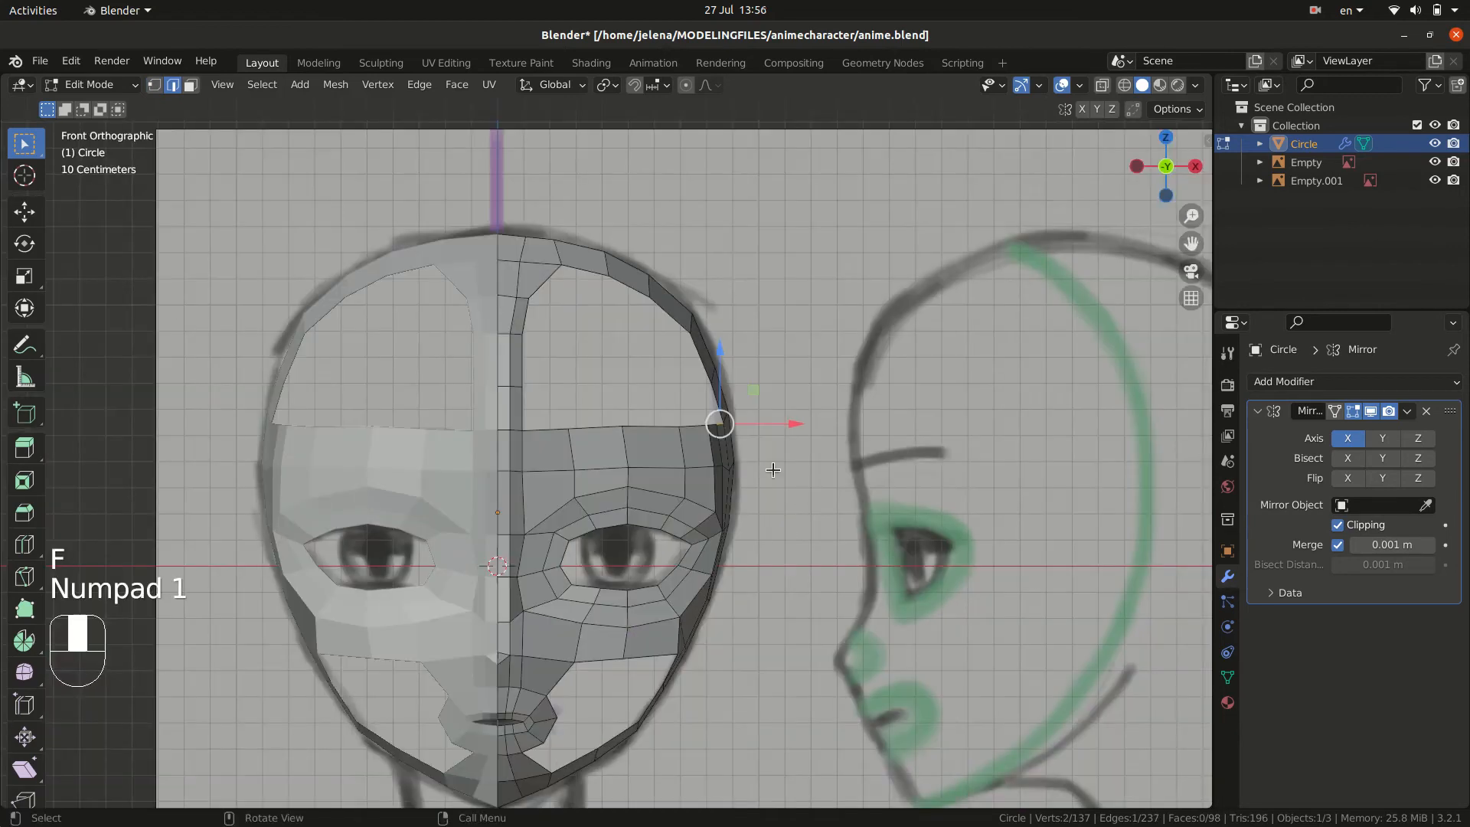
key(1)
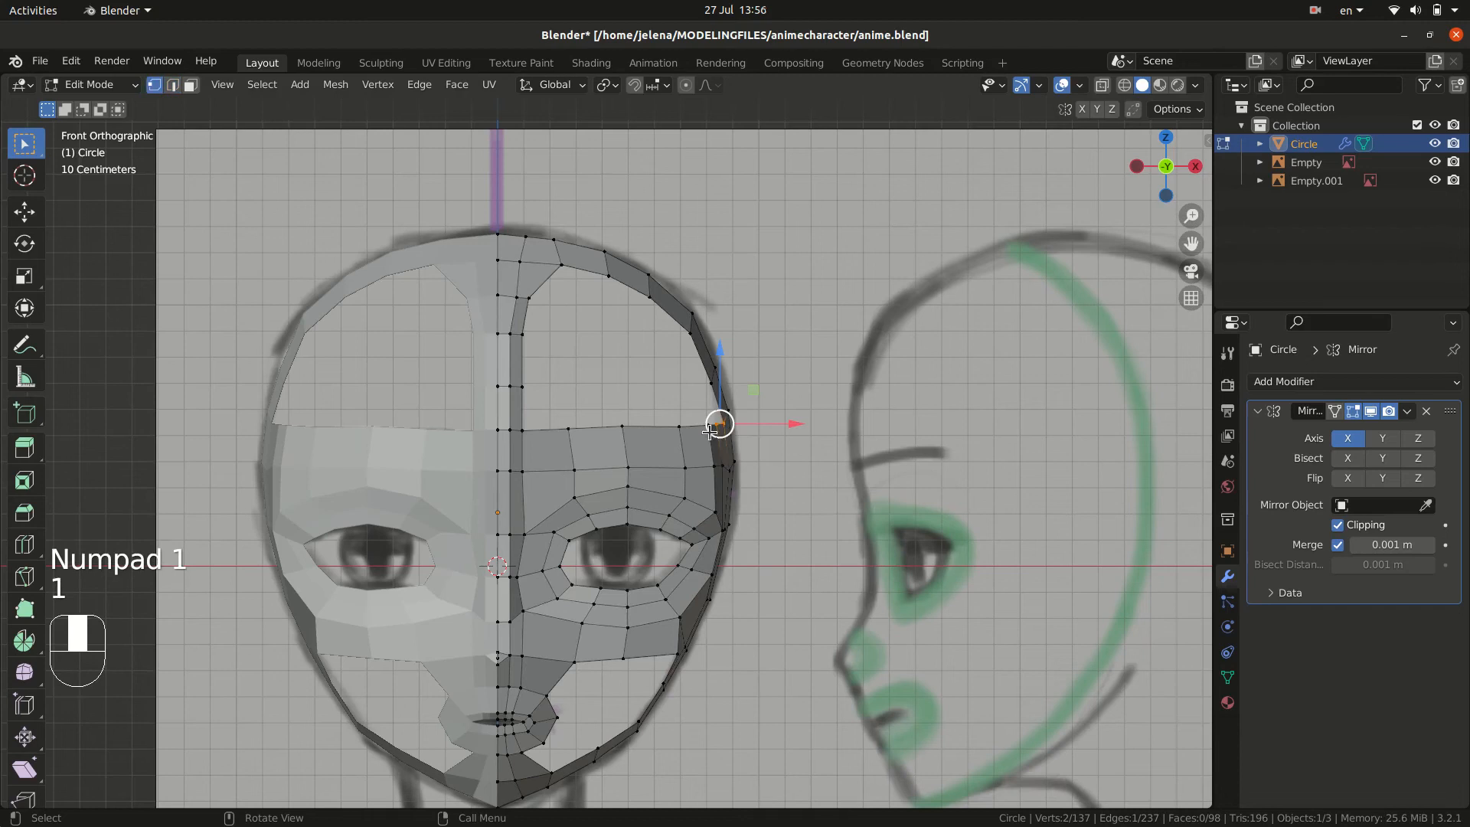
click(571, 429)
key(2)
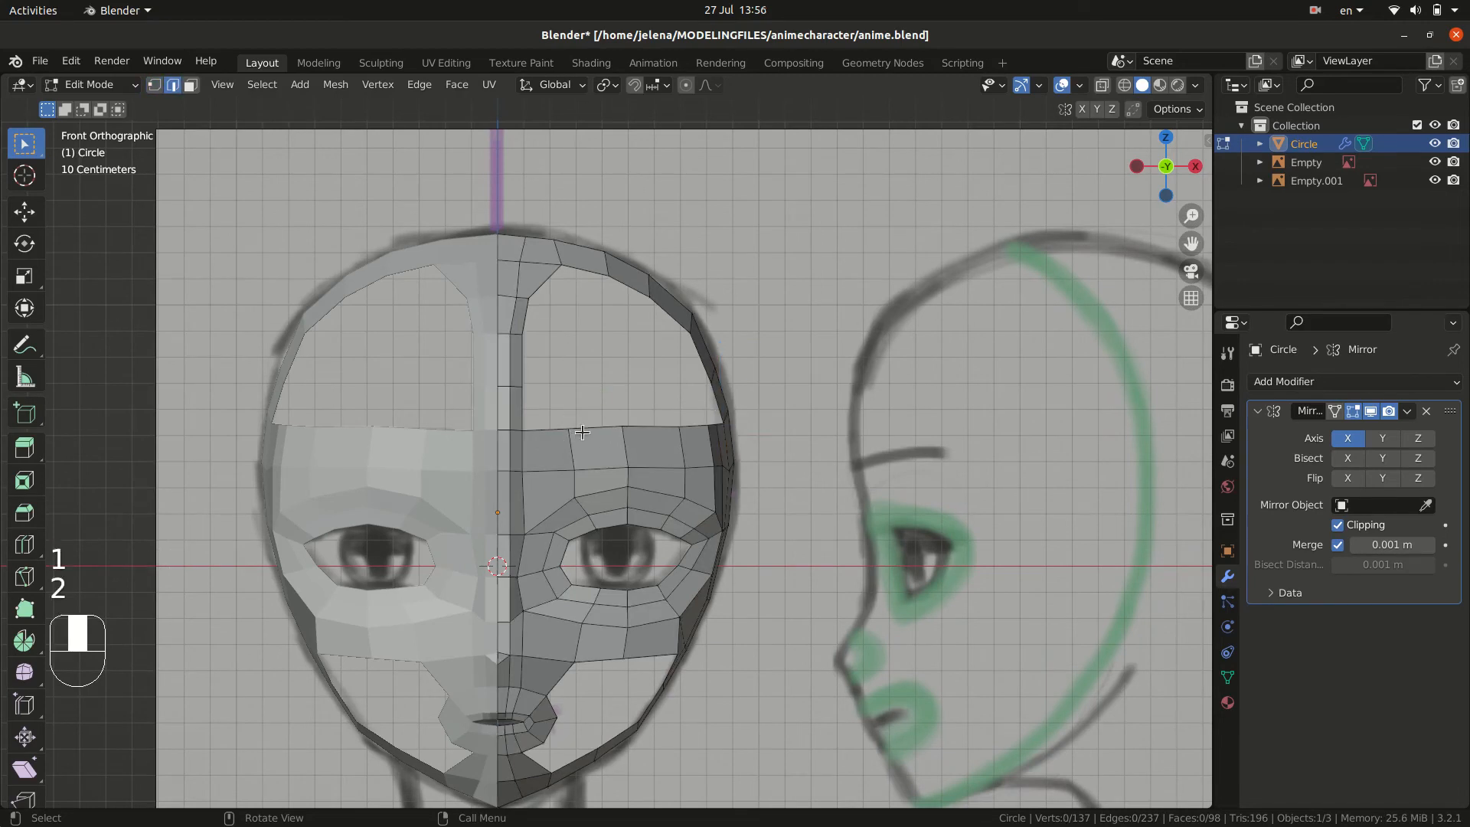
shift+click(593, 428)
shift+click(686, 426)
shift+click(708, 426)
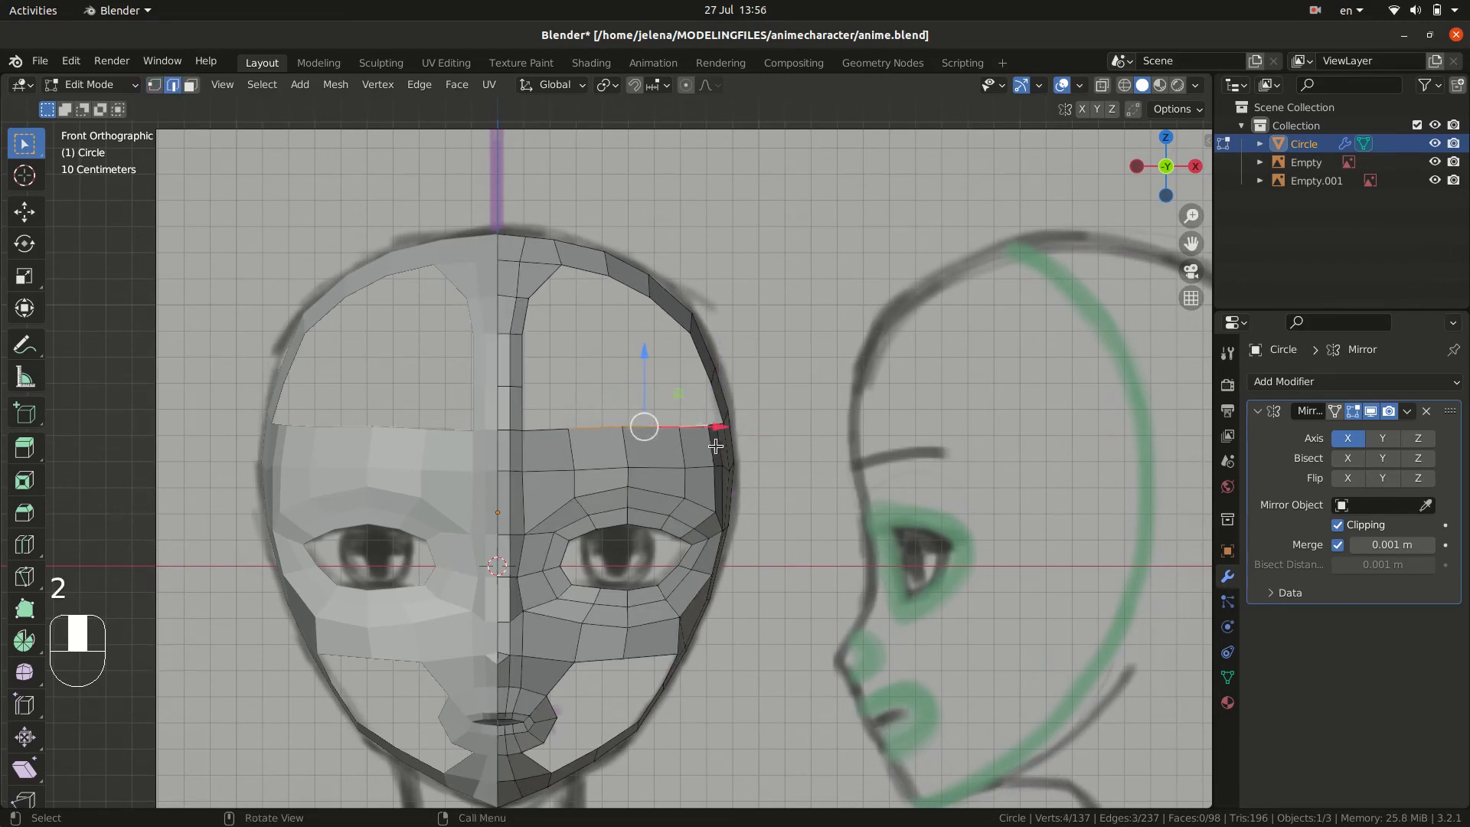
shift+click(711, 426)
shift+click(712, 425)
key(e)
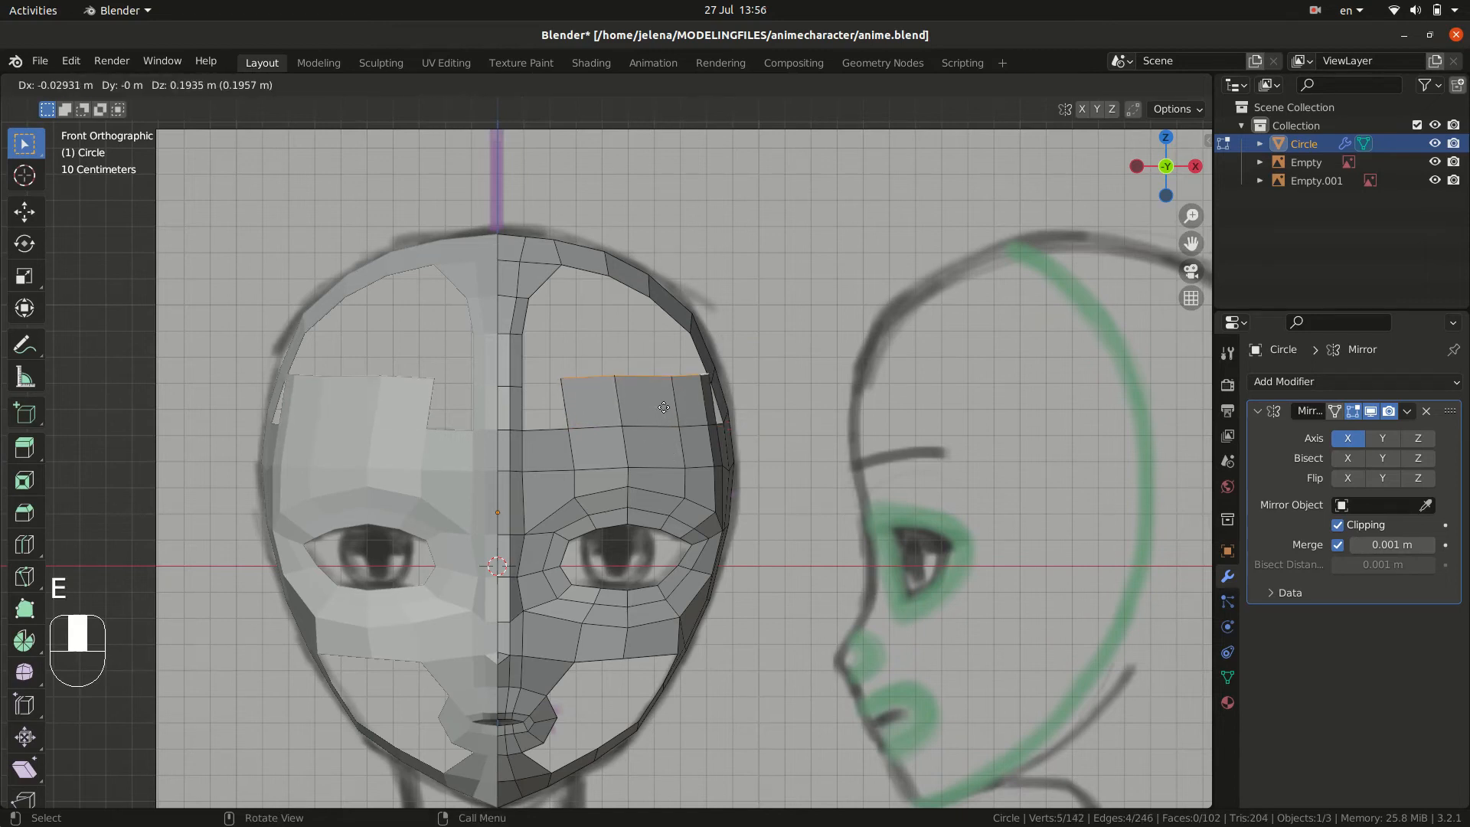
click(663, 408)
- Scale the second forehead row's upper edges to 0.891 and move them down about 0.03 m
key(s)
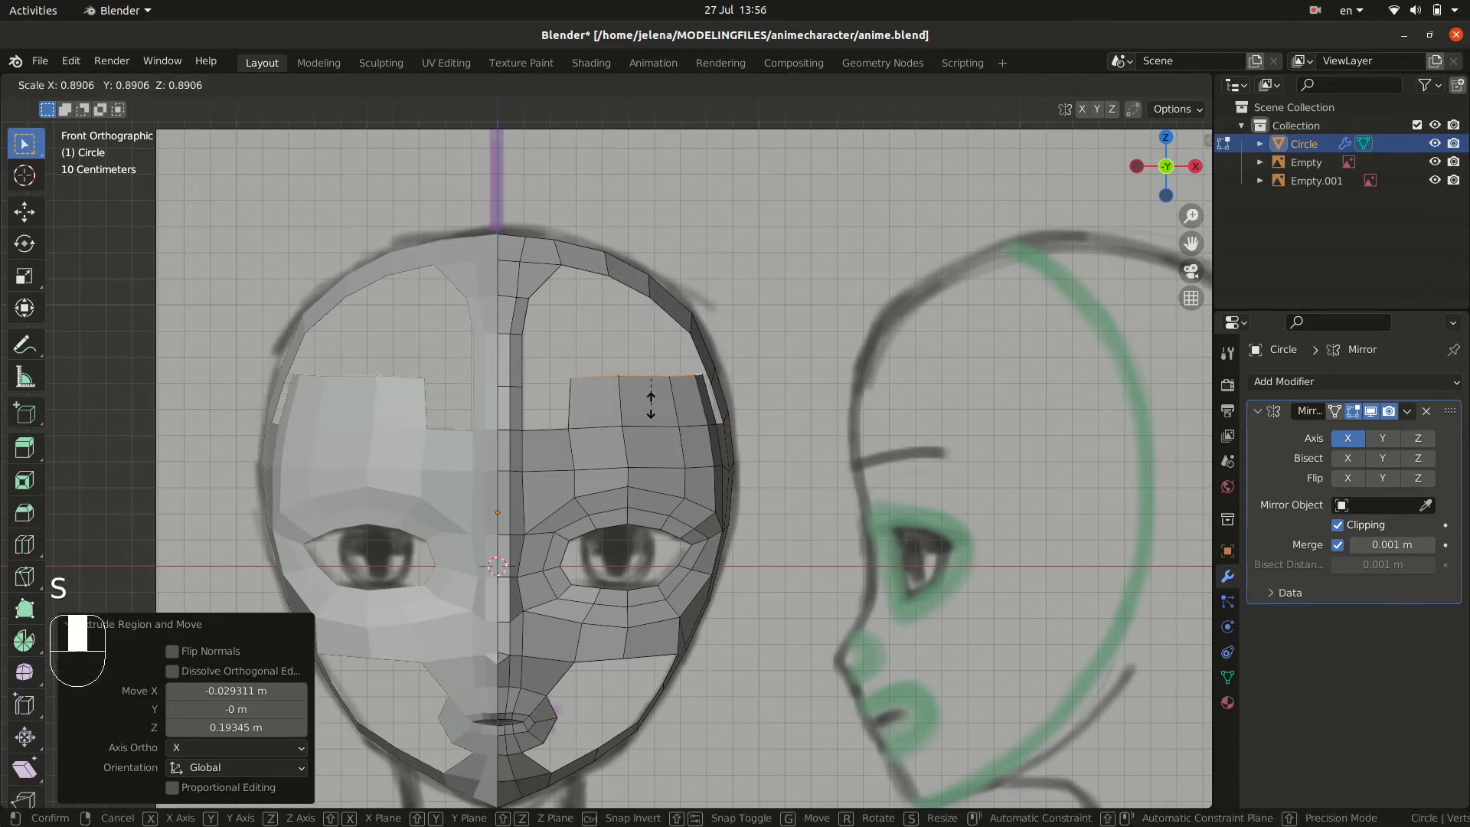
click(651, 405)
key(g)
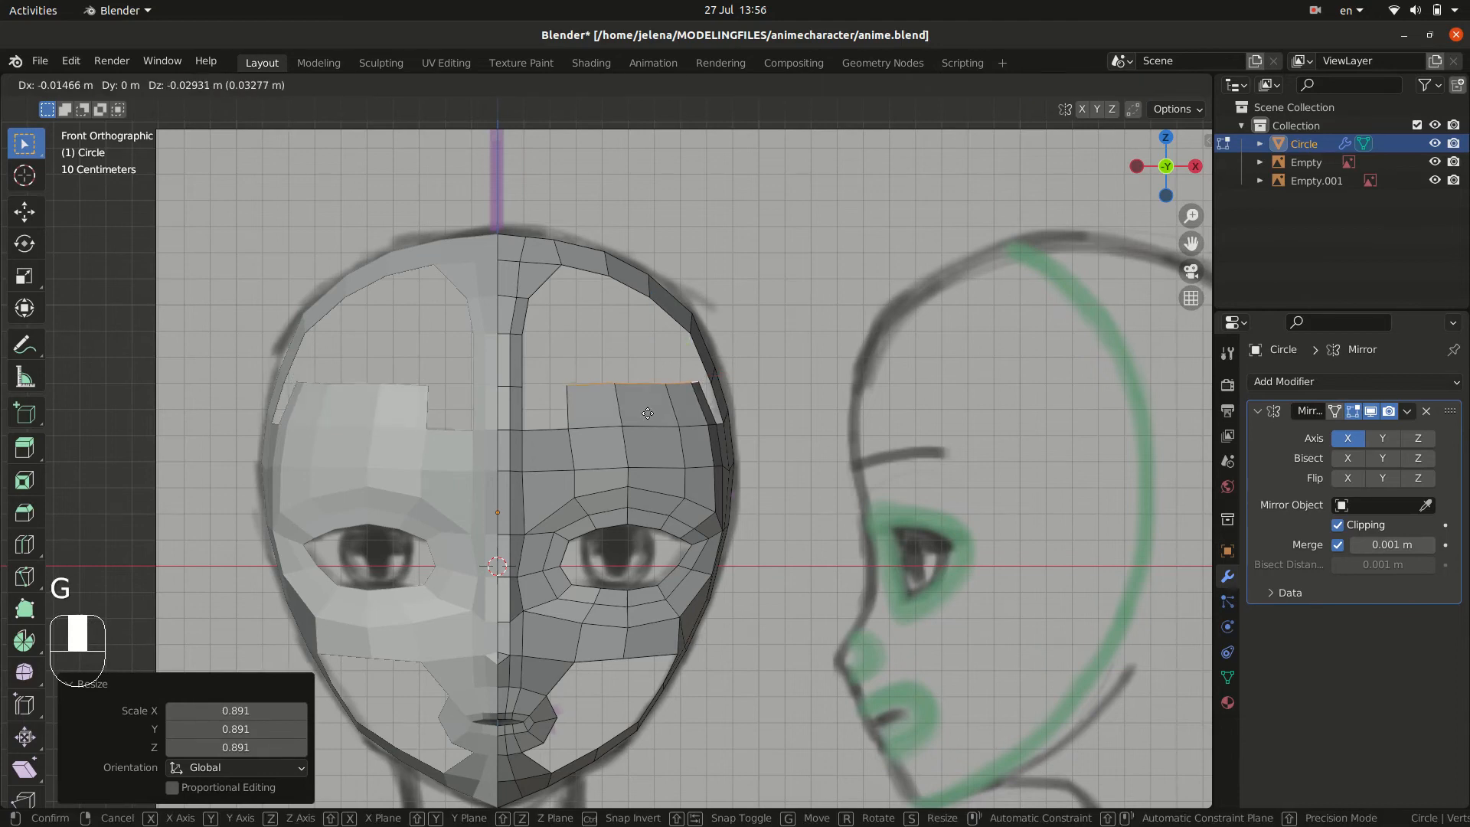
click(645, 414)
- Fill the faces at both ends of the second forehead row, joining it to the central strip and the head-outline strip
click(551, 428)
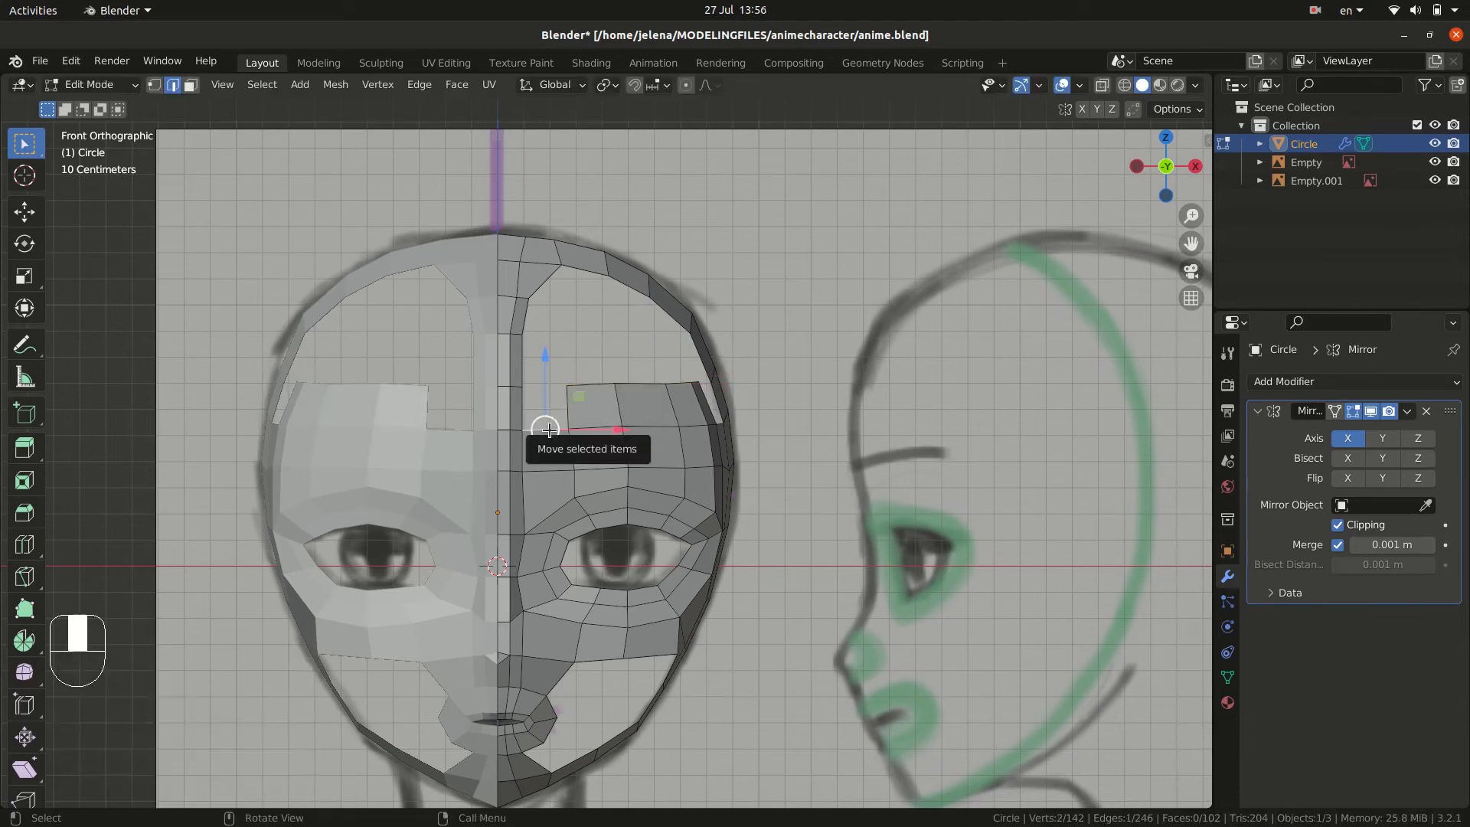
key(f)
middle_drag(882, 464, 605, 402)
click(720, 425)
key(f)
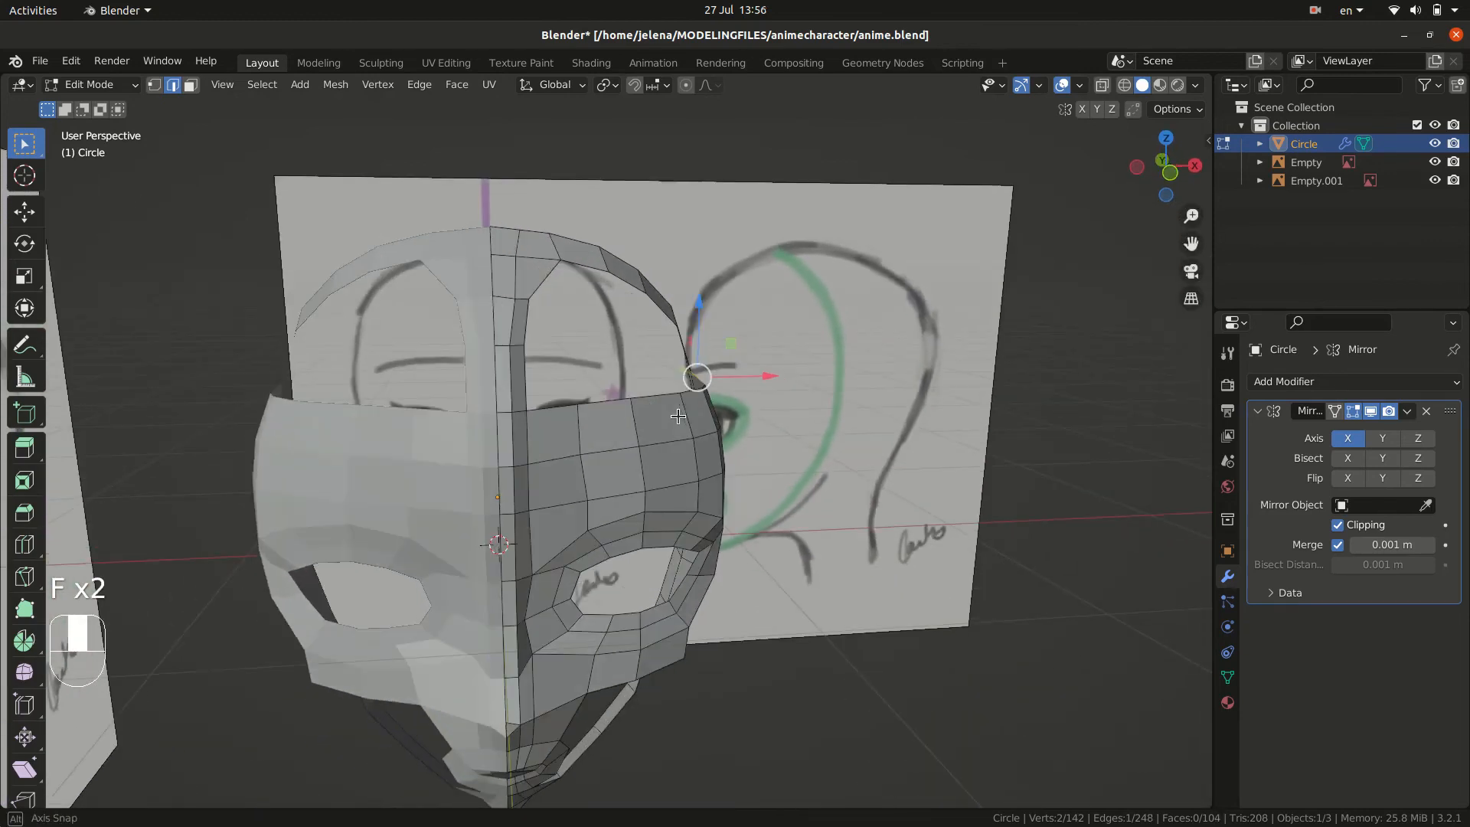
- Slide the vertex at the forehead opening's upper inner corner about halfway toward the central strip
key(KP_1)
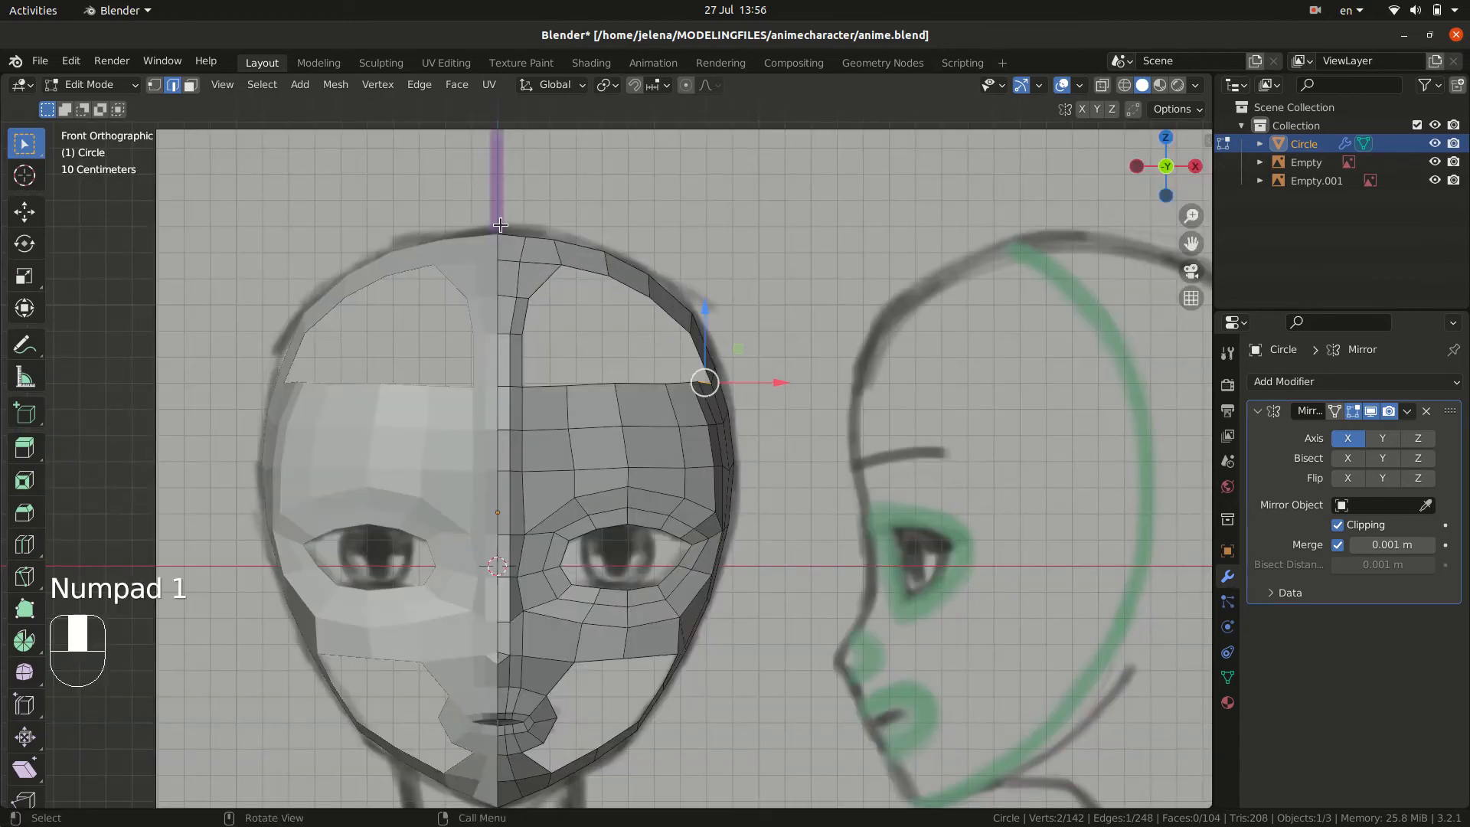
key(1)
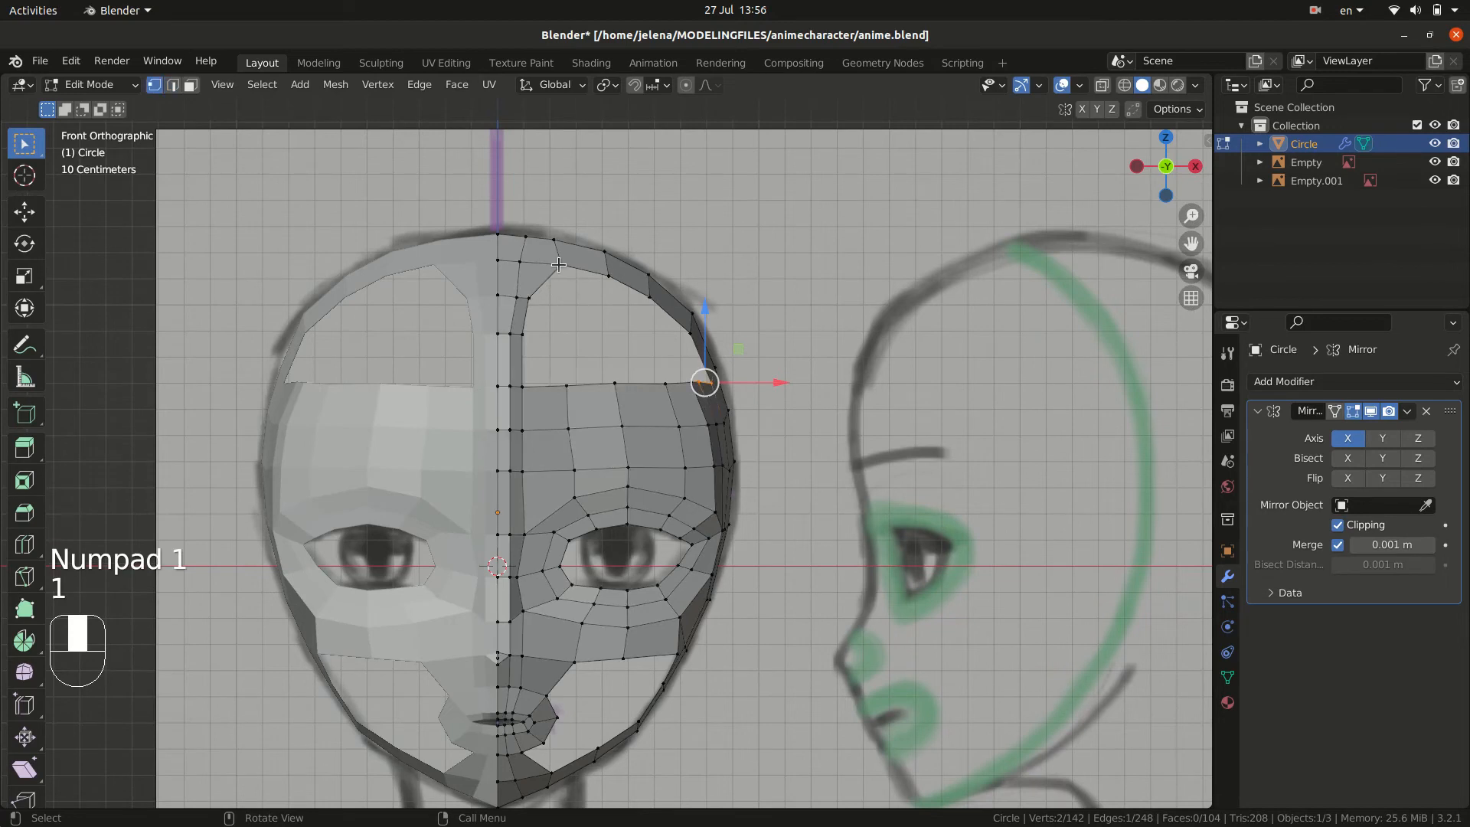
click(560, 266)
key(g)
key(g)
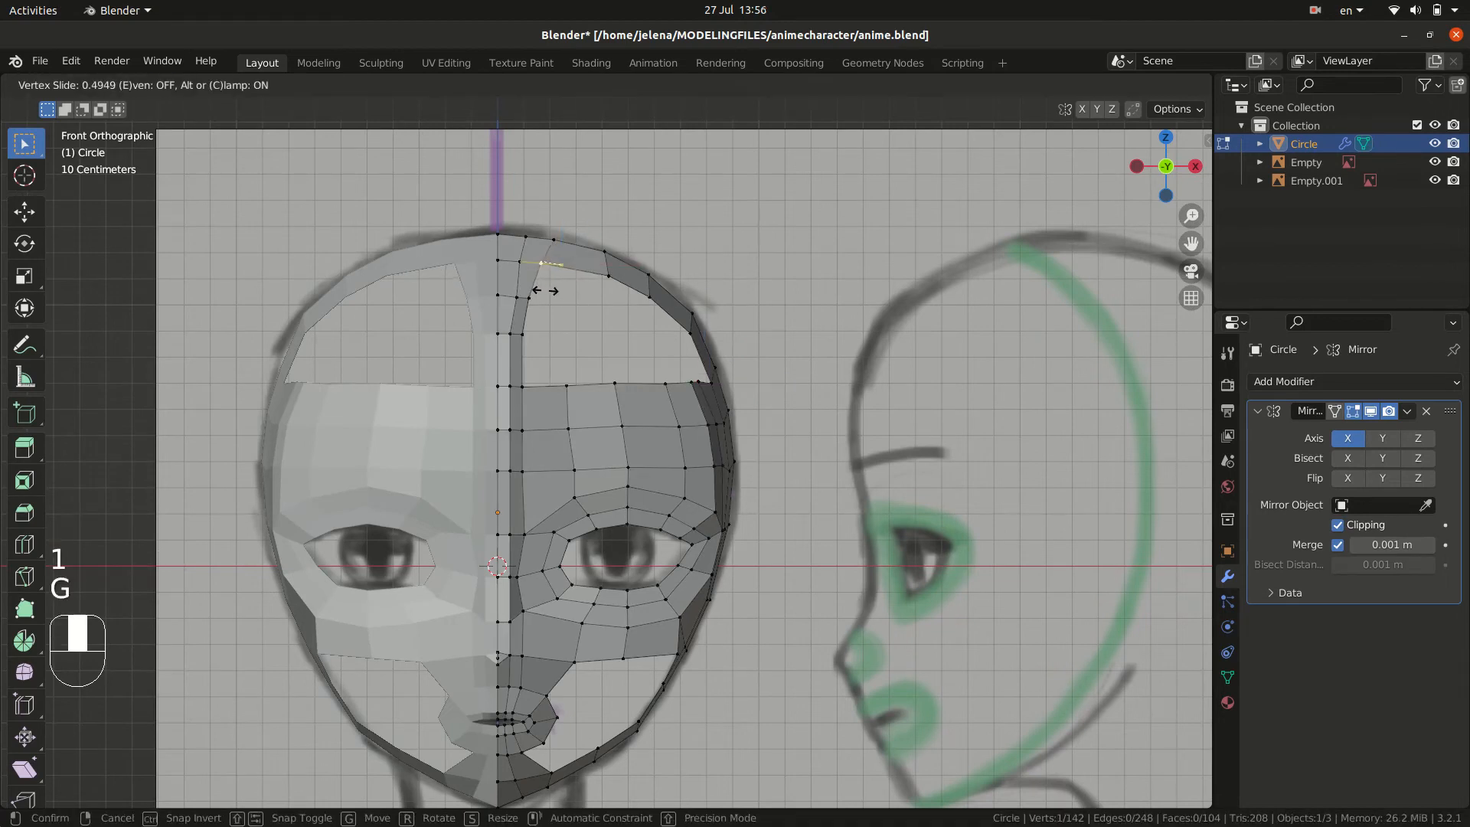
click(544, 290)
- Slide the outline strip's next inner vertex slightly toward the centre, and the outer vertex above it by a factor of 0.175
key(g)
key(g)
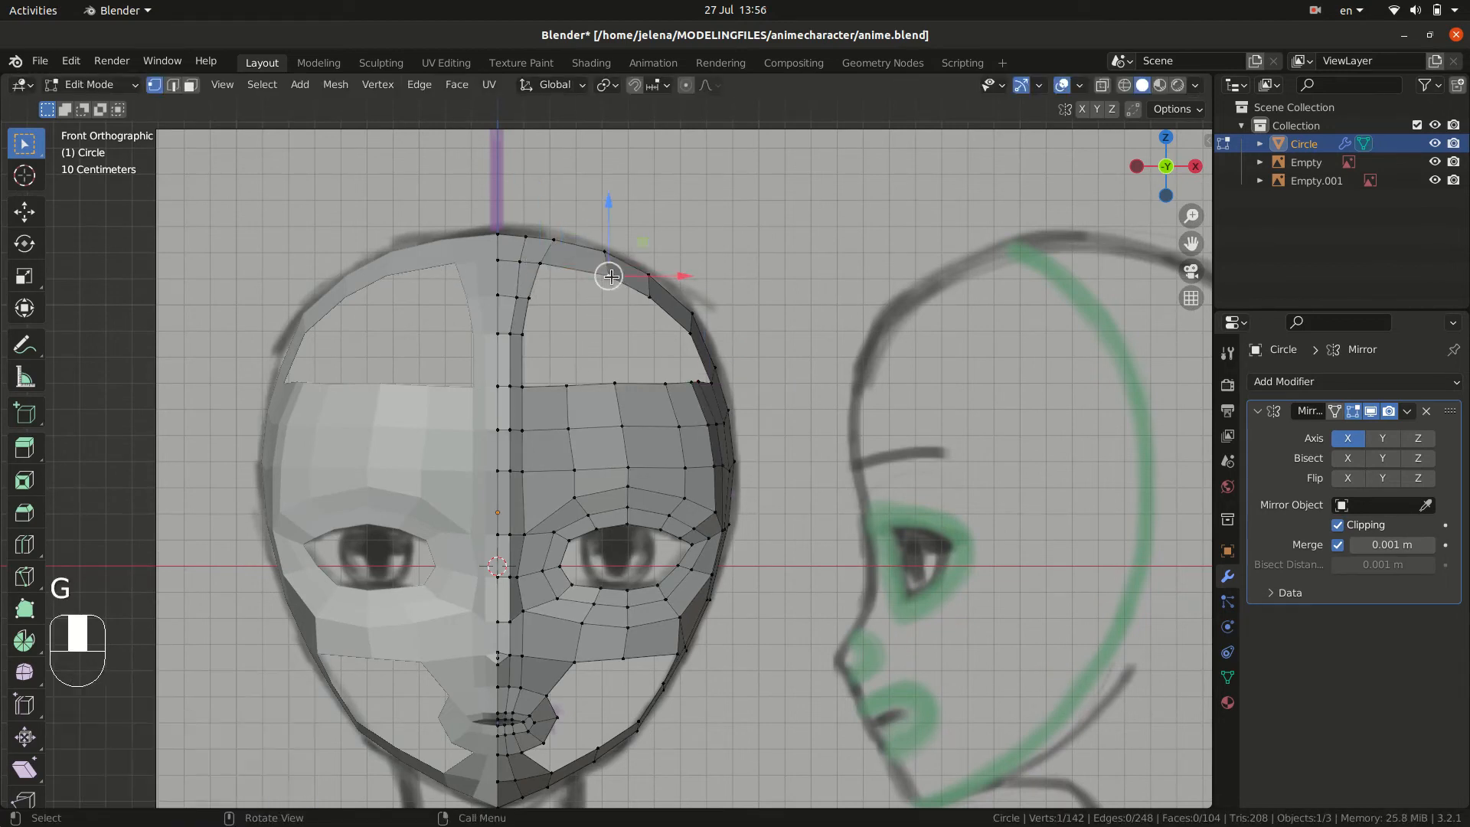
click(592, 274)
key(g)
key(g)
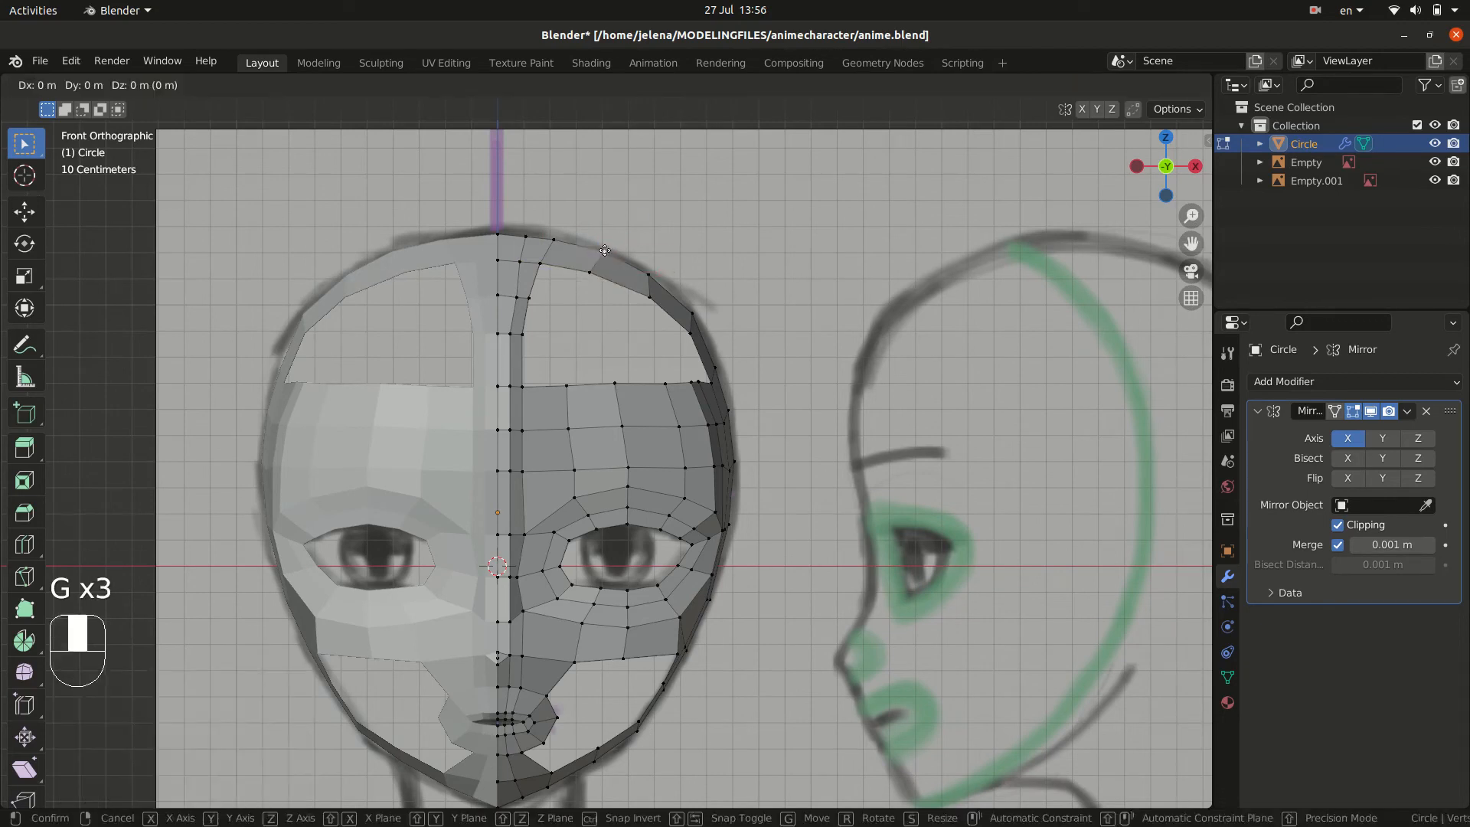
click(595, 252)
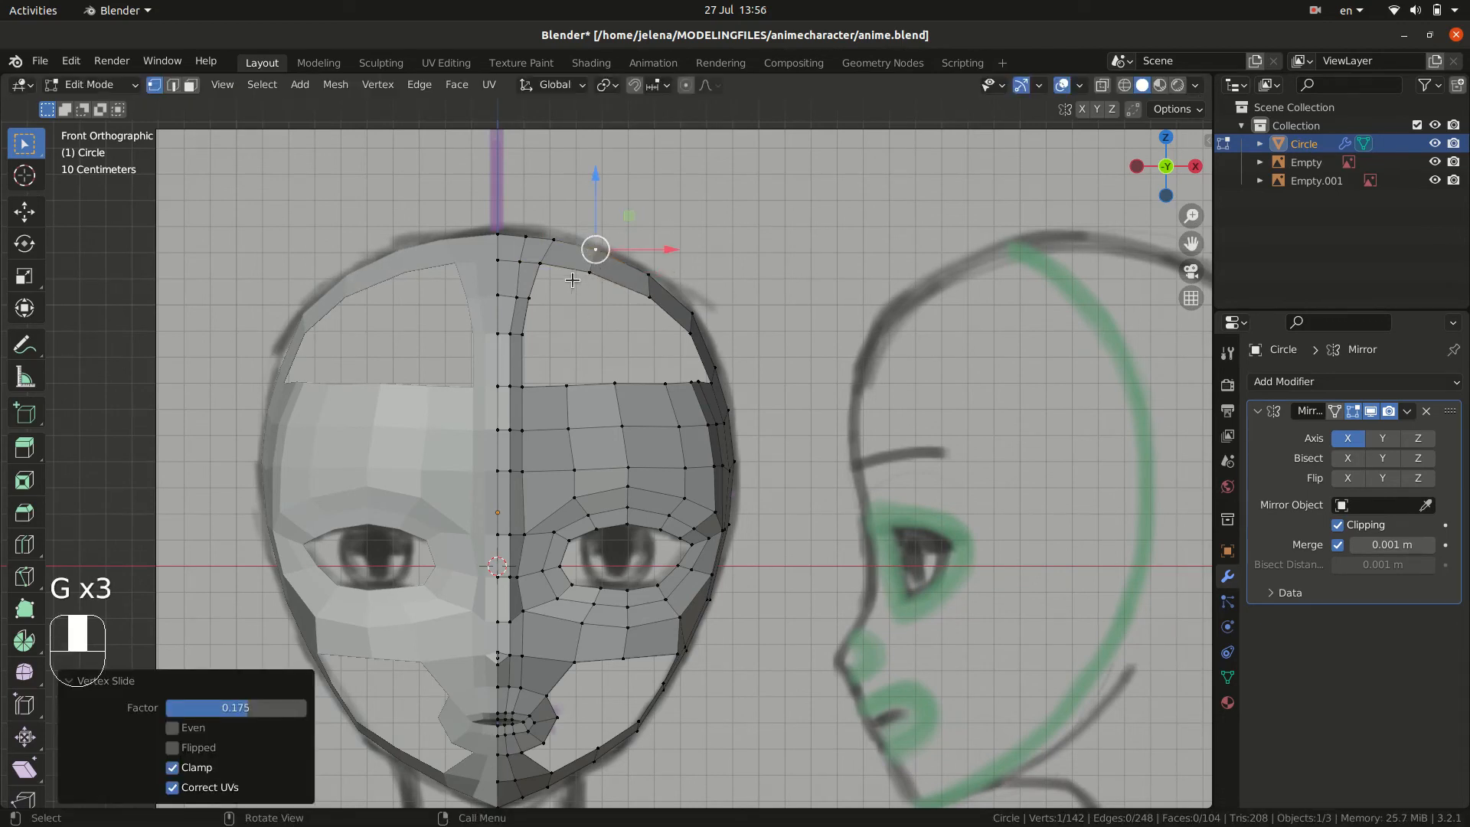
- Extrude the central strip's outer edge in the forehead opening about 0.2 m outward and slightly downward
click(589, 284)
click(528, 297)
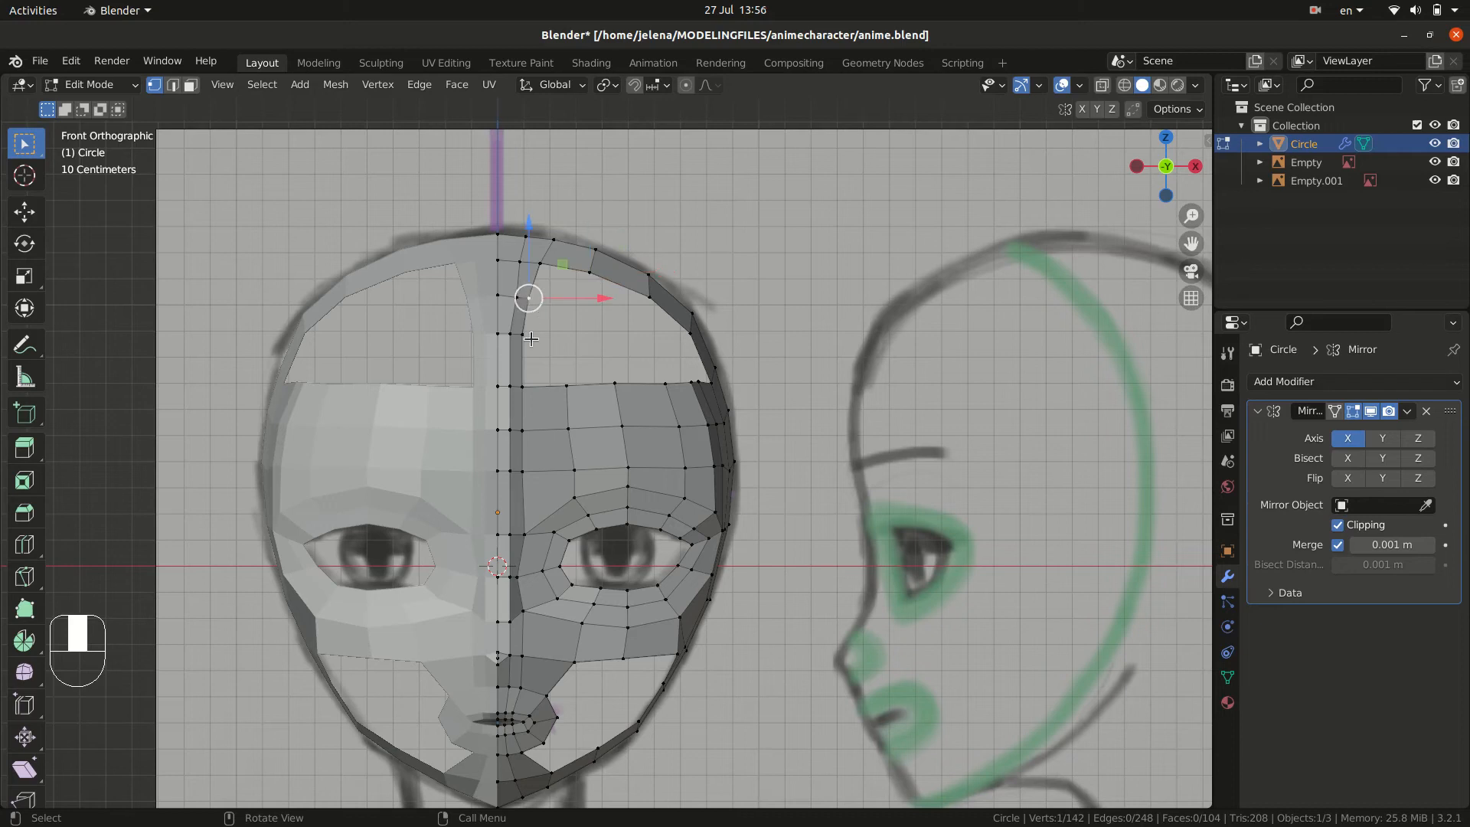
shift+click(523, 334)
key(e)
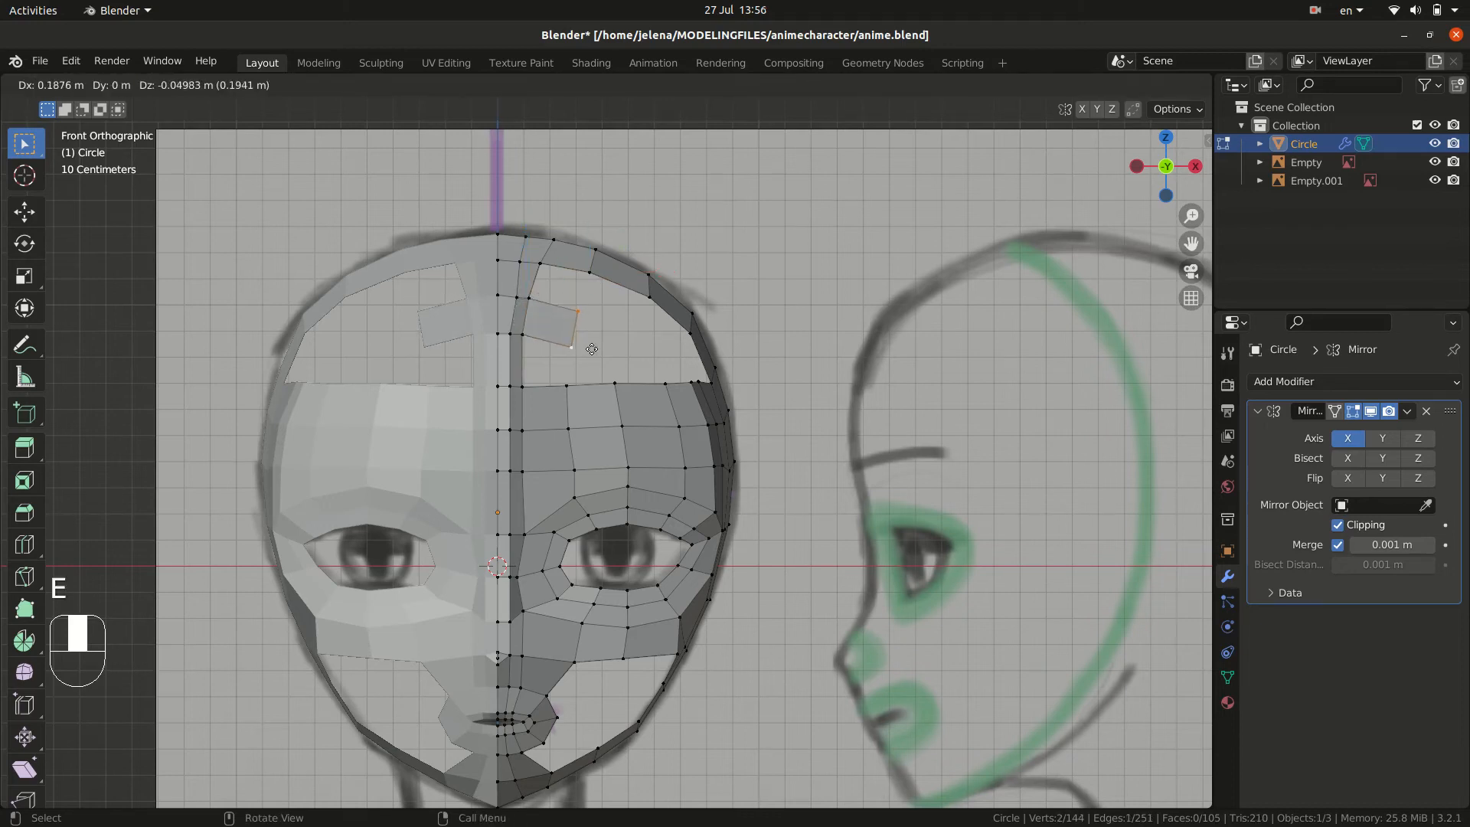
click(598, 351)
- Fill the gaps above and below the extruded face, joining it to the head-outline strip and the second forehead row
key(2)
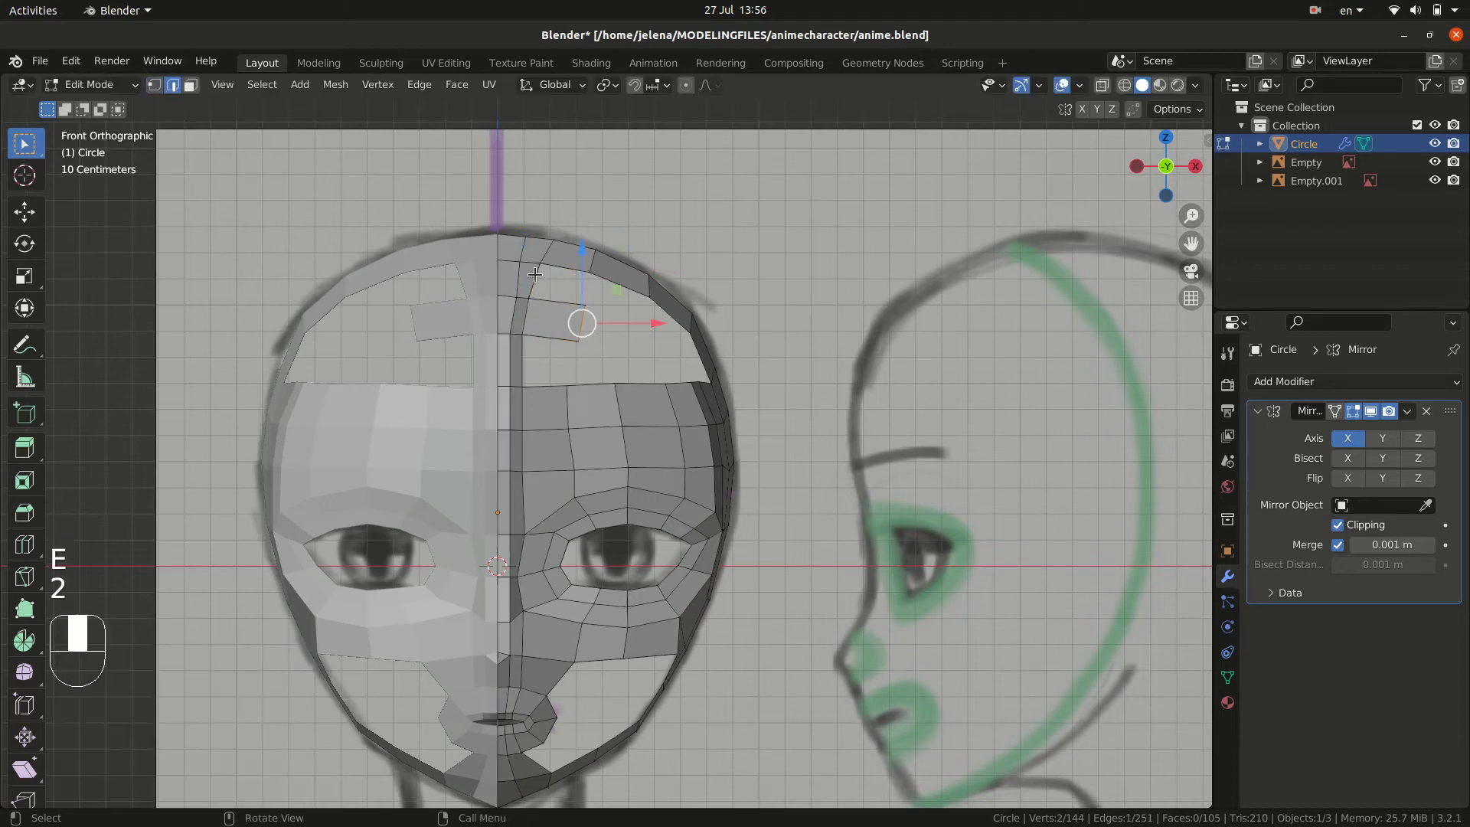
click(560, 280)
key(f)
key(f)
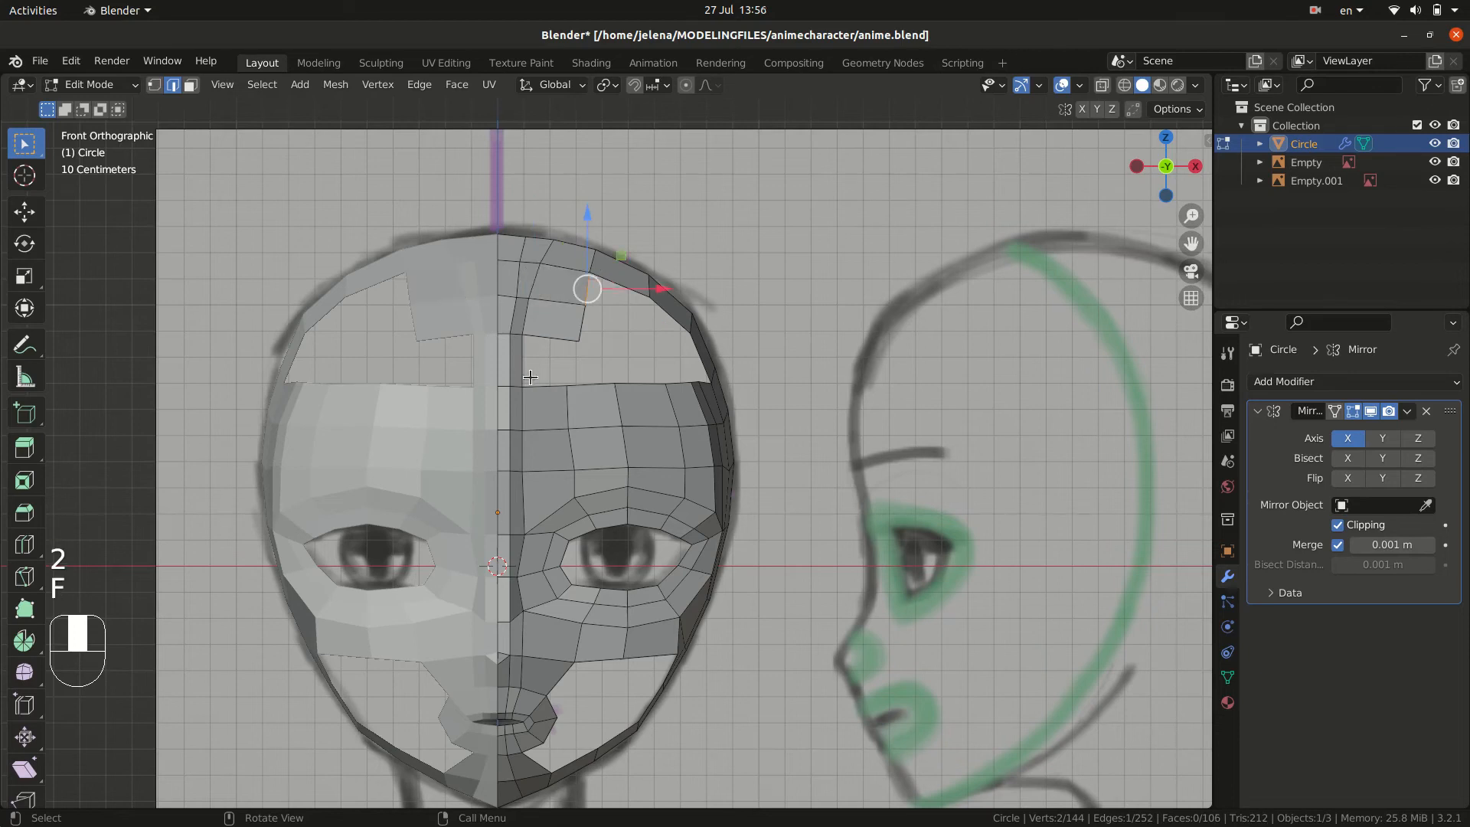
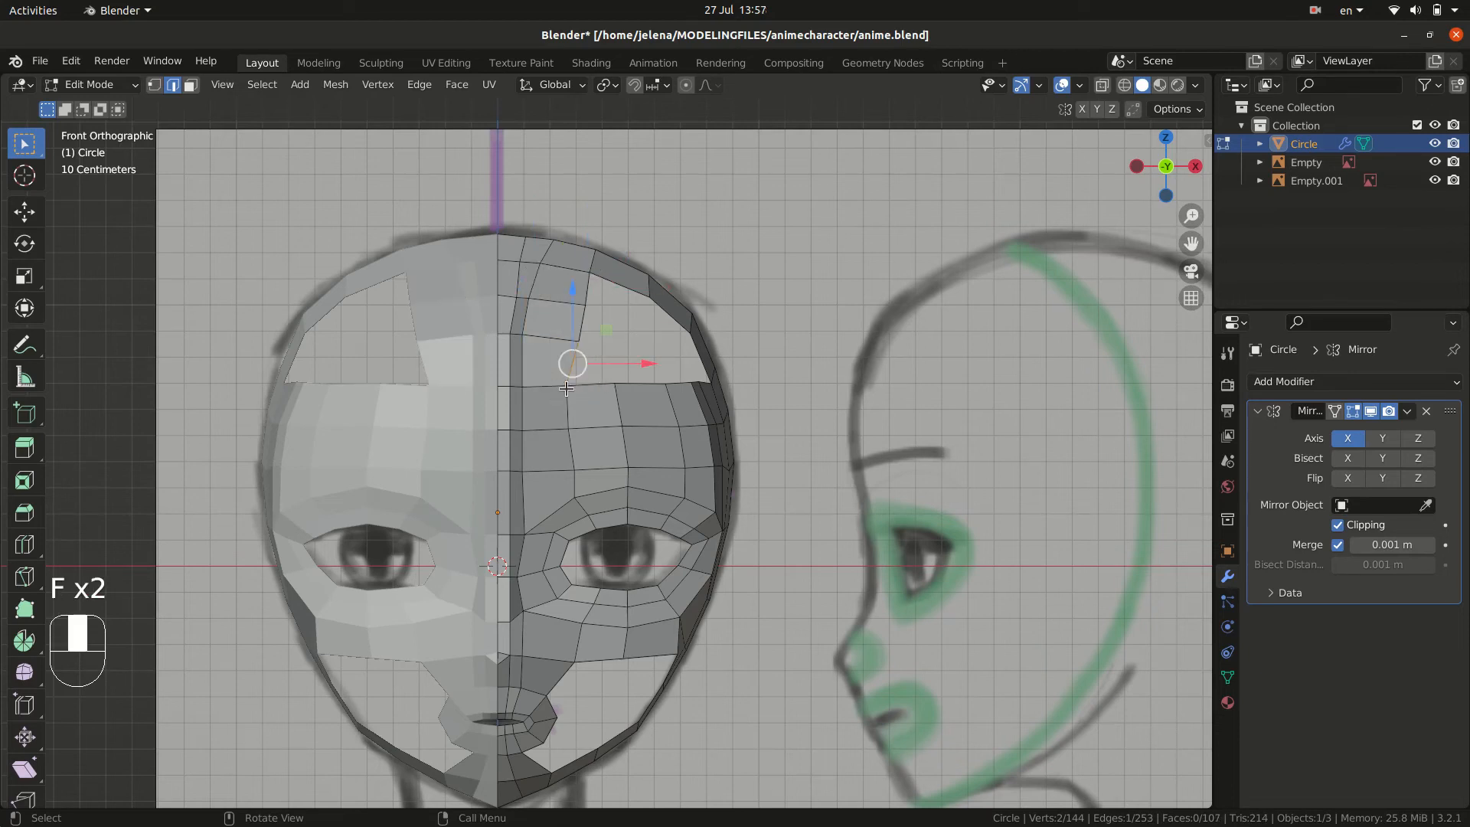
- Straighten the new forehead column by nudging its lower outer vertices outward and its upper one about 0.015 m toward the centre
key(1)
click(567, 386)
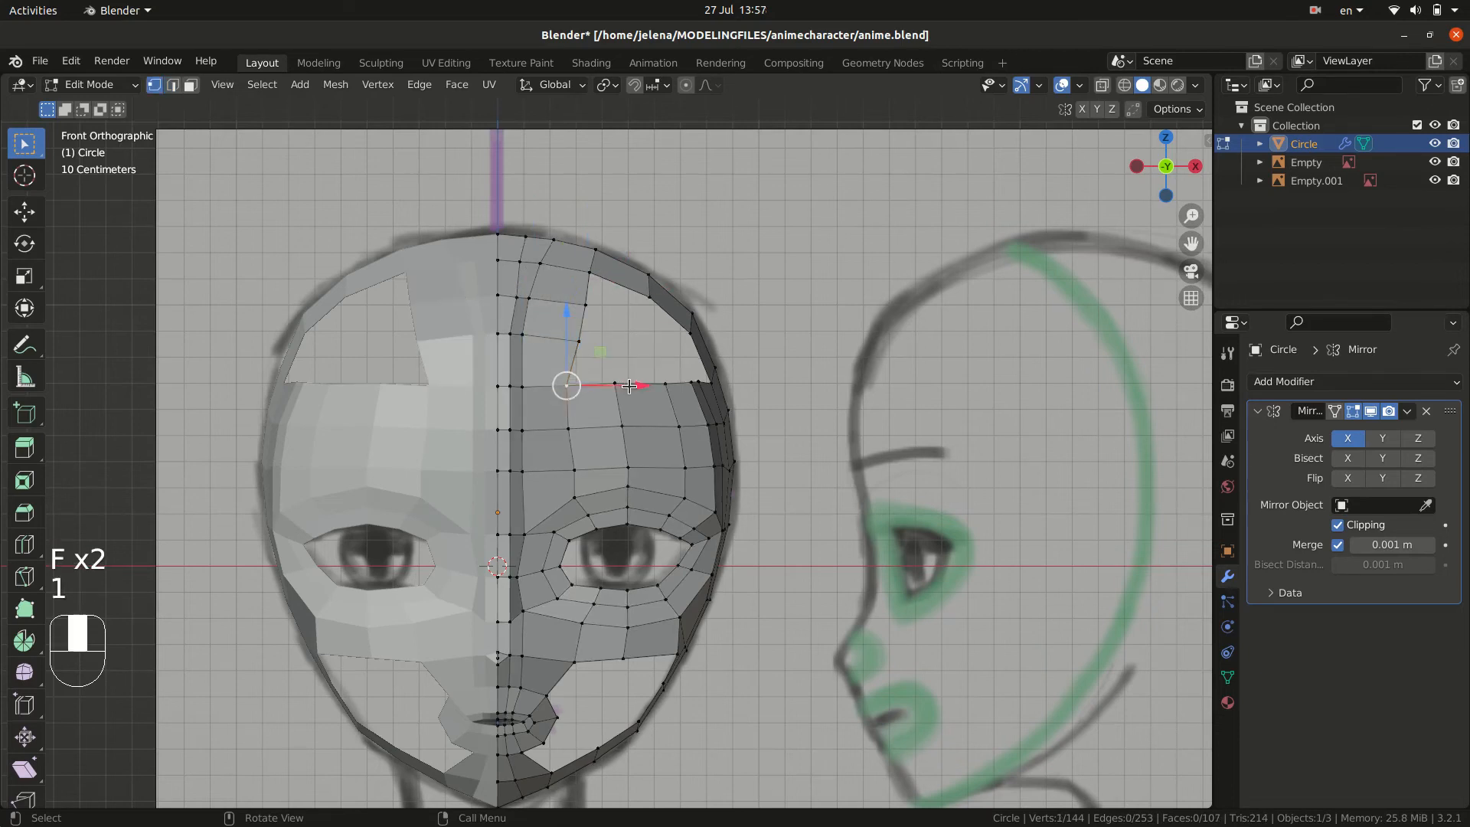
key(g)
click(595, 365)
key(g)
key(g)
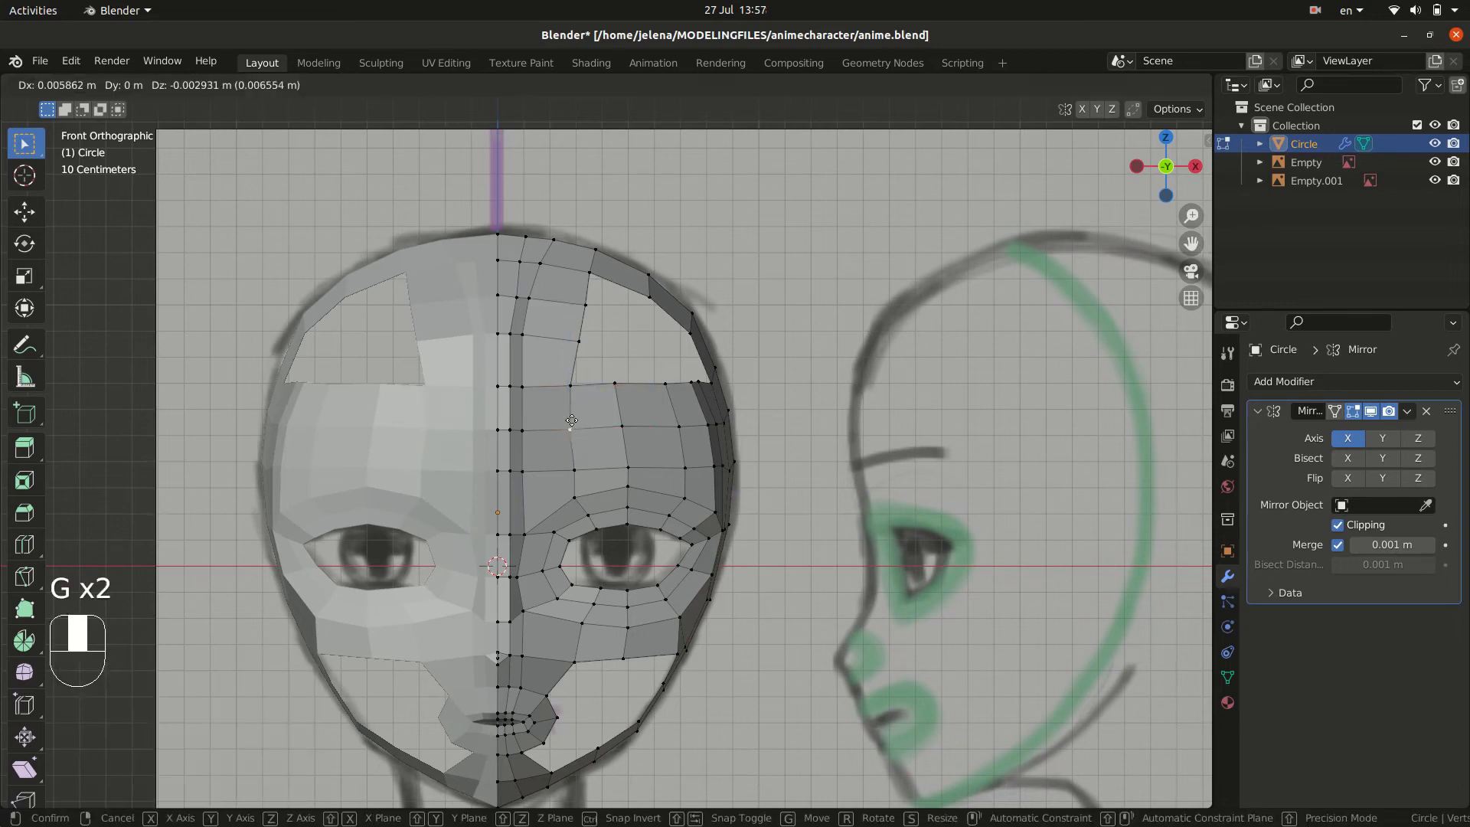
click(576, 420)
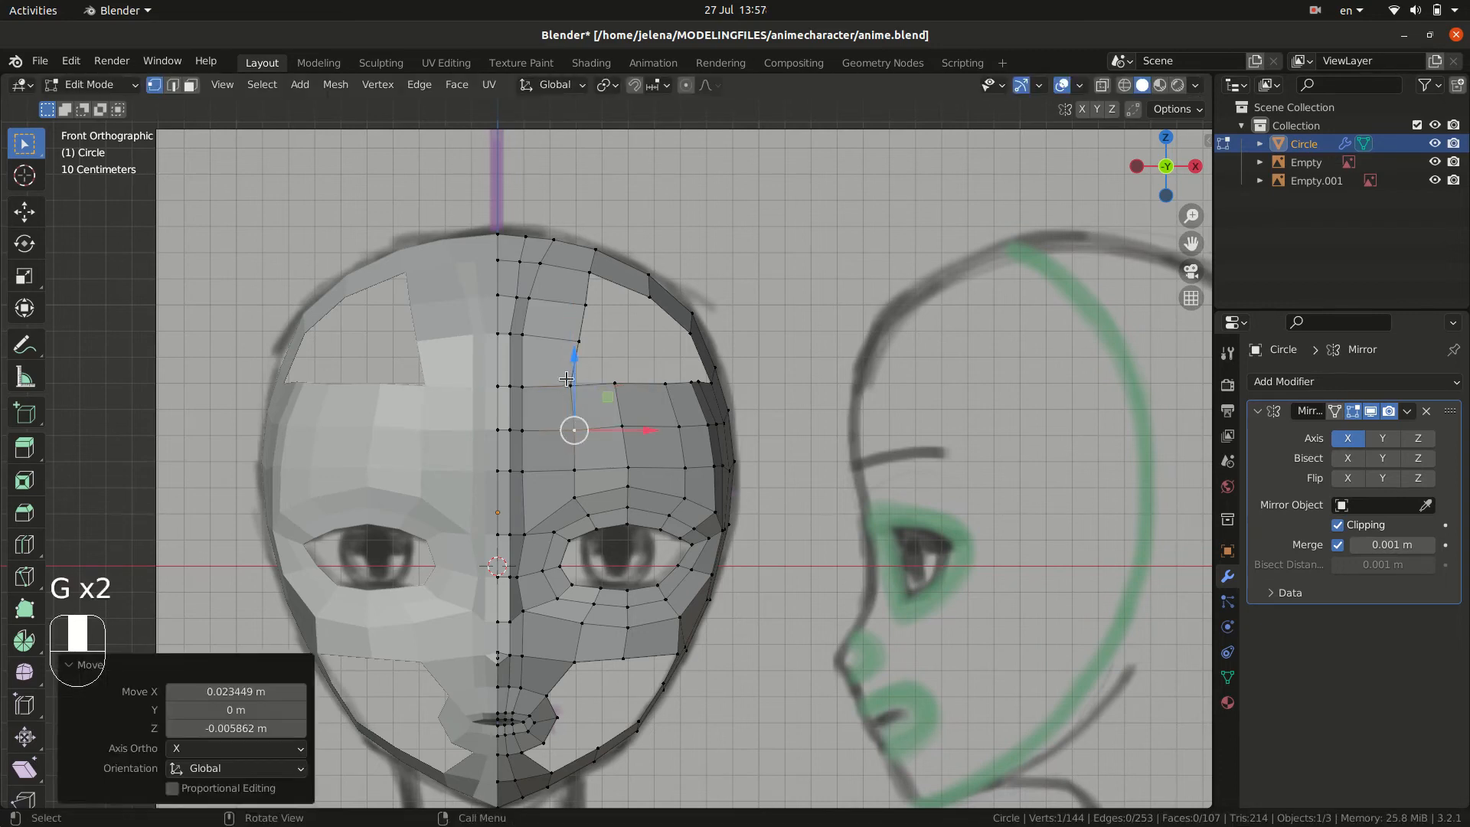
key(g)
click(615, 253)
click(591, 303)
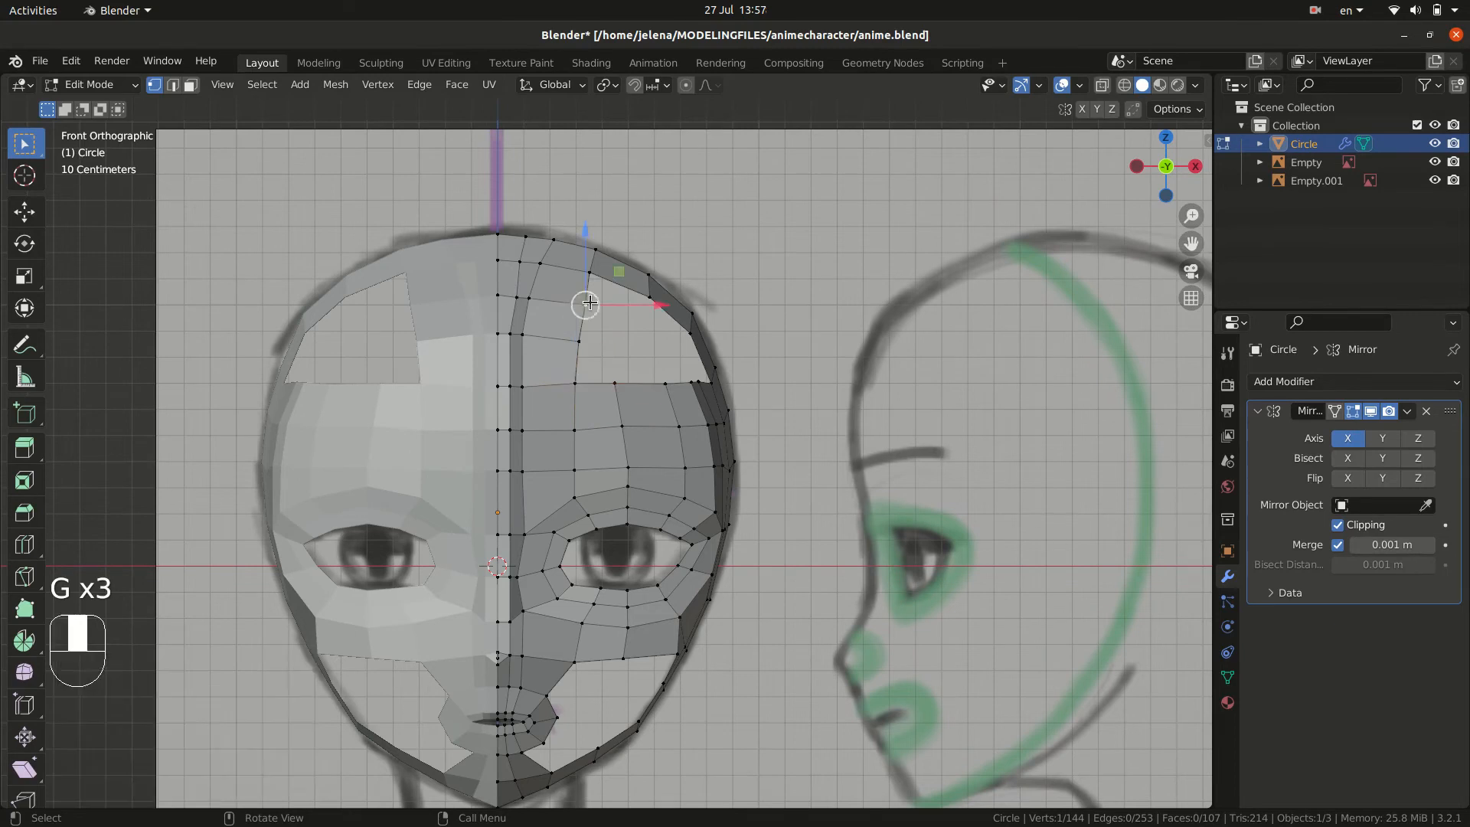
key(g)
click(586, 303)
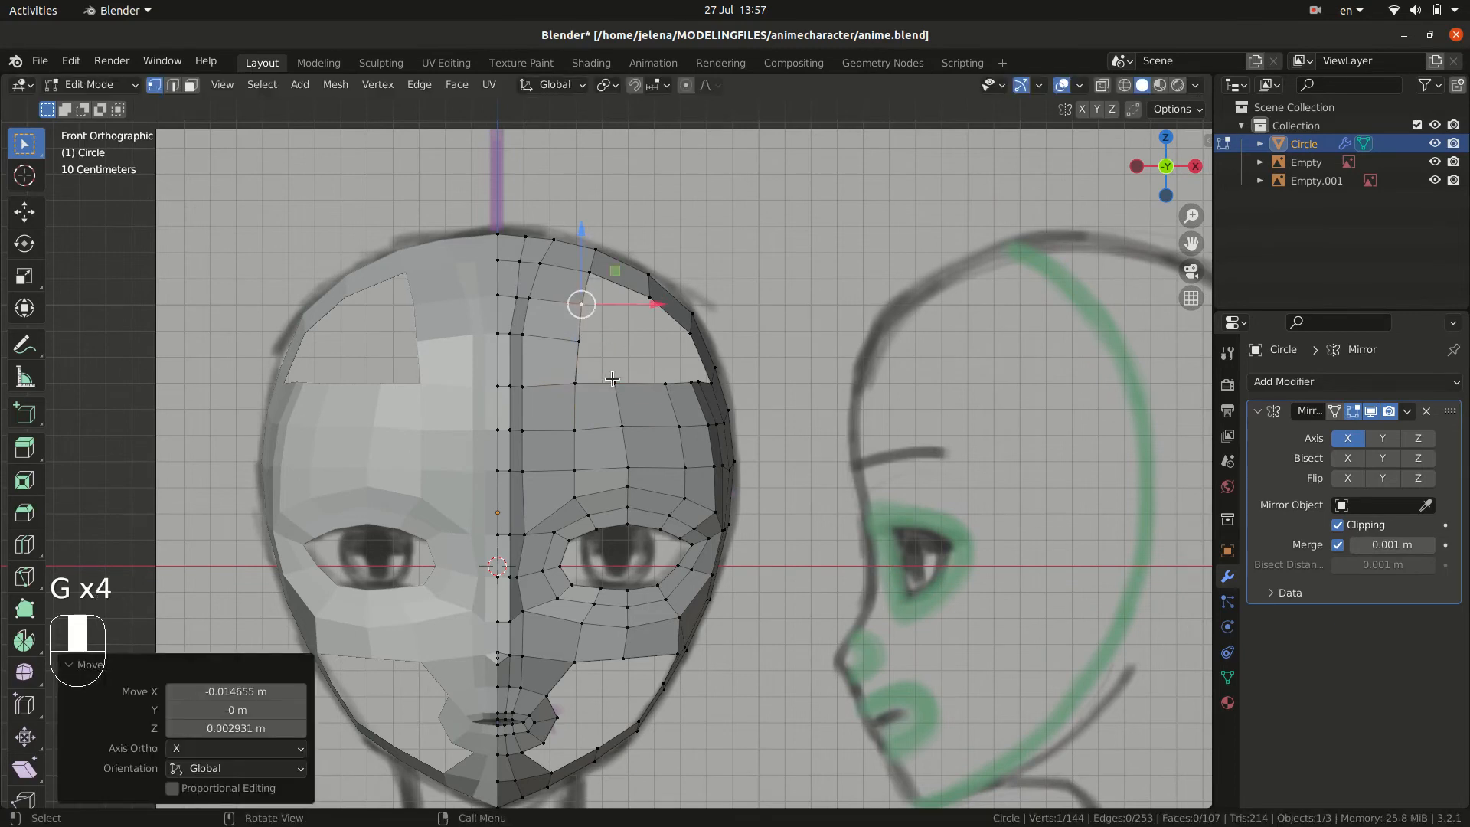
- Extrude the outer edge of the new column's middle face about 0.2 m outward and slightly downward
shift+click(579, 341)
key(e)
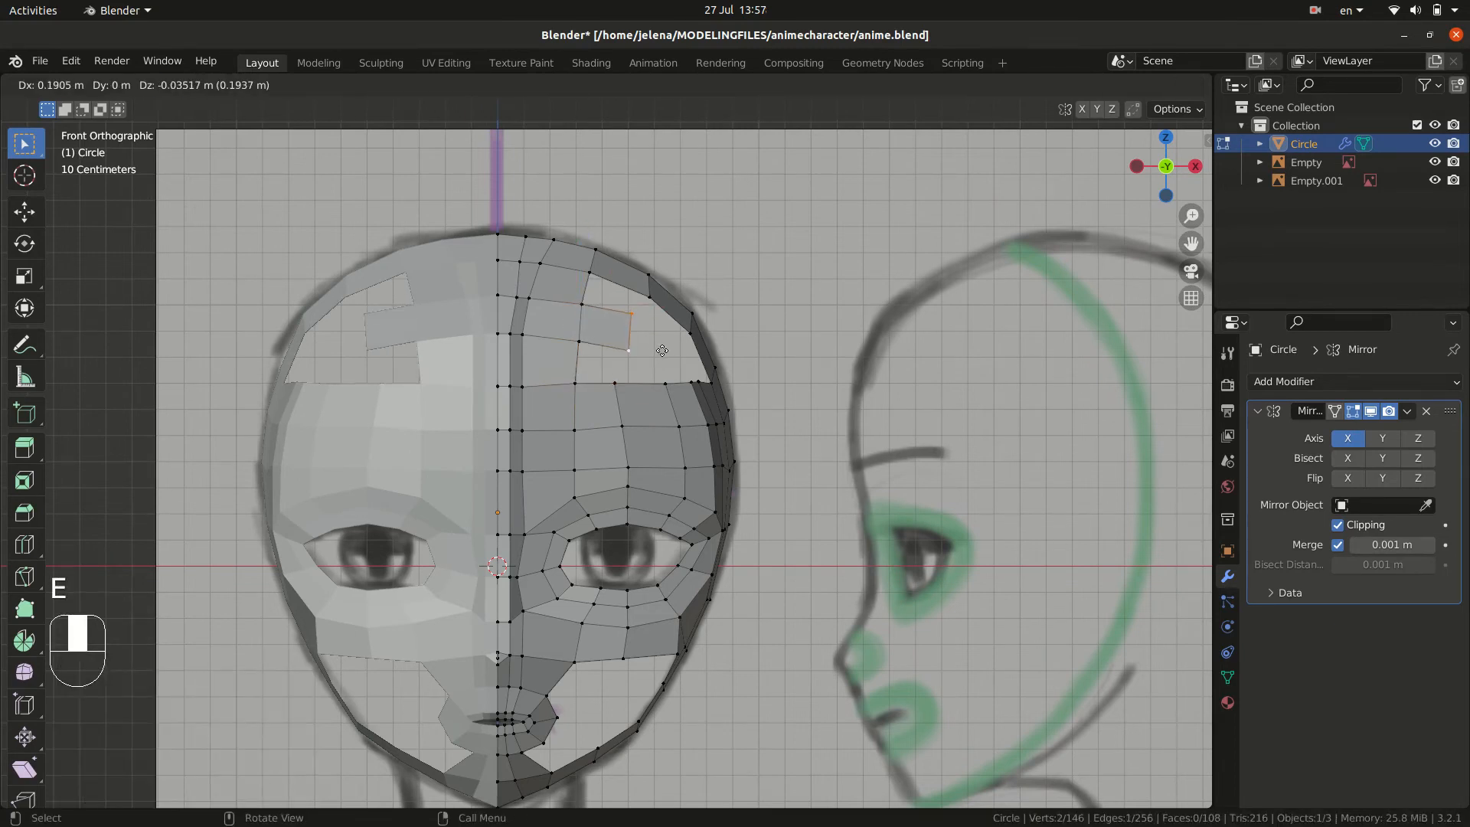
click(665, 352)
- Slide the vertices below the newly extruded face, on the second forehead row's upper and lower edges, slightly outward
click(614, 382)
key(g)
key(g)
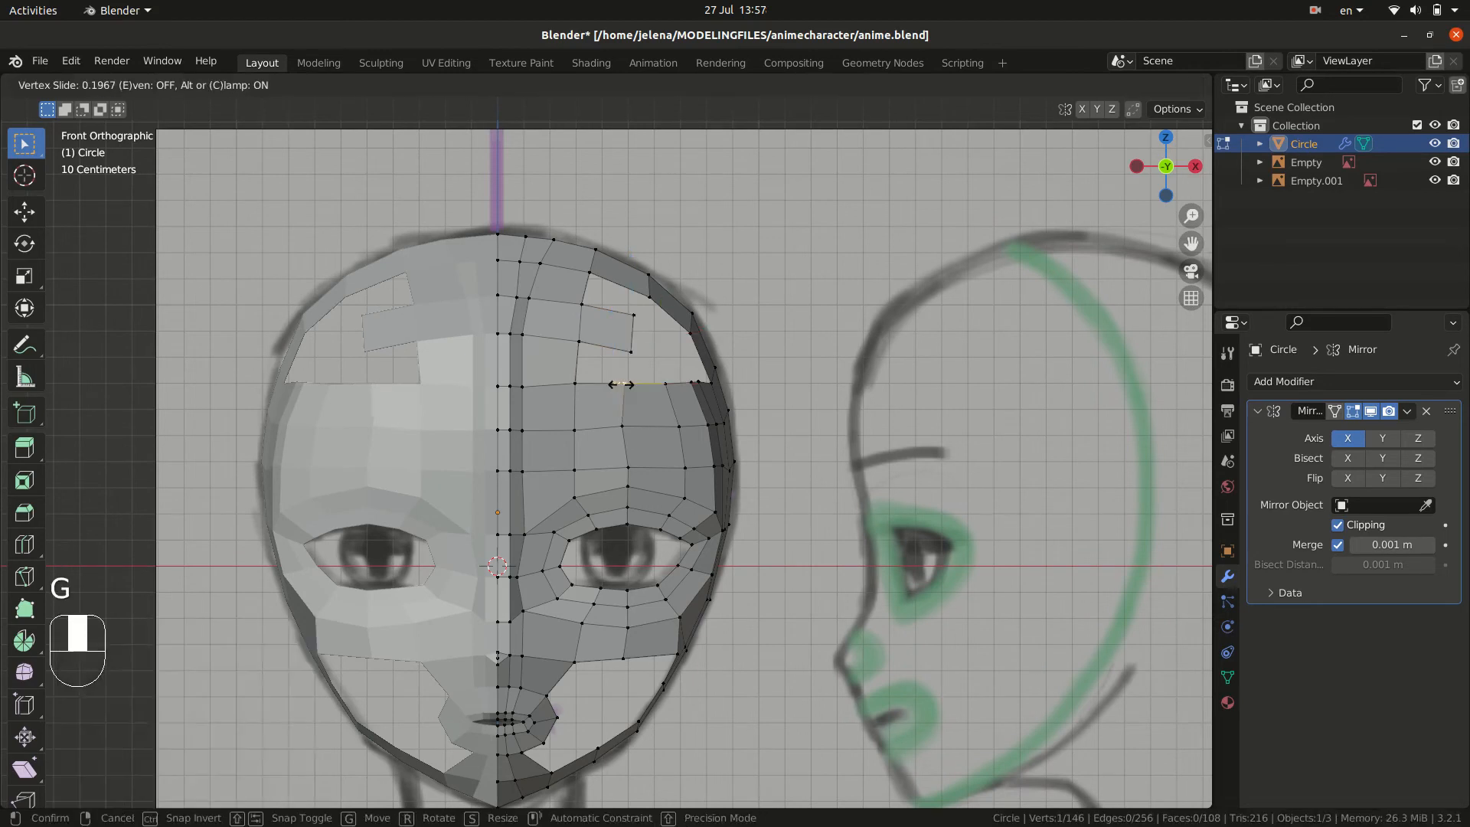
click(621, 383)
click(628, 425)
key(g)
key(g)
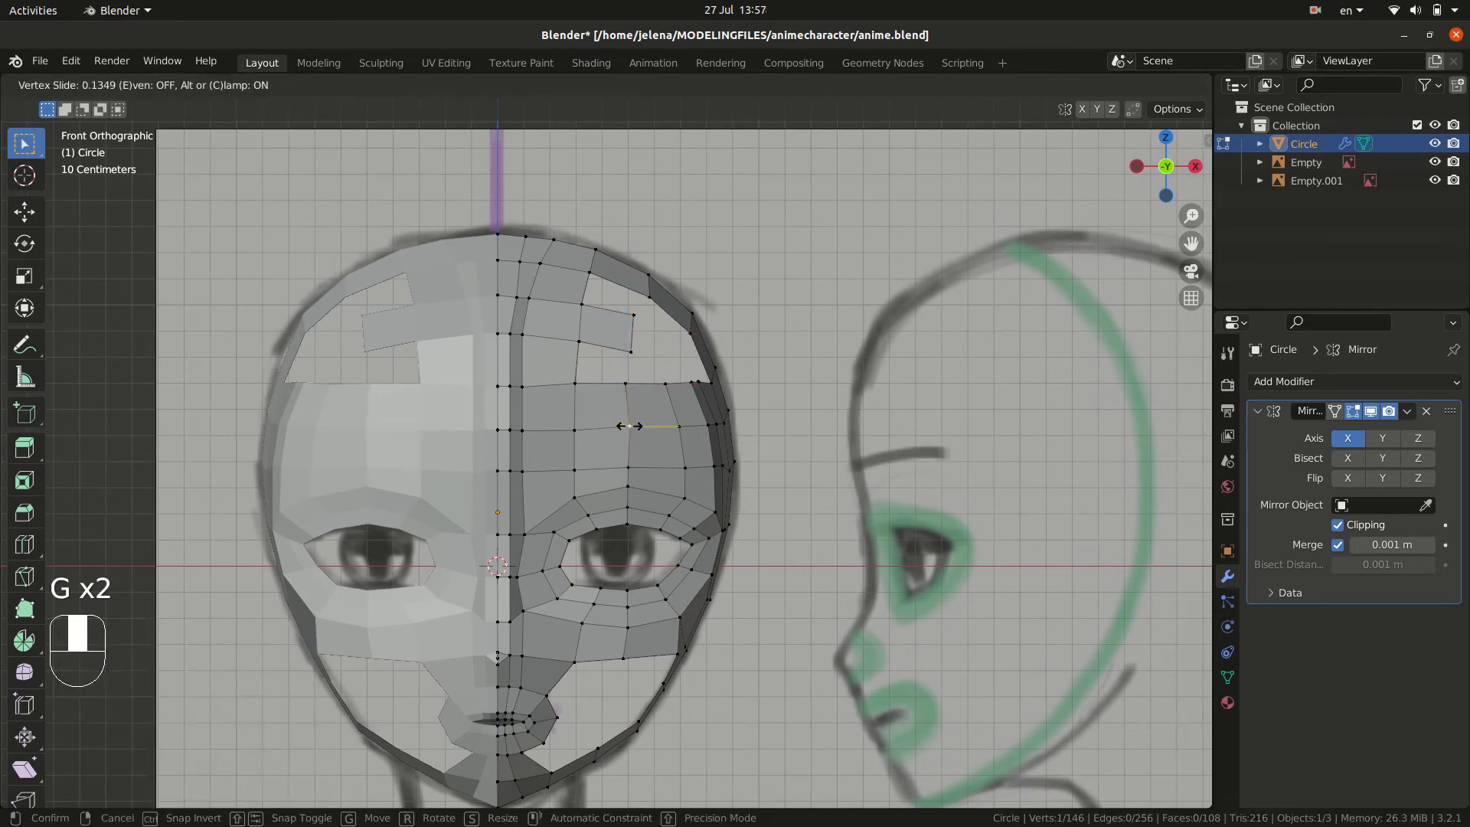
click(626, 425)
- Move the newly extruded face's lower outer vertex about 0.02 m inward and upward
click(631, 352)
key(g)
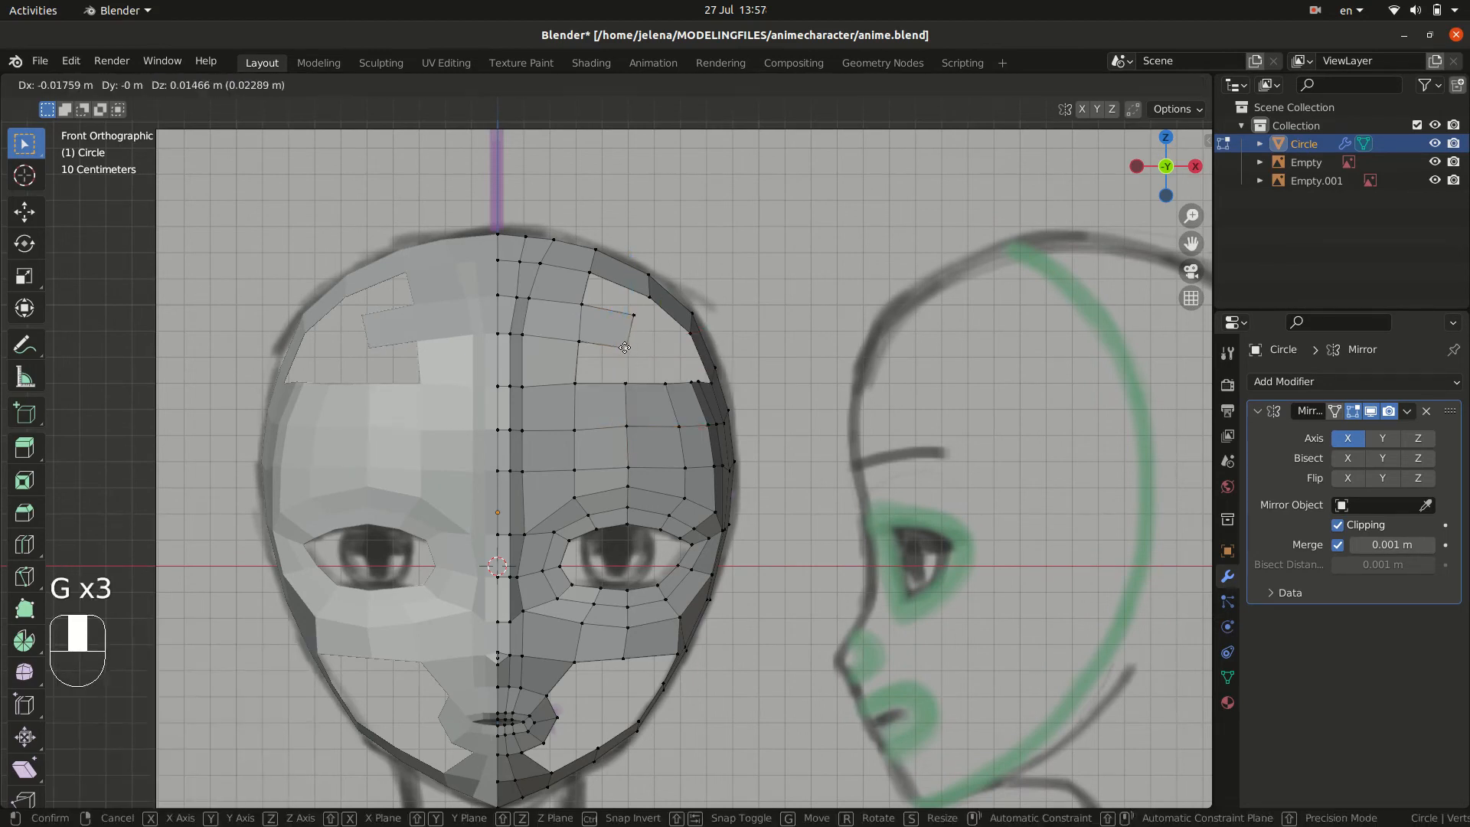
click(624, 347)
key(g)
click(625, 347)
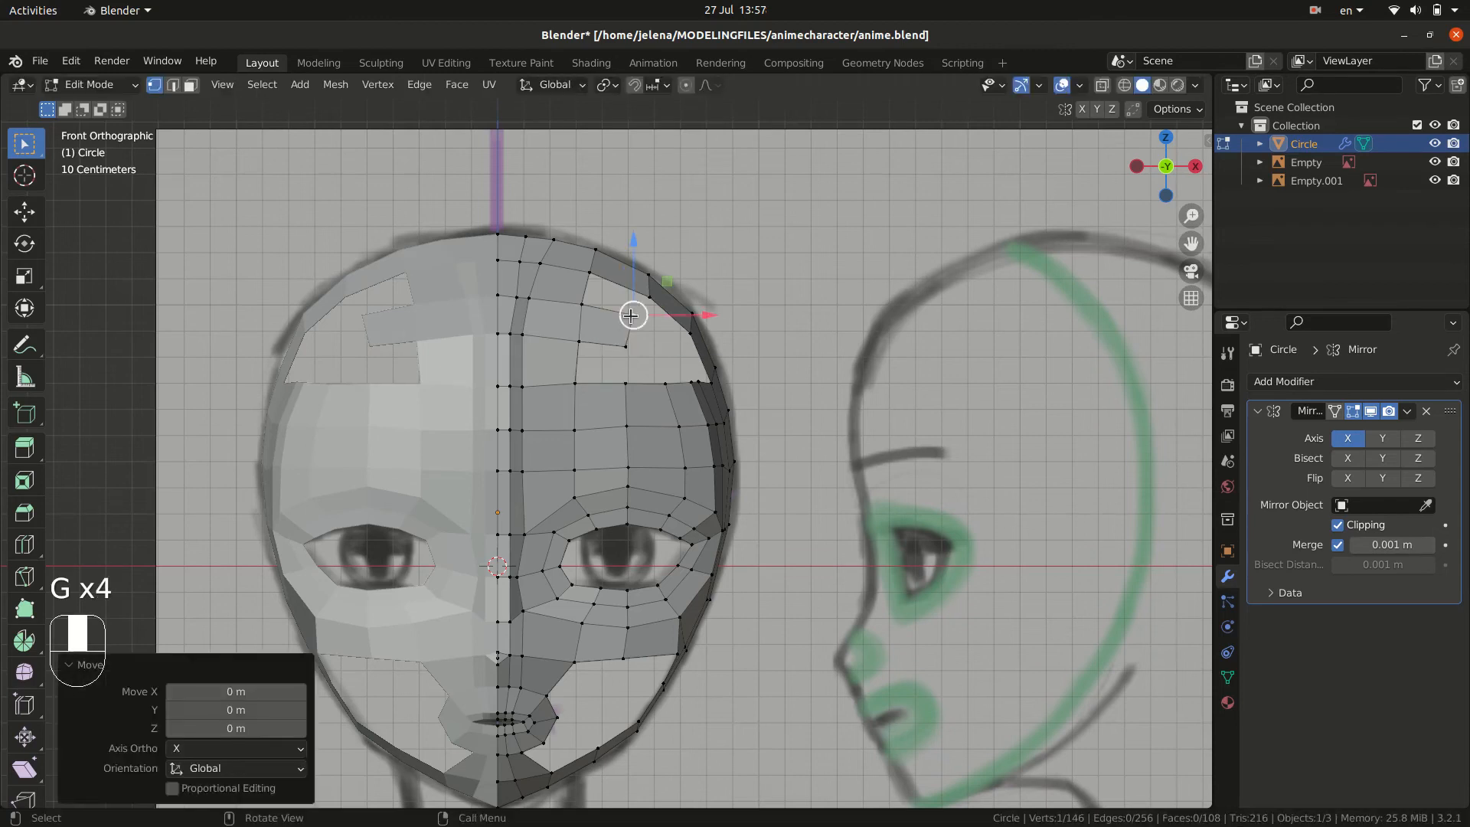
- Fill the faces below and above the second extruded face, joining it to the forehead row and the head-outline strip
key(2)
key(f)
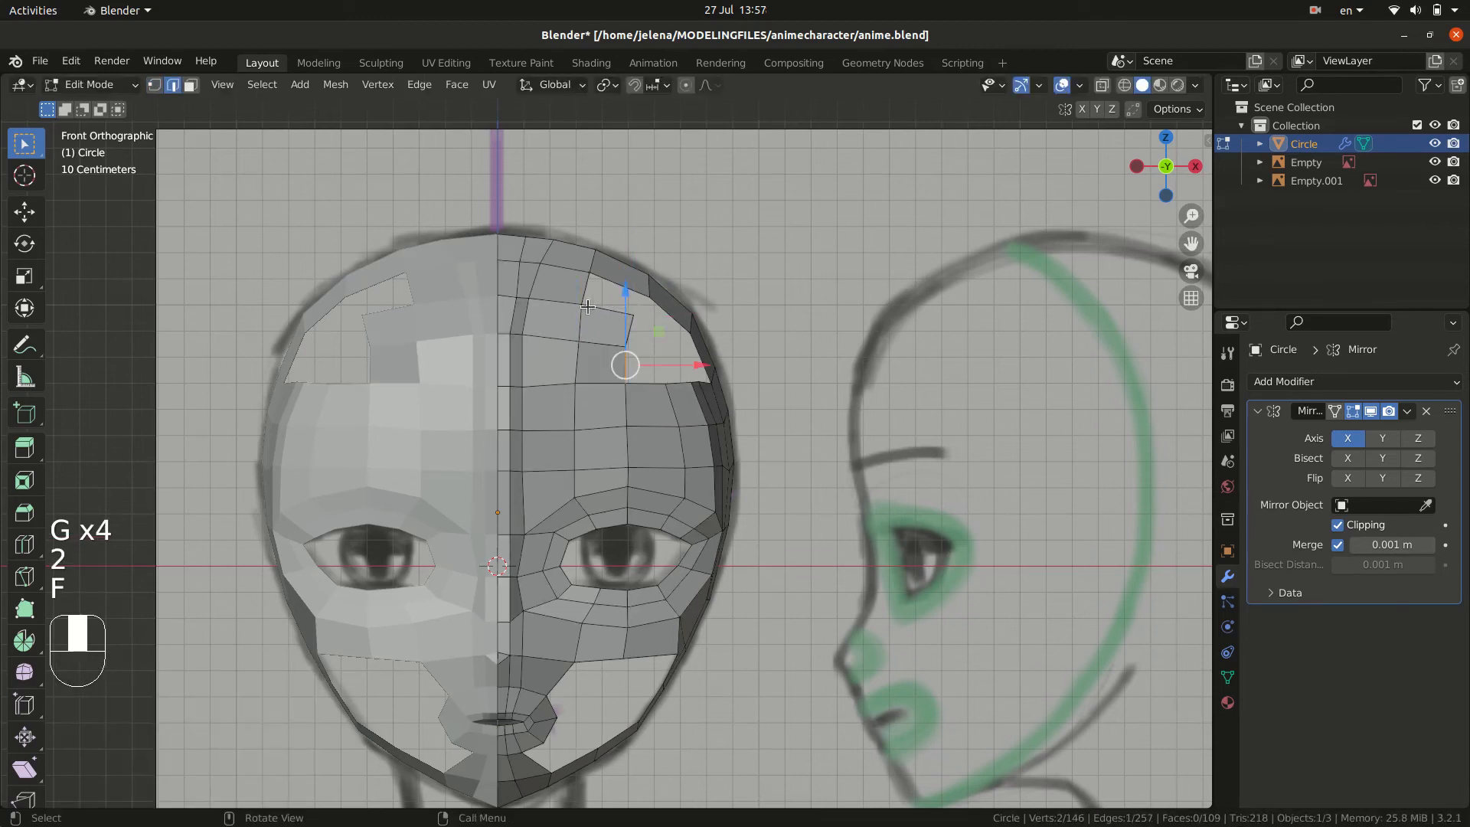
key(f)
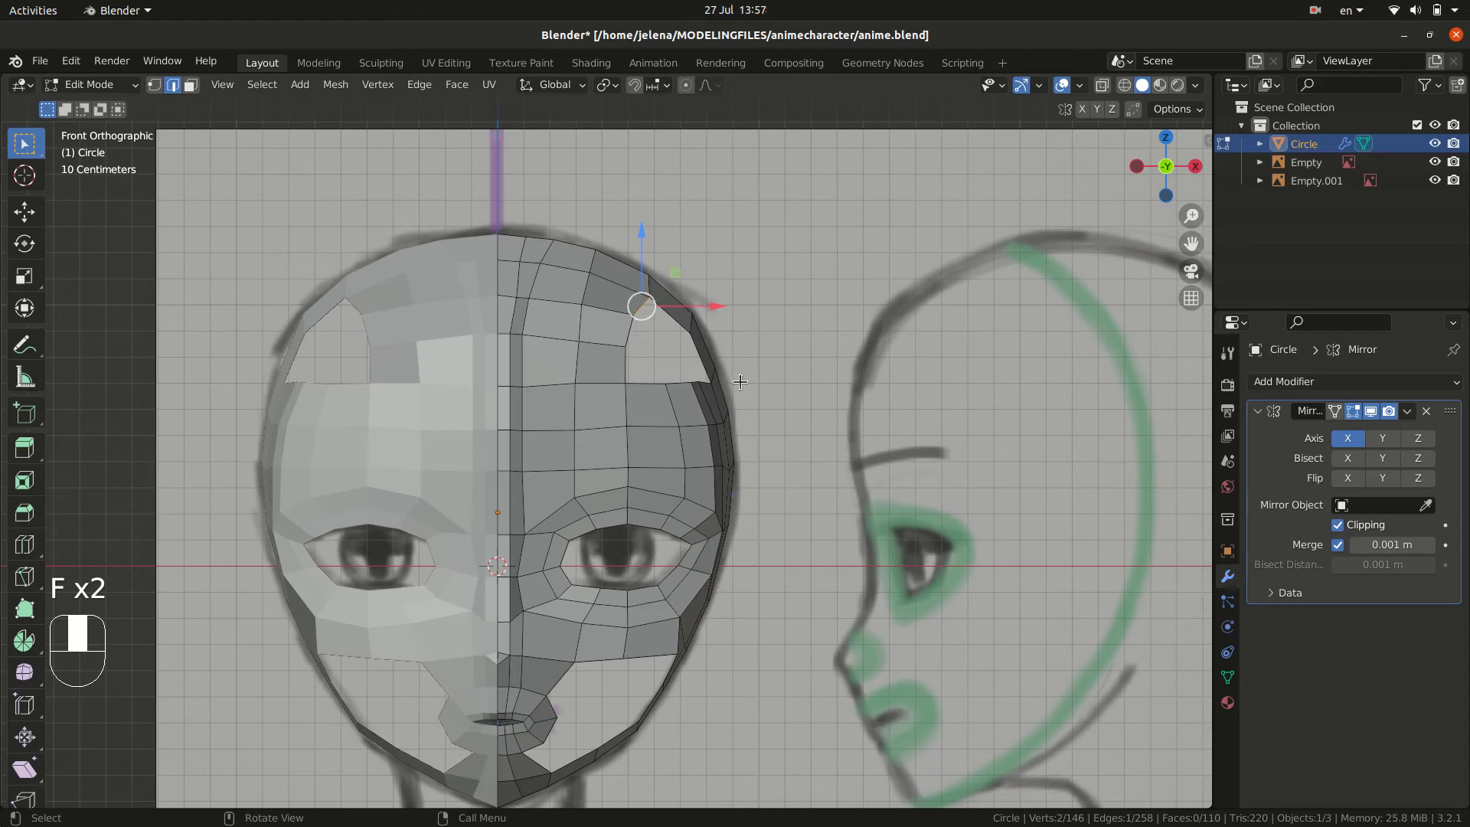
- In the side view, move the extruded faces' lower vertices back, the outer about 0.07 m and the inner about 0.05 m
middle_drag(783, 417, 476, 375)
key(1)
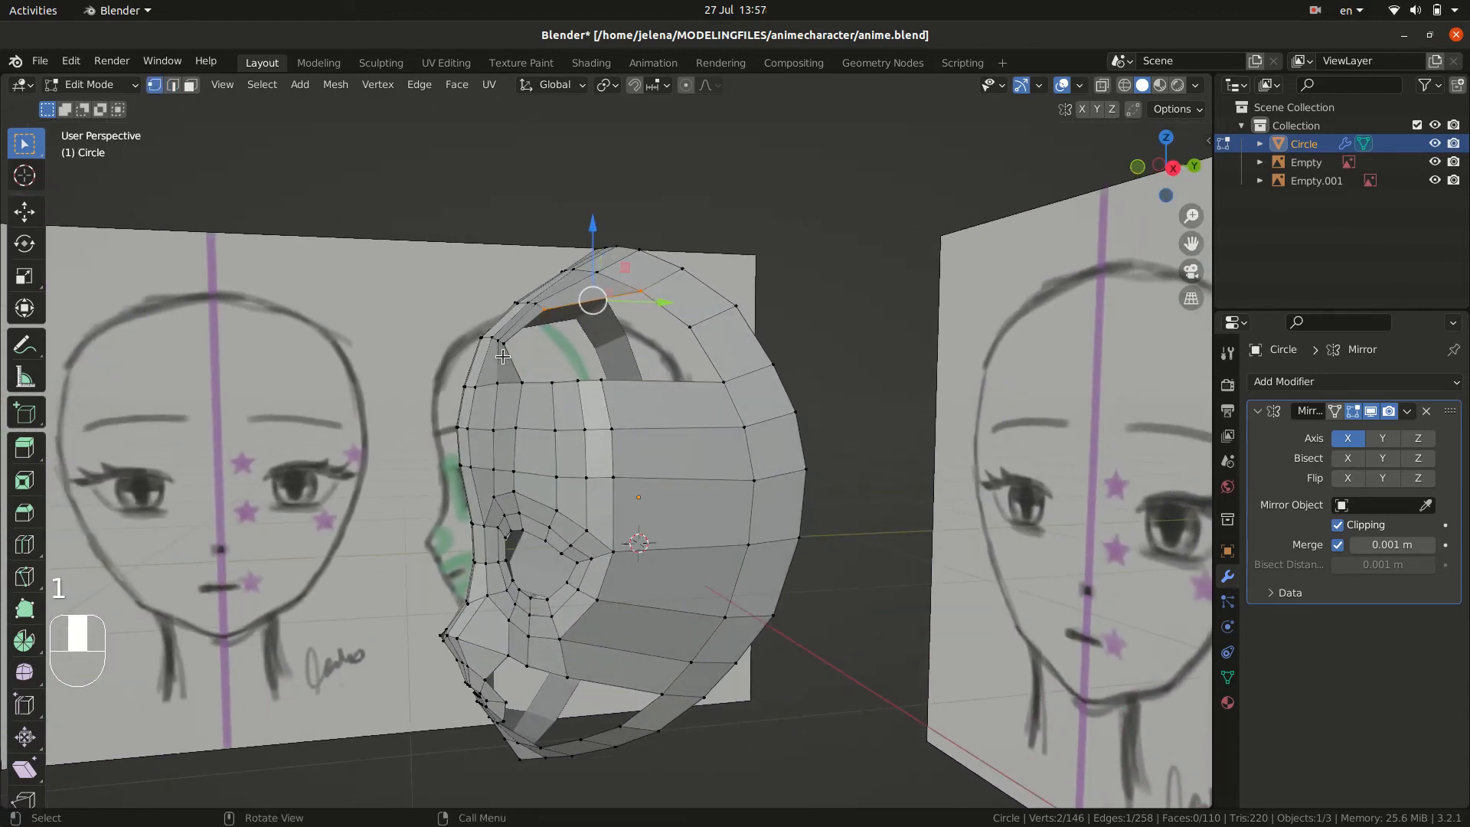
click(505, 350)
key(KP_3)
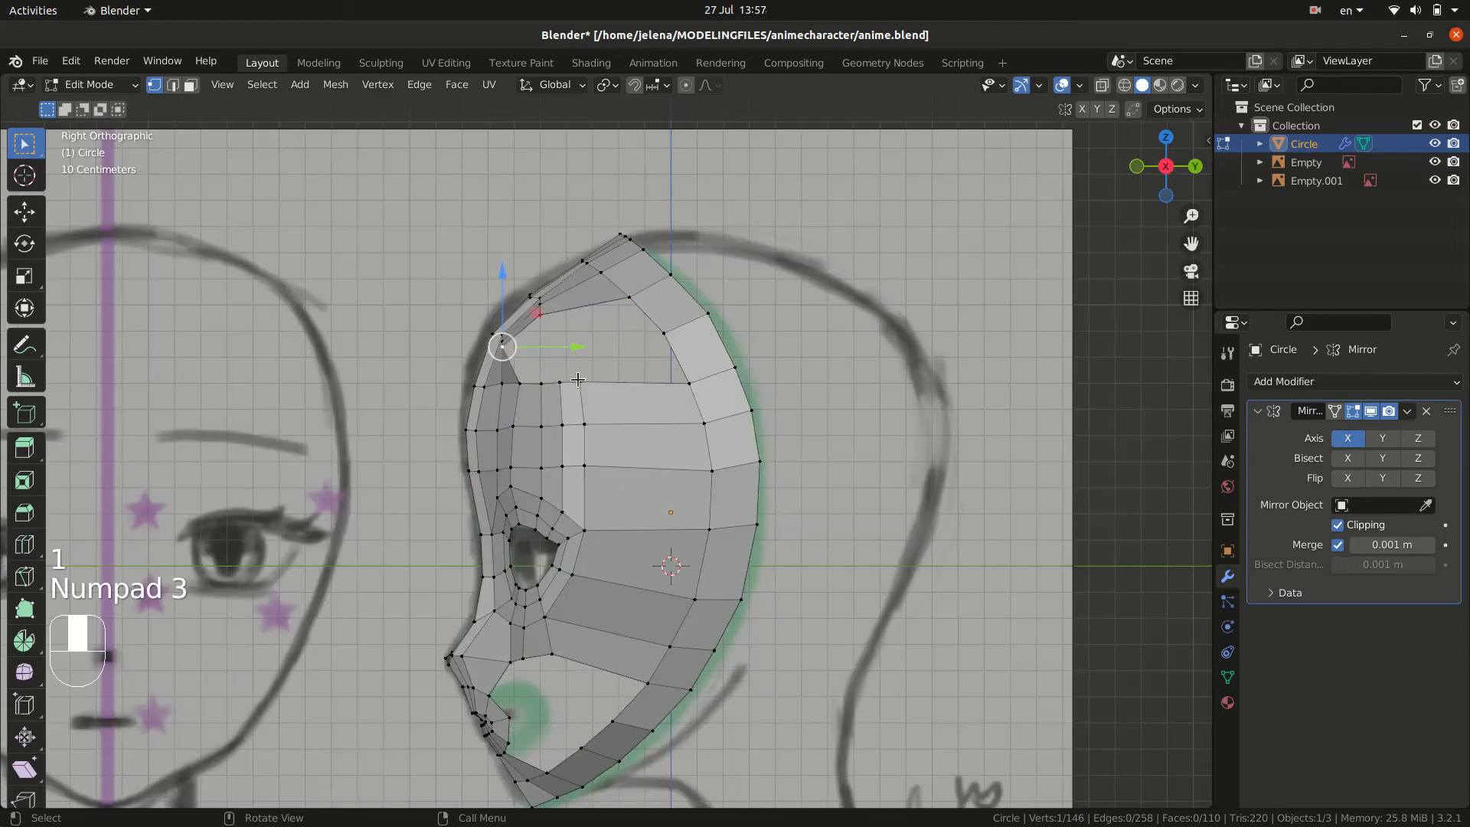
key(g)
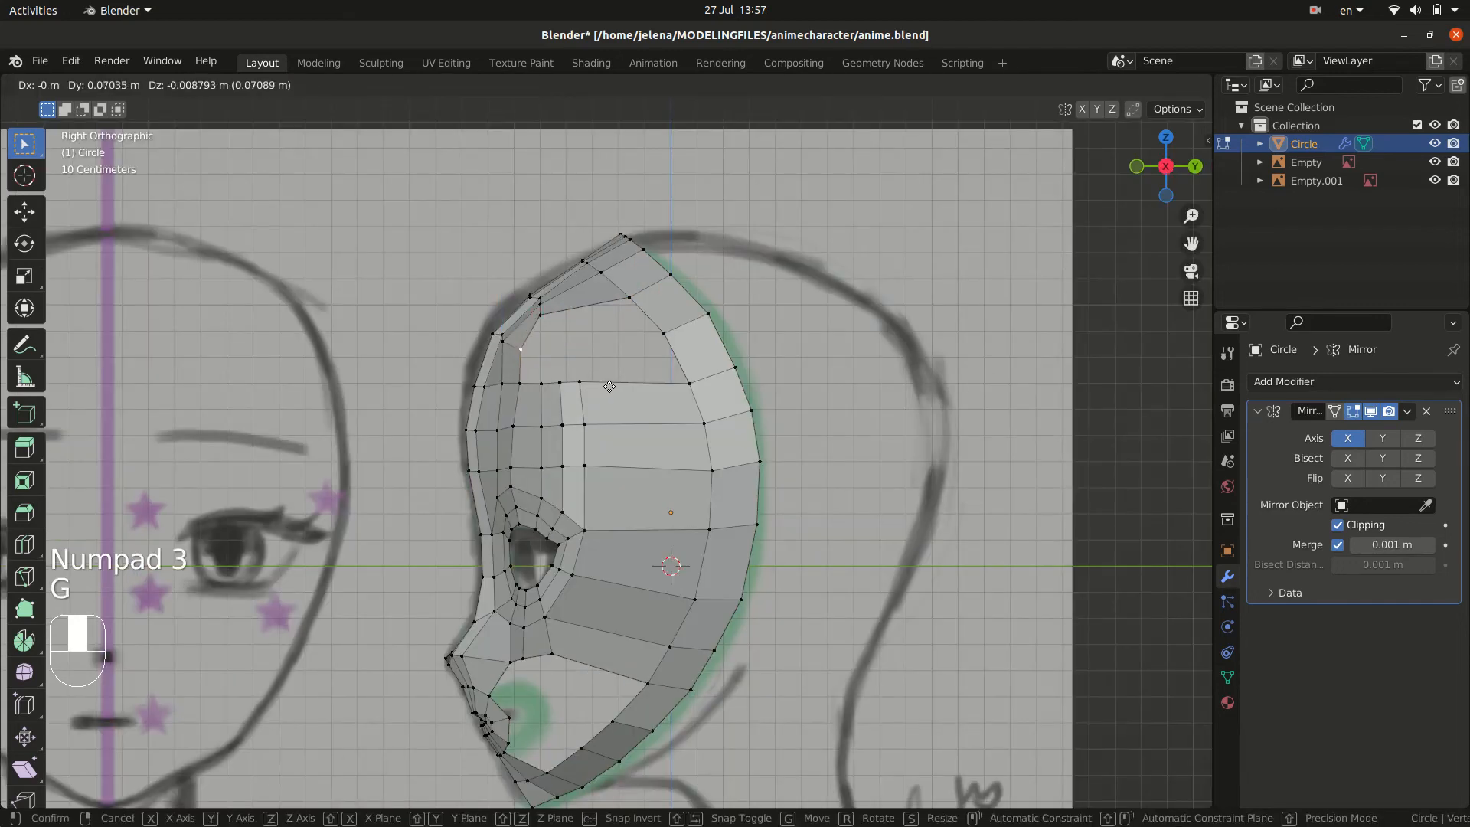
click(519, 341)
key(g)
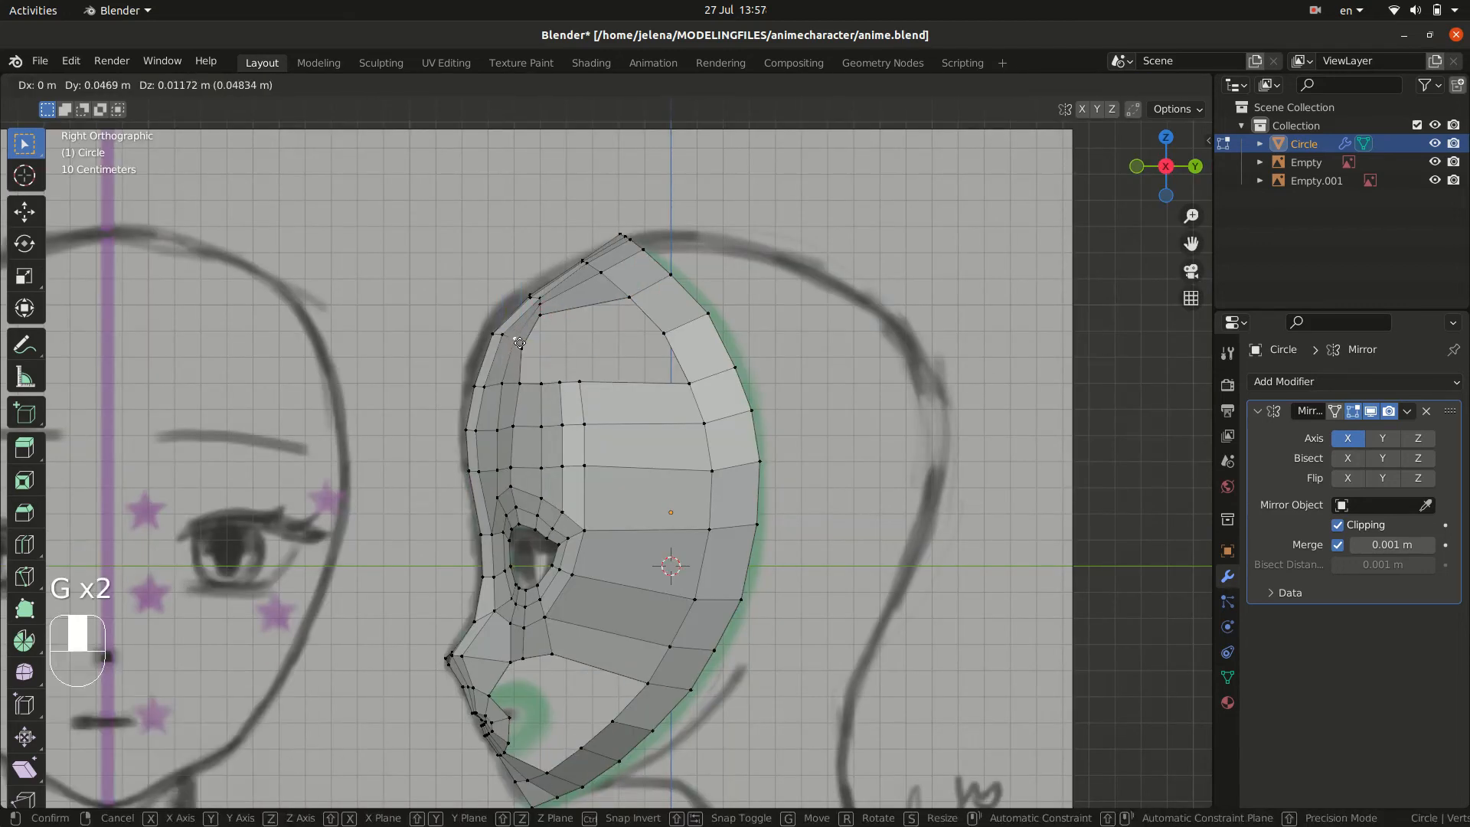
click(516, 340)
- Move the extruded faces' upper outer vertex back about 0.07 m and adjust the vertices beside it to follow the forehead curve
key(g)
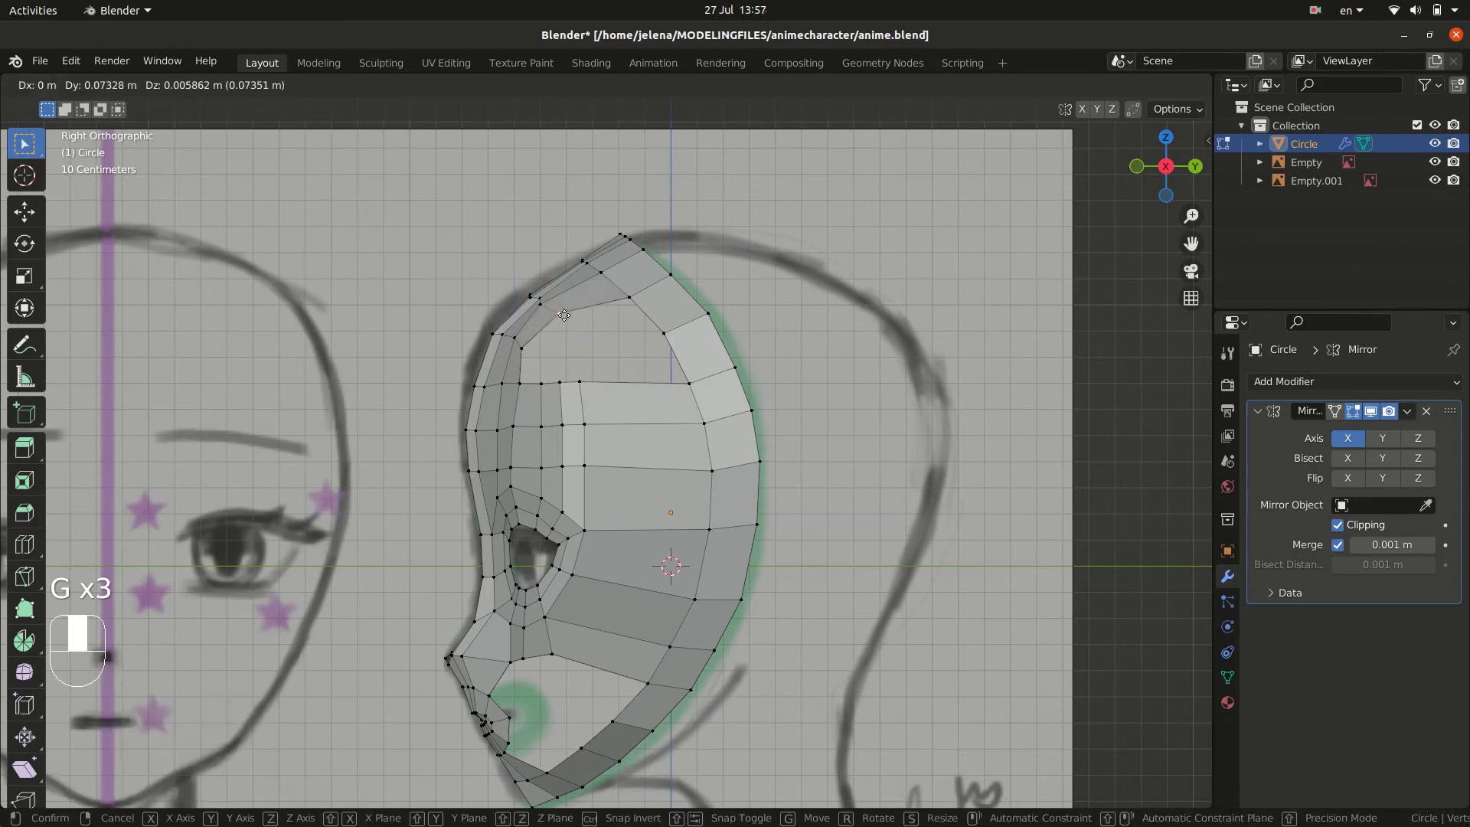
click(545, 307)
click(541, 303)
key(g)
click(542, 303)
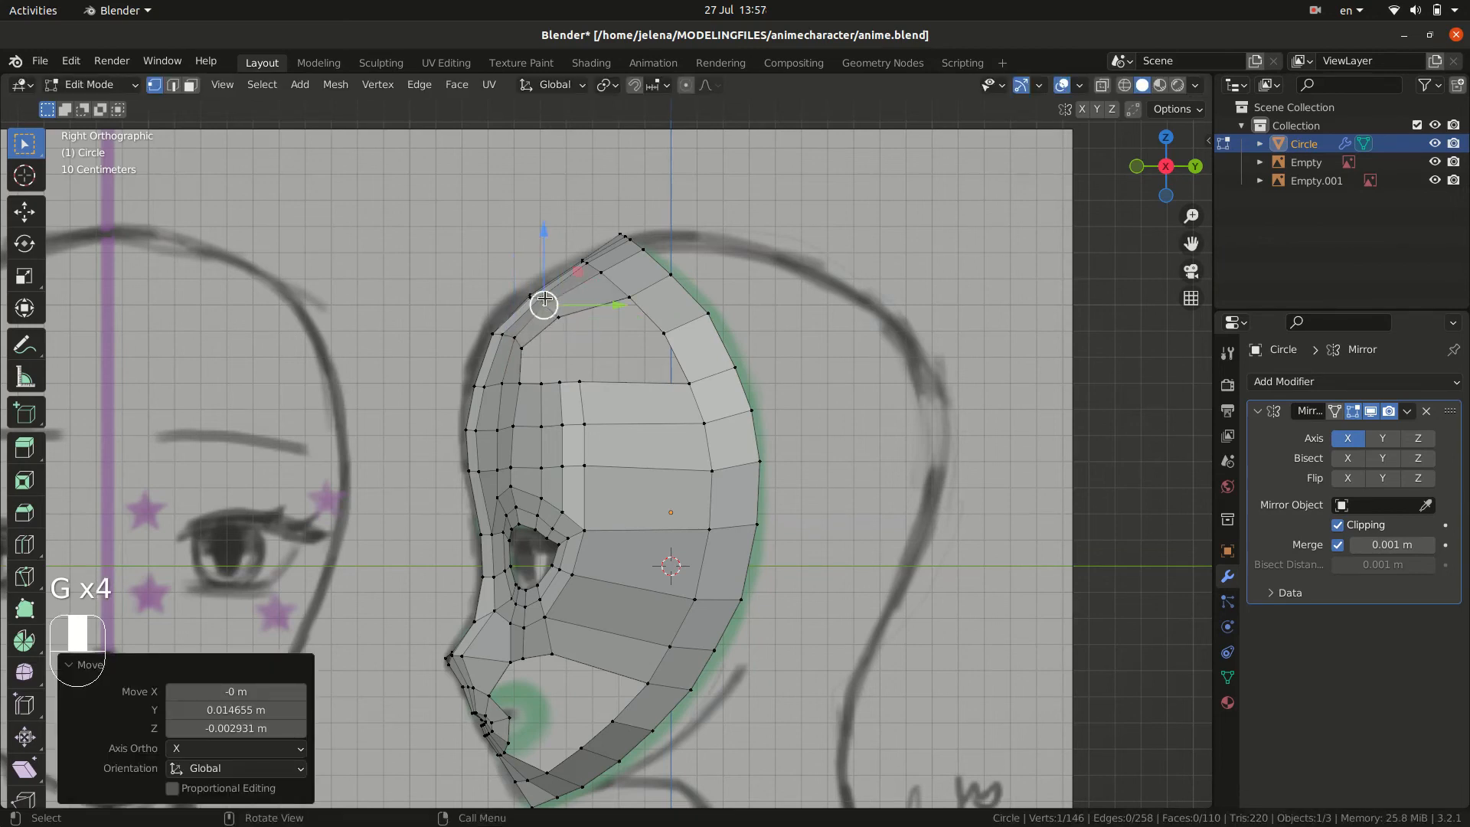
key(g)
click(540, 304)
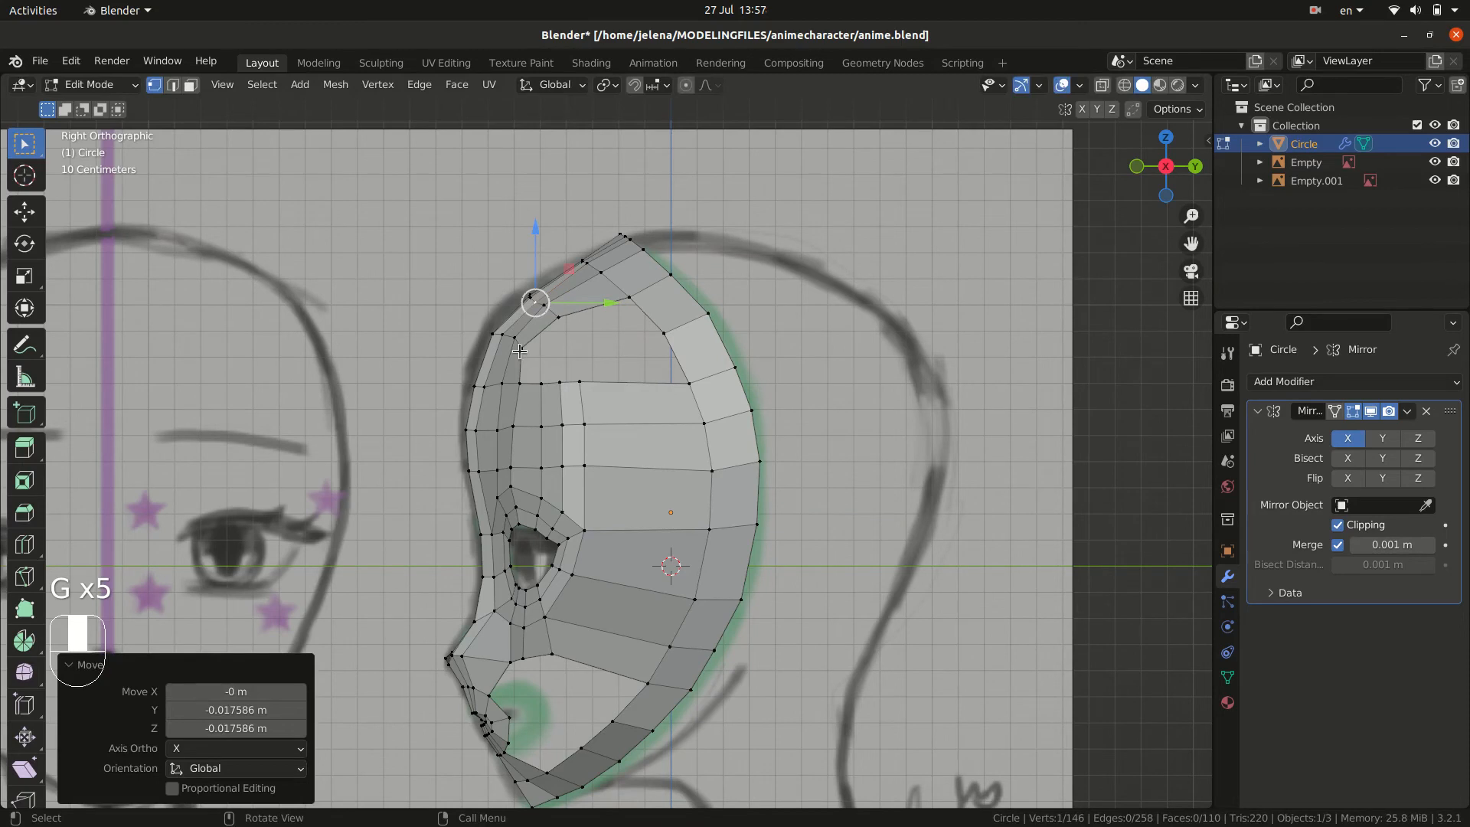
- Move the opening's lower front vertex 0.041 m back and 0.023 m up, and its upper rear vertex 0.018 m forward and 0.035 m up
key(g)
click(531, 343)
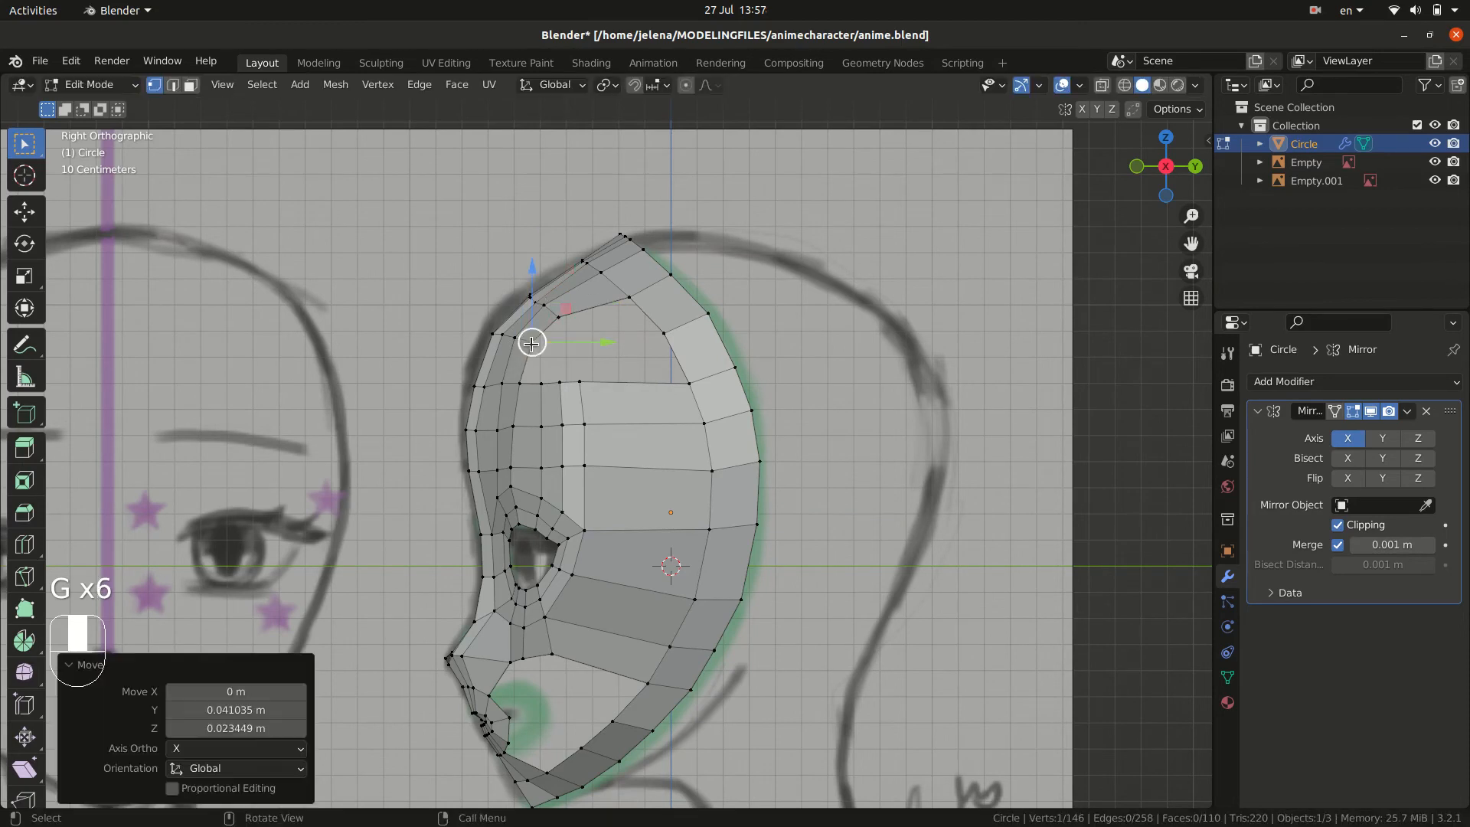
click(624, 307)
key(g)
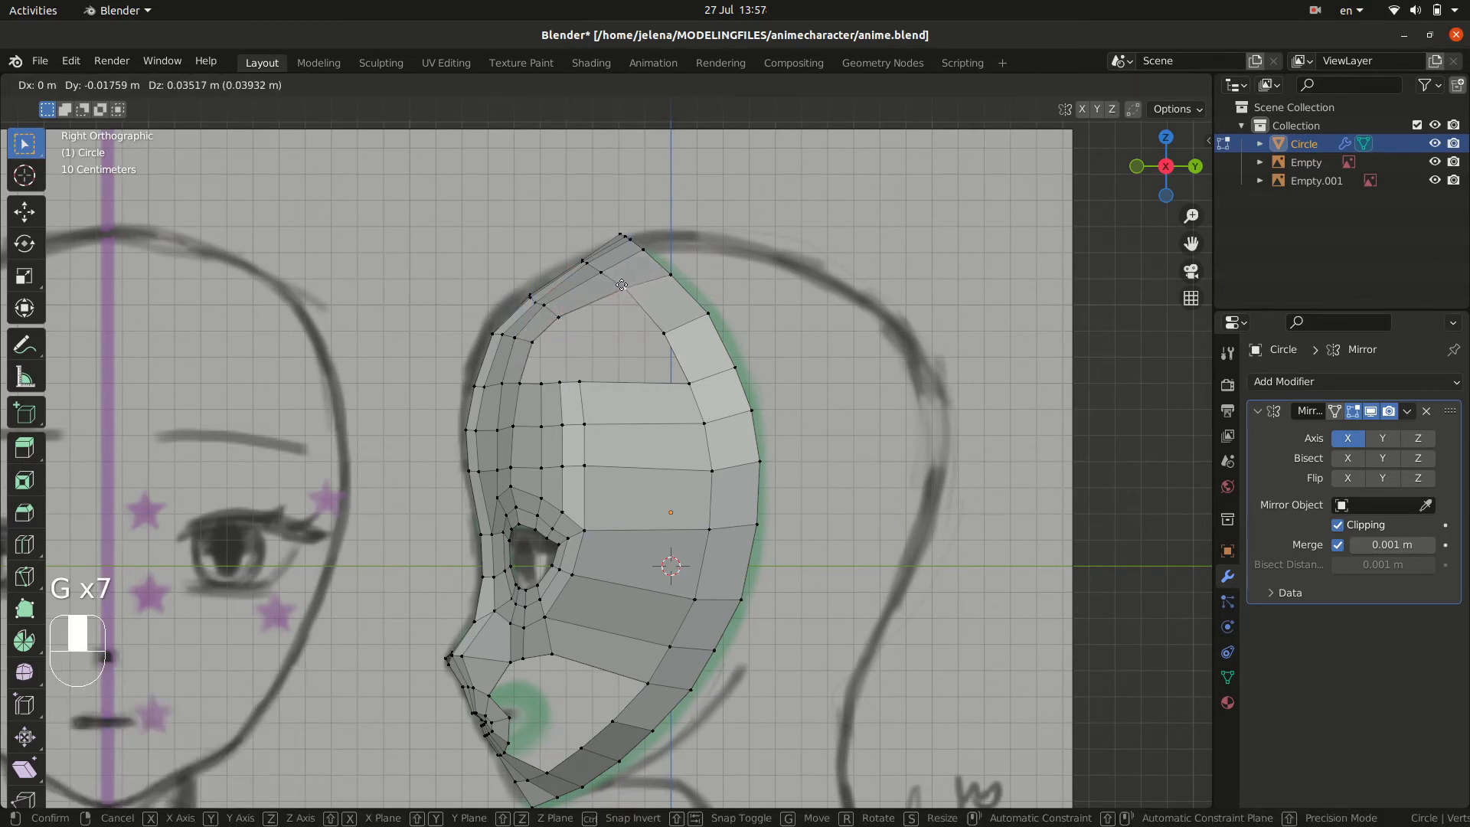
click(622, 285)
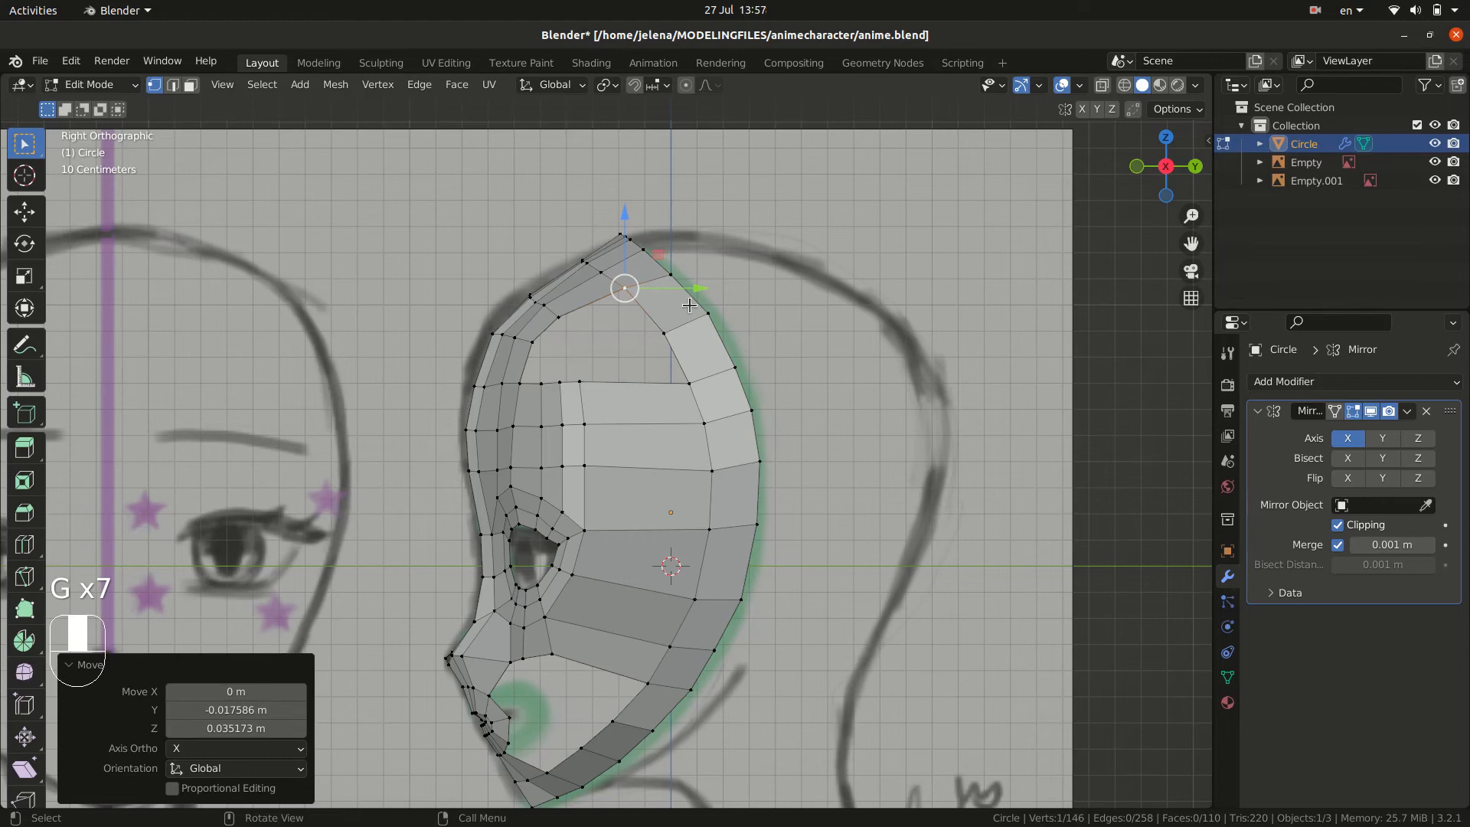
- Extrude the opening's two upper front edges 0.111 m back and 0.111 m down, and scale the new edges to 0.573
shift+click(531, 343)
shift+click(559, 316)
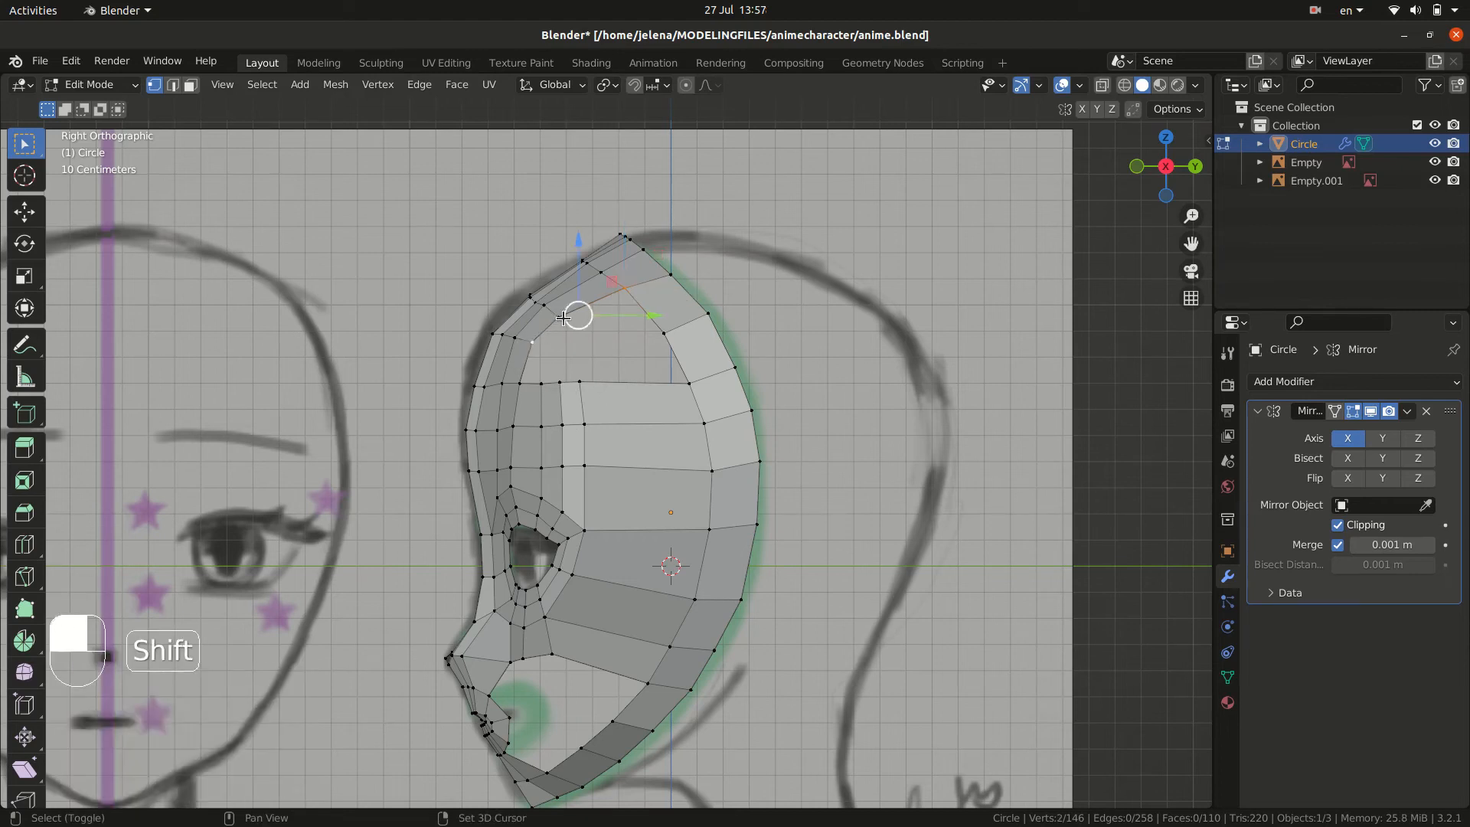
key(e)
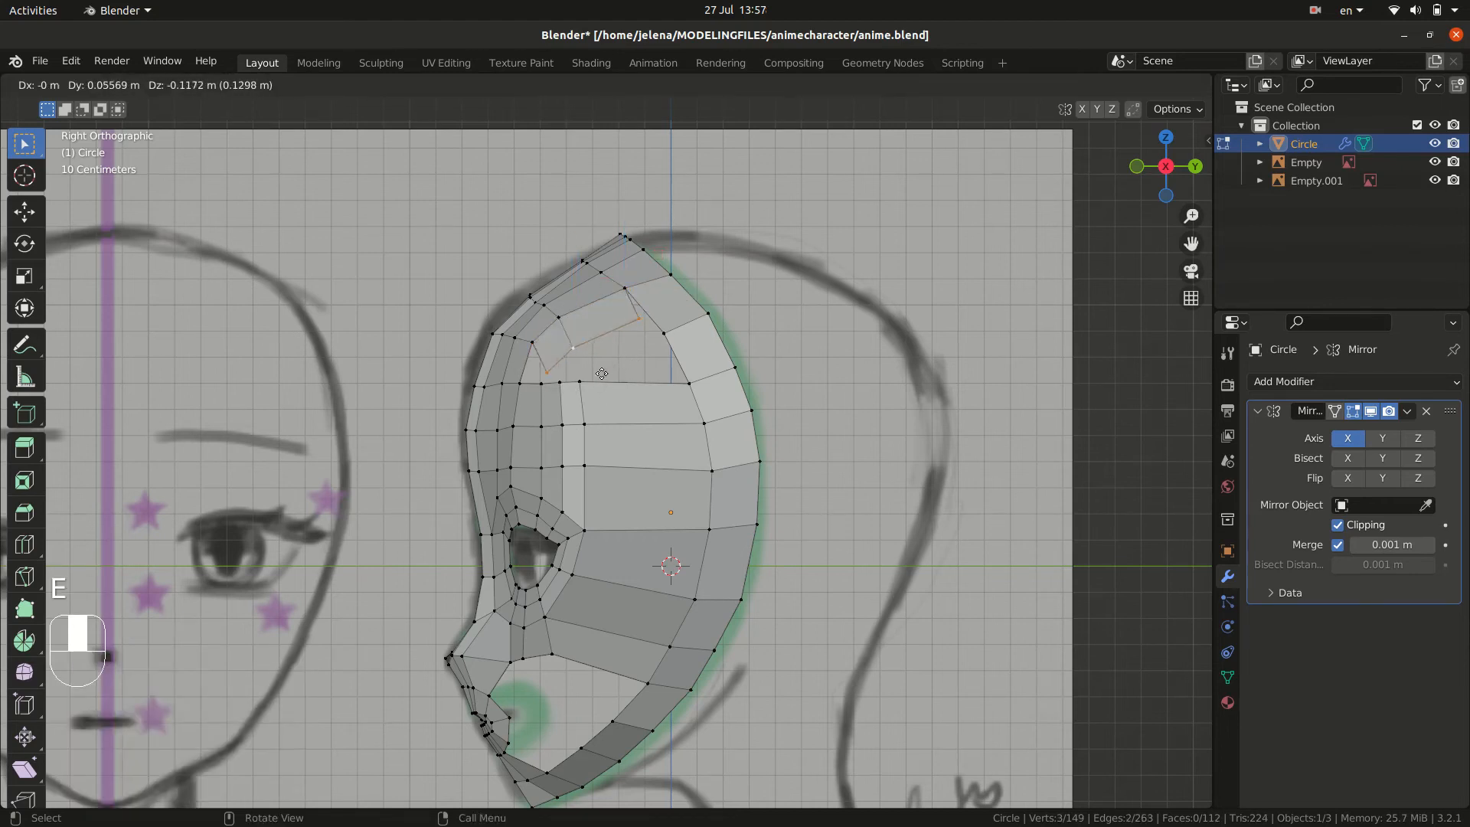
click(619, 369)
key(s)
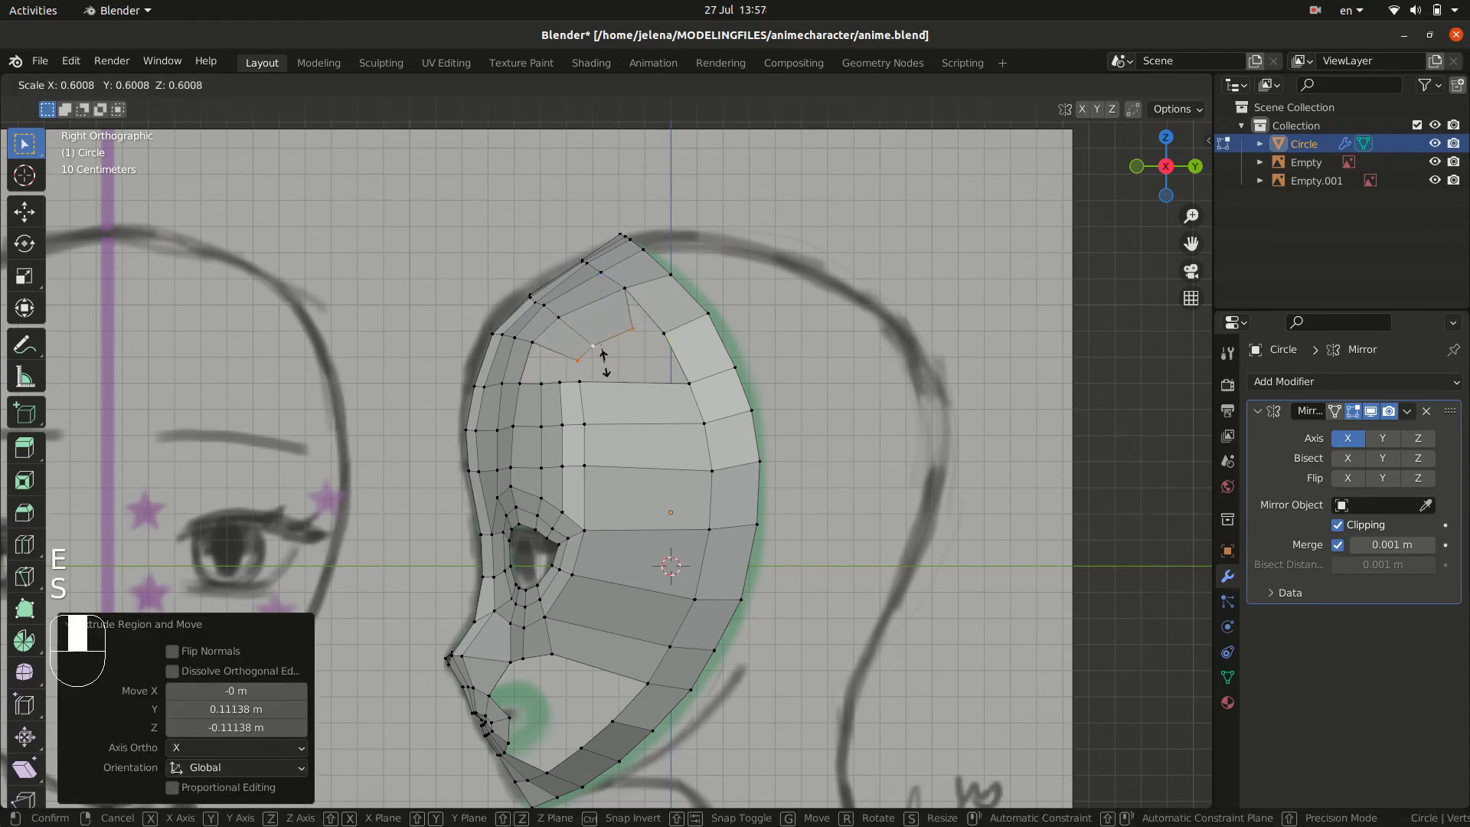
click(603, 362)
- In the front view, move the extruded edges about 0.152 m outward and 0.038 m down
key(KP_1)
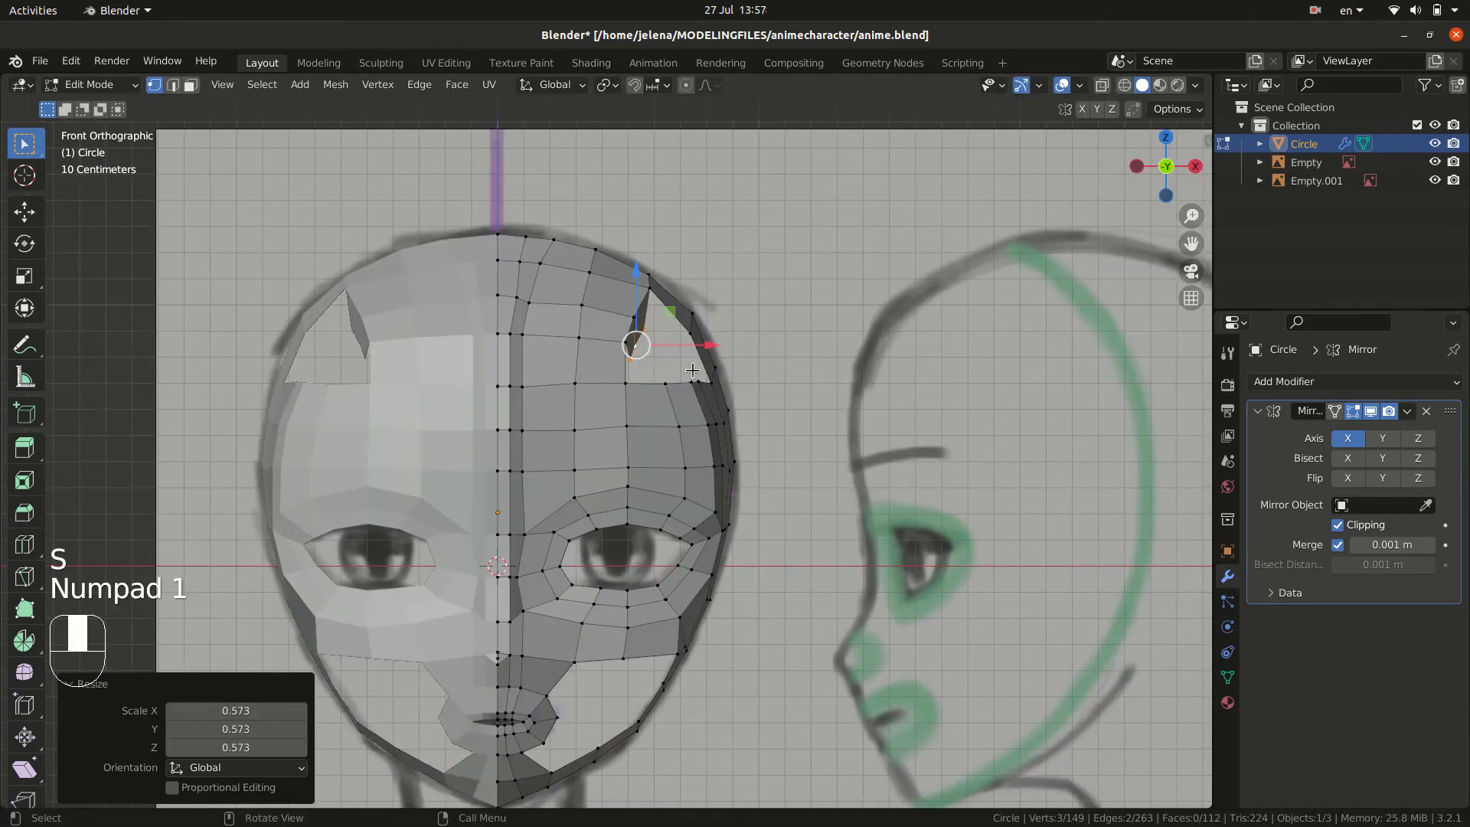
key(g)
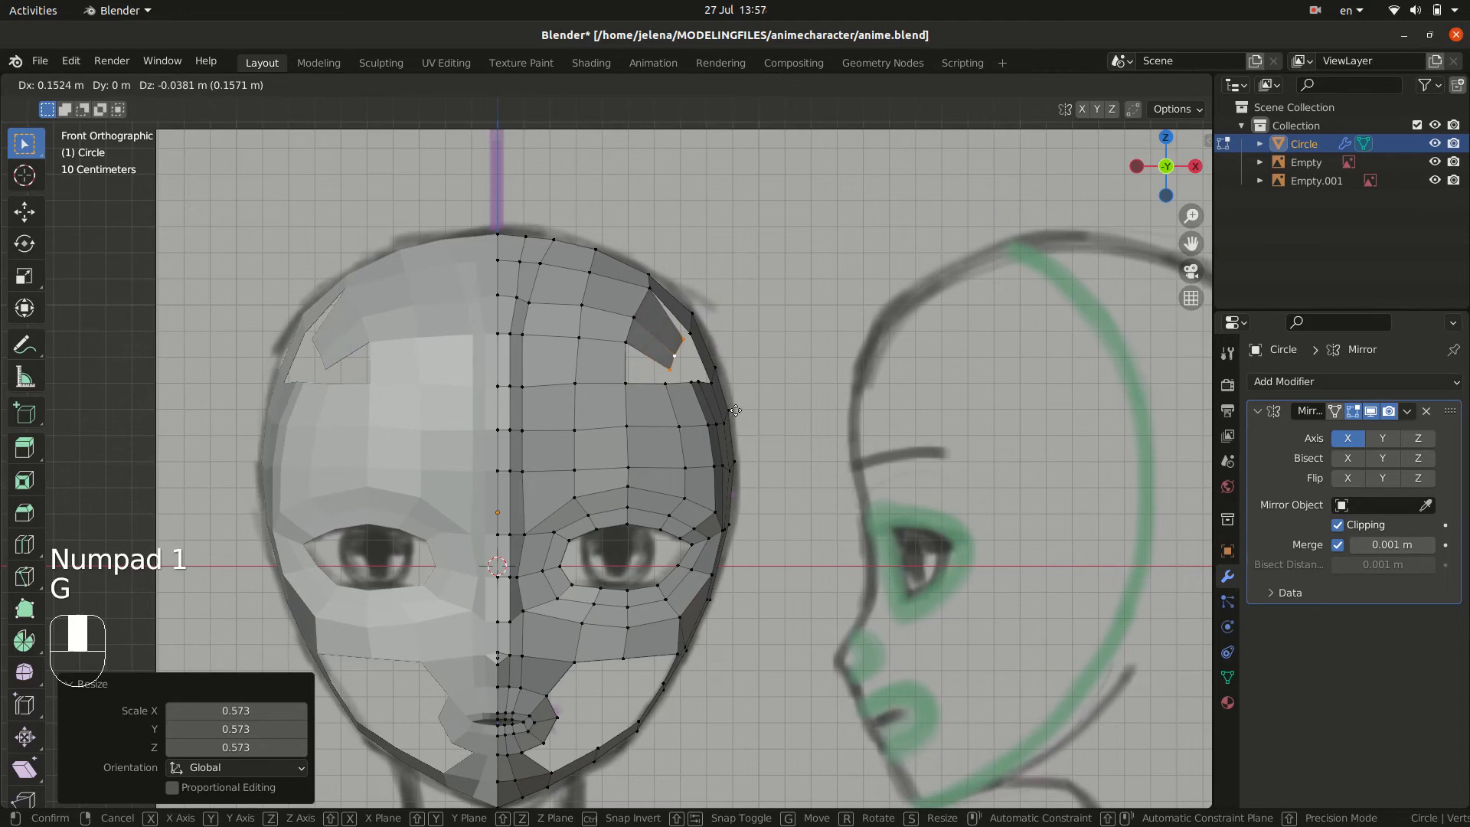
click(707, 396)
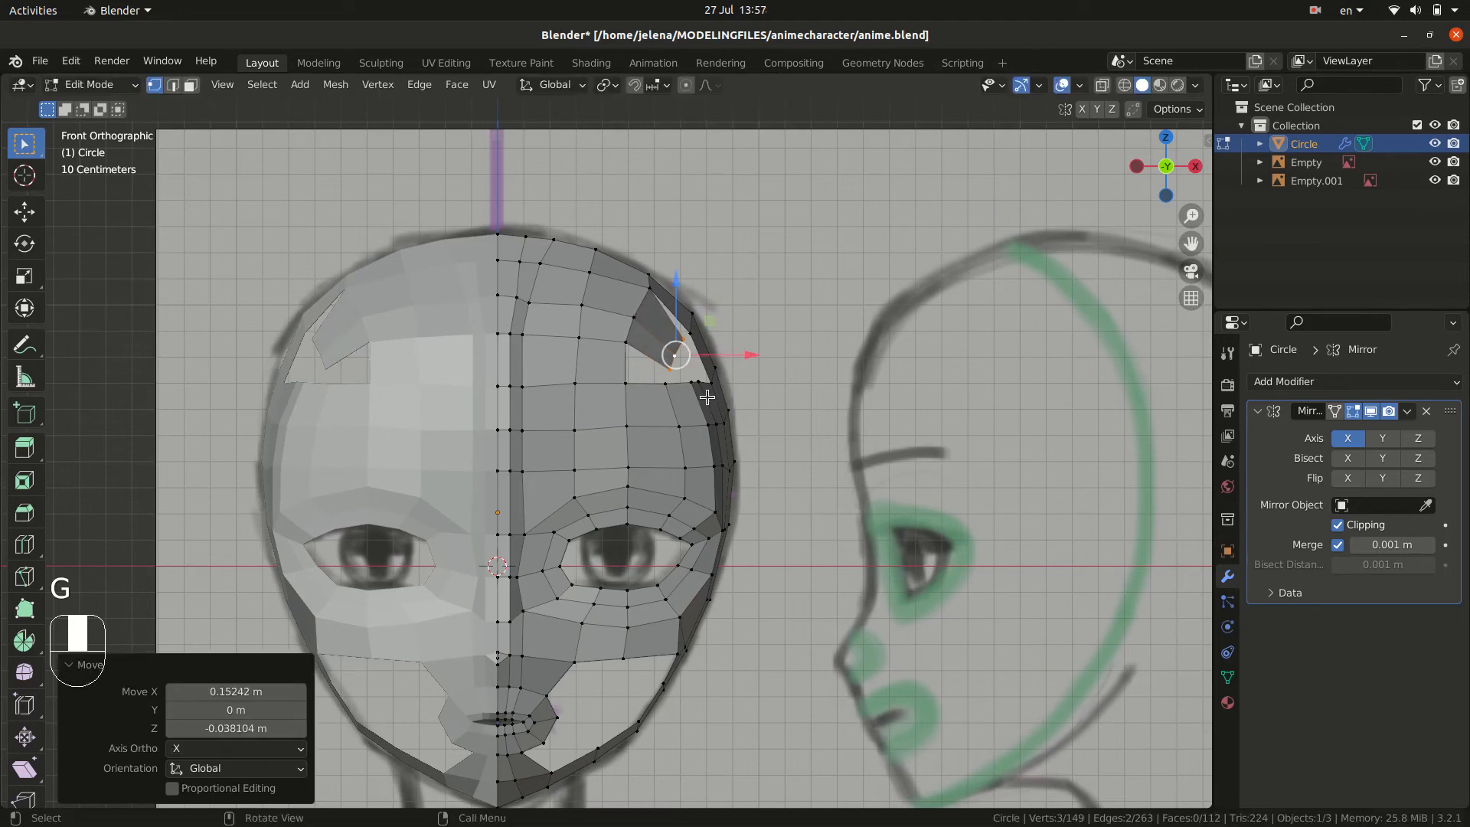
- Fill the face between the extruded strip's inner end and the second forehead row below it
click(662, 387)
shift+click(624, 383)
shift+click(621, 345)
shift+click(669, 365)
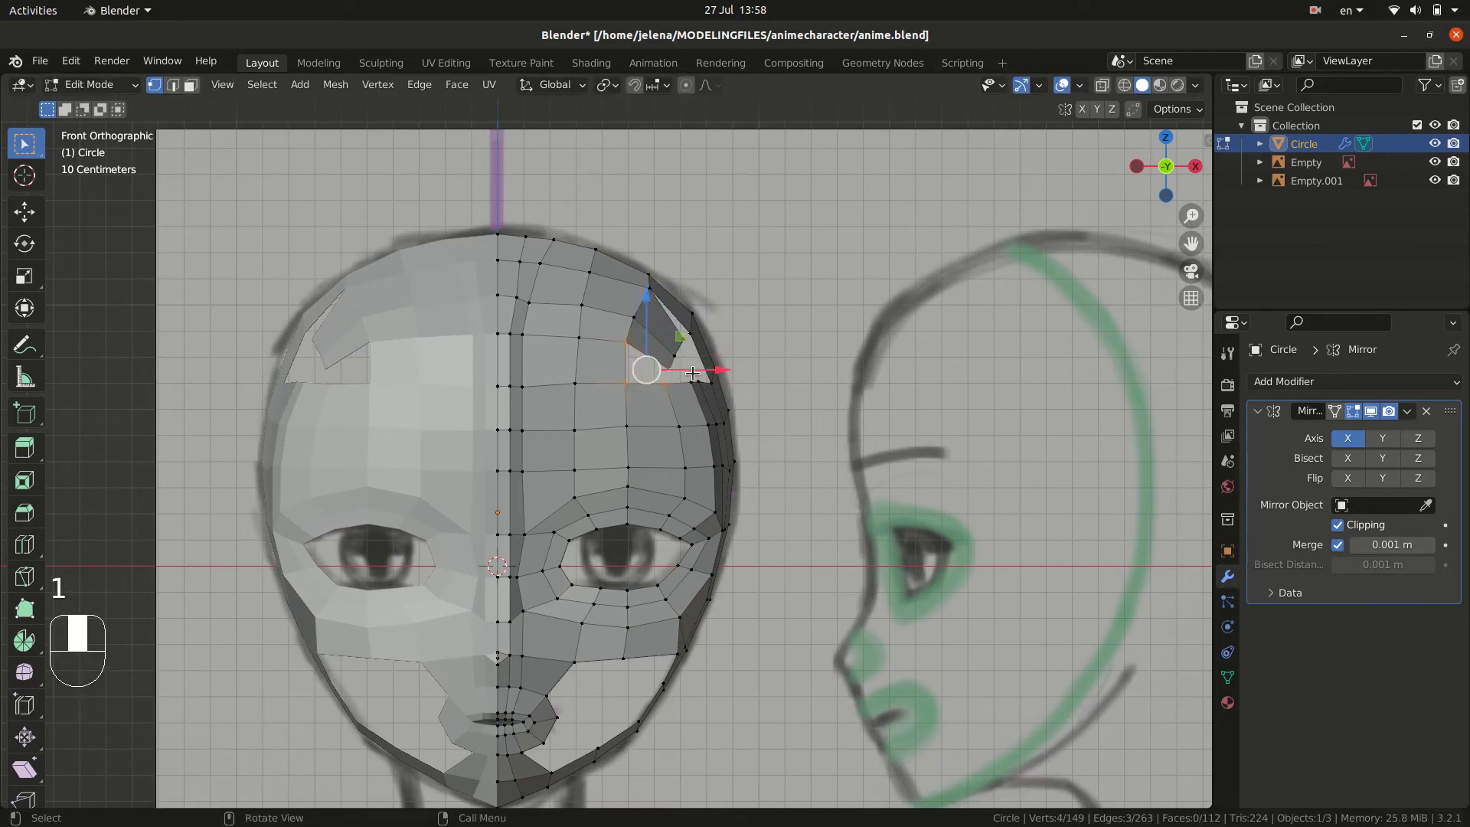
key(f)
- Merge the extruded forehead strip's outer end vertex into the neighbouring vertex on the opening's rear edge, using At Last
click(683, 335)
middle_drag(682, 336, 714, 341)
shift+click(709, 340)
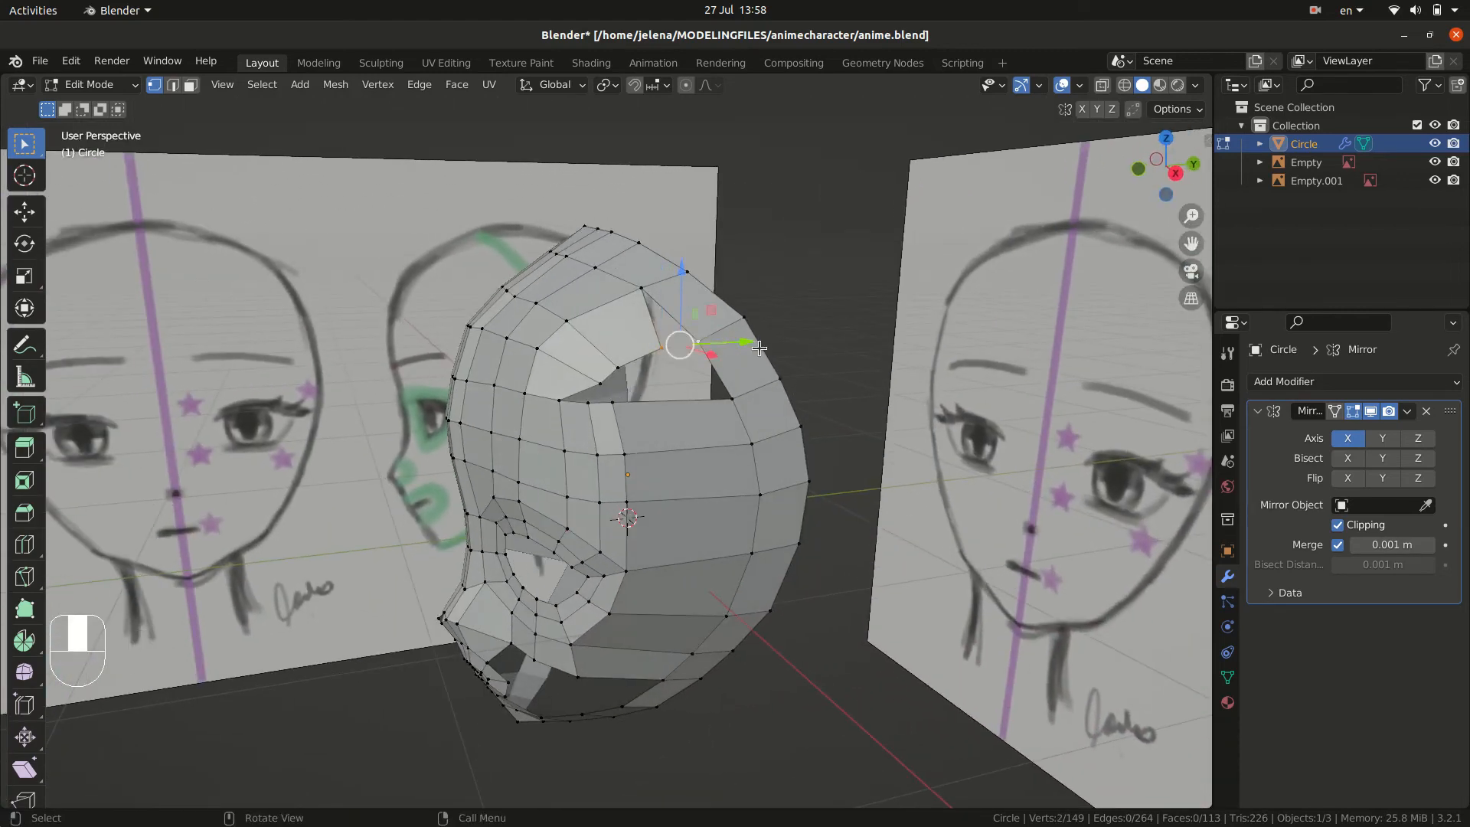
key(m)
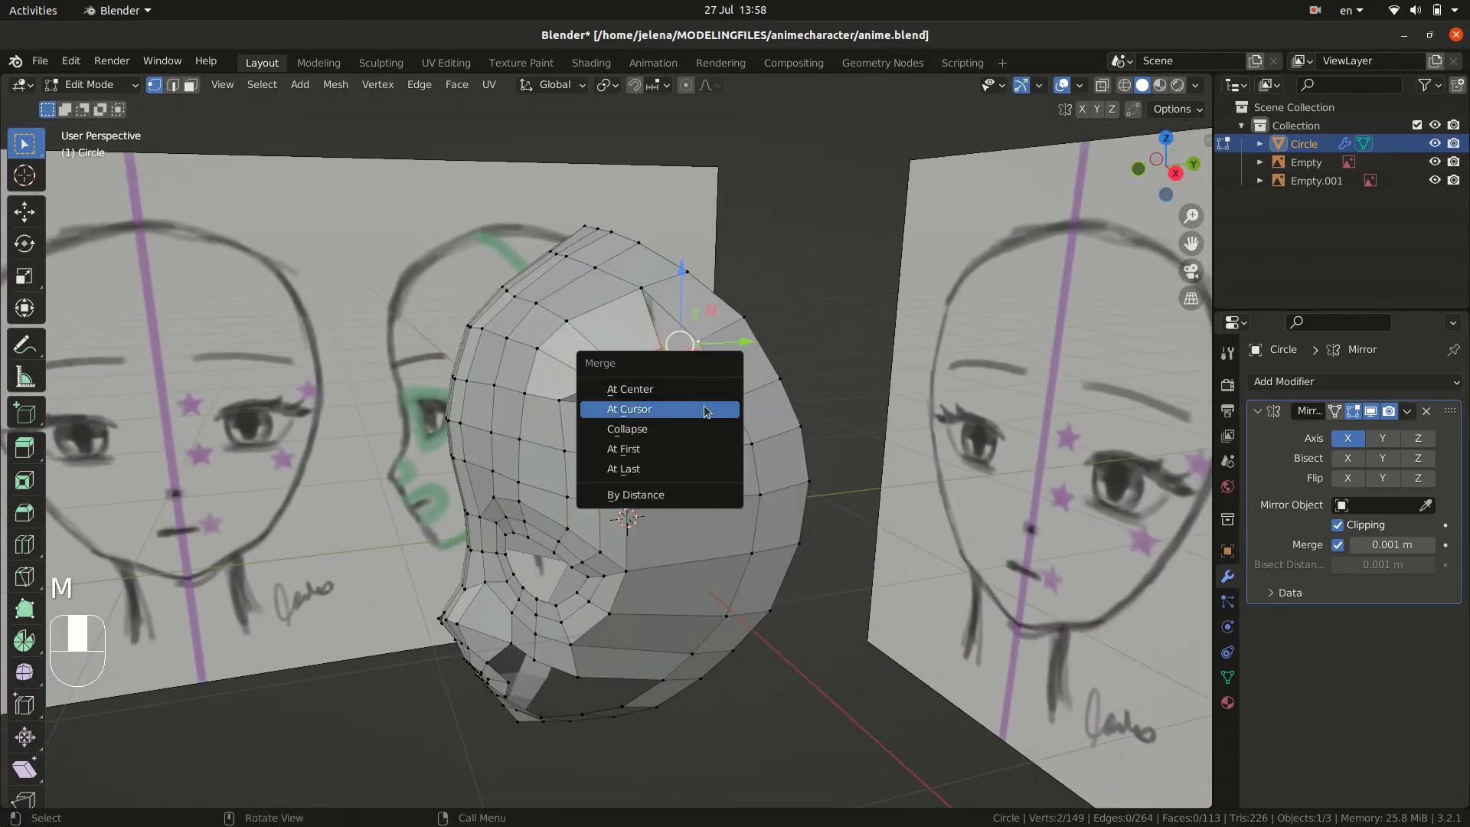
click(684, 468)
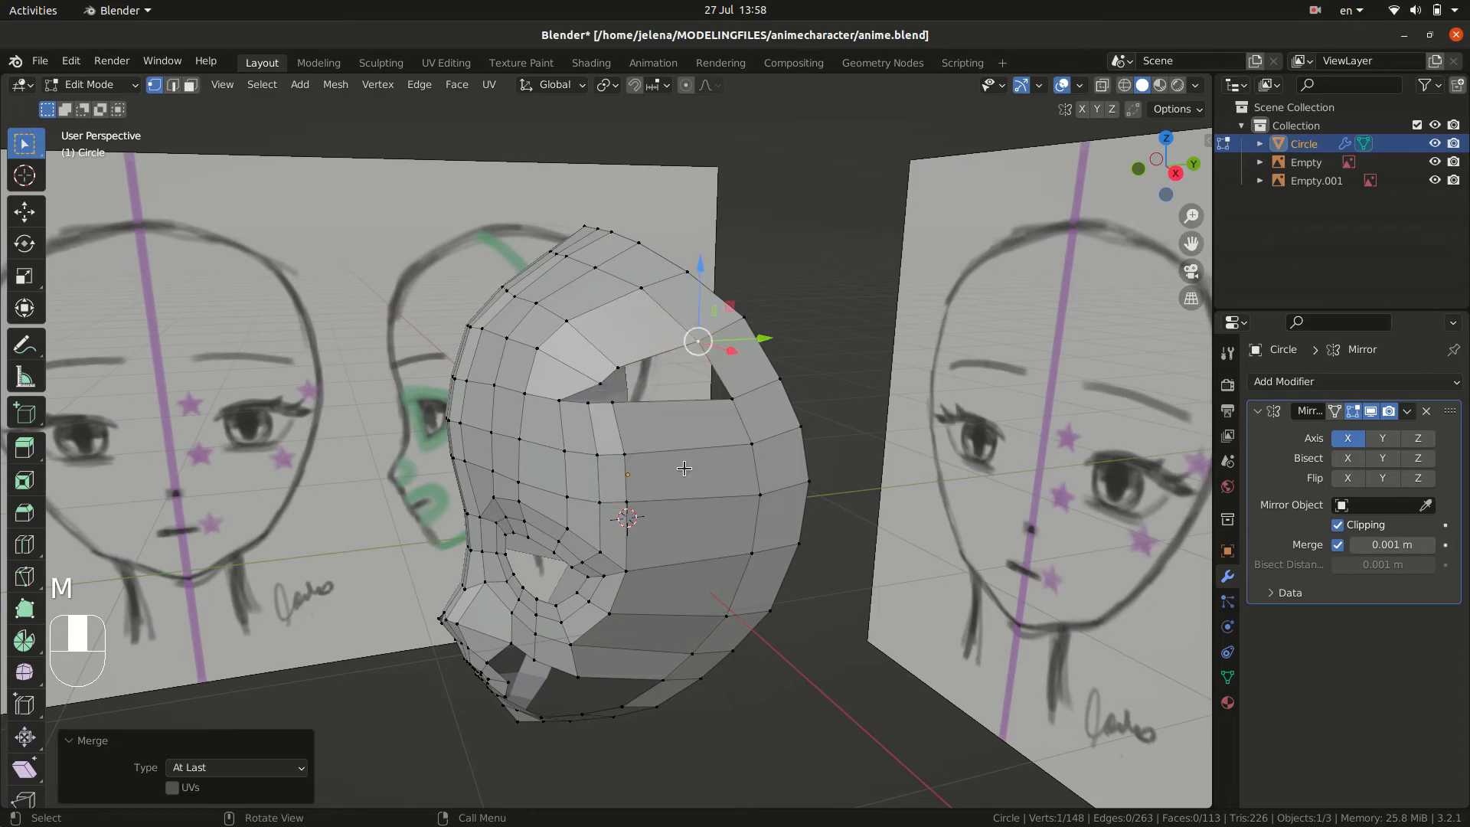
- Move the strip's middle lower vertex about 0.027 m inward, 0.049 m forward and 0.035 m up
click(617, 366)
key(g)
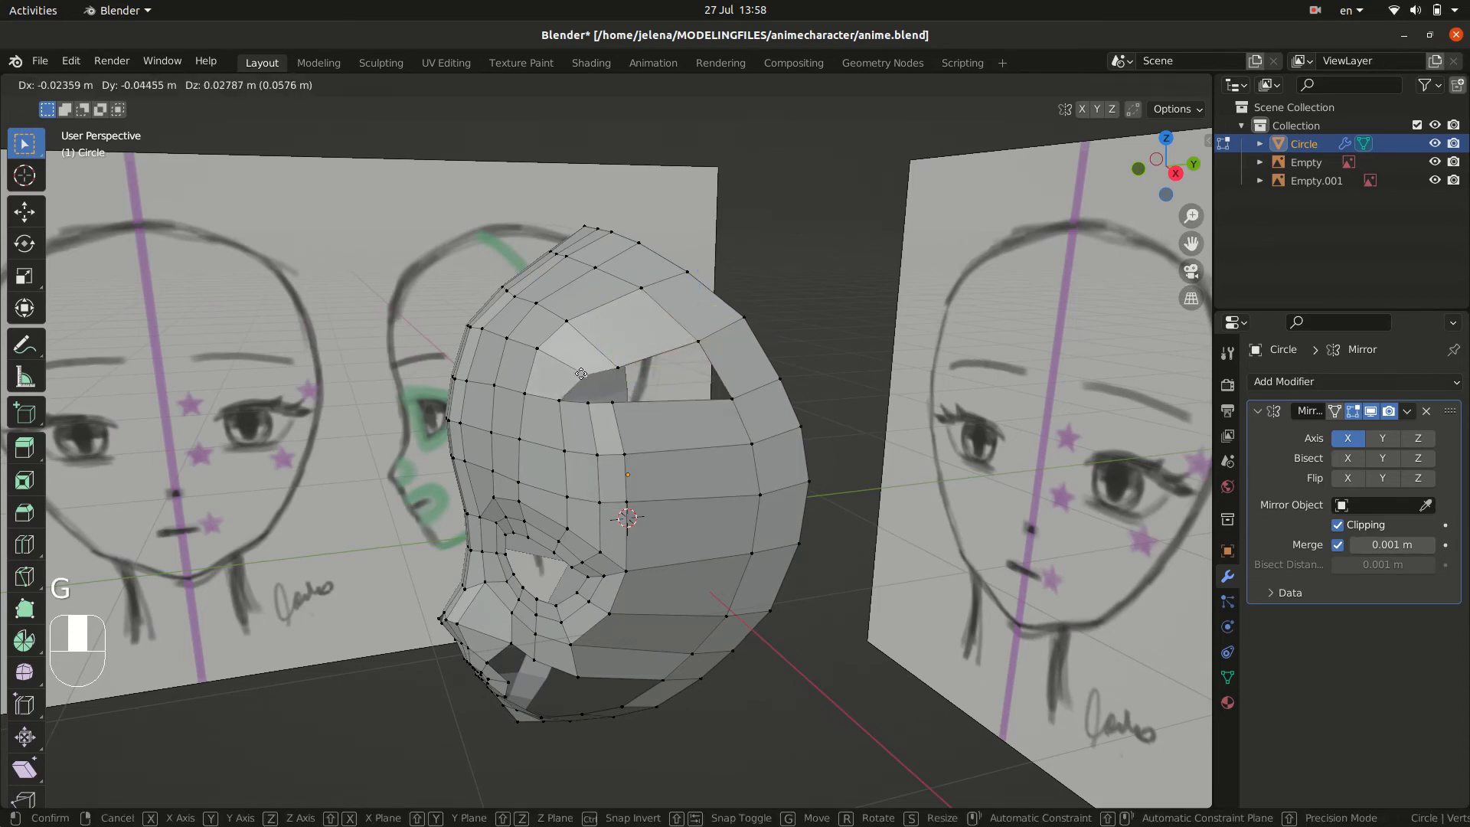
click(581, 371)
middle_drag(667, 412, 659, 383)
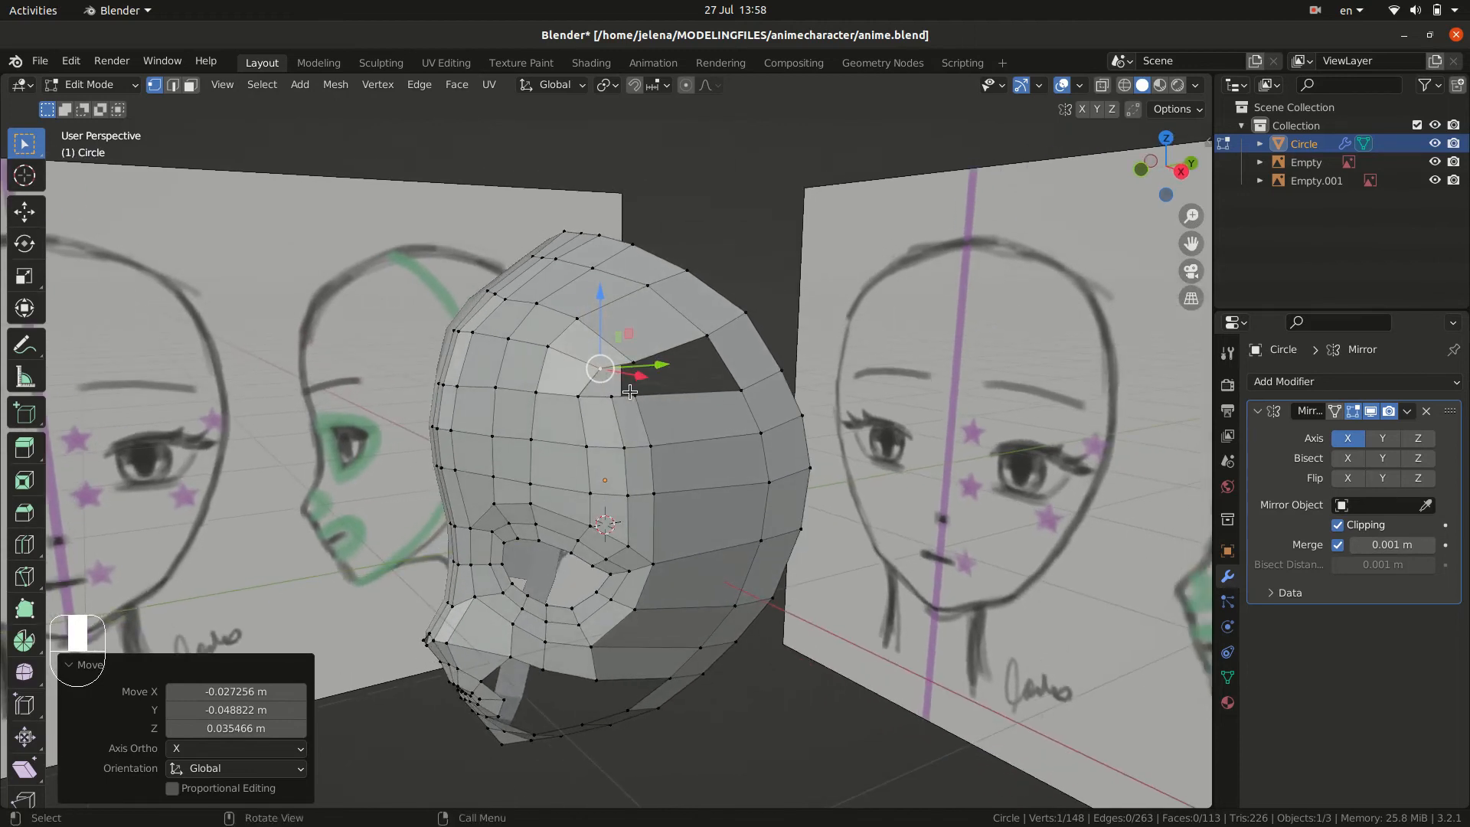
- Fill the rear part of the forehead opening with a face from its rear side edge
key(2)
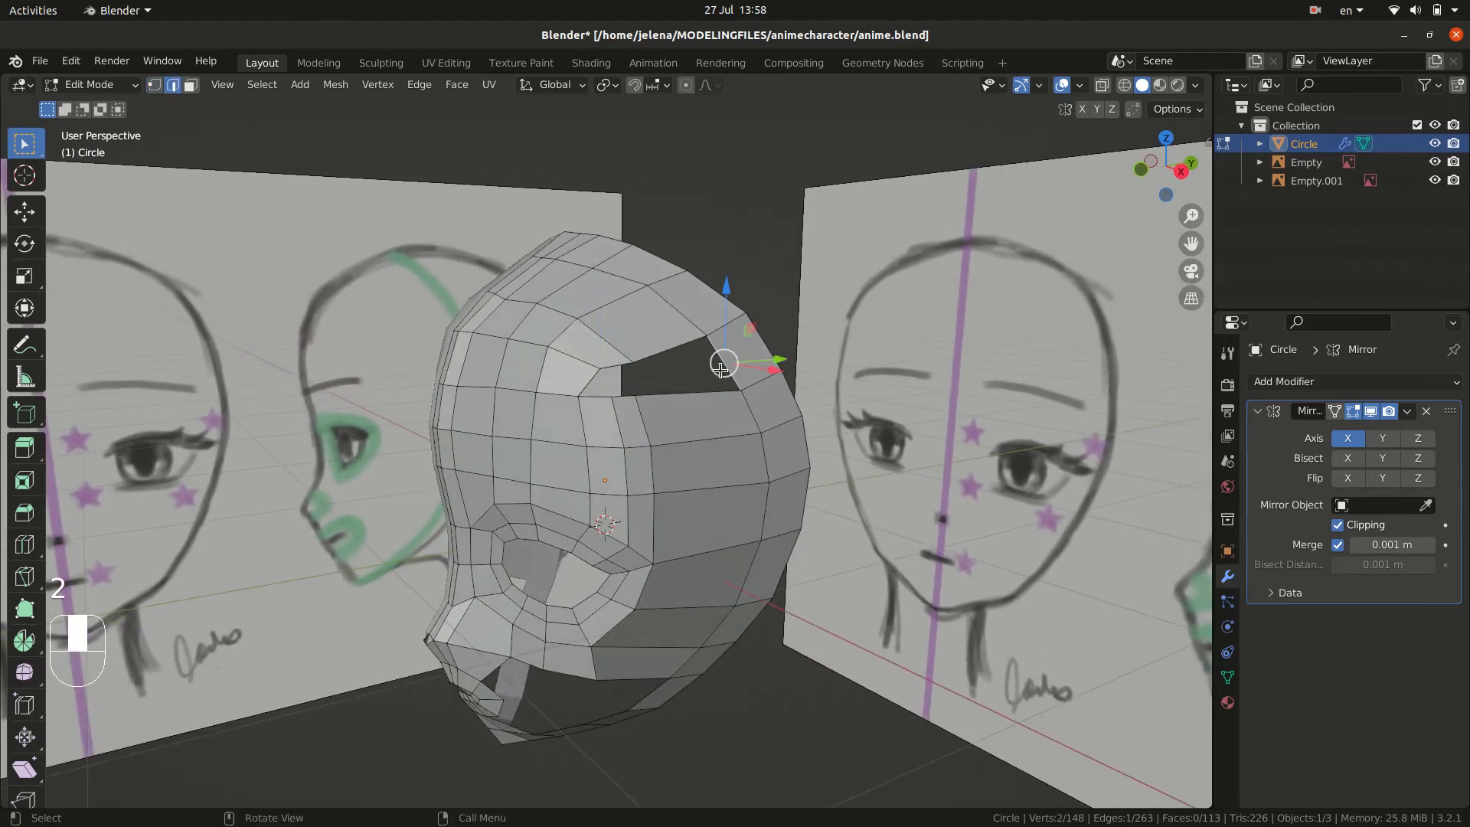
key(f)
middle_drag(633, 370, 659, 371)
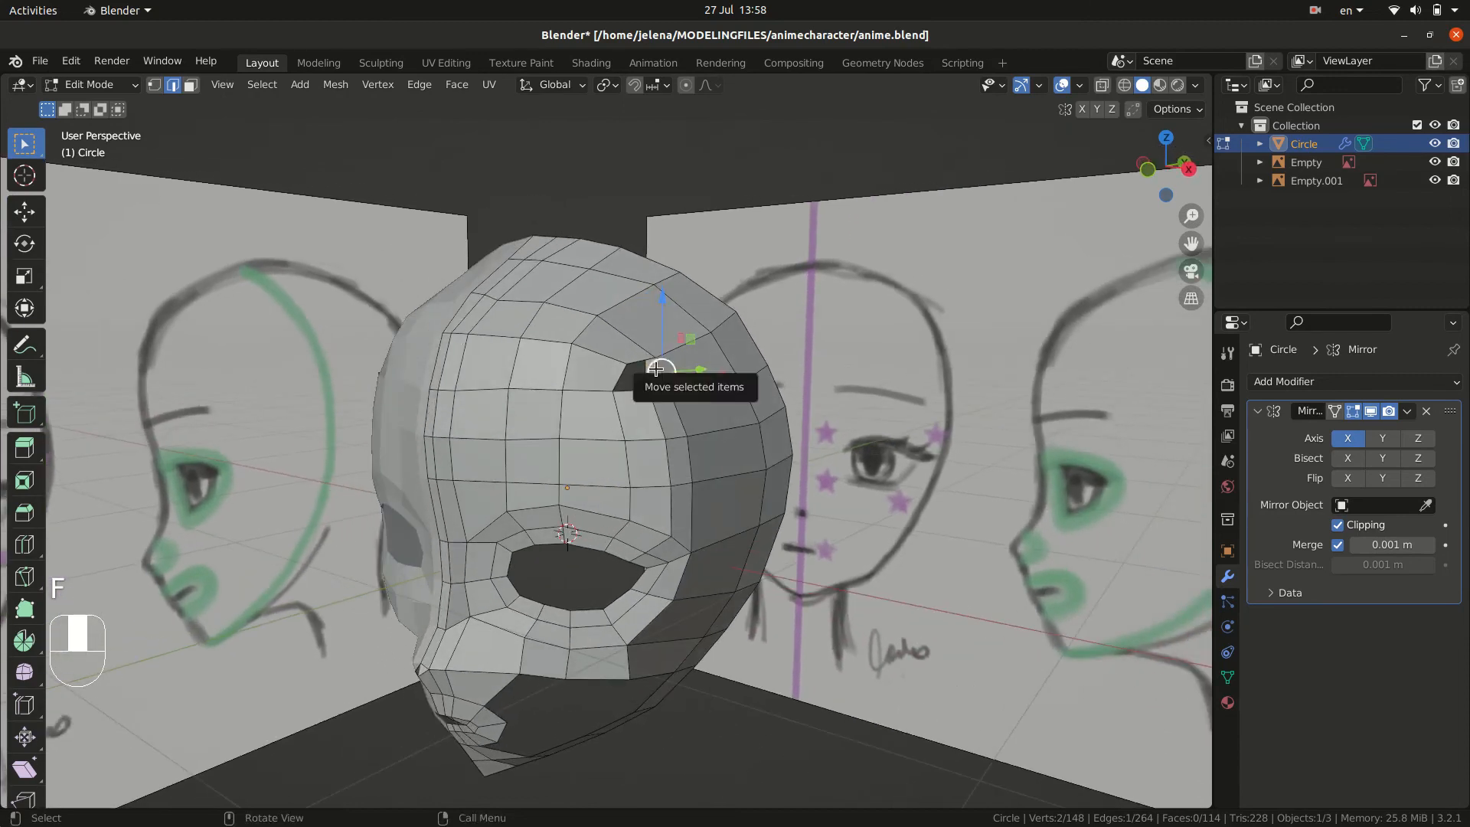
- In the front view, move the remaining opening's top vertex about 0.03 m up
key(1)
key(KP_1)
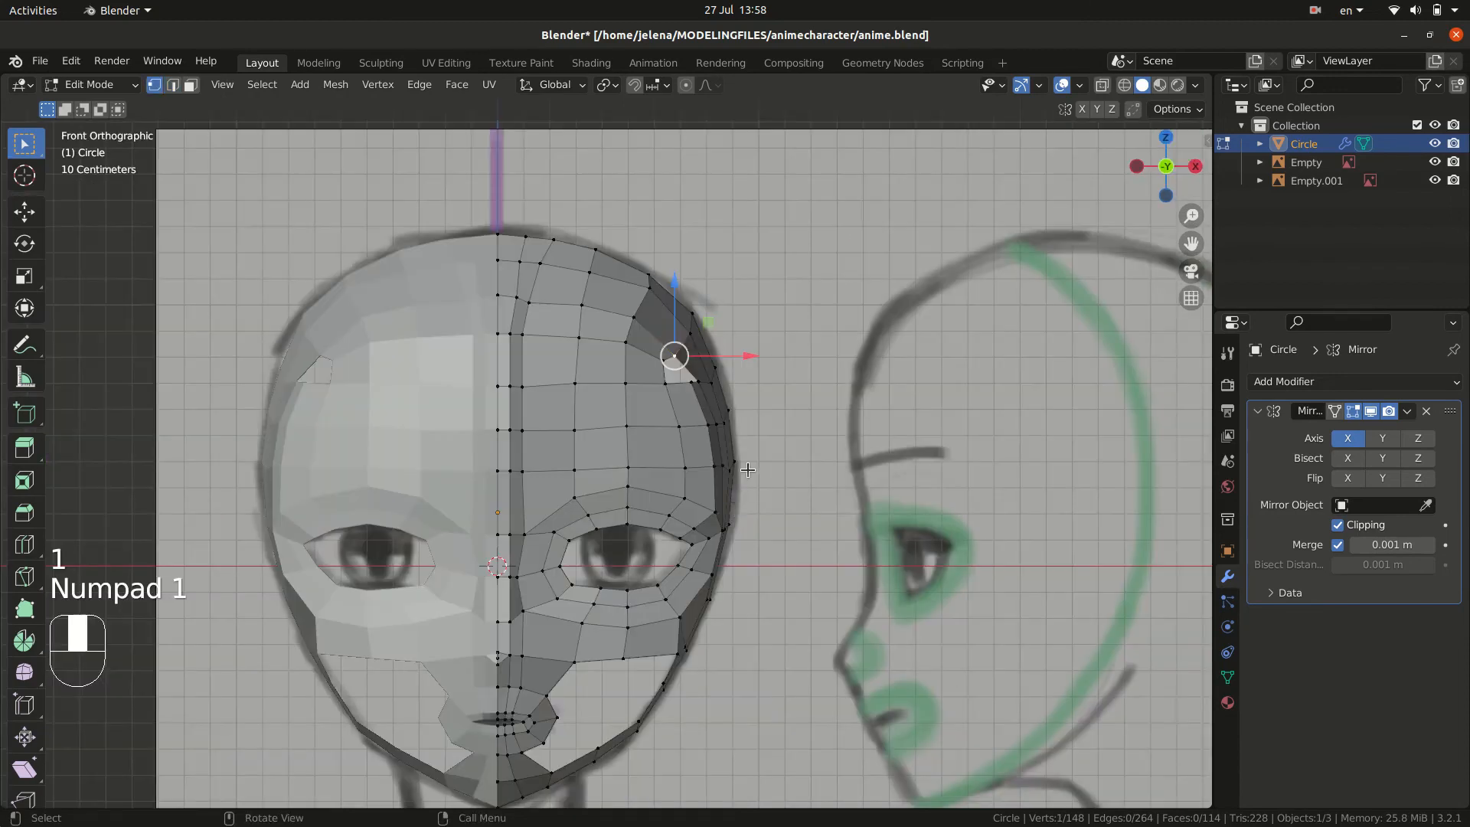
key(g)
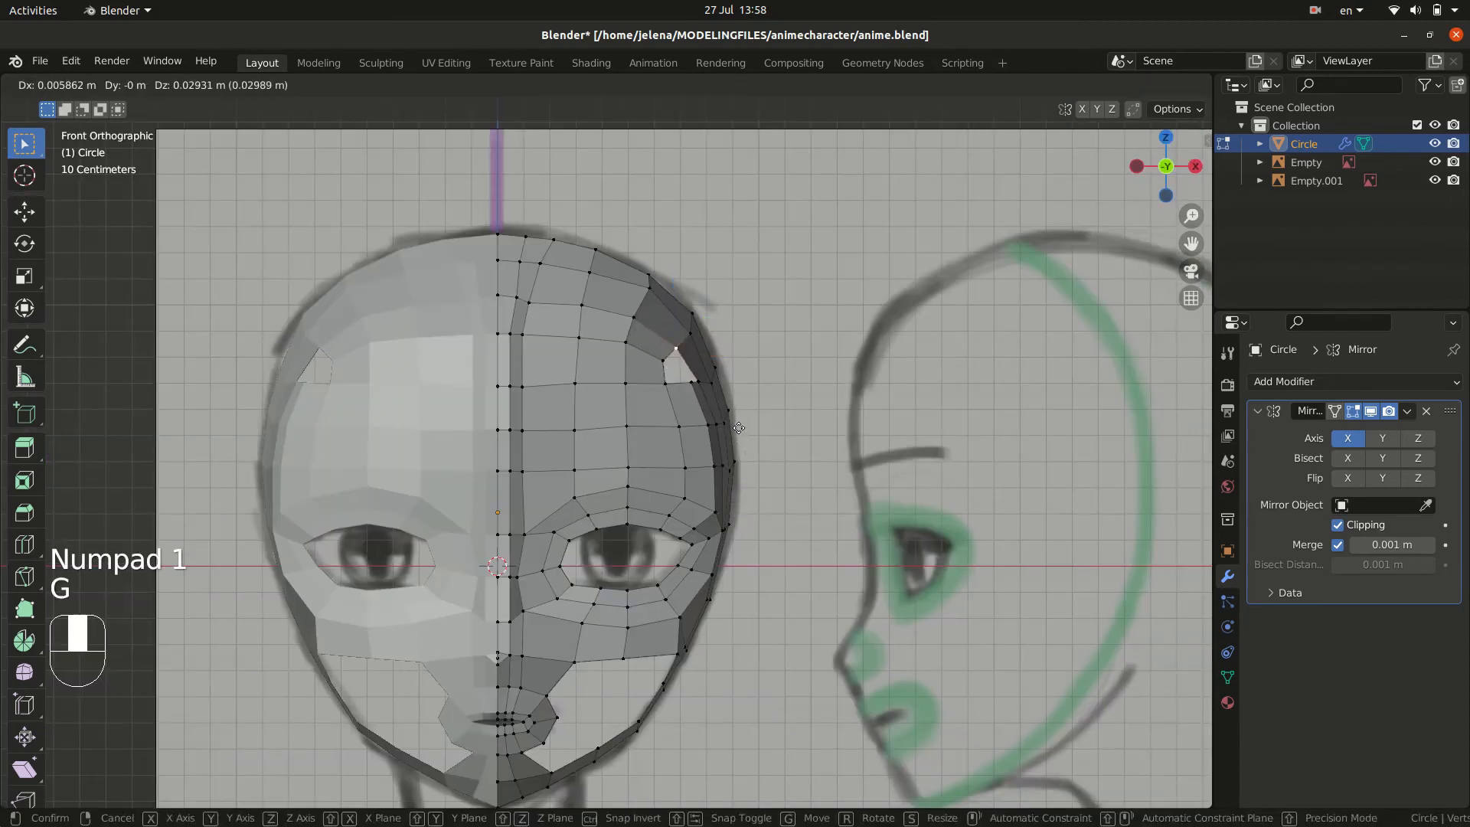
click(739, 425)
middle_drag(739, 425, 588, 366)
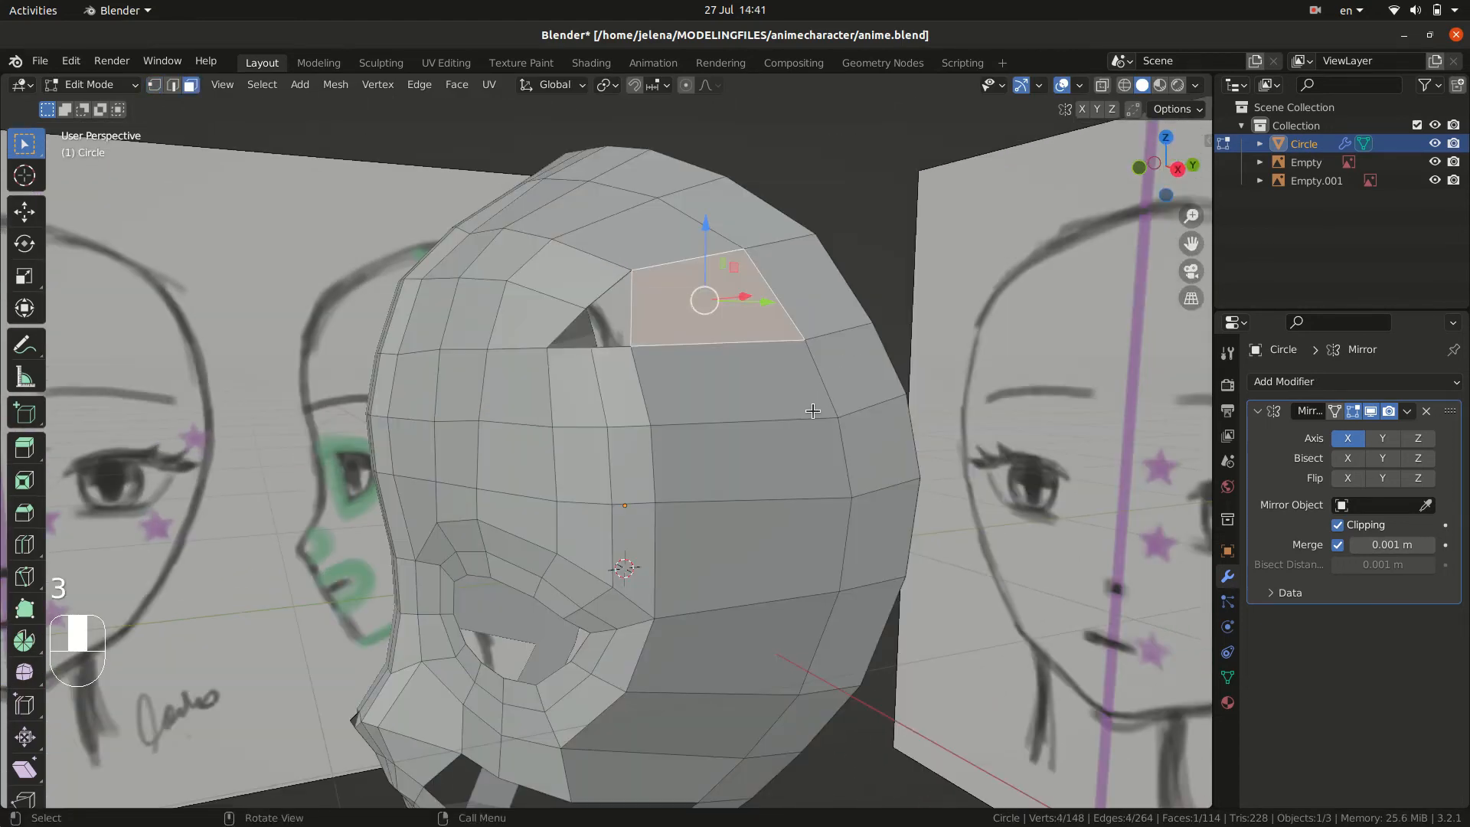
- Delete the large face at the rear of the opening and add one centred loop cut down the side of the head
key(x)
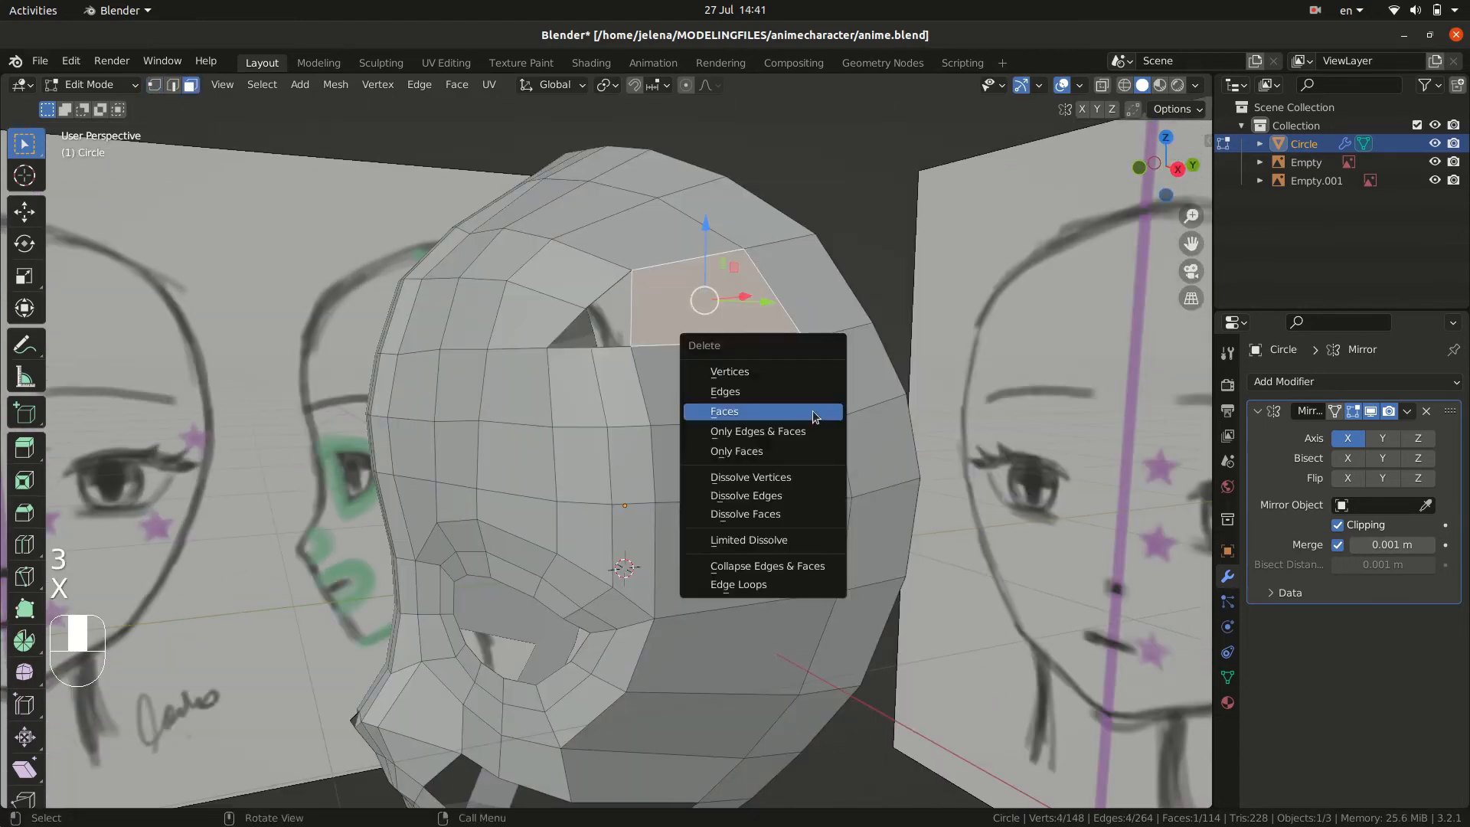
click(804, 401)
middle_drag(797, 417, 749, 508)
key(ctrl+r)
click(750, 514)
right_click(749, 513)
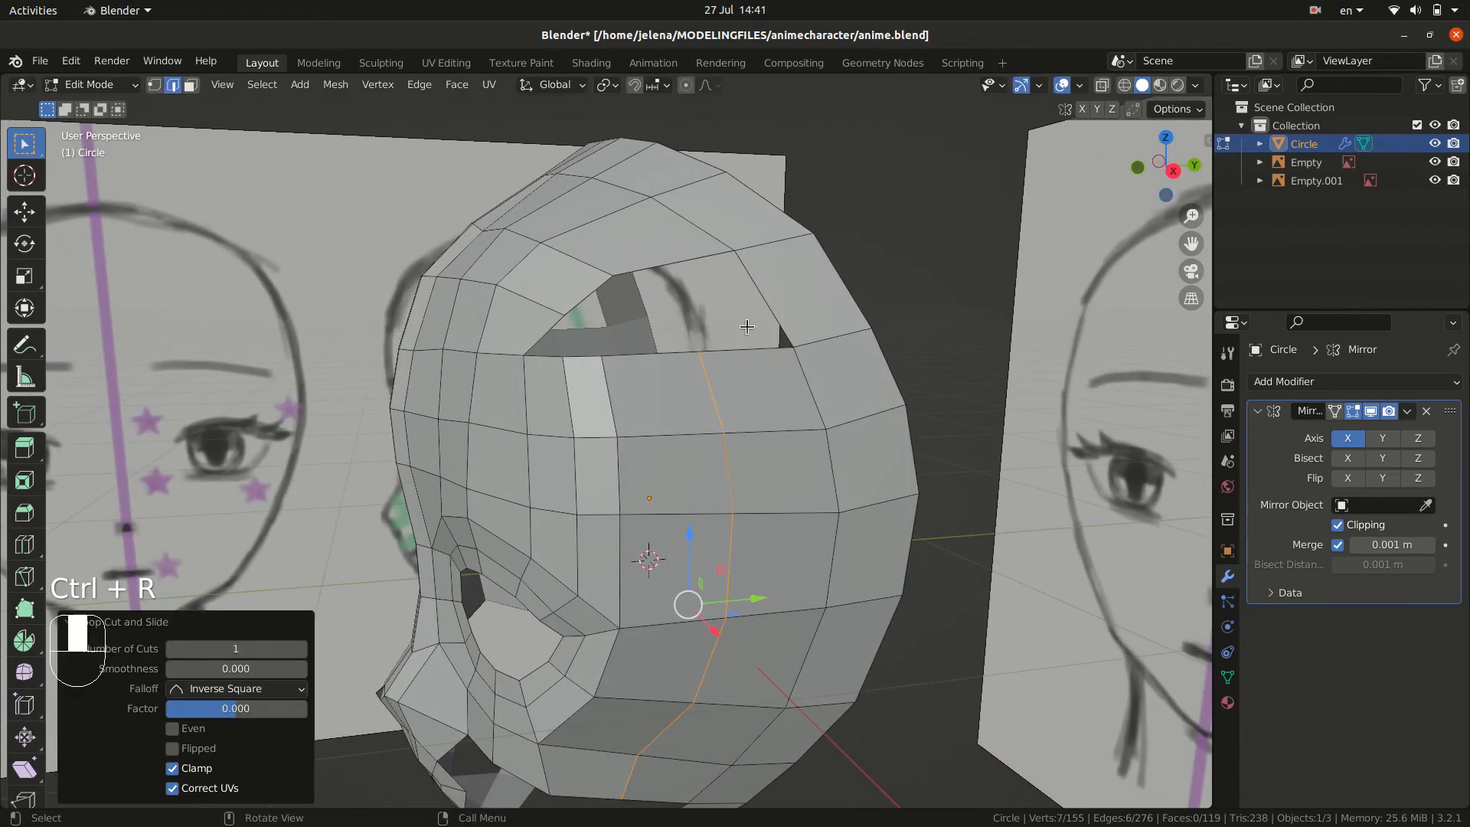
- Fill the opening forward from its rear edge with two consecutive faces
click(765, 308)
key(f)
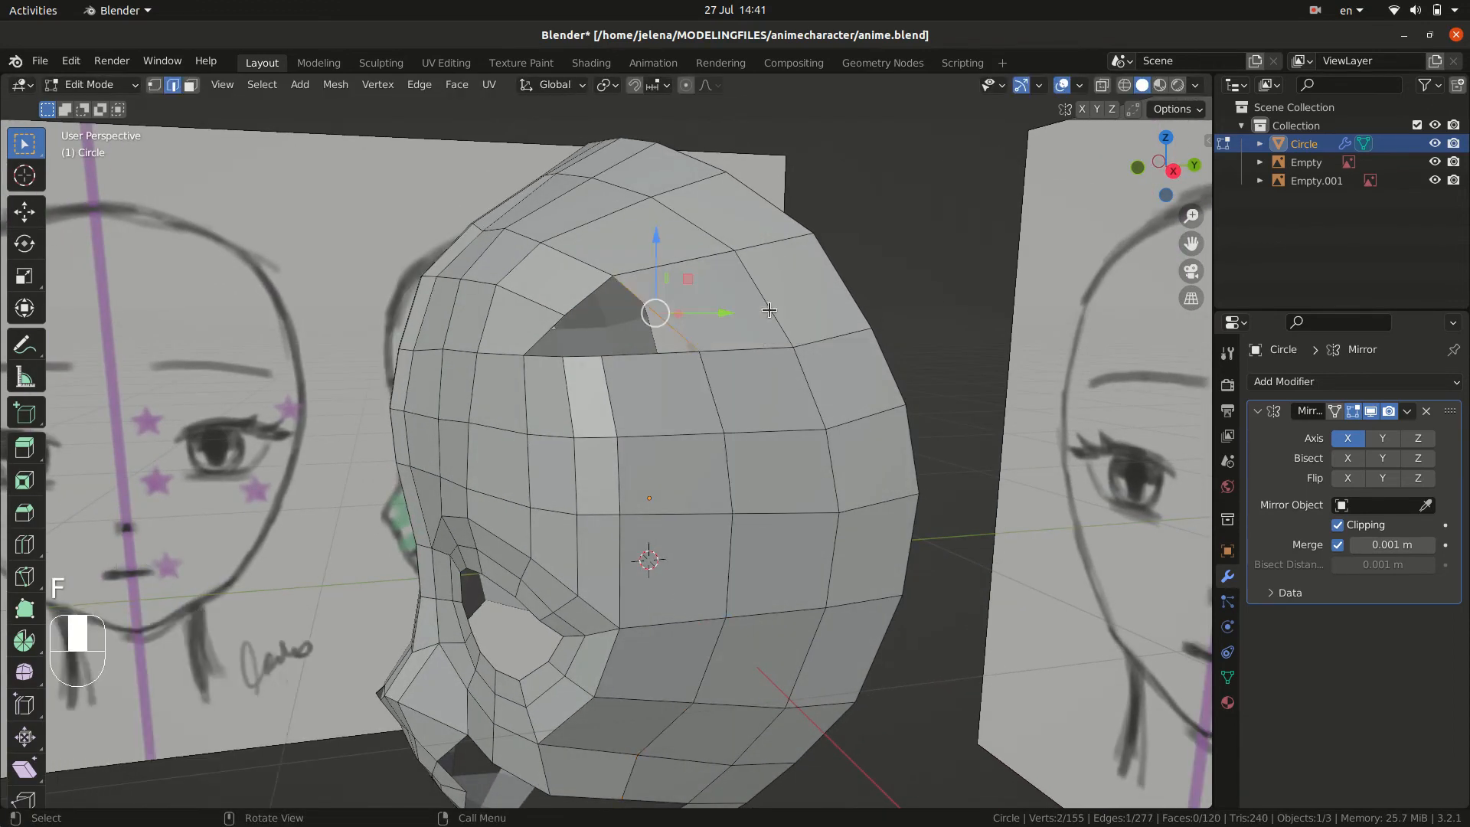
key(f)
middle_drag(769, 310, 760, 425)
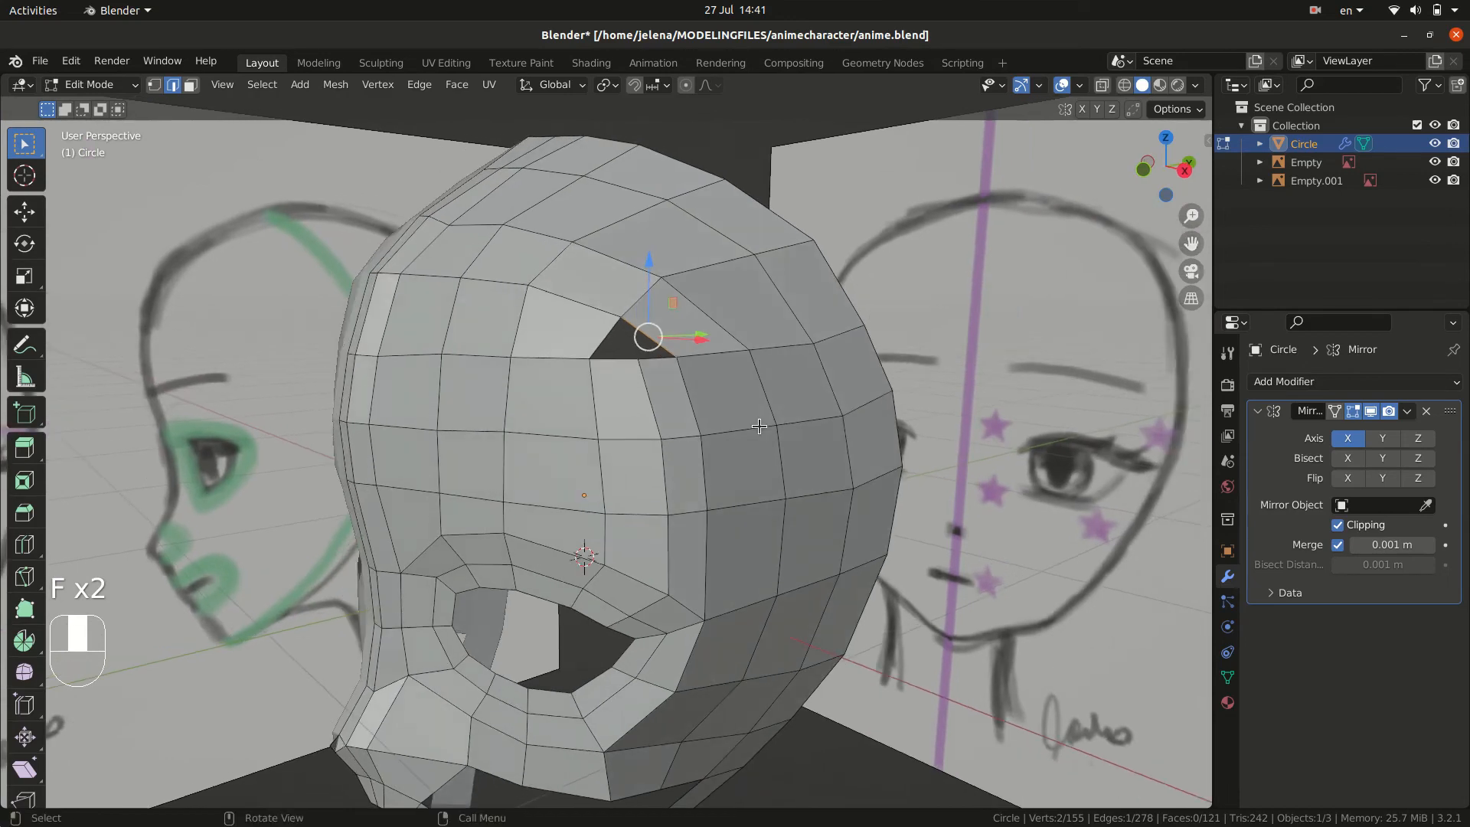
- Close the last small forehead gap with a face across its four corner vertices
key(1)
click(620, 323)
shift+click(592, 361)
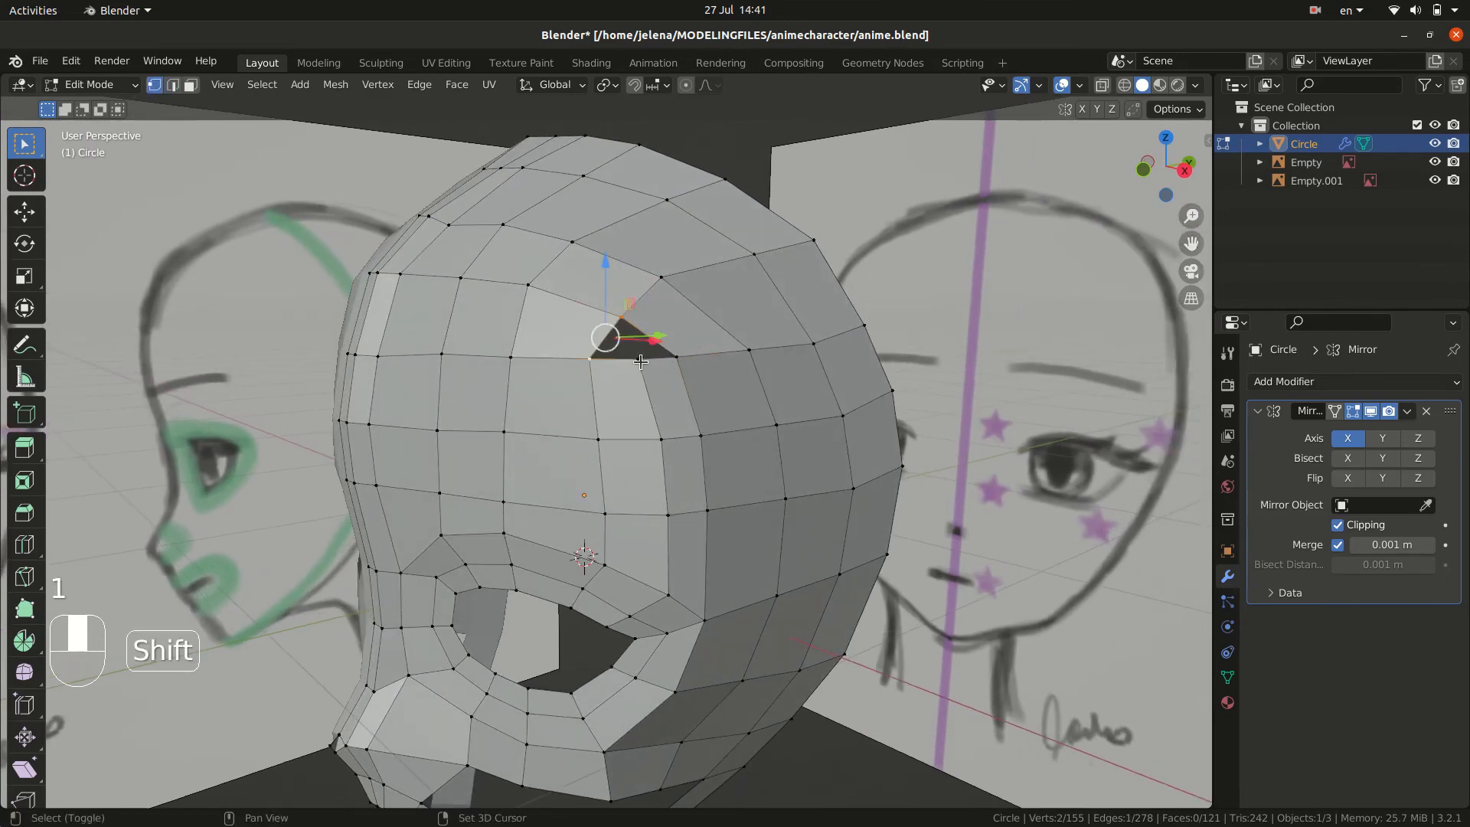
shift+click(641, 363)
shift+click(678, 363)
key(f)
key(KP_1)
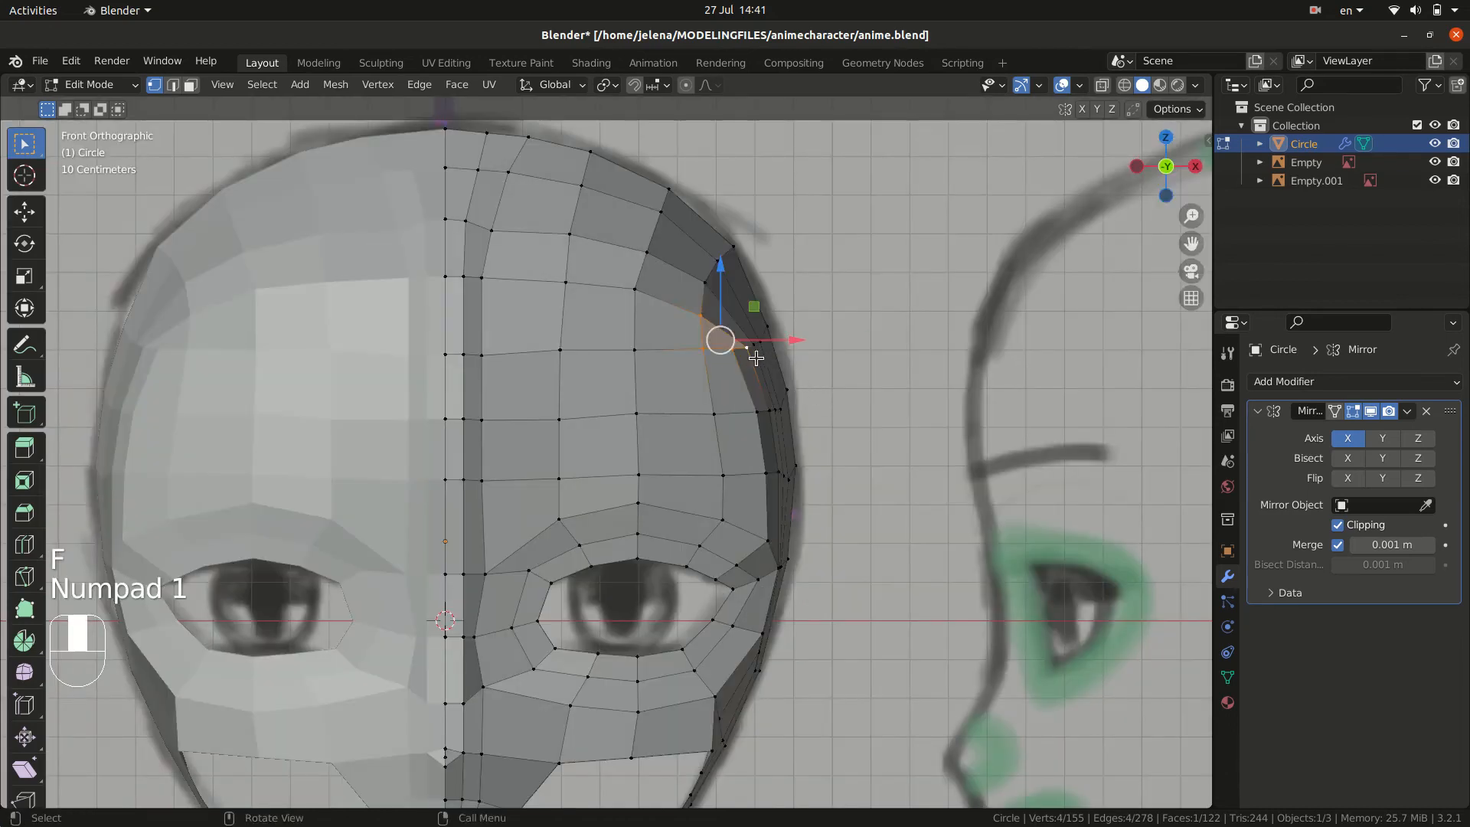
- Shift the temple's inner vertex slightly outward and up, and move the vertex behind it 0.012 m outward and 0.016 m up
click(733, 354)
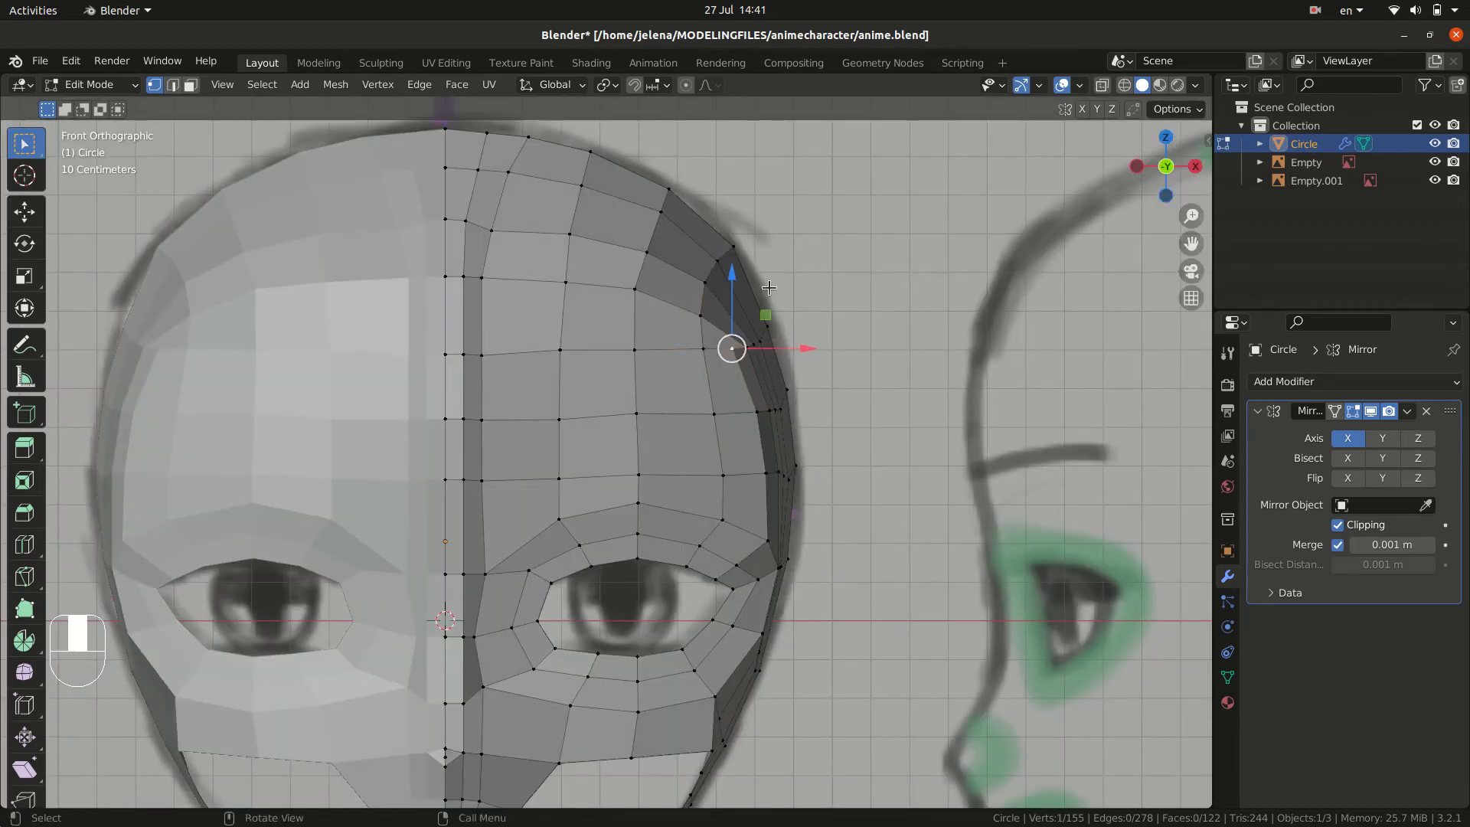
click(709, 279)
key(g)
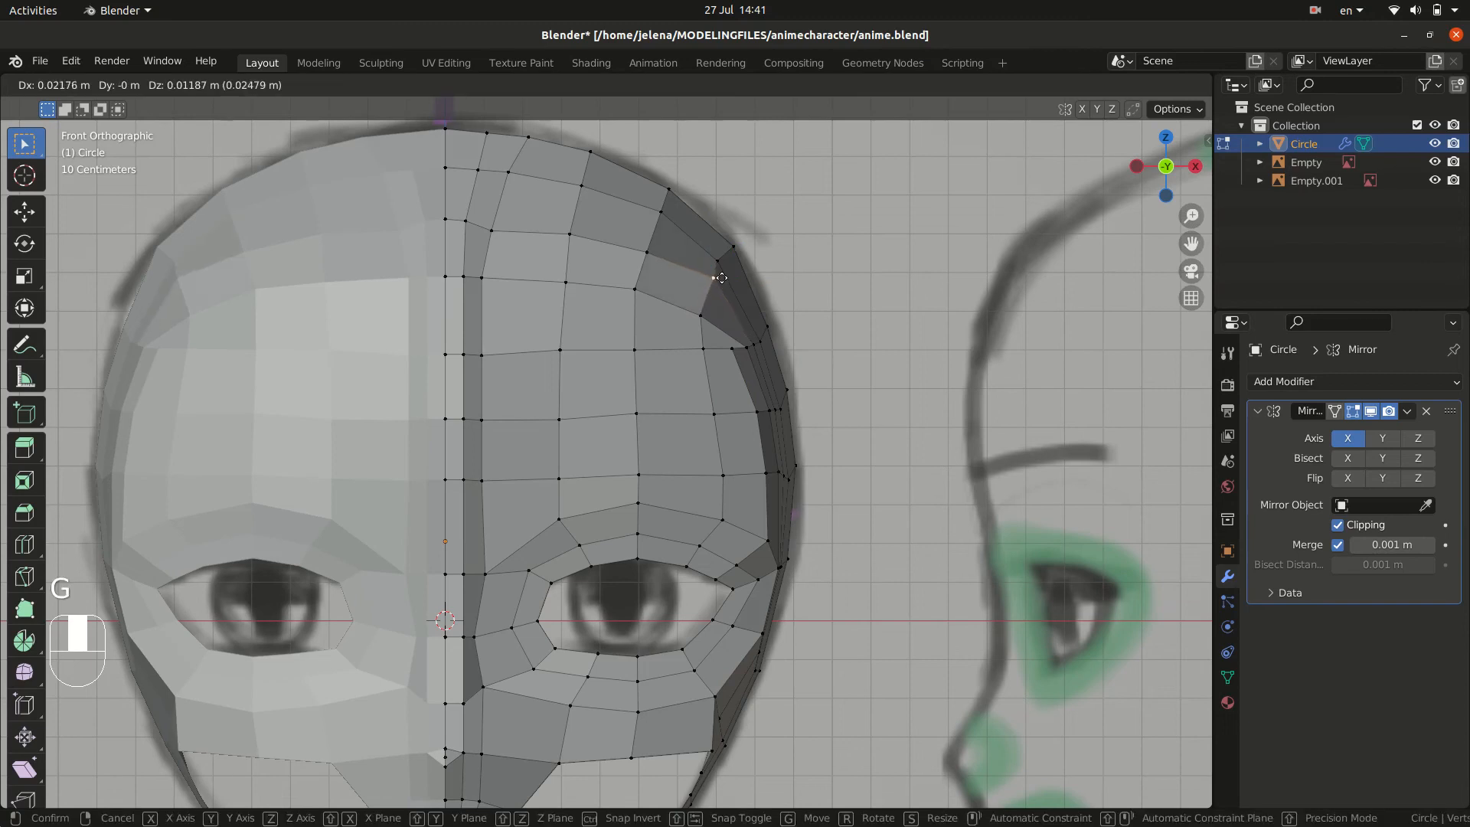
click(709, 276)
key(g)
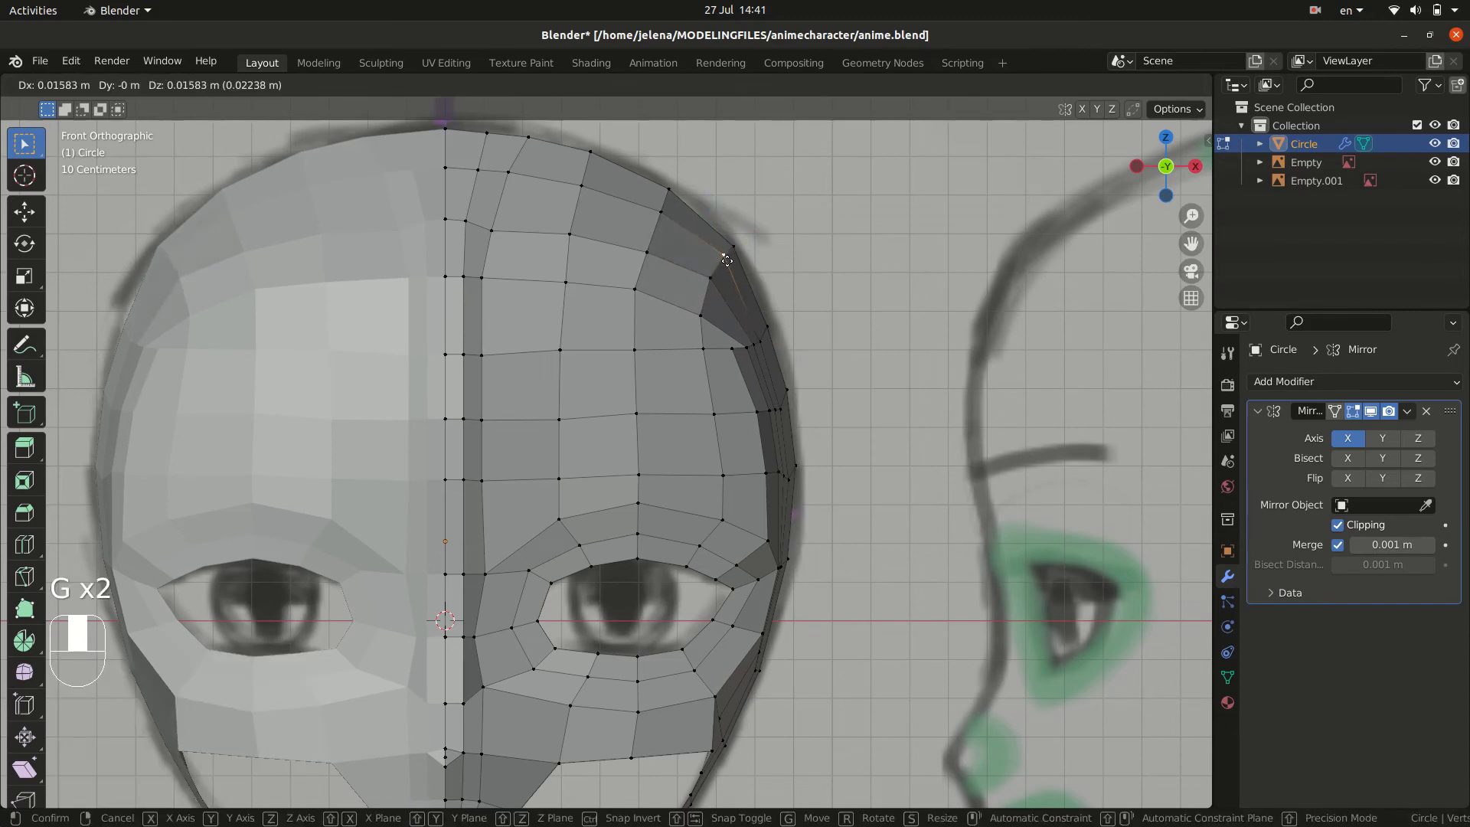
click(726, 259)
- Examine the closed forehead from the side and the open cheek and jaw area from the front
key(KP_3)
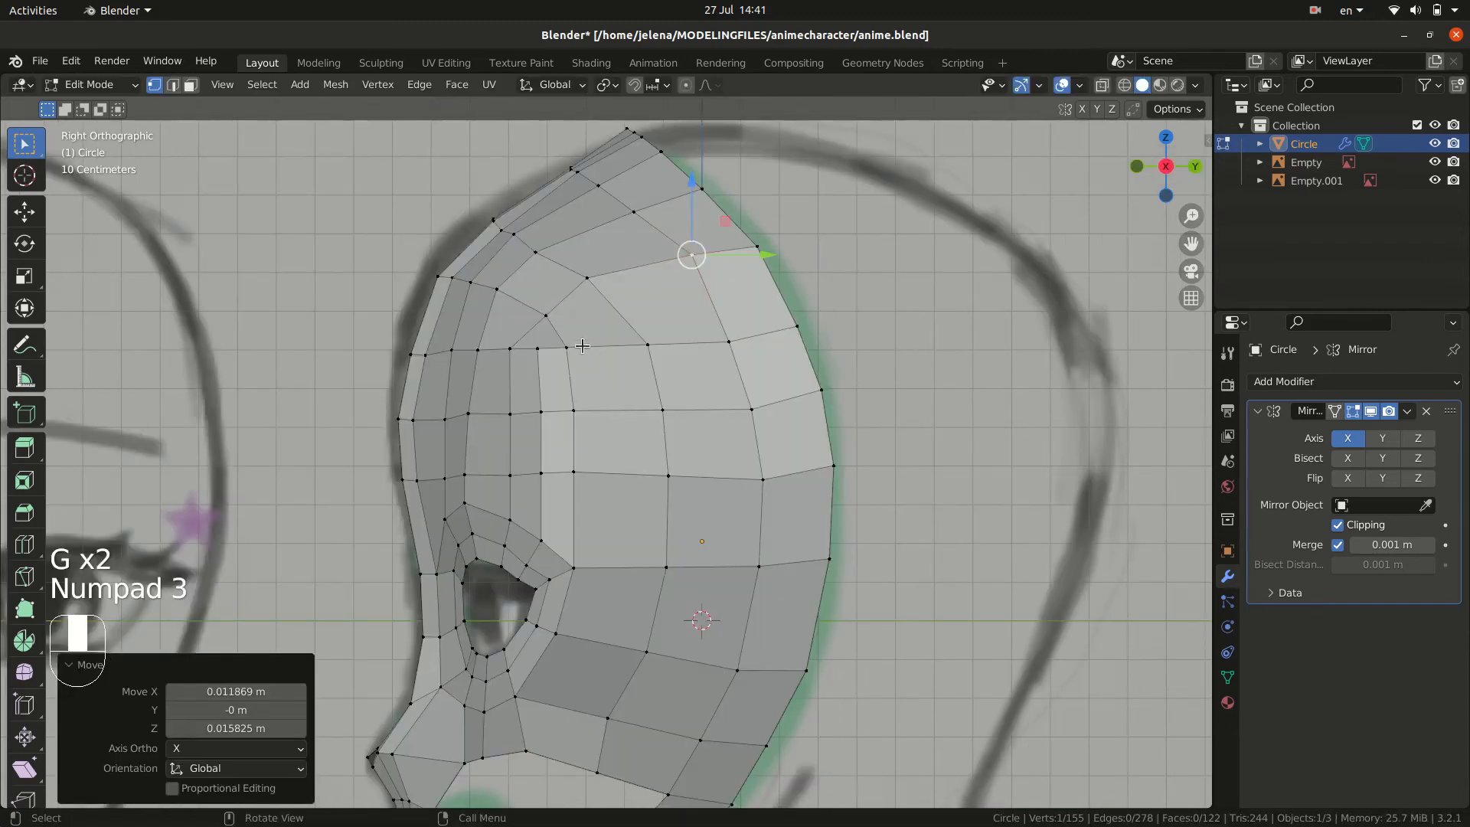
scroll(856, 451, down, 5)
middle_drag(856, 451, 1031, 570)
key(KP_1)
mouse_move(700, 602)
shift+middle_down()
mouse_move(691, 428)
mouse_move(740, 410)
mouse_move(745, 423)
shift+middle_up()
scroll(695, 471, up, 8)
scroll(723, 428, up, 1)
scroll(735, 398, down, 1)
key(KP_1)
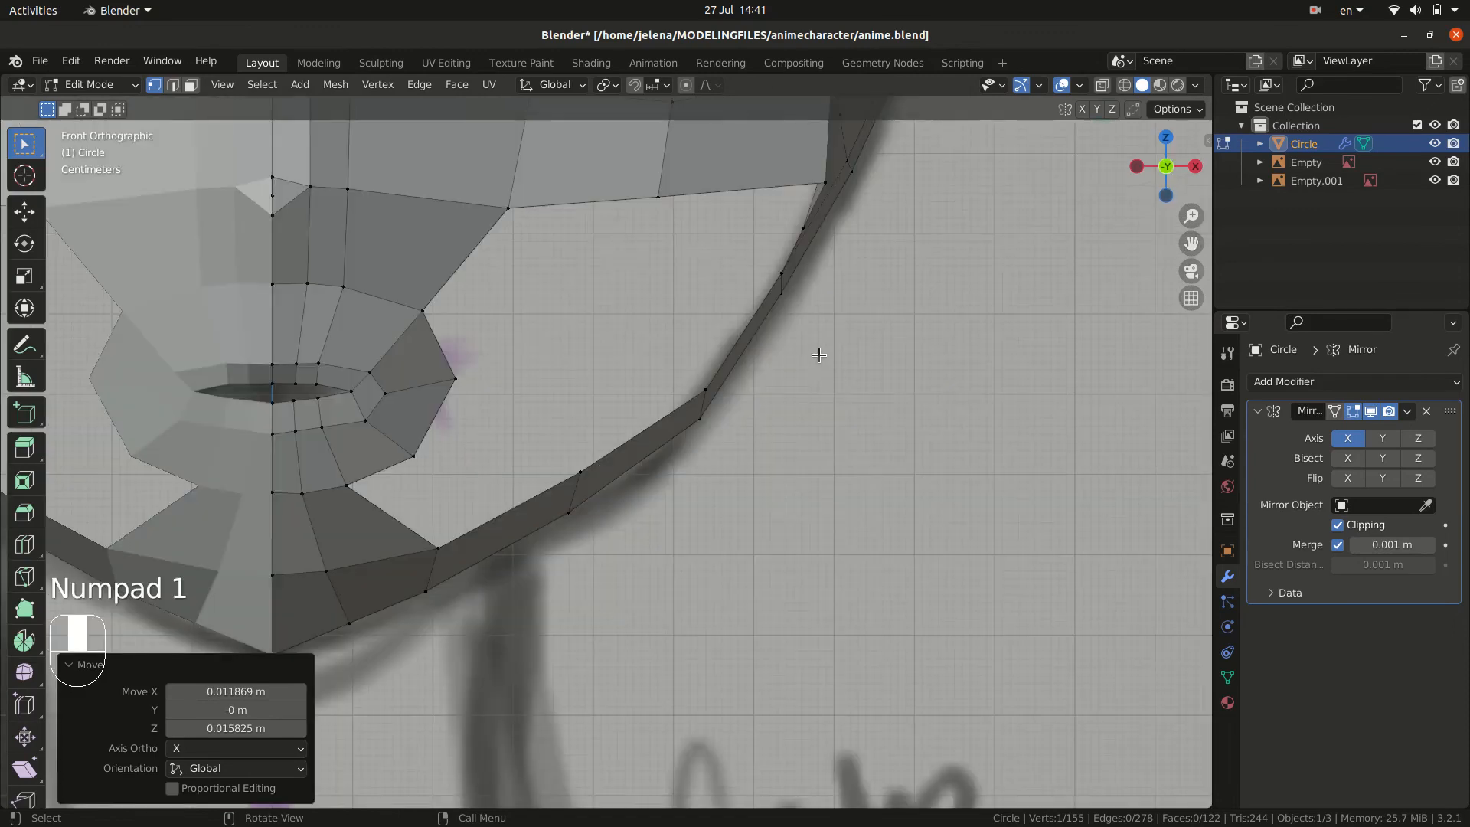
mouse_move(818, 351)
shift+middle_down()
mouse_move(870, 427)
mouse_move(804, 413)
mouse_move(760, 418)
mouse_move(823, 430)
mouse_move(749, 435)
shift+middle_up()
scroll(855, 410, down, 2)
- Extrude the cheek's two outer lower edges about 0.063 m inward, 0.083 m forward and 0.132 m down
shift+click(574, 369)
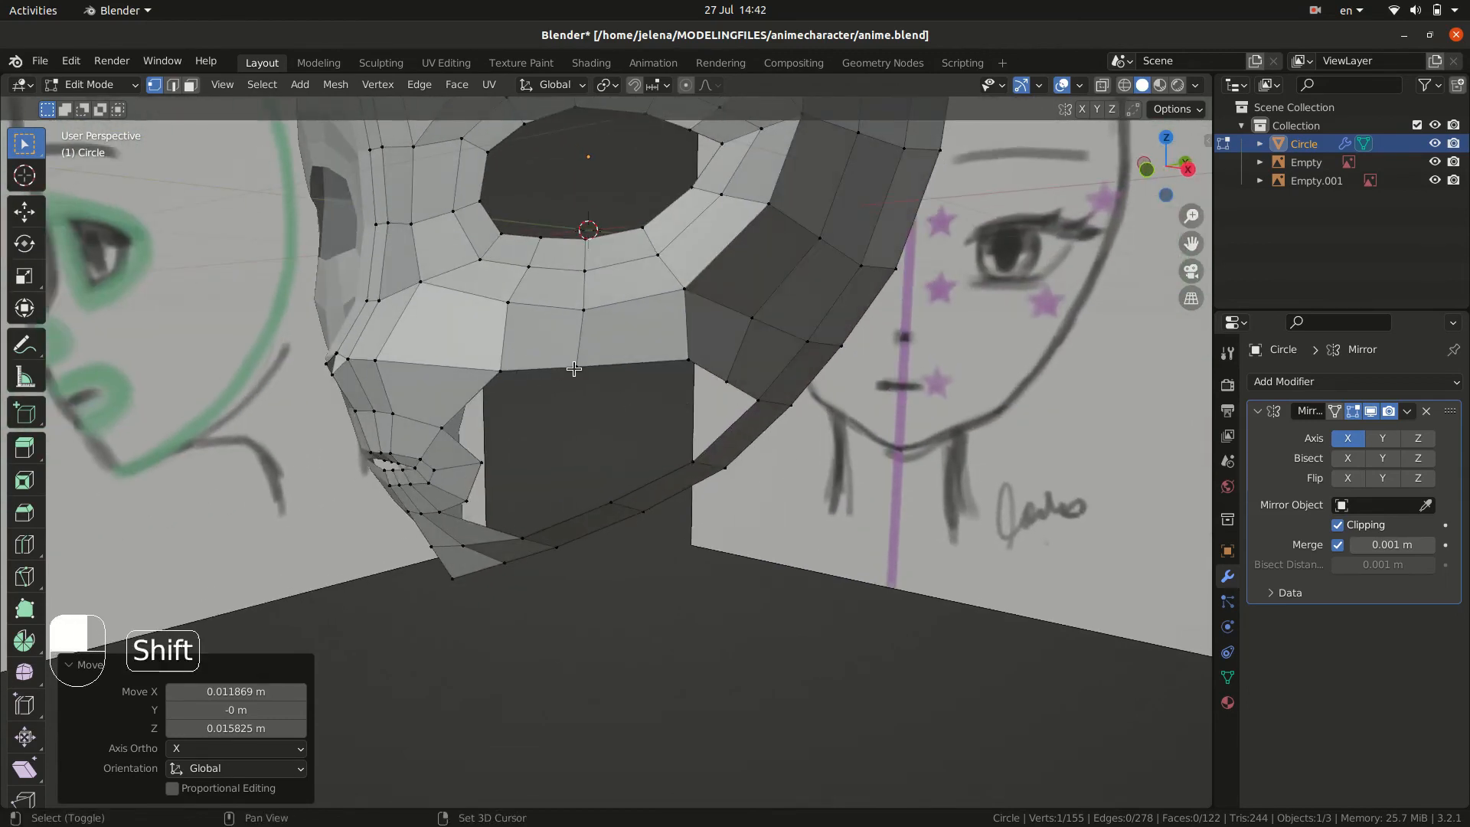
click(725, 381)
shift+click(682, 364)
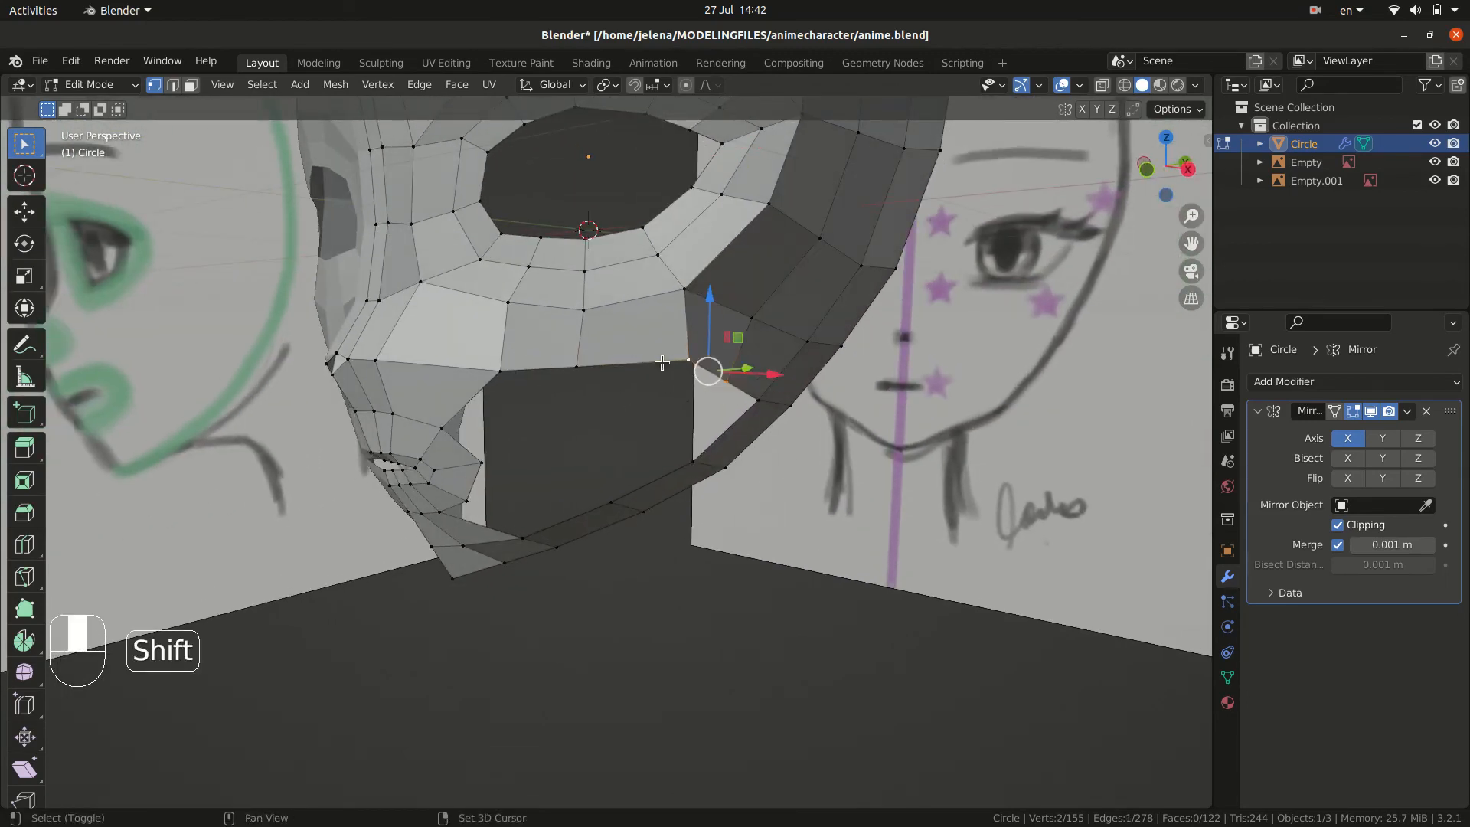
ctrl+click(588, 362)
key(e)
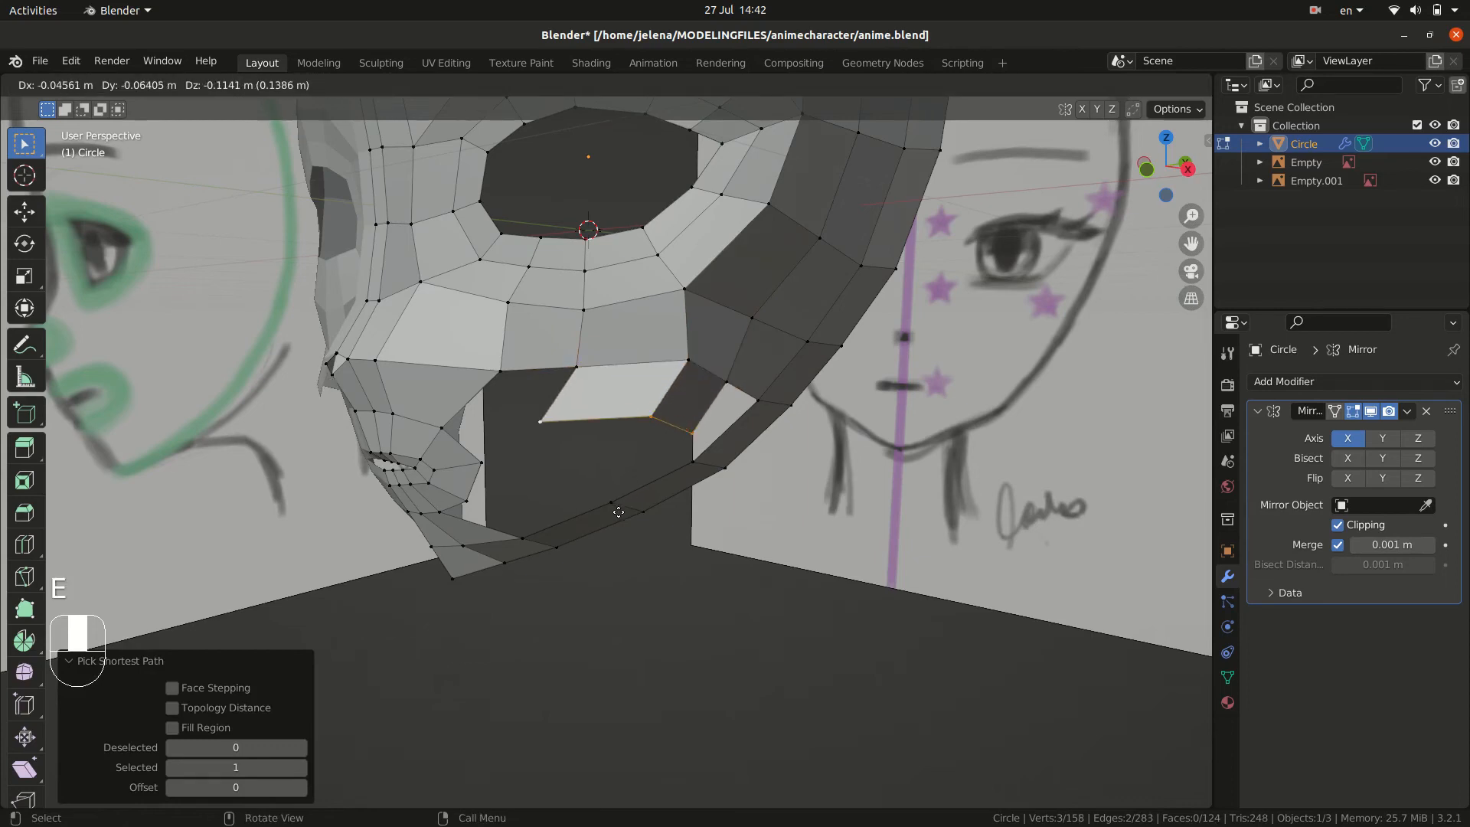
click(610, 515)
- In the front view, move the extruded cheek edges about 0.028 m inward and 0.004 m down
key(KP_1)
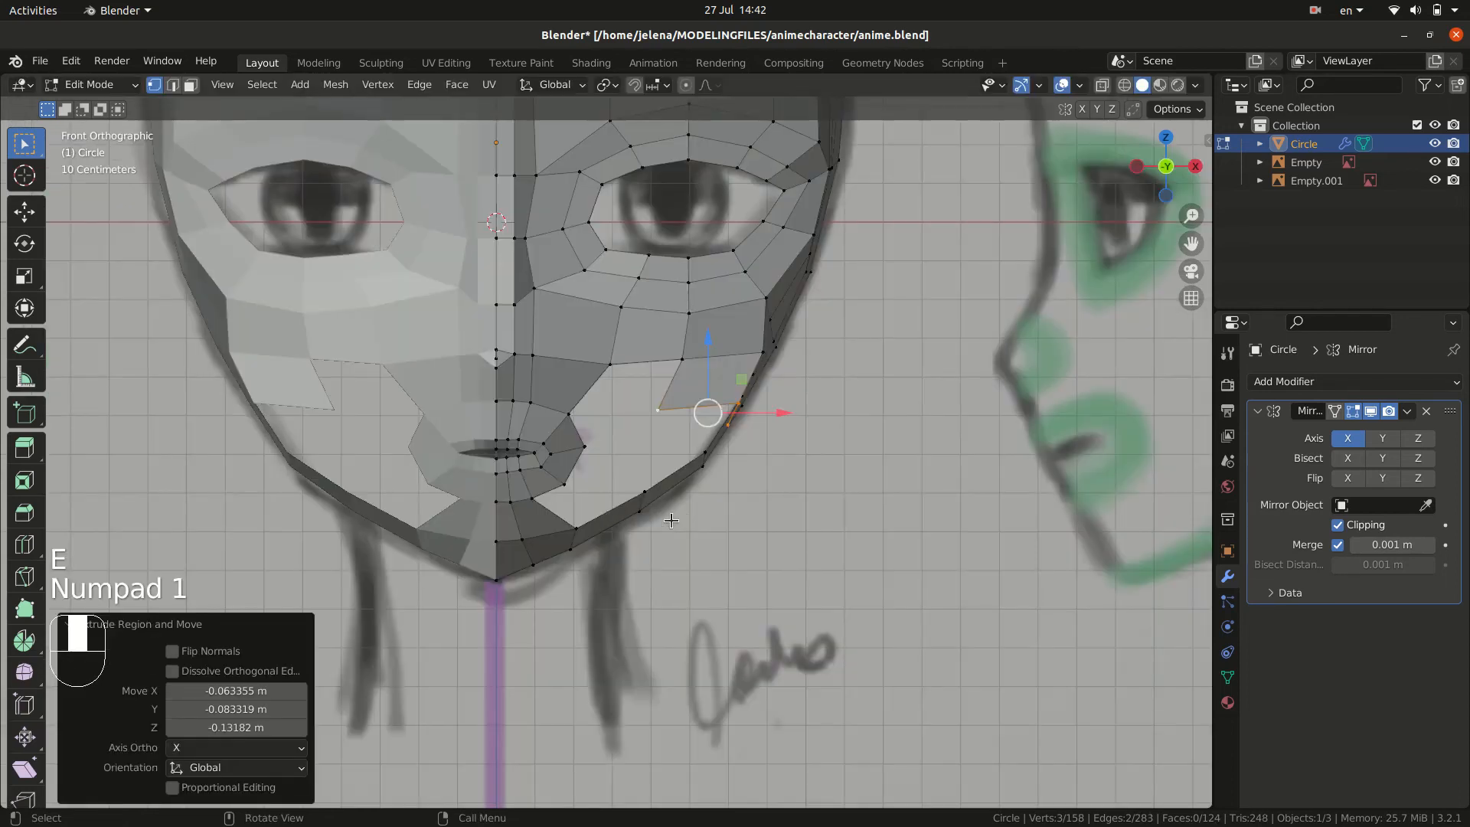
key(g)
click(733, 476)
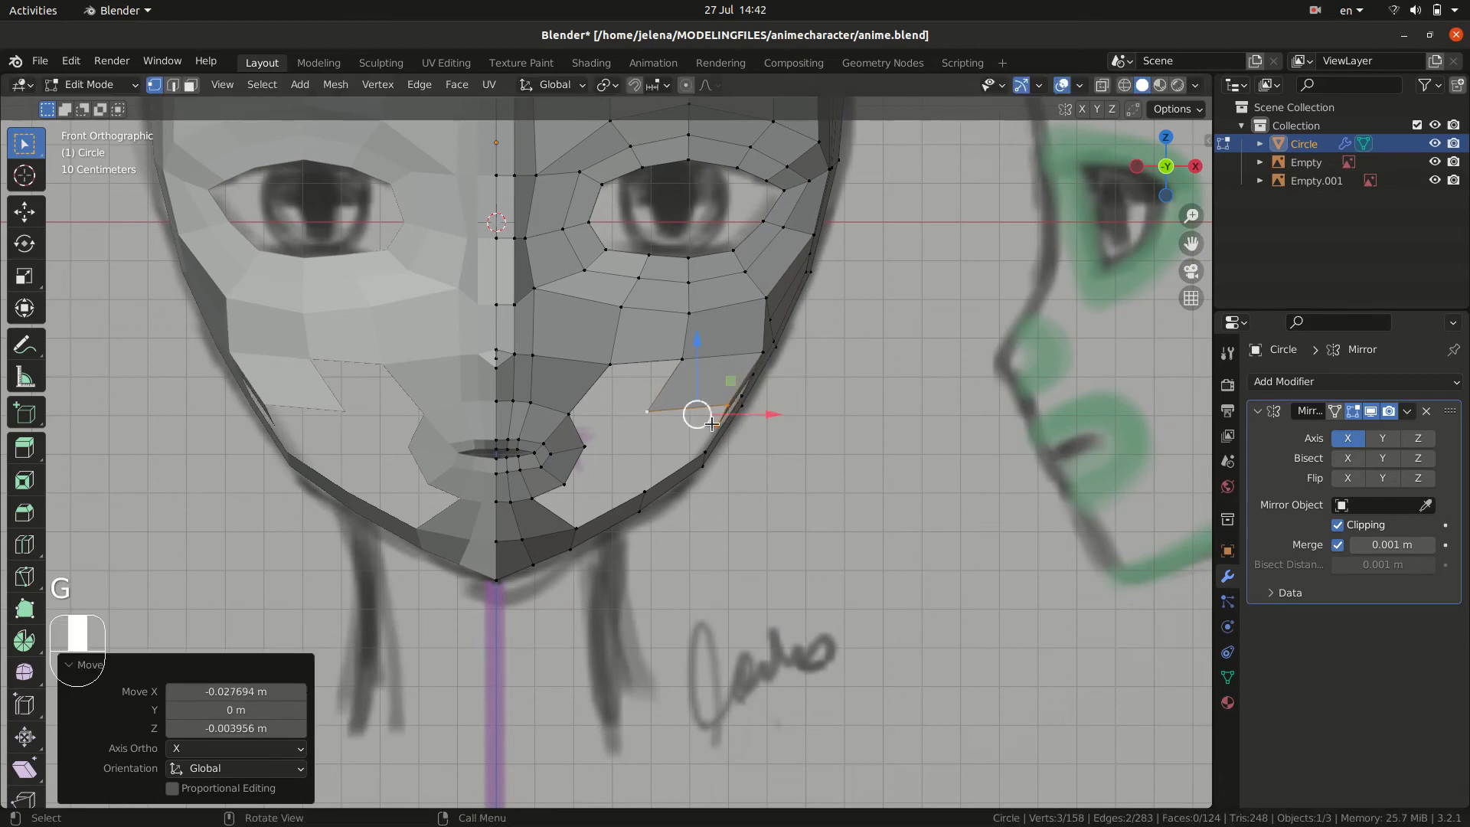
- Fill the face between the extruded cheek strip's inner end and the edge running down beside the mouth
click(652, 411)
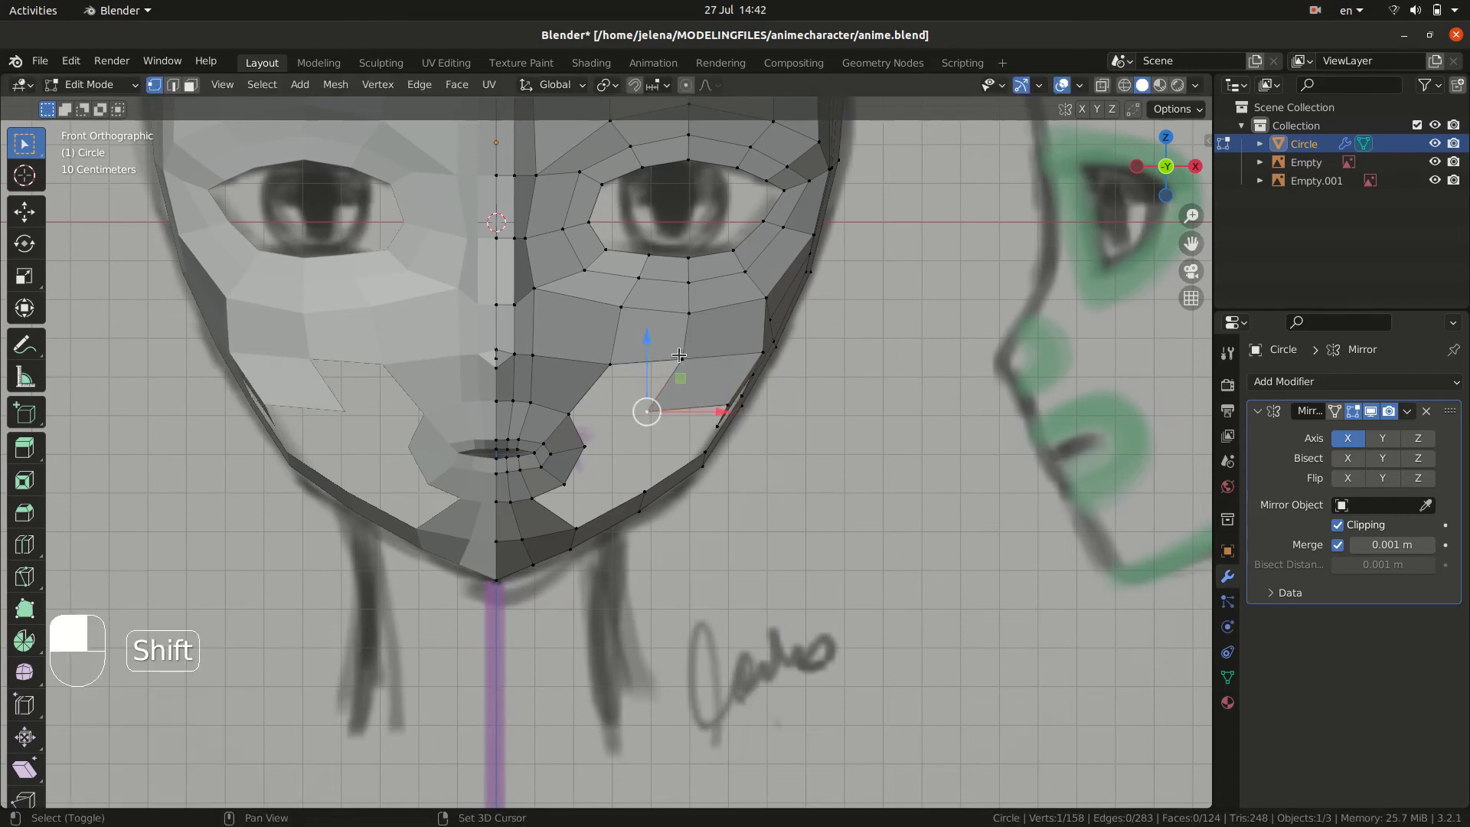
shift+click(680, 355)
shift+click(598, 363)
shift+click(576, 406)
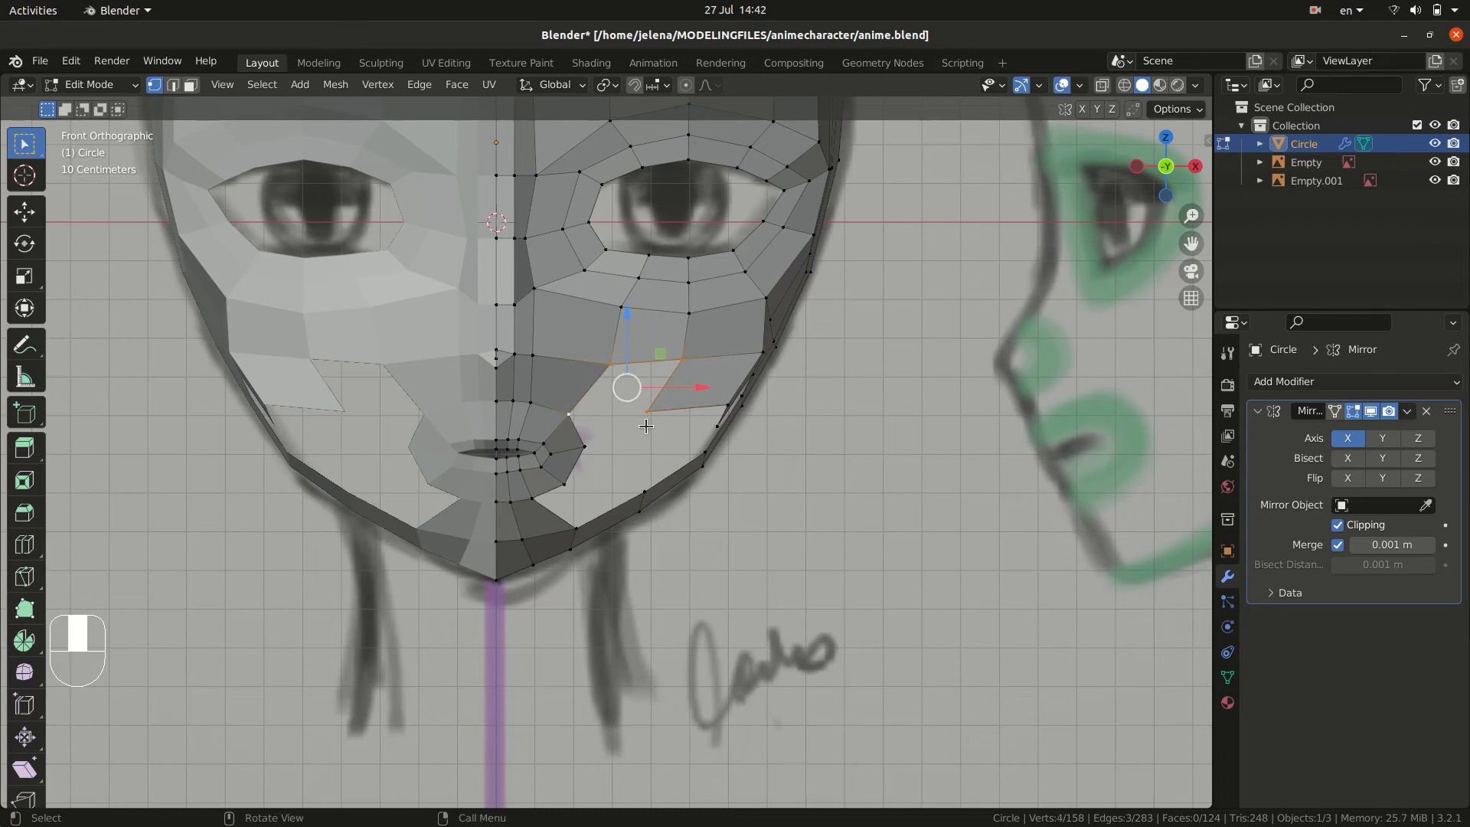
key(f)
- Fill the face between the cheek strip's rear end and the jaw strip
middle_drag(807, 467, 708, 386)
shift+click(710, 385)
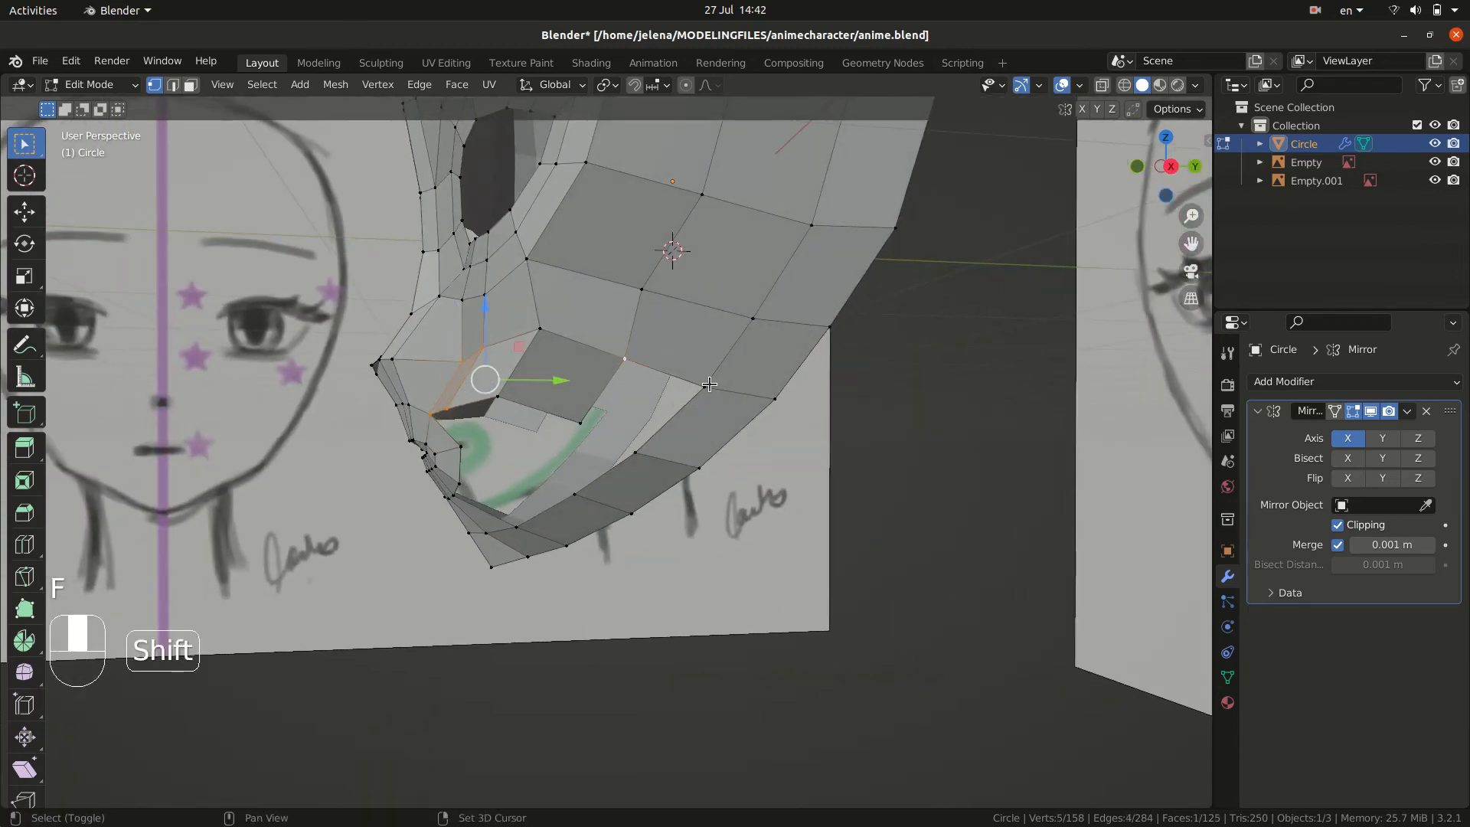
shift+click(638, 444)
click(627, 368)
shift+click(576, 425)
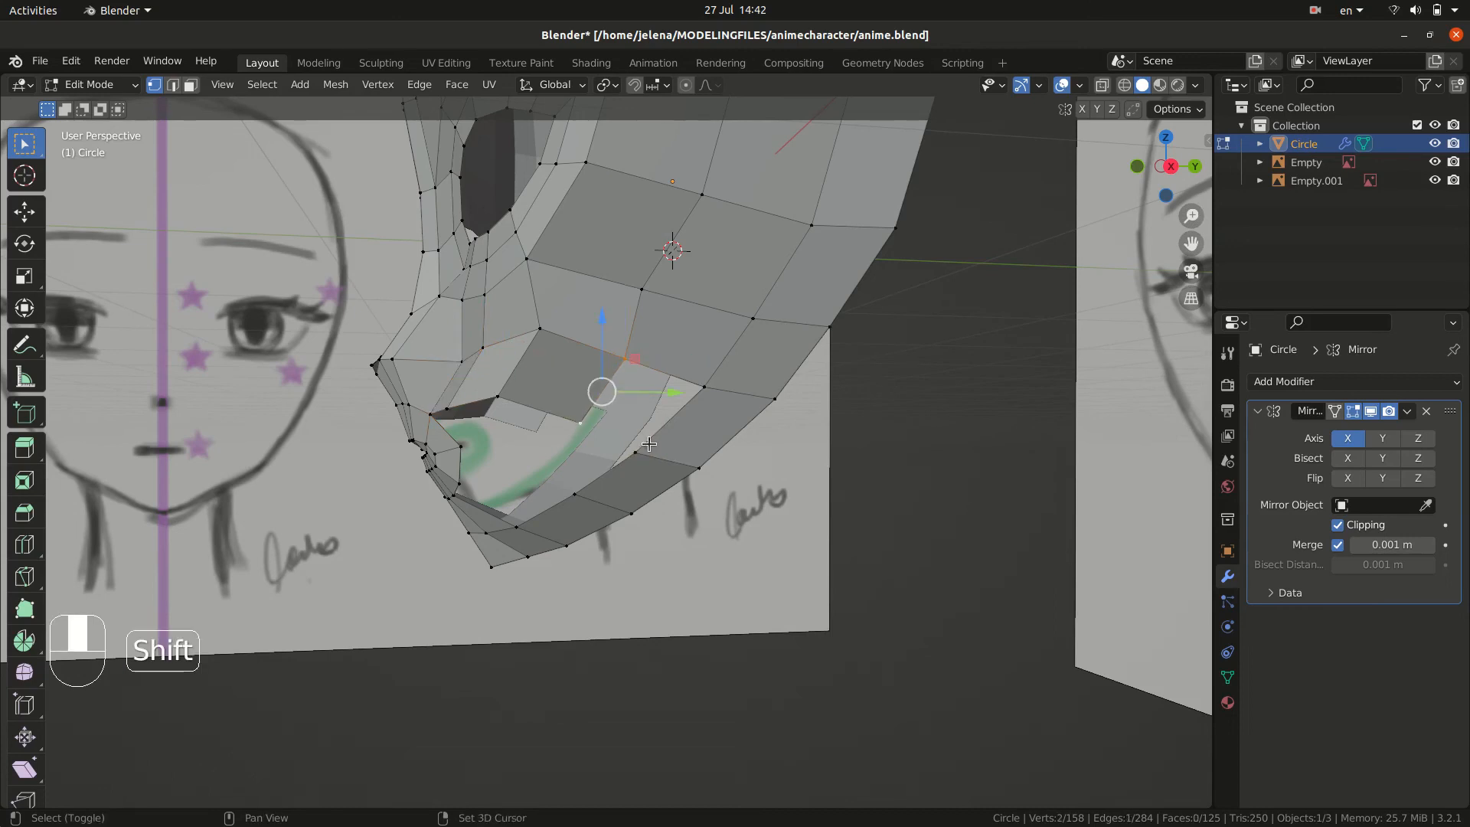
shift+click(647, 444)
shift+click(697, 393)
key(f)
- In the front view, move the new cheek row's outer lower vertex about 0.023 m inward and 0.015 m down
middle_drag(695, 397, 714, 403)
click(713, 403)
key(KP_1)
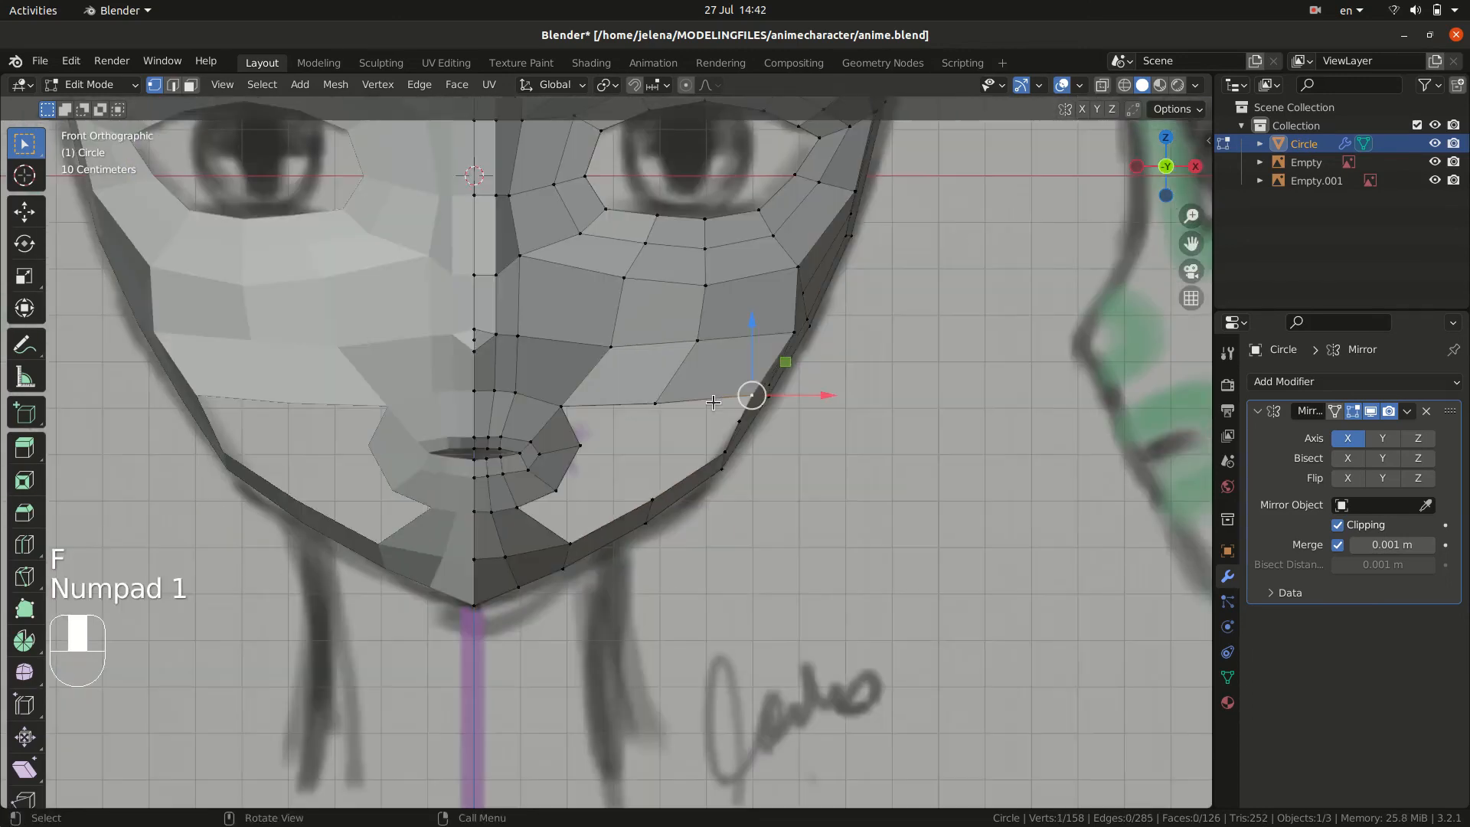
key(g)
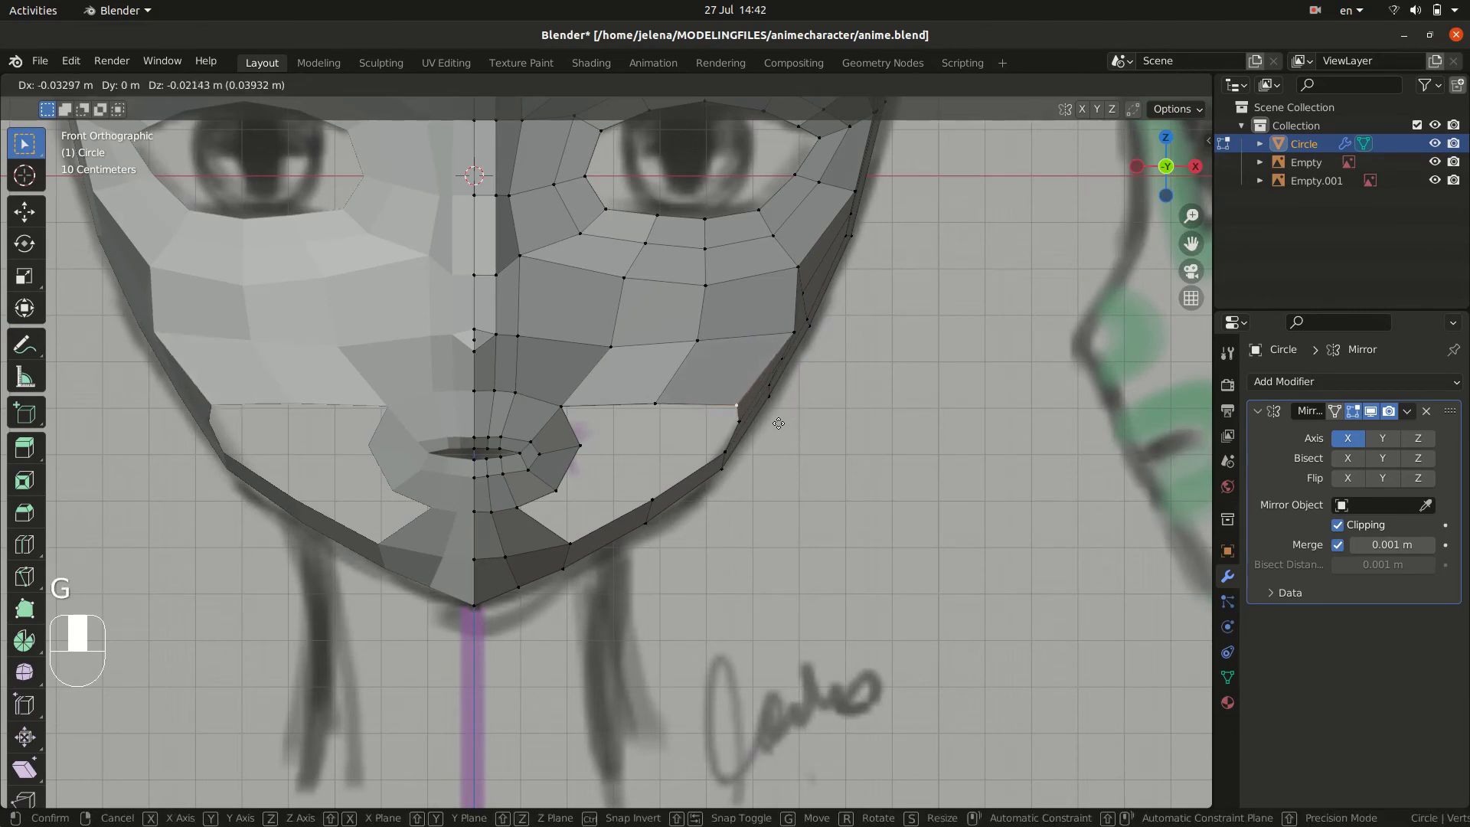
click(783, 421)
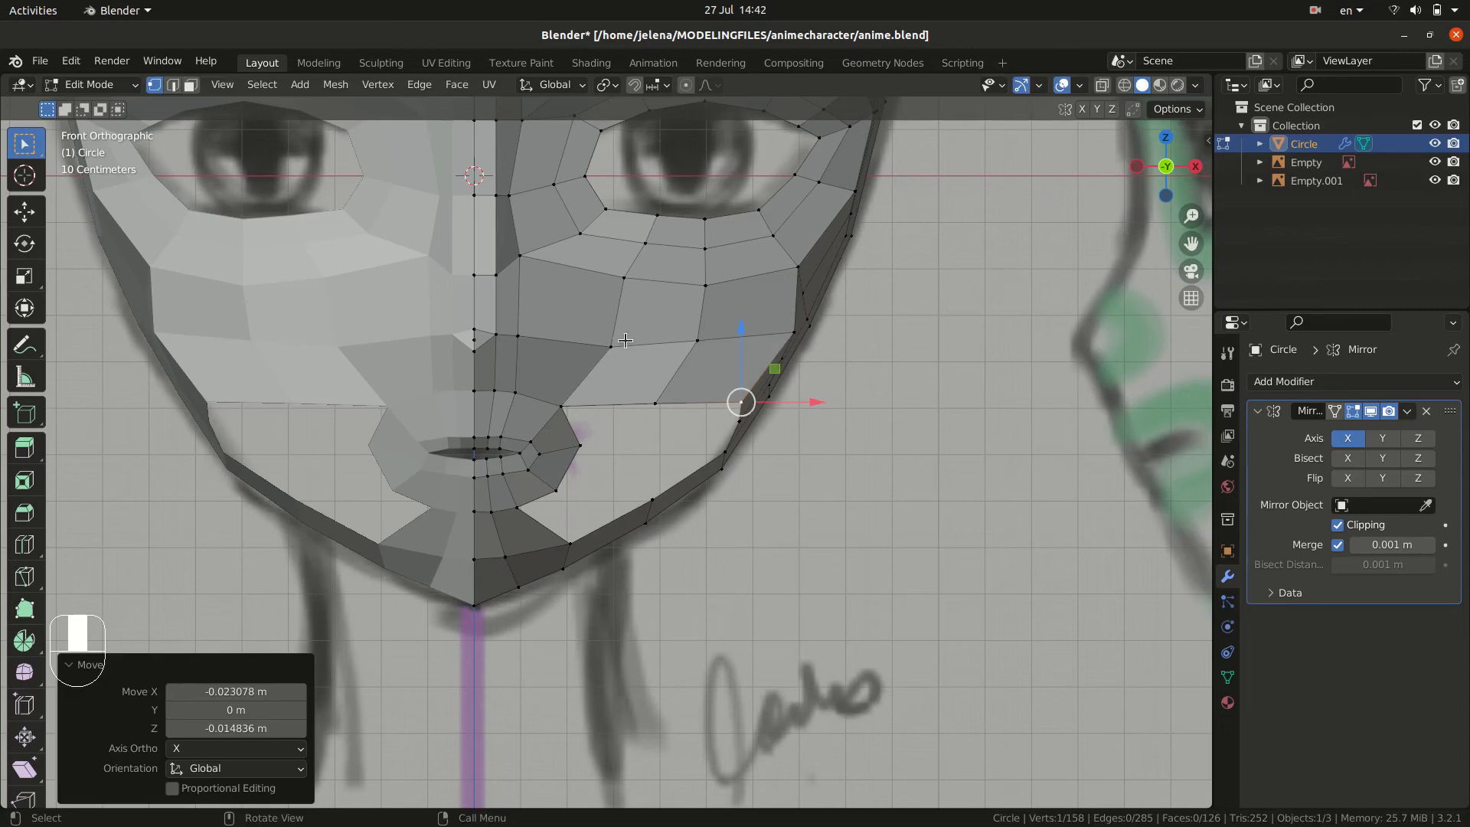
- In the front view, shift the three cheek vertices level with the nose tip slightly inward, the innermost about 0.016 m inward and 0.012 m up
click(615, 349)
key(g)
click(608, 344)
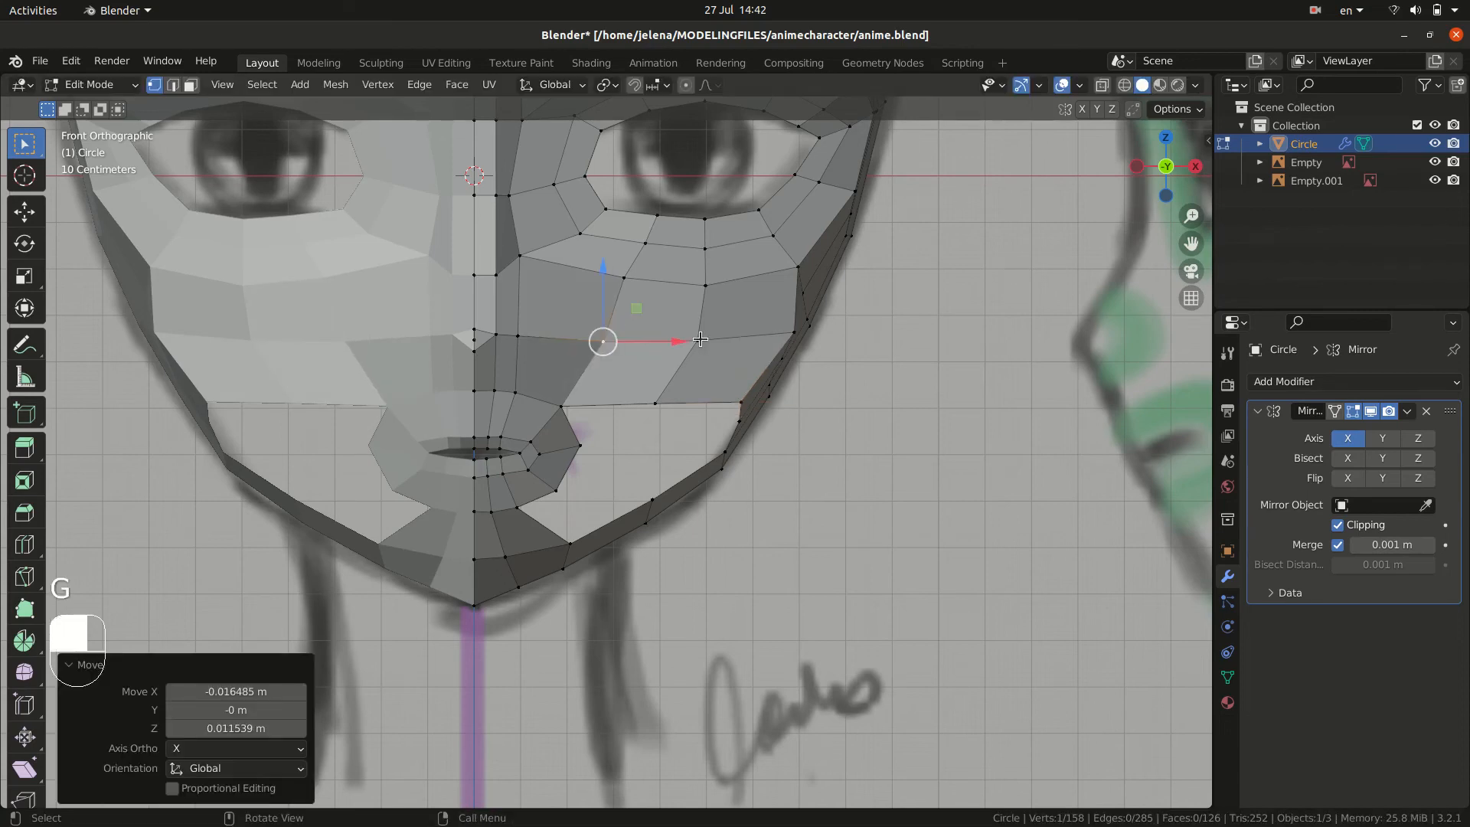
key(g)
click(692, 338)
click(794, 331)
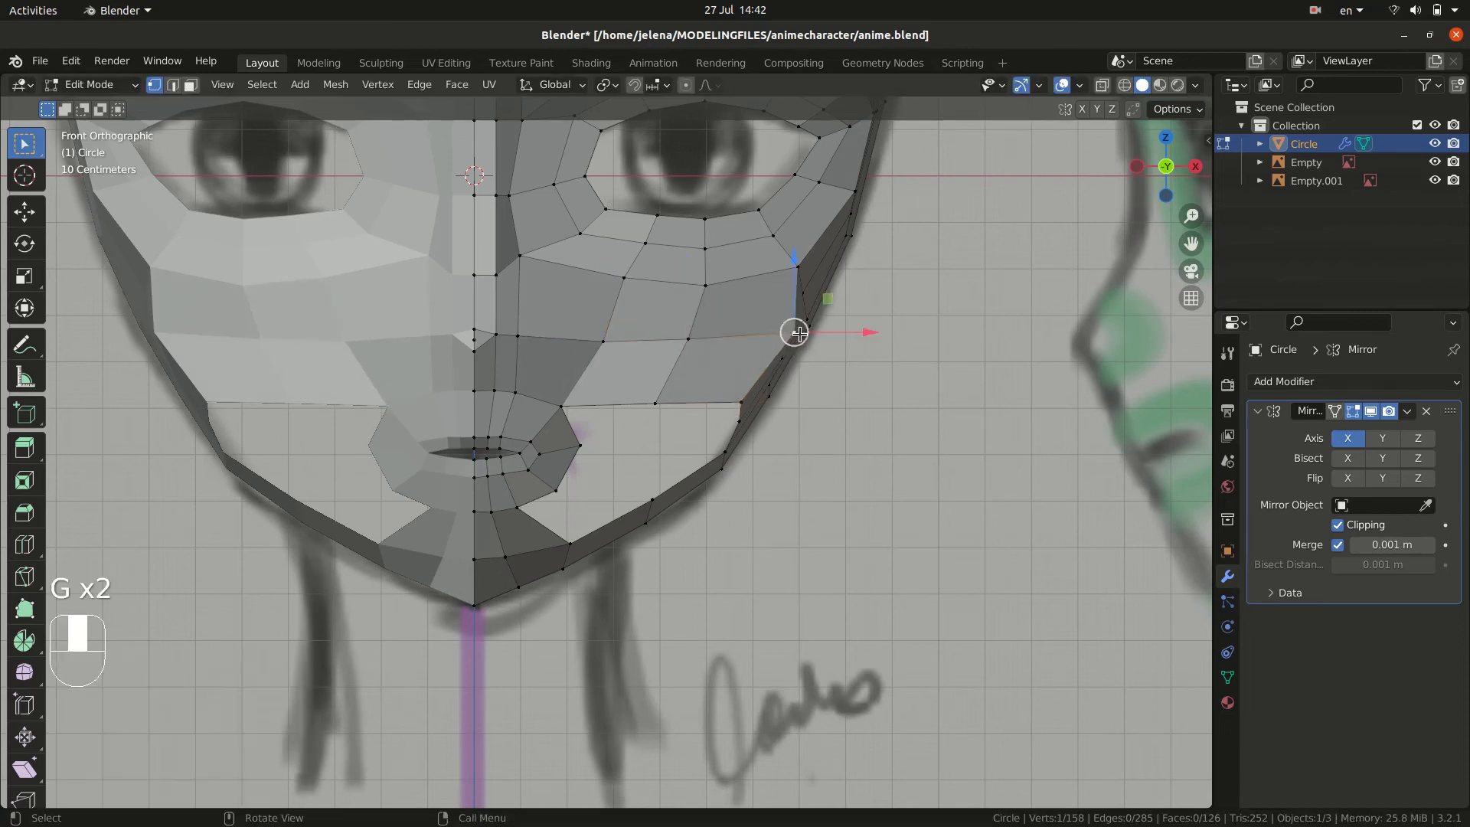
key(g)
click(789, 331)
- In the side view, move that row's middle vertex about 0.016 m forward and 0.005 m up, and its outer vertex about 0.028 m forward
middle_drag(788, 328, 626, 446)
middle_drag(448, 351, 443, 330)
key(KP_3)
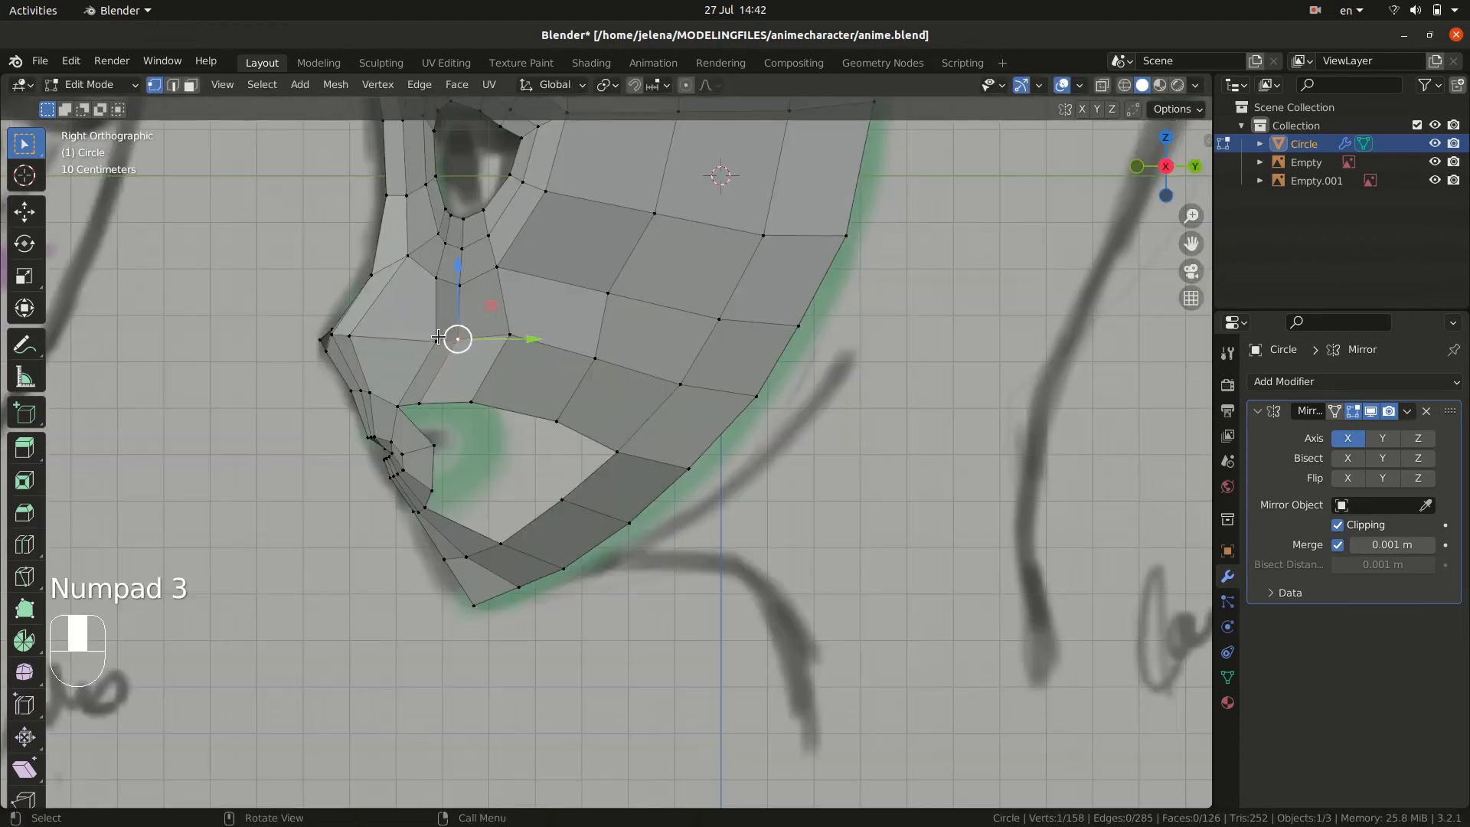
key(g)
click(434, 335)
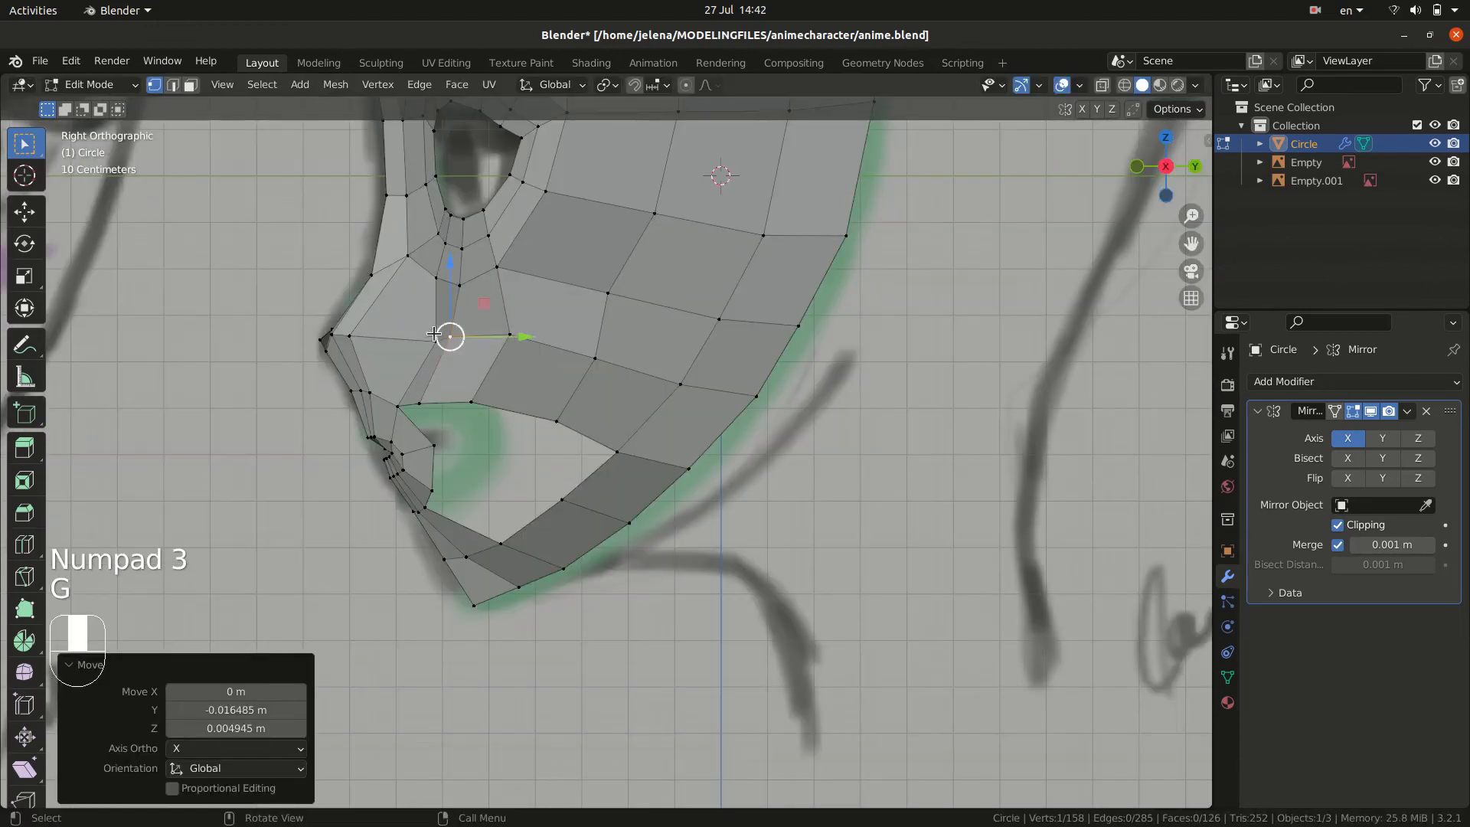
key(g)
click(495, 334)
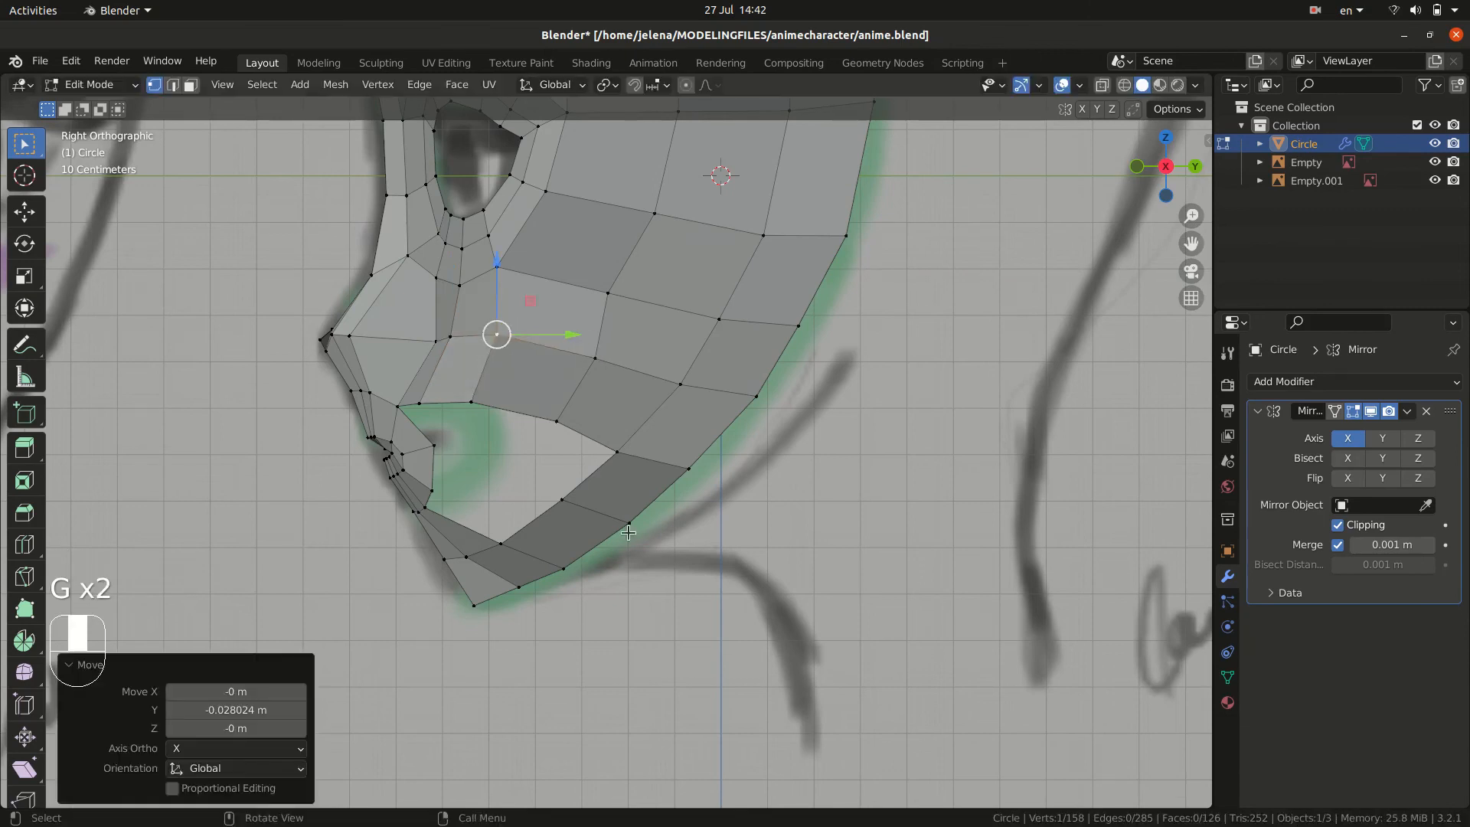
- Try to extrude the cheek's lower open edges down about 0.115 m and scale them to 0.738, then undo both operations
middle_drag(681, 450, 545, 406)
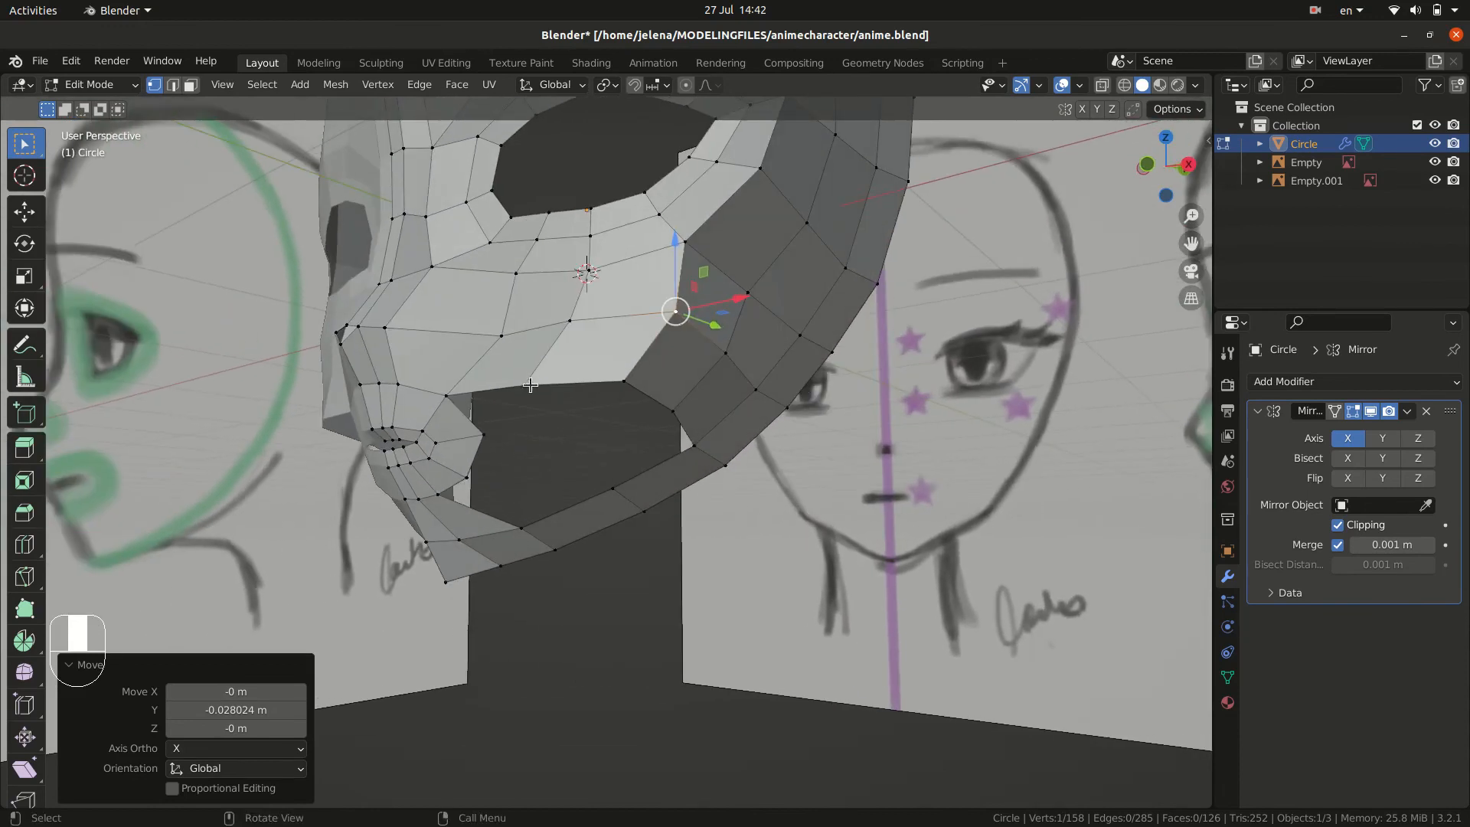
shift+click(530, 386)
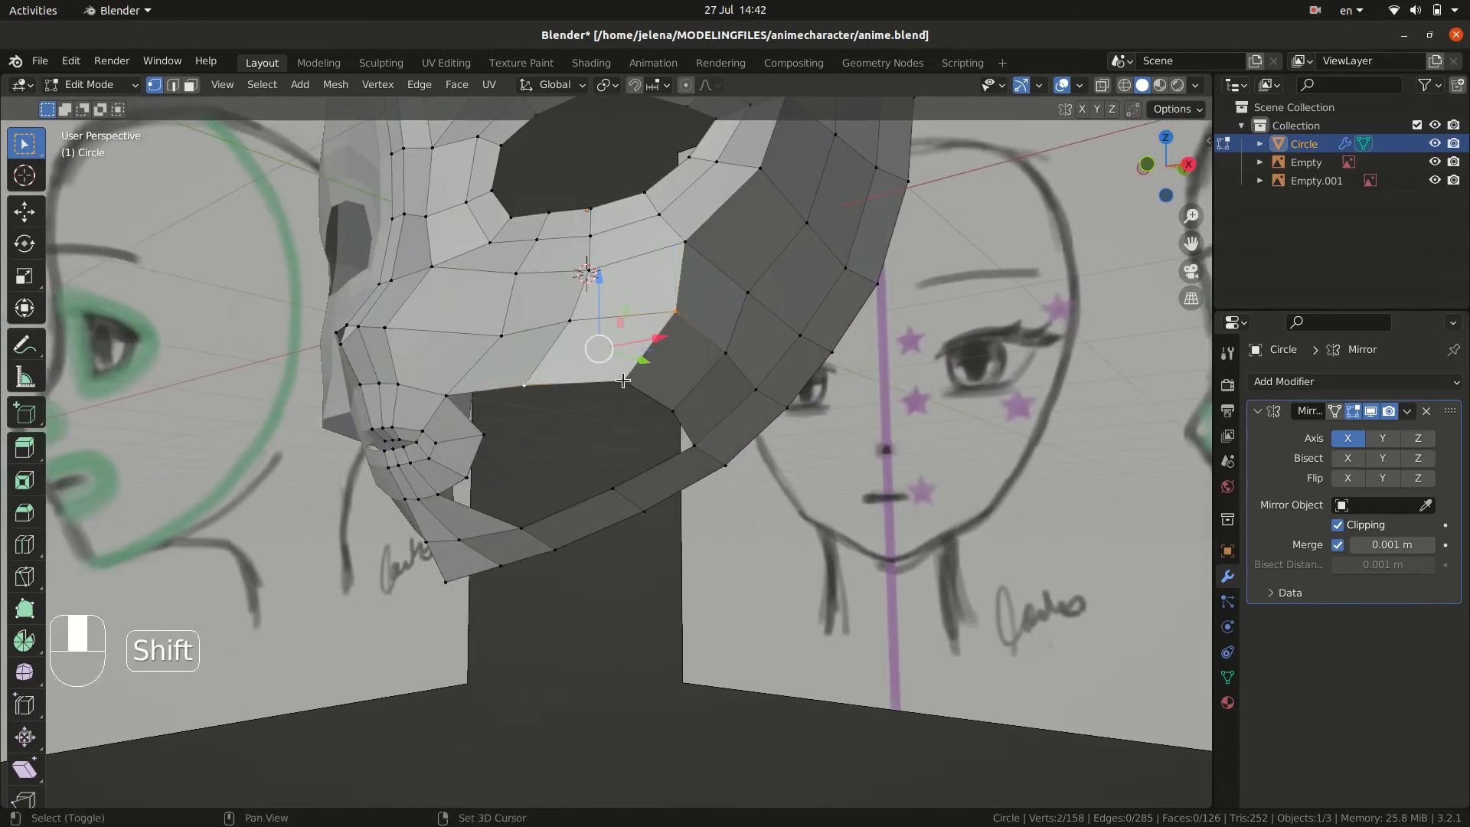
shift+click(622, 386)
shift+click(644, 422)
key(e)
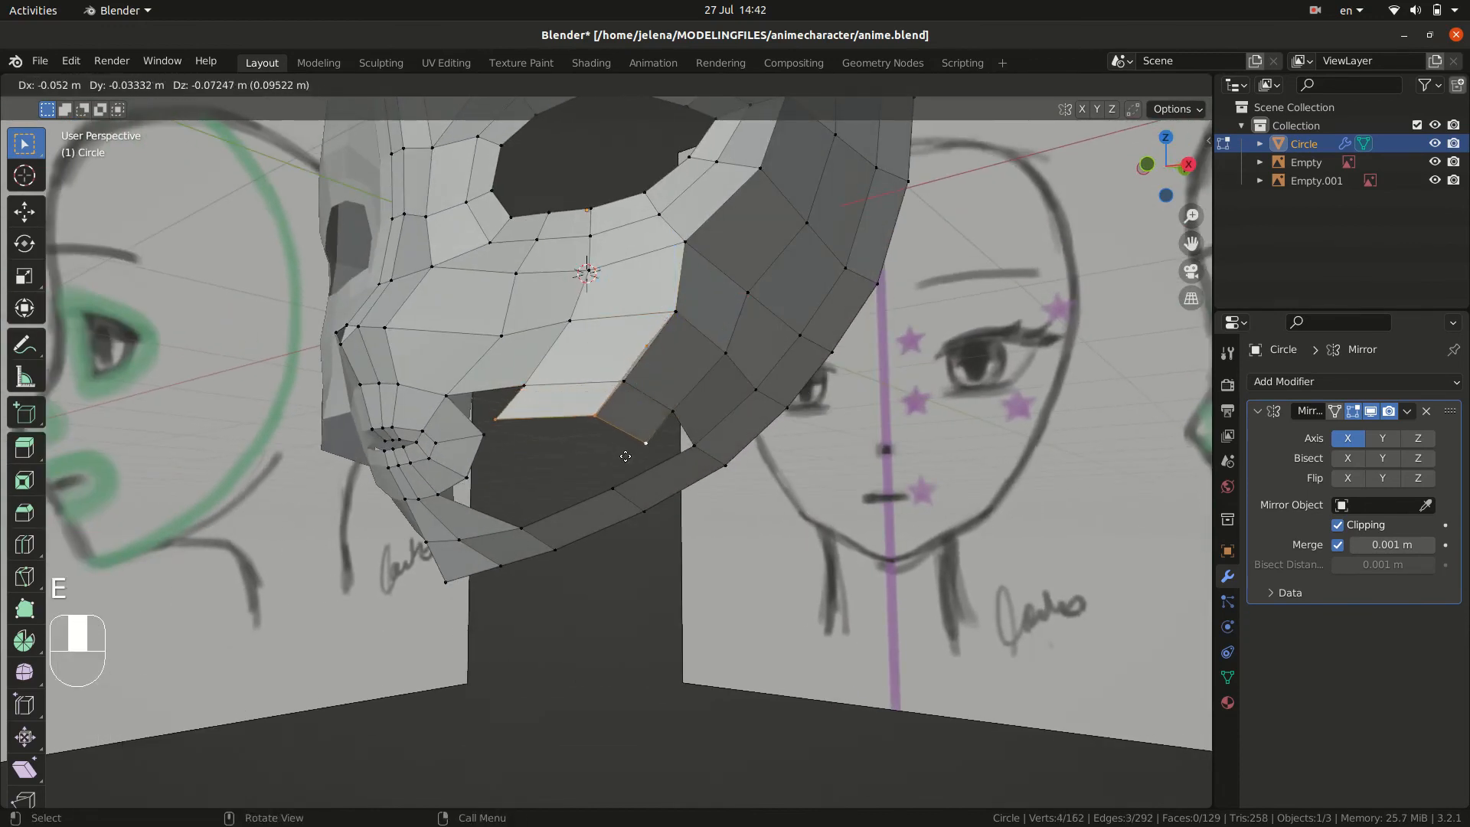
click(621, 475)
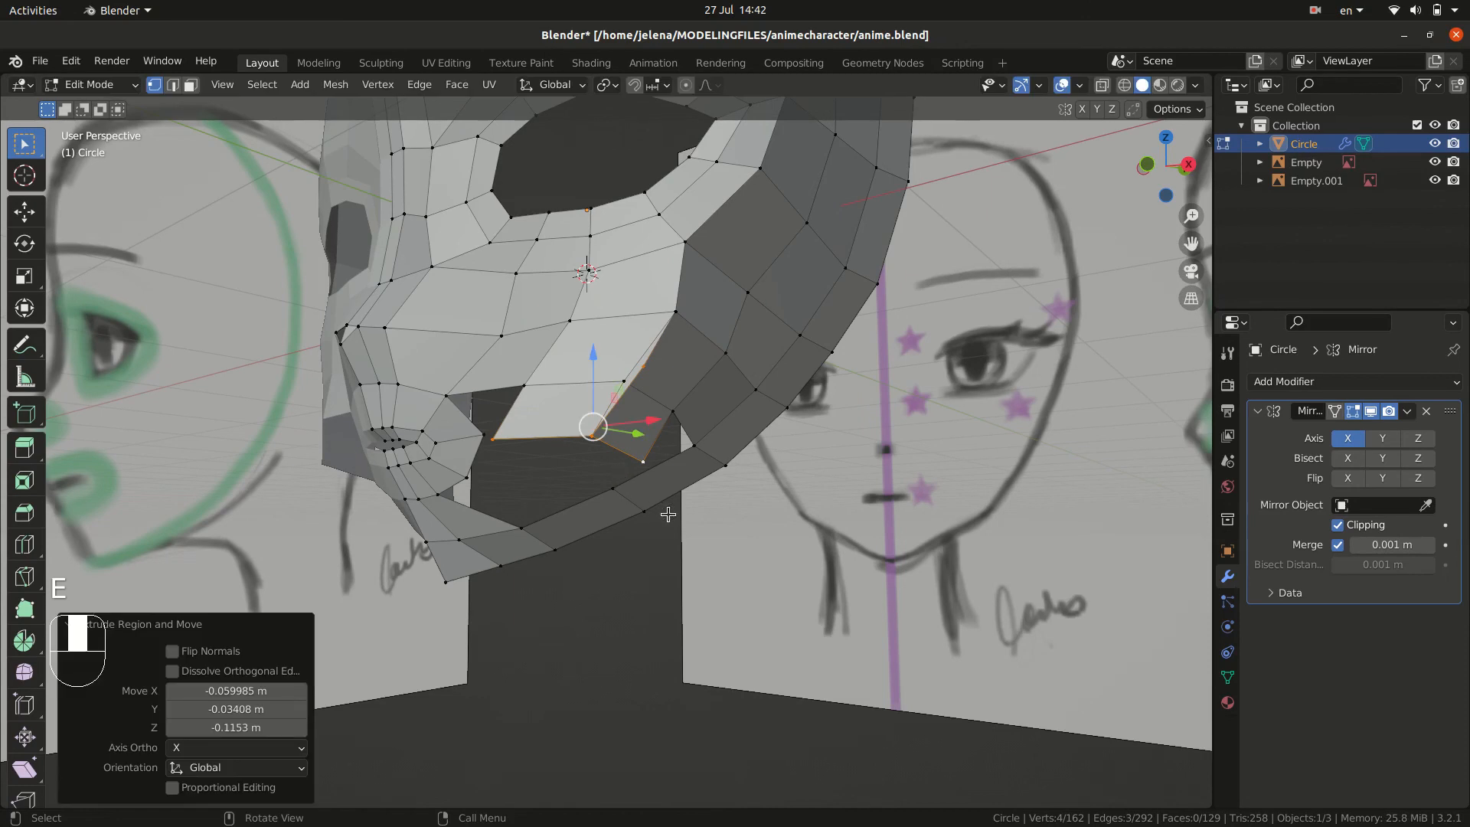
key(KP_1)
key(s)
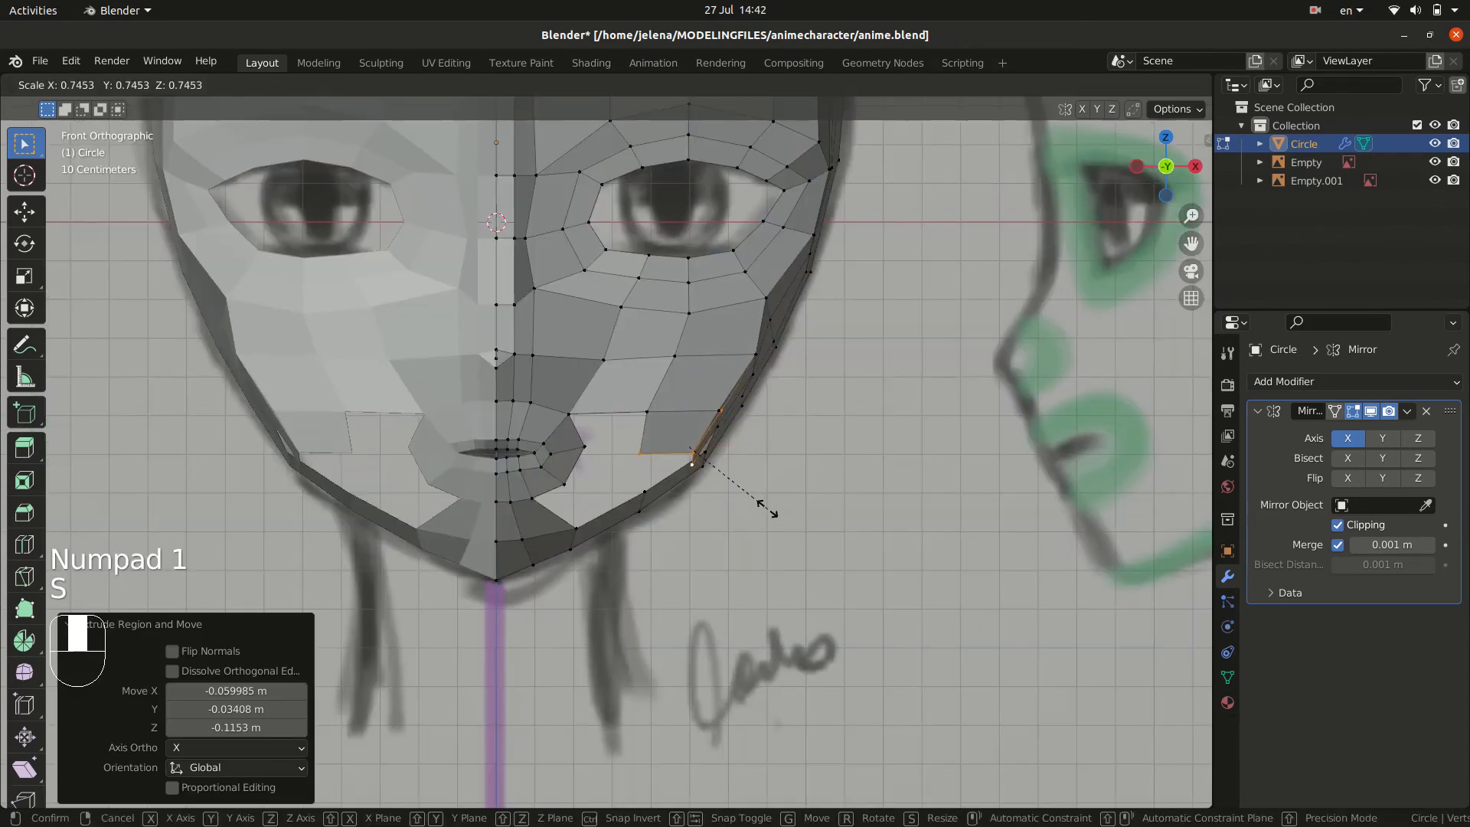
click(760, 508)
middle_drag(759, 508, 563, 482)
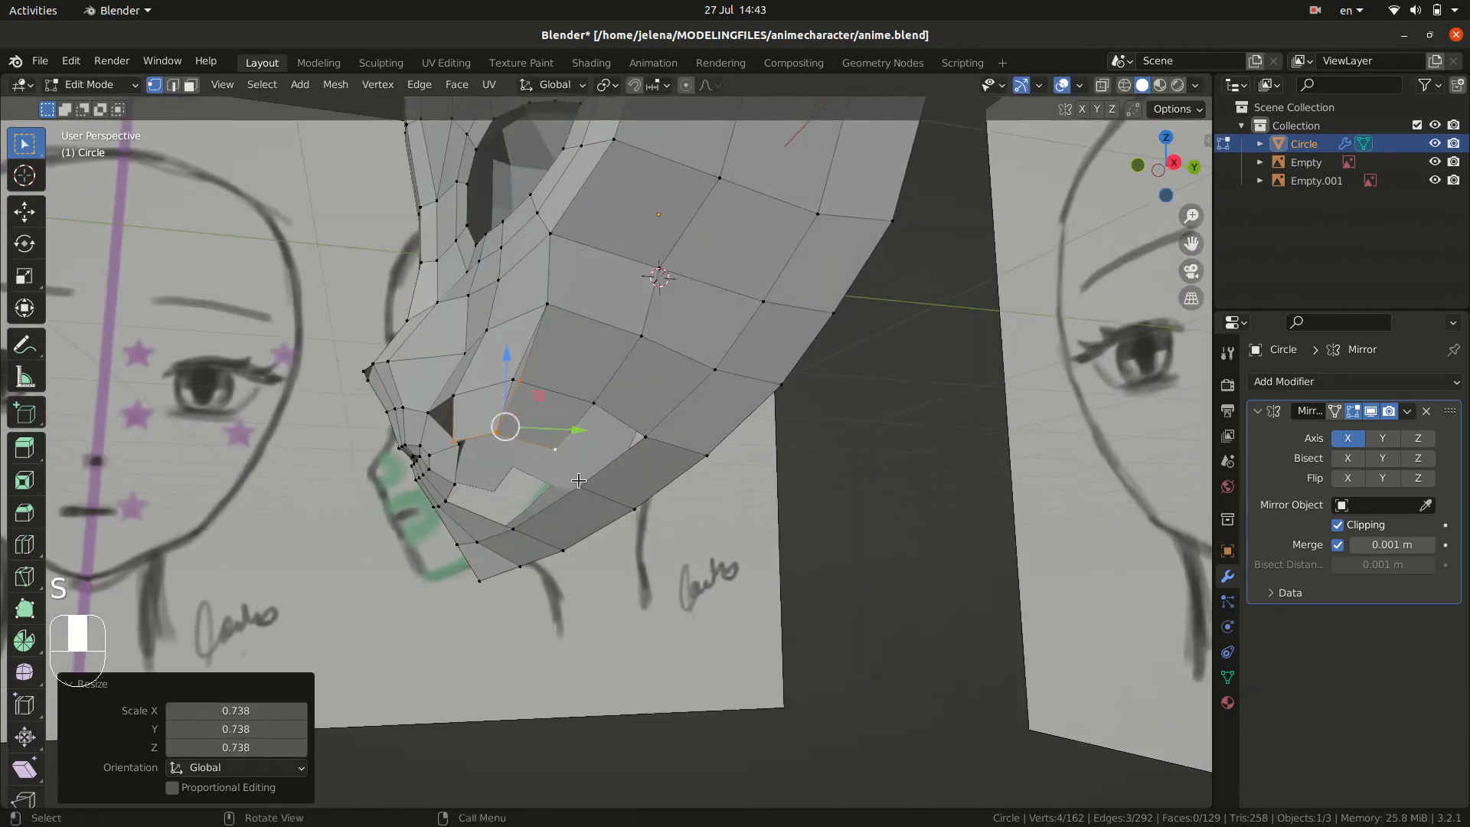
key(ctrl+z)
key(ctrl+z)
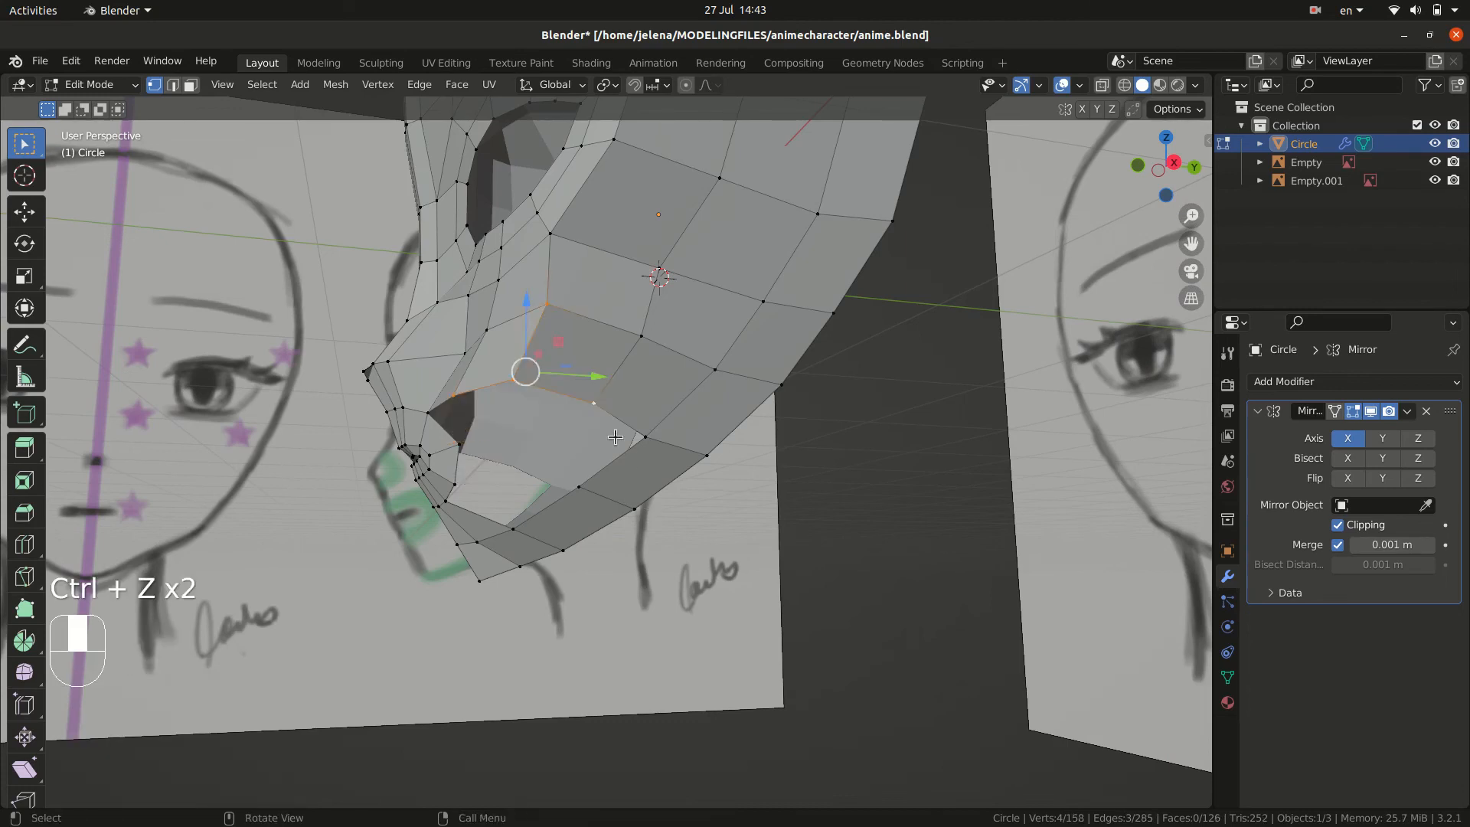
- In the side view, extrude the two open edges under the cheek about 0.034 m forward and 0.129 m down
click(573, 300)
click(514, 381)
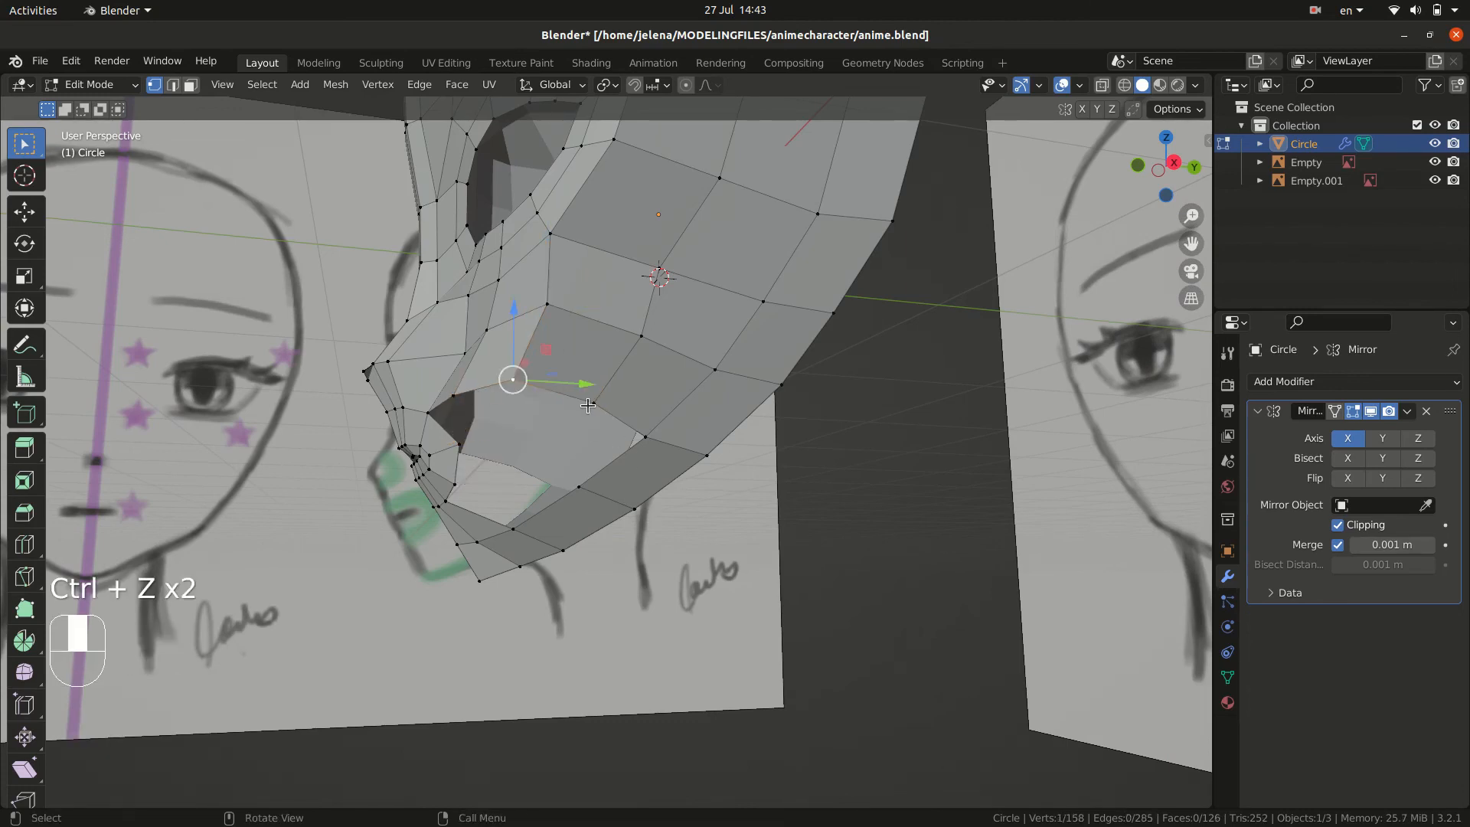
key(KP_3)
click(569, 427)
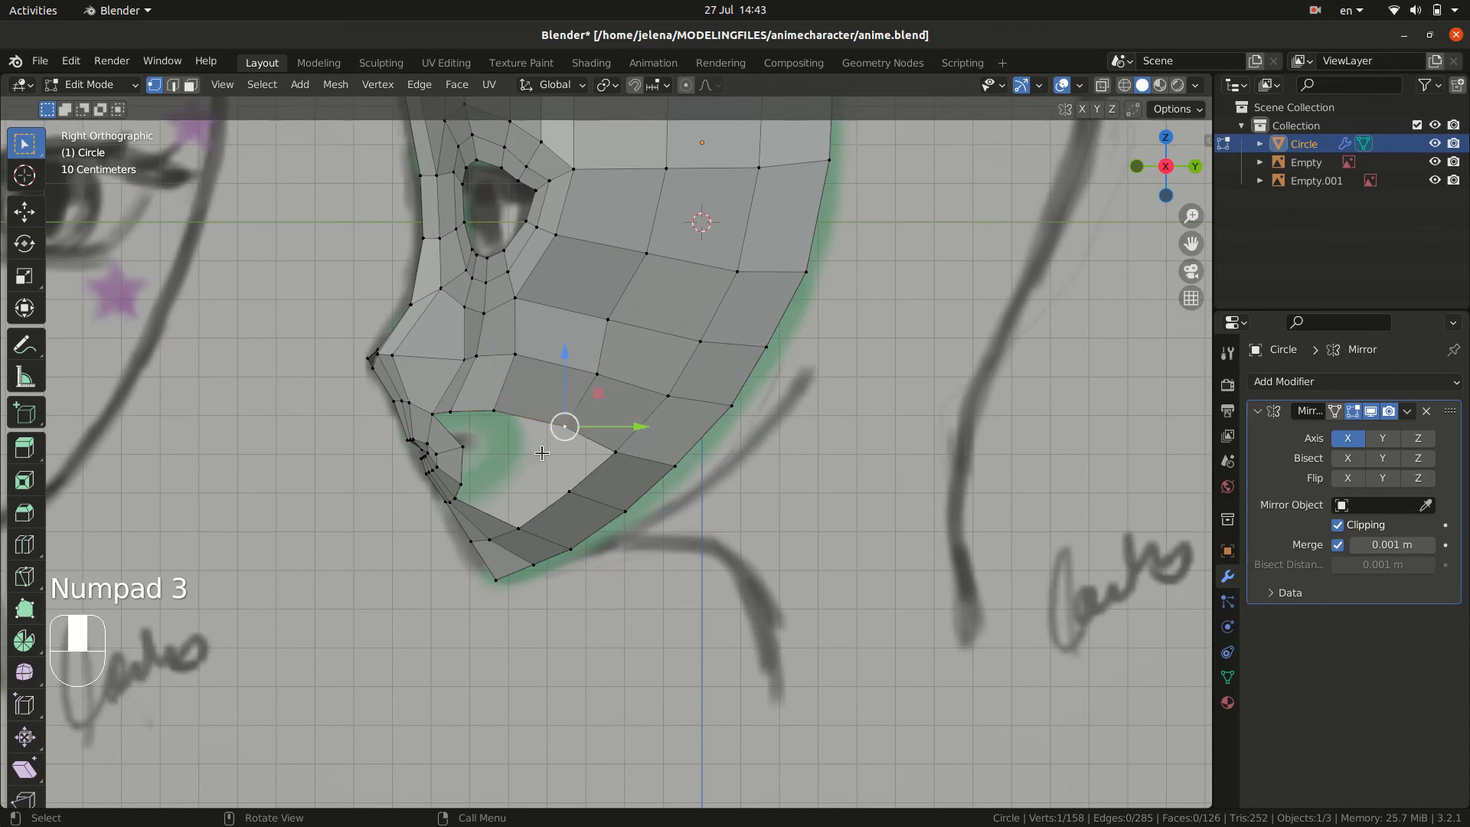
shift+click(449, 412)
shift+click(492, 411)
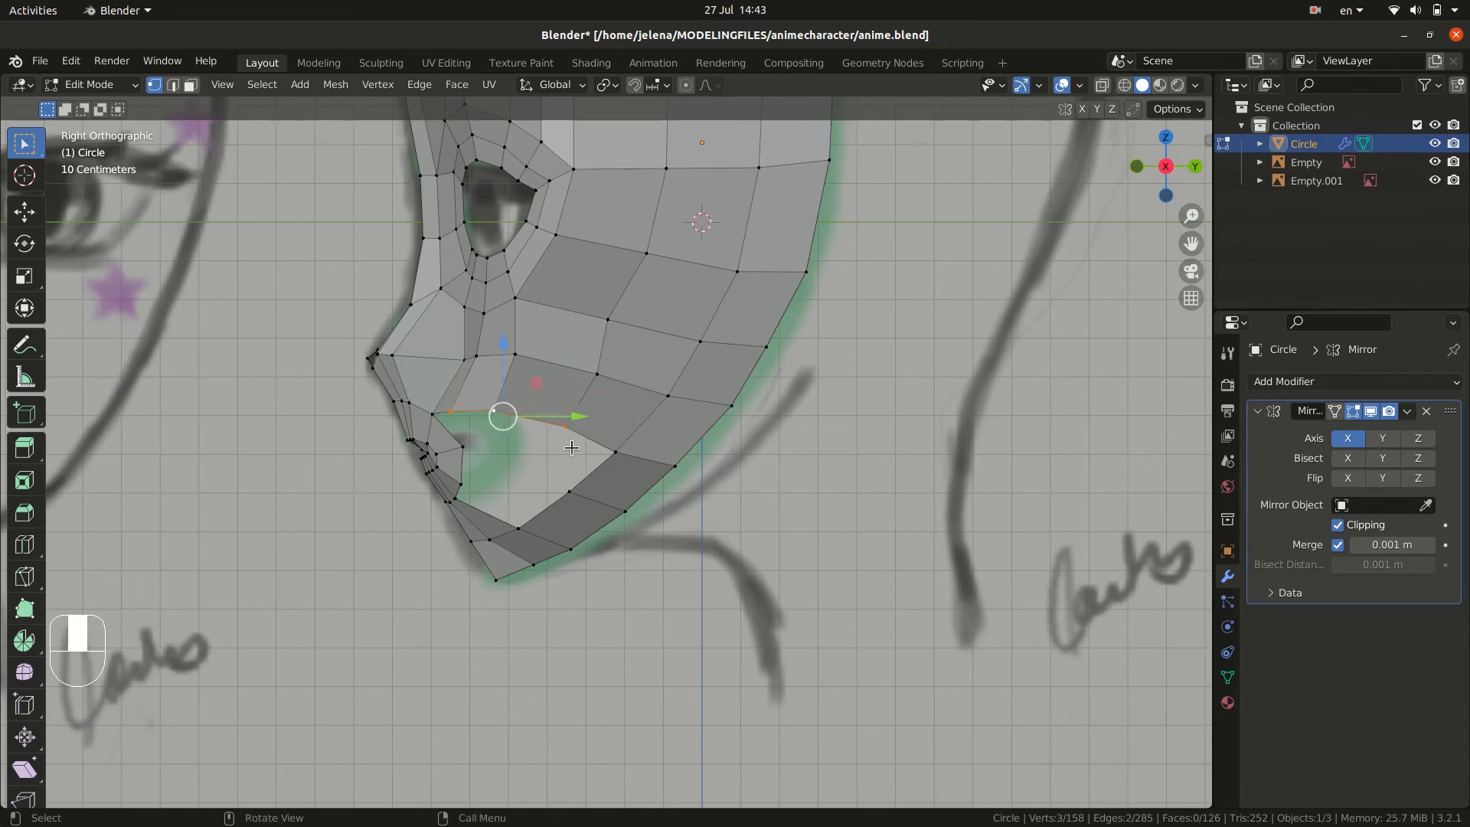
click(574, 490)
click(451, 412)
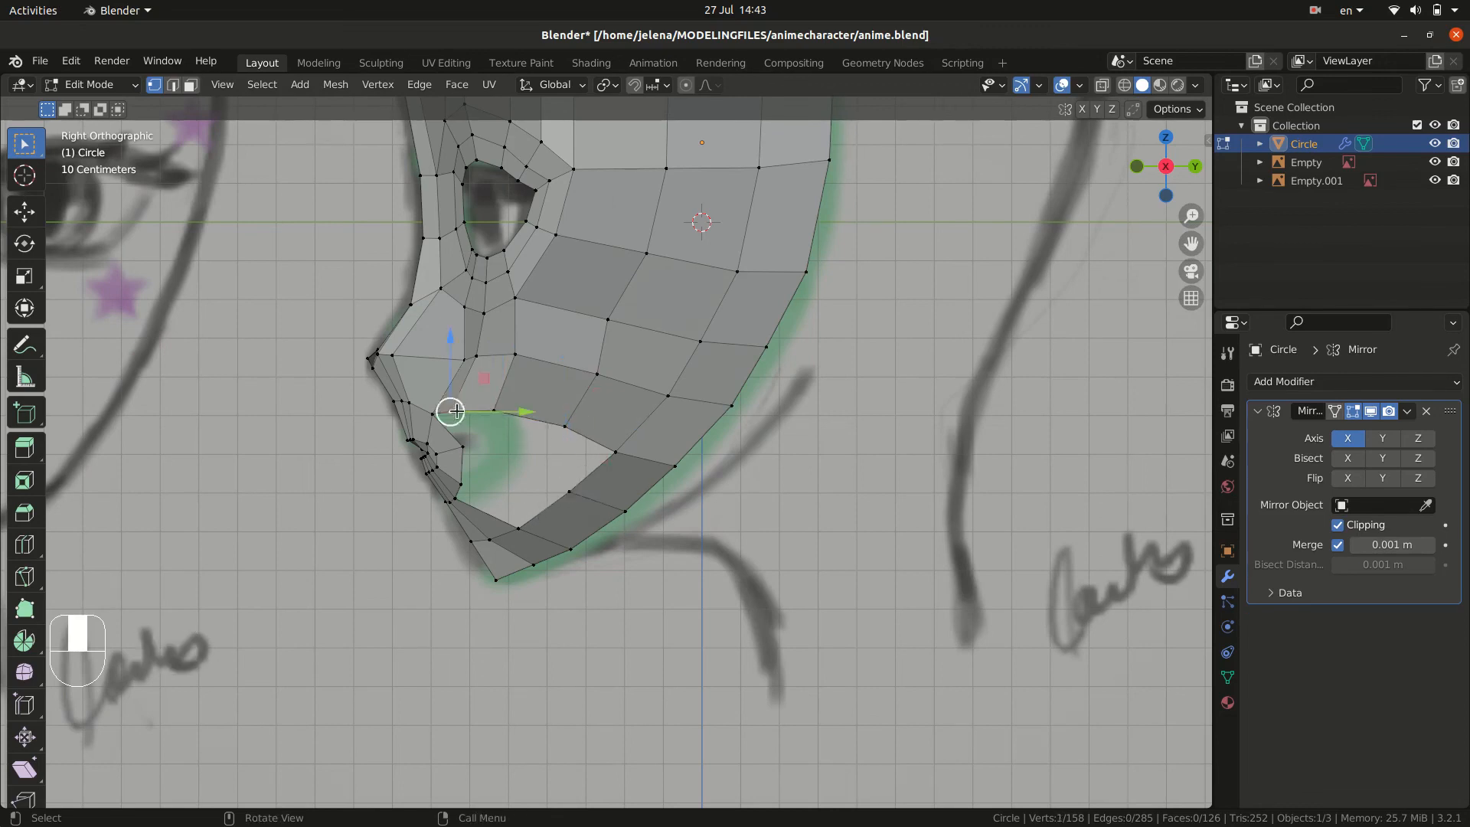
shift+click(498, 412)
shift+click(564, 427)
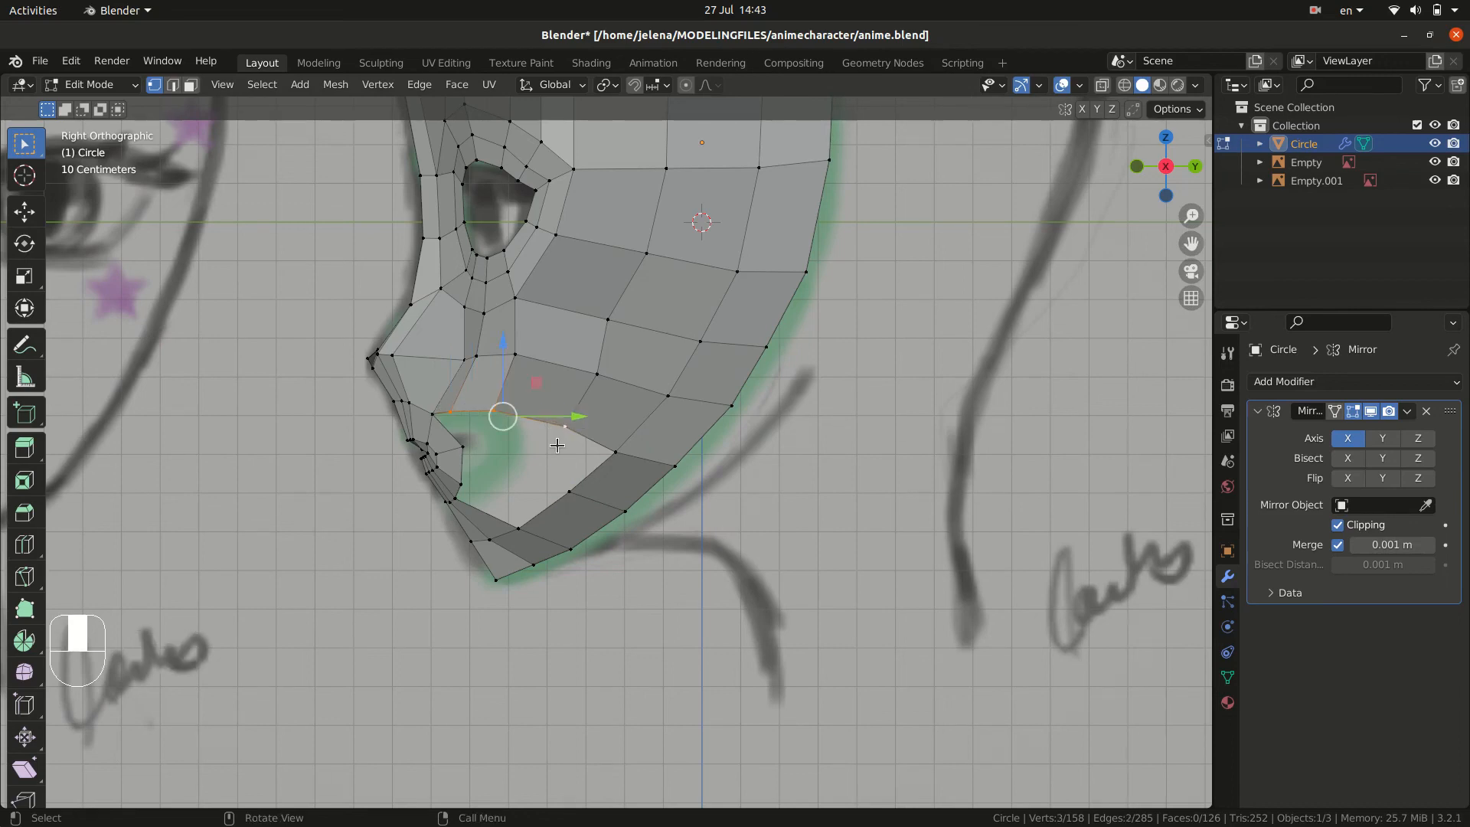
key(e)
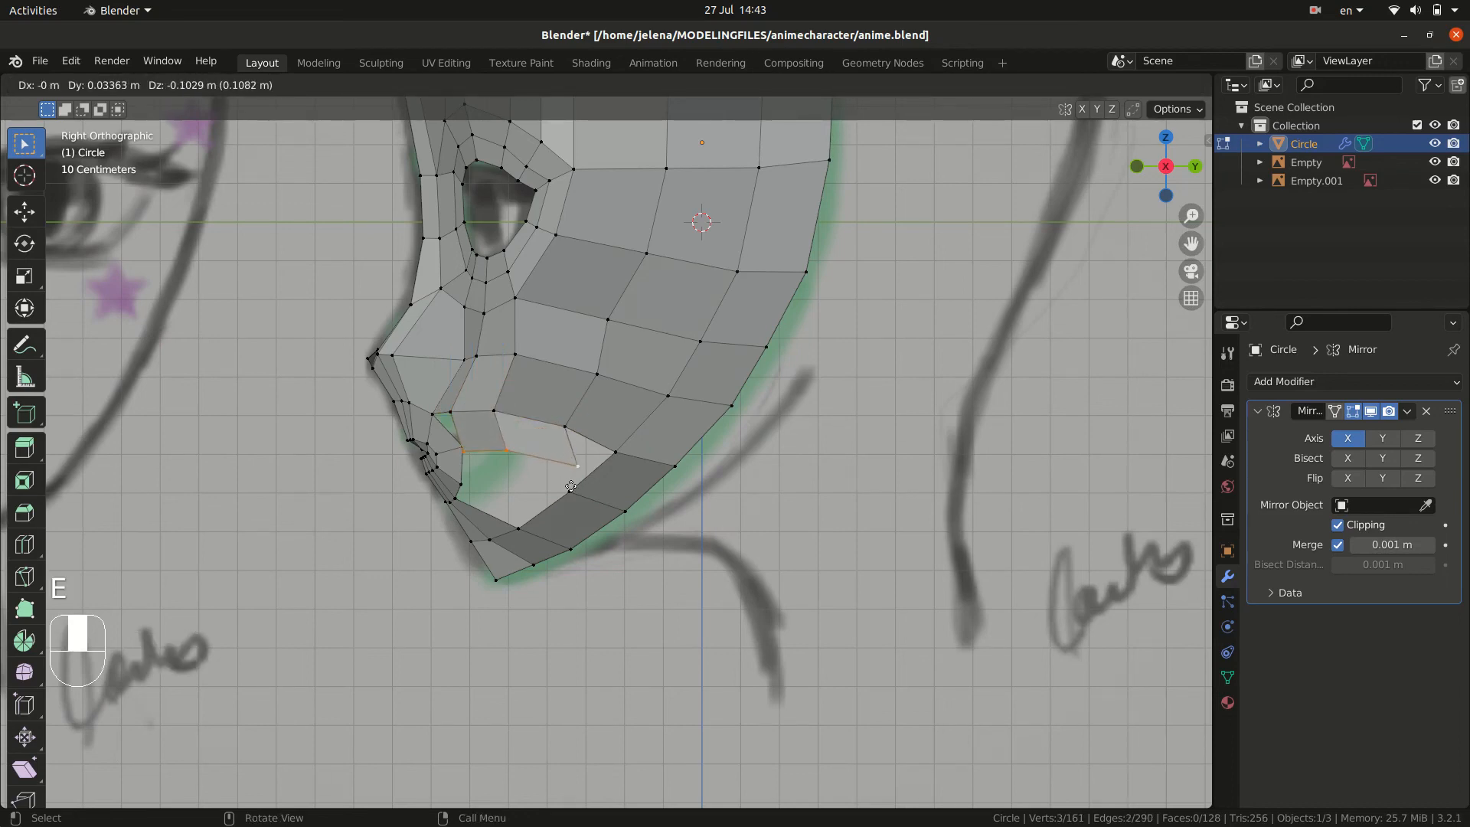
click(544, 497)
- Scale the extruded edges to 0.746 and move them about 0.032 m back, 0.067 m inward and 0.045 m up
key(s)
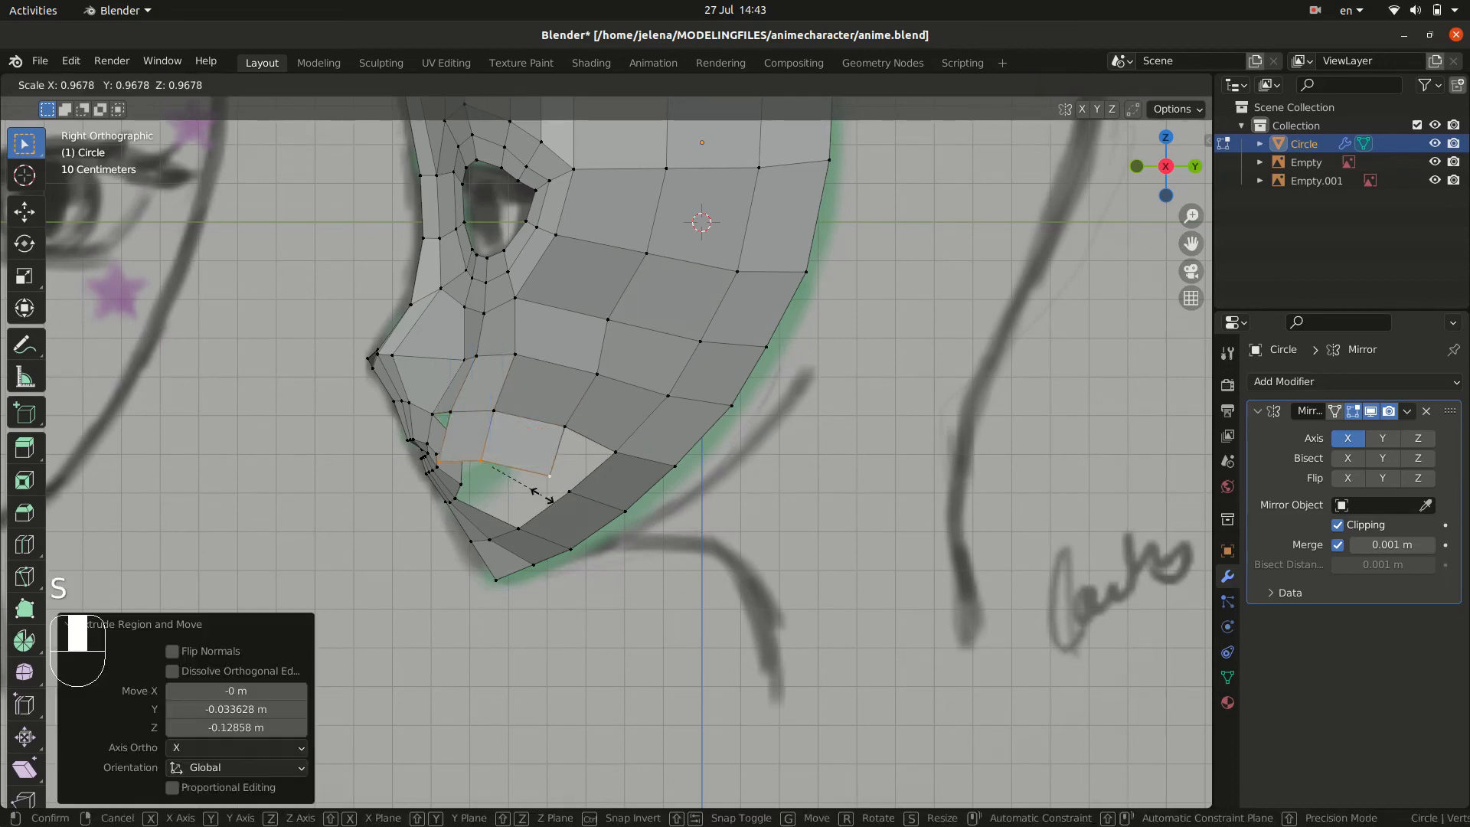
click(532, 484)
key(g)
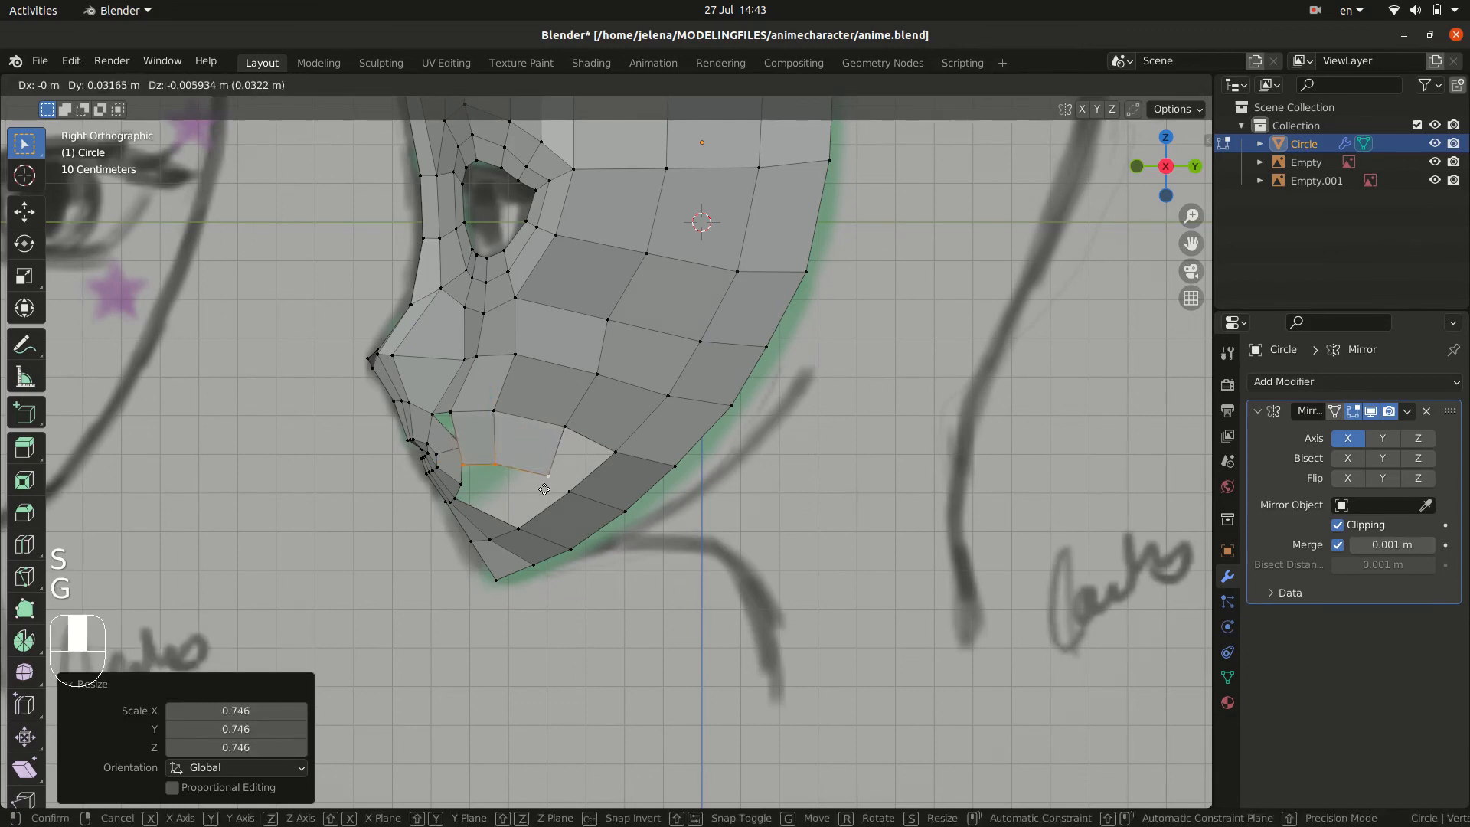
click(544, 488)
key(KP_1)
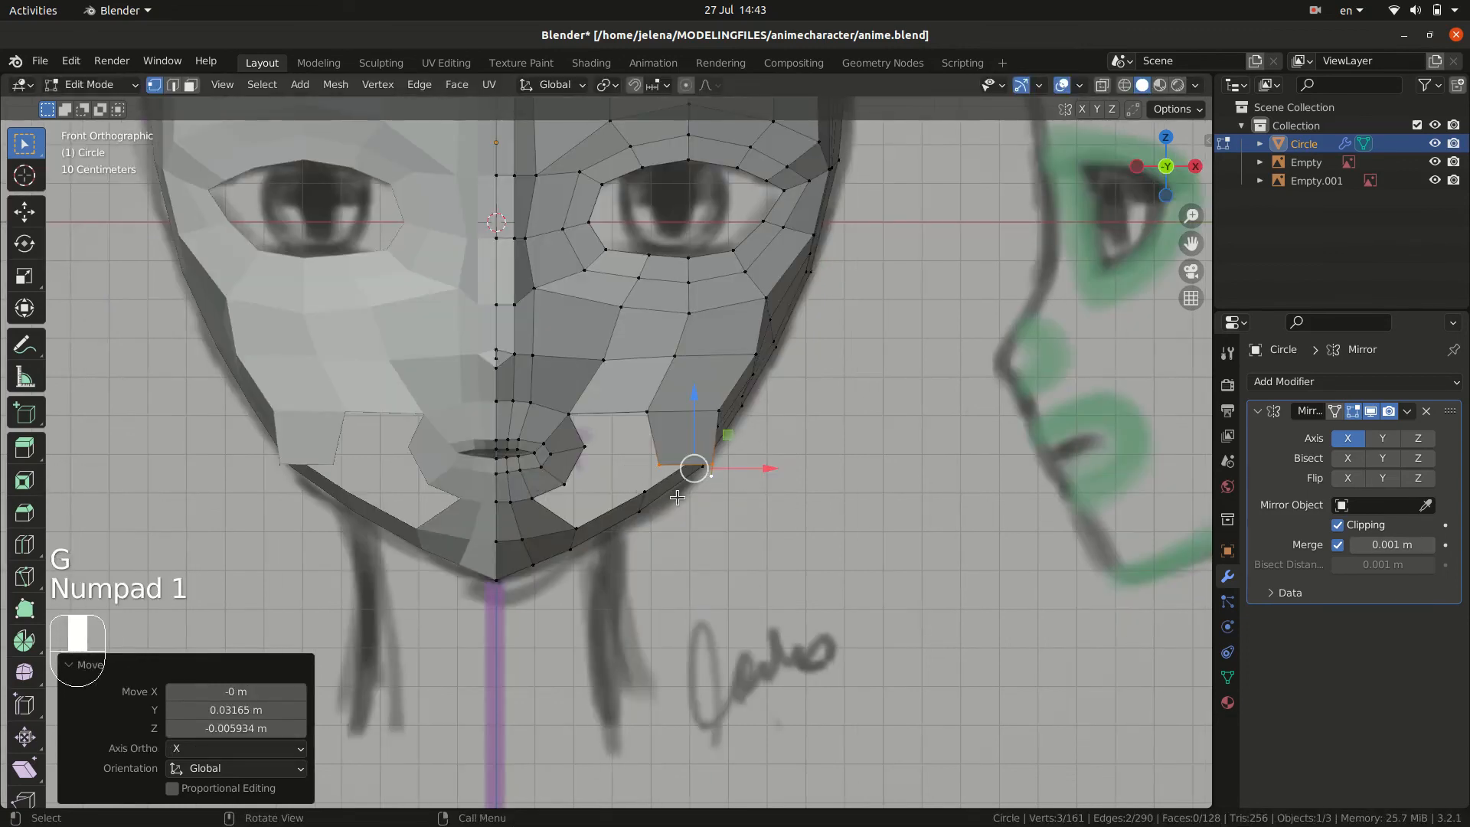
click(641, 455)
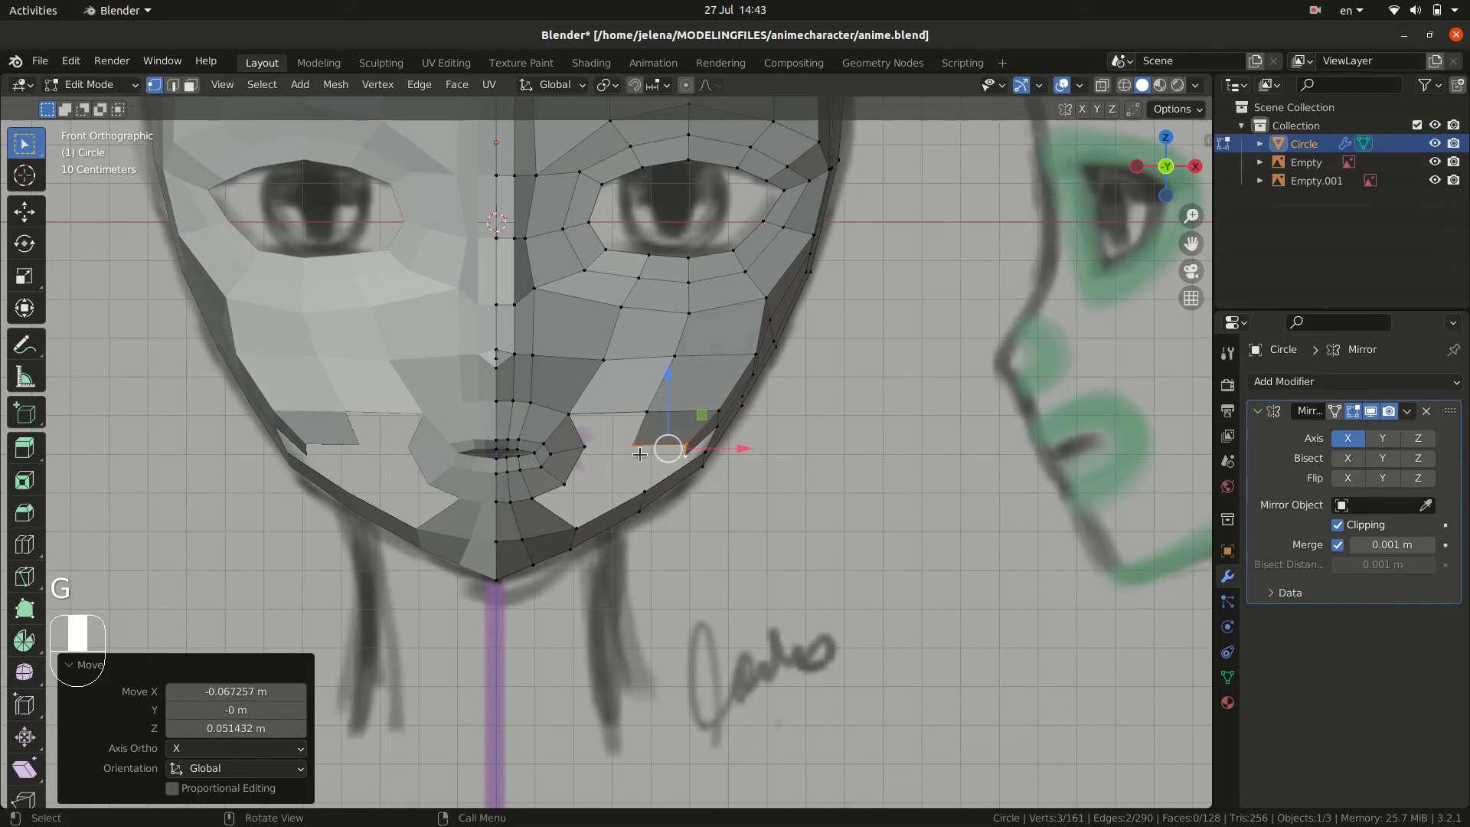
- Fill the faces joining the extruded cheek strip to the mouth side and to the jaw strip at its rear end
key(2)
click(575, 415)
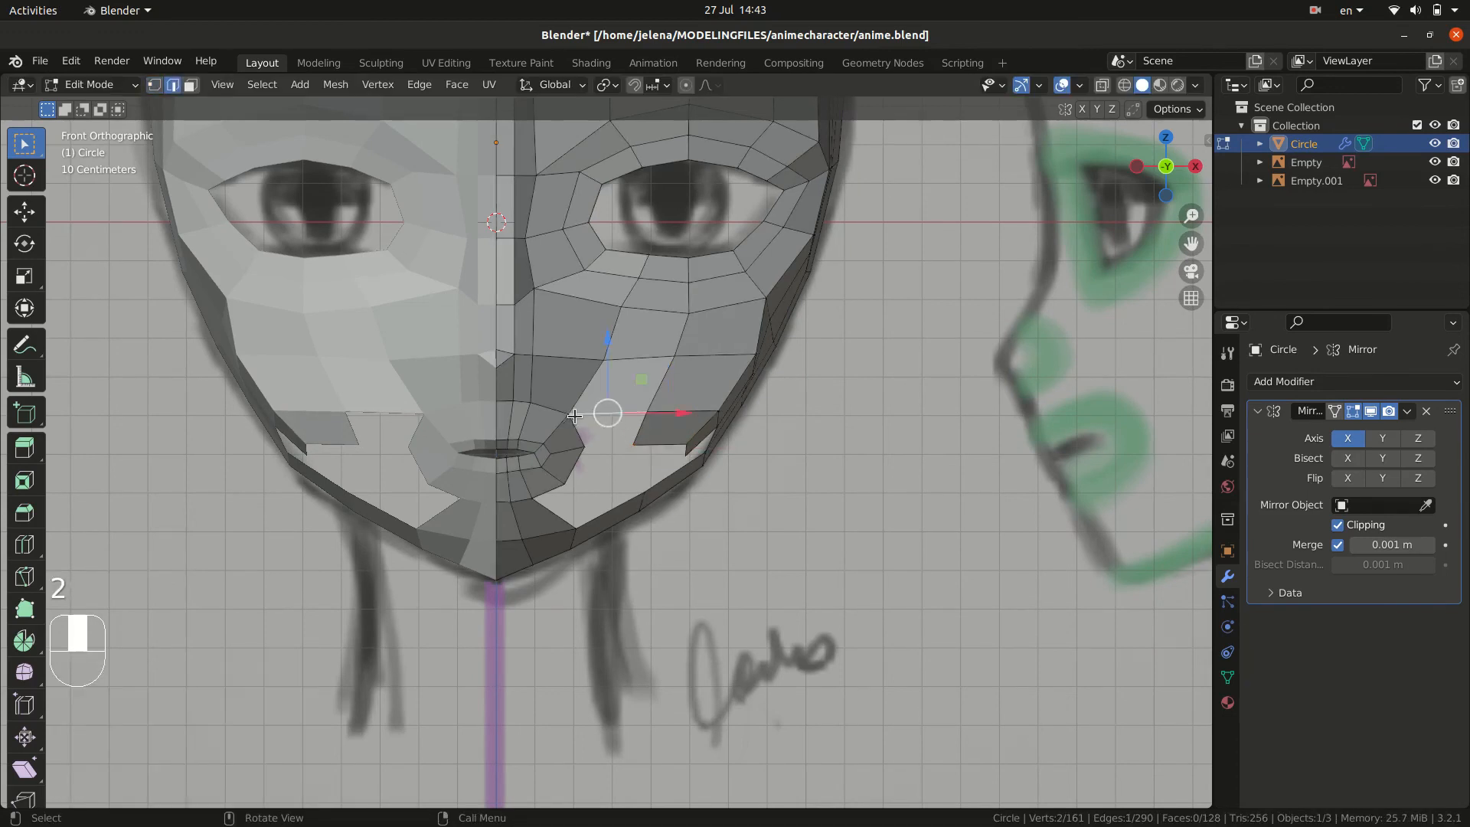
key(f)
mouse_move(608, 412)
middle_down()
mouse_move(617, 444)
mouse_move(630, 423)
middle_up()
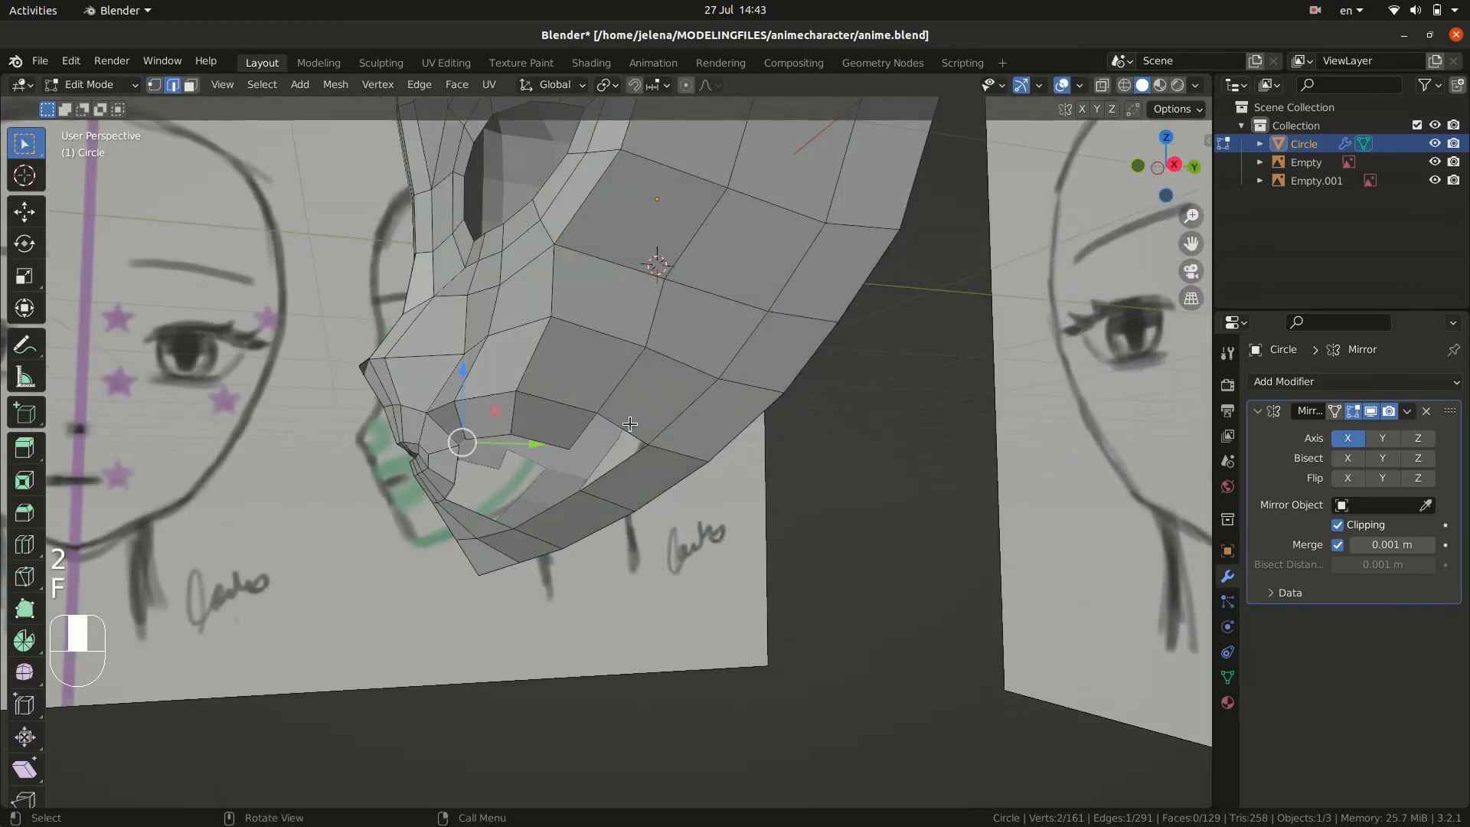
key(f)
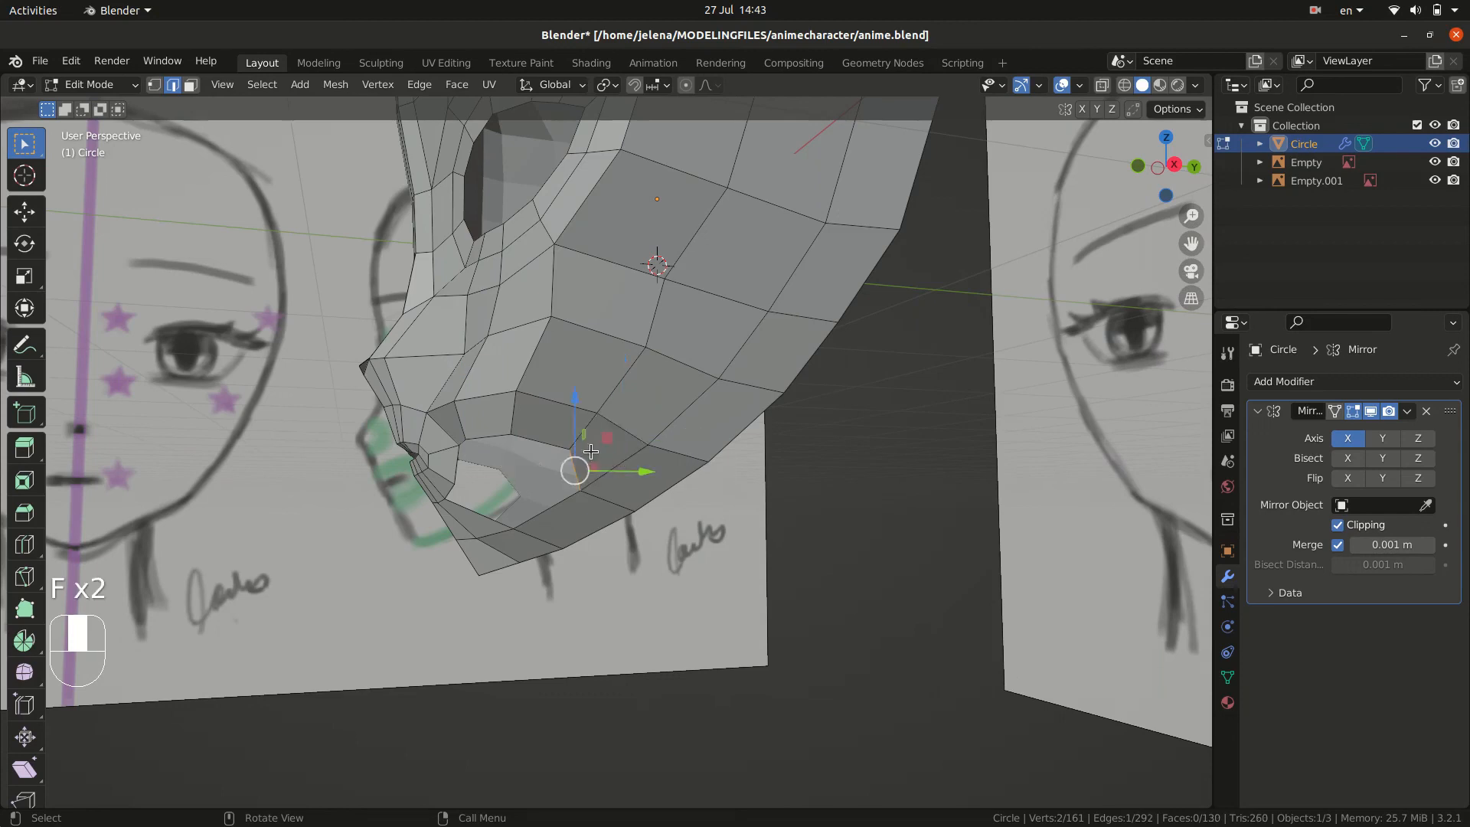
- Fill the four-sided face between the lower mouth corner, the cheek opening and the jaw strip
key(1)
click(584, 444)
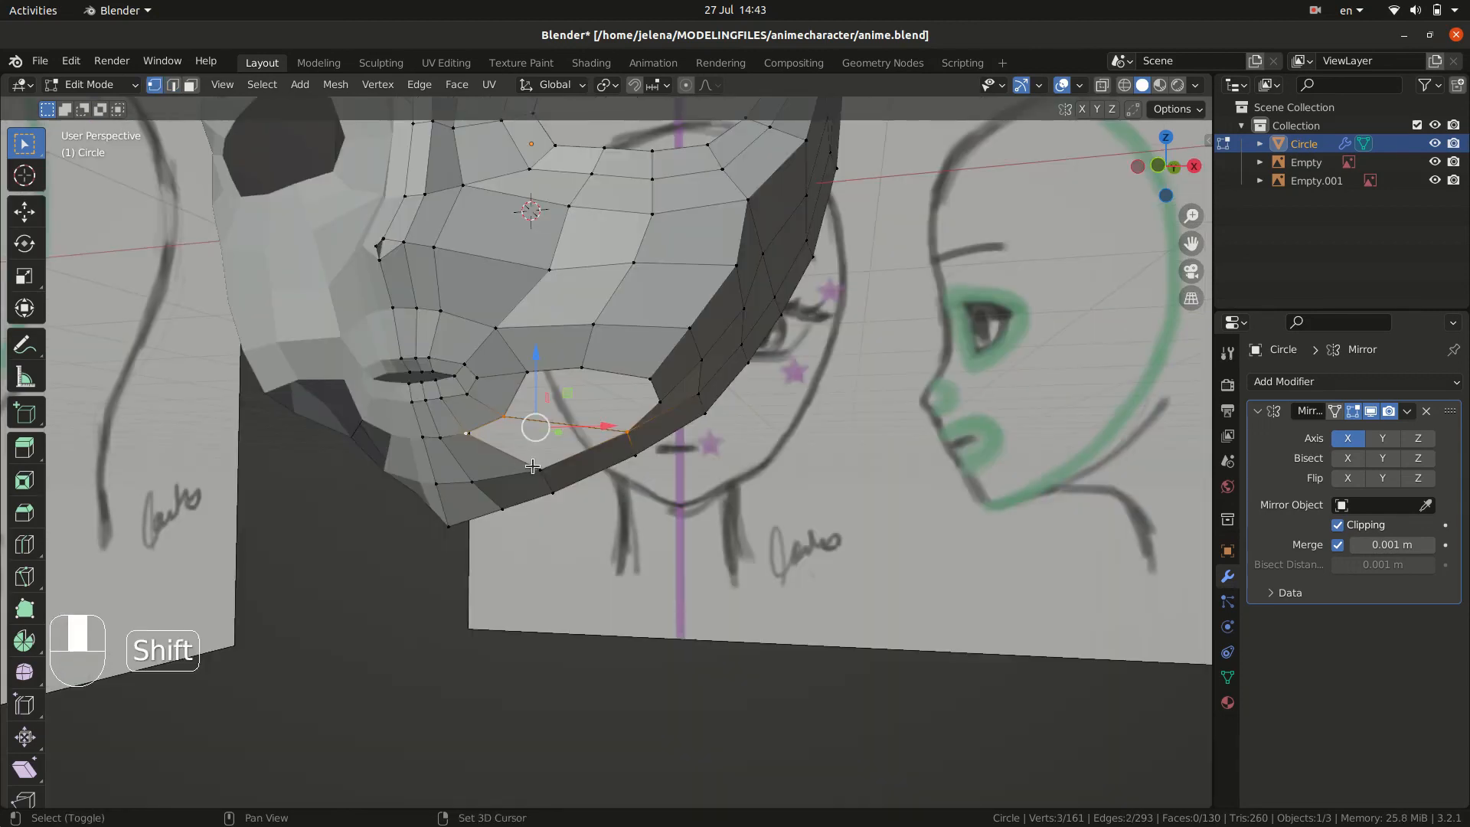
shift+click(534, 467)
key(f)
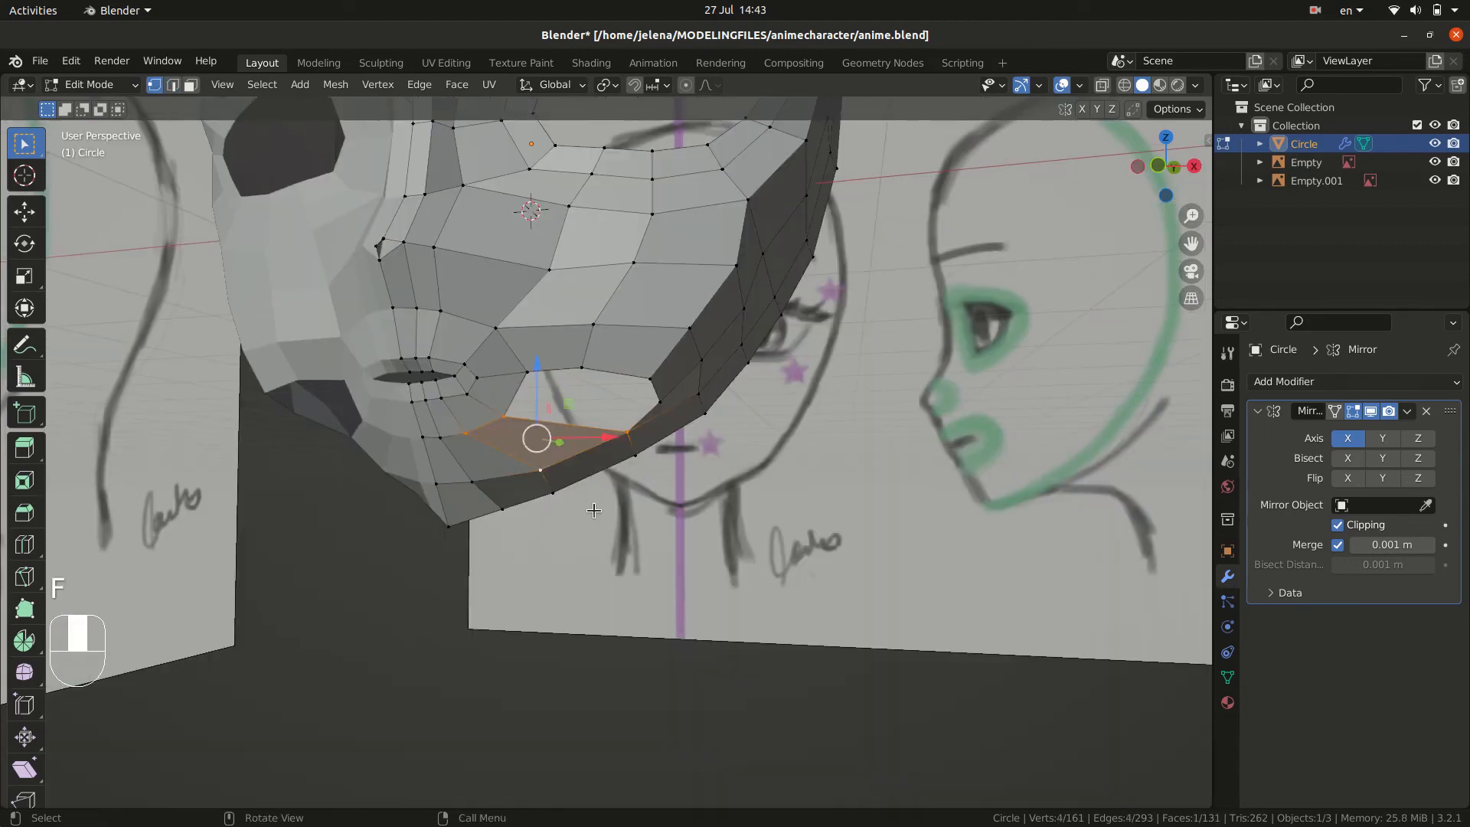
- Add a centred loop cut through the new lower cheek face toward the chin, and fill the adjoining face beside the mouth
middle_drag(595, 510, 643, 484)
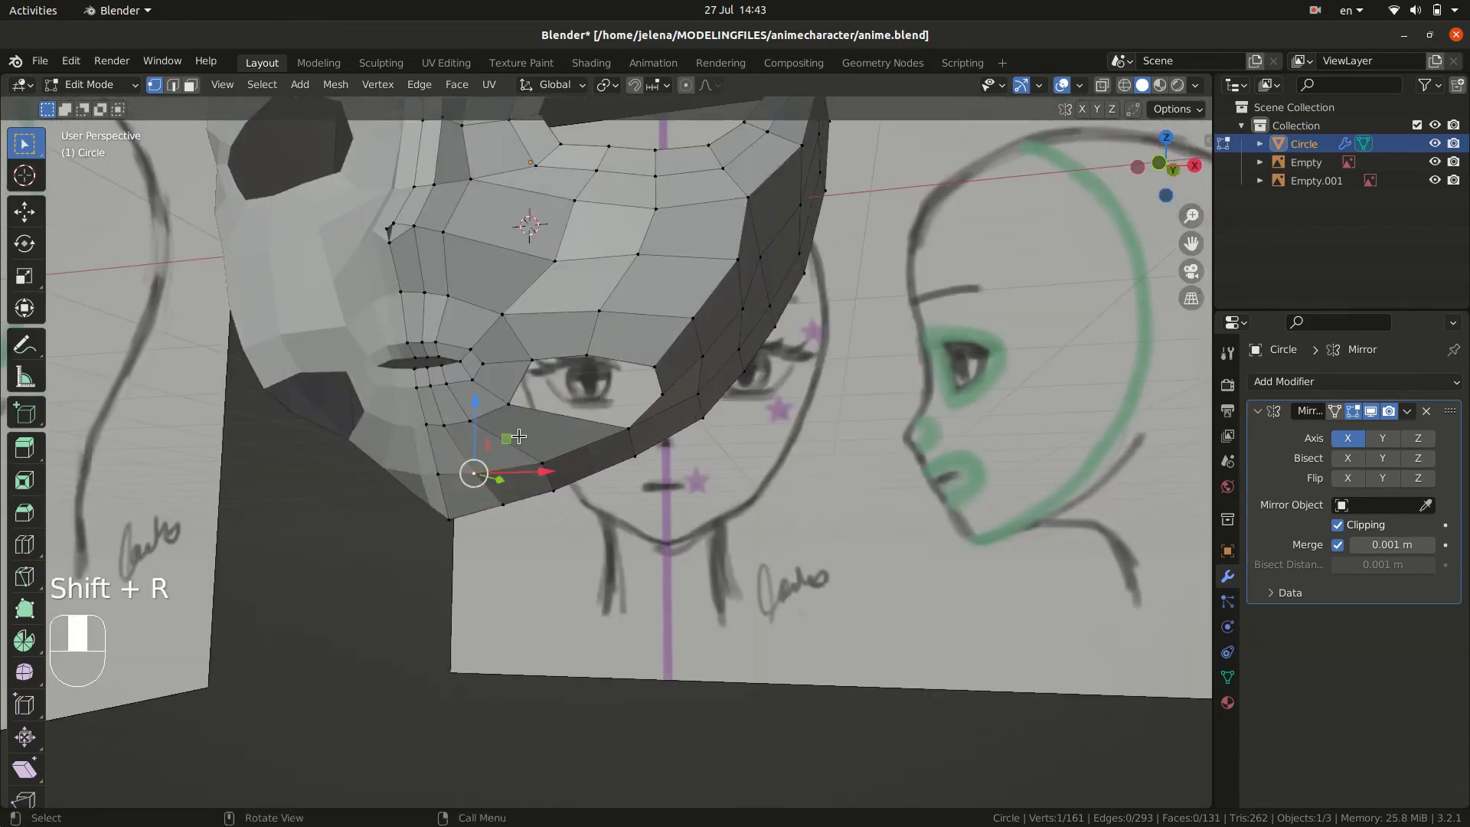
key(ctrl+r)
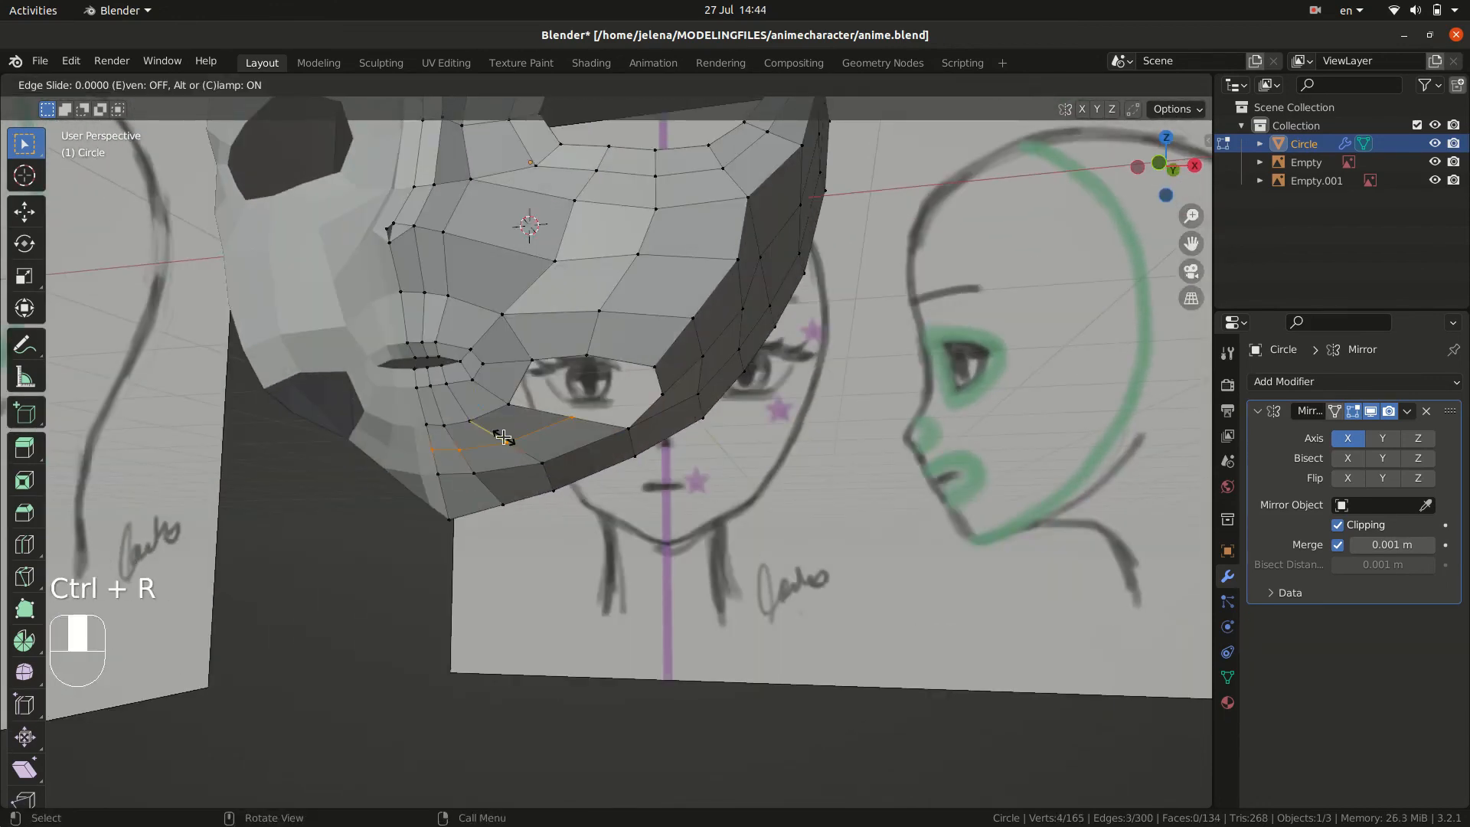
click(500, 433)
right_click(500, 433)
key(2)
click(522, 381)
key(f)
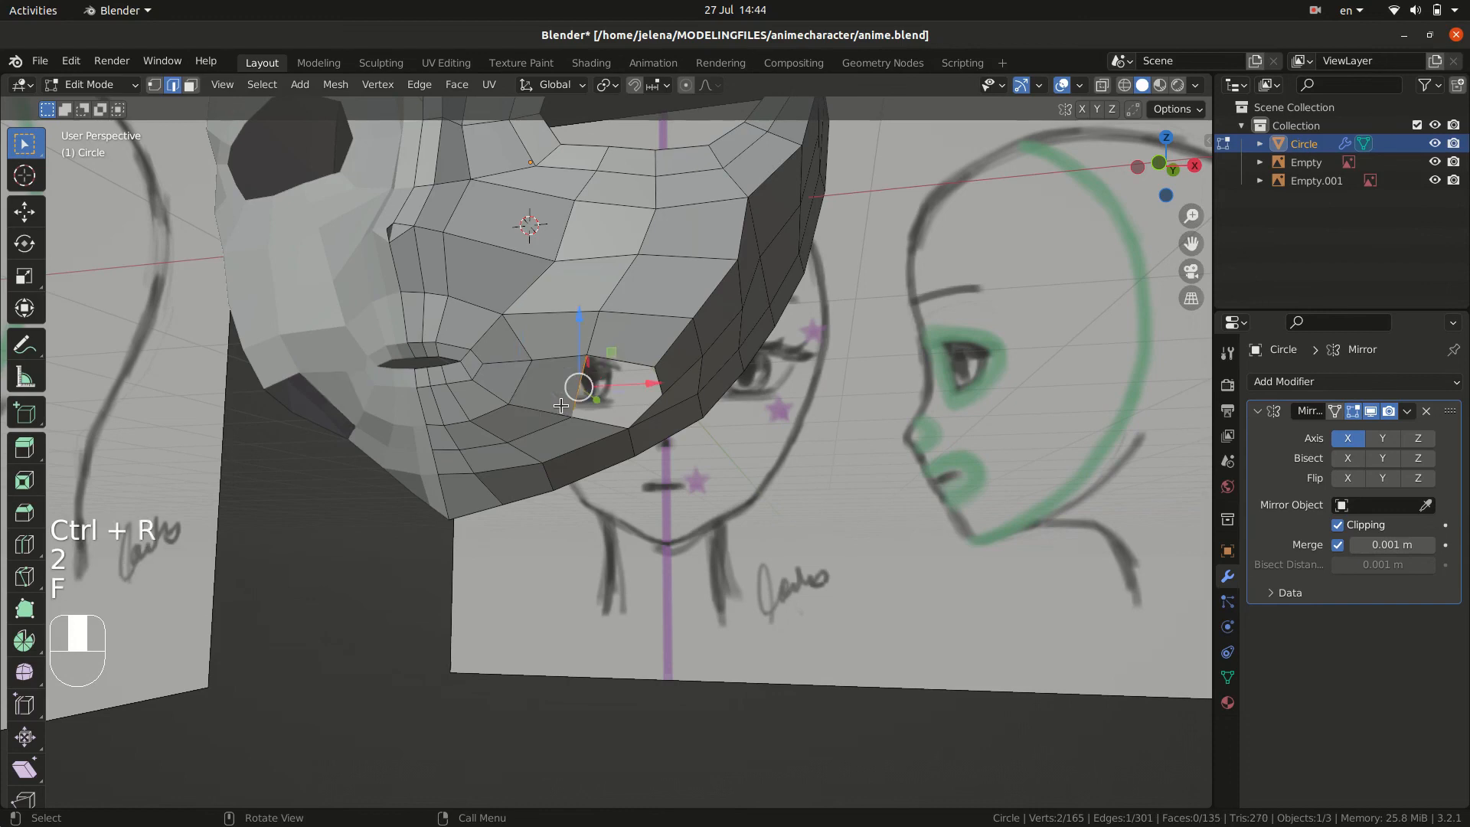
- Delete the rear lower cheek face between the remaining opening and the jaw strip
middle_drag(563, 409, 642, 396)
key(ctrl+z)
key(3)
click(645, 397)
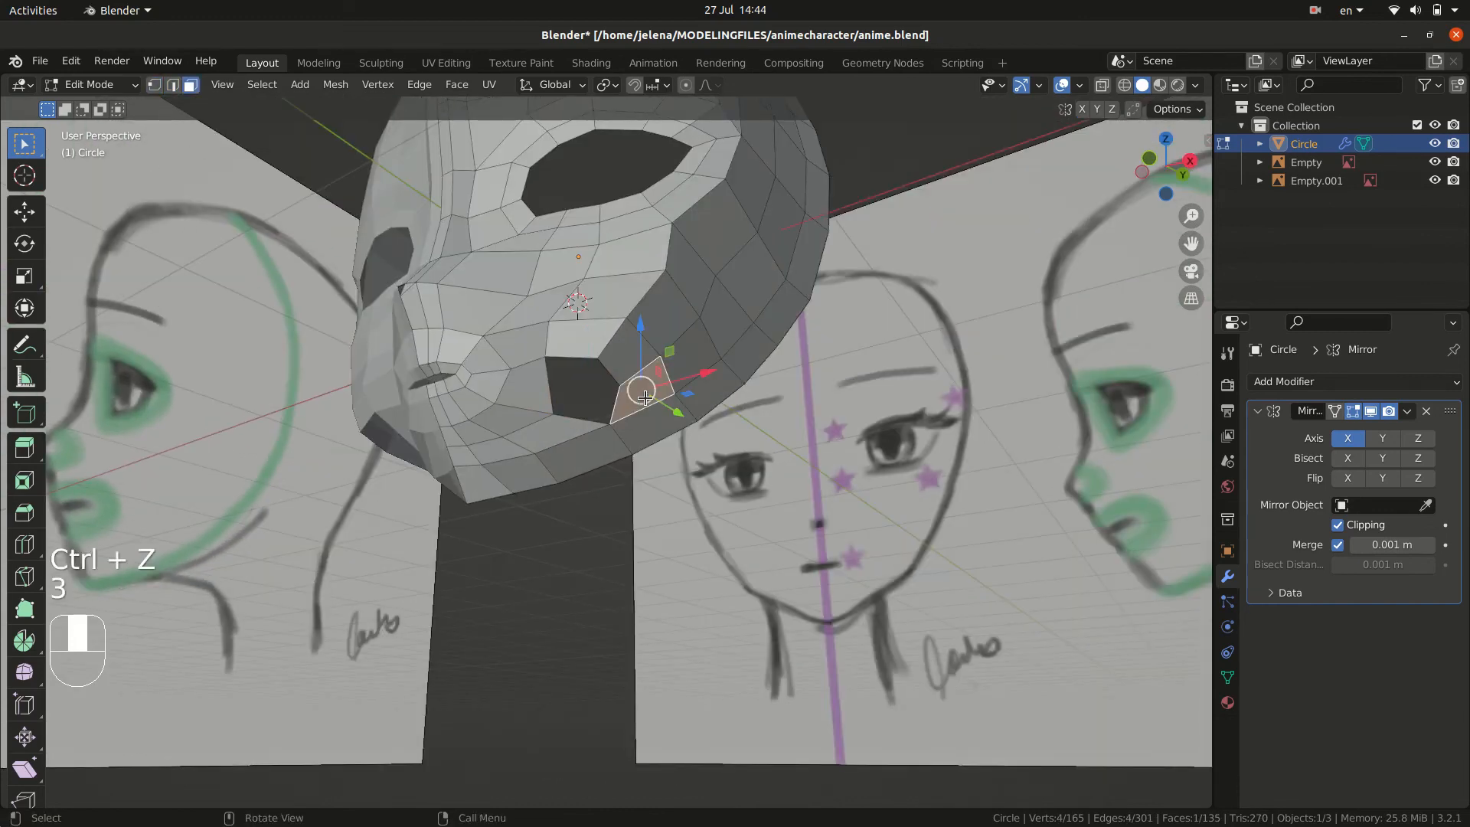
key(f)
key(x)
click(647, 398)
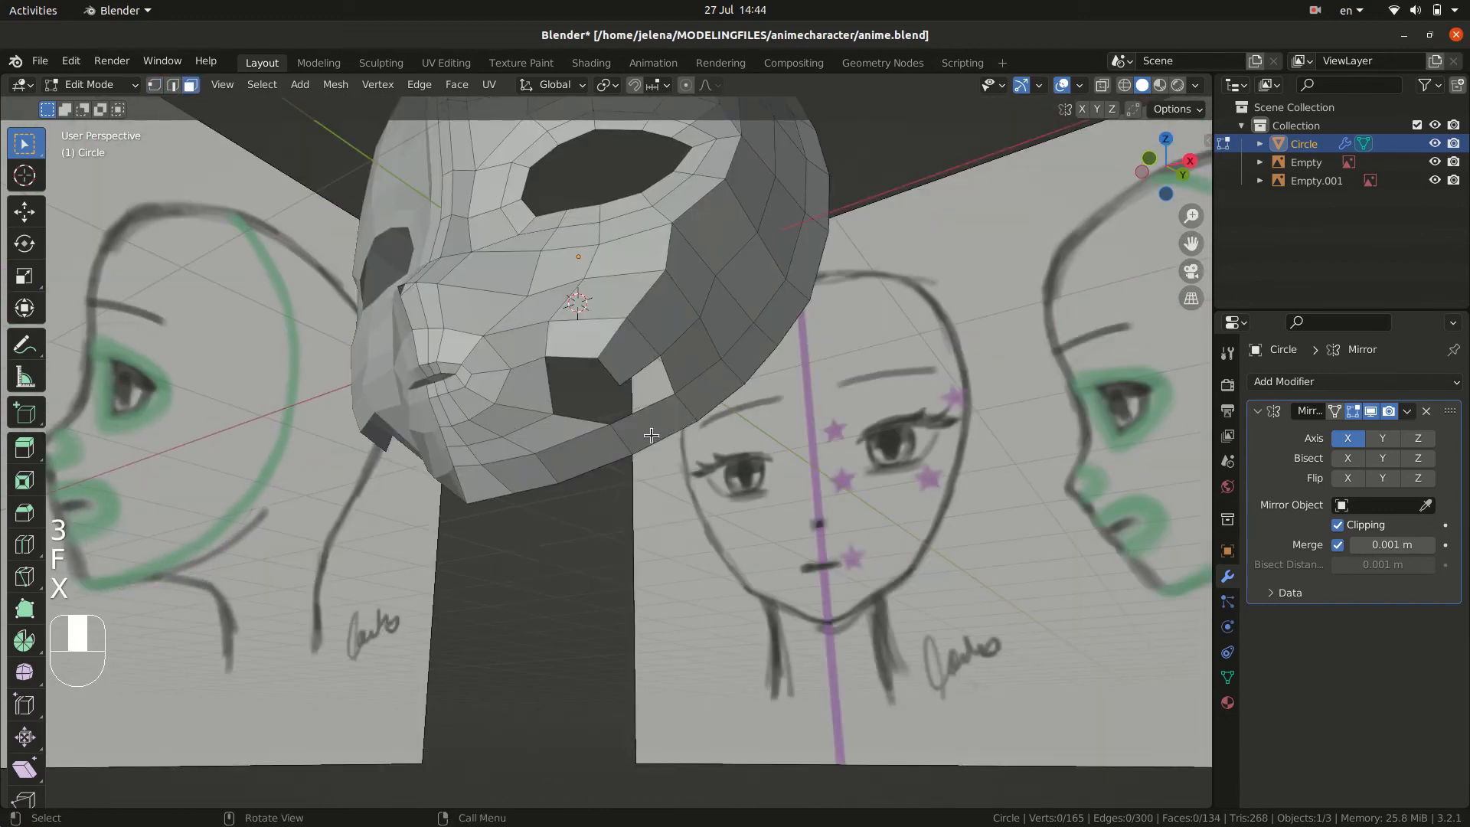
- Add a loop cut across the jaw strip below the cheek opening and slide the neighbouring cross edges to even their spacing
key(ctrl+r)
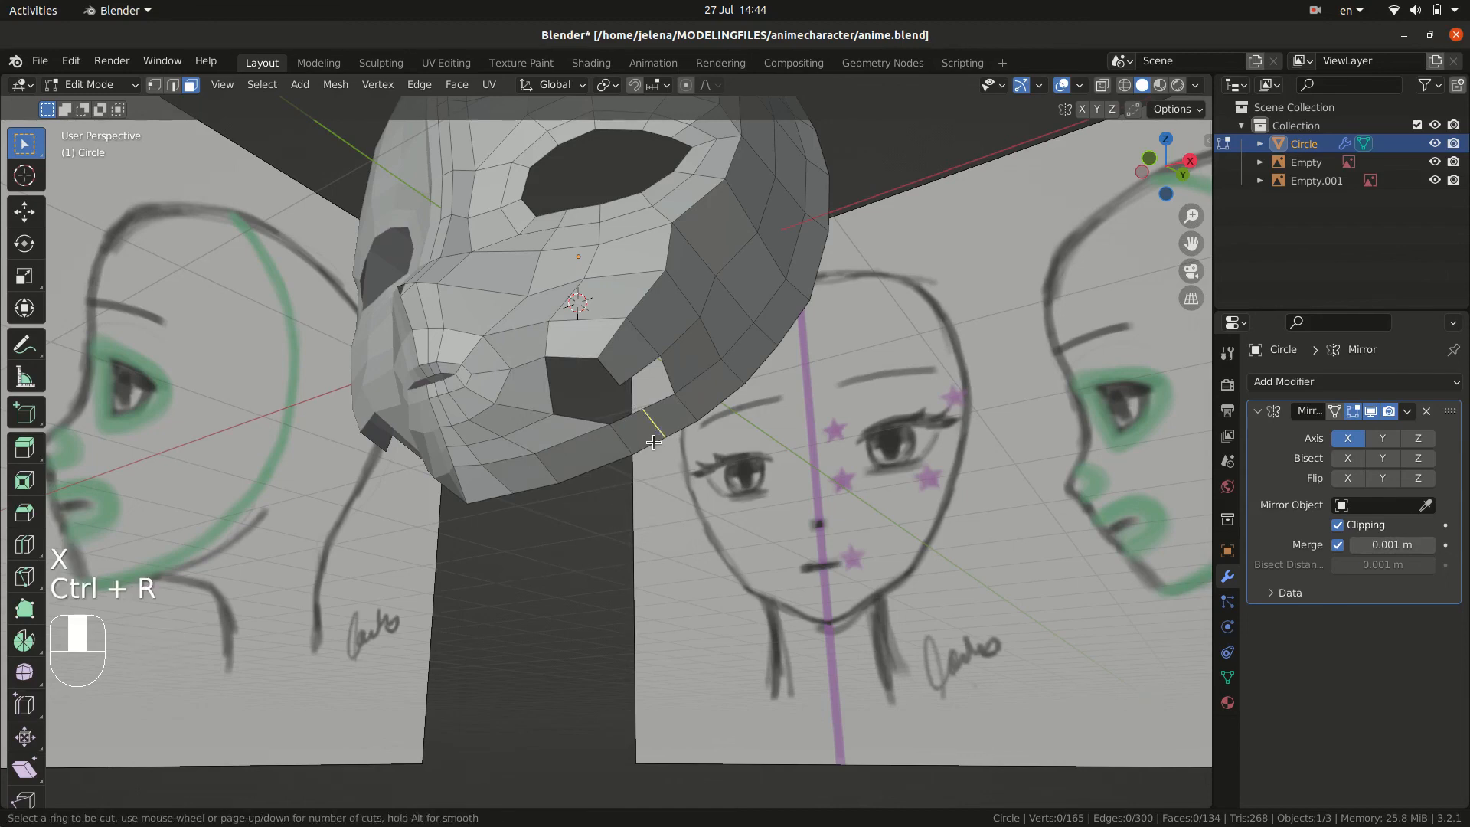
click(622, 440)
right_click(622, 440)
click(622, 440)
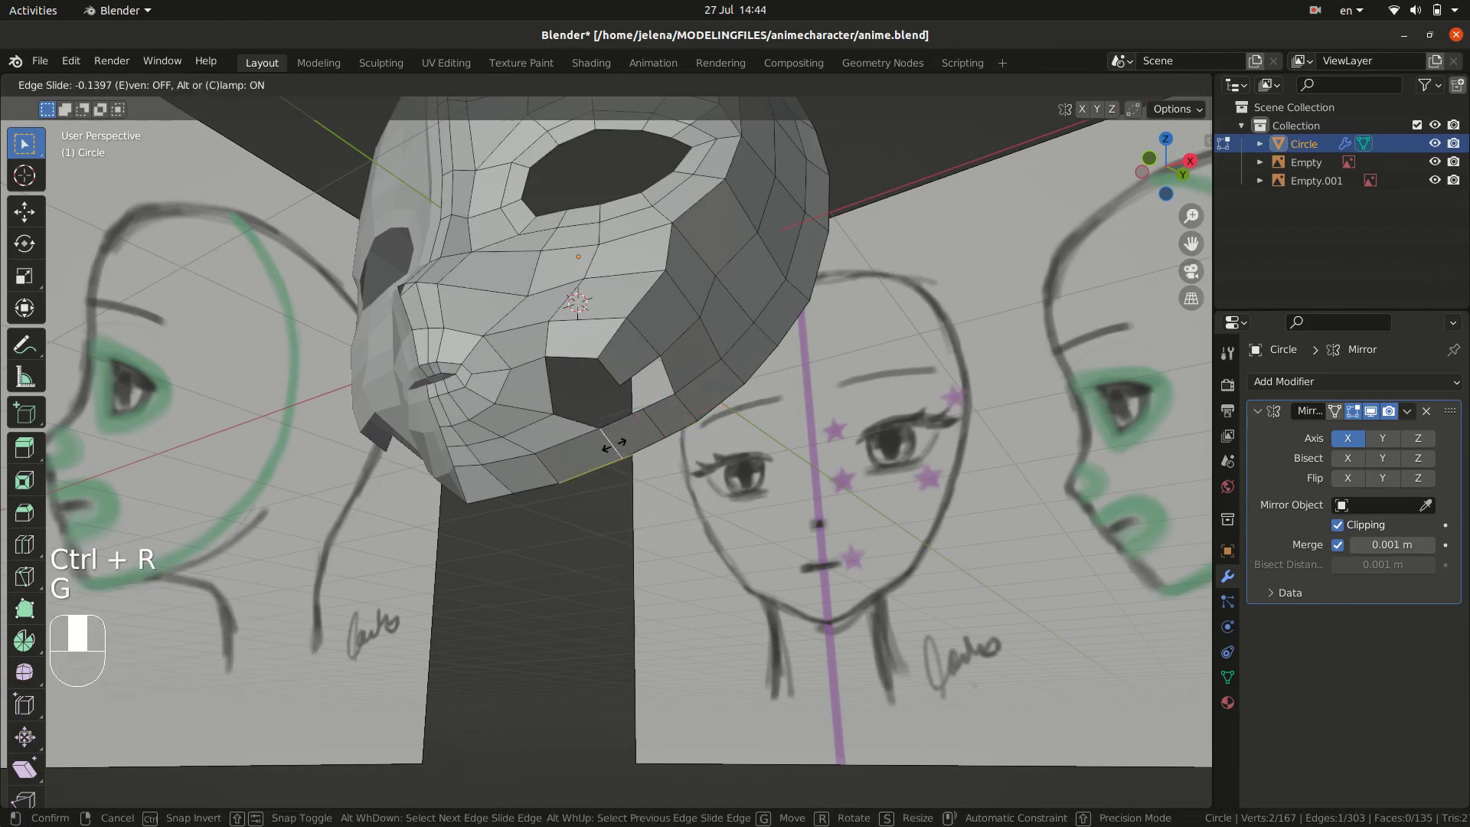
click(603, 461)
key(g)
key(g)
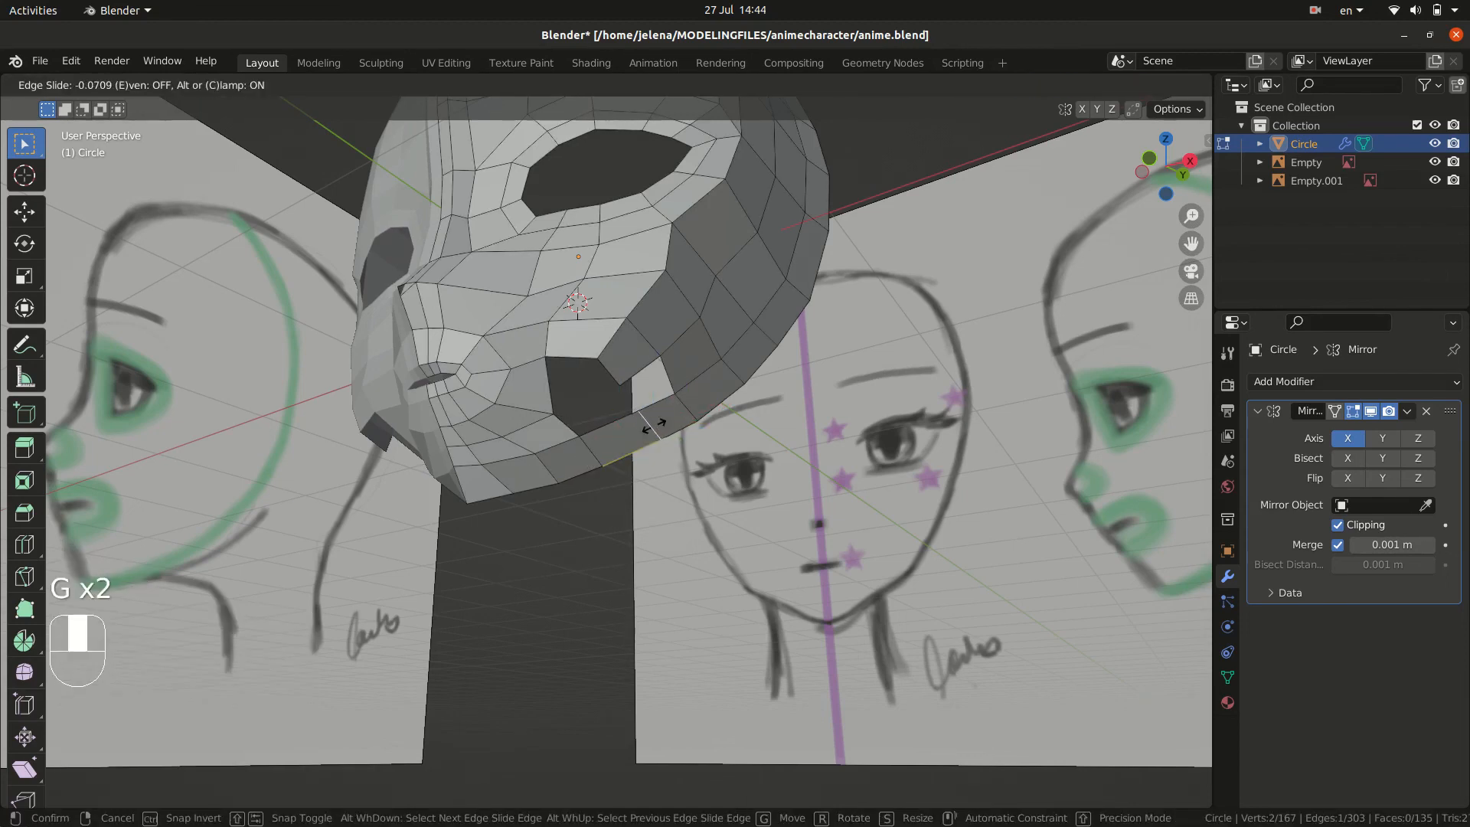
click(645, 432)
- Fill the remaining cheek opening with faces joined to the jaw strip
middle_drag(639, 407, 714, 359)
click(662, 383)
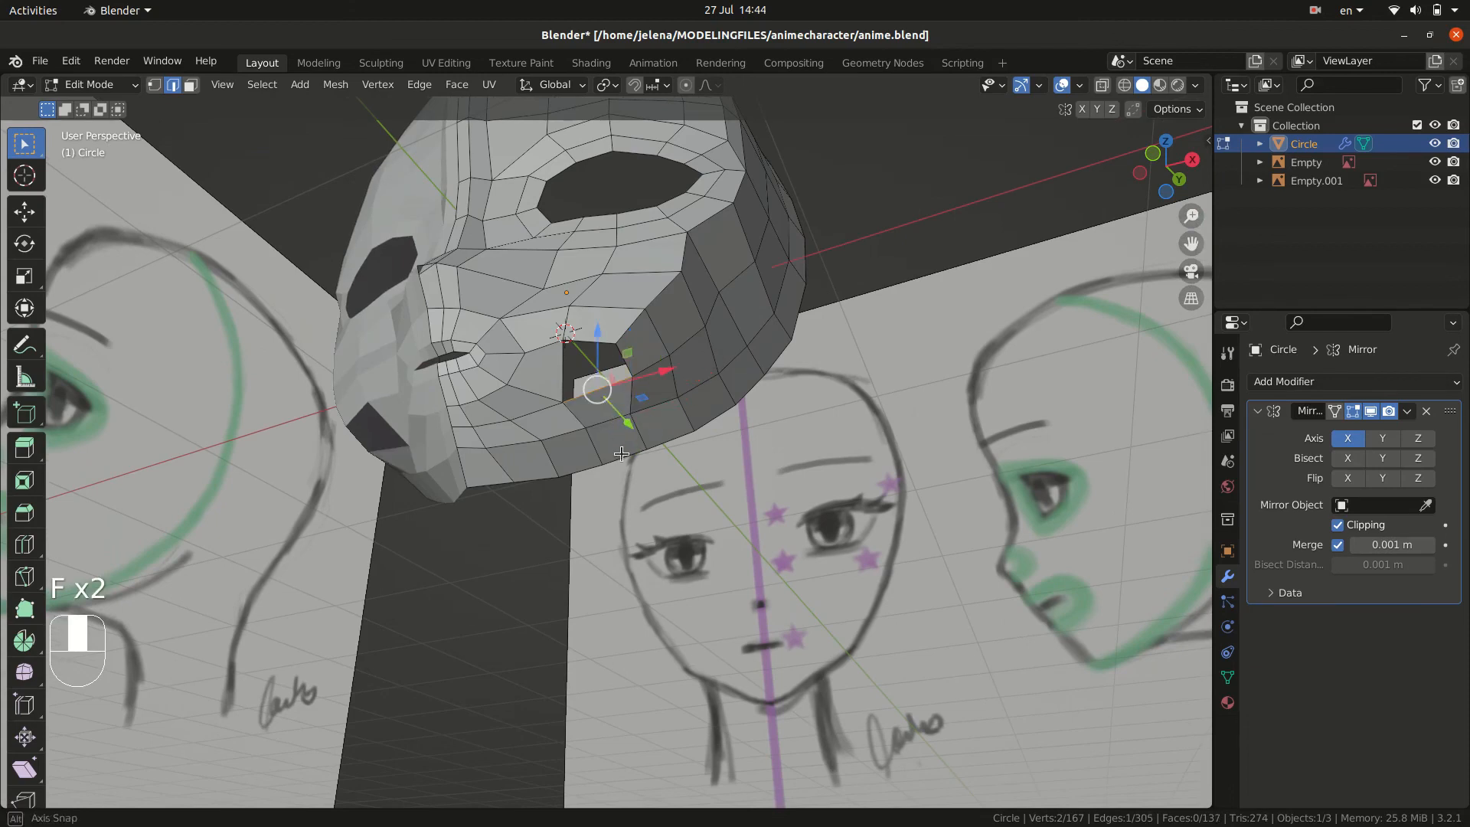
middle_drag(621, 454, 702, 381)
key(f)
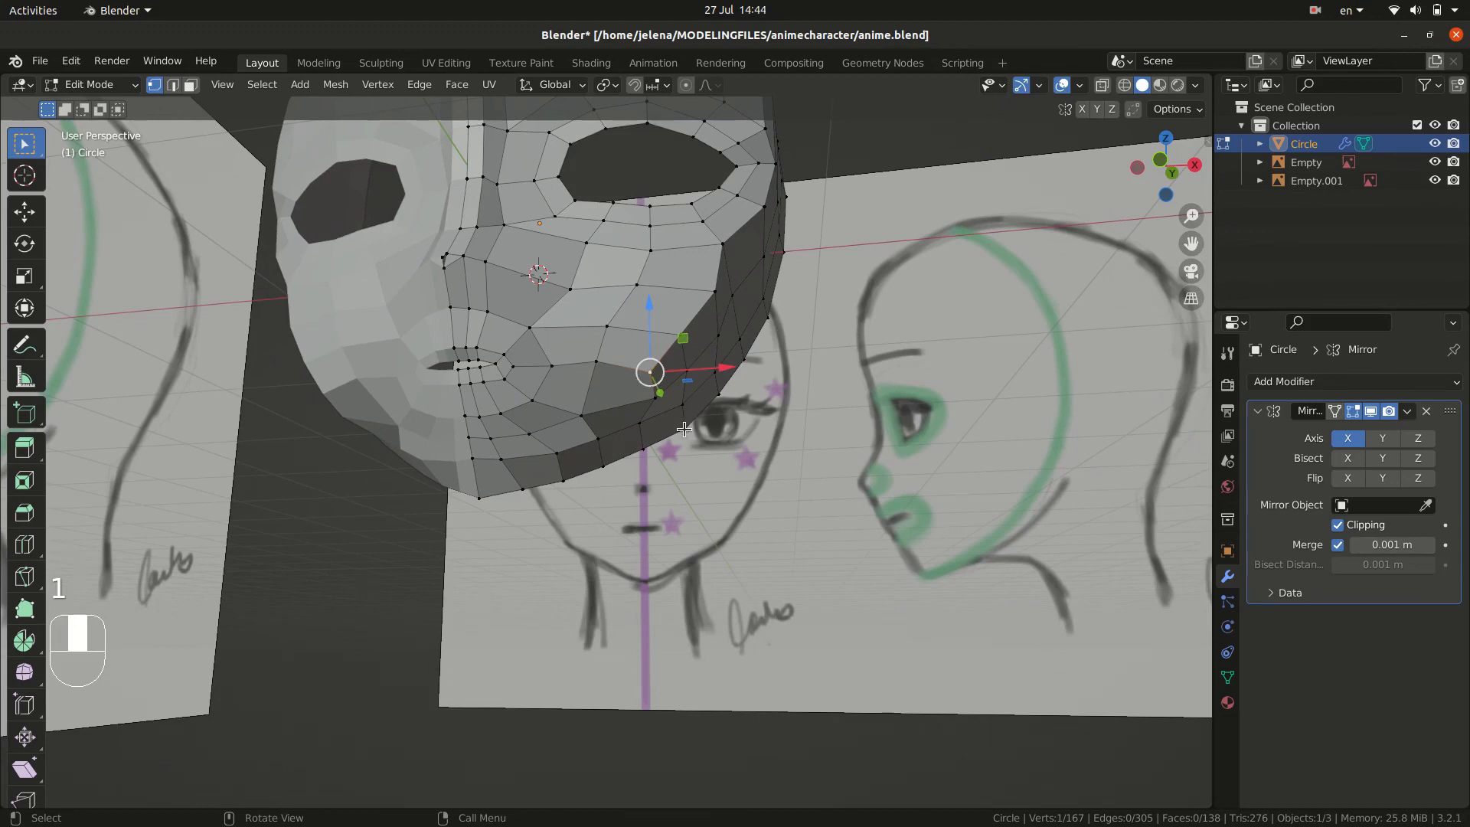
- Move the cheek vertex beside the mouth slightly in side view to even the surrounding faces
key(KP_3)
key(g)
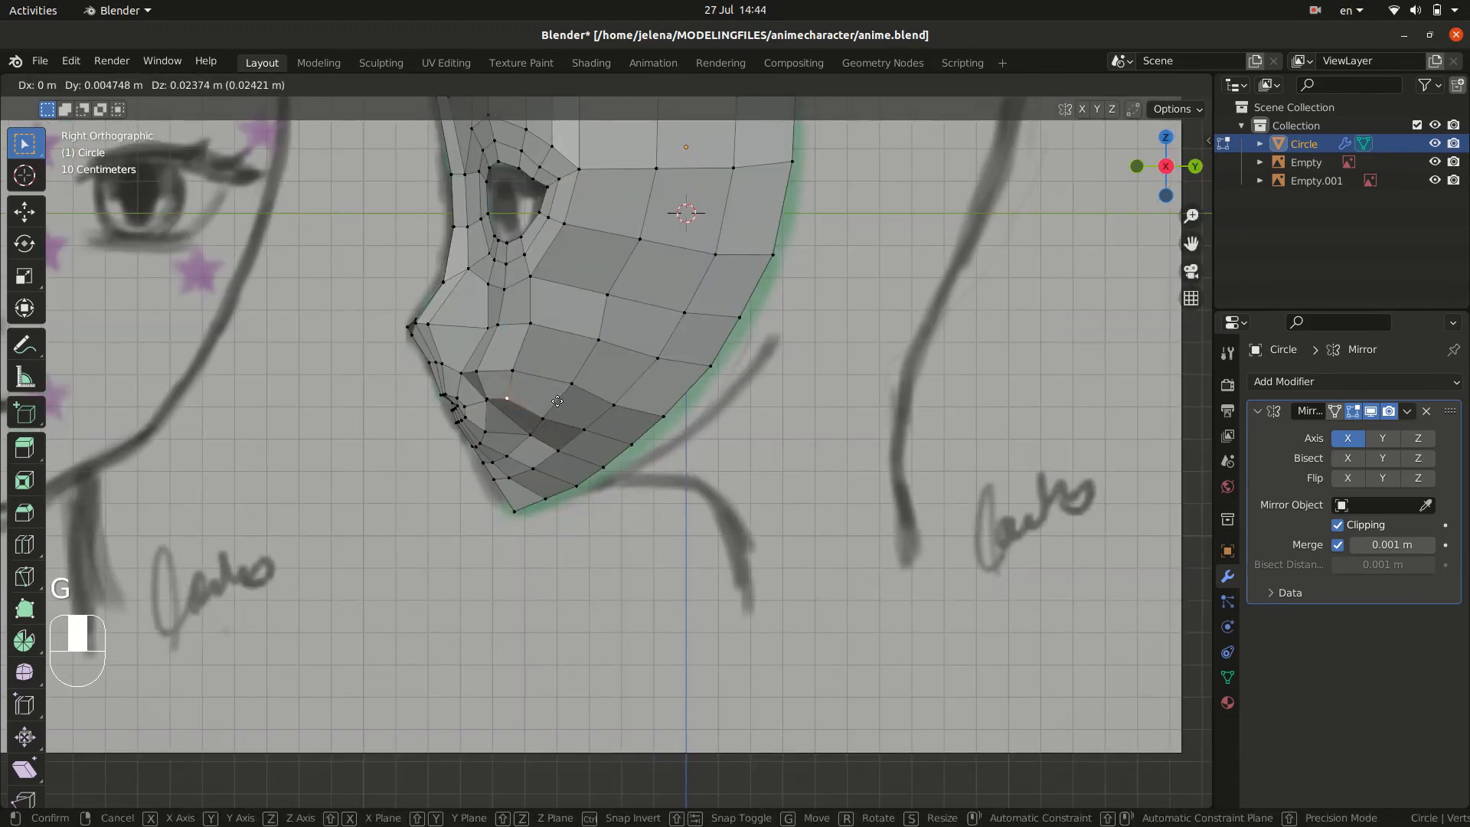
click(557, 401)
- Slide the lower cheek and chin vertices along their edges in front view to space the faces evenly
key(KP_1)
key(g)
key(g)
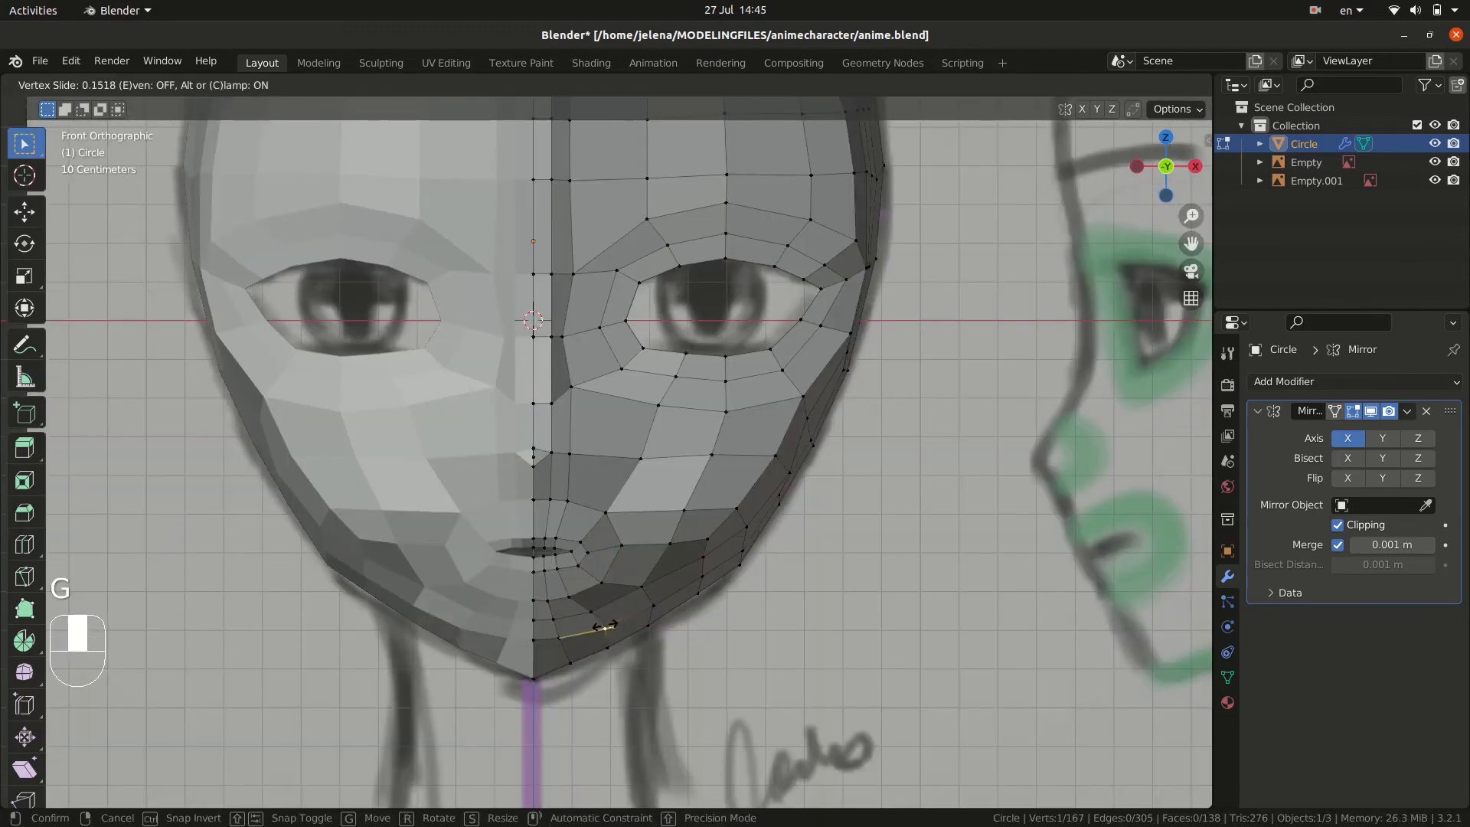
click(602, 628)
key(g)
key(g)
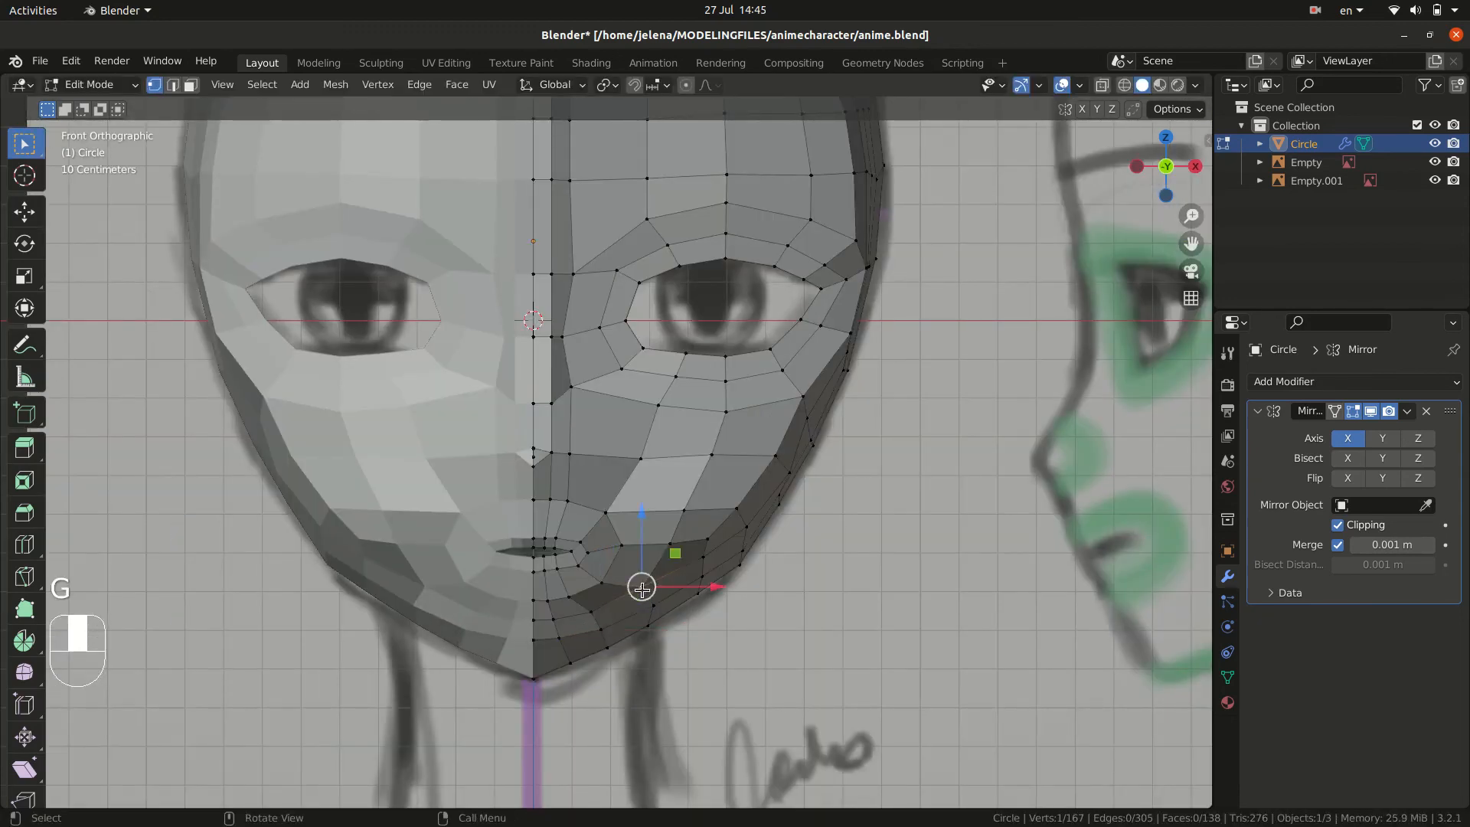
click(624, 604)
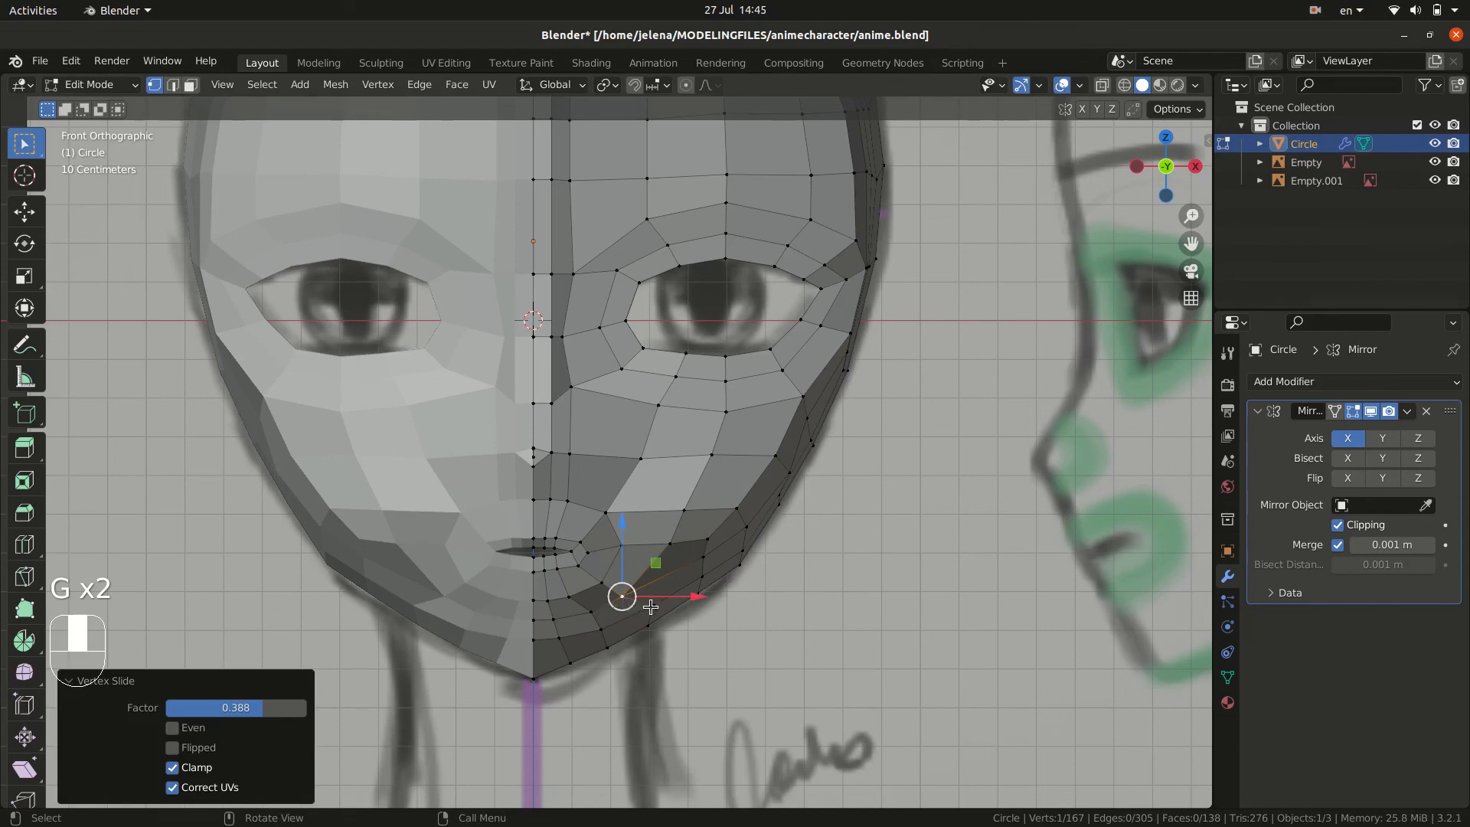
key(g)
key(g)
click(641, 611)
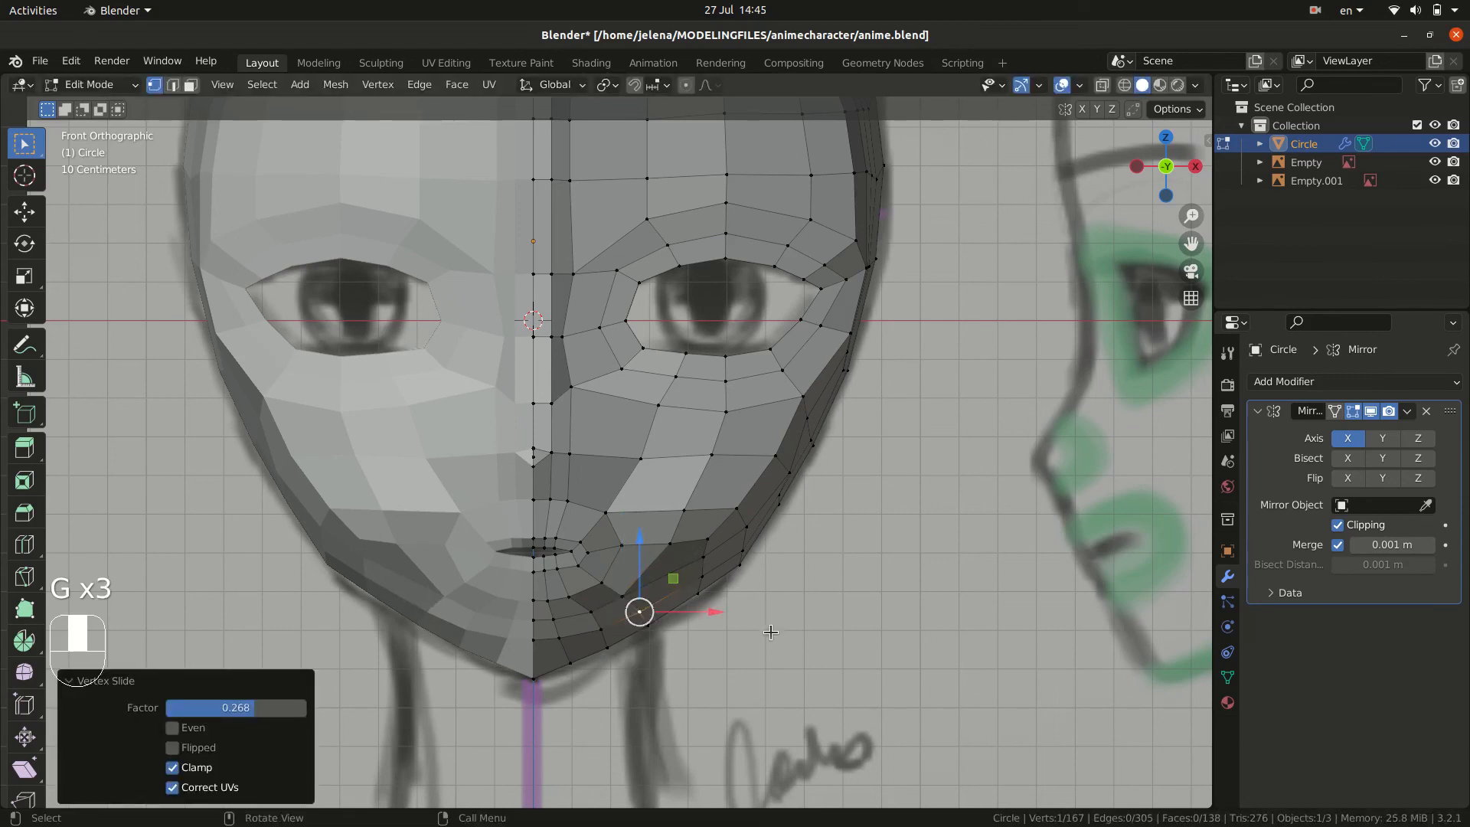
- Extrude the head's rear edge about 0.29 m backward, then scale it down slightly and reposition it against the side drawing
key(e)
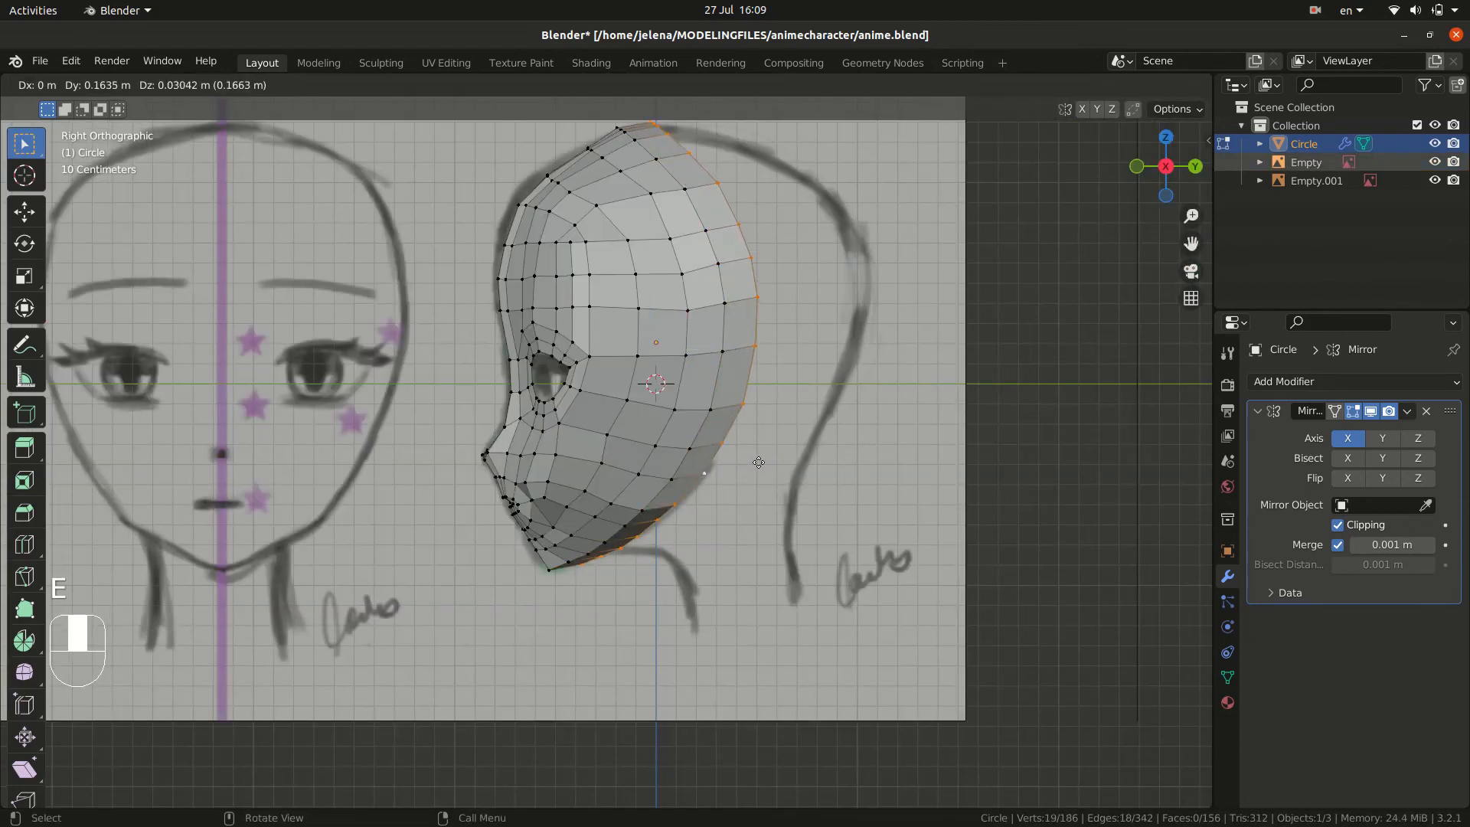
click(804, 436)
key(s)
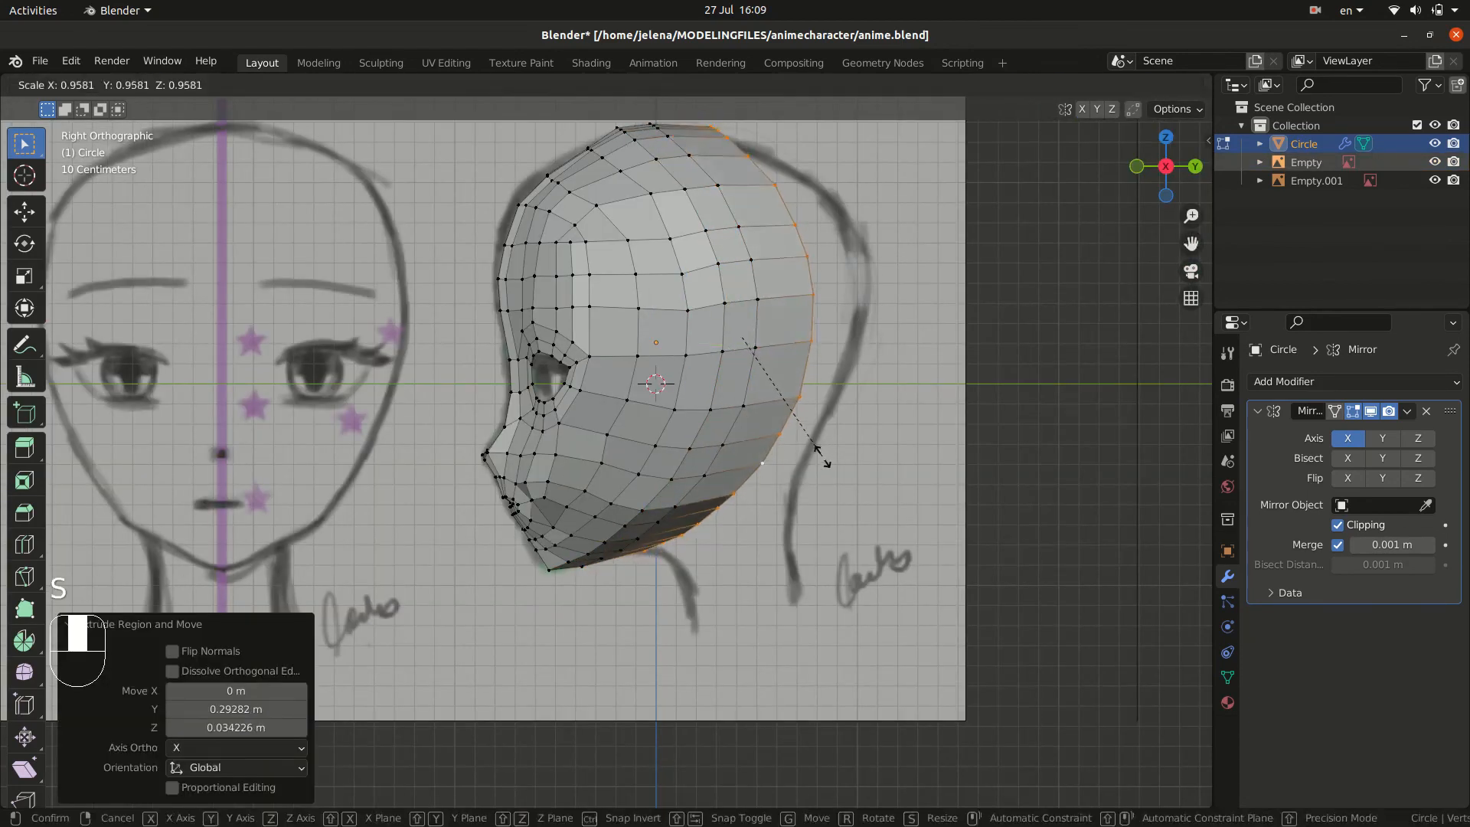
click(823, 457)
key(g)
click(822, 463)
- Deselect the lowest jaw vertices from the rear edge, keeping the edge around the skull selected
middle_drag(830, 430, 812, 306)
shift+click(712, 515)
shift+click(754, 482)
shift+click(797, 443)
key(KP_3)
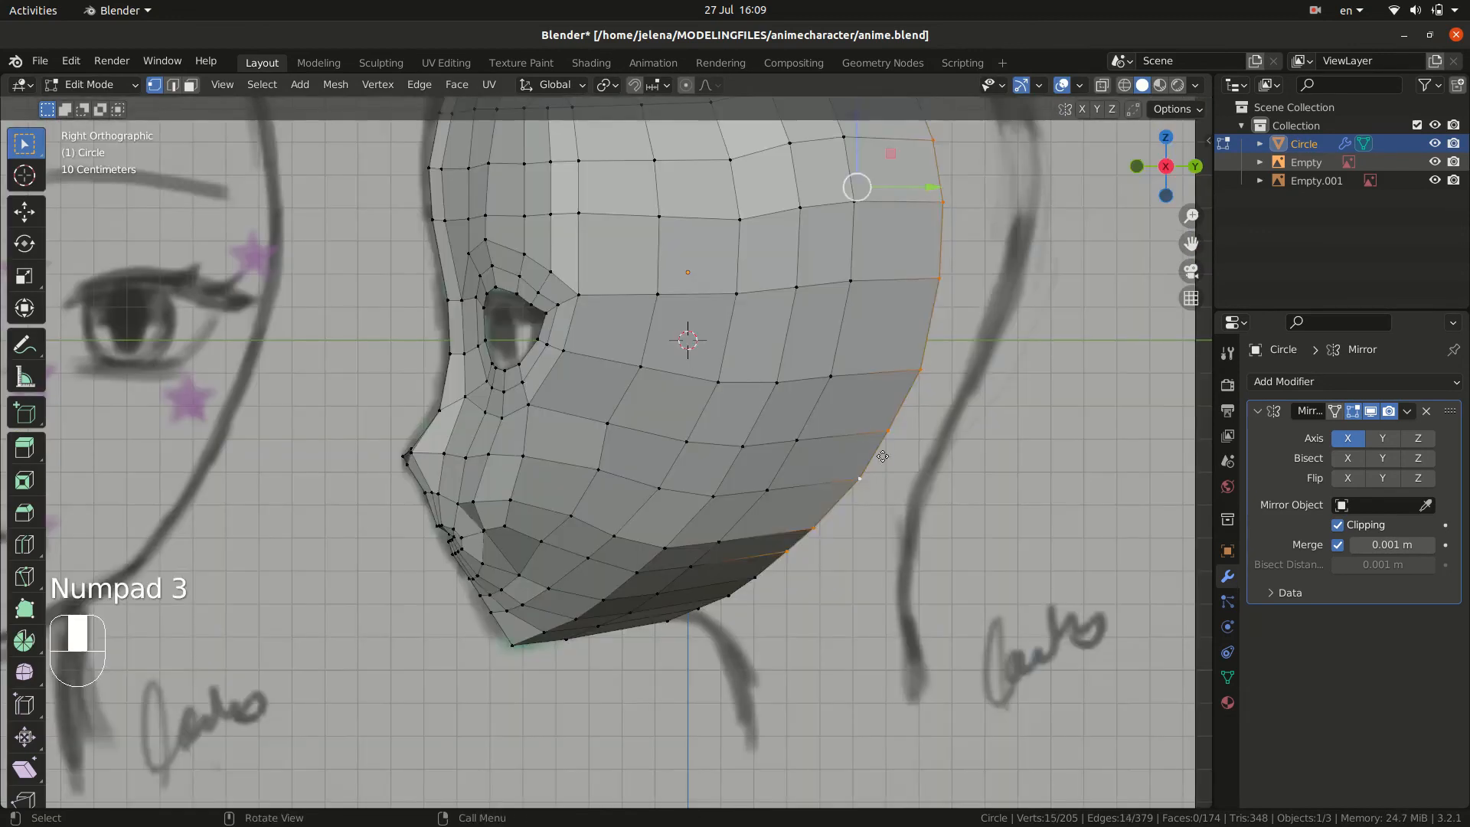
key(e)
click(948, 454)
key(ctrl+z)
- Add one more jaw vertex to the rear edge selection, extrude it backward and fit it to the skull outline
shift+click(755, 578)
key(e)
click(866, 497)
scroll(876, 467, down, 3)
key(g)
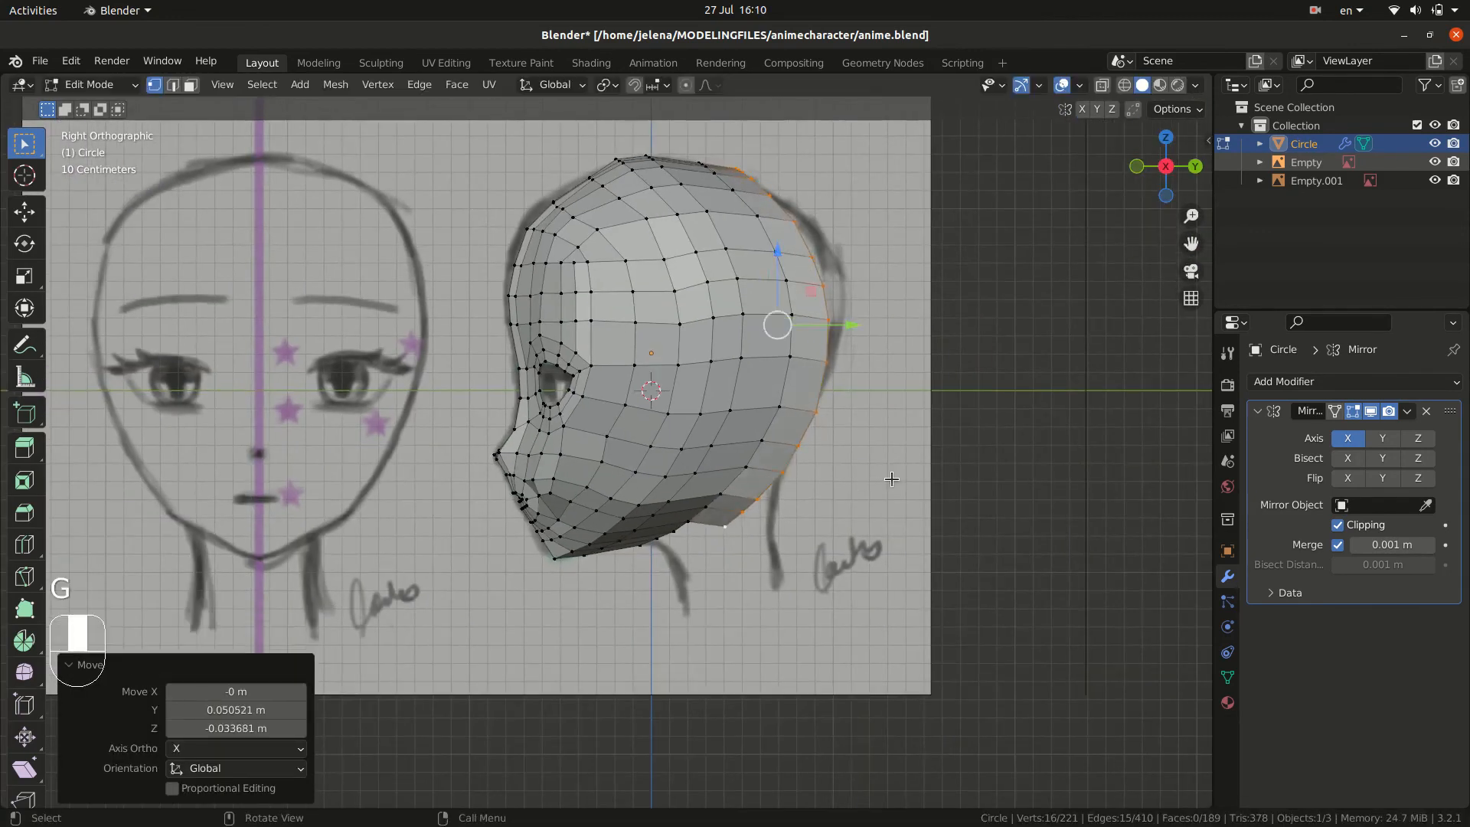
- Rotate and shift the new rear edge in top view to curve it around the back of the head
key(KP_7)
key(r)
click(737, 322)
key(g)
click(732, 324)
- Extrude the rear edge about 0.08 m inward and 0.11 m backward, and adjust its rotation and position in top view
key(e)
click(787, 335)
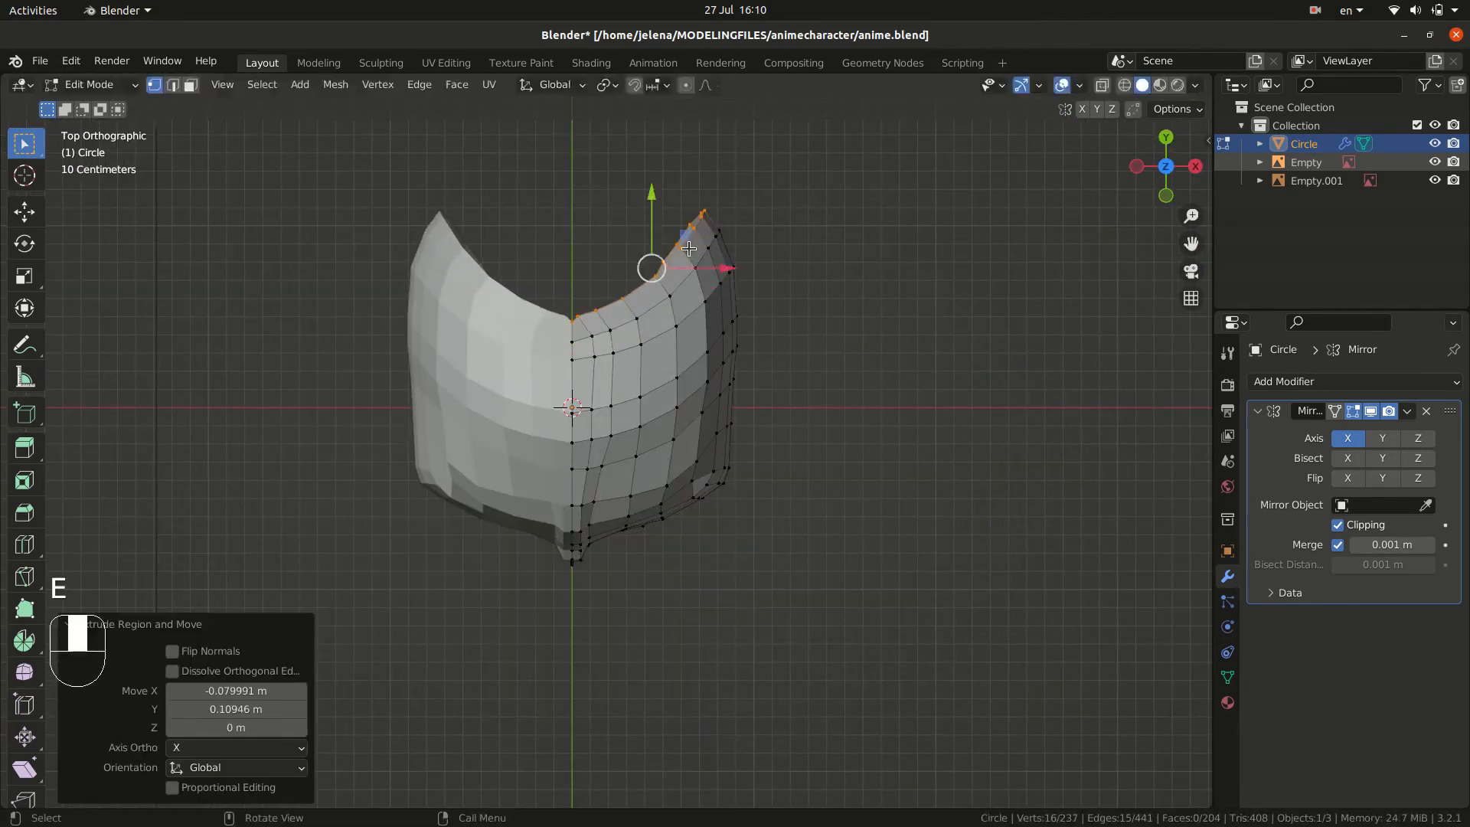
key(r)
click(692, 251)
key(g)
click(698, 247)
- Shift the newest rear edge about 0.06 m toward the face in side view to follow the skull drawing
key(KP_3)
key(g)
click(862, 351)
key(g)
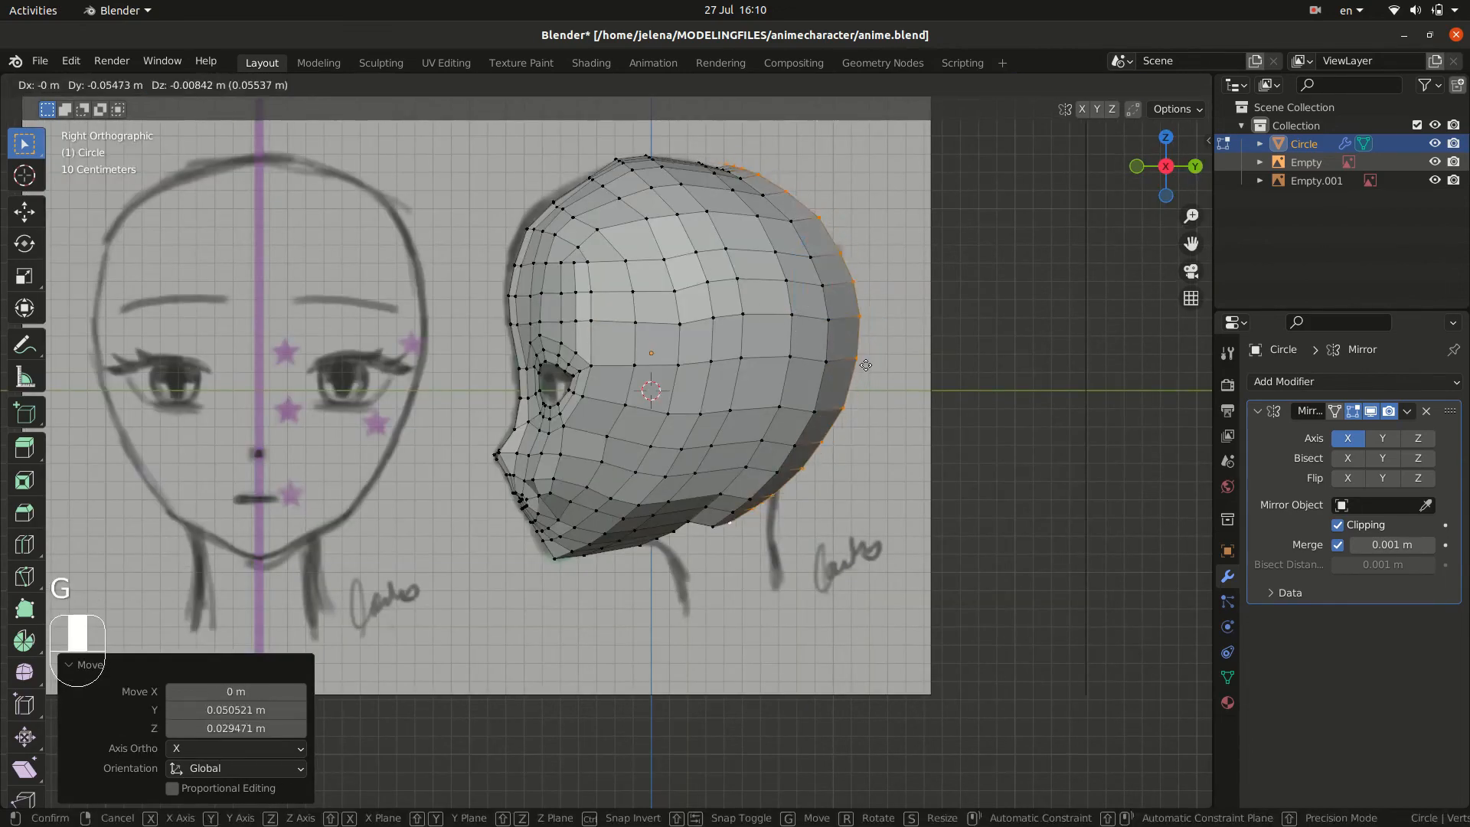
click(853, 498)
key(KP_7)
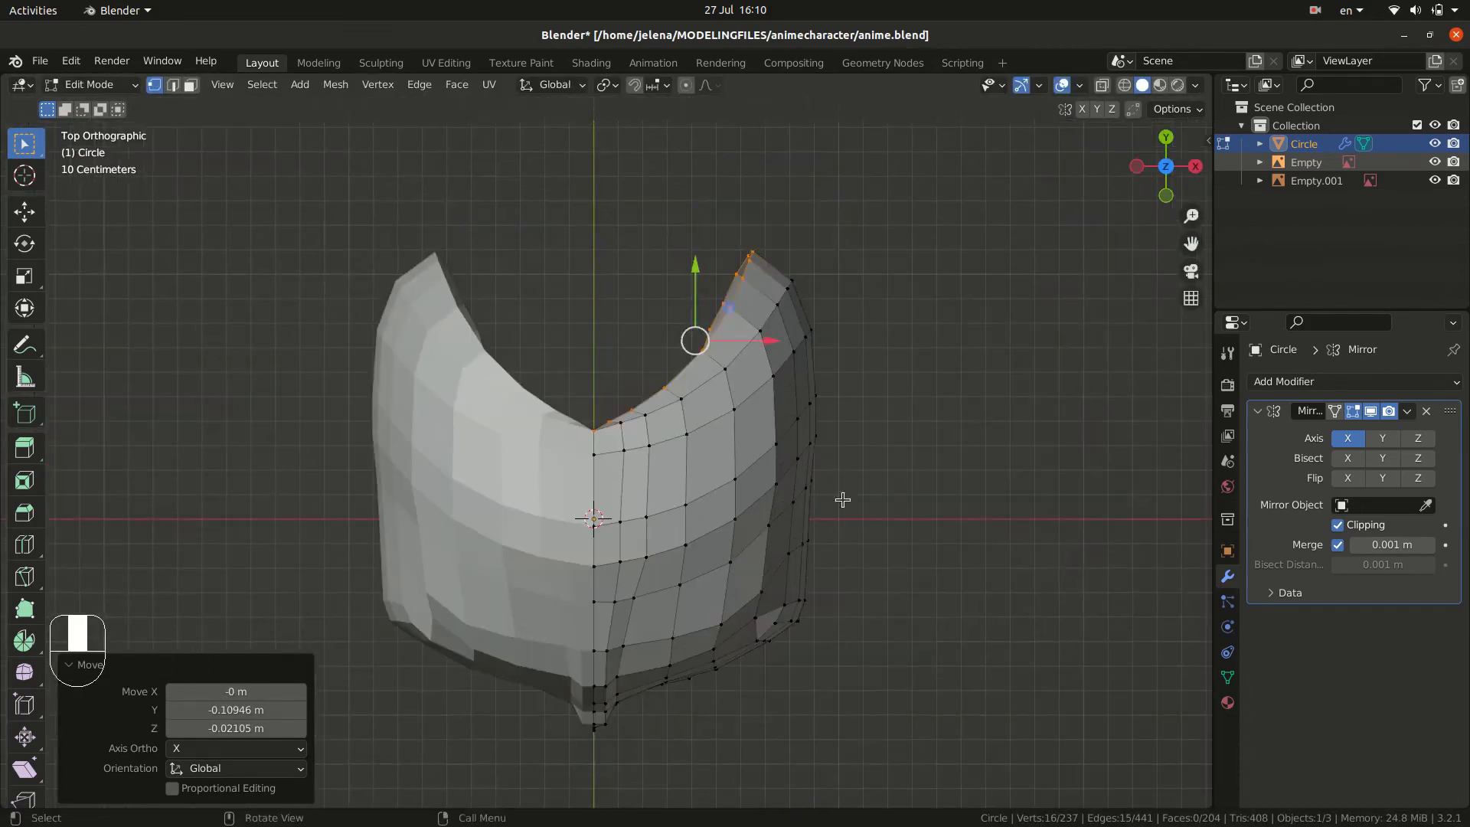
key(KP_3)
key(KP_7)
key(e)
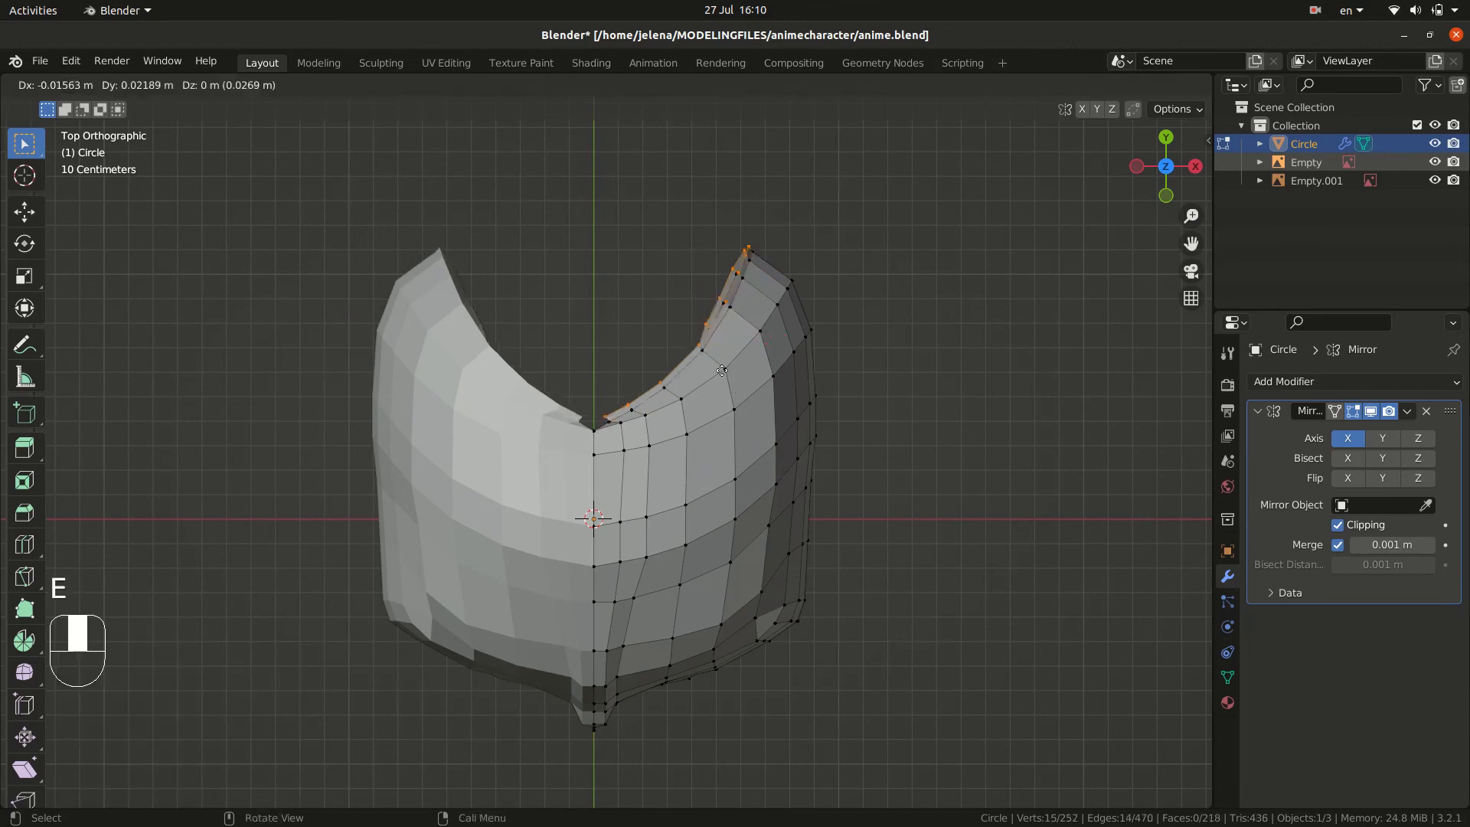
key(r)
key(ctrl+z)
key(ctrl+z)
- Move the crown edge vertex beside the centre line backward in top view
key(KP_3)
middle_drag(853, 442, 727, 528)
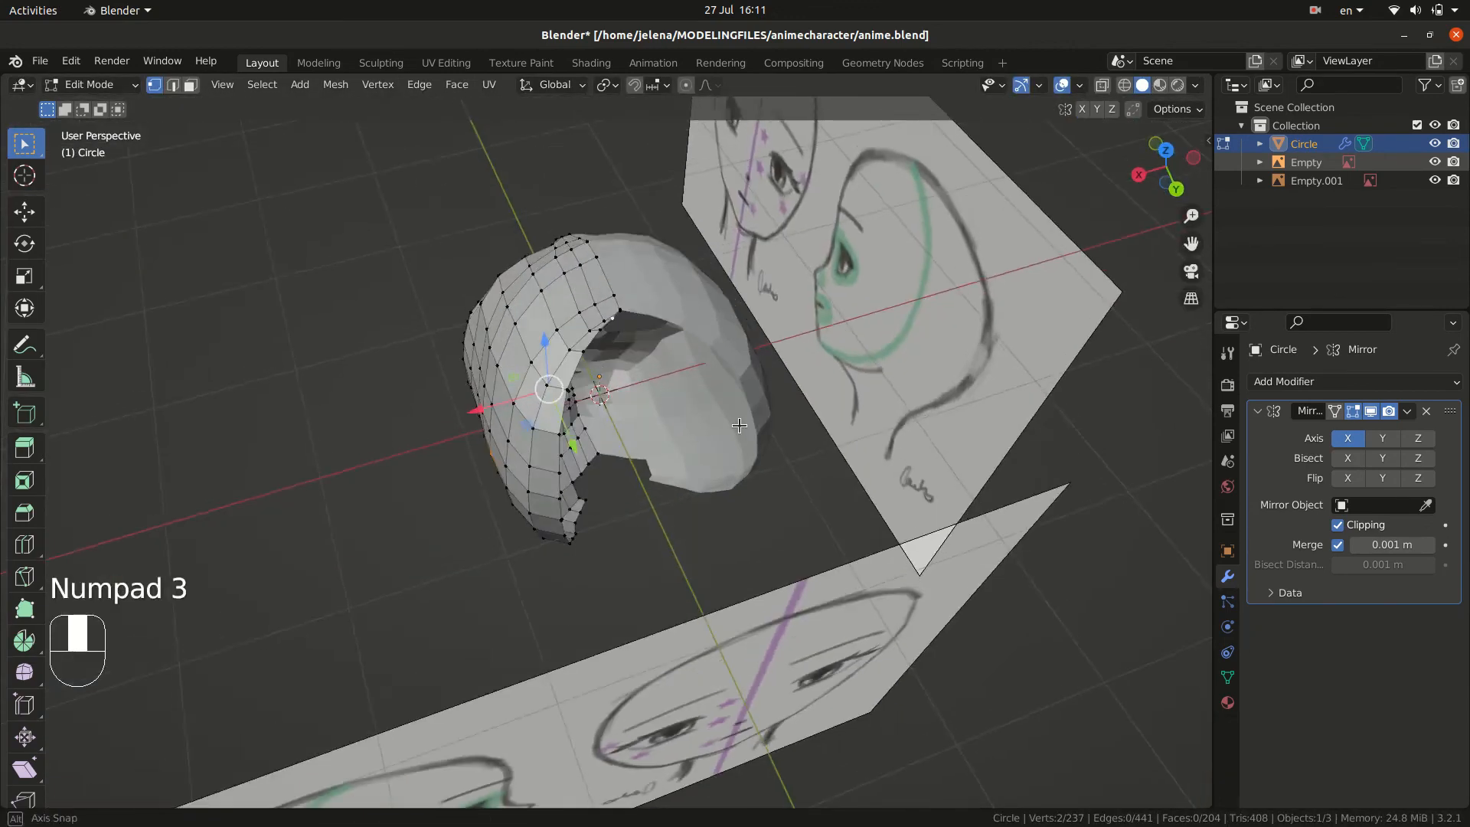
key(KP_7)
scroll(681, 429, up, 7)
click(615, 351)
key(g)
click(616, 312)
- Move the centre-line vertices at the crown backward in top view to smooth the rear edge
click(571, 379)
key(g)
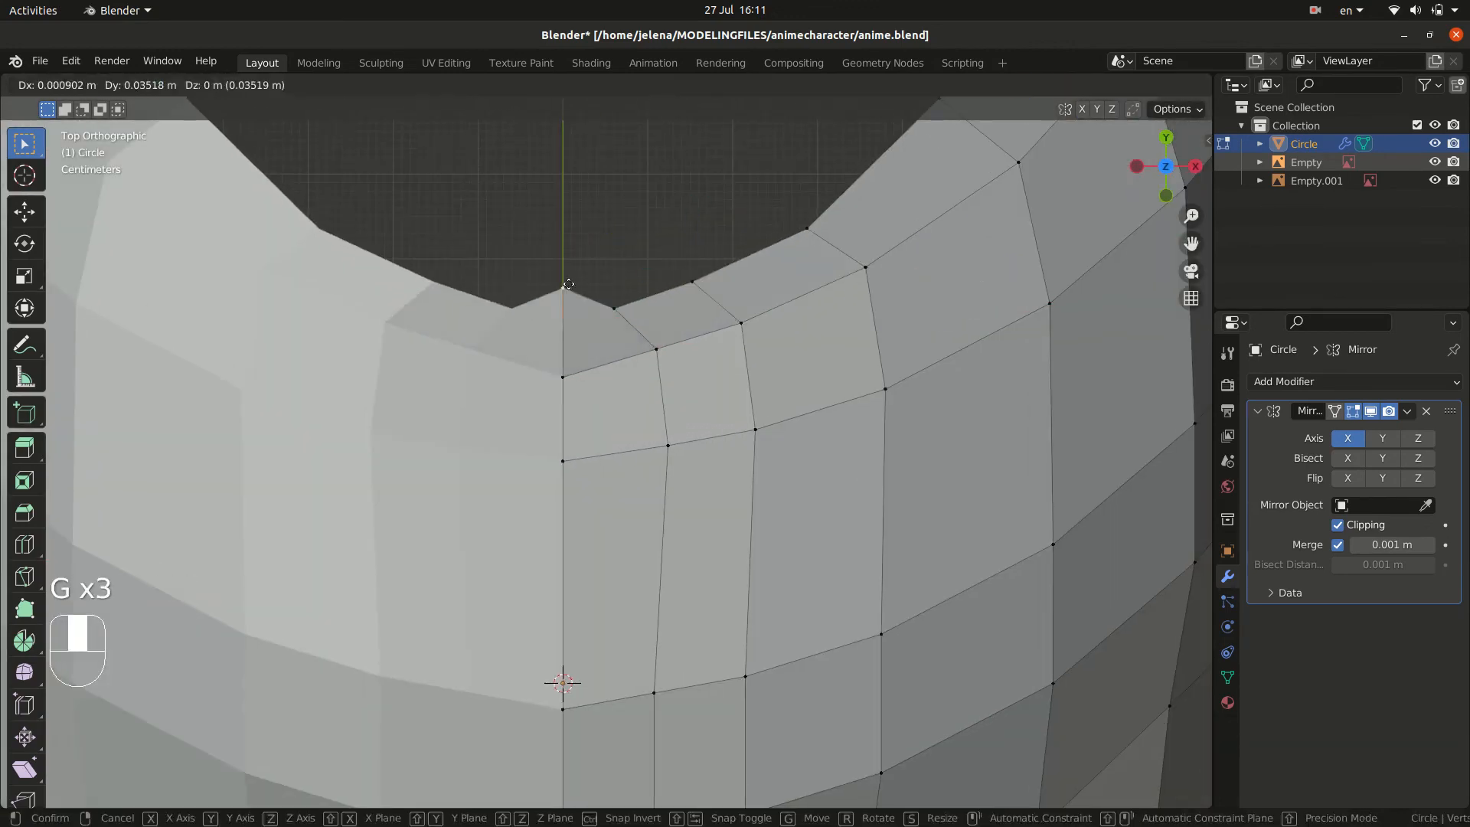
click(691, 253)
click(566, 377)
key(g)
click(568, 363)
- Extrude the central part of the crown's rear edge about 0.21 m backward and flatten it along Y
key(KP_7)
ctrl+middle_drag(850, 260, 853, 393)
shift+click(586, 363)
shift+click(615, 361)
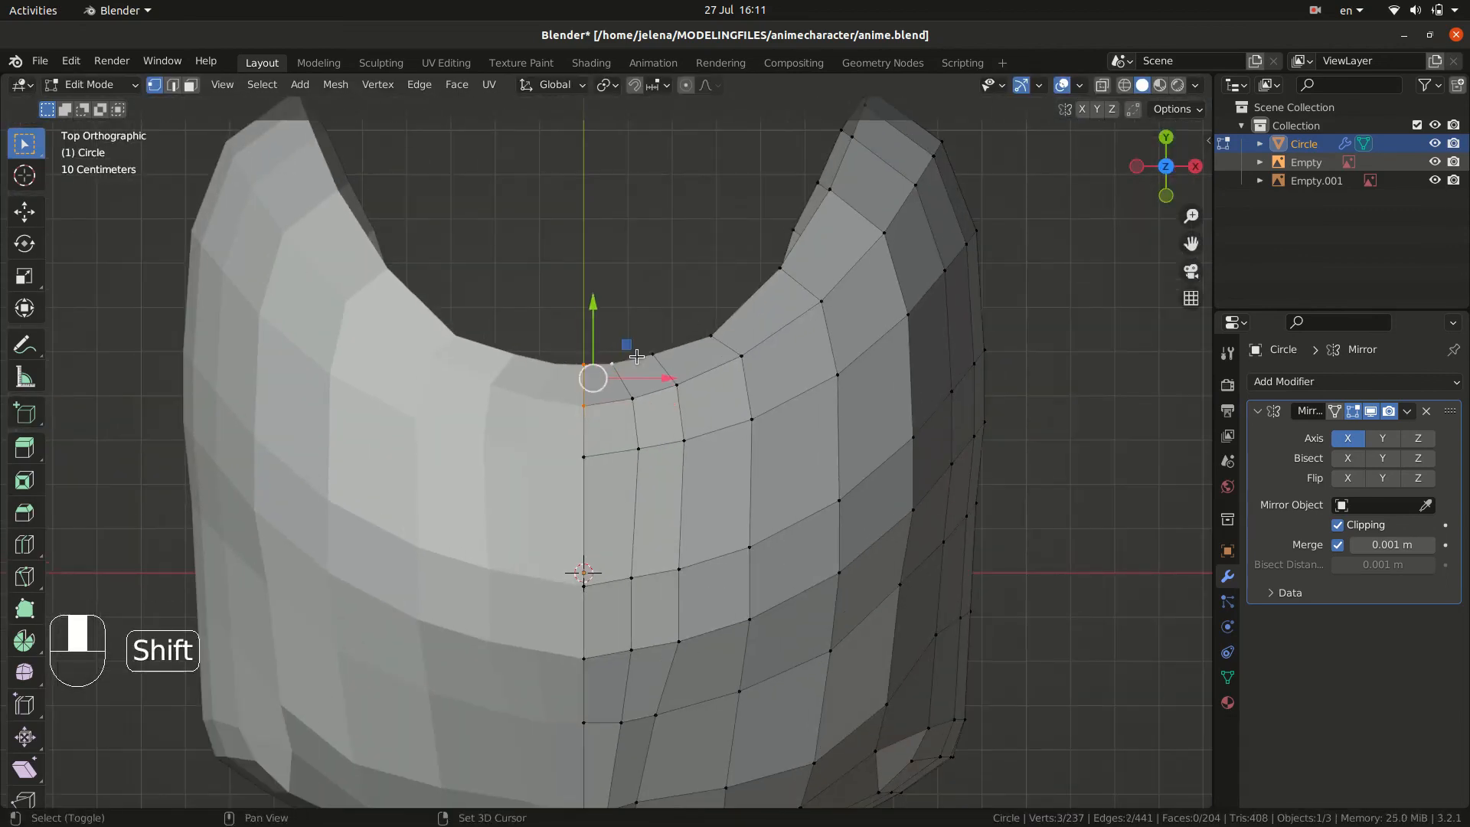
click(700, 352)
key(s)
key(y)
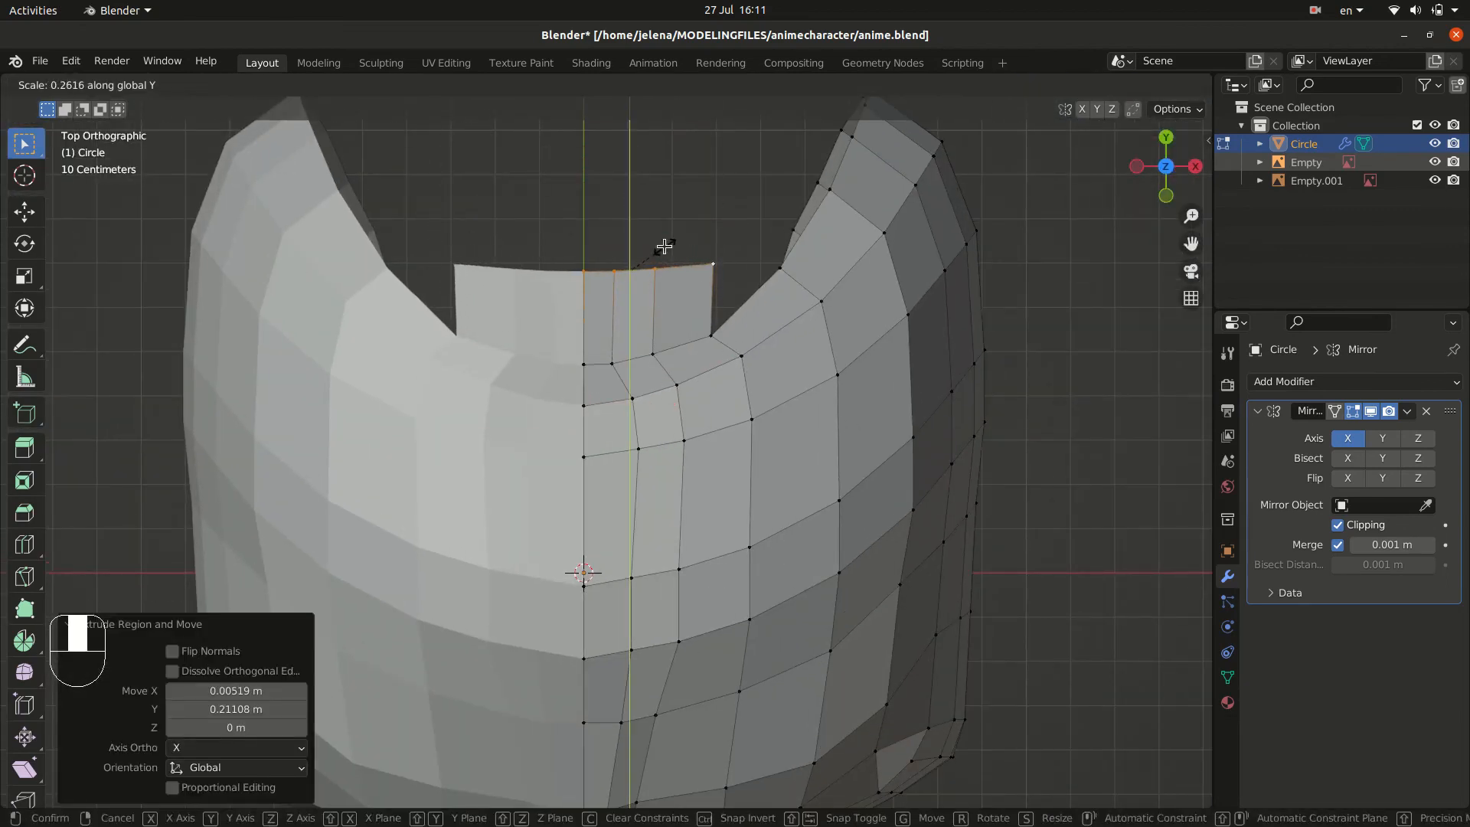
click(665, 246)
key(e)
key(e)
key(KP_3)
shift+middle_drag(814, 460, 807, 602)
key(ctrl+z)
key(ctrl+z)
- Lower the crown strip's end edge about 0.11 m in side view and extrude it six times down the back of the head
key(g)
click(797, 459)
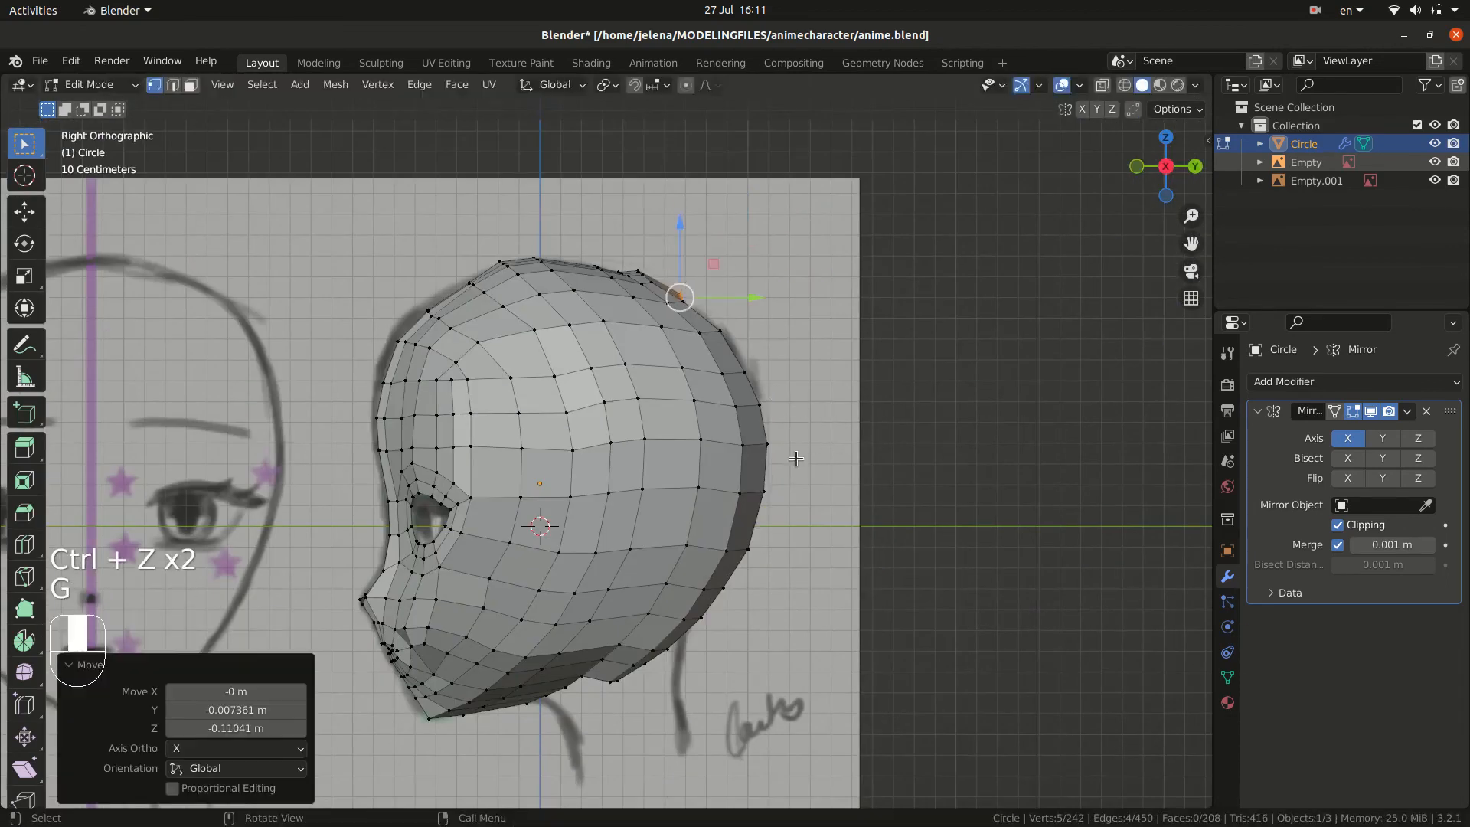
key(e)
key(e)
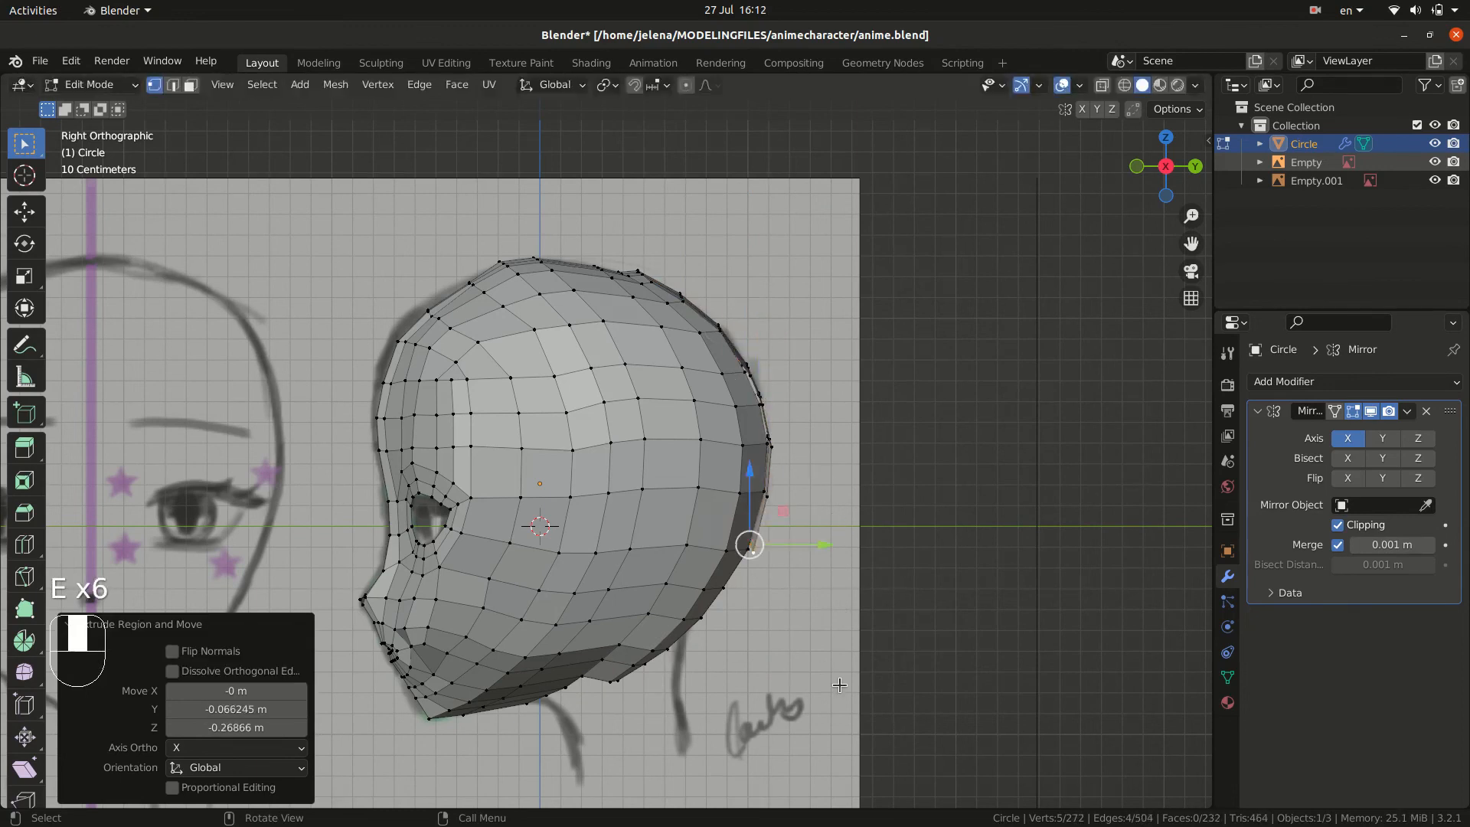
- Delete the unwanted geometry at the lower end of the strip down the back of the head
middle_drag(890, 564, 728, 460)
click(615, 634)
mouse_move(615, 634)
middle_down()
mouse_move(598, 586)
mouse_move(716, 691)
mouse_move(632, 653)
middle_up()
key(x)
click(674, 593)
- Merge the lowest vertex pairs across the gap between the back strip and the head's side at their centres
key(m)
click(632, 665)
shift+click(611, 608)
key(m)
click(611, 603)
key(m)
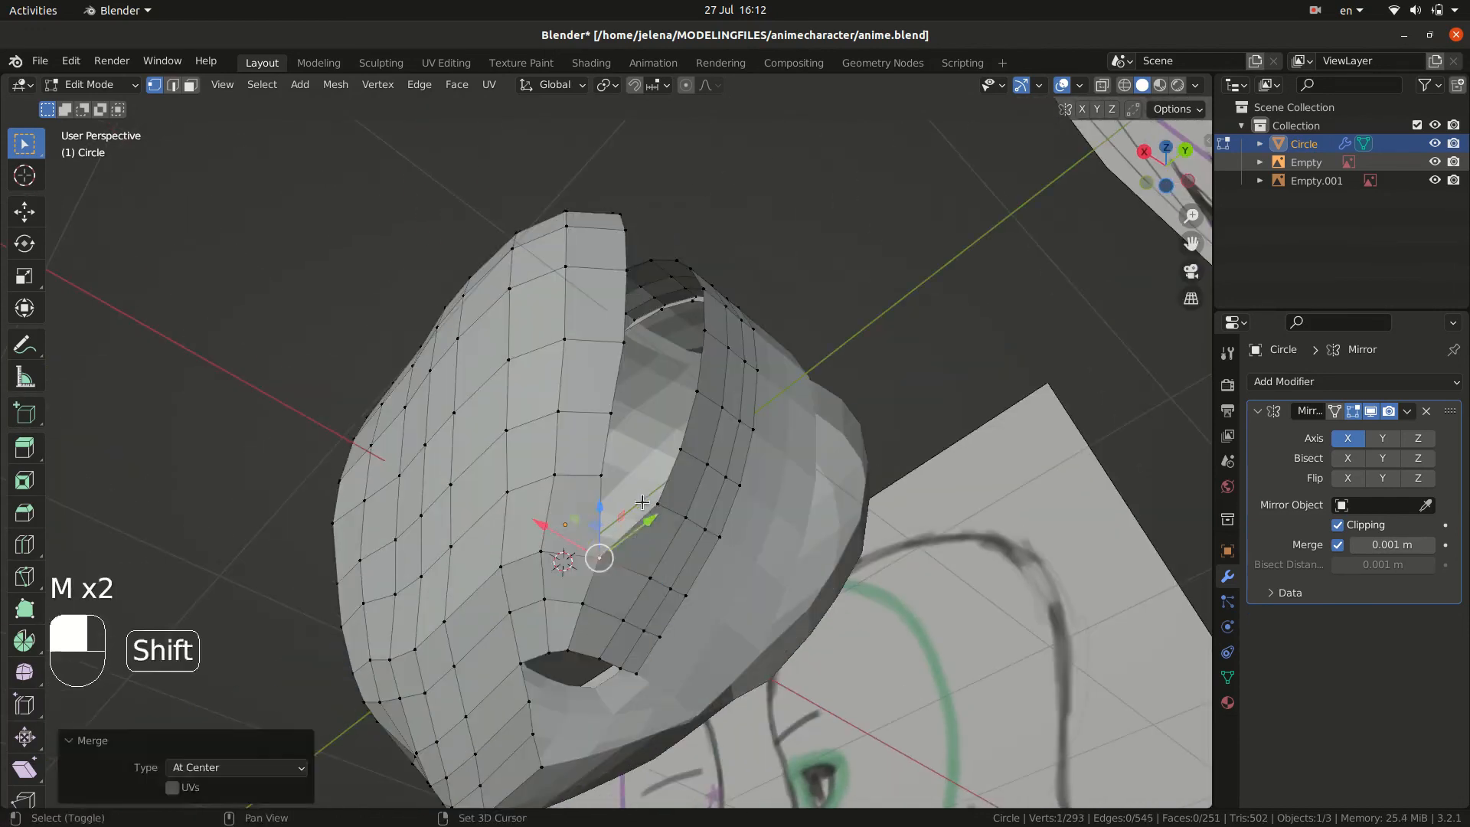
- Undo the wrong merge and merge the next vertex pairs up to the middle of the back-of-head gap at centre
key(m)
key(ctrl+z)
key(m)
click(649, 604)
key(m)
middle_drag(649, 604, 573, 607)
click(651, 657)
click(545, 539)
shift+click(640, 546)
key(m)
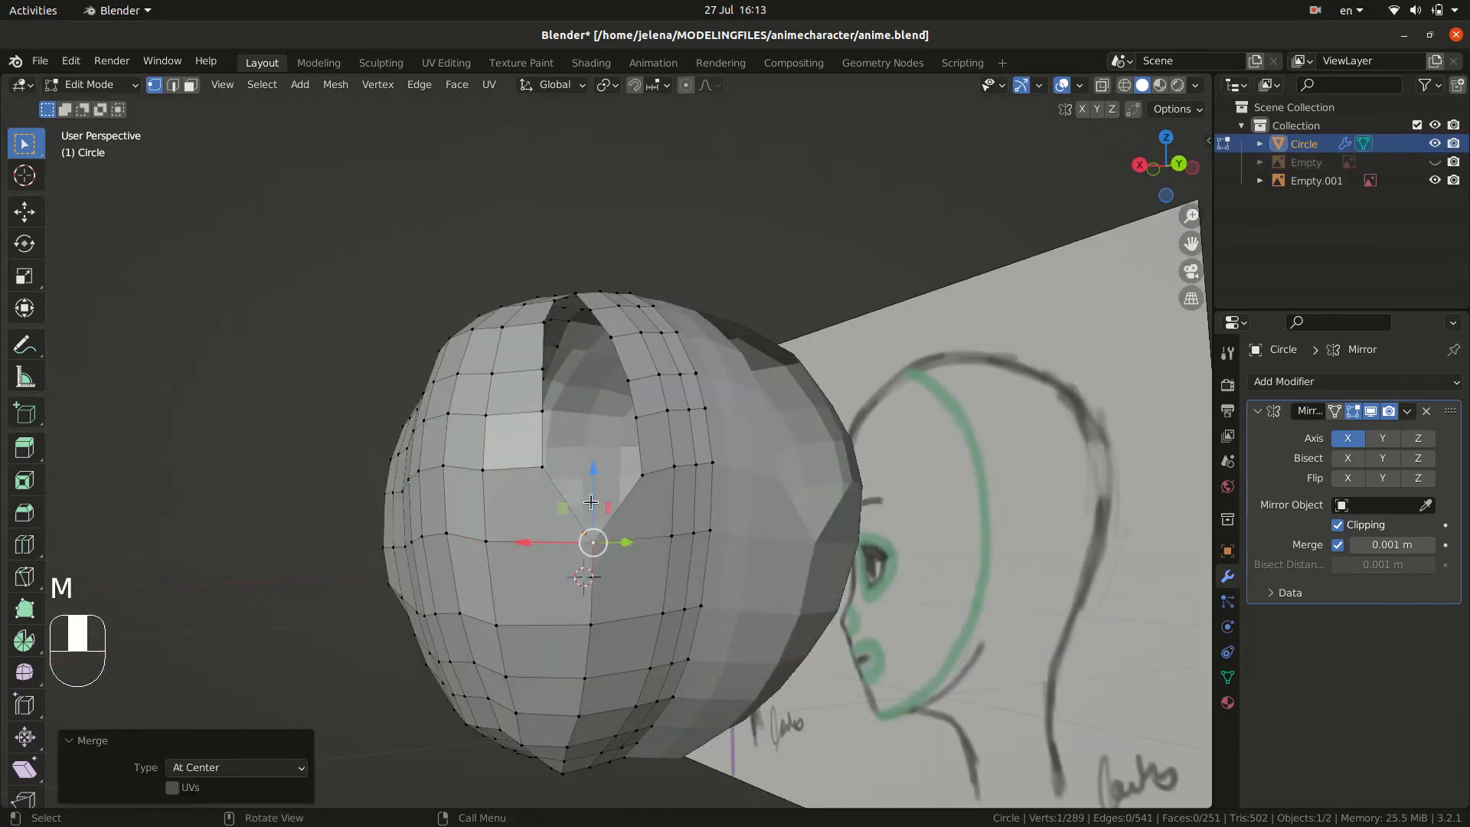
- Merge the next two vertex pairs up the back-of-head gap toward the crown at centre
click(542, 467)
shift+click(643, 475)
key(m)
middle_drag(648, 484, 660, 520)
click(568, 446)
shift+click(650, 440)
key(m)
middle_drag(567, 438, 603, 479)
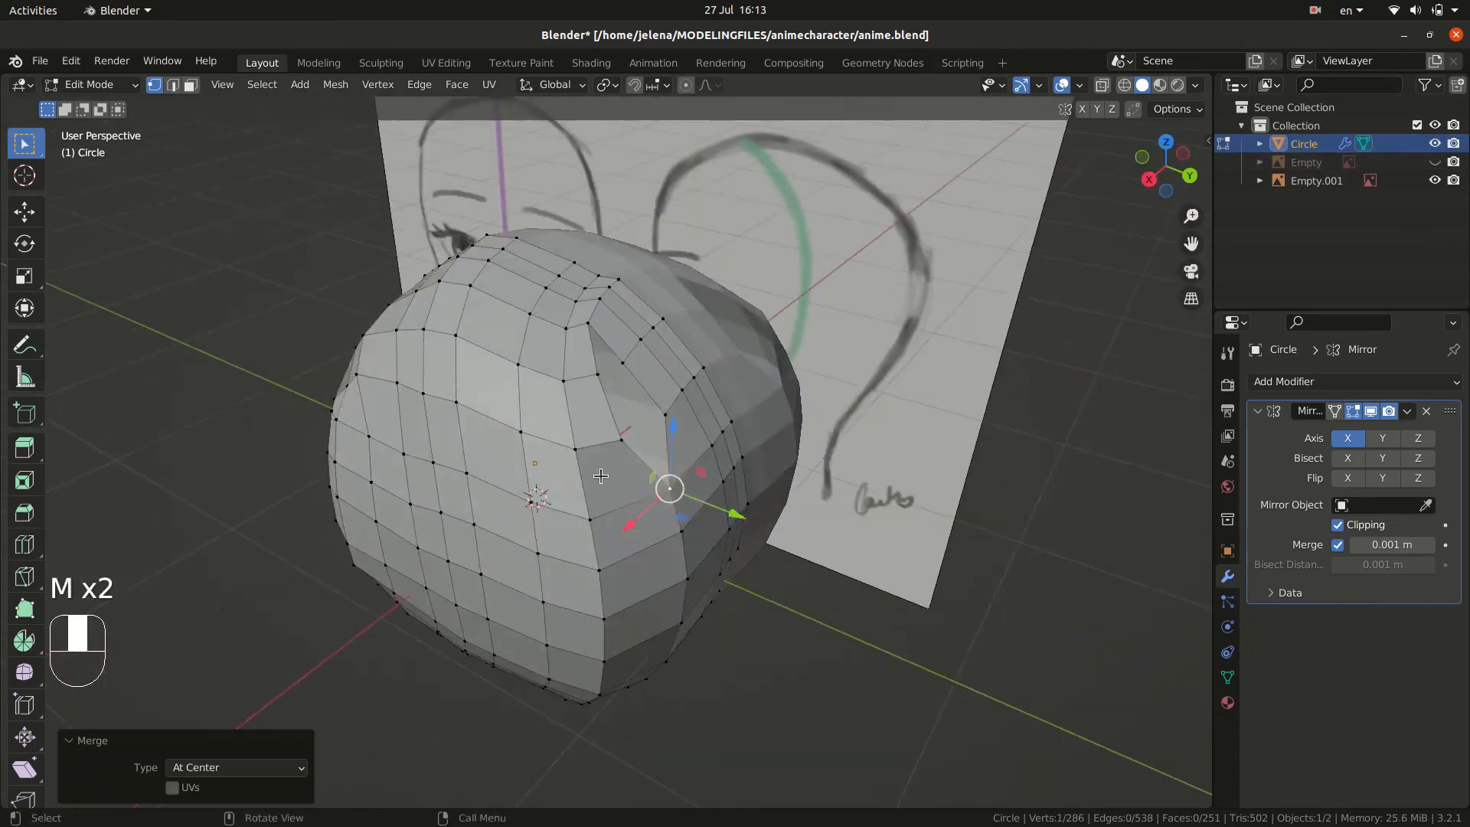
- Merge the uppermost vertex pair at the crown gap and fill the remaining hole with a face
click(634, 472)
shift+click(668, 433)
key(m)
alt+click(644, 447)
key(f)
- Move the vertex beside the filled crown face about 0.09 m forward and 0.08 m up to round the surface
click(649, 454)
key(g)
click(633, 425)
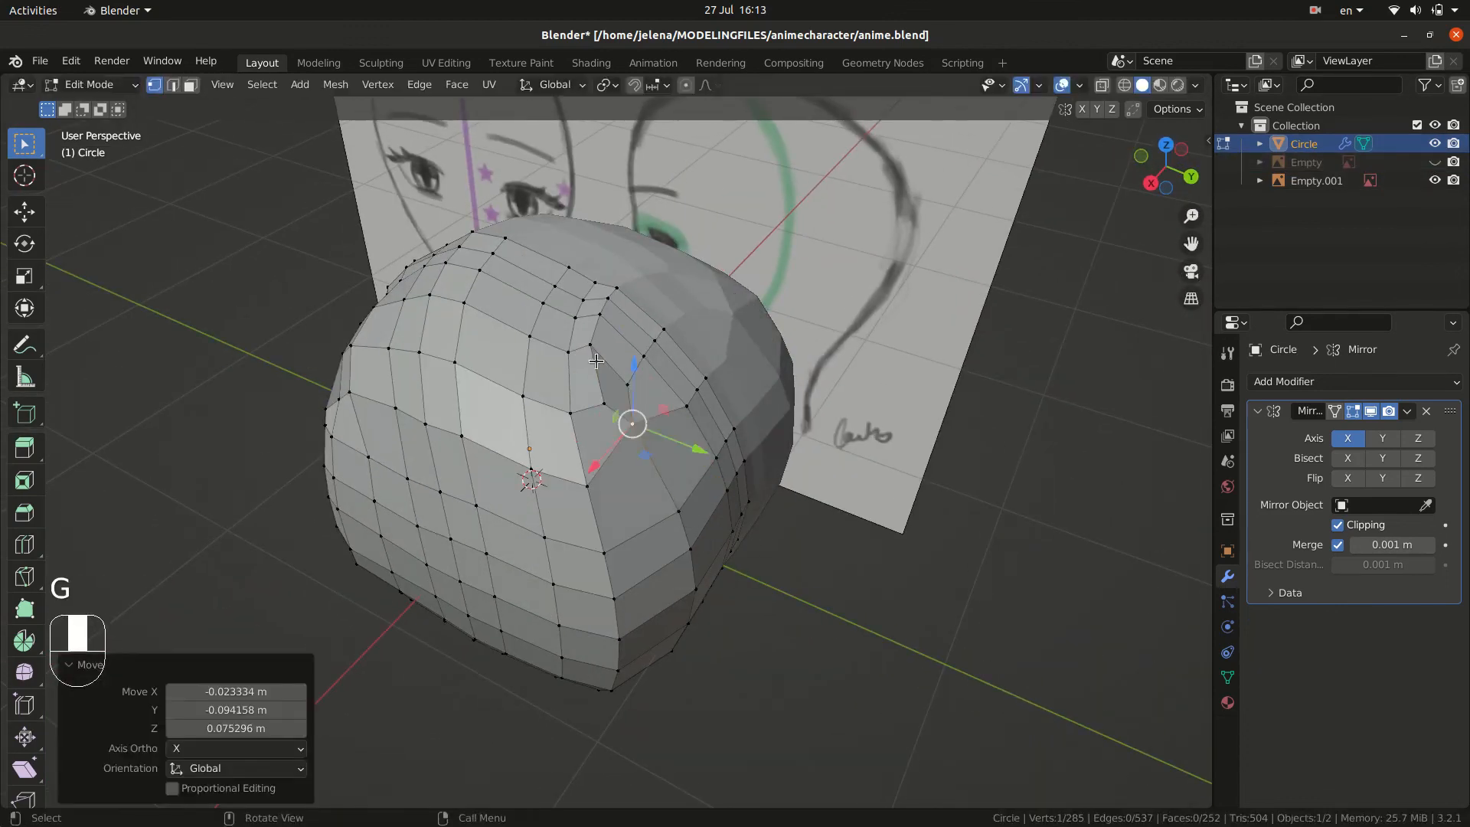
key(g)
click(637, 426)
- Slide the centre-line crown vertex along its edge in top view by a factor of about 0.32
key(KP_7)
click(576, 463)
key(g)
key(g)
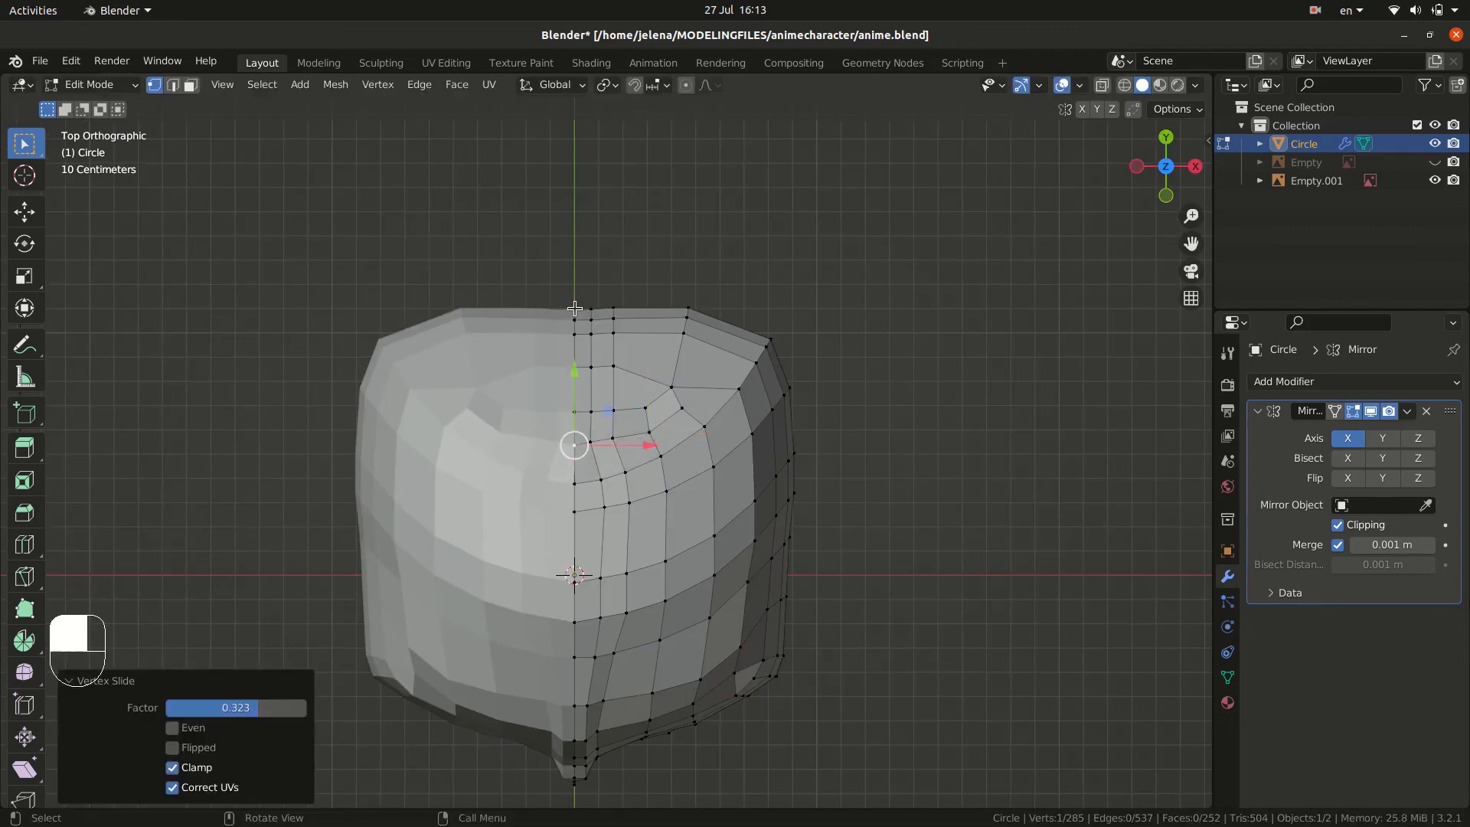
- Enable proportional editing and pull the rearmost centre-line vertex backward in top view to round the back of the head
click(574, 309)
click(686, 85)
key(g)
scroll(576, 308, down, 5)
click(575, 286)
- Move the rear side corner vertex about 0.06 m inward and 0.03 m forward with smooth proportional editing
scroll(659, 322, down, 1)
click(744, 359)
key(g)
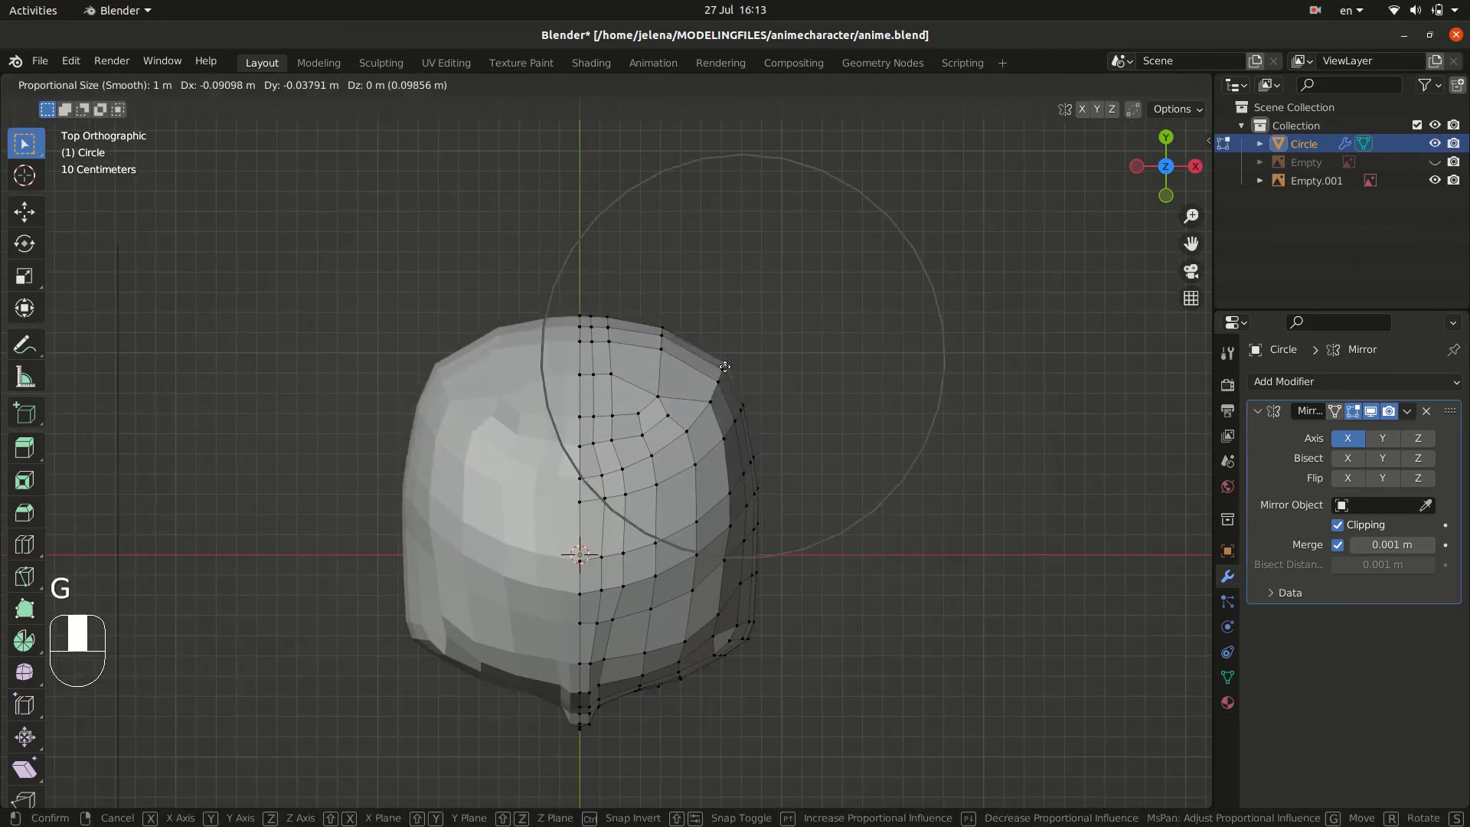
click(725, 367)
middle_drag(725, 367, 728, 427)
- Select the neck opening's edge loop from below and shape it into a flattened, regular best-fit circle at 100% influence
key(ctrl+KP_7)
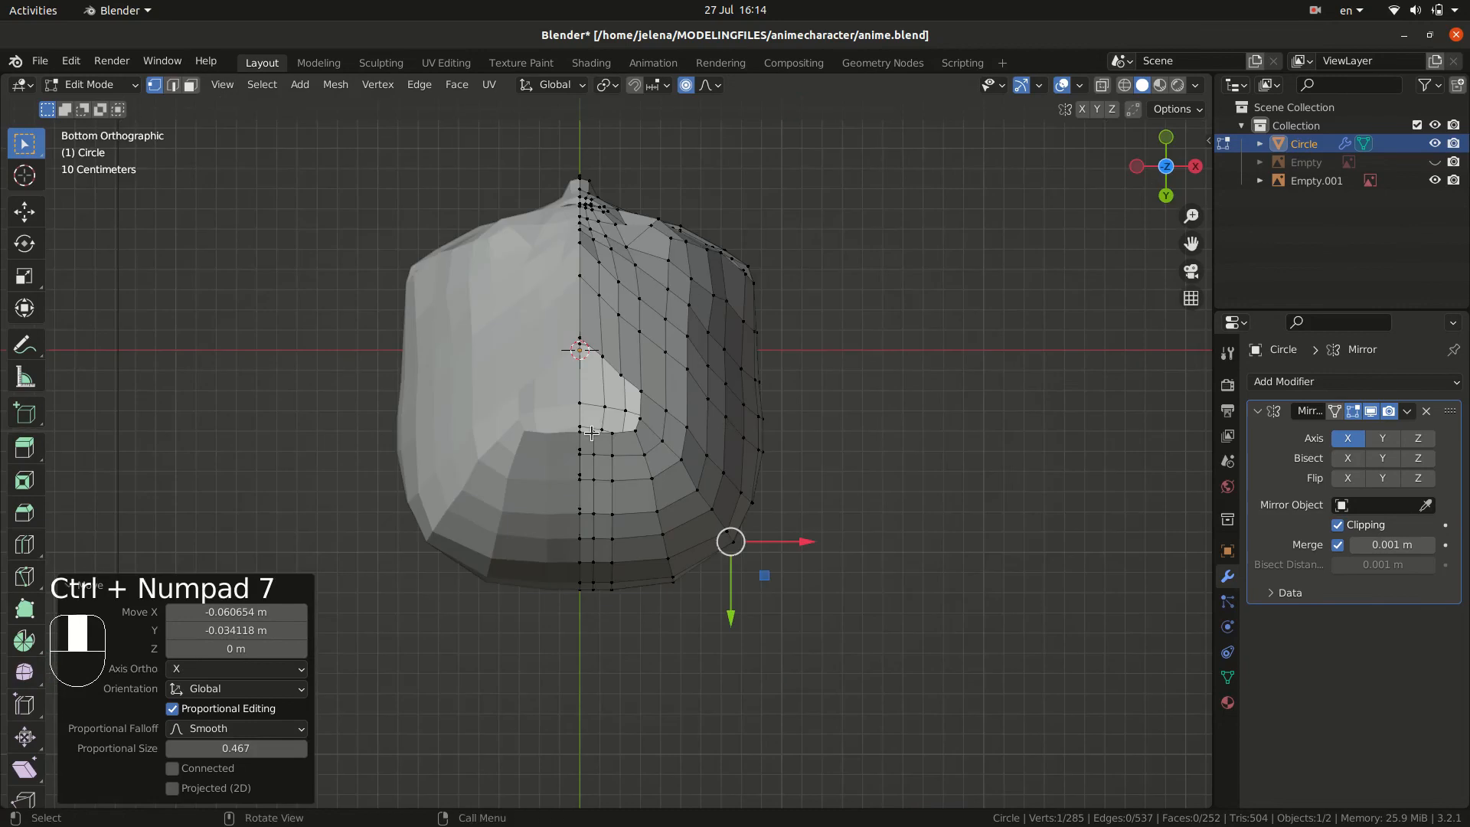
alt+click(585, 434)
right_click(611, 381)
click(732, 371)
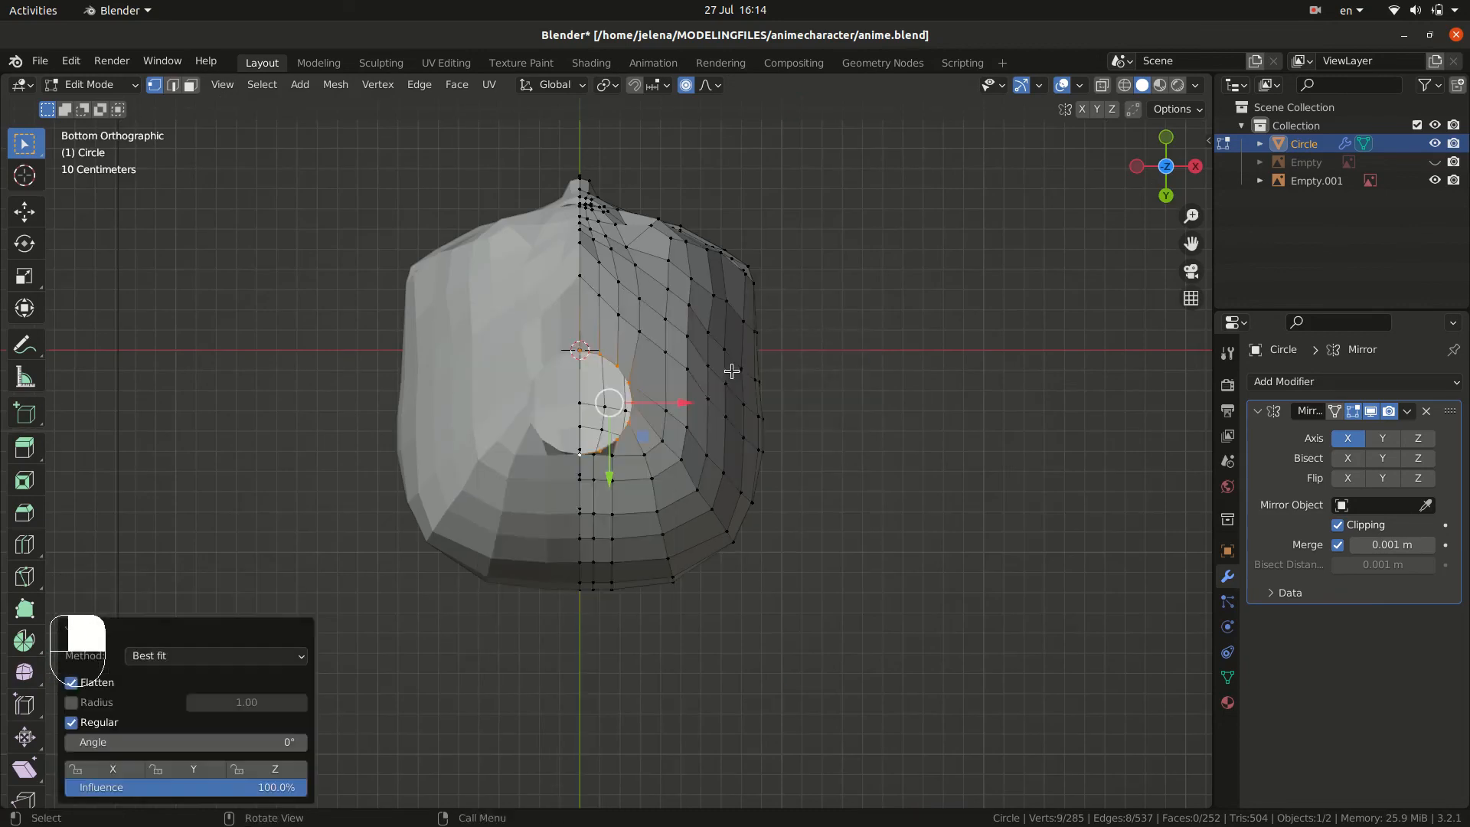
key(g)
click(705, 512)
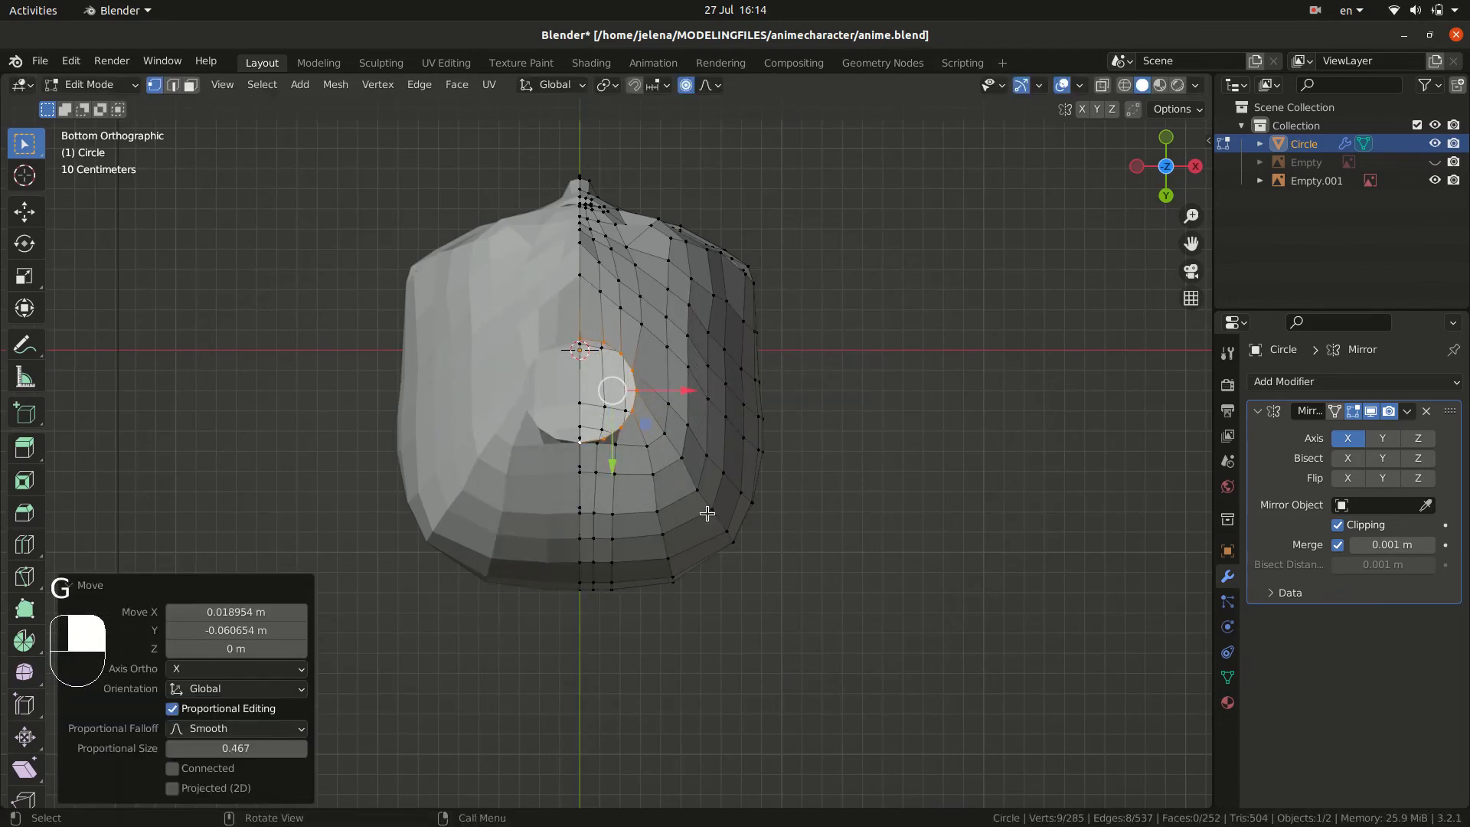
key(ctrl+z)
- Move the neck opening loop about 0.09 m forward without proportional editing, and extrude it downward and slightly backward about 0.5 m to form the neck
key(g)
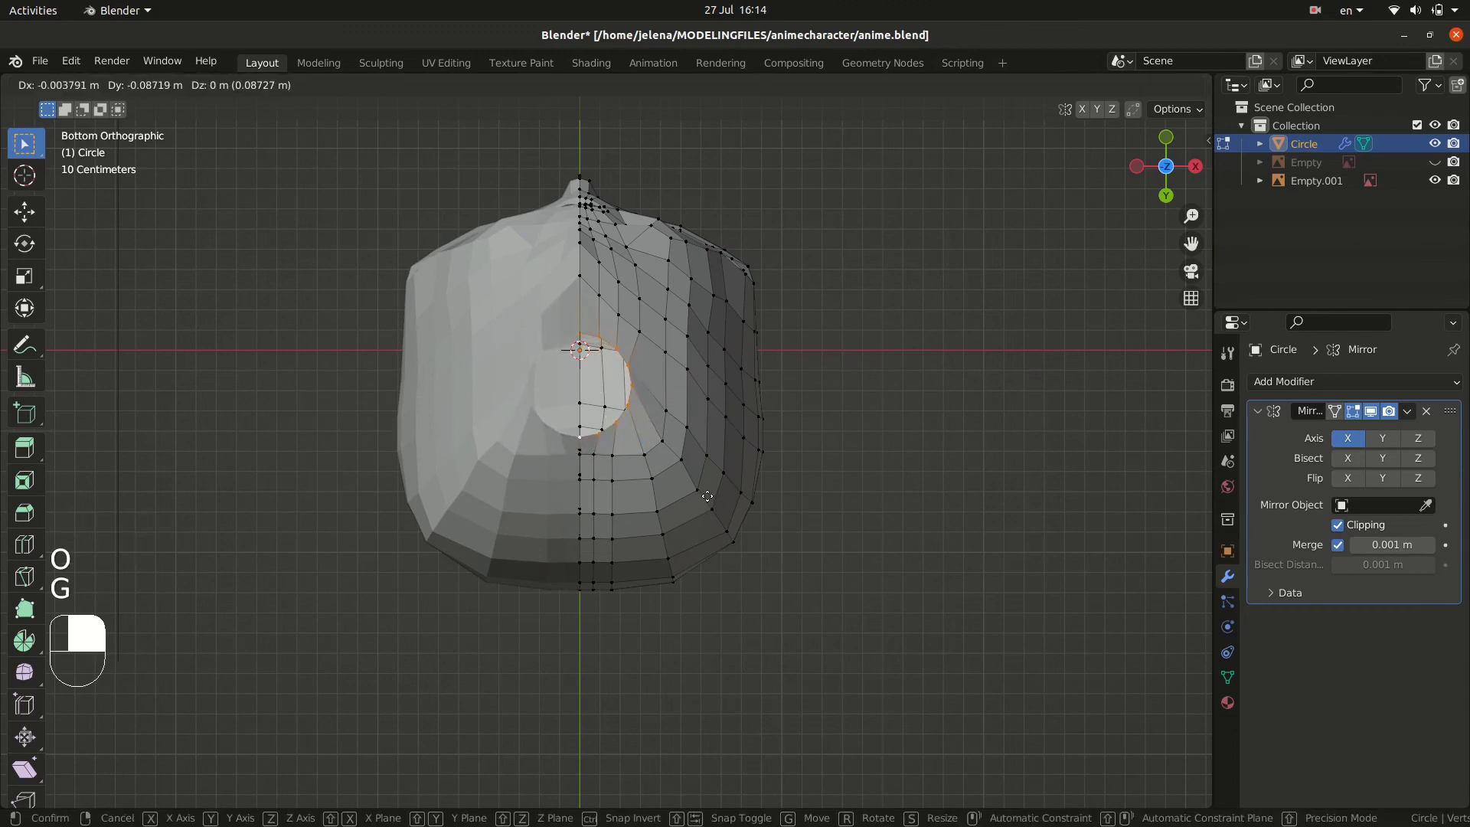
click(707, 496)
key(KP_1)
key(KP_3)
ctrl+middle_drag(778, 641, 812, 643)
shift+middle_drag(812, 643, 869, 406)
key(e)
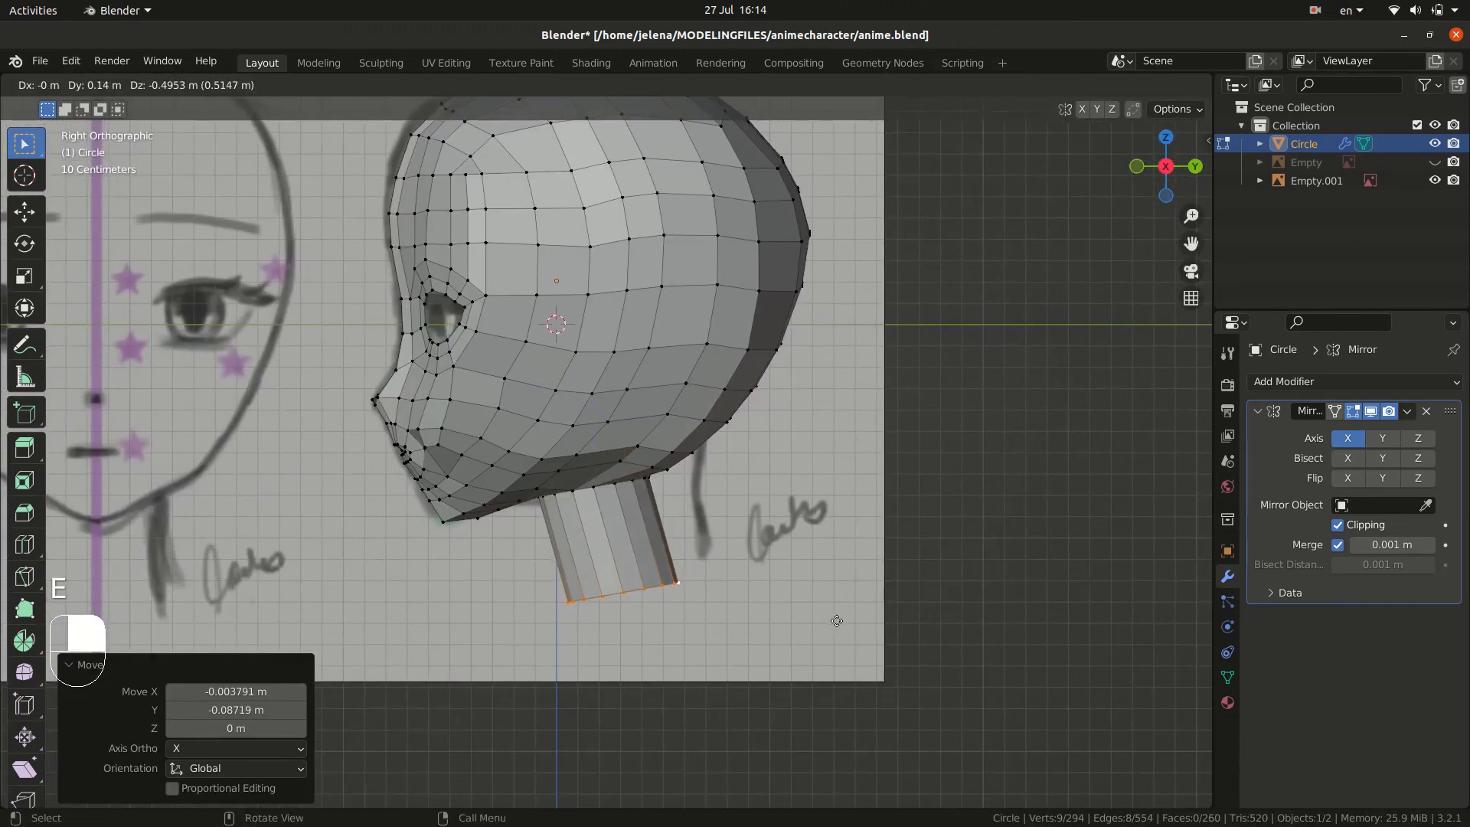
click(833, 620)
key(KP_1)
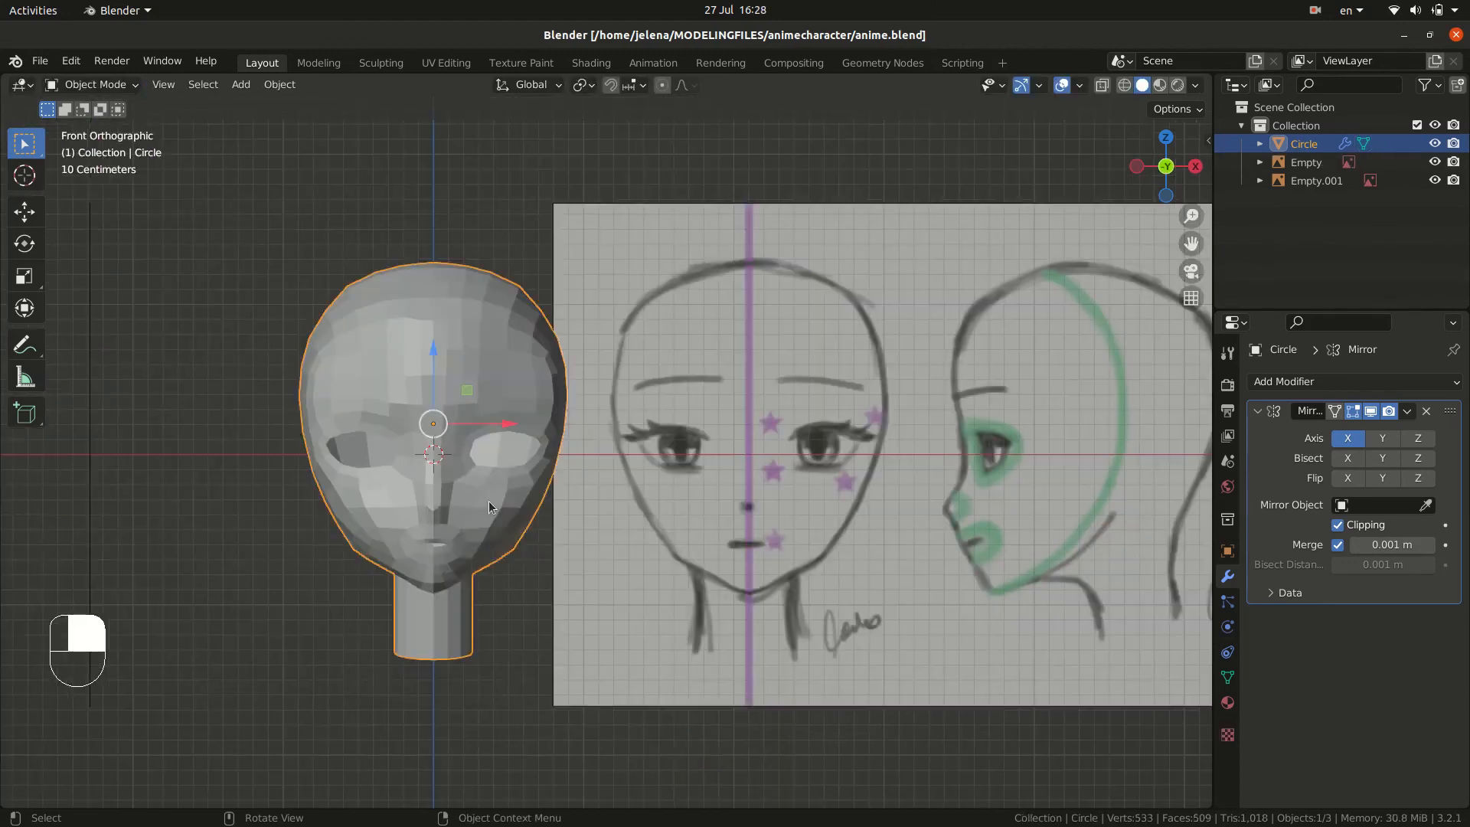
key(Tab)
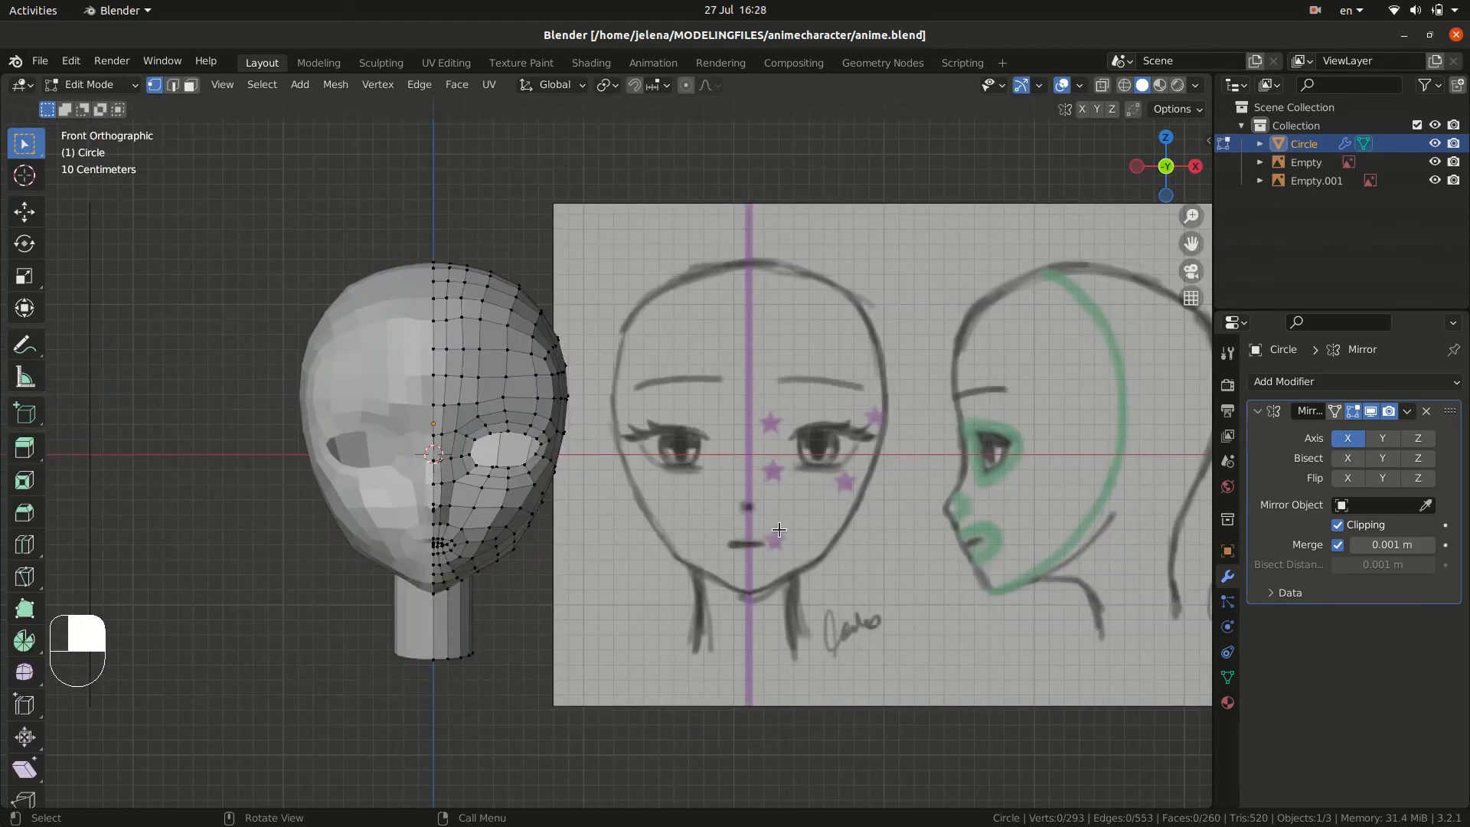
key(KP_3)
key(Tab)
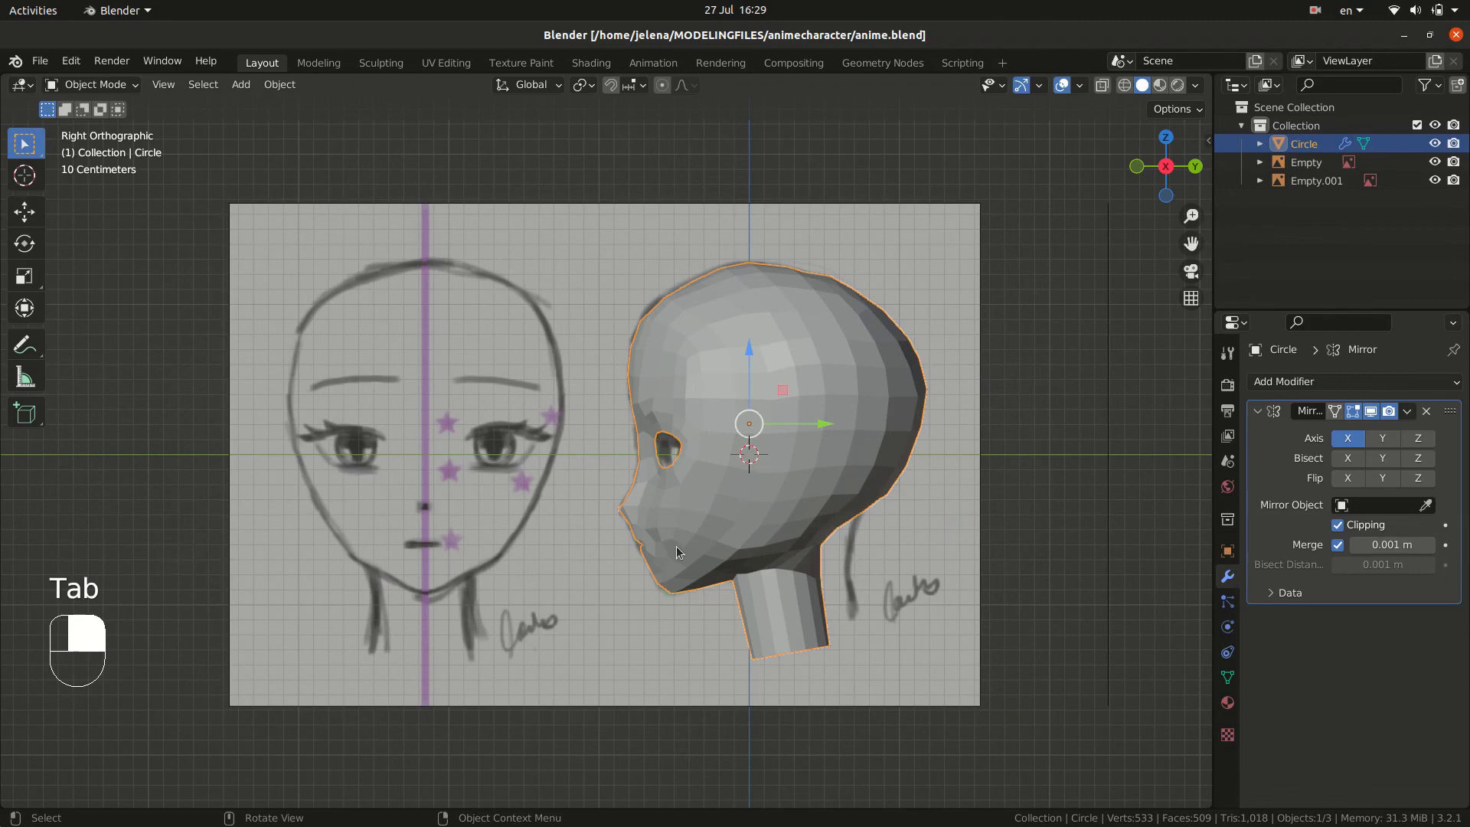
key(Tab)
key(Tab)
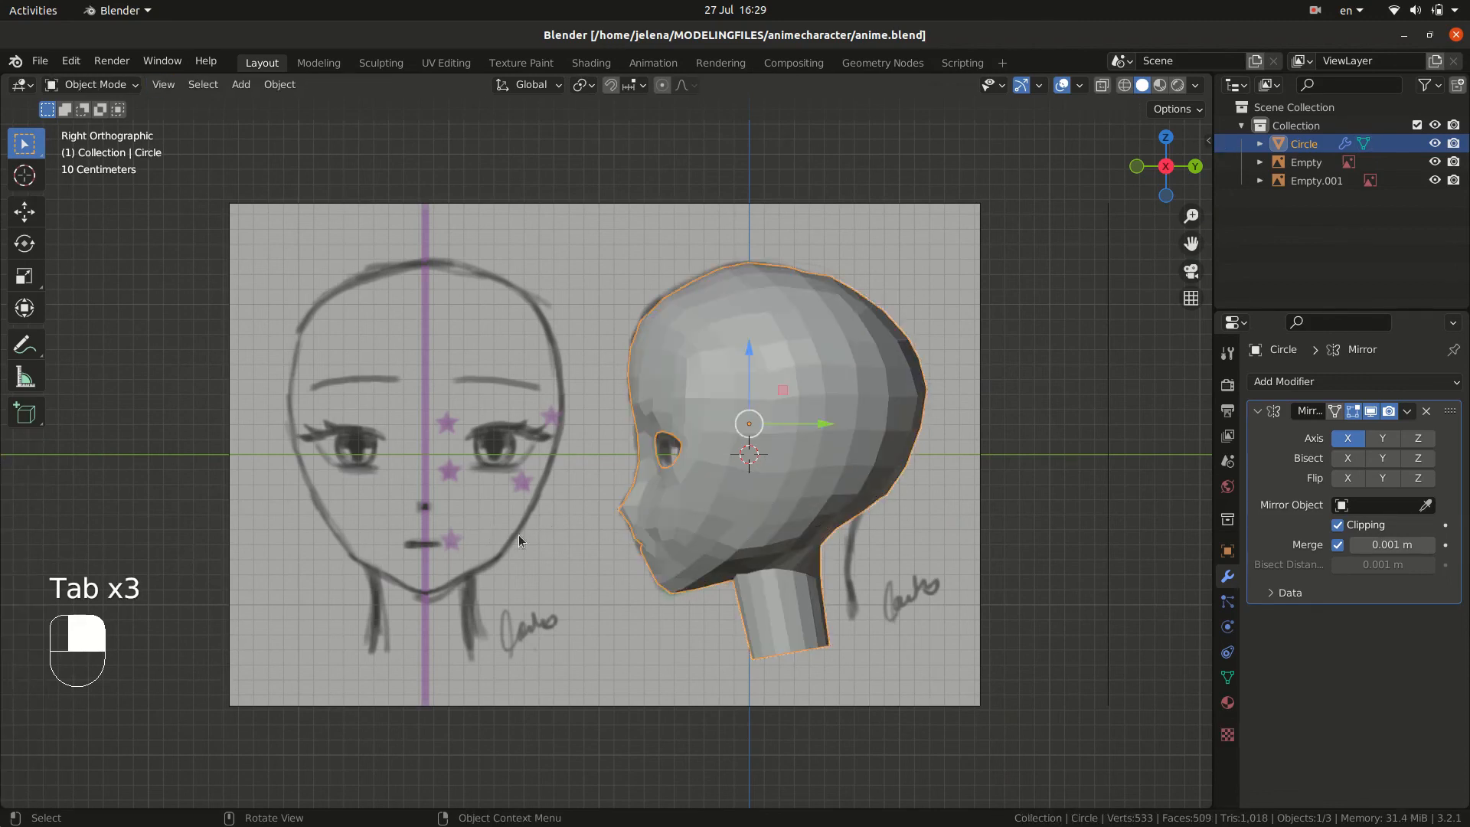